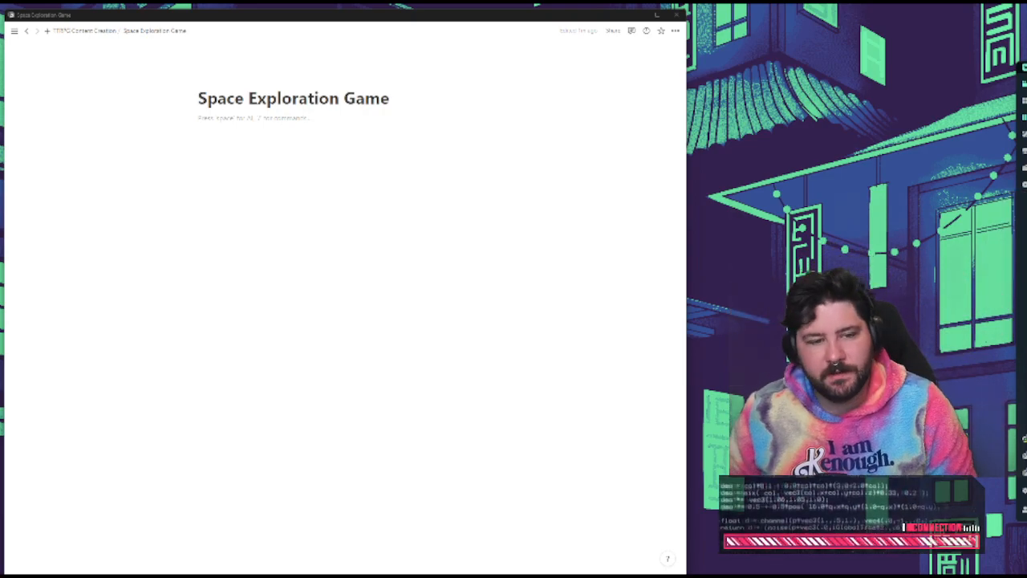
triple_click(353, 99)
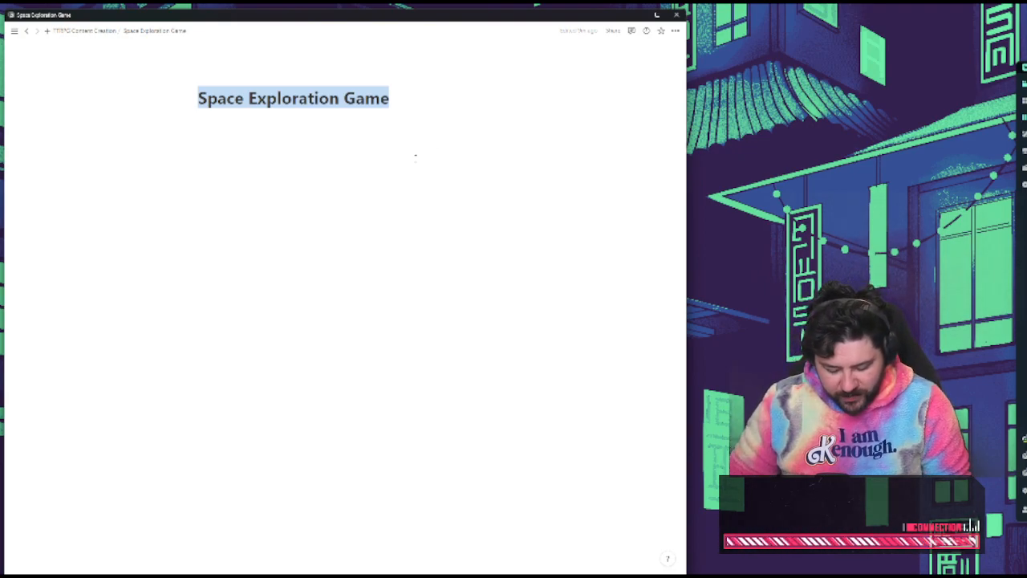
left_click(396, 158)
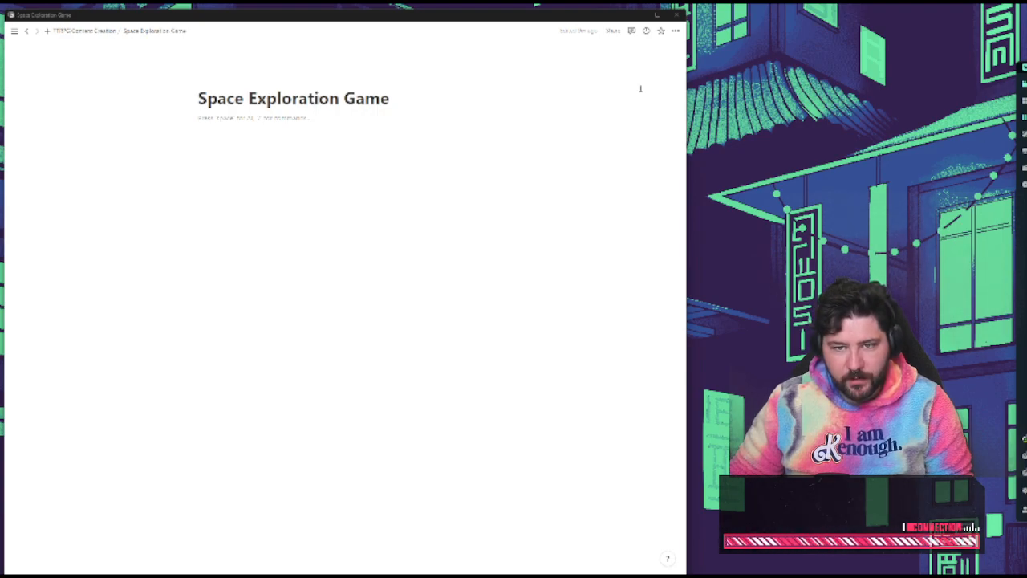
left_click(400, 124)
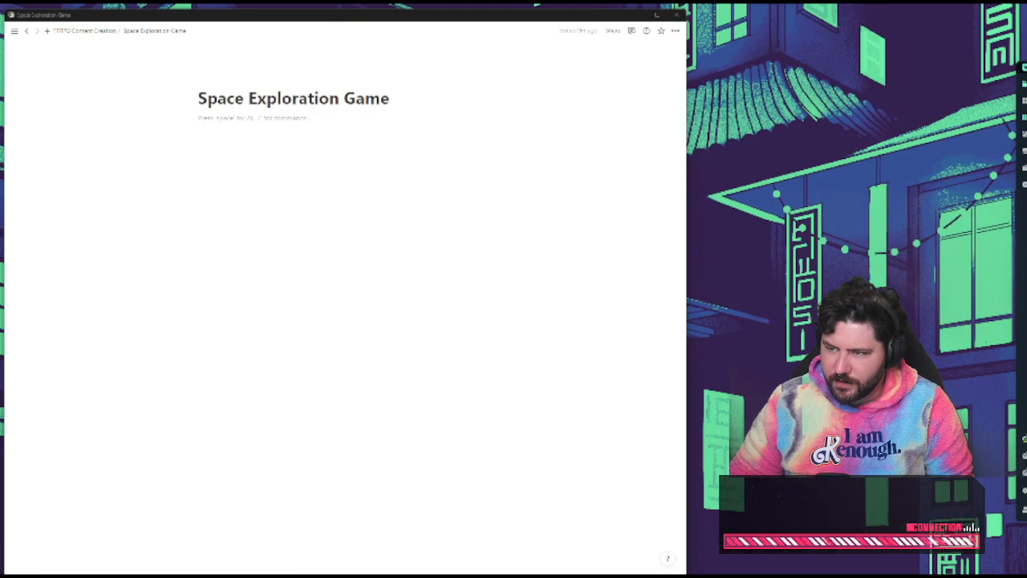
left_click_drag(1026, 192, 1026, 280)
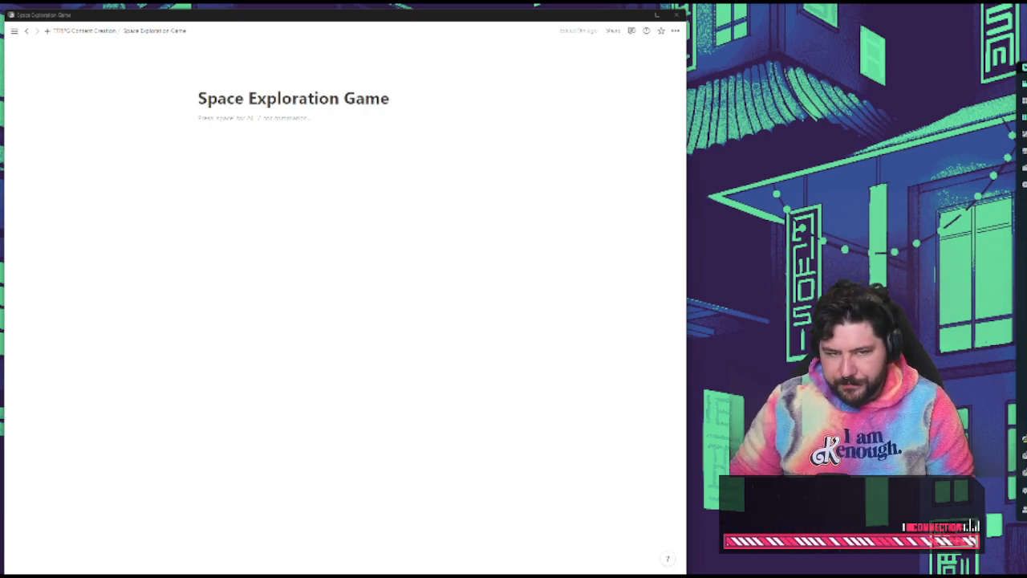
Open the Scourge Borg page under Books in TTRPG Content Creation and look through its chapter list, production notes and illustration checklist
left_click(90, 32)
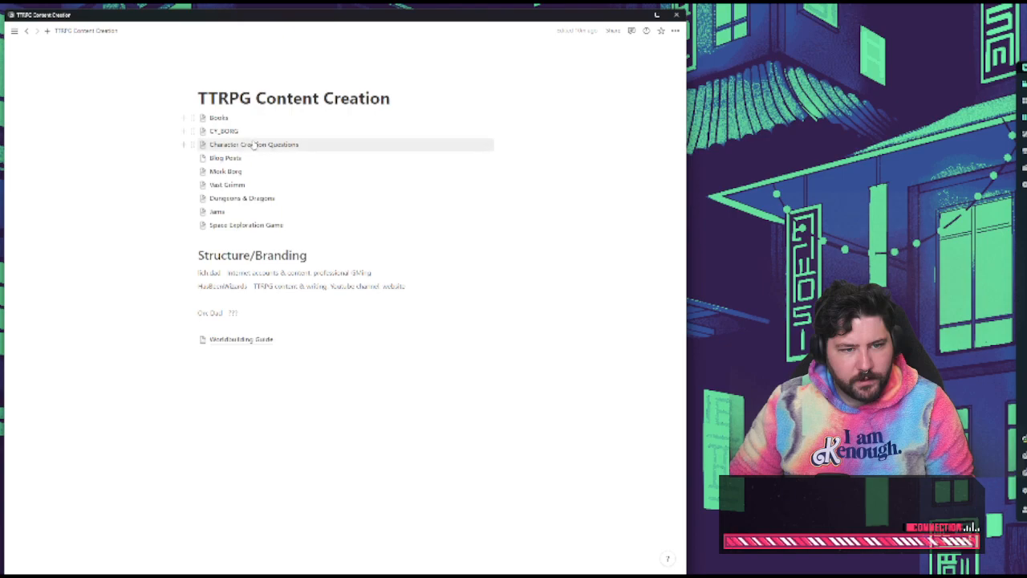
left_click(241, 118)
left_click(241, 118)
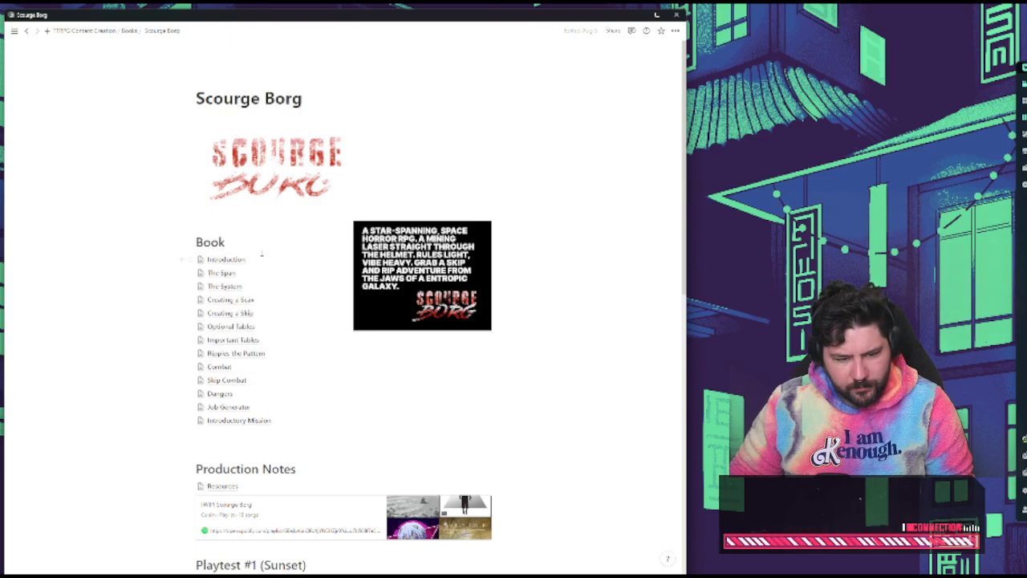
scroll(270, 273, "down", 3)
scroll(271, 257, "down", 5)
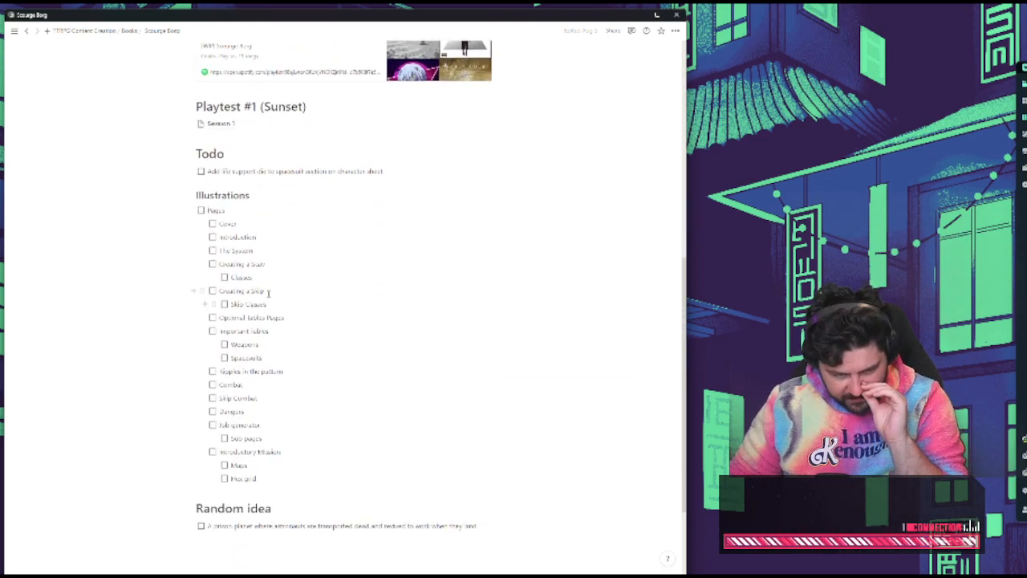
scroll(268, 291, "up", 5)
scroll(268, 292, "up", 2)
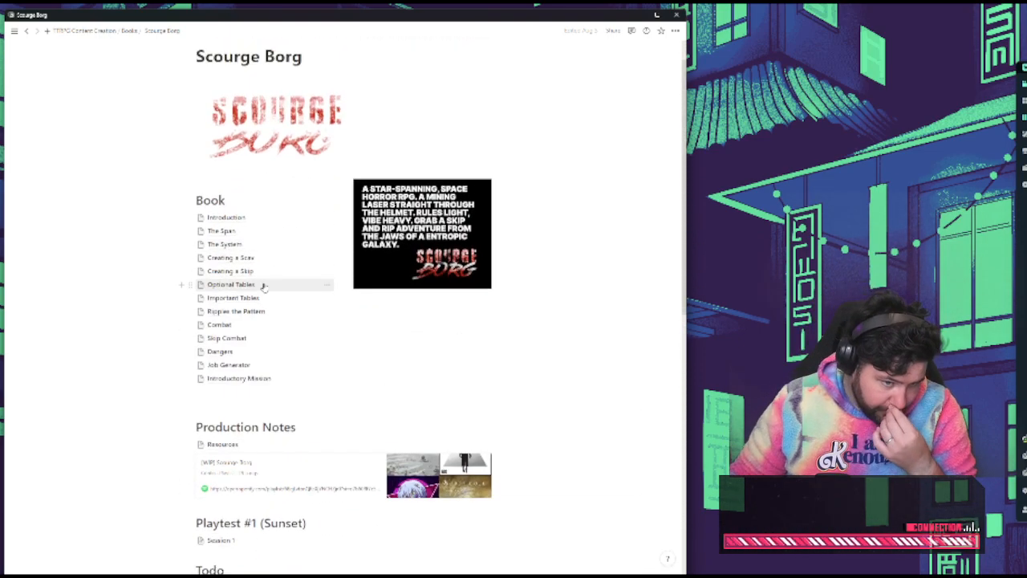
Open the Skip Combat page of Scourge Borg and review its rules for rounds, crew actions and hull damage
left_click(224, 339)
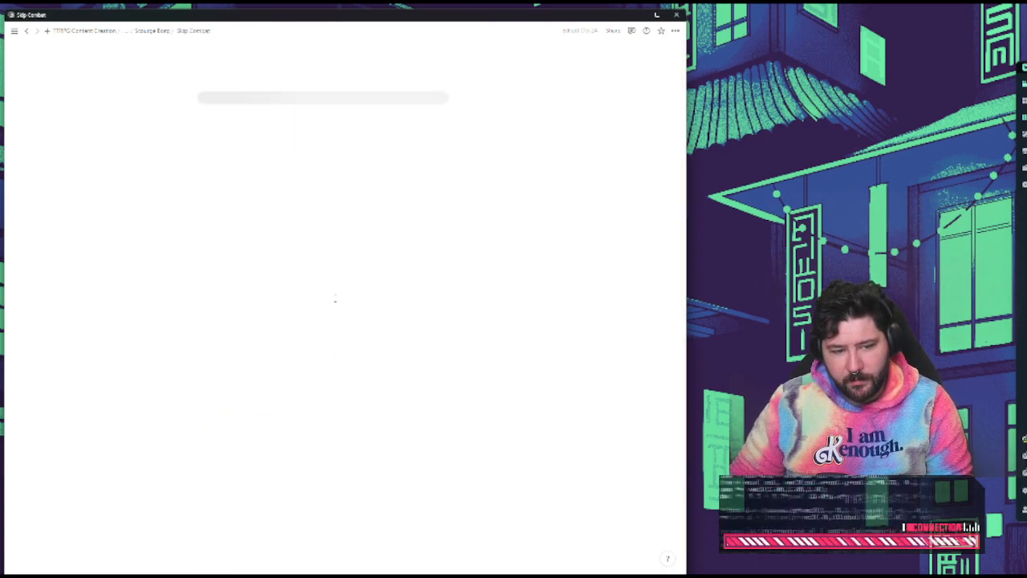
scroll(287, 304, "down", 4)
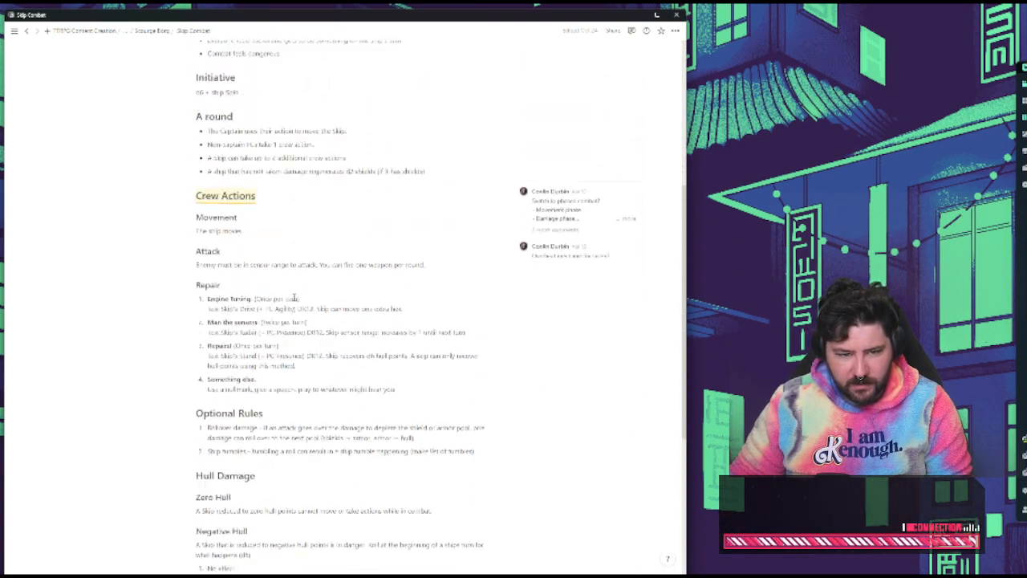
scroll(283, 243, "up", 4)
Go back through the Scourge Borg and TTRPG Content Creation pages to the Space Exploration Game page
left_click(149, 31)
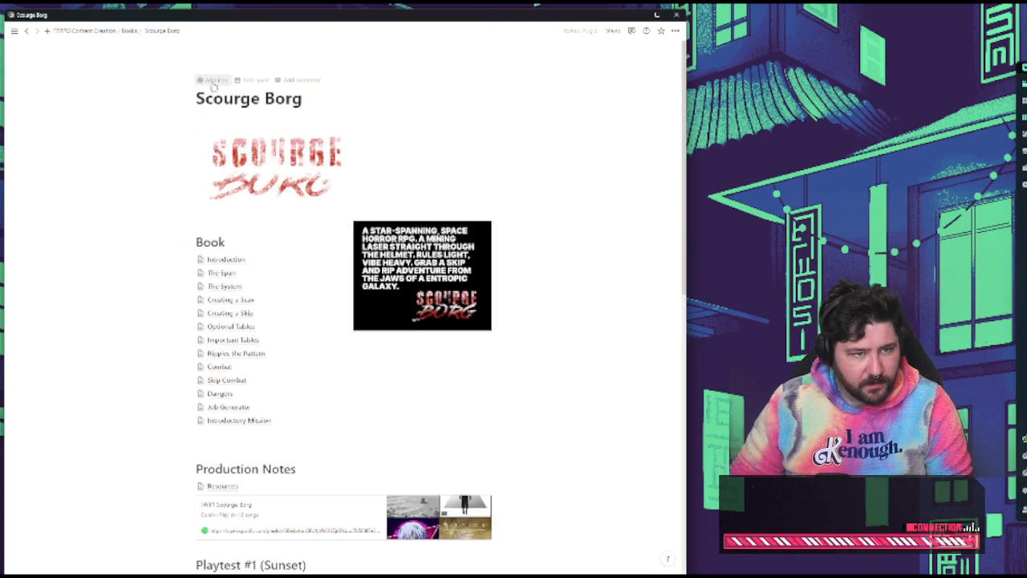
left_click(112, 30)
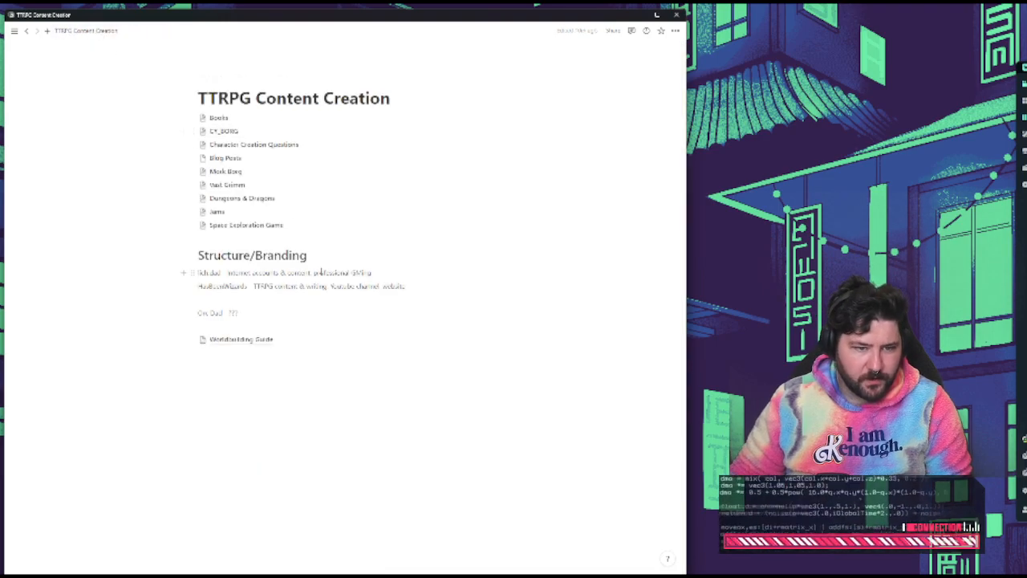
left_click(255, 225)
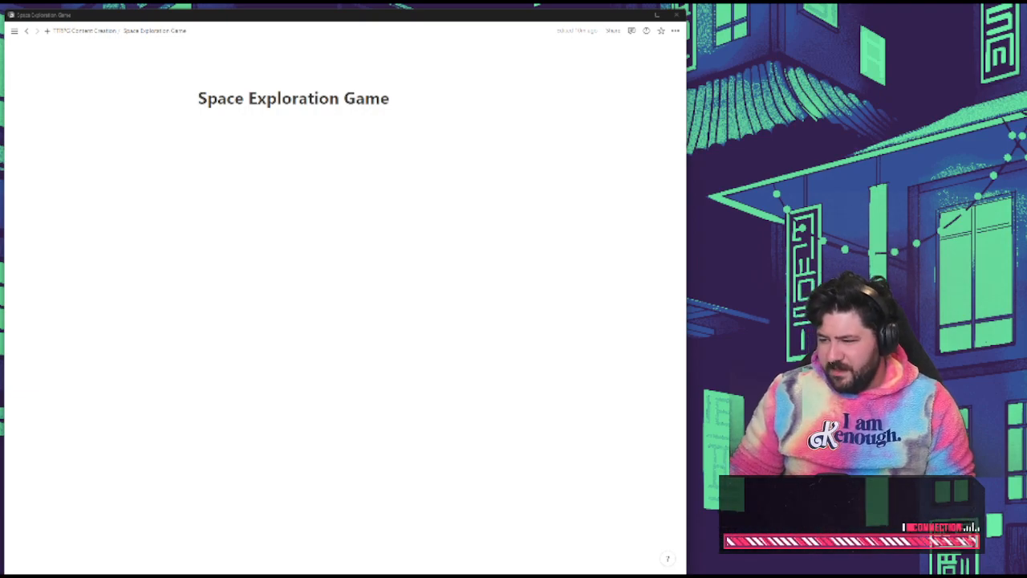
Bring in the browser window with the Boggle Wikipedia article, collapse its tab list, enlarge it and place it beside the notes page
left_click_drag(1026, 241, 540, 146)
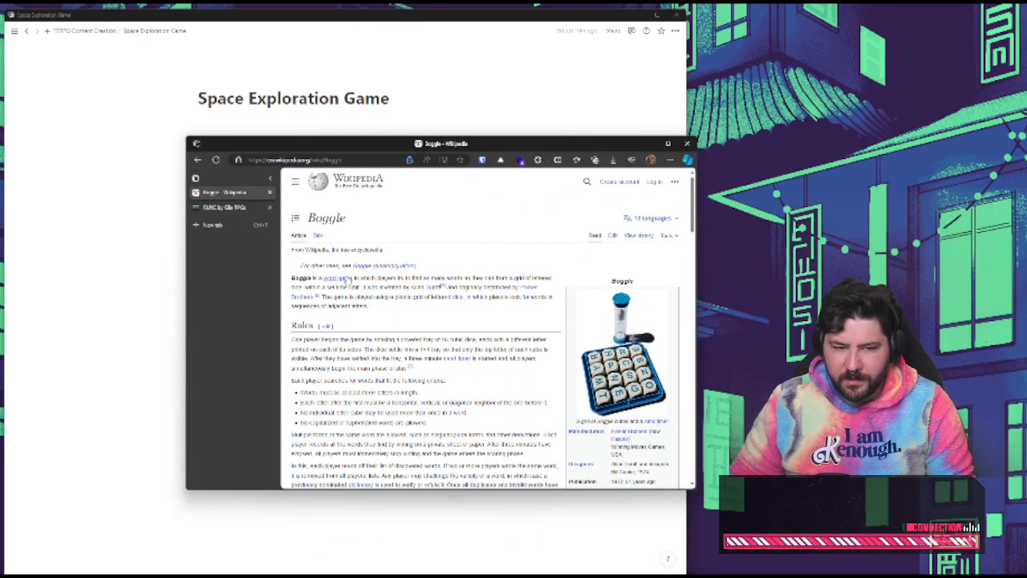
left_click(270, 178)
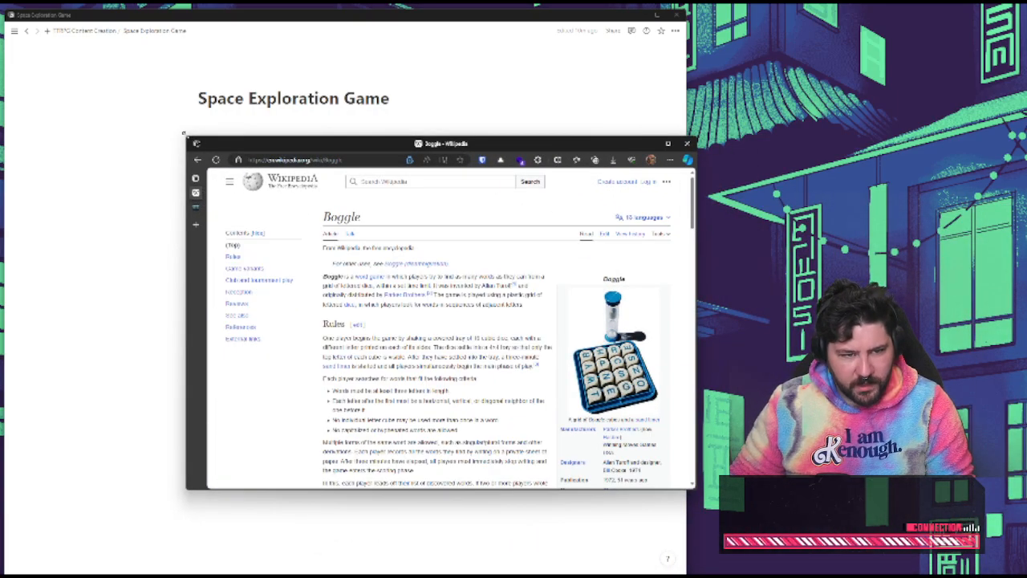
left_click_drag(186, 138, 4, 45)
left_click_drag(179, 58, 181, 90)
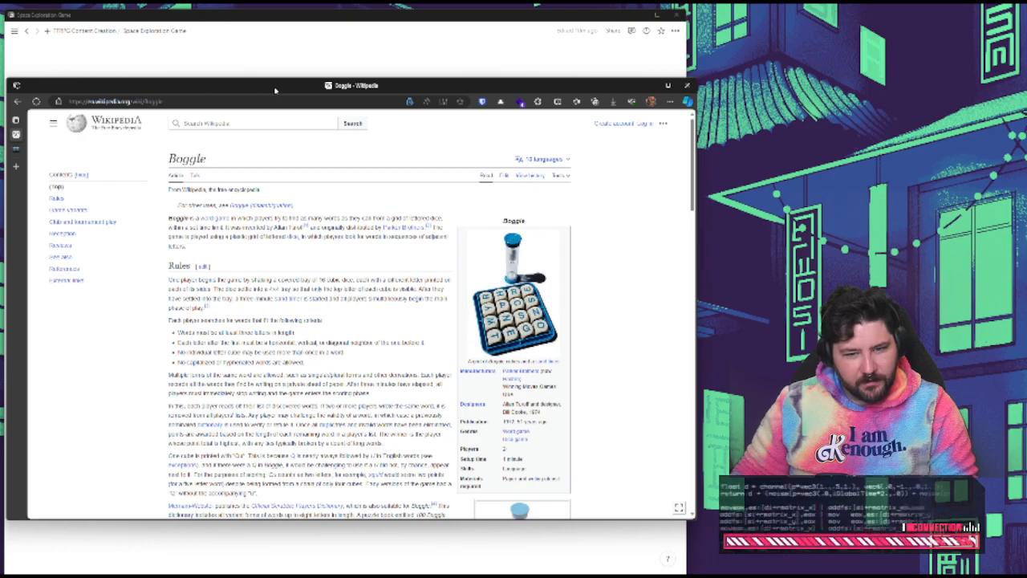
left_click_drag(279, 91, 983, 100)
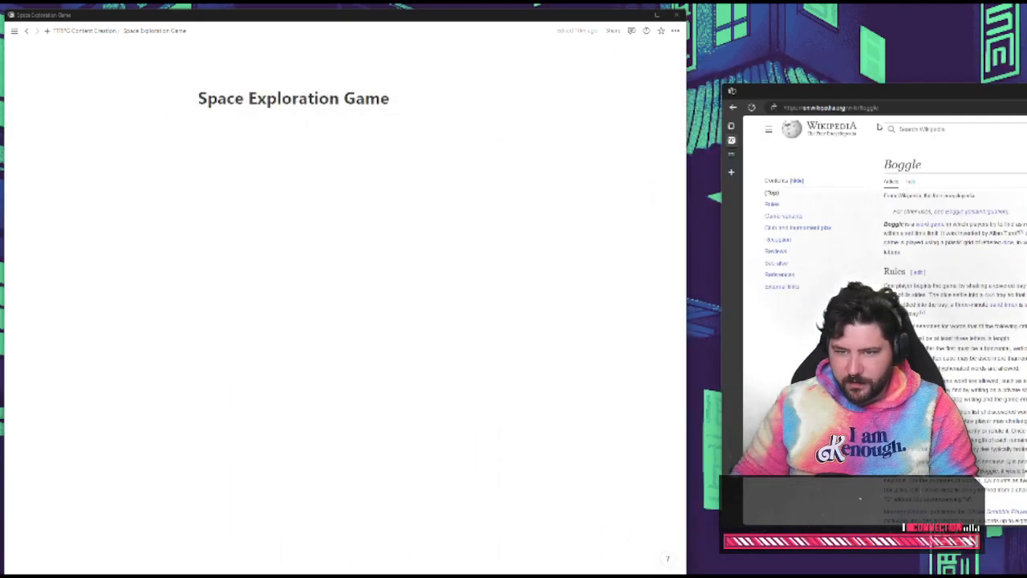
Write the line "Space exploration game with board like Boggle" under the Space Exploration Game title
left_click(530, 187)
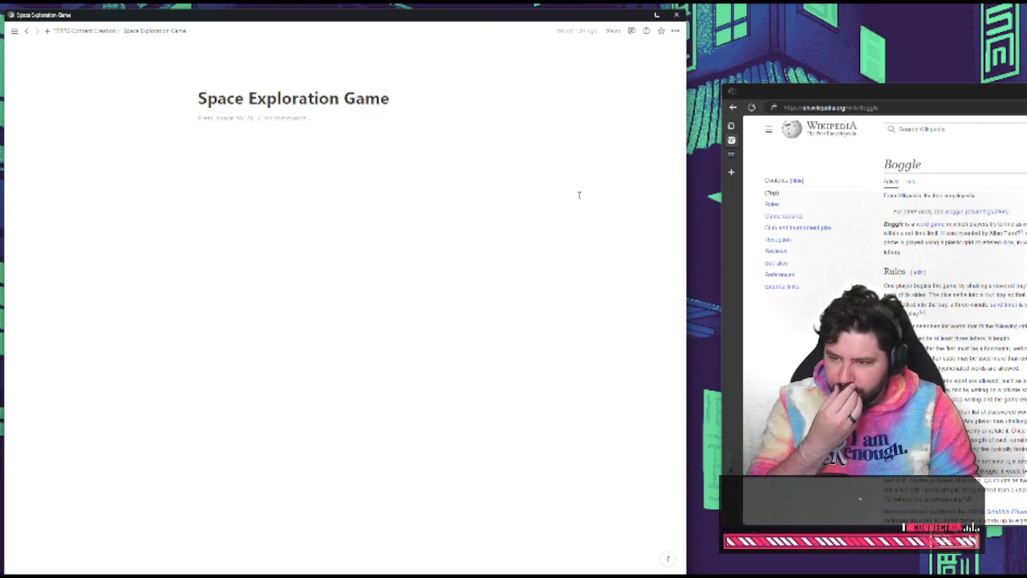
type("Space")
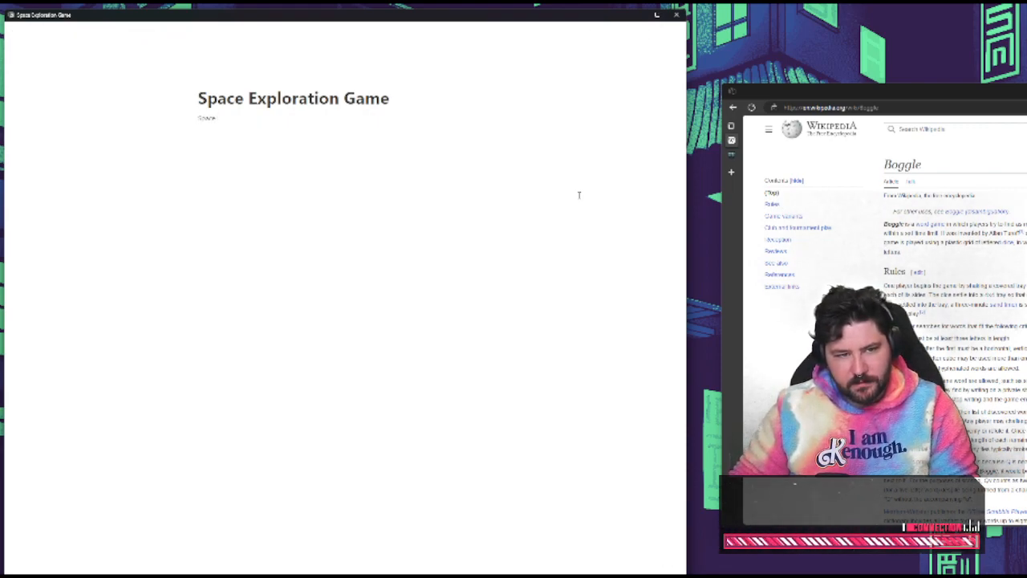
type(" exploration game with ")
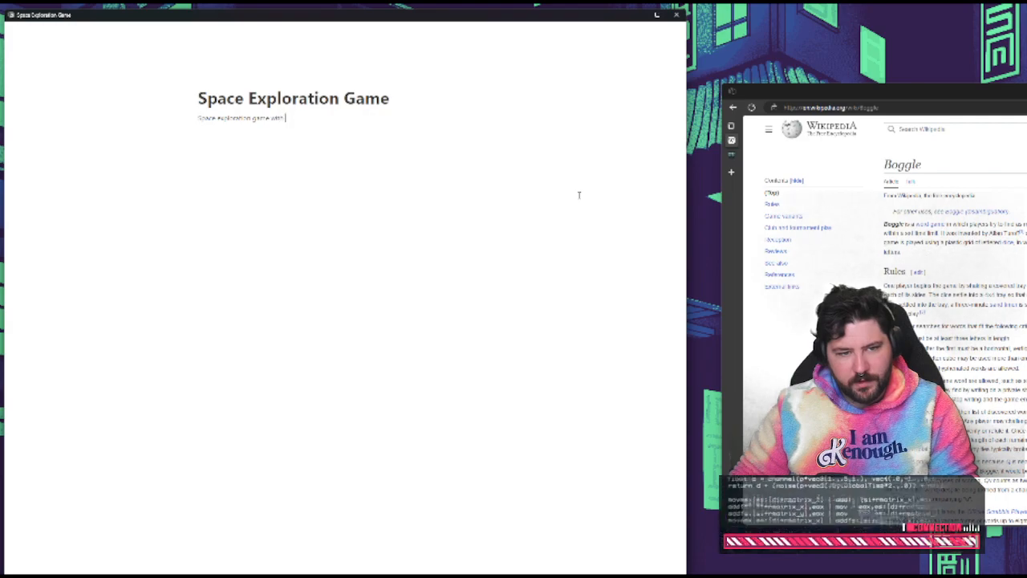
type("board like")
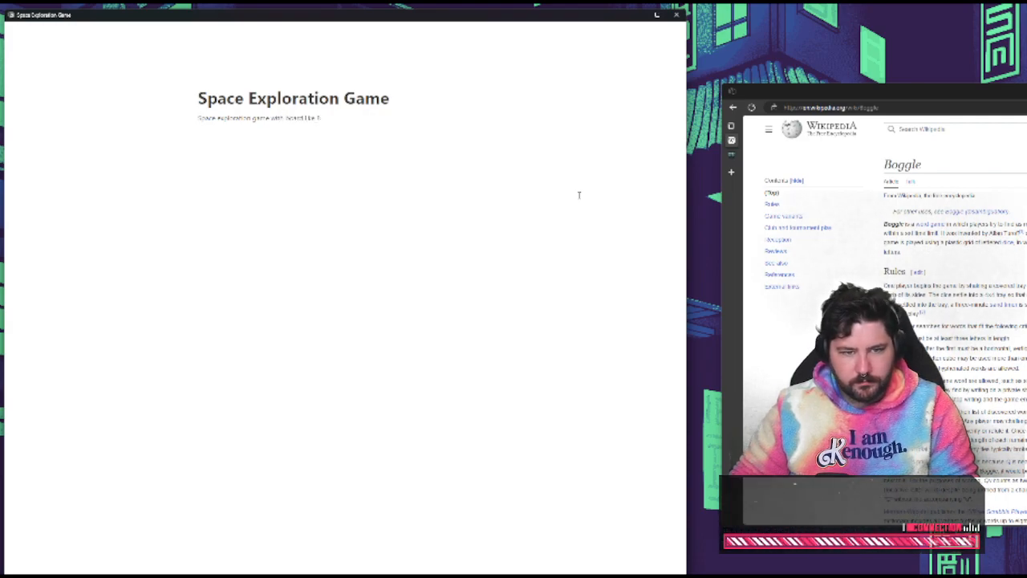
type(" Boggle")
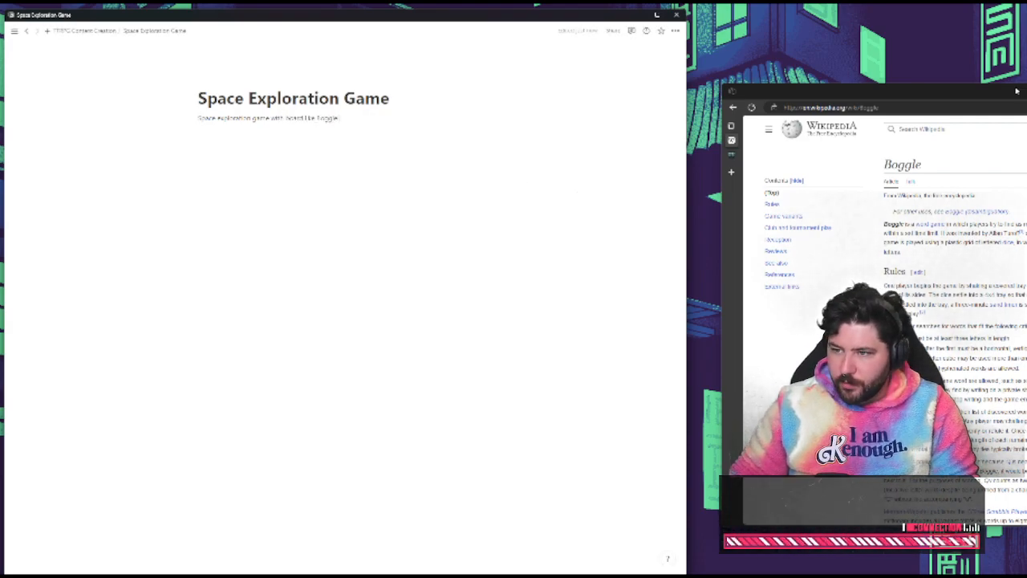
Shift the Boggle browser window farther away from the notes window and enlarge the display of the notes page
left_click_drag(1017, 90, 1026, 152)
left_click(537, 185)
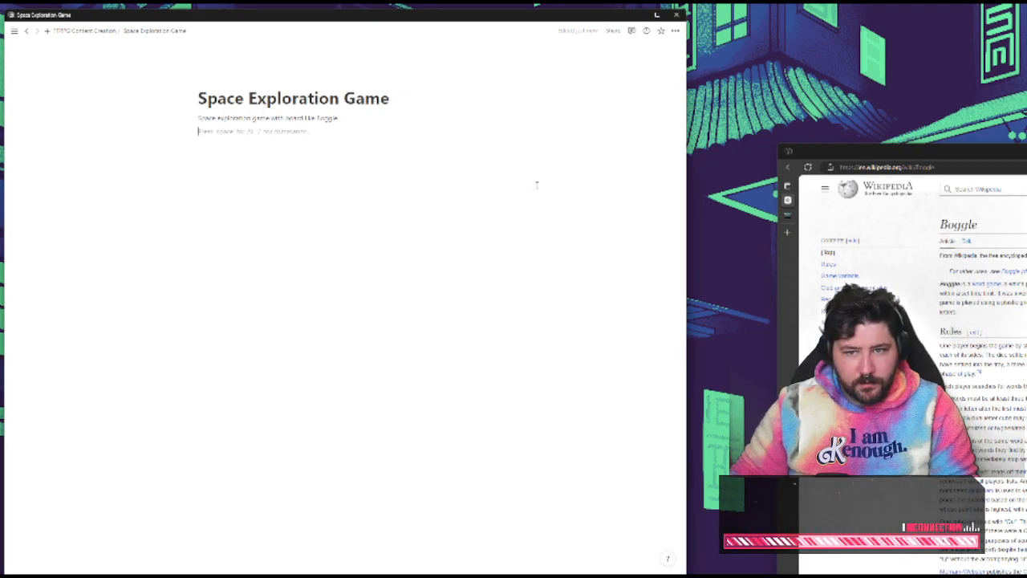
key("ctrl+equal")
key("ctrl+equal")
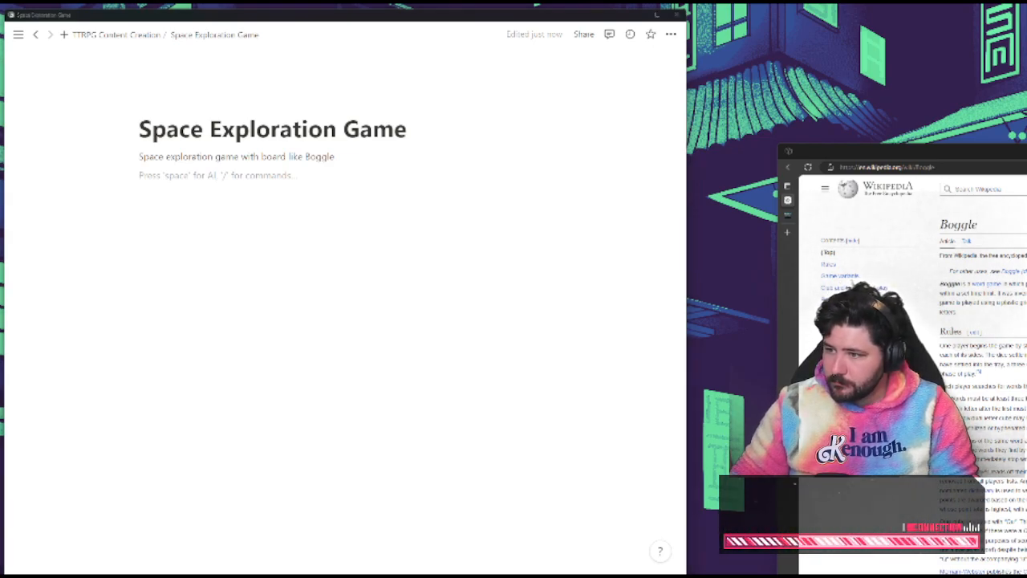
Add the bullet "Roll dice to determine current sector" below the Boggle line
left_click(385, 209)
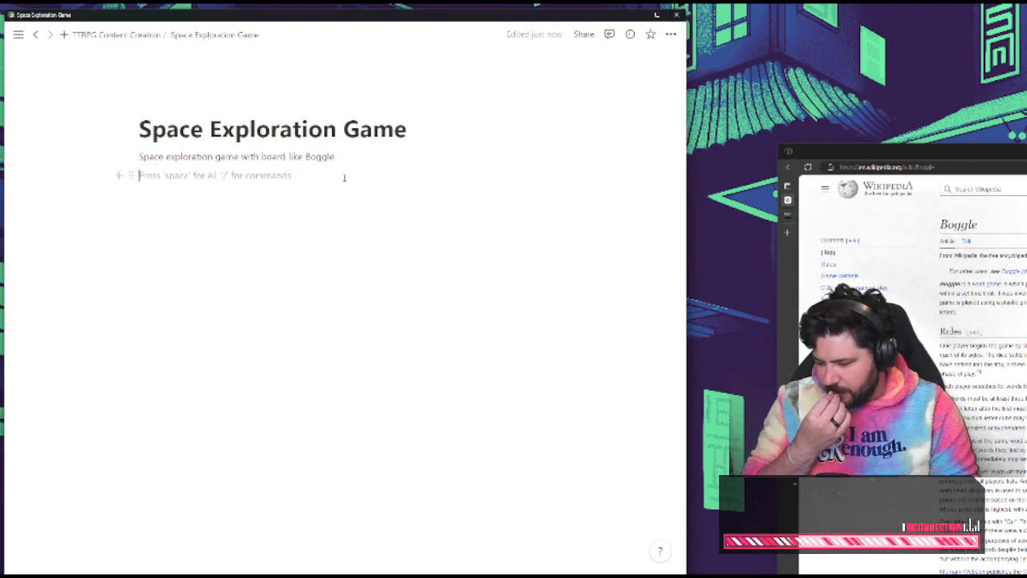
type("-")
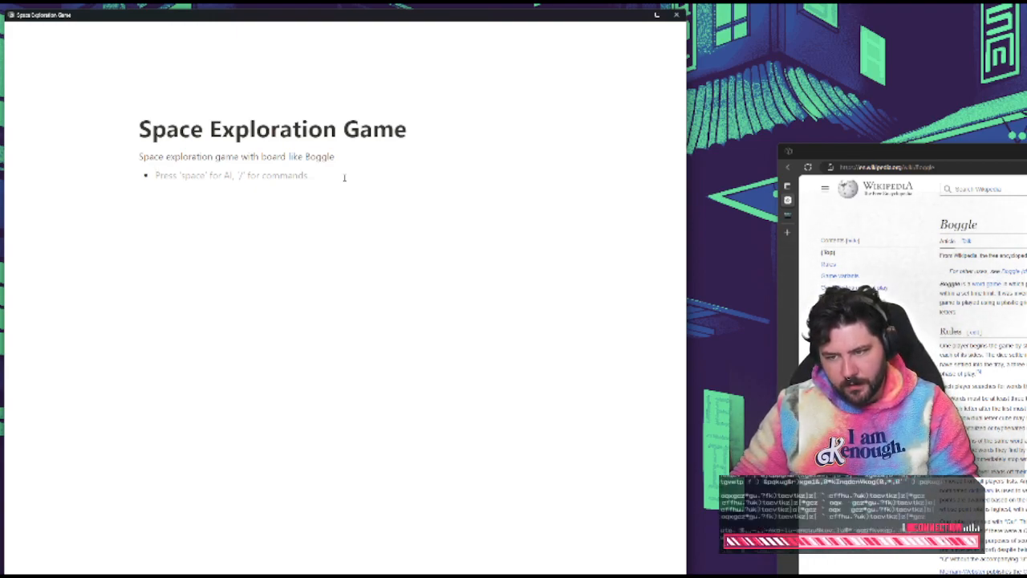
type("R")
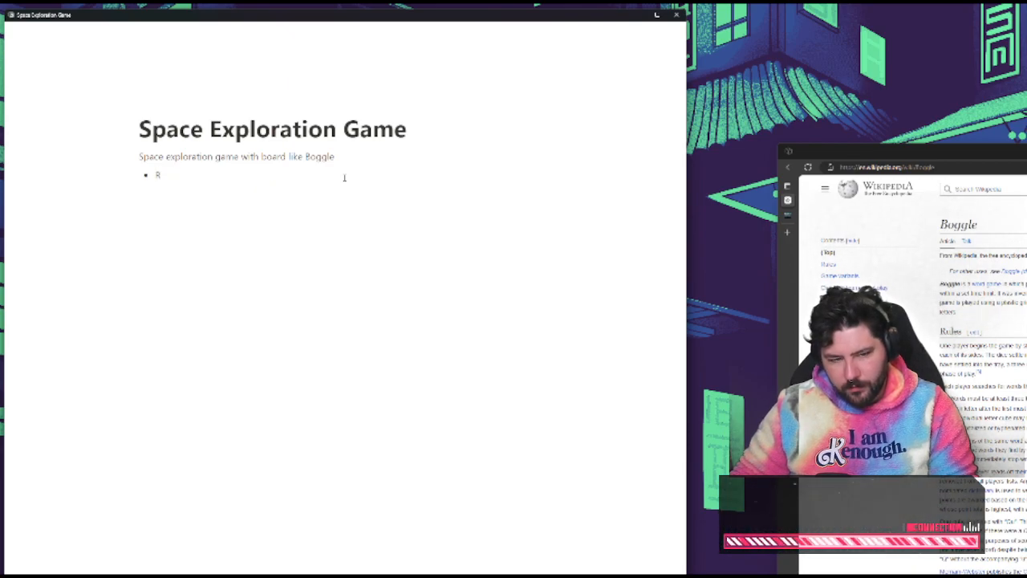
type("oll dice t")
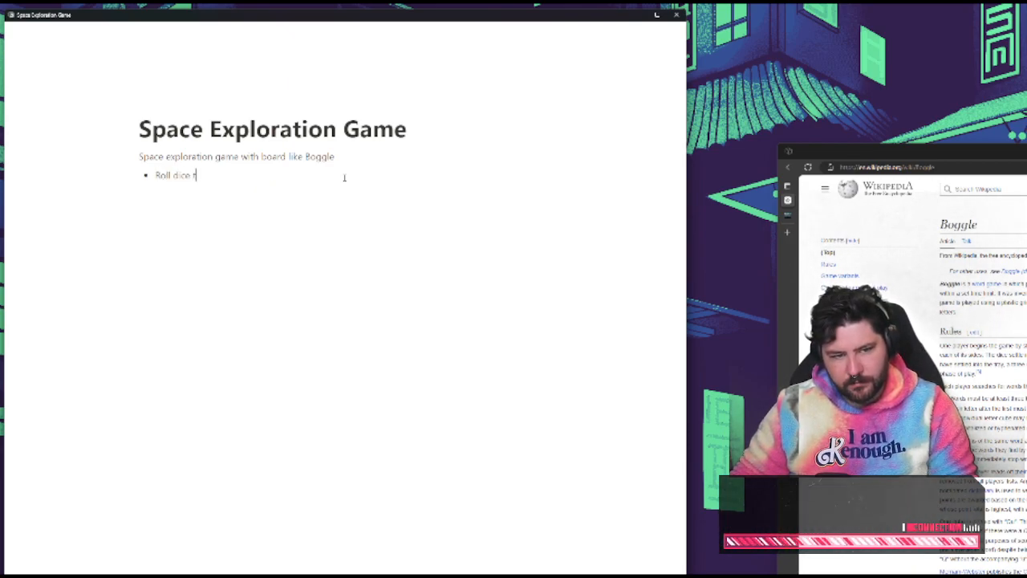
type("o determine current secot")
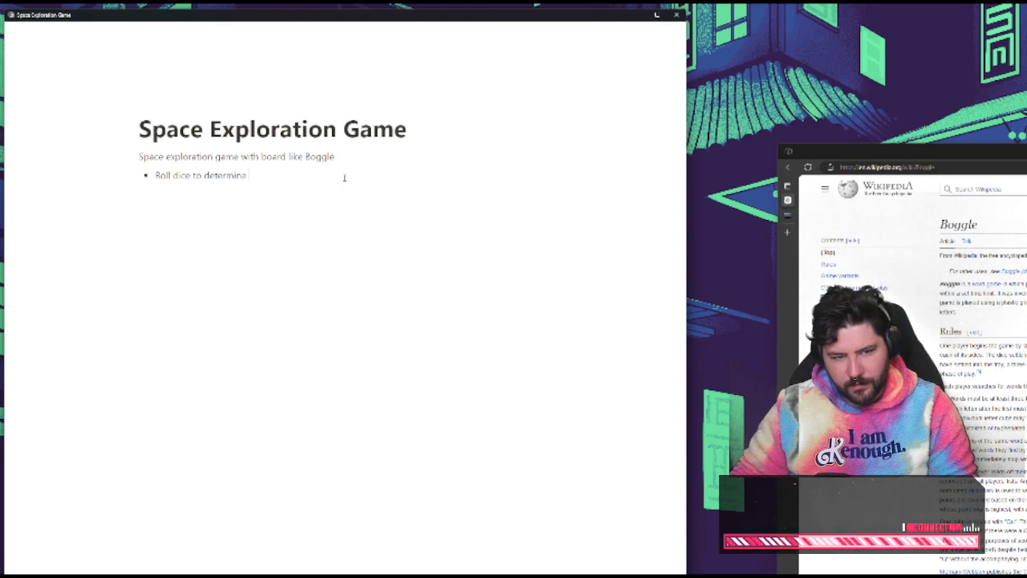
key("BackSpace")
key("BackSpace")
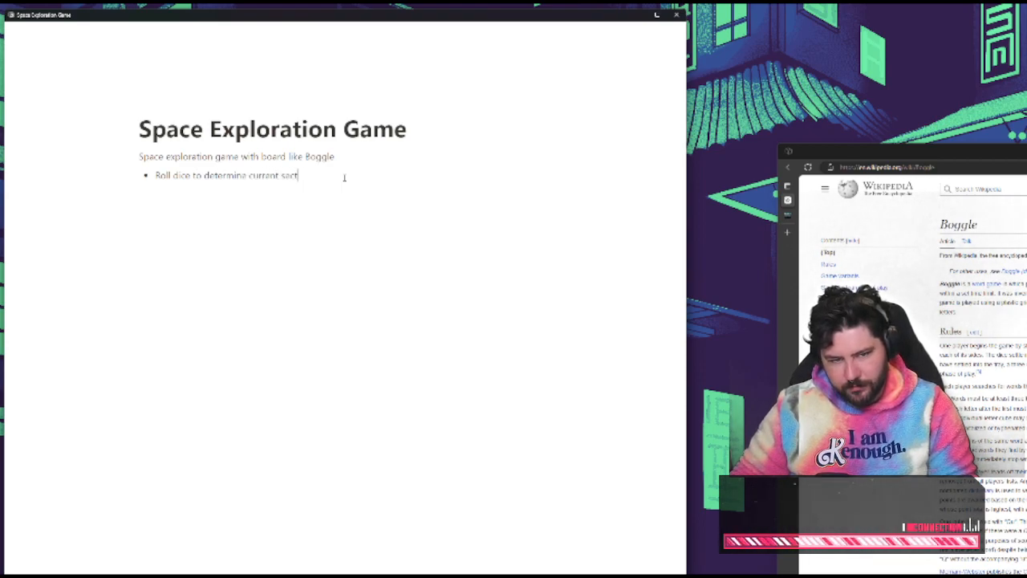
type("tor")
Add a nested bullet under the sector bullet reading "Dice would have things like combat, salvage, unique events"
key("Return")
key("Tab")
type("Dice would")
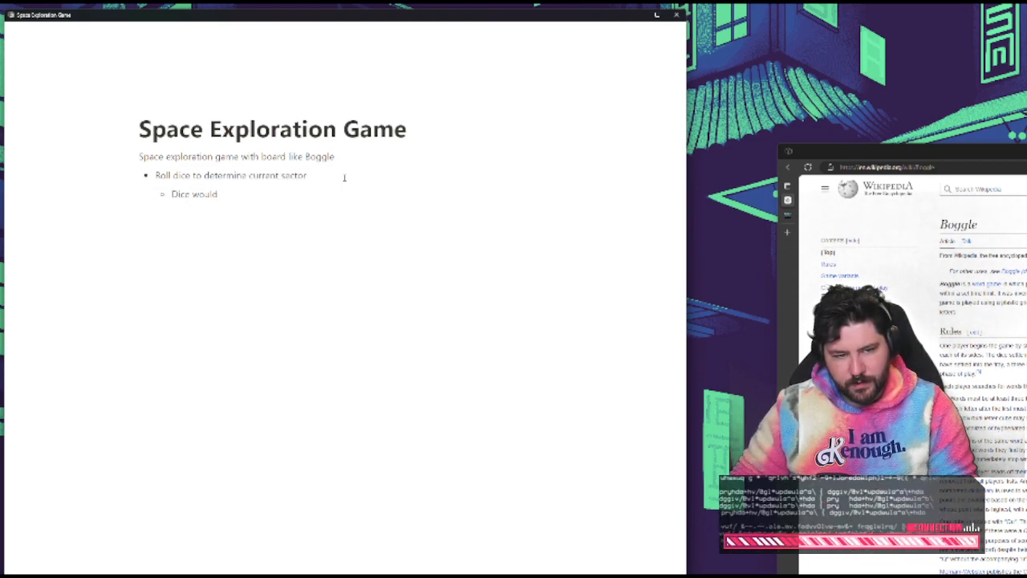
type(" have things like")
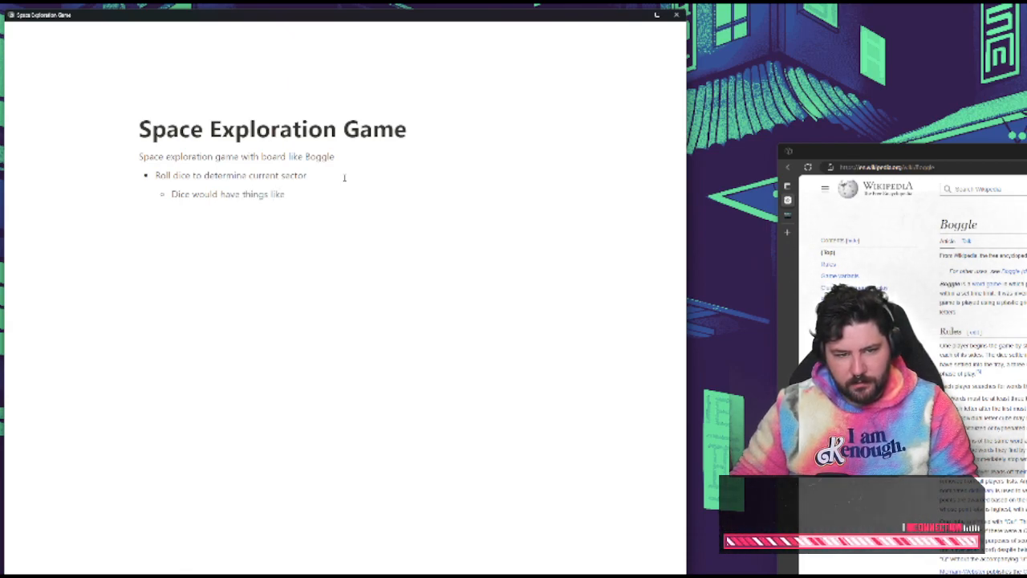
type(" combat")
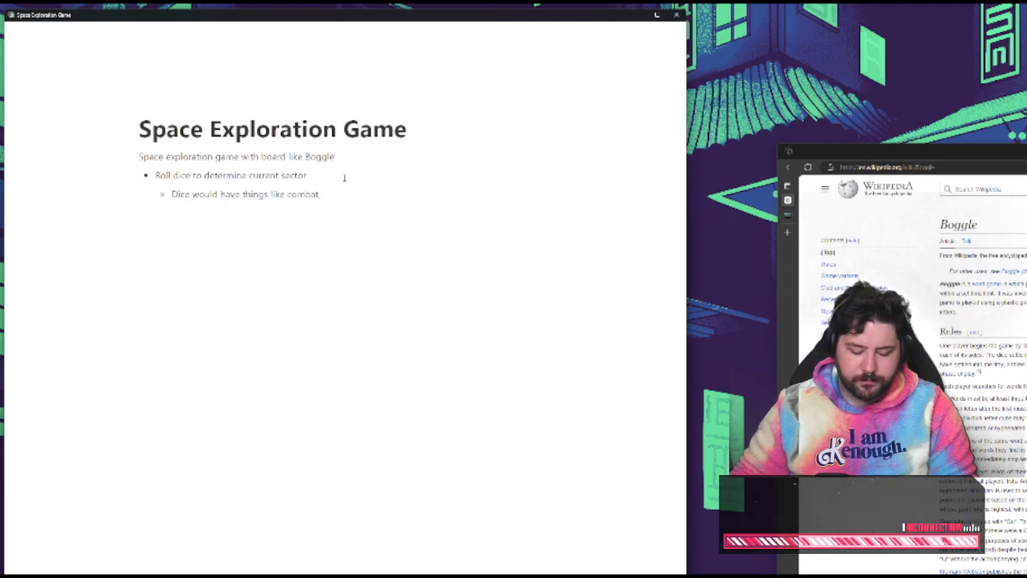
type(", salvage,")
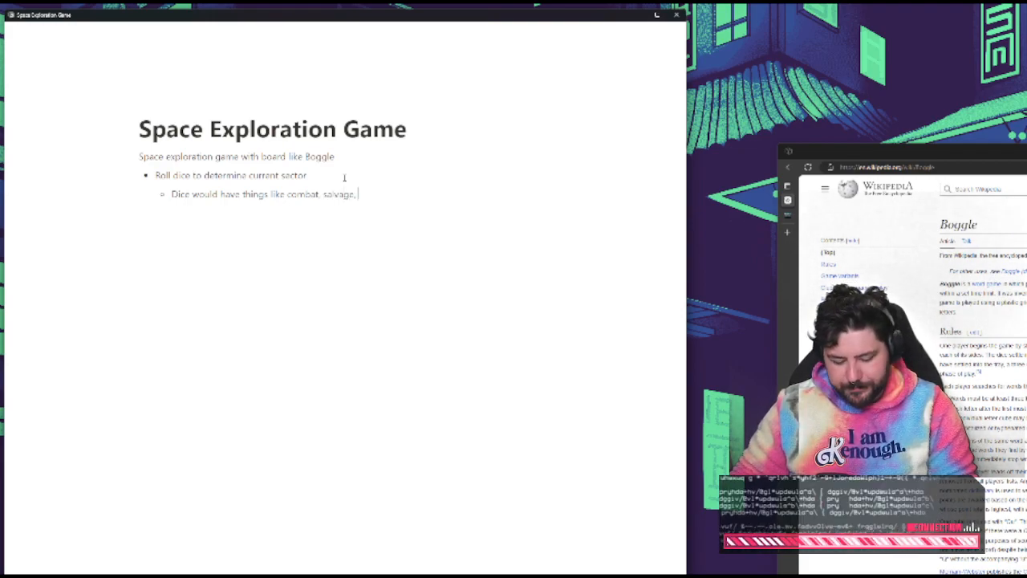
type(" unique")
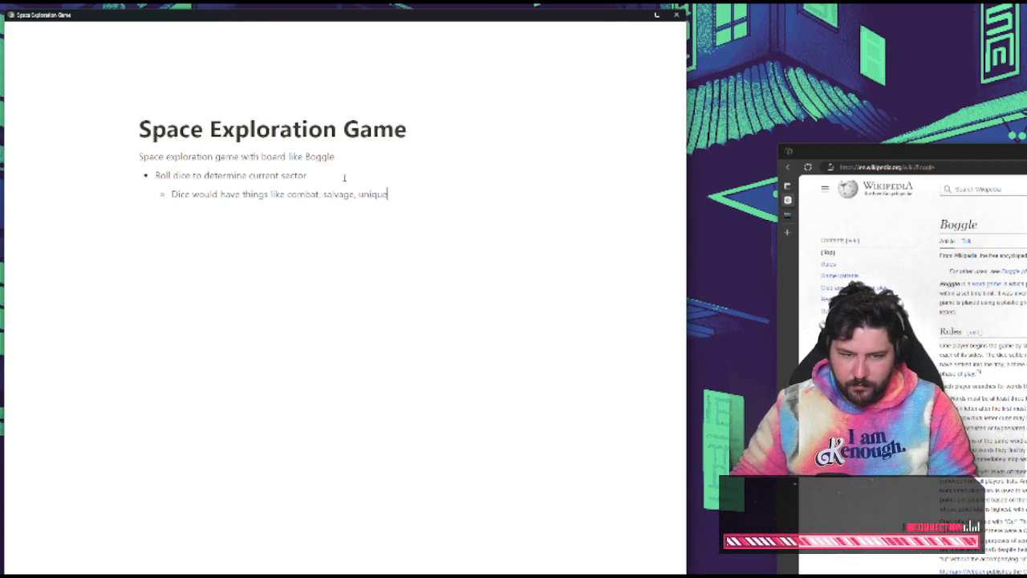
type(" events,")
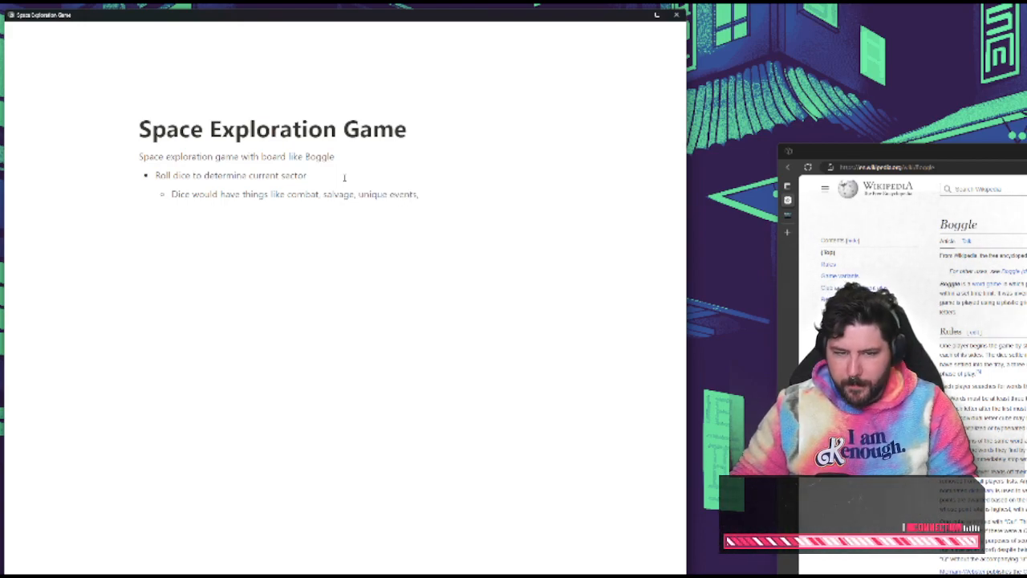
key("BackSpace")
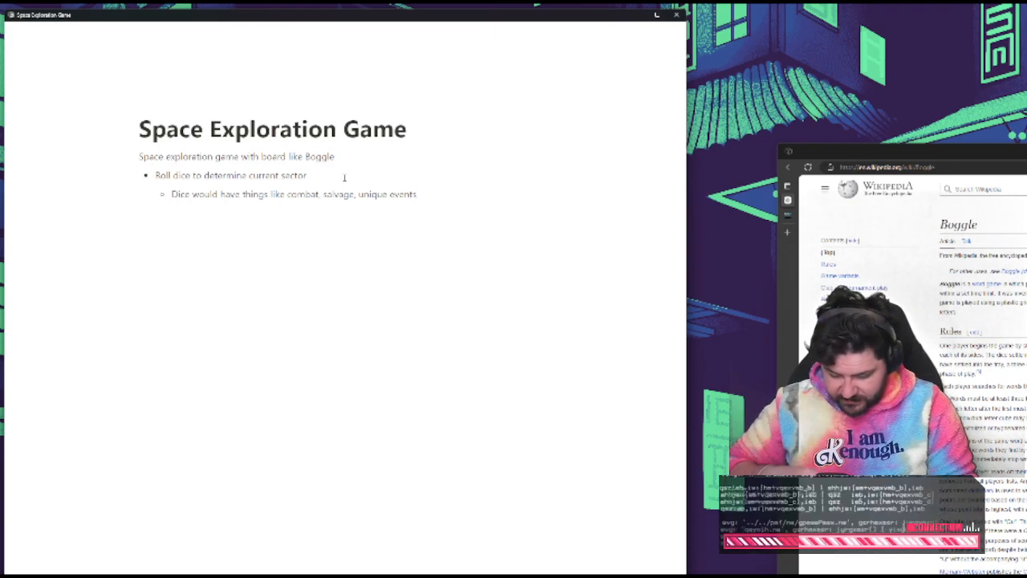
Replace the word "dice" with "d6s" in the bullet about determining the current sector
key("Left")
key("Left")
key("Left")
key("Left")
key("Left")
key("Left")
key("Left")
key("Left")
key("Left")
key("Left")
key("Left")
key("Left")
key("Left")
key("Left")
key("Left")
key("Left")
key("Left")
key("Left")
key("Left")
key("Left")
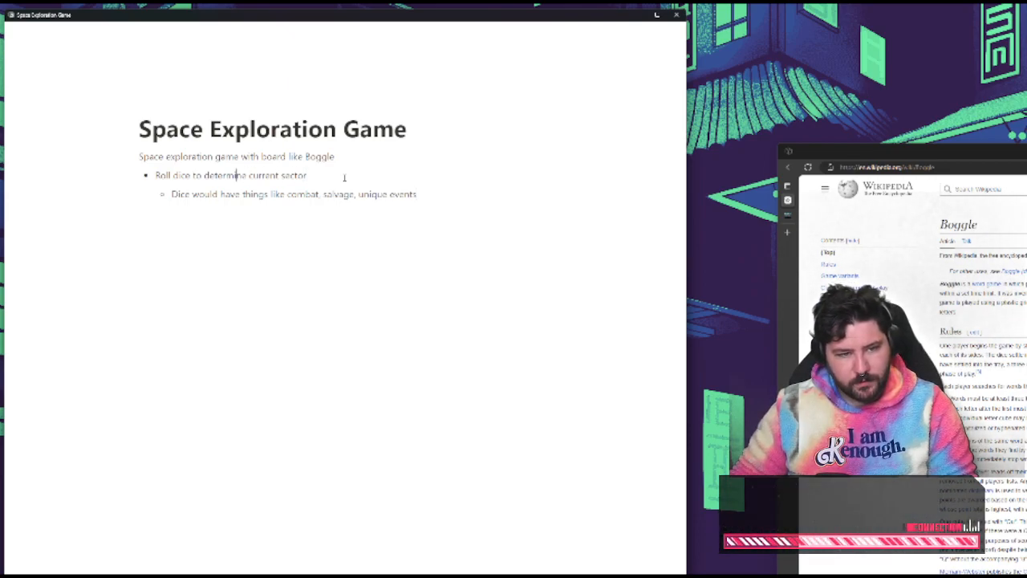
key("BackSpace")
key("BackSpace")
key("BackSpace")
key("BackSpace")
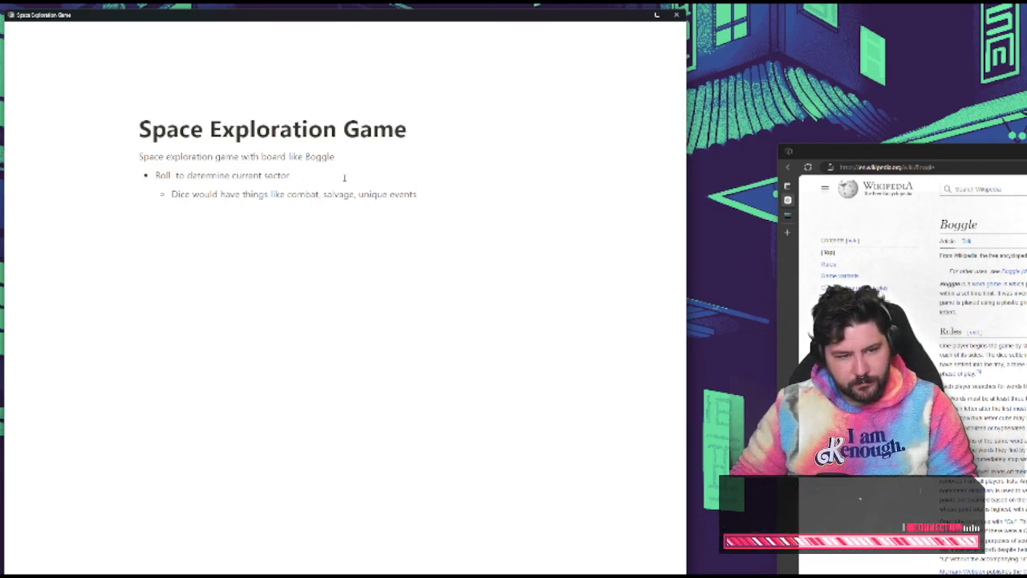
type("d6s")
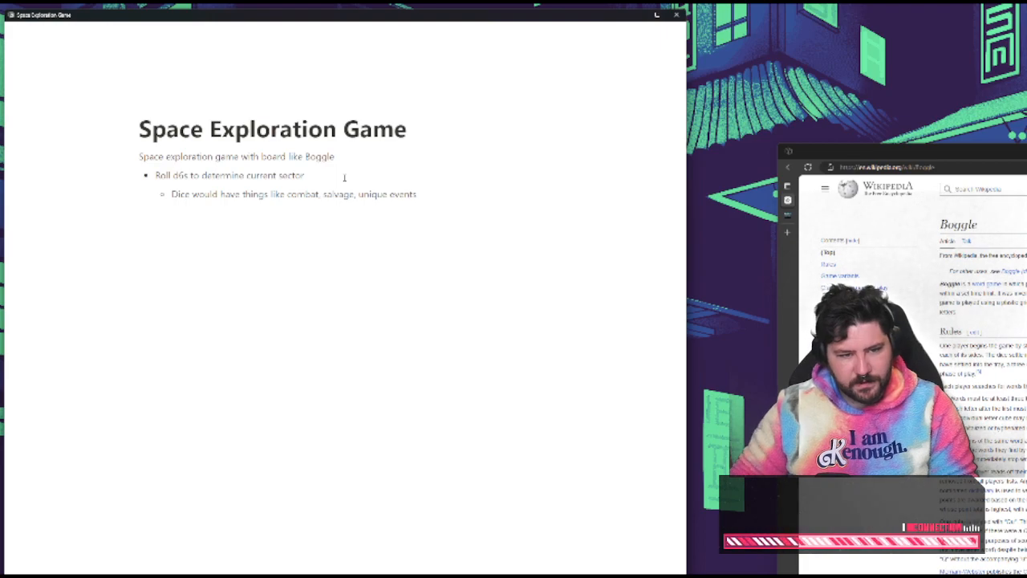
Insert the Boggle picture from the Wikipedia article below the nested dice bullet and make it slightly smaller
left_click_drag(458, 183, 452, 195)
left_click(450, 195)
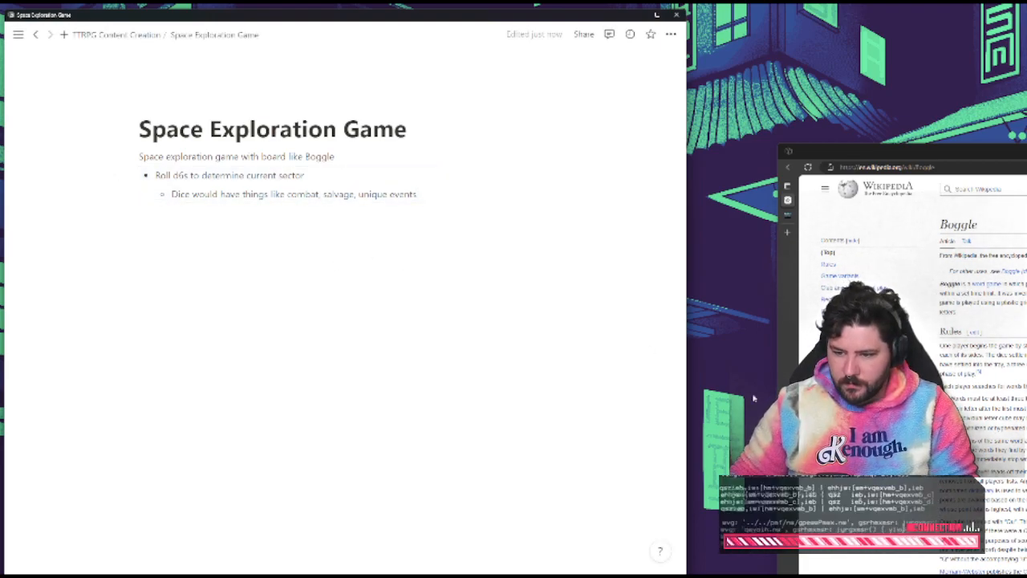
left_click(835, 402)
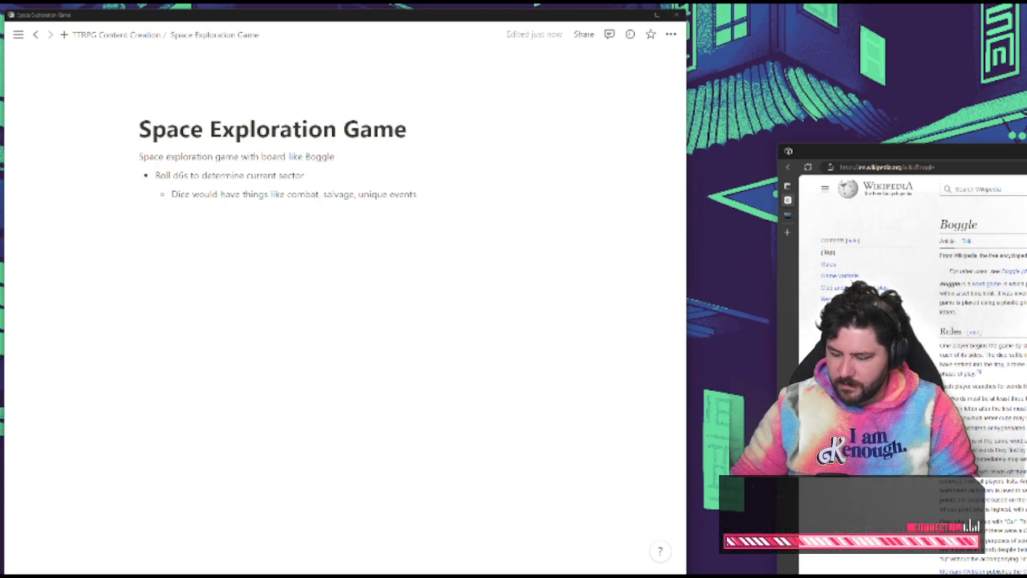
left_click_drag(835, 402, 375, 285)
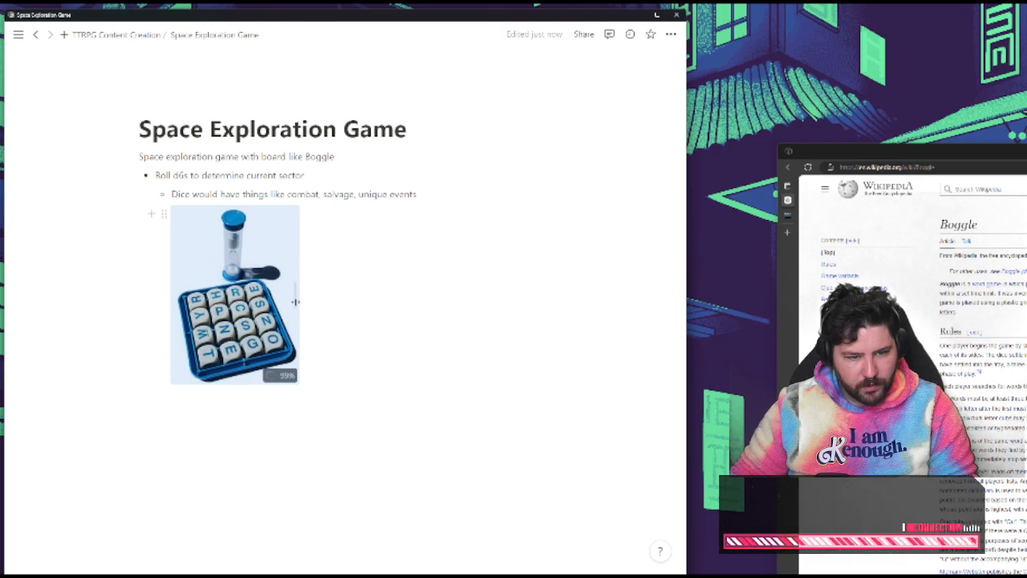
left_click_drag(291, 298, 275, 299)
left_click(378, 240)
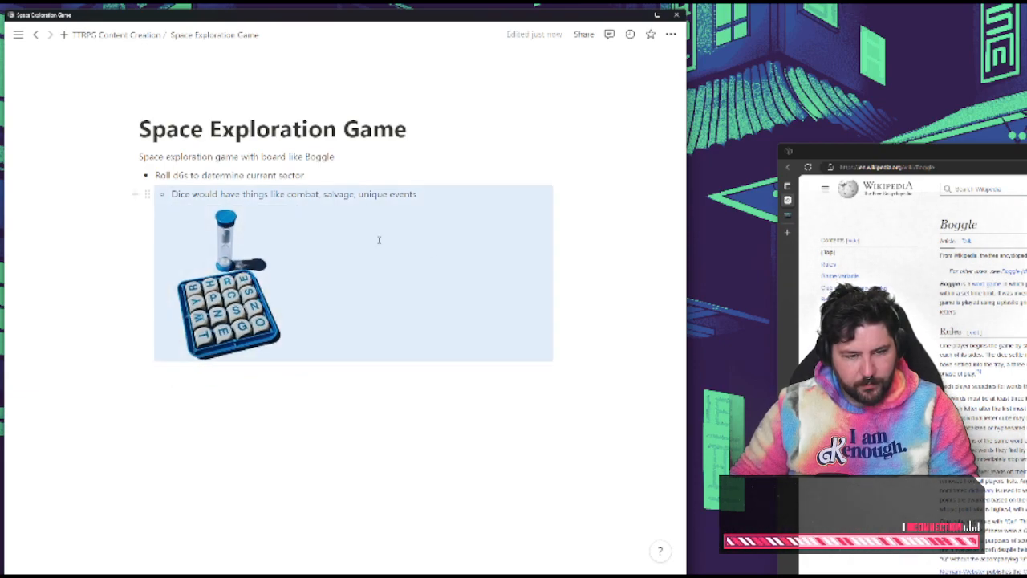
Start an empty nested bullet, then relocate the Boggle picture directly beneath the "Space exploration game" line and shrink it further
left_click(312, 439)
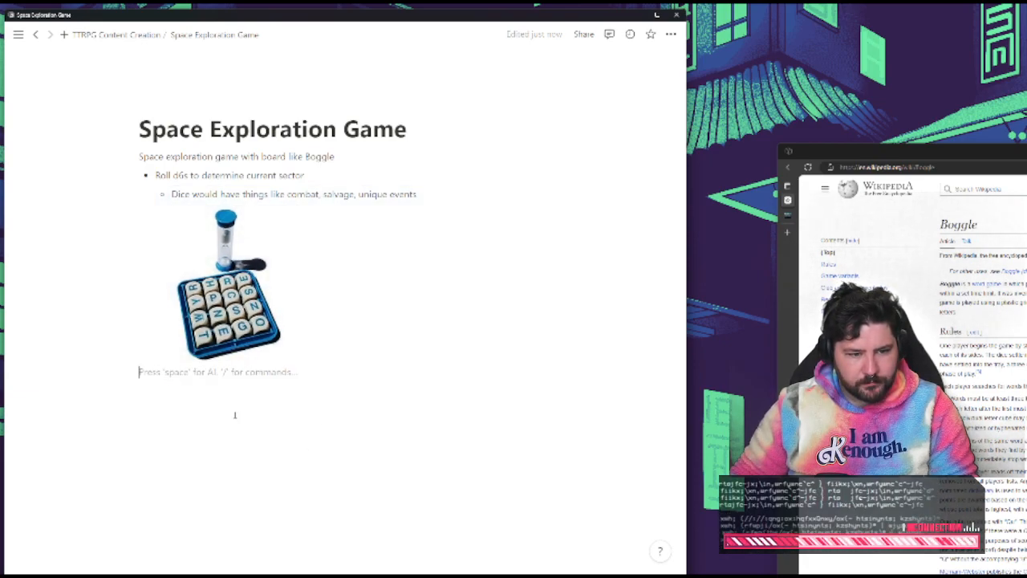
key("Return")
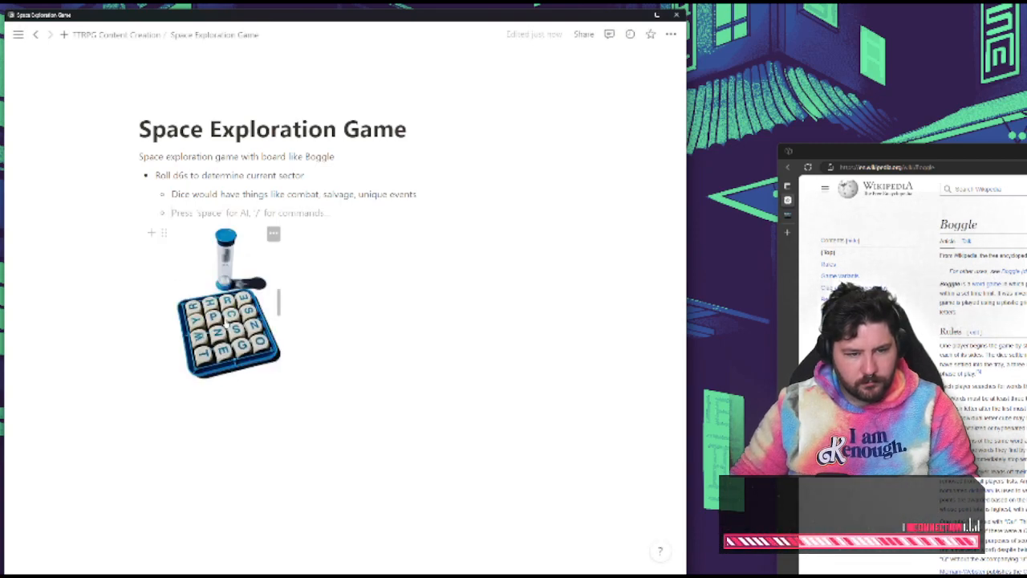
left_click_drag(264, 320, 361, 164)
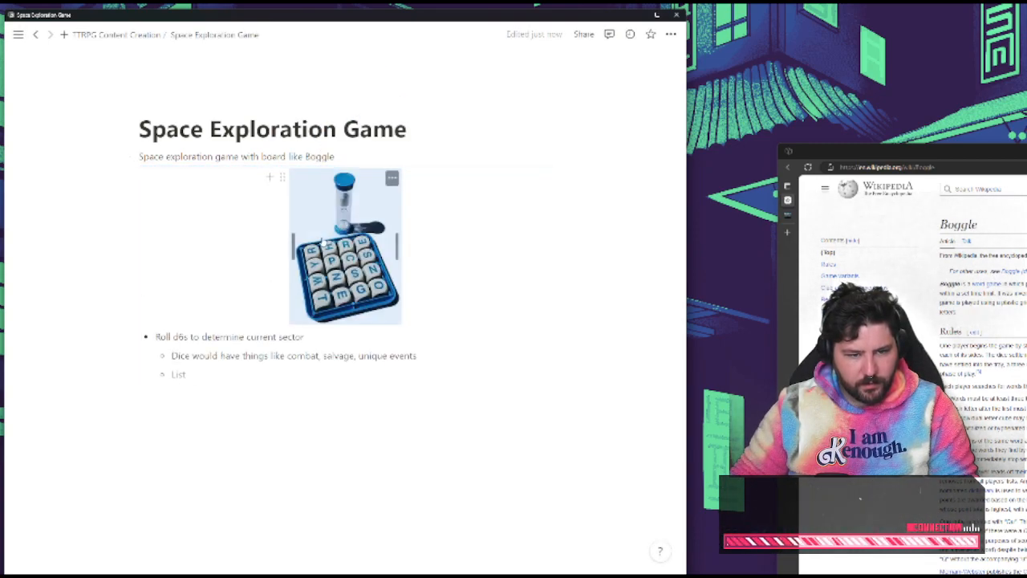
left_click_drag(293, 248, 308, 251)
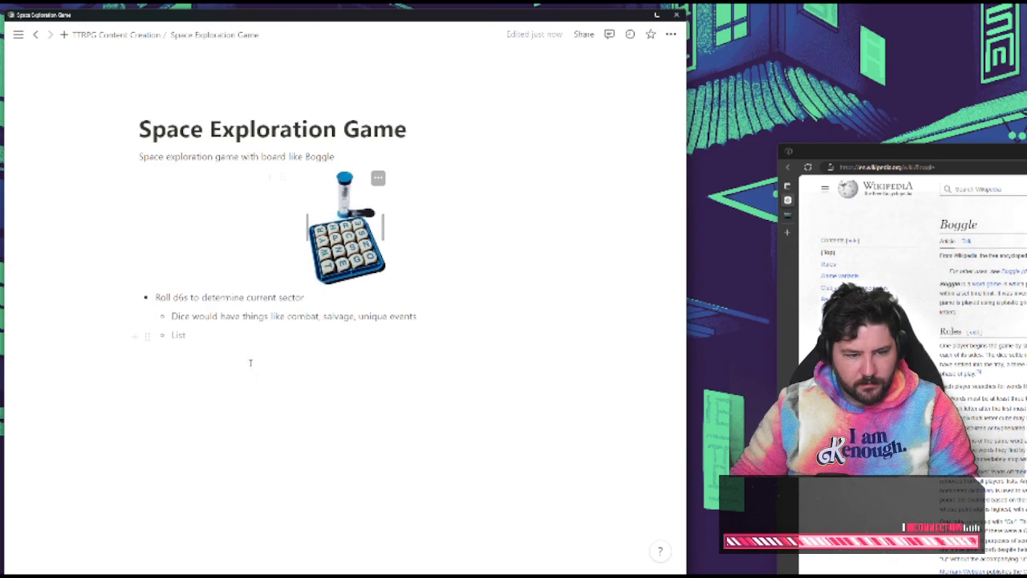
Promote the empty nested bullet to the main level and fill it with "Not combat heavy, more introspective and explorative"
left_click(271, 373)
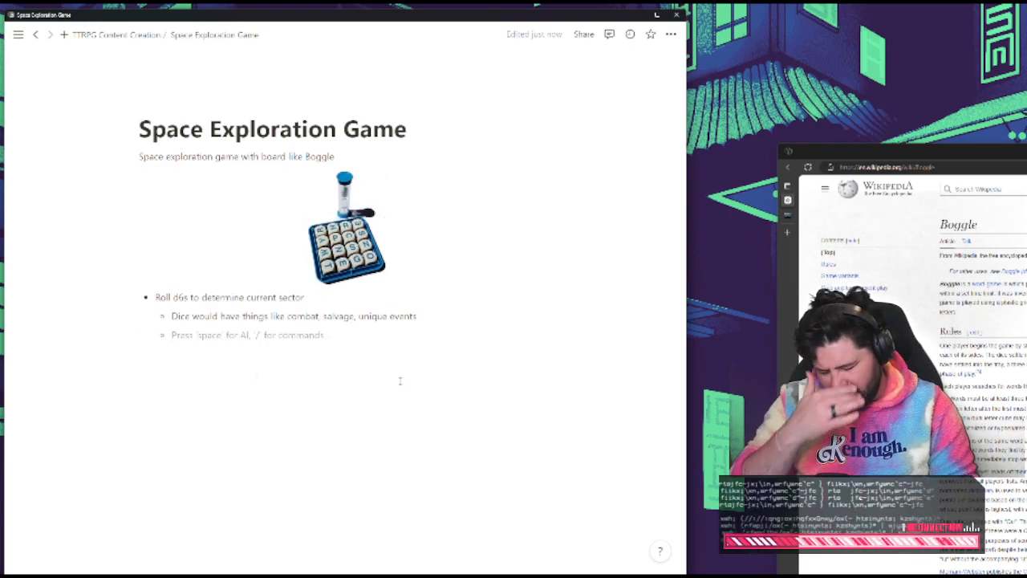
key("shift+Tab")
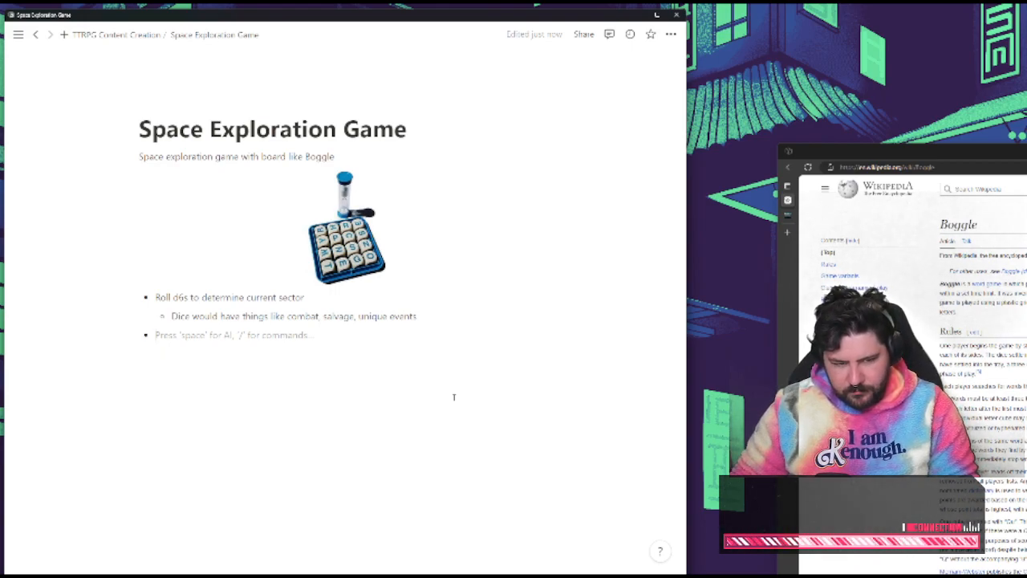
type("Not combat")
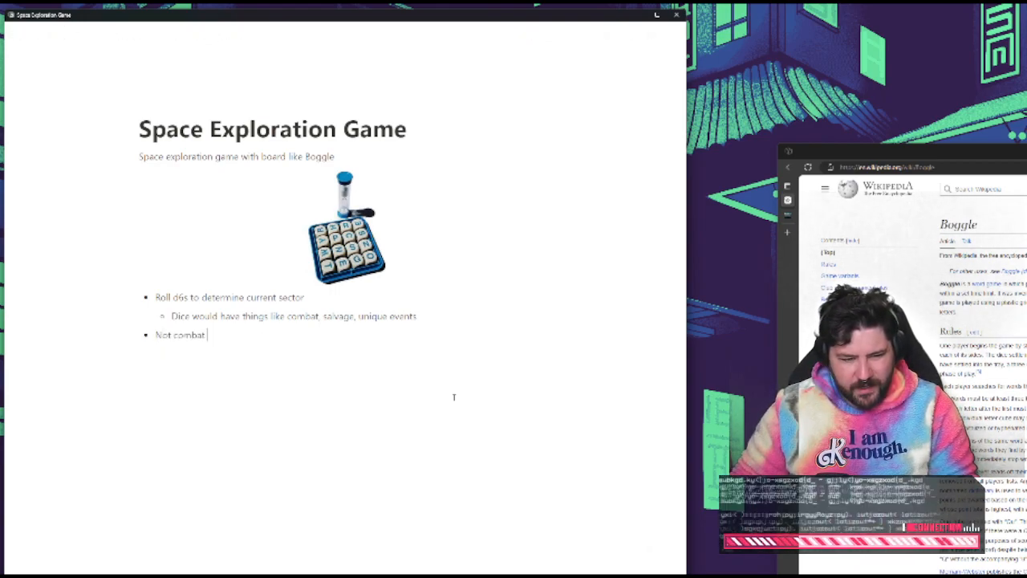
type(" heavy, more")
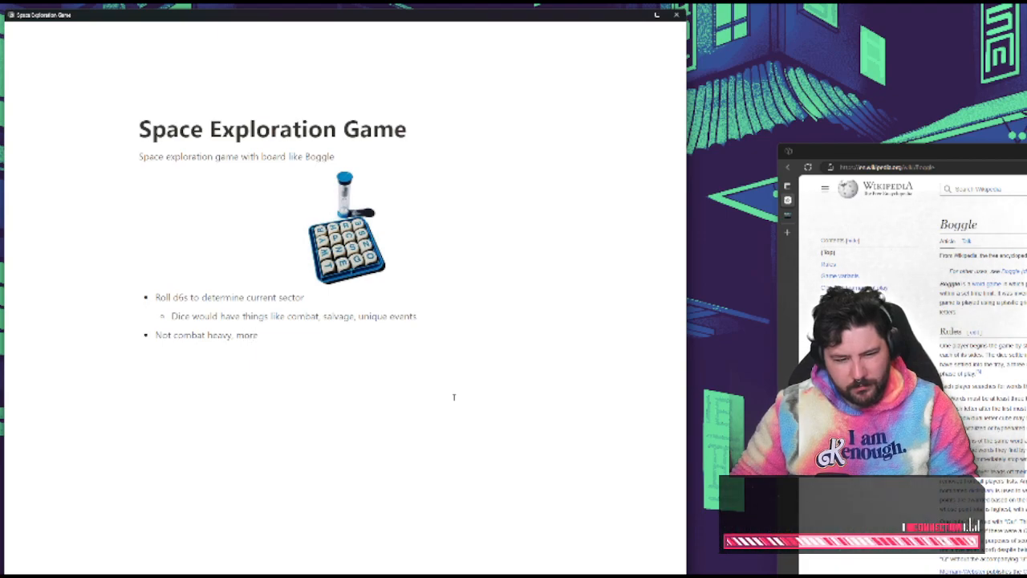
type(" introspective and")
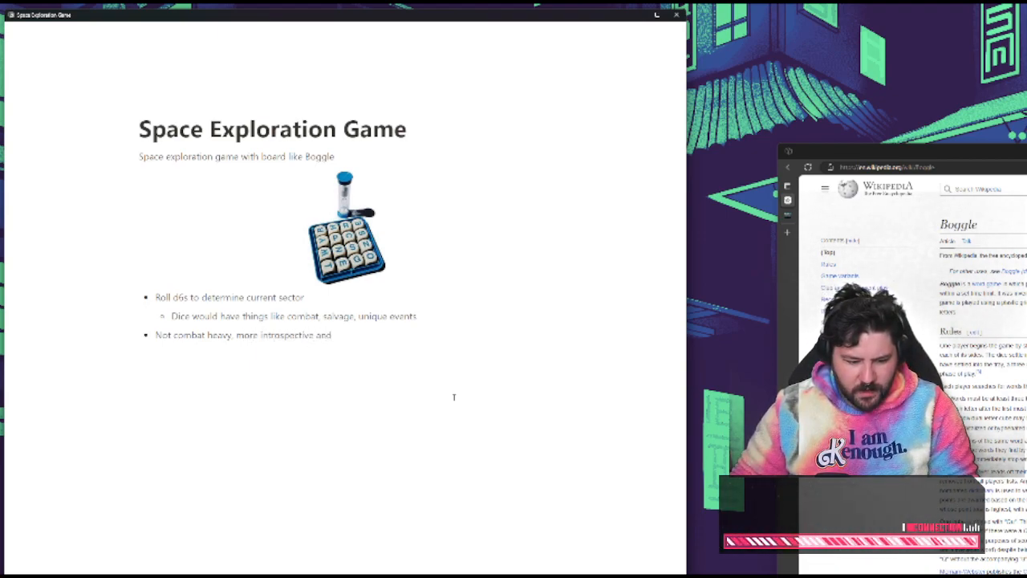
type(" explorati")
key("BackSpace")
key("BackSpace")
key("BackSpace")
type("orati")
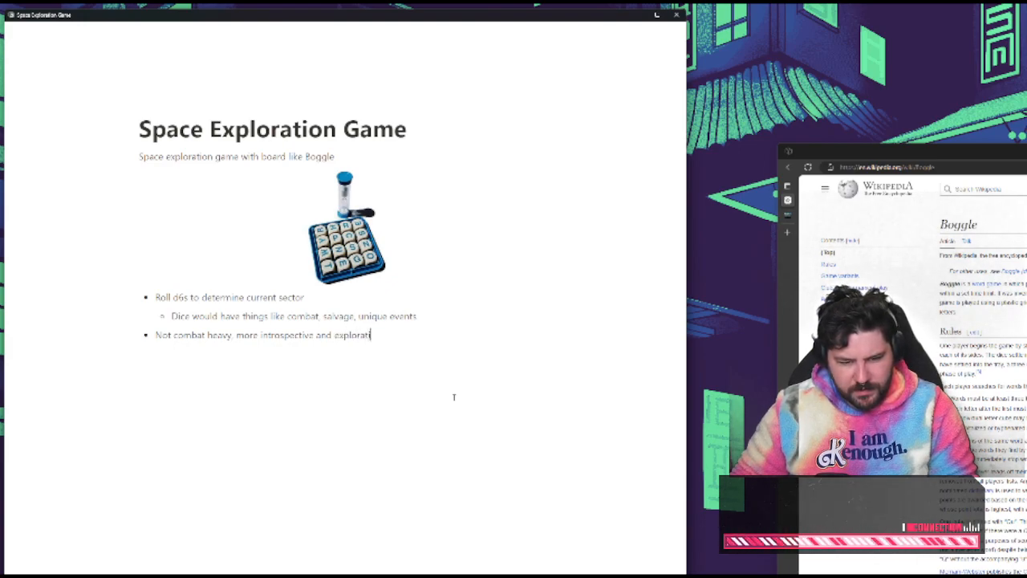
type("ve")
Add a mood bullet reading "Melancolich, entropic, dark," below the combat bullet
key("Return")
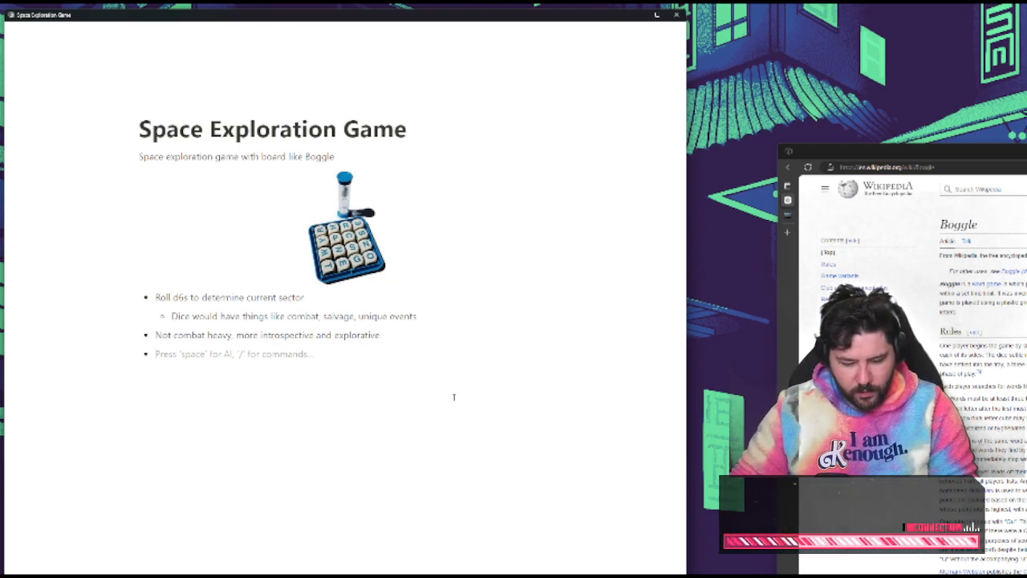
type("Melancol")
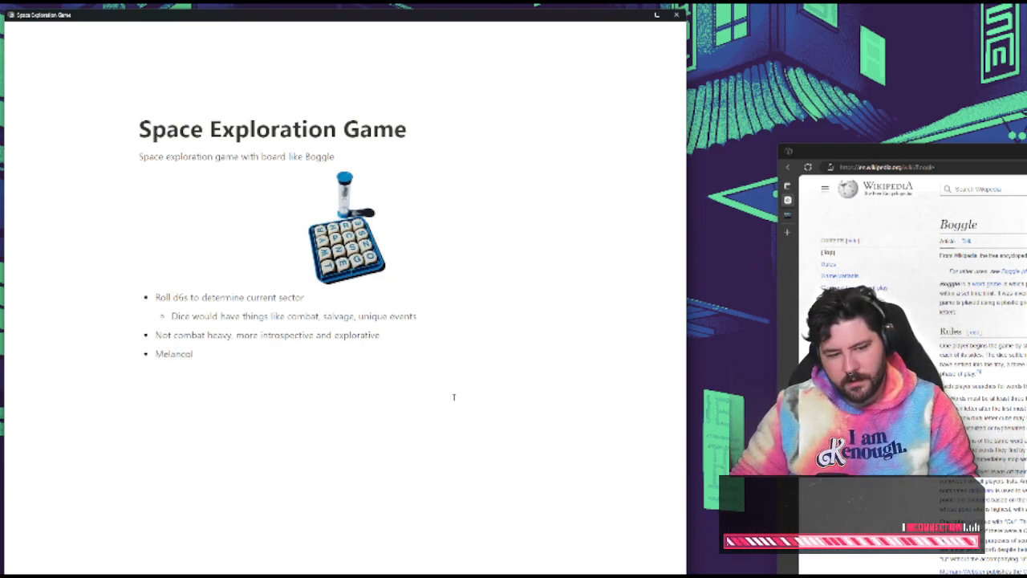
type("ich")
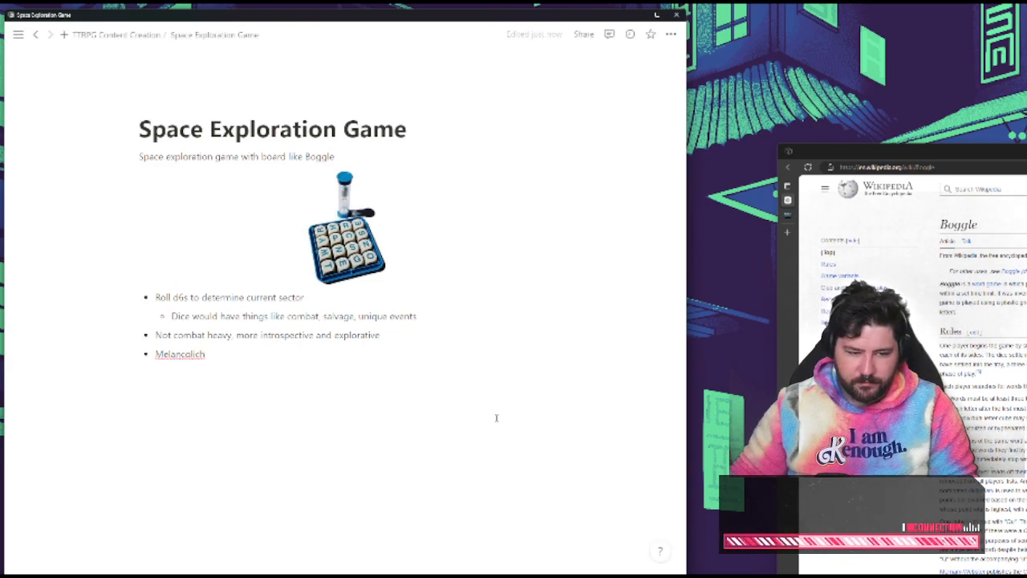
right_click(195, 357)
left_click(230, 342)
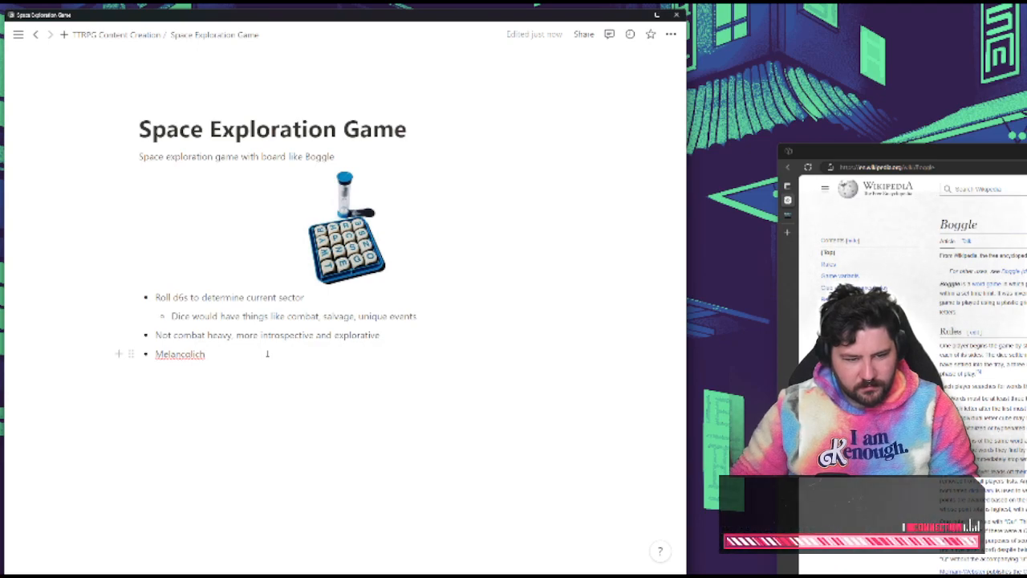
type(".")
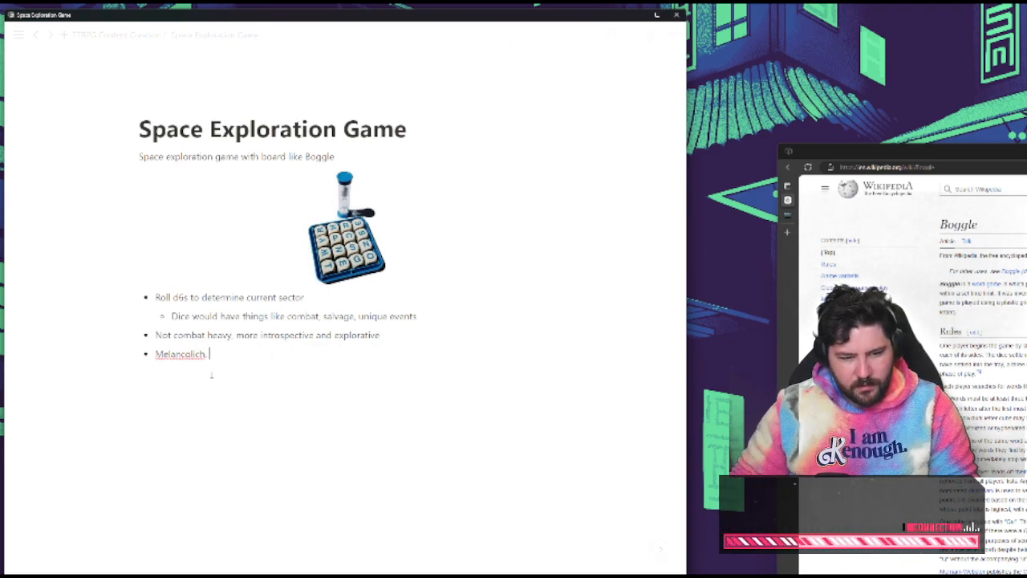
type(" ent")
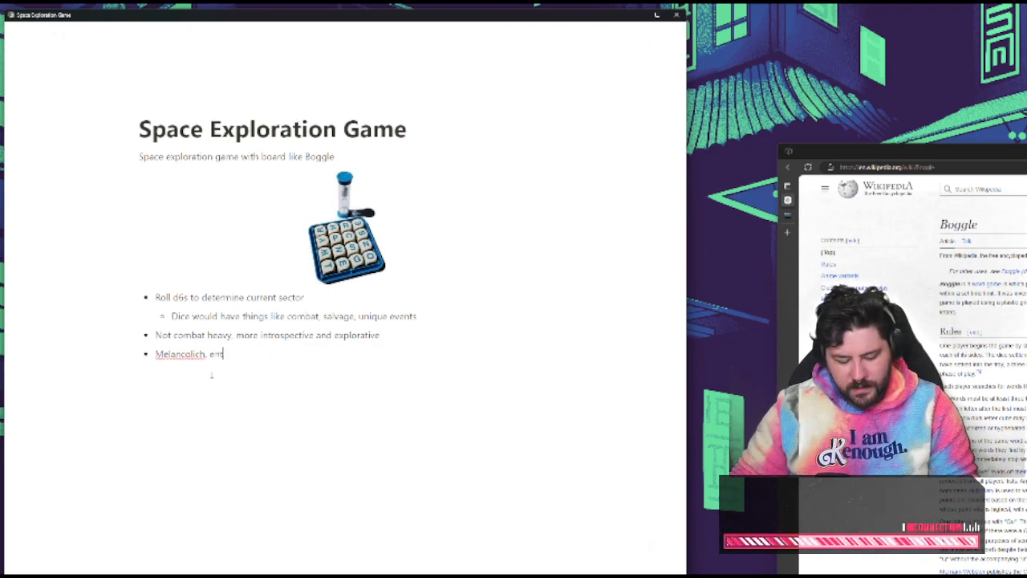
type("ropic. dark,")
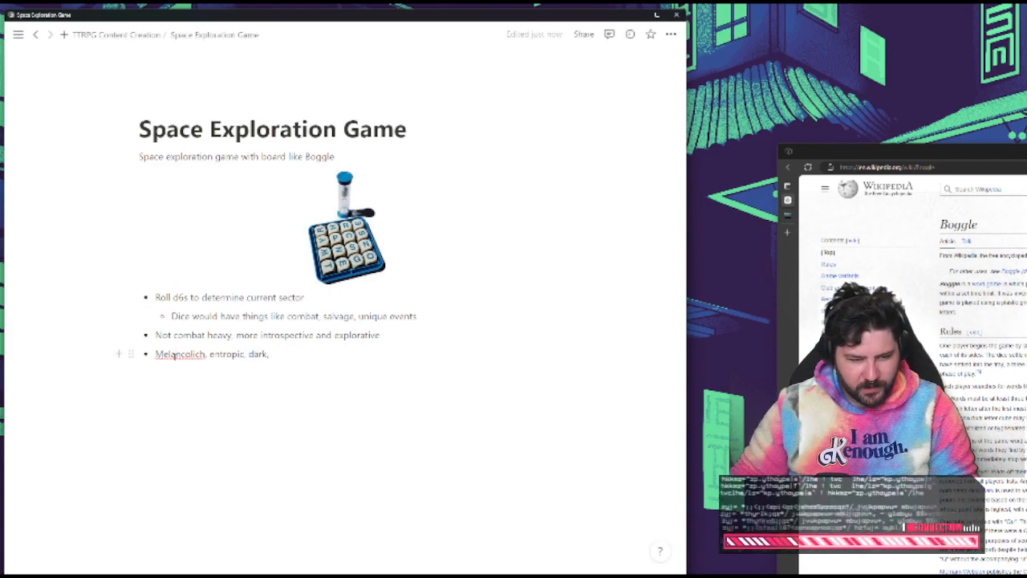
Correct the mood bullet to read "Melancholic, entropic, dark" and start a plain blank line below the list
right_click(183, 354)
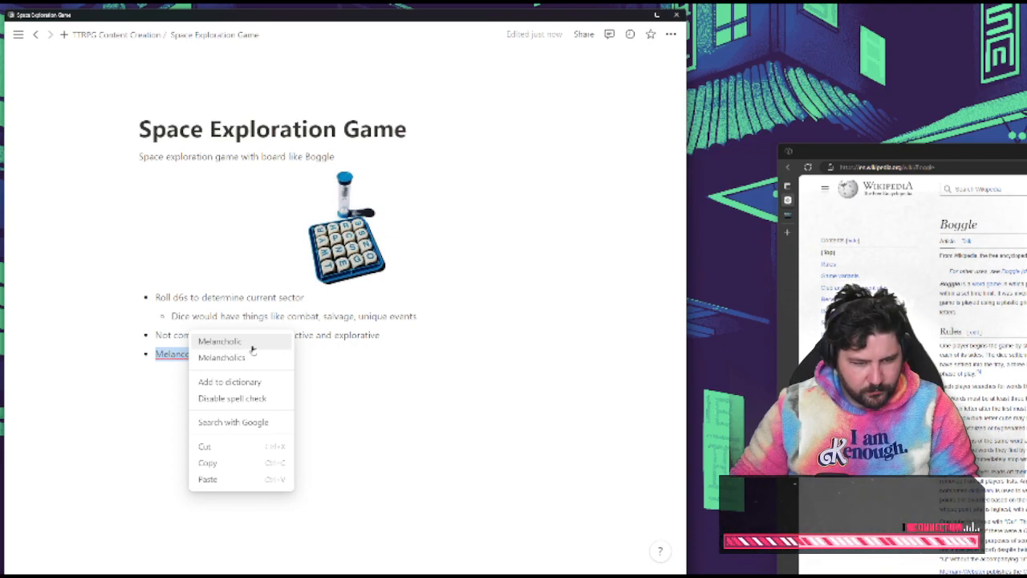
left_click(250, 345)
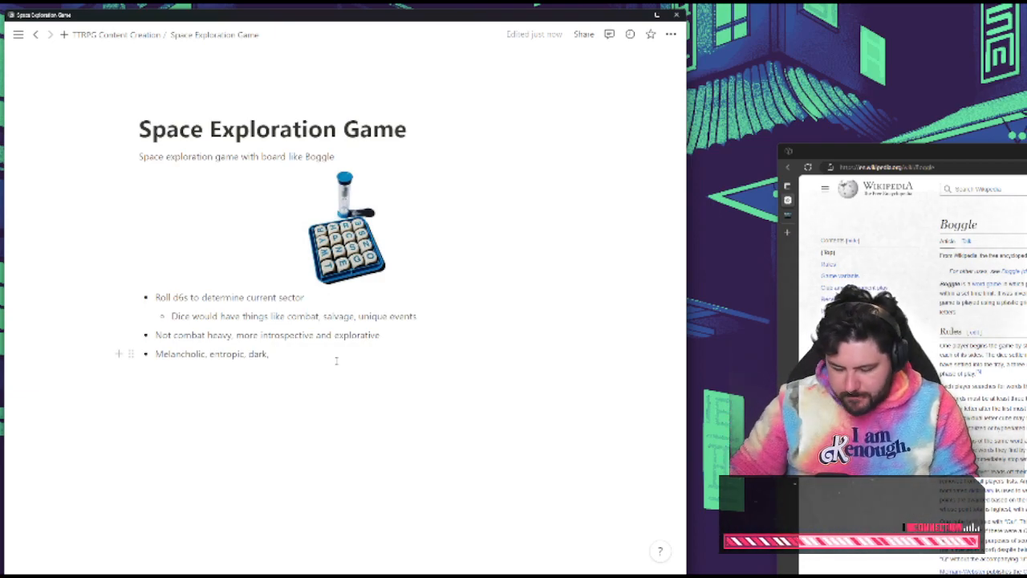
key("BackSpace")
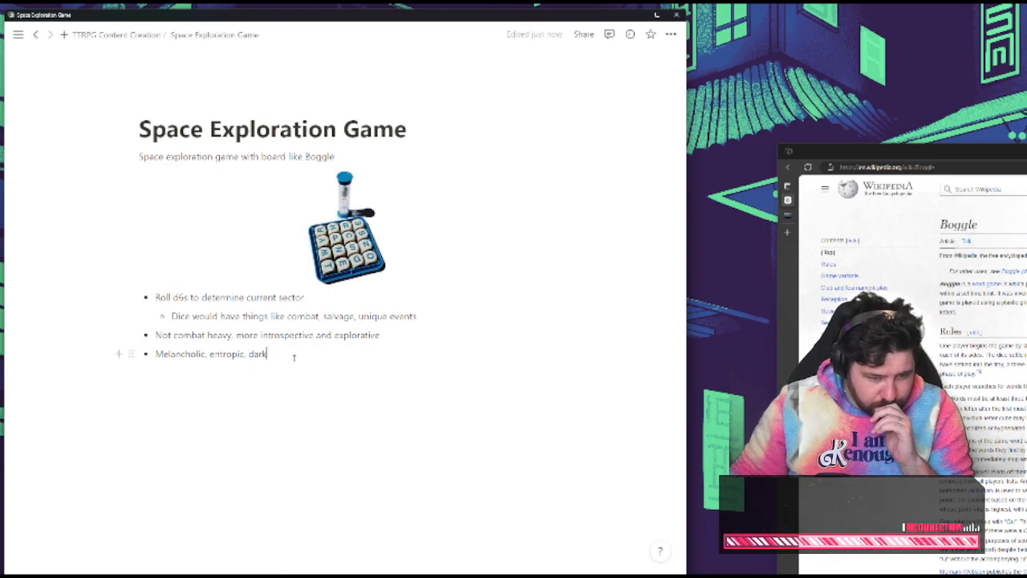
key("Return")
key("Return")
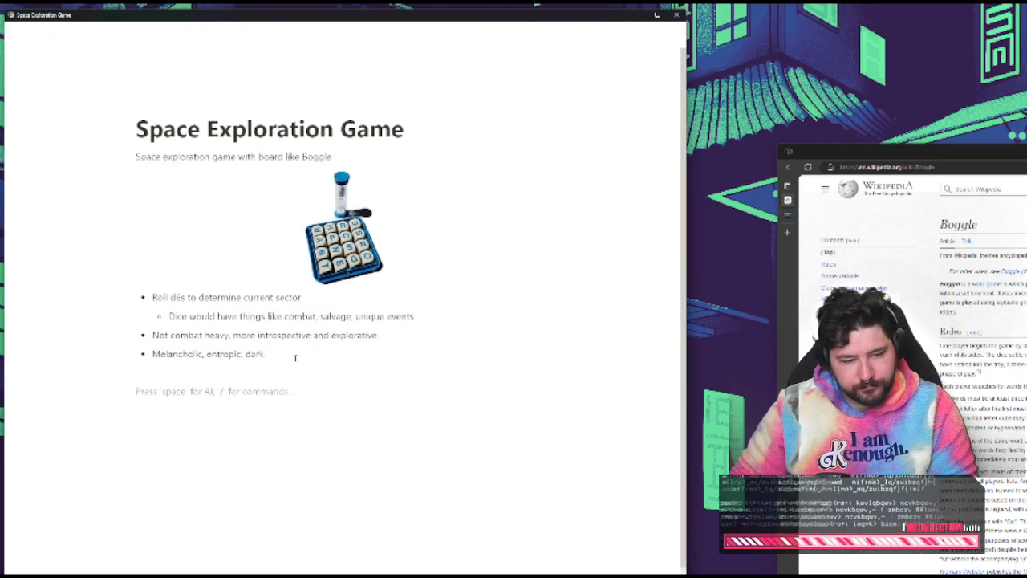
type("You are")
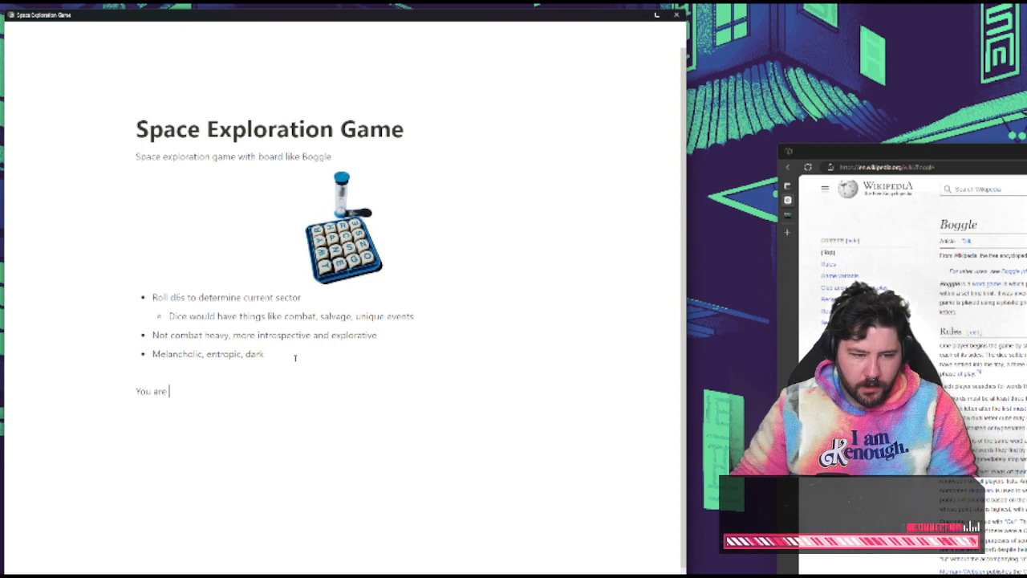
key("BackSpace")
key("BackSpace")
key("BackSpace")
key("BackSpace")
key("BackSpace")
key("BackSpace")
key("BackSpace")
key("BackSpace")
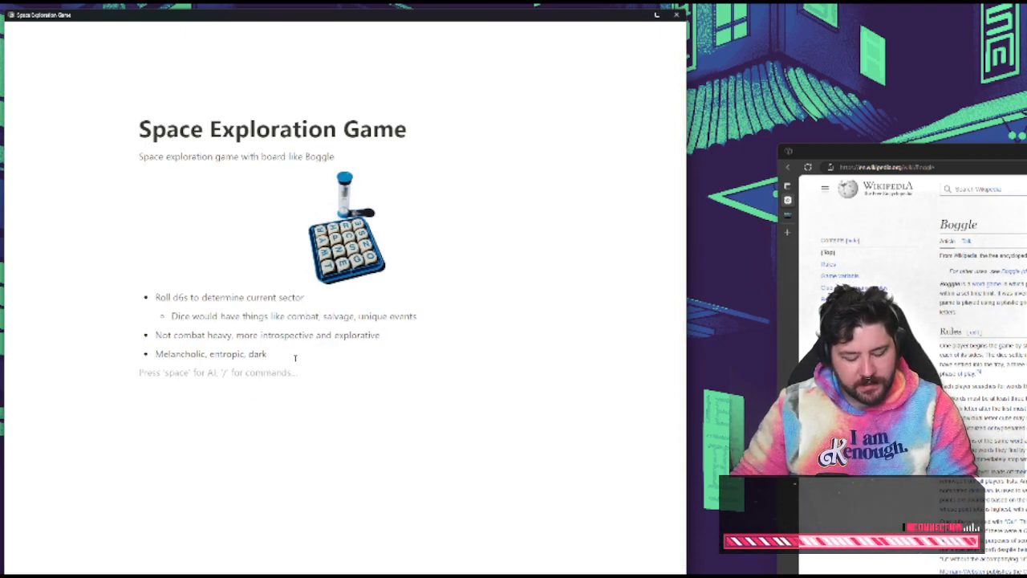
key("Return")
type("#")
key("BackSpace")
key("BackSpace")
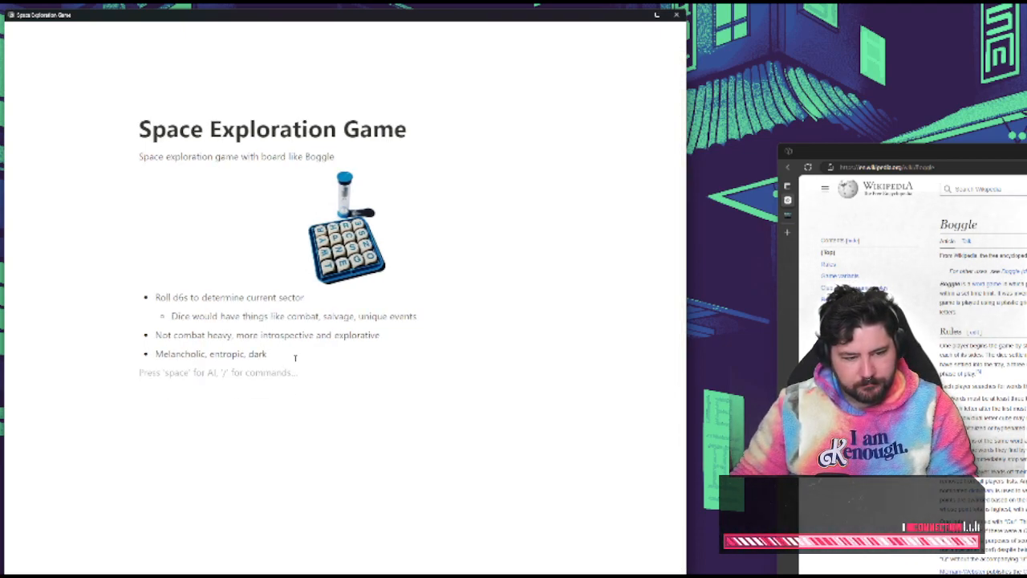
key("BackSpace")
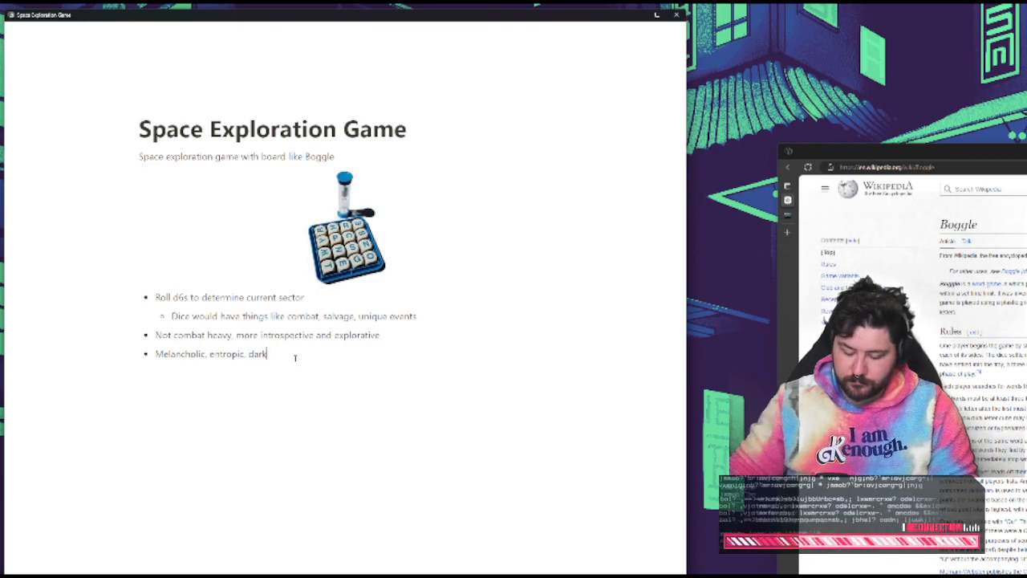
Add two large section headings below the bullet list, "Setting" and "Rules", leaving a blank line above the first
key("Return")
key("Return")
key("Return")
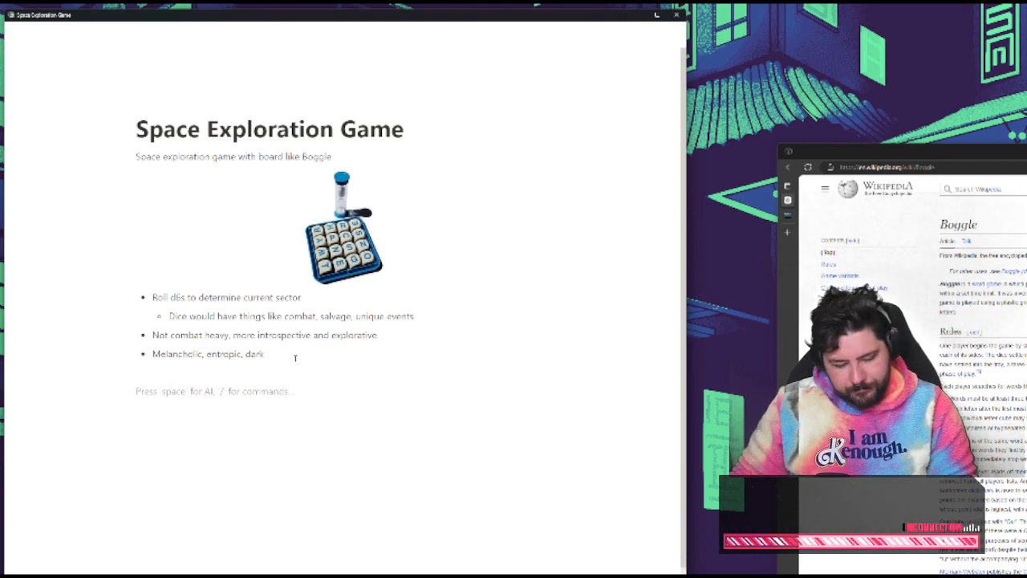
type("# Setting")
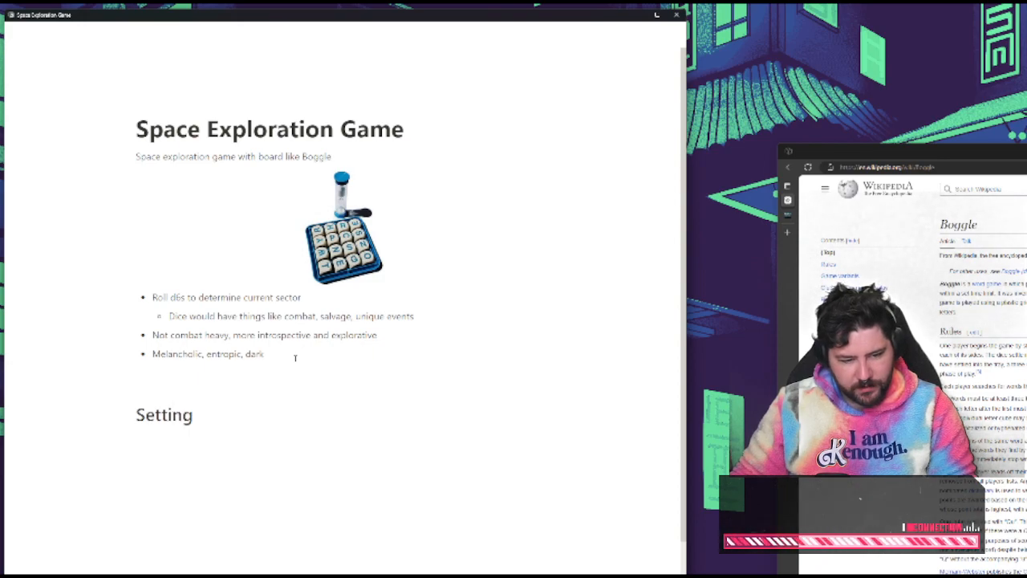
key("Return")
type("# R")
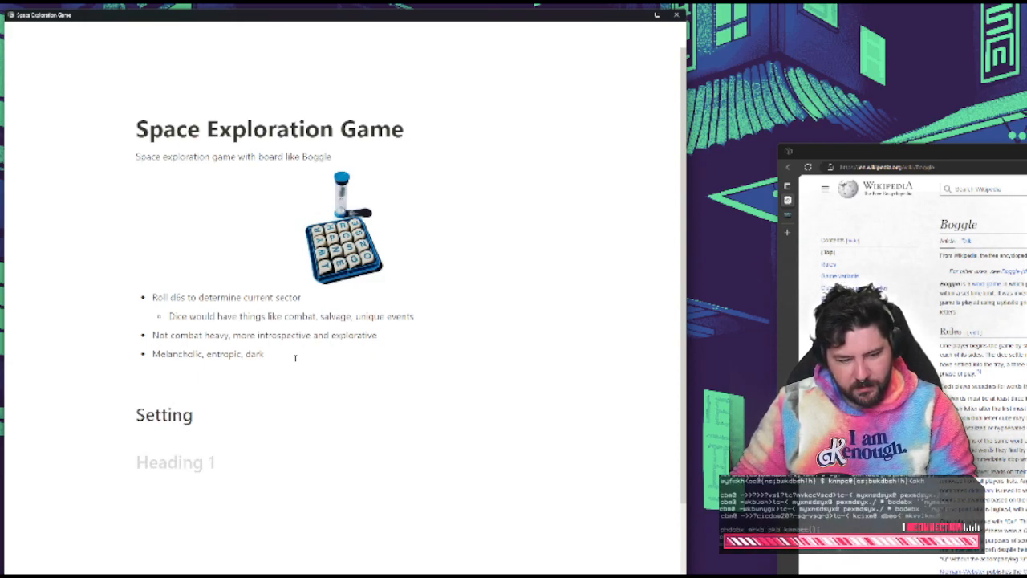
type("ules")
Add a third large heading reading "Gameplay loop" below Rules and start an empty line under it
key("Return")
type("# ")
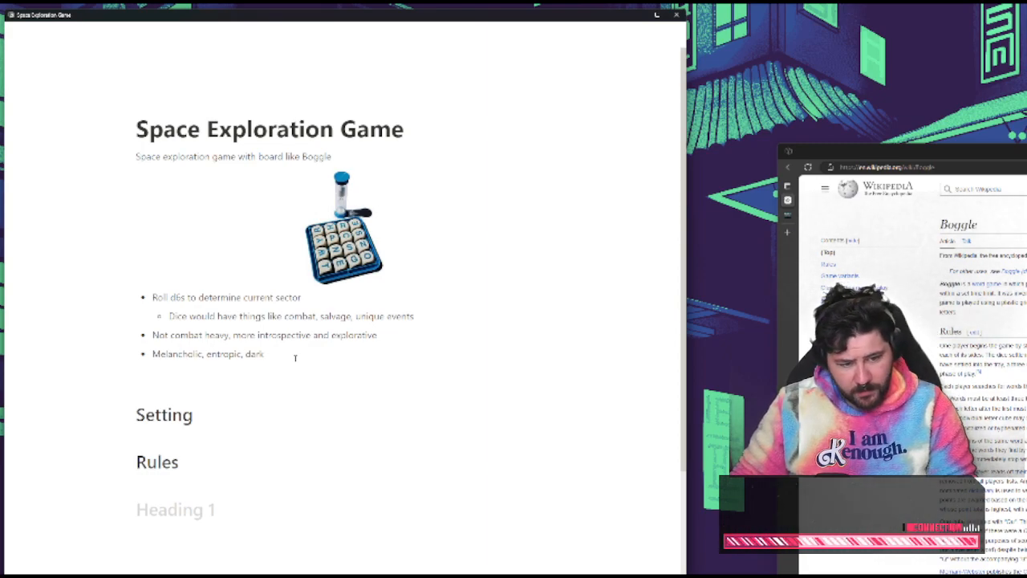
type("Game pl")
key("BackSpace")
key("BackSpace")
key("BackSpace")
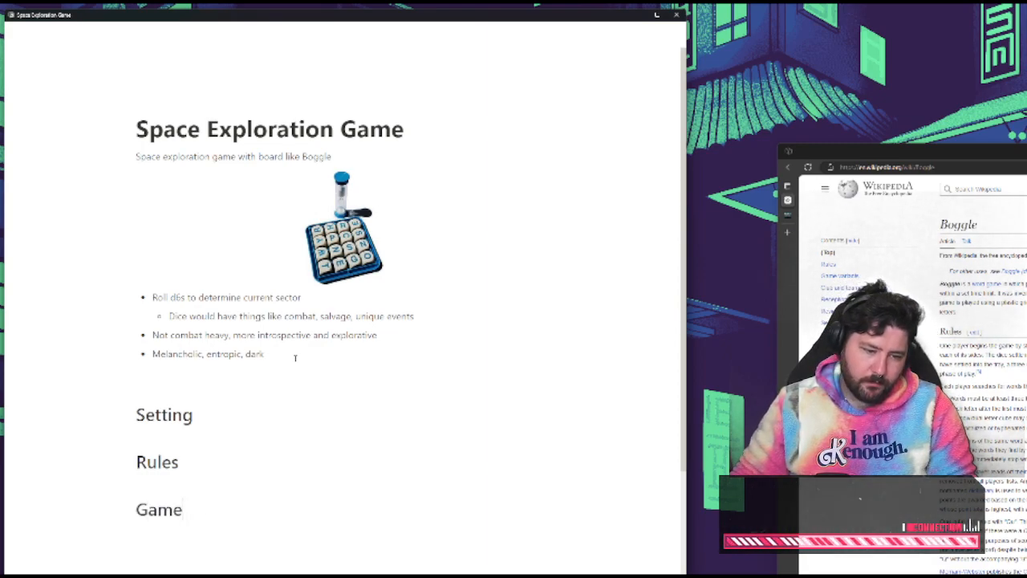
type("play loop")
scroll(295, 354, "down", 1)
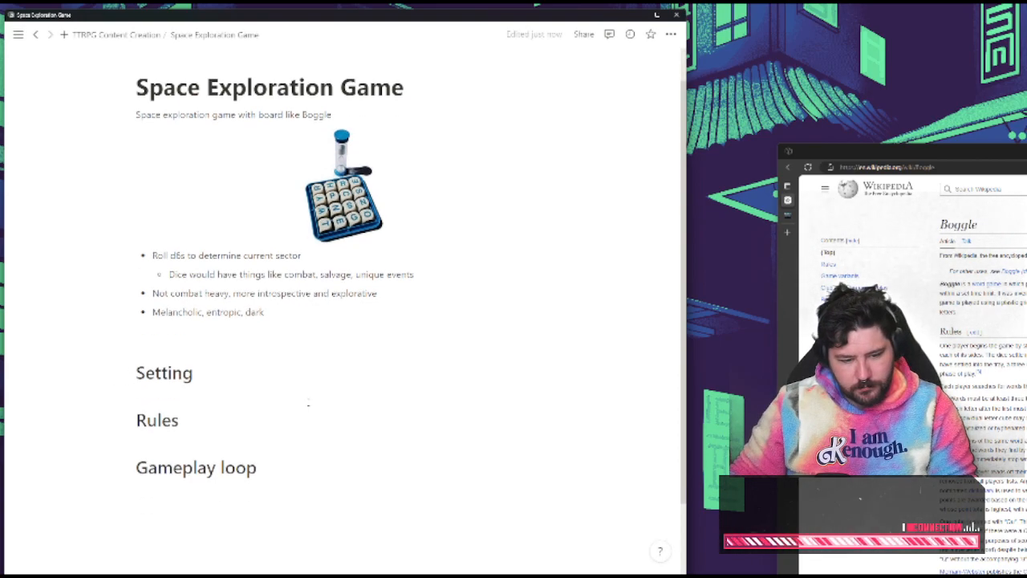
key("Return")
double_click(298, 232)
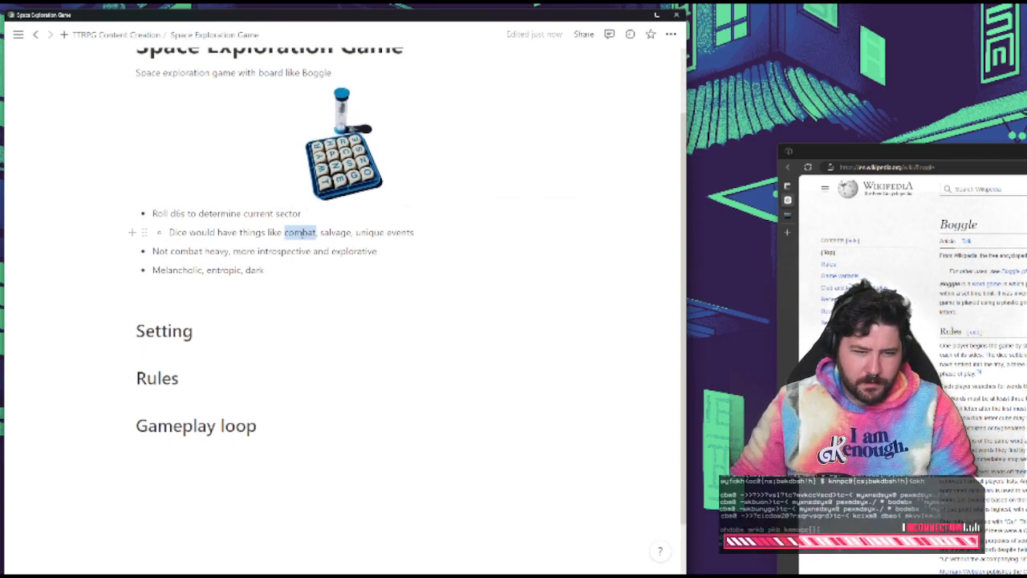
double_click(217, 251)
double_click(193, 251)
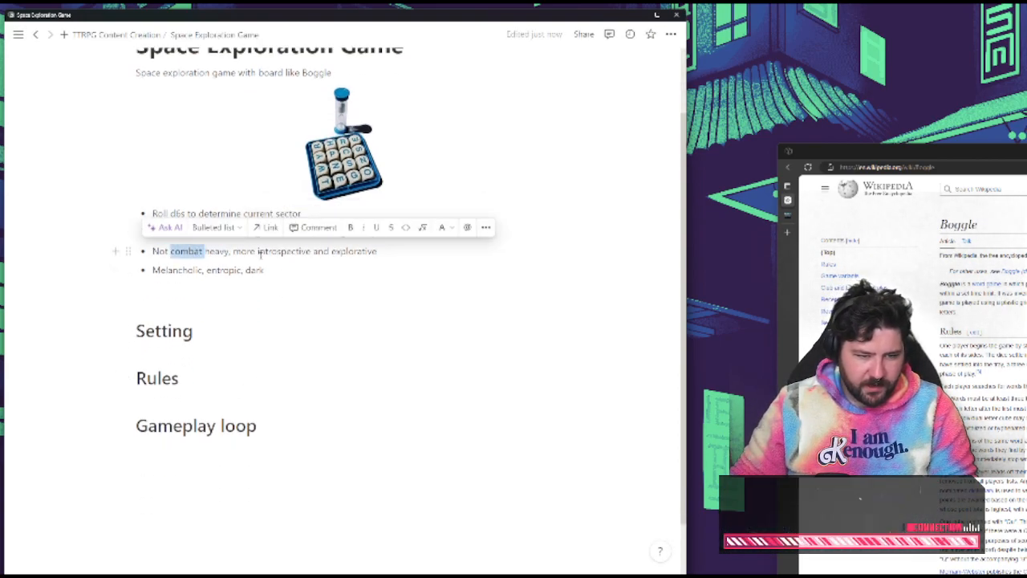
left_click(258, 252)
triple_click(249, 251)
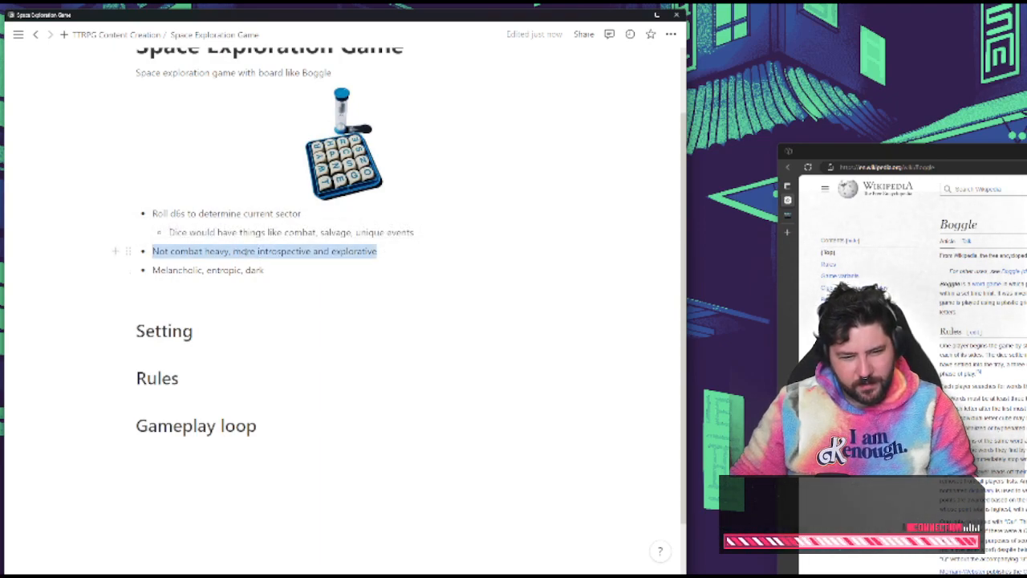
left_click(331, 277)
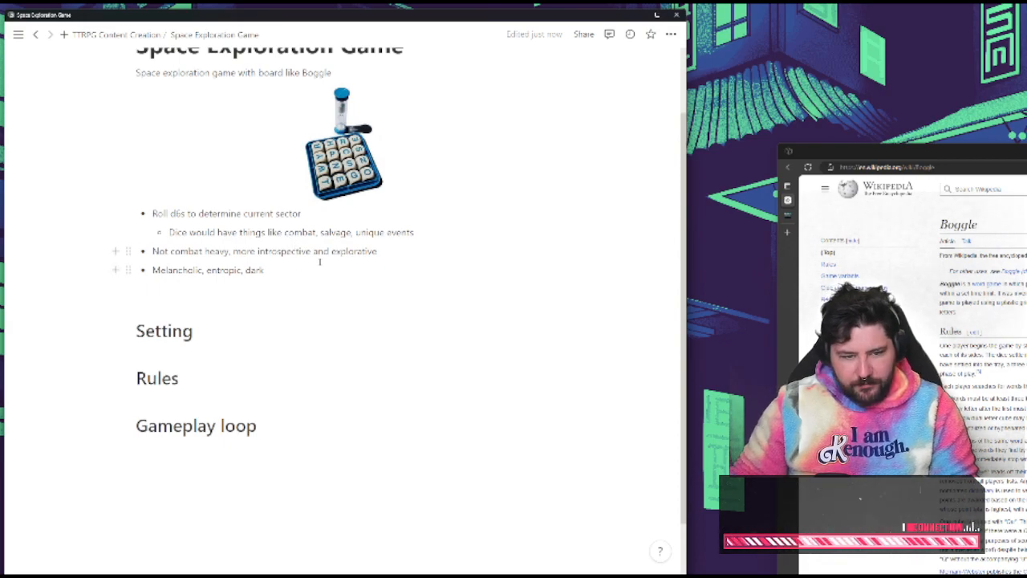
Nest a bullet under the "Not combat heavy" point reading "Combat is something to be avoided and fleeing is always a better idea"
left_click(380, 251)
key("Return")
key("Tab")
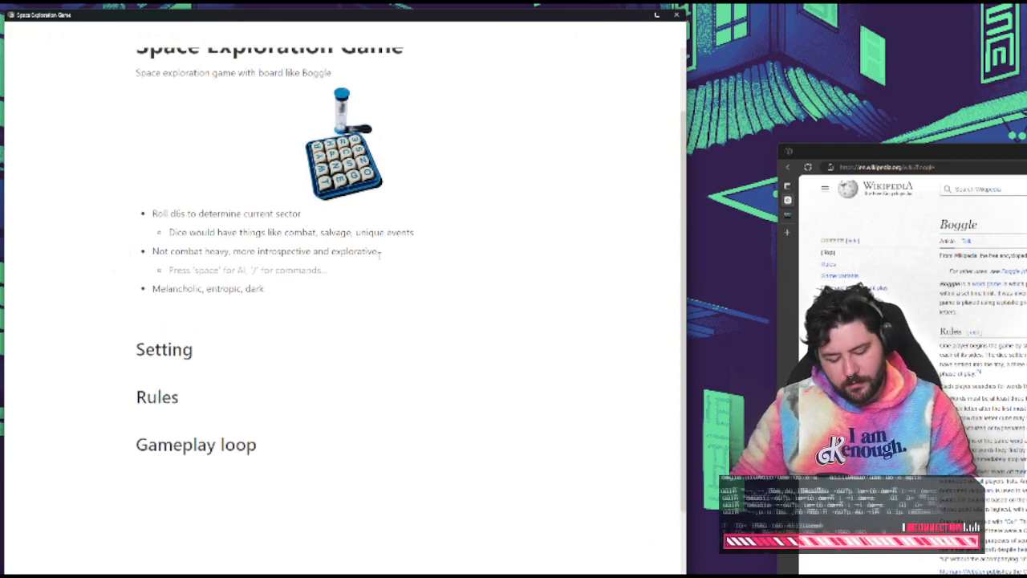
type("Combat ")
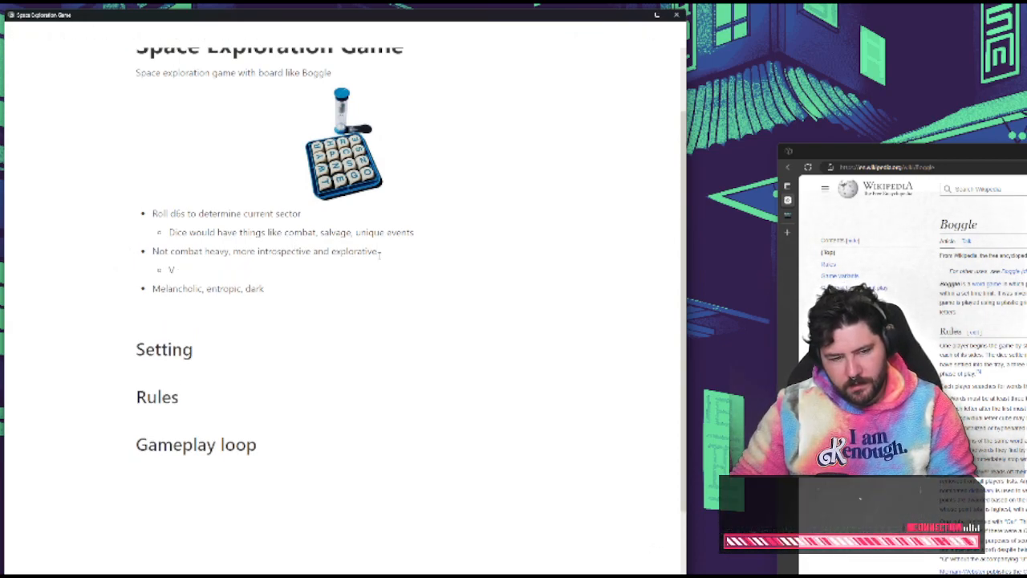
type("is some")
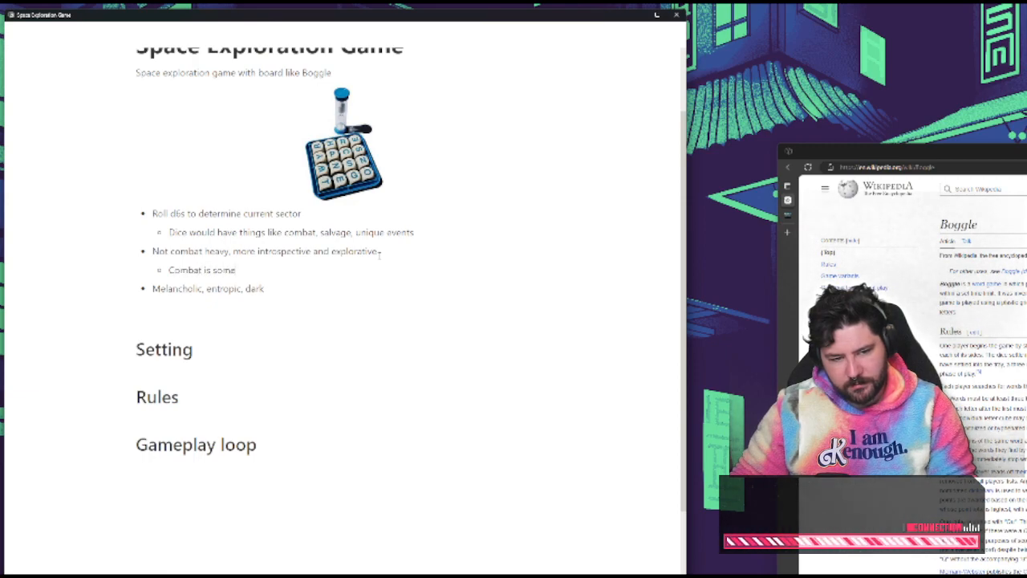
type("thing to be avoided and")
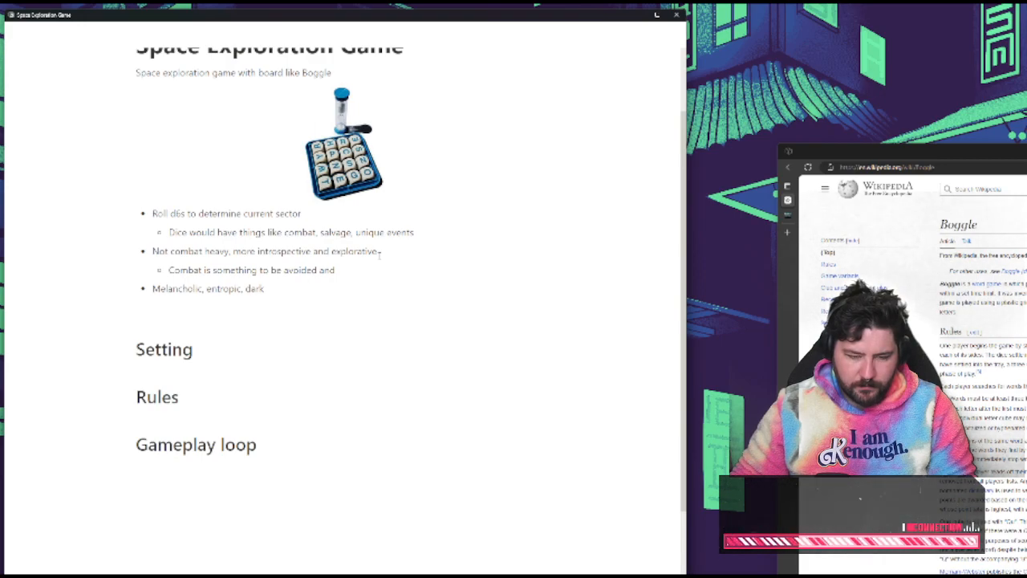
type(" fleeing is alw")
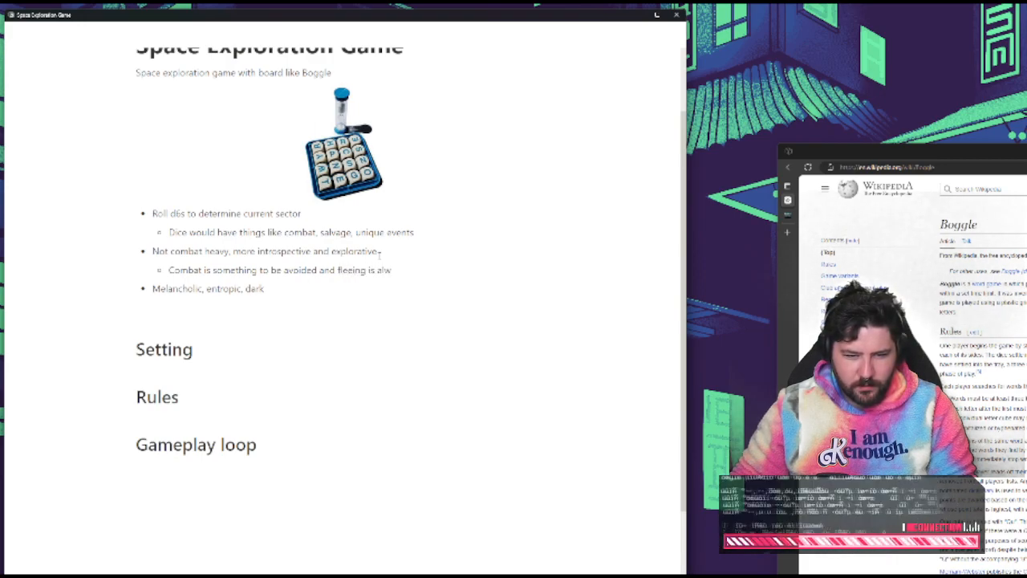
type("ays a bett")
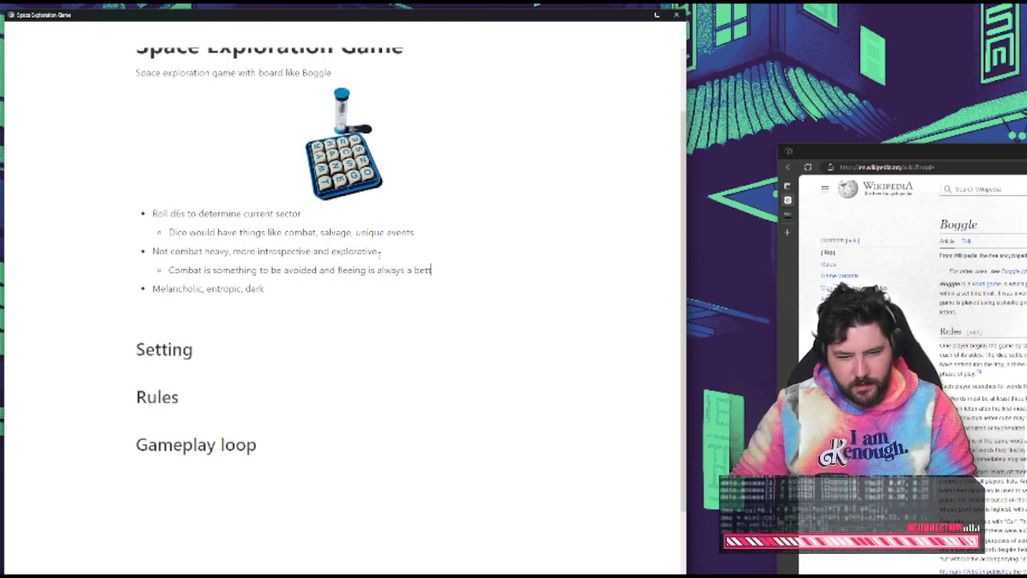
type("er idea")
Add a second nested bullet reading "You are a small ship just trying to make it, not trying to conquer anything"
key("Return")
type("You")
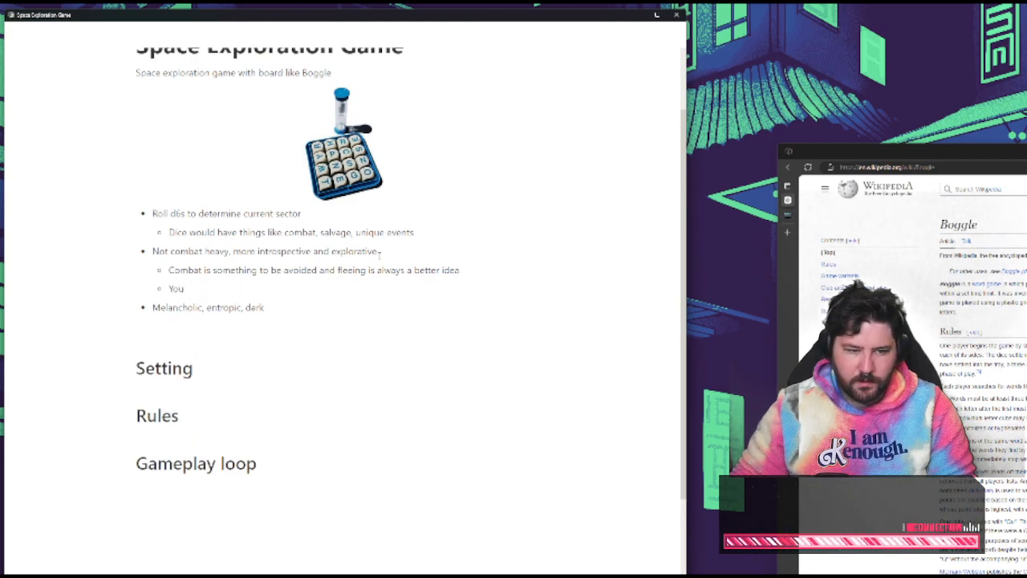
type(" are a small ship")
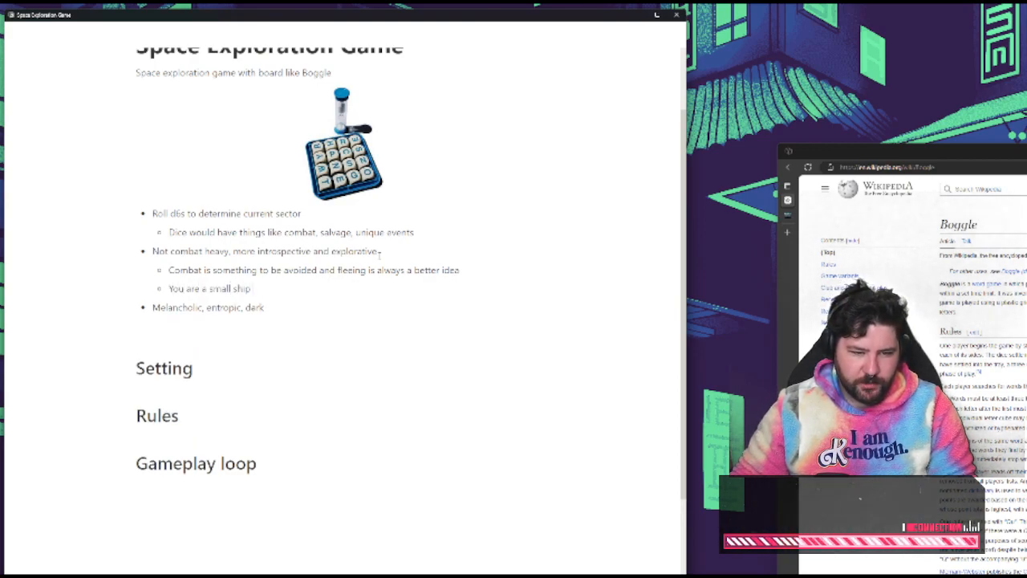
type(" just trying to make it")
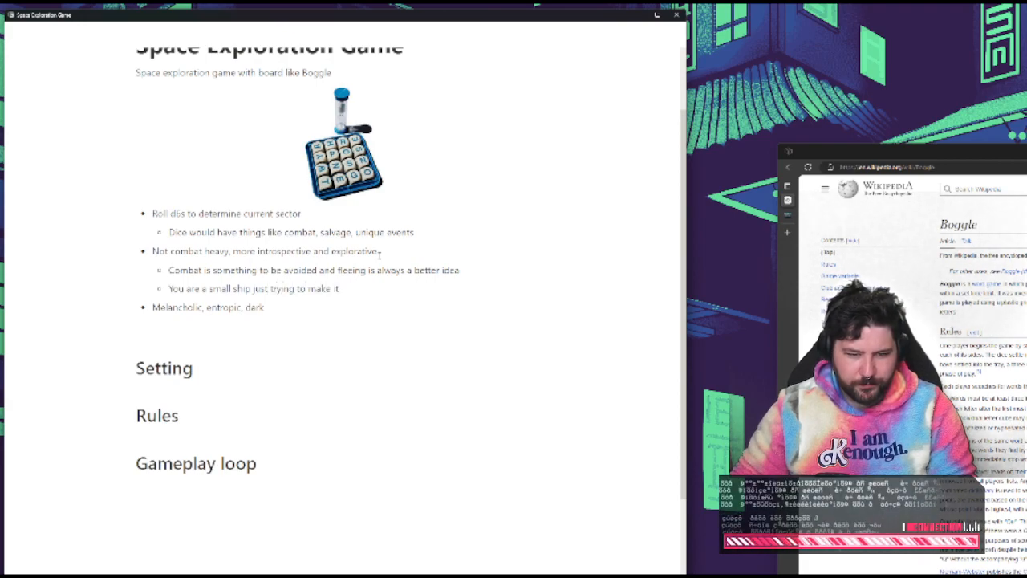
type(", not trying to")
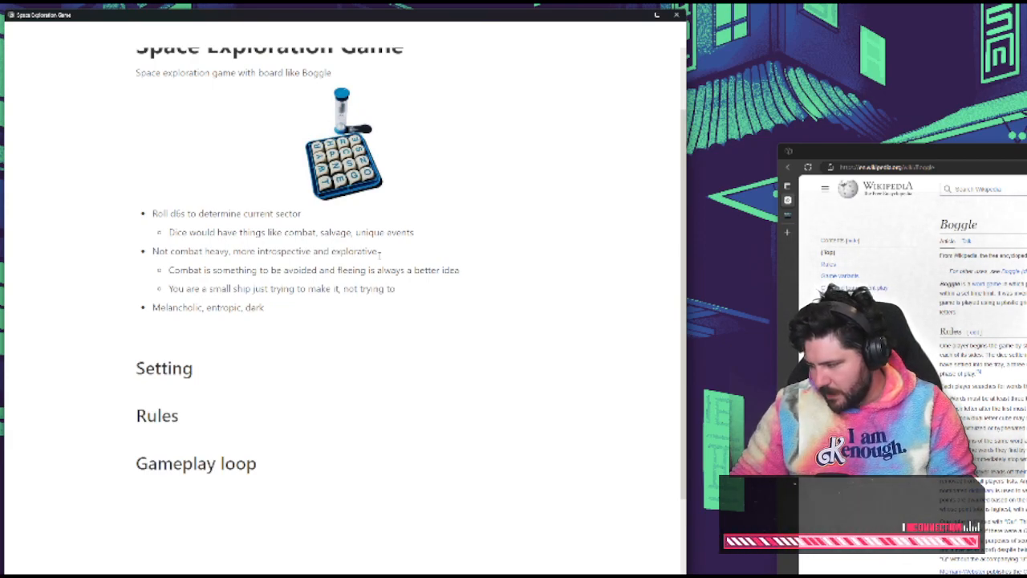
type(" conquer anything")
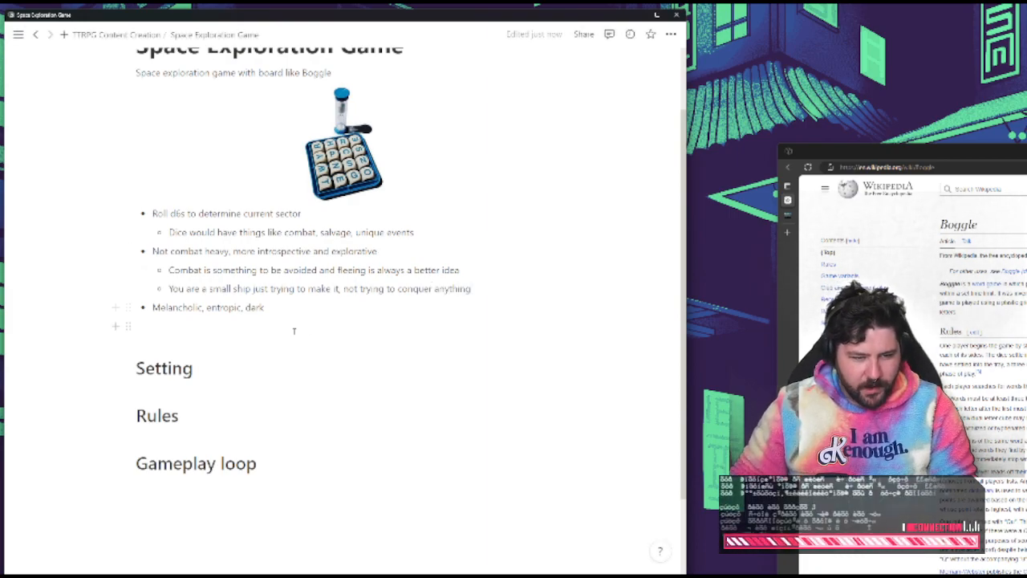
Remove the blank line above the Setting heading and add the bullet "No skills, abilities, etc" after the mood bullet
left_click(372, 327)
key("BackSpace")
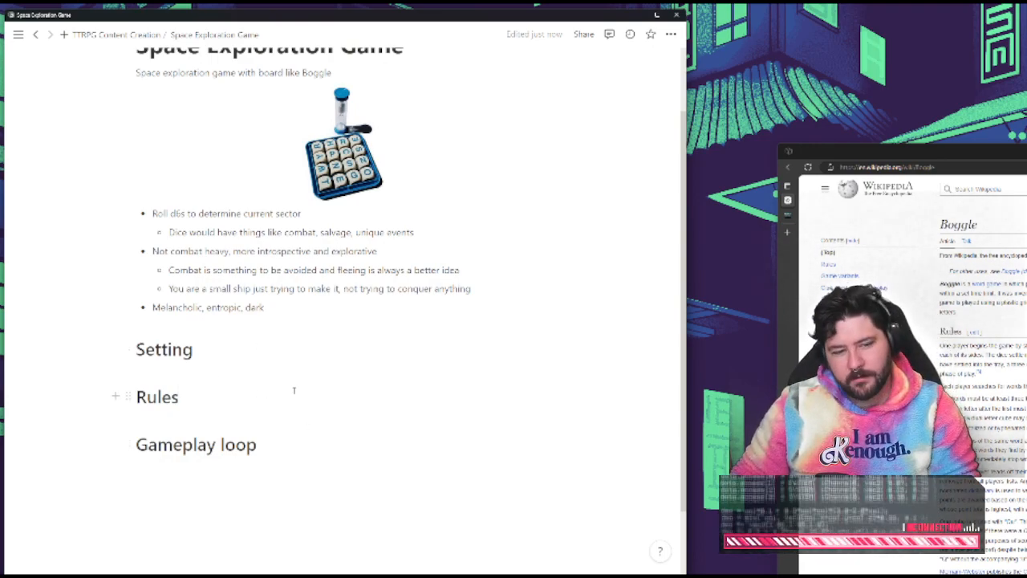
left_click(276, 309)
key("Return")
type("No s")
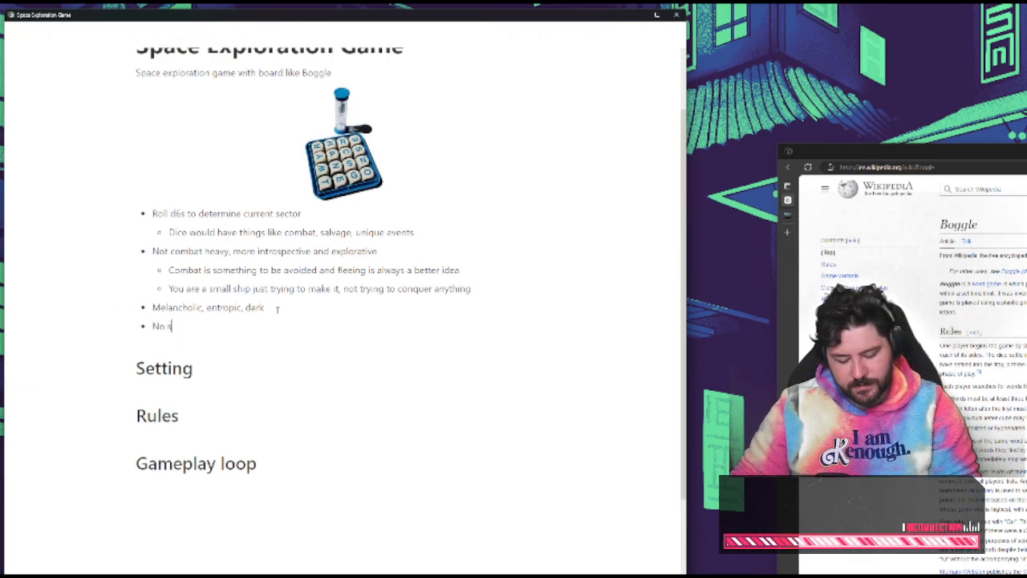
type("kills, ab")
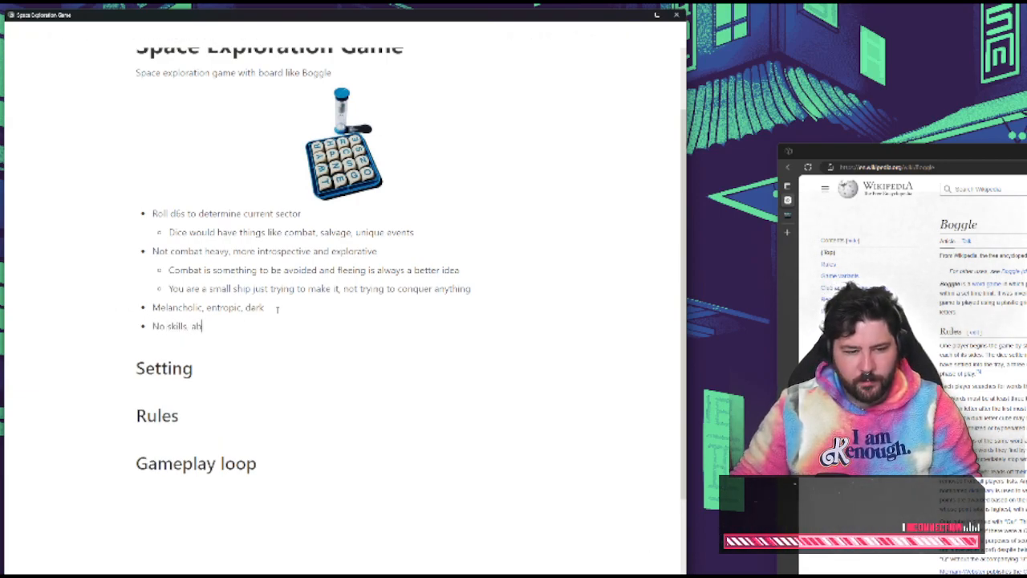
type("ilities, etc")
Add a further main-level bullet reading "Some kind of equipment system" at the end of the list
key("Return")
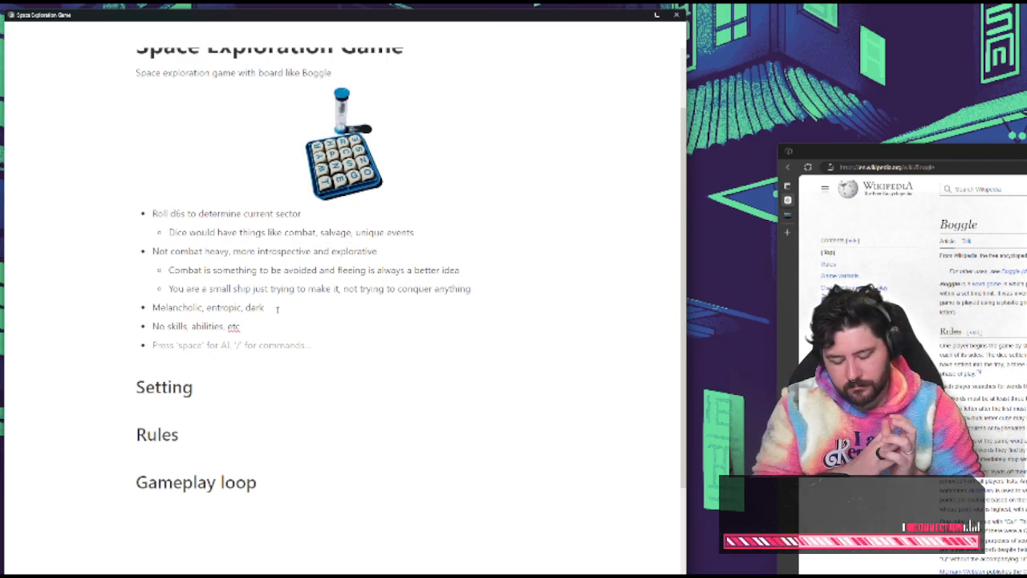
type("So")
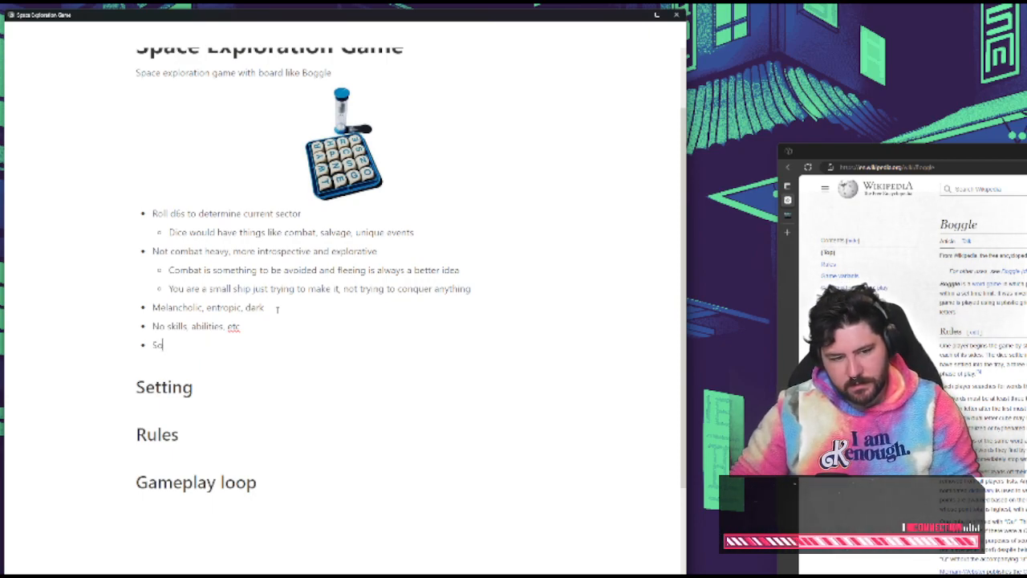
type("me kind of")
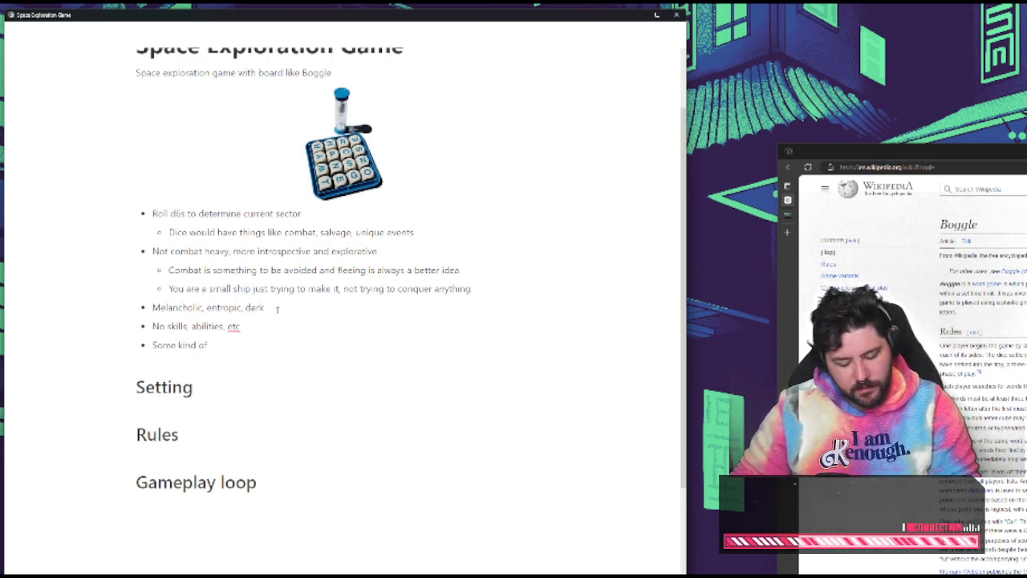
type(" card")
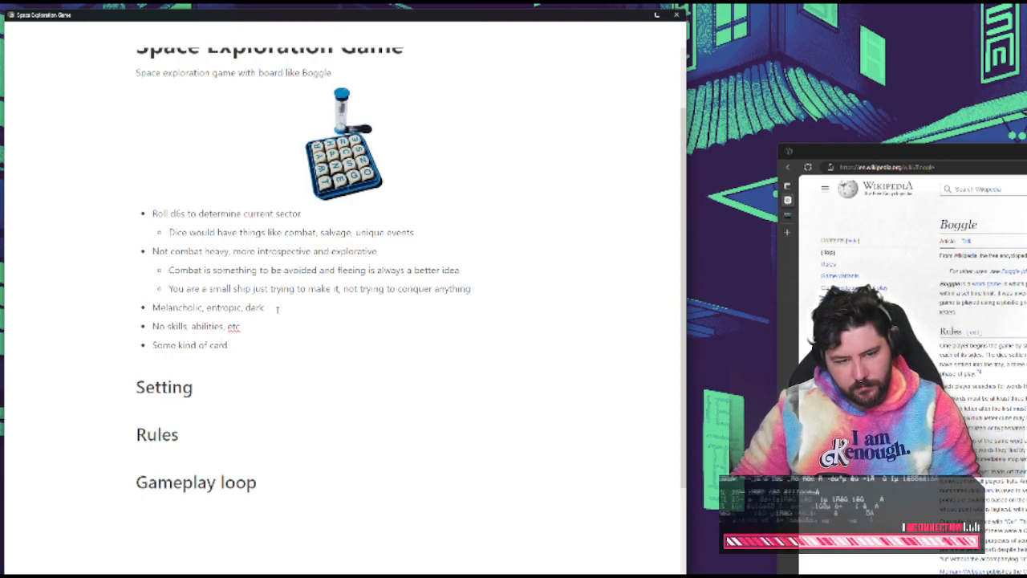
key("BackSpace")
key("BackSpace")
key("BackSpace")
key("BackSpace")
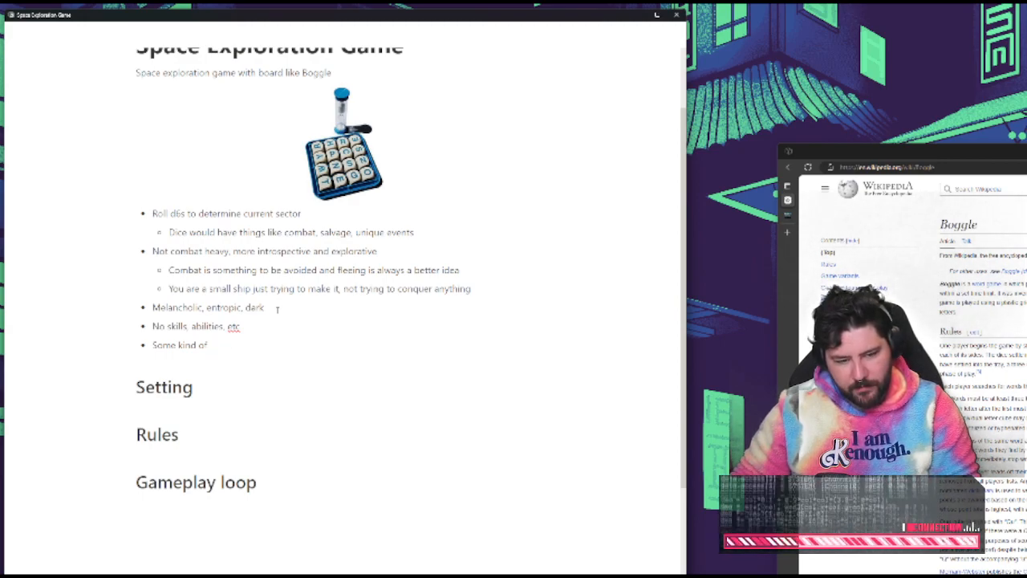
type("equipme")
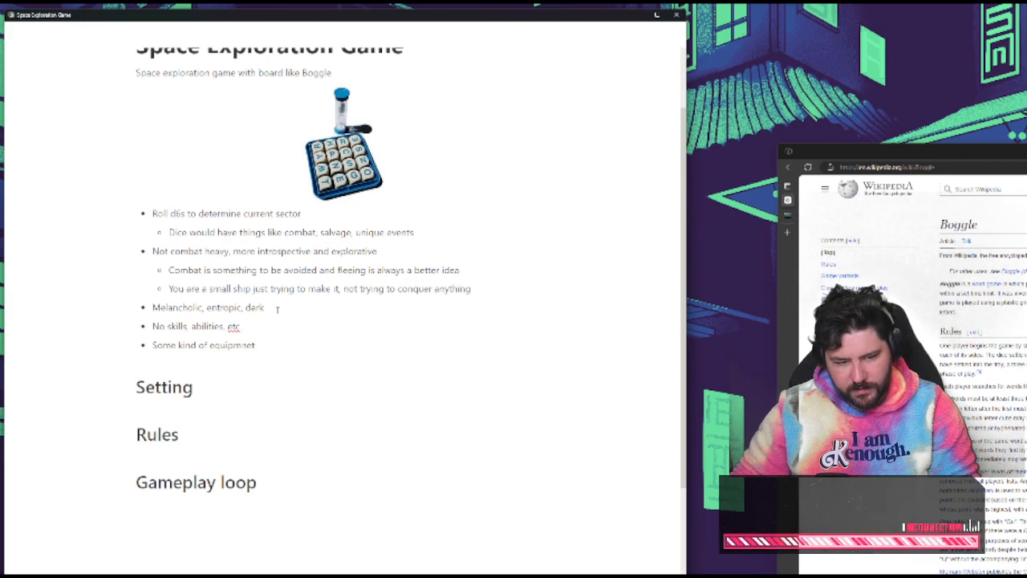
type("nt system")
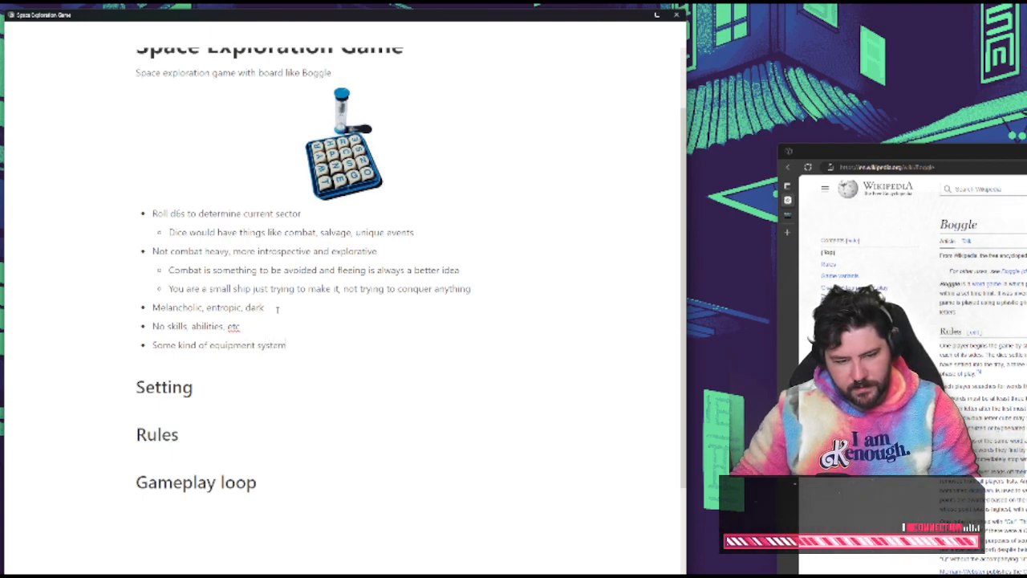
Nest a bullet under the equipment system point reading "What you can do is based on what items your ship has"
key("Return")
key("BackSpace")
key("BackSpace")
key("Return")
key("Tab")
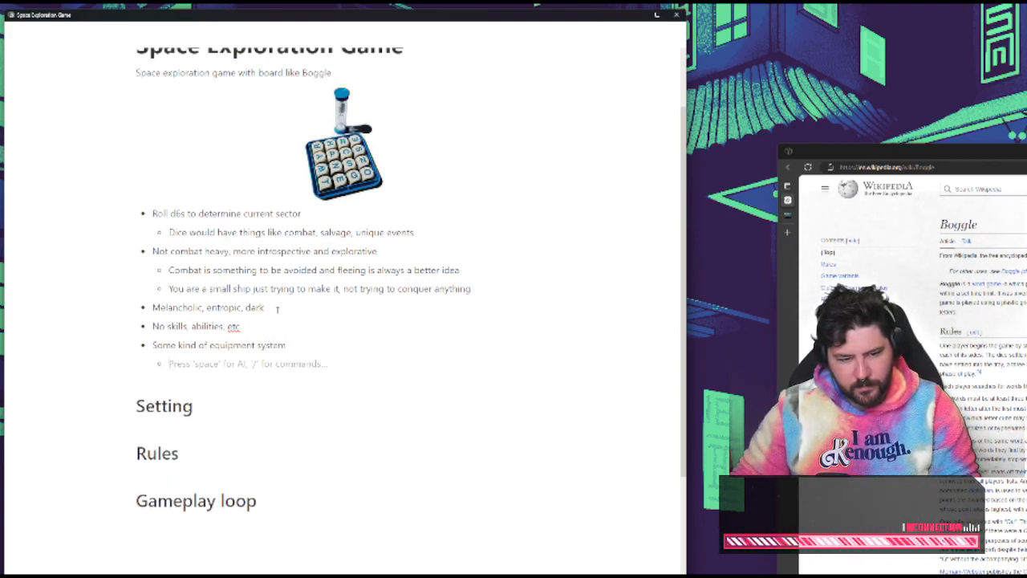
type("What you can do is be")
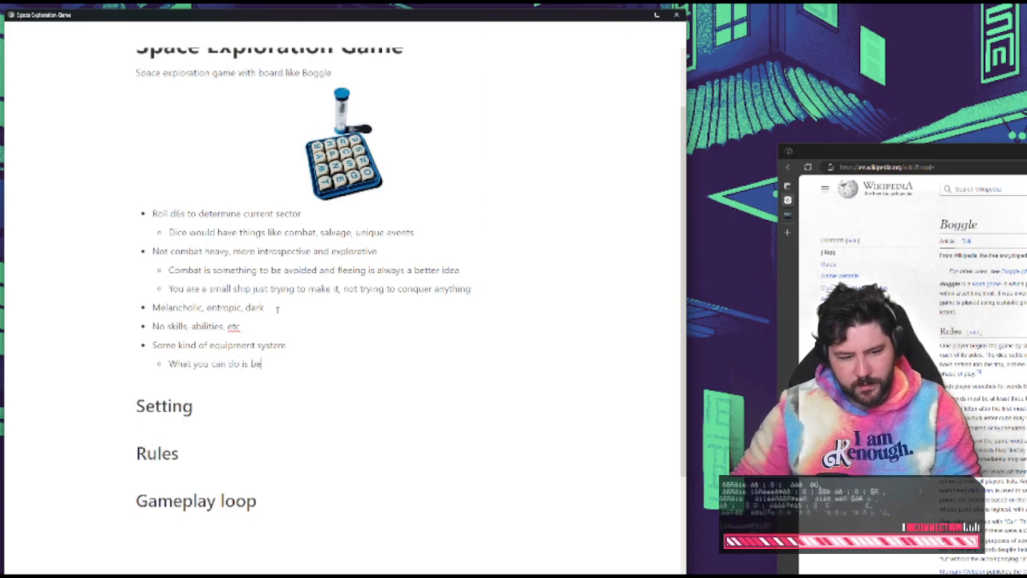
key("BackSpace")
type("ased on wh")
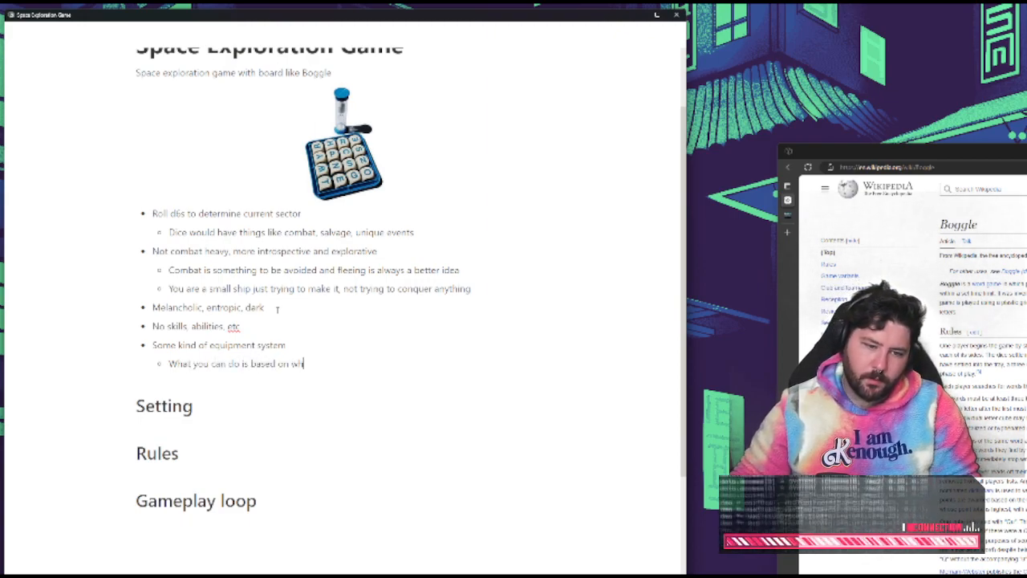
type("at items your ship has")
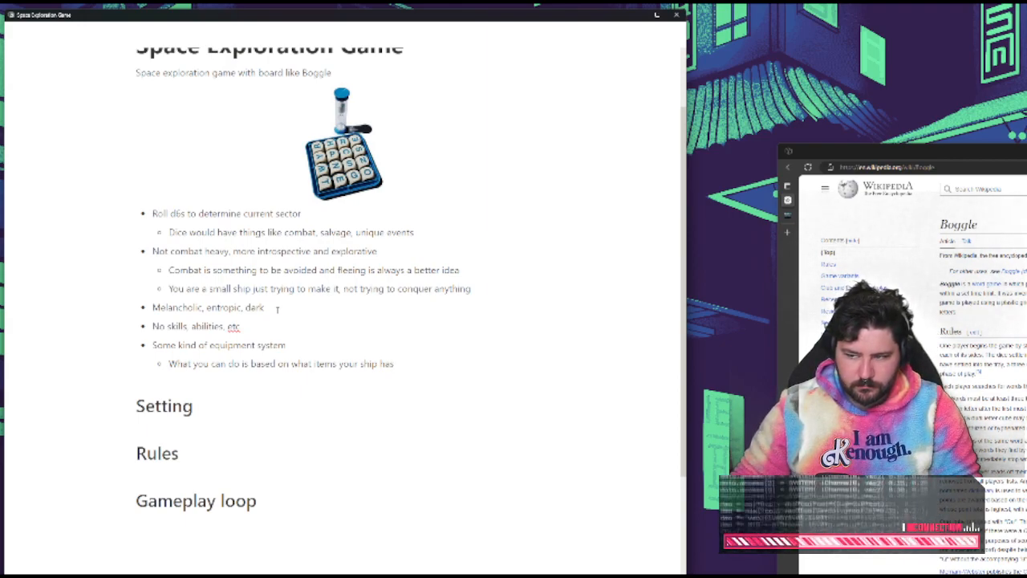
Add a second nested bullet under the equipment system point reading "Level up by upgrading your ship"
key("Return")
type("Upgradin")
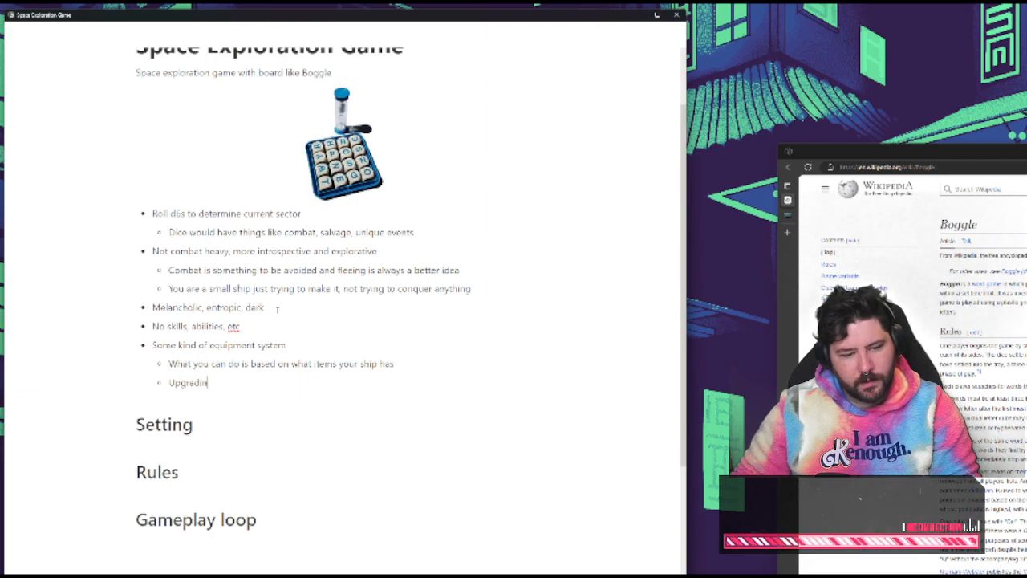
type("g your ship")
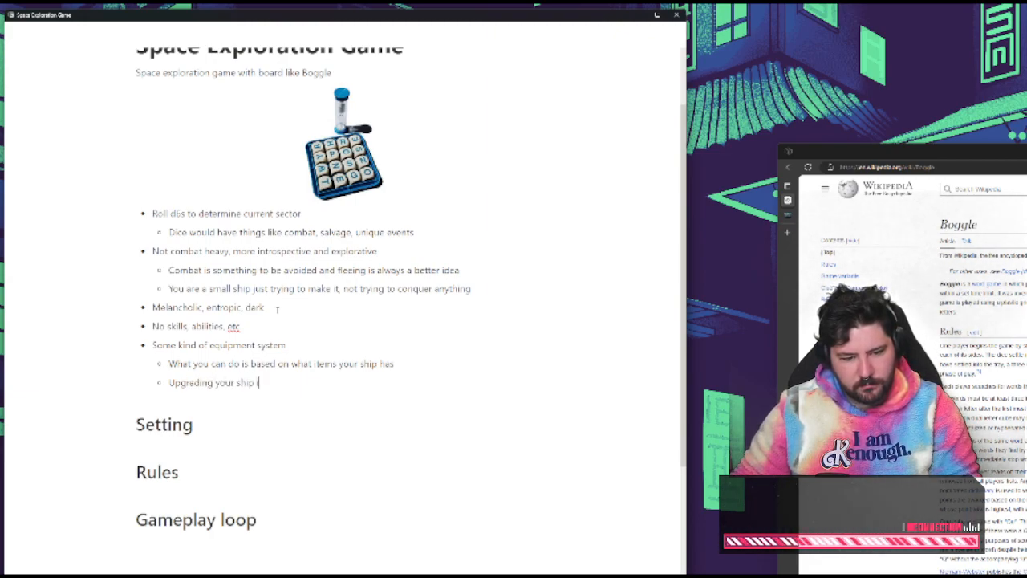
key("Home")
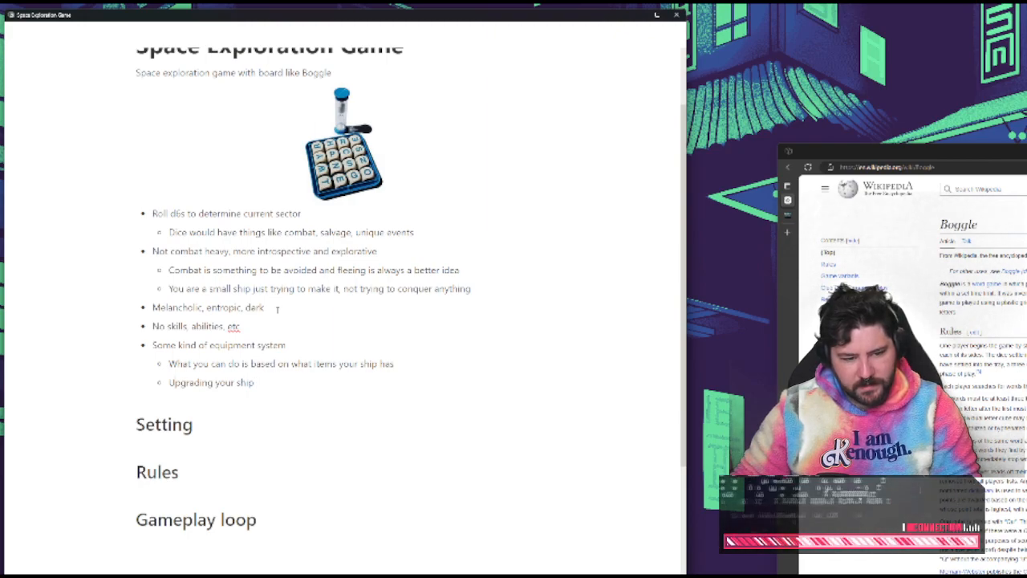
type("Level up by")
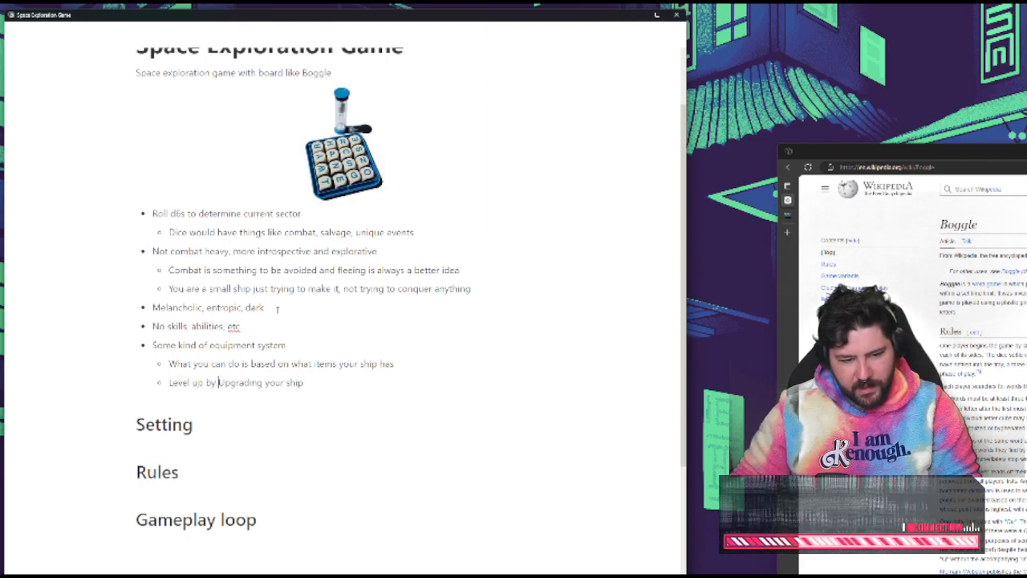
key("Delete")
type("u")
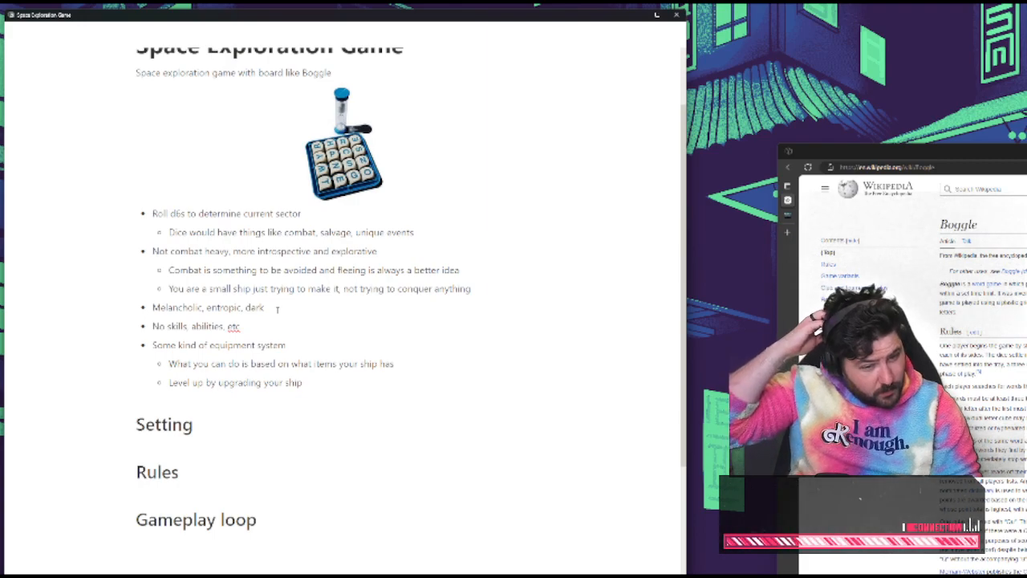
left_click(319, 388)
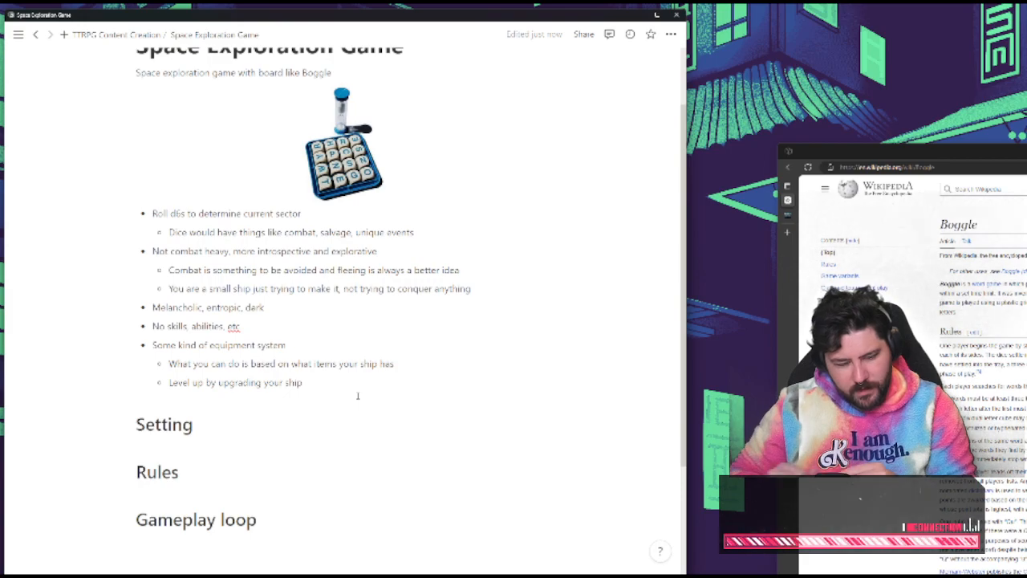
Add a line under the Setting heading reading "____ is a game about traveling between ever darkening stars"
left_click(227, 429)
key("Return")
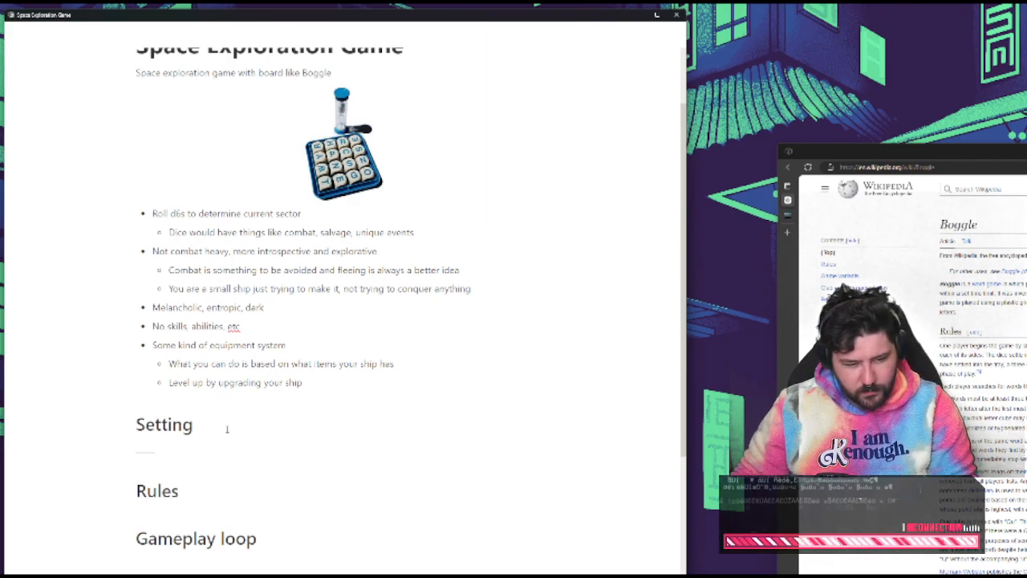
type("____ is a game about")
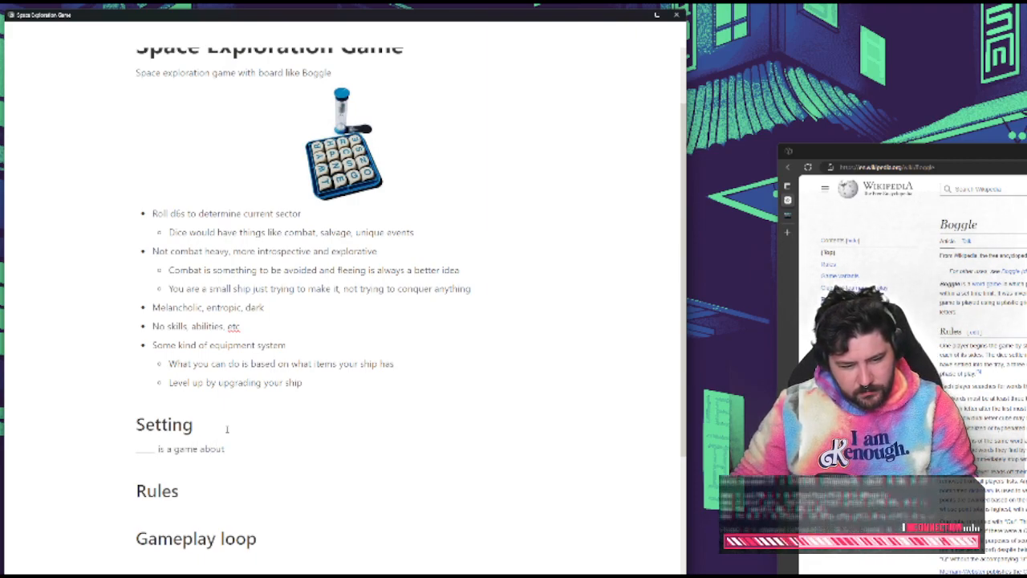
type(" traveling")
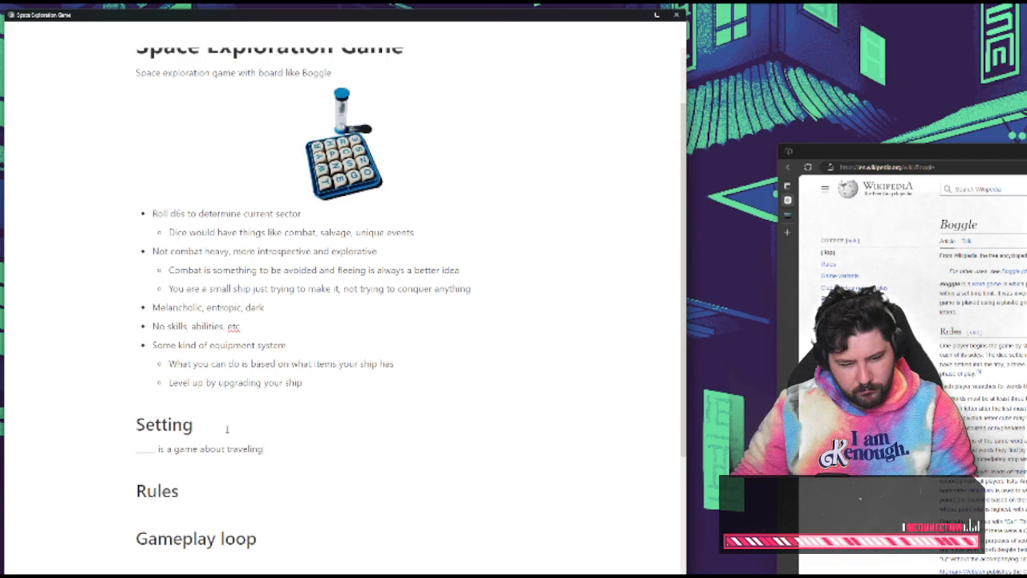
type(" between ever")
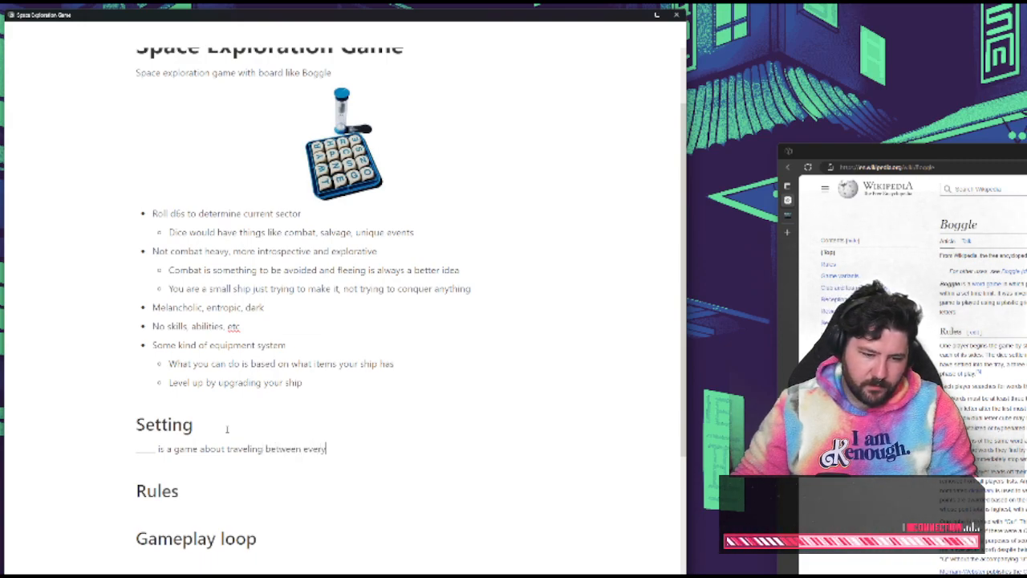
type(" darkening stars")
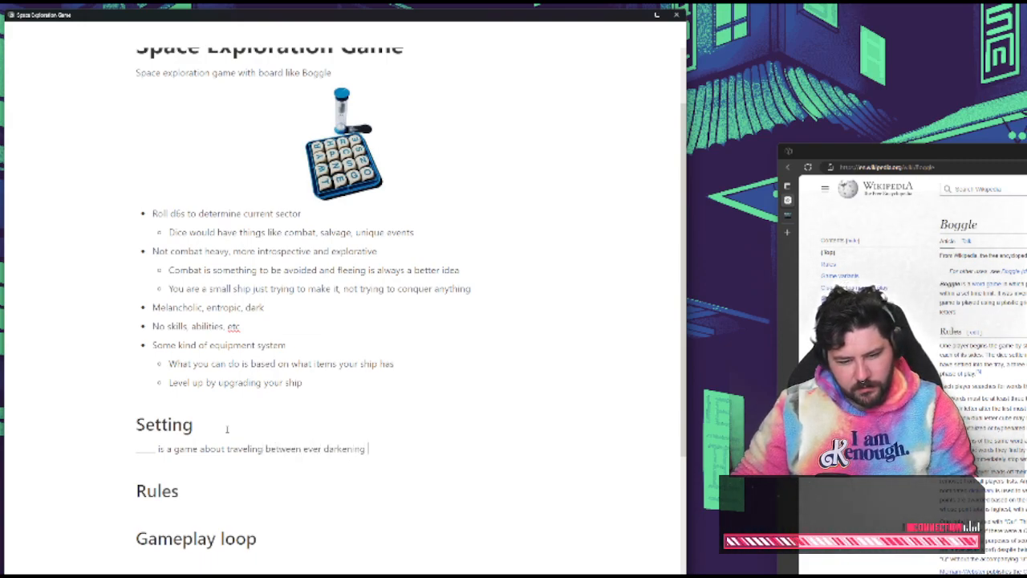
Turn the Setting line into a quote block and hyphenate "ever-darkening"
left_click(139, 451)
type(">")
key("BackSpace")
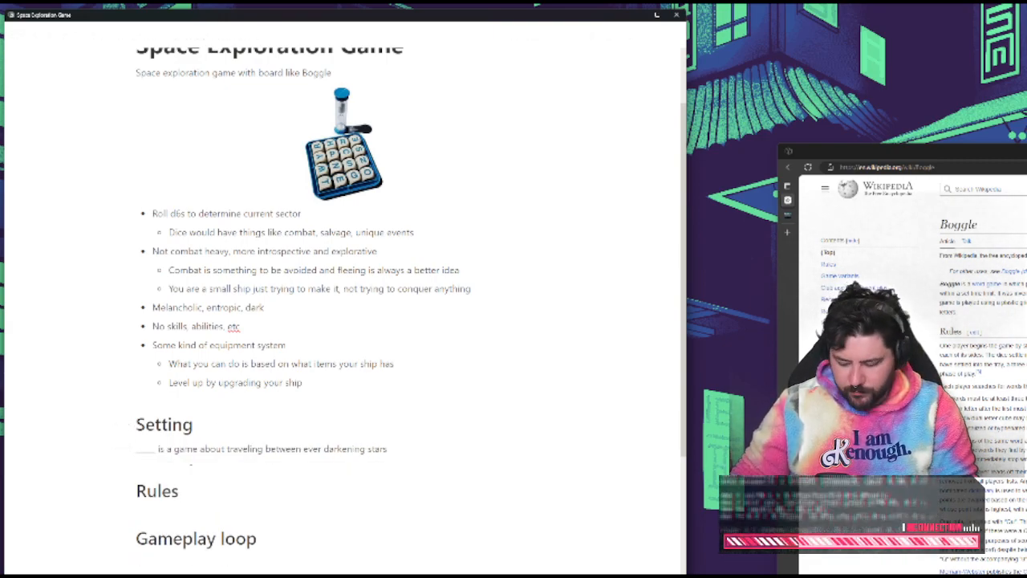
type("\"")
left_click(336, 451)
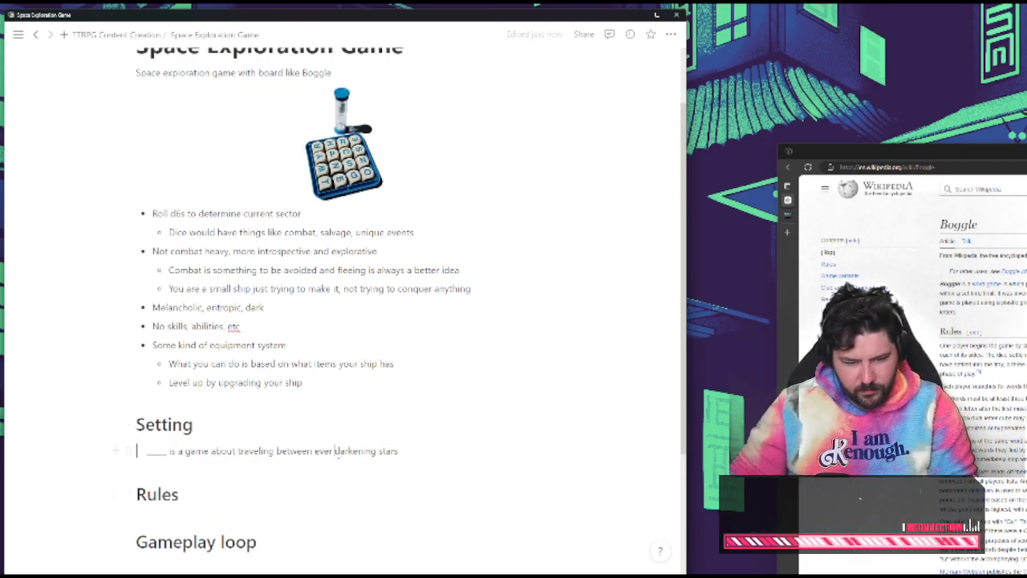
key("BackSpace")
type("-")
End the quote's first sentence with a period and add "You are a survivor, seeking refuge from a cold and uncaring universe."
left_click(412, 446)
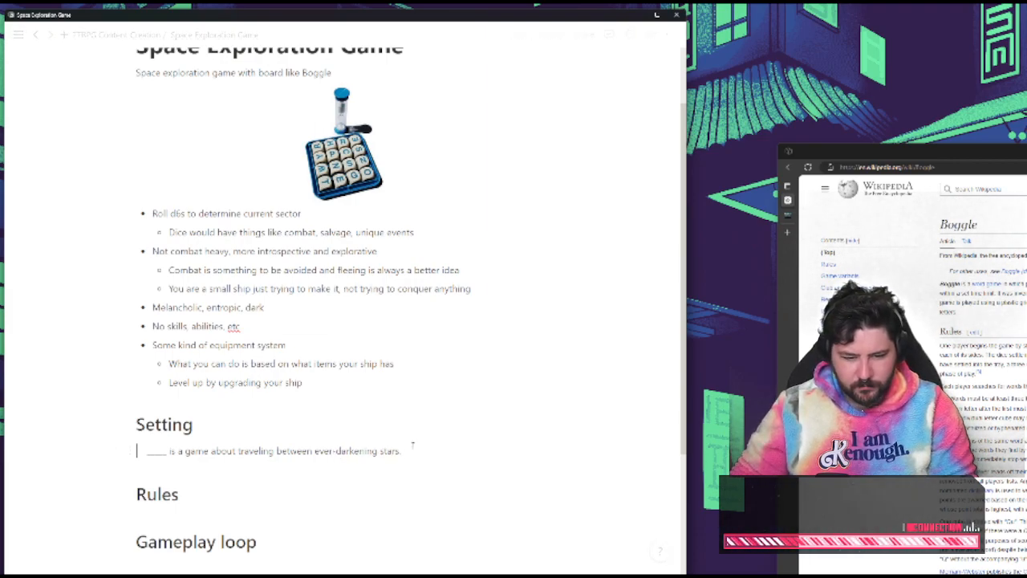
type(". You are a")
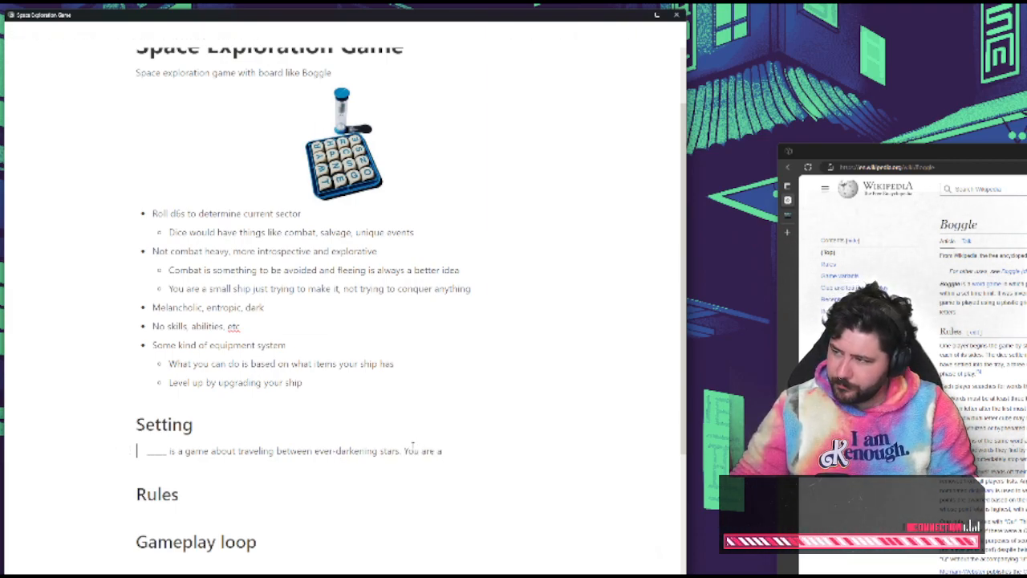
type(" survivor,")
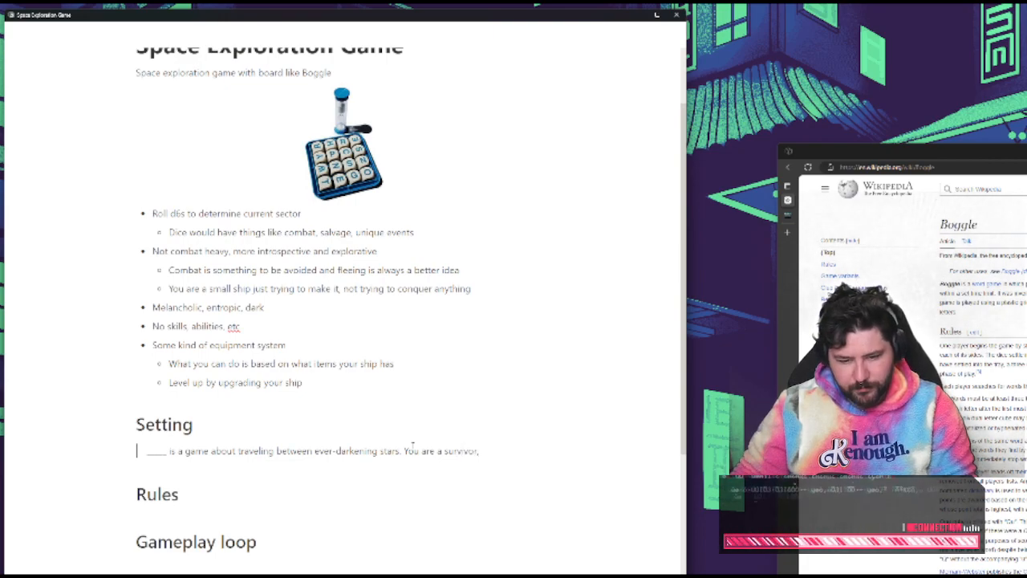
type(" see")
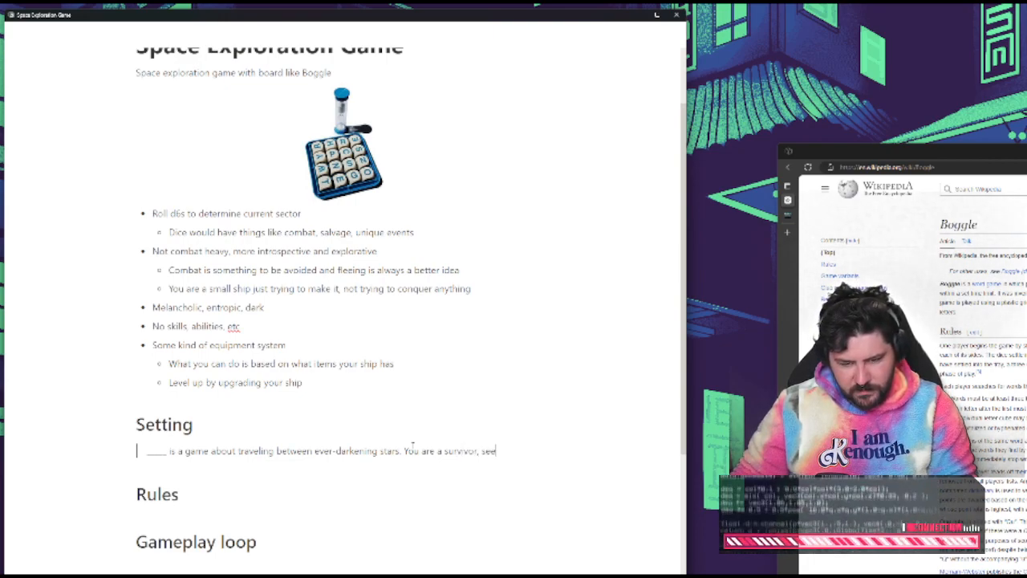
type("king re")
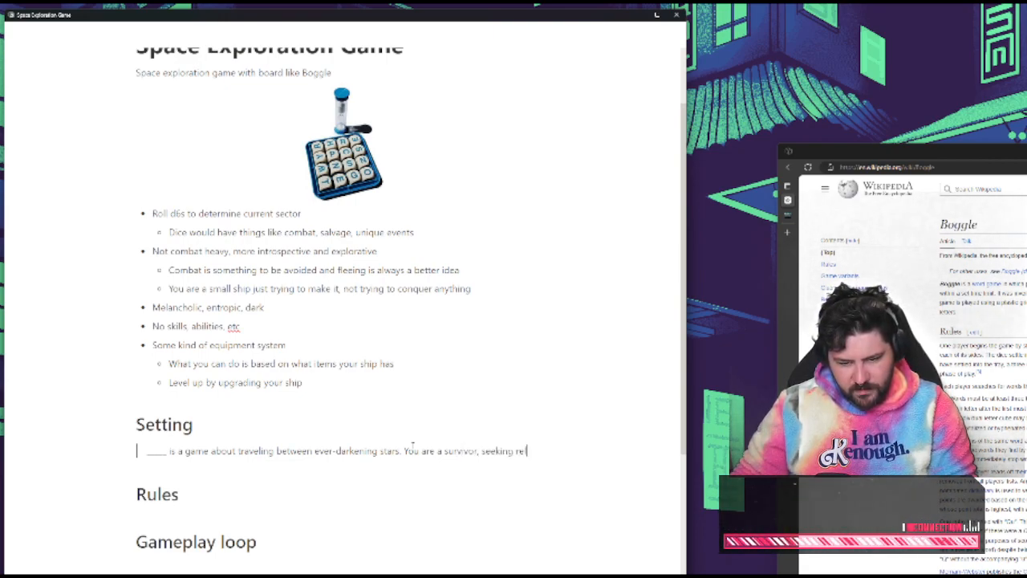
type("fuge from")
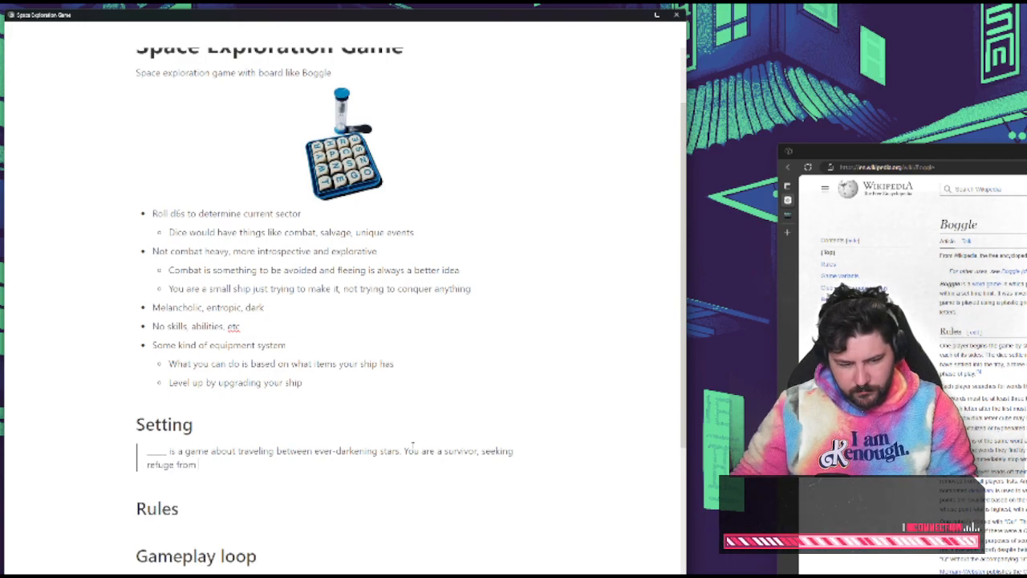
type(" a cold")
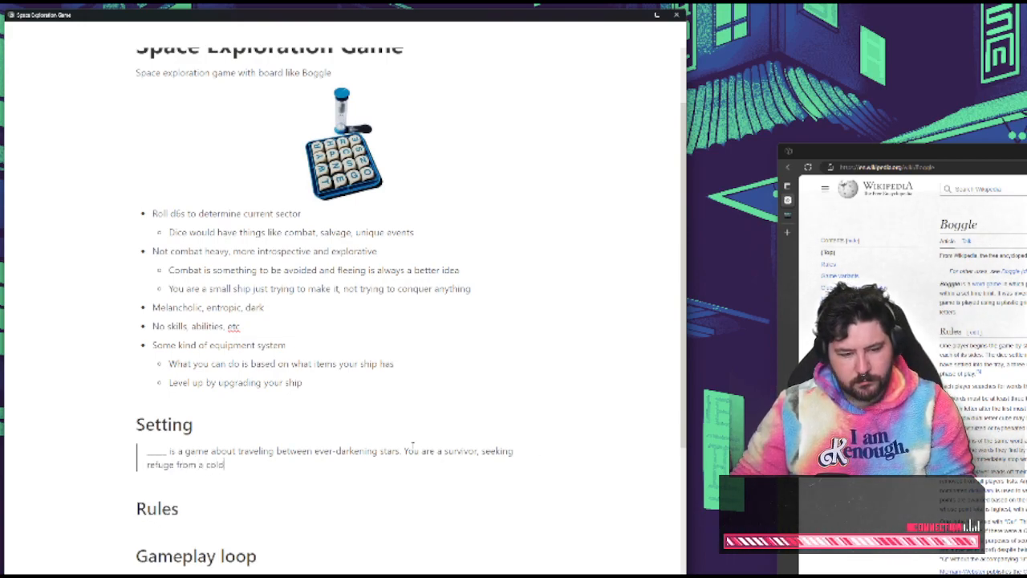
type(" and uncaring universe. Set a")
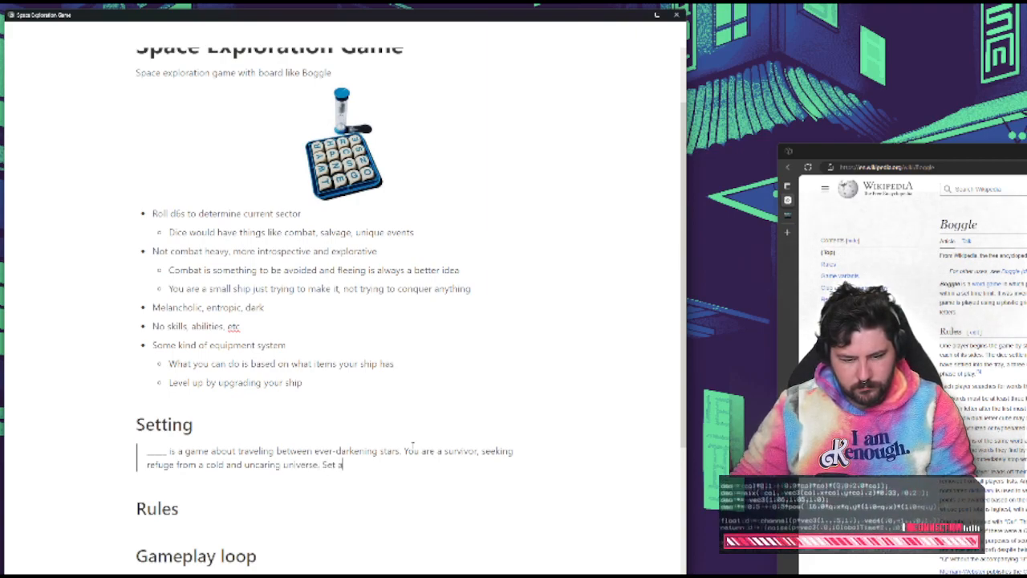
type("drift in")
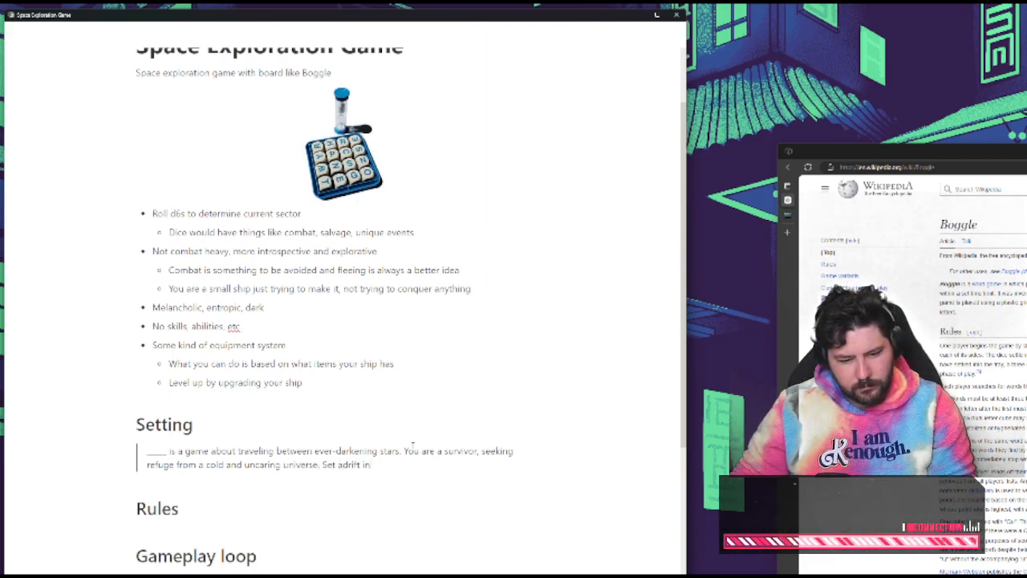
type(" a small s")
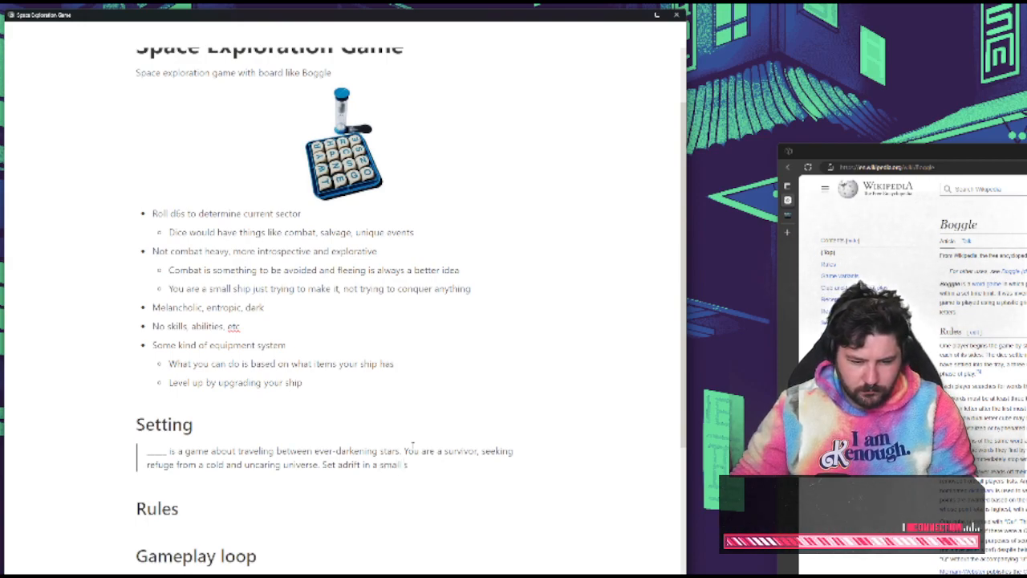
type("hip, you must seek")
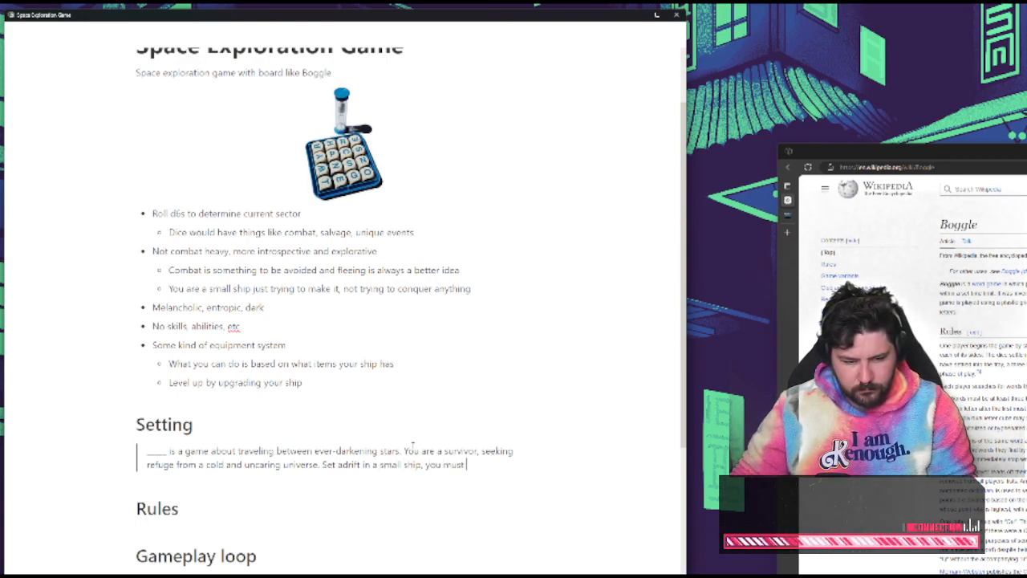
Begin the quote's third sentence with "Set adrift in a small ship, you must salvage"
key("BackSpace")
key("BackSpace")
key("BackSpace")
key("BackSpace")
type("fin")
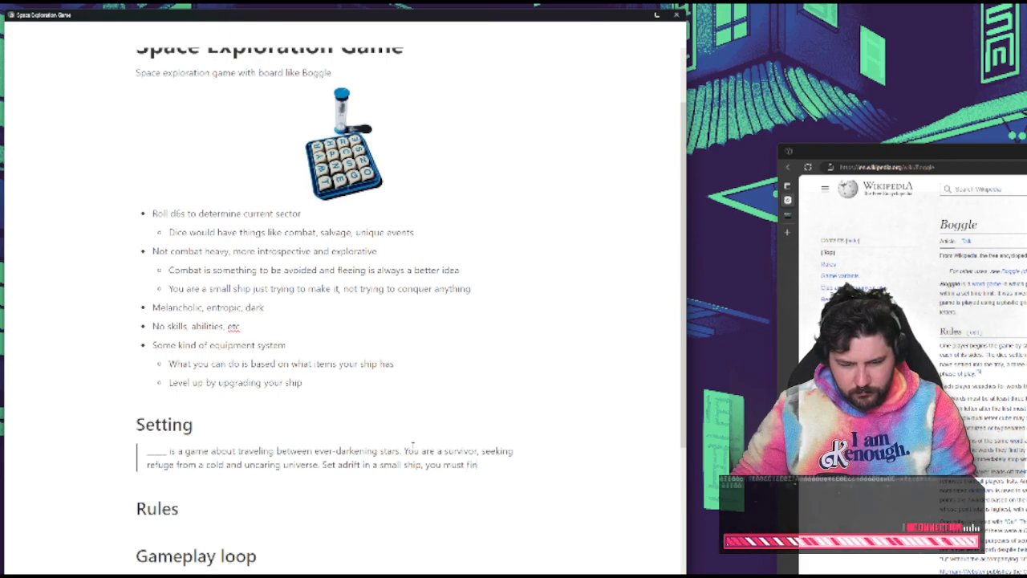
key("BackSpace")
key("BackSpace")
key("BackSpace")
type("salv")
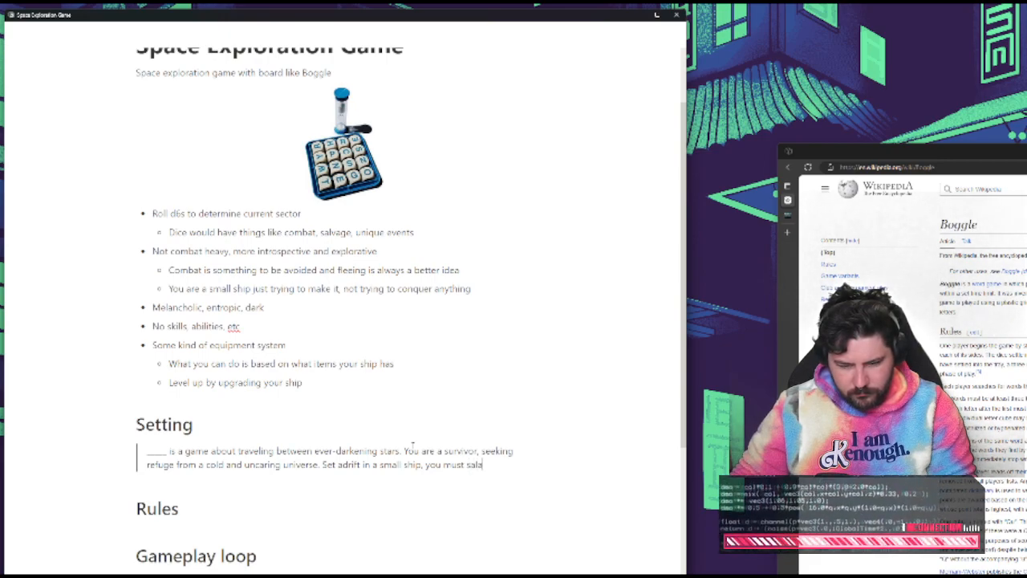
type("age and")
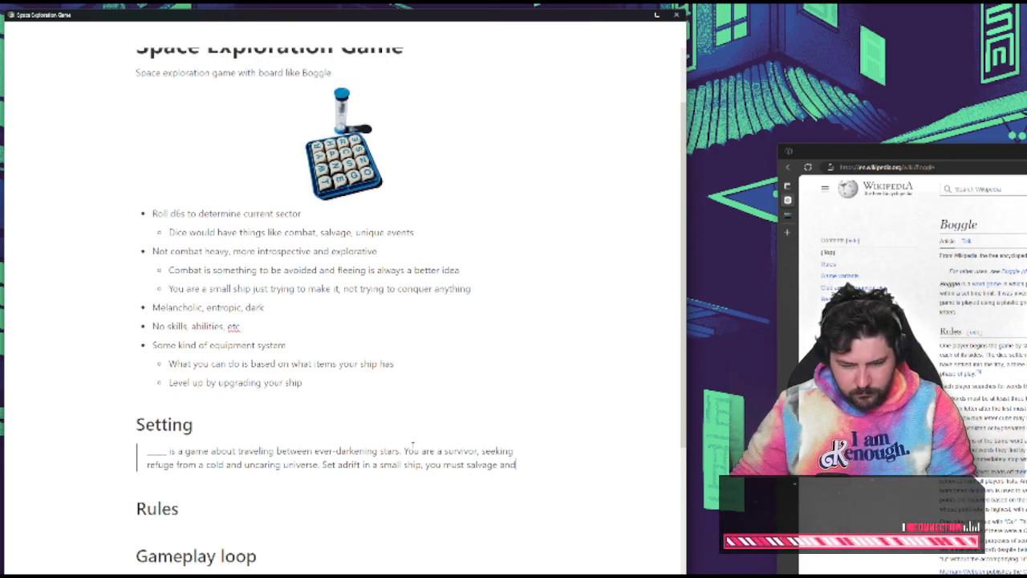
Continue the third sentence after "salvage" with ", trade, and plunder"
key("BackSpace")
key("BackSpace")
key("BackSpace")
key("BackSpace")
type(", trade, a")
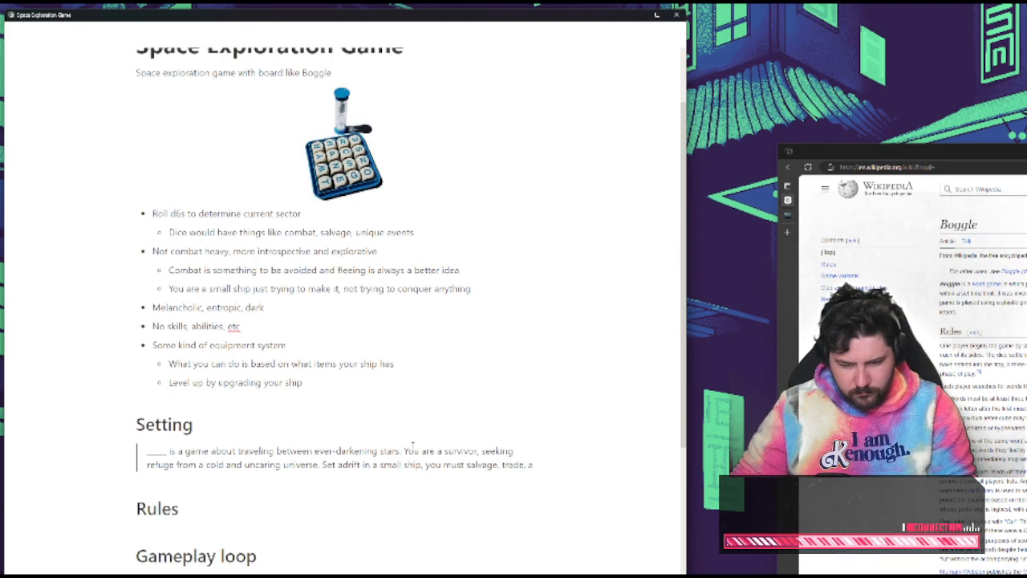
type("nd plunder")
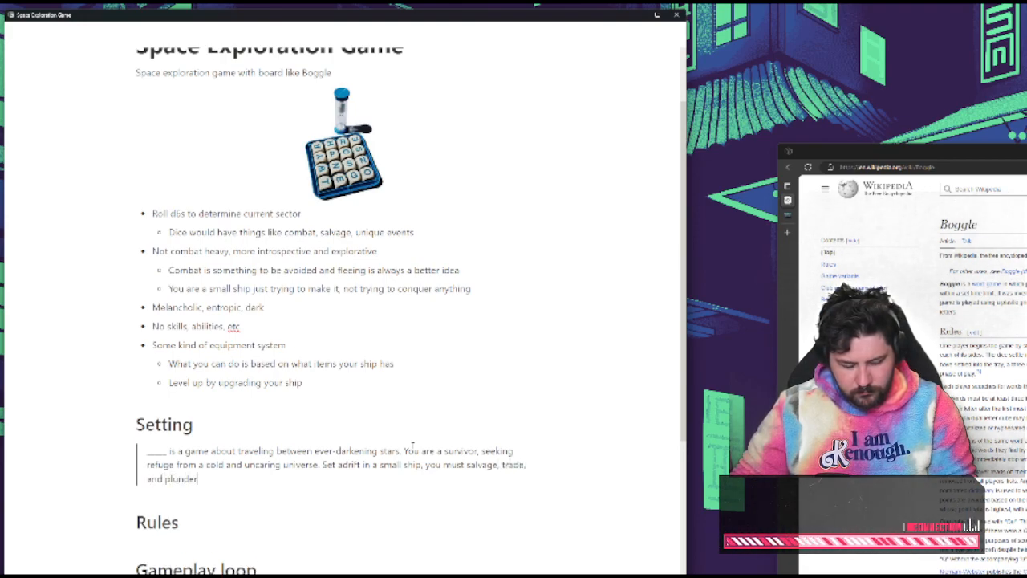
Replace "plunder" with "repurpose" in the Setting quote's third sentence
key("BackSpace")
key("BackSpace")
key("BackSpace")
key("BackSpace")
key("BackSpace")
key("BackSpace")
key("BackSpace")
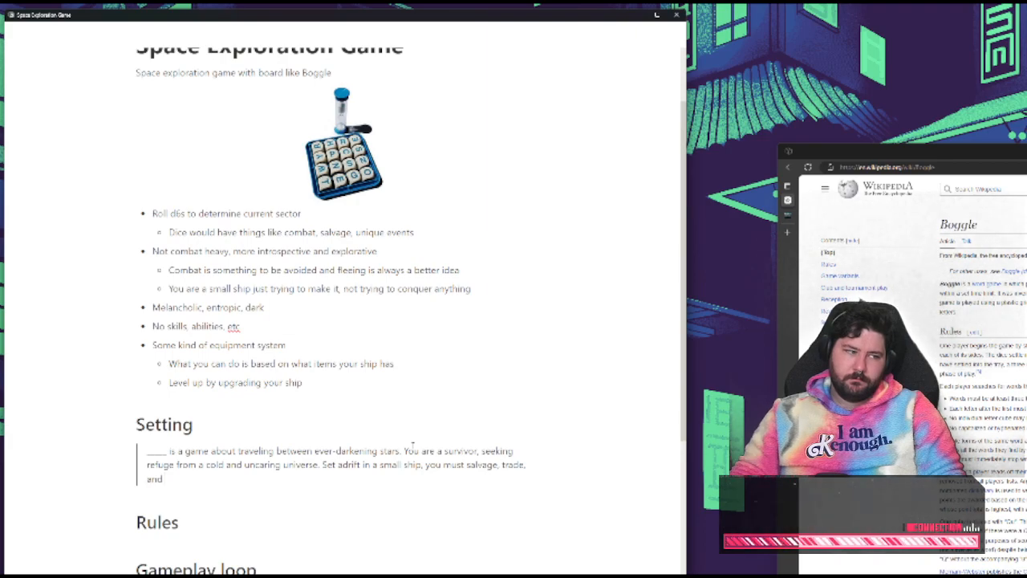
type("re")
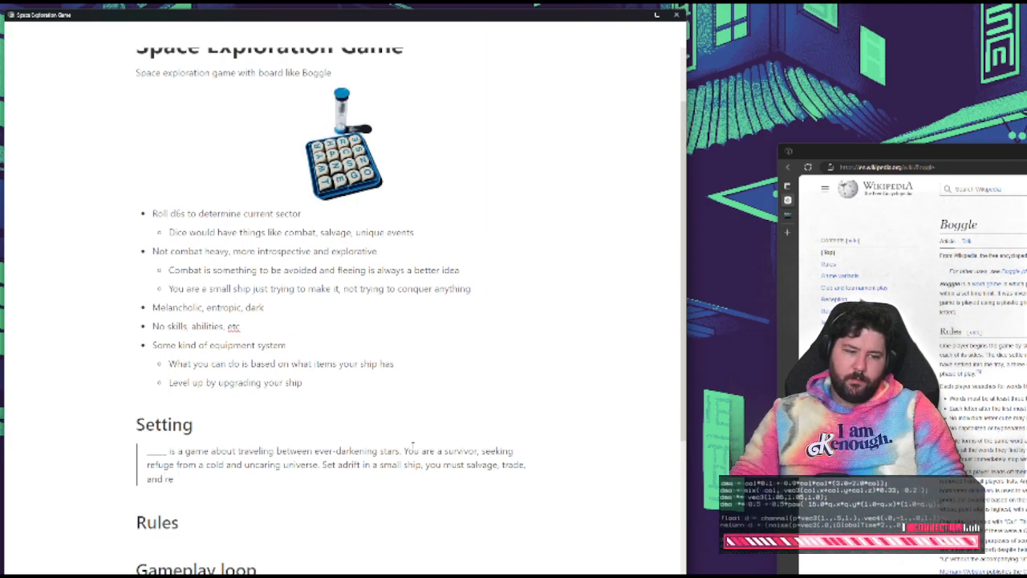
type("purpose")
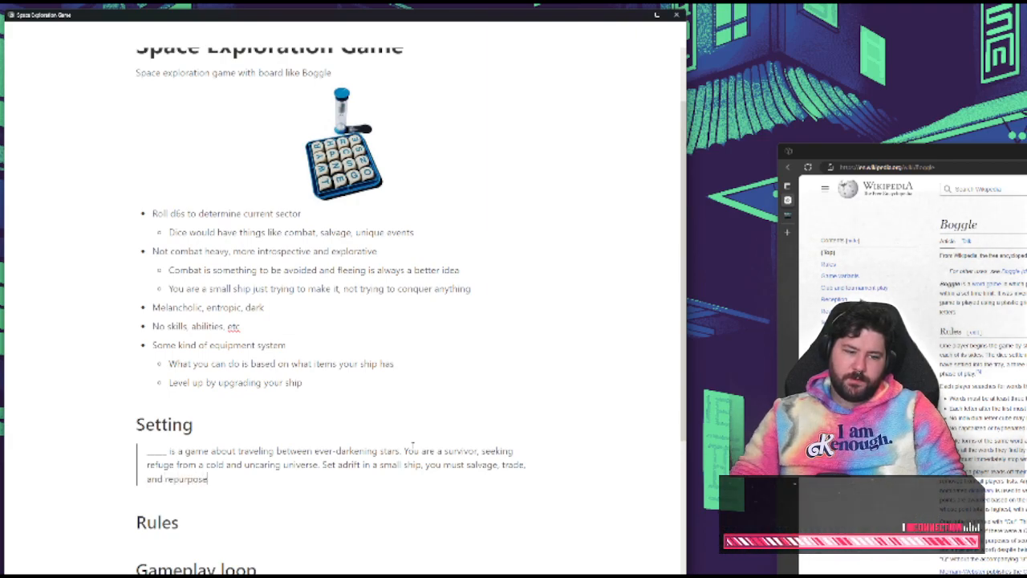
type(" to")
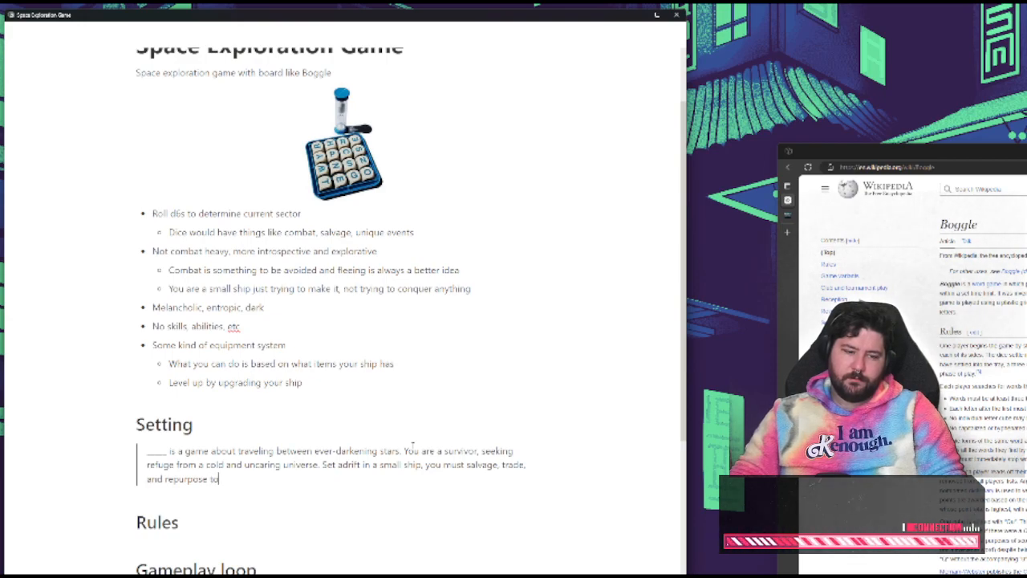
Finish the quote's third sentence after "repurpose" with "to stay alive."
key("BackSpace")
key("BackSpace")
key("BackSpace")
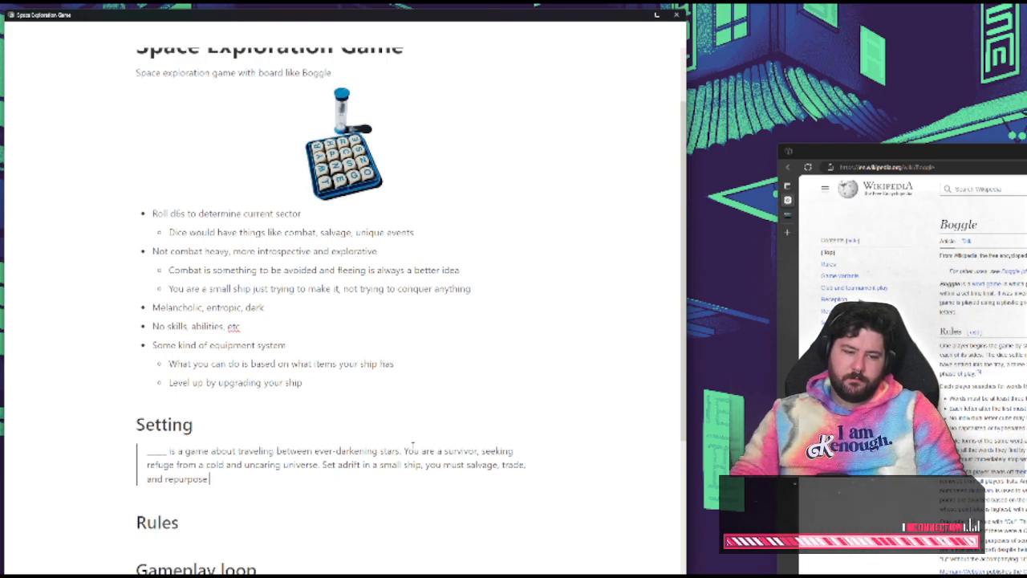
type("to stay a")
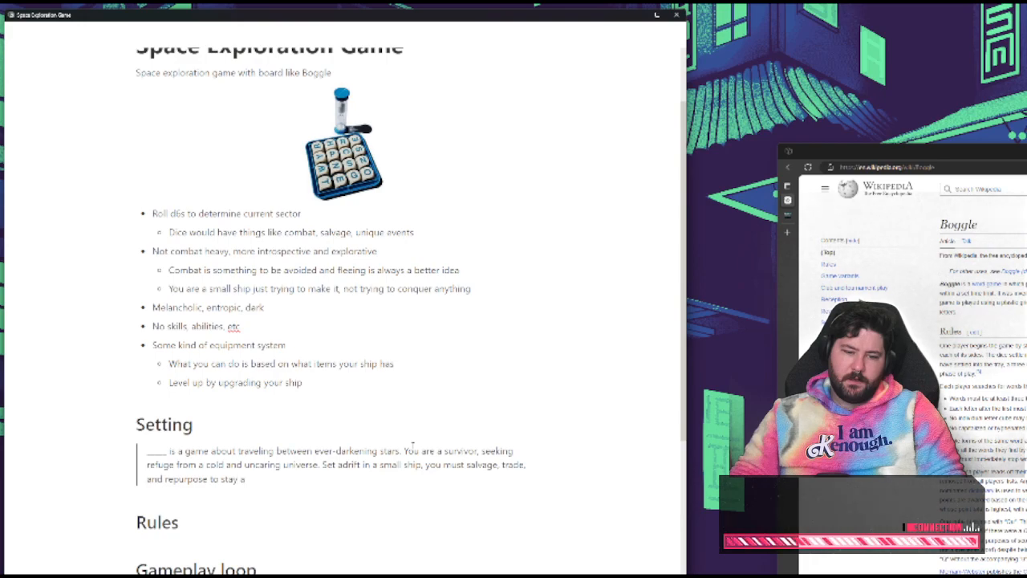
type("live.")
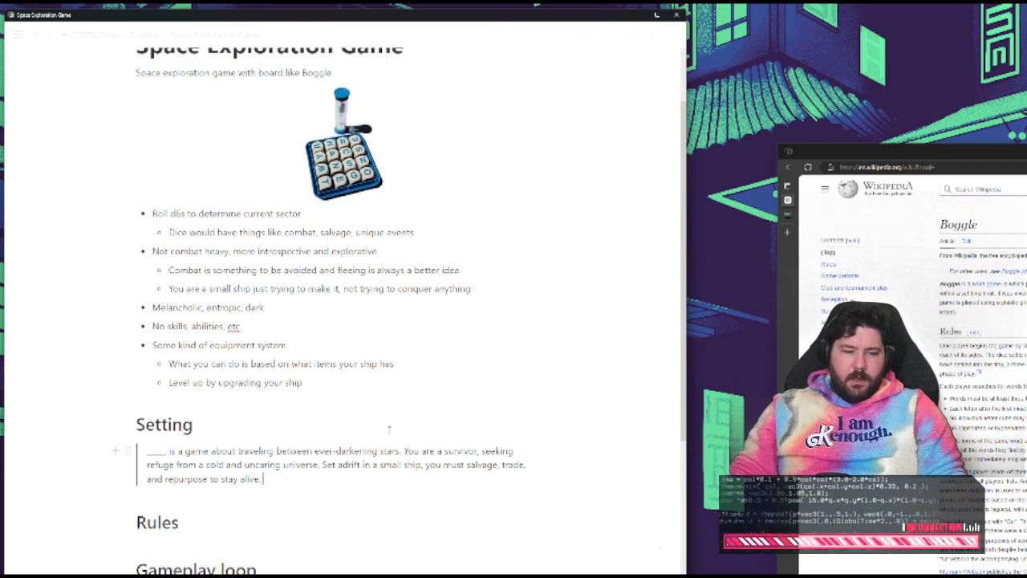
Add a top-level bullet below "Level up by upgrading your ship" reading "Trying to get to some kind of haven or safe spot"
left_click(357, 385)
key("Return")
key("shift+Tab")
type("T")
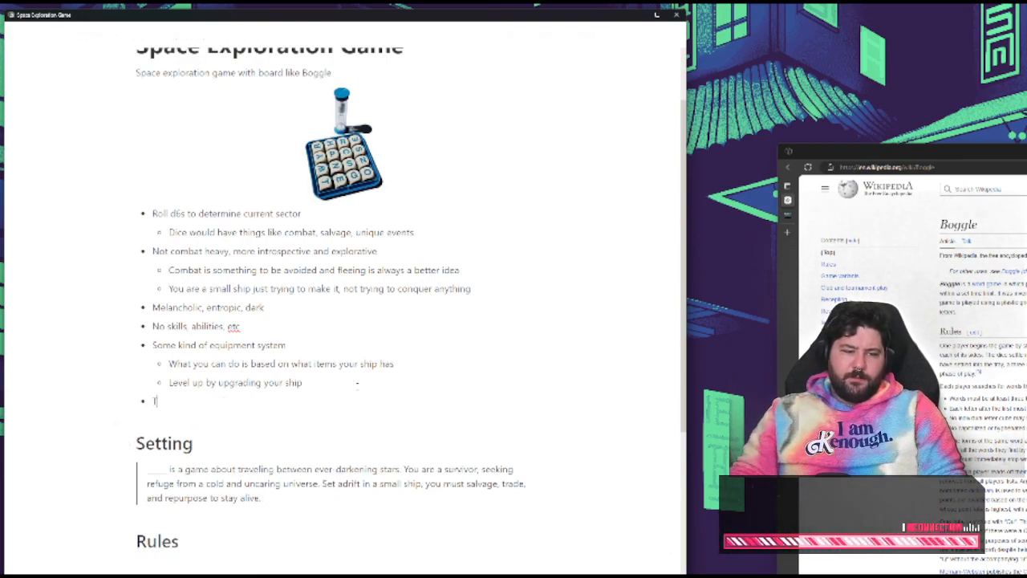
type("rying to get to the")
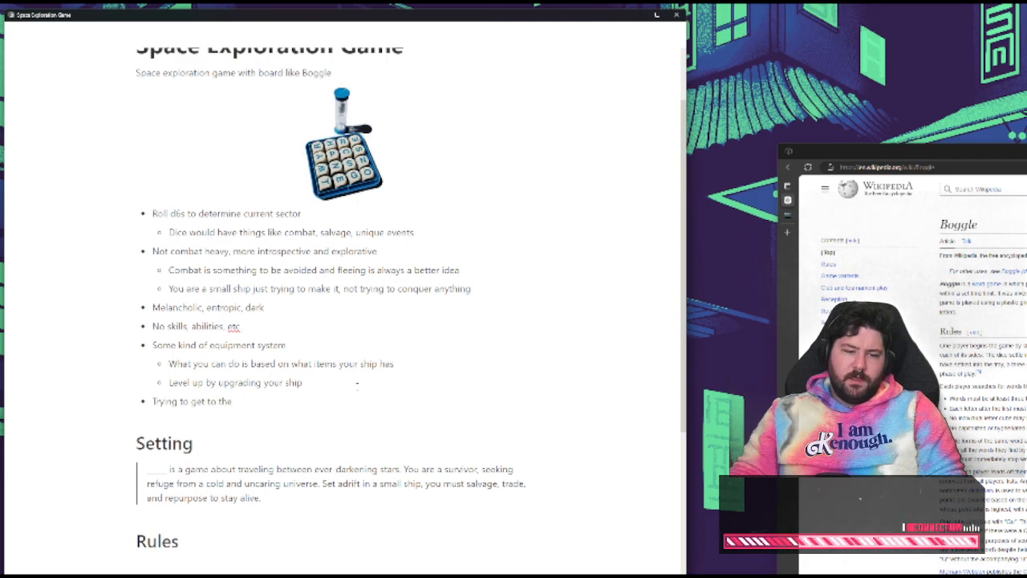
key("BackSpace")
key("BackSpace")
key("BackSpace")
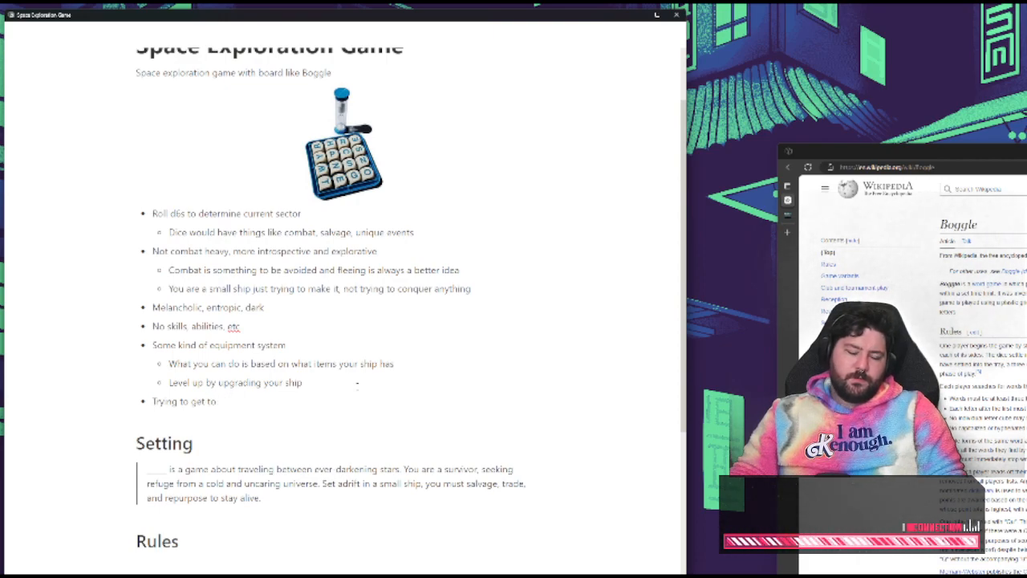
type("some kind of haven or")
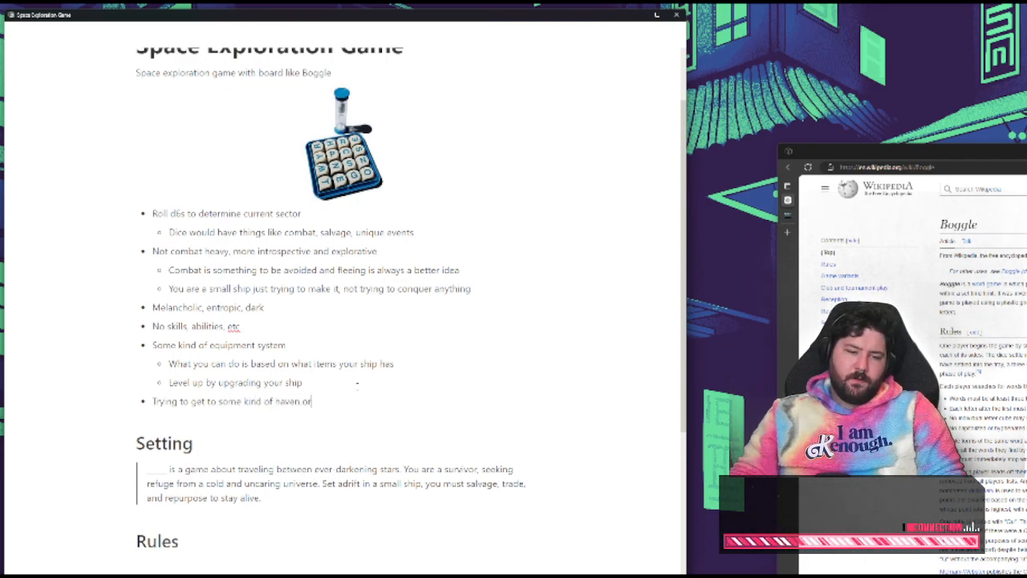
type(" safe spot")
Add the nested bullet "Oasis?" under the haven or safe spot bullet
key("Return")
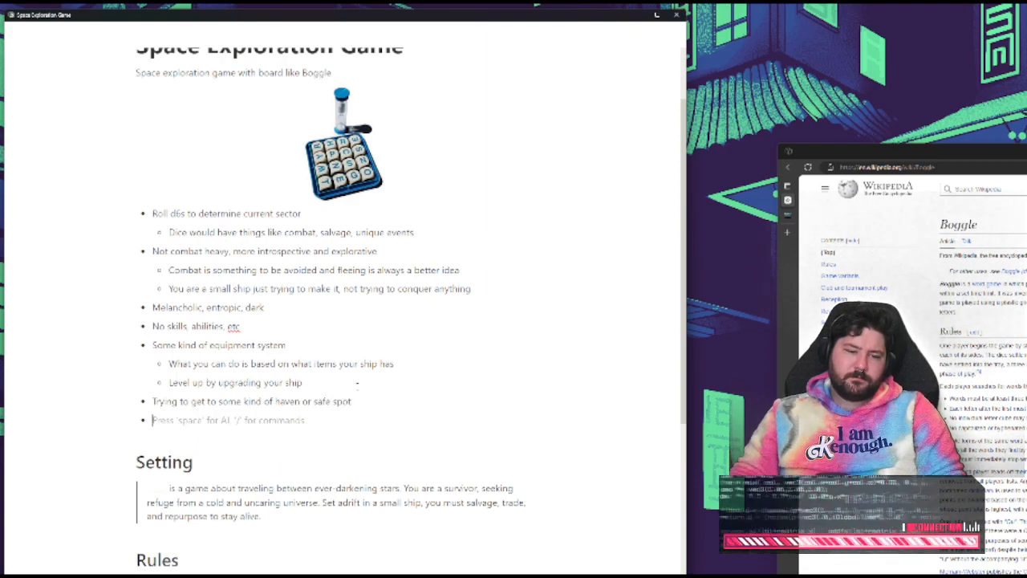
key("Tab")
type("Oasis")
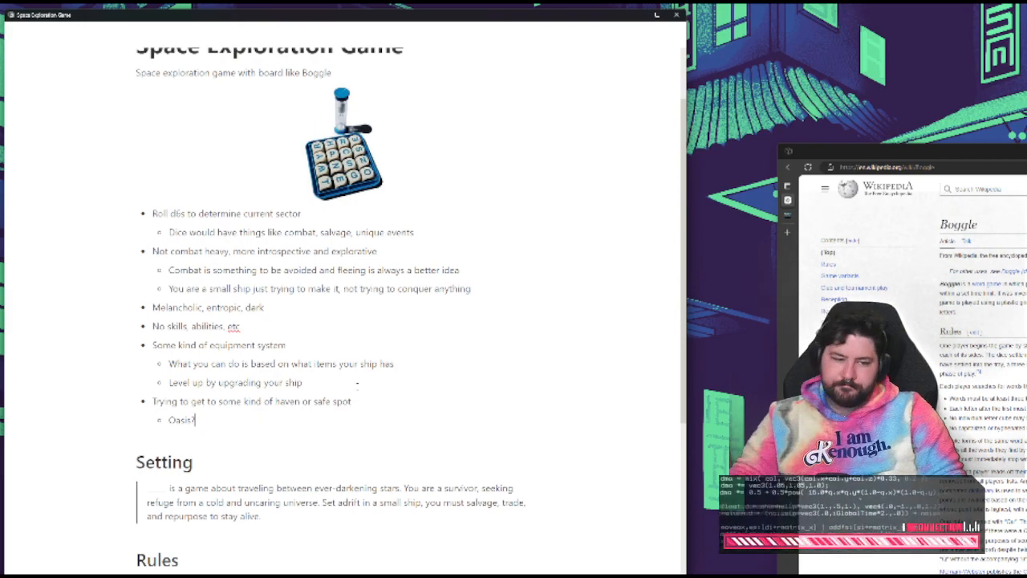
left_click(319, 518)
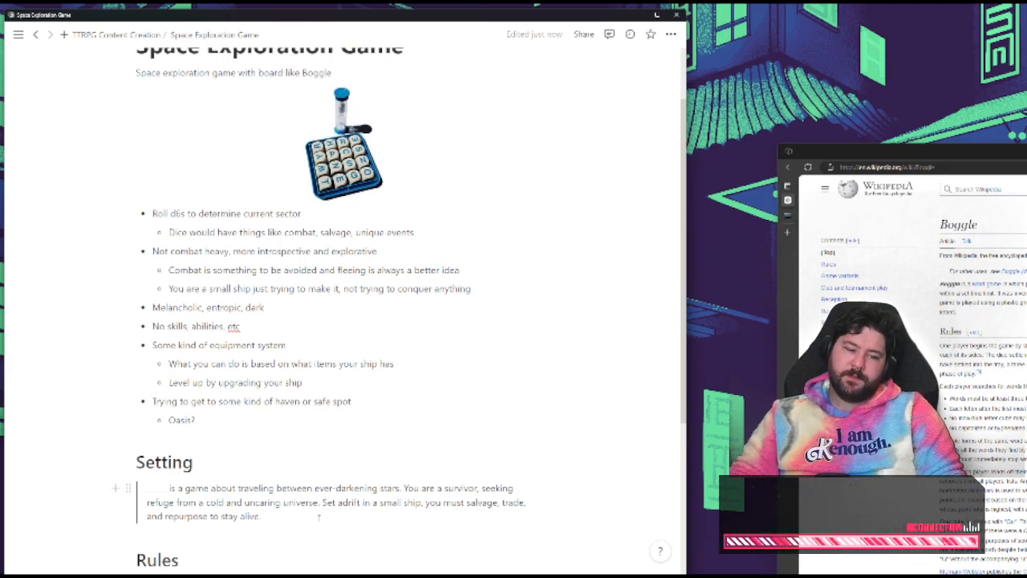
type("Y")
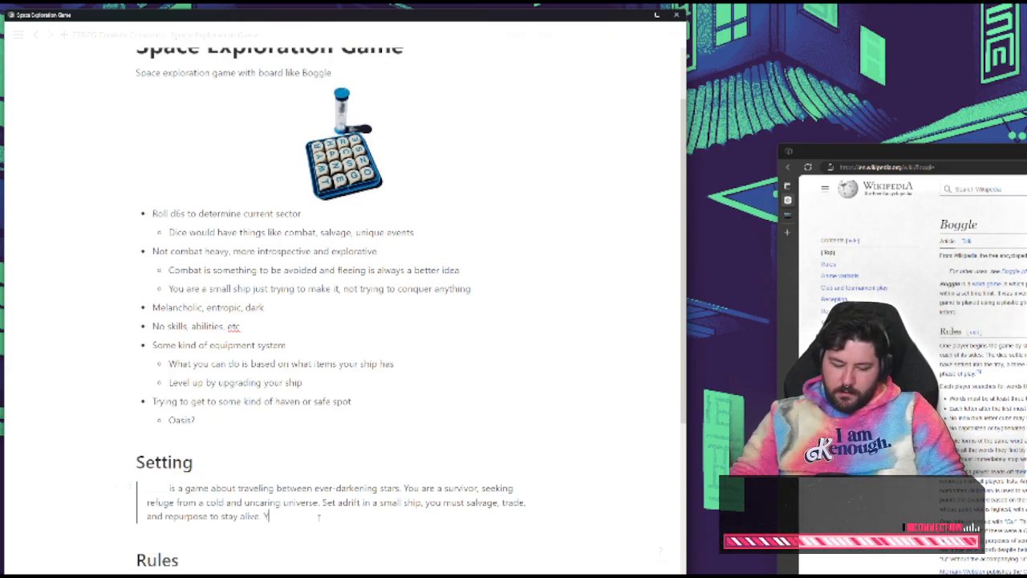
type("our onl")
key("BackSpace")
key("BackSpace")
key("BackSpace")
key("BackSpace")
key("BackSpace")
key("BackSpace")
key("BackSpace")
key("BackSpace")
key("BackSpace")
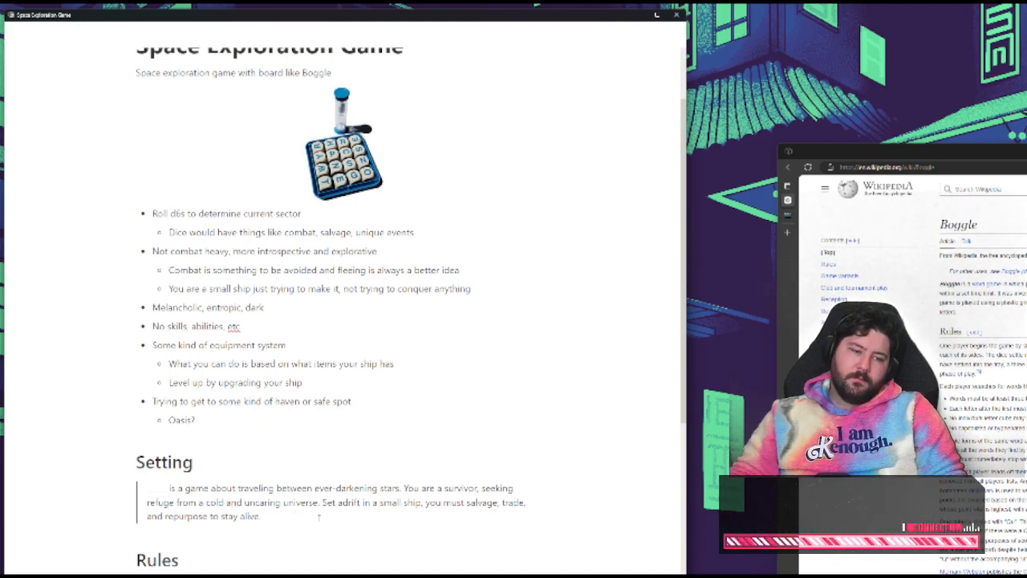
type("Your only")
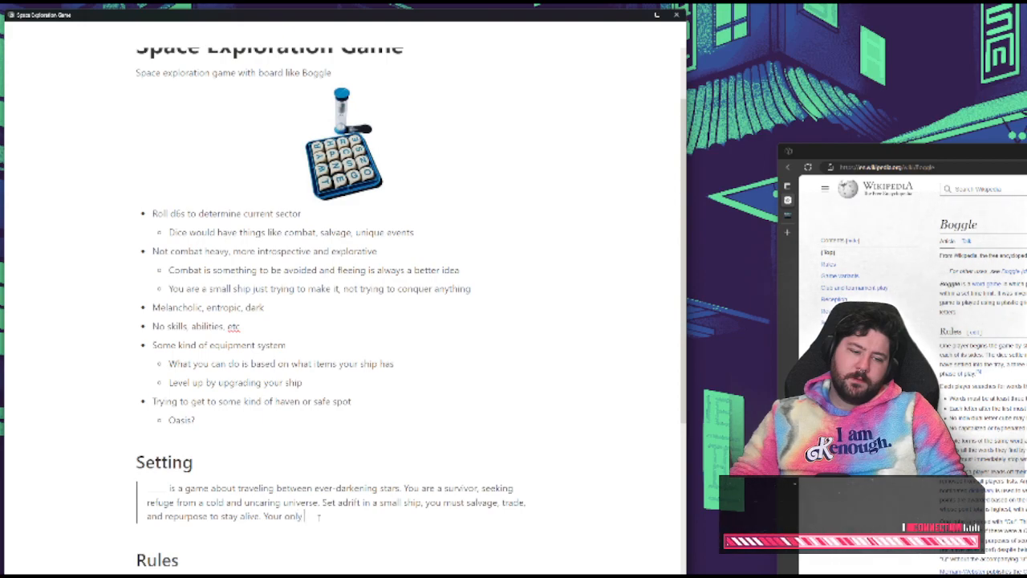
type(" two goals are")
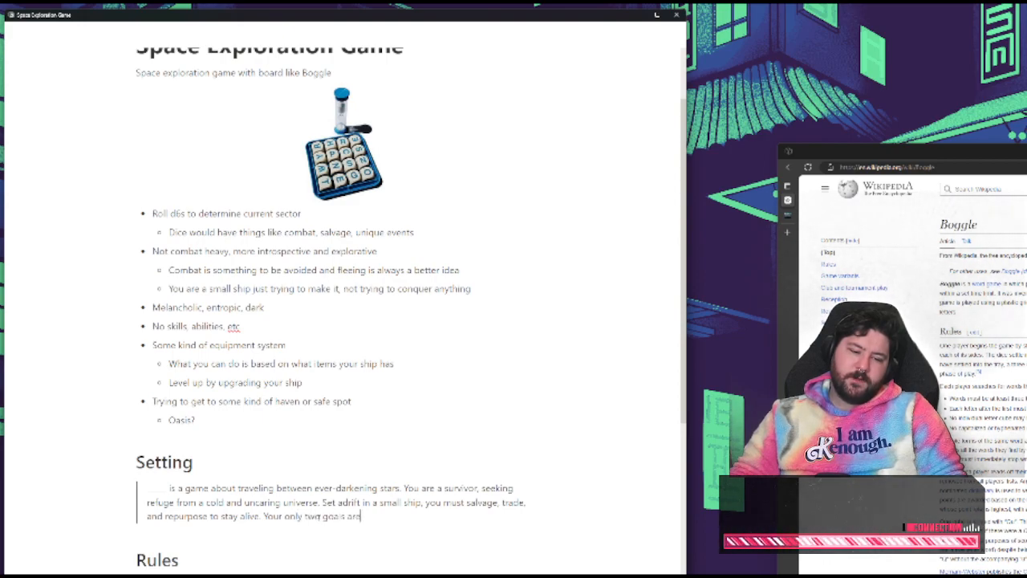
key("BackSpace")
key("BackSpace")
key("BackSpace")
key("BackSpace")
key("BackSpace")
key("BackSpace")
key("BackSpace")
key("BackSpace")
key("BackSpace")
key("BackSpace")
key("BackSpace")
key("BackSpace")
key("BackSpace")
key("BackSpace")
key("BackSpace")
key("BackSpace")
key("BackSpace")
key("BackSpace")
key("BackSpace")
key("BackSpace")
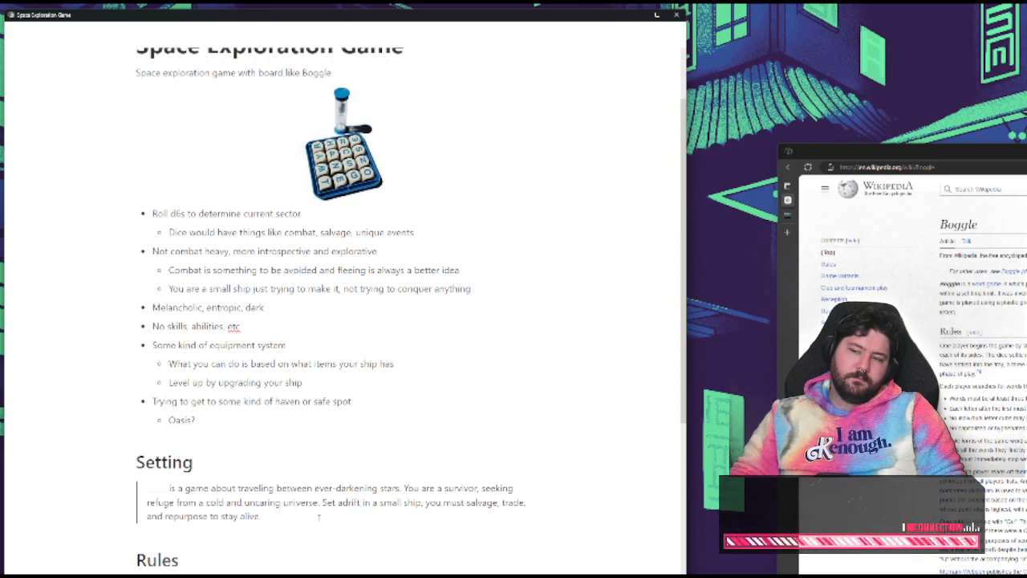
key("BackSpace")
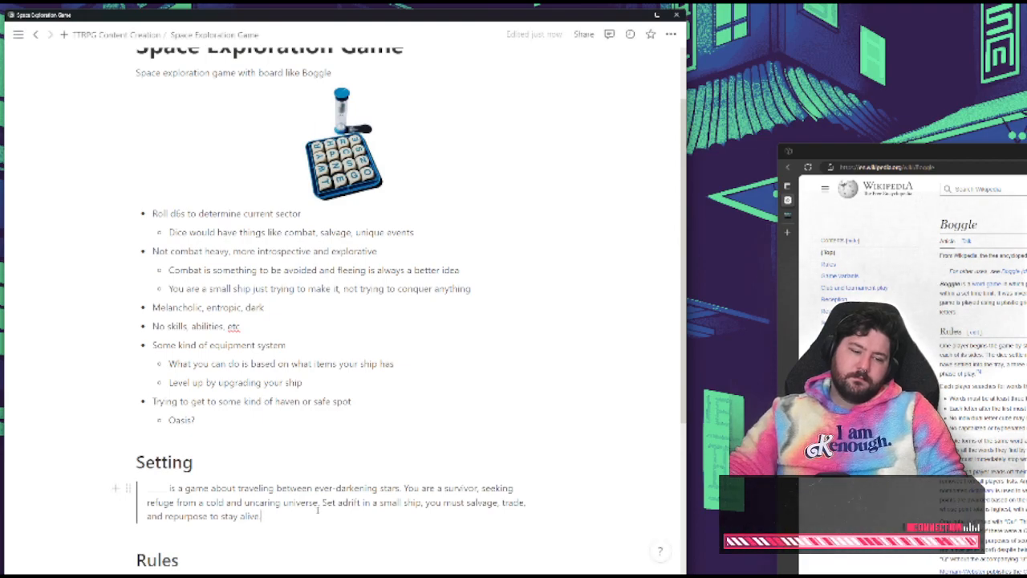
Insert a new quote sentence before "Set adrift", beginning "The only hope you have is rumors of a place of"
left_click(321, 502)
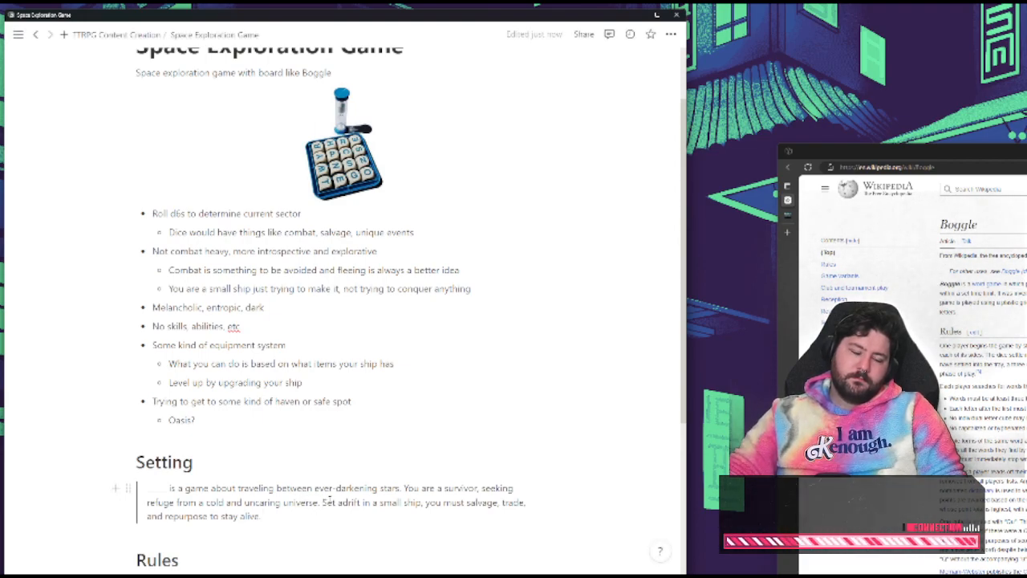
key("shift+Return")
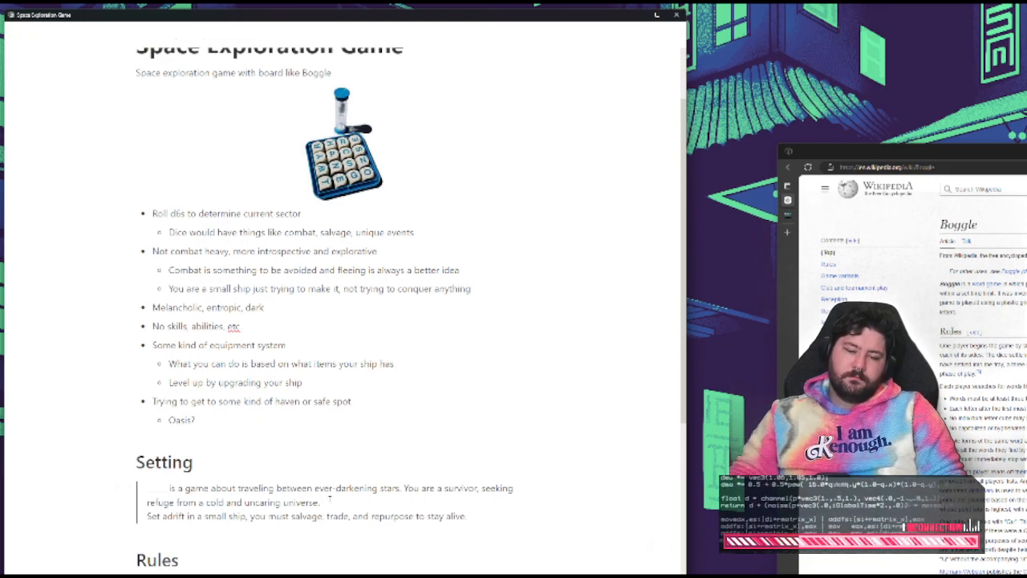
type("The")
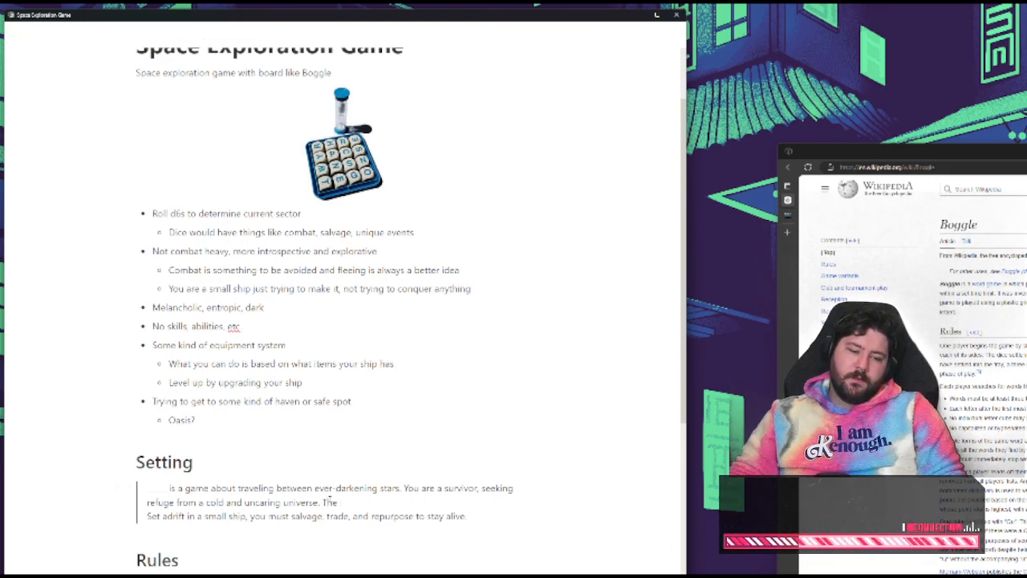
type(" only hope you")
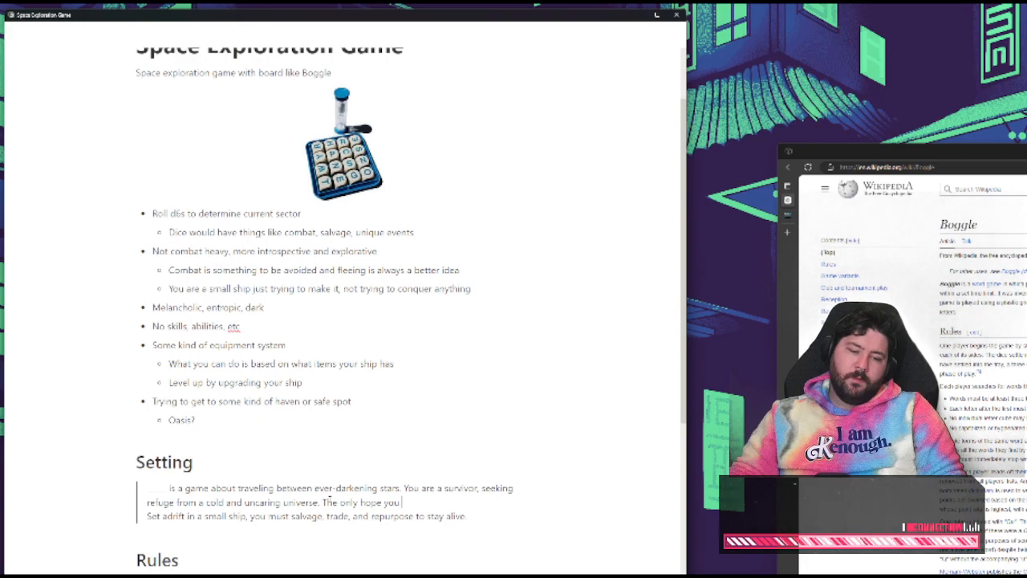
type(" have is")
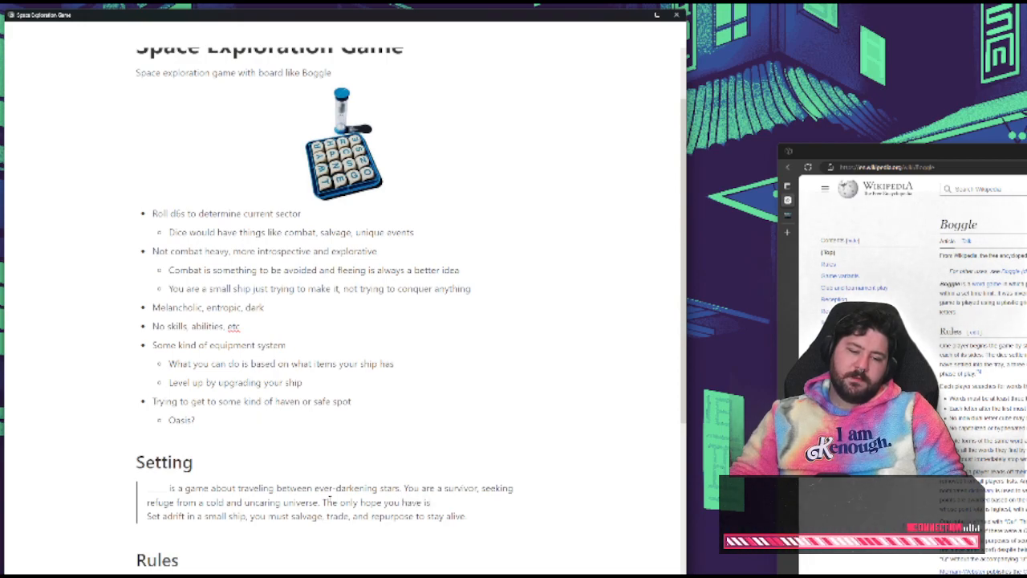
type(" ru")
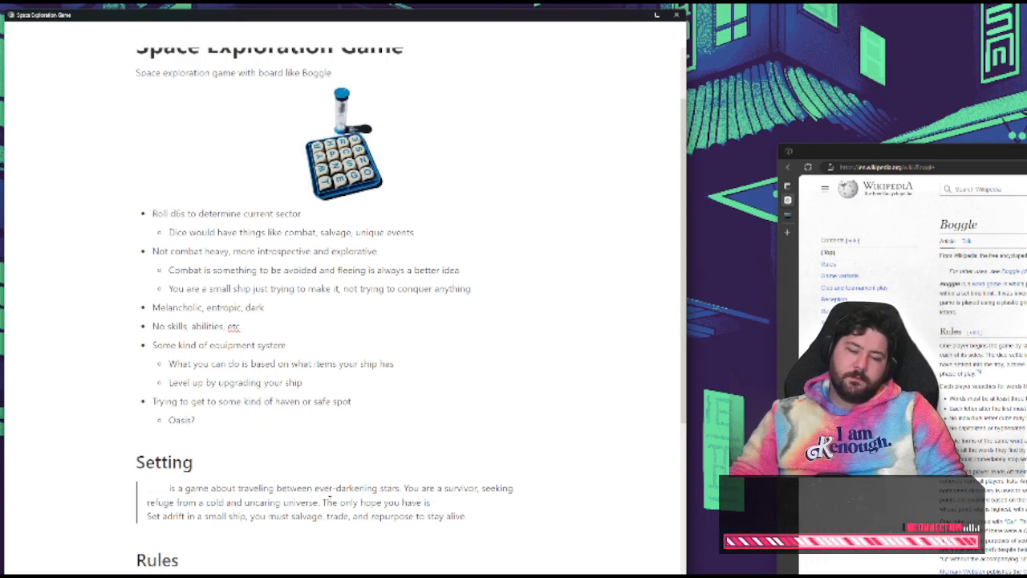
type(" rumors of")
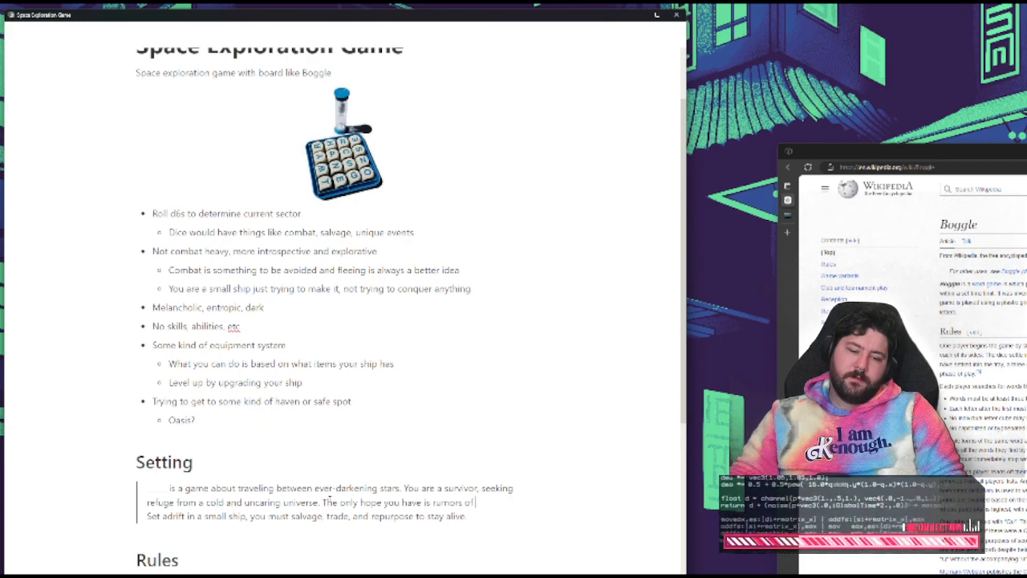
type(" a")
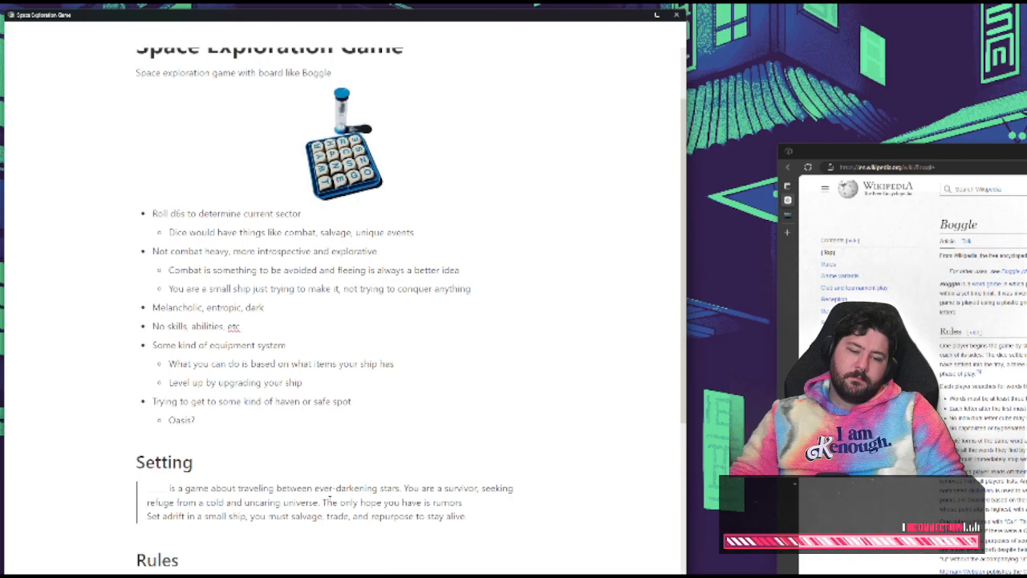
type(" of")
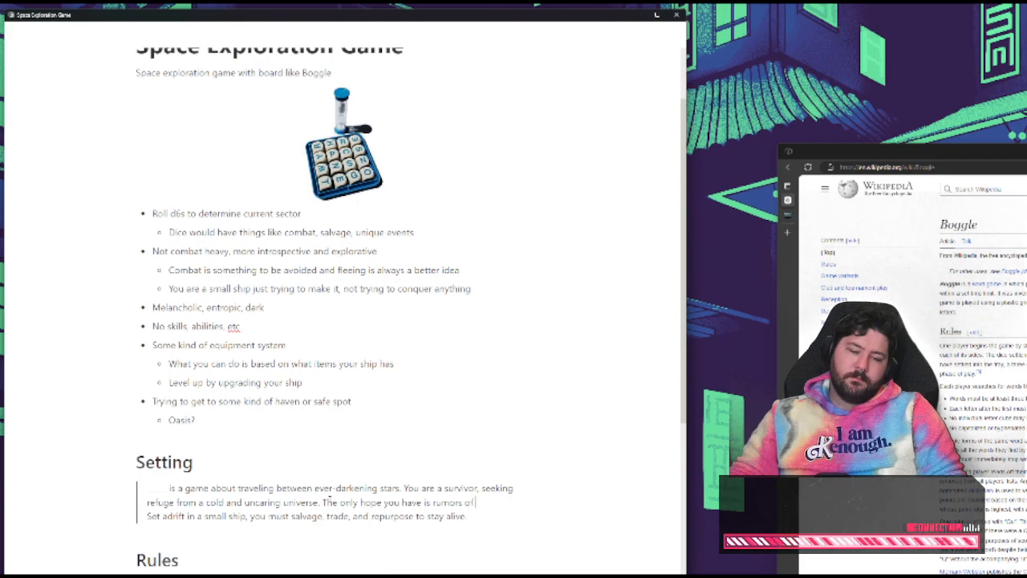
type(" a place of")
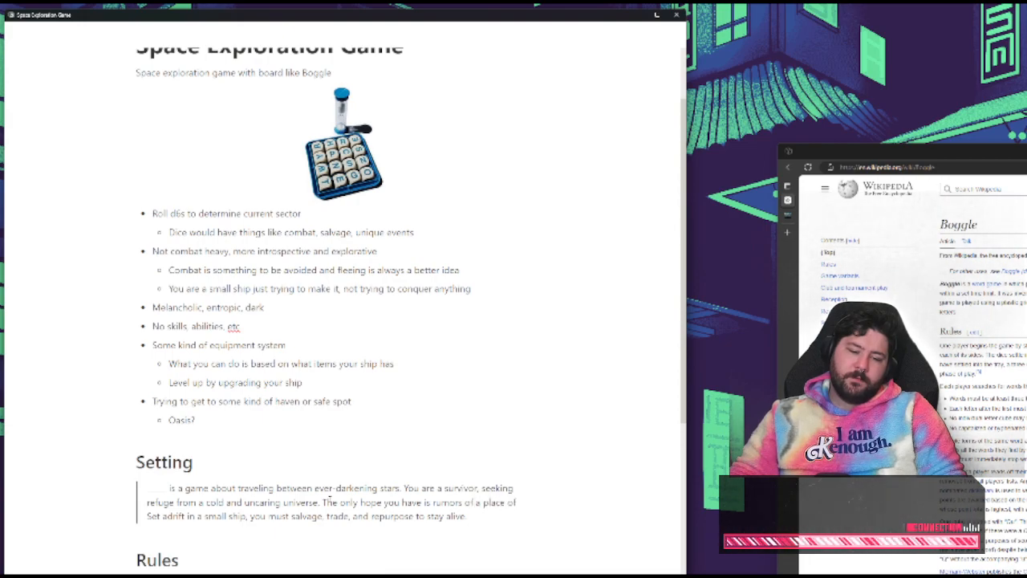
type(" sun")
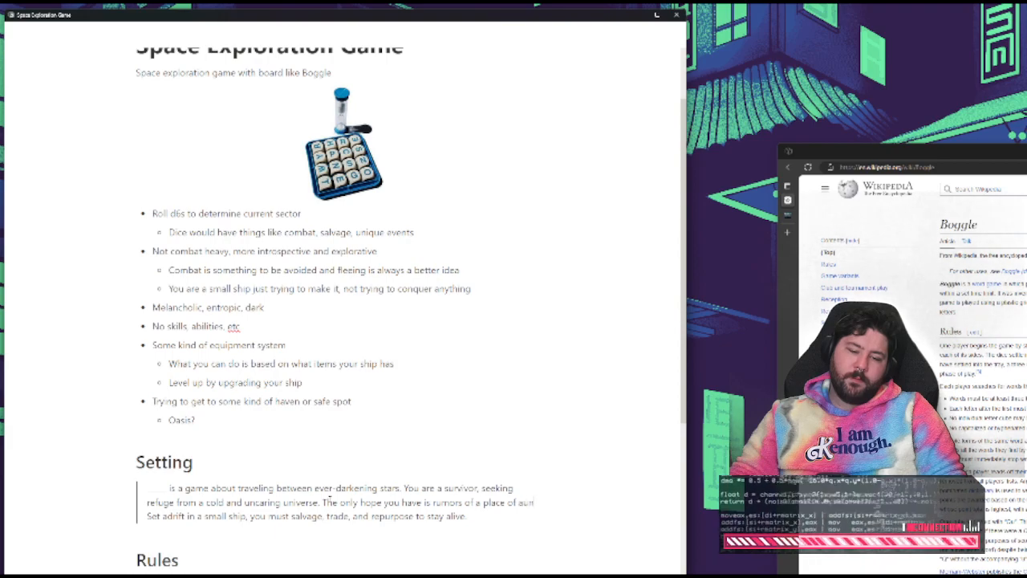
Complete the inserted sentence with "abundance at the center of the universe." and join the "Set adrift" sentence back onto the same paragraph line
key("BackSpace")
key("BackSpace")
key("BackSpace")
type("abundance at the")
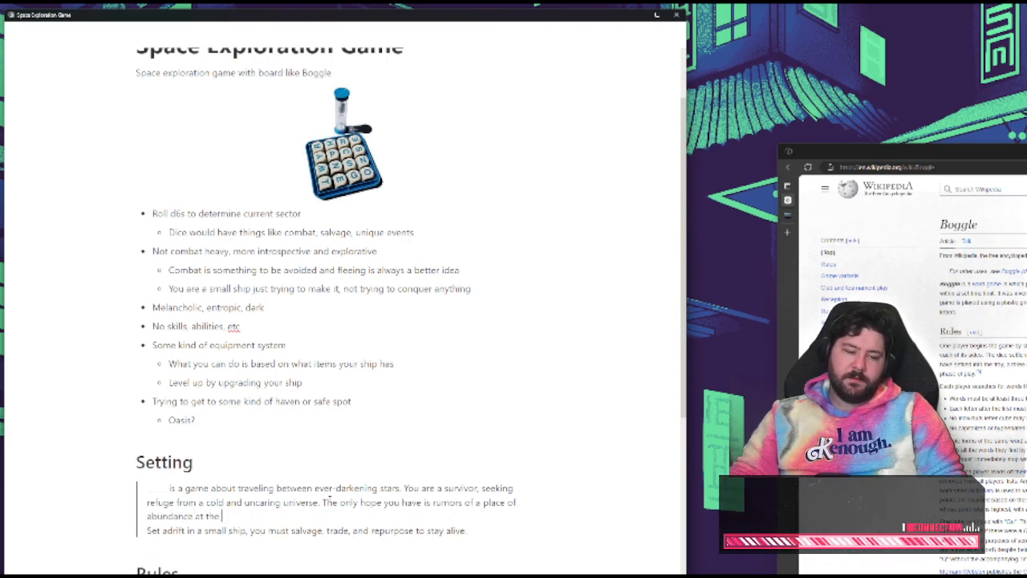
type(" center of teh")
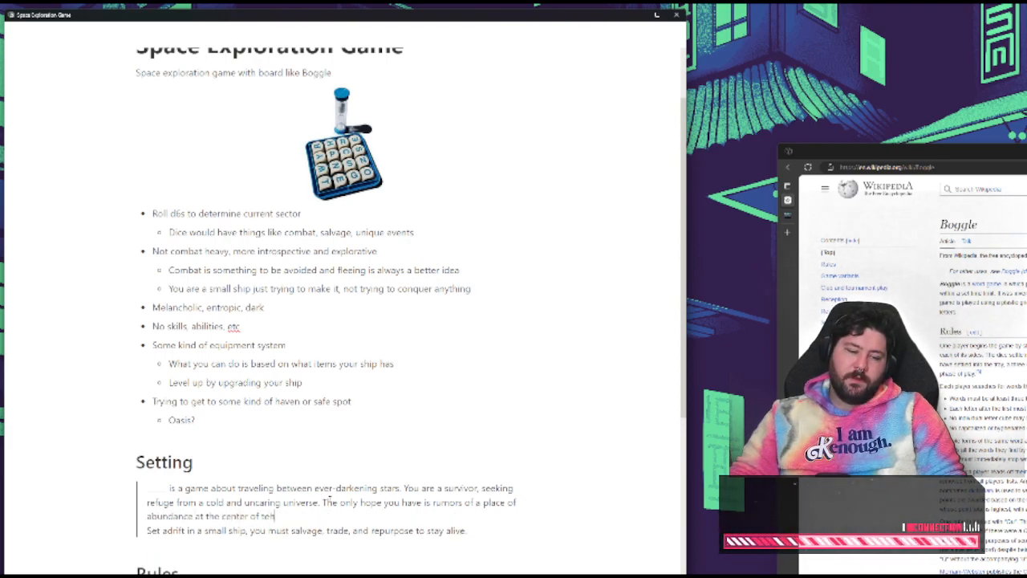
key("BackSpace")
key("BackSpace")
type("he universe.")
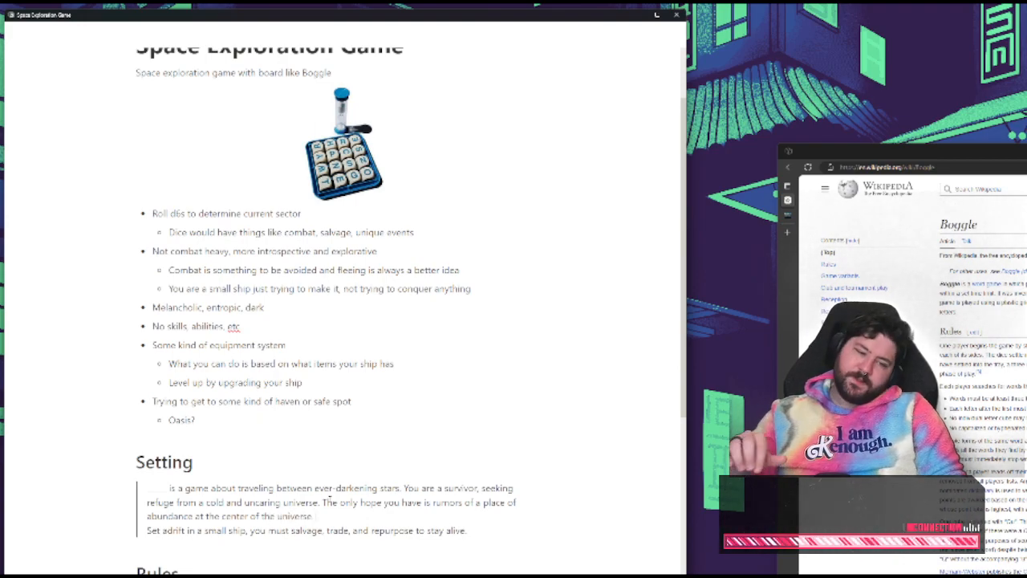
key("Delete")
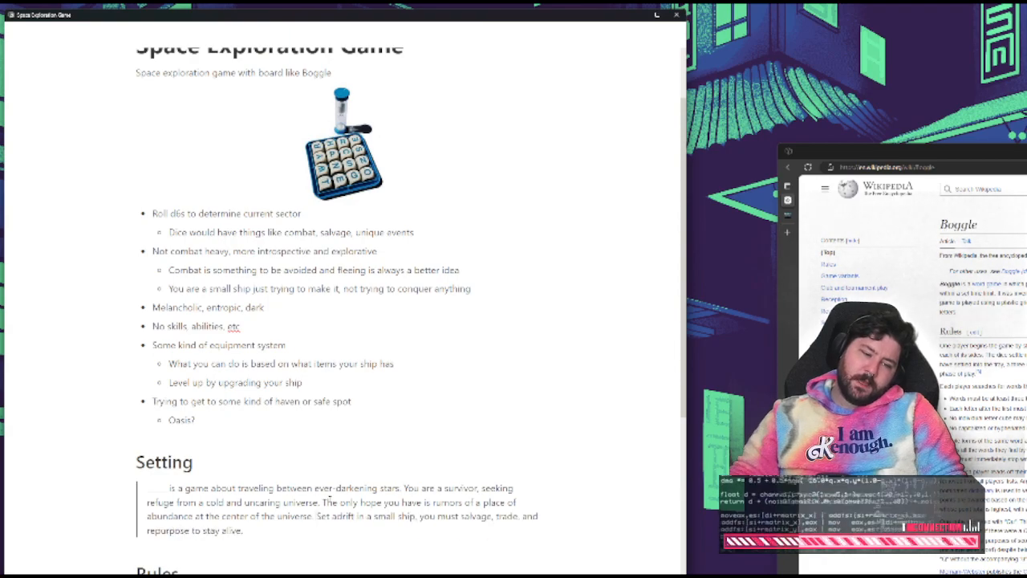
Find and launch Affinity Publisher 2 on the computer, and dismiss its recent documents window
scroll(524, 556, "down", 2)
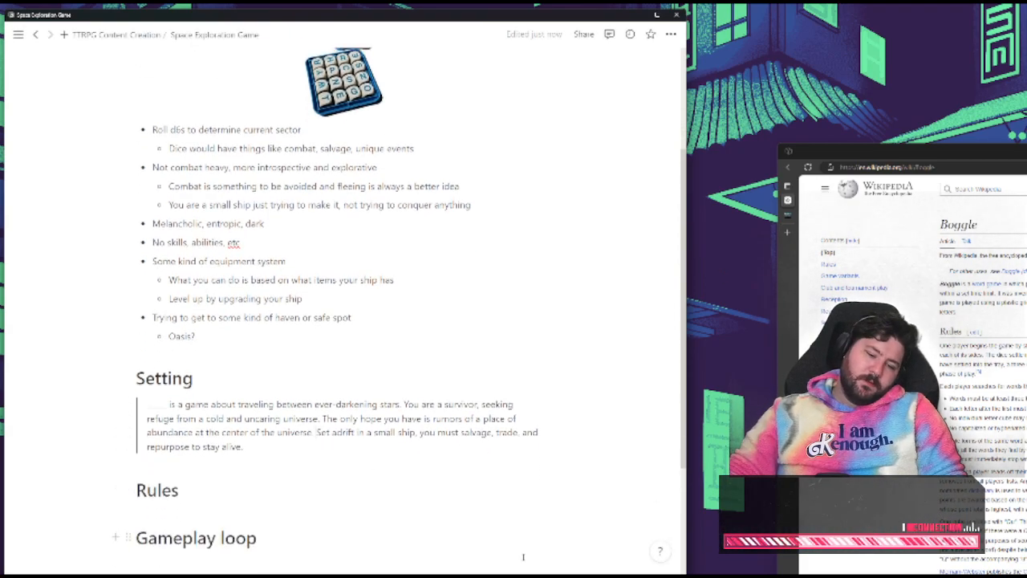
key("super")
type("a")
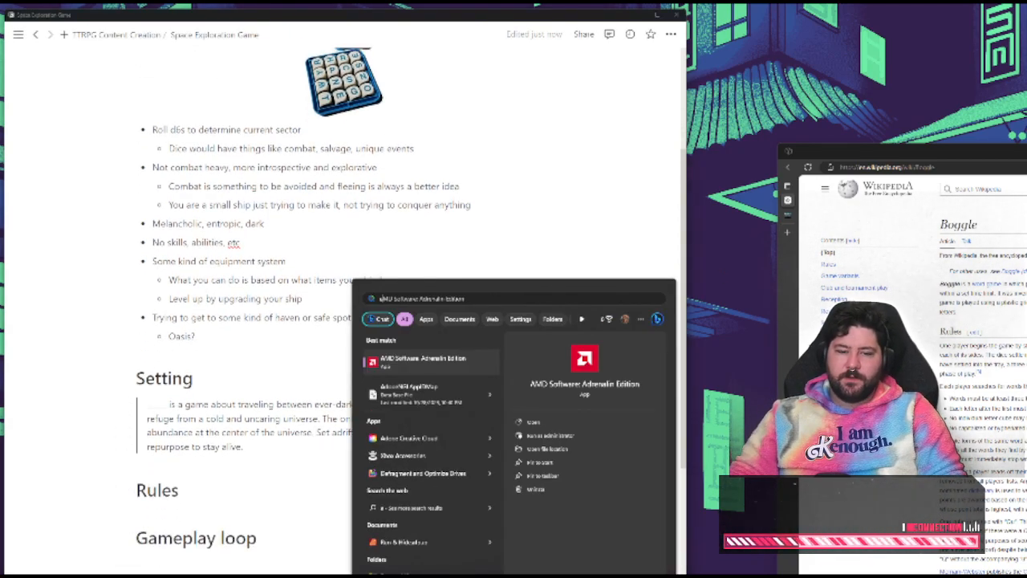
type("ffini")
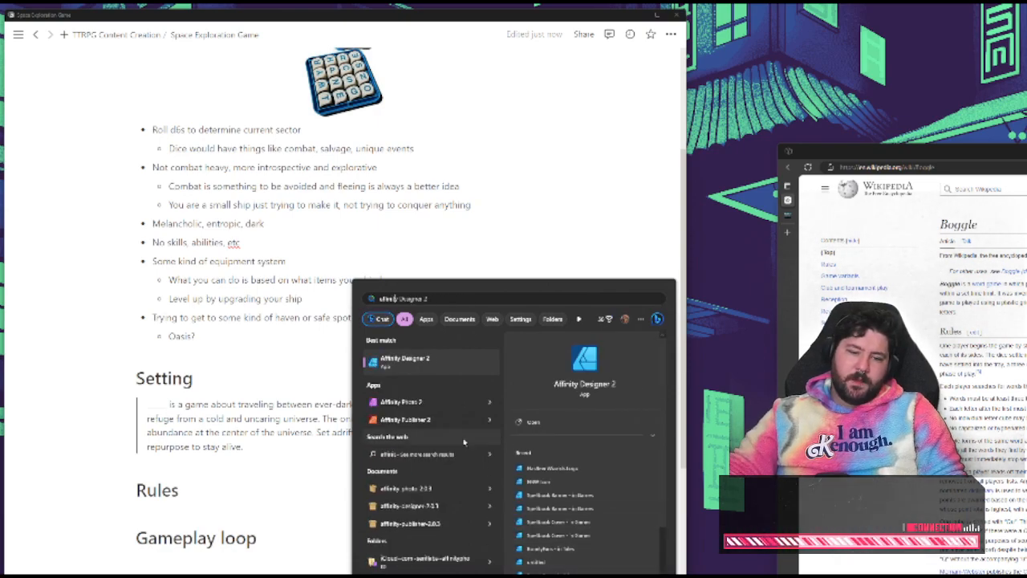
key("Return")
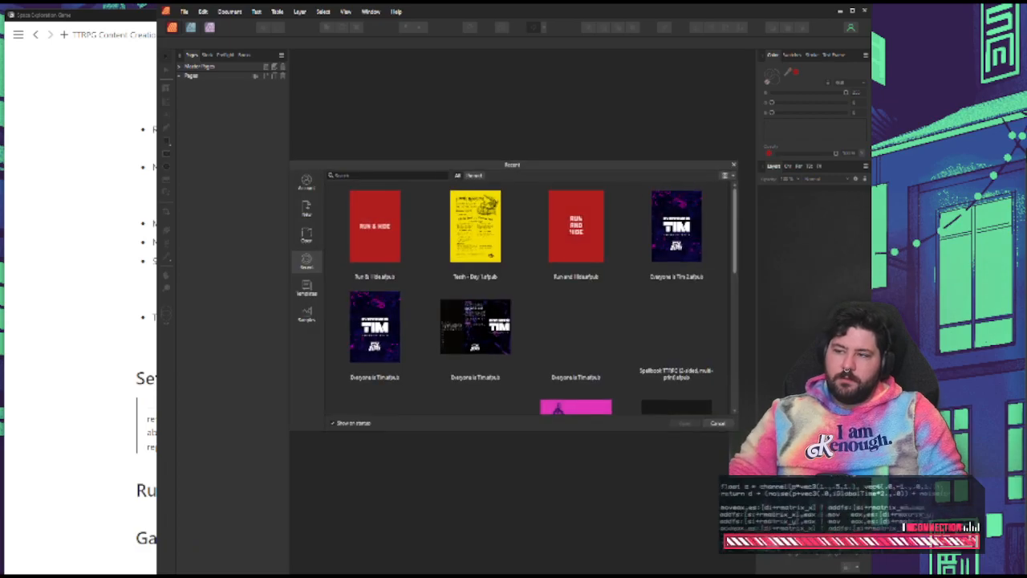
left_click(717, 423)
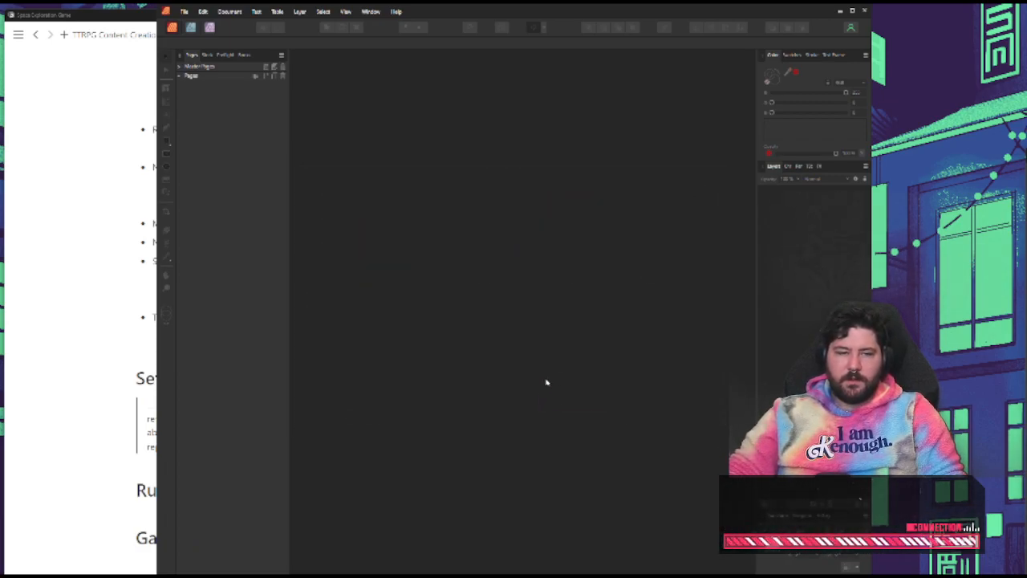
Create a new A5 print document in millimetres and add the two-page spread 2-3 after page 1
left_click(184, 11)
left_click(190, 30)
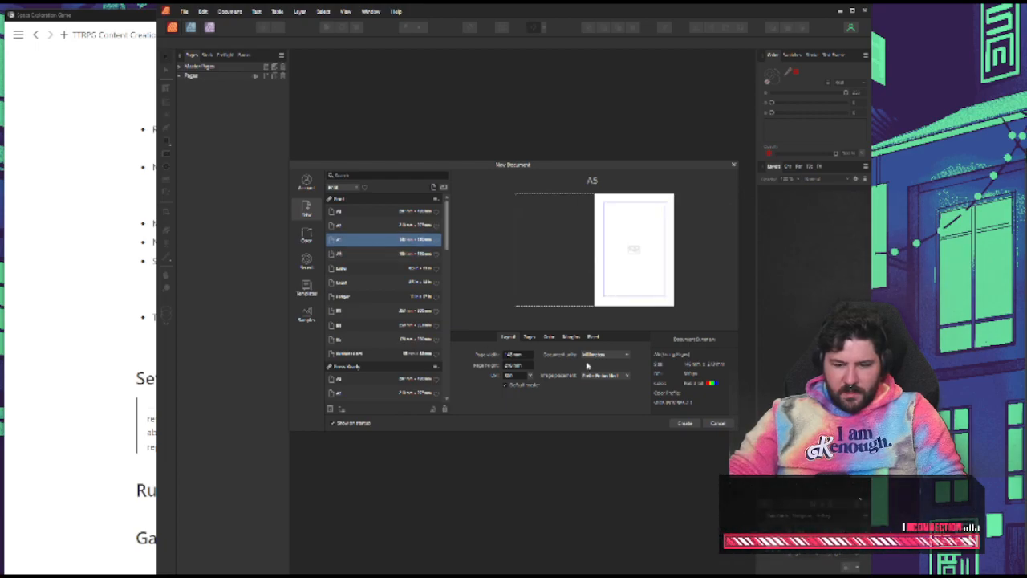
left_click(685, 423)
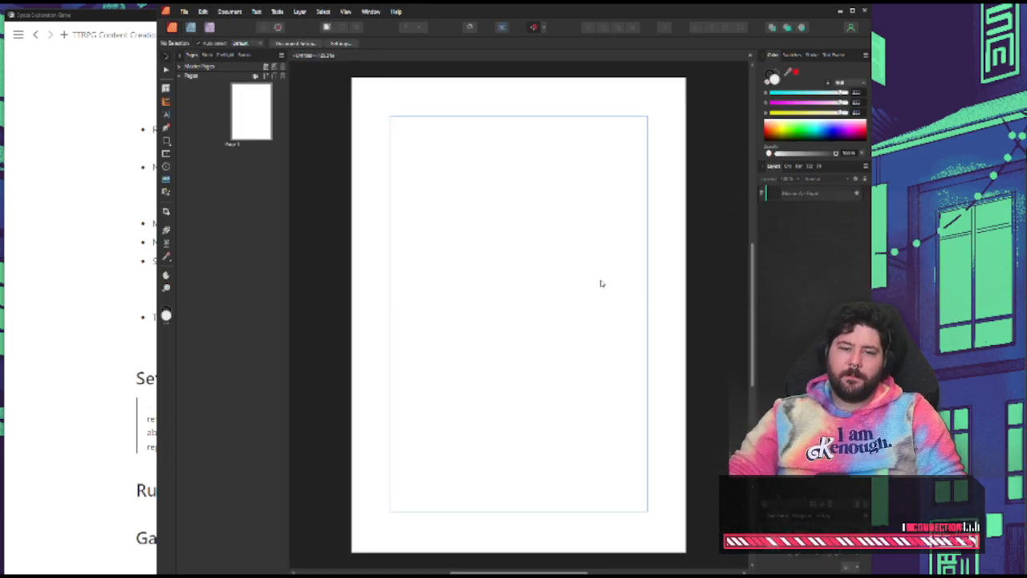
left_click(267, 76)
left_click(539, 327)
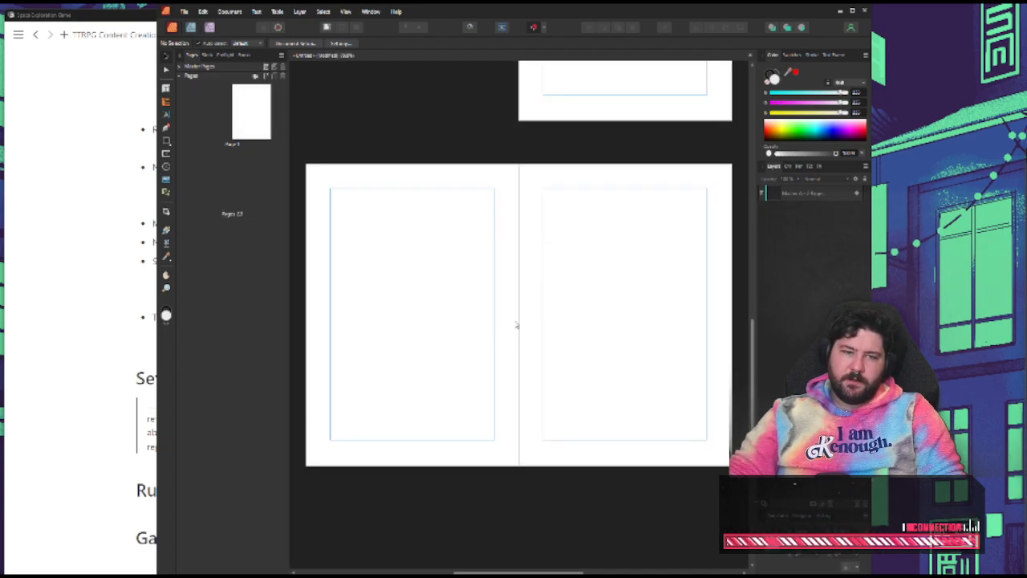
Draw a large circle with the Ellipse tool on page 2, spanning nearly the full width between the margins
left_click(168, 144)
left_click(202, 152)
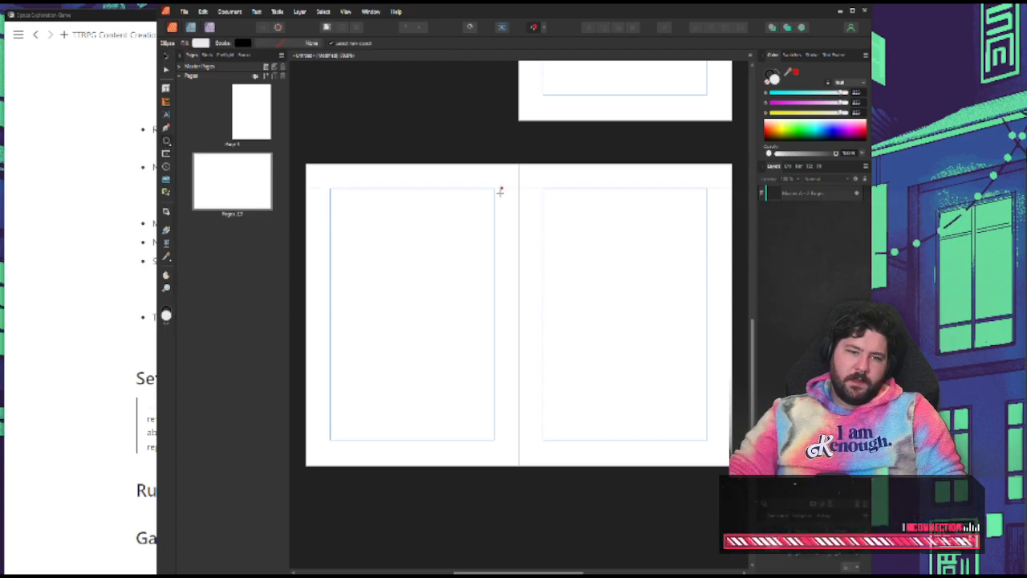
left_click_drag(334, 233, 523, 348)
Switch to the Notion notes and start a top-level bullet below "Oasis?" reading "2 phases, traveling between"
left_click(88, 185)
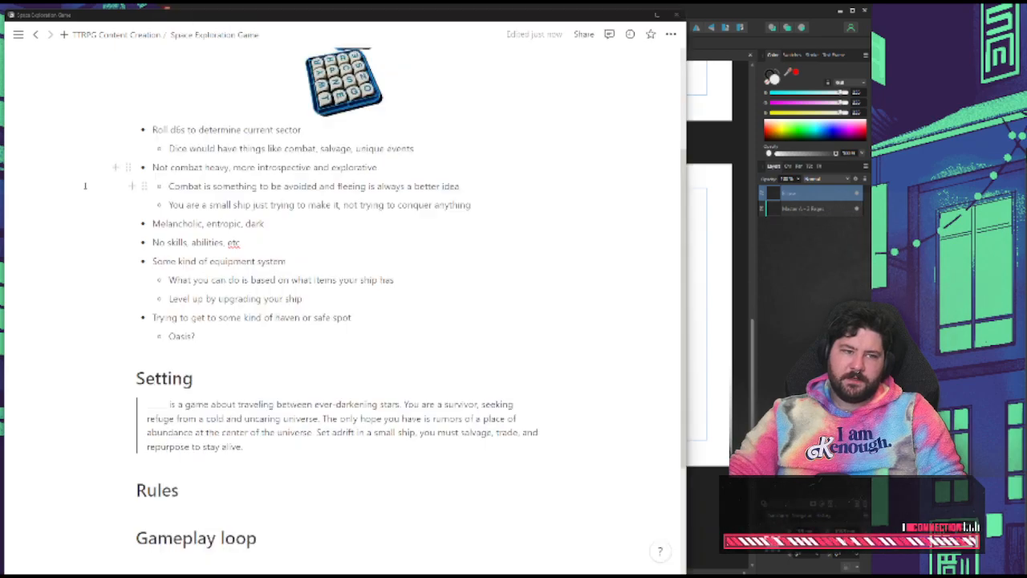
left_click(226, 337)
key("Return")
key("BackSpace")
key("BackSpace")
key("BackSpace")
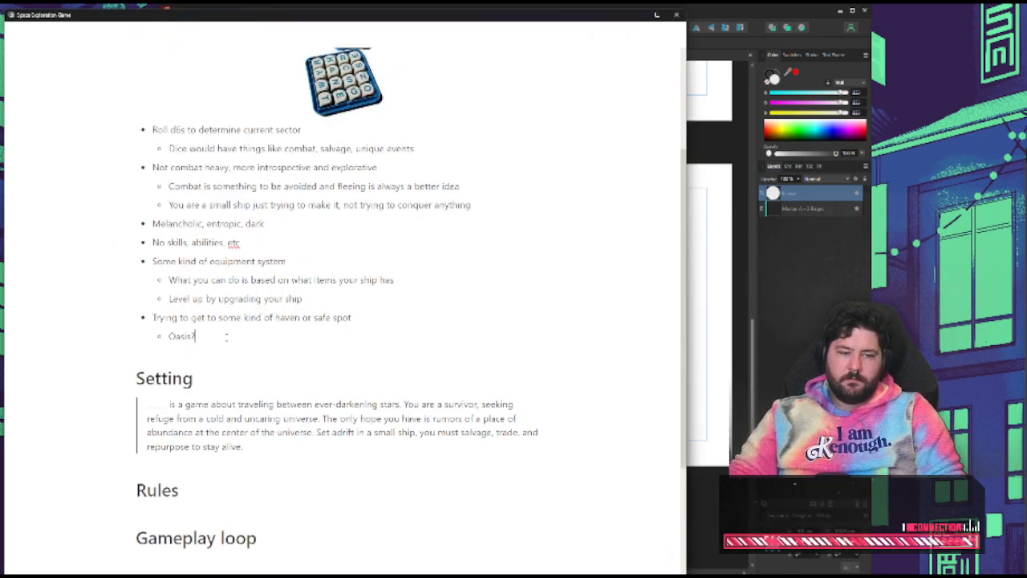
key("Return")
key("shift+Tab")
type("2 p")
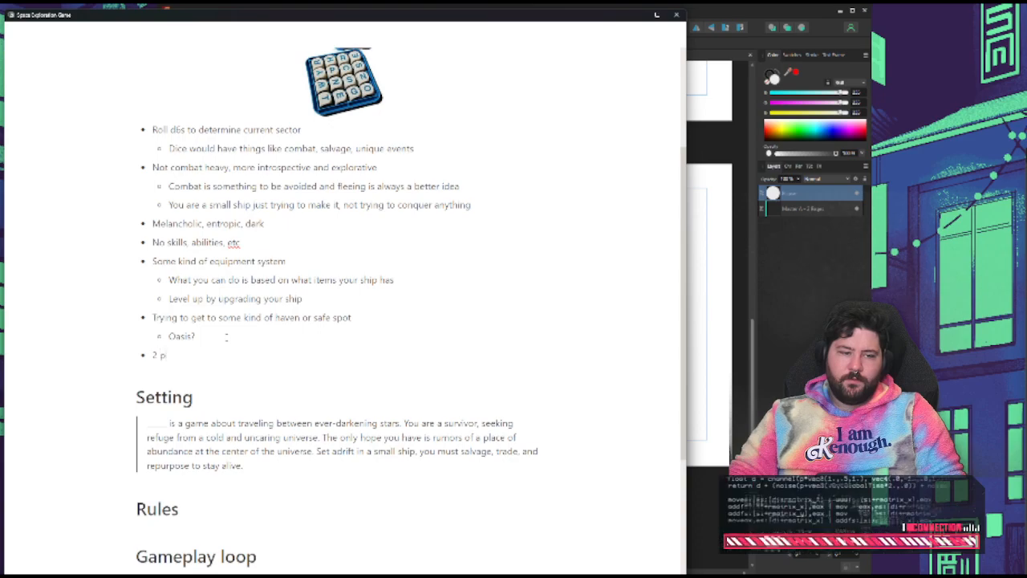
type("hases, tra")
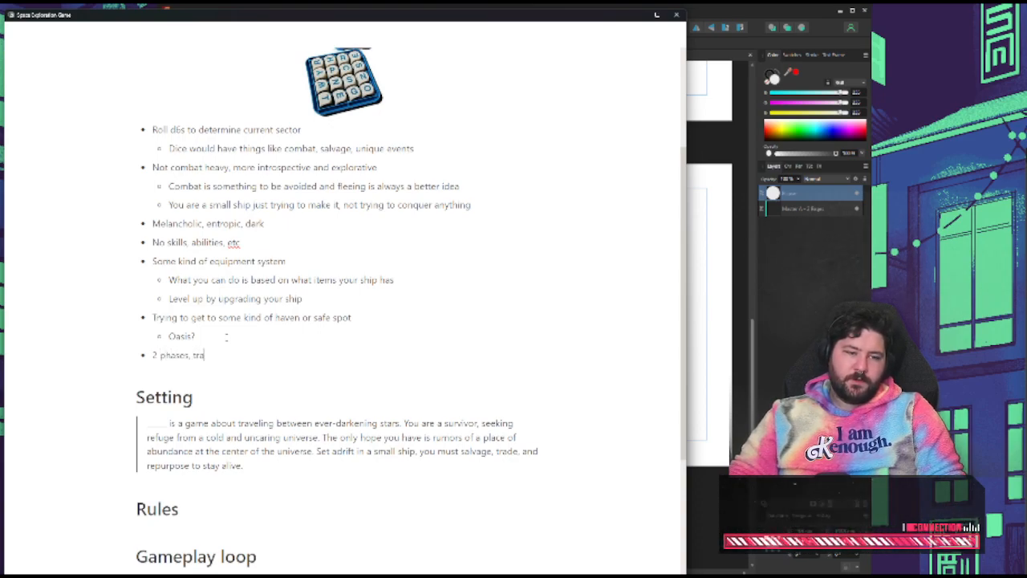
type("velling between")
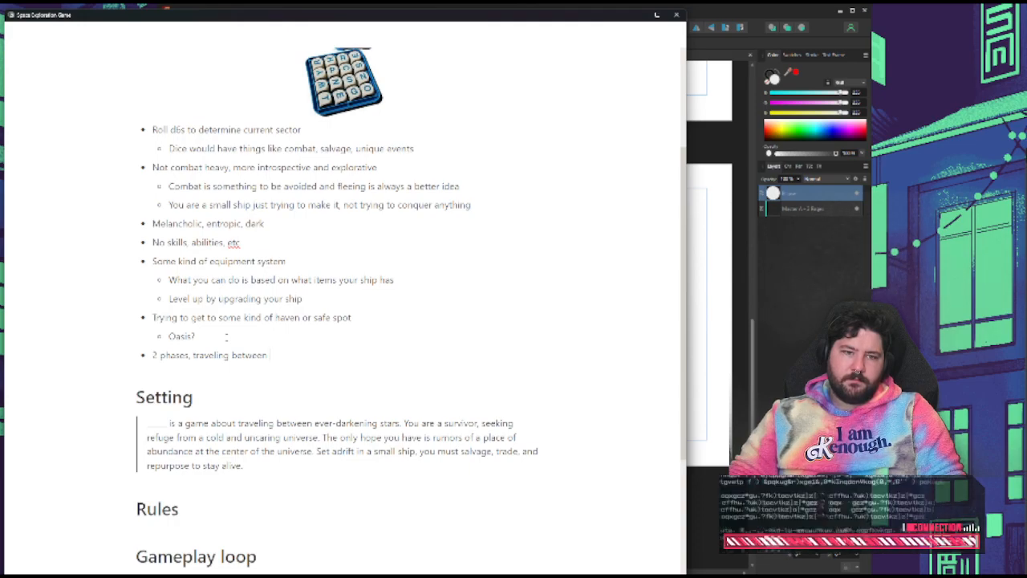
Complete the phases bullet with "sectors, traveling further into the galaxy"
type("sector")
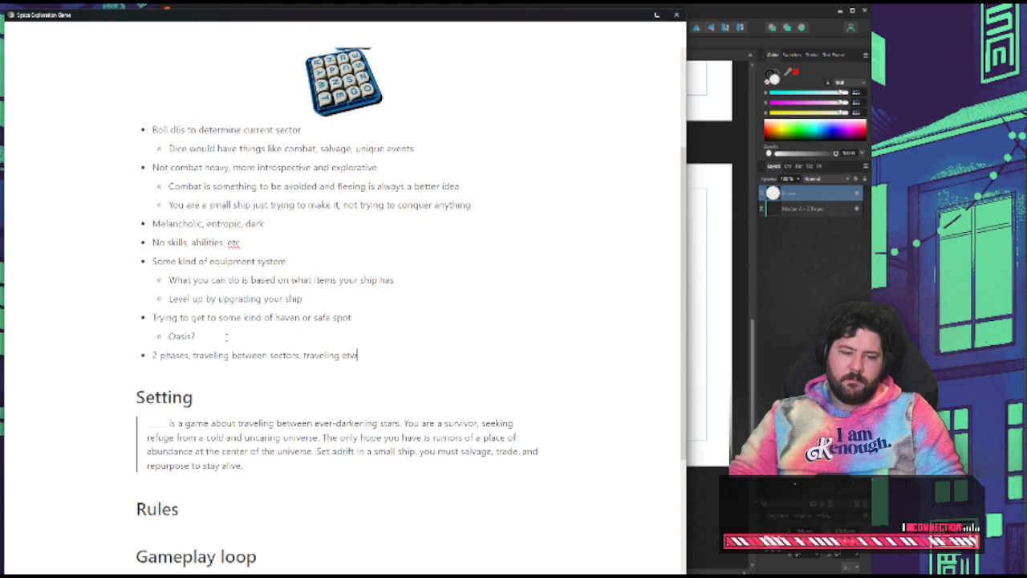
type("s, traveling betwe")
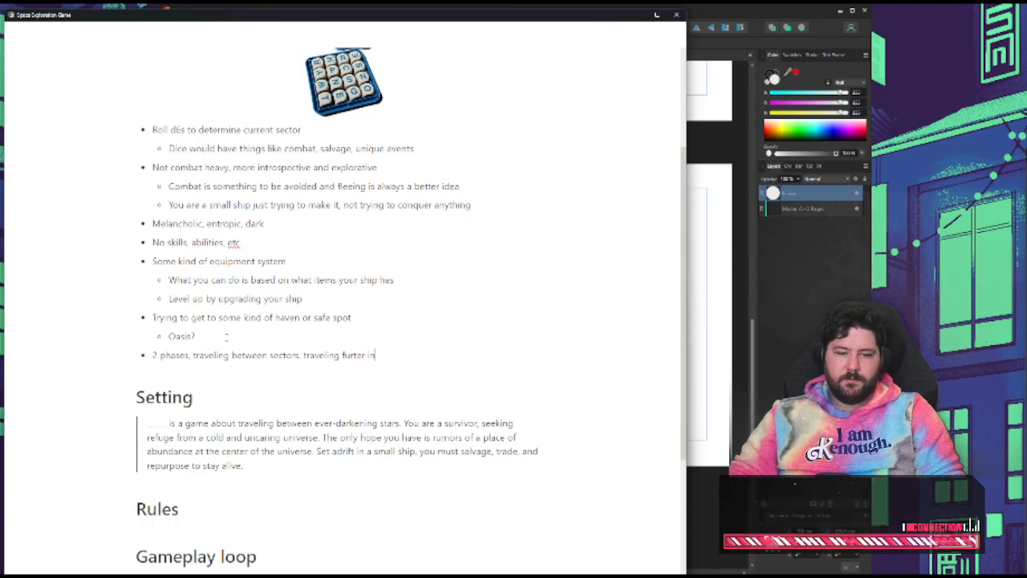
type("r into the")
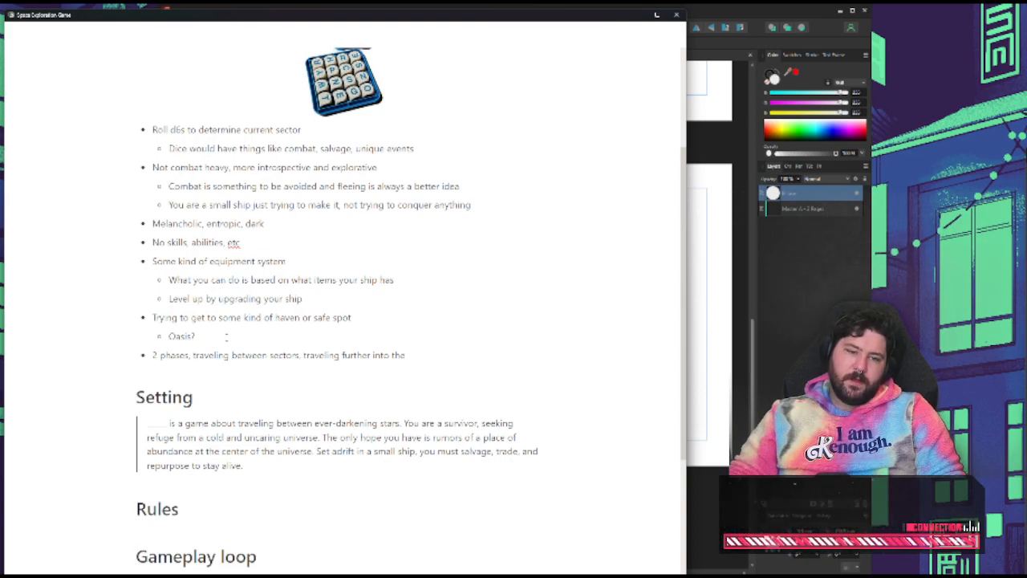
type(" galaxy")
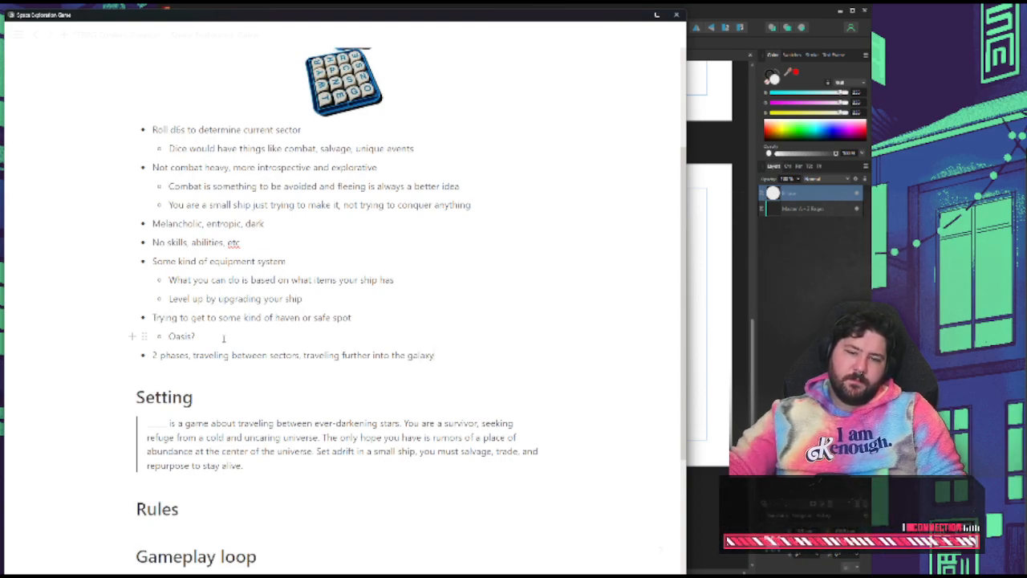
Switch back to Affinity Publisher and move the circle slightly down on page 2
left_click(860, 500)
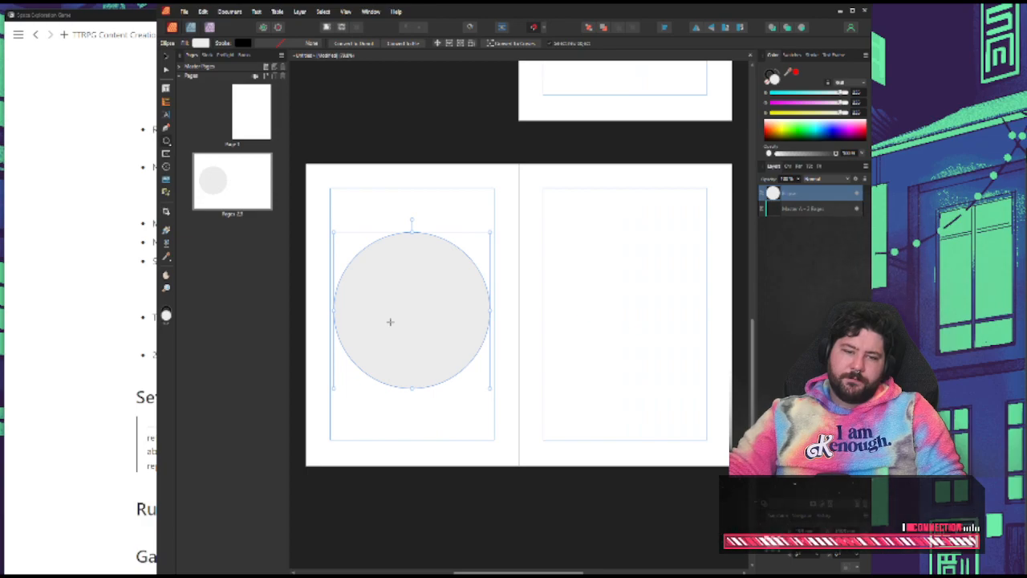
left_click(168, 61)
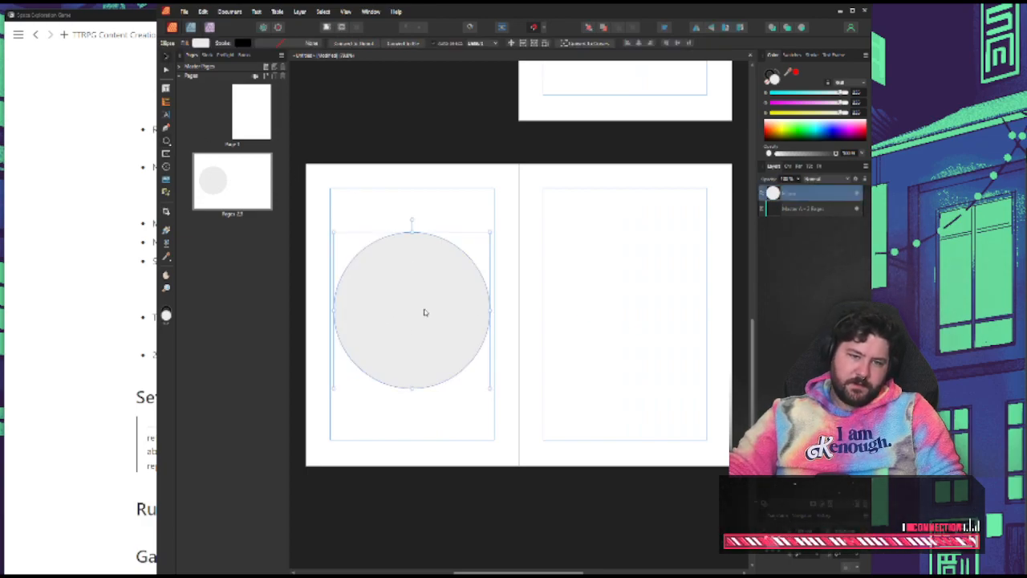
left_click_drag(425, 309, 423, 318)
left_click(528, 344)
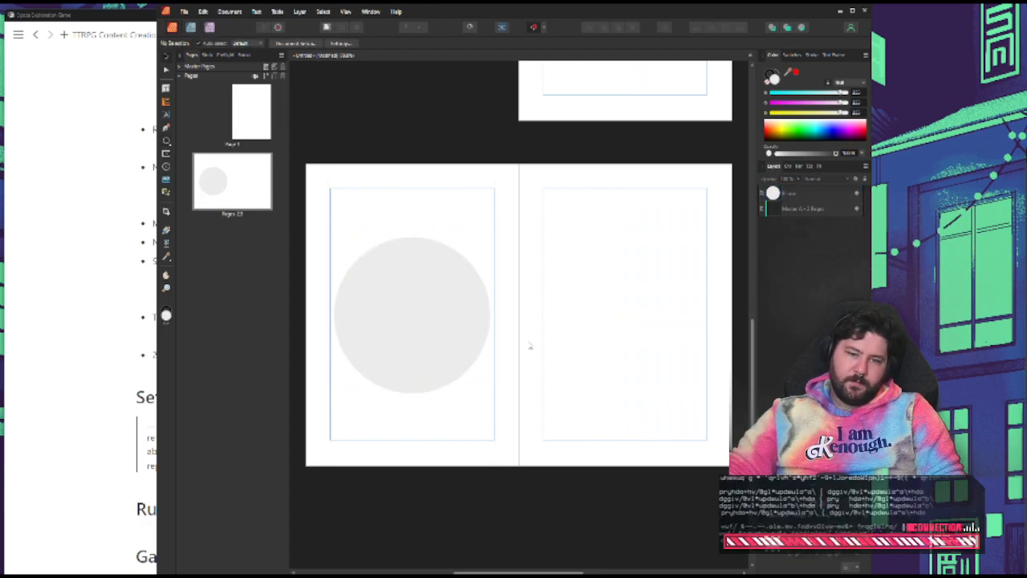
Give the circle a thin black stroke and remove its fill, leaving only the outline
left_click(468, 353)
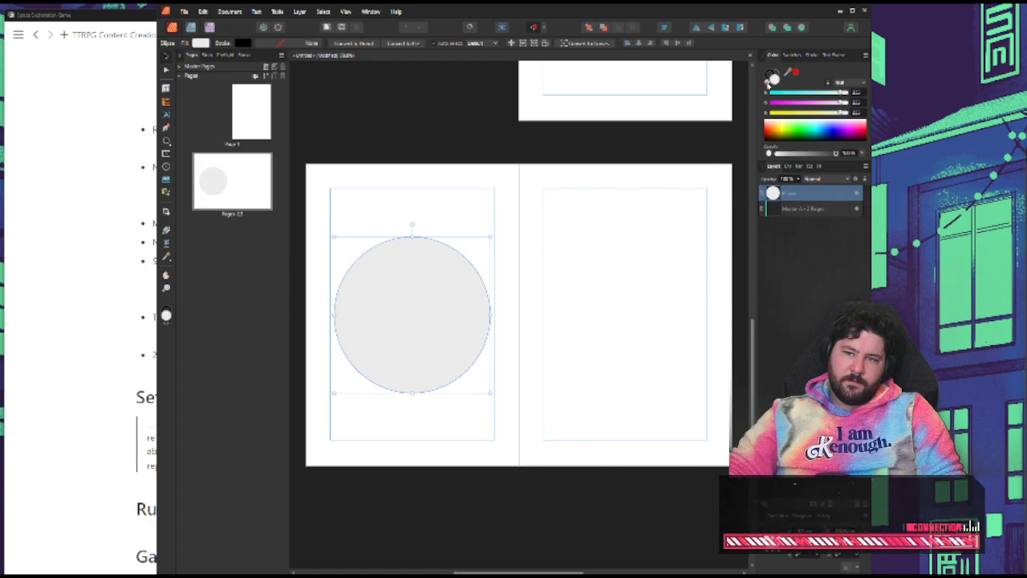
left_click(814, 54)
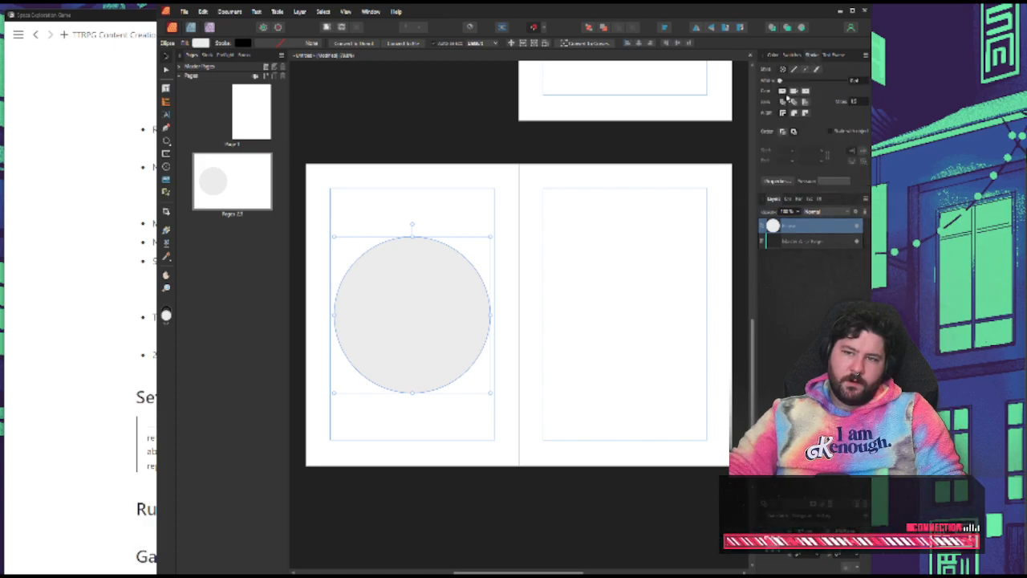
left_click_drag(788, 81, 795, 81)
left_click(772, 55)
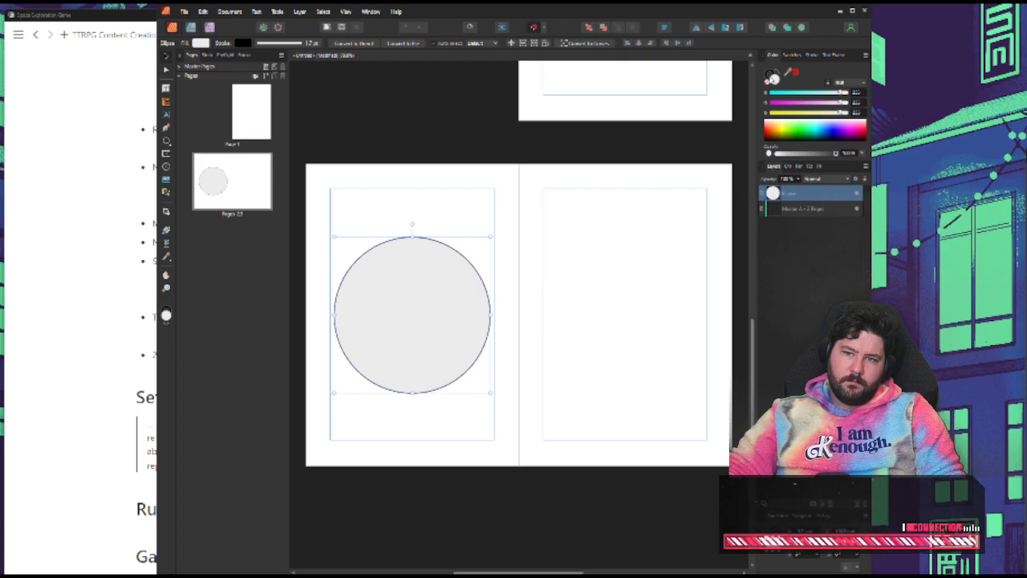
left_click(769, 86)
left_click(606, 283)
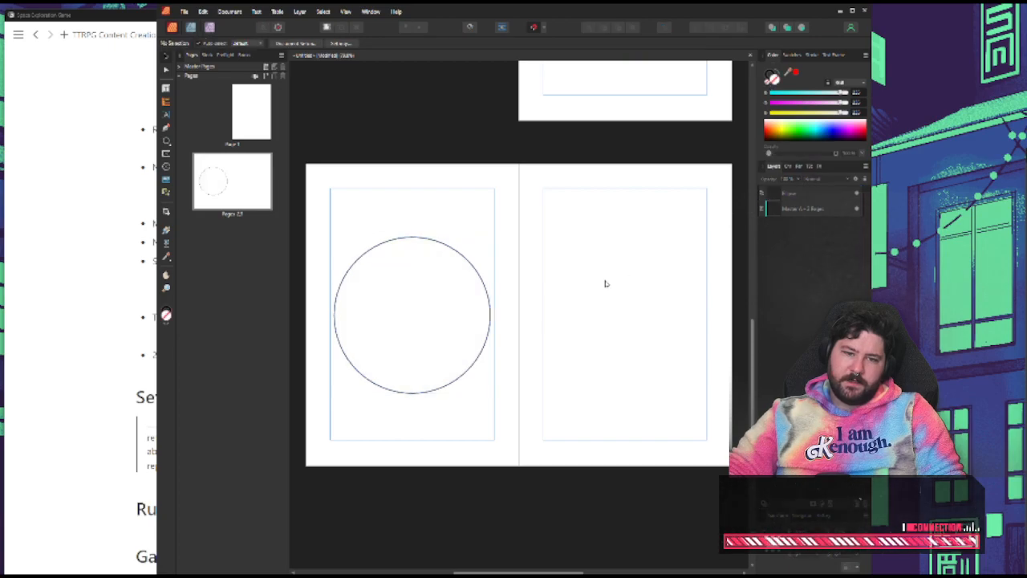
Duplicate the outlined circle and shrink the copies about its centre to make two smaller concentric rings inside it
left_click(477, 272)
key("ctrl+j")
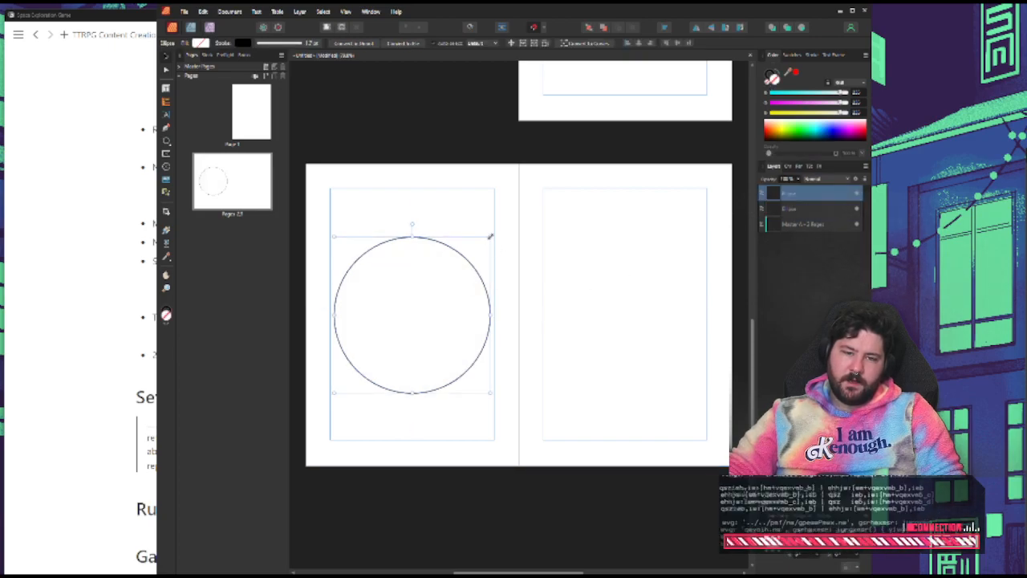
left_click_drag(490, 238, 435, 292)
left_click(549, 296)
left_click(461, 272)
key("ctrl+z")
key("ctrl+j")
left_click_drag(406, 325, 422, 305)
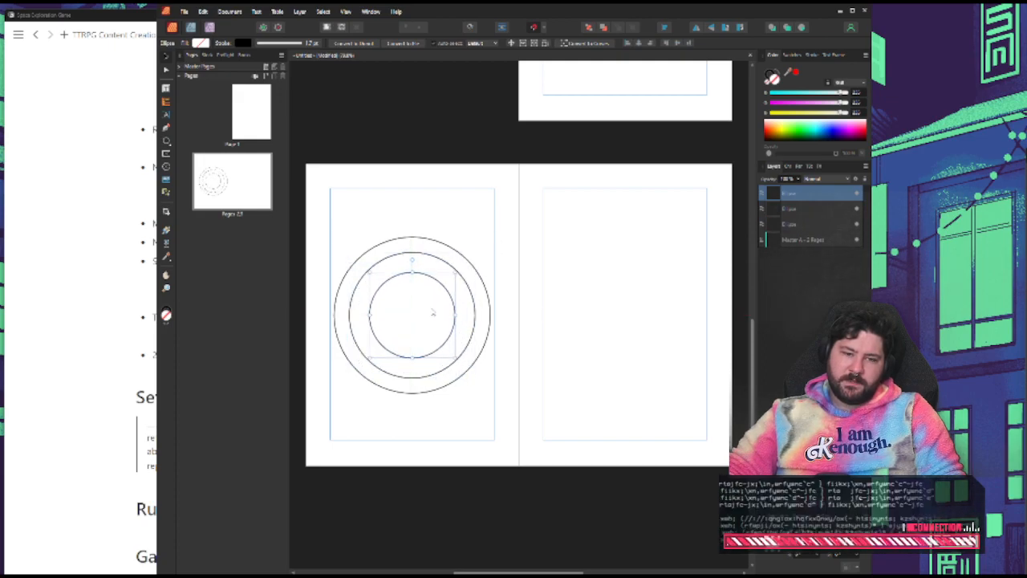
Duplicate the innermost ring, shrink the copy into a fourth ring, and enlarge the third ring slightly to even out the spacing
key("ctrl+j")
left_click_drag(455, 272, 429, 302)
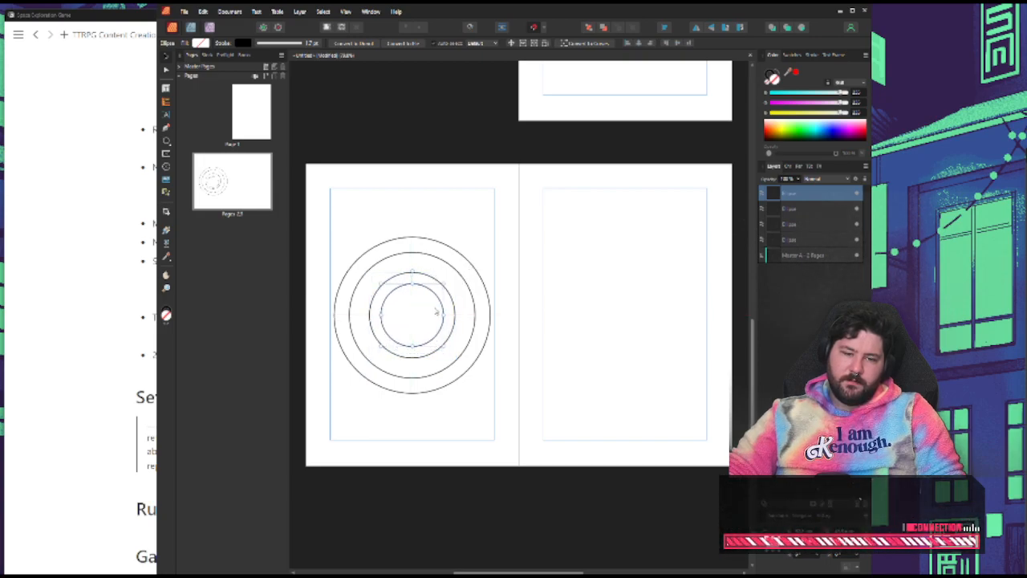
left_click(590, 354)
left_click(372, 297)
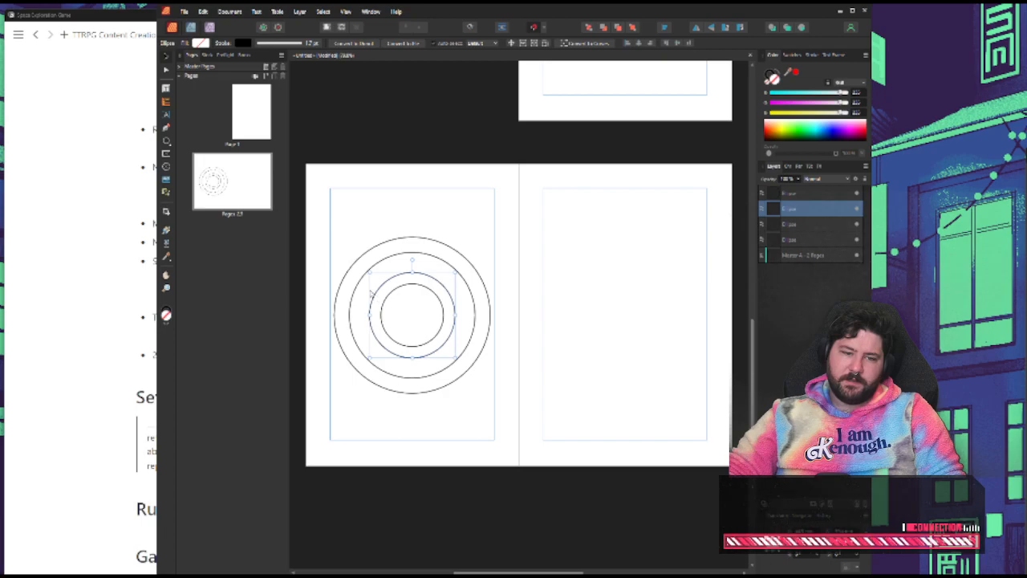
mouse_move(369, 271)
left_mouse_down()
mouse_move(366, 264)
mouse_move(372, 276)
left_mouse_up()
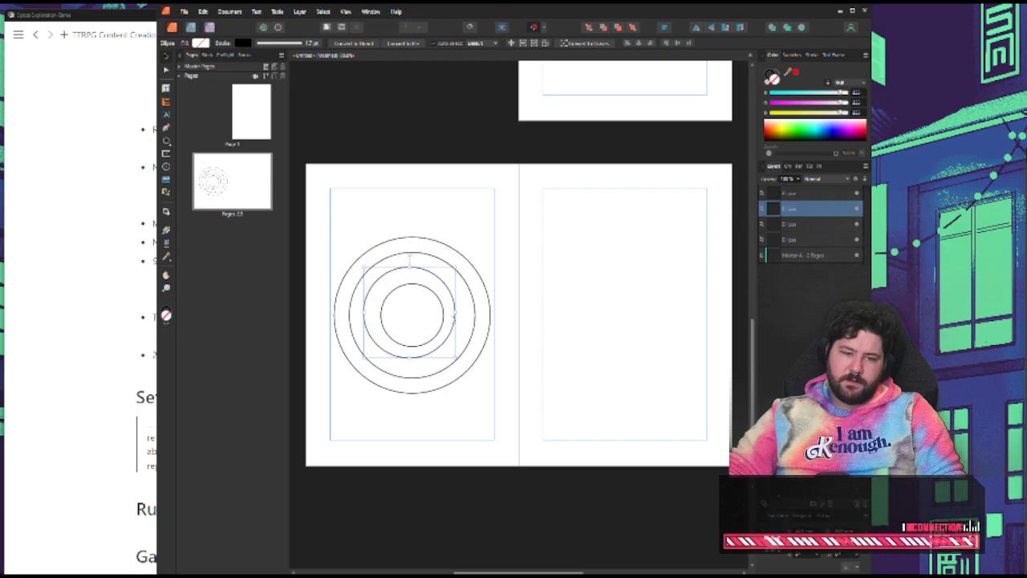
Select all four rings and align them to a common centre, both horizontally and vertically
left_click_drag(330, 230, 554, 430)
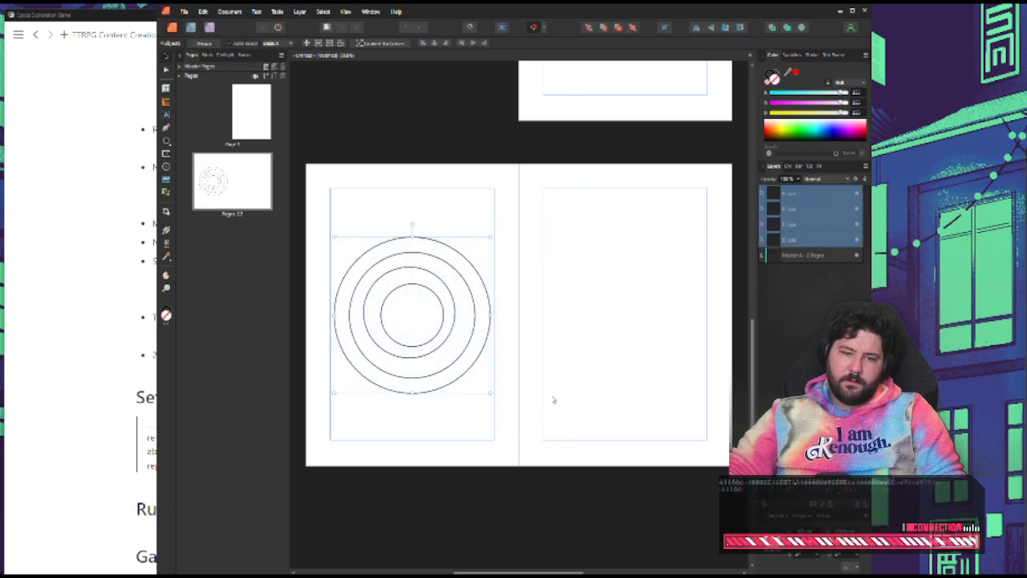
left_click(665, 31)
left_click(683, 56)
left_click(683, 100)
left_click(651, 158)
left_click(568, 215)
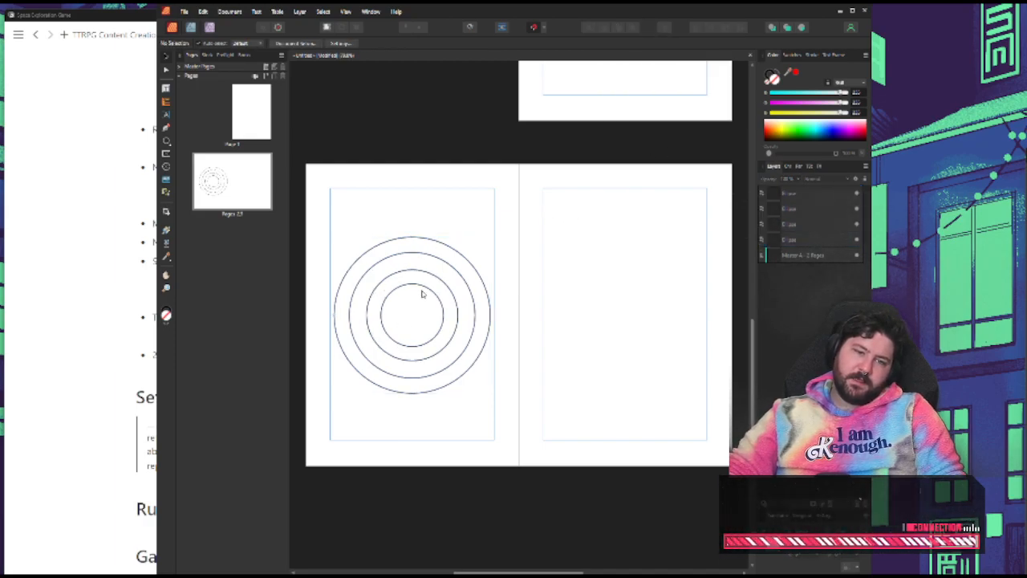
Draw a straight horizontal line with the Pen tool from the upper right of the outer ring across onto page 3
left_click(402, 238)
left_click(359, 202)
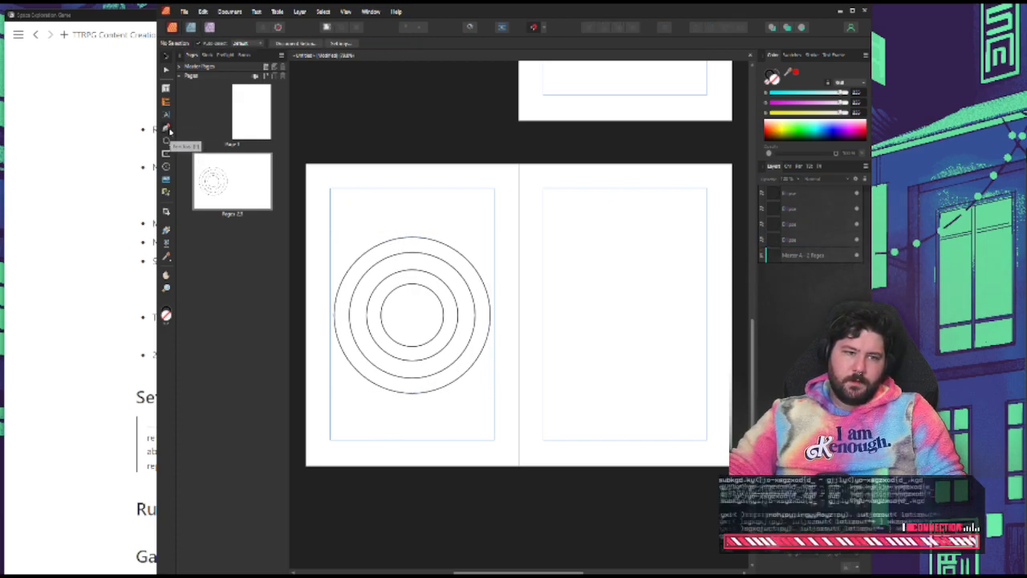
left_click(166, 128)
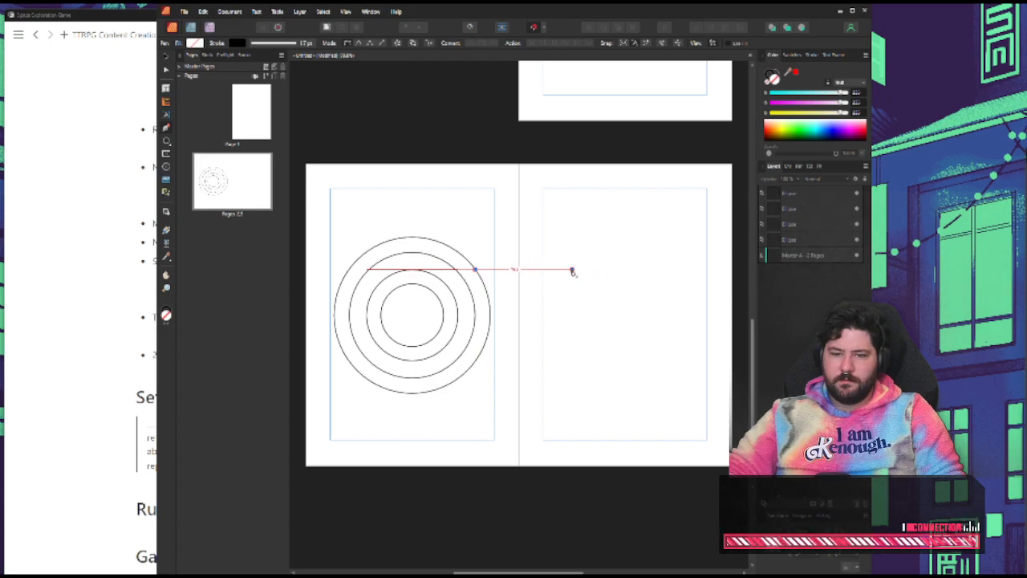
left_click(571, 269)
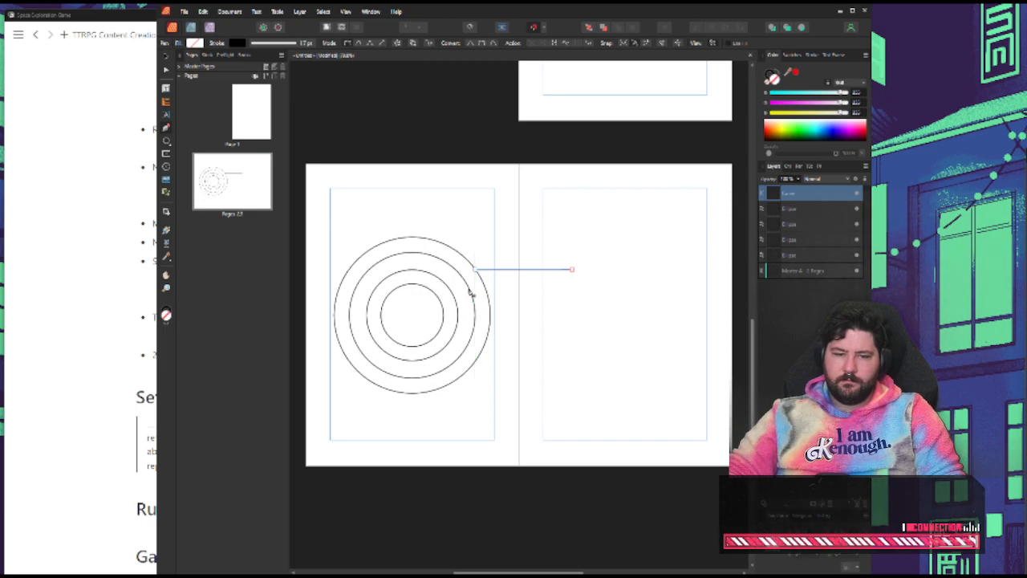
Draw a second leader line from the second ring onto page 3 and align its end nodes so it runs horizontally
left_click(598, 292)
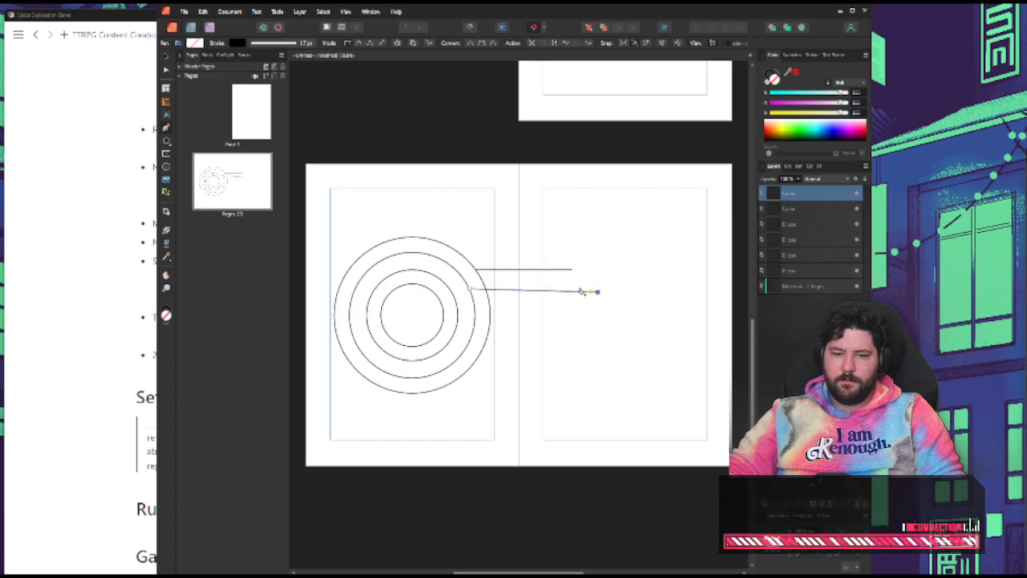
left_click(167, 70)
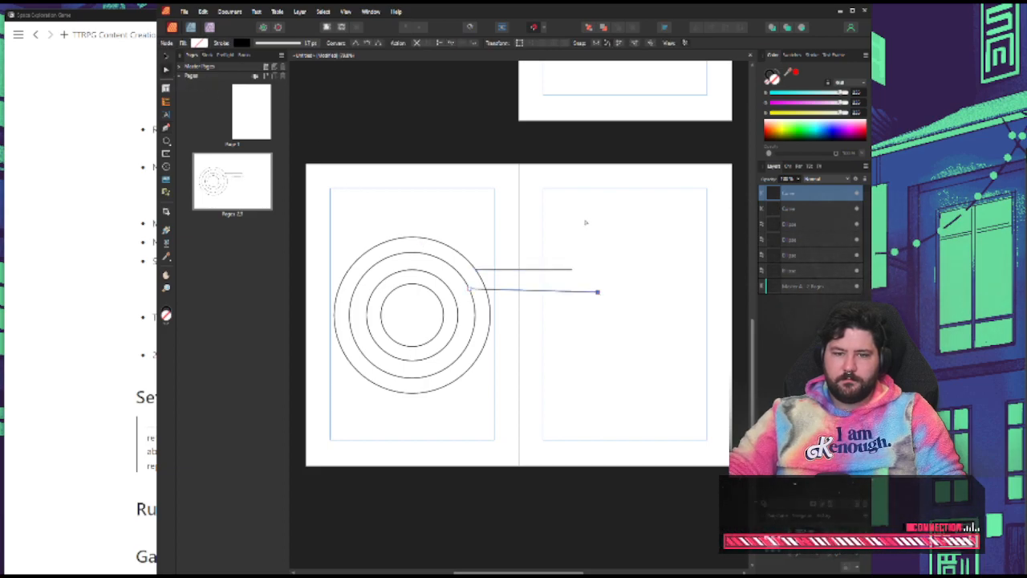
left_click_drag(598, 292, 469, 278)
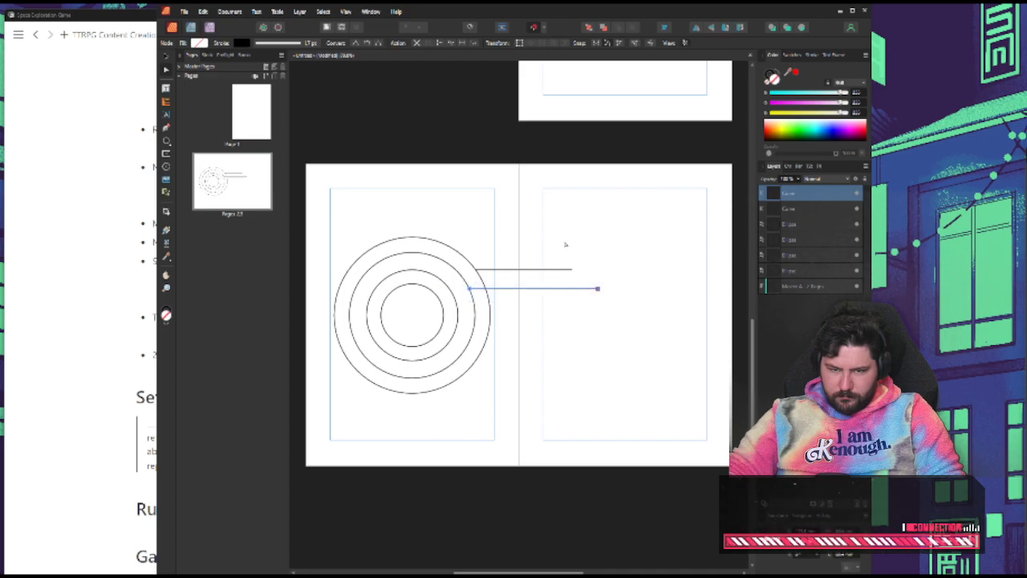
left_click(664, 27)
left_click(683, 98)
left_click(676, 134)
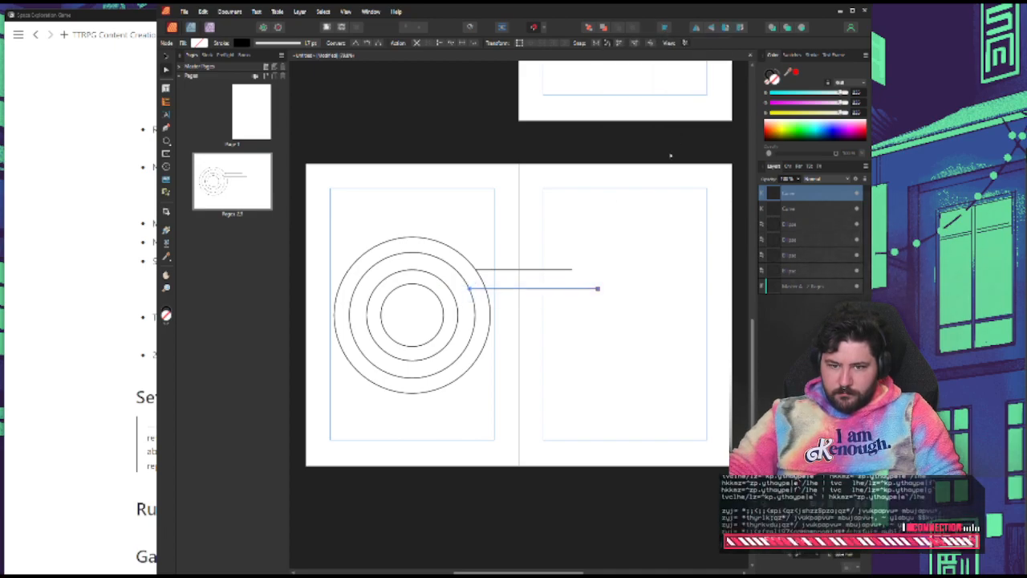
left_click(642, 294)
left_click(583, 290)
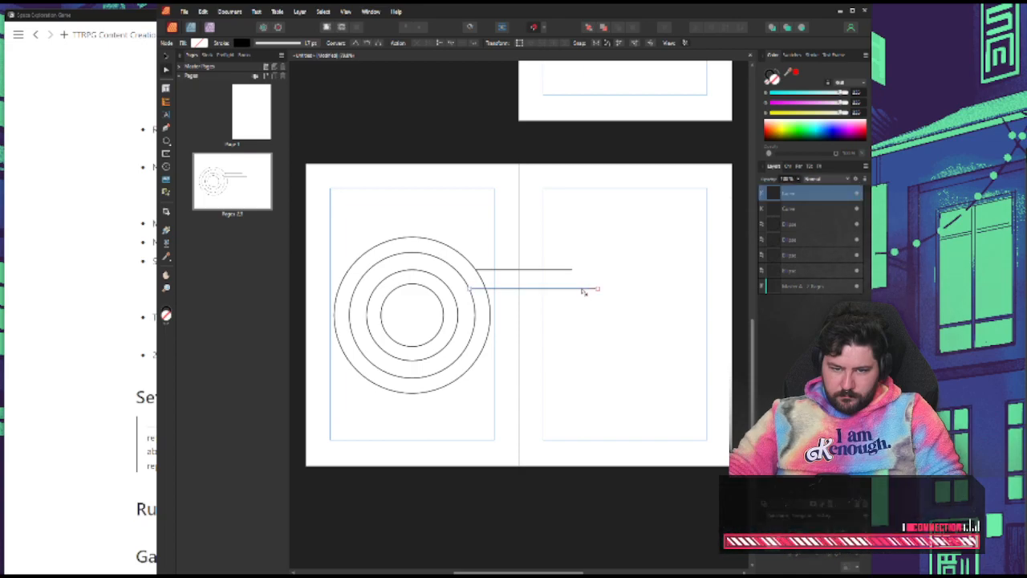
Duplicate the second leader line twice and place the copies so they start at the third ring and the innermost ring
key("ctrl+j")
left_click(167, 59)
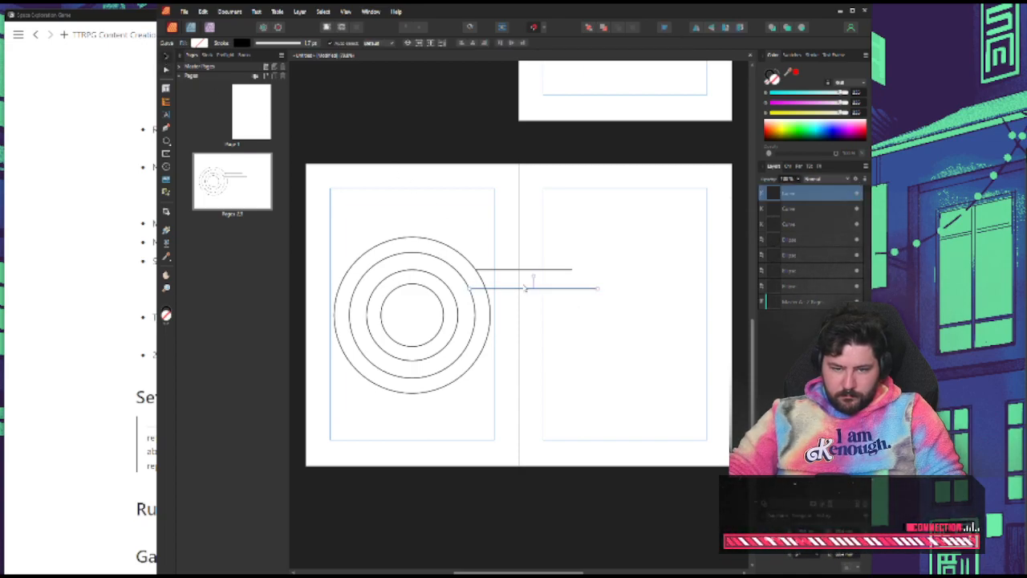
left_click_drag(525, 287, 515, 311)
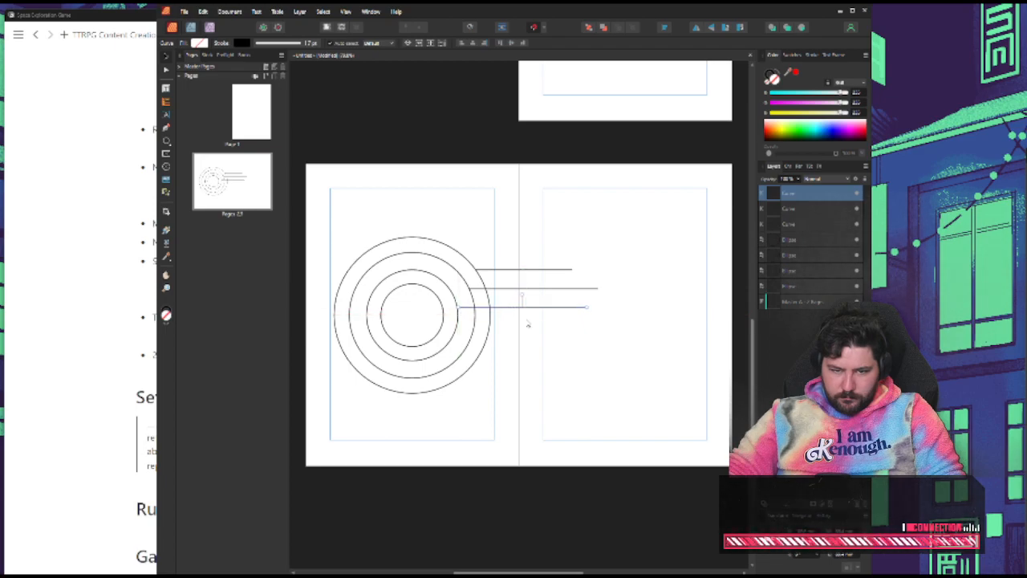
key("ctrl+j")
left_click_drag(519, 310, 504, 327)
left_click(600, 348)
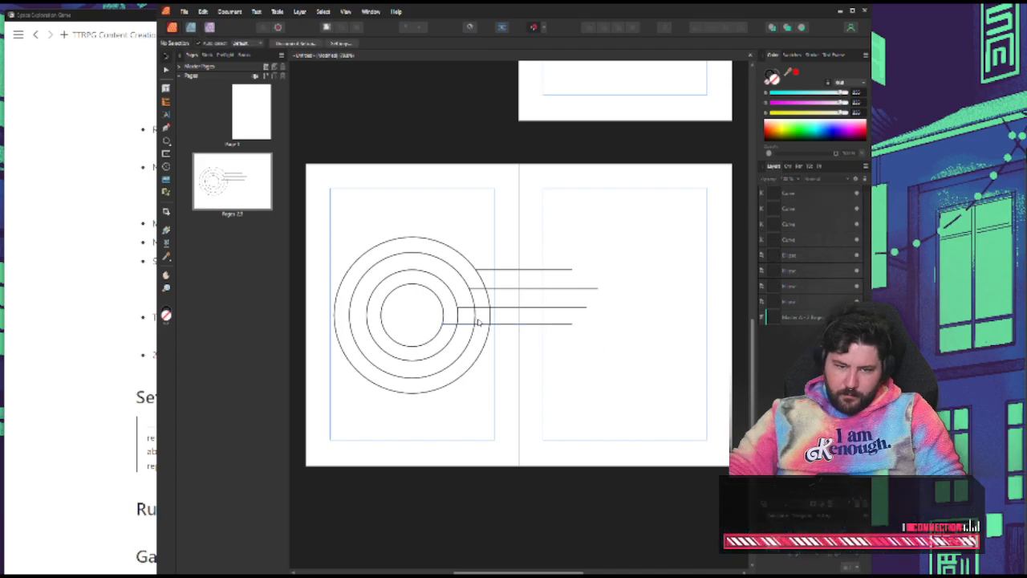
Lengthen the leader lines of the two inner rings so their ends extend progressively further across page 3
left_click(533, 321)
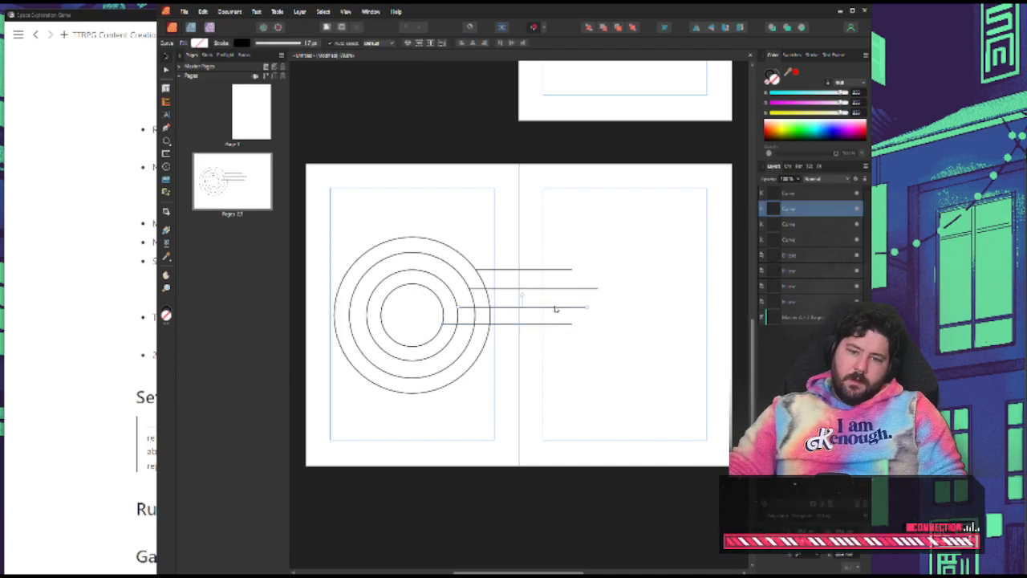
left_click_drag(574, 324, 607, 307)
left_click(586, 308)
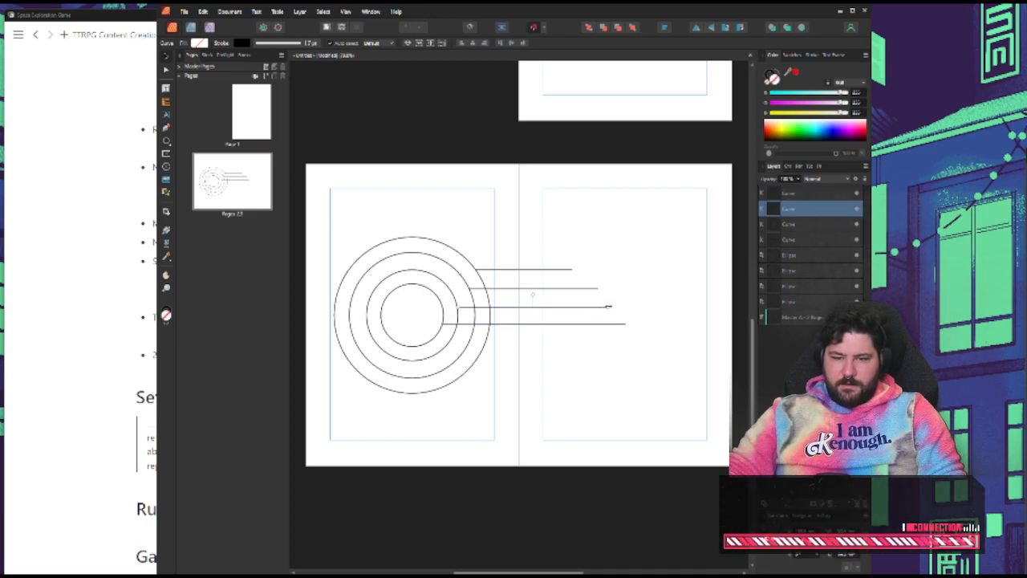
Lengthen the outer ring's leader line slightly and lower it so its start touches the outer ring
left_click(595, 280)
left_click(572, 272)
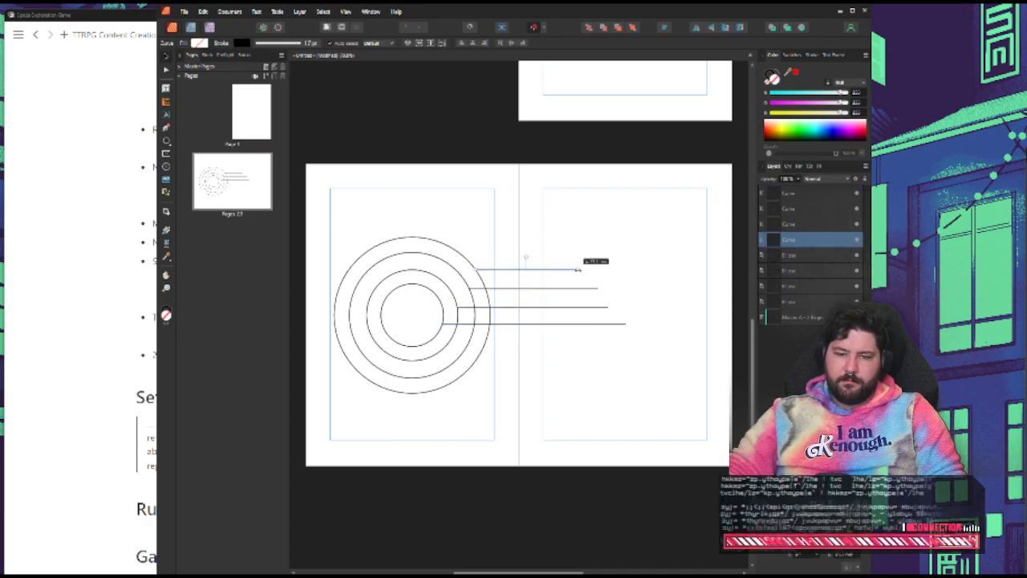
left_click_drag(560, 272, 564, 274)
left_click(615, 252)
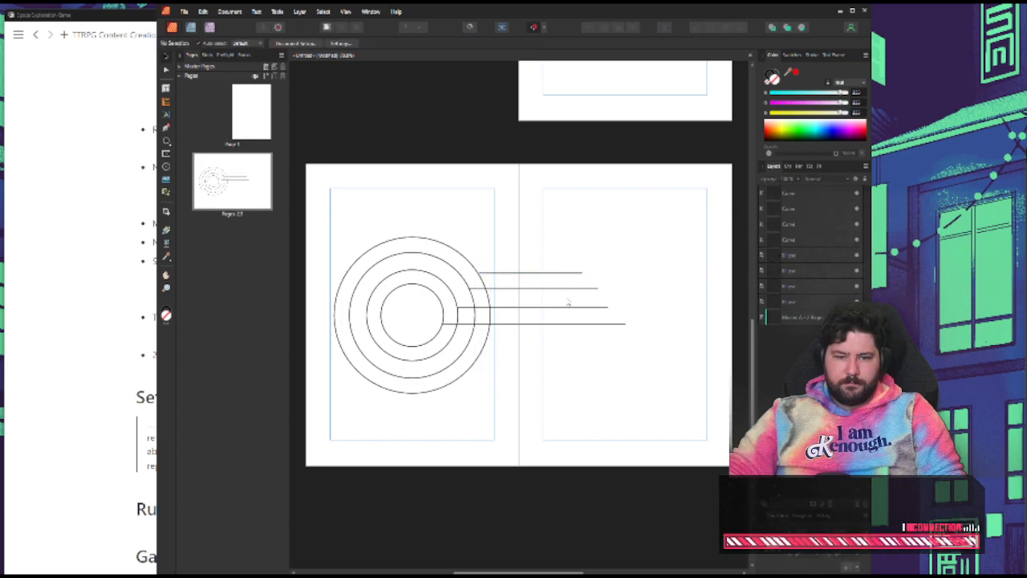
left_click(524, 275)
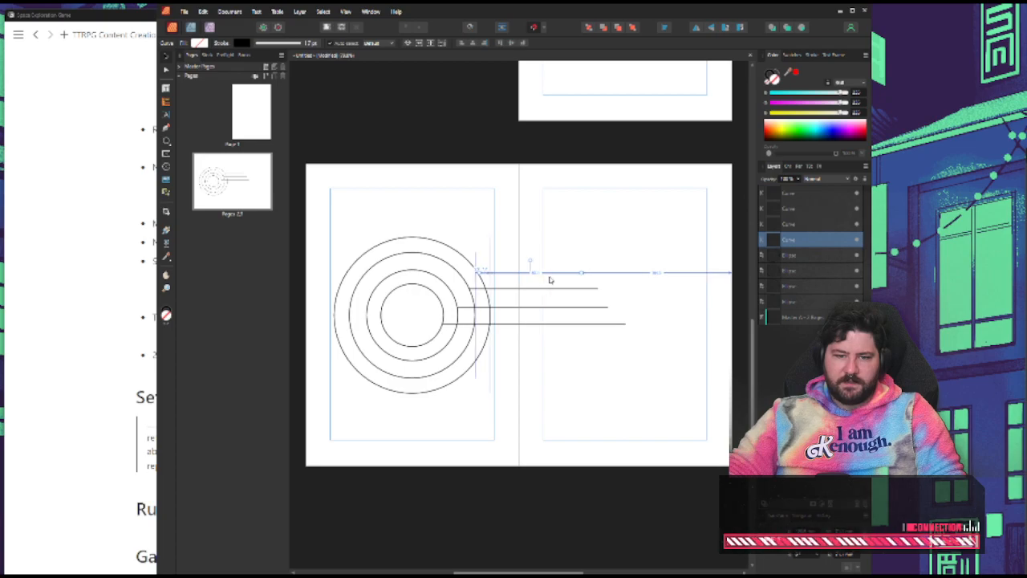
left_click(589, 249)
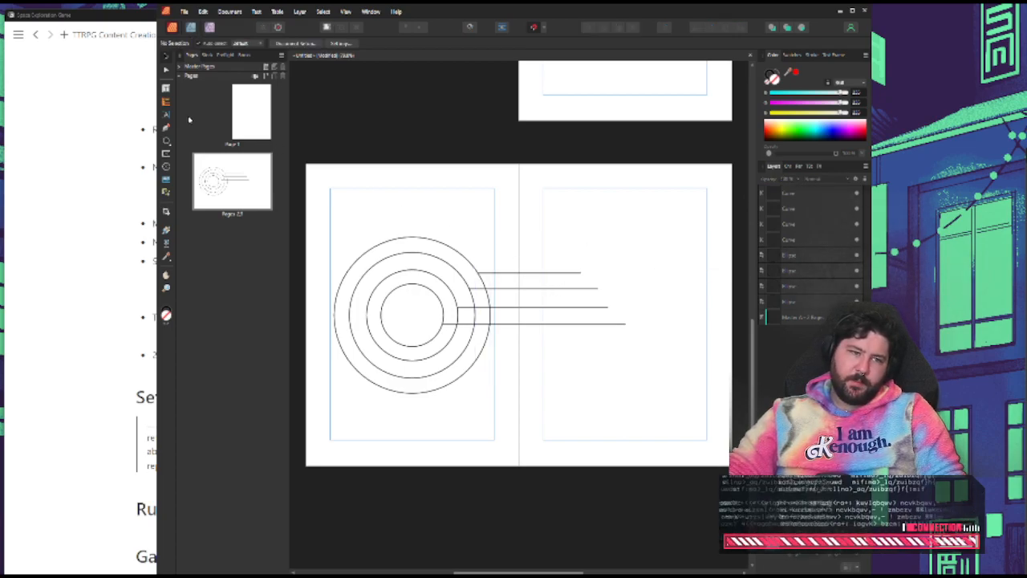
Add the artistic text label "Outer Limits" at the end of the outer ring's leader line
left_click(166, 115)
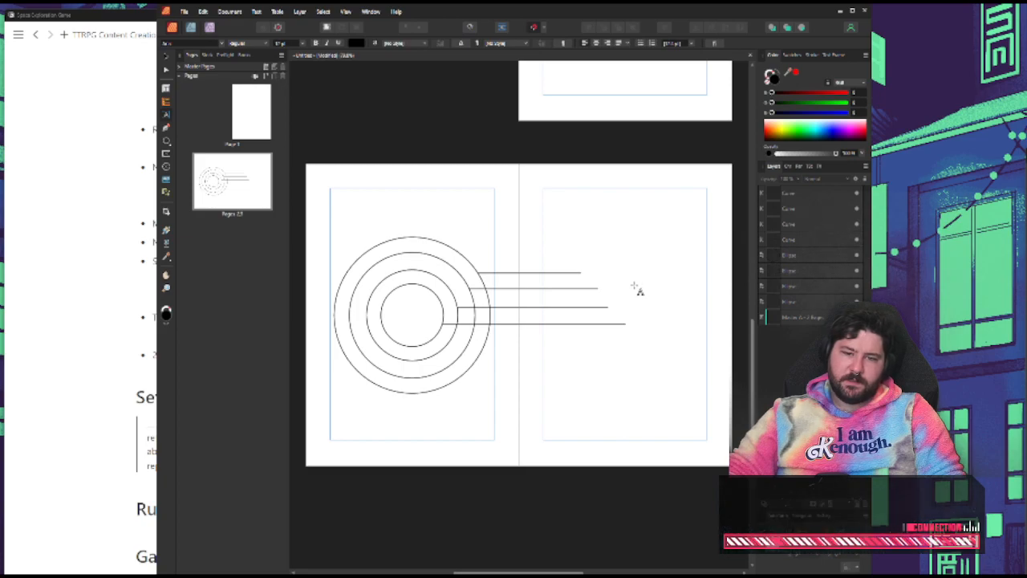
left_click(614, 279)
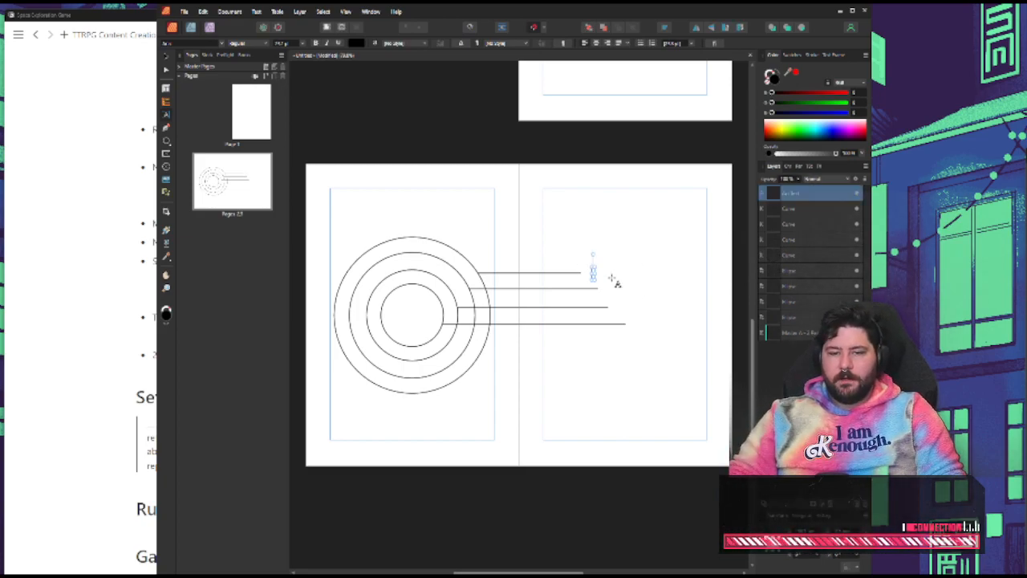
type("Outer")
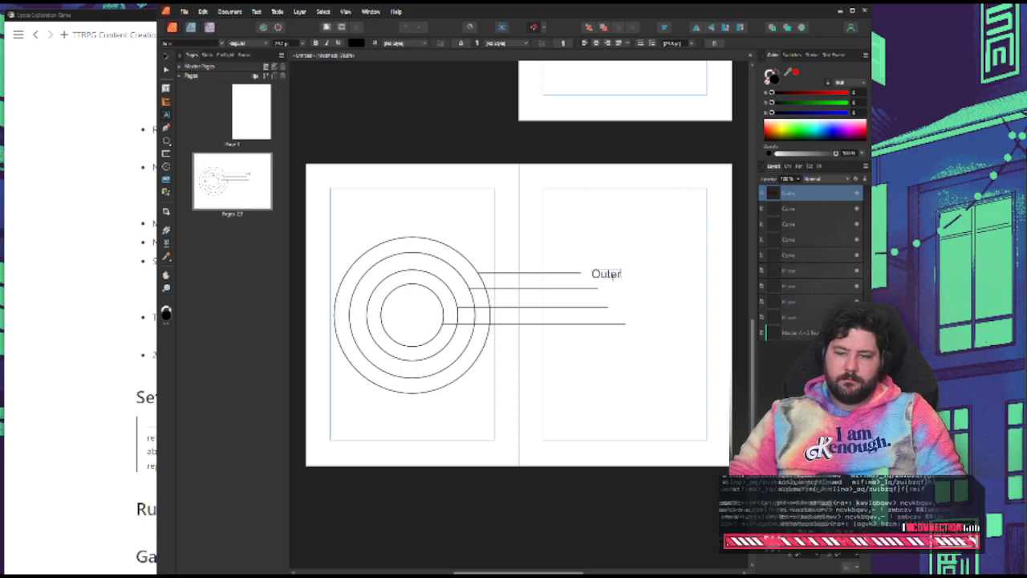
type(" Limits")
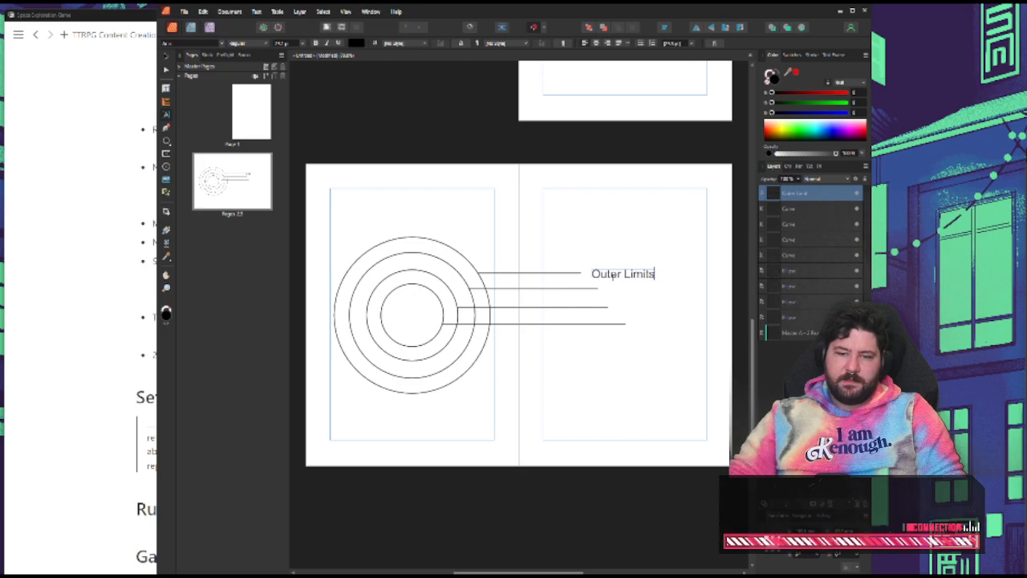
key("Escape")
Move the "Outer Limits" label close to its line and place a copy at the end of each of the other three leader lines
left_click(165, 58)
left_click(607, 290)
left_click_drag(618, 275, 640, 326)
left_click(621, 287)
left_click(610, 276)
left_click(647, 346)
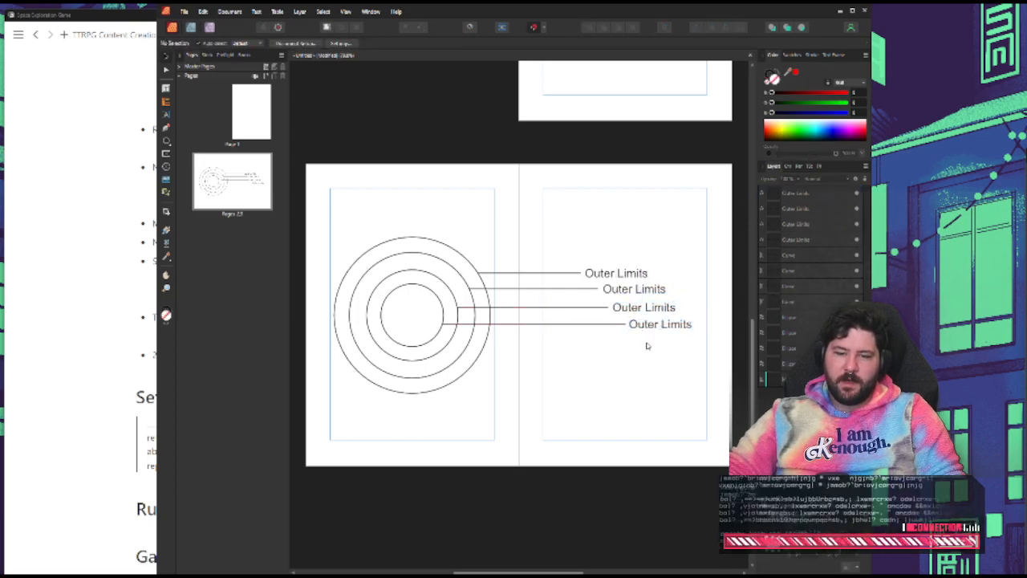
Change the innermost ring's label text to "Galactic Core"
triple_click(642, 325)
type("Galac")
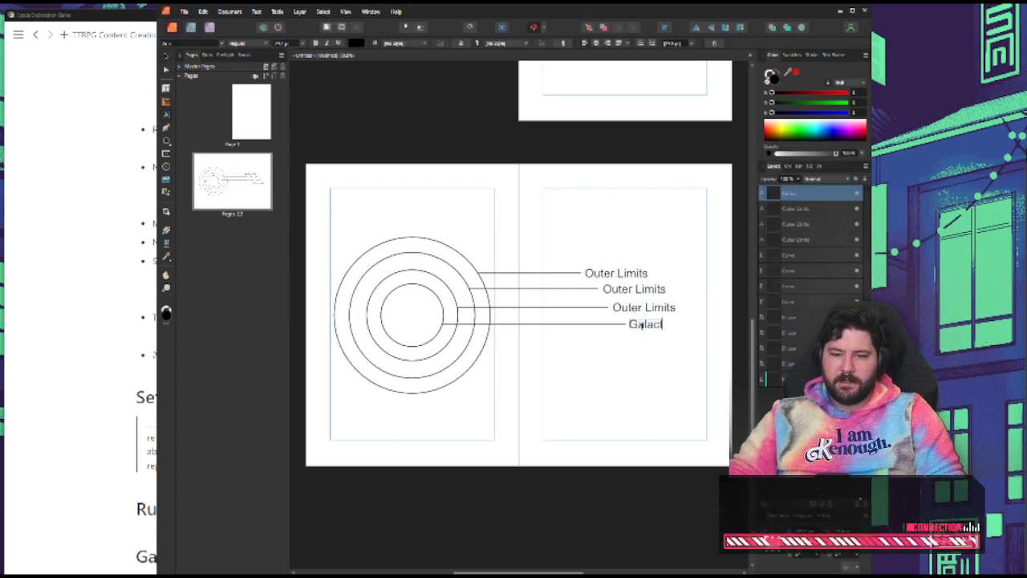
type("tic Core")
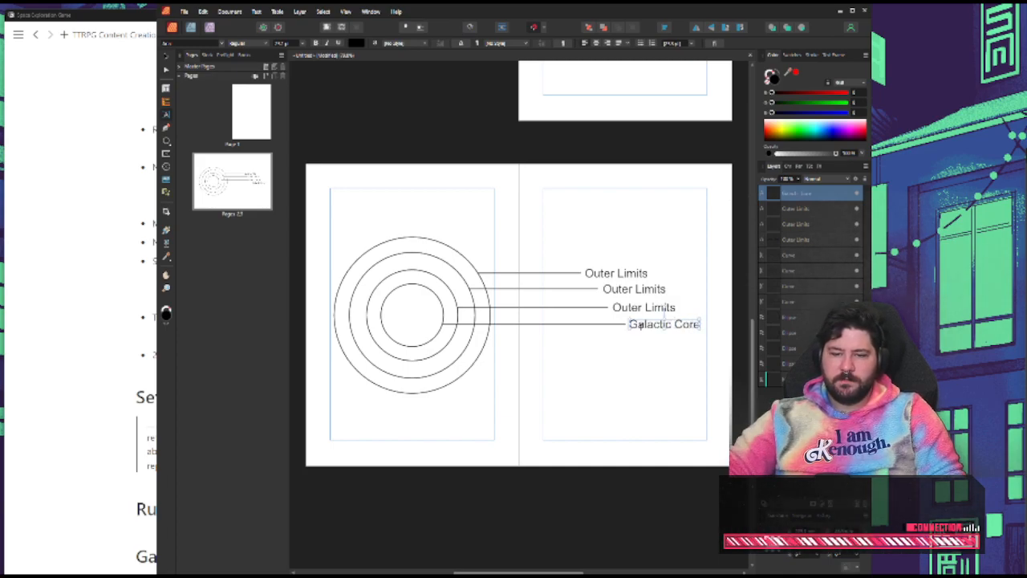
left_click(636, 310)
triple_click(636, 309)
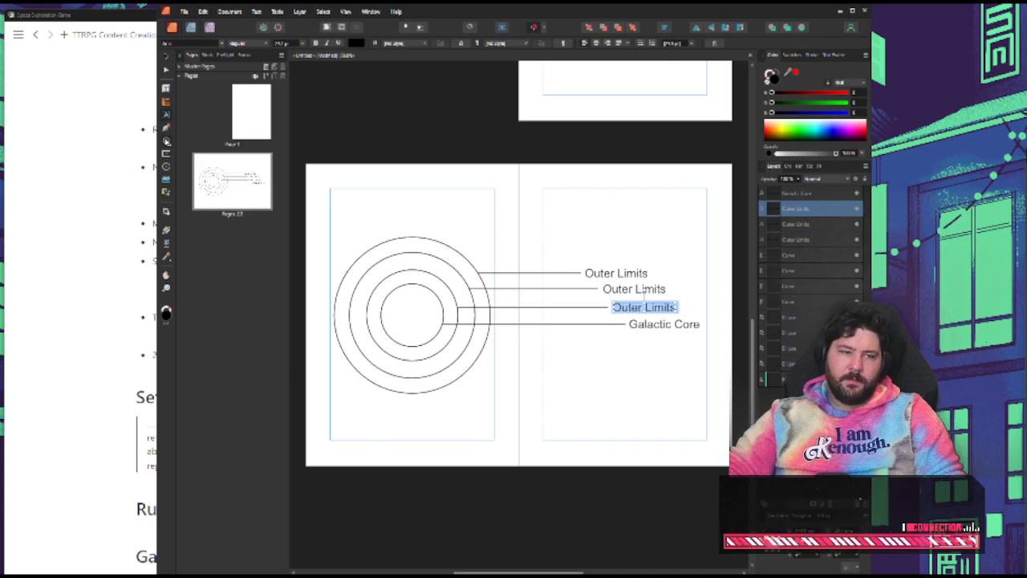
key("Escape")
Draw a small five-pointed star inside the innermost ring with the Star tool
left_click(166, 142)
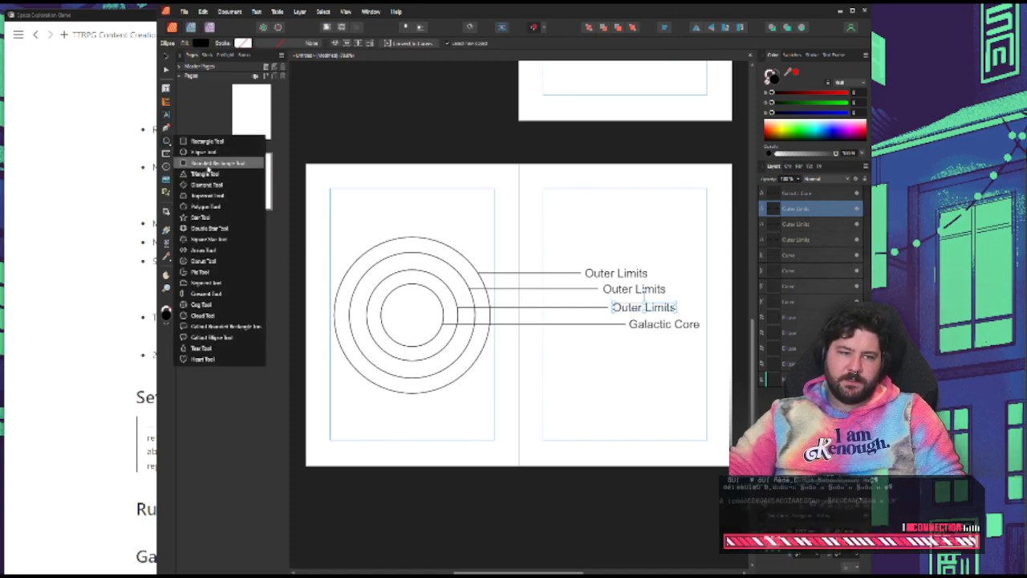
left_click(204, 217)
left_click_drag(403, 322, 425, 301)
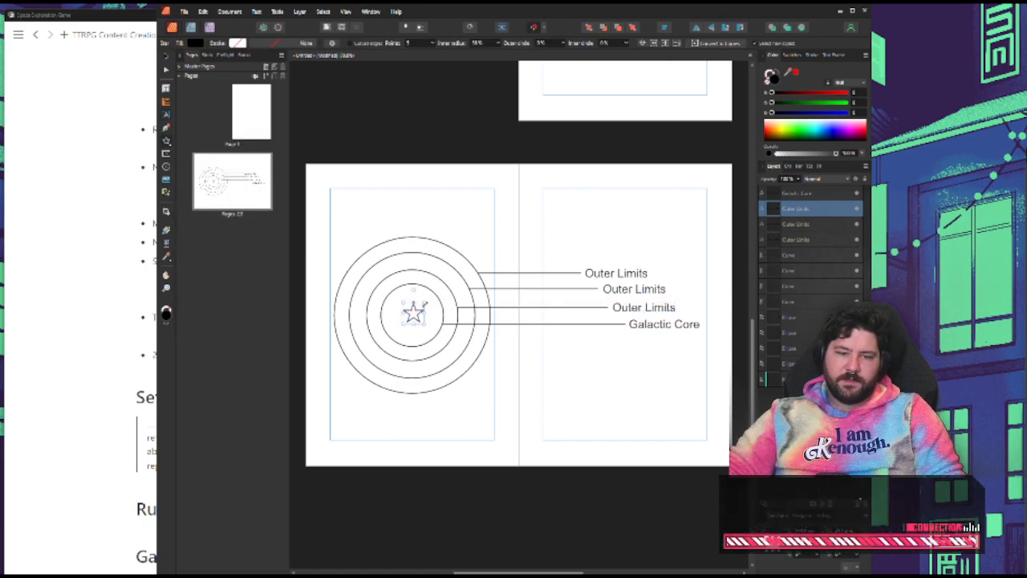
left_click(166, 59)
left_click(530, 275)
left_click(417, 316)
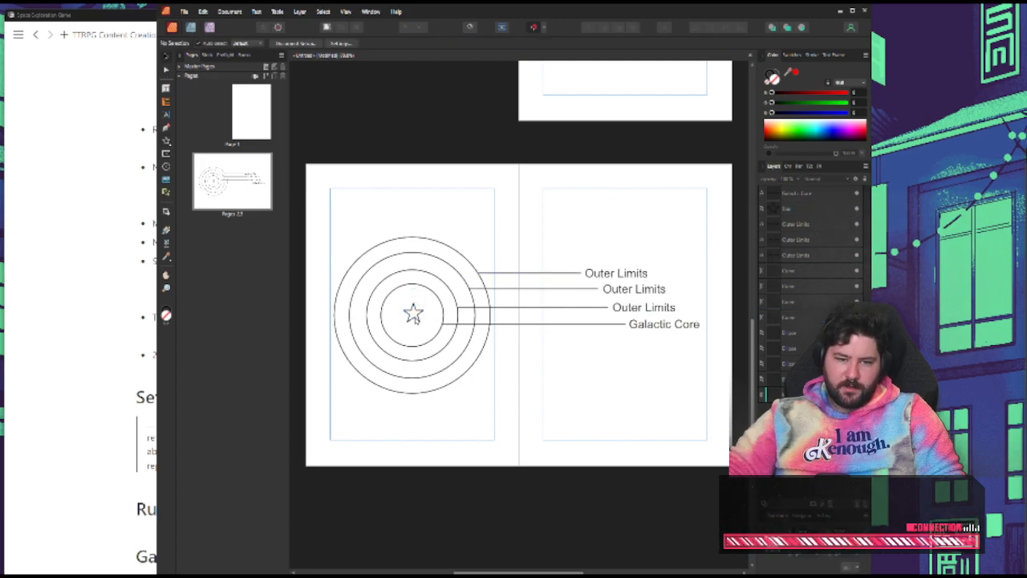
Move the star slightly so it sits at the centre of the concentric rings
left_click(411, 311)
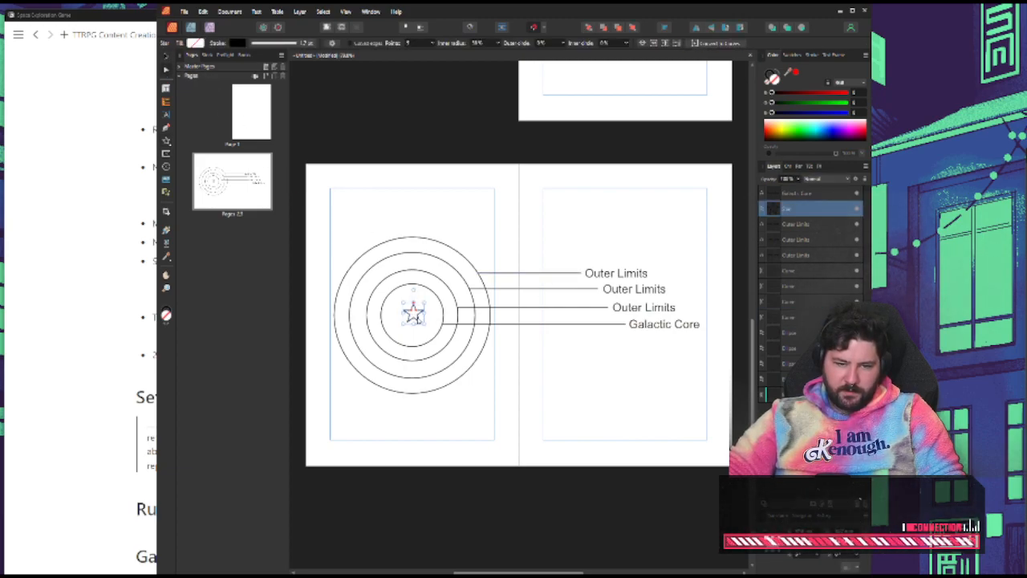
left_click(454, 141)
left_click(414, 315)
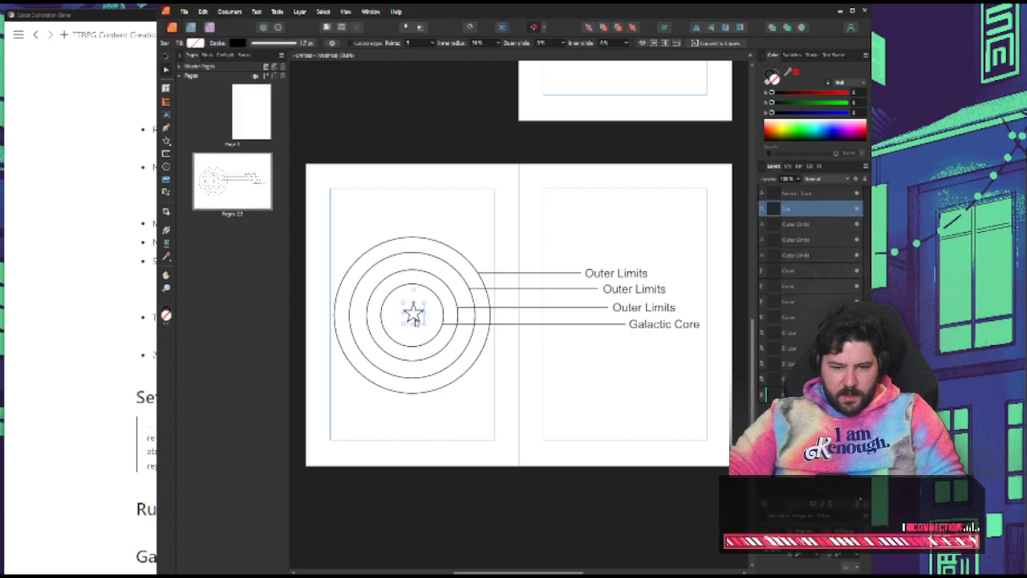
left_click(166, 58)
left_click_drag(417, 320, 415, 323)
left_click(522, 197)
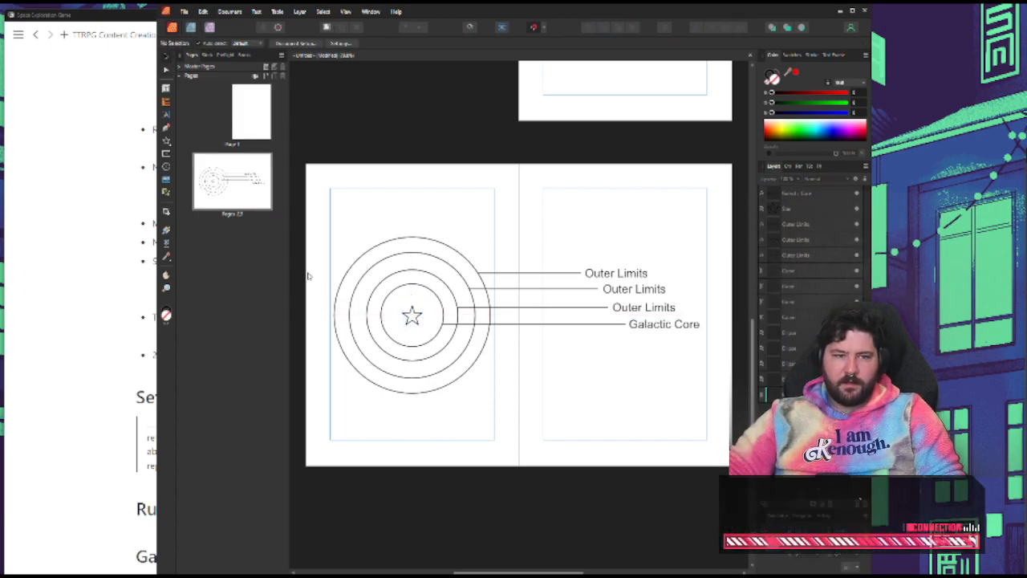
Draw a diagonal leader line with the Pen tool from the star down to the lower part of page 3
left_click(166, 127)
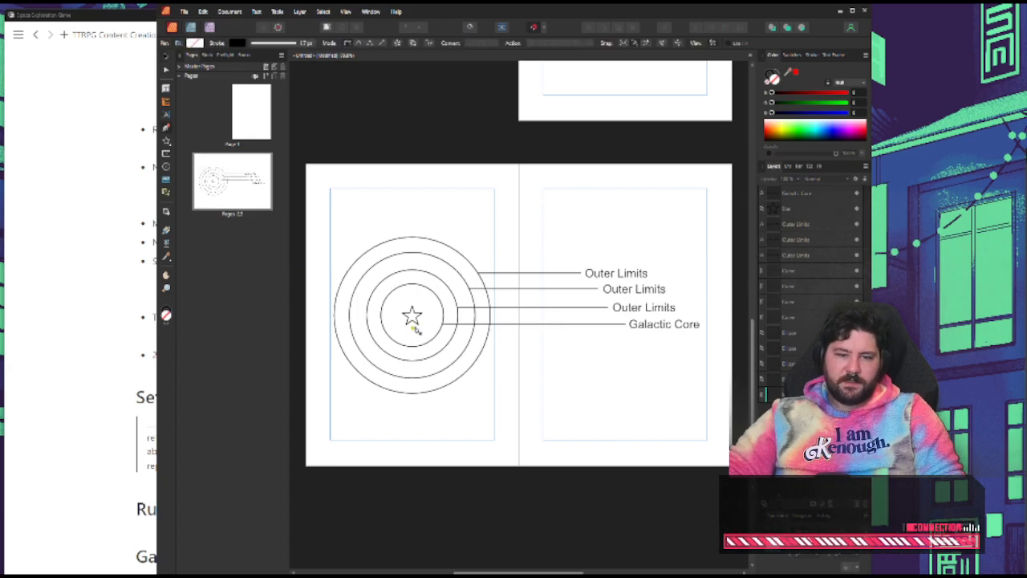
mouse_move(416, 322)
left_mouse_down()
mouse_move(552, 405)
mouse_move(502, 385)
mouse_move(415, 321)
left_mouse_up()
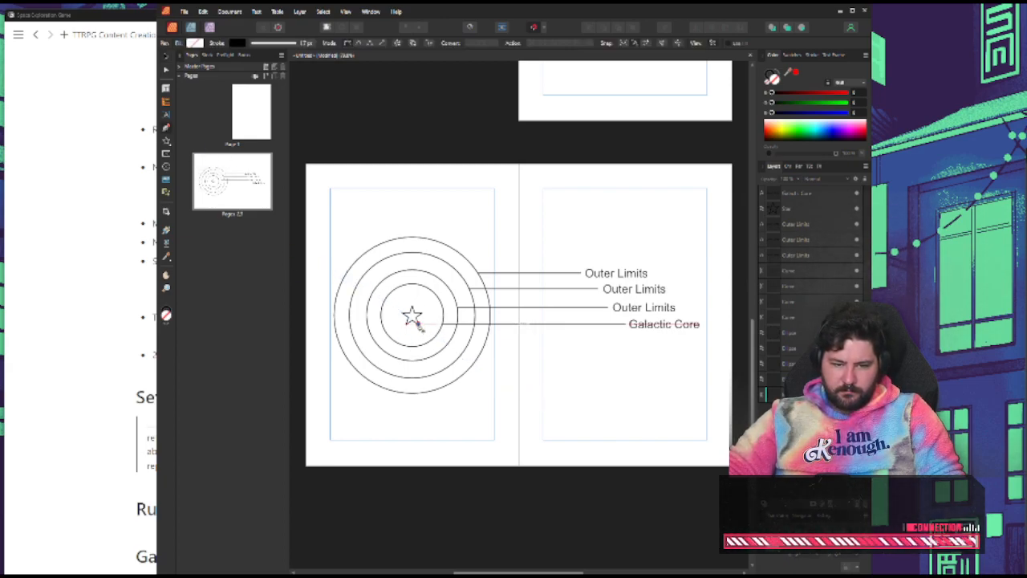
left_click(591, 391)
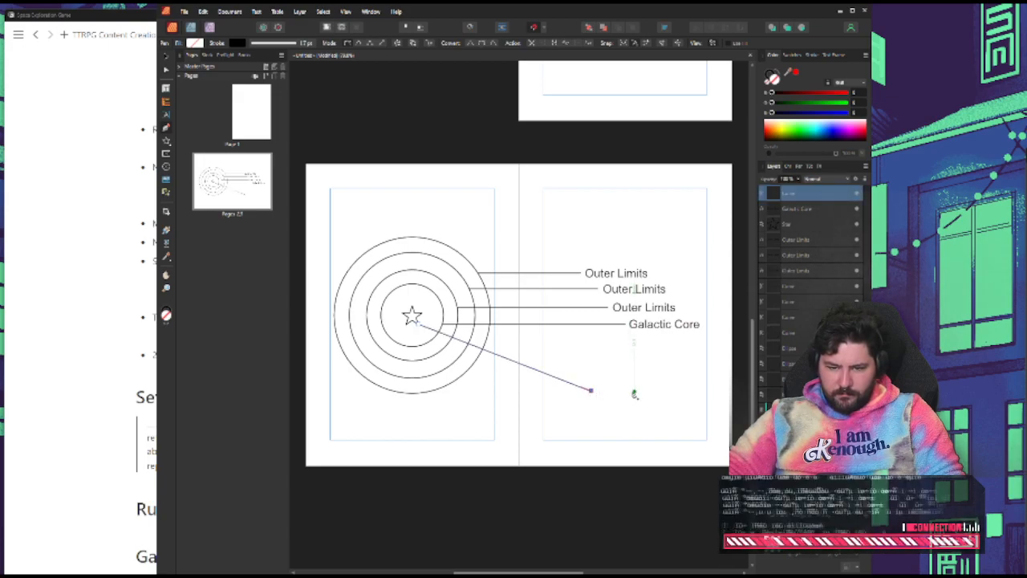
Copy the "Galactic Core" label to the end of the diagonal line, change its text to "Oasis", and nudge it closer to the line
left_click(166, 115)
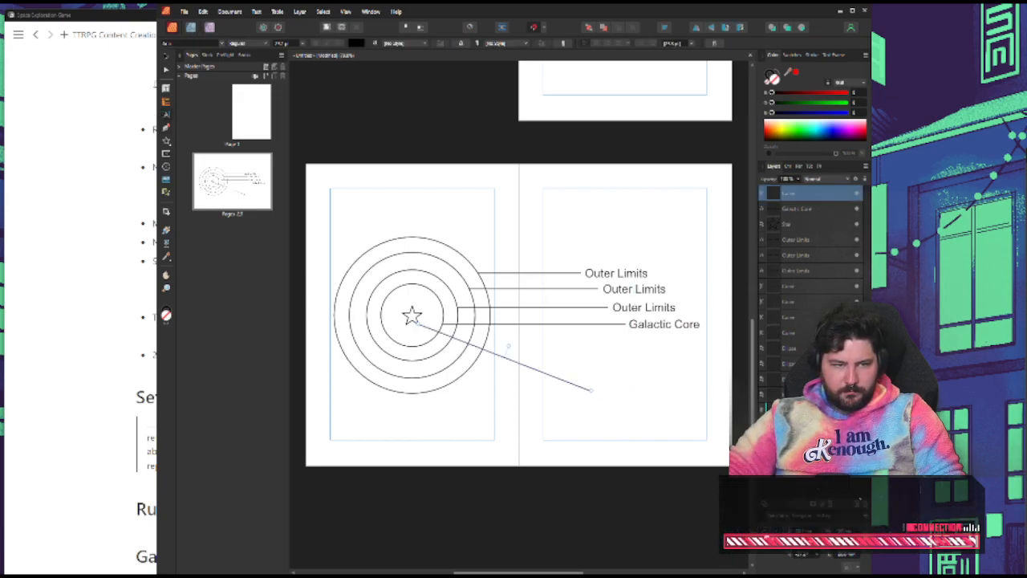
left_click(654, 325)
left_click_drag(654, 326, 624, 392)
double_click(625, 392)
key("ctrl+a")
type("Dast")
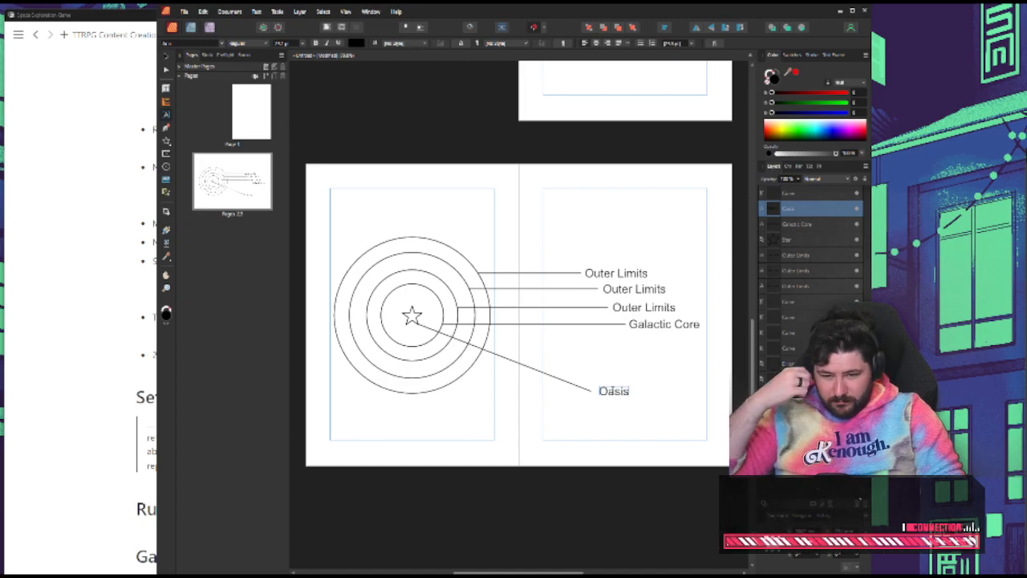
left_click(166, 57)
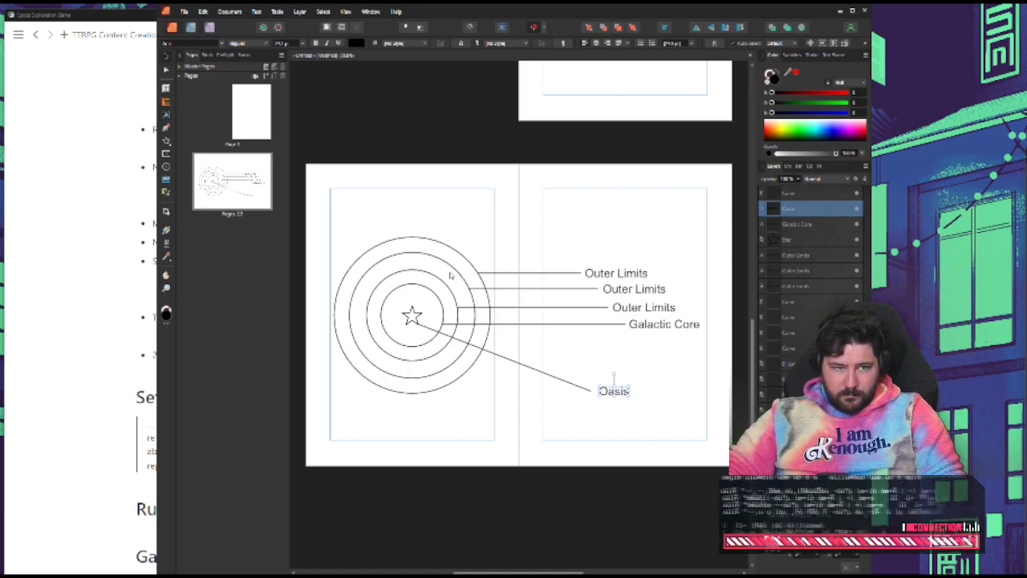
left_click(665, 450)
left_click_drag(616, 393, 613, 392)
left_click(651, 388)
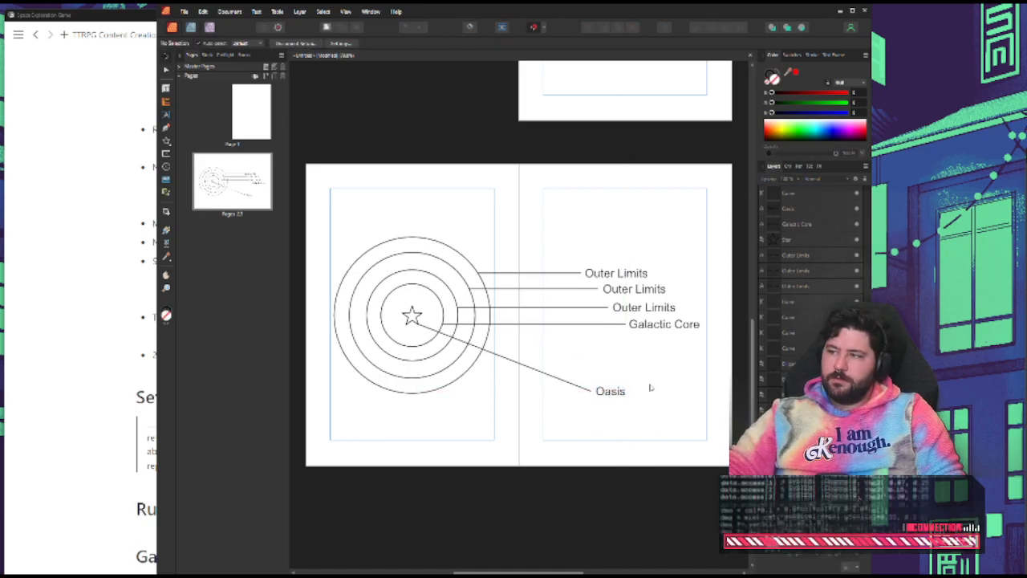
Change the text of the outermost ring's label on page 3 to "Outlands"
left_click(630, 289)
double_click(630, 289)
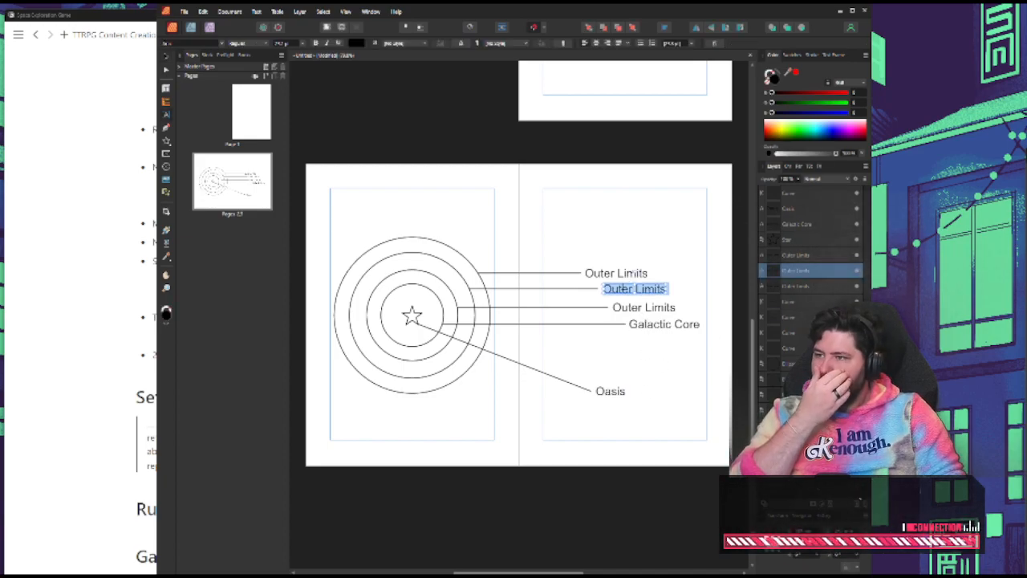
left_click(614, 273)
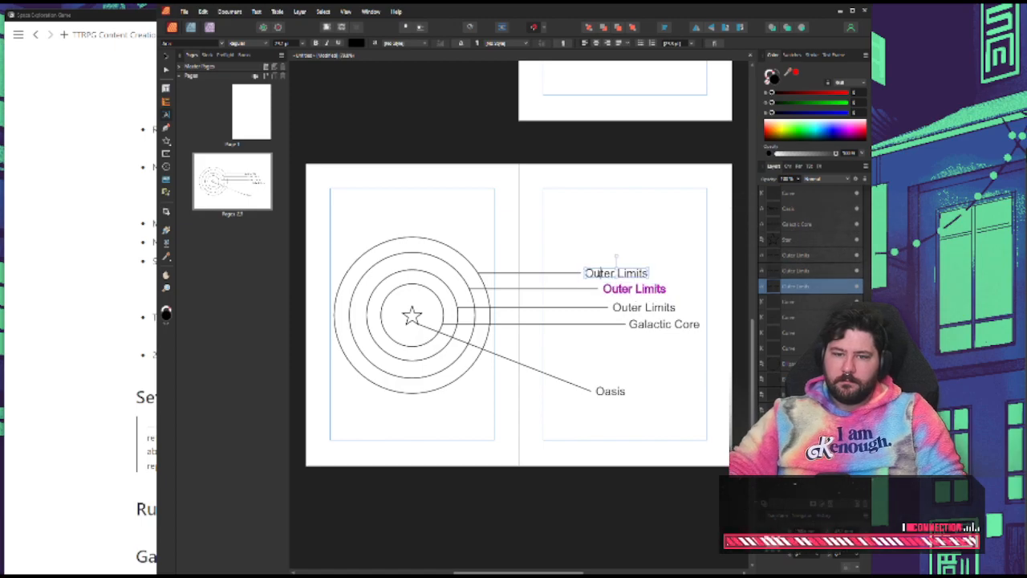
triple_click(614, 273)
type("Out")
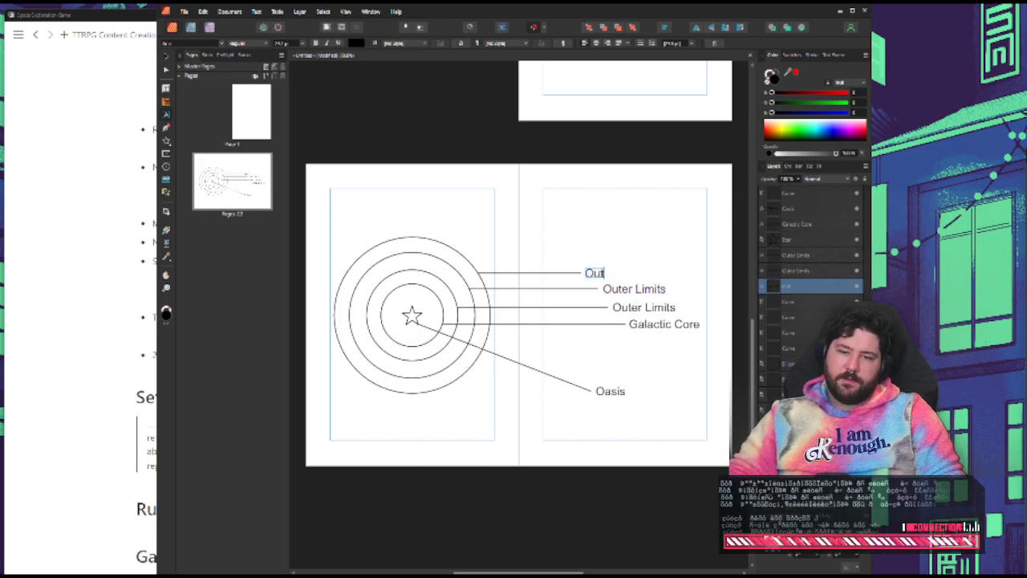
type("lands")
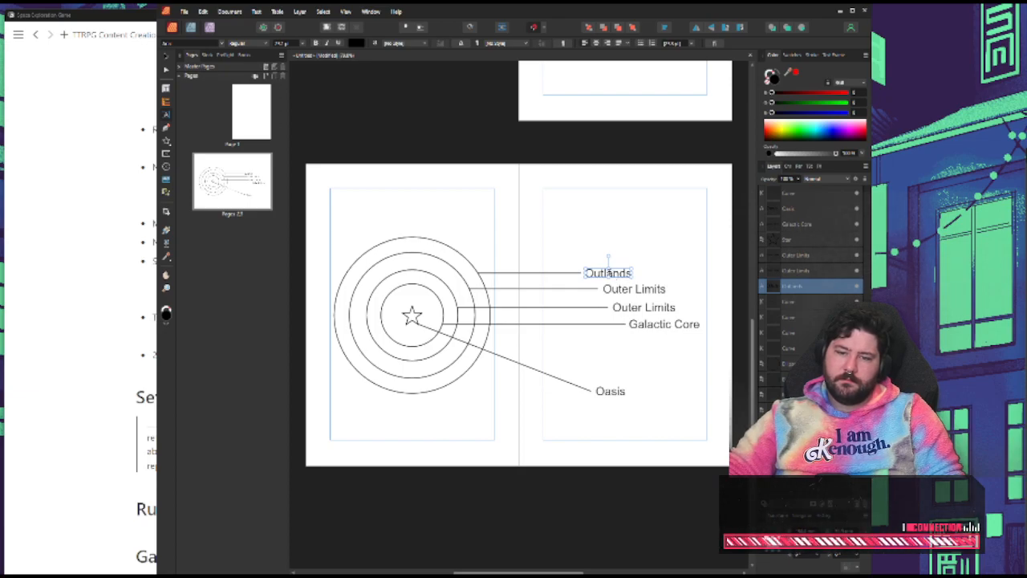
key("ctrl+a")
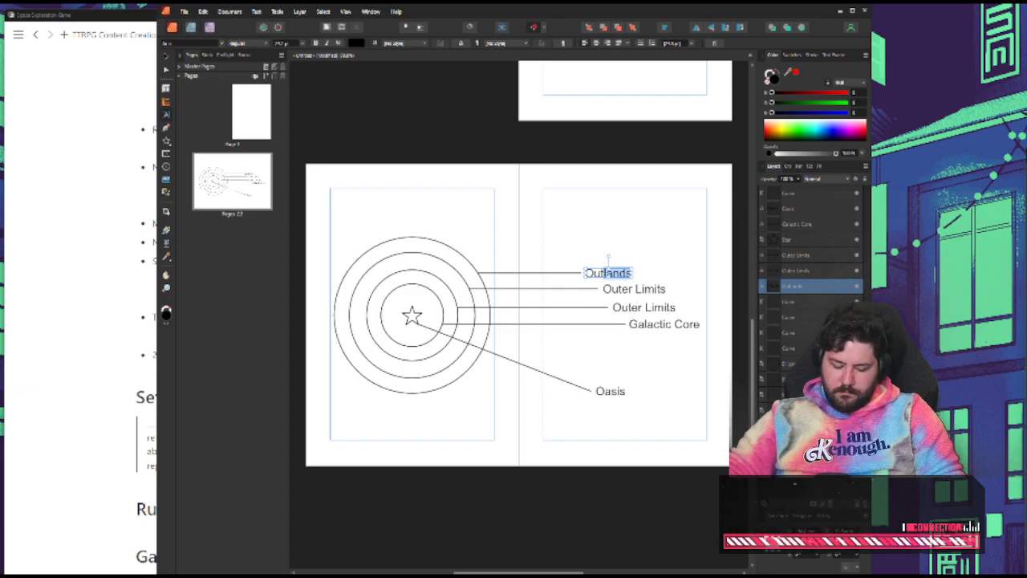
Replace the text of the second ring's "Outer Limits" label with "Middle Area"
left_click(651, 292)
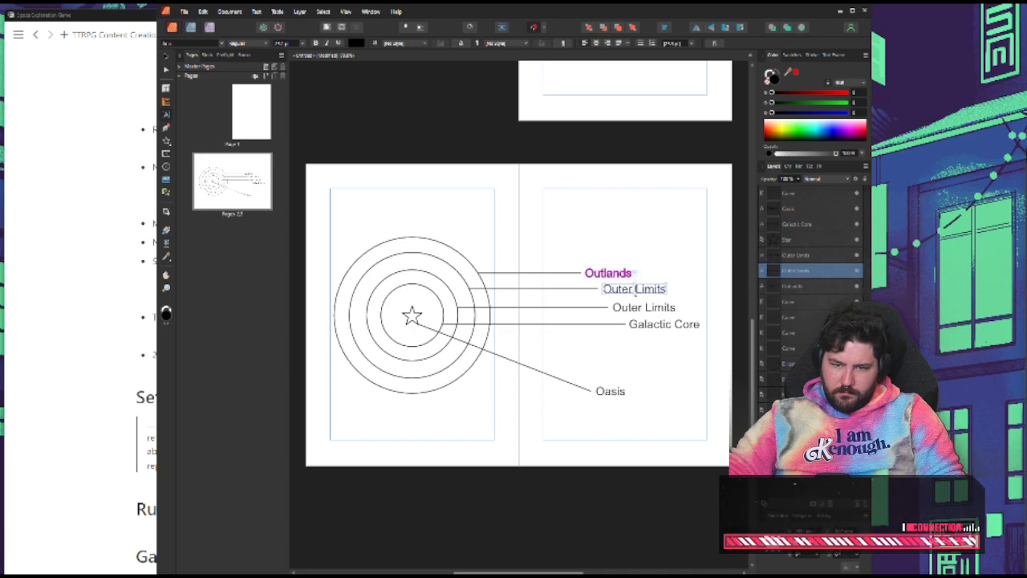
key("ctrl+a")
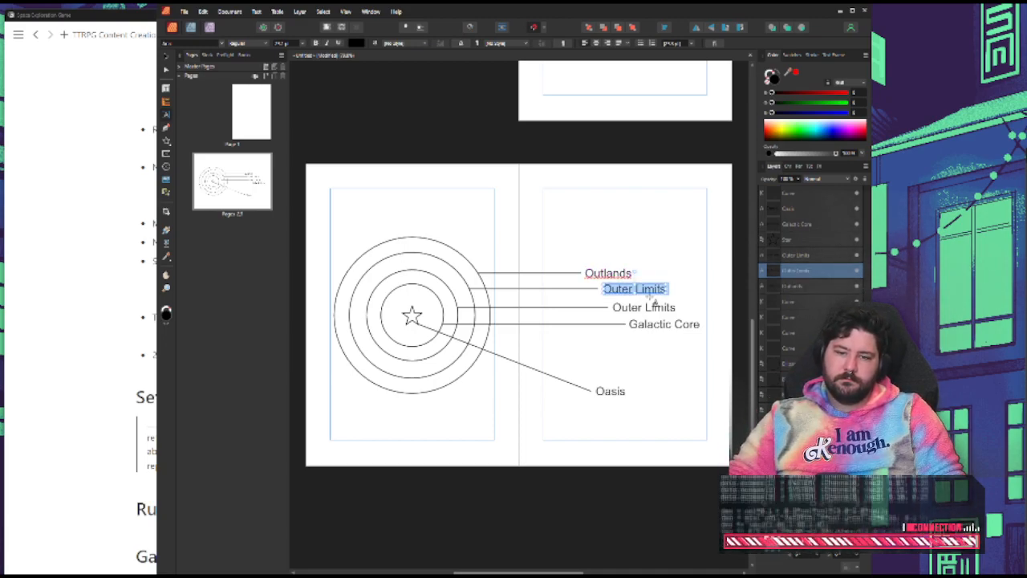
key("BackSpace")
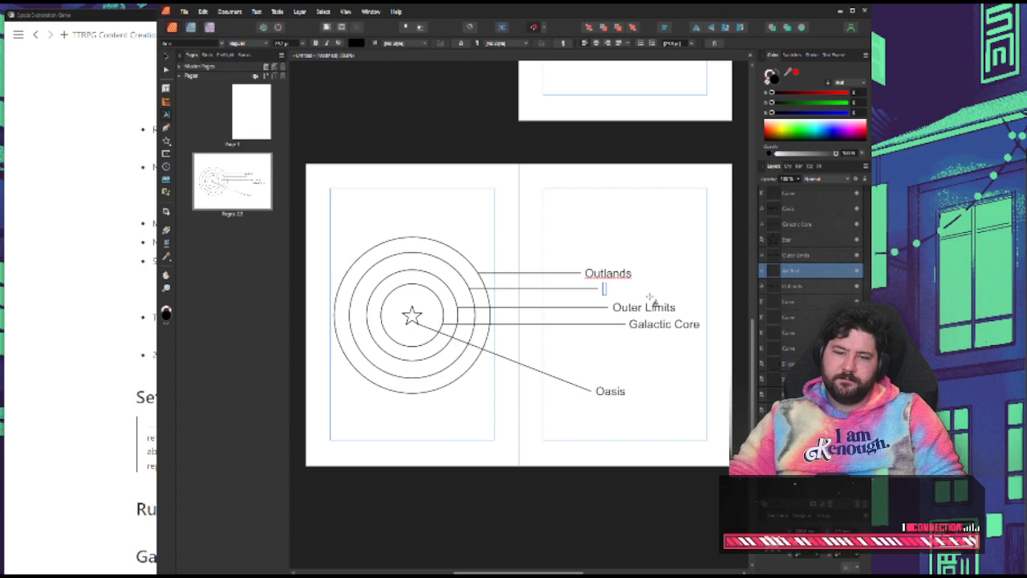
type("Middle")
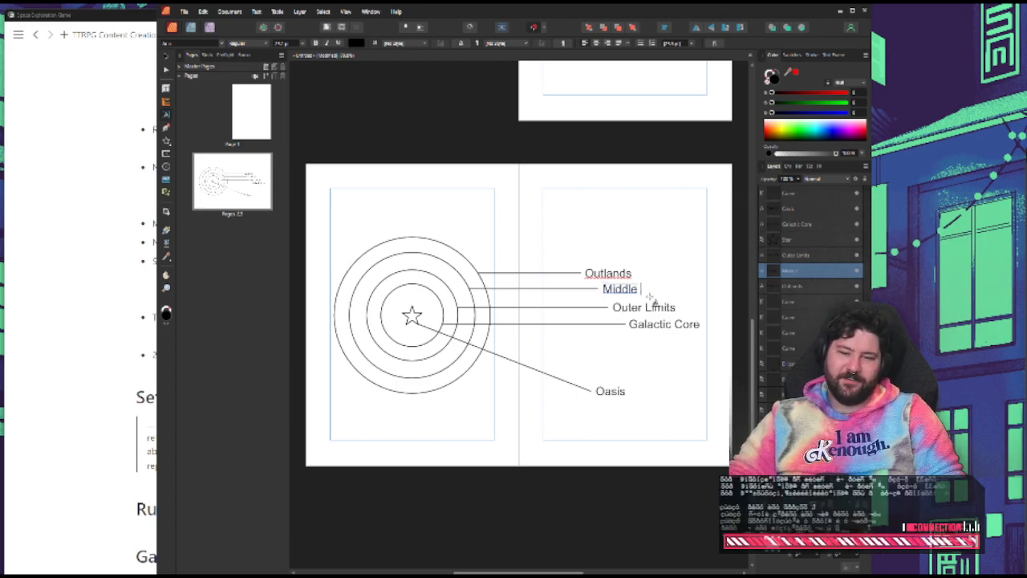
type(" Area")
Replace the remaining "Outer Limits" label, above "Galactic Core", with "Inner Area" and finish text editing
left_click(642, 307)
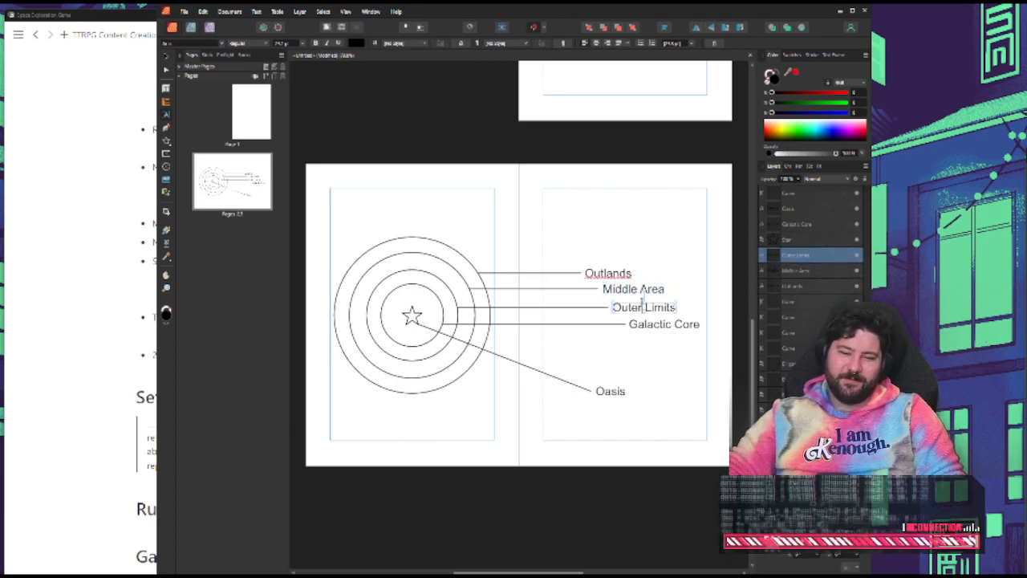
left_click_drag(642, 307, 613, 307)
triple_click(645, 301)
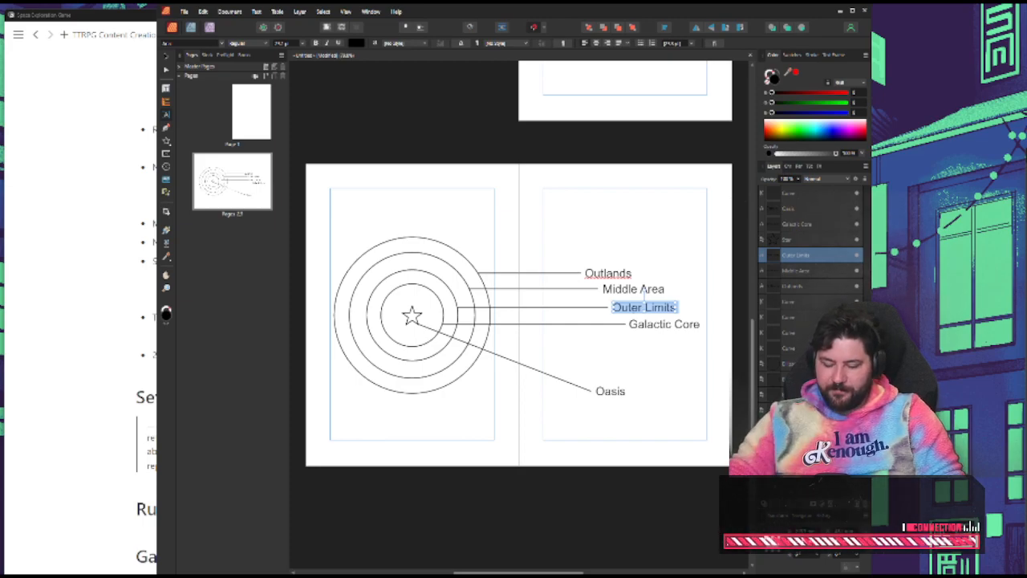
type("Inner")
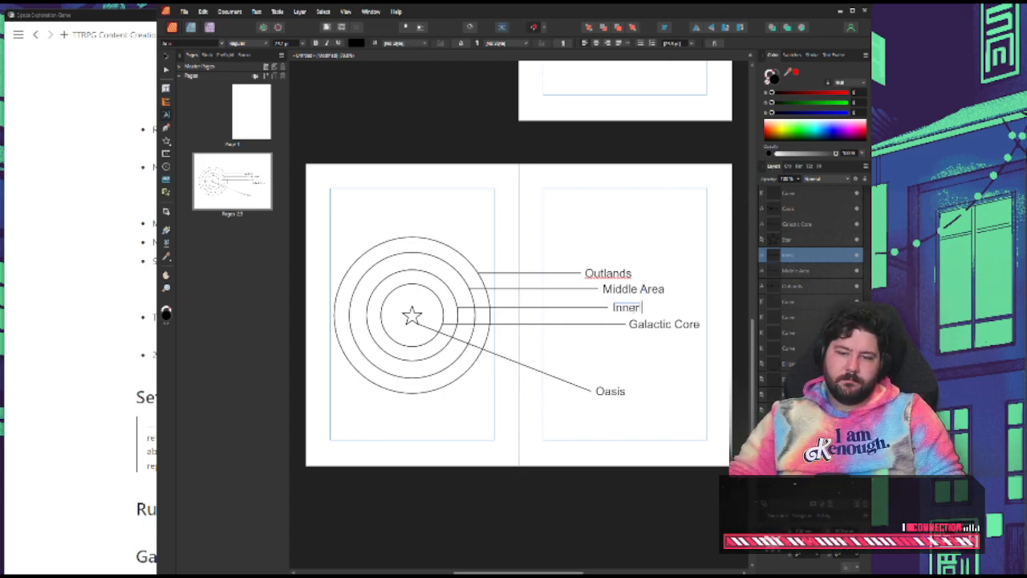
type(" Area")
key("Escape")
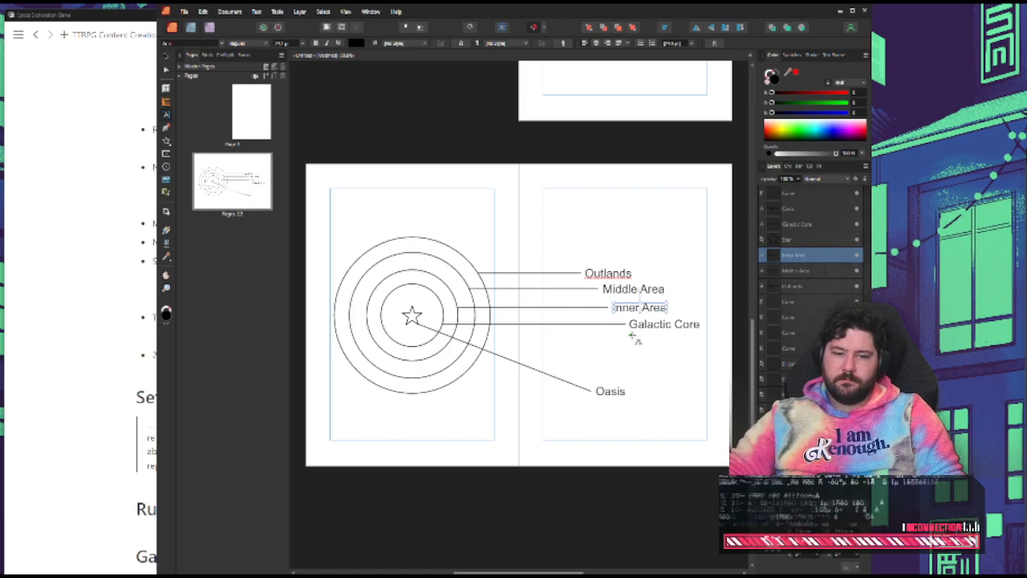
left_click(167, 57)
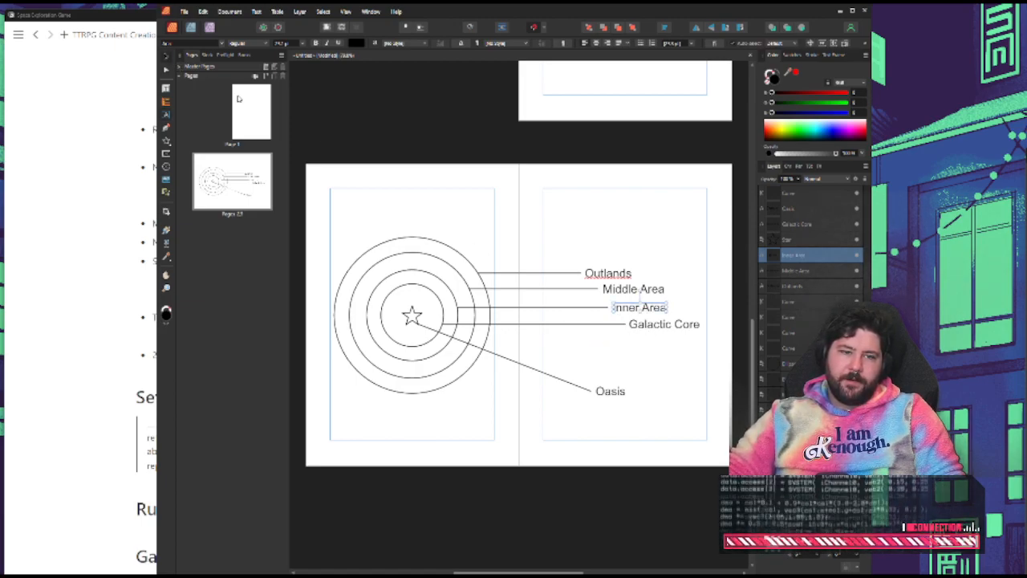
left_click(351, 153)
left_click(401, 240)
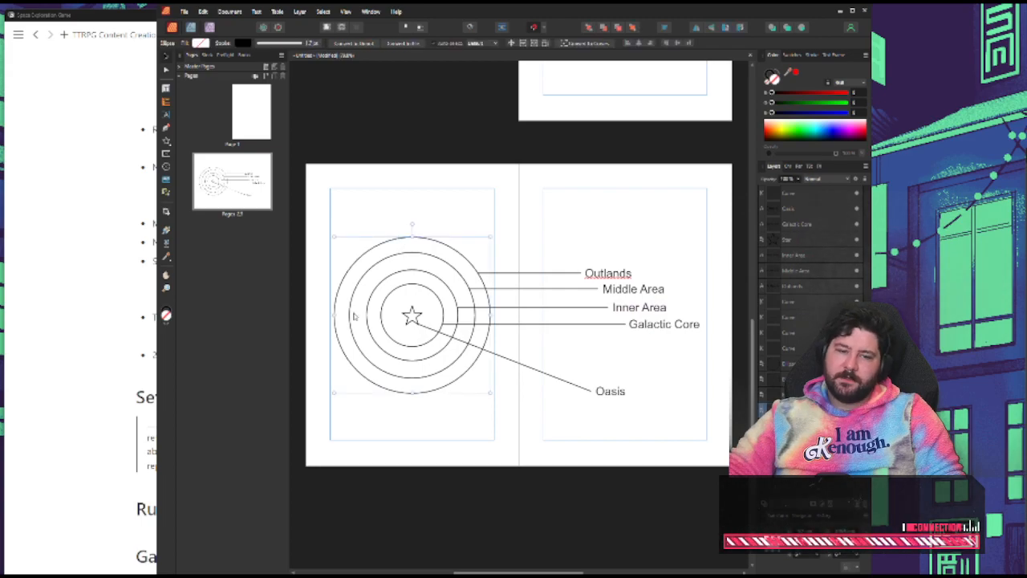
left_click(430, 423)
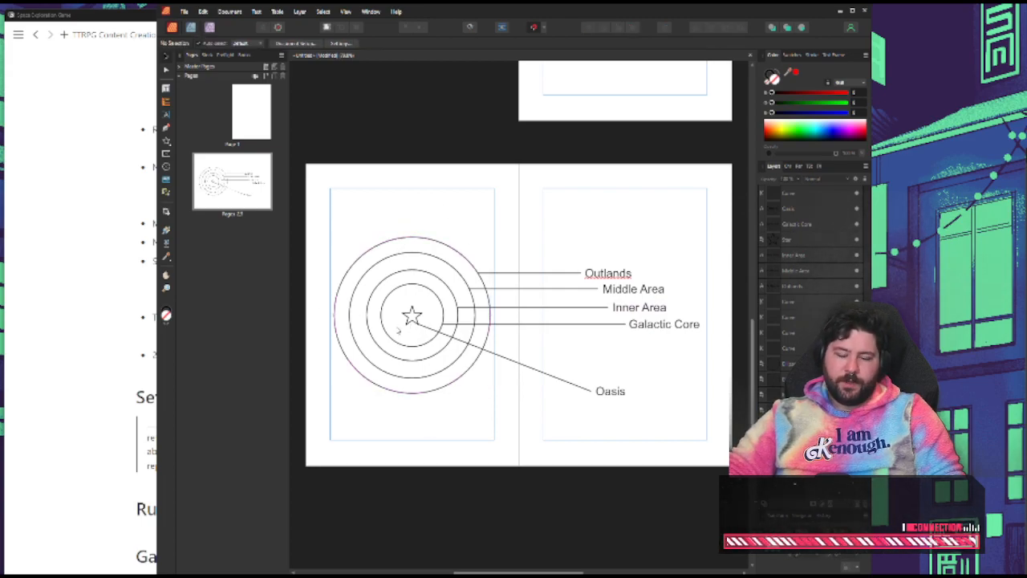
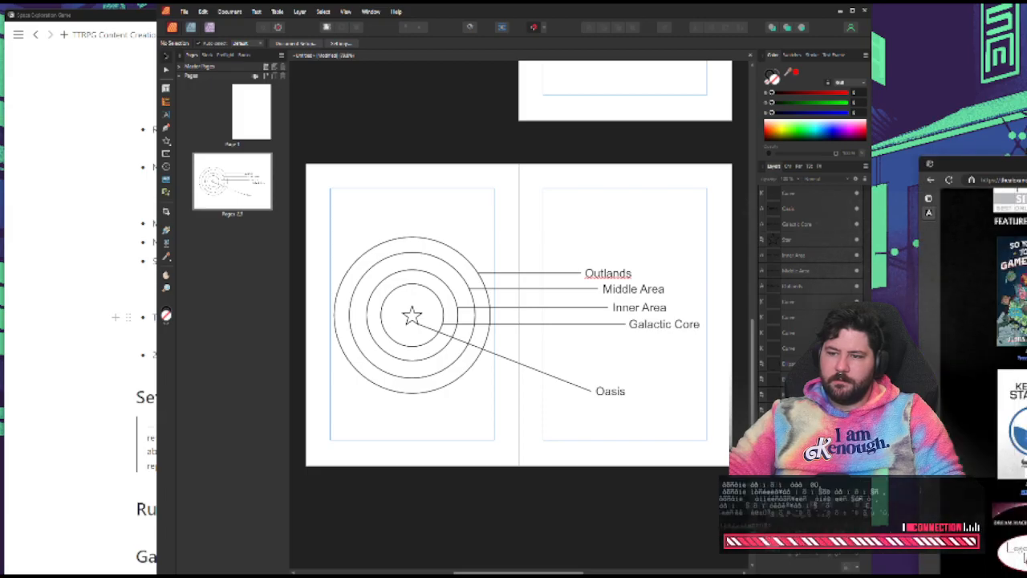
Bring the browser window over the layout and open the pointcrawl article's numbered Elturel city map at full size to examine its connected points
left_click_drag(1024, 164, 112, 114)
scroll(192, 226, "down", 3)
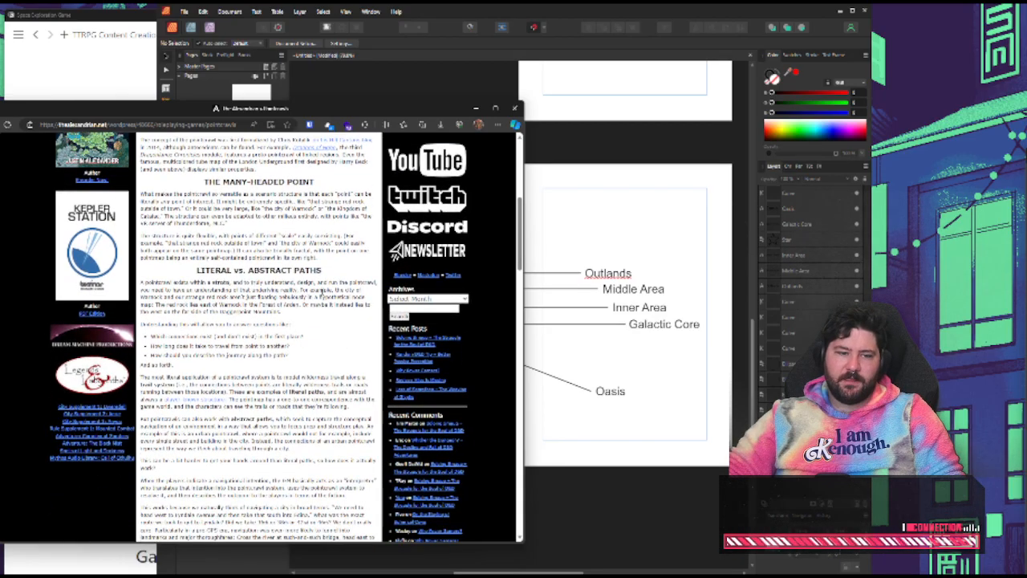
scroll(257, 337, "down", 6)
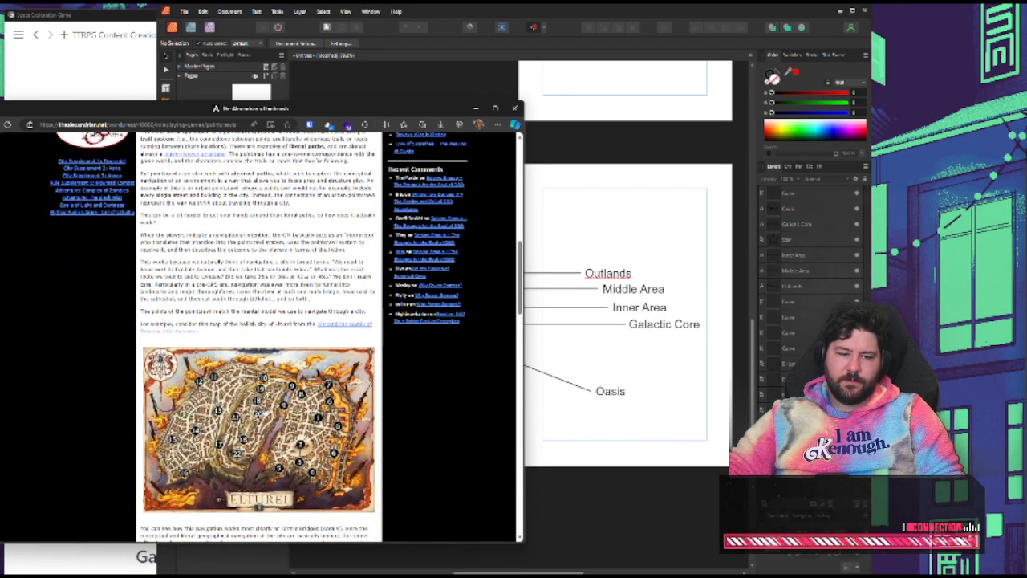
left_click(316, 359)
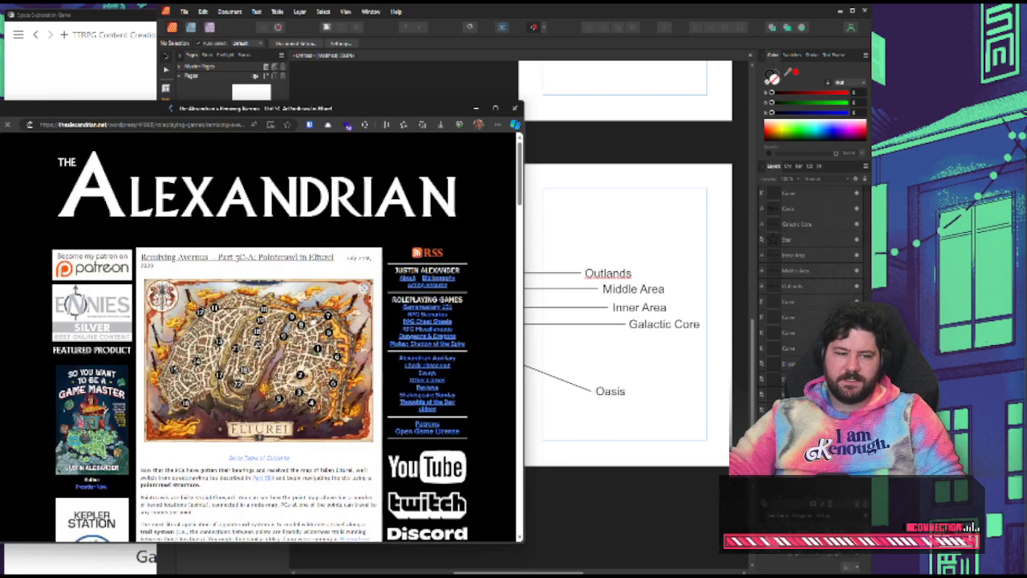
left_click(287, 355)
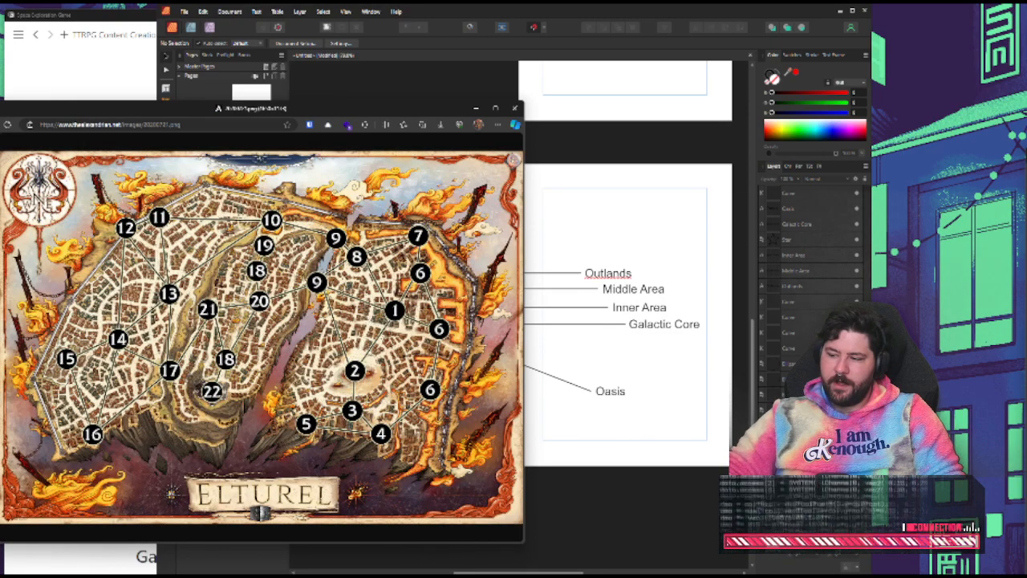
left_click(259, 302)
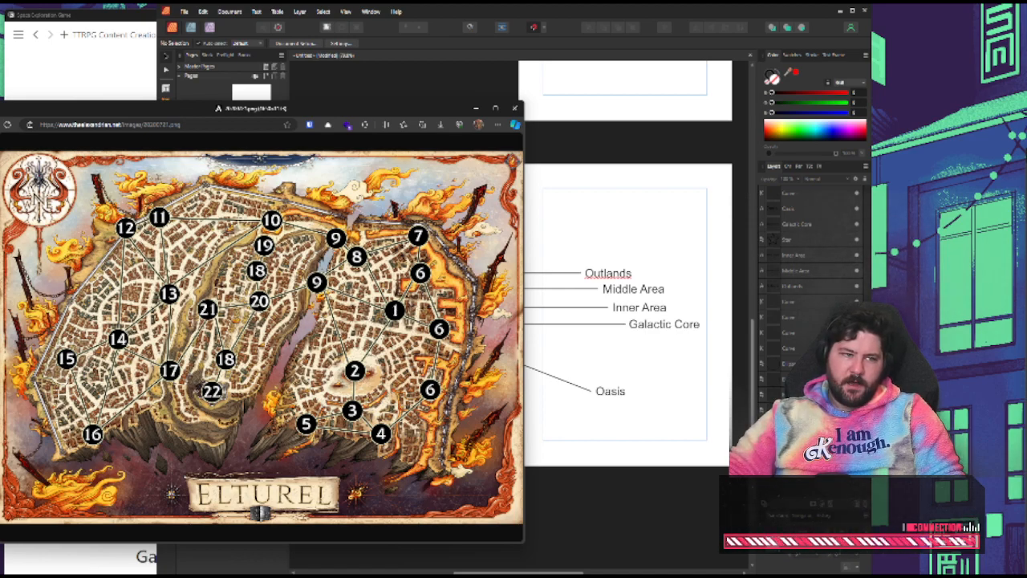
Go back to the pointcrawl article, skim its sections on navigation and route planning, and move the browser window off the layout
key("alt+Left")
scroll(259, 337, "down", 5)
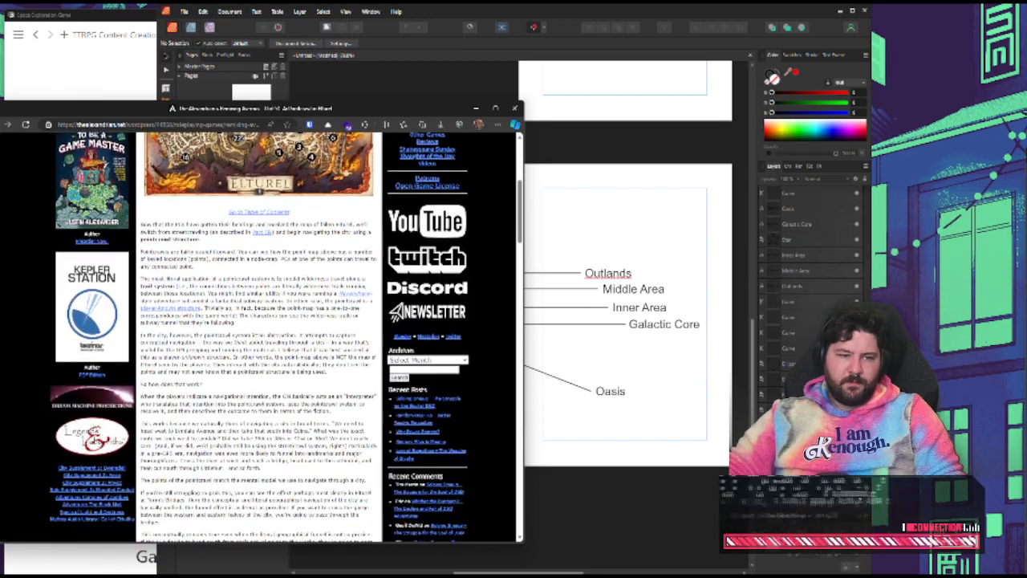
scroll(258, 337, "down", 1)
scroll(347, 358, "down", 12)
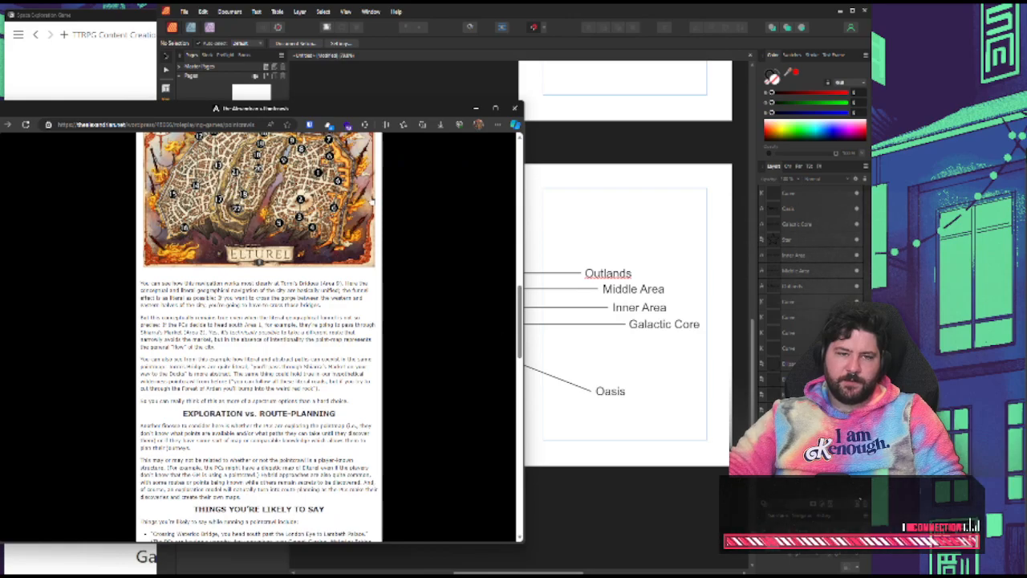
left_click_drag(309, 111, 3, 100)
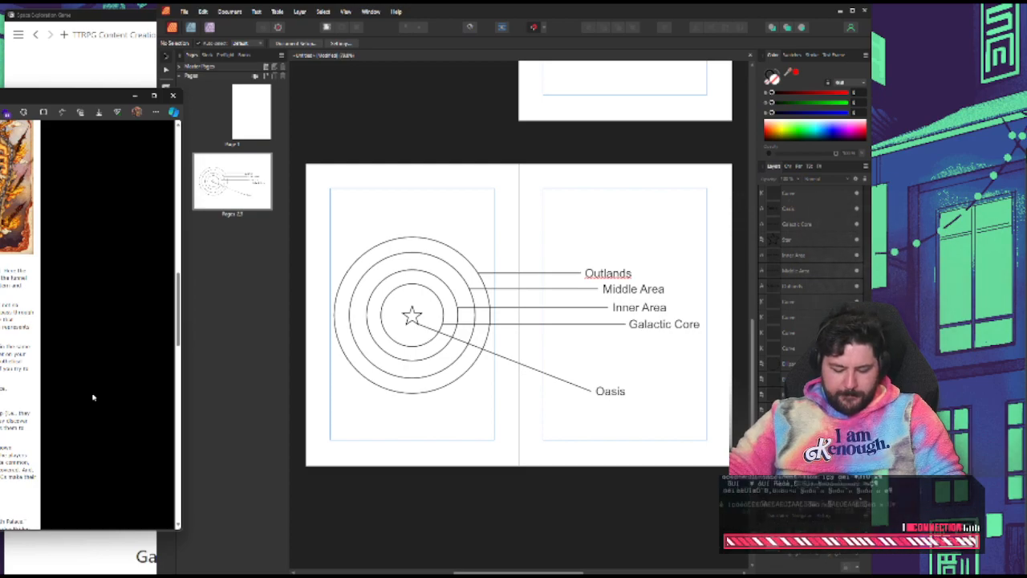
scroll(88, 391, "down", 5)
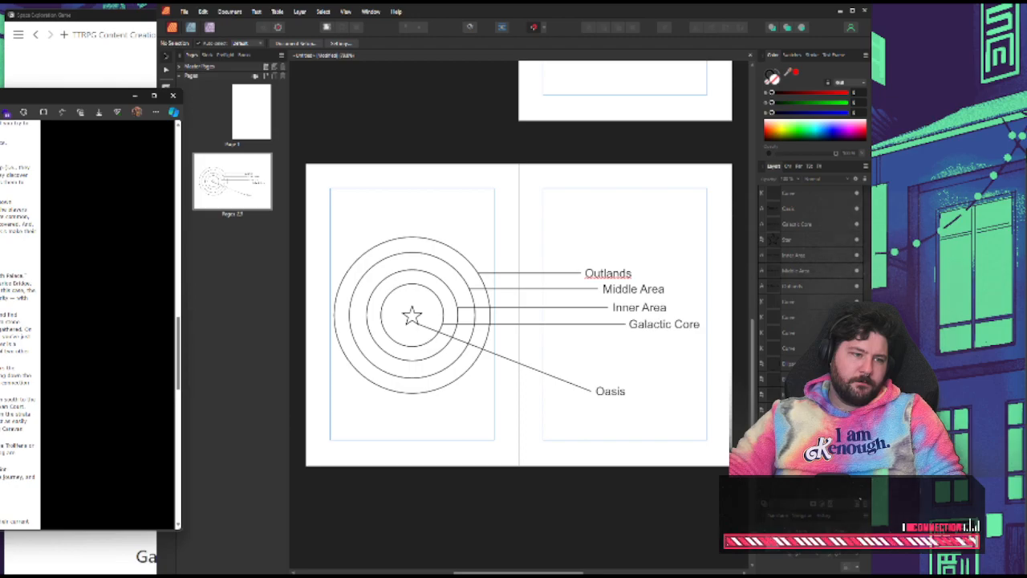
scroll(89, 321, "down", 4)
scroll(88, 321, "down", 4)
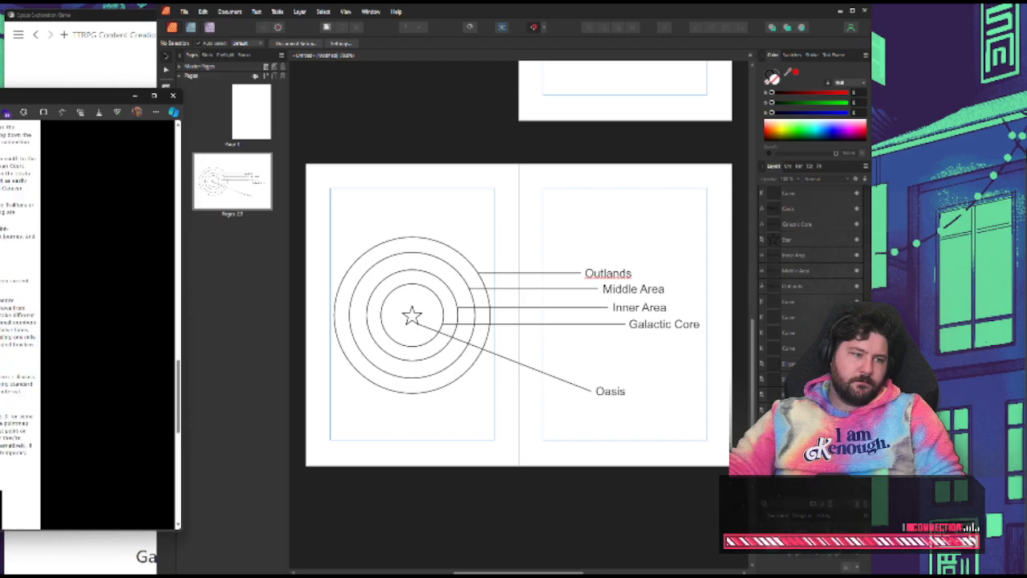
scroll(88, 321, "up", 3)
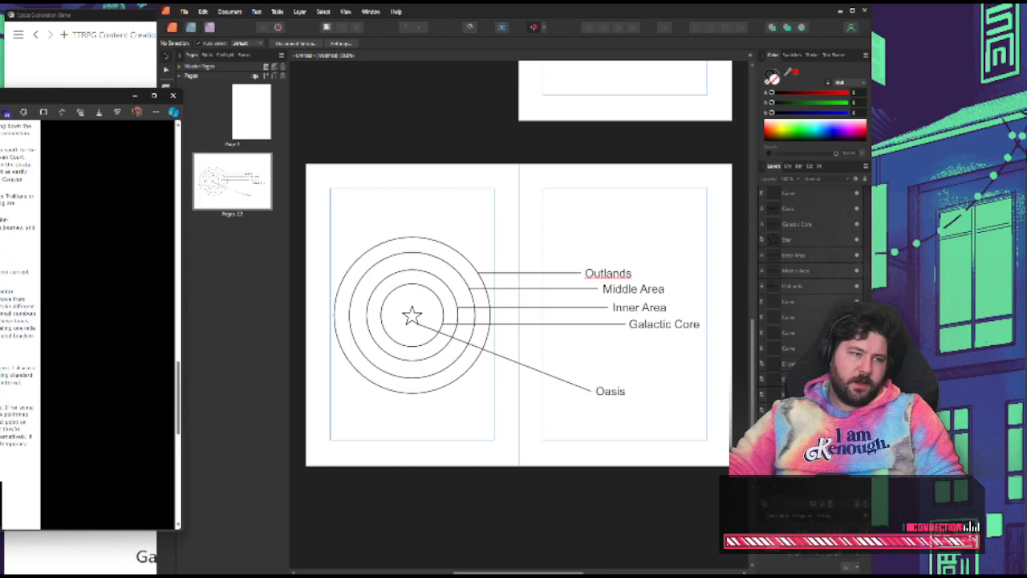
left_click_drag(0, 98, 1026, 97)
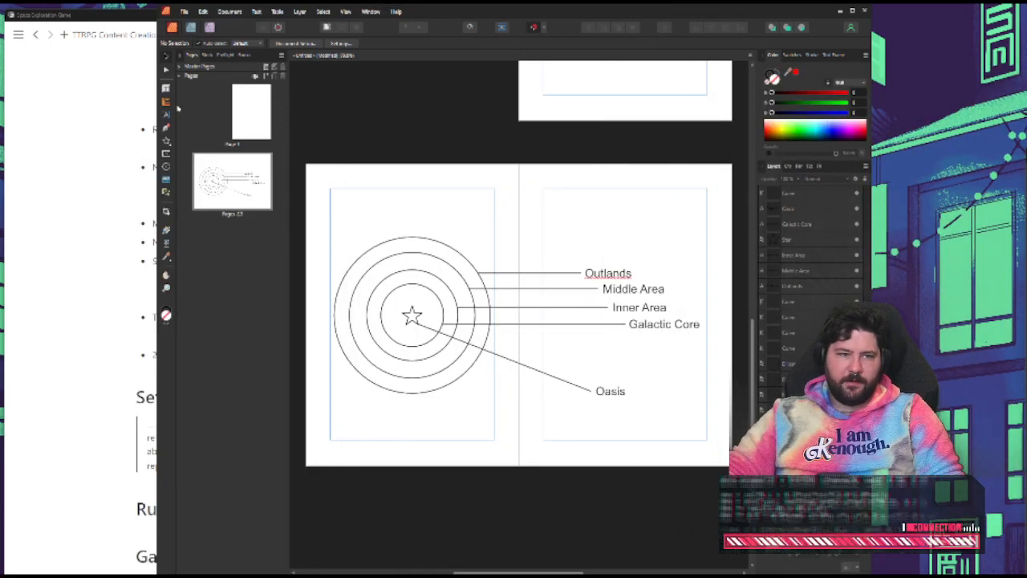
Add a two-page spread after page 3 using Master A and draw a large unfilled square centred within page 4's margins
left_click(271, 76)
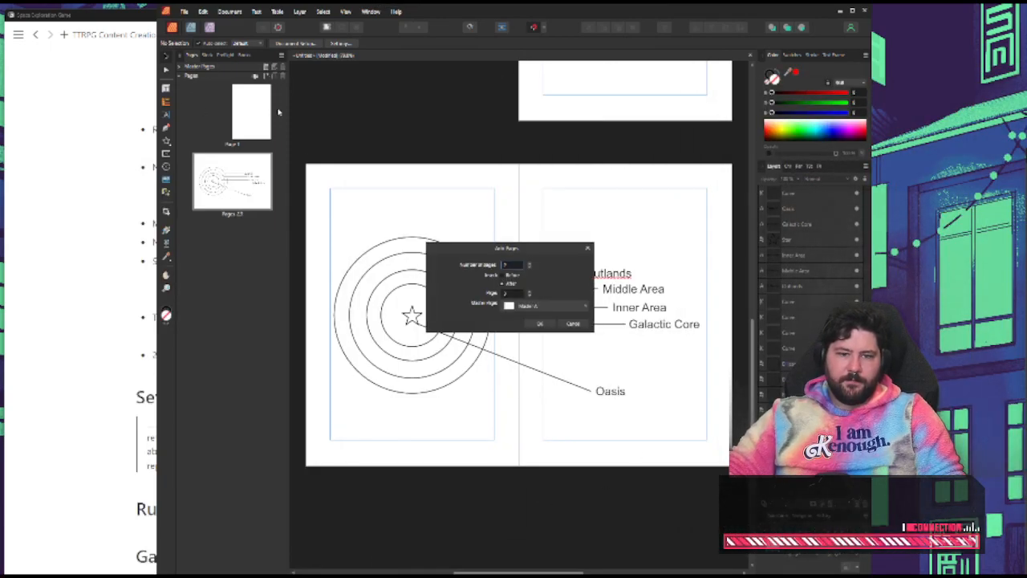
left_click(547, 325)
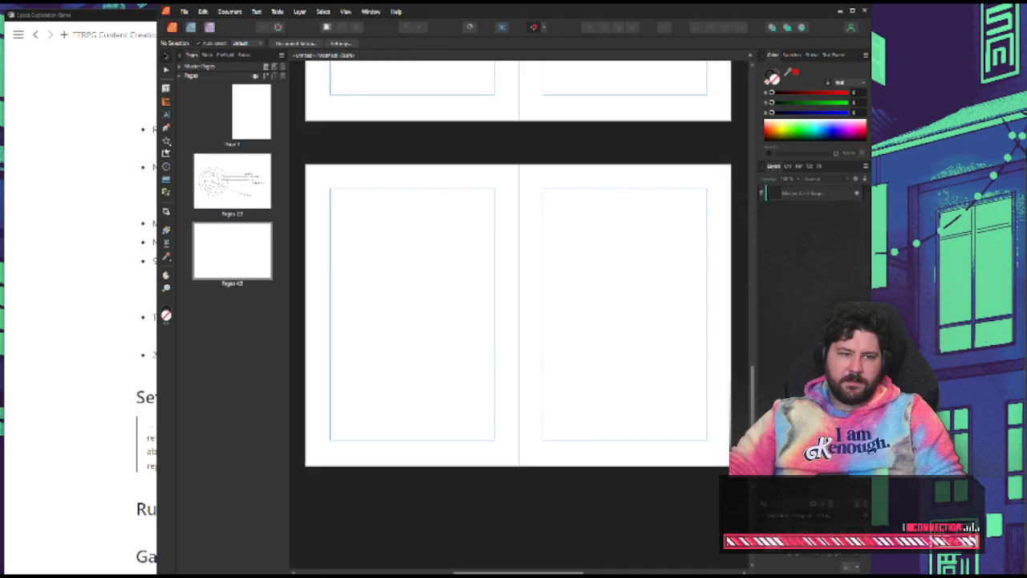
left_click(166, 143)
left_click(196, 137)
left_click_drag(345, 231, 493, 355)
key("v")
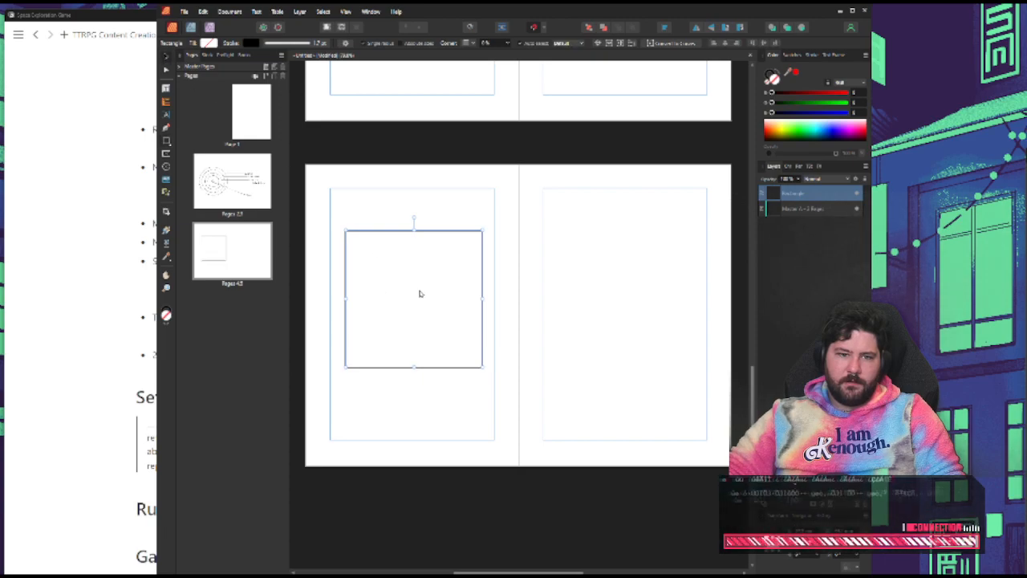
left_click_drag(420, 291, 421, 304)
left_click(496, 326)
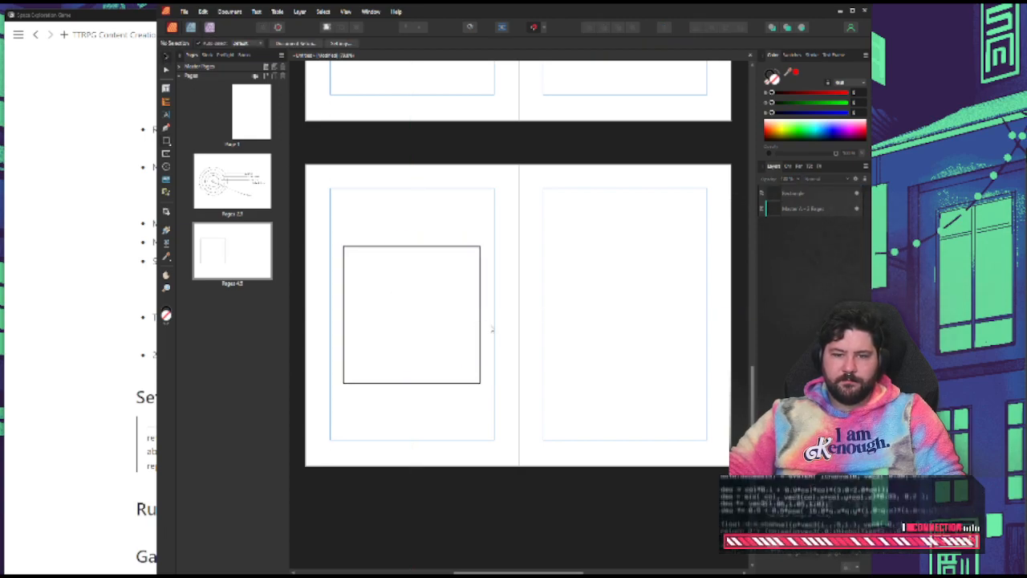
Duplicate the large square and shrink the copy to one third of its width in the upper-left corner of the original
left_click(482, 321)
key("ctrl+j")
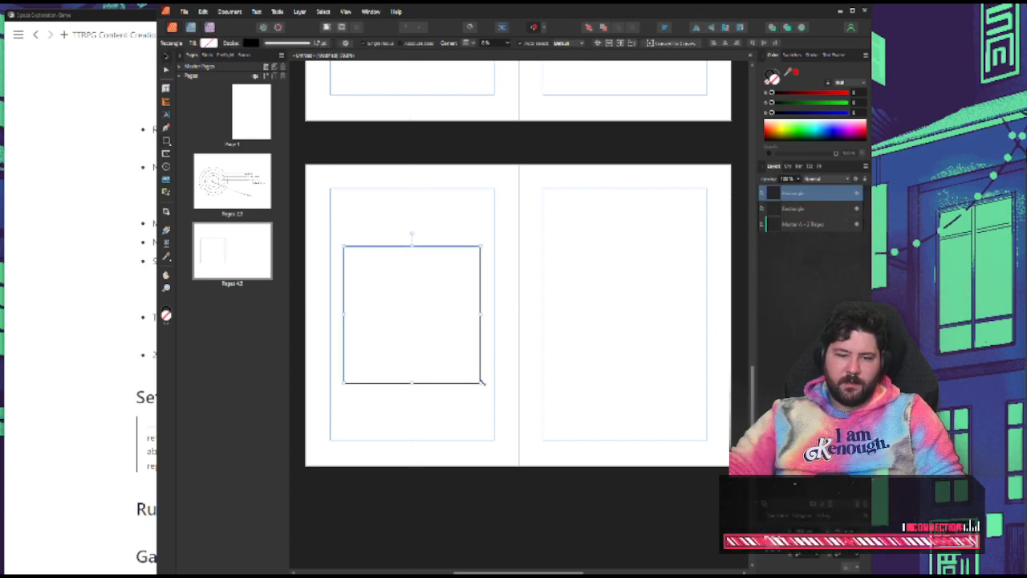
left_click_drag(482, 383, 431, 321)
key("ctrl+z")
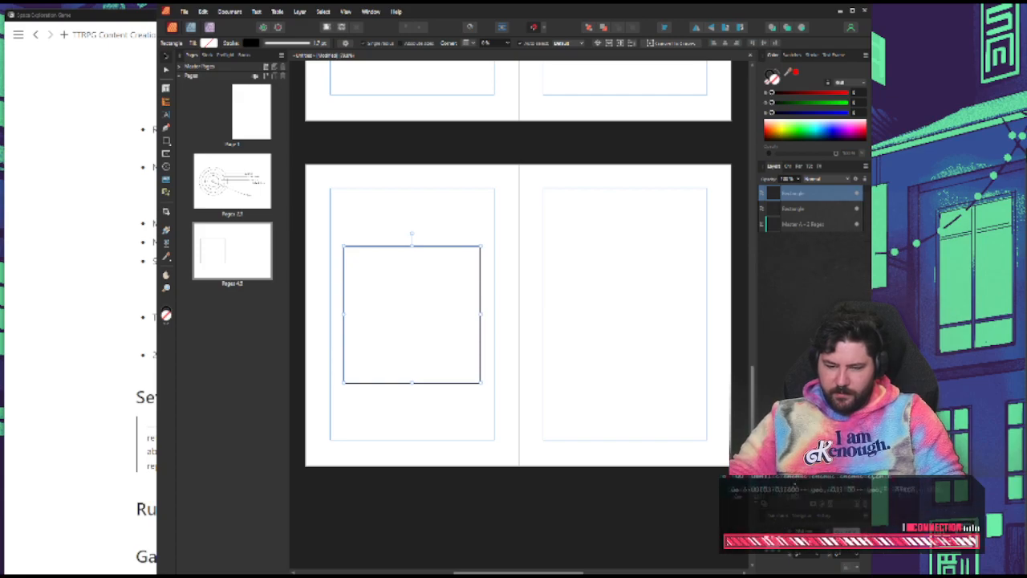
left_click_drag(481, 383, 390, 292)
left_click(426, 423)
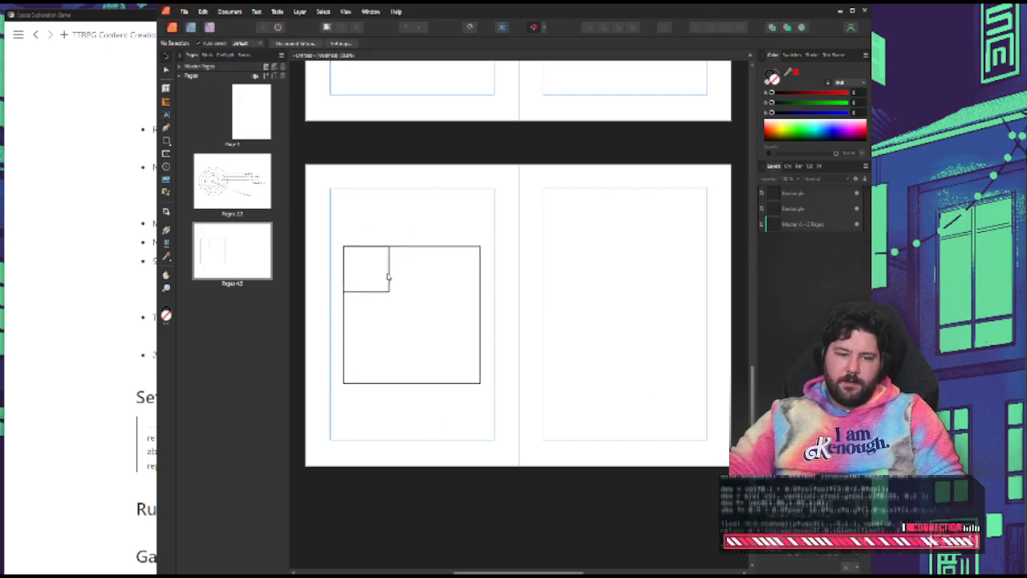
Copy the small square across and down the large square to form a complete 3 × 3 grid
left_click(389, 277)
left_click_drag(390, 277, 463, 280)
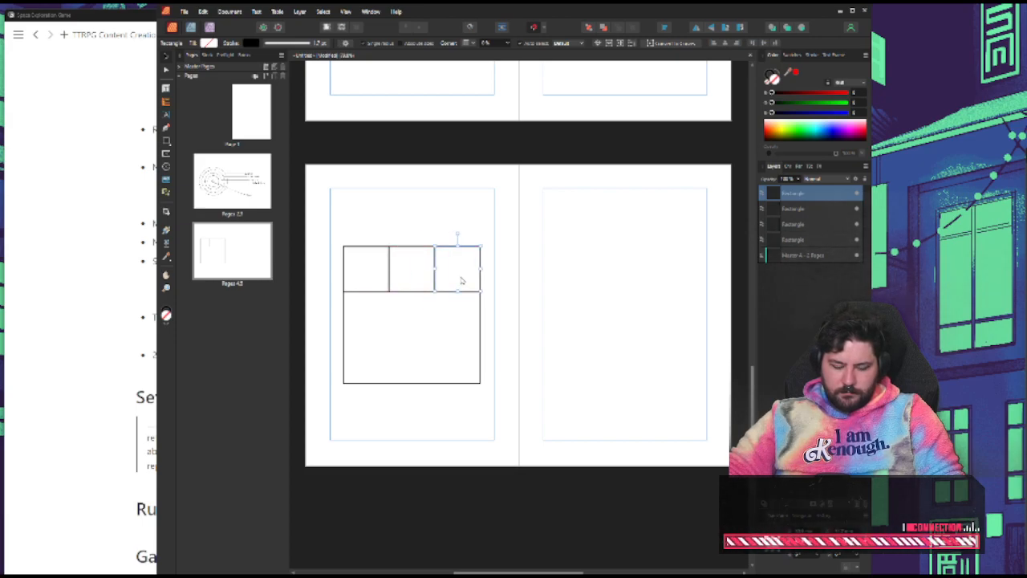
left_click(390, 278, "shift")
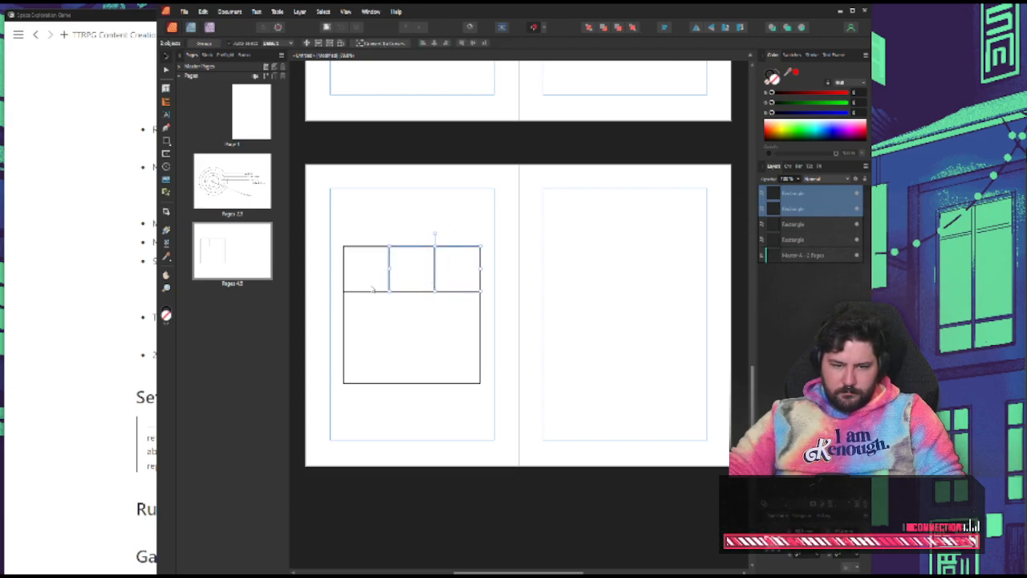
left_click(371, 291, "shift")
left_click_drag(399, 286, 413, 361)
left_click(402, 432)
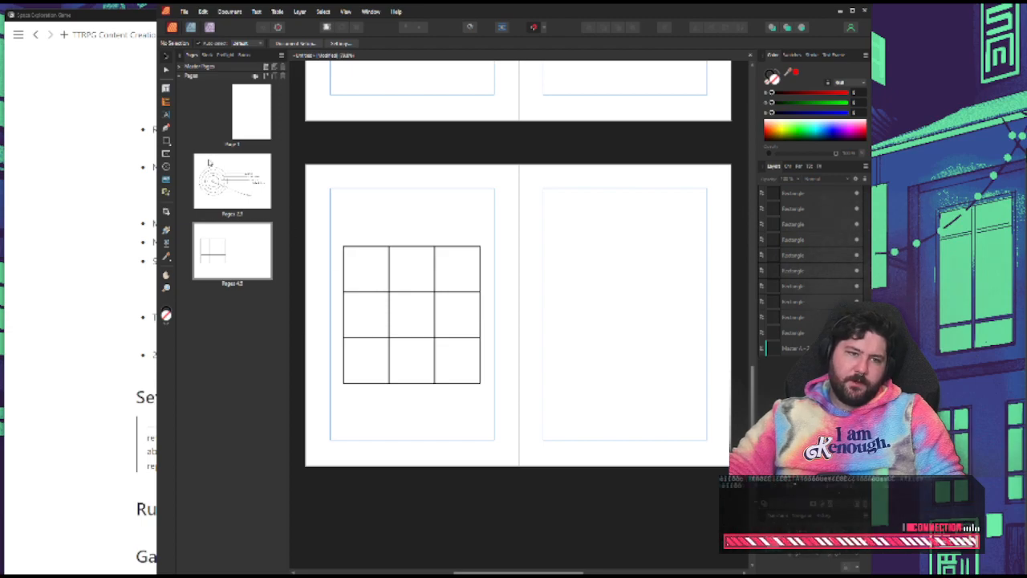
Draw a small star centred in the grid's upper-left cell and copy it into the centre cell
left_click(167, 144)
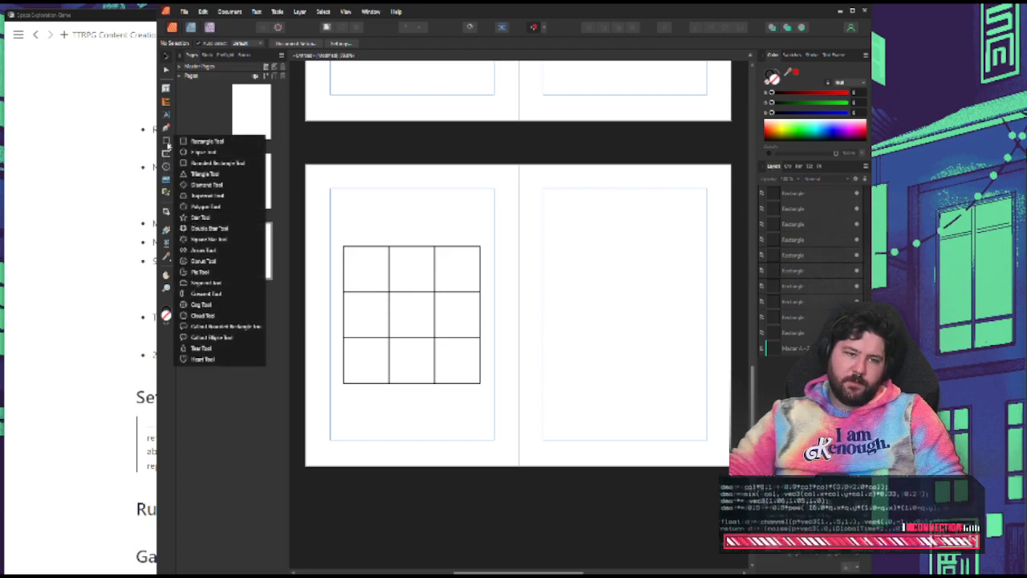
left_click(200, 217)
left_click_drag(371, 267, 380, 256)
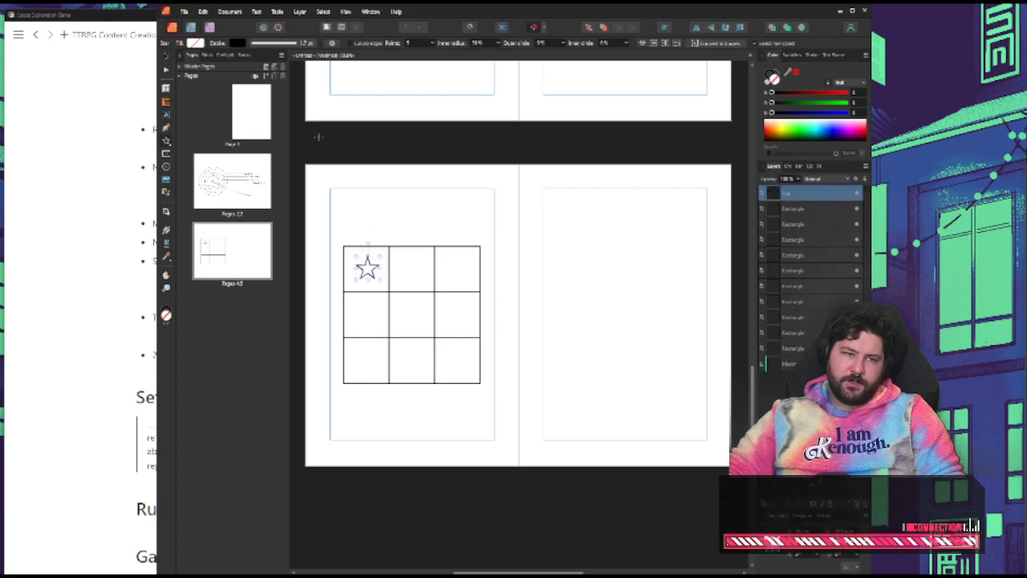
left_click(166, 56)
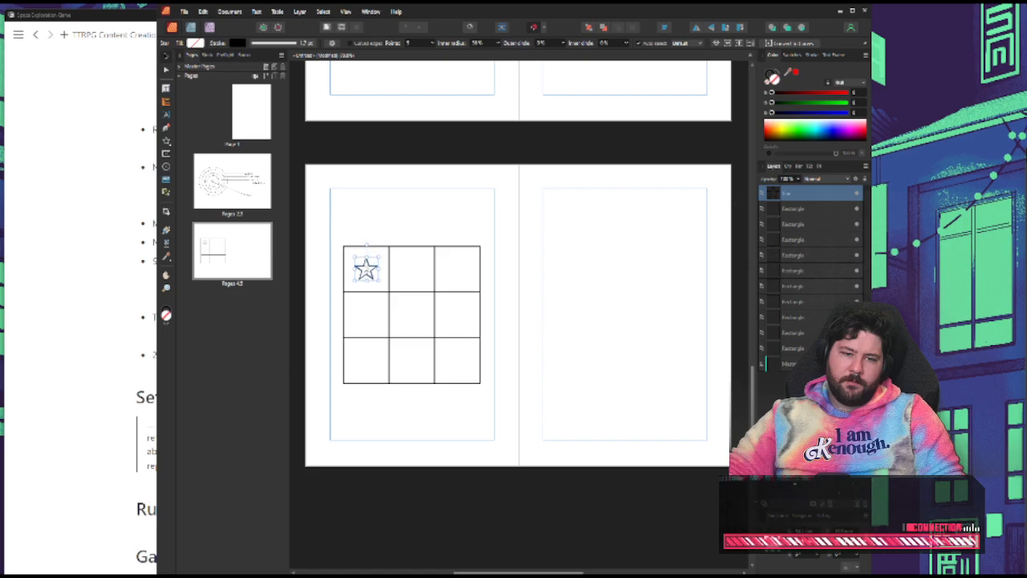
left_click(319, 232)
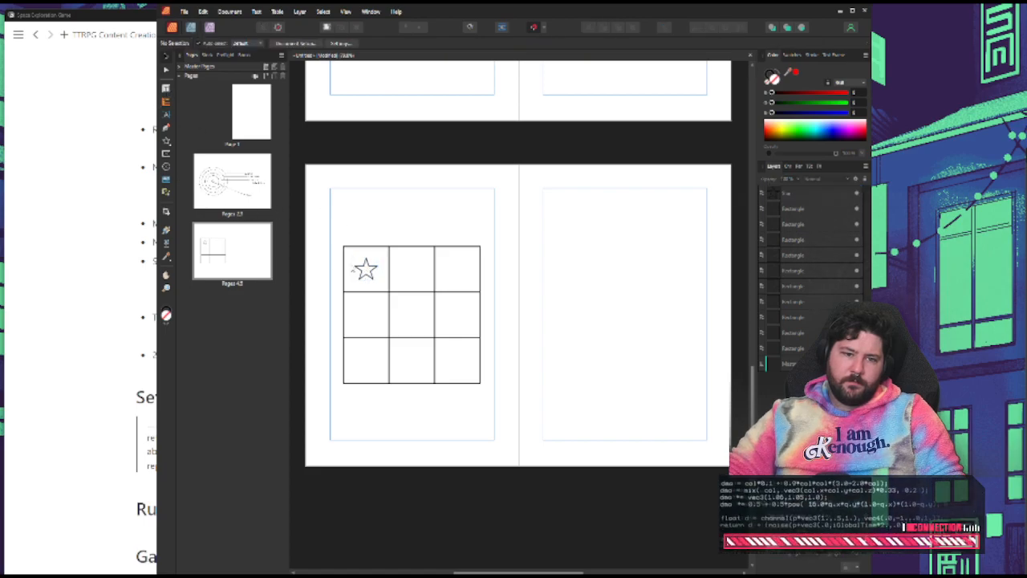
left_click(366, 270)
left_click_drag(365, 269, 412, 316)
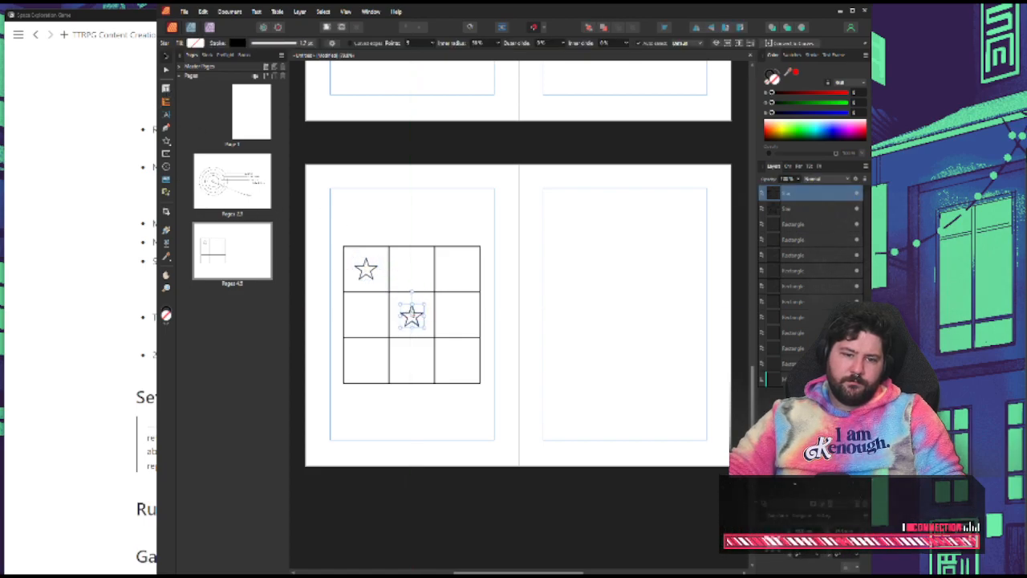
Draw a small crescent in the grid's lower-left cell and centre it there
left_click(169, 144)
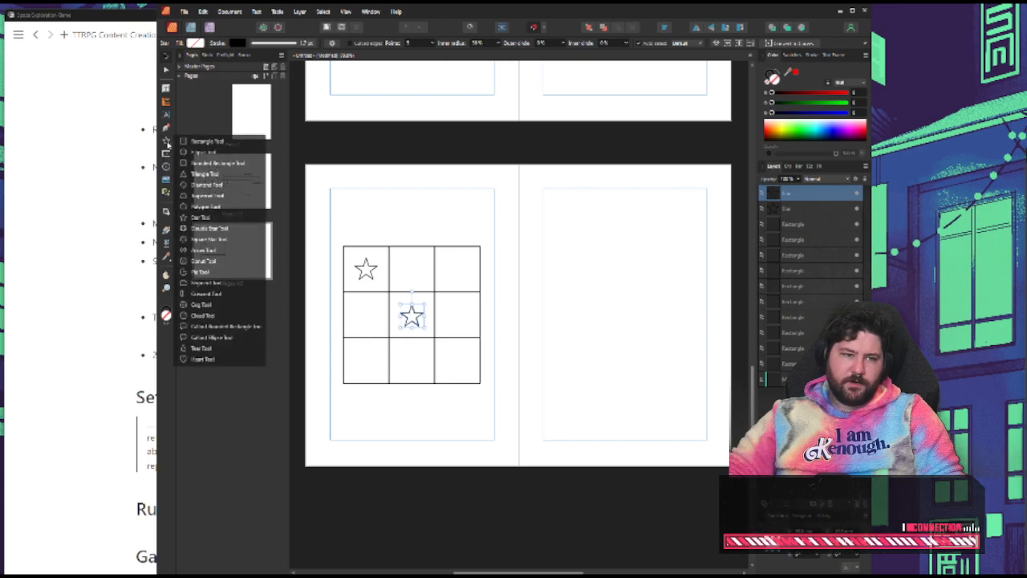
left_click(229, 294)
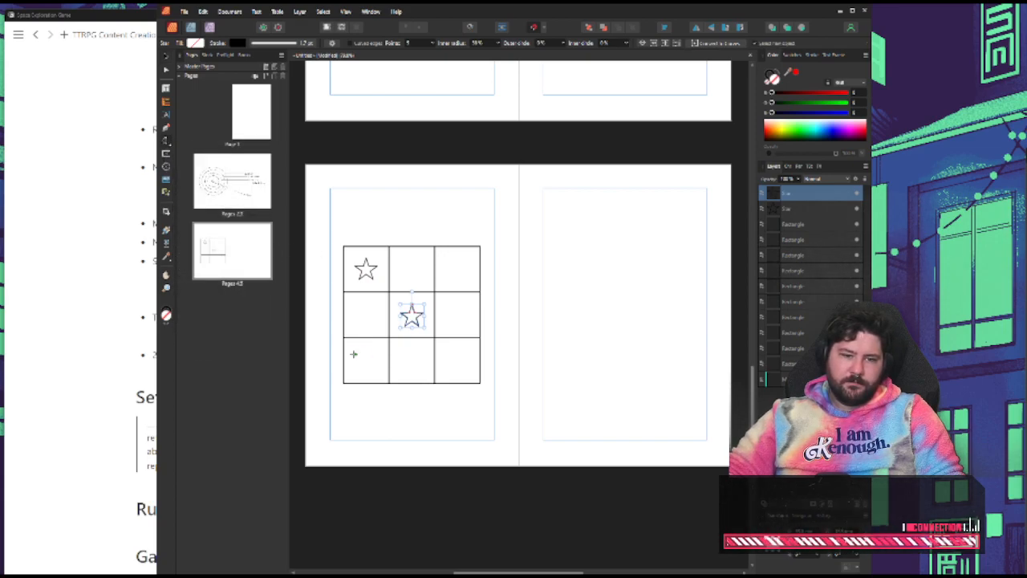
left_click_drag(353, 354, 376, 371)
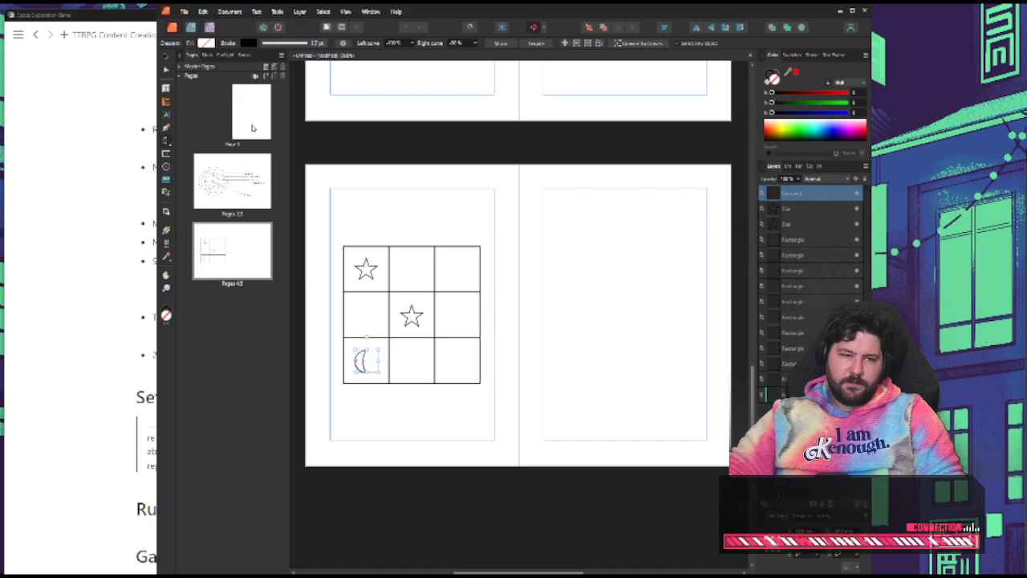
left_click(167, 64)
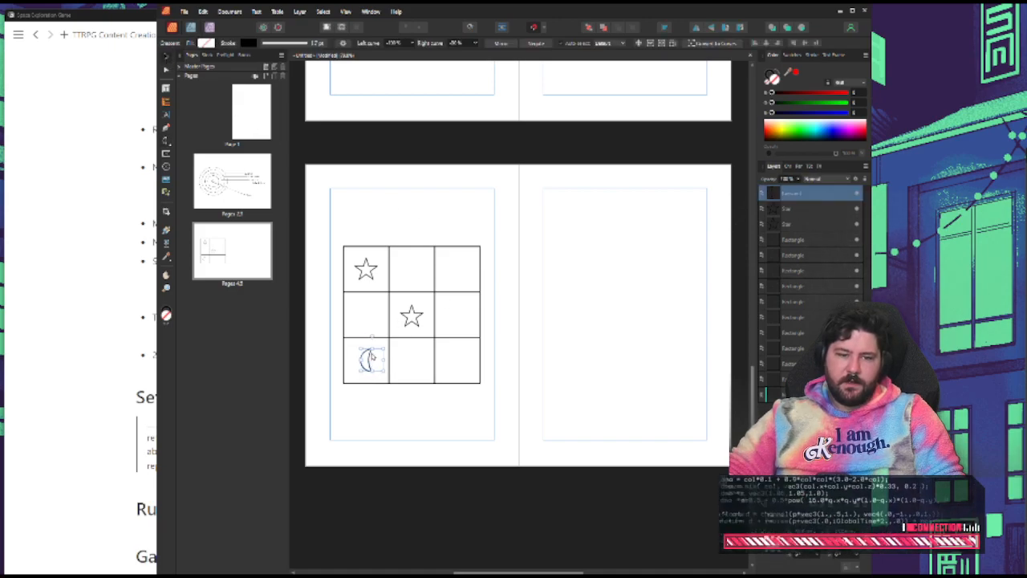
left_click_drag(371, 356, 371, 357)
left_click(437, 260)
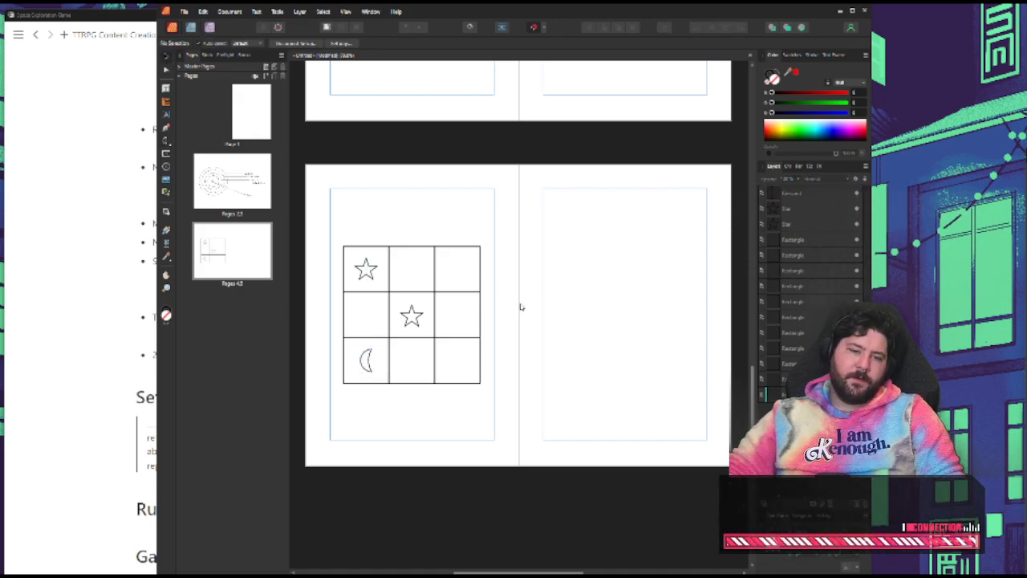
Delete the star from the grid's centre cell and draw a small cloud shape in its place
left_click(411, 315)
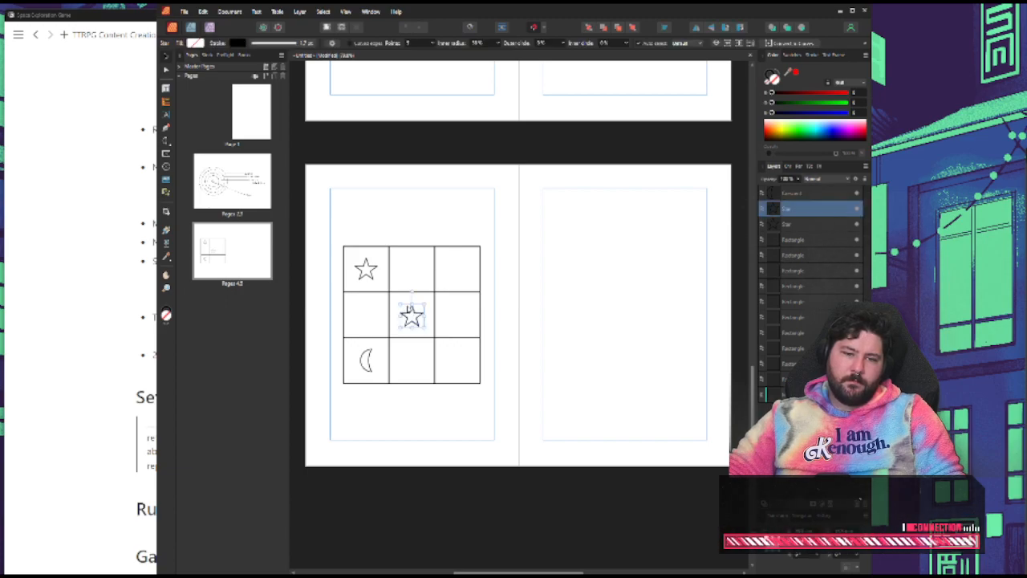
key("Delete")
left_click(164, 143)
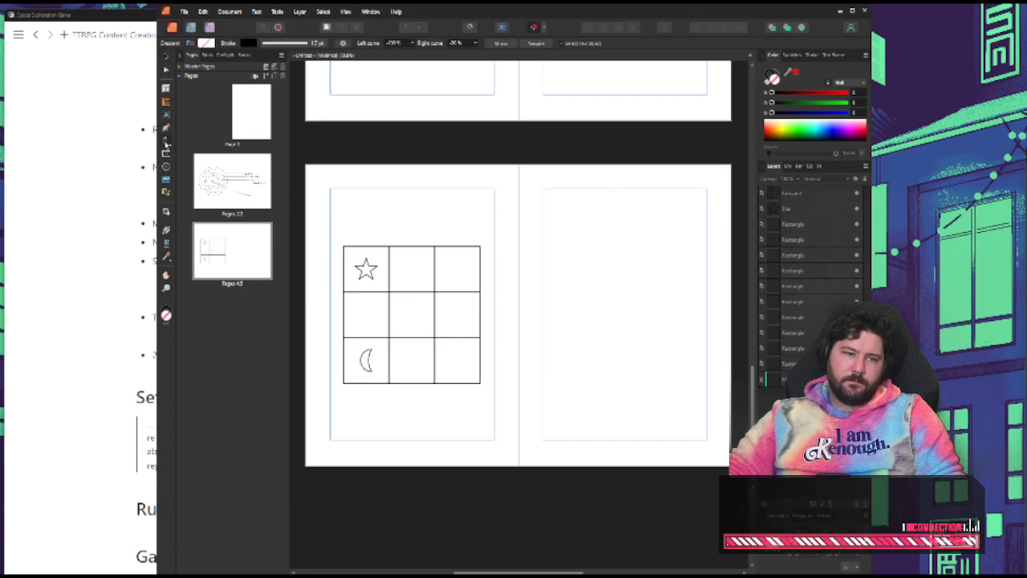
left_click(167, 144)
left_click(210, 315)
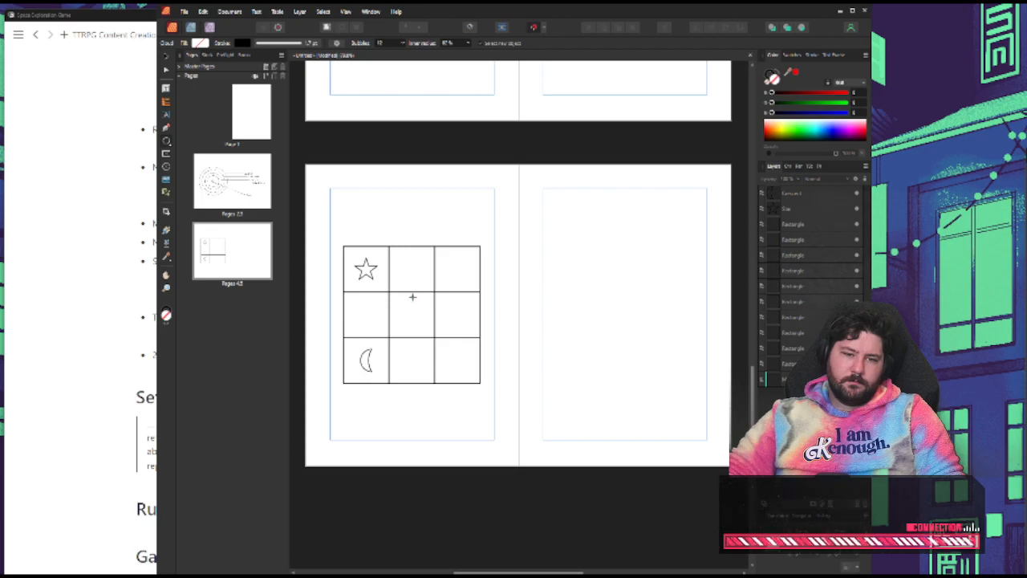
left_click_drag(397, 304, 431, 337)
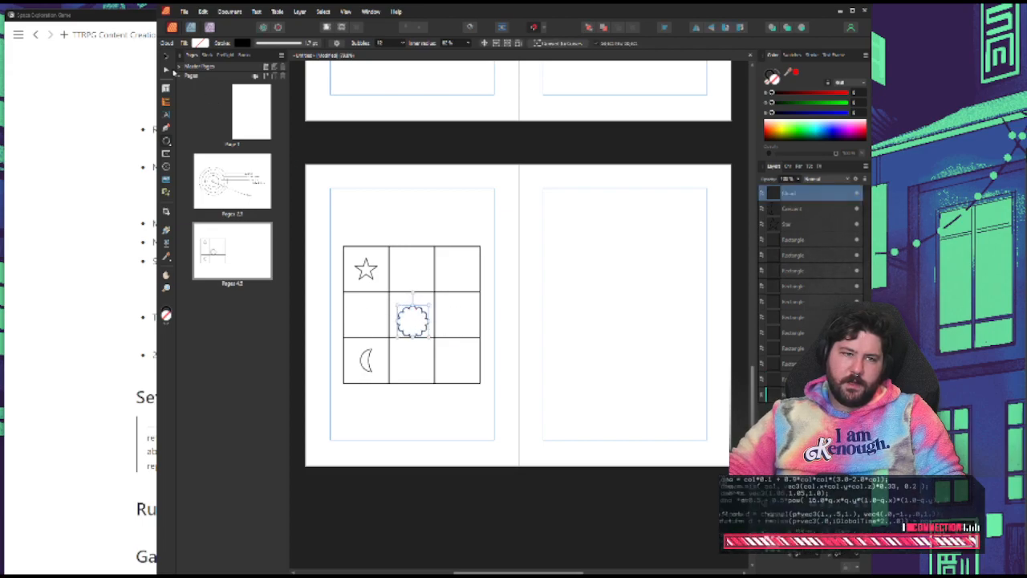
Line the cloud up with the middle row and move it to the centre of the middle-right cell
left_click(166, 57)
left_click(522, 322)
left_click(417, 312)
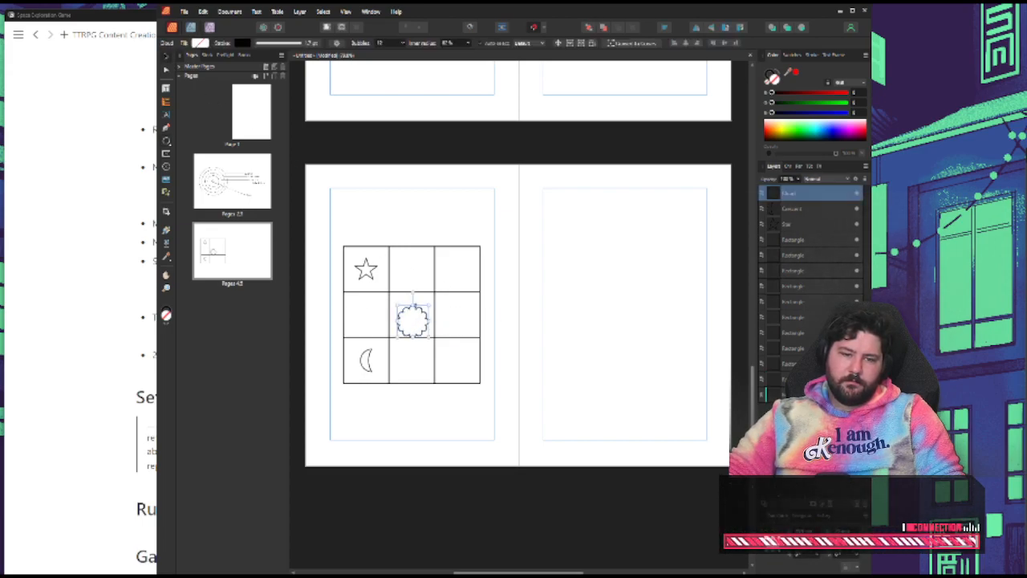
left_click_drag(415, 305, 413, 313)
key("ctrl+z")
left_click(548, 313)
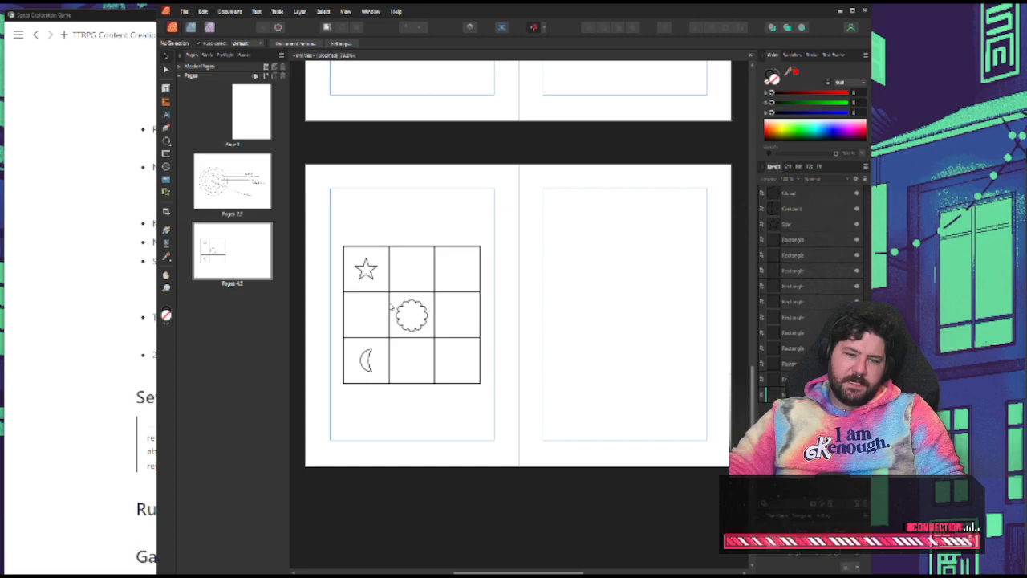
left_click_drag(407, 309, 457, 314)
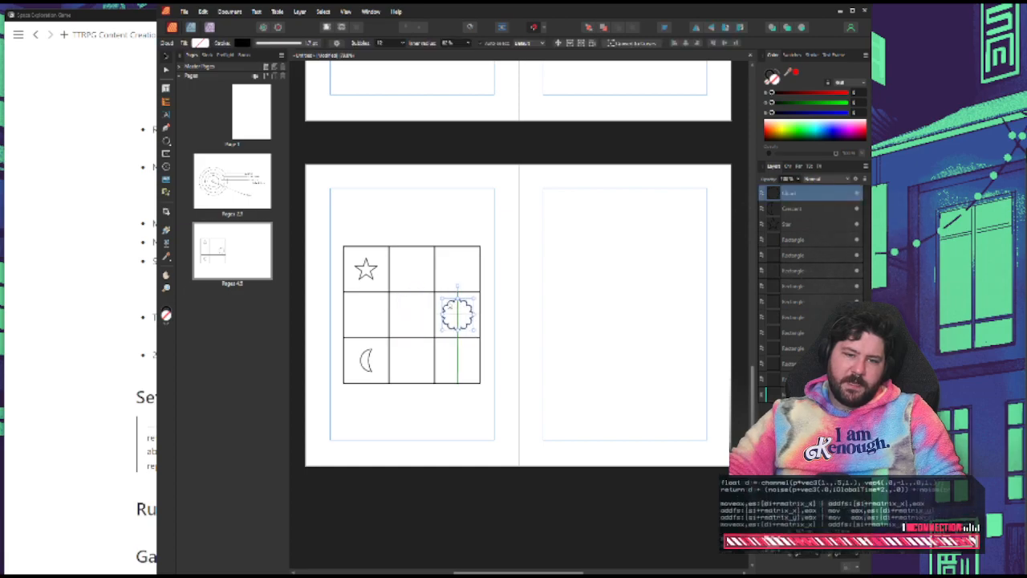
left_click(546, 316)
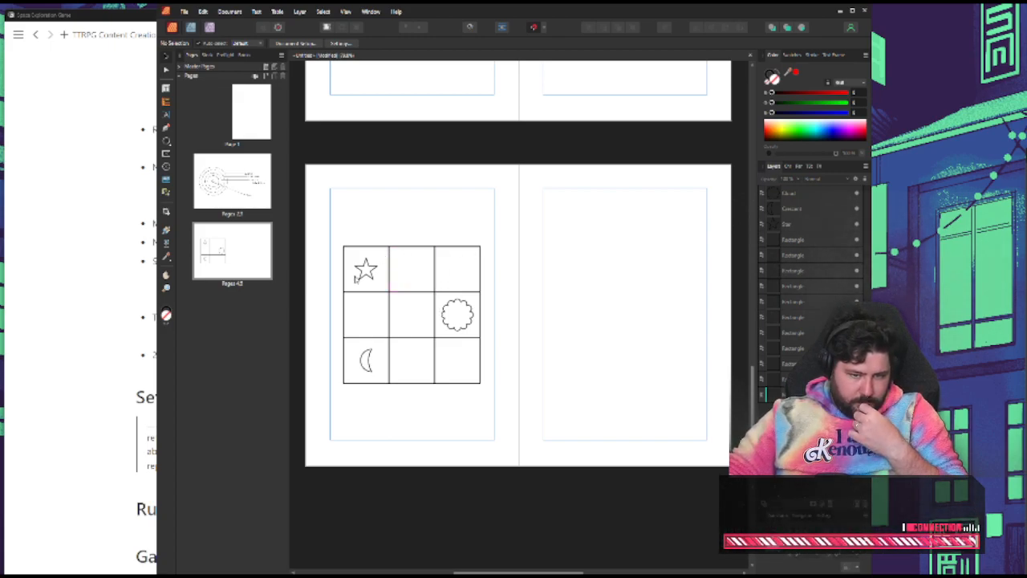
Draw a small block arrow with a head at one end only in the grid's lower-middle cell
left_click(165, 142)
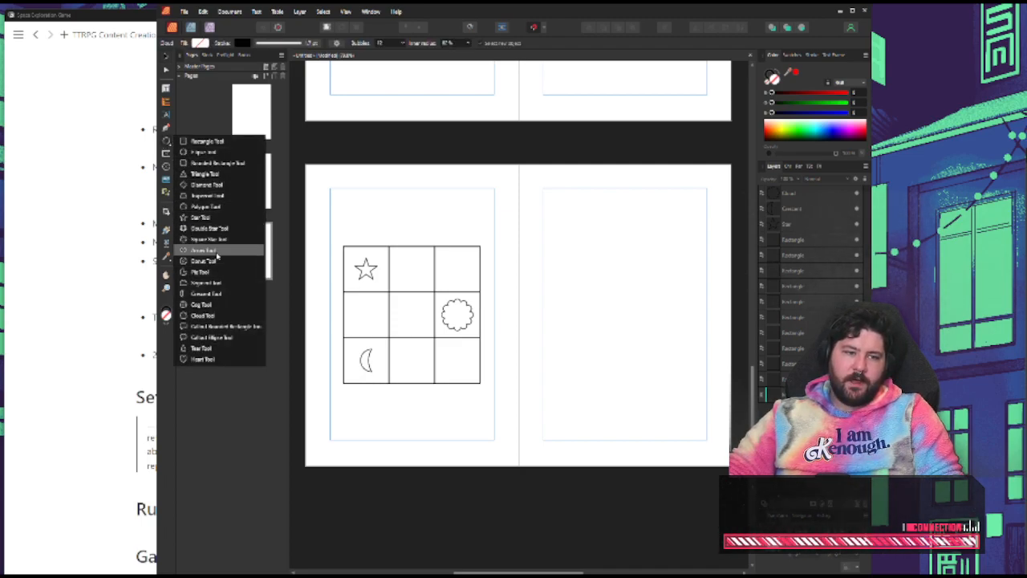
left_click(213, 251)
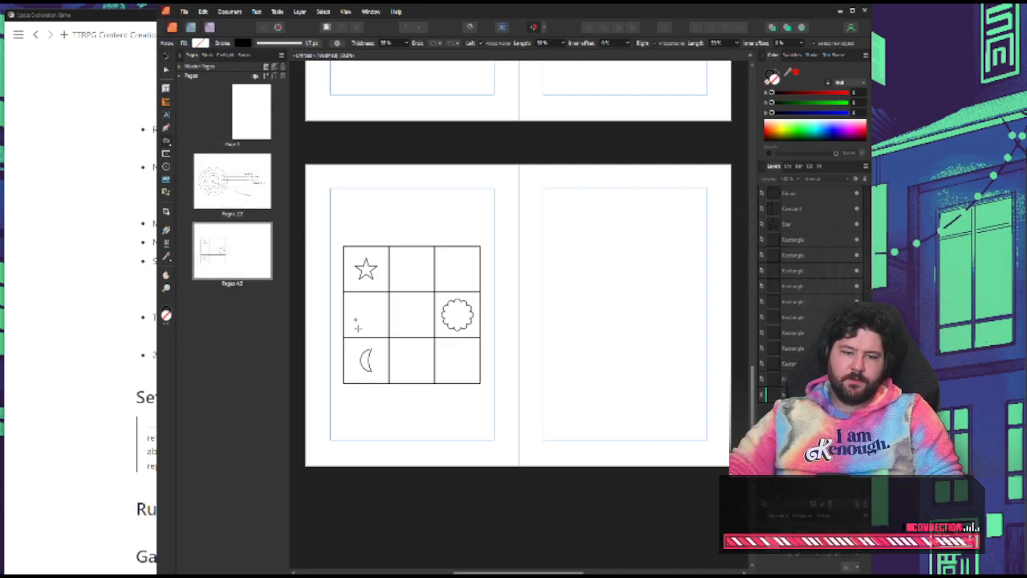
left_click_drag(401, 368, 432, 337)
key("ctrl+z")
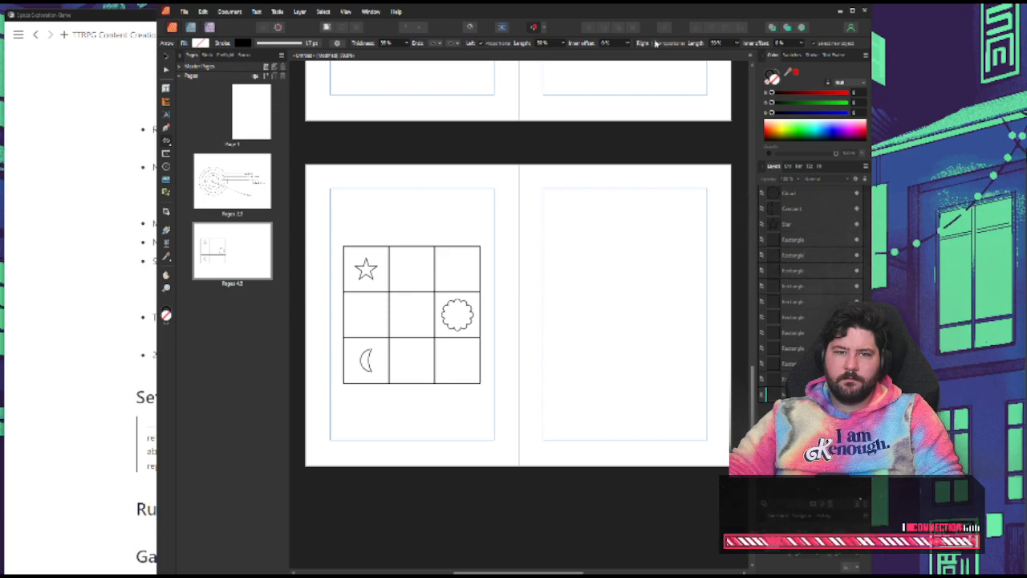
left_click_drag(401, 372, 431, 345)
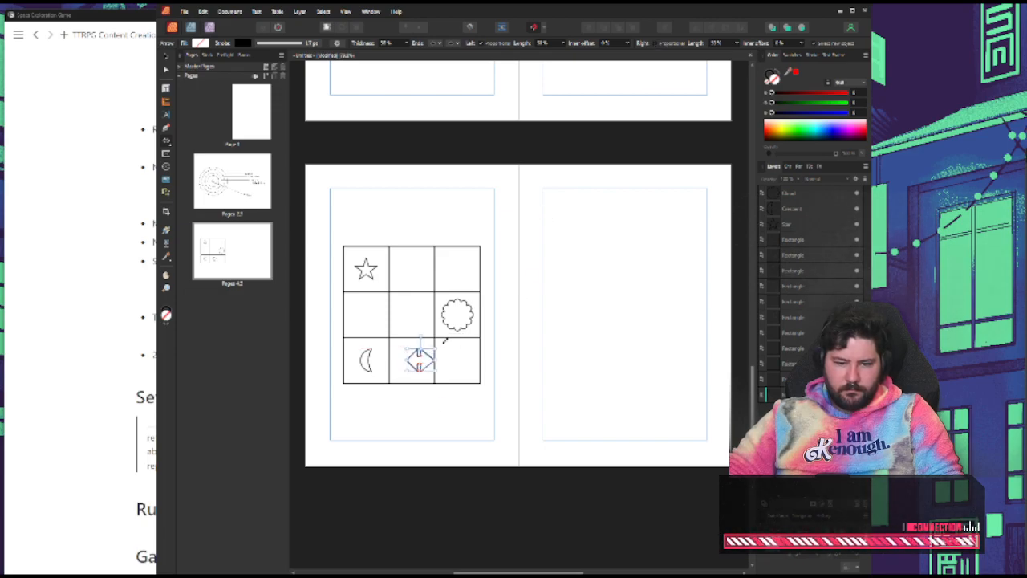
key("ctrl+z")
left_click(454, 45)
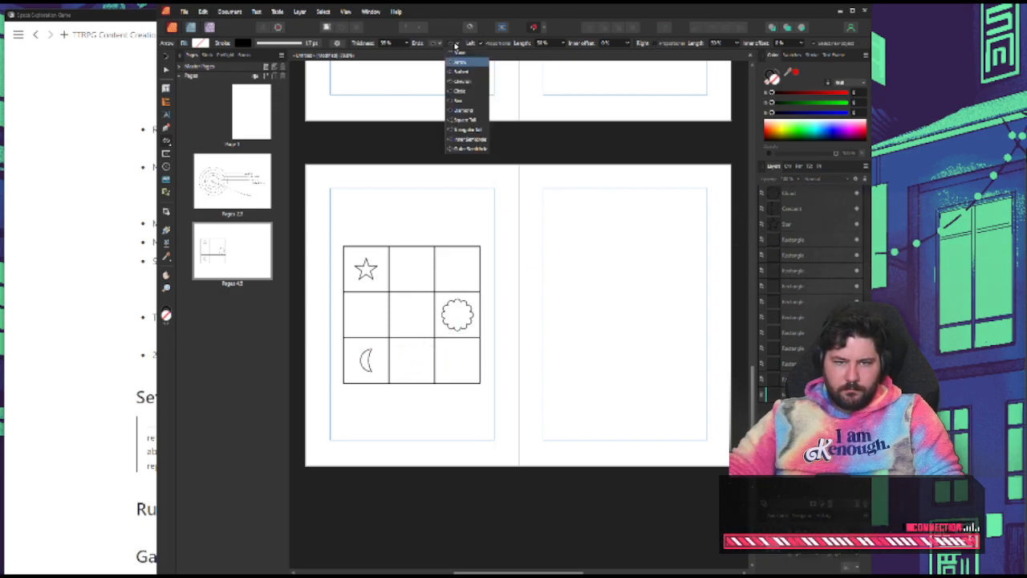
left_click(470, 54)
mouse_move(402, 374)
left_mouse_down()
mouse_move(403, 361)
mouse_move(430, 353)
mouse_move(428, 361)
mouse_move(436, 341)
mouse_move(441, 359)
left_mouse_up()
left_click(167, 58)
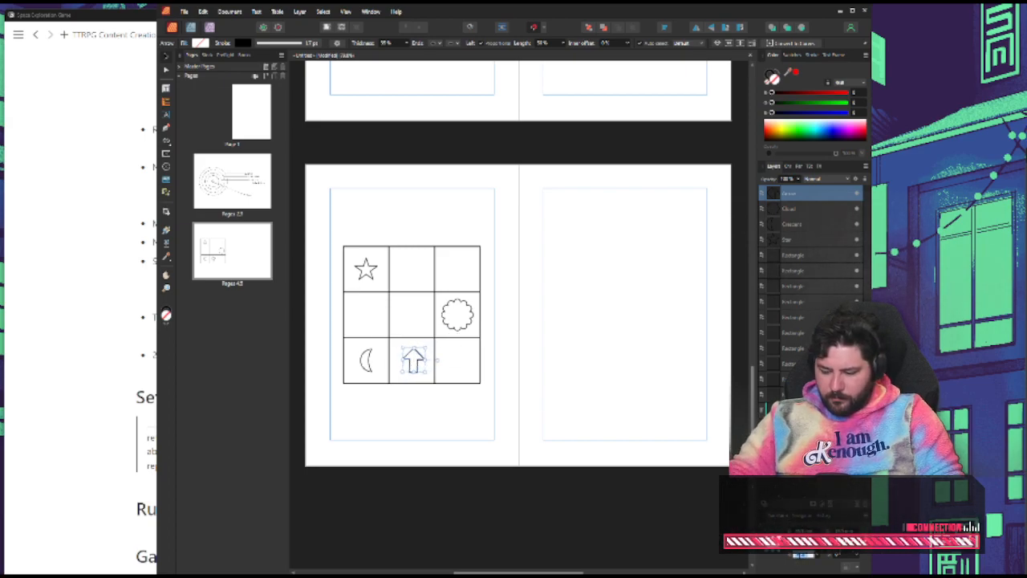
Centre the arrow in the lower-middle cell, pointing up, and copy it into the upper-middle cell
type("90")
key("Return")
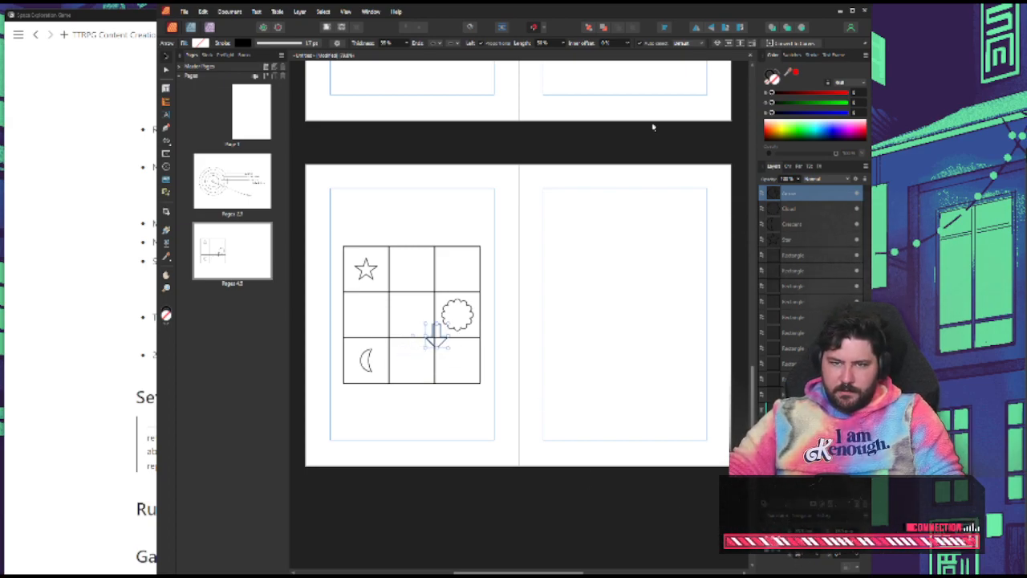
key("ctrl+z")
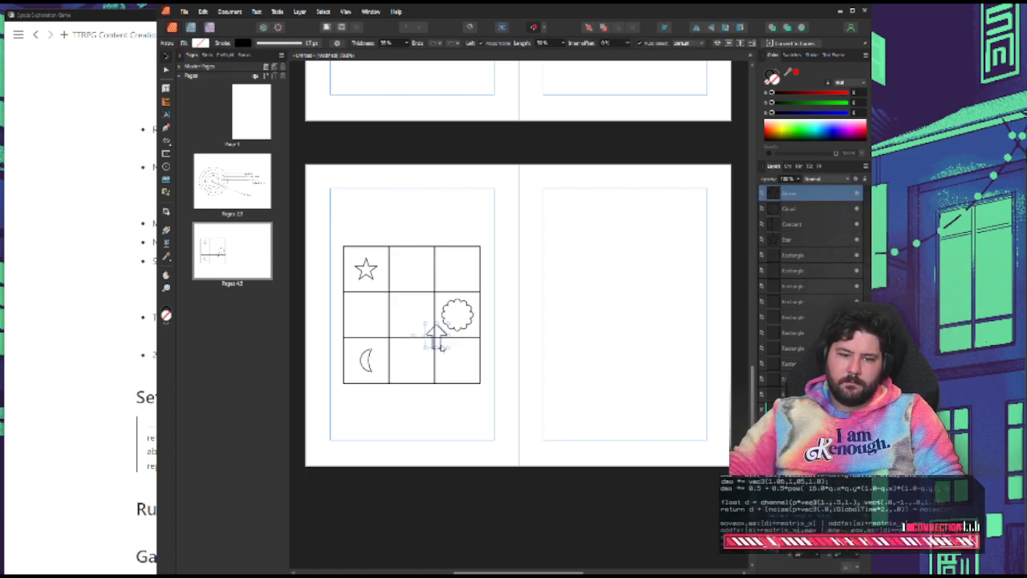
left_click_drag(441, 346, 416, 369)
left_click_drag(417, 359, 422, 257)
left_click(532, 281)
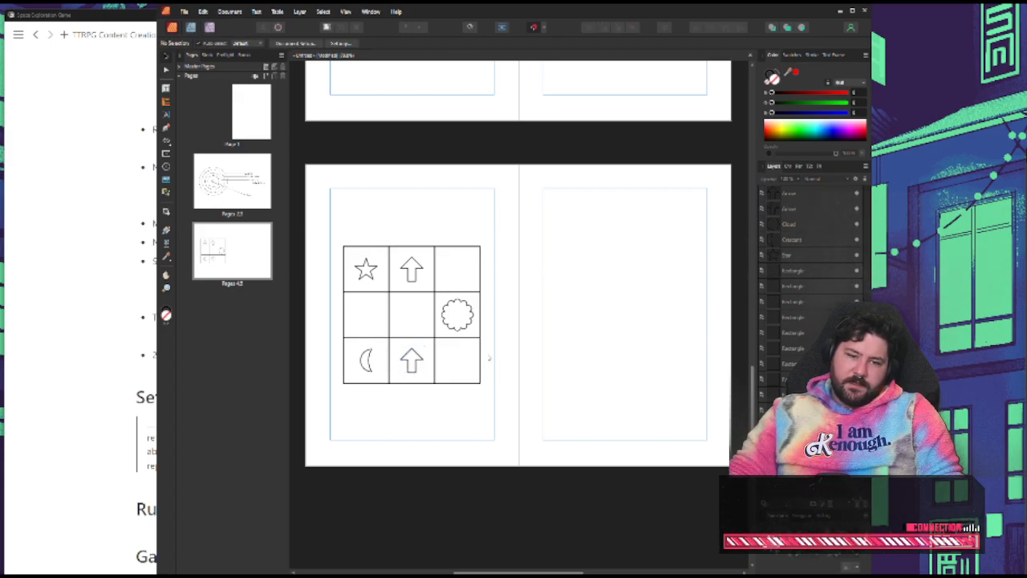
left_click(420, 361)
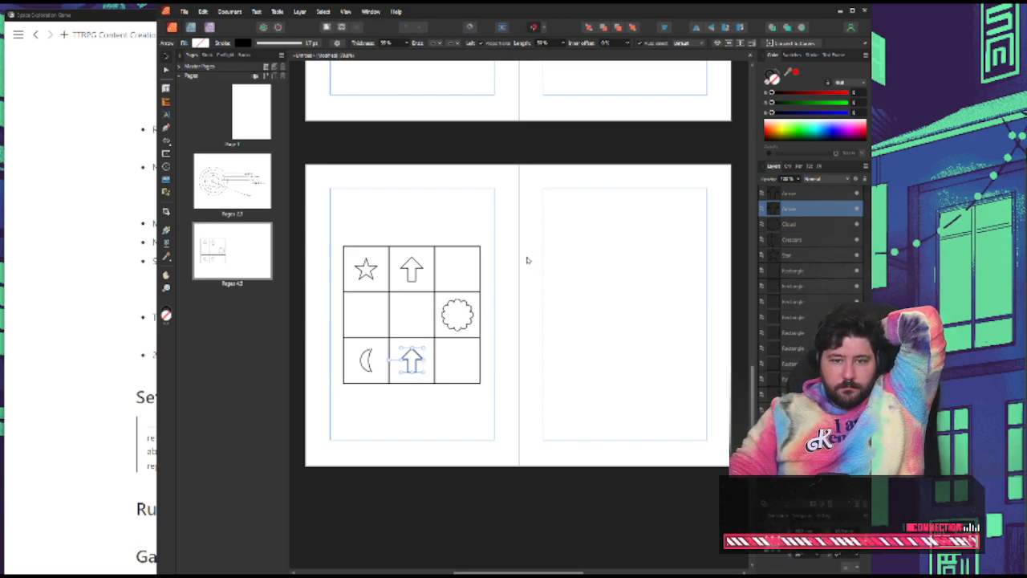
left_click(457, 222)
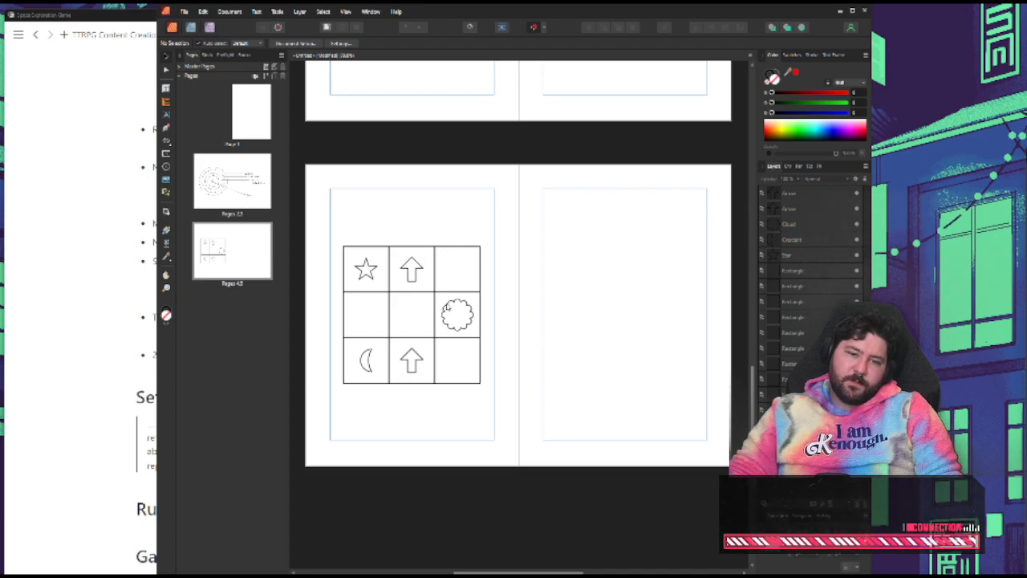
left_click(424, 370)
left_click(486, 257)
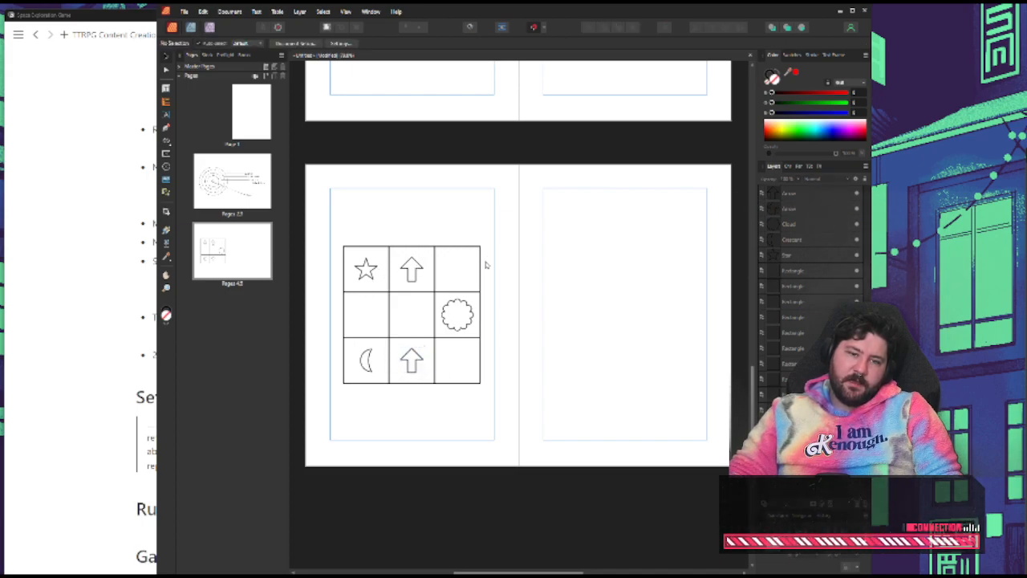
Switch to the Space Exploration Game notes and add "Roll a d6 to determine where things are in a sector" under the Rules heading
left_click(65, 383)
scroll(161, 386, "down", 3)
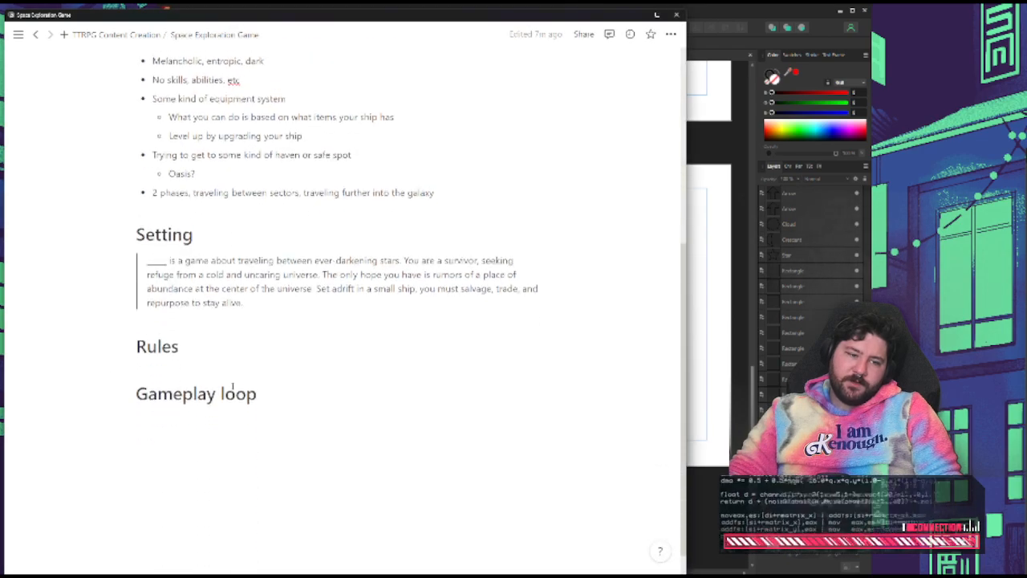
left_click(207, 340)
key("Return")
type("- Roll")
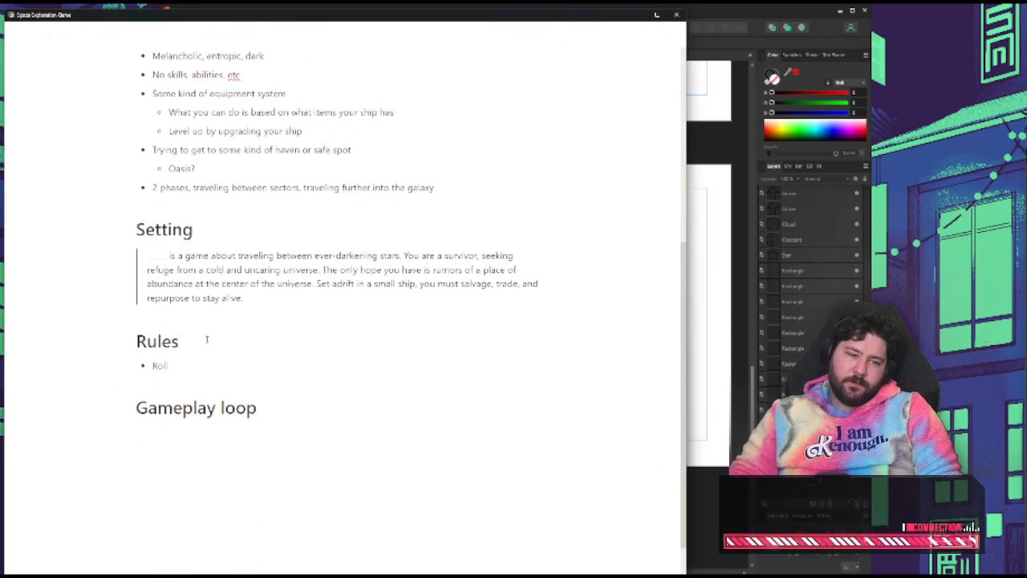
key("BackSpace")
key("BackSpace")
key("BackSpace")
key("BackSpace")
key("BackSpace")
type("Roll")
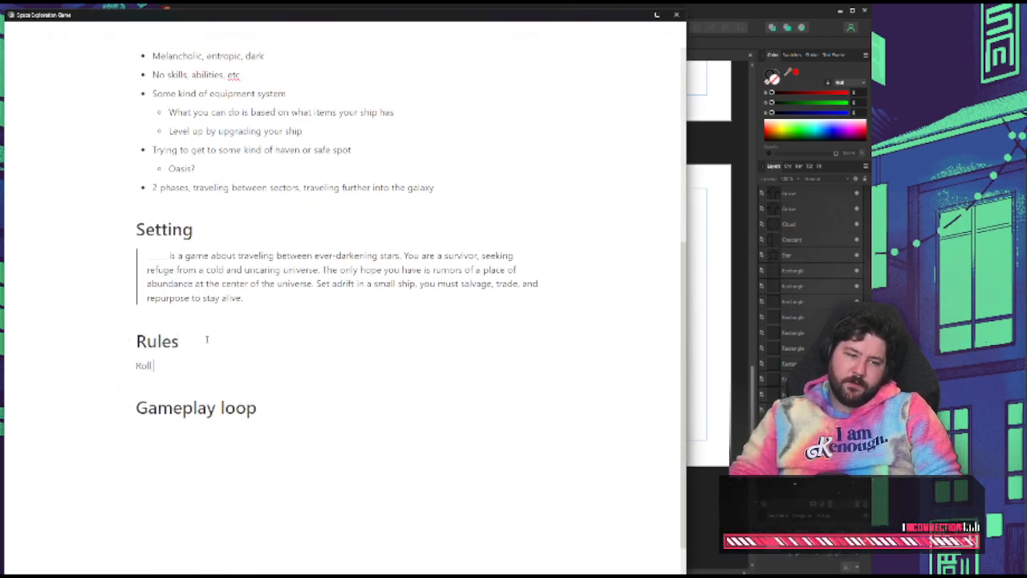
type(" a d6 to ")
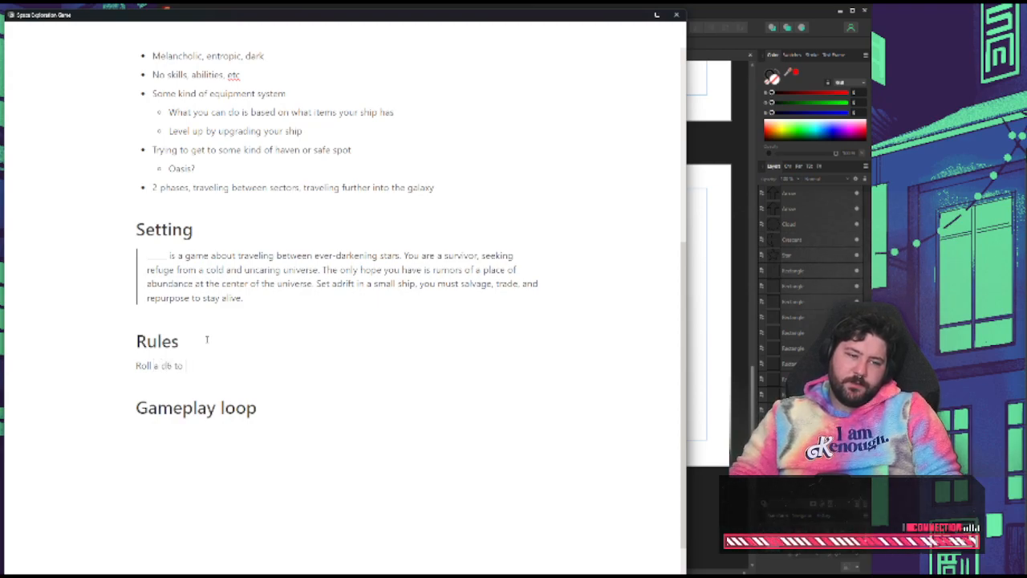
type("determine where")
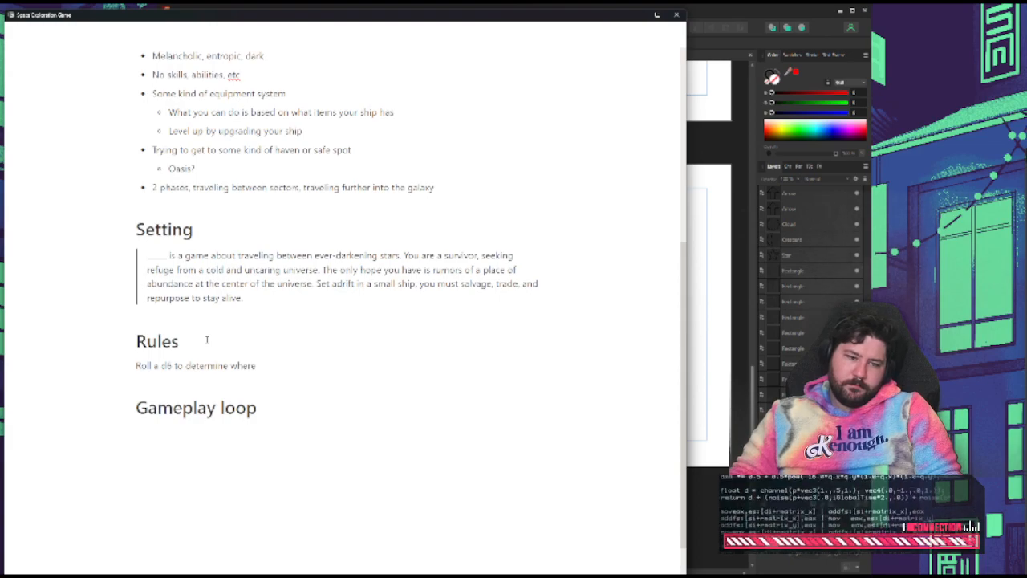
type(" things are")
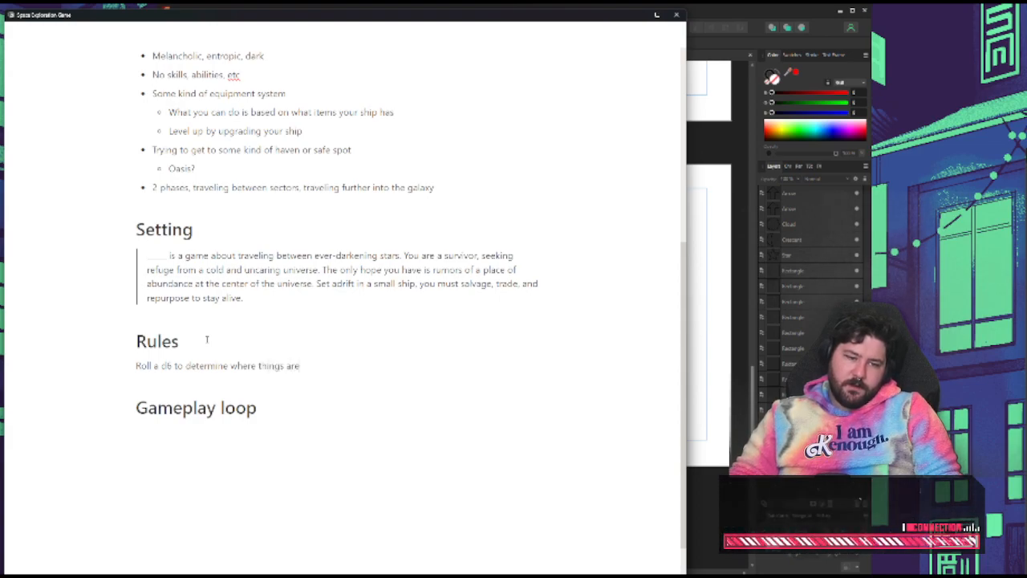
type(" in a sector")
key("Return")
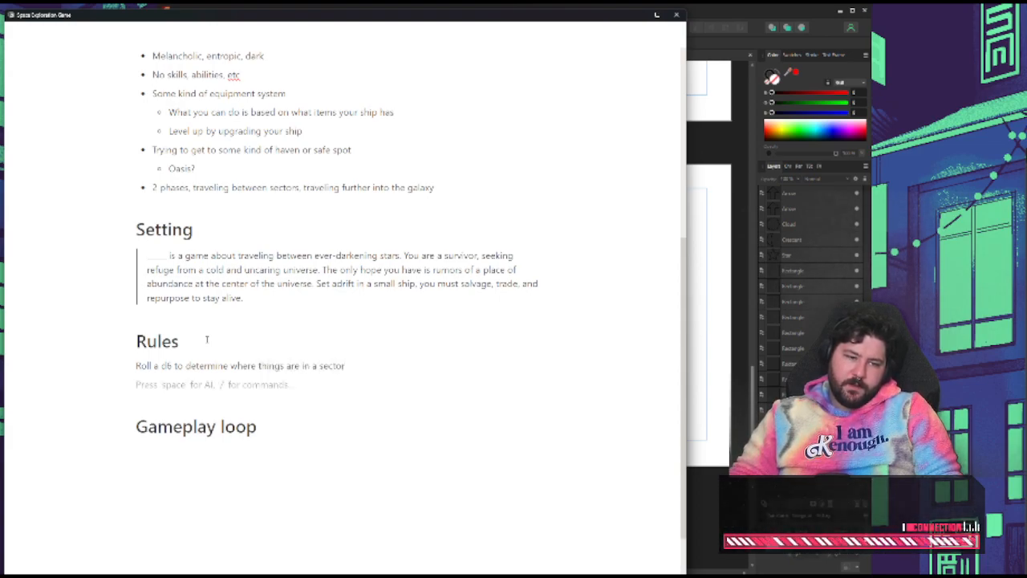
Begin the second line under Rules with "Starting at the top left, roll and"
type("Starting at the t")
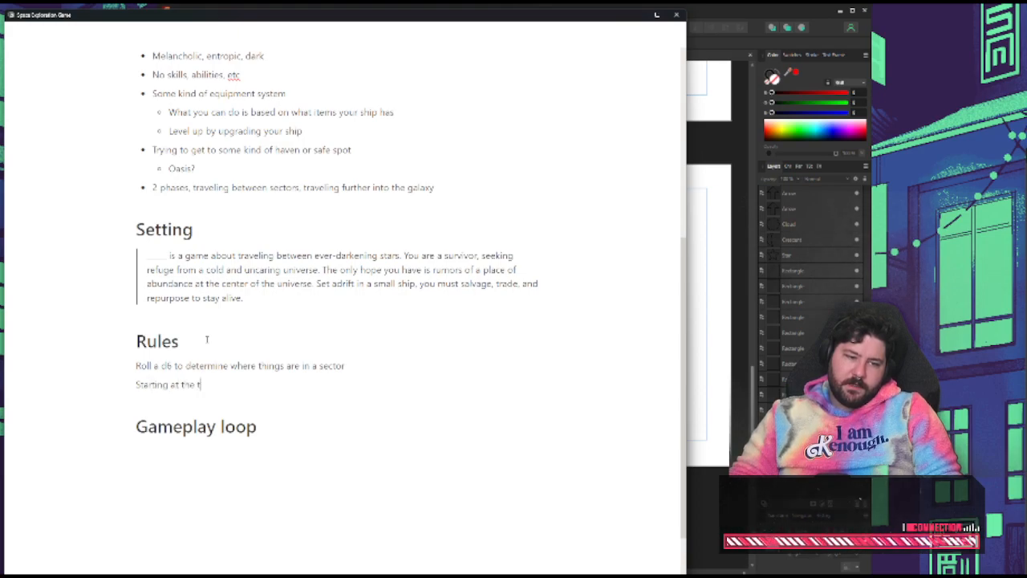
type("op left, roll and")
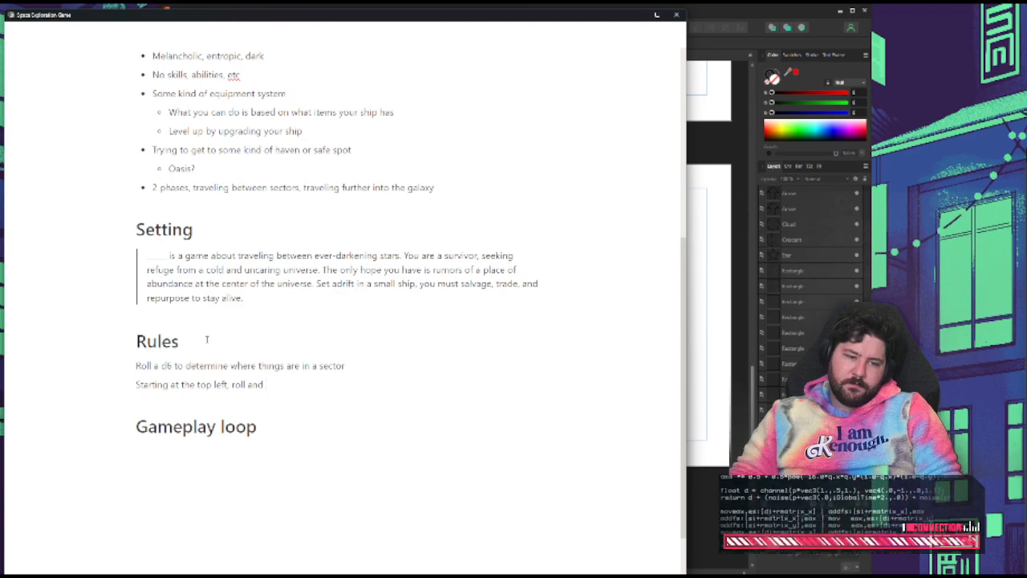
Insert "Roll a d8 to determine sector entrance" as the first line under Rules, above the d6 line
left_click(384, 358)
key("Return")
key("BackSpace")
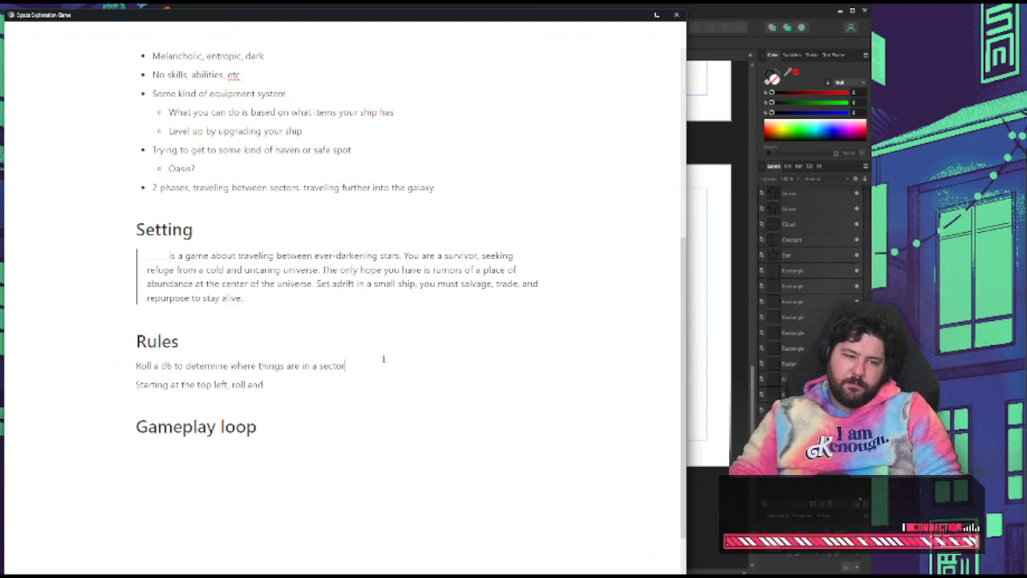
key("Home")
key("Return")
type("Roll a d")
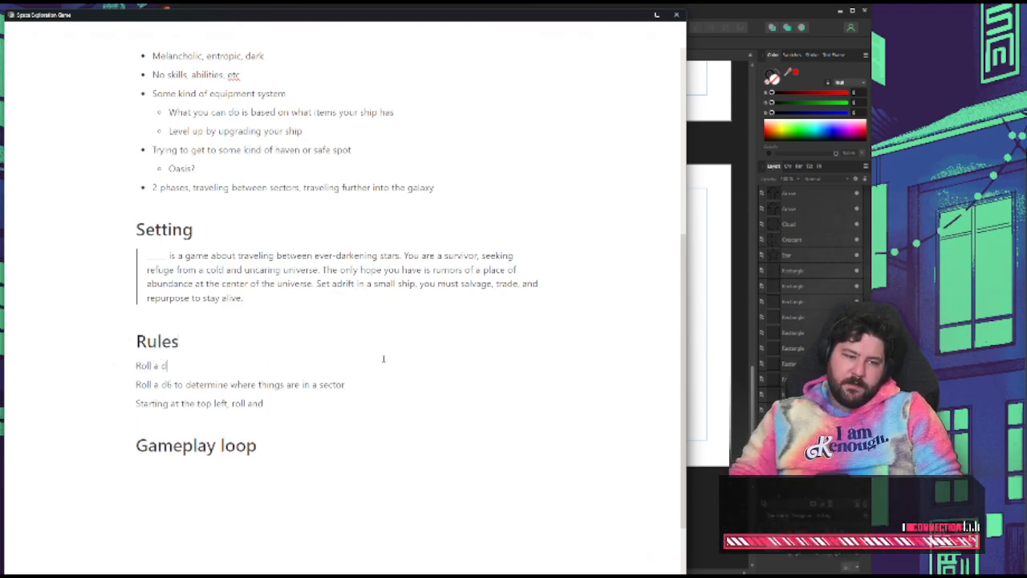
type("6 to ")
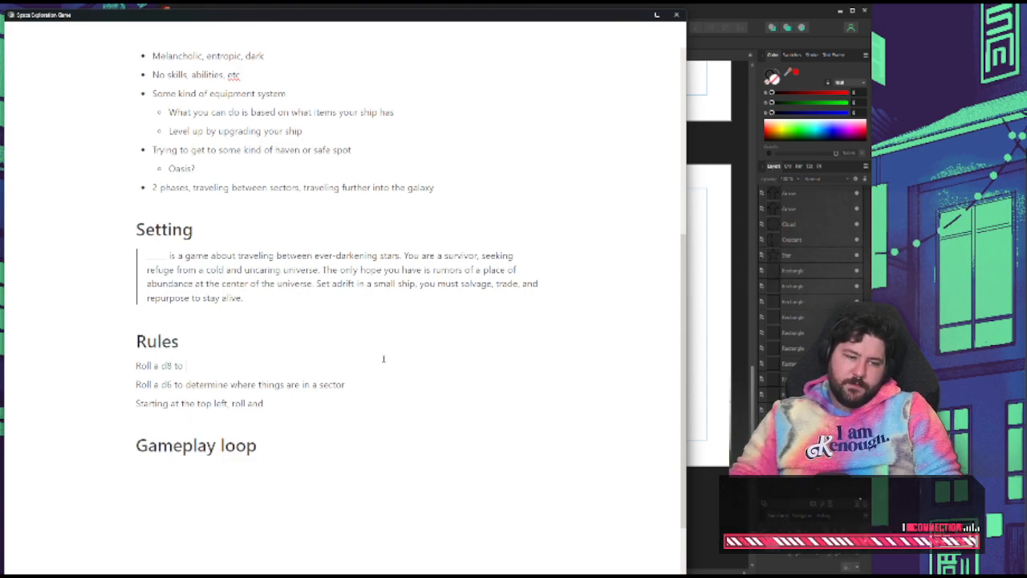
type("determine ")
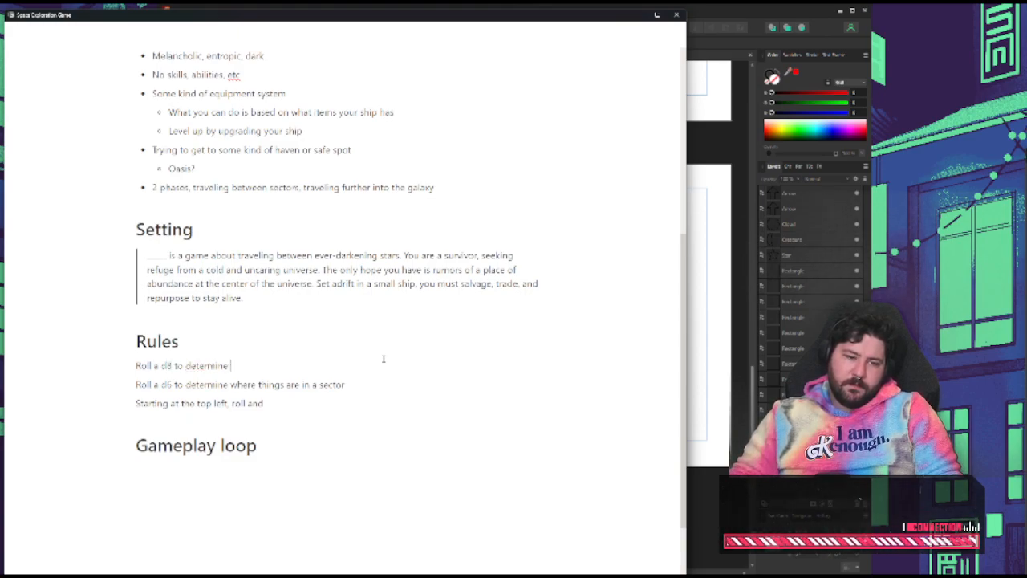
type("sector en")
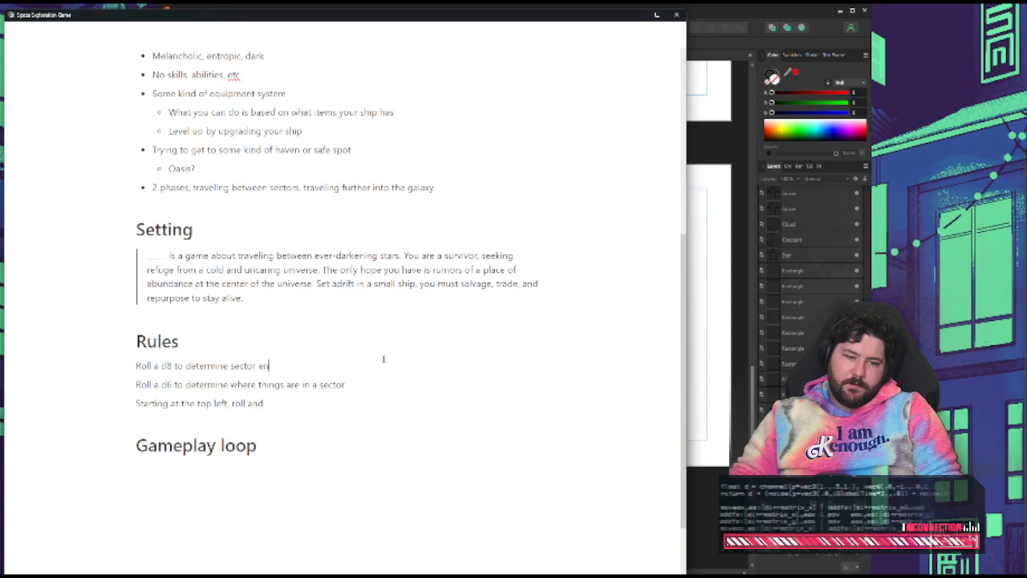
type("trance")
Insert a table below the d8 line under Rules and size it to three narrow columns and three rows
key("Return")
type("/tabe")
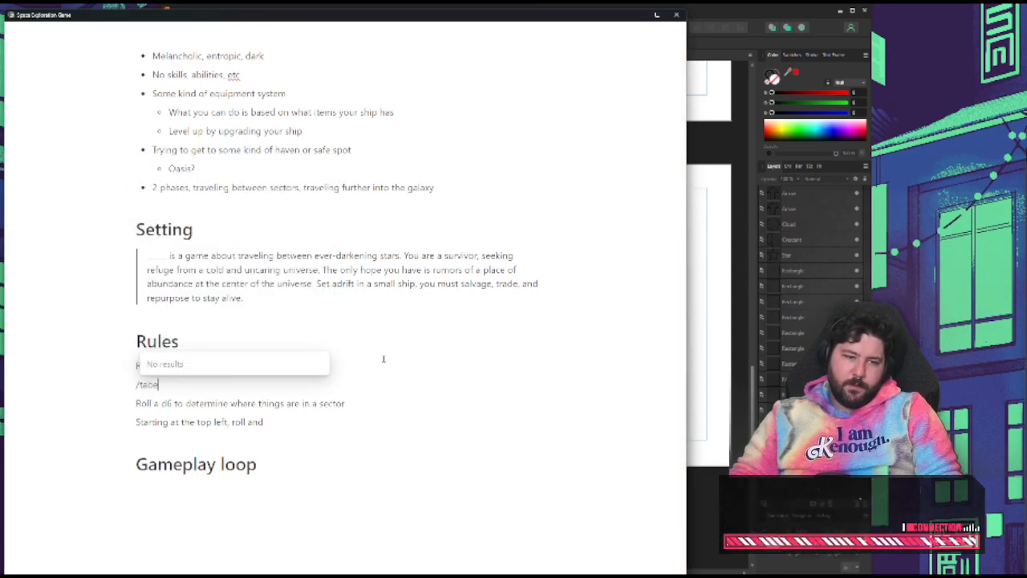
key("BackSpace")
key("BackSpace")
key("Return")
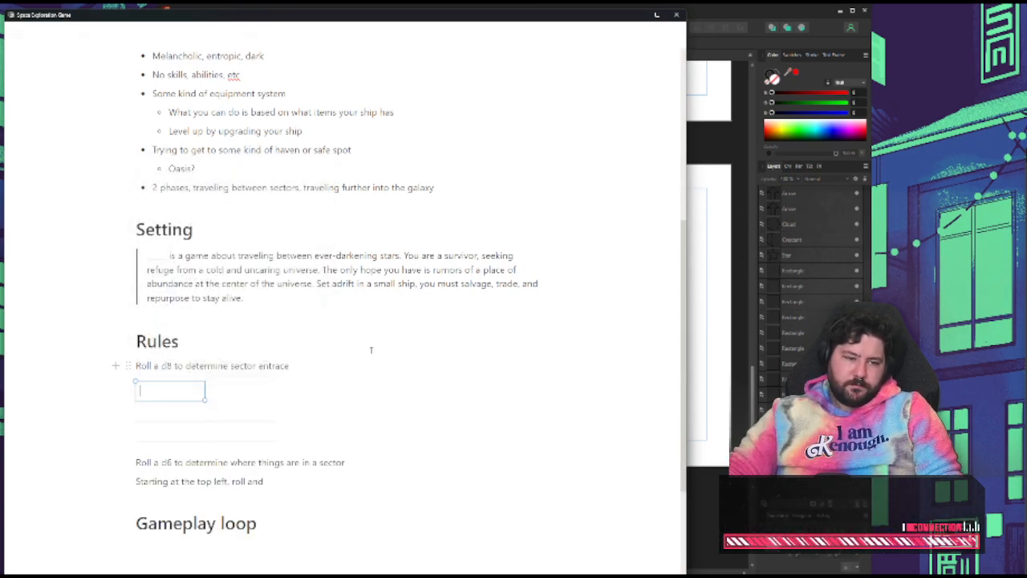
left_click(277, 407)
left_click_drag(344, 410, 171, 393)
left_click(282, 407)
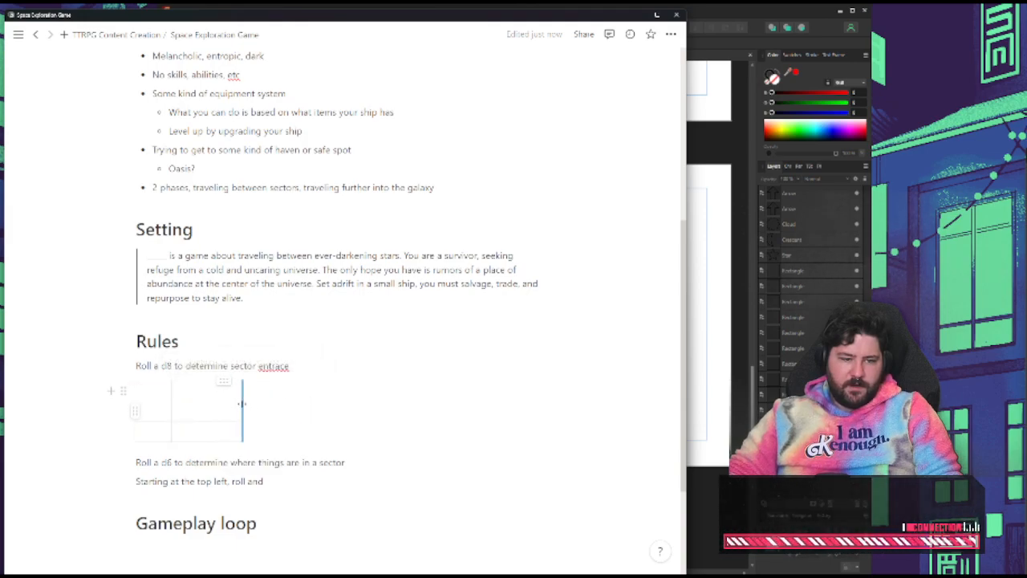
Number the table's first row 1, 2 and 3
left_click(145, 391)
type("1")
key("Tab")
type("2")
key("Tab")
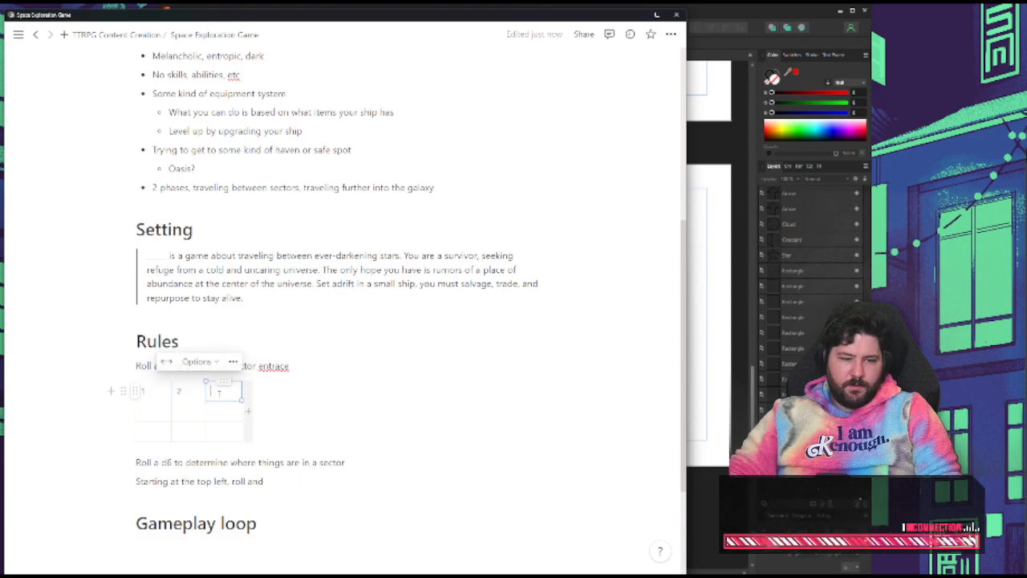
type("3")
key("Tab")
Number the table's remaining outer cells 4 to 8 in reading order, leaving the centre cell empty
type("4")
key("Tab")
key("Tab")
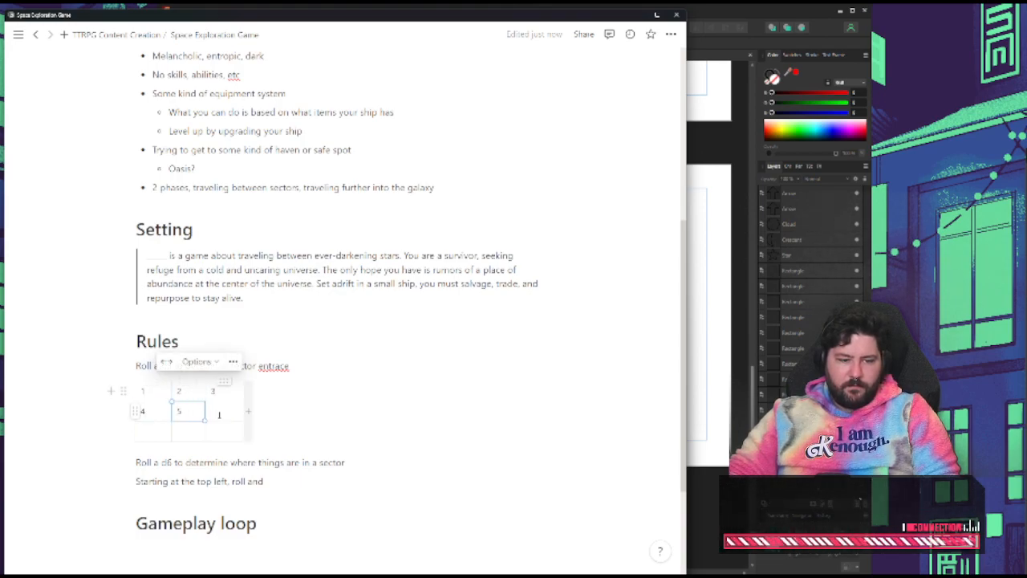
type("5")
key("Tab")
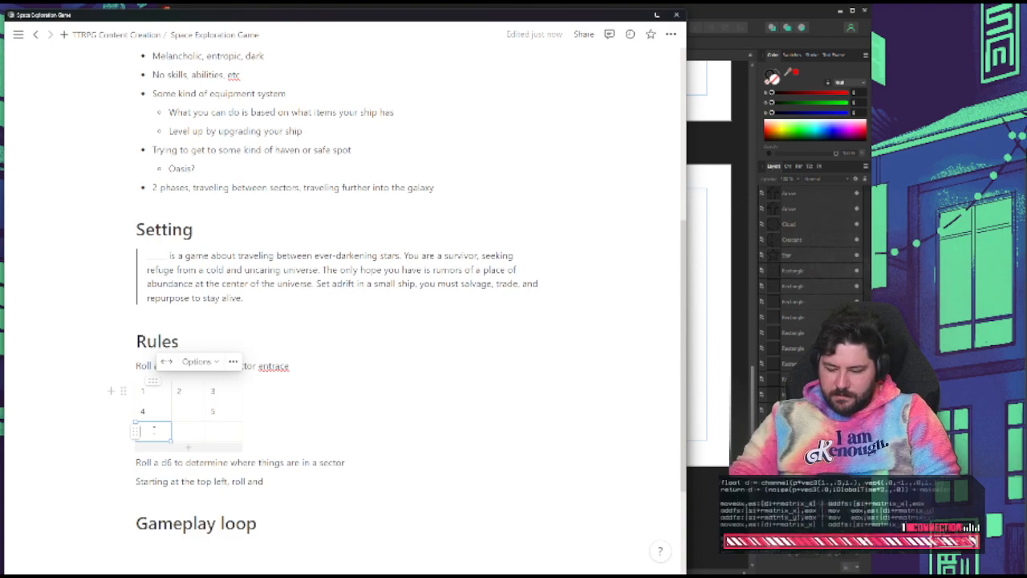
type("6")
key("Tab")
type("7")
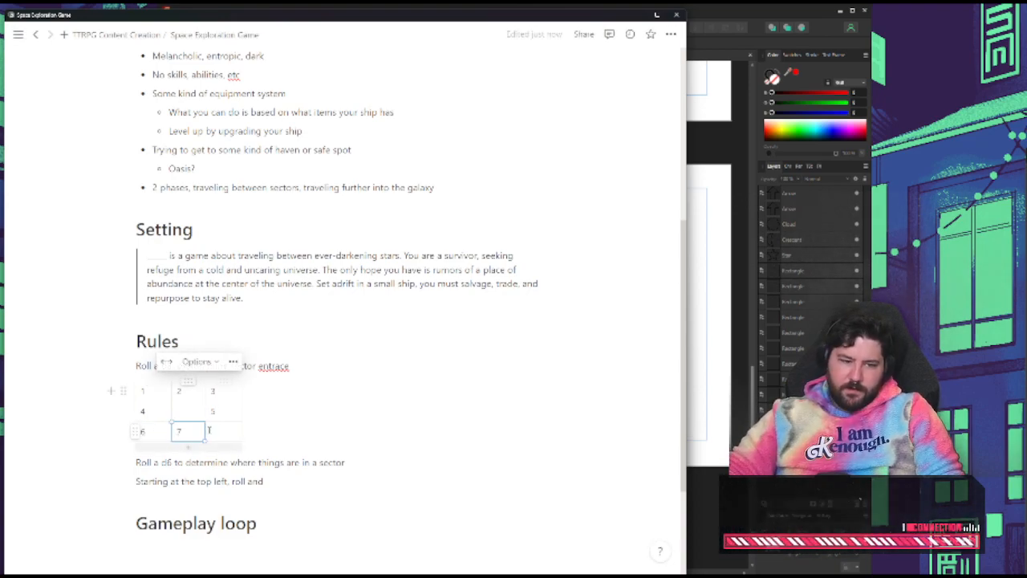
key("Tab")
type("8")
left_click(271, 423)
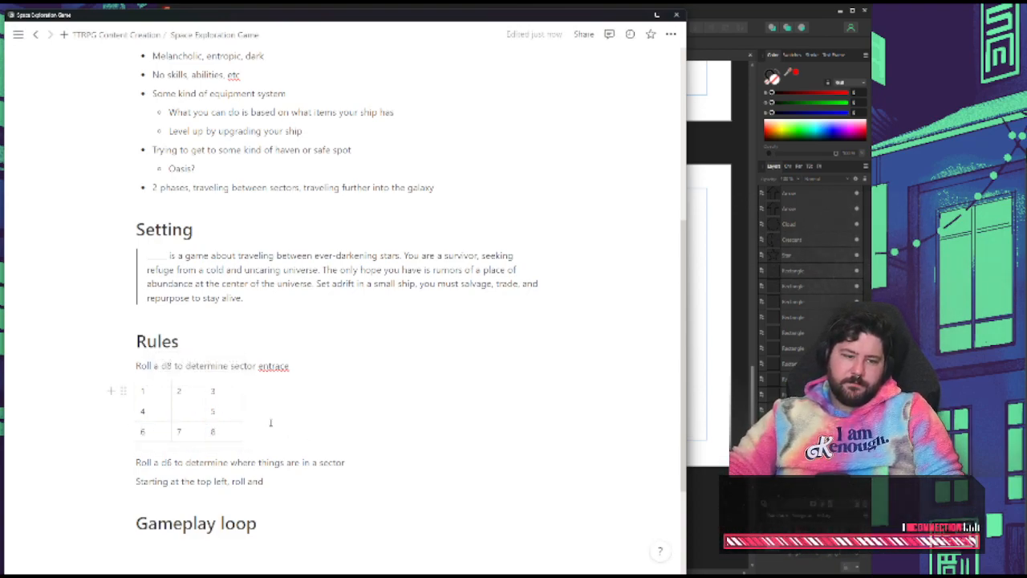
Correct "entrace" to "entrance" in the d8 line and append ", roll again to determine sector exit (if same number, reroll)"
left_click(300, 367)
key("BackSpace")
key("BackSpace")
type("nce")
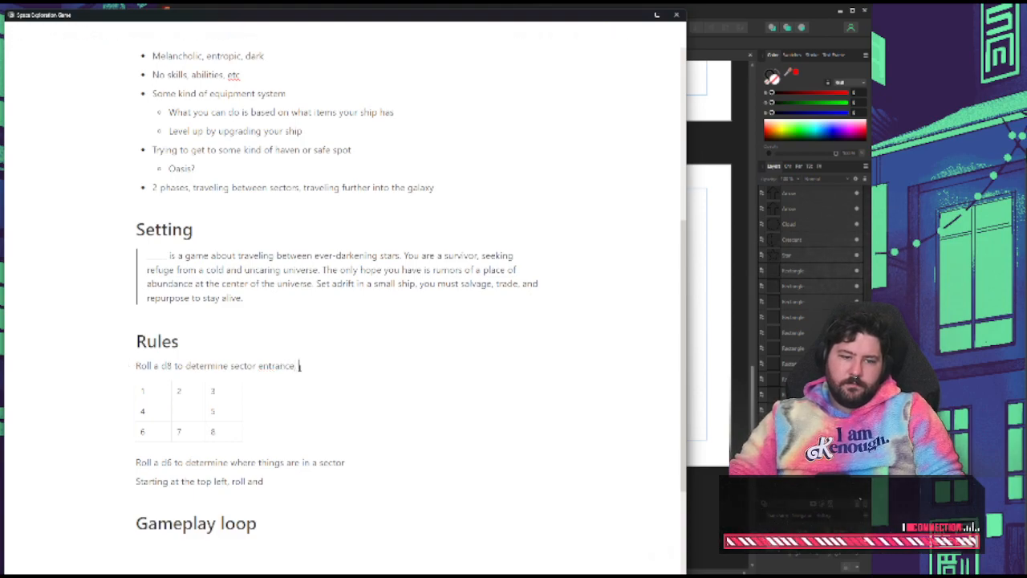
type(", roll again to")
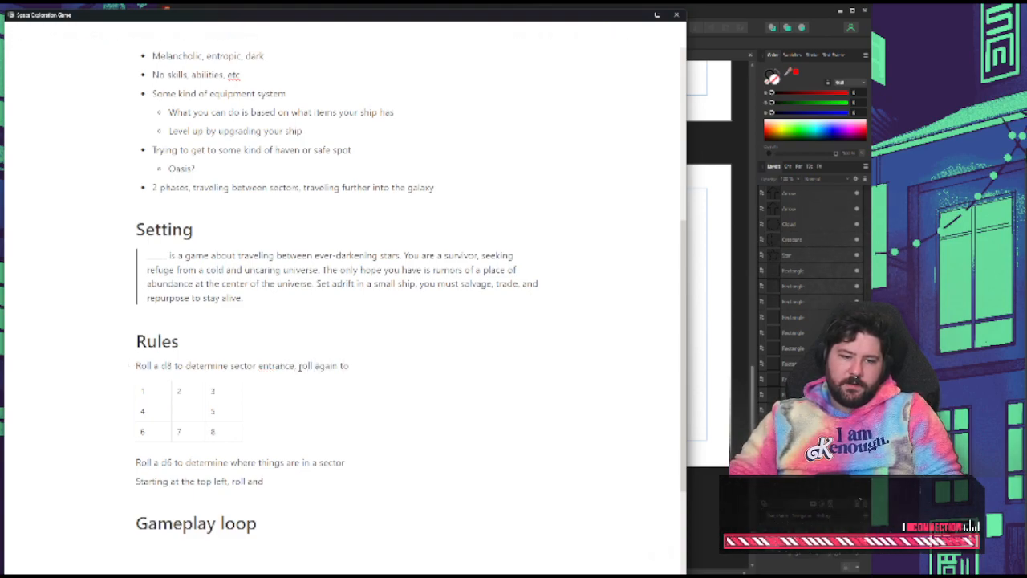
type(" determine ")
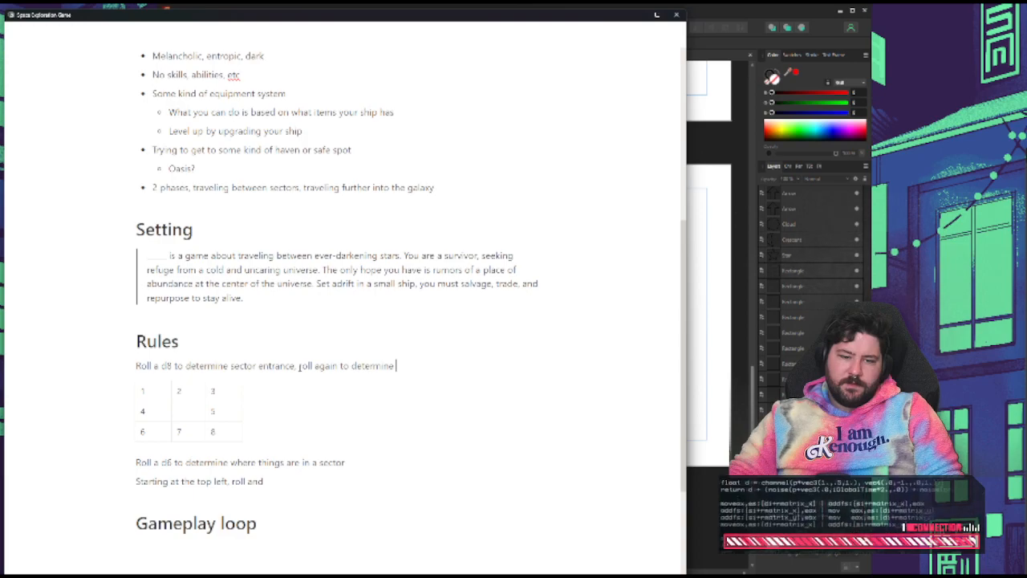
type("sector exit")
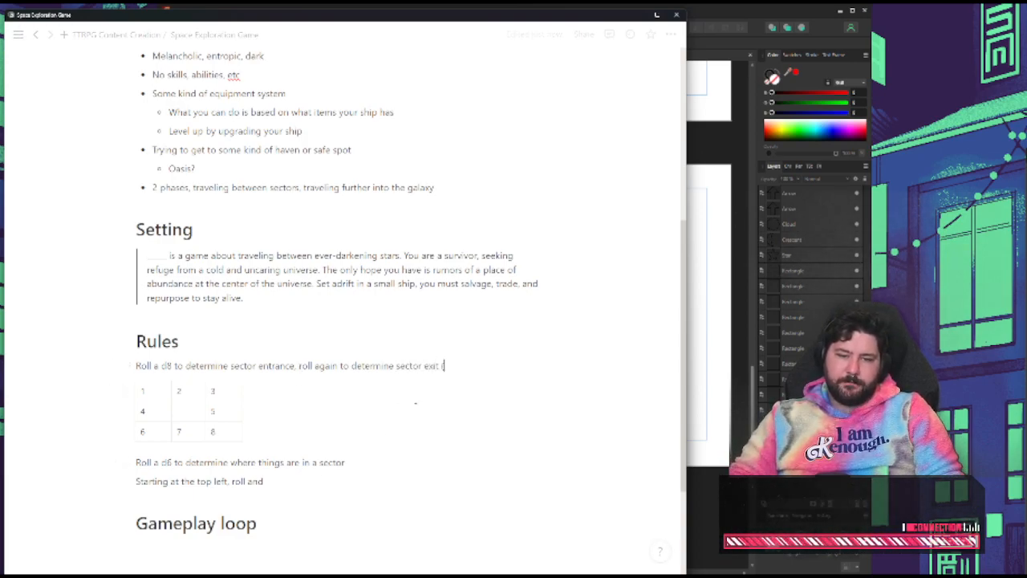
type(" (if same numbe")
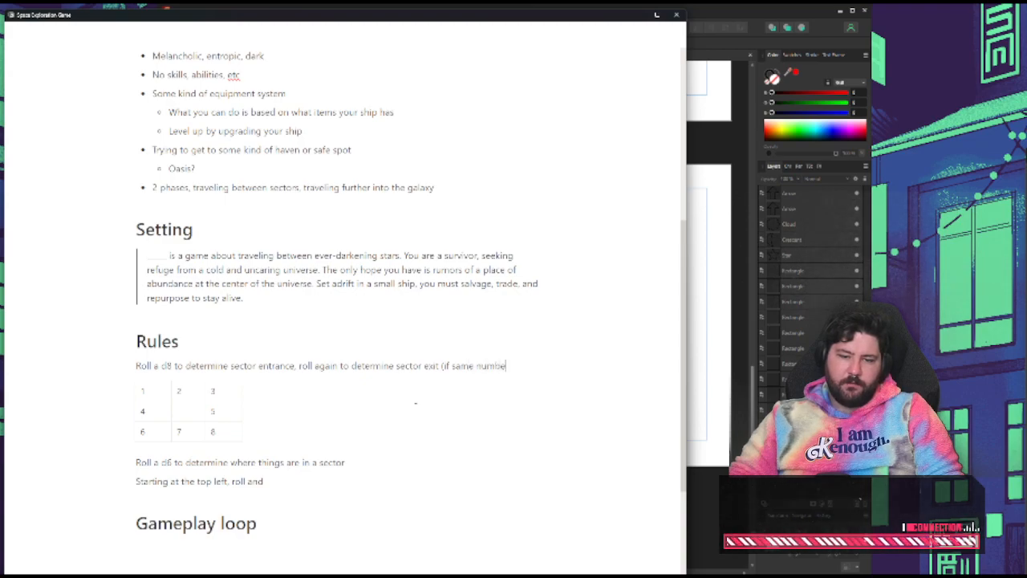
type("r, roll")
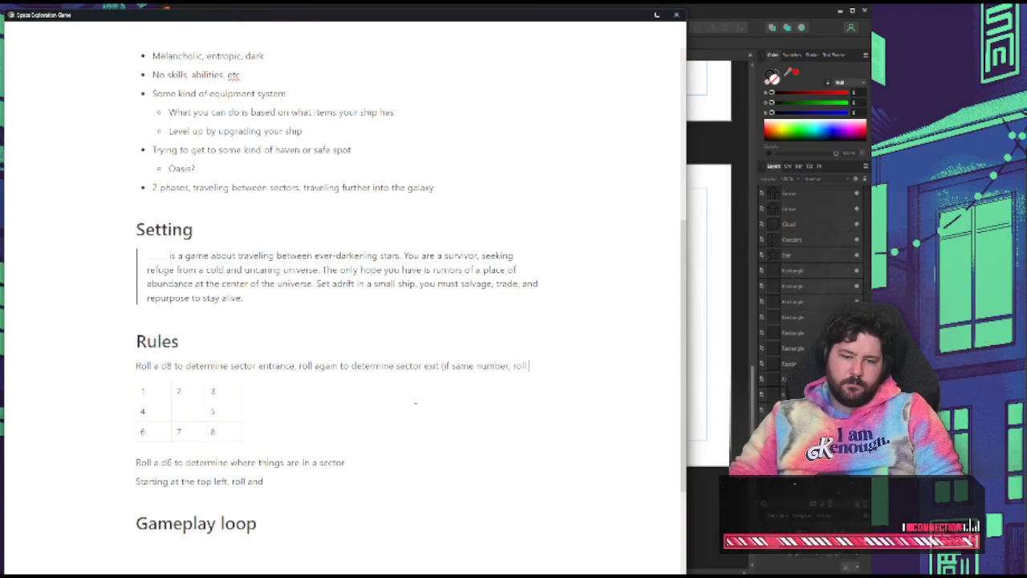
key("BackSpace")
key("BackSpace")
key("BackSpace")
type("eroll)")
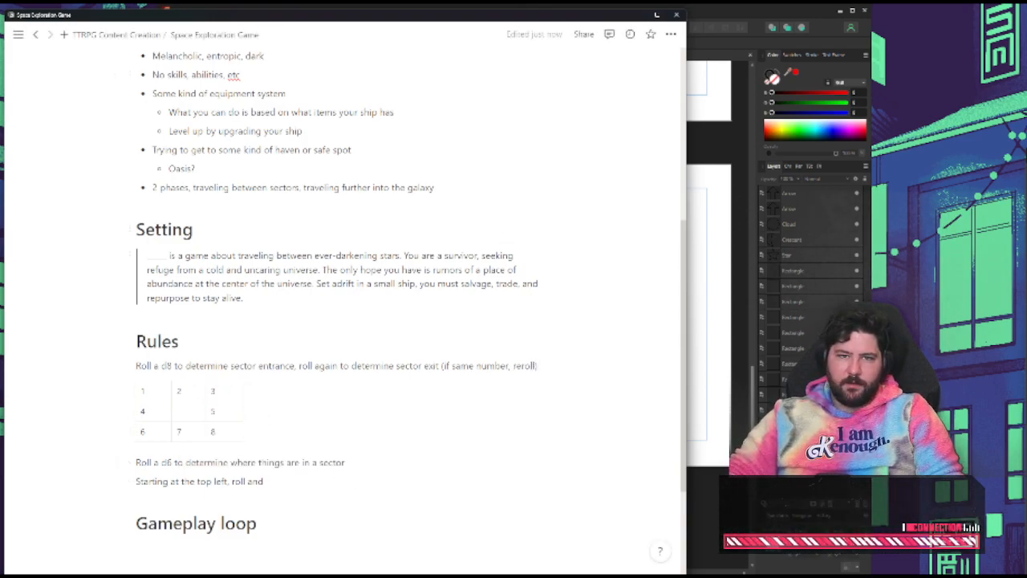
Move the notes window aside, switch to Affinity Publisher and check the two arrows in the symbol grid
left_click_drag(426, 16, 1, 23)
left_click(416, 271)
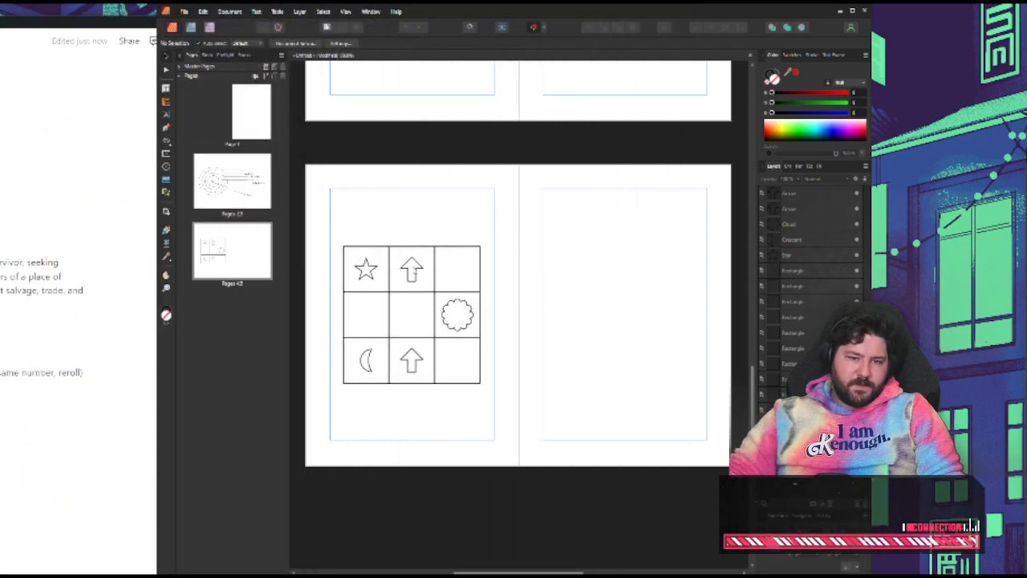
left_click(413, 273)
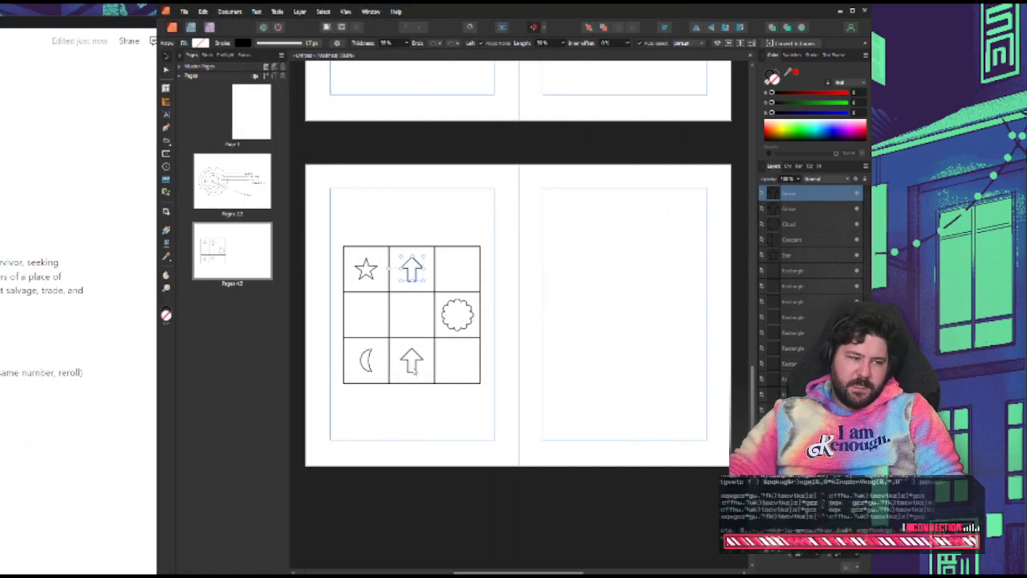
left_click(414, 363)
left_click(421, 268)
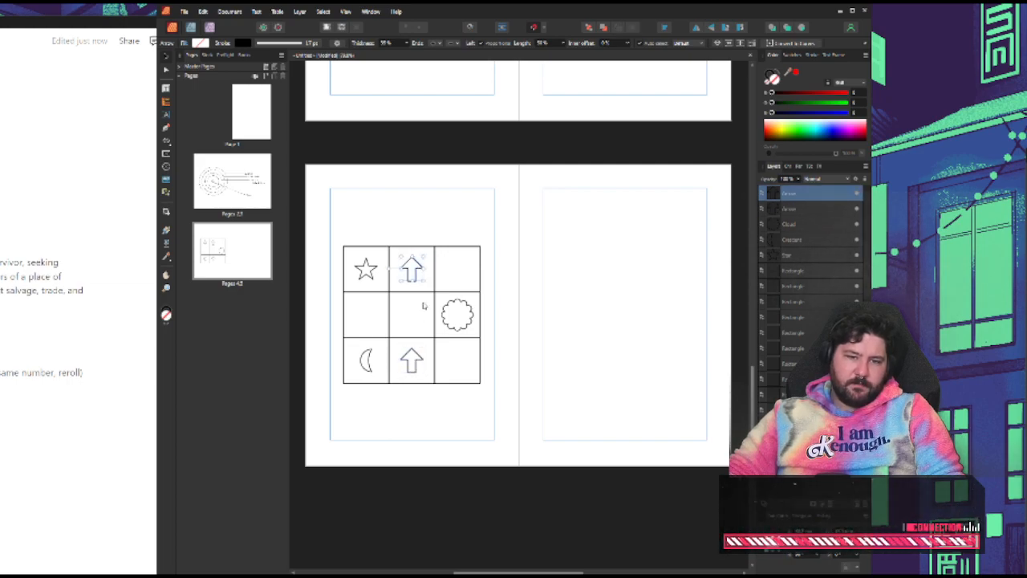
left_click(423, 365)
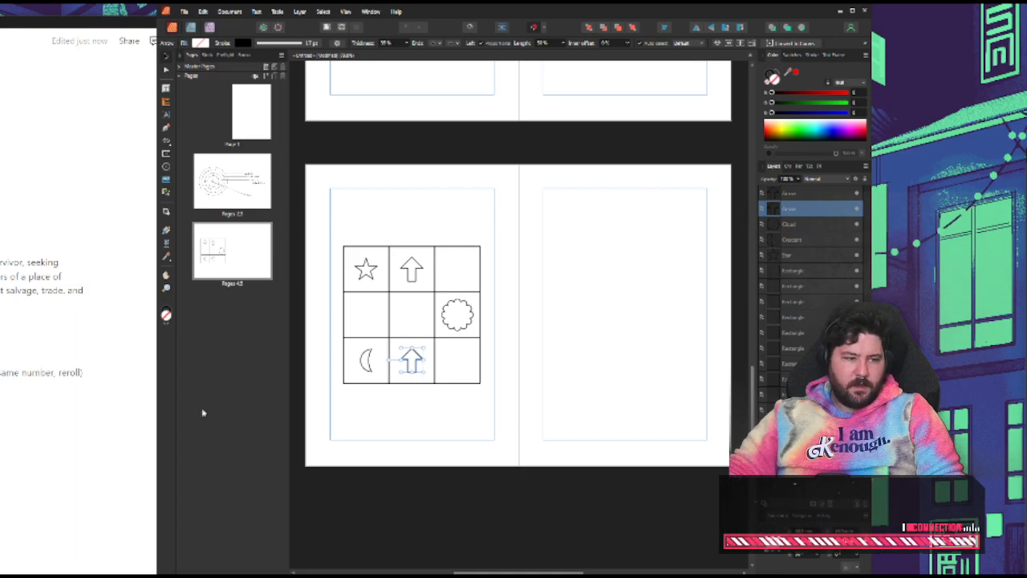
Reread the game notes and review the sector map and symbol grid pages in Affinity Publisher
key("alt+Tab")
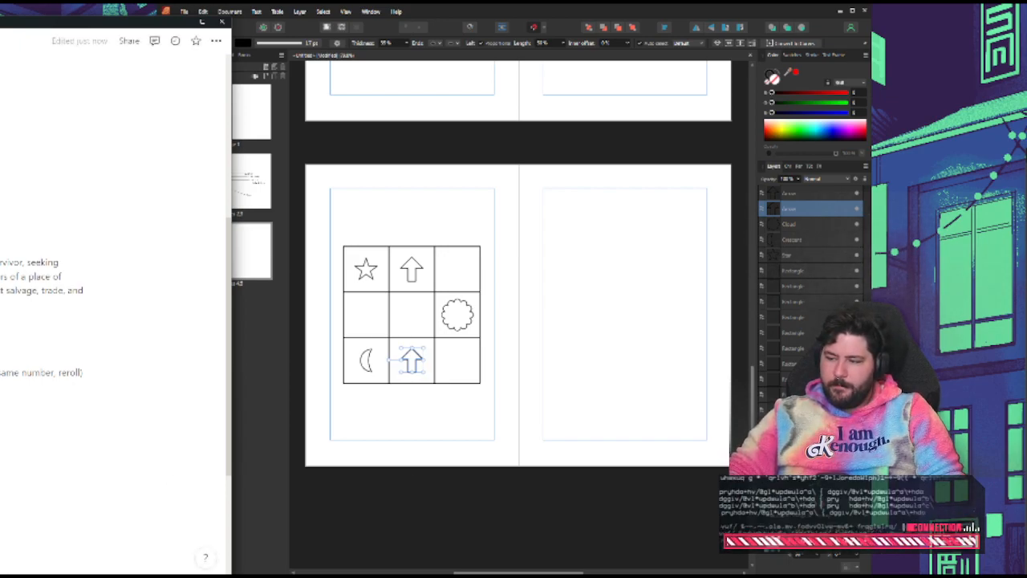
scroll(91, 369, "up", 3)
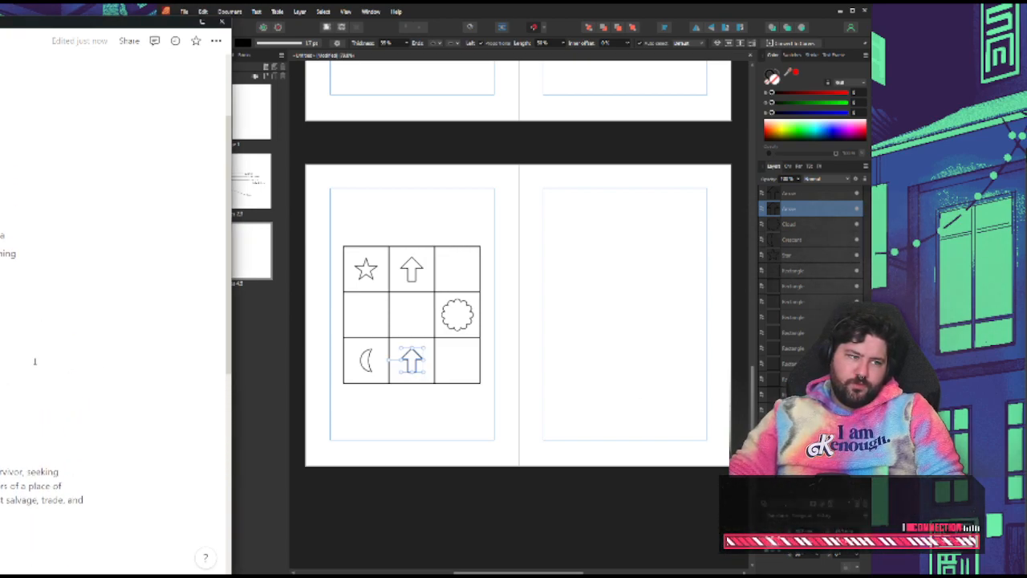
scroll(26, 358, "down", 3)
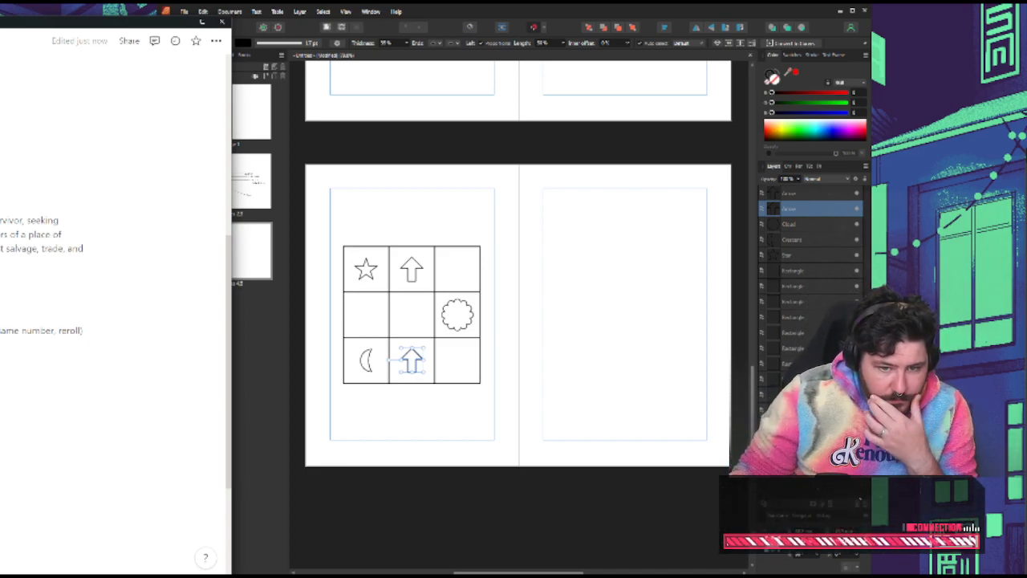
scroll(113, 241, "down", 2)
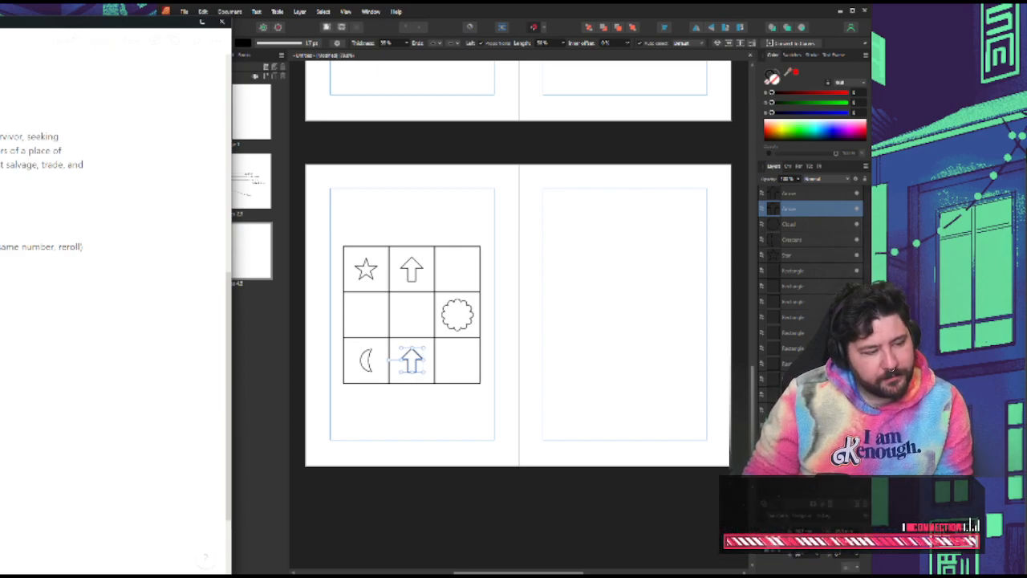
scroll(112, 241, "down", 2)
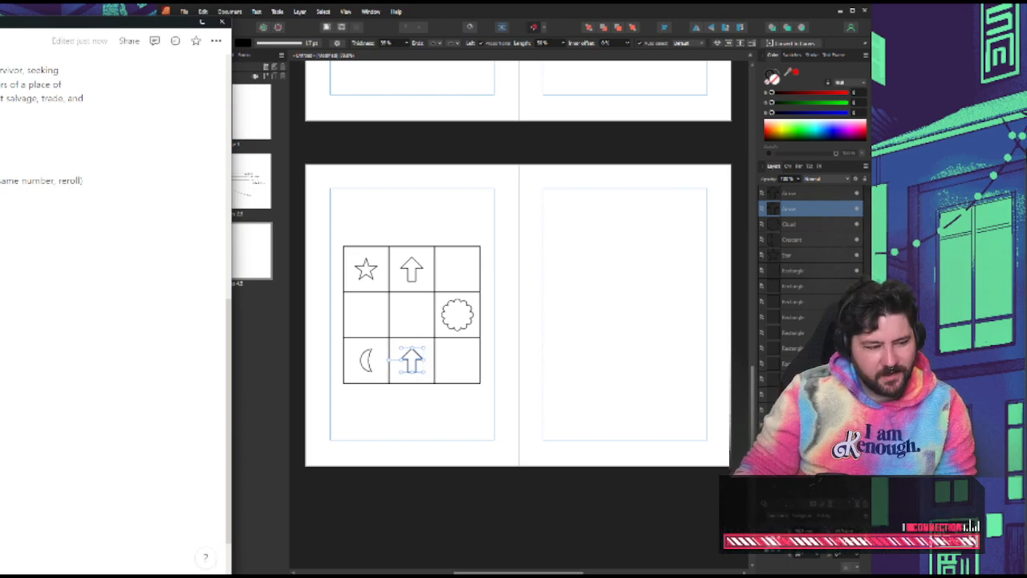
left_click(514, 364)
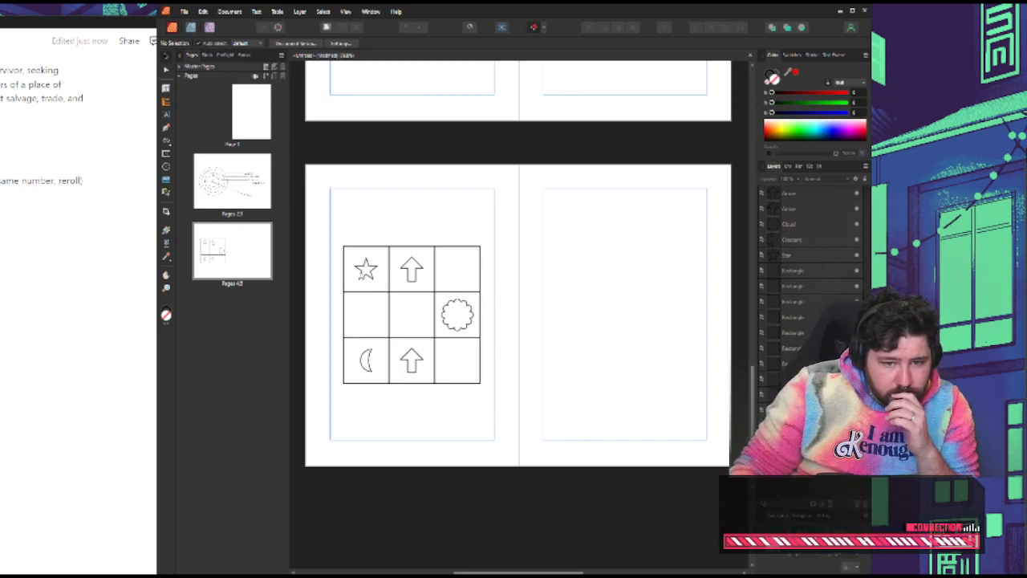
scroll(372, 289, "up", 10)
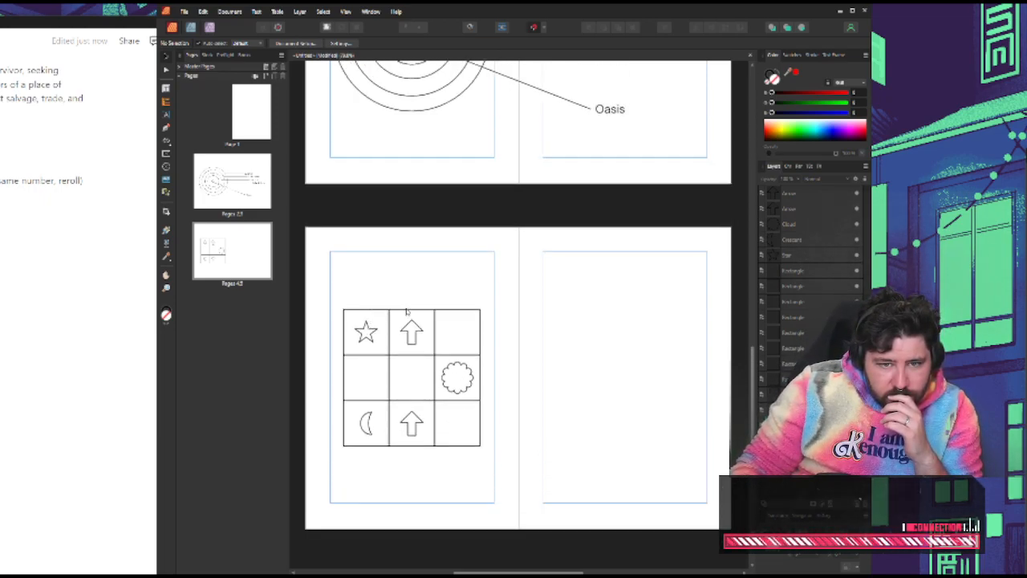
scroll(385, 332, "up", 5)
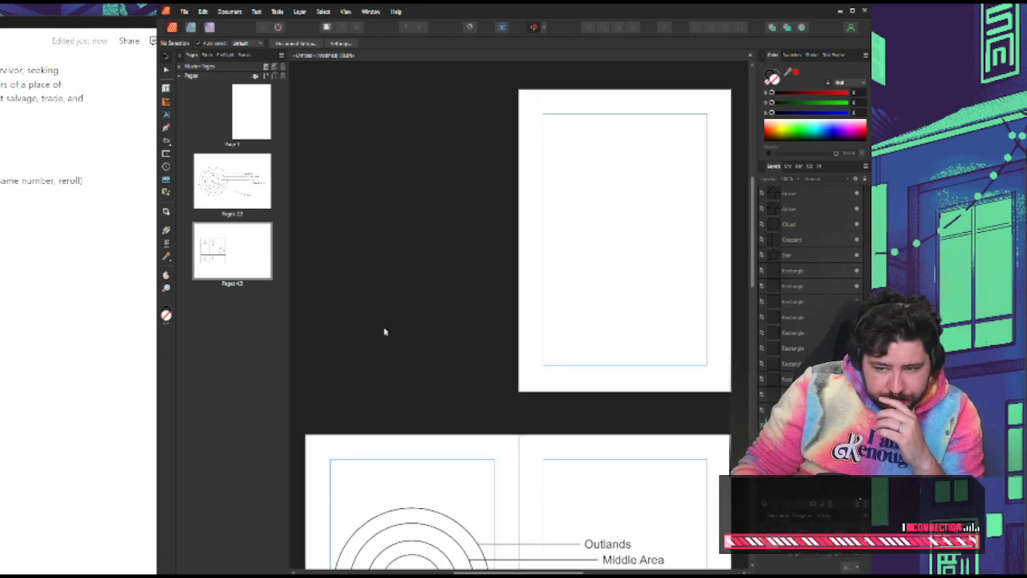
scroll(393, 325, "down", 9)
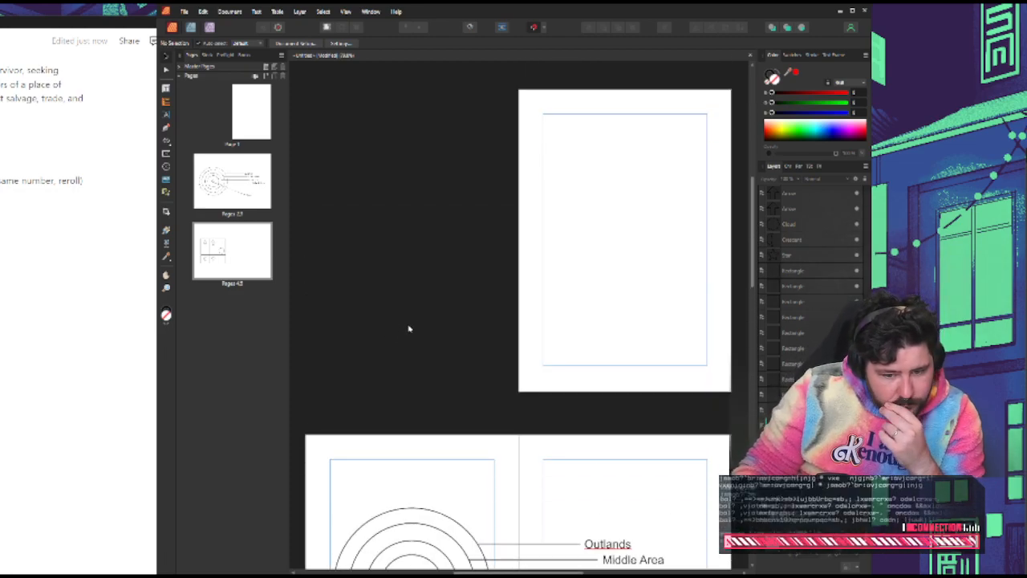
scroll(417, 319, "down", 11)
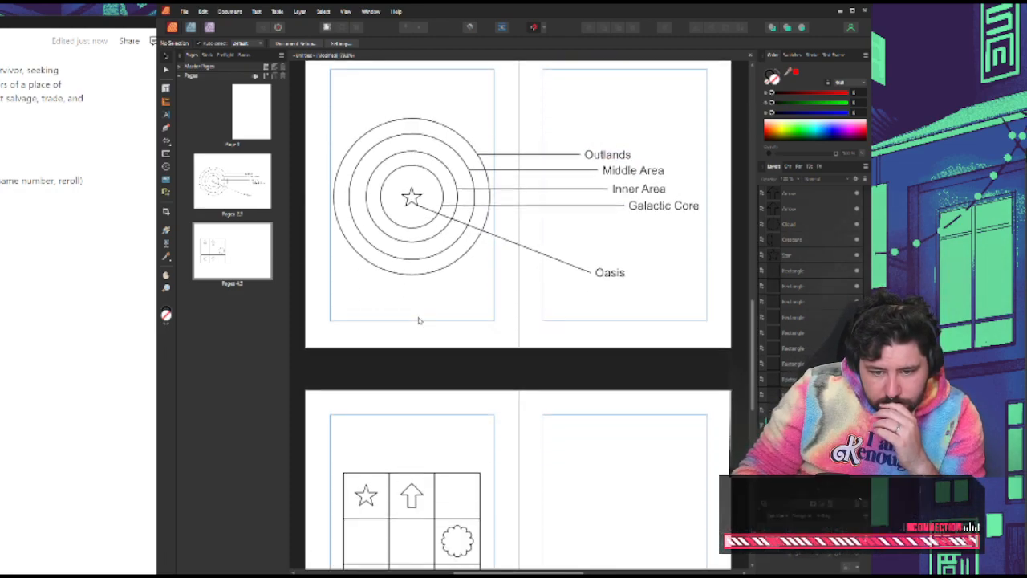
scroll(432, 339, "up", 3)
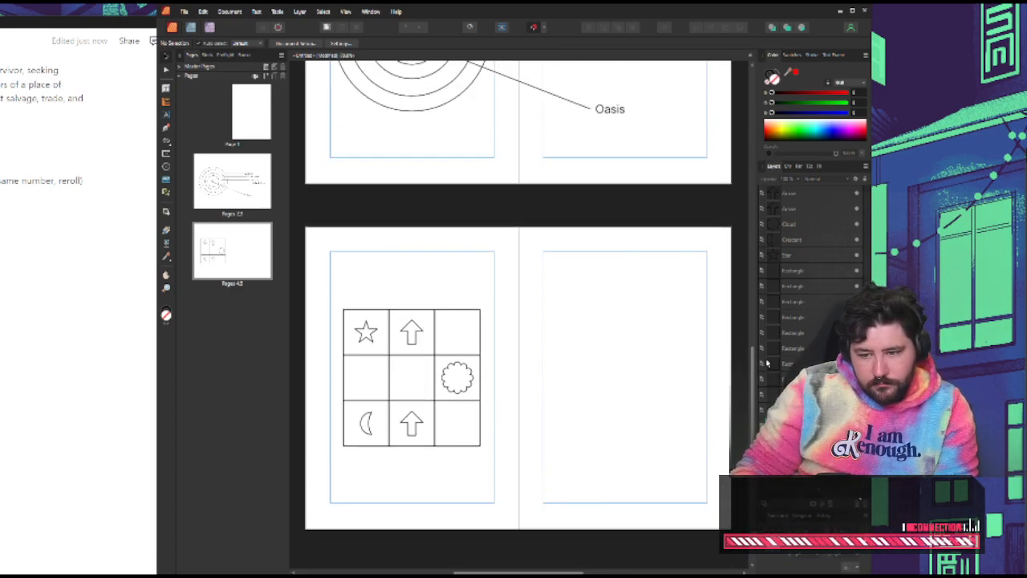
Return to the notes and extend the "Starting at the top left, roll and" line so it ends with "entrance and exit"
left_click(88, 321)
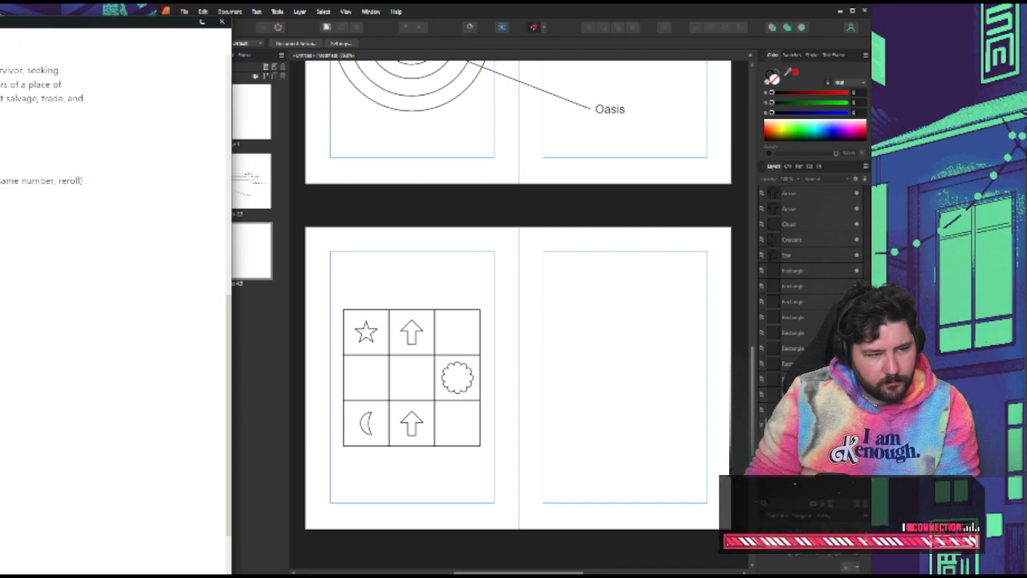
type("or entrance an")
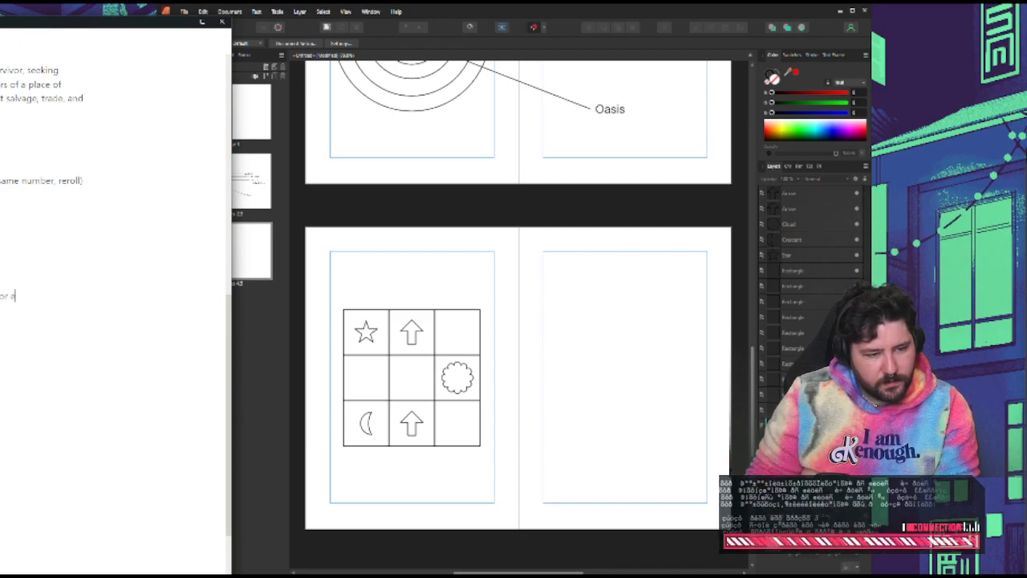
type("d exit")
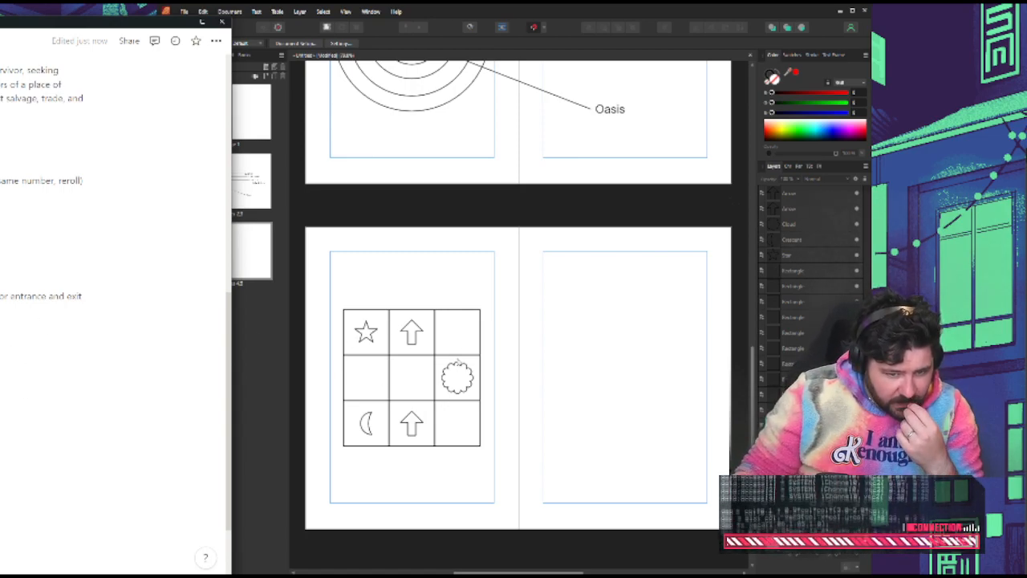
In the d8 sector entrance line of the notes, replace "reroll" with "place exit in the middle"
left_click(423, 304)
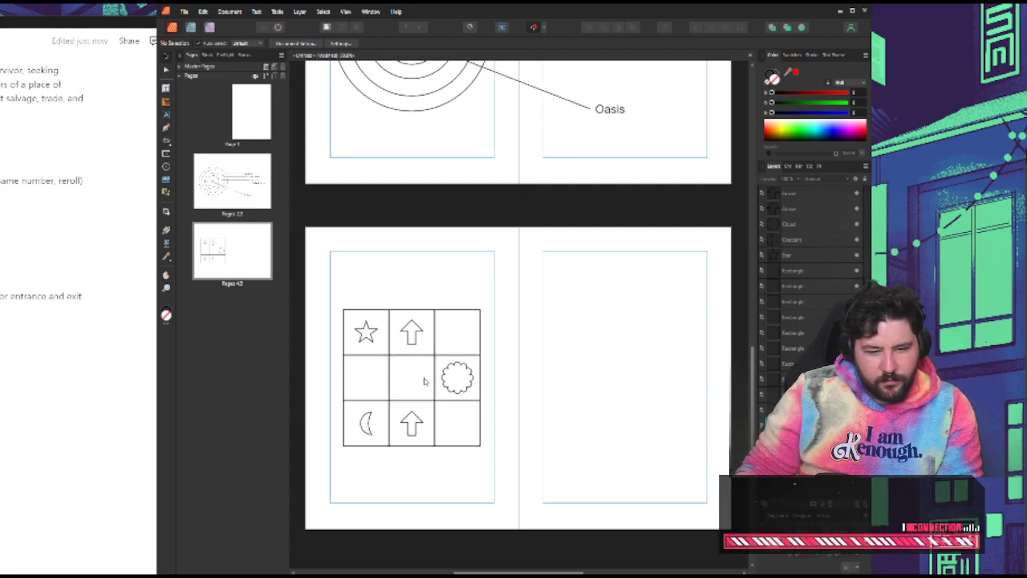
scroll(27, 273, "up", 2)
left_click_drag(0, 265, 82, 264)
double_click(70, 264)
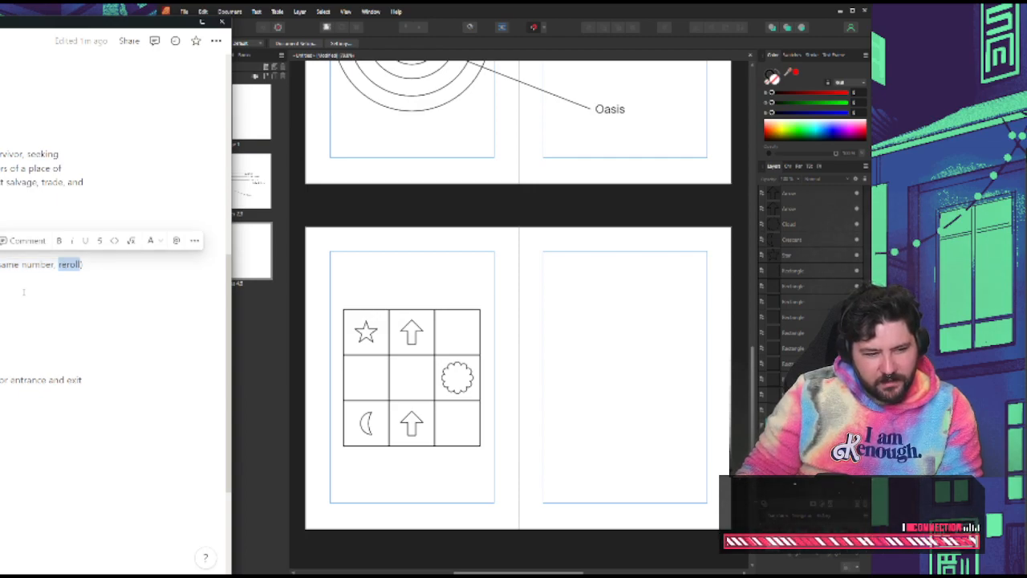
type("place")
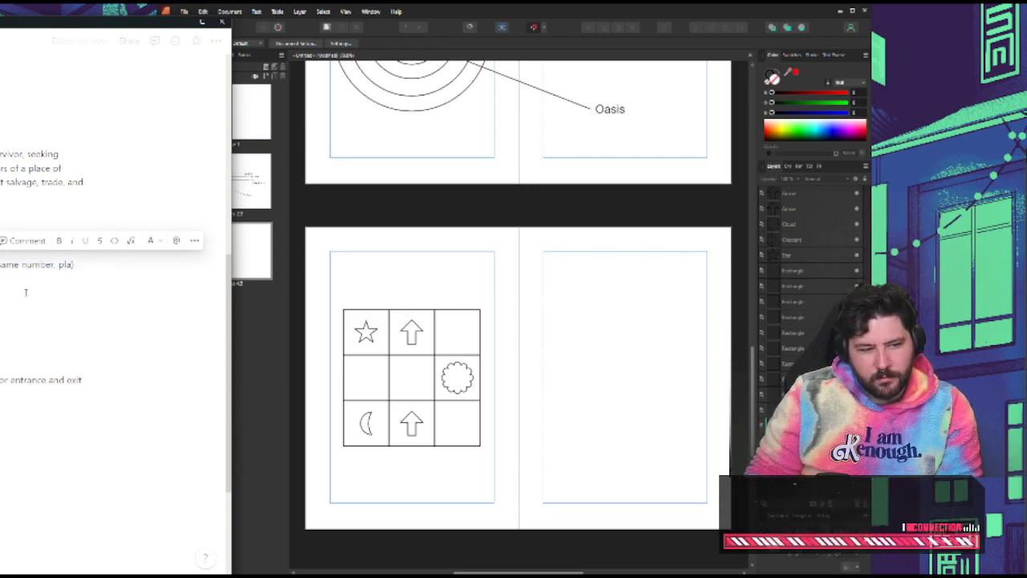
key("Delete")
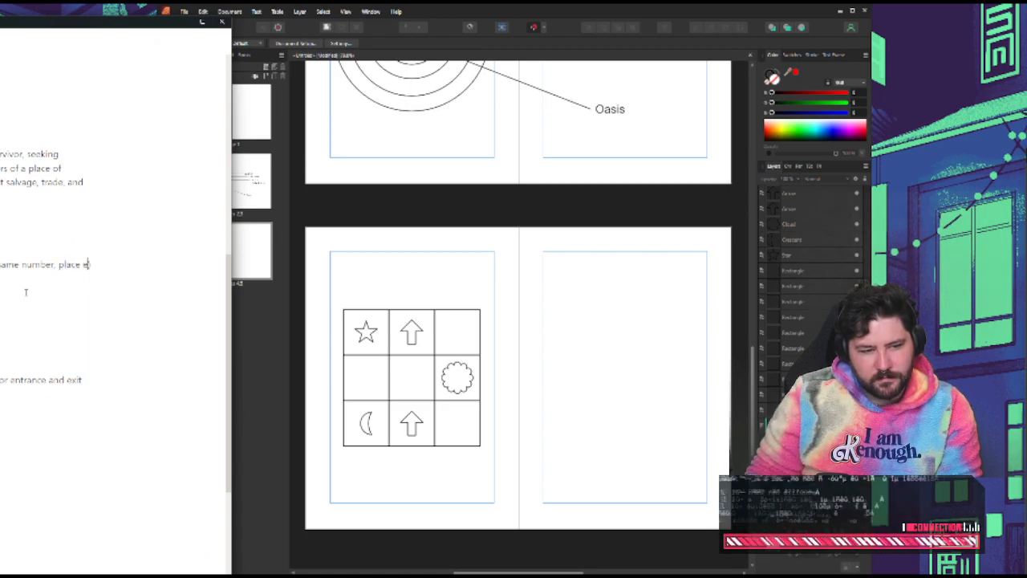
key("Return")
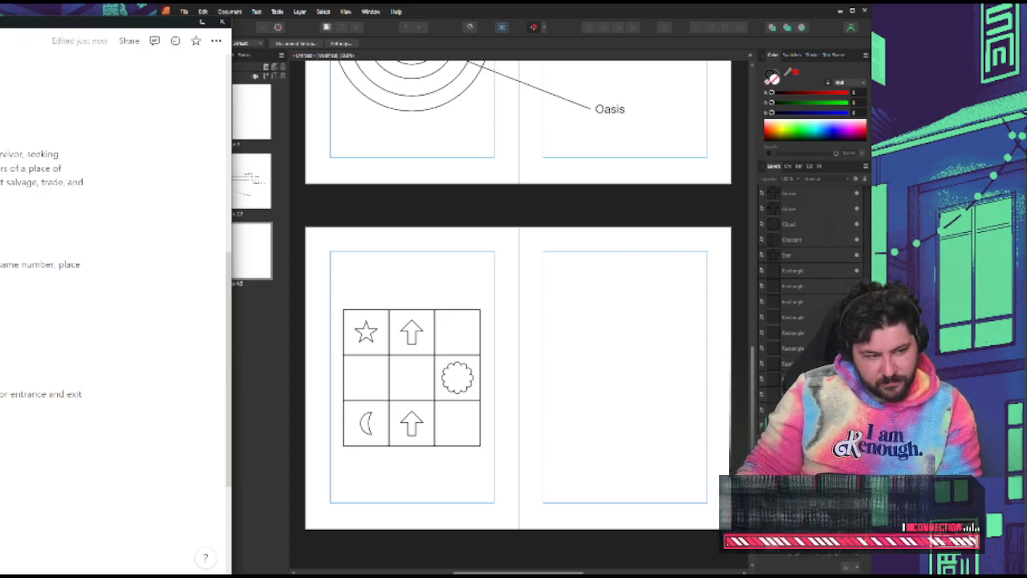
triple_click(40, 264)
left_click(40, 264)
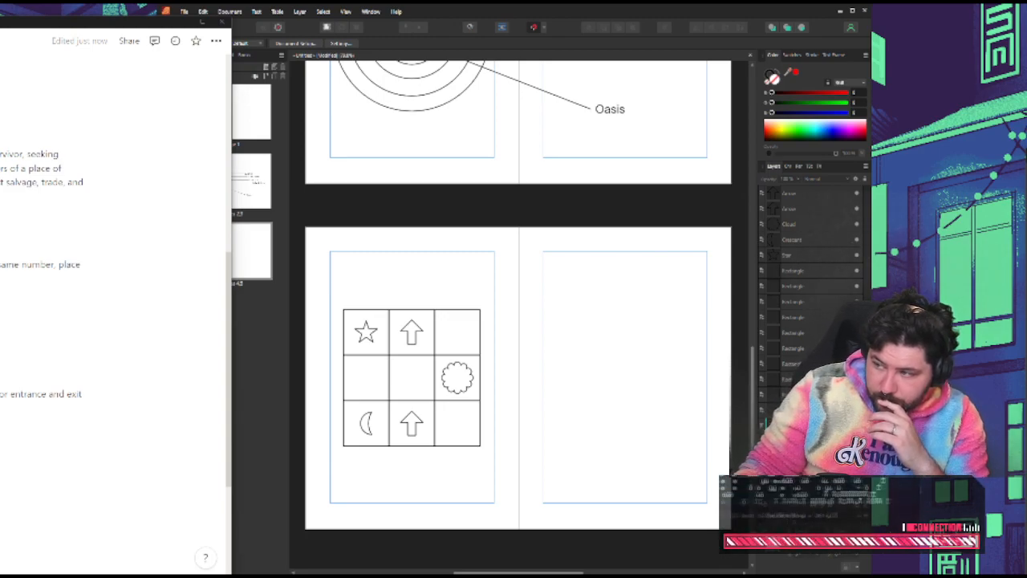
Review the sector map and symbol grid in Affinity Publisher alongside the game notes
left_click(245, 369)
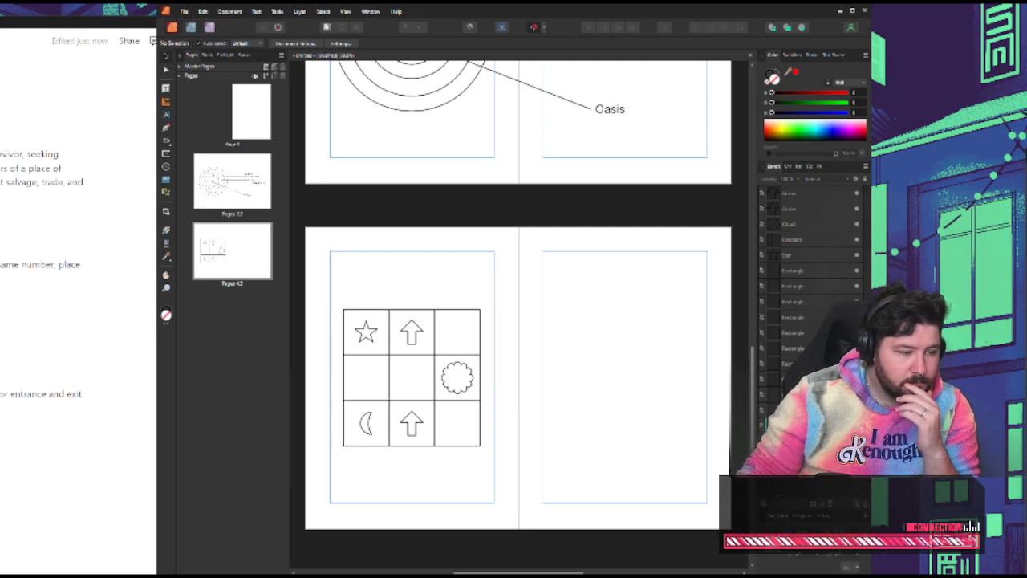
scroll(78, 301, "down", 2)
left_click(77, 301)
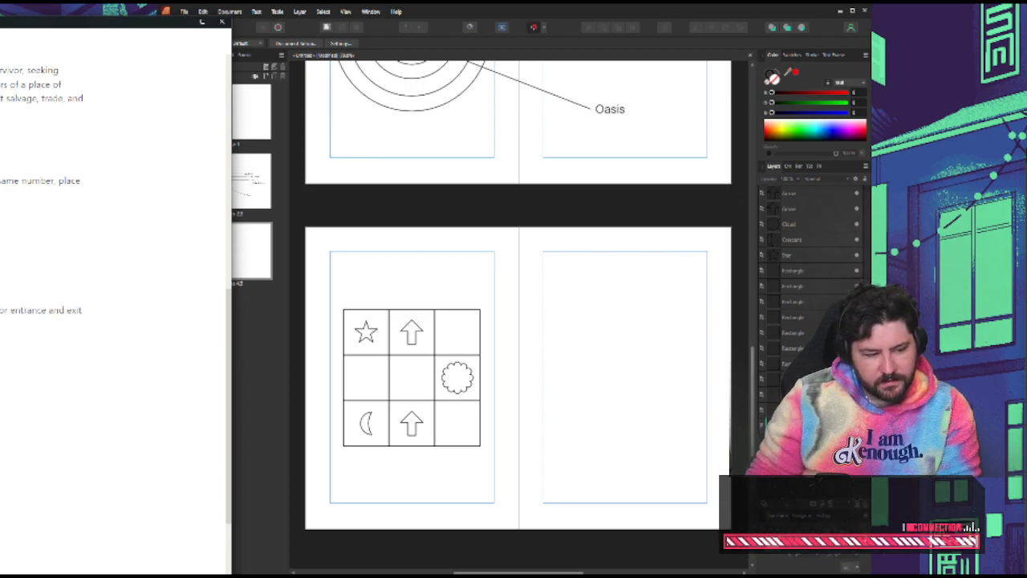
scroll(411, 396, "up", 4)
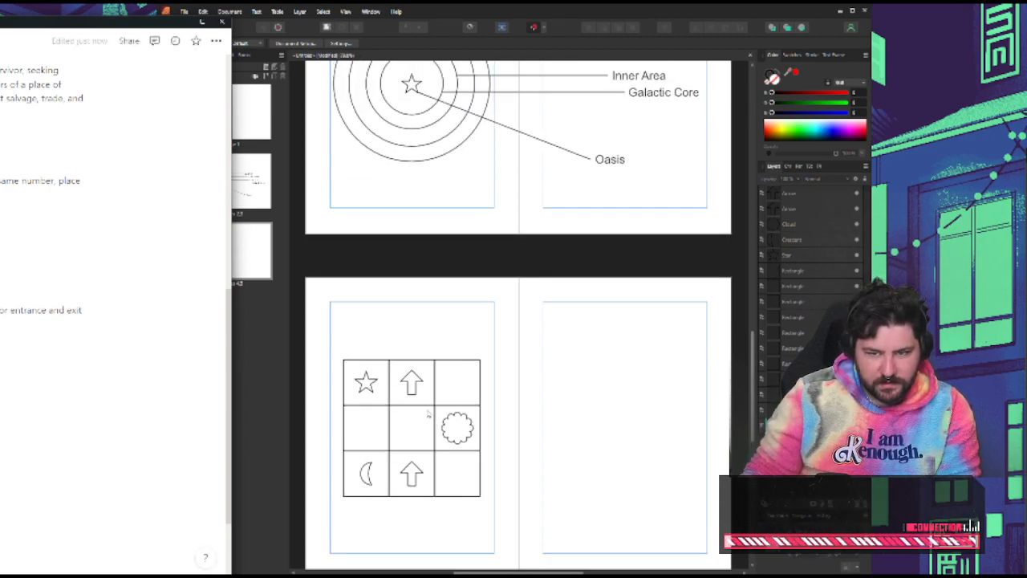
scroll(12, 343, "up", 5)
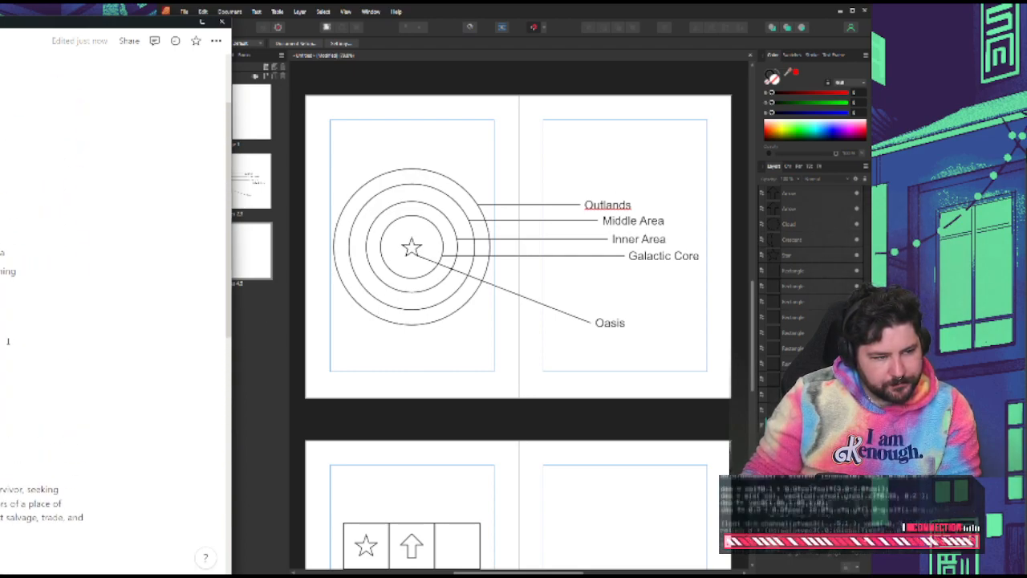
scroll(7, 340, "down", 5)
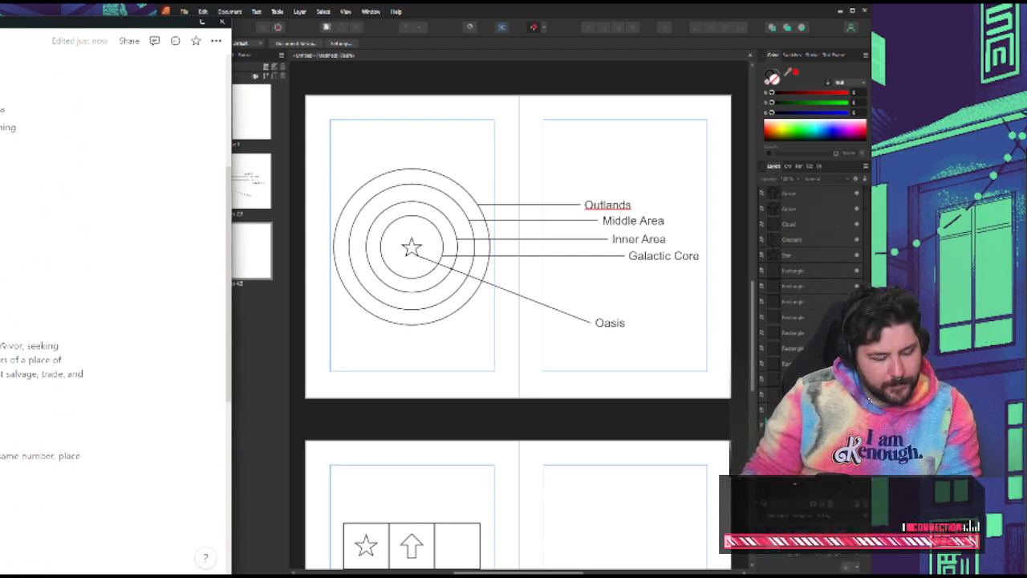
scroll(112, 305, "down", 3)
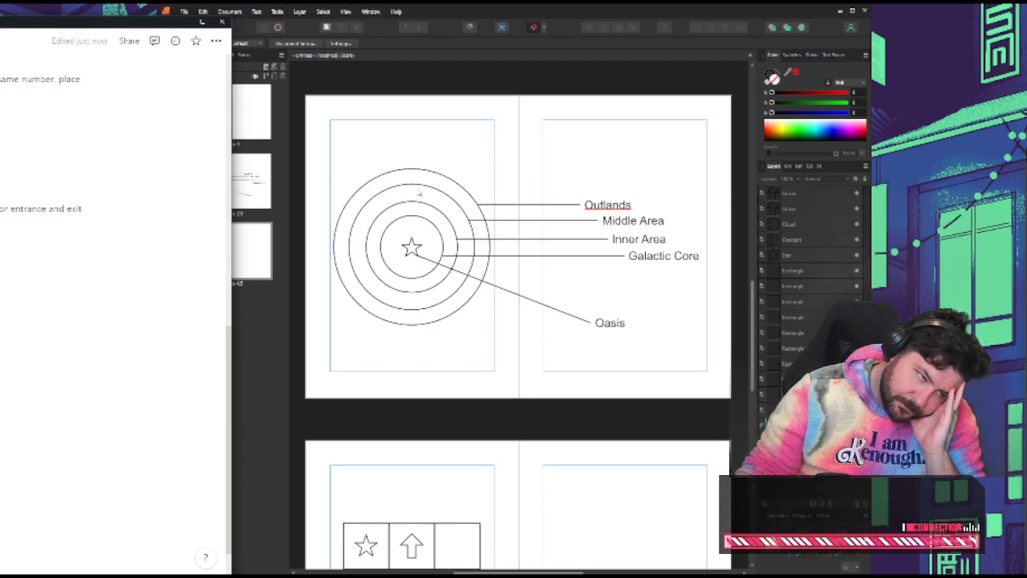
scroll(576, 276, "down", 1)
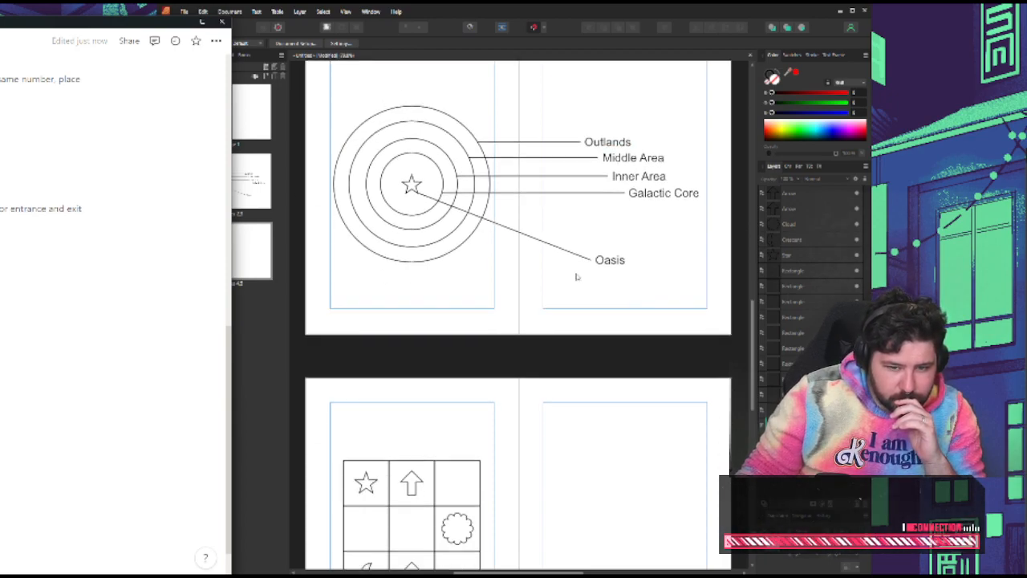
scroll(578, 278, "down", 2)
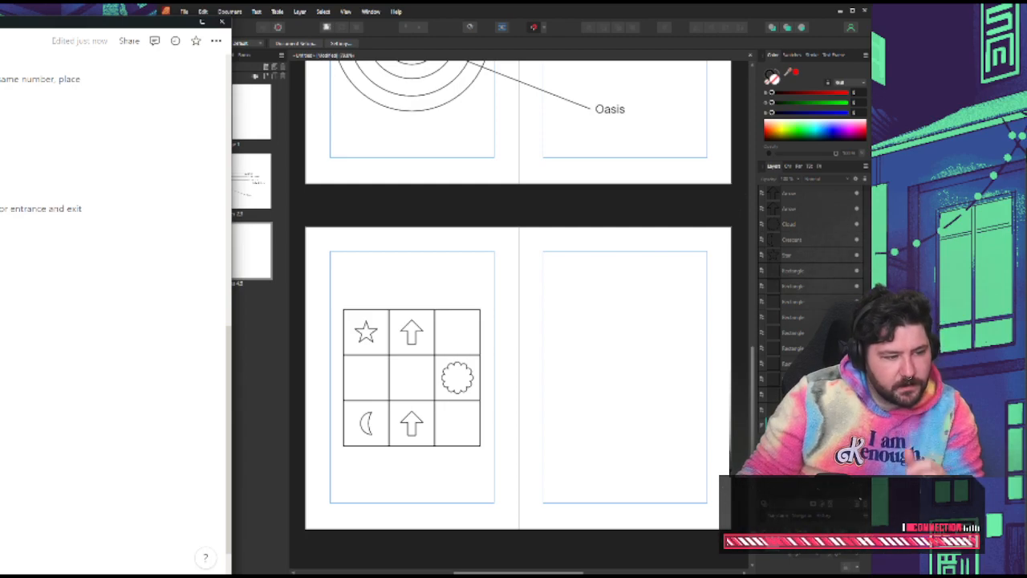
Add a sub-bullet under the 2 phases note: "Traveling further in could be based on number of sectors visited, ship "strength"/level"
scroll(11, 491, "up", 5)
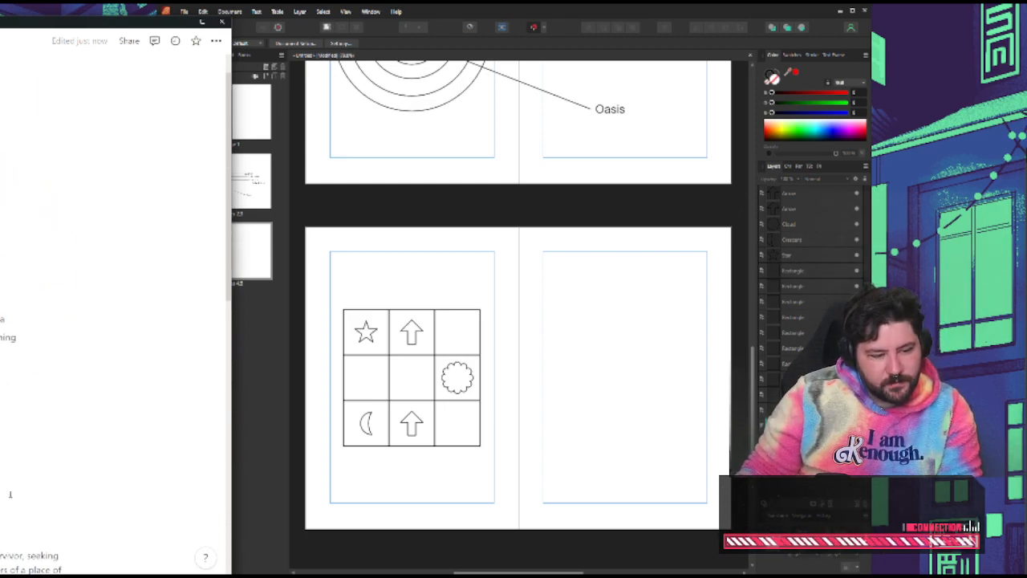
key("Return")
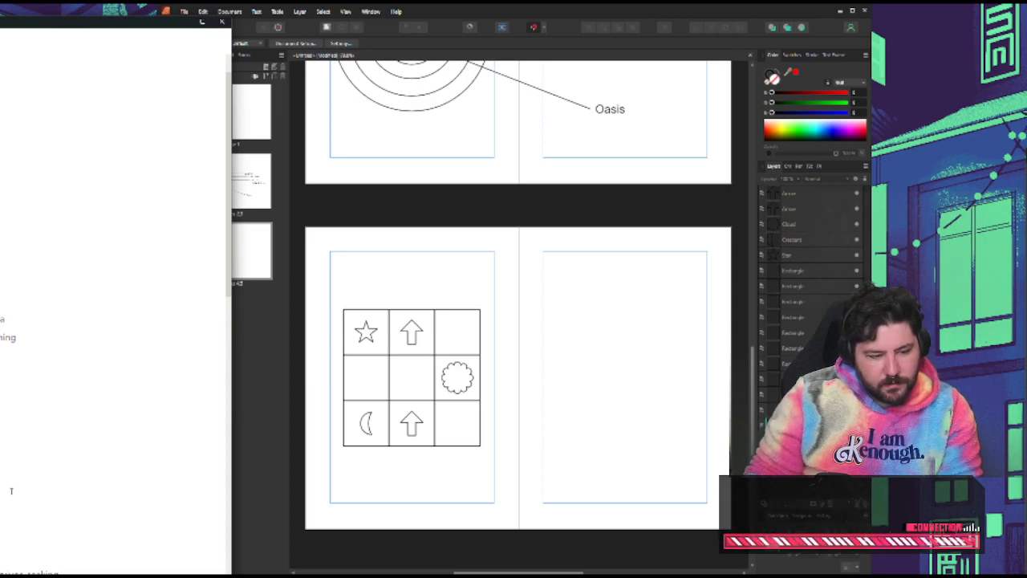
type("'str")
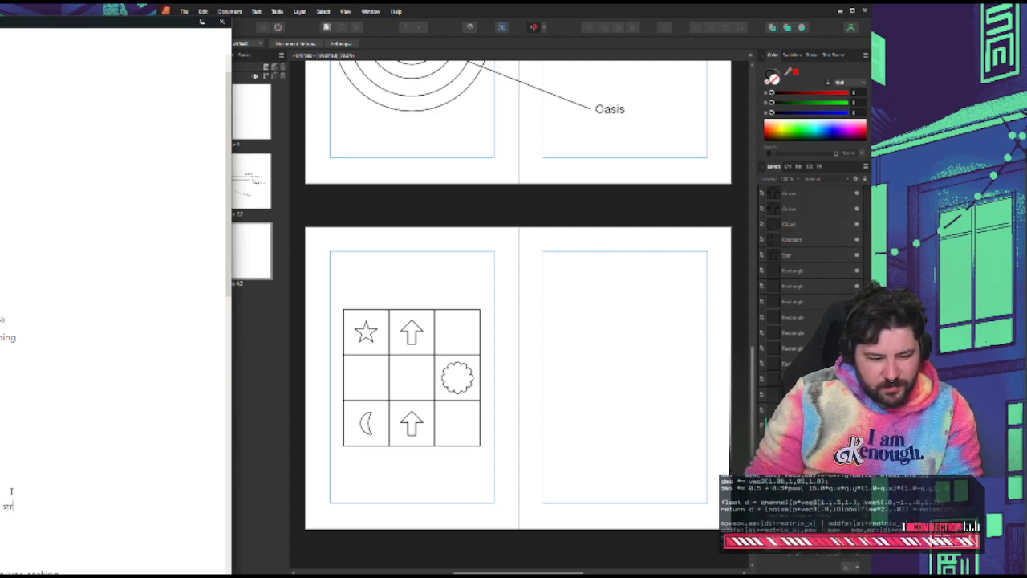
type("eag")
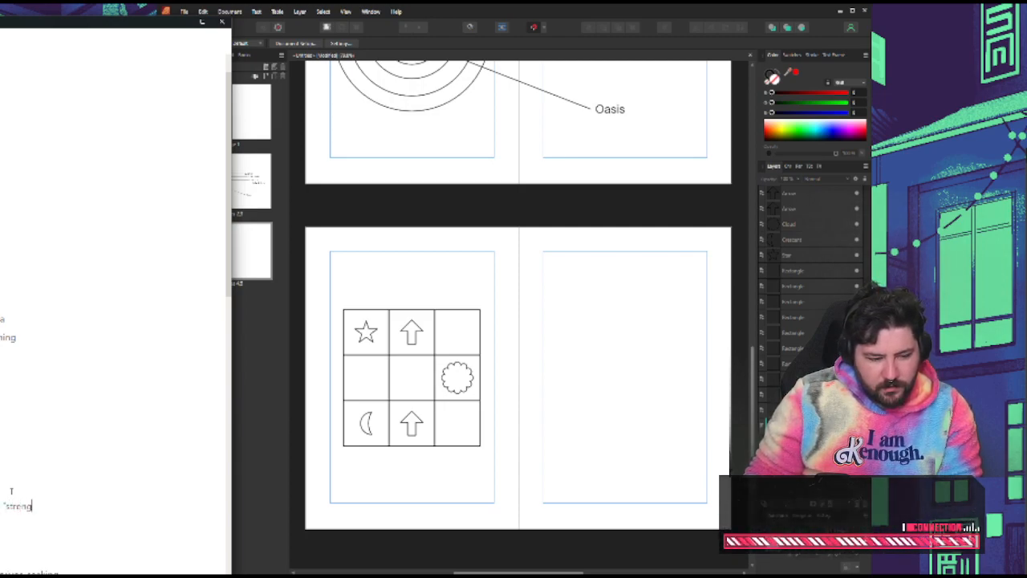
type("th/level")
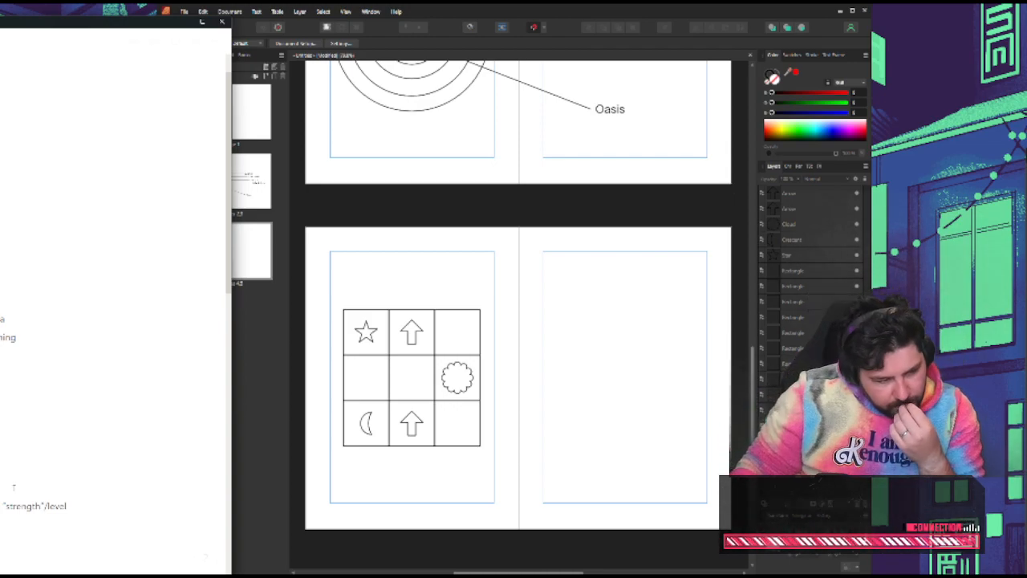
Reread the game notes from the travel phase bullets through the setting and sector rules
scroll(113, 361, "down", 2)
scroll(112, 361, "down", 3)
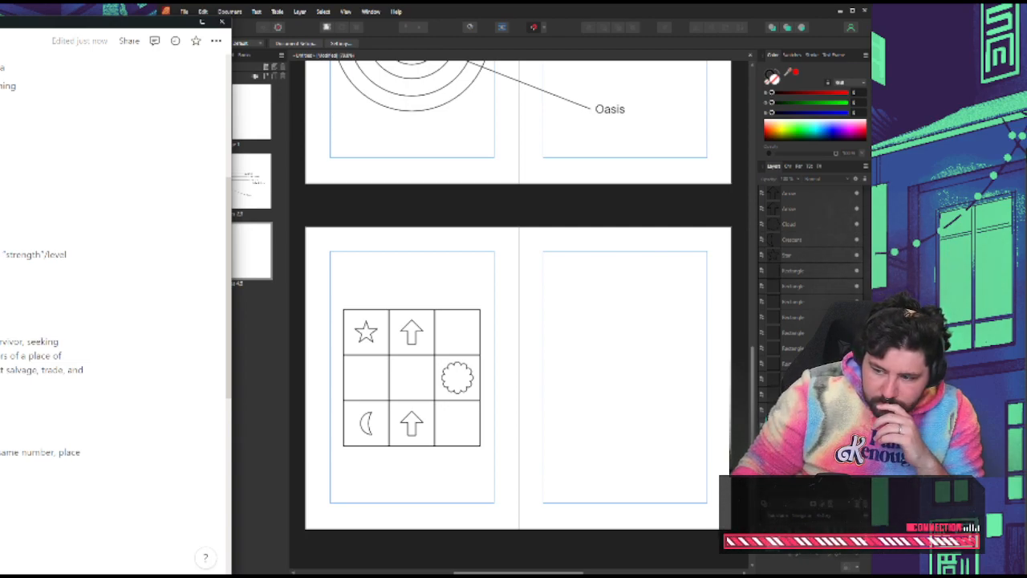
scroll(112, 305, "down", 5)
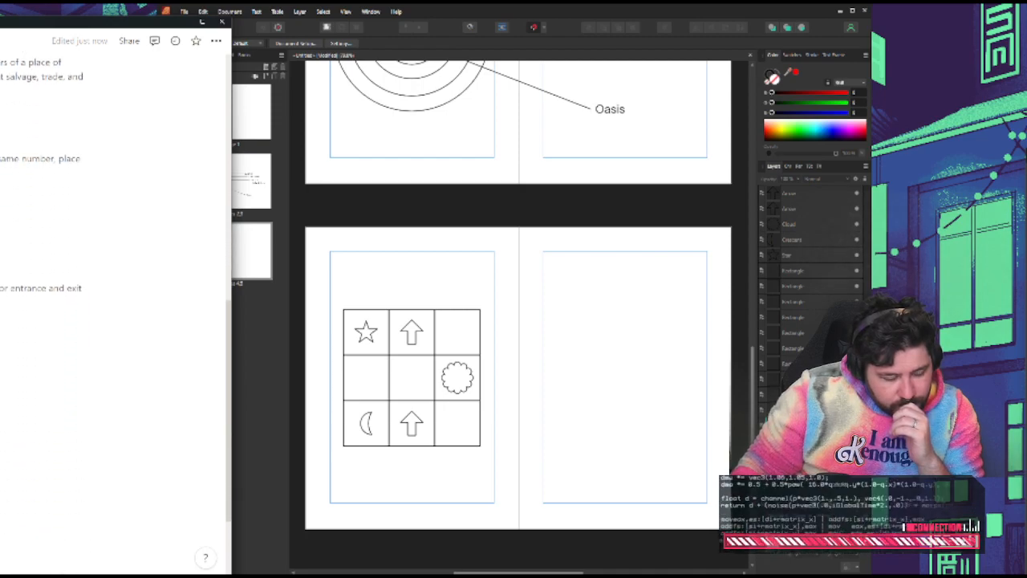
scroll(113, 305, "up", 6)
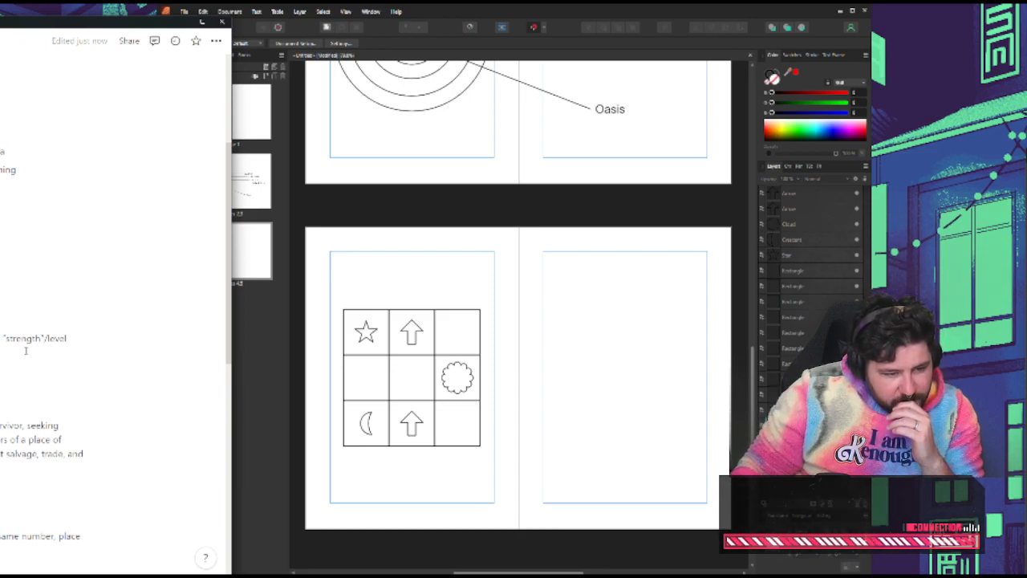
double_click(50, 340)
left_click(49, 341)
scroll(50, 340, "up", 1)
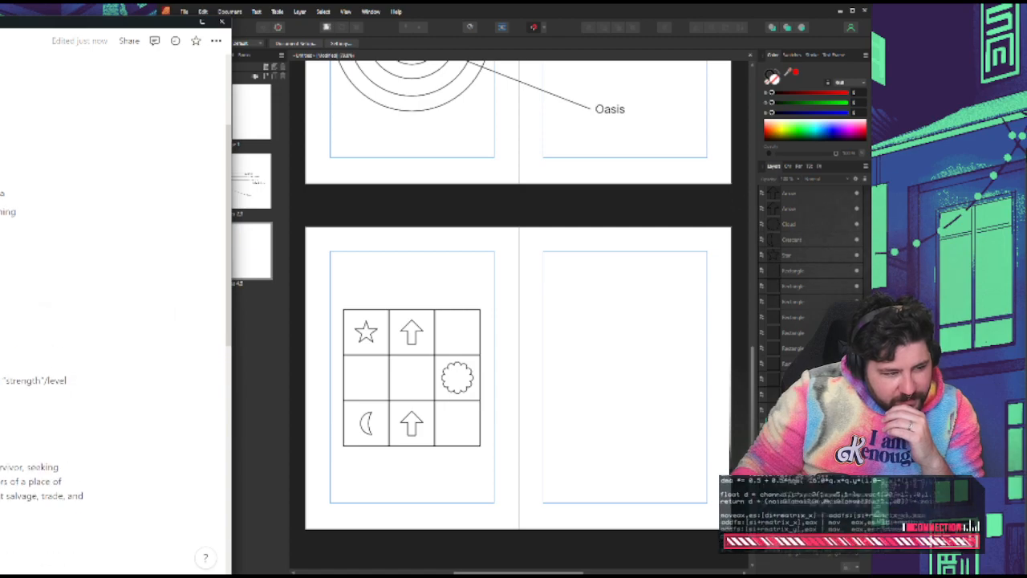
scroll(112, 305, "up", 2)
scroll(112, 305, "down", 5)
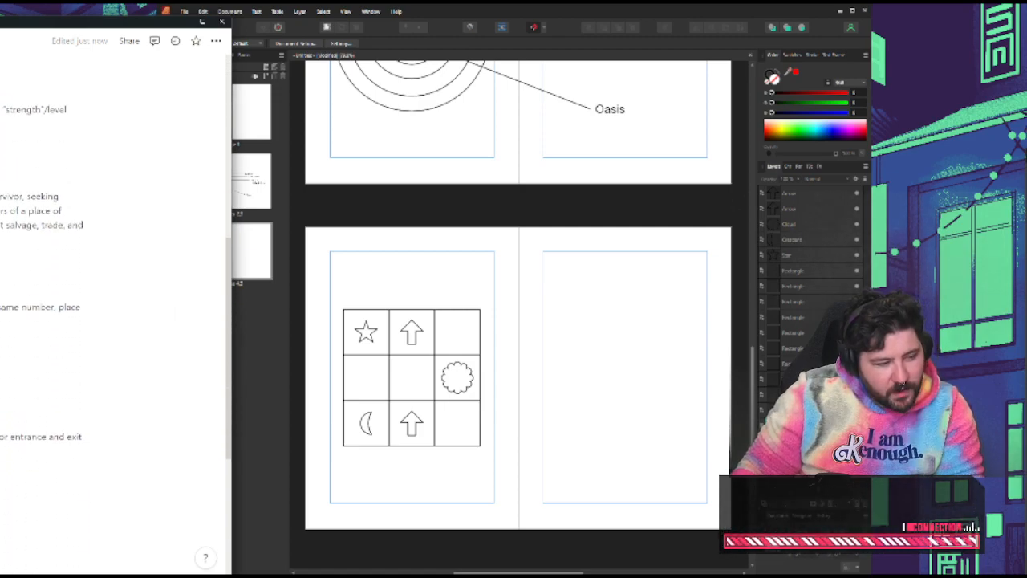
Add the subheading "Generating a sector" above the d8 line under Rules and bring the notes window fully into view
key("Return")
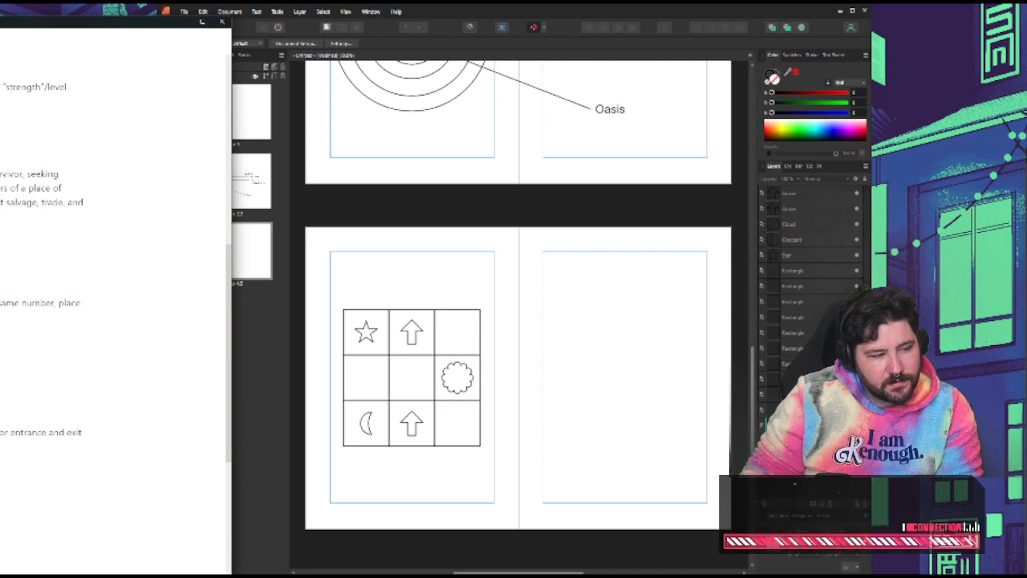
key("Return")
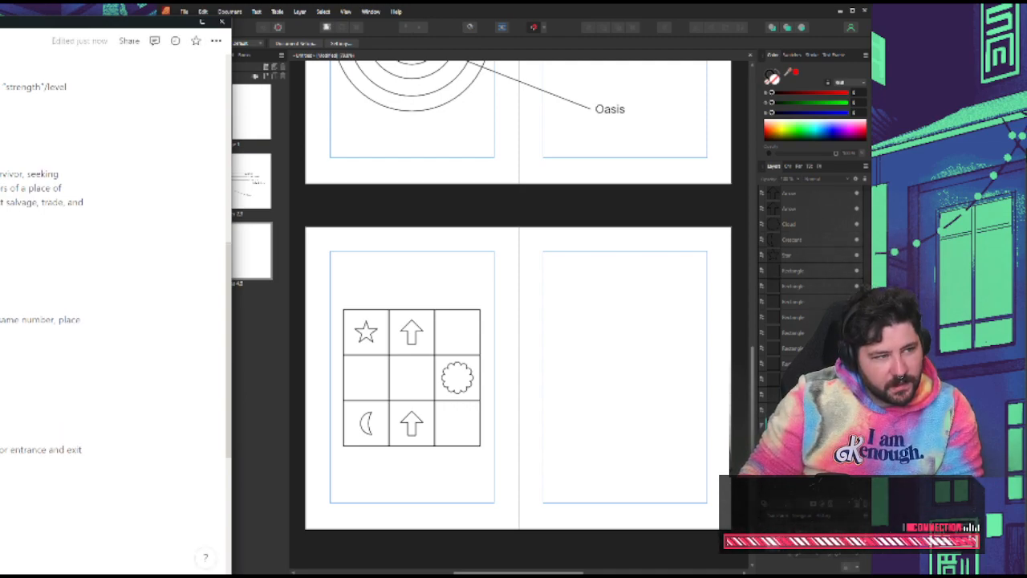
left_click_drag(104, 25, 590, 27)
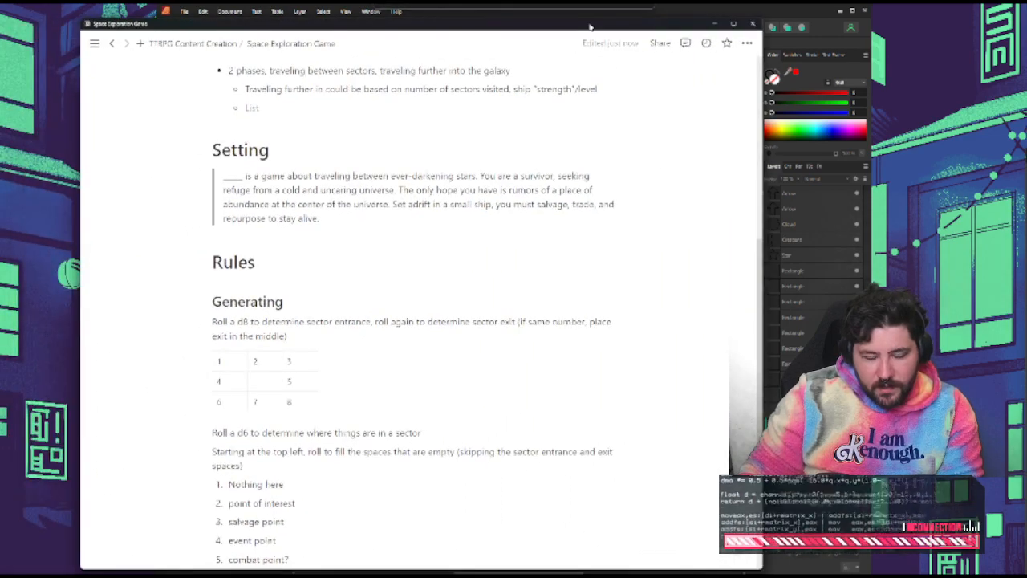
left_click(333, 307)
type("a sector")
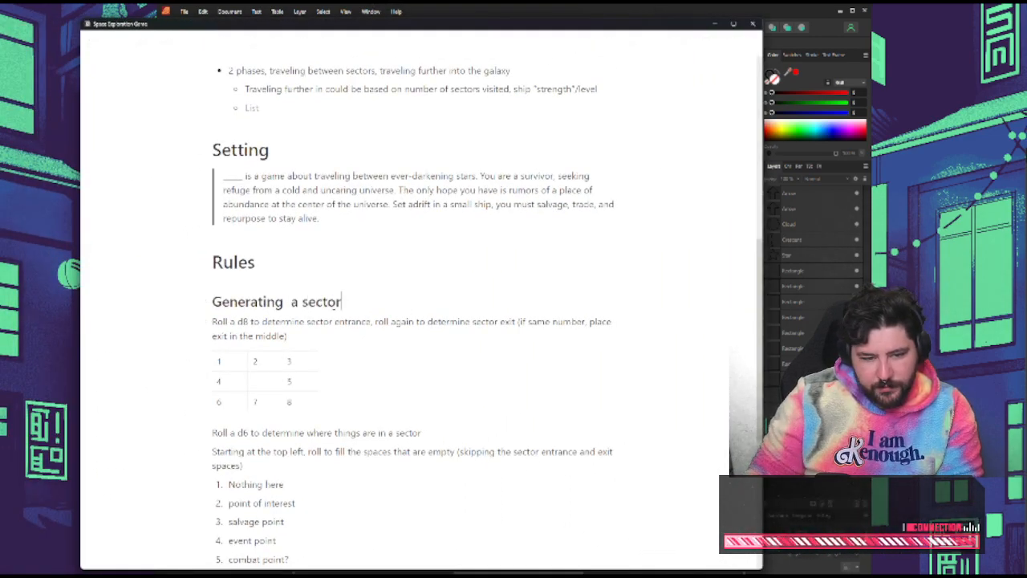
left_click(291, 303)
key("BackSpace")
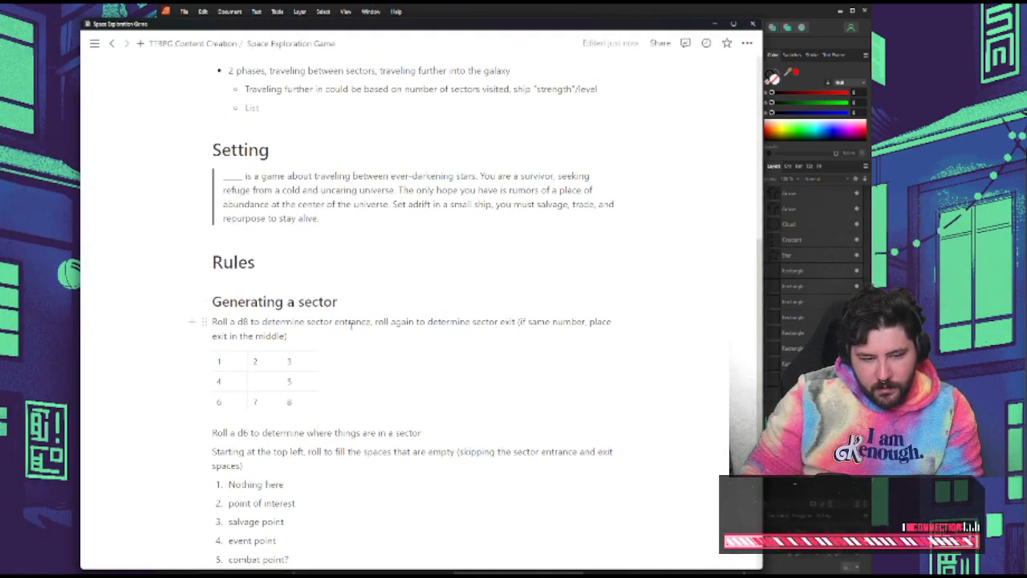
Insert the subheading "Traveling the galaxy" between Rules and "Generating a sector", with an empty line beneath it
scroll(388, 392, "down", 3)
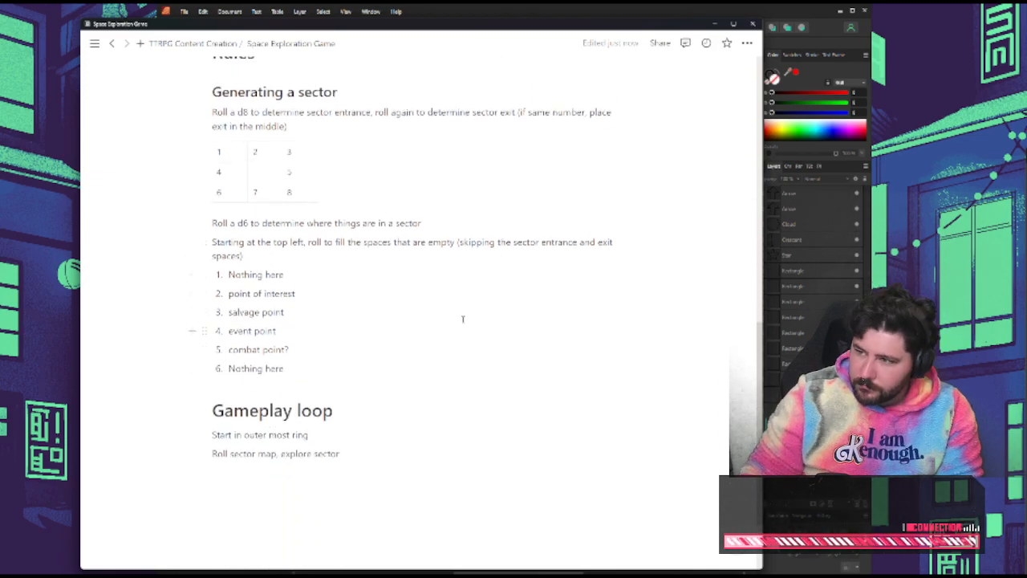
scroll(409, 337, "down", 1)
scroll(406, 344, "up", 4)
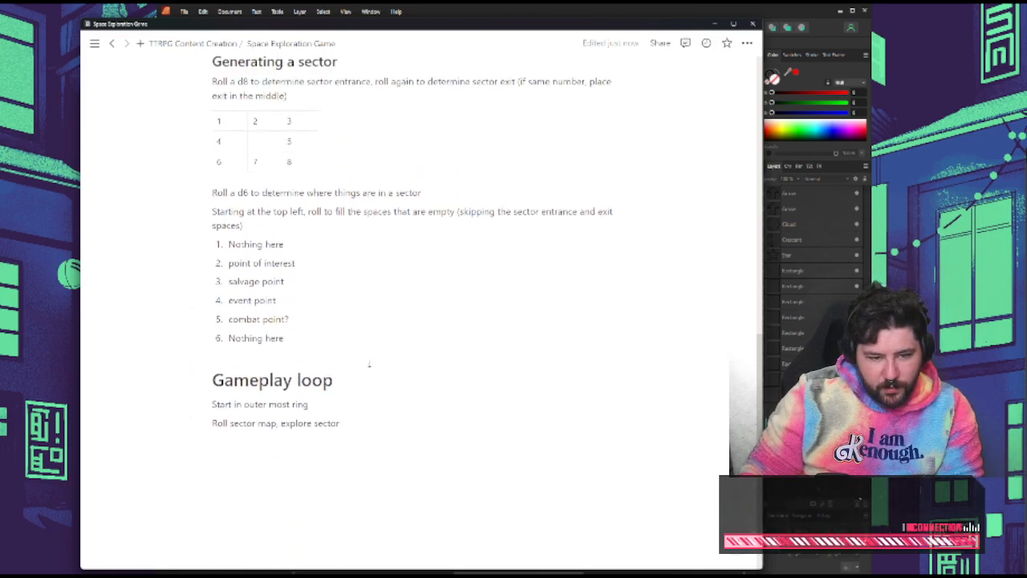
left_click(377, 317)
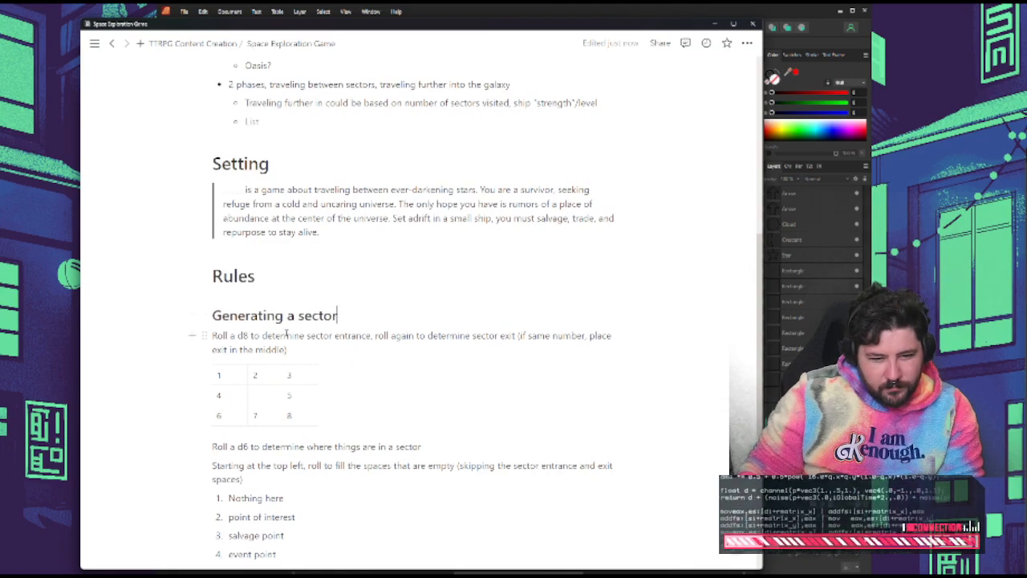
left_click(296, 290)
key("Return")
type("#")
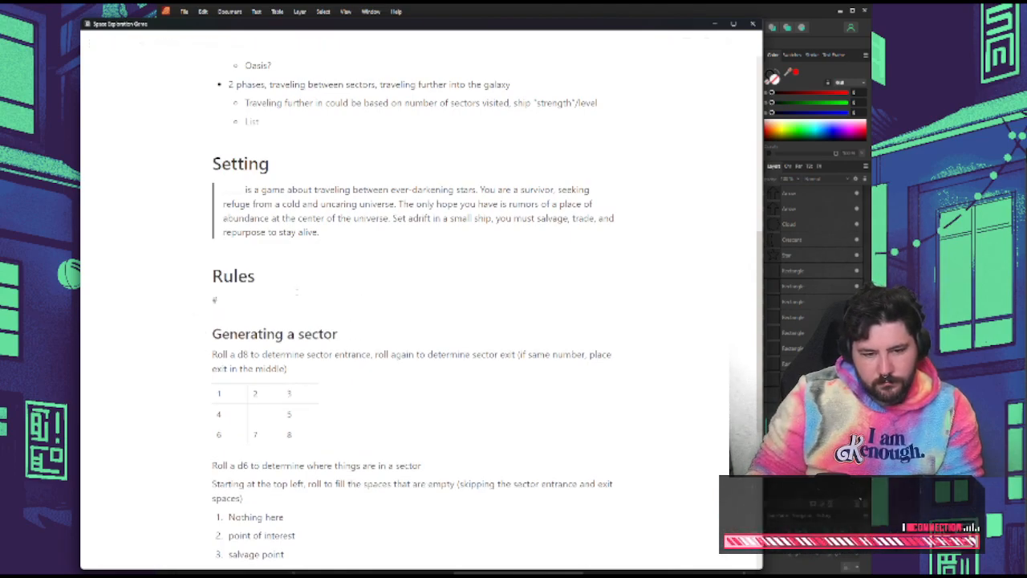
type("# Traveling the galac")
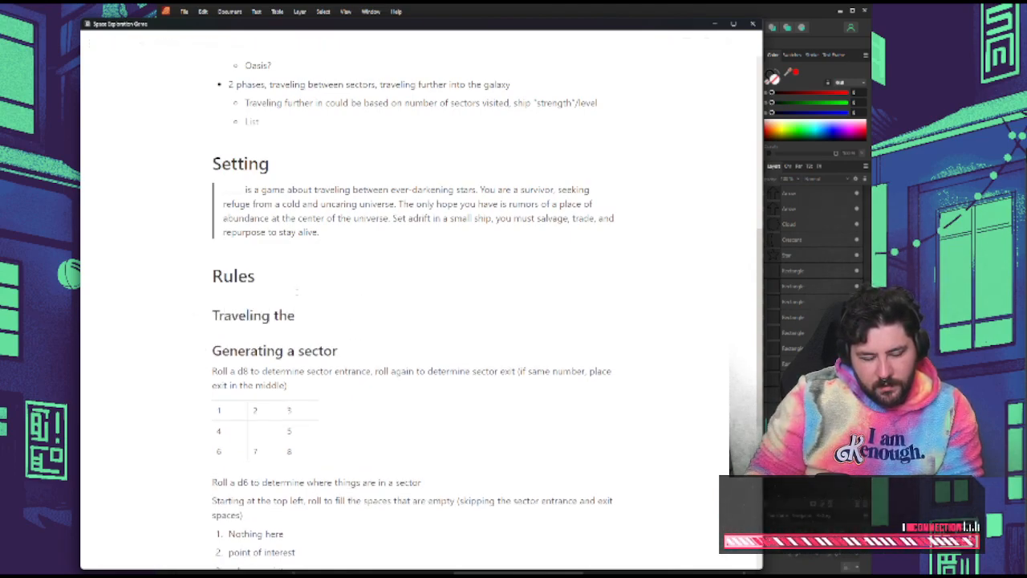
key("Return")
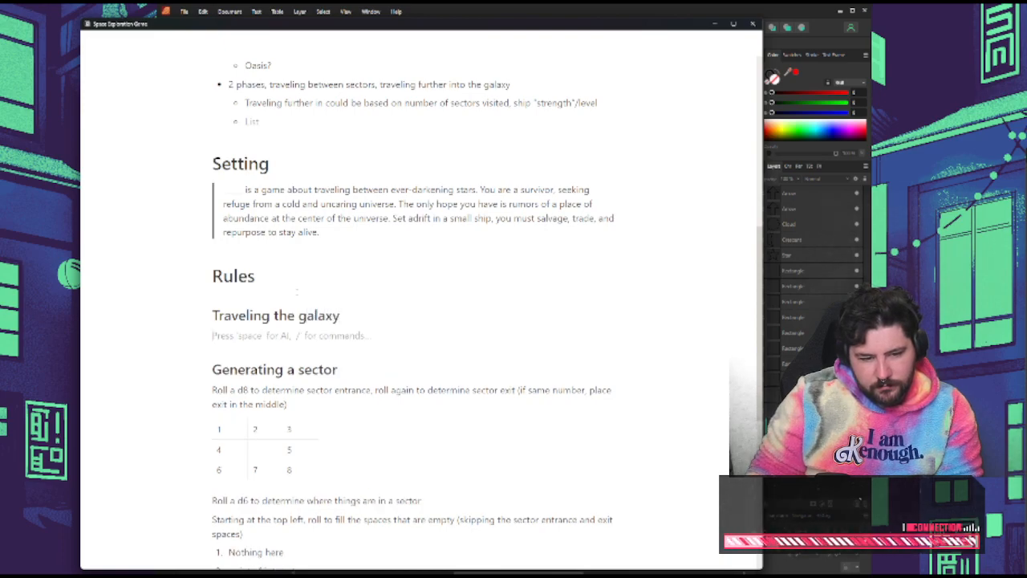
Remove the empty line under "Traveling the galaxy", then add the subheading "The Goal" and place it between the Setting paragraph and Rules
key("BackSpace")
left_click(297, 287)
key("Return")
type("## The Goal")
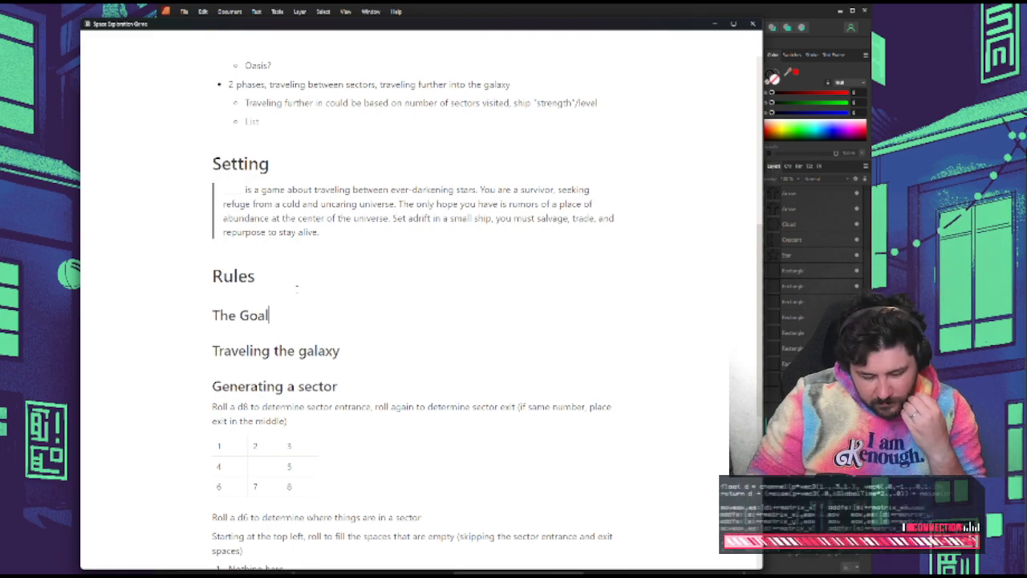
key("Return")
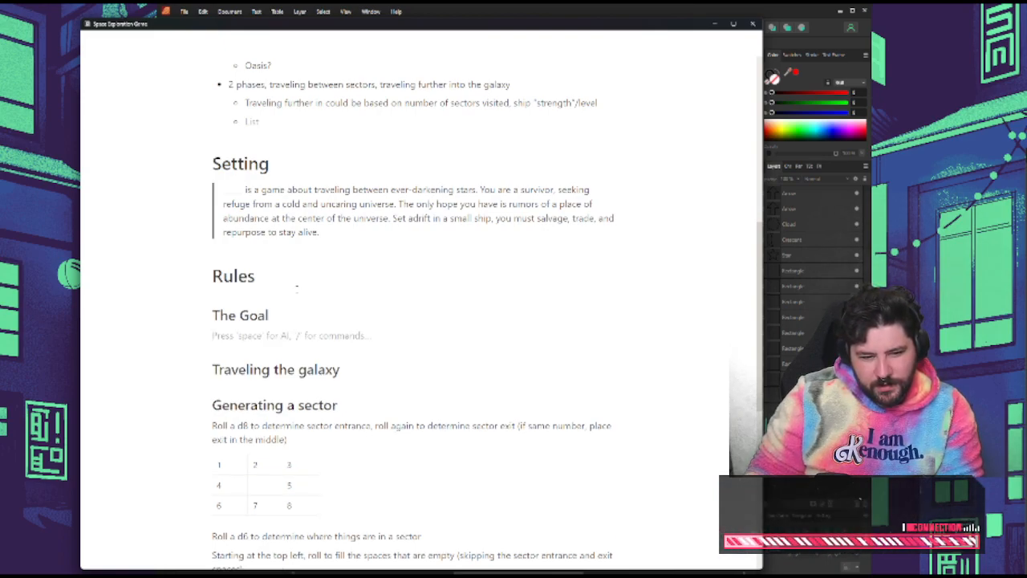
key("BackSpace")
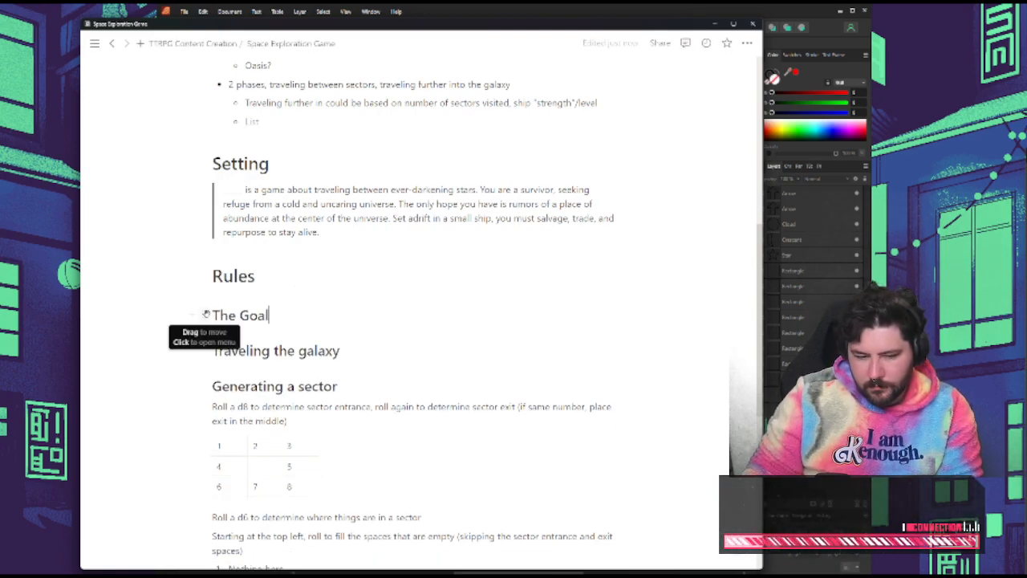
left_click_drag(206, 314, 306, 268)
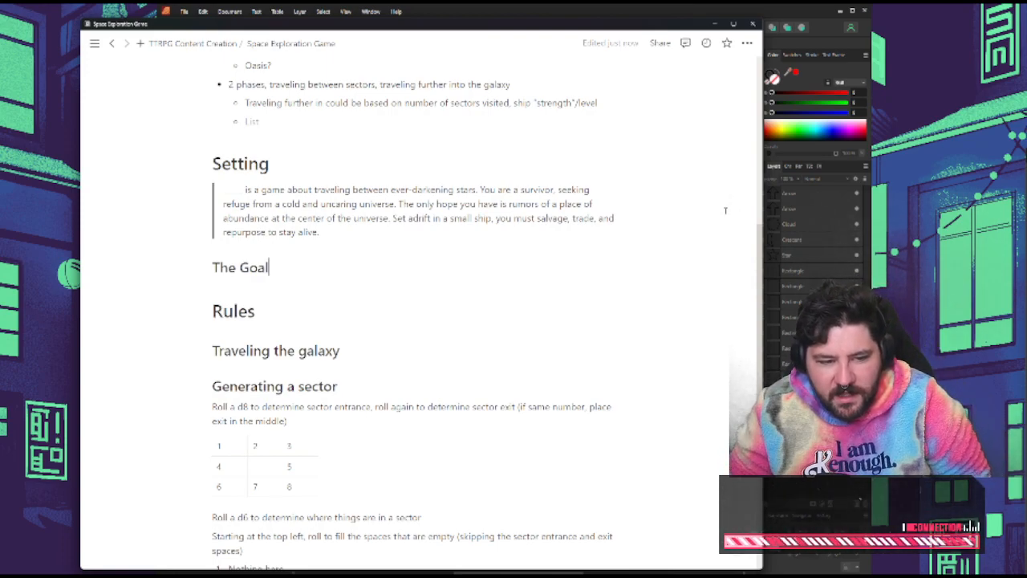
Write "Reach Oasis." as the body text under the "The Goal" subheading
key("Return")
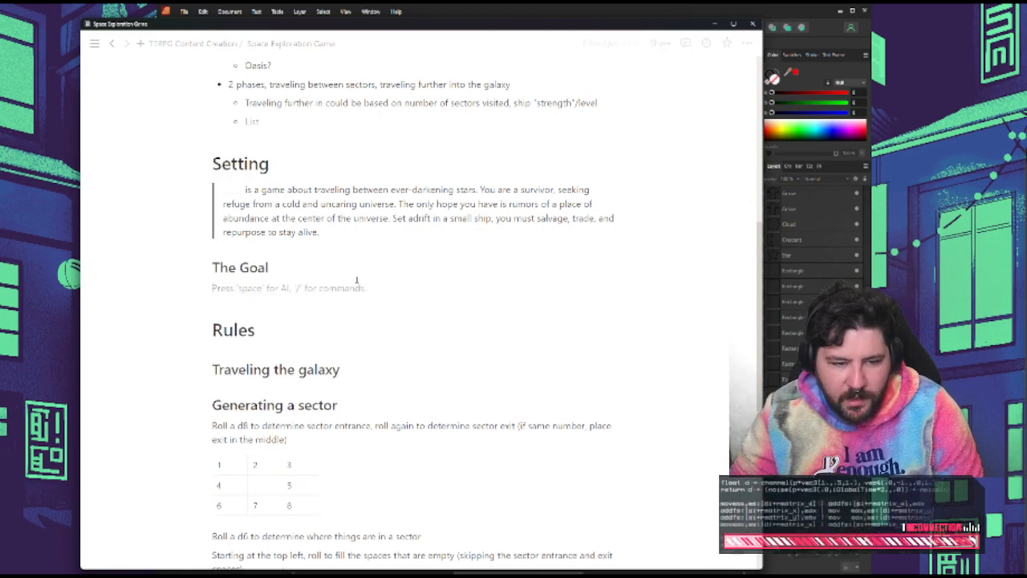
scroll(357, 280, "up", 2)
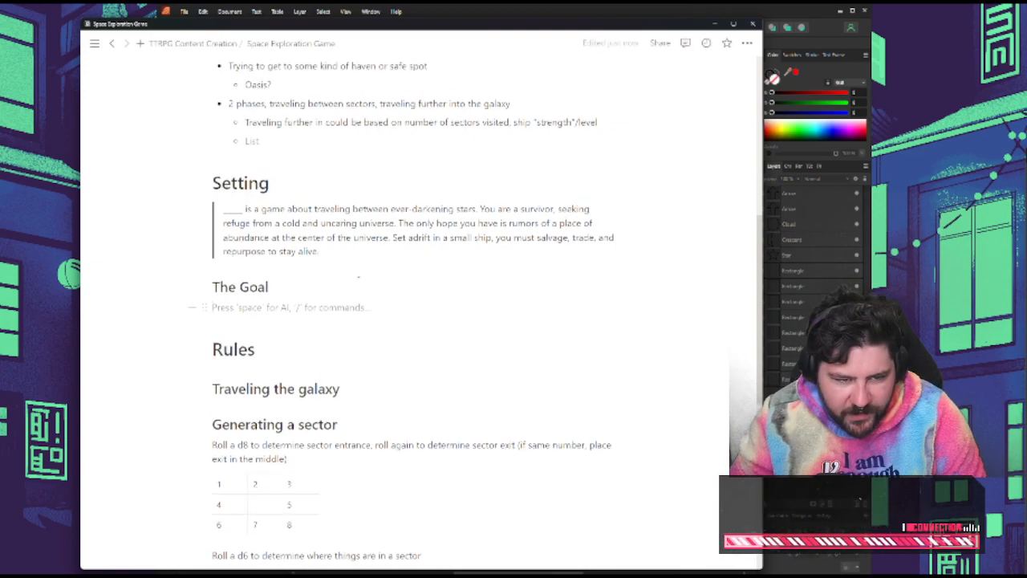
scroll(359, 319, "up", 2)
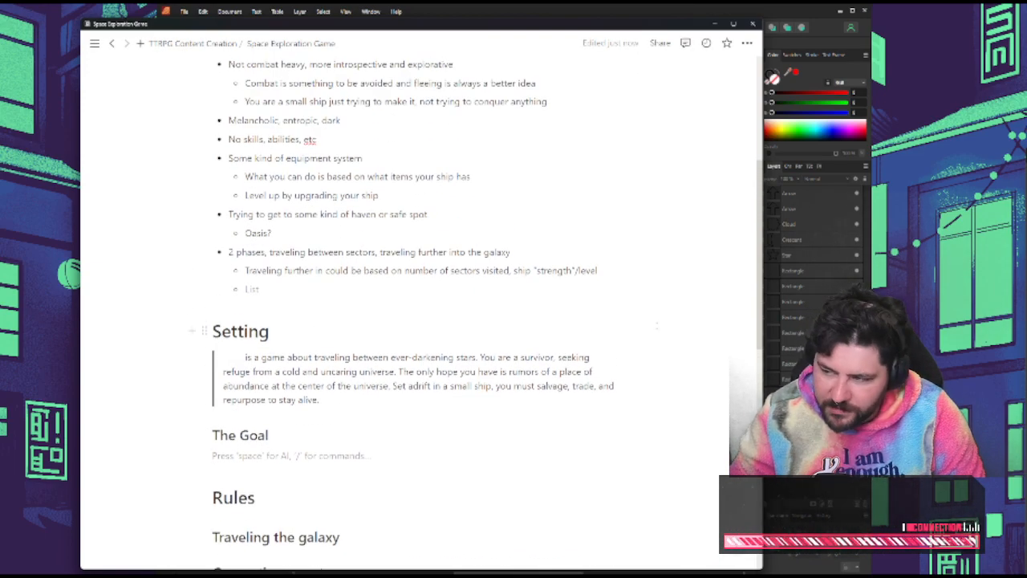
scroll(536, 343, "down", 10)
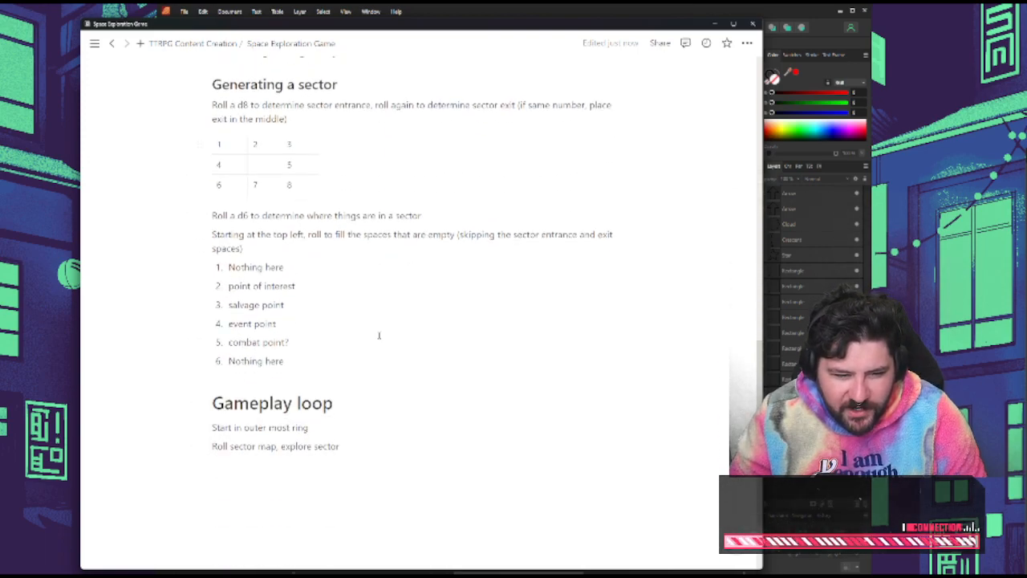
scroll(360, 313, "up", 4)
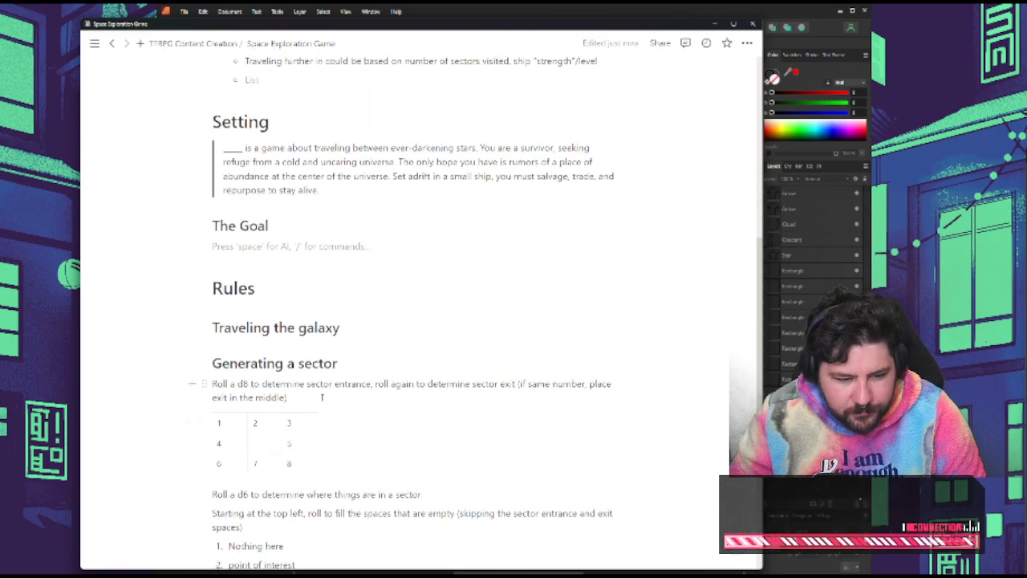
scroll(356, 362, "down", 5)
scroll(359, 373, "up", 7)
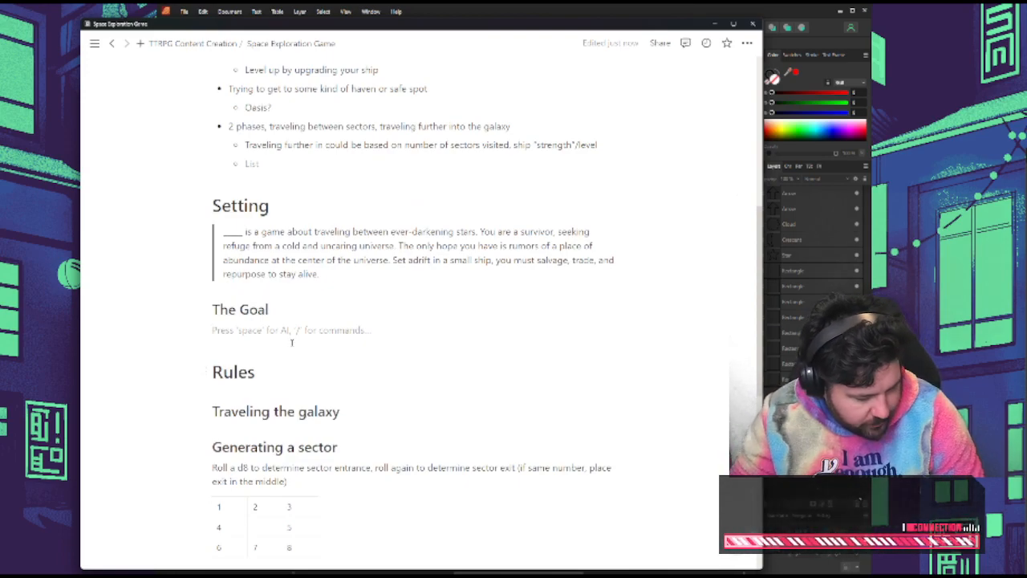
type("Reach")
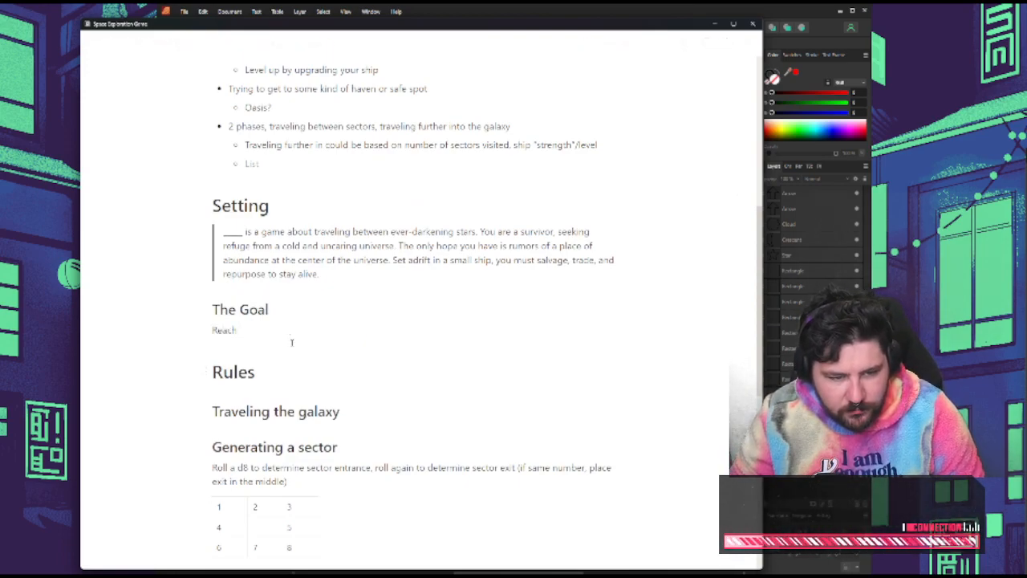
type(" Oasis.")
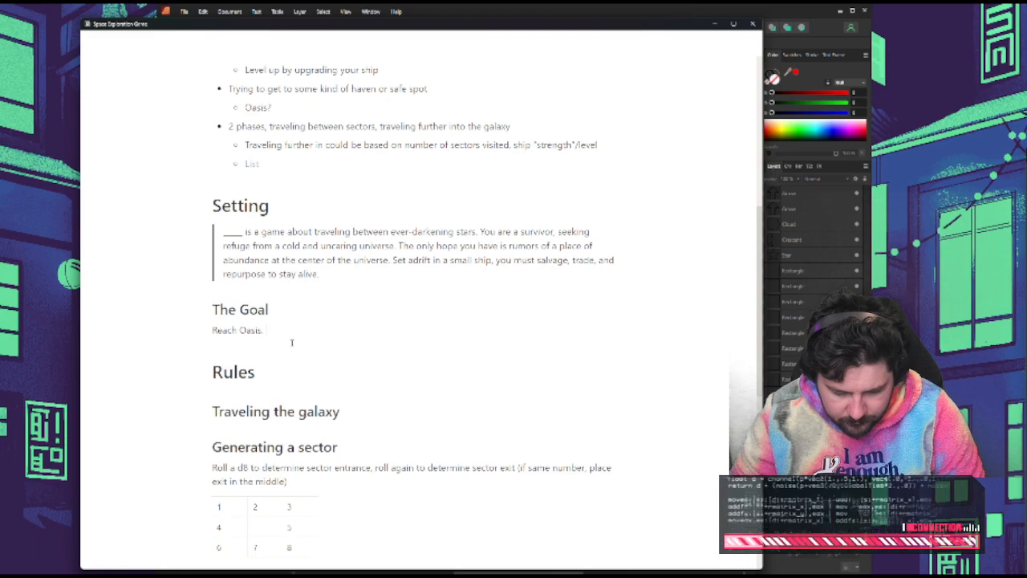
Fill the empty sub-bullet under the 2 phases note with "Some kind of fuel mechanic"
scroll(291, 342, "up", 2)
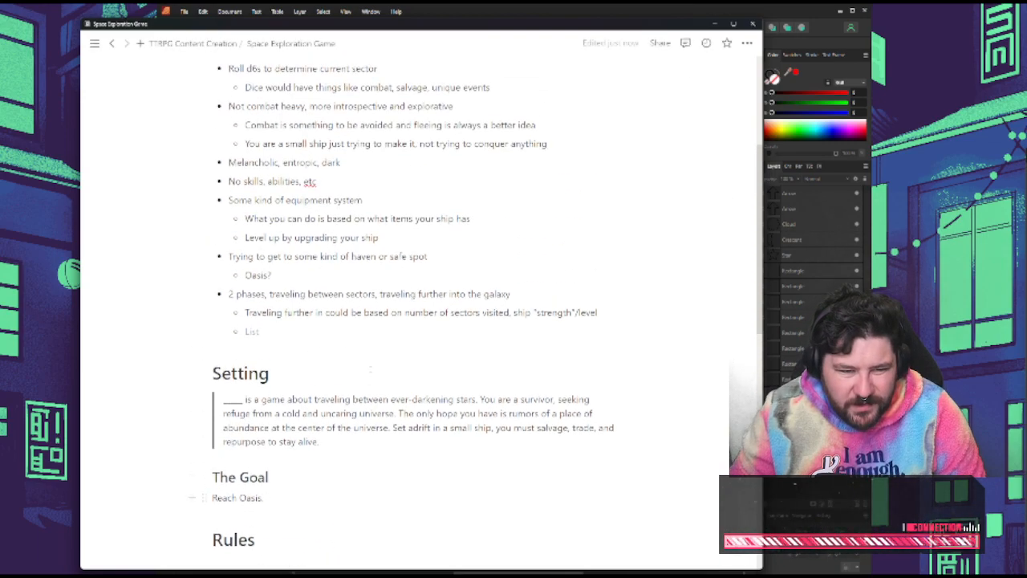
left_click(303, 331)
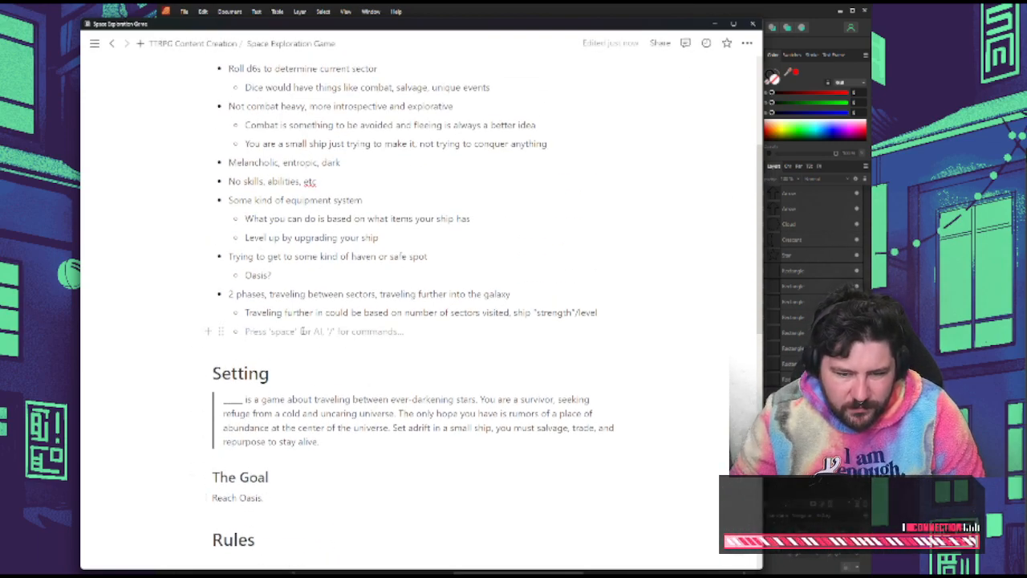
type("Some kind fo")
key("BackSpace")
key("BackSpace")
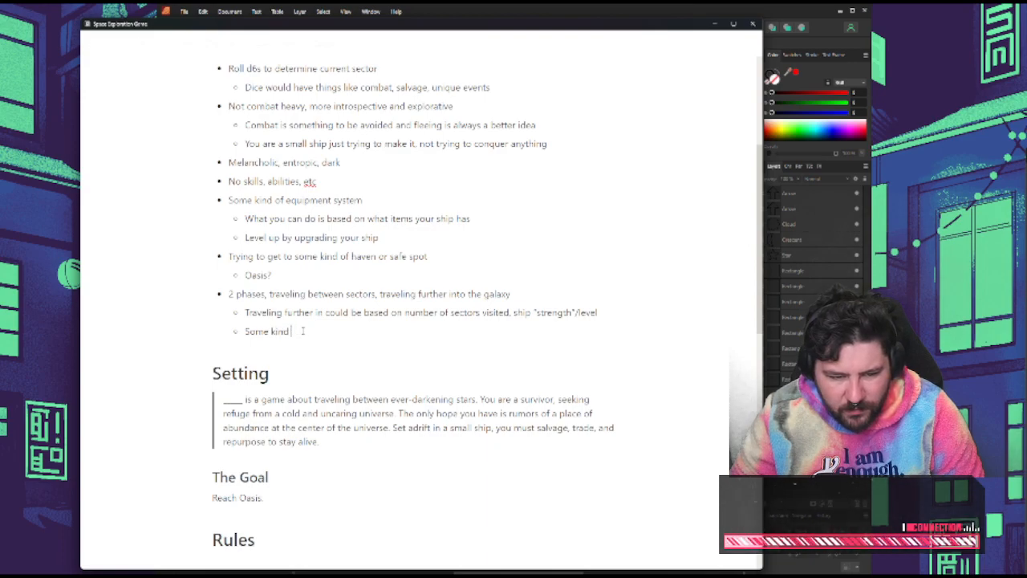
type("of fuel mechanic")
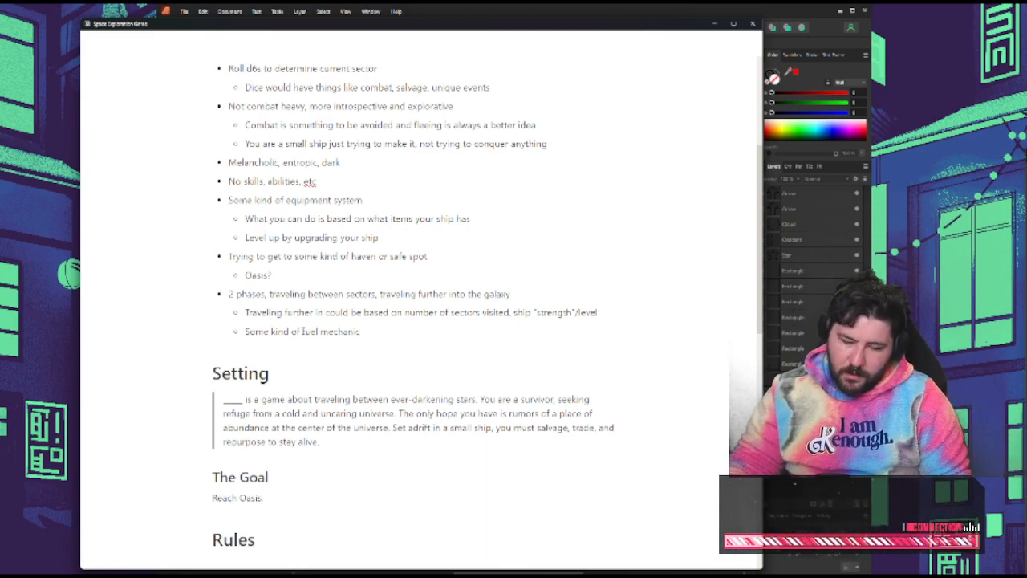
Nest a bullet under the fuel mechanic note reading "A balance between exploring more sectors and finding more gear"
key("Return")
key("Tab")
type("A balance between ")
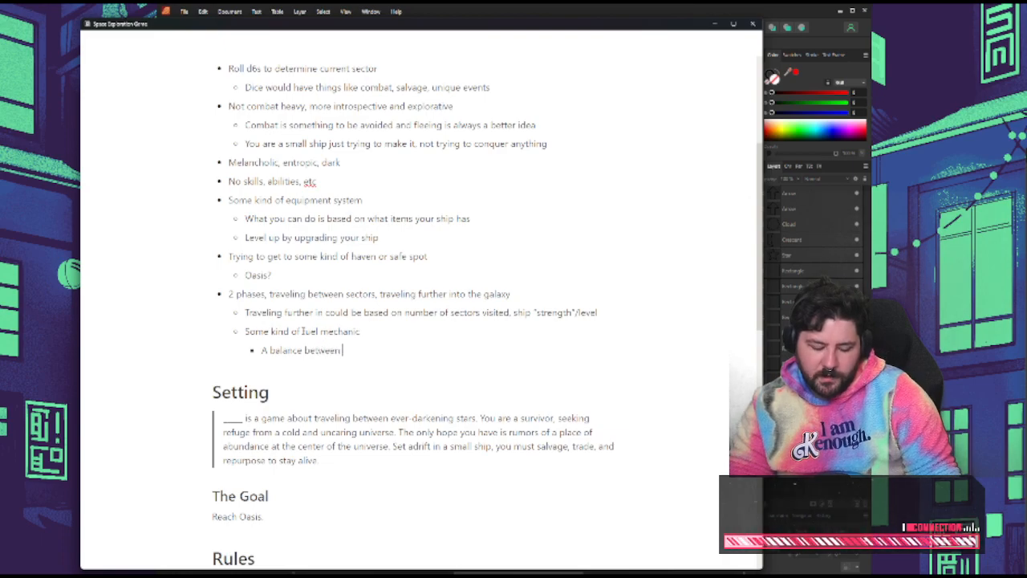
type("exploring more sec")
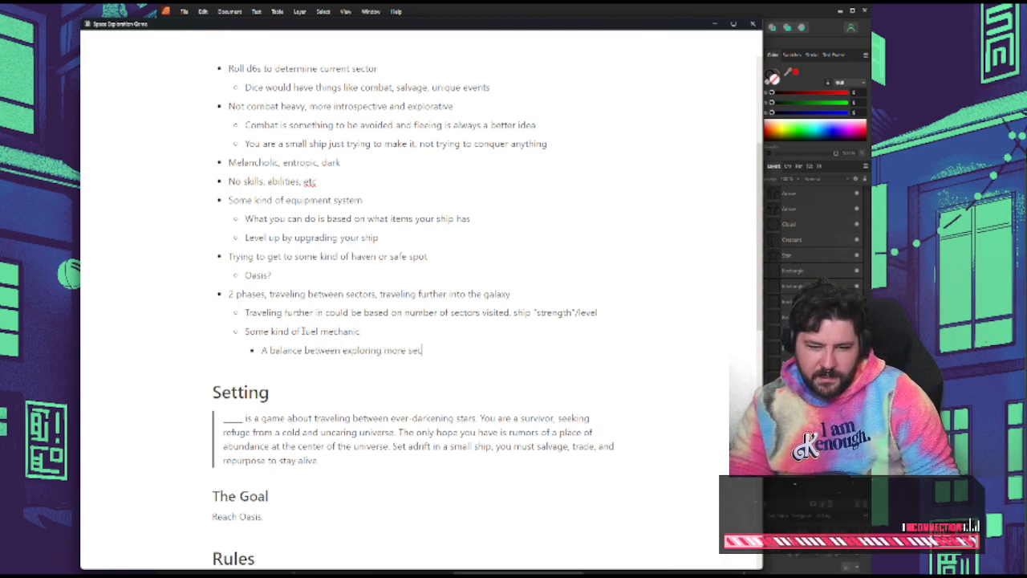
type("tors and finding mo")
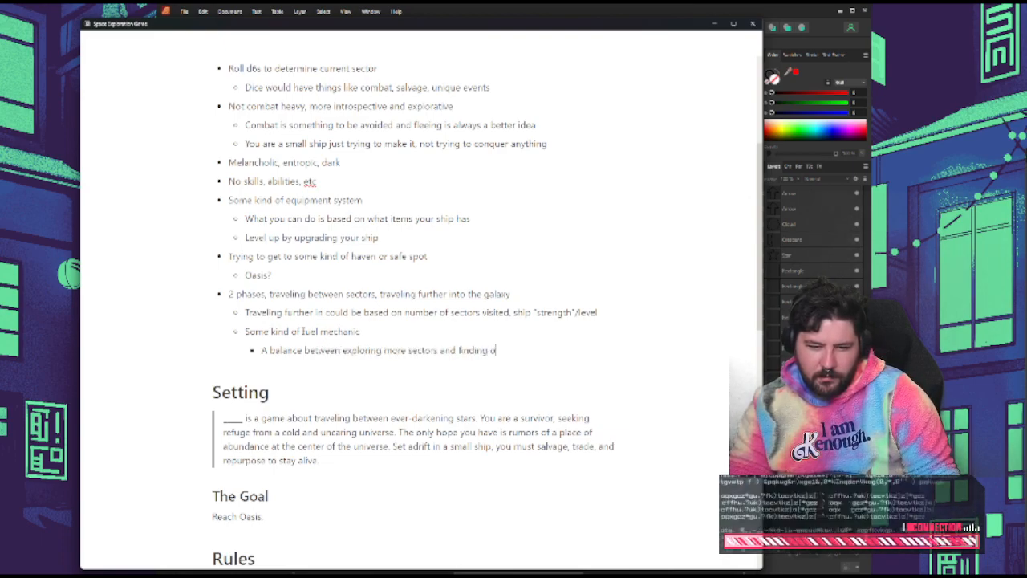
type("re")
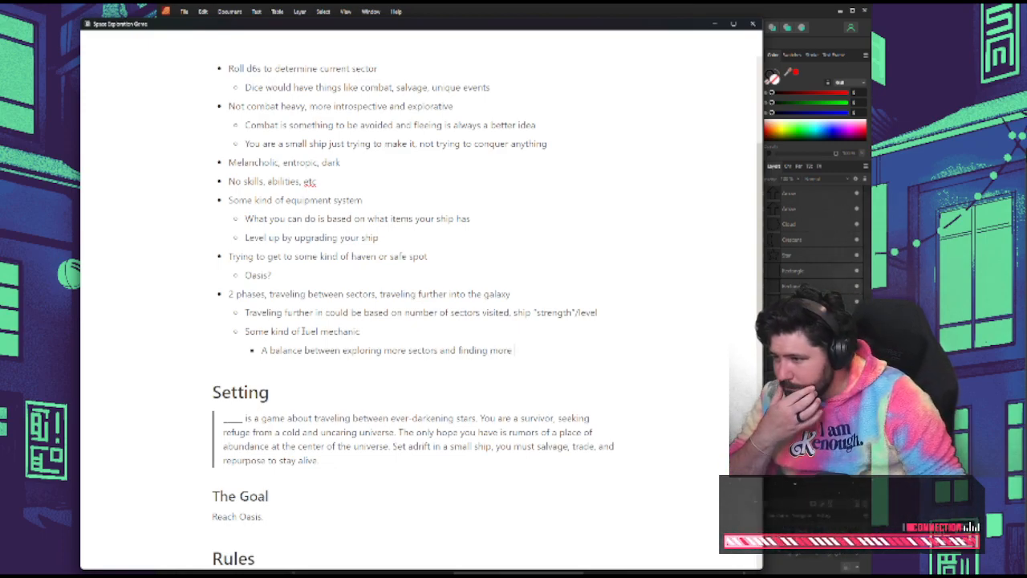
type(" gear")
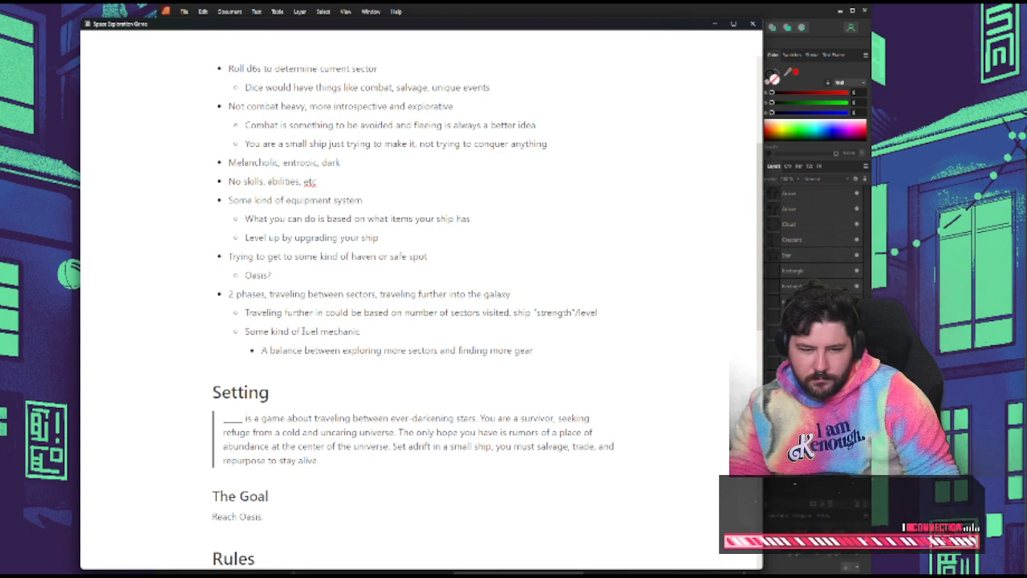
Reword the end of the nested balance bullet to "and not running out of fuel"
key("BackSpace")
key("BackSpace")
key("BackSpace")
key("BackSpace")
key("BackSpace")
key("BackSpace")
key("BackSpace")
key("BackSpace")
key("BackSpace")
key("BackSpace")
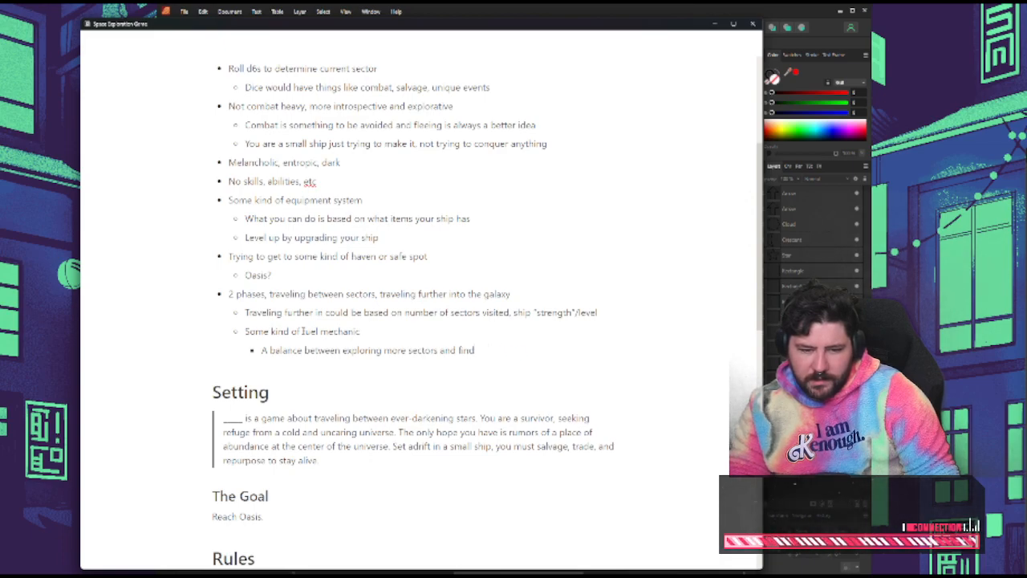
key("BackSpace")
key("BackSpace")
key("BackSpace")
key("BackSpace")
key("BackSpace")
key("BackSpace")
key("BackSpace")
key("BackSpace")
key("BackSpace")
type("and")
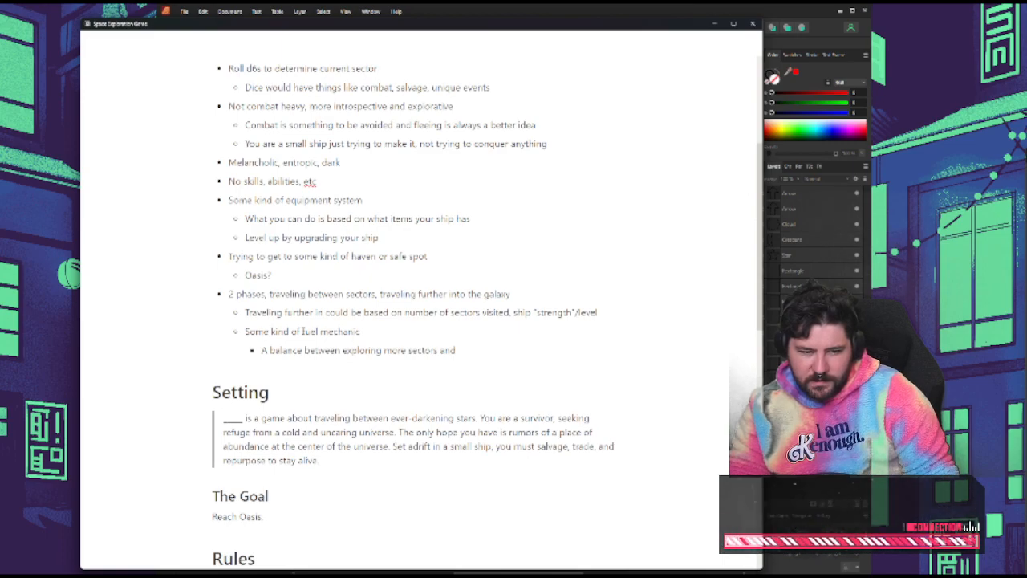
type(" not running o")
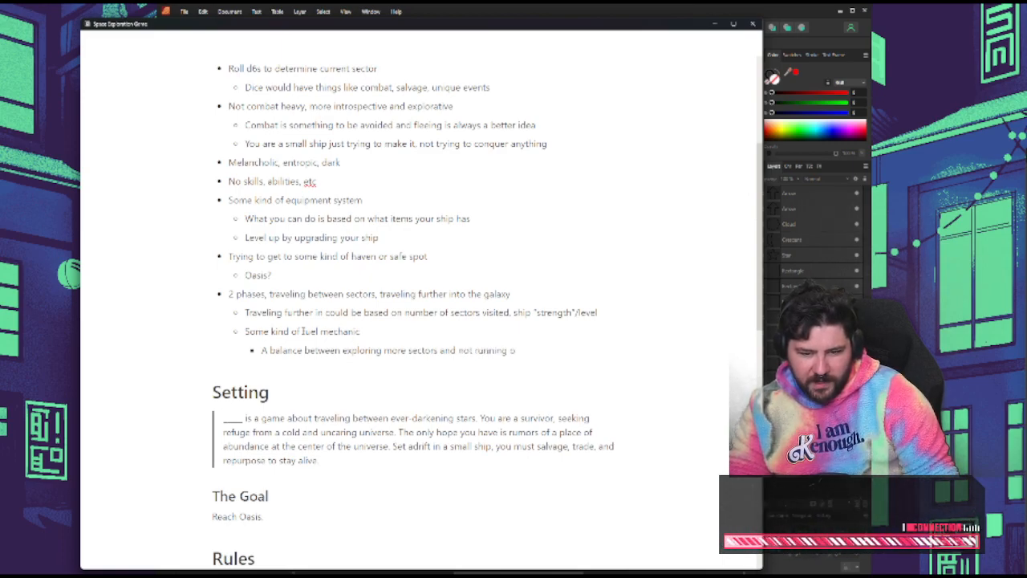
type("ut of fuel")
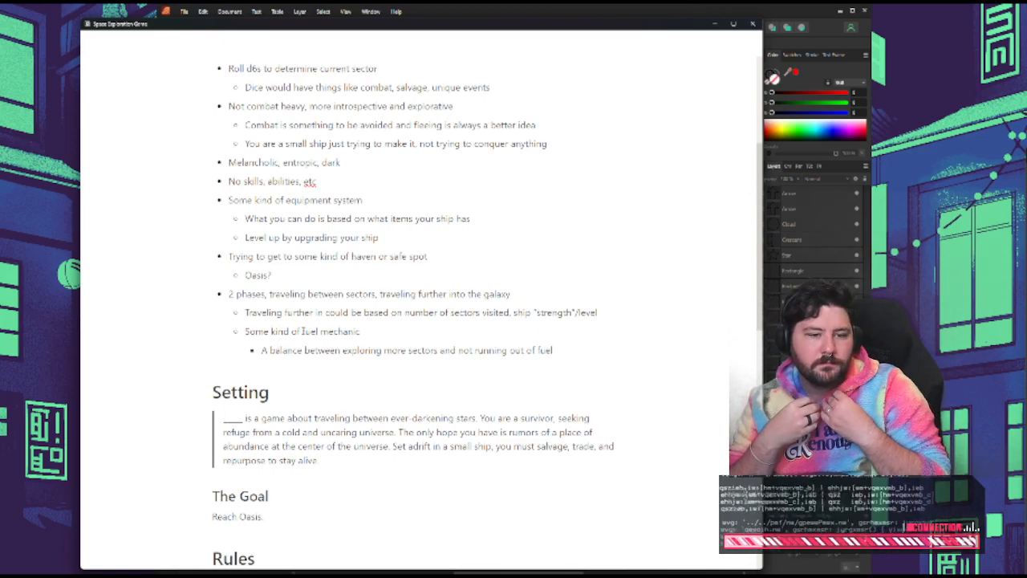
Add an empty sub-bullet after the balance bullet, at the same level as the fuel mechanic note
key("Return")
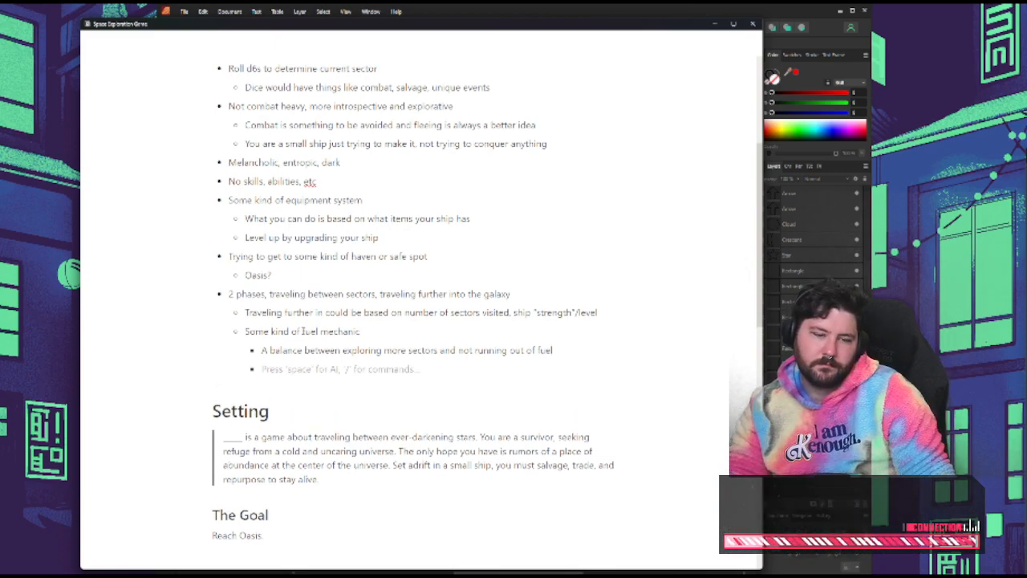
key("BackSpace")
key("BackSpace")
key("BackSpace")
key("BackSpace")
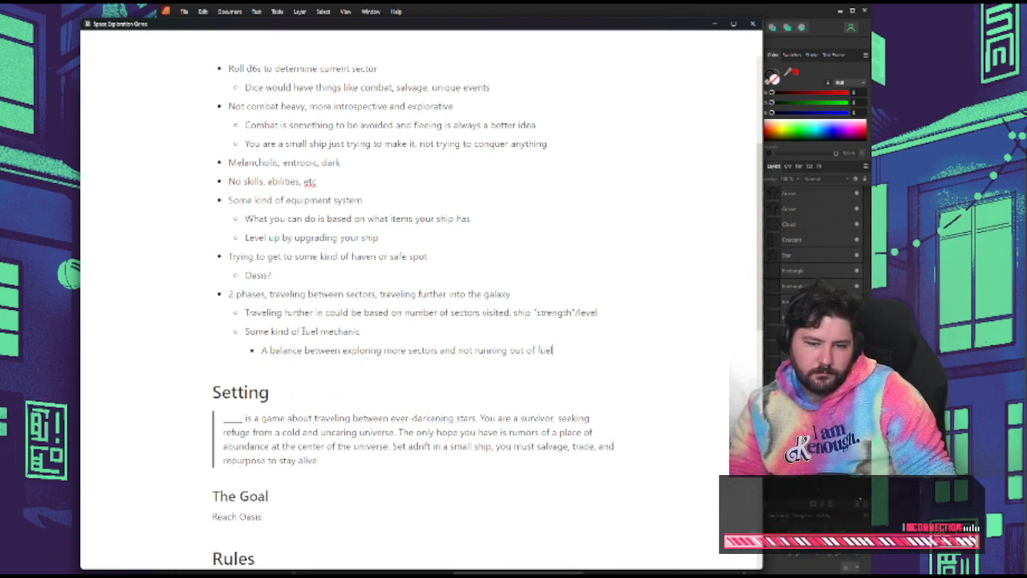
key("Return")
key("shift+Tab")
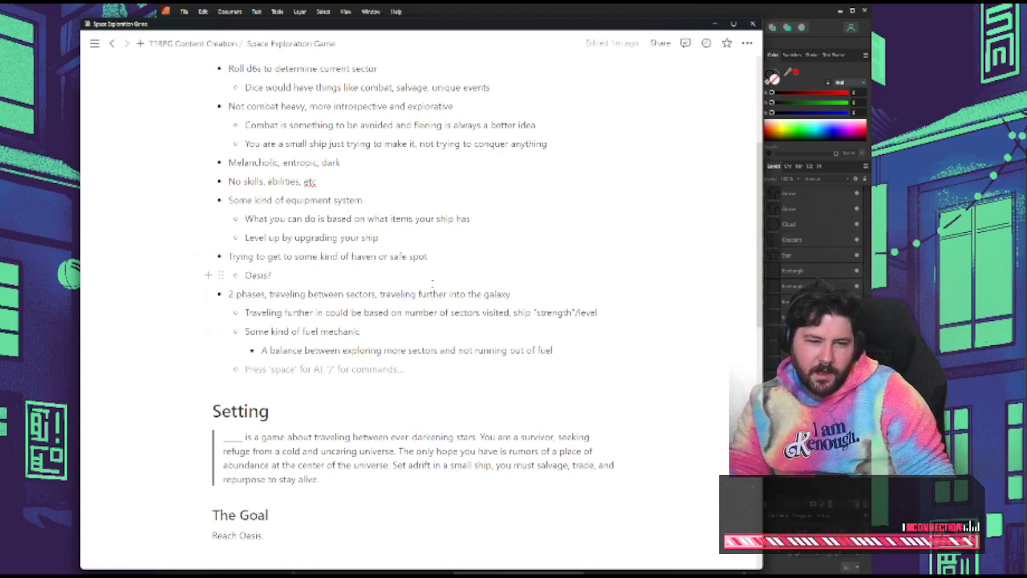
Insert a first sub-bullet under the 2 phases note: "Sectors get more dangerous the further into the galaxy you go"
scroll(370, 266, "up", 1)
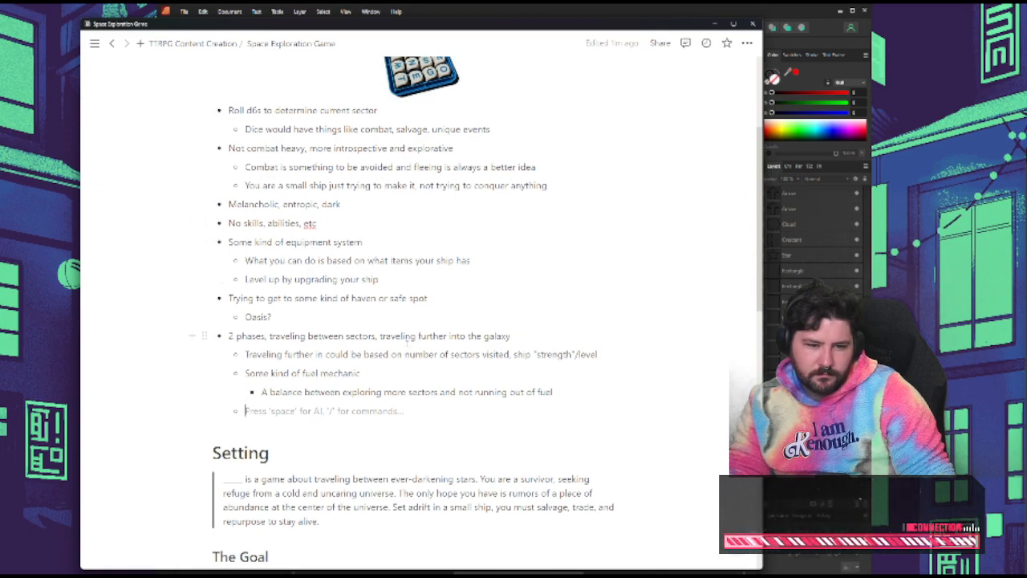
left_click(595, 346)
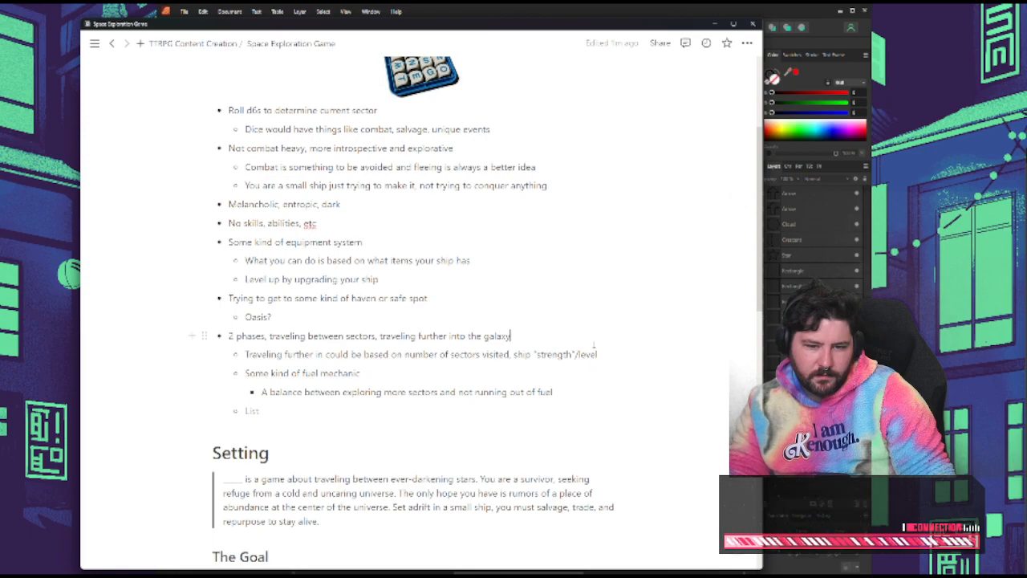
key("Return")
key("Tab")
type("Sector")
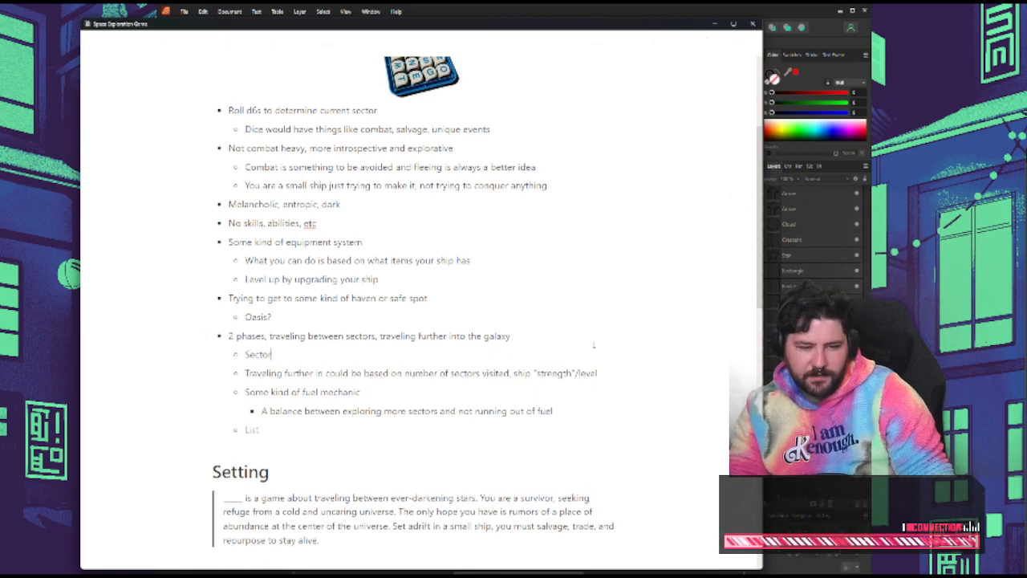
type("s get more danger")
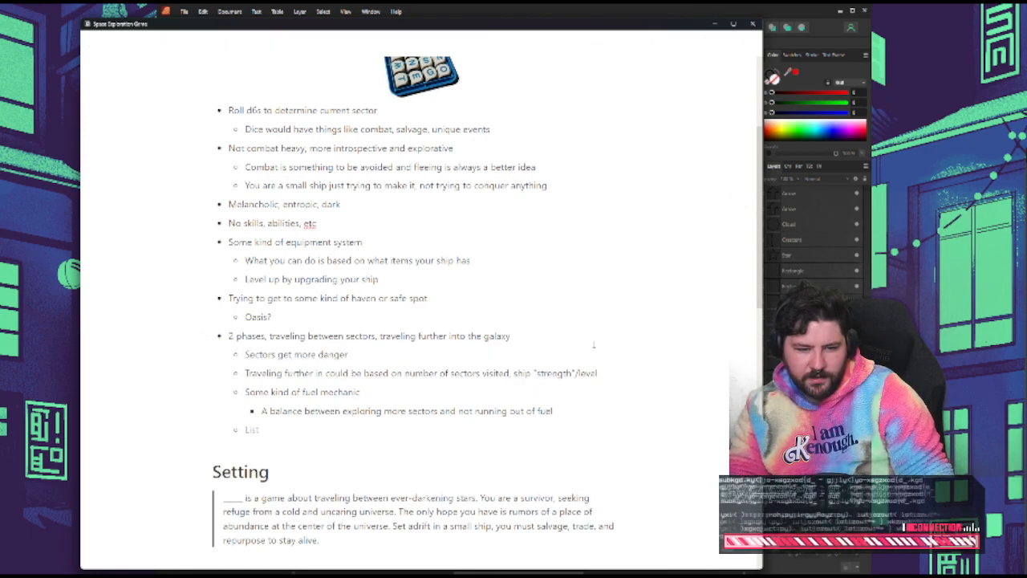
type("ous the further in")
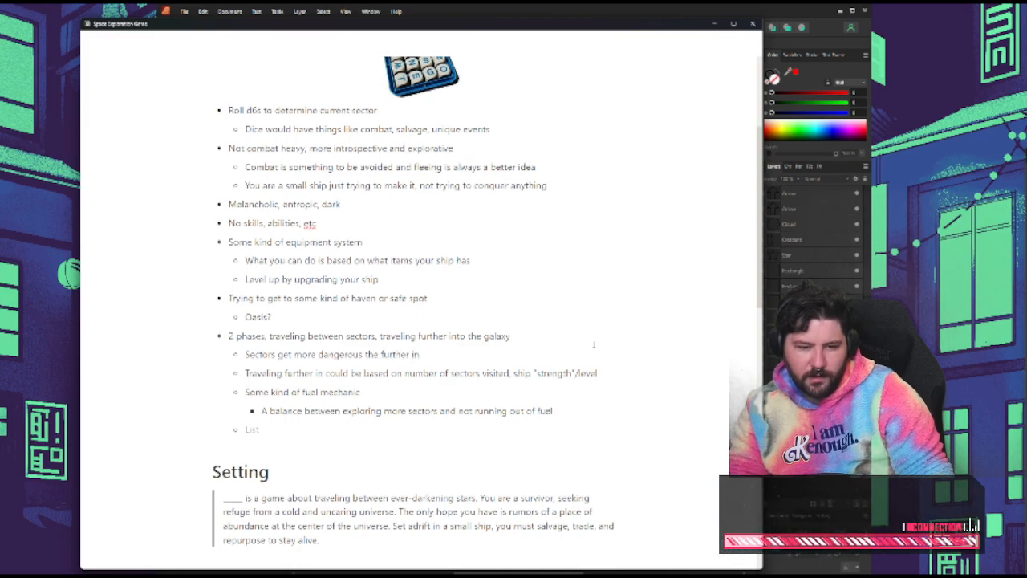
type("to the galac")
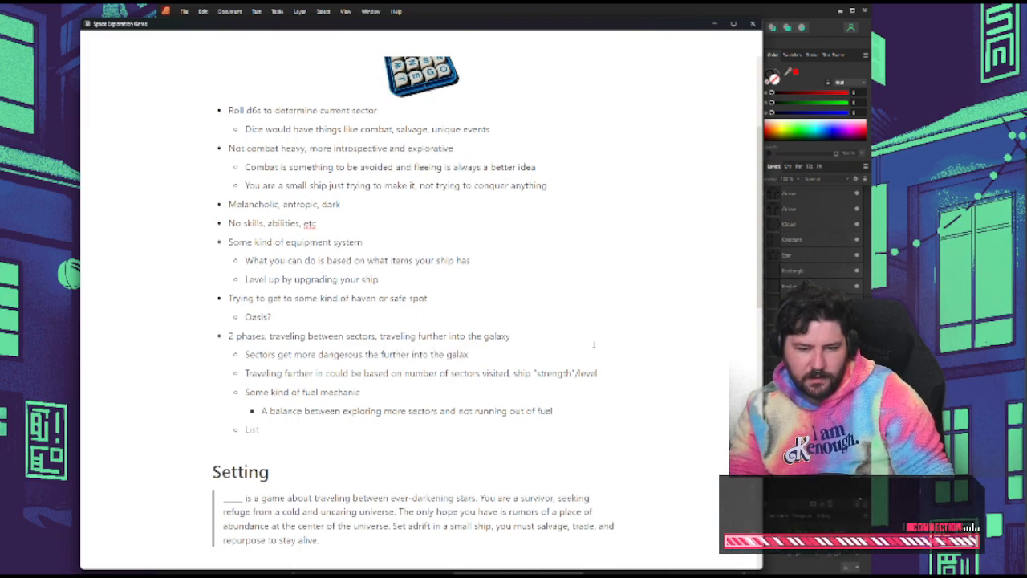
type("y you go")
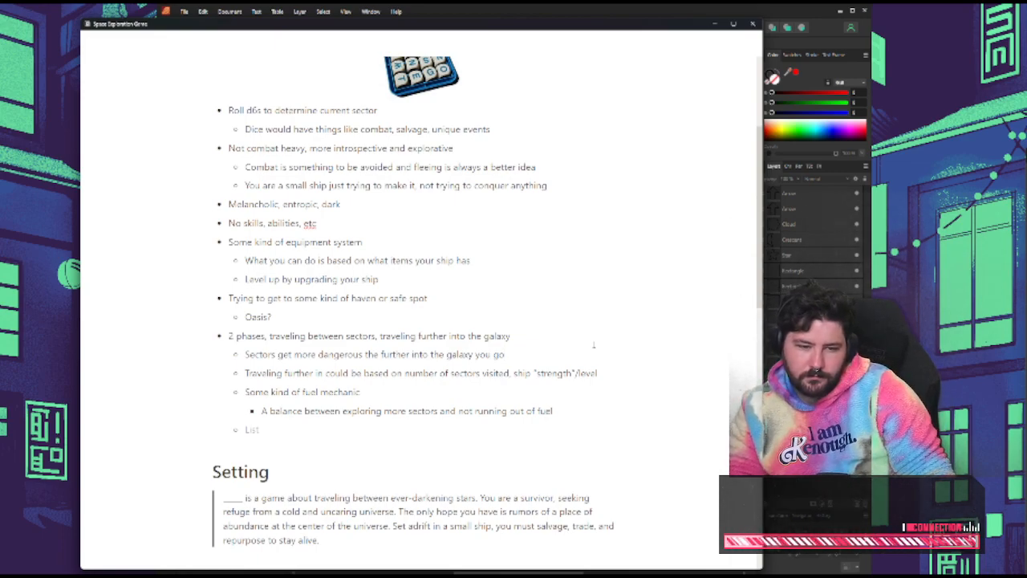
Nest a bullet under the note about sectors getting more dangerous reading "More people, more hazards, etc"
key("Return")
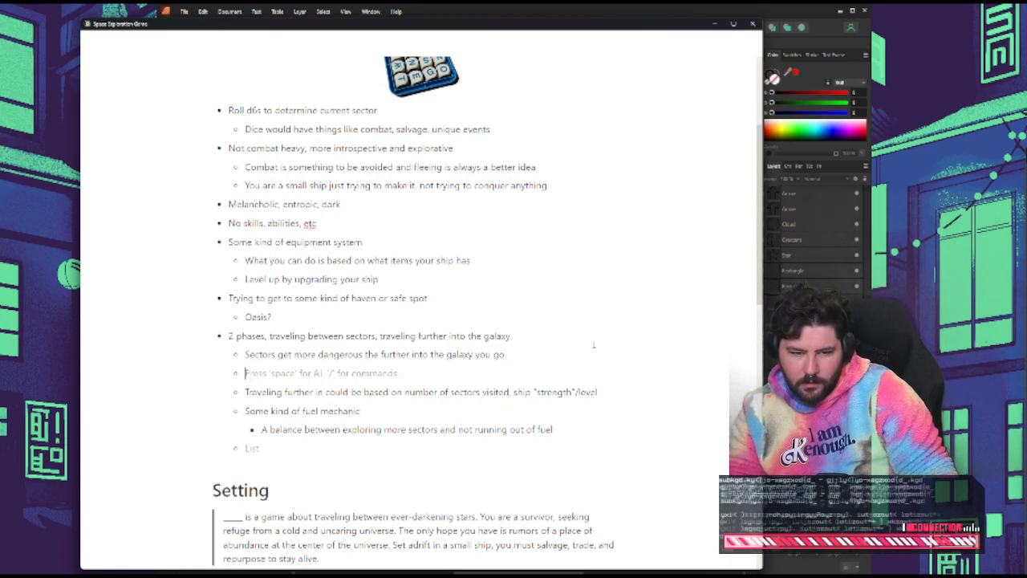
key("Tab")
type("More peop")
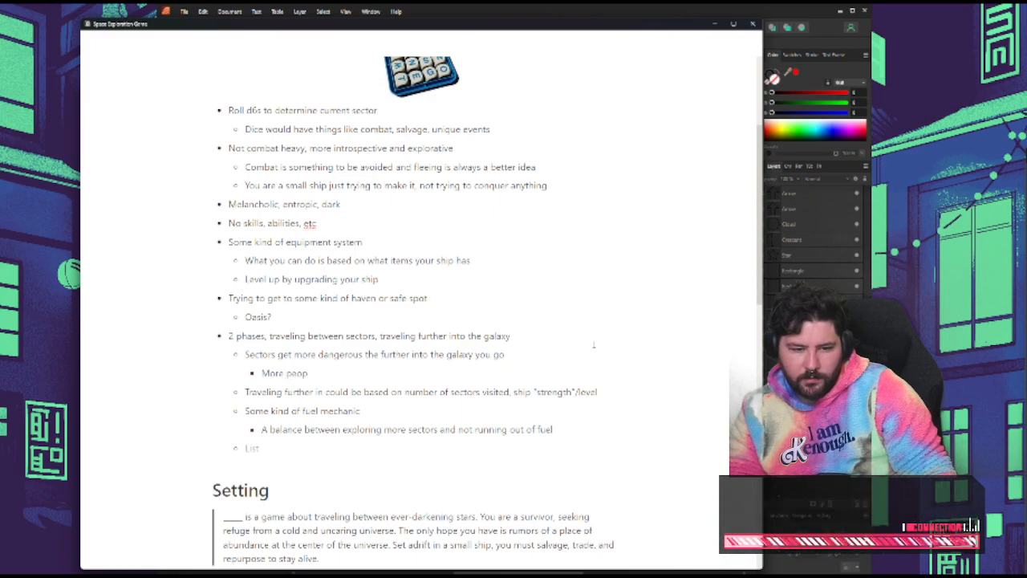
type("le, more")
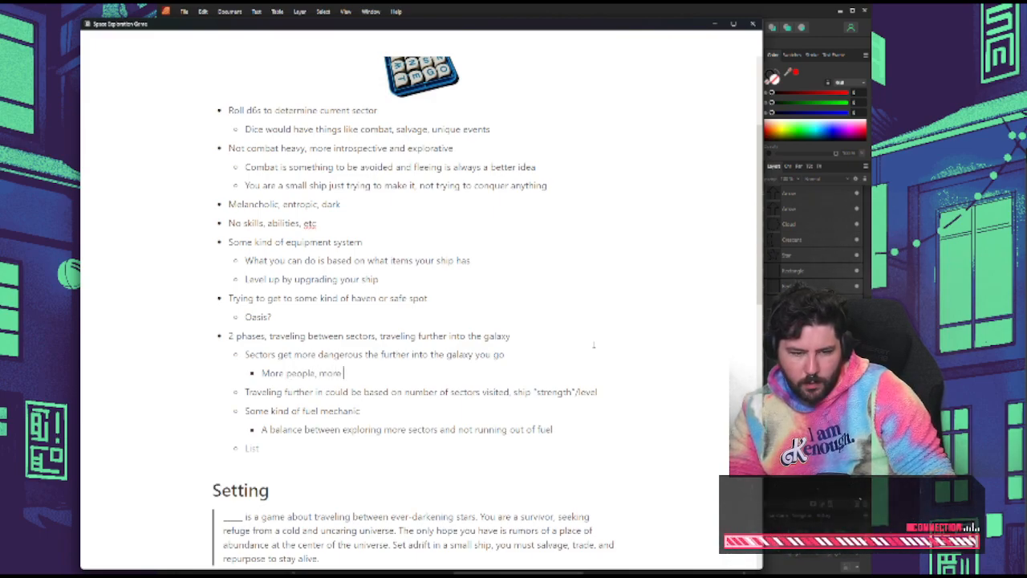
type(" hazards,")
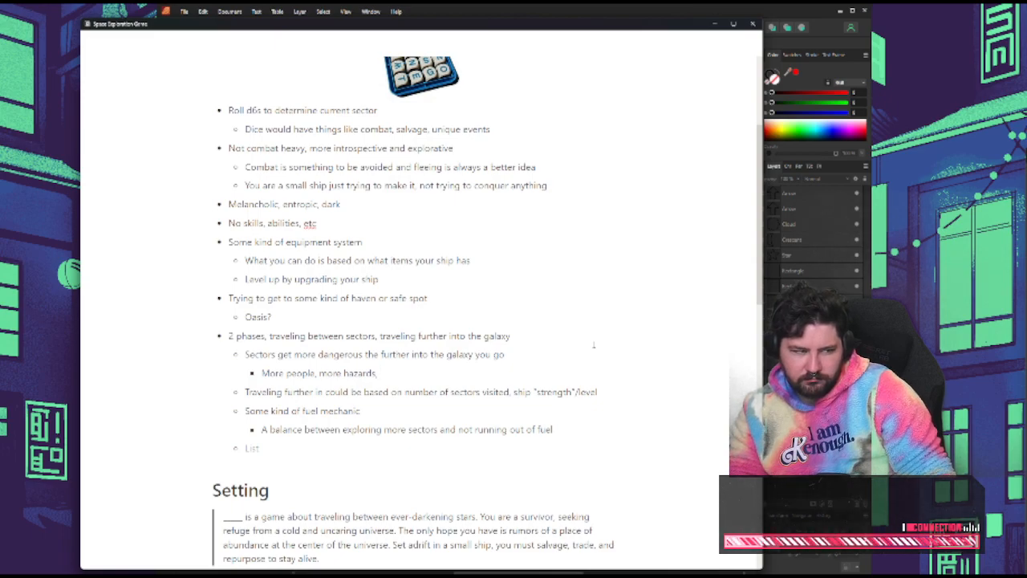
key("BackSpace")
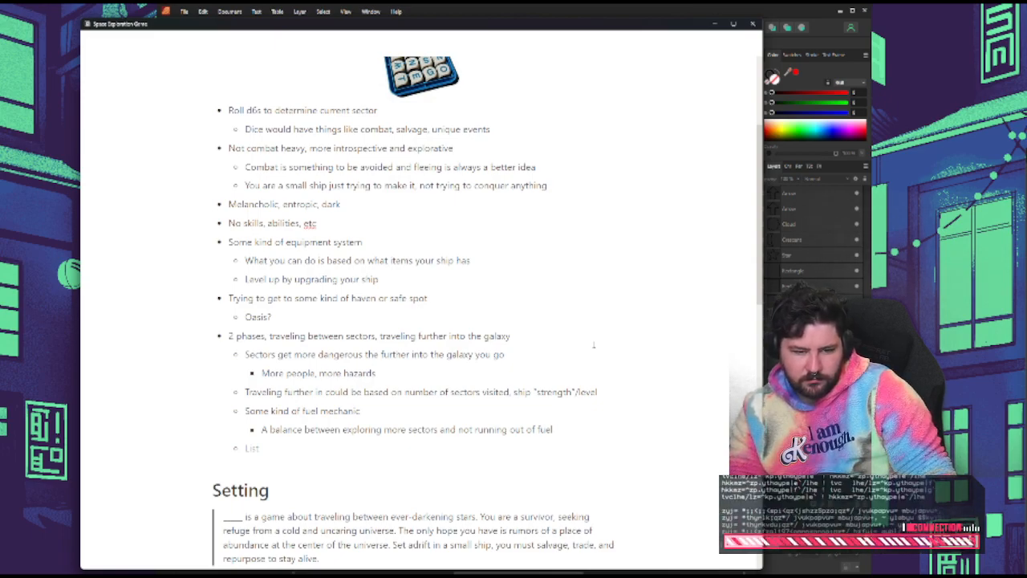
type(", etc")
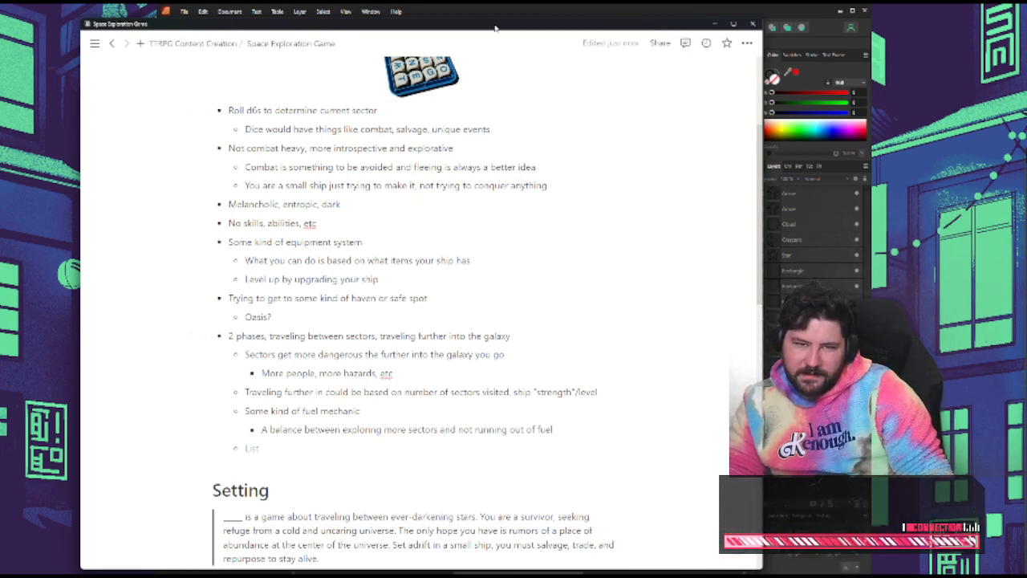
Set the Notion notes aside and, in Affinity Publisher, move the Oasis star from the map's centre to just below the outermost ring
left_click_drag(495, 26, 23, 54)
scroll(456, 150, "up", 3)
scroll(462, 146, "up", 3)
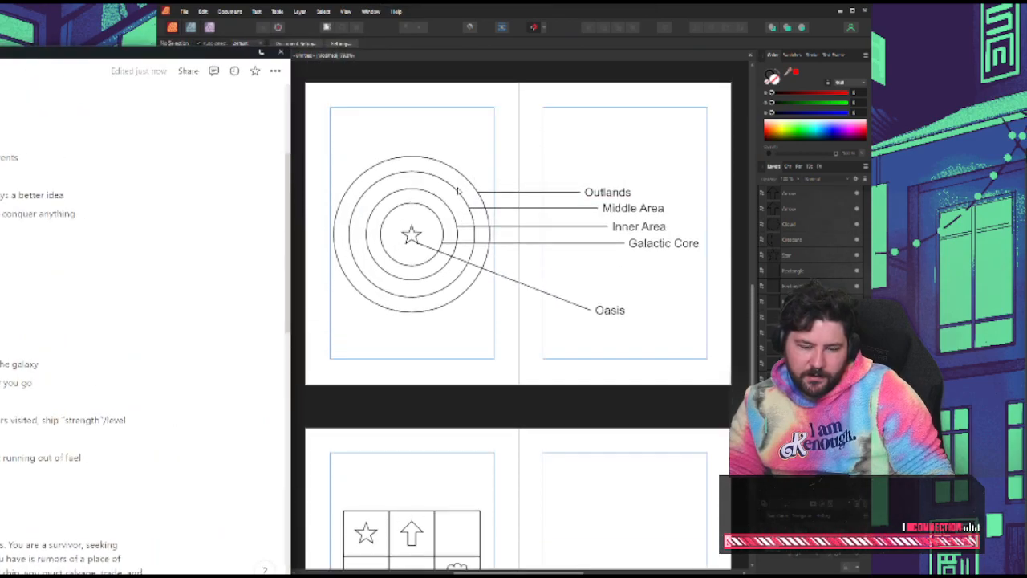
left_click_drag(411, 235, 412, 331)
left_click(521, 277)
Move the star end of the Oasis label's leader line so it ends beside the star below the rings
left_click(477, 268)
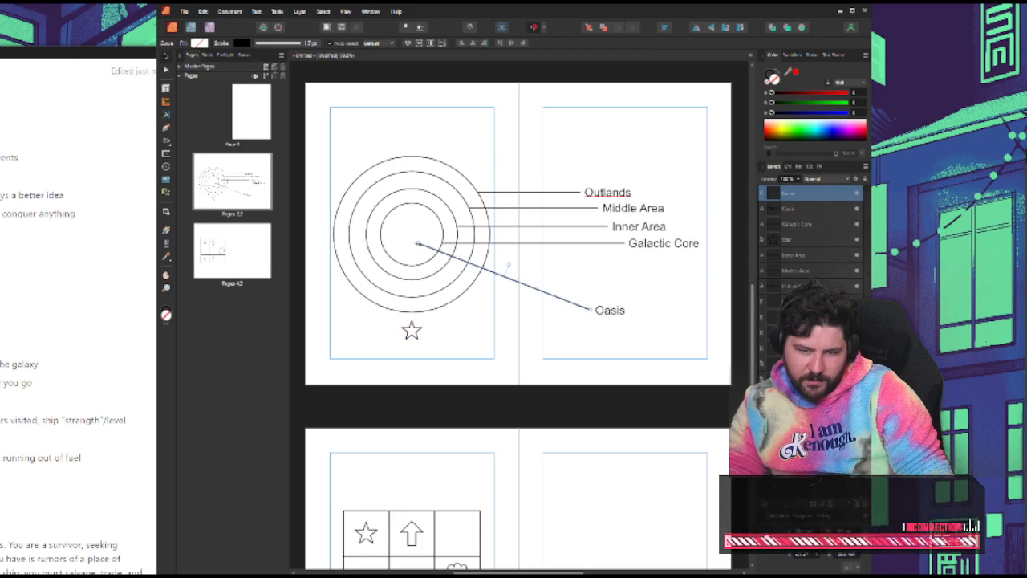
left_click_drag(417, 243, 427, 330)
left_click(515, 282)
left_click(468, 339)
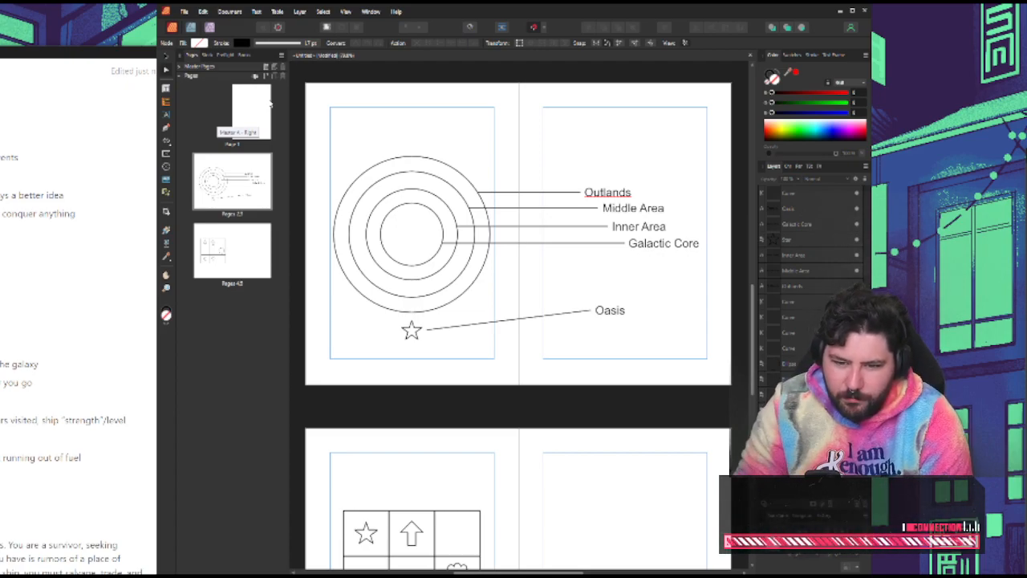
Switch to Notion and reword the ending of the note about sectors getting more dangerous, removing "you go"
left_click(437, 232)
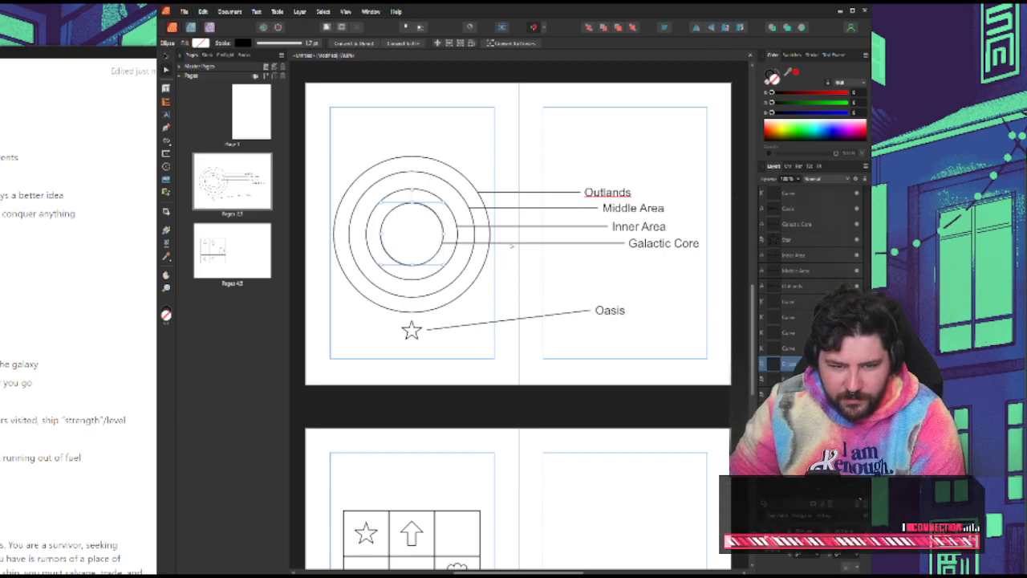
key("alt+Tab")
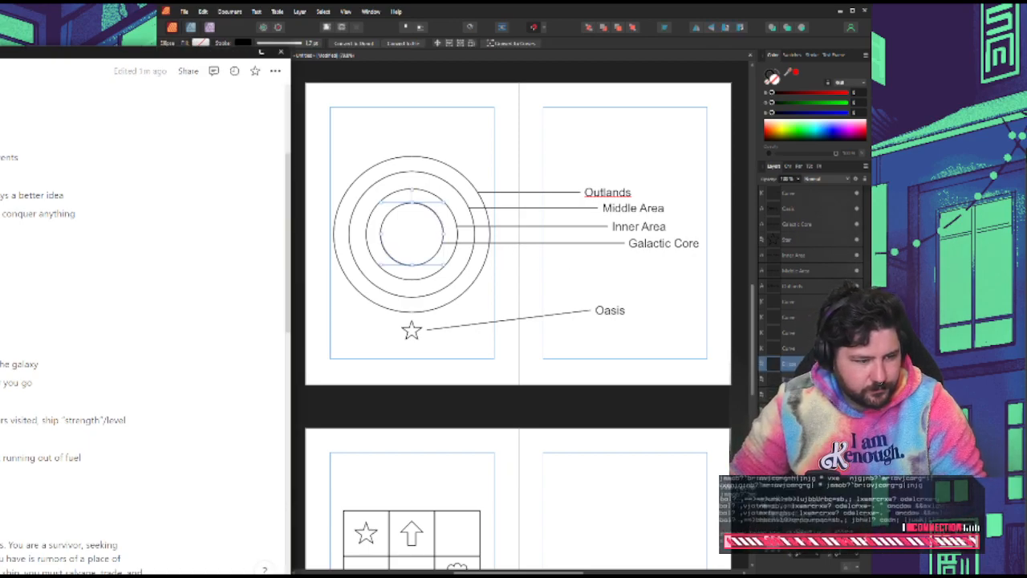
scroll(145, 345, "down", 1)
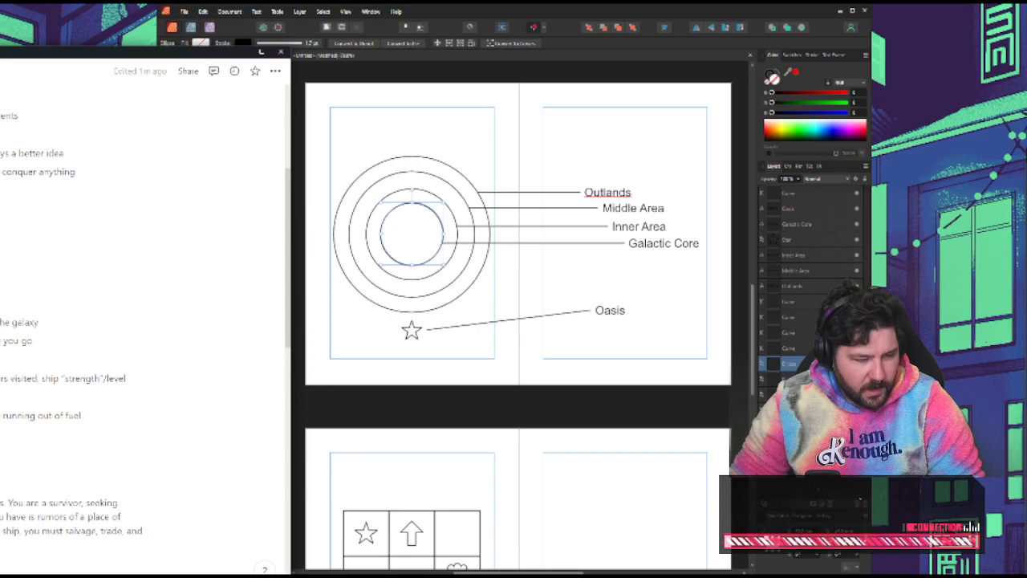
left_click_drag(1, 341, 34, 342)
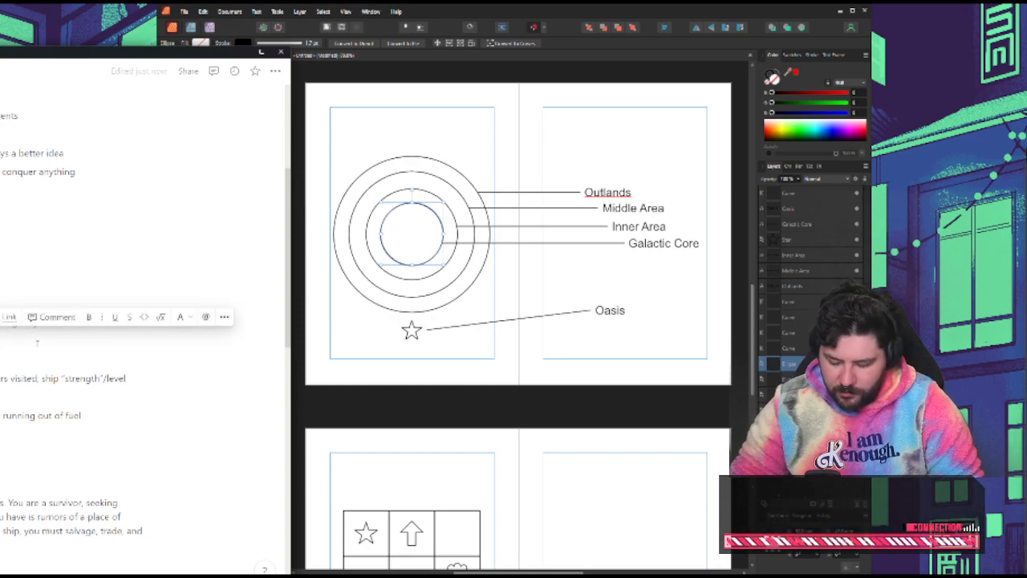
key("BackSpace")
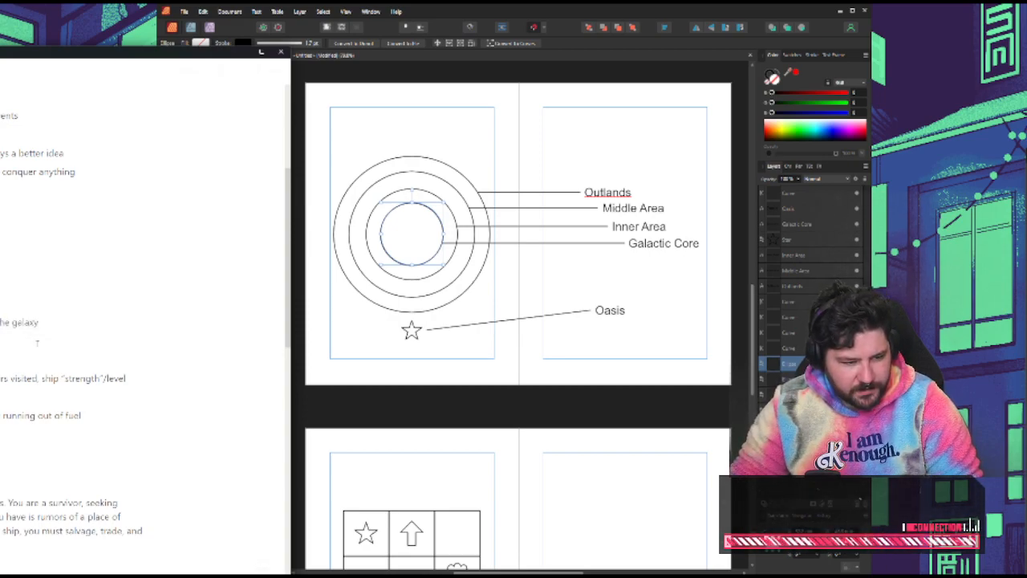
Read through the game notes from the idea bullets down to the sector entrance and exit rules
scroll(36, 343, "up", 3)
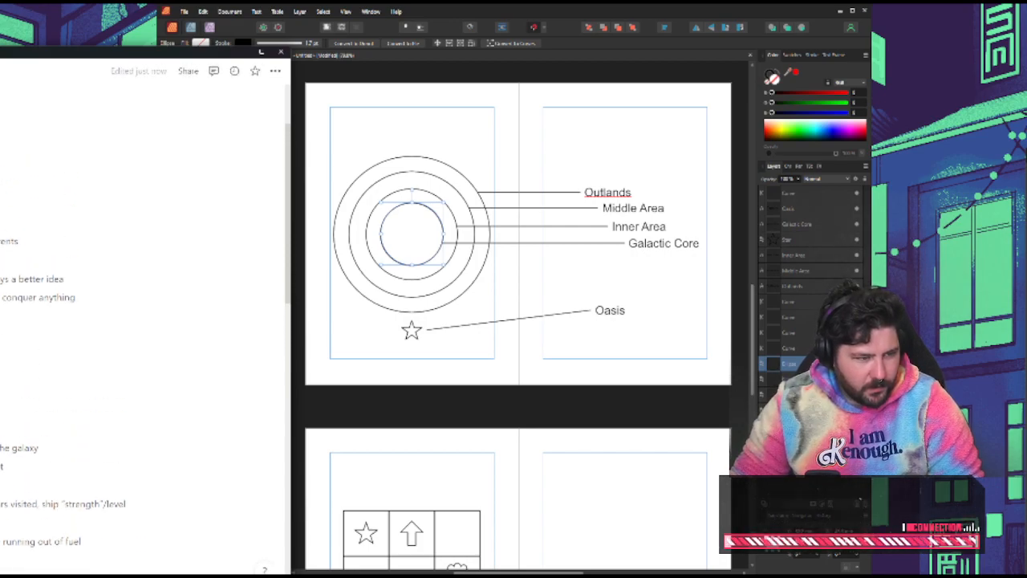
scroll(145, 321, "down", 6)
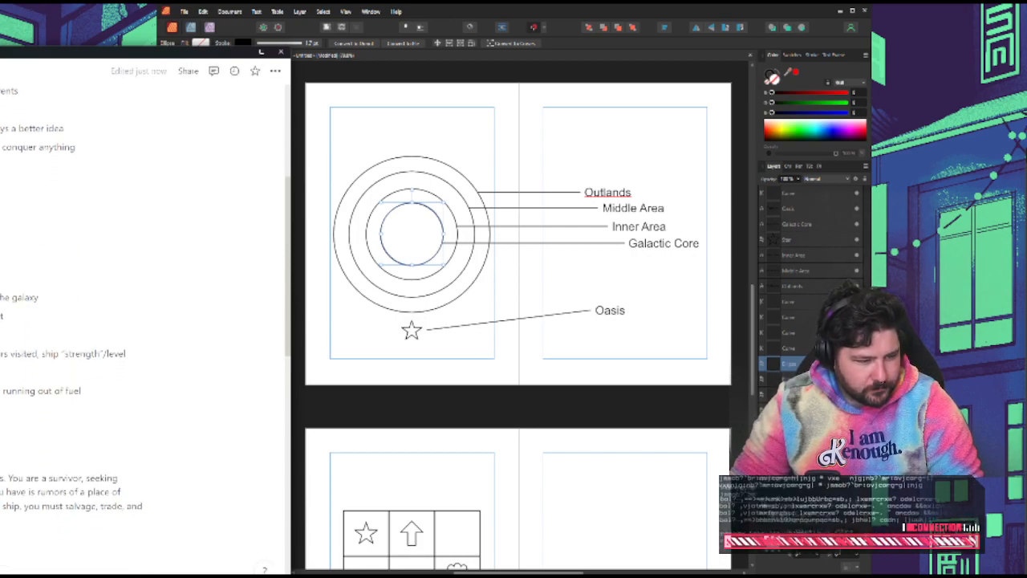
scroll(72, 321, "down", 10)
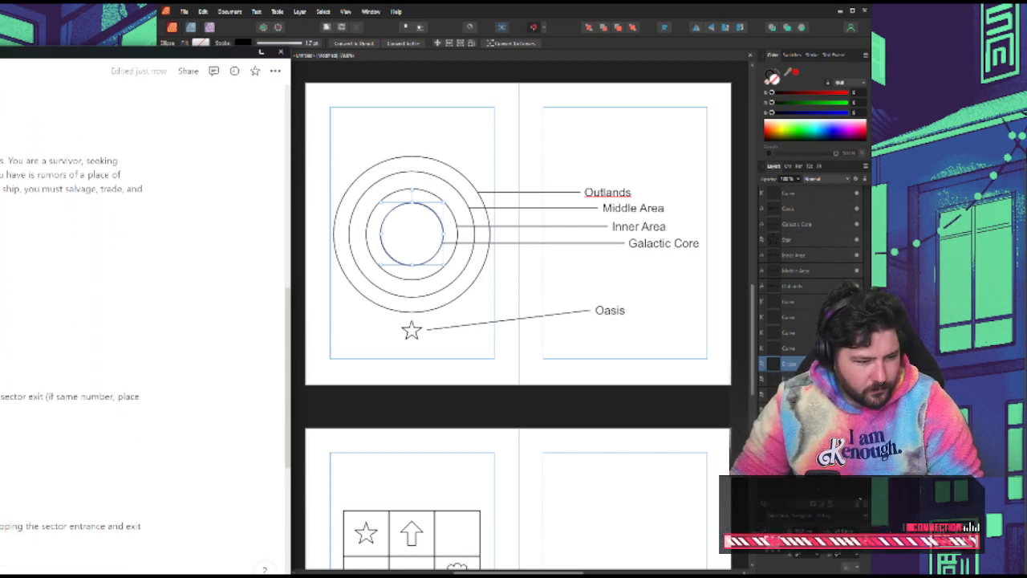
scroll(72, 321, "up", 5)
scroll(72, 321, "down", 5)
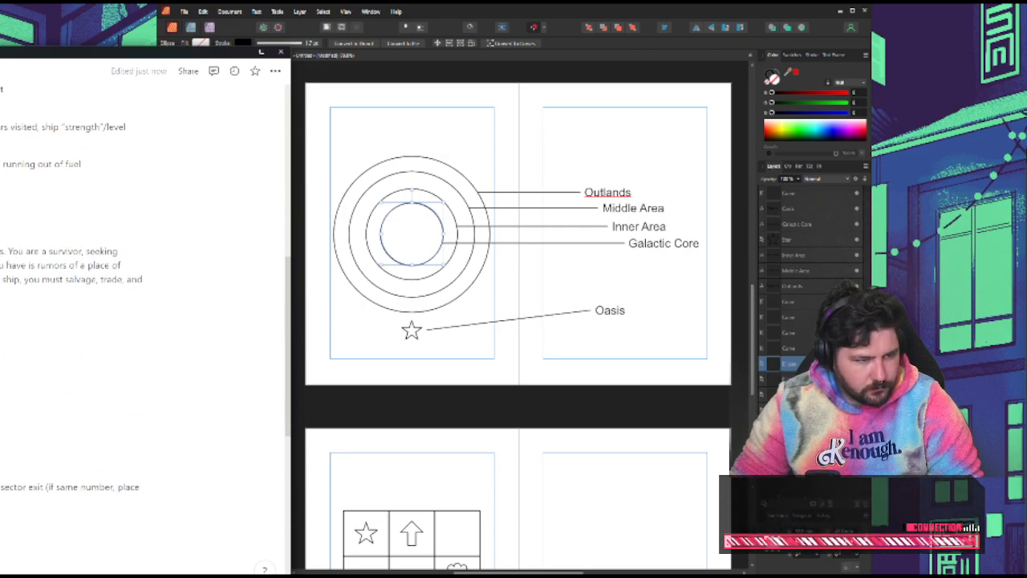
scroll(72, 321, "down", 1)
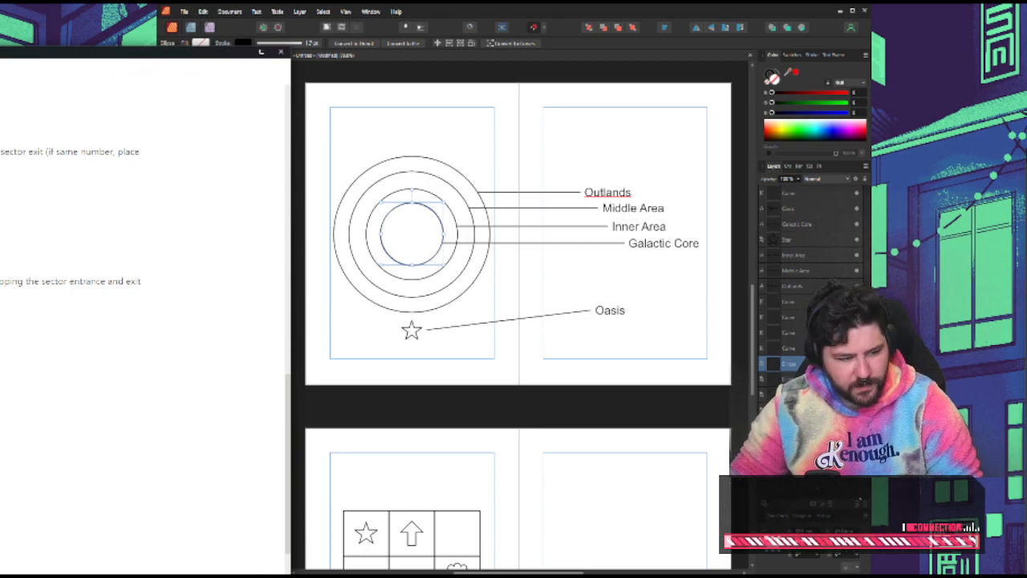
scroll(72, 321, "up", 10)
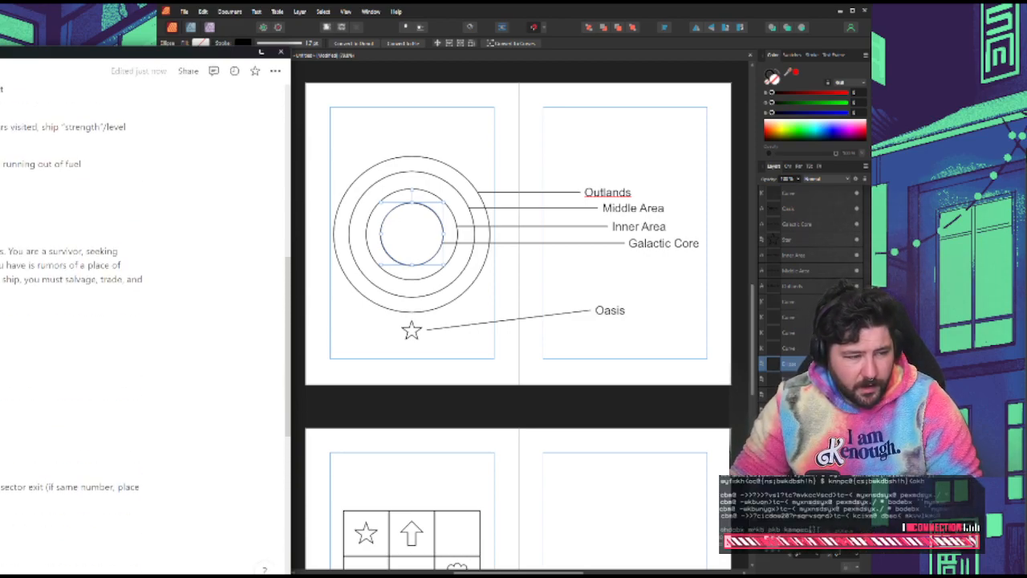
scroll(73, 321, "down", 2)
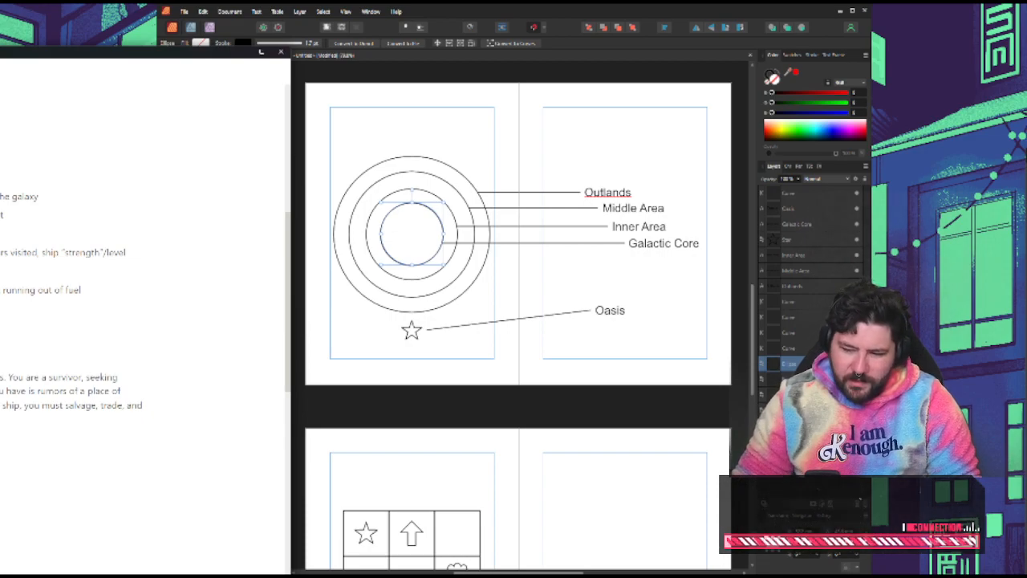
scroll(144, 321, "up", 3)
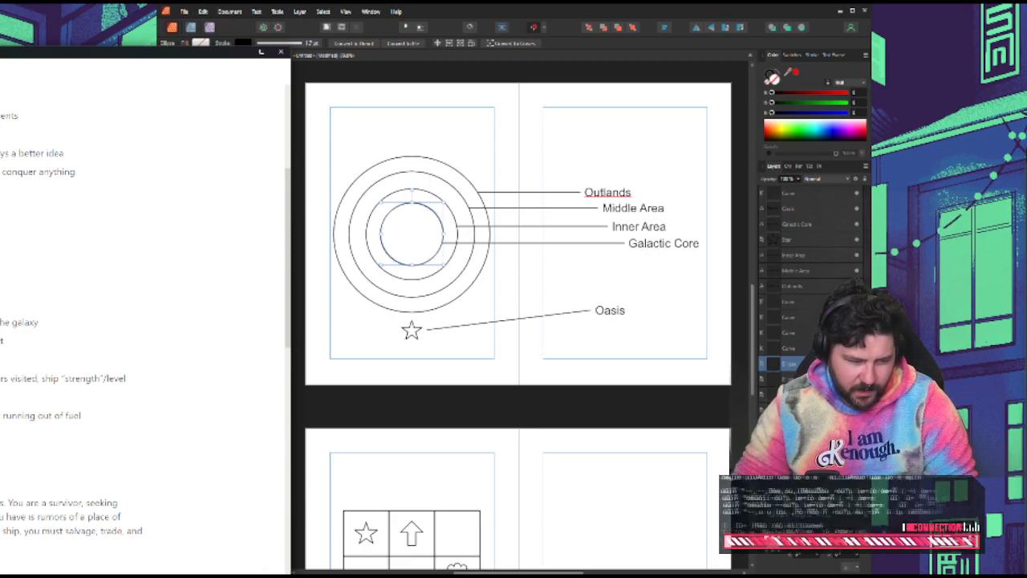
Add a bullet below the fuel notes that ends with "out of fuel, have to balance those", followed by an empty line
key("Return")
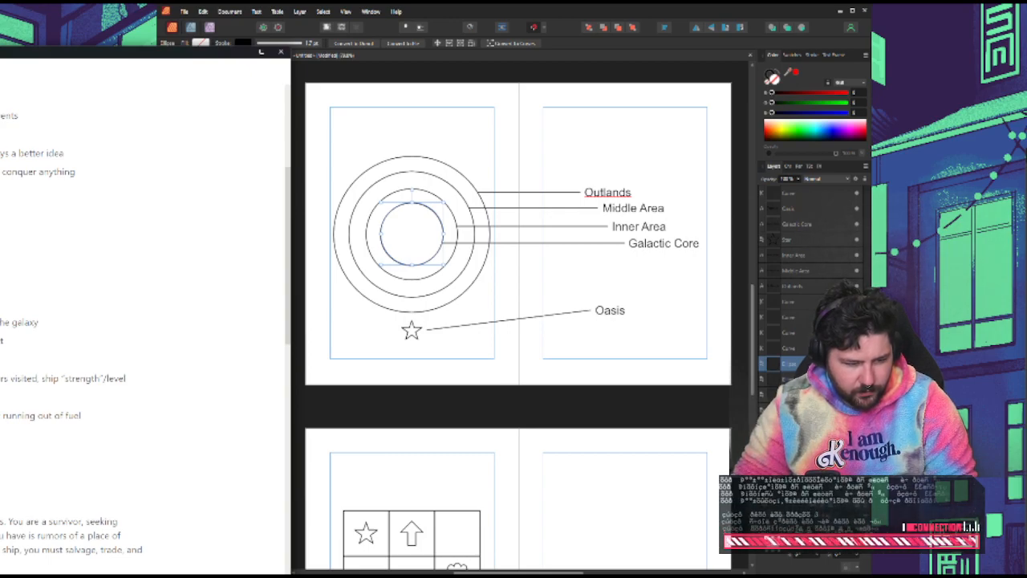
type("out of fuel,")
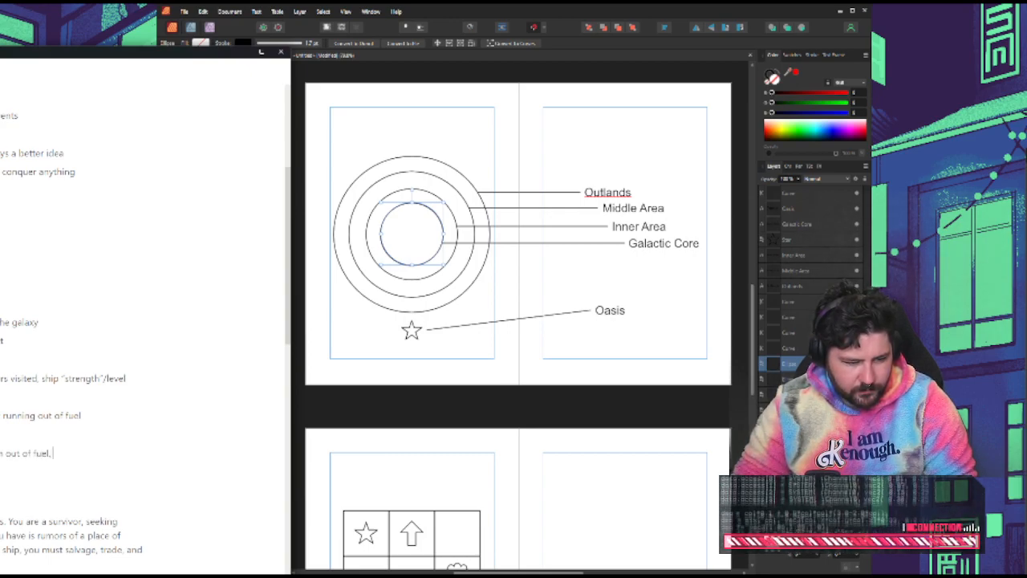
type(" have to baland")
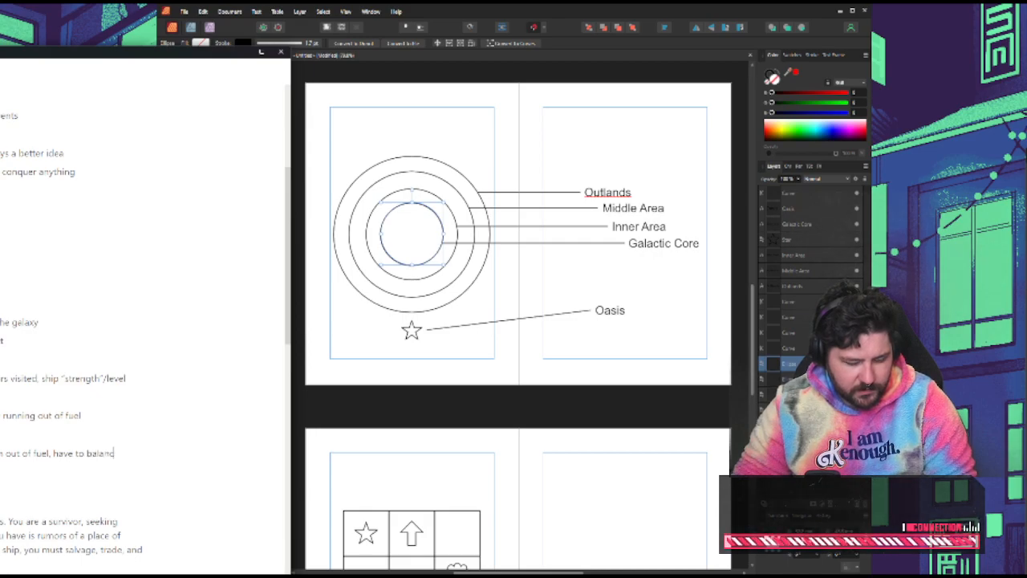
type("e those")
key("Return")
key("Return")
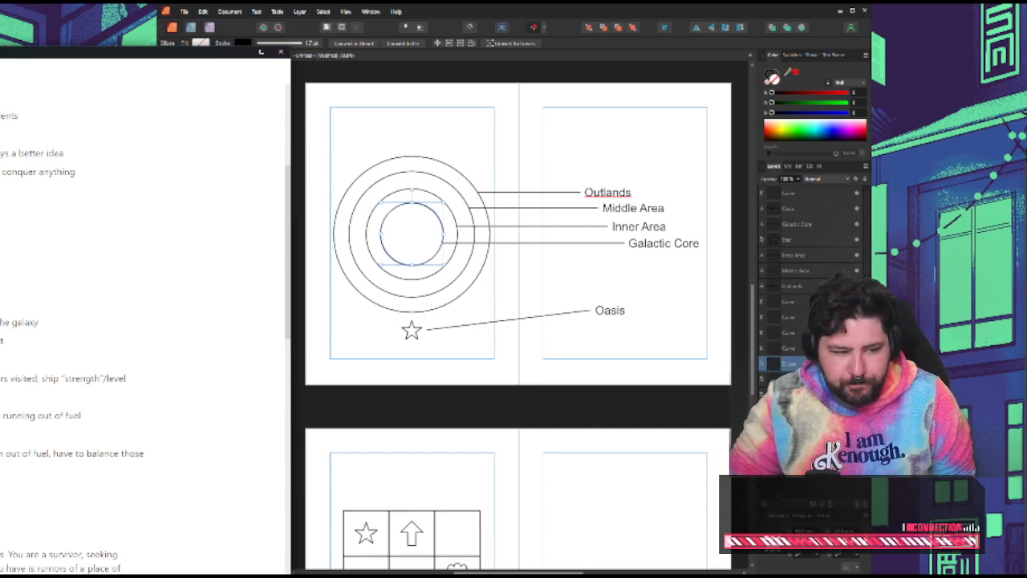
Deselect the innermost map ring, then write a new note below the fuel balance bullet in Notion that ends with "zones"
scroll(144, 321, "down", 5)
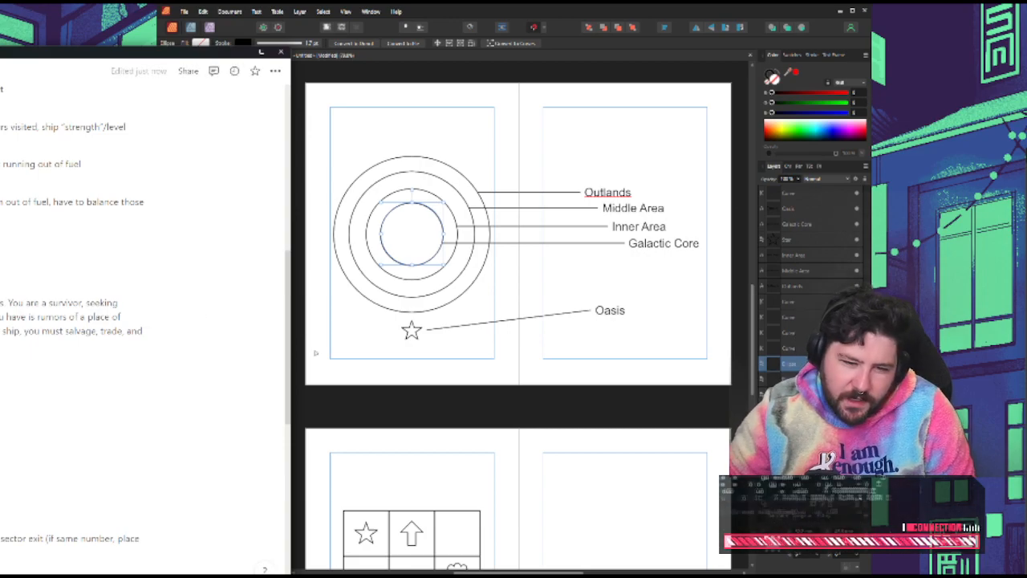
left_click(458, 320)
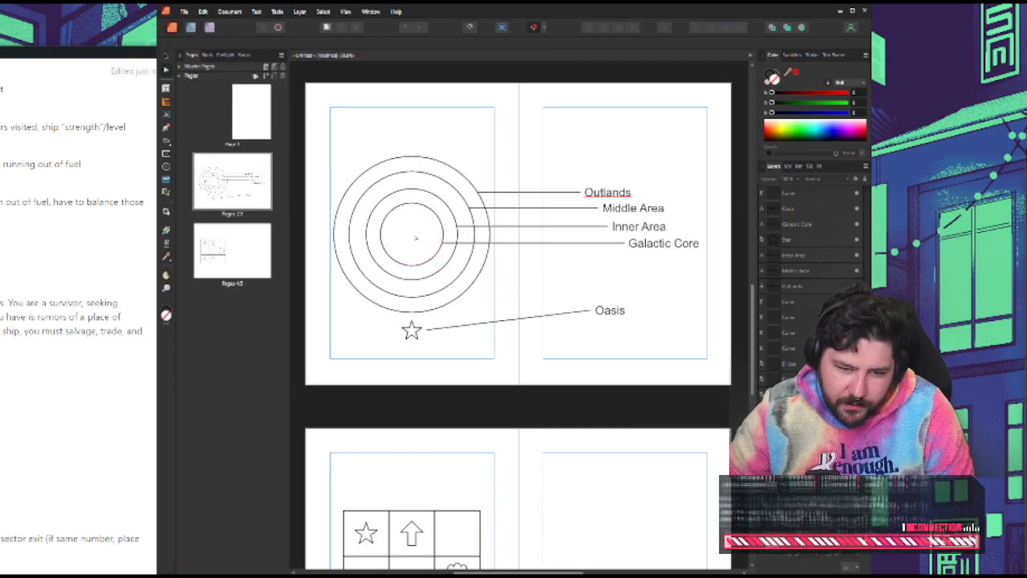
scroll(96, 321, "up", 3)
scroll(96, 321, "down", 1)
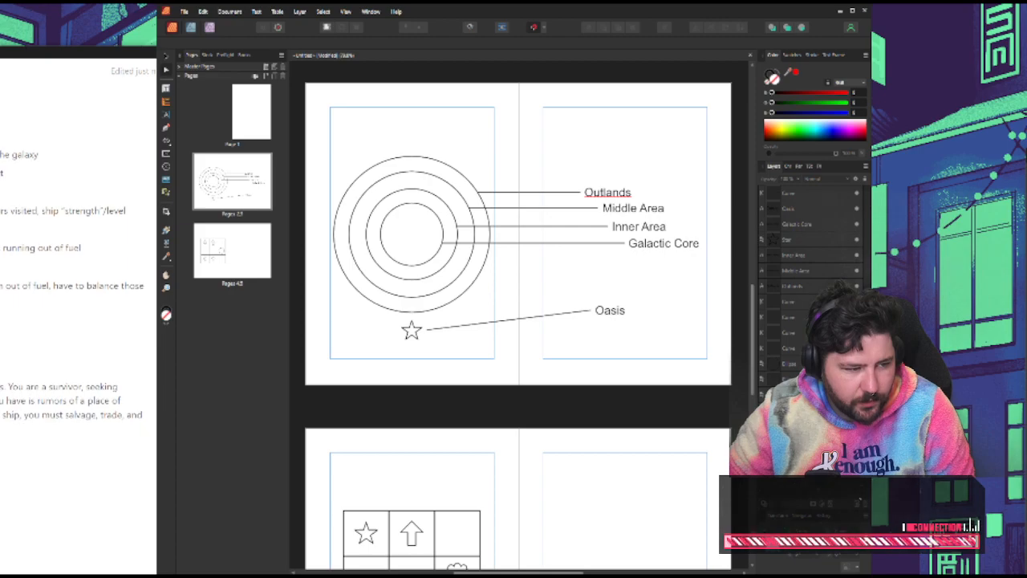
left_click(96, 321)
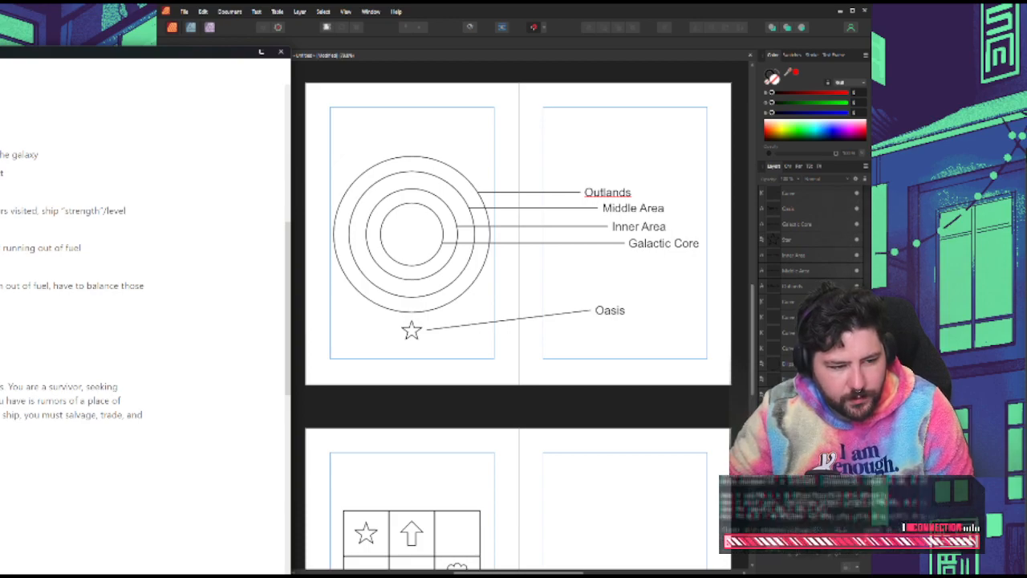
type("zones")
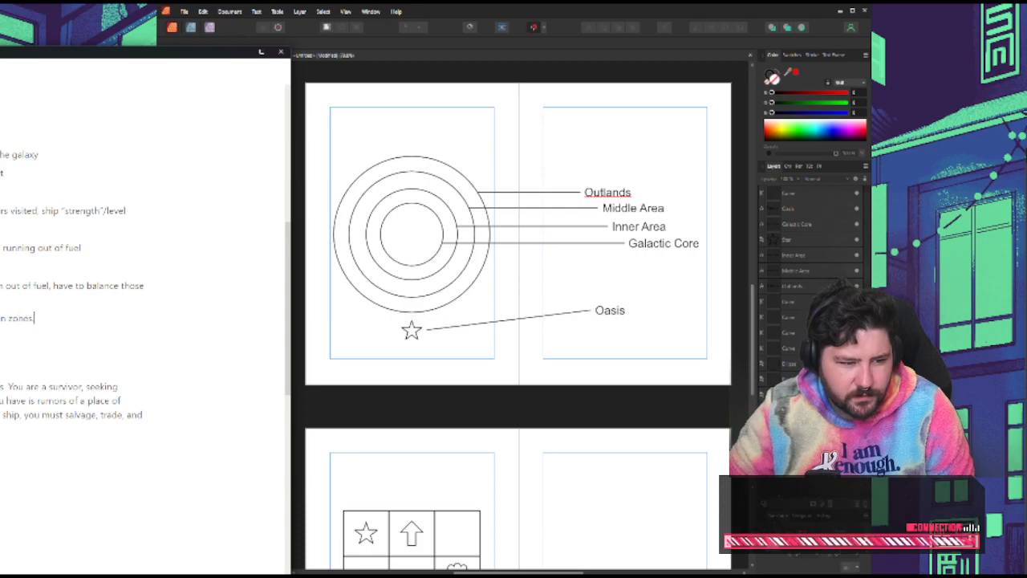
Review the extended travel and fuel notes against the sector rules, then return to the Affinity Publisher map
scroll(141, 248, "up", 3)
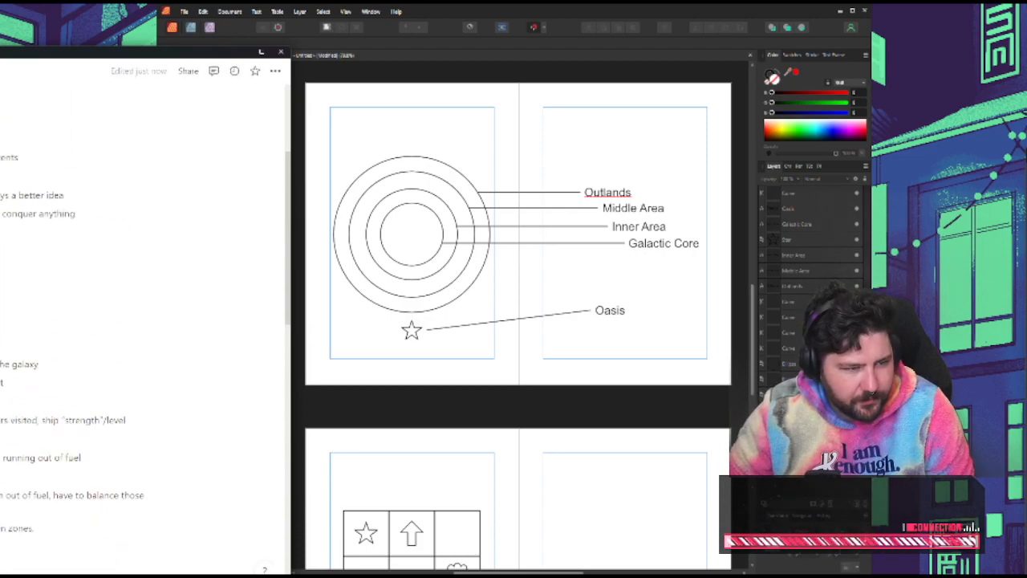
scroll(140, 313, "down", 3)
scroll(140, 313, "down", 2)
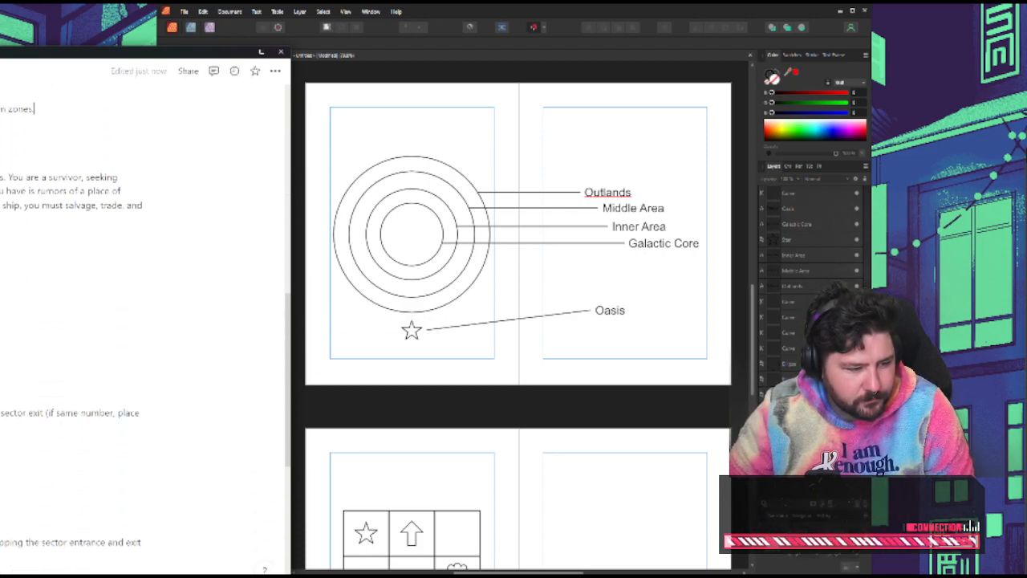
scroll(140, 313, "down", 3)
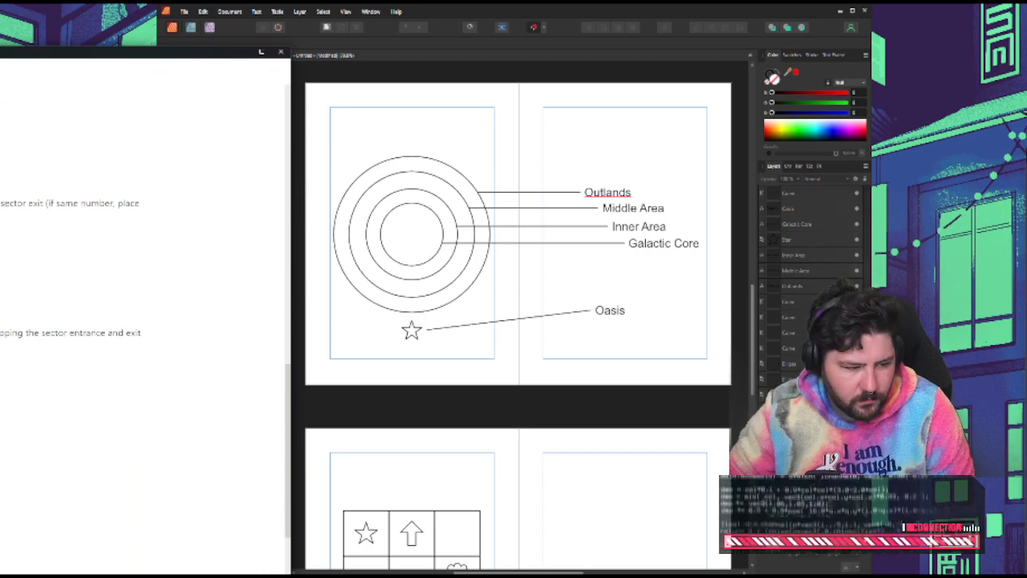
scroll(140, 313, "up", 4)
scroll(141, 313, "up", 1)
left_click(426, 119)
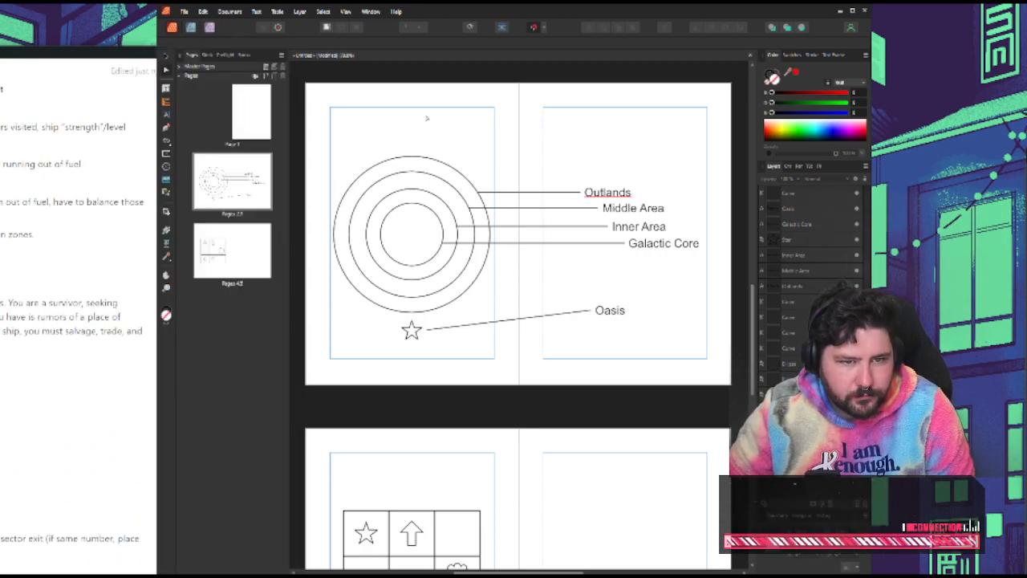
Add the heading text "Zones" above the ringed map on its page
left_click(166, 115)
left_click_drag(322, 117, 378, 138)
type("Zones")
key("Escape")
Copy the "Zones" heading to above the symbol grid on the following spread and change its text to "Sectors"
scroll(401, 209, "down", 1)
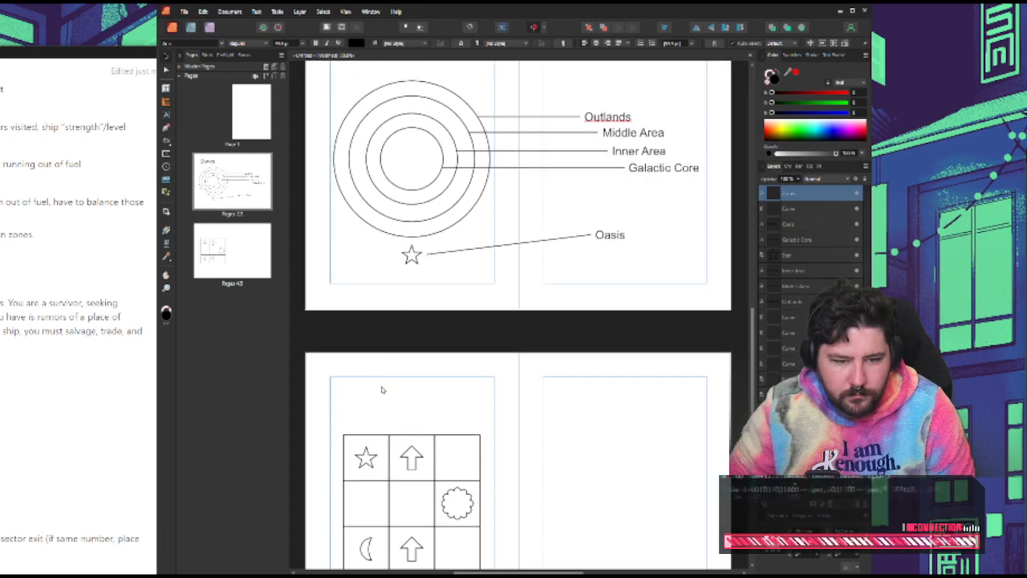
scroll(385, 248, "down", 2)
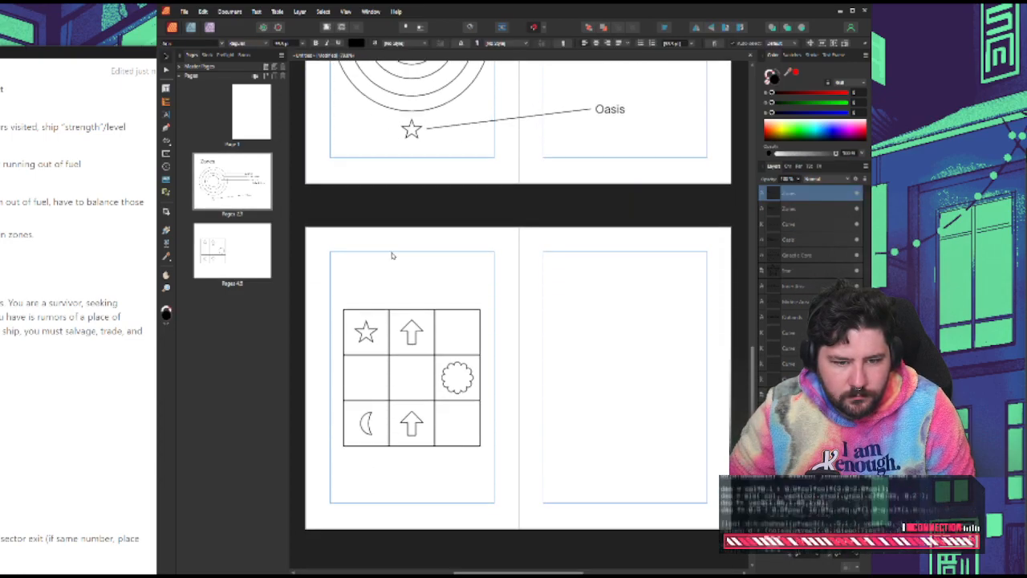
scroll(385, 255, "up", 3)
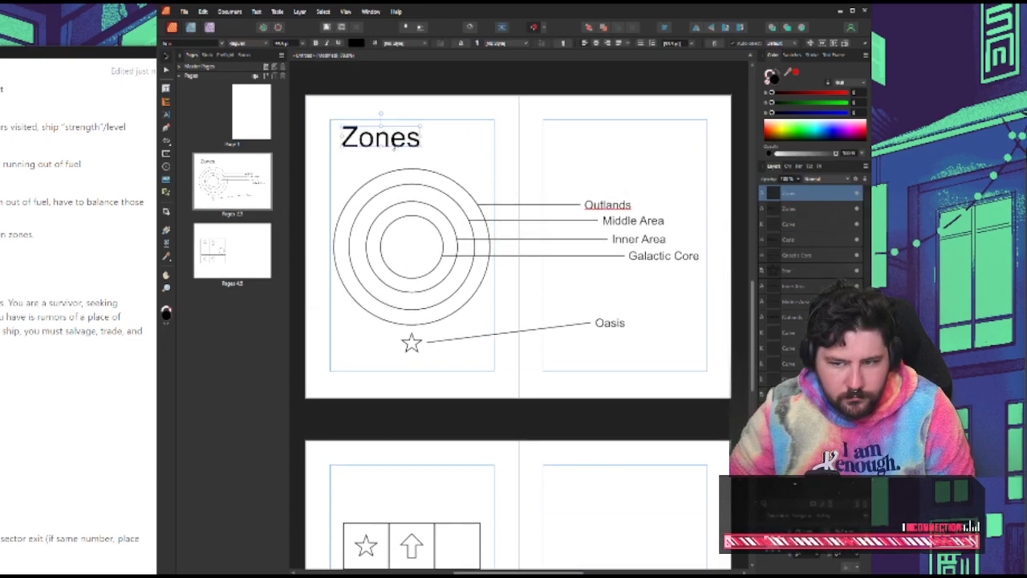
left_click_drag(382, 139, 382, 494)
double_click(382, 494)
type("Sectors")
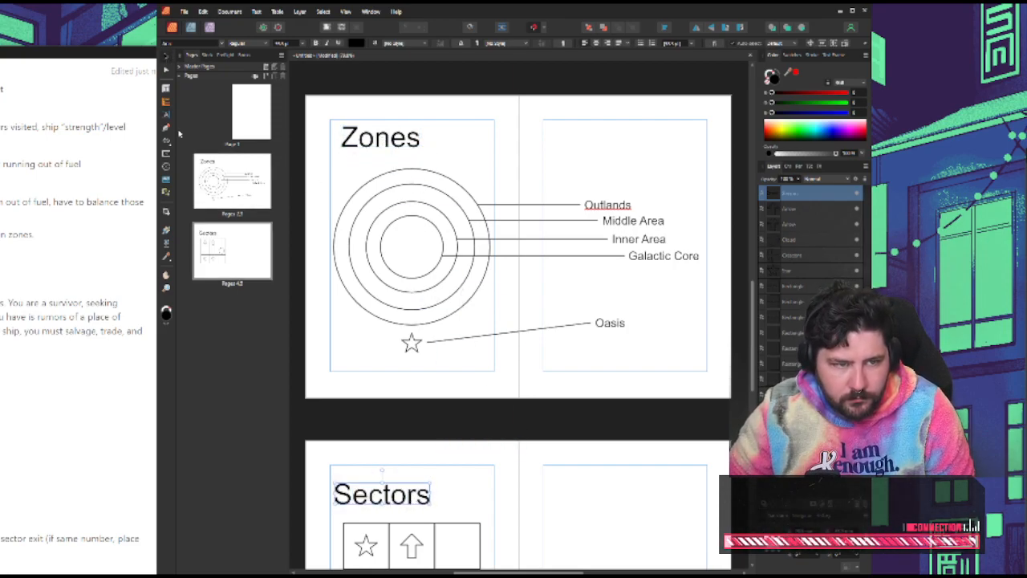
Align the "Sectors" heading with the edge of the symbol grid below it
left_click(423, 447)
scroll(416, 449, "down", 1)
scroll(417, 450, "down", 2)
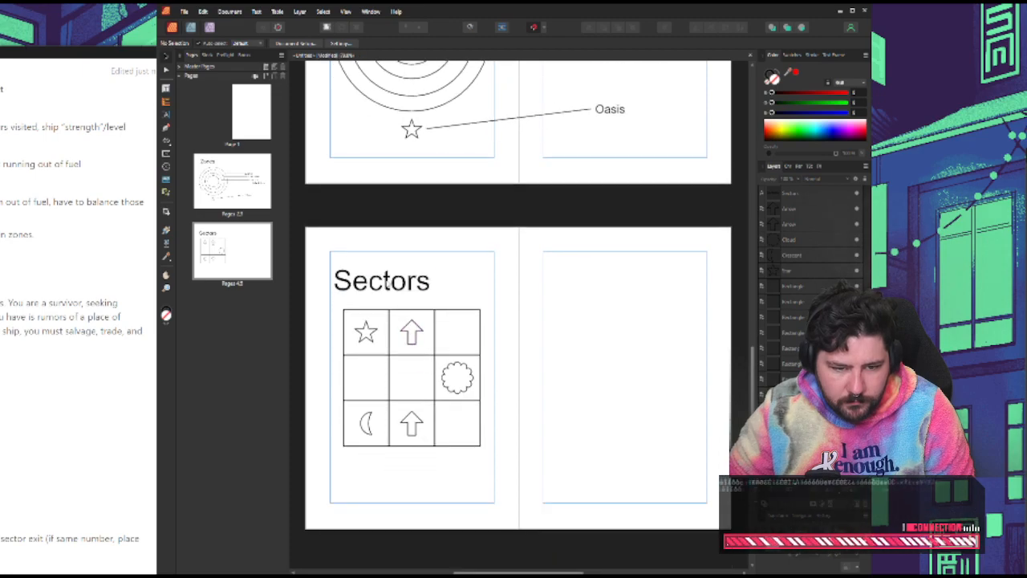
left_click_drag(385, 280, 392, 276)
left_click(413, 287)
Add a blank two-page spread based on Master A after the Sectors spread
scroll(412, 287, "up", 5)
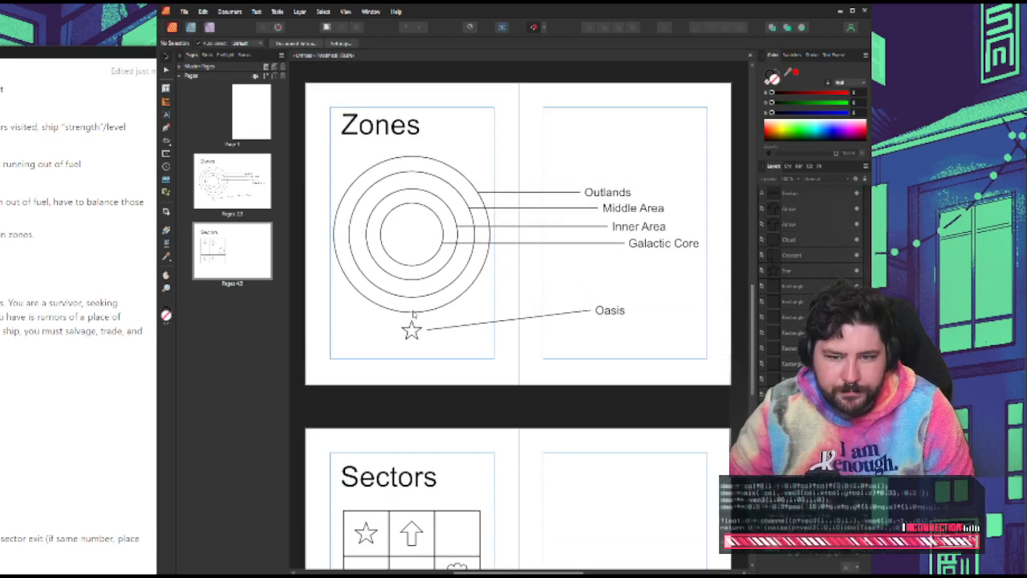
scroll(398, 323, "up", 1)
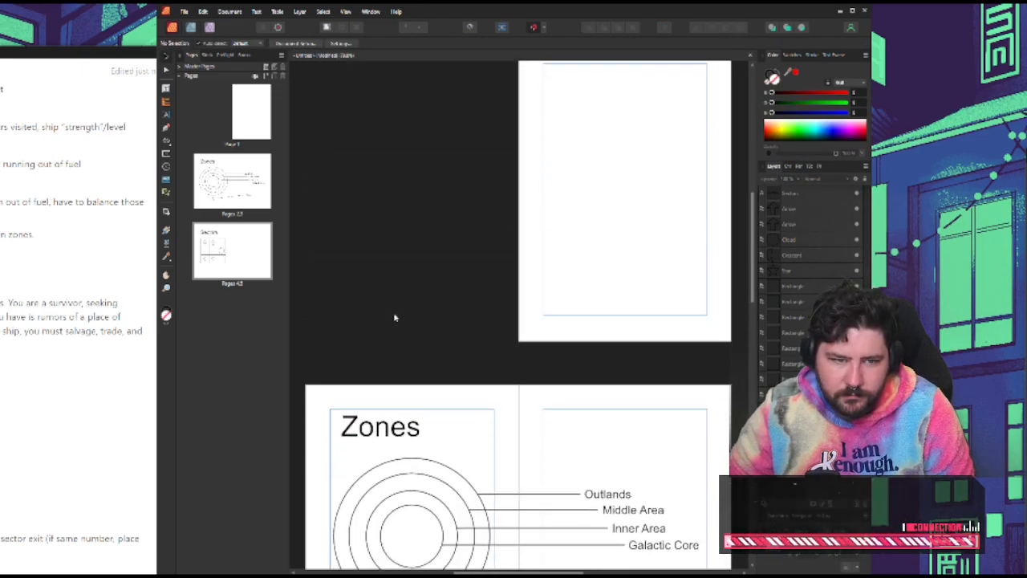
left_click(268, 76)
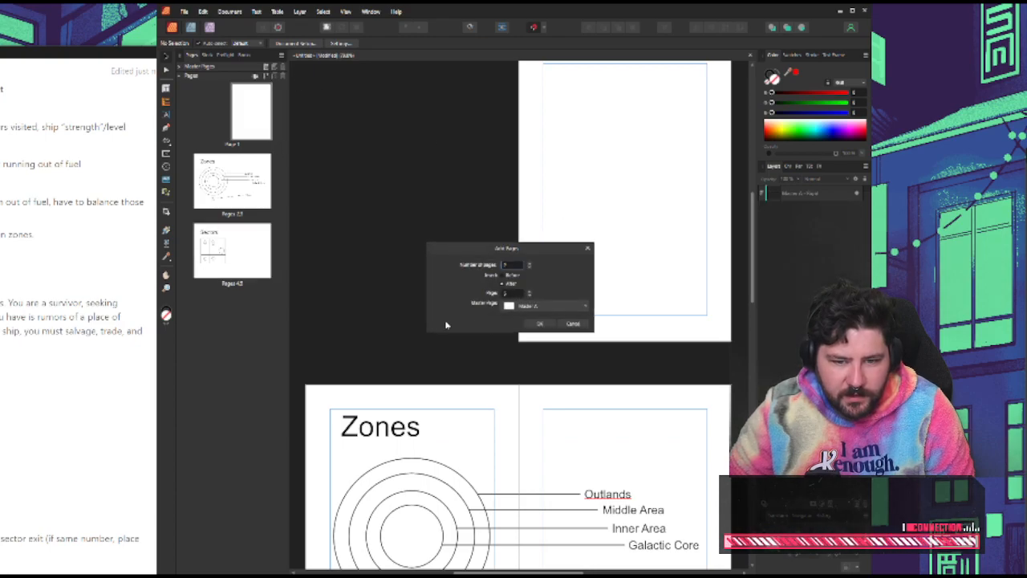
left_click(546, 324)
scroll(427, 373, "up", 2)
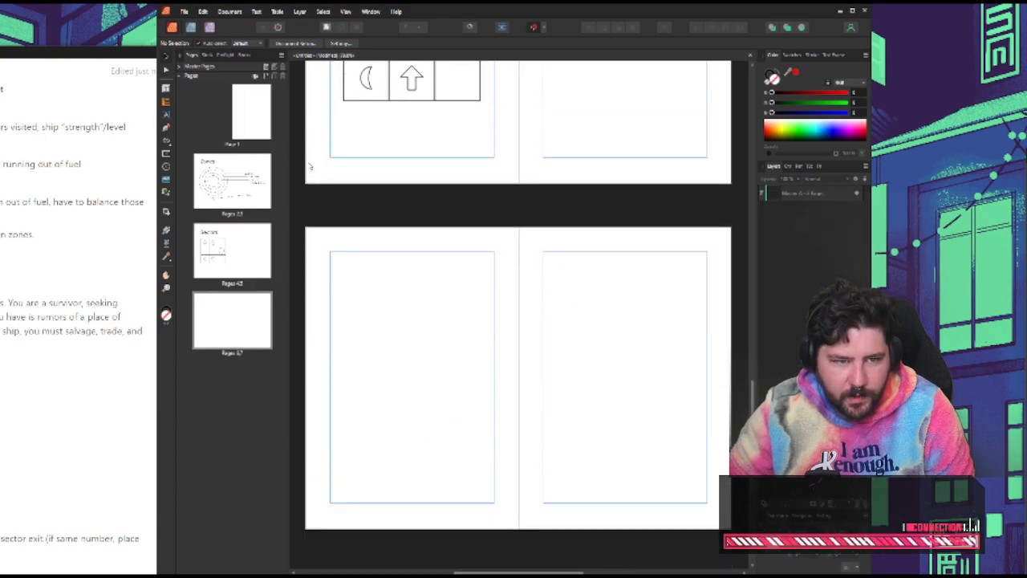
Insert two blank pages based on Master A after page 1, ahead of the Zones spread
right_click(250, 118)
left_click(276, 121)
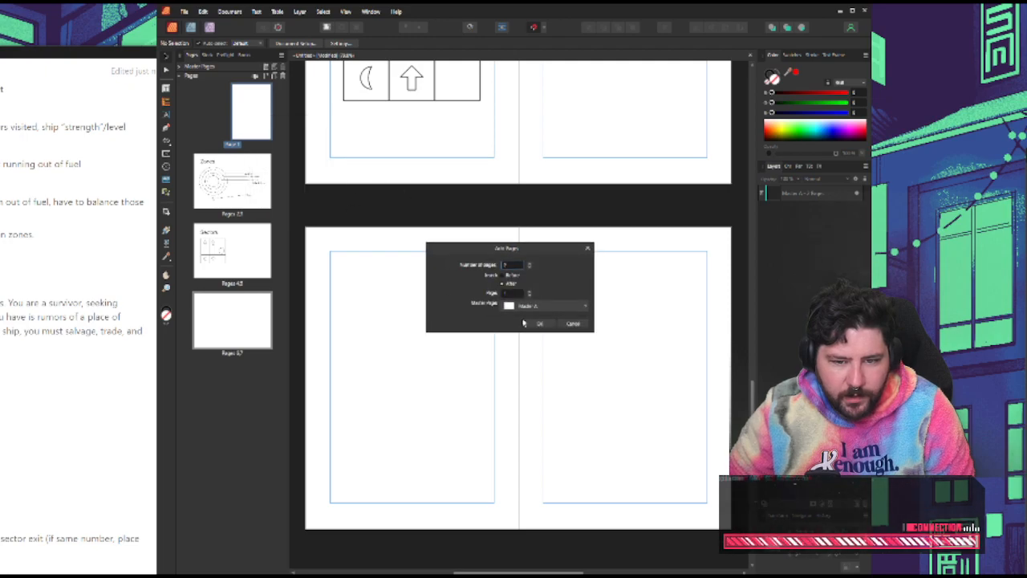
left_click(546, 324)
scroll(516, 339, "up", 2)
scroll(479, 318, "down", 4)
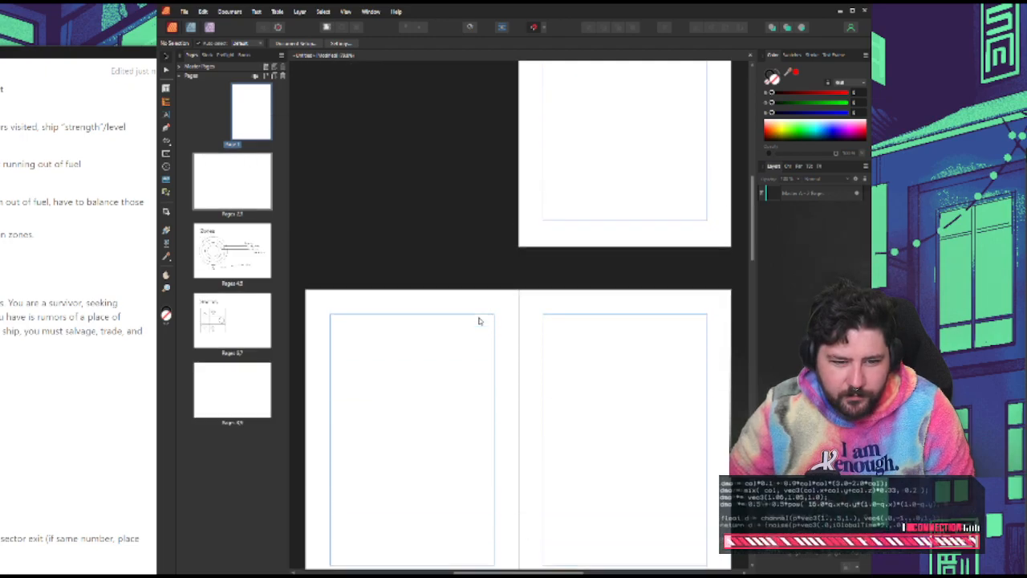
scroll(519, 298, "up", 1)
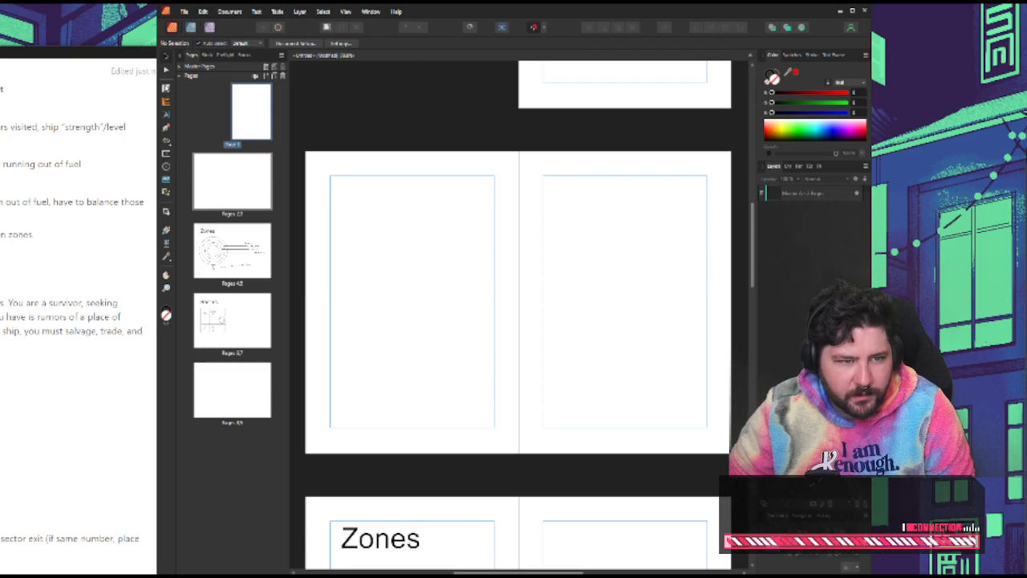
Cover the whole blank spread before Zones with a rectangle that has a black fill and no stroke
left_click(166, 144)
left_click(200, 142)
left_click_drag(306, 152, 731, 453)
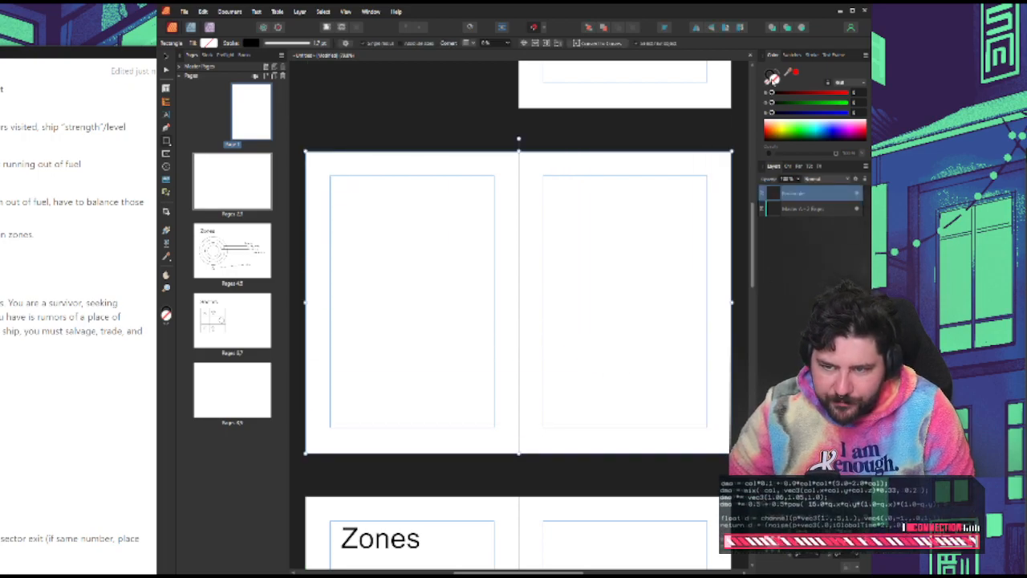
key("shift+x")
left_click(166, 57)
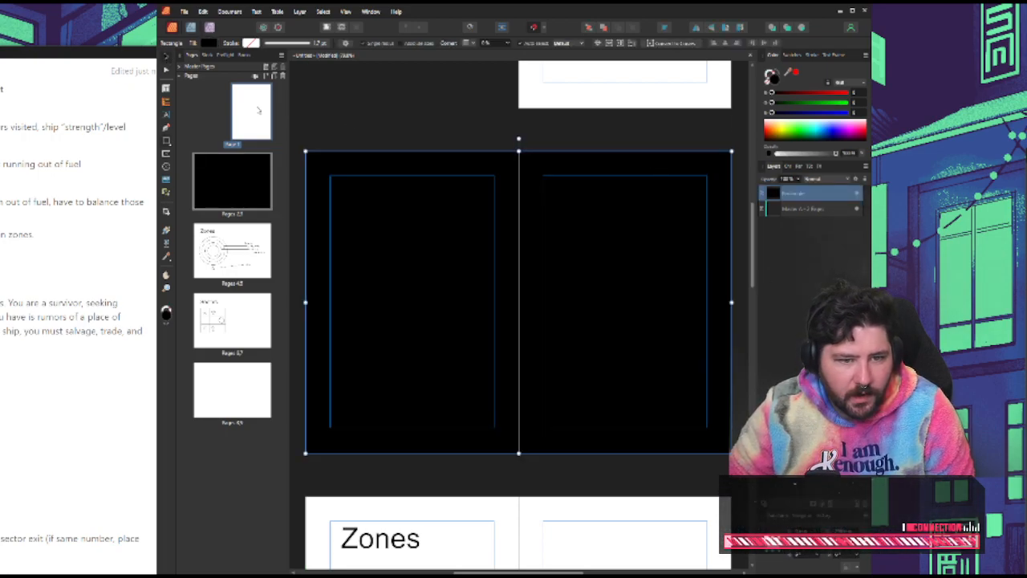
left_click(371, 122)
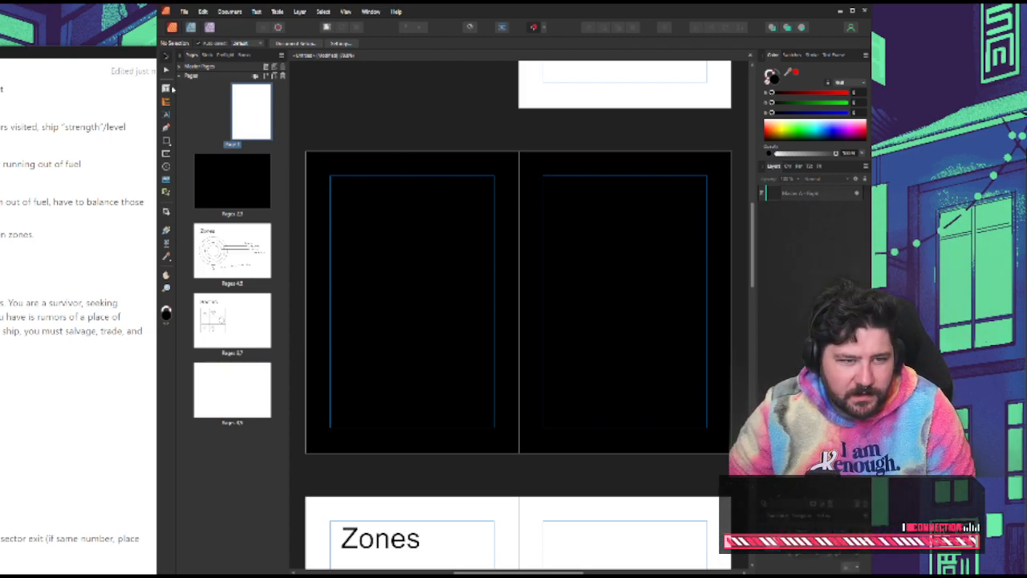
Add the white title text "Reach Oasis" on the black spread and scale it down to fit across the two pages
left_click(166, 117)
left_click_drag(353, 258, 419, 301)
type("Rules")
key("ctrl+a")
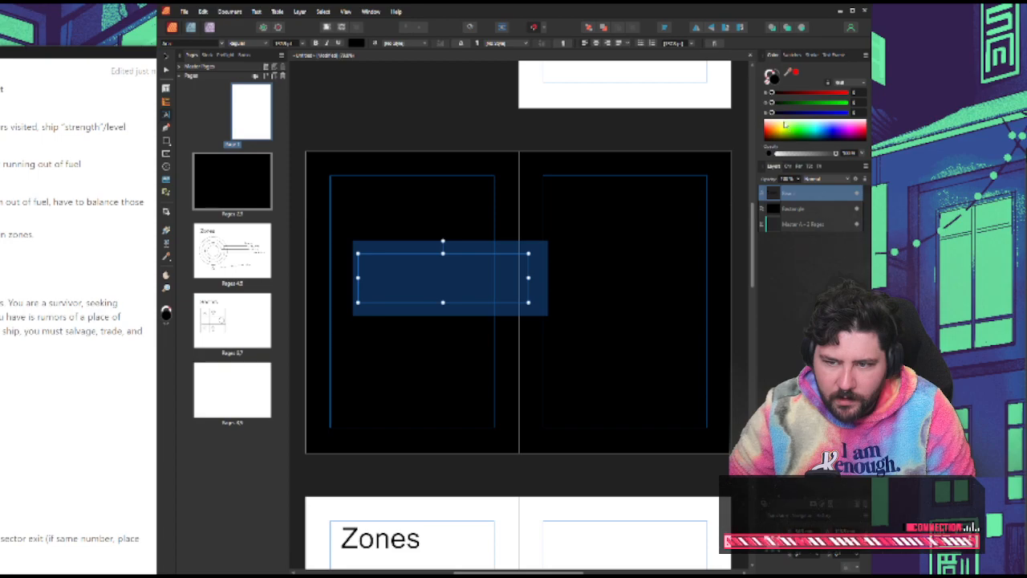
left_click_drag(785, 125, 725, 98)
type("Rea")
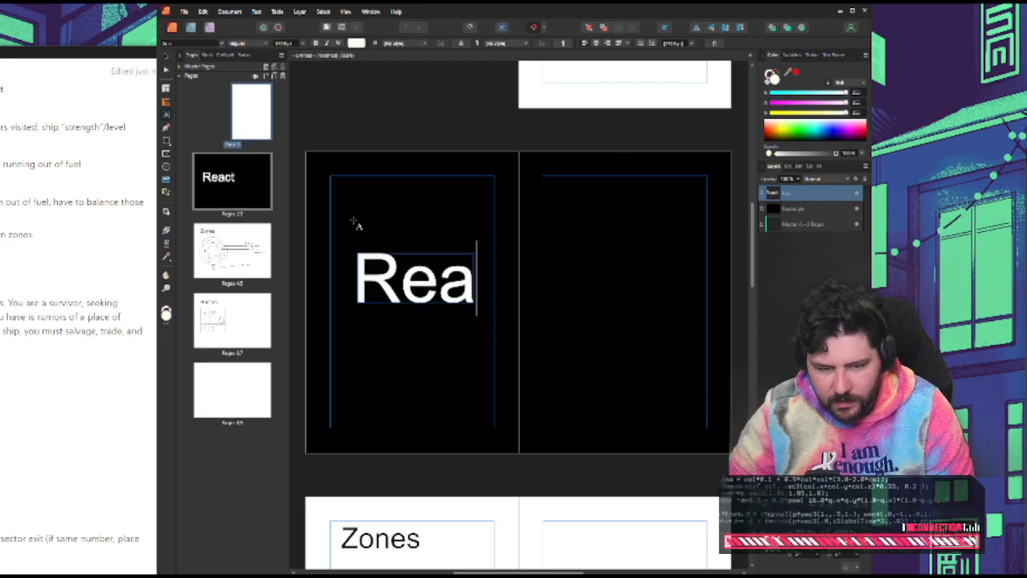
type("ch Oa")
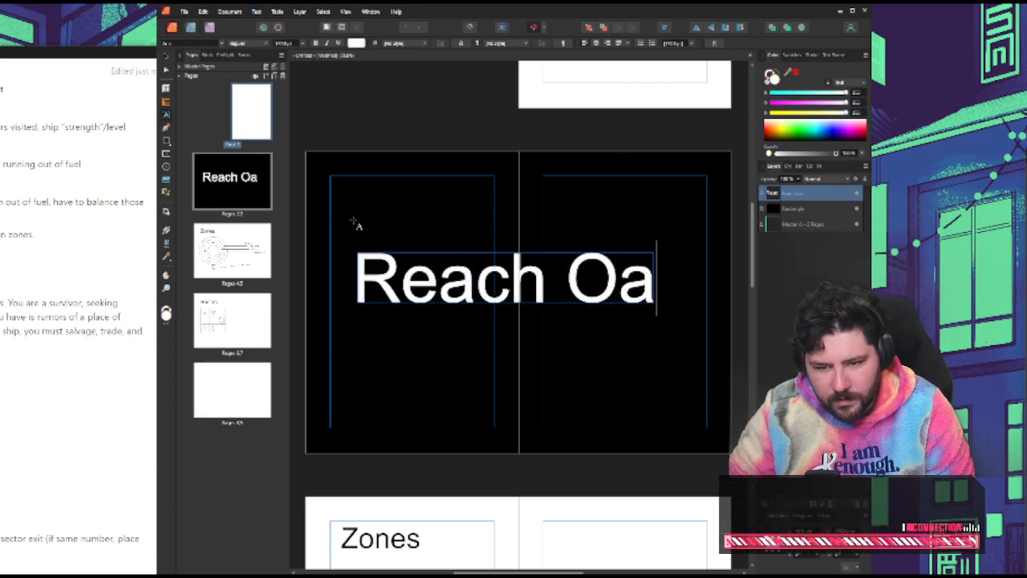
type("sis")
key("Escape")
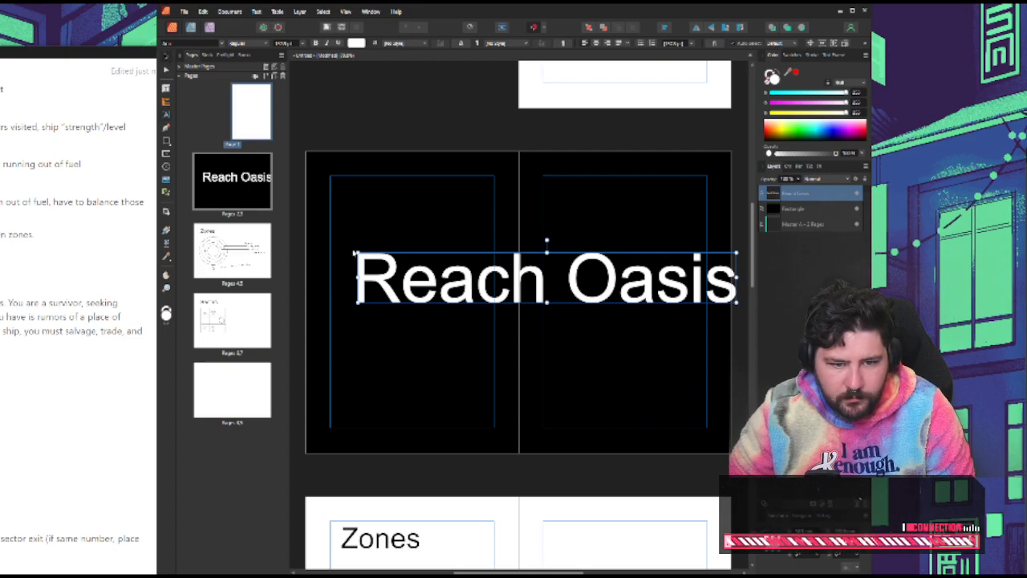
left_click_drag(358, 252, 460, 266)
left_click_drag(553, 301, 437, 318)
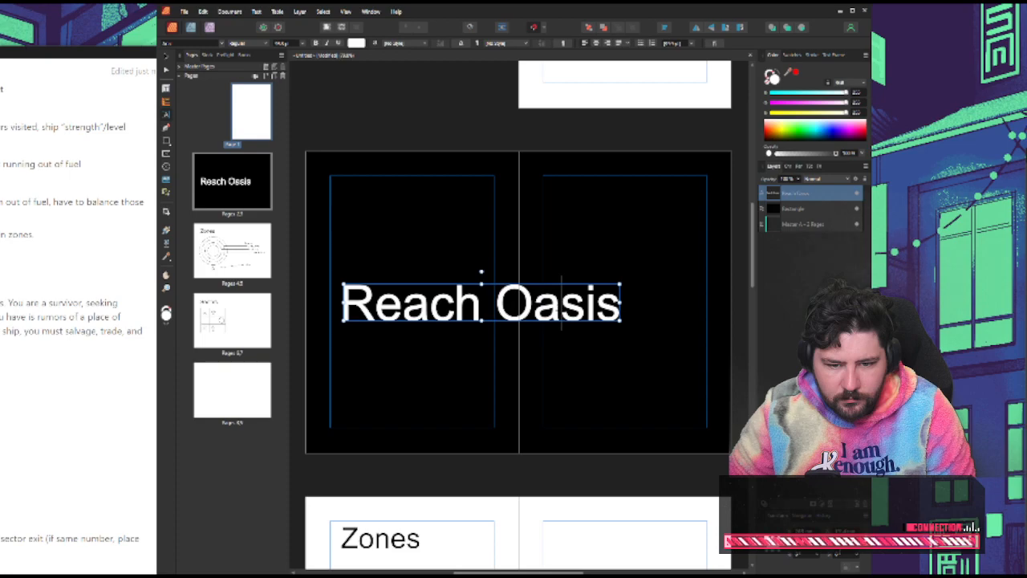
Duplicate the "Reach Oasis" title in place and shorten the copy to "Reach"
left_click(166, 57)
key("ctrl+c")
key("ctrl+v")
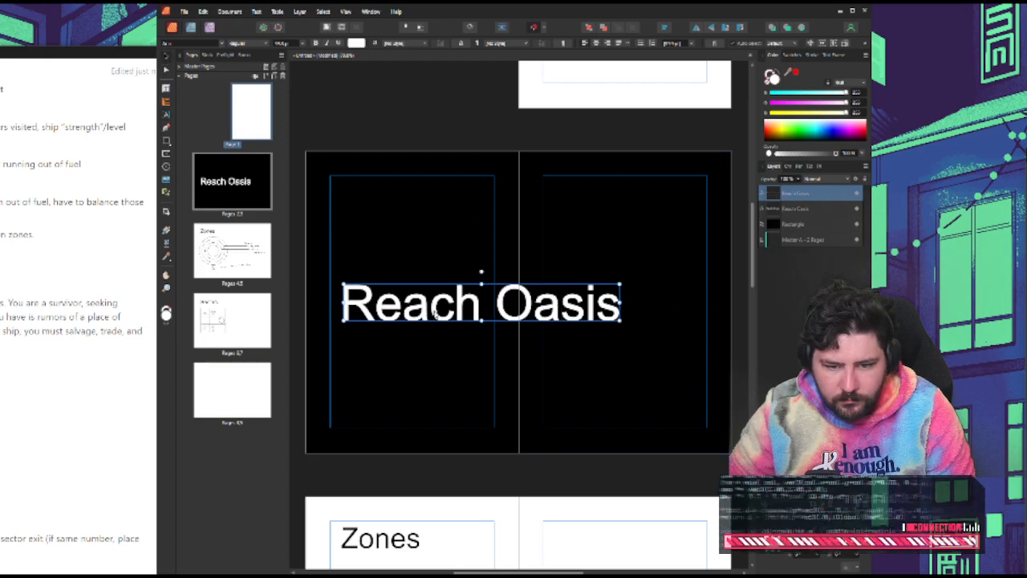
double_click(554, 305)
double_click(554, 305)
key("BackSpace")
key("BackSpace")
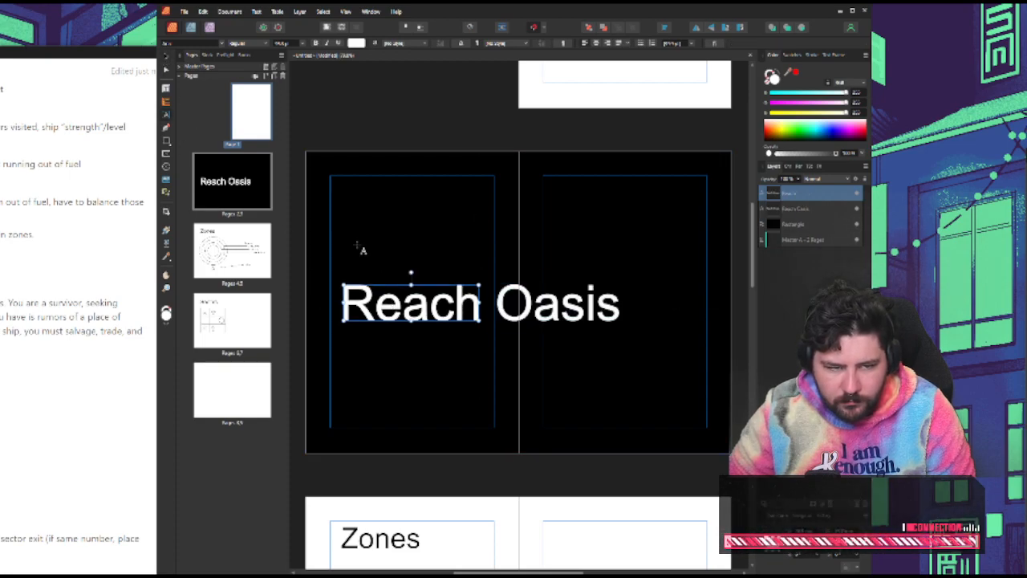
Shorten the original "Reach Oasis" title to "Oasis" and move it onto the facing page, level with "Reach"
left_click(167, 59)
left_click_drag(526, 302, 581, 304)
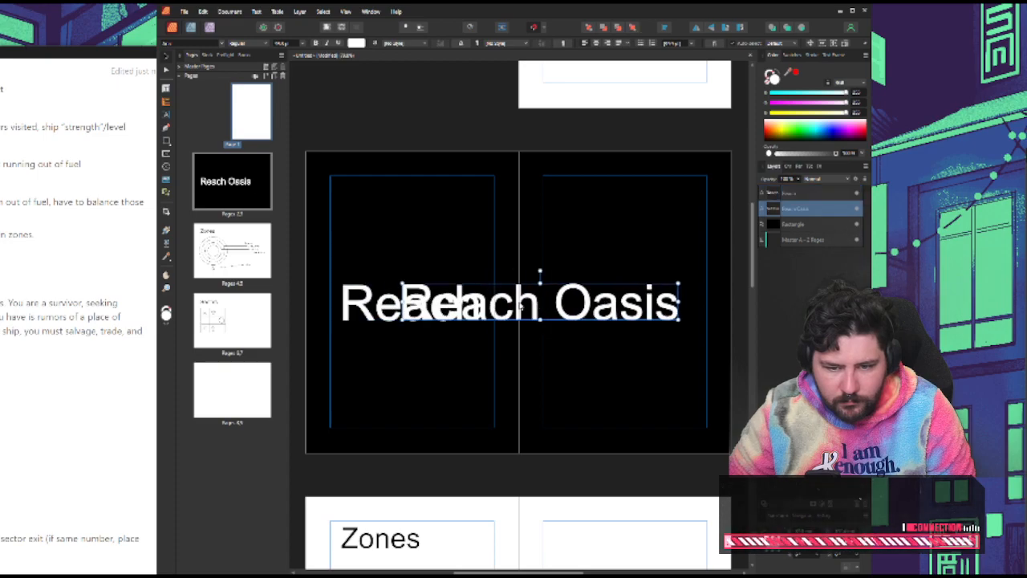
double_click(520, 303)
key("BackSpace")
key("Escape")
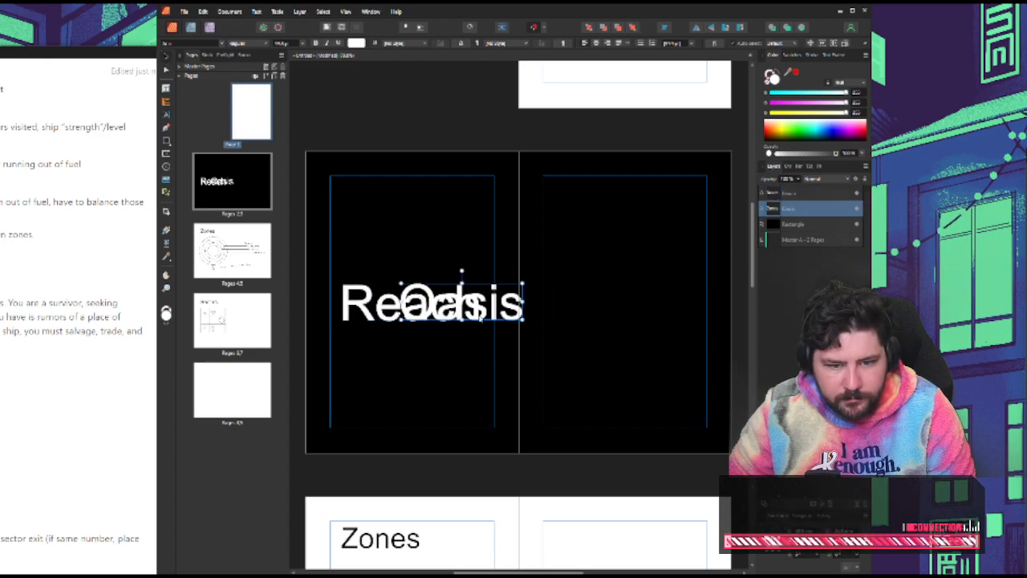
left_click_drag(468, 308, 633, 308)
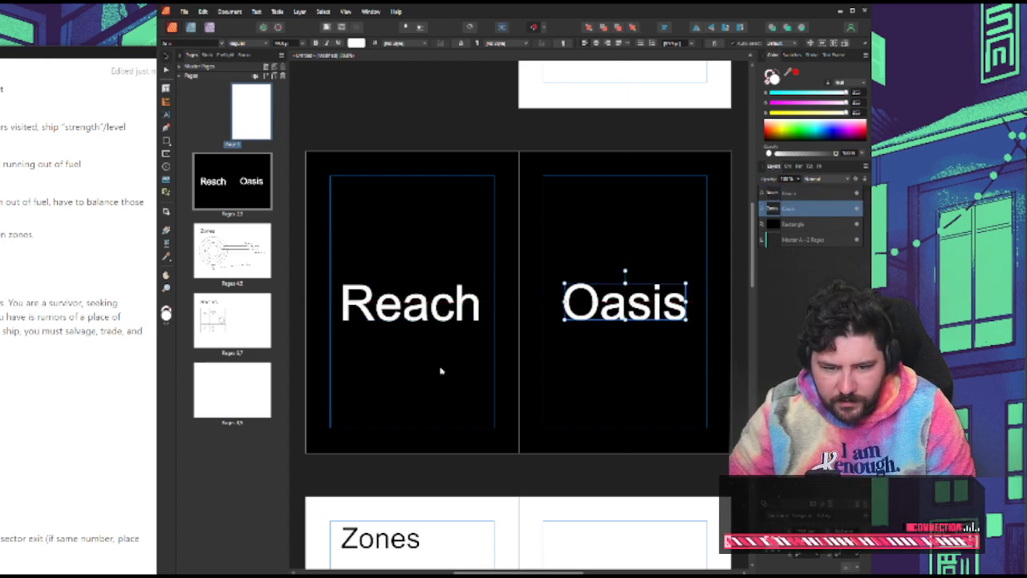
Undo the accidental shift of the black background rectangle and lock its layer
left_click_drag(443, 368, 447, 367)
left_click(437, 313)
left_click(428, 313)
key("ctrl+z")
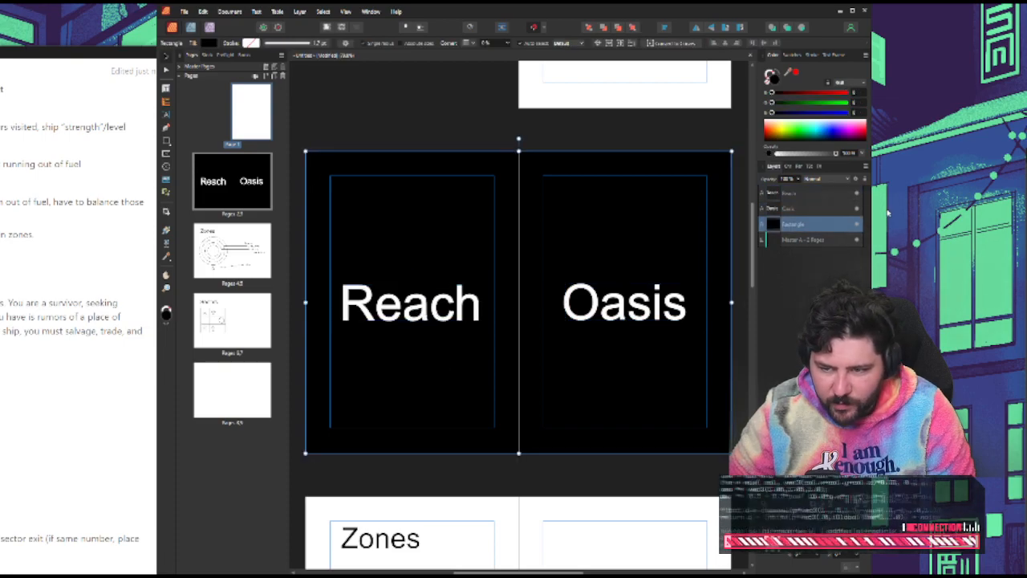
right_click(833, 228)
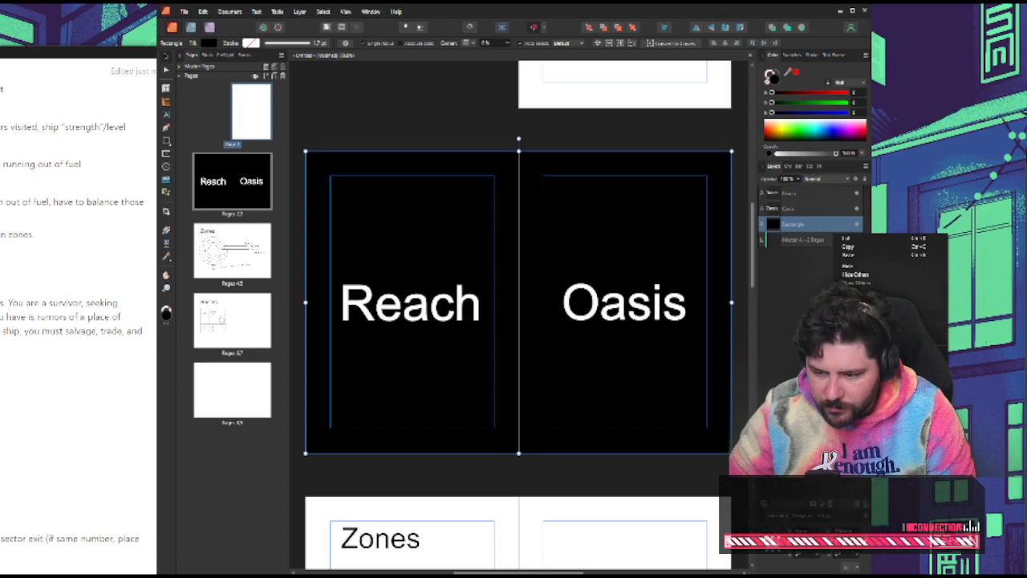
left_click(878, 300)
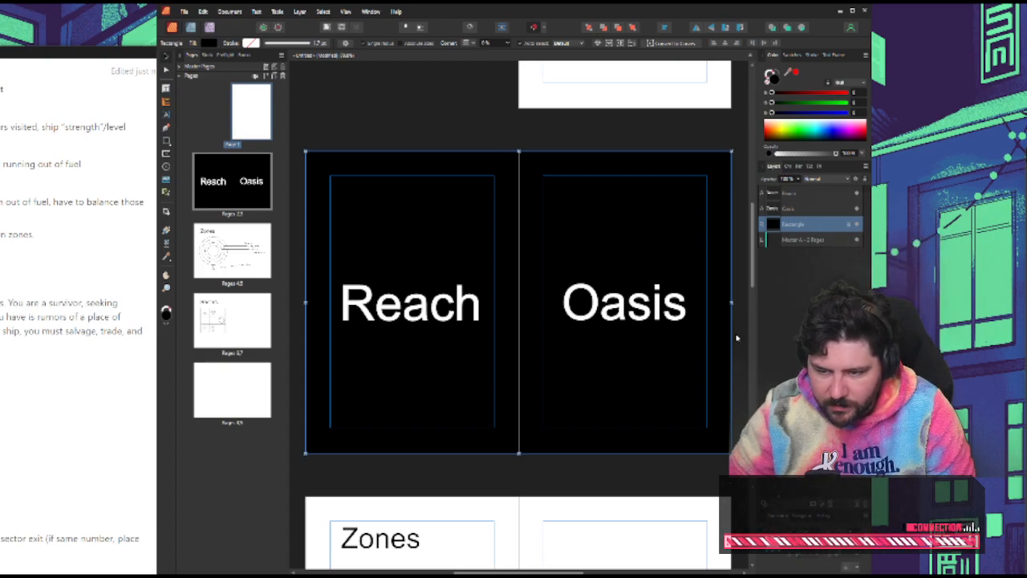
Nudge the words "Reach" and "Oasis" so that each is centred on its own page
left_click(526, 131)
left_click_drag(416, 311, 415, 311)
left_click_drag(629, 318, 634, 314)
left_click(223, 43)
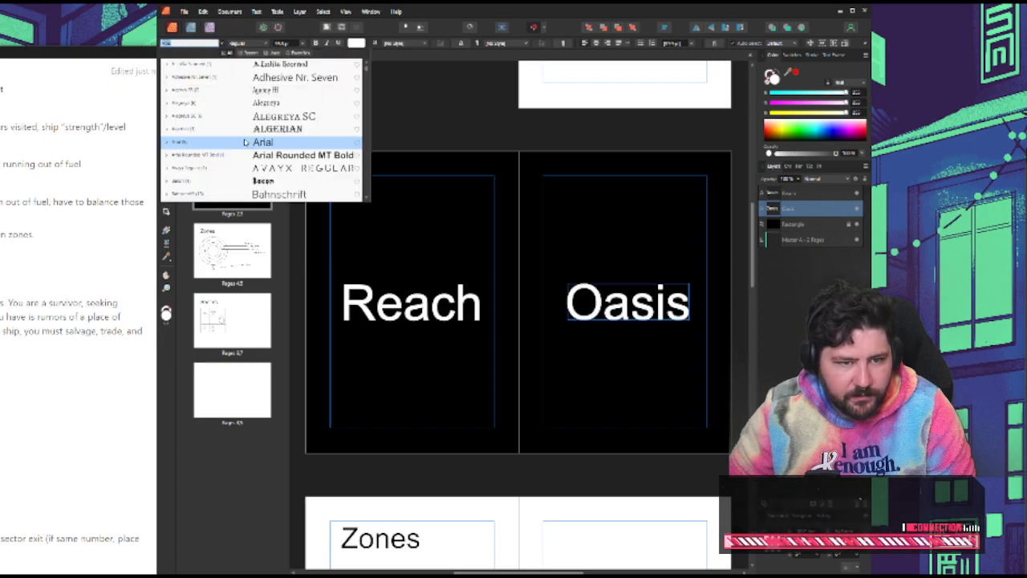
left_click(298, 130)
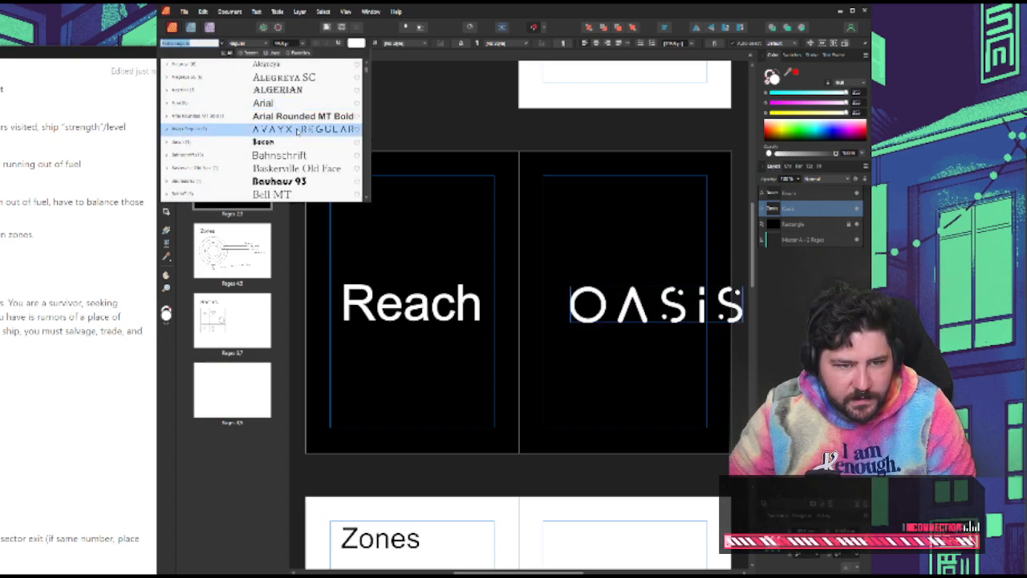
left_click(485, 215)
Select the "Reach" and "Oasis" titles together and preview the installed fonts on them, from Avayx through Cyberiada, for a sci-fi look
left_click(402, 302)
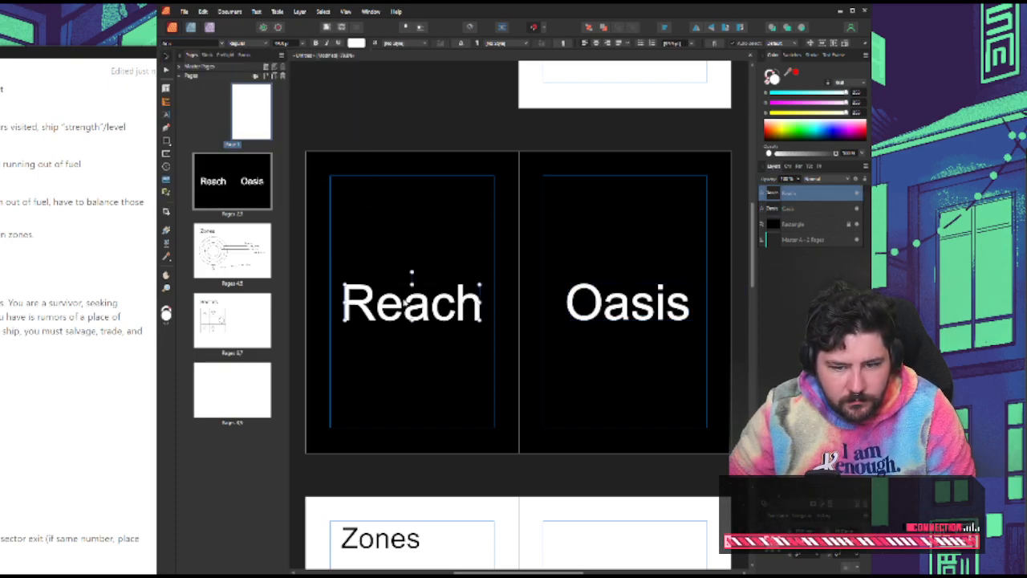
left_click(629, 305, "shift")
left_click(223, 42)
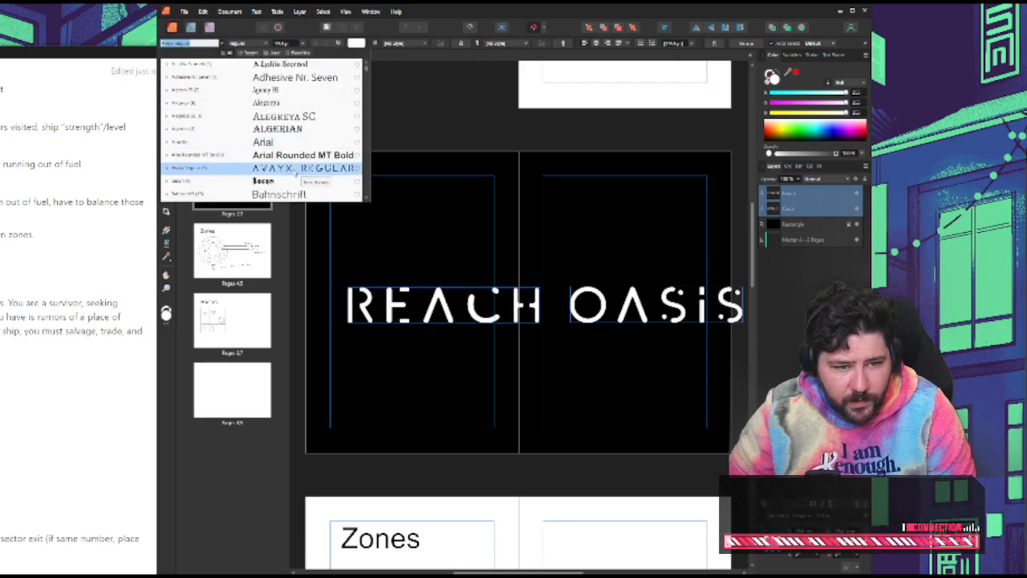
scroll(298, 170, "down", 1)
scroll(261, 136, "down", 1)
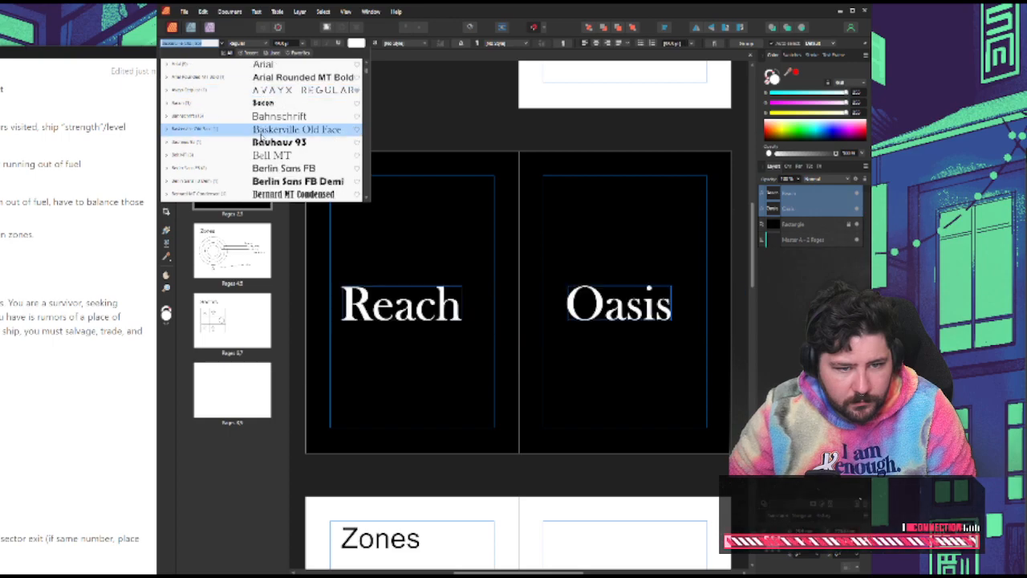
scroll(329, 163, "down", 1)
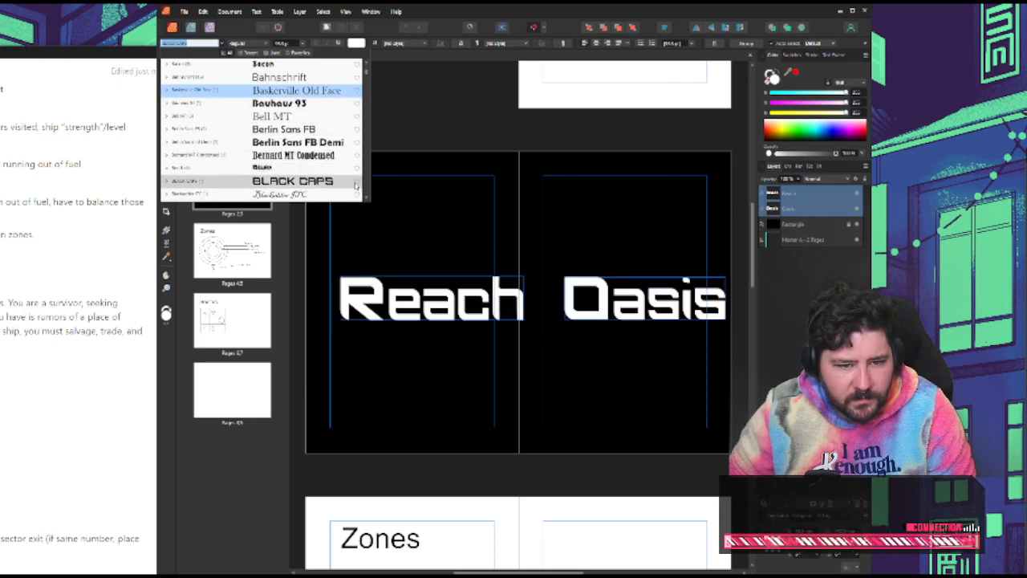
scroll(321, 179, "down", 1)
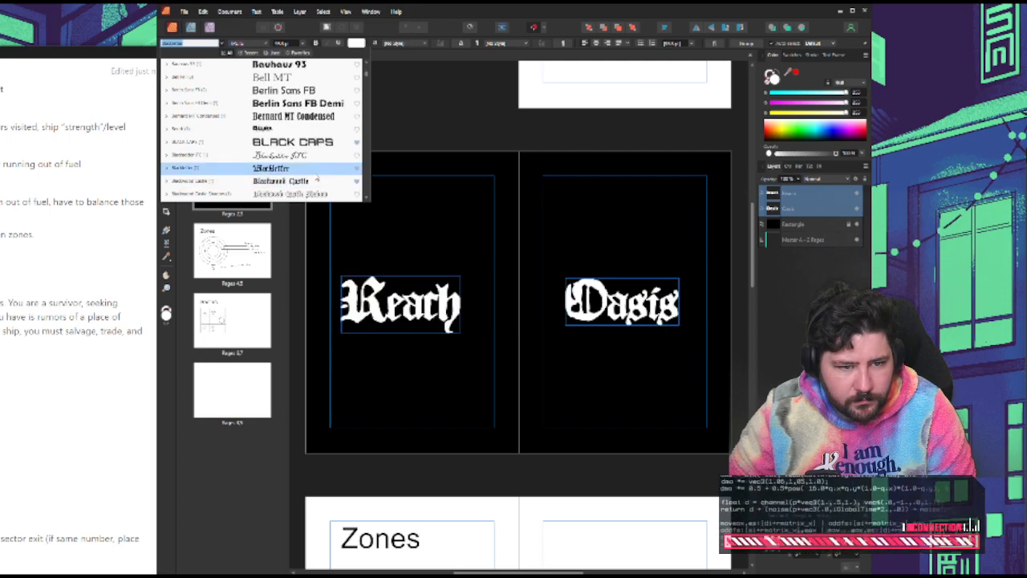
scroll(314, 177, "down", 1)
scroll(313, 174, "down", 1)
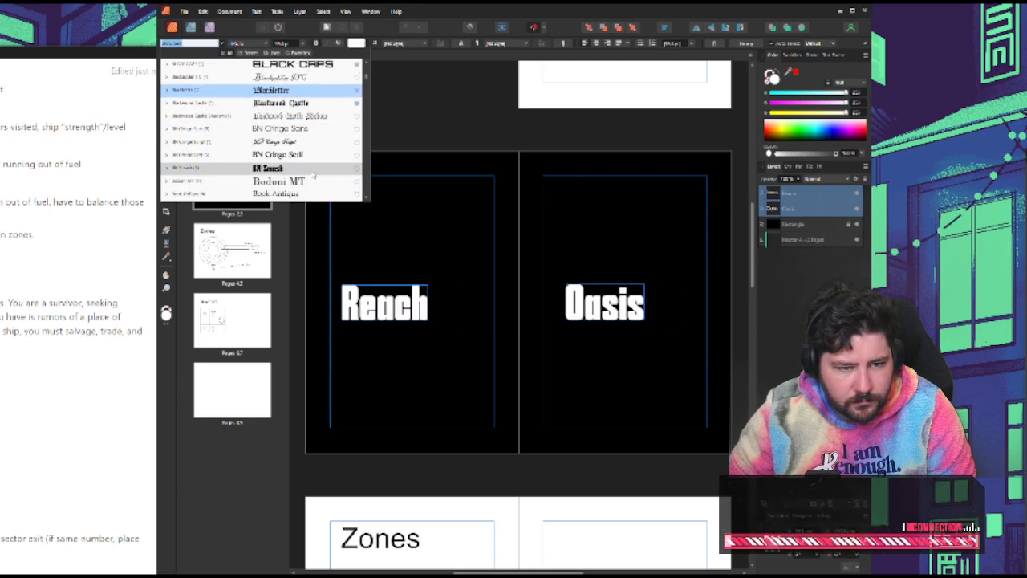
scroll(303, 158, "down", 1)
scroll(302, 162, "down", 1)
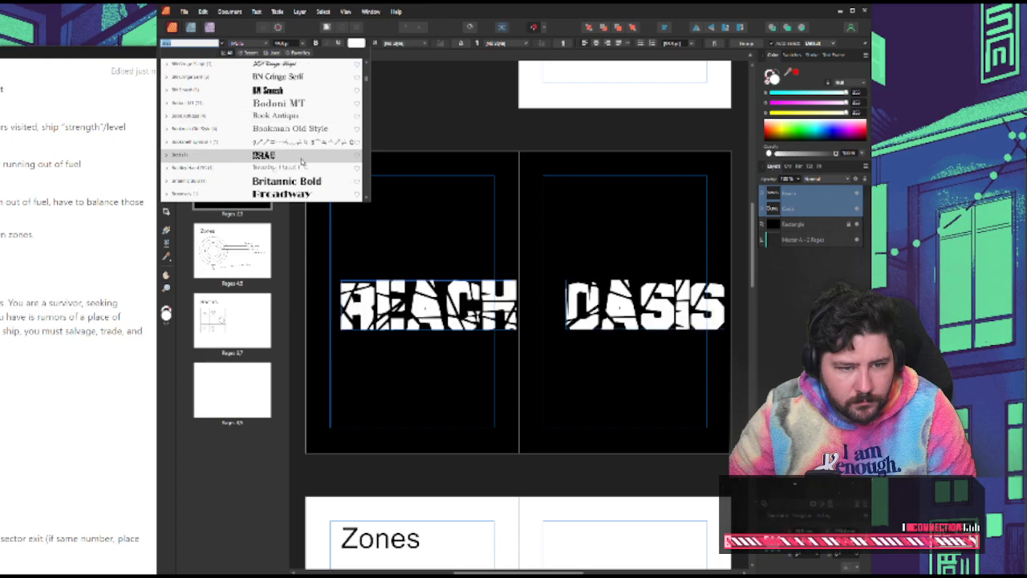
scroll(318, 163, "down", 1)
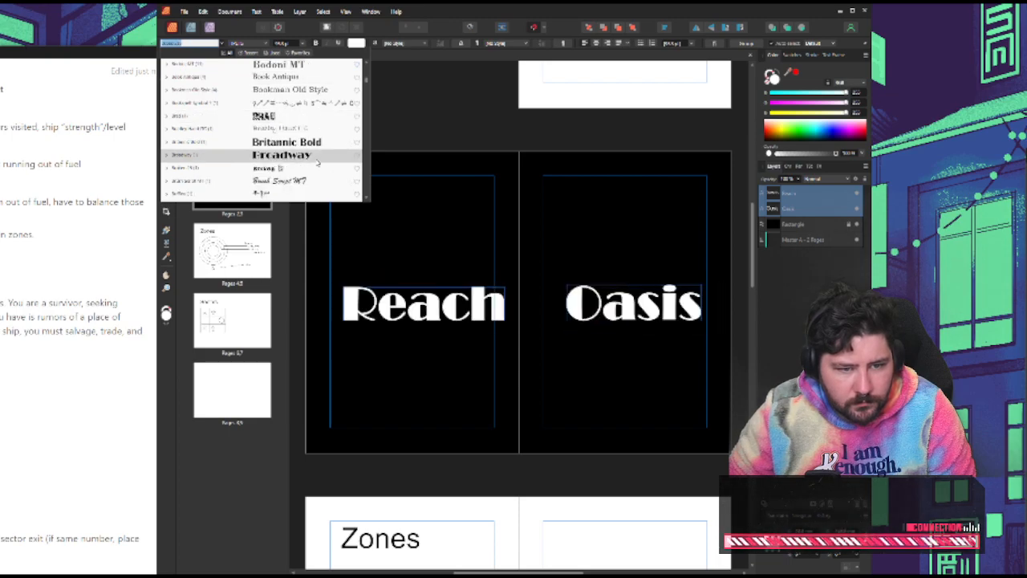
scroll(315, 169, "down", 3)
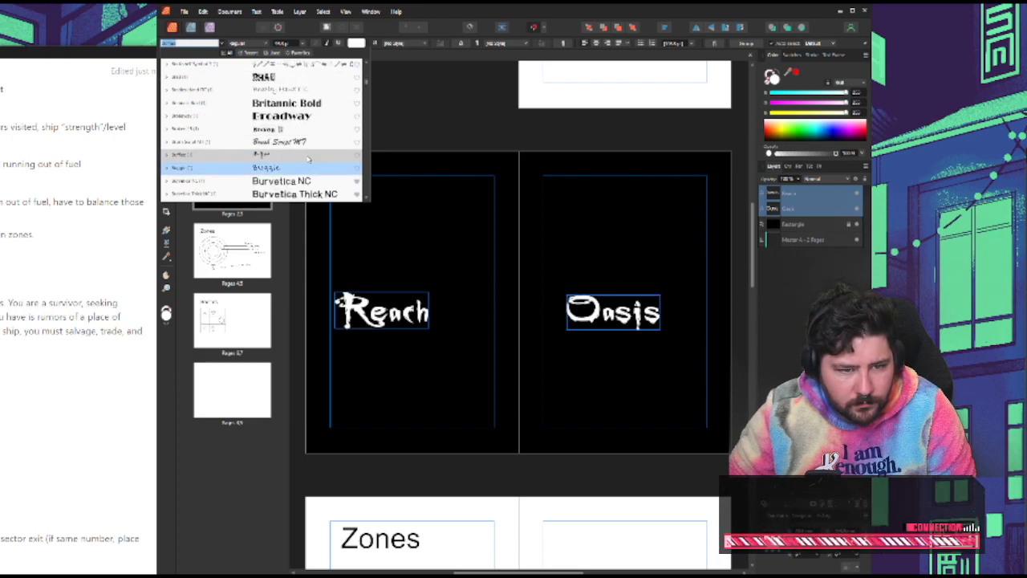
scroll(313, 164, "down", 5)
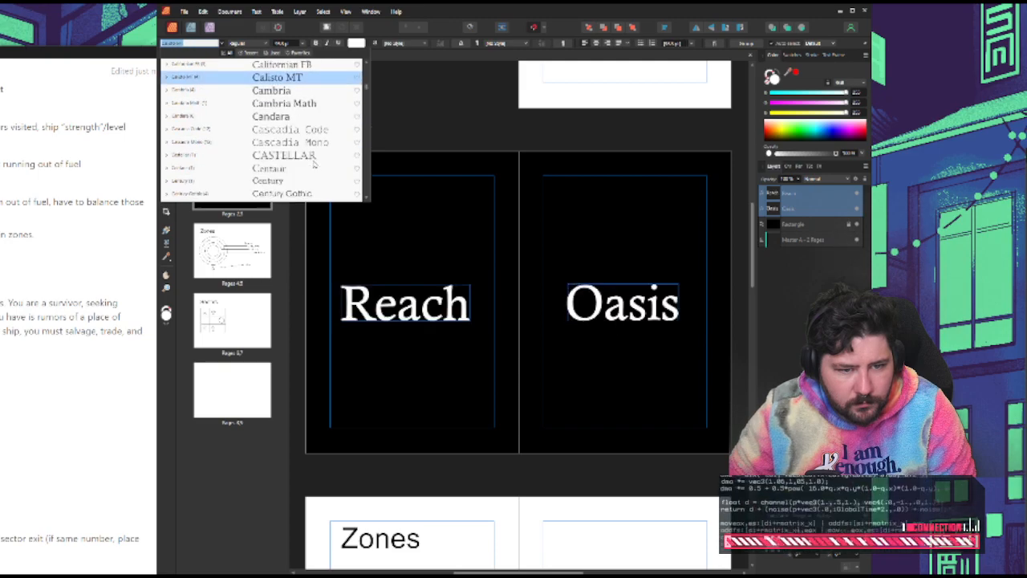
scroll(314, 165, "down", 1)
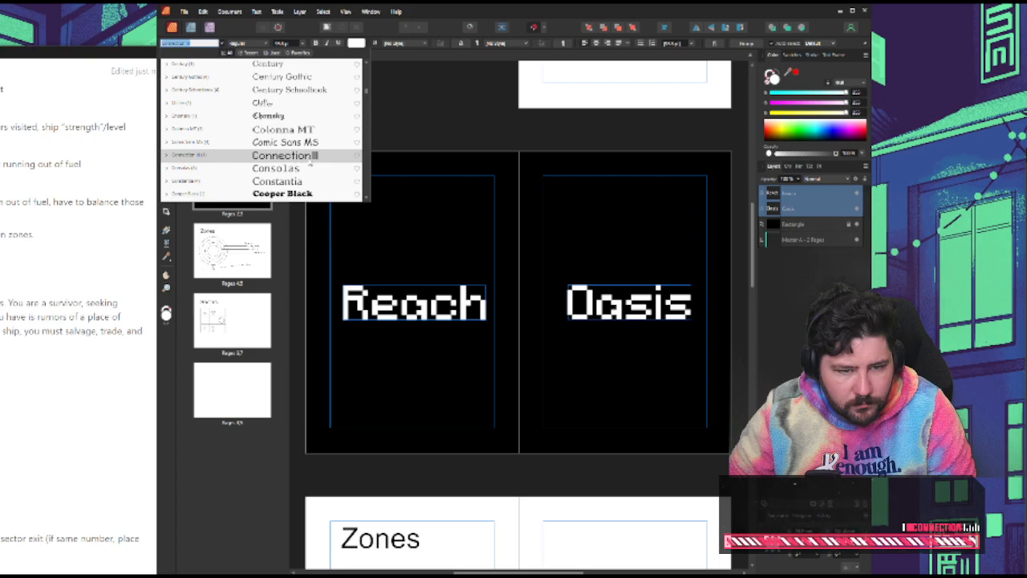
scroll(310, 163, "down", 3)
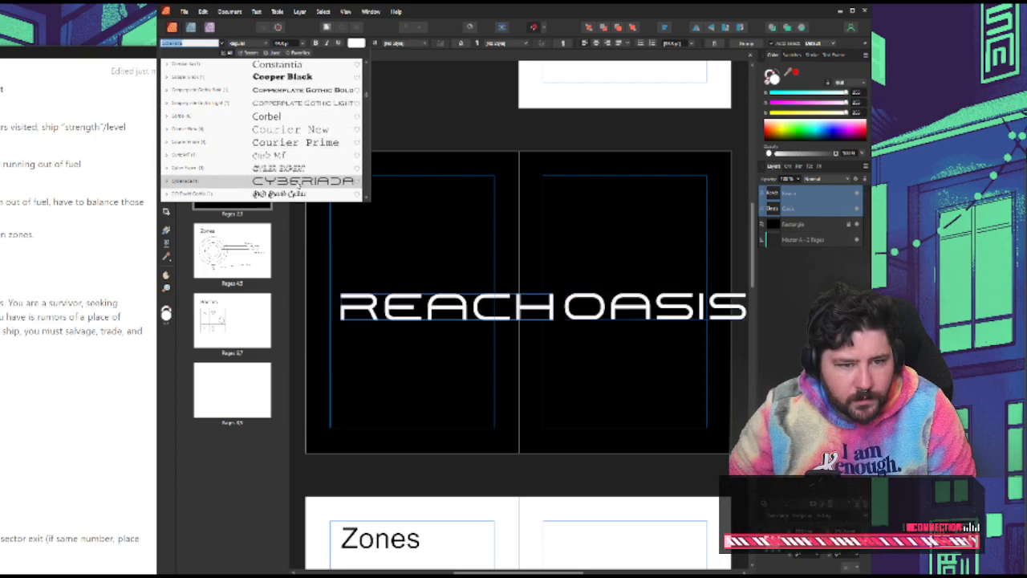
scroll(298, 183, "down", 1)
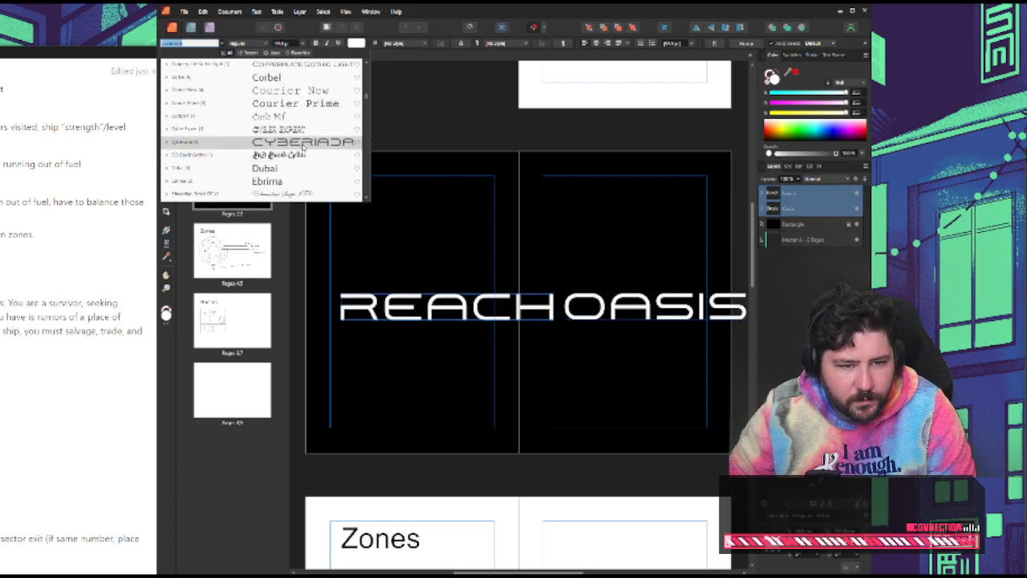
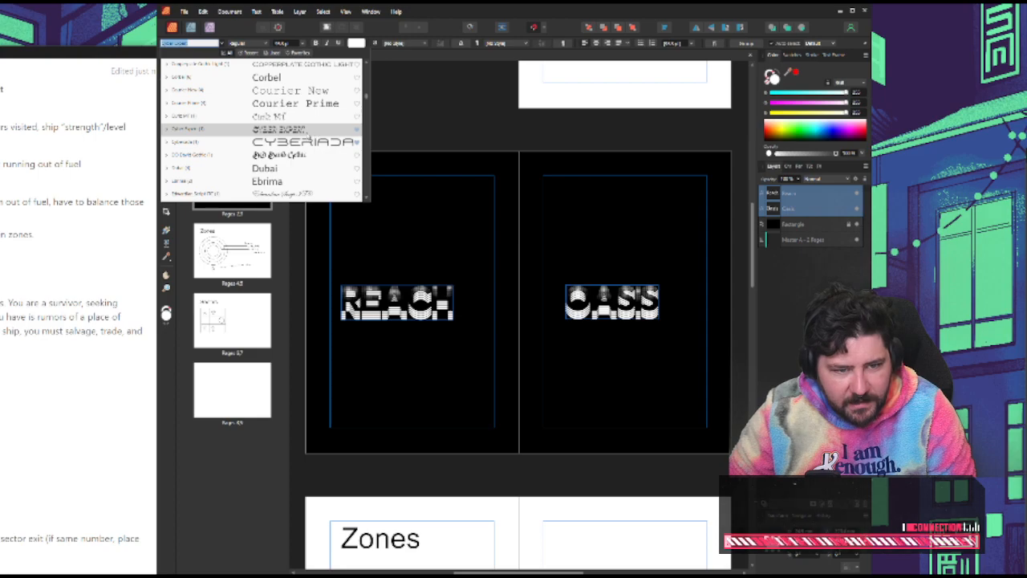
Preview the remaining installed fonts on the "Reach" and "Oasis" titles, from Cyber Expert through Yu Gothic UI, and return to those just after VTF MisterPixel
scroll(320, 133, "down", 3)
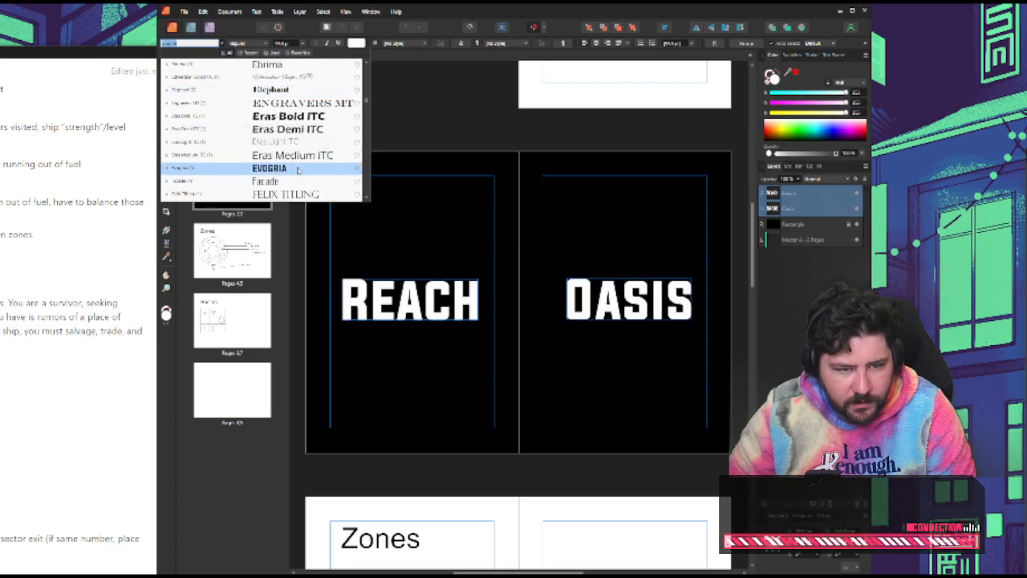
scroll(305, 168, "down", 5)
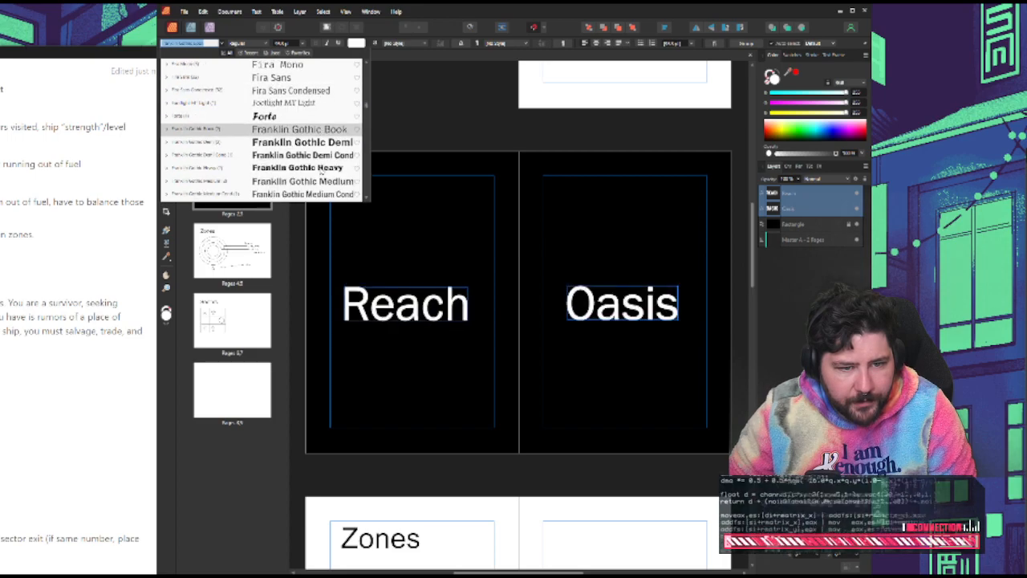
scroll(320, 169, "down", 4)
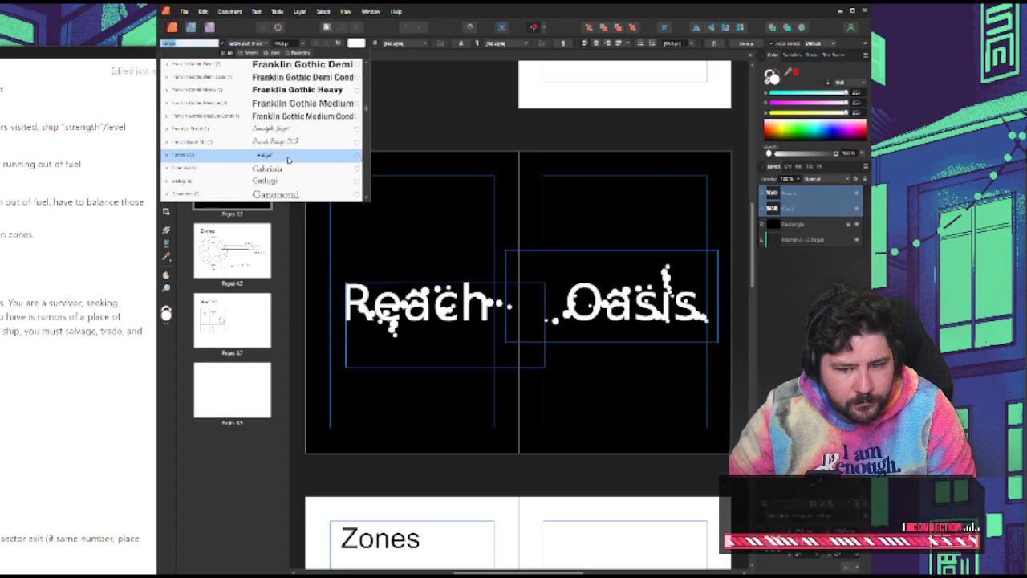
scroll(293, 160, "down", 1)
scroll(307, 158, "down", 1)
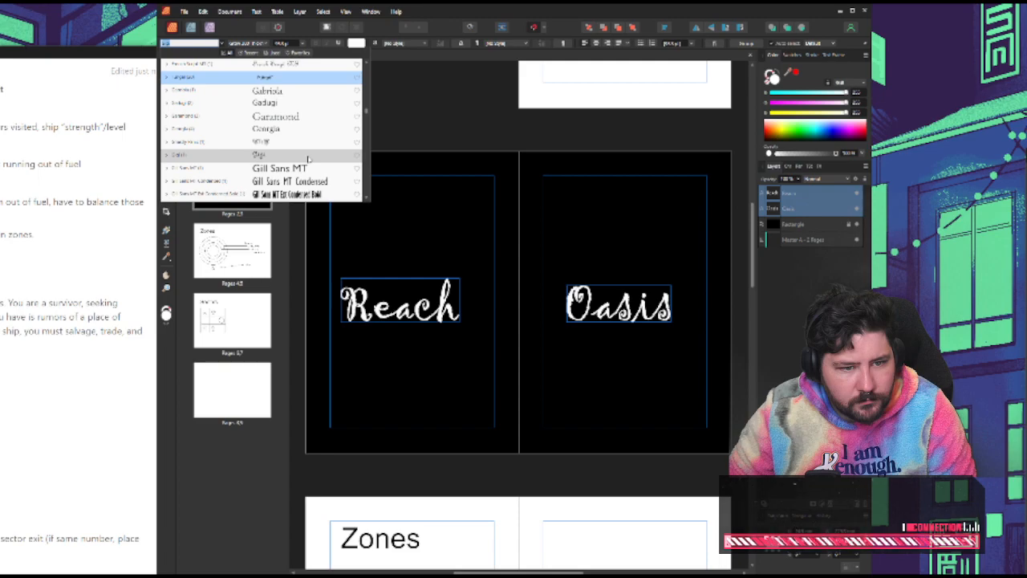
scroll(296, 136, "down", 1)
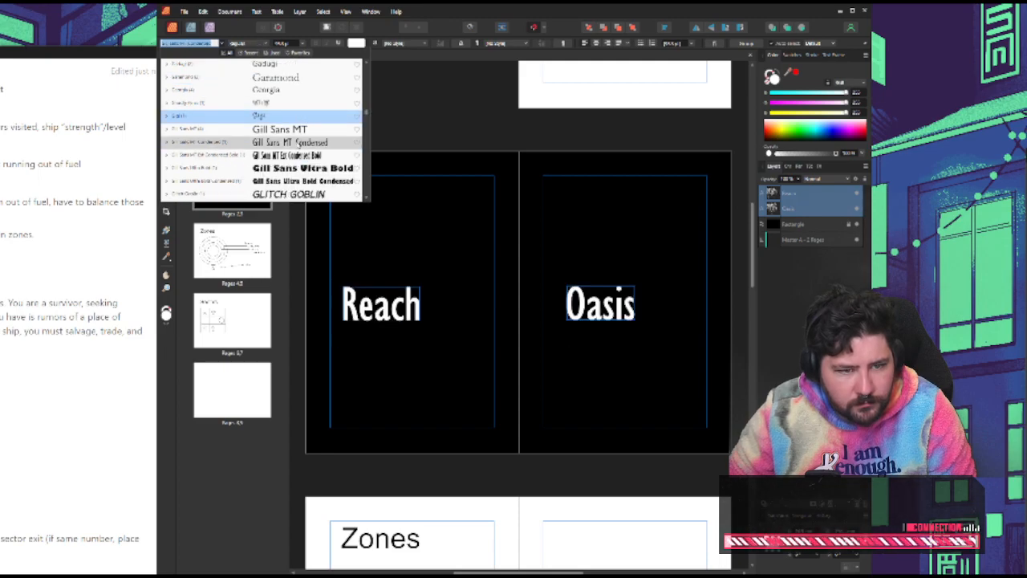
scroll(312, 161, "down", 1)
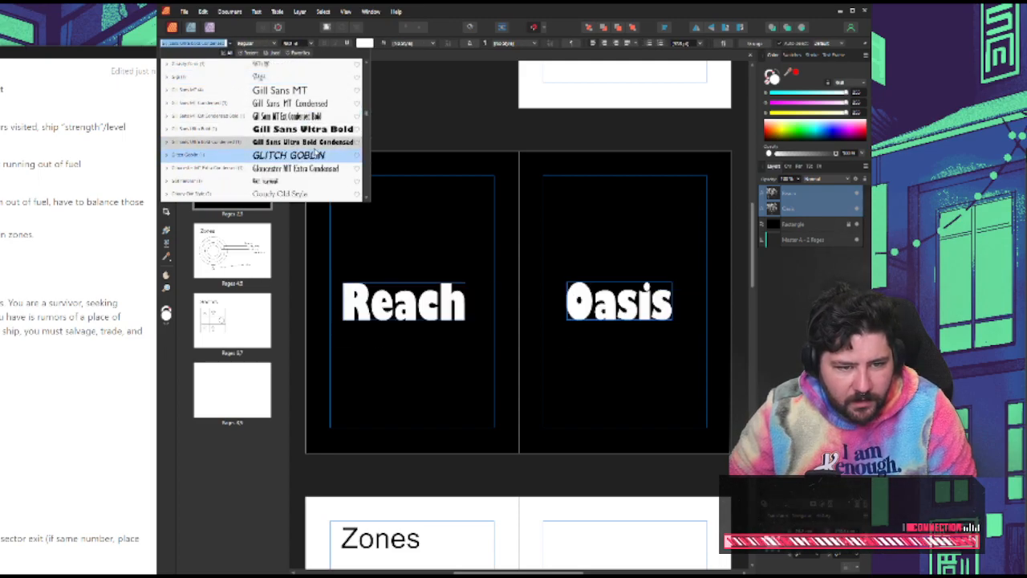
scroll(320, 150, "down", 1)
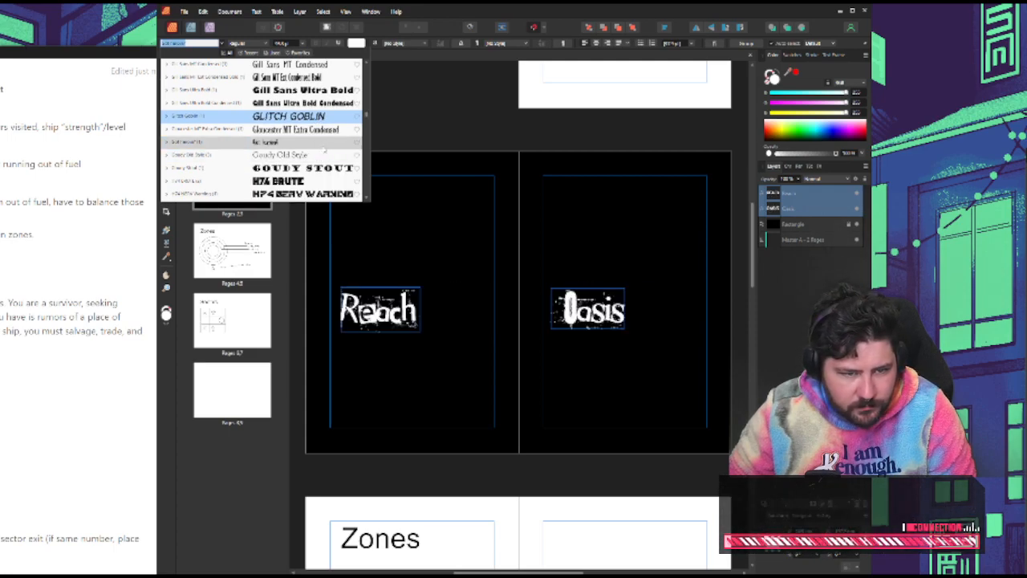
scroll(329, 146, "down", 1)
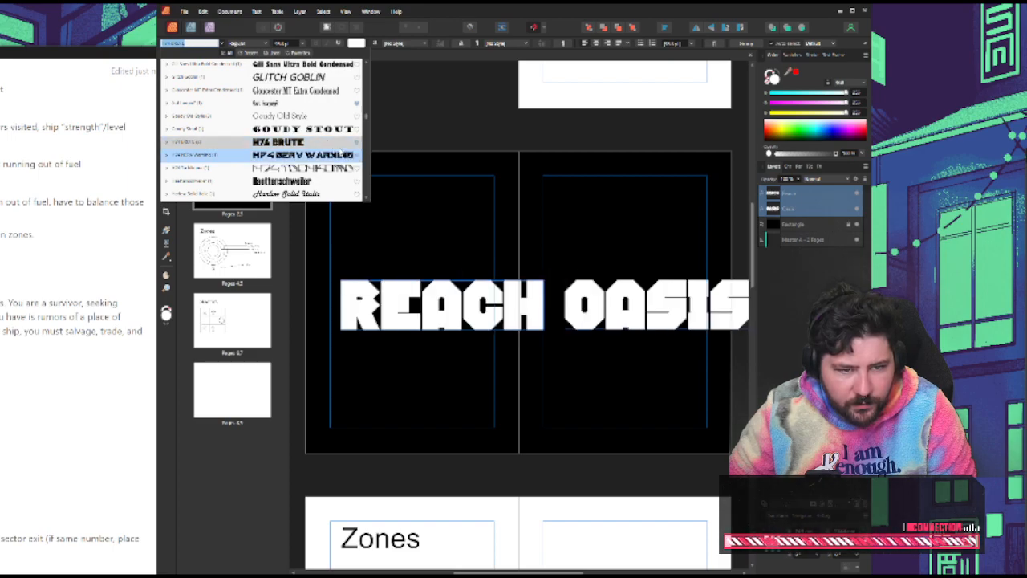
scroll(324, 144, "down", 1)
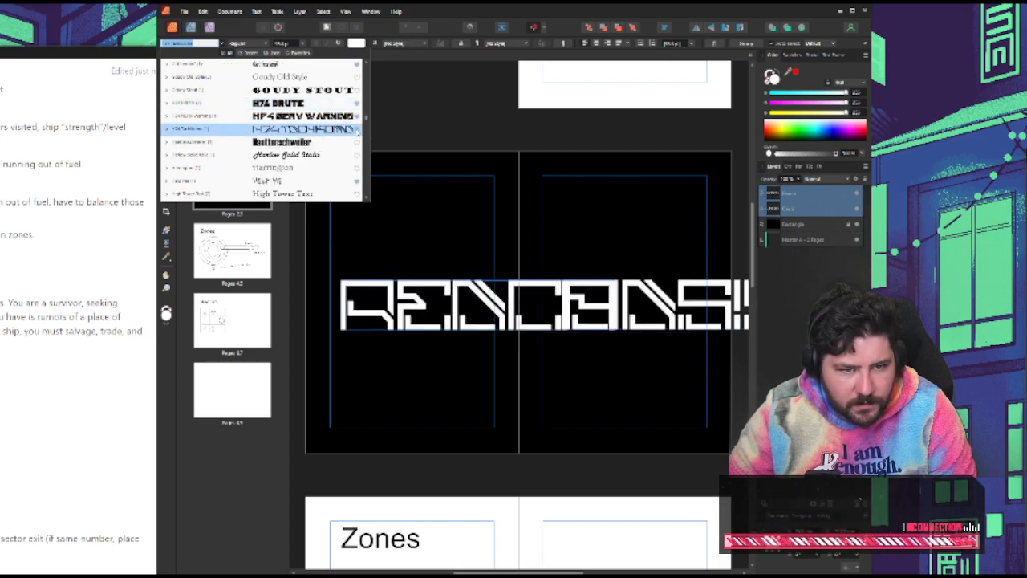
scroll(325, 153, "down", 2)
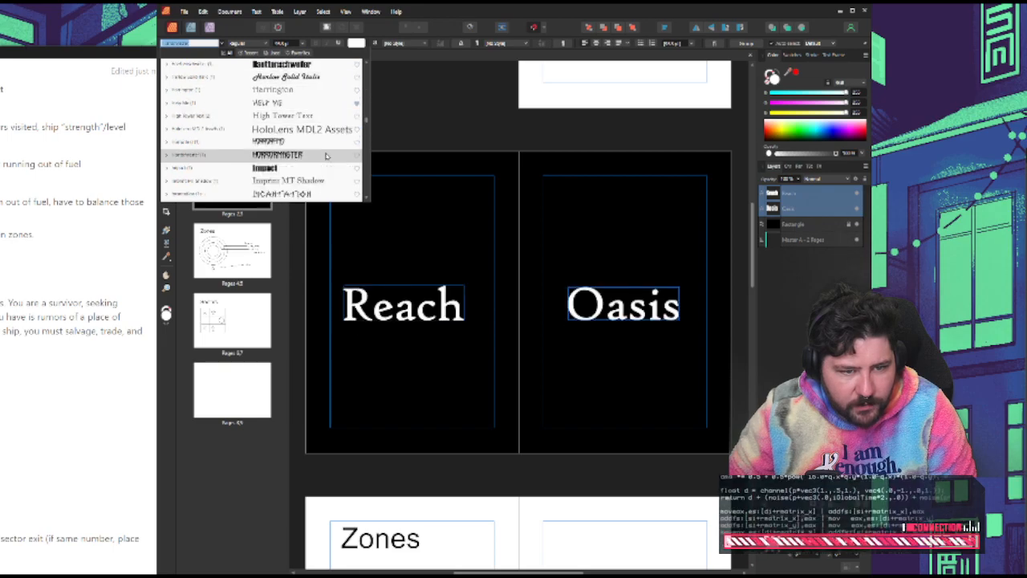
scroll(324, 157, "down", 1)
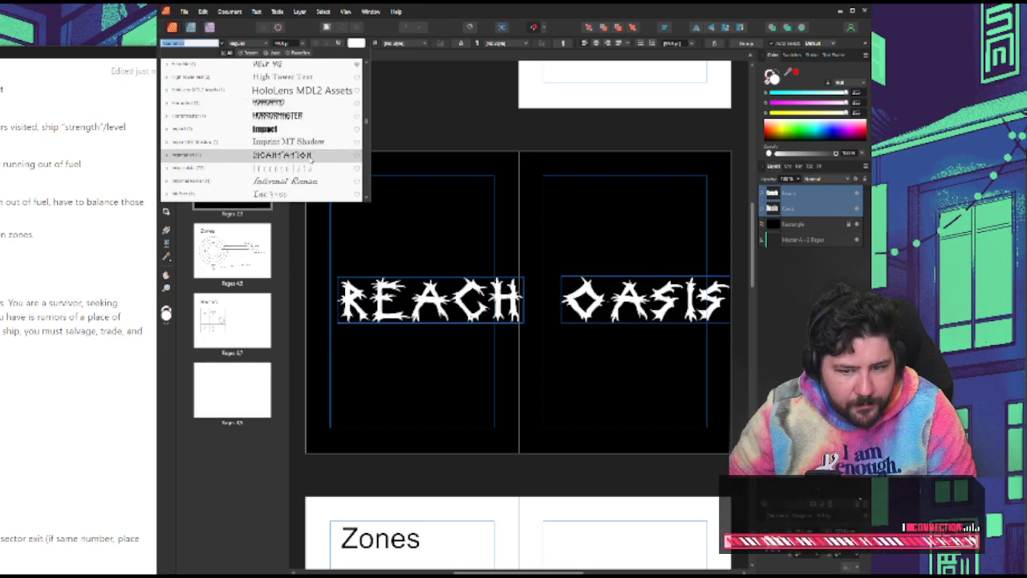
scroll(313, 160, "down", 1)
scroll(313, 157, "down", 2)
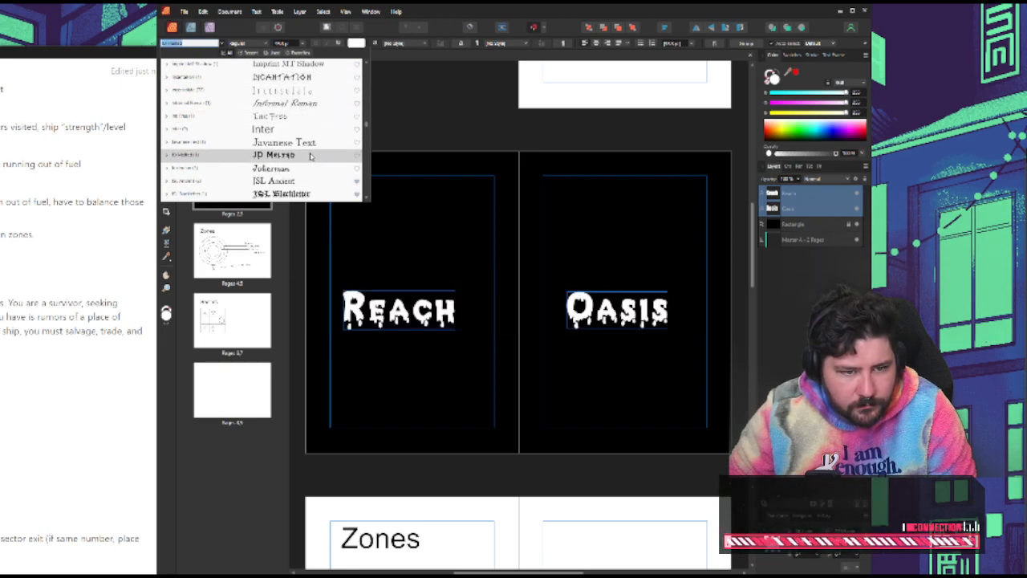
scroll(310, 155, "down", 1)
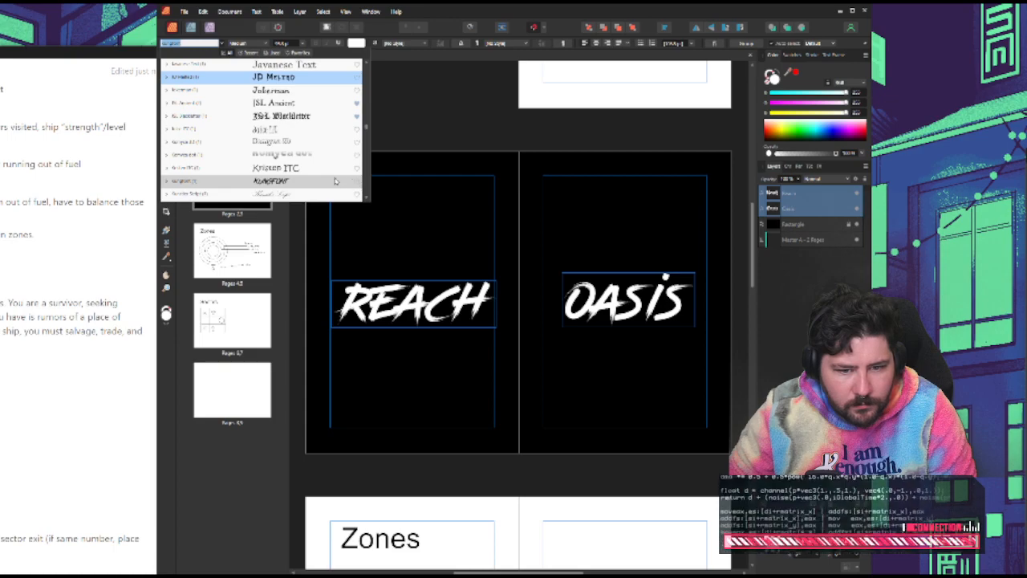
scroll(335, 182, "down", 3)
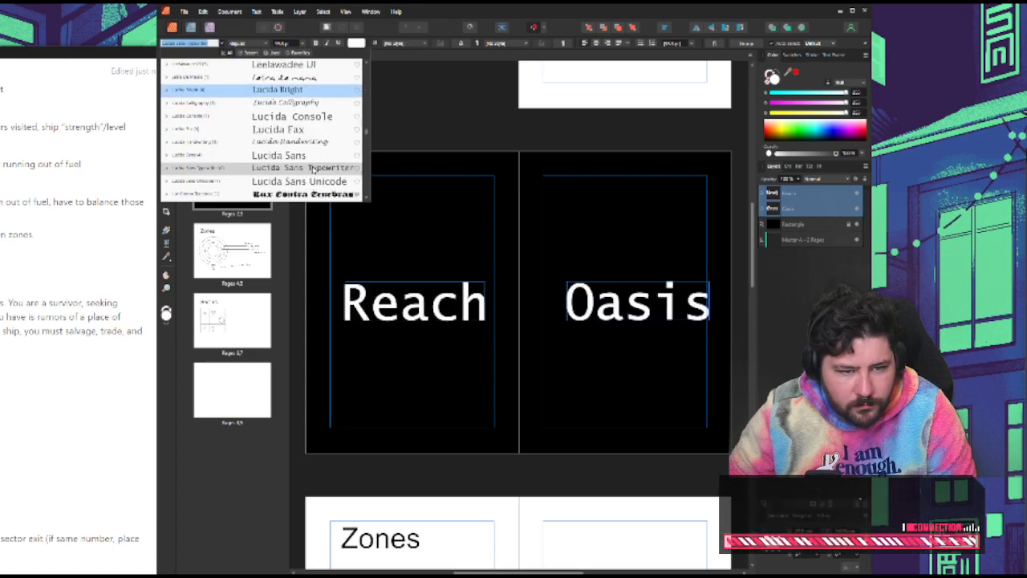
scroll(313, 167, "down", 1)
scroll(309, 165, "down", 3)
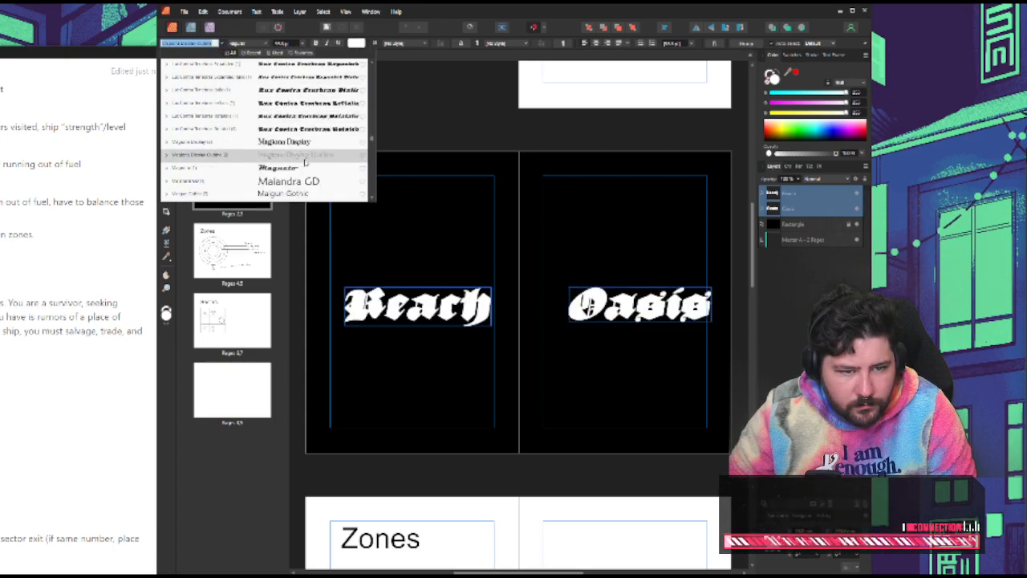
scroll(305, 163, "down", 1)
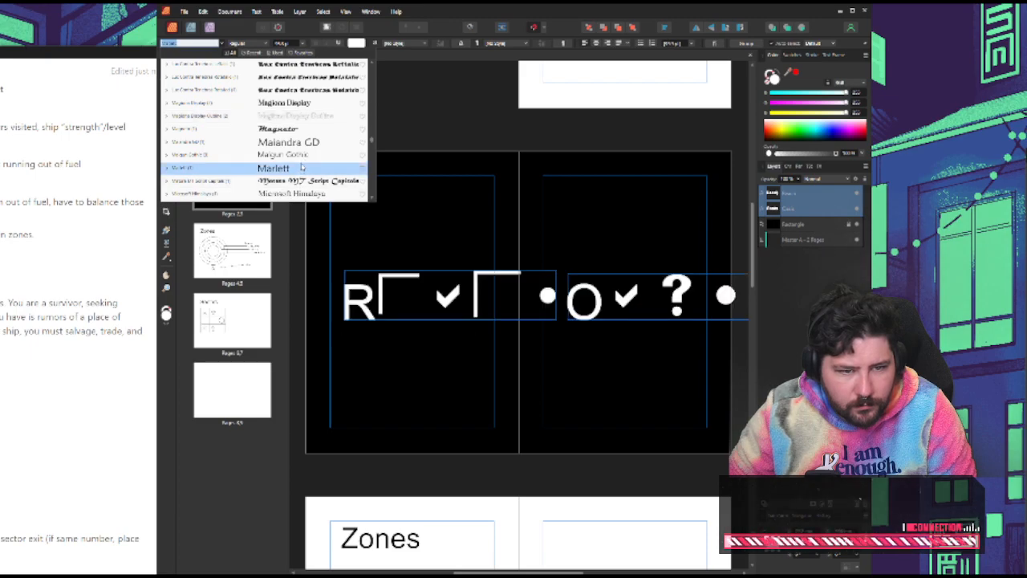
scroll(305, 161, "down", 2)
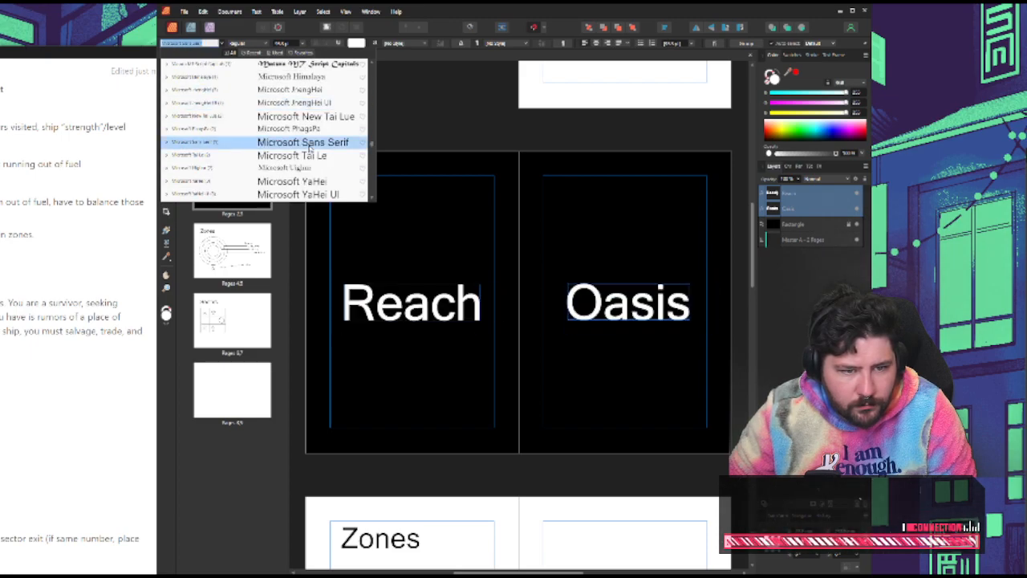
scroll(309, 149, "down", 3)
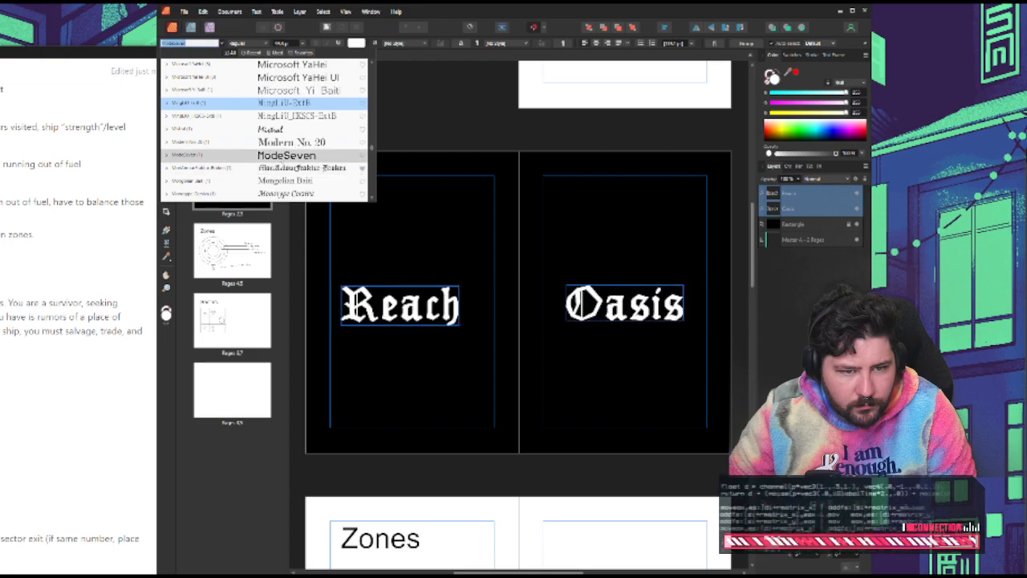
scroll(296, 177, "down", 1)
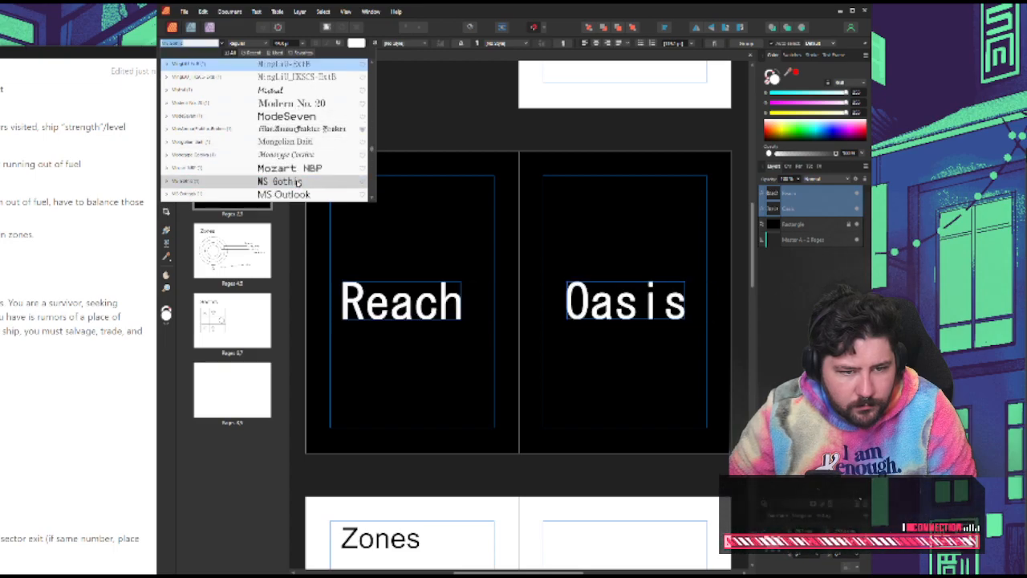
scroll(305, 173, "down", 3)
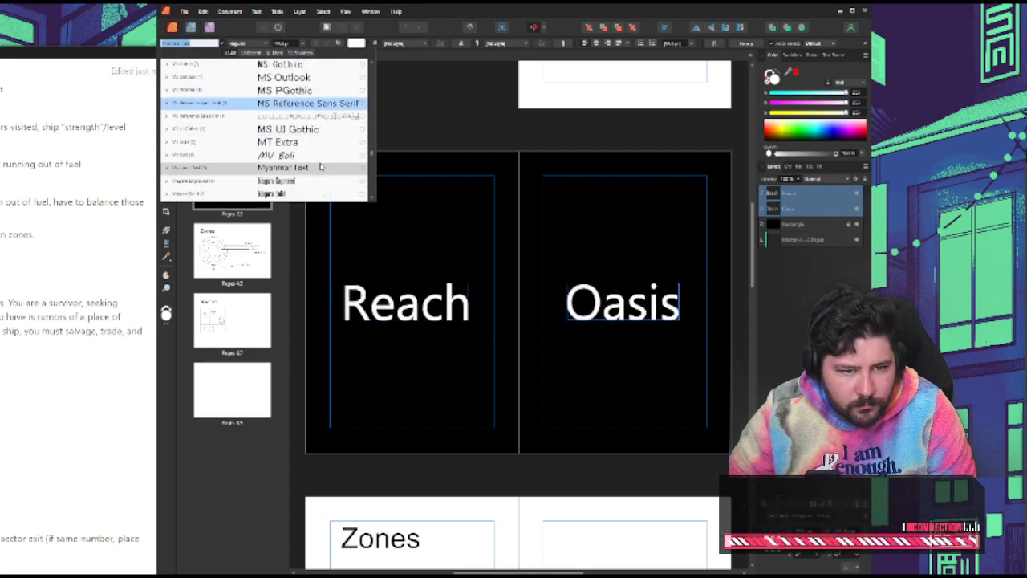
scroll(319, 166, "down", 1)
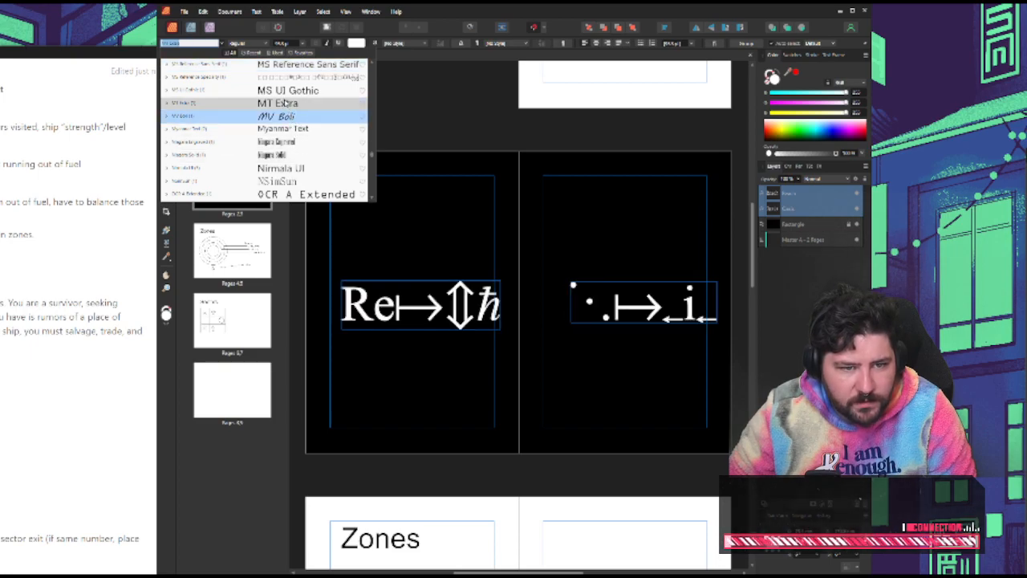
scroll(293, 132, "down", 1)
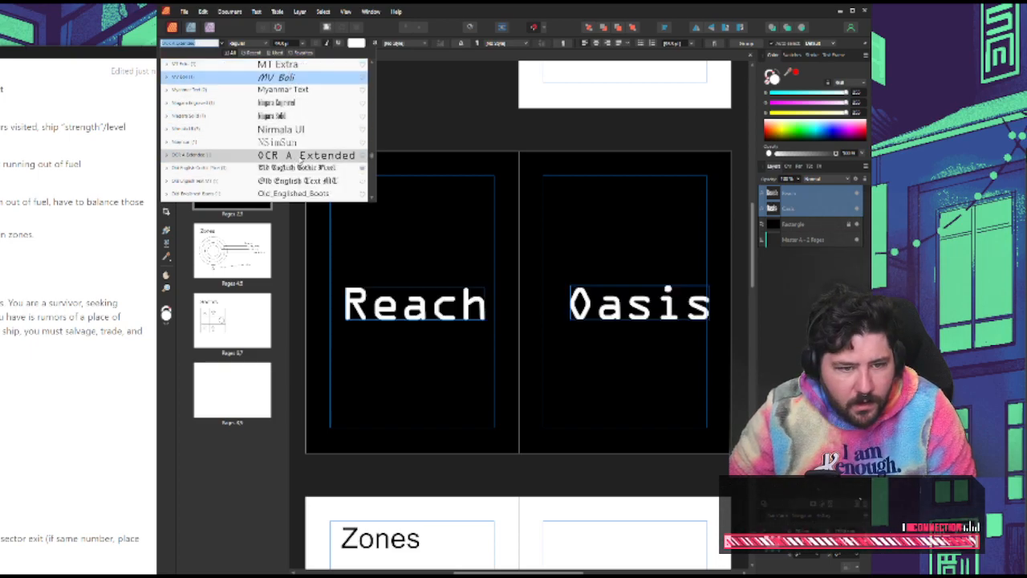
scroll(305, 162, "down", 2)
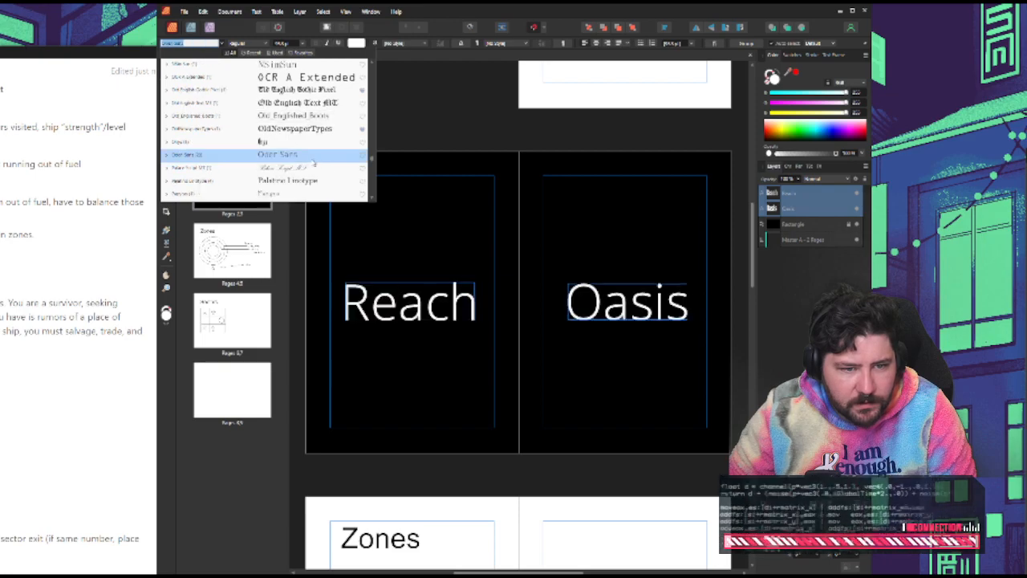
scroll(313, 164, "down", 2)
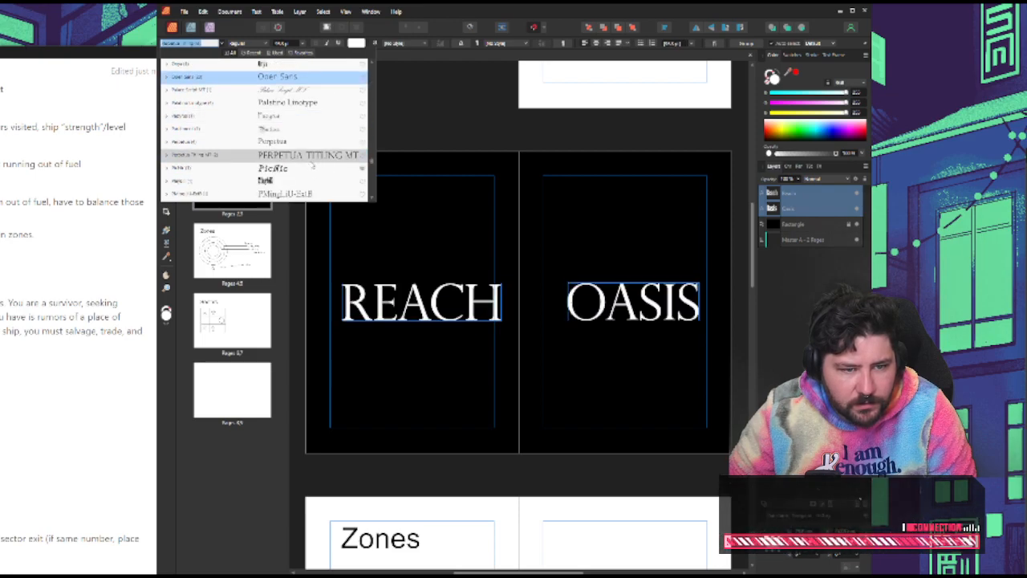
scroll(313, 164, "down", 1)
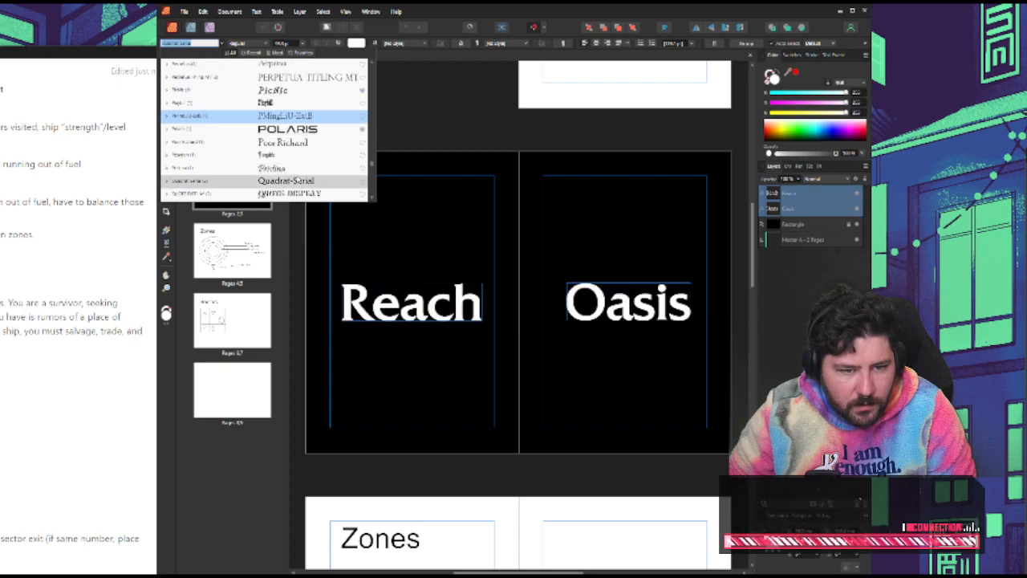
scroll(288, 160, "down", 1)
scroll(313, 160, "down", 1)
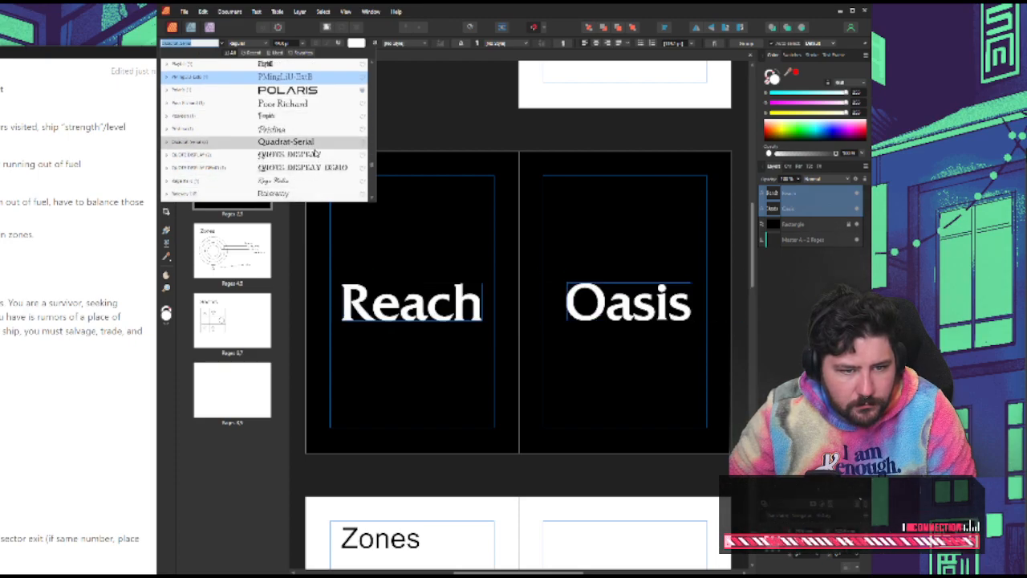
scroll(314, 161, "down", 1)
scroll(314, 159, "down", 1)
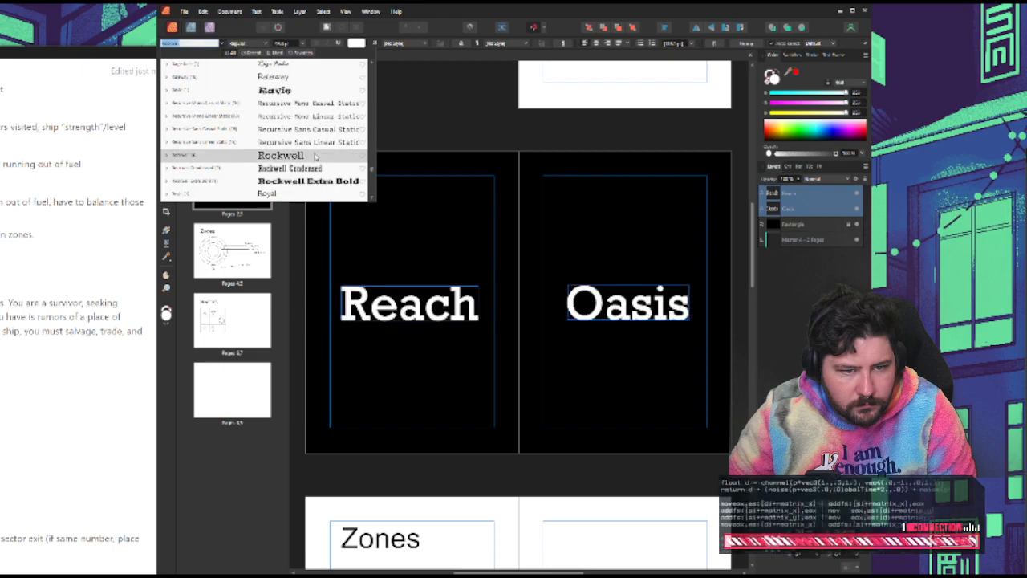
scroll(316, 157, "down", 1)
scroll(313, 152, "down", 3)
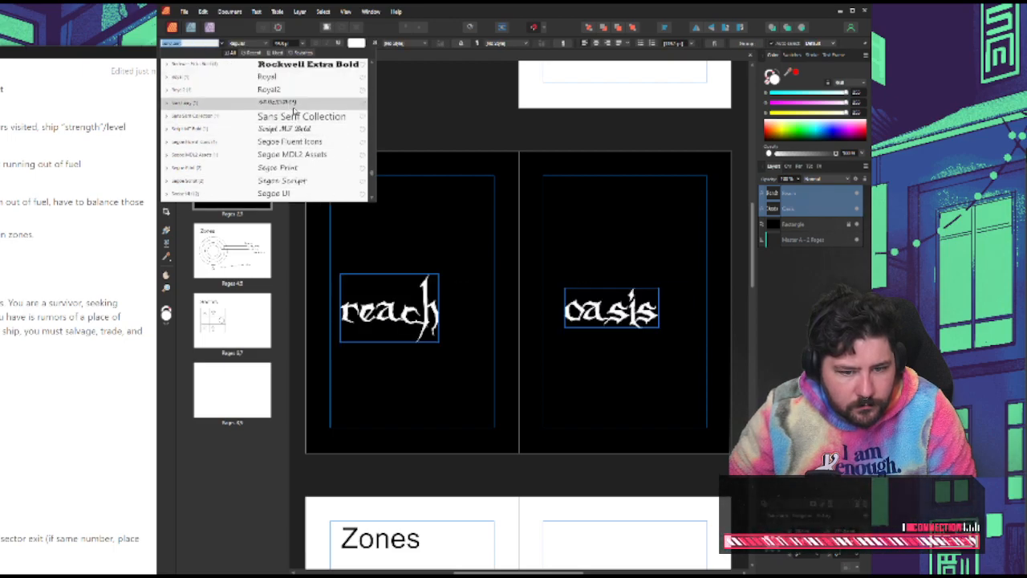
scroll(301, 120, "down", 3)
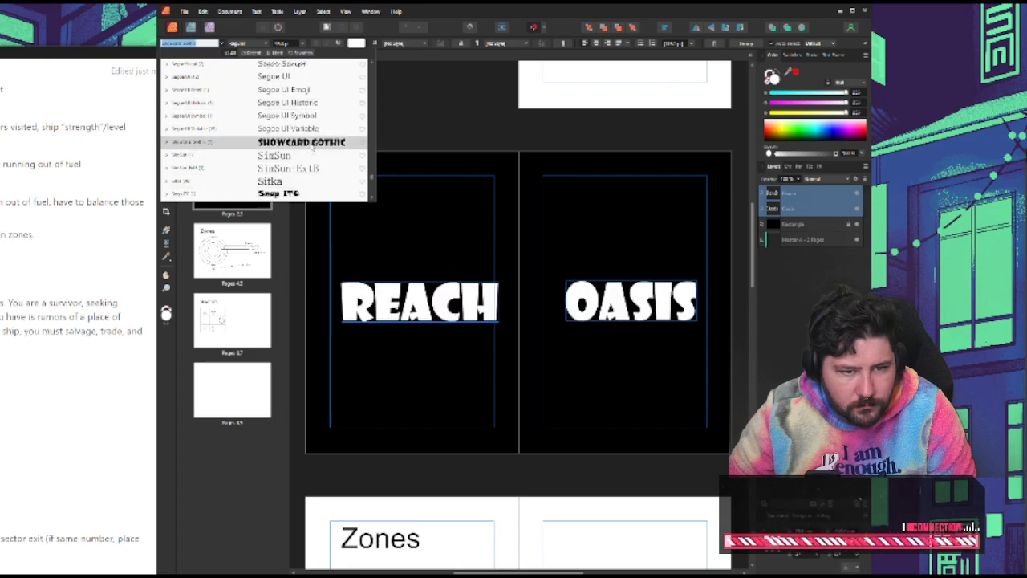
scroll(311, 144, "down", 2)
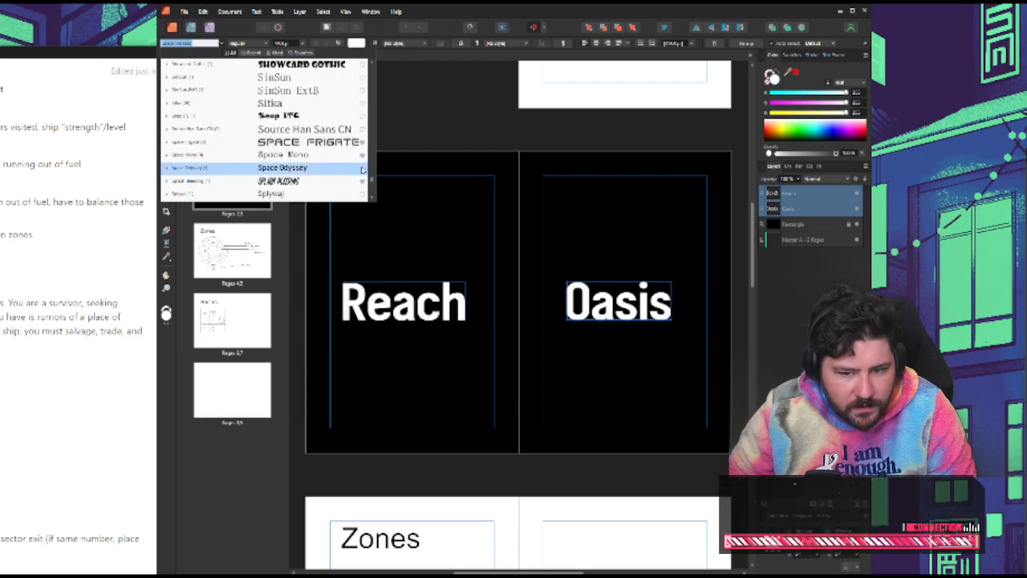
scroll(354, 165, "down", 3)
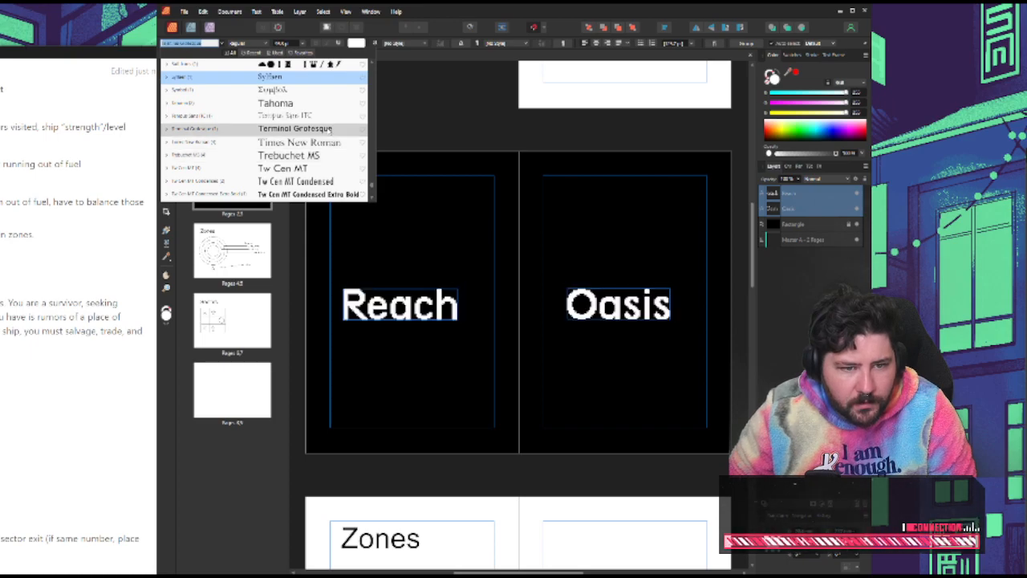
scroll(329, 152, "down", 1)
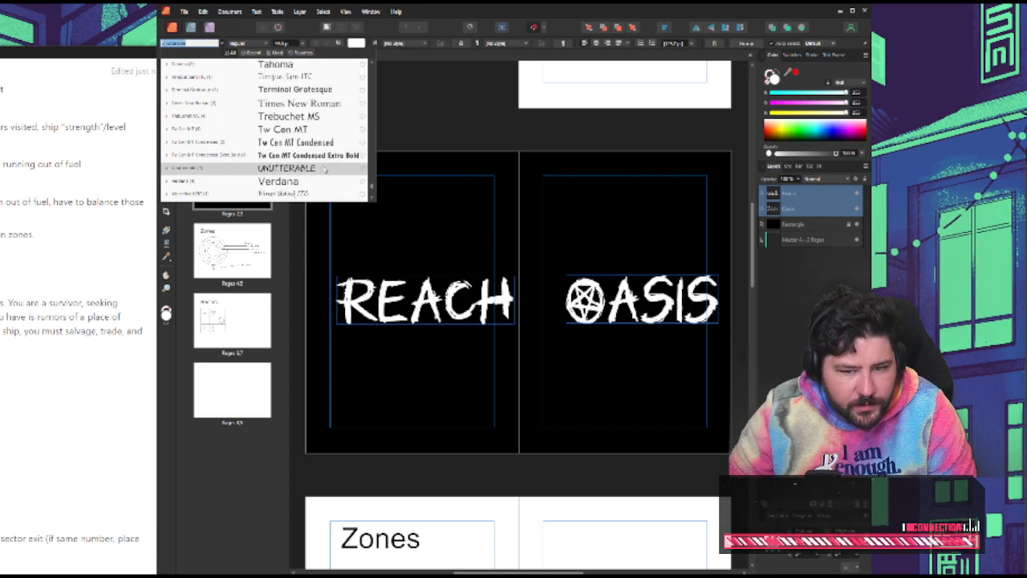
scroll(325, 176, "down", 2)
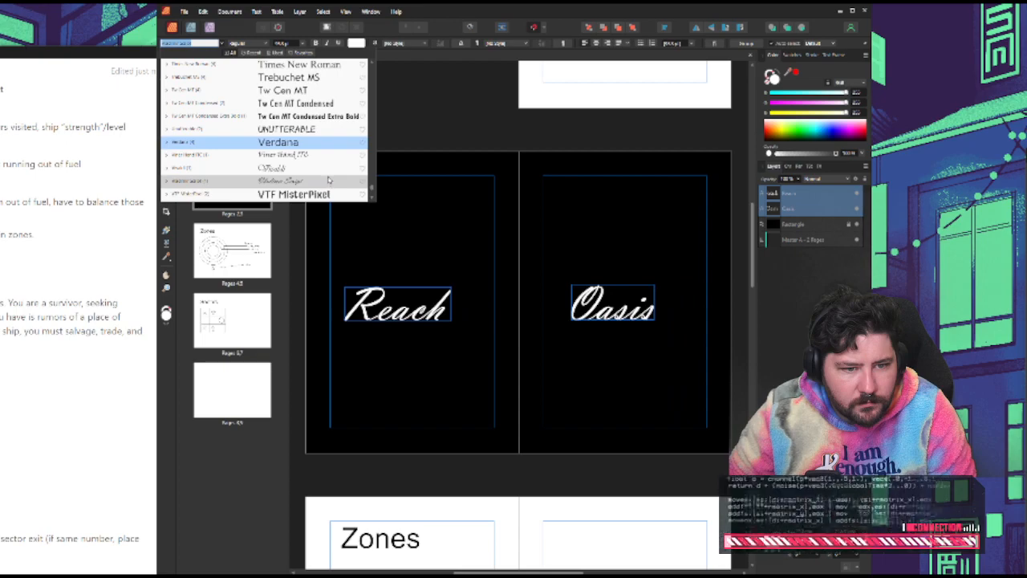
scroll(325, 176, "down", 2)
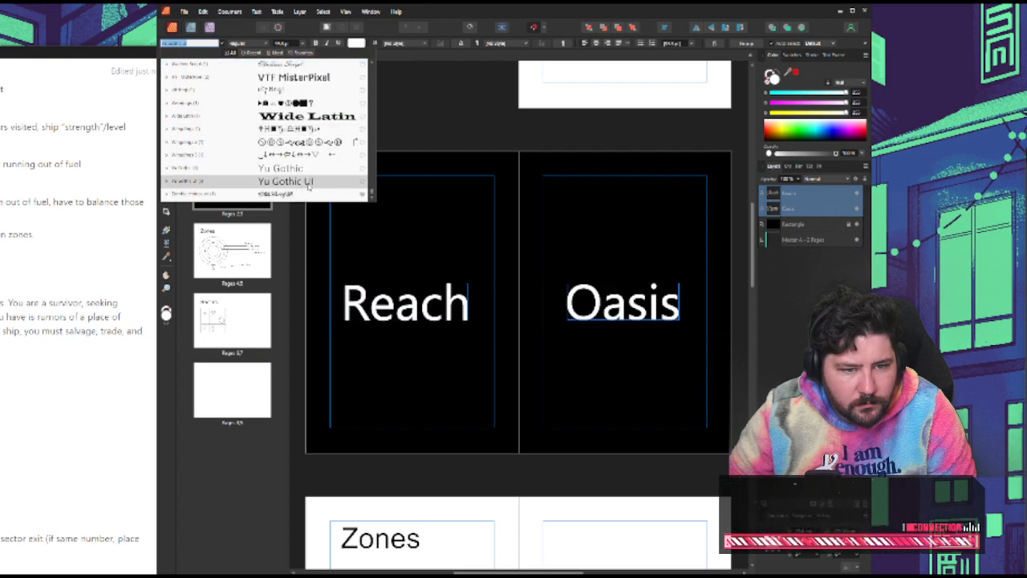
scroll(313, 190, "up", 1)
scroll(321, 173, "up", 1)
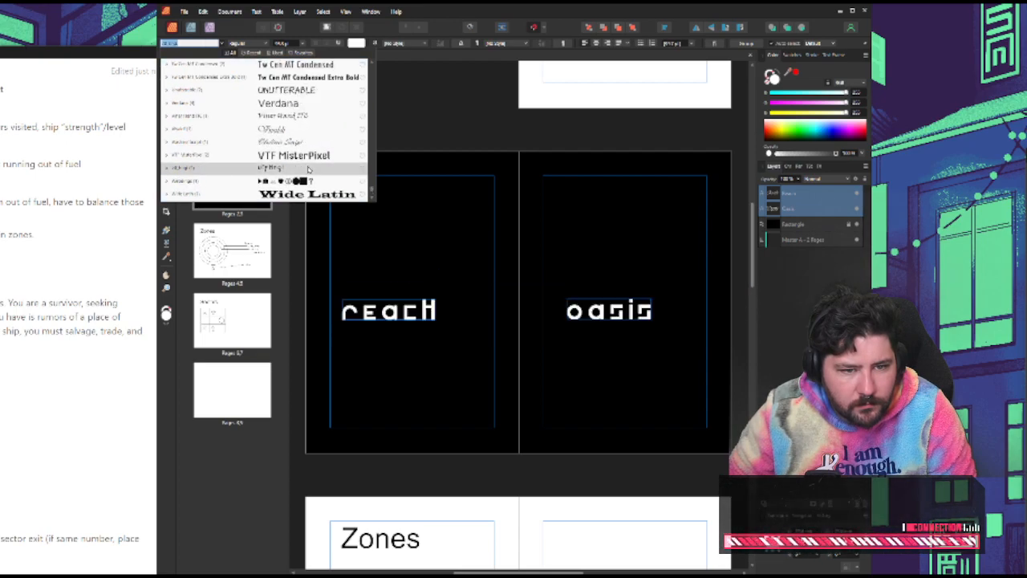
Restrict the font choices to favourites, preview several on the "Reach" and "Oasis" titles, and apply Avayx Regular to both
scroll(312, 120, "up", 2)
left_click(307, 53)
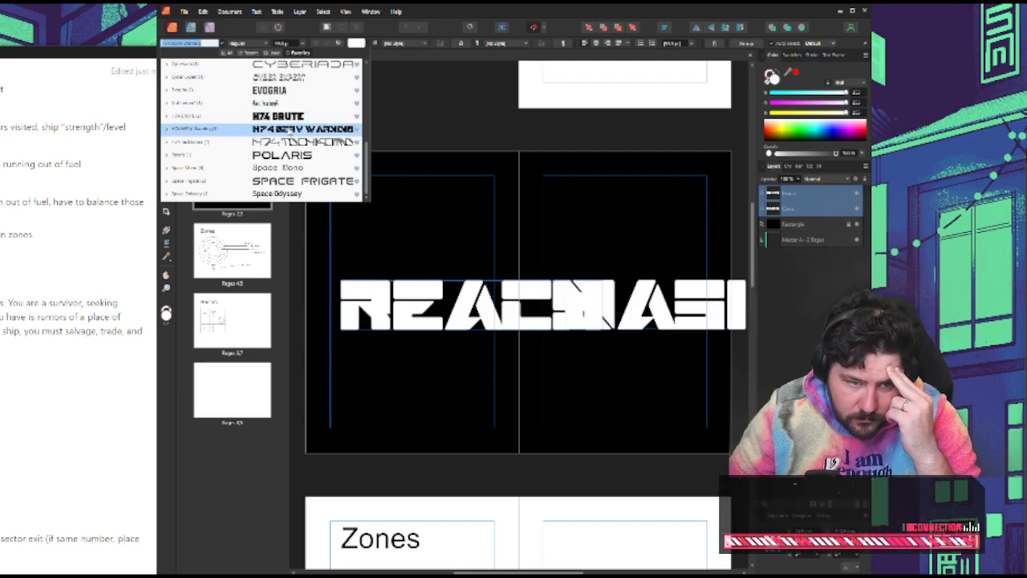
key("Up")
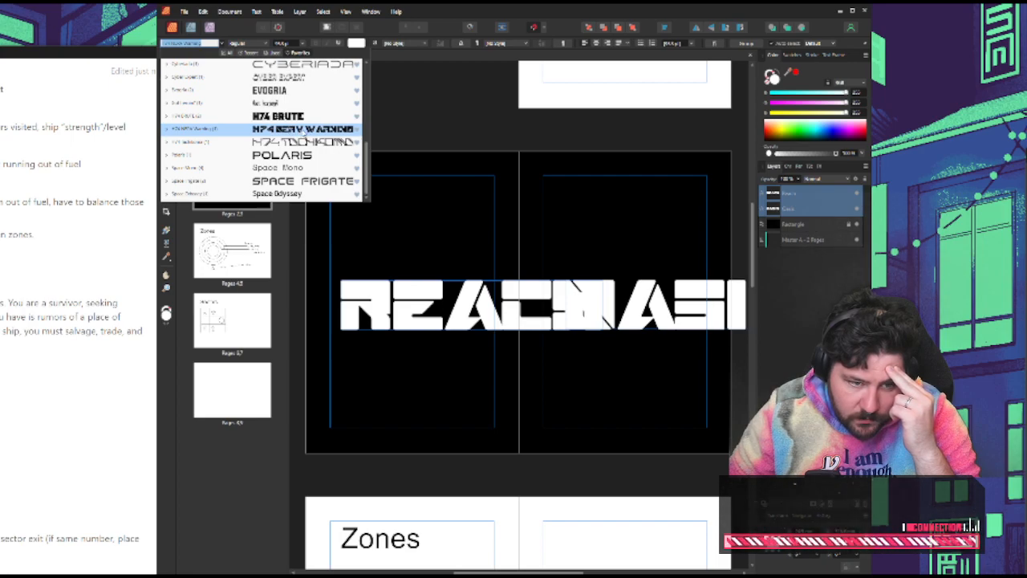
scroll(313, 191, "up", 10)
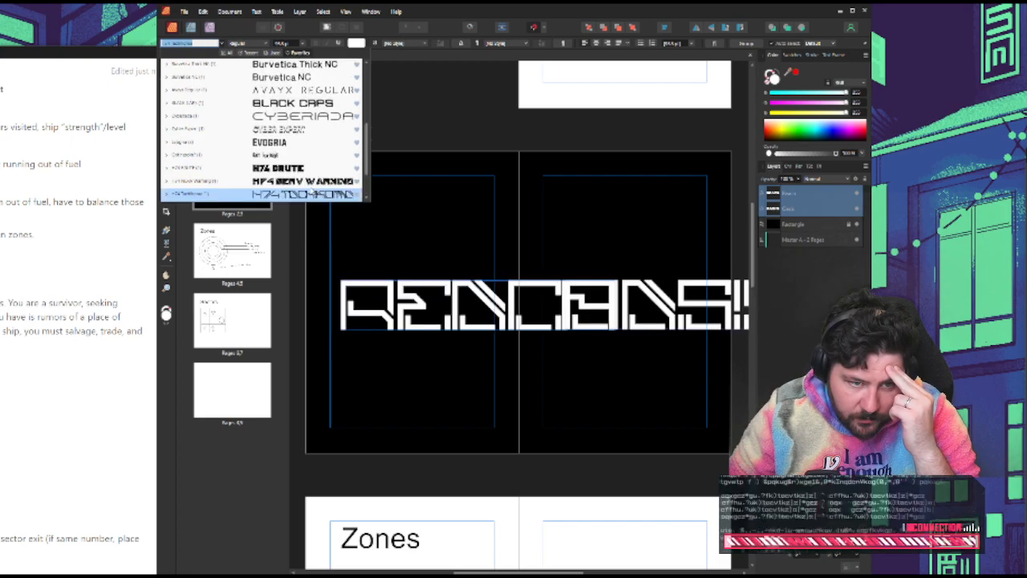
key("Down")
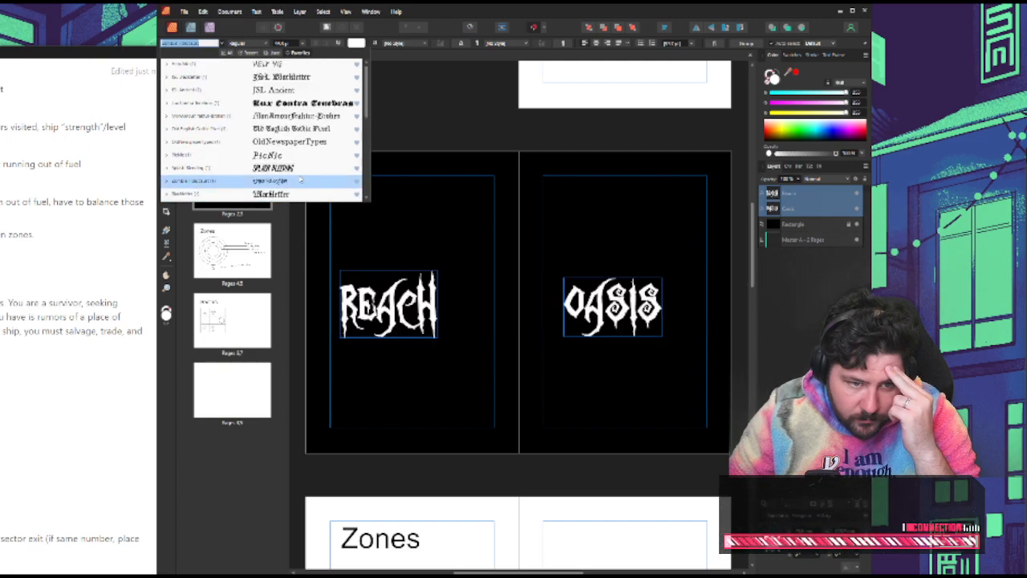
scroll(299, 180, "down", 2)
left_click(300, 129)
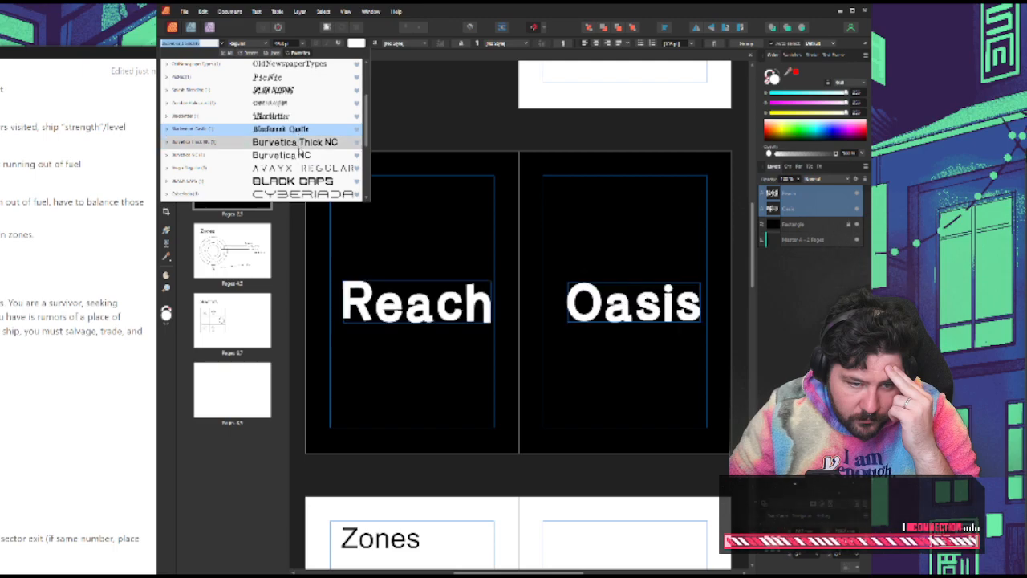
left_click(301, 168)
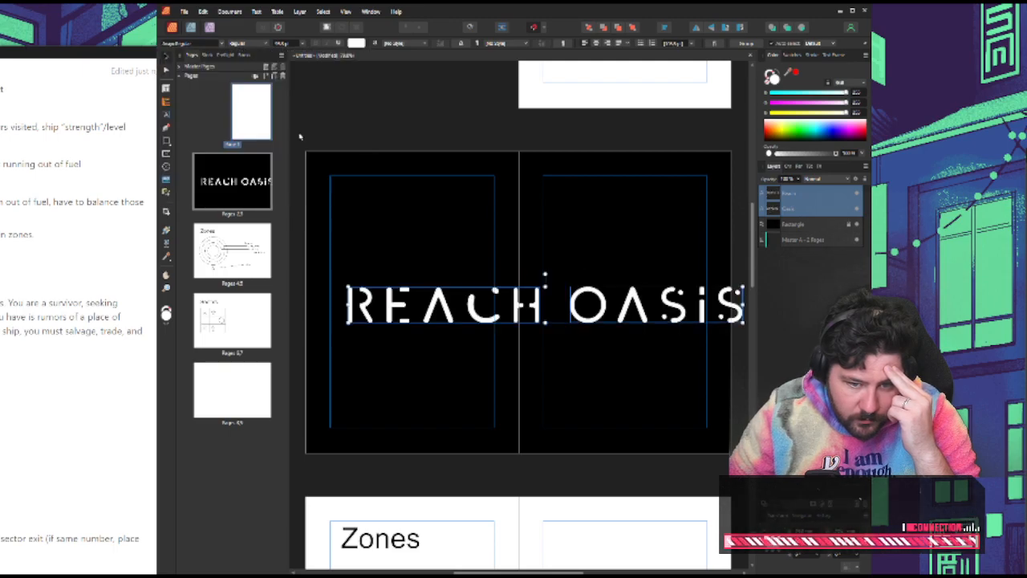
left_click(348, 110)
Scale down the "Reach" and "Oasis" titles so that each fits inside its own page's margins
left_click(536, 313)
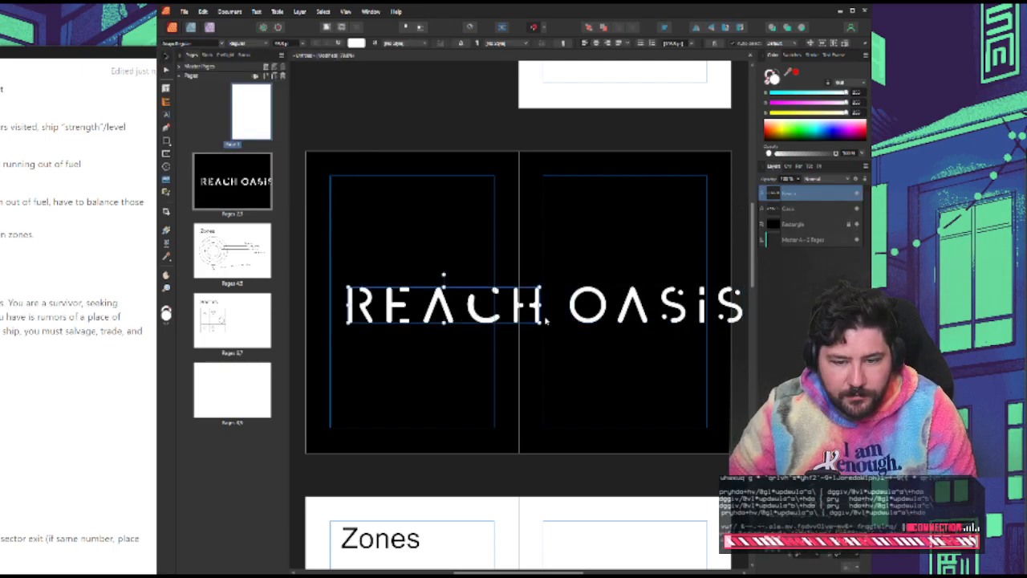
left_click_drag(543, 305, 480, 308)
left_click(654, 325)
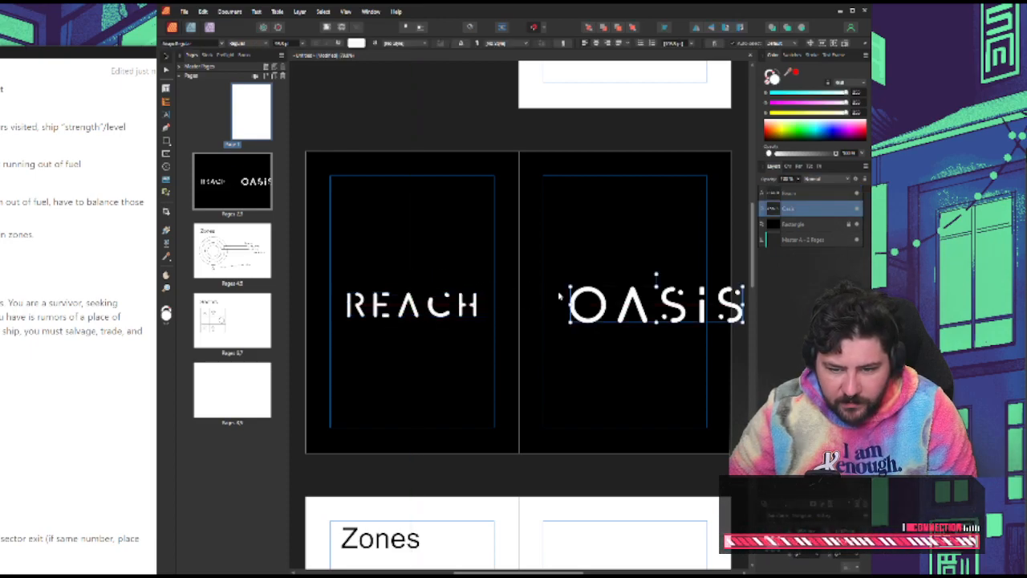
left_click_drag(570, 287, 606, 294)
left_click_drag(668, 315, 622, 316)
Match the font size of the "Oasis" title to that of the "Reach" title
left_click(474, 305)
left_click(613, 316)
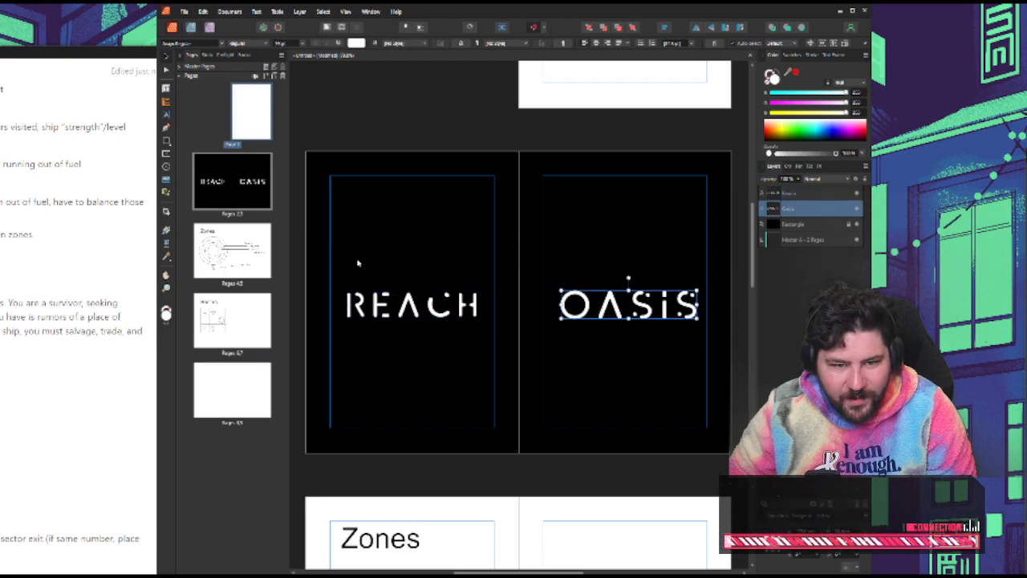
left_click(392, 291)
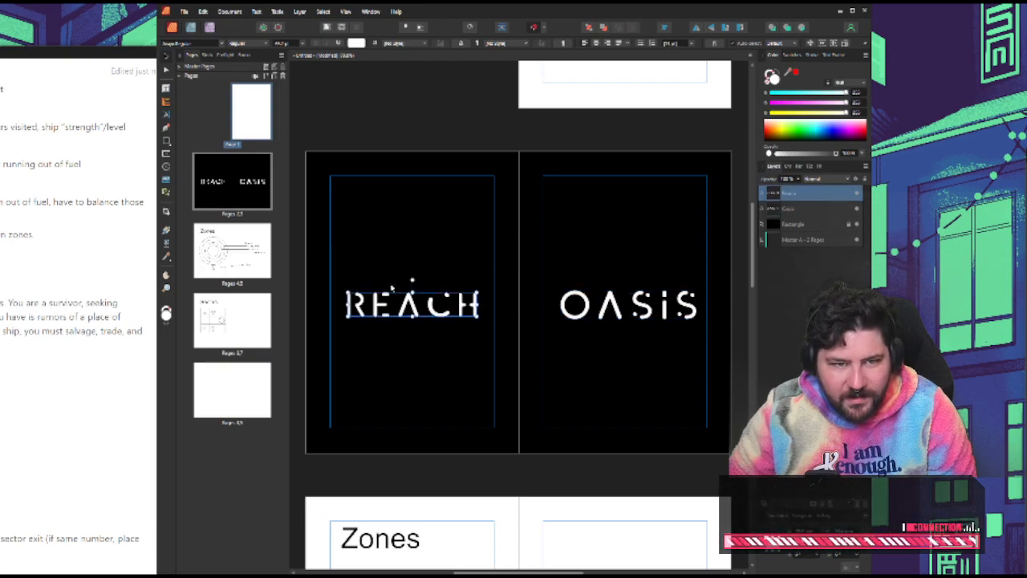
left_click(611, 306, "ctrl")
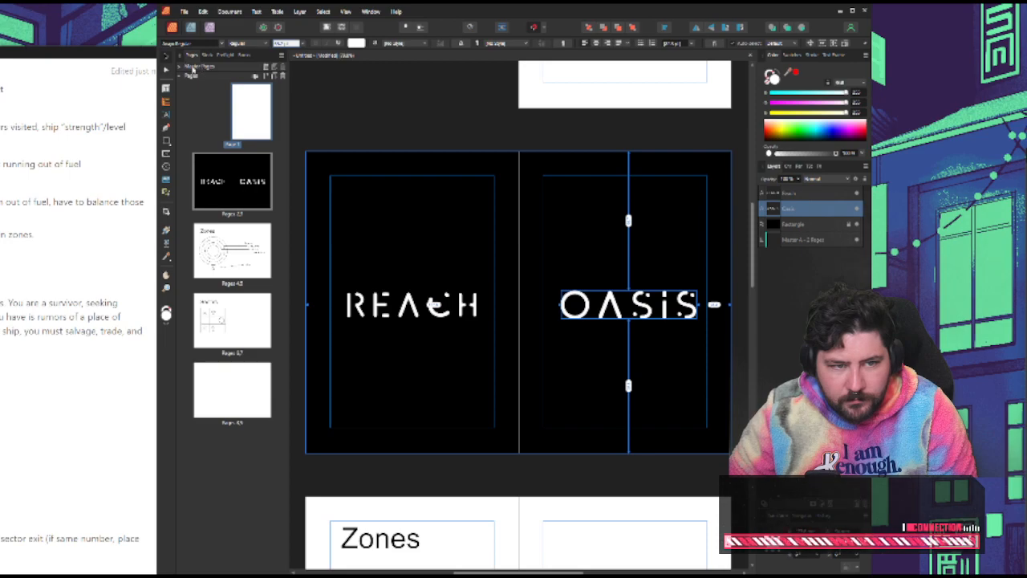
key("Return")
left_click(473, 144)
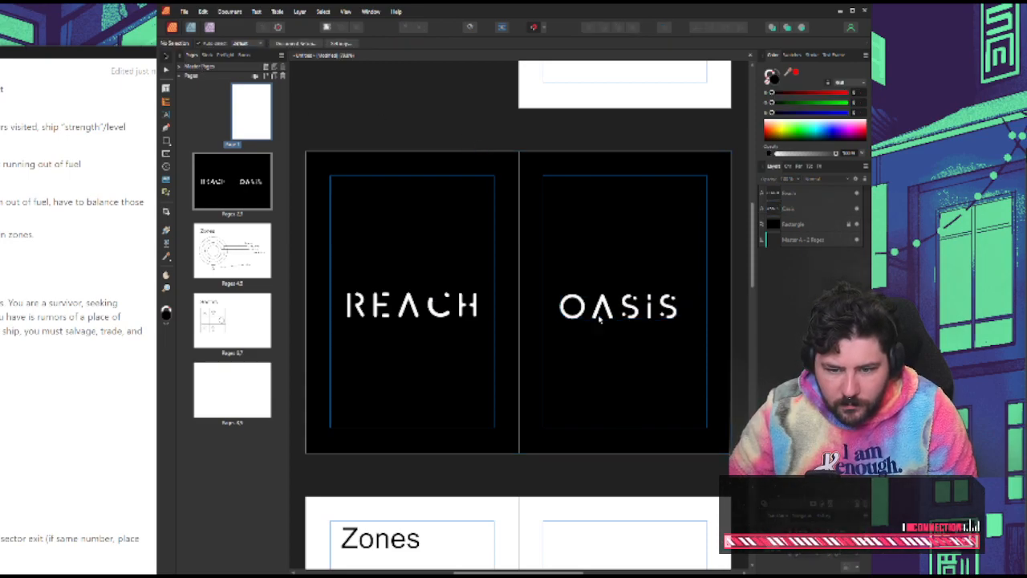
Shift the "Oasis" title slightly outward and compare its placement with "Reach"
left_click(618, 314)
left_click_drag(624, 308, 631, 308)
left_click(484, 304, "shift")
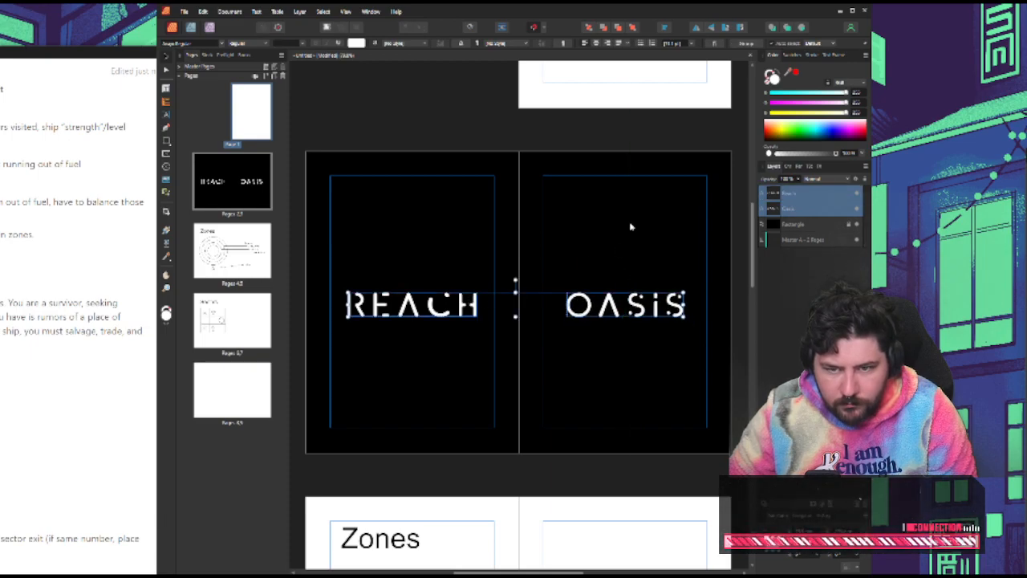
left_click(627, 218)
Align the "Oasis" and "Reach" titles each to the vertical middle of the page
left_click(647, 285)
left_click(664, 27)
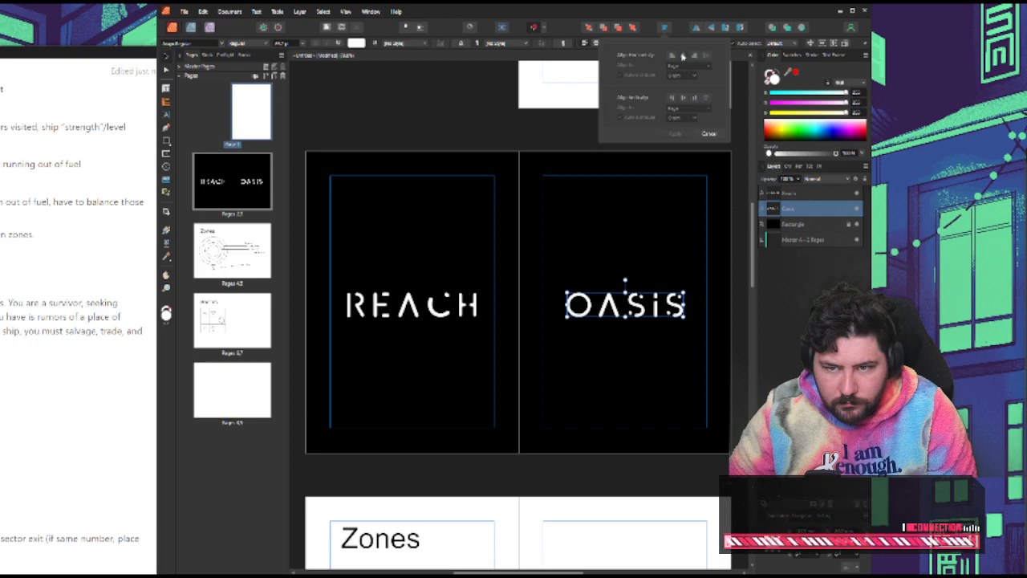
left_click(684, 98)
left_click(676, 134)
left_click(450, 292)
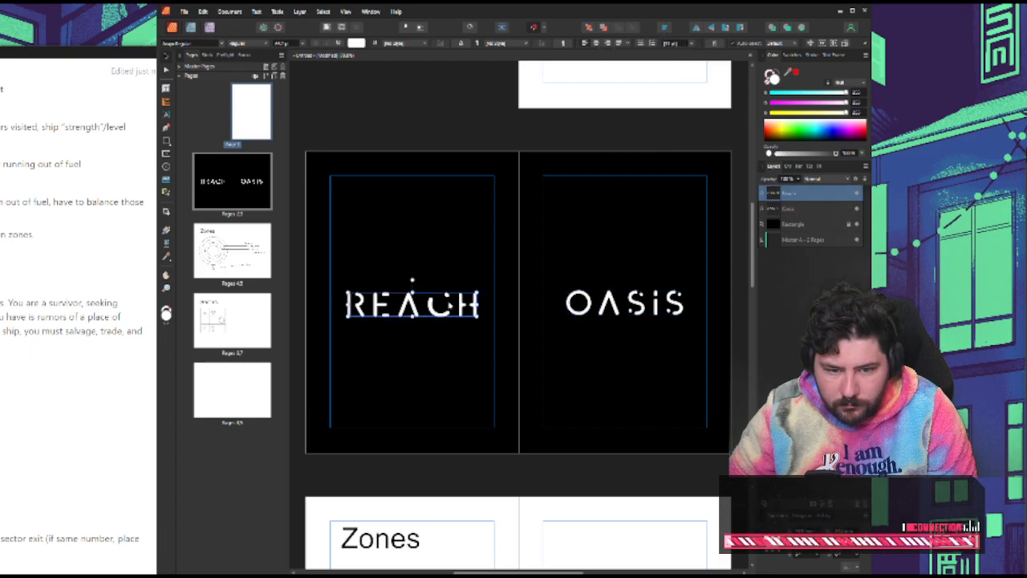
left_click(664, 28)
left_click(686, 98)
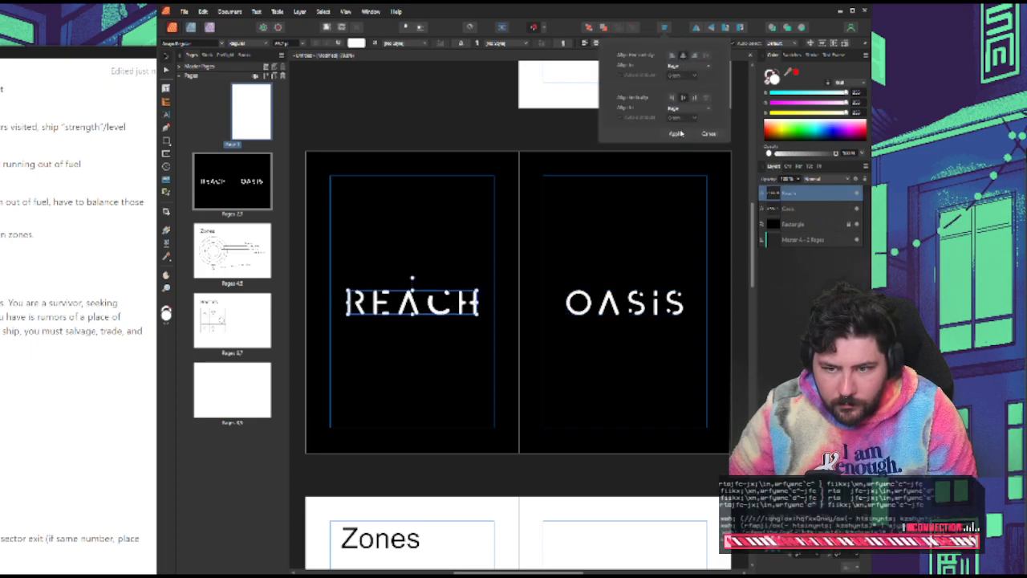
left_click(675, 134)
left_click(461, 135)
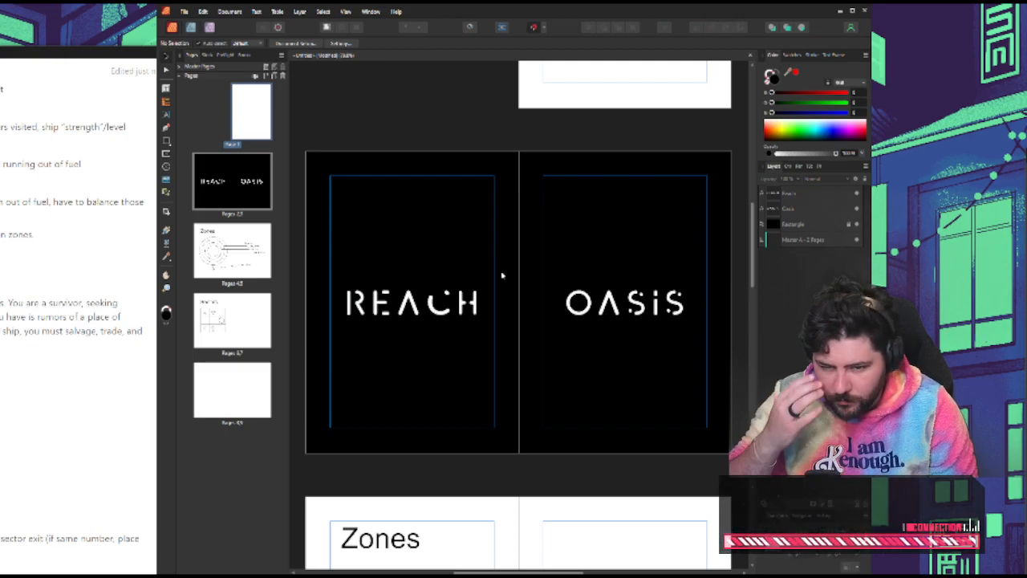
Move "Reach" and "Oasis" inward so that each title sits against its page's inner margin beside the spine
left_click(344, 126)
left_click_drag(451, 298, 469, 299)
left_click_drag(616, 304, 593, 305)
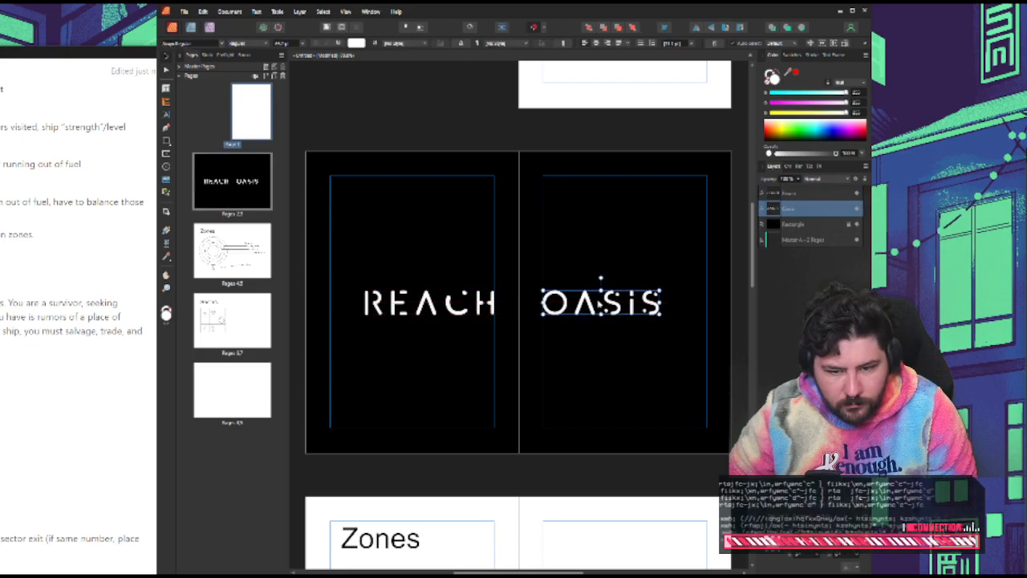
left_click(363, 133)
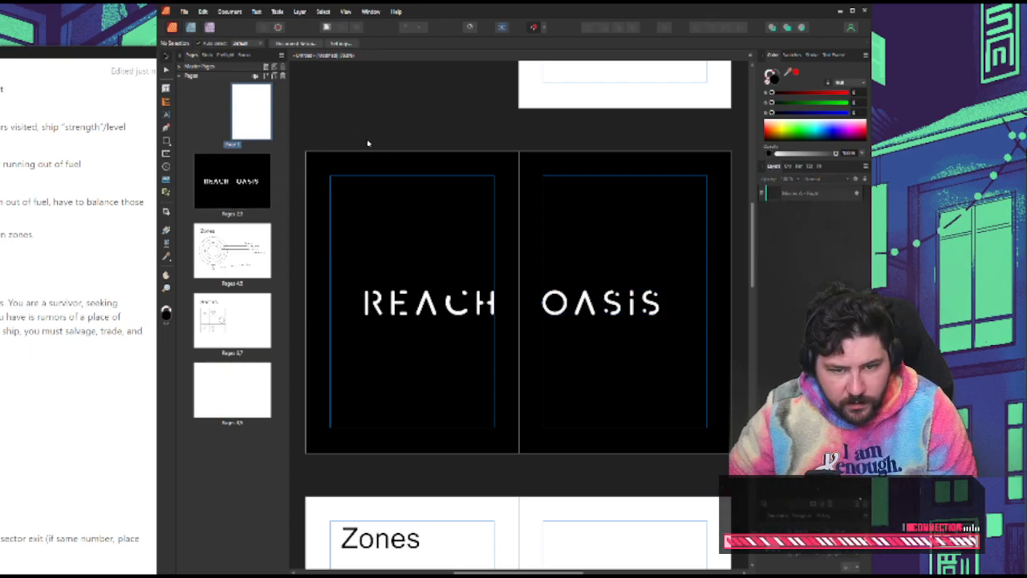
left_click(604, 299)
left_click(401, 126)
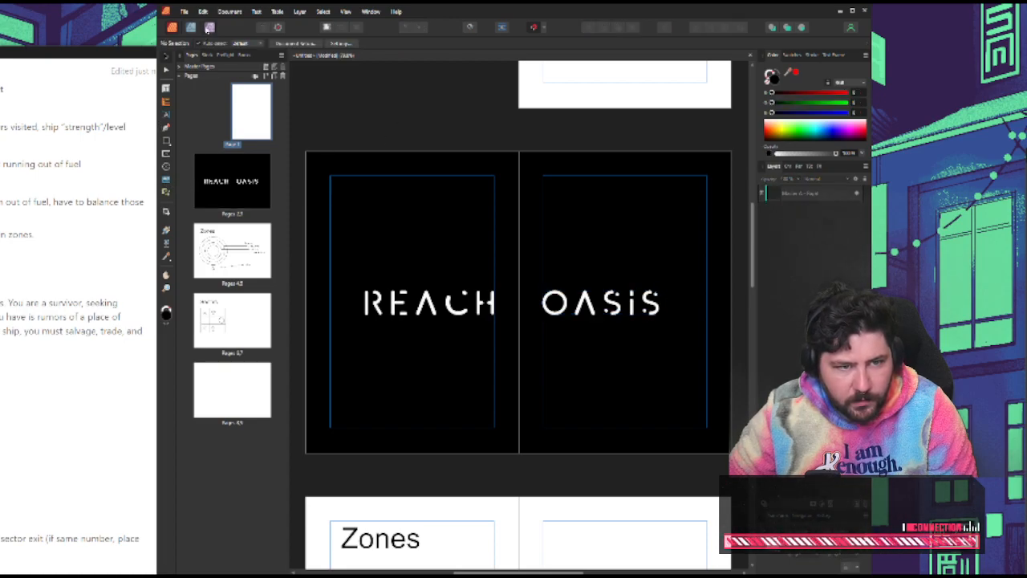
Switch to the Photo persona and choose the first brush of the Rusty Nib Bonus Brushes set
left_click(209, 28)
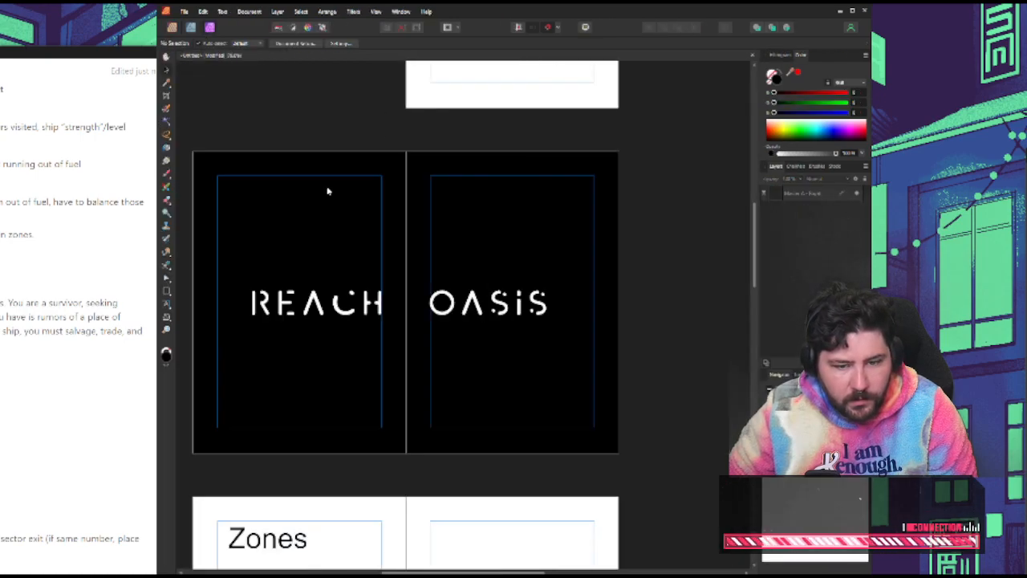
left_click(817, 166)
left_click(817, 179)
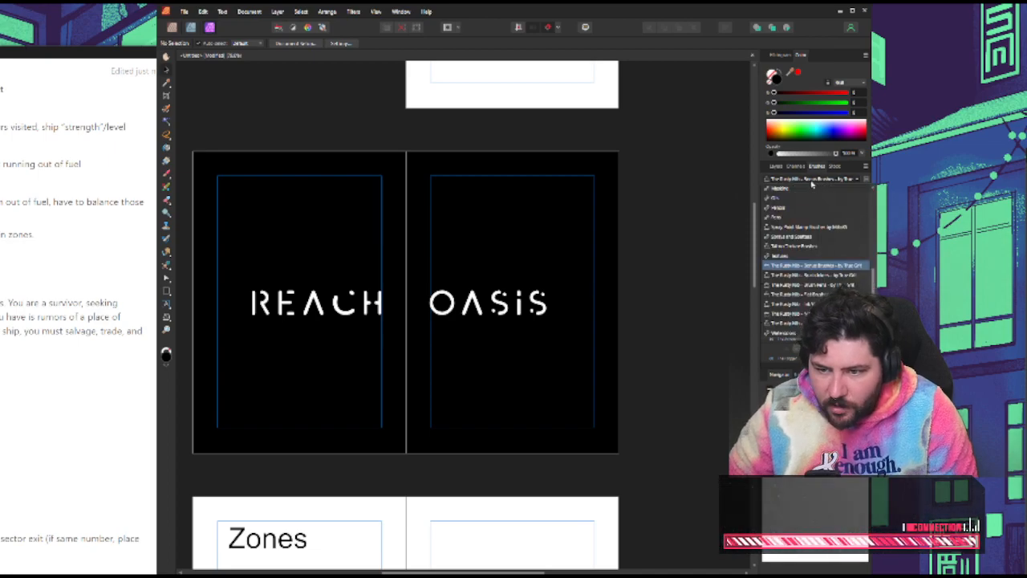
left_click(823, 146)
left_click(833, 193)
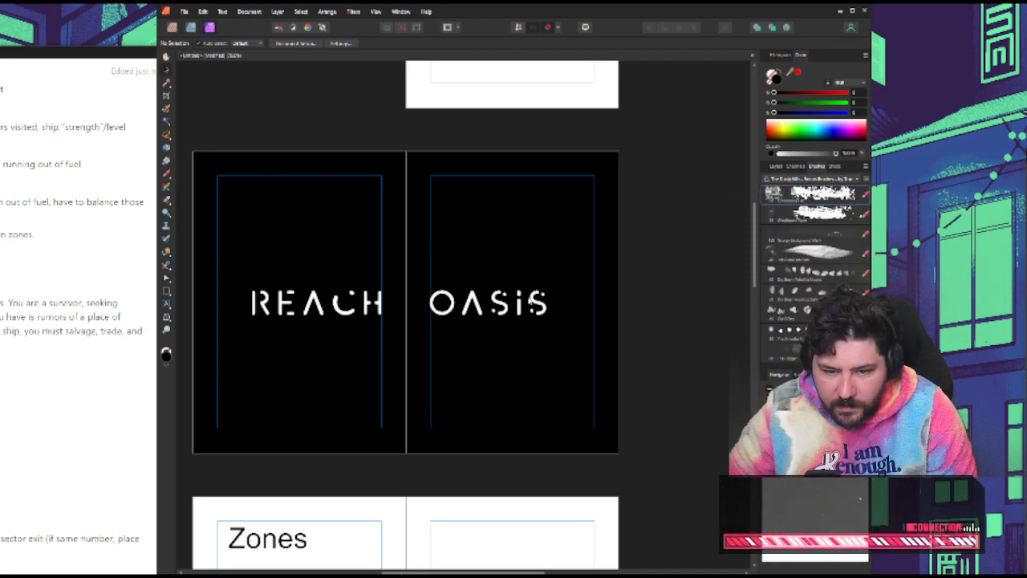
Test the Paint Brush above the "Reach" title, set the colour to white, and delete the stray pixel layer
left_click(167, 180)
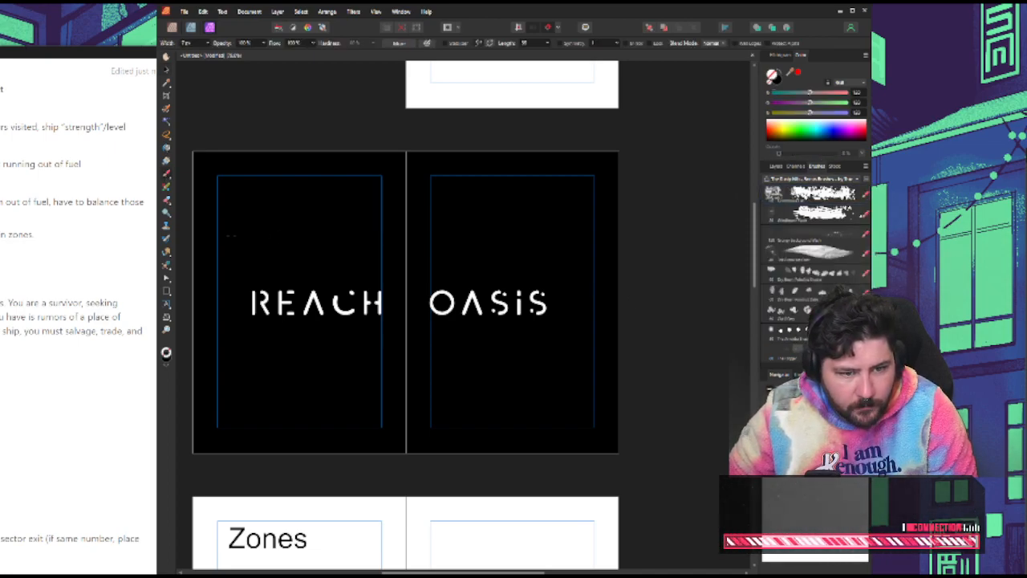
left_click(292, 275)
left_click(780, 84)
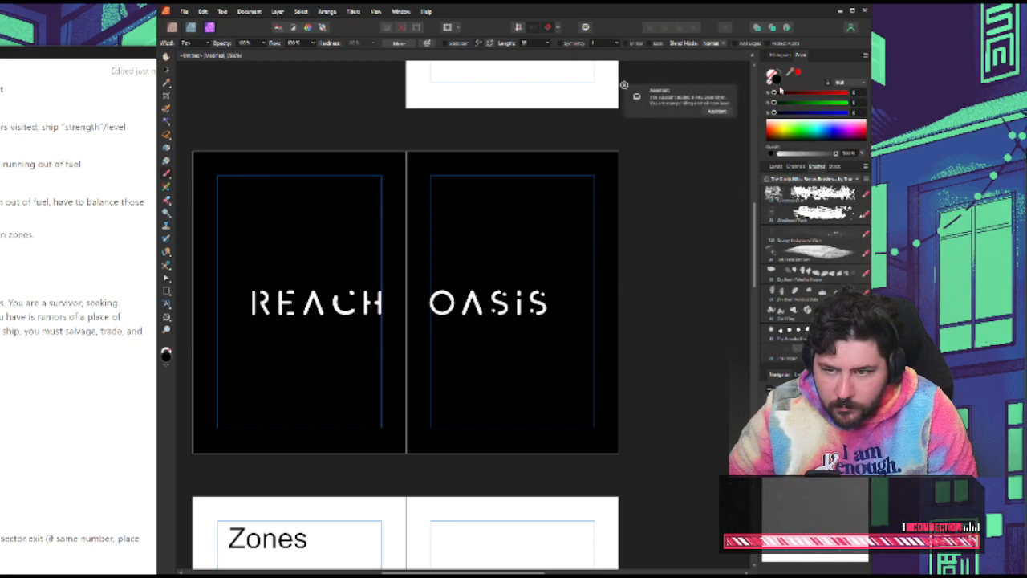
left_click(782, 120)
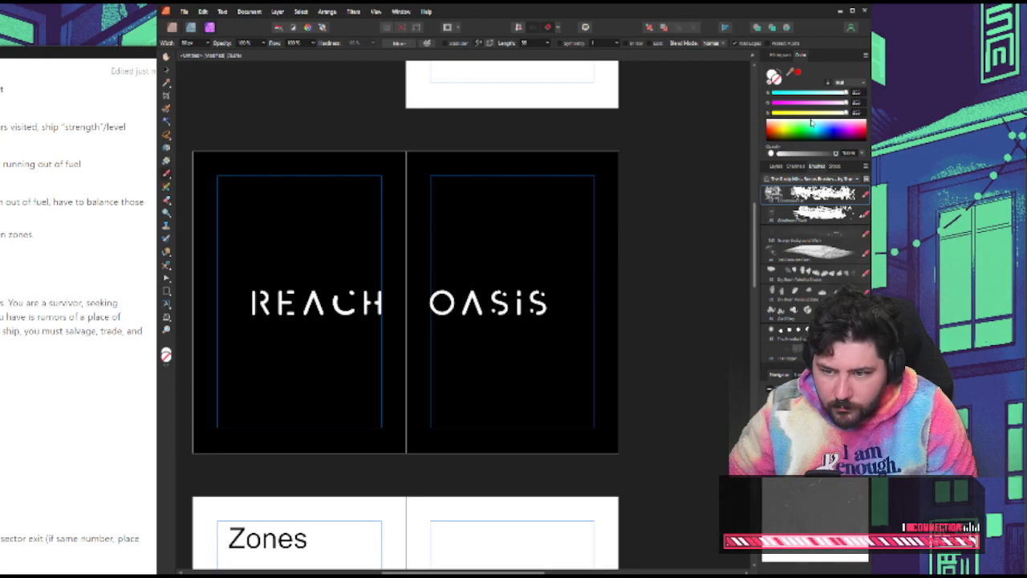
left_click(775, 167)
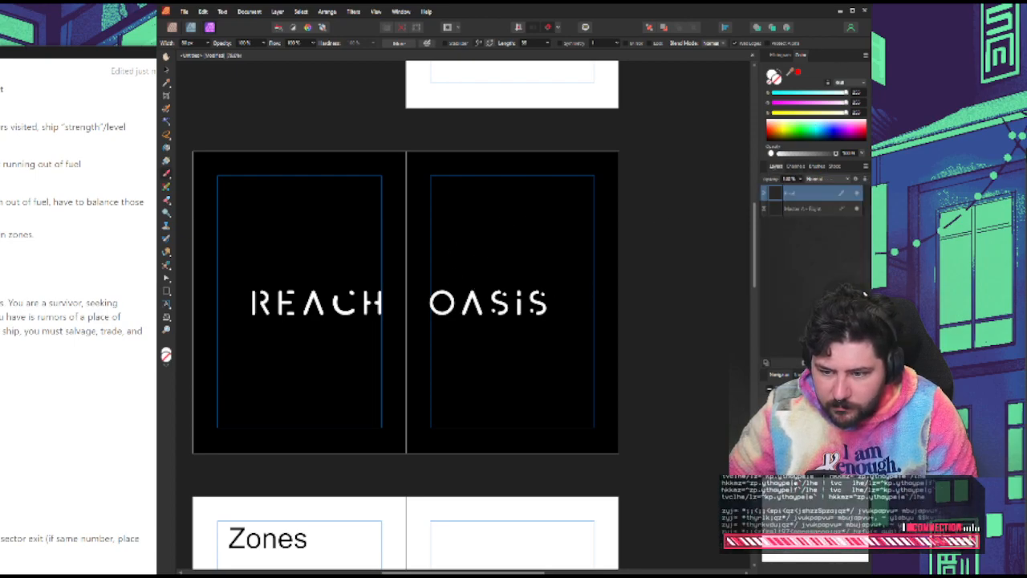
key("Delete")
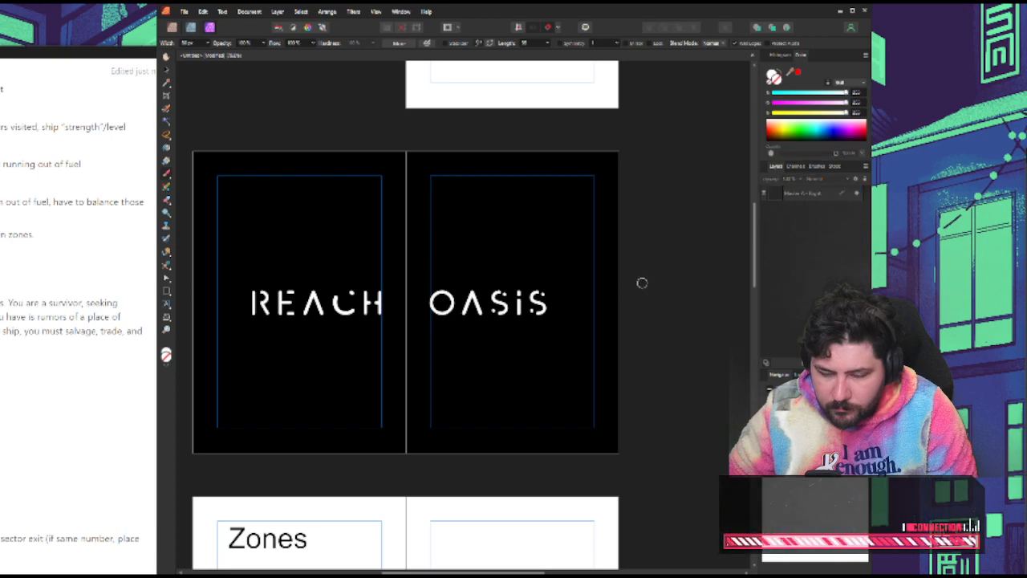
Add a new pixel layer above the "Reach" layer on the black title spread
left_click(168, 70)
left_click(278, 214)
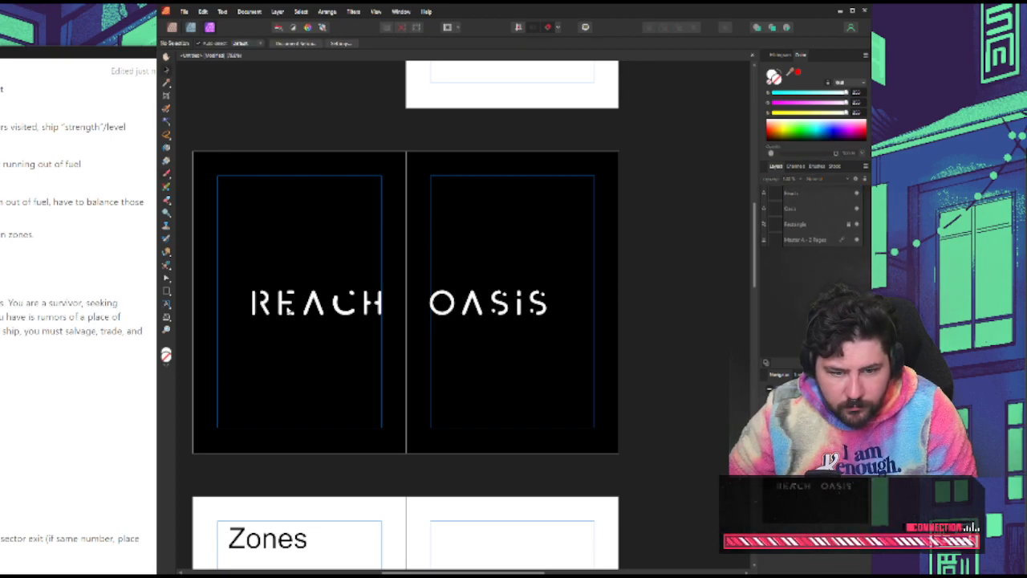
left_click(303, 321)
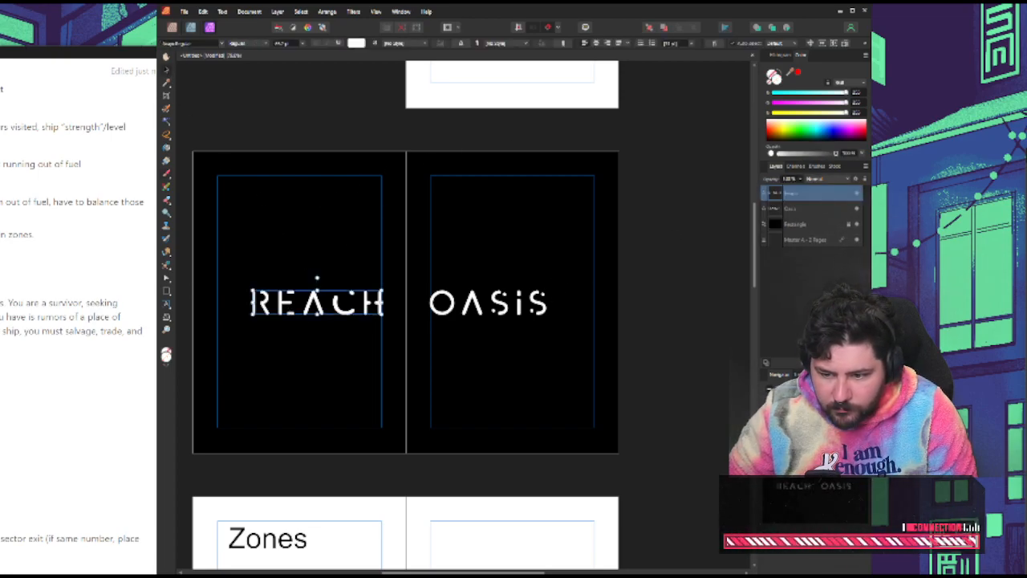
key("ctrl+shift+n")
Test a white Paint Brush stroke above "Reach", undo it, and choose the brush made of small separate dots instead
left_click(815, 165)
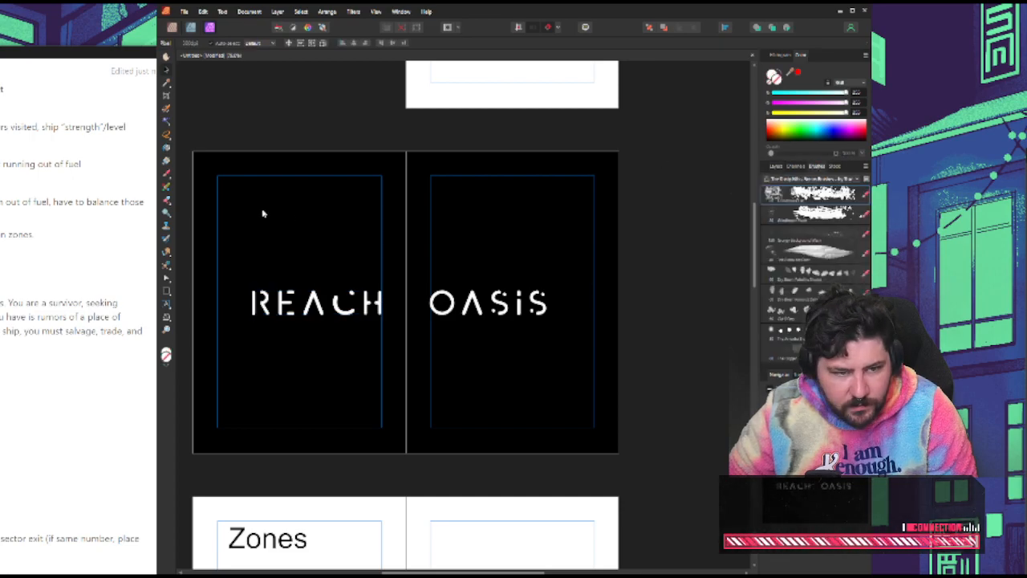
left_click(167, 183)
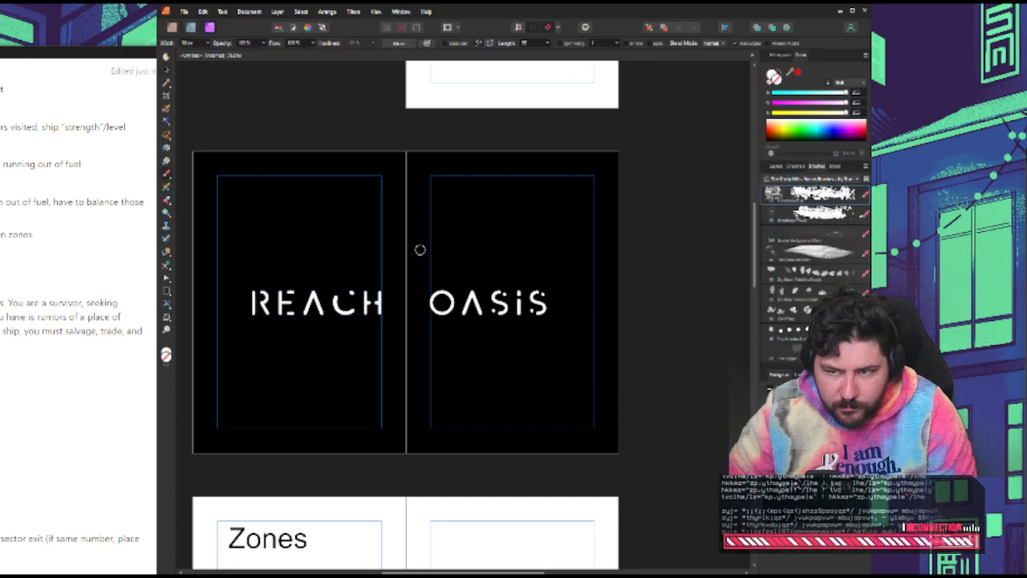
left_click(780, 72)
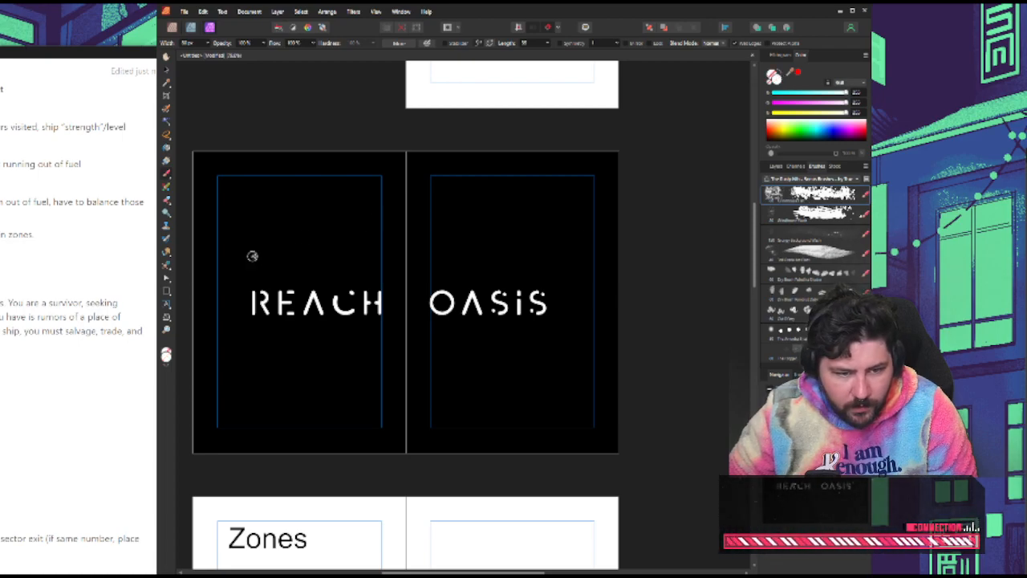
left_click_drag(228, 263, 265, 241)
key("ctrl+z")
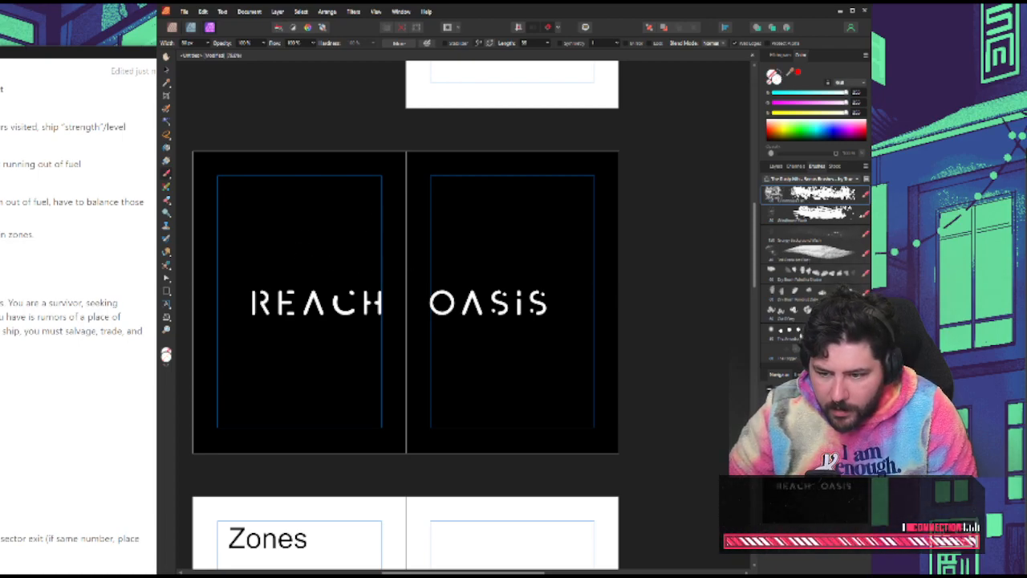
left_click(783, 330)
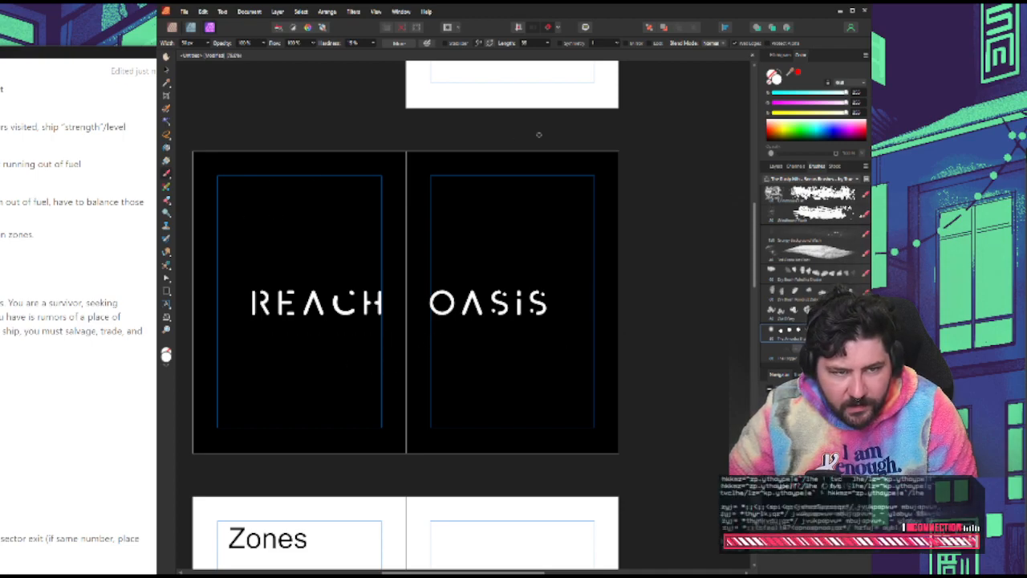
Switch the brushes to the Rusty Nib Ink Washes set, then test one brush stroke below "Reach" and undo it
left_click(814, 178)
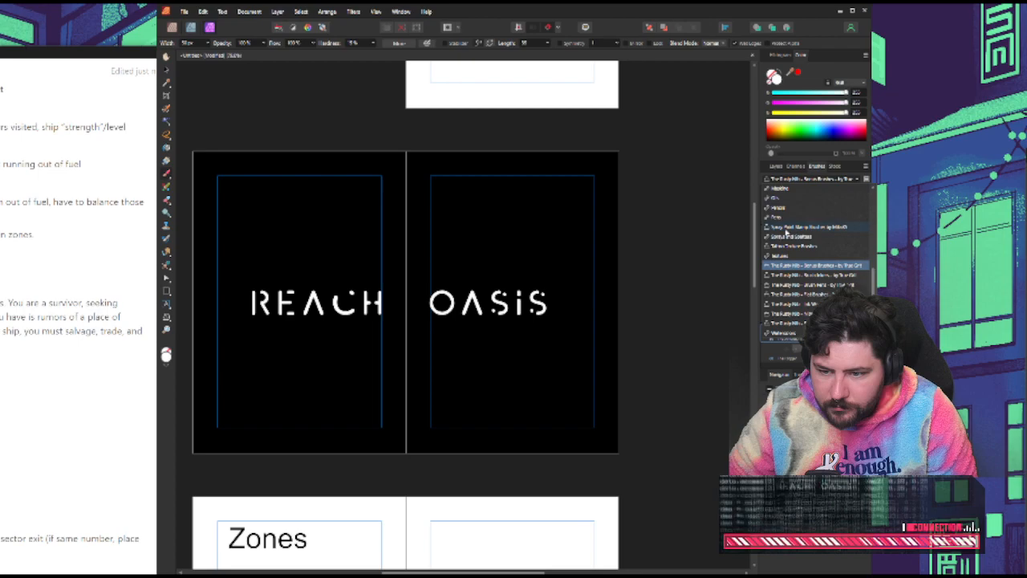
left_click(794, 304)
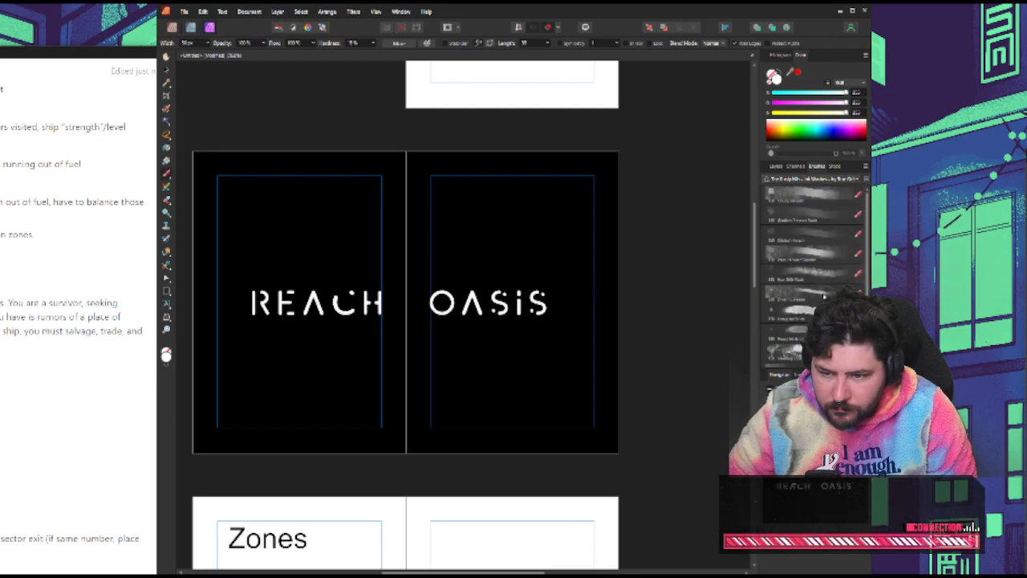
left_click(804, 296)
mouse_move(235, 371)
left_mouse_down()
mouse_move(372, 356)
mouse_move(366, 411)
left_mouse_up()
key("ctrl+z")
Try a broad, blotchy ink wash brush stroke below the "Reach" title and undo it
scroll(810, 241, "down", 2)
left_click(806, 313)
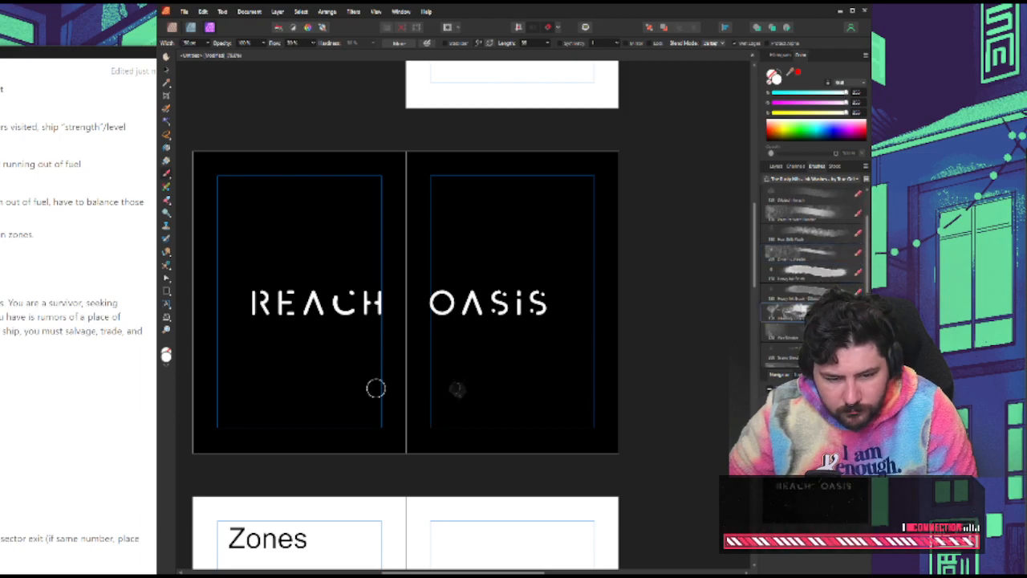
mouse_move(234, 372)
left_mouse_down()
mouse_move(352, 364)
mouse_move(365, 382)
mouse_move(248, 399)
mouse_move(241, 389)
mouse_move(252, 383)
mouse_move(353, 382)
left_mouse_up()
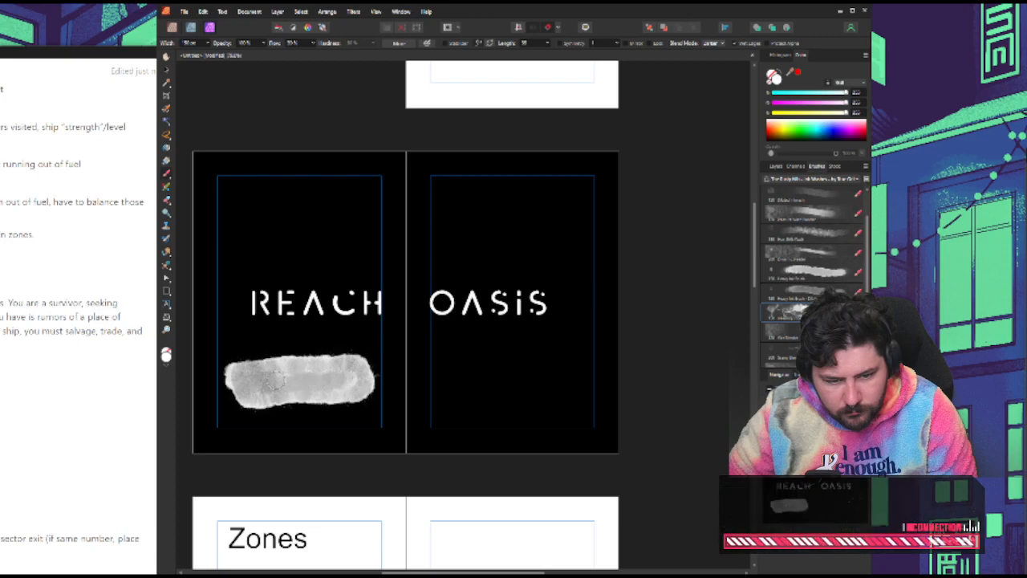
key("ctrl+z")
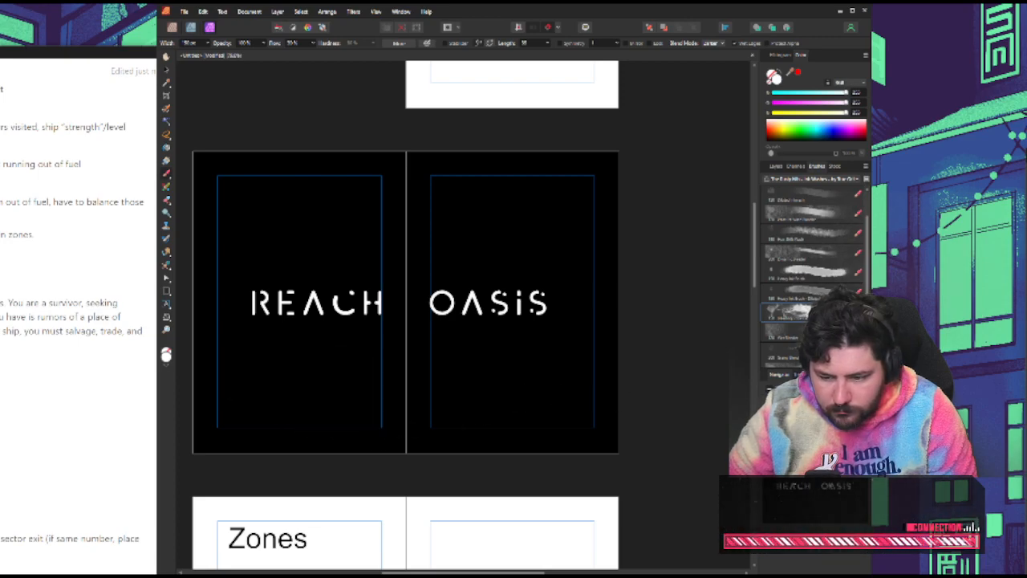
Choose an eraser brush from the Ink Washes set and delete the empty pixel layer above "Reach"
scroll(793, 297, "down", 3)
left_click(793, 293)
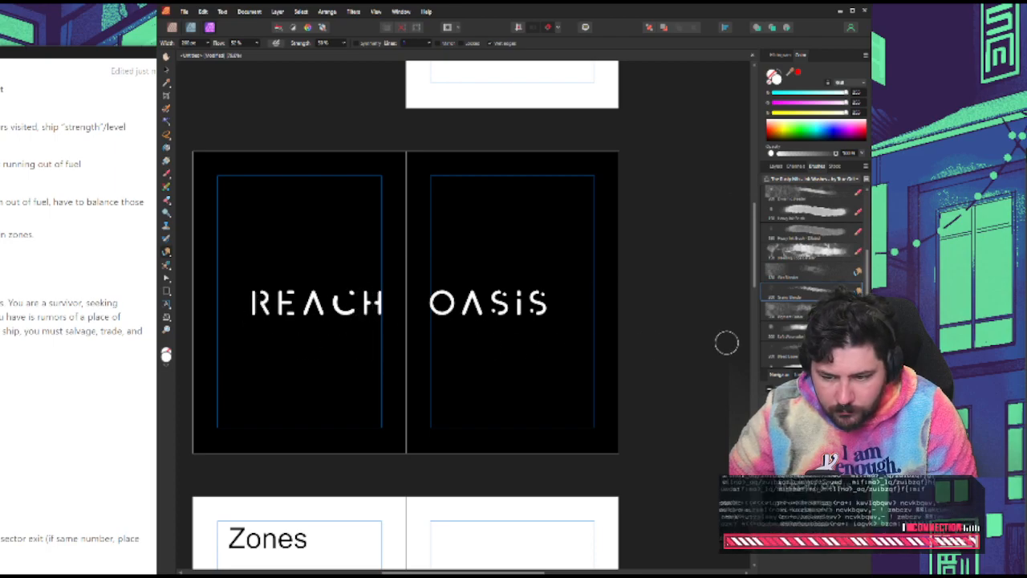
scroll(791, 321, "down", 1)
left_click(782, 340)
scroll(408, 332, "down", 1)
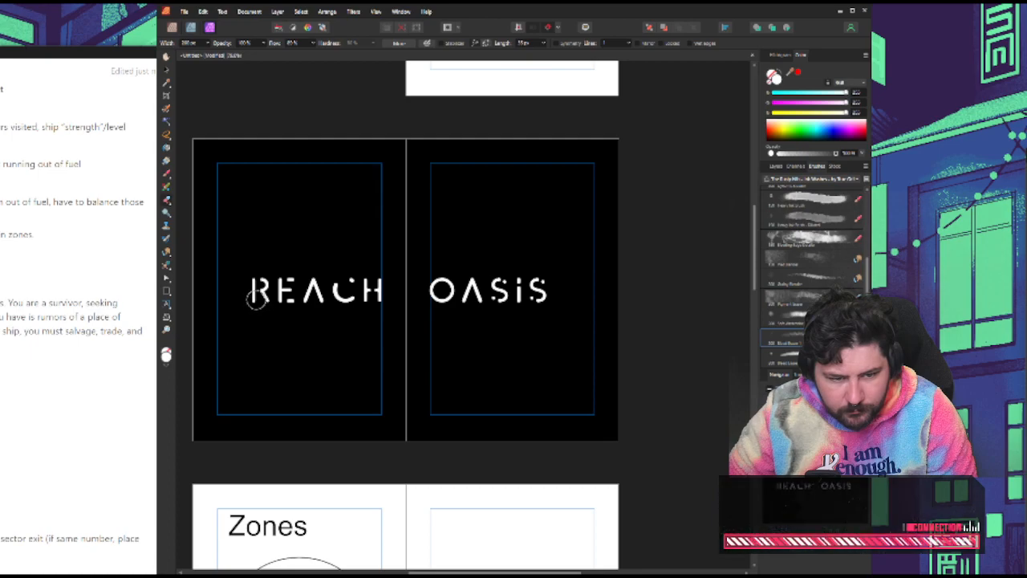
left_click(776, 165)
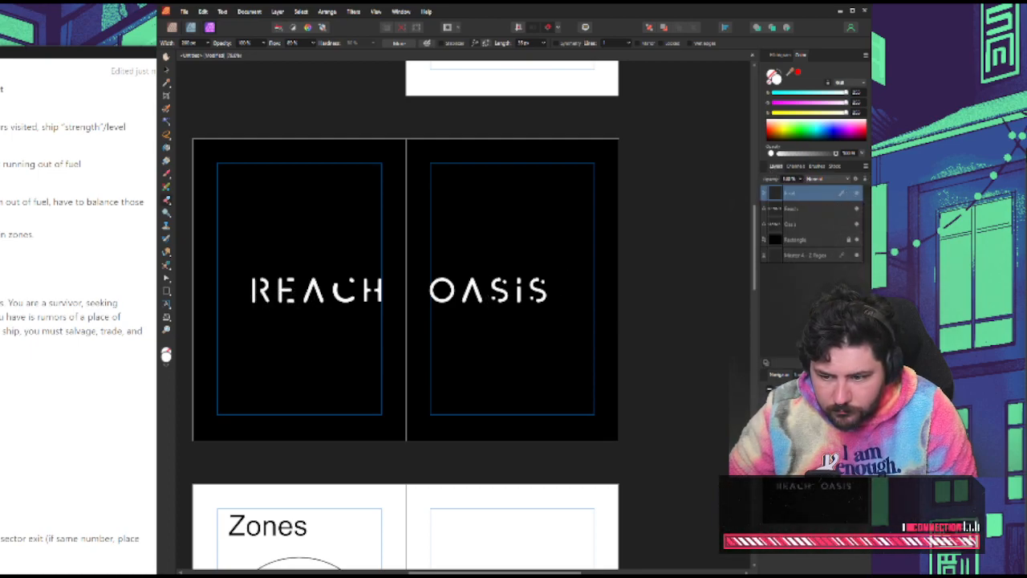
key("Delete")
Try erasing the "Reach" and "Oasis" titles one after the other with the eraser brush, and undo the strokes
left_click(808, 199)
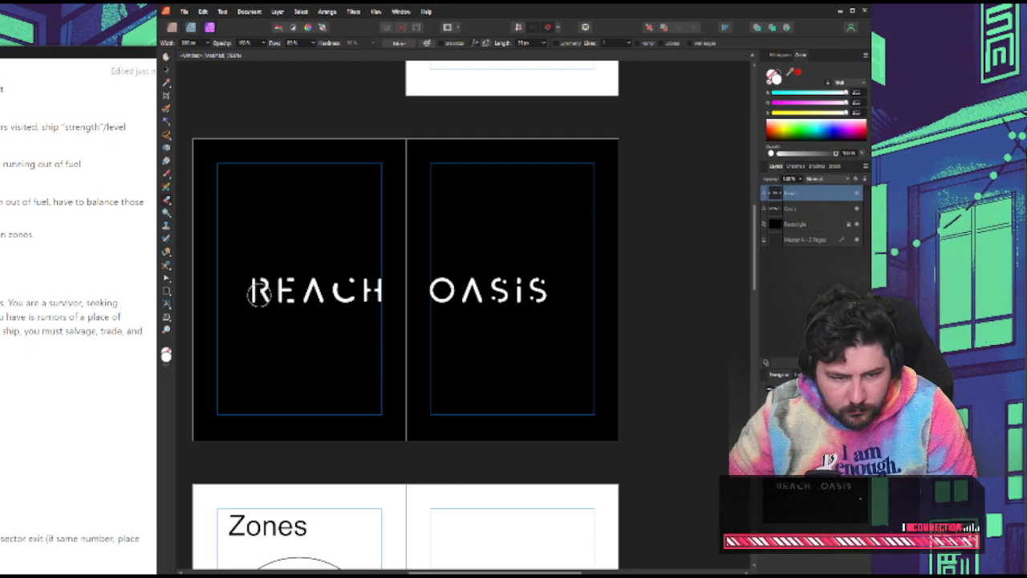
left_click_drag(255, 296, 442, 314)
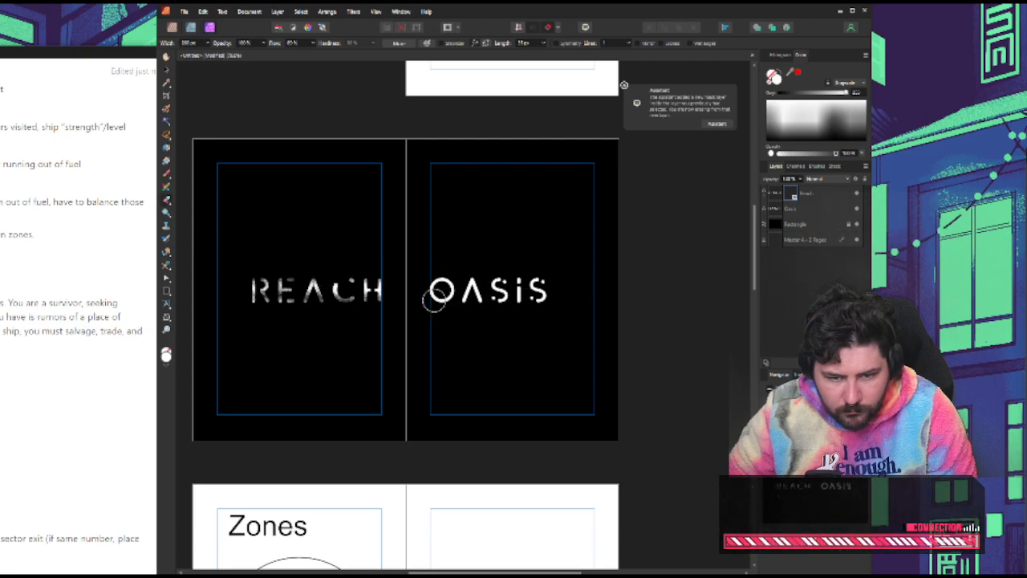
left_click(806, 211)
mouse_move(434, 301)
left_mouse_down()
mouse_move(539, 300)
mouse_move(561, 277)
left_mouse_up()
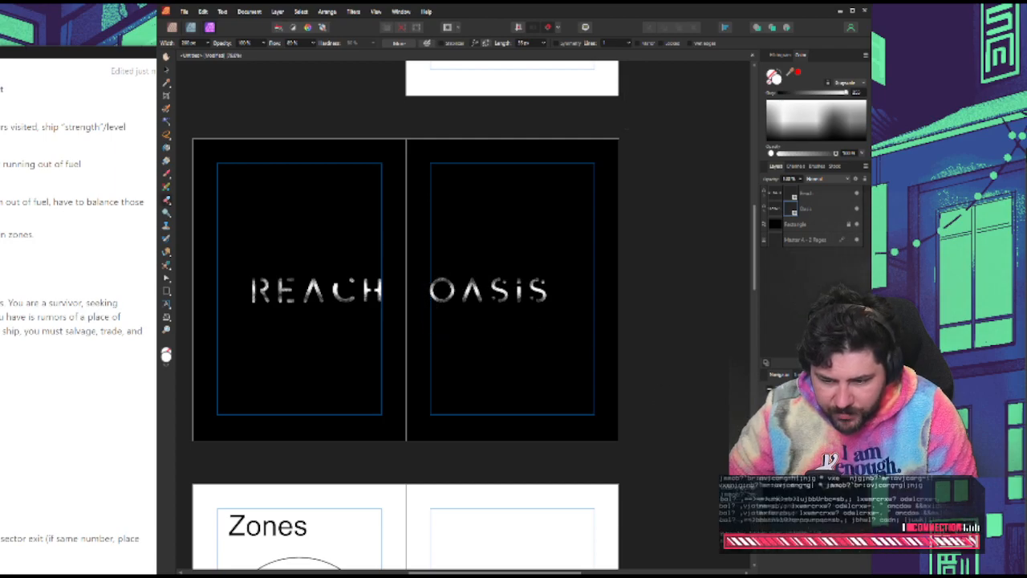
key("ctrl+z")
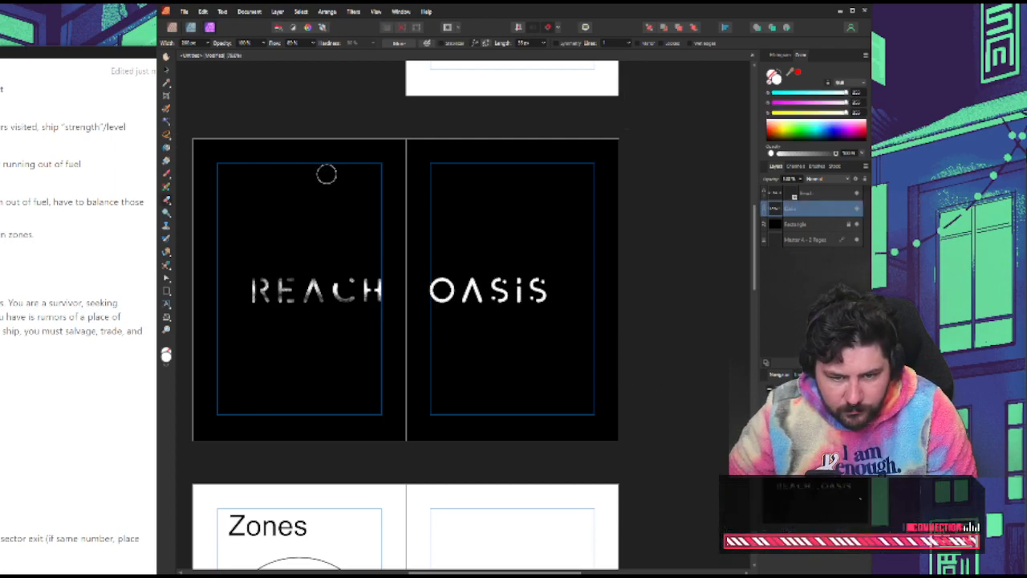
key("ctrl+z")
key("ctrl+z")
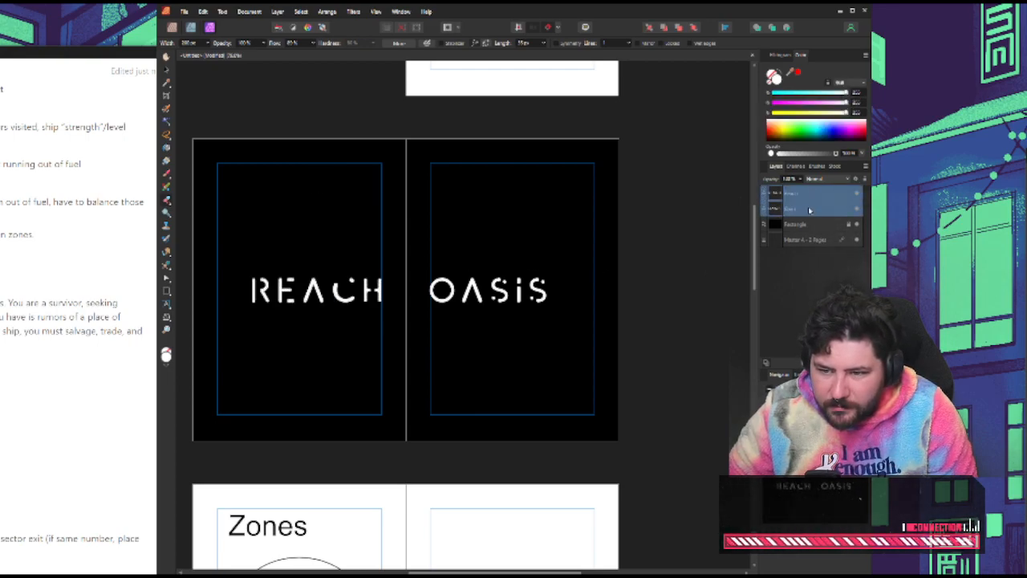
Erase uneven patches across the "Reach" and "Oasis" lettering with an ink wash eraser brush for a faded look
left_click(817, 166)
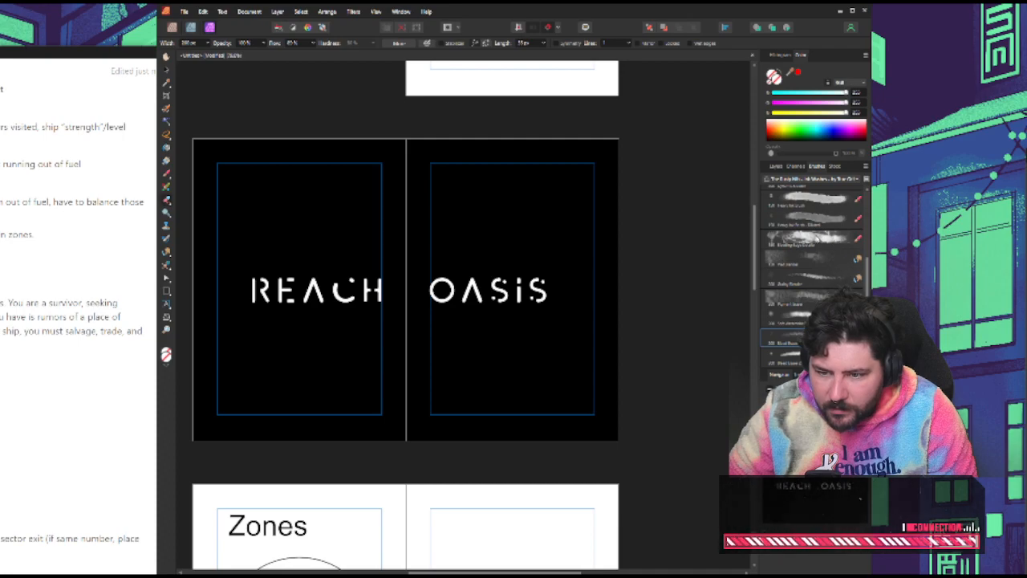
left_click(815, 300)
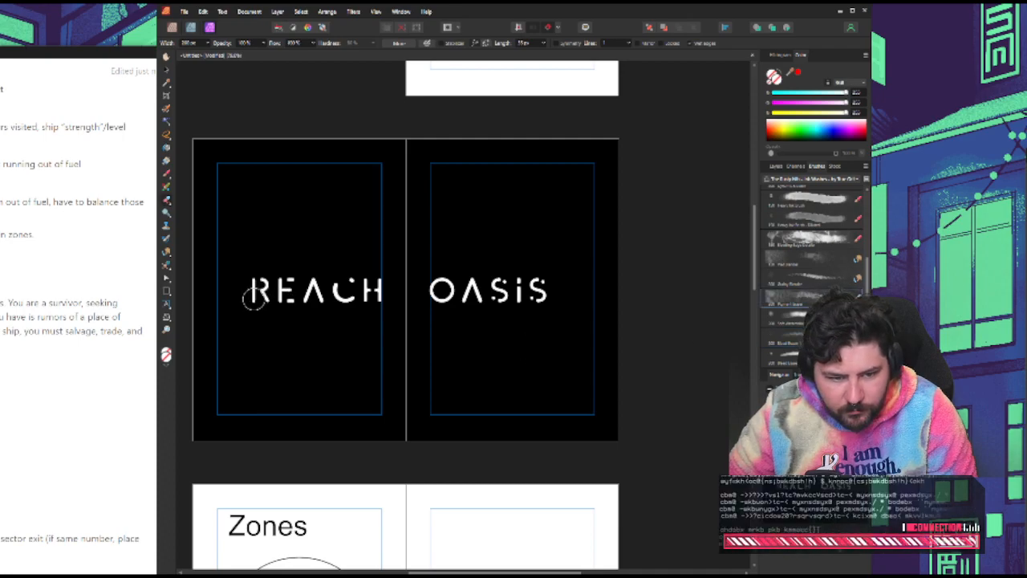
mouse_move(252, 300)
left_mouse_down()
mouse_move(554, 299)
mouse_move(549, 279)
mouse_move(522, 274)
mouse_move(240, 288)
mouse_move(589, 297)
left_mouse_up()
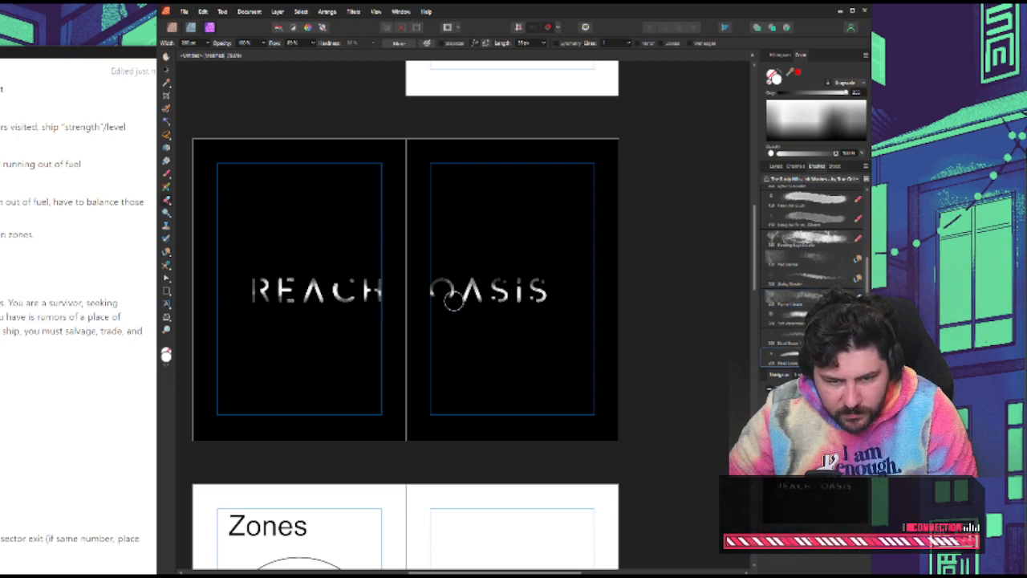
Try painting over the masked title group with another textured ink wash brush, and undo the stroke
scroll(811, 277, "up", 2)
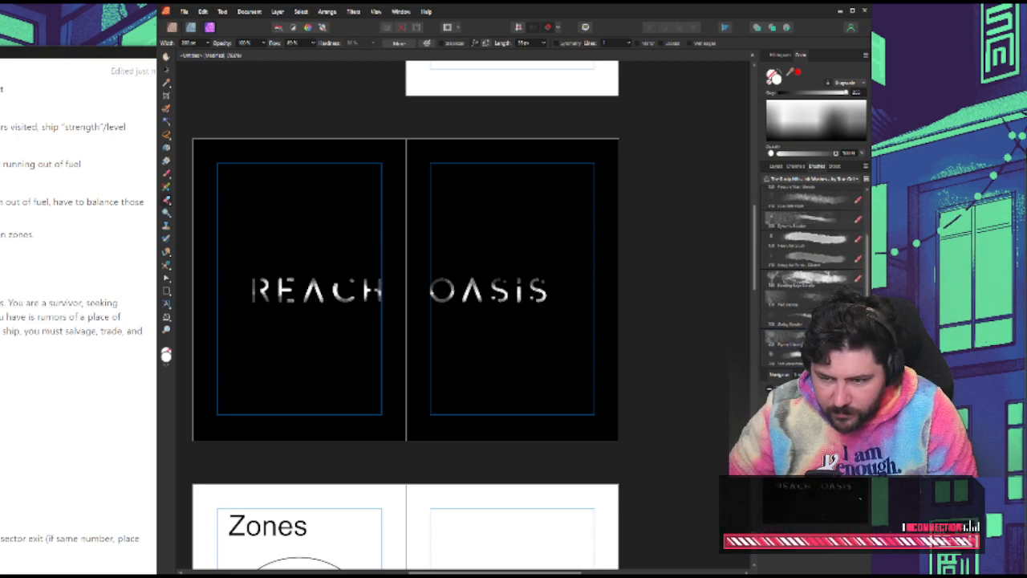
left_click(811, 298)
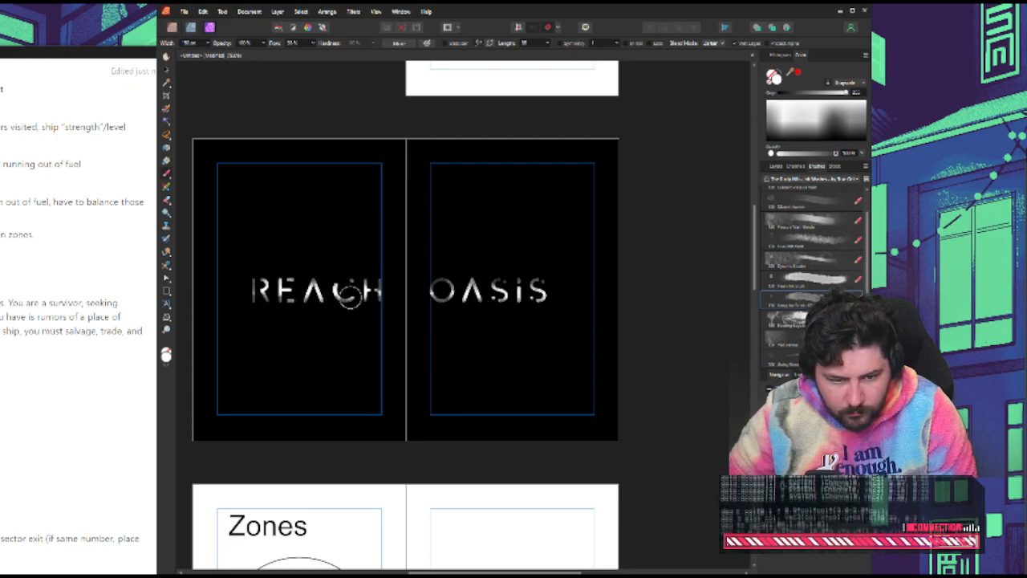
scroll(810, 241, "up", 1)
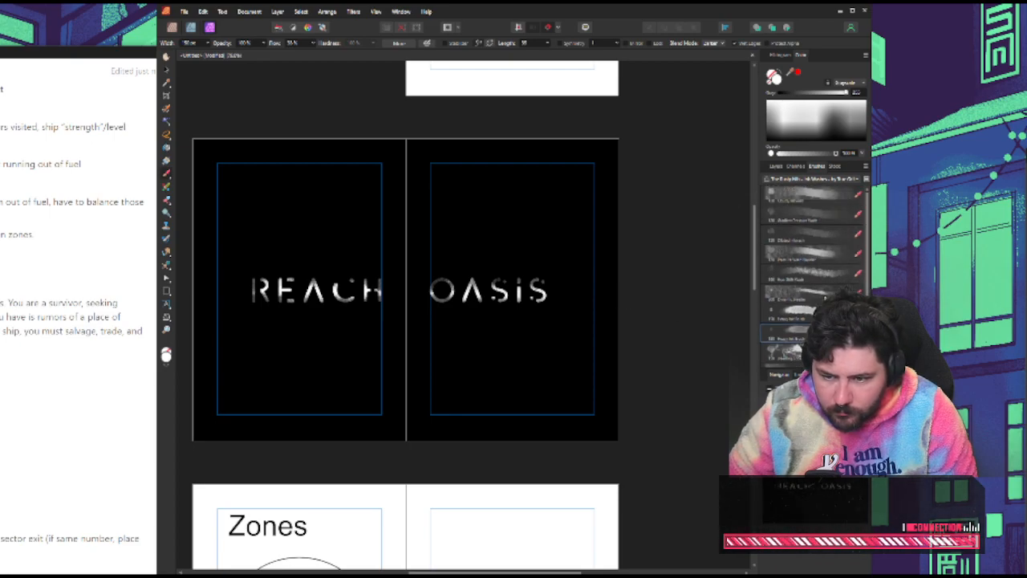
left_click(807, 255)
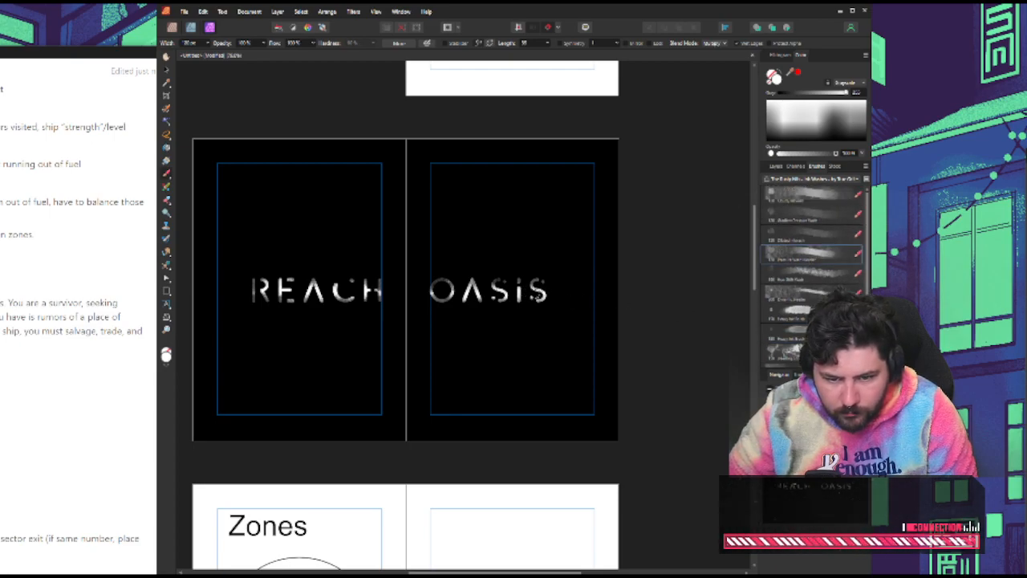
left_click(777, 166)
left_click(816, 197)
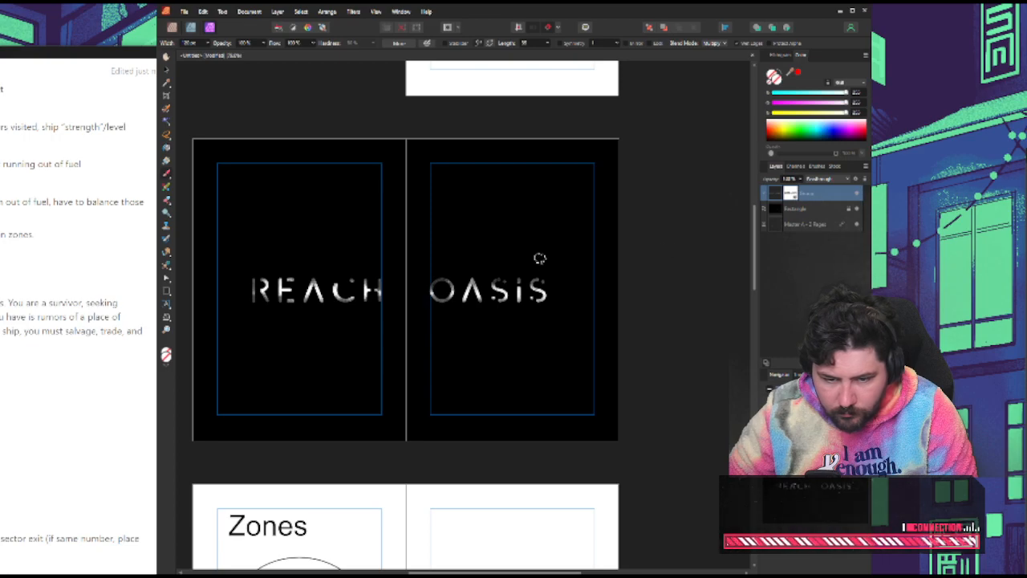
mouse_move(501, 282)
left_mouse_down()
mouse_move(441, 296)
mouse_move(550, 311)
mouse_move(570, 327)
mouse_move(483, 318)
mouse_move(404, 350)
left_mouse_up()
key("ctrl+z")
key("ctrl+z")
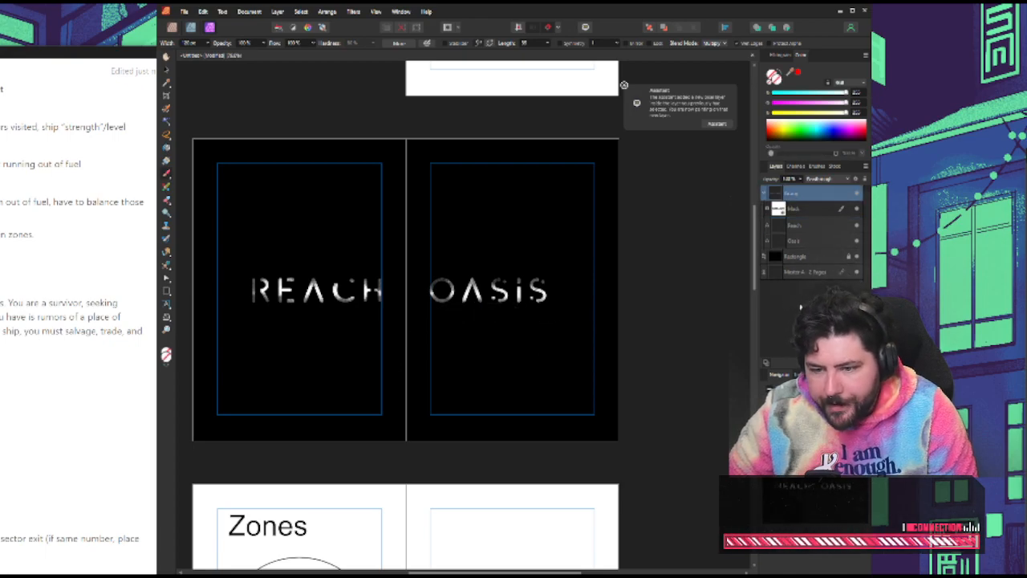
Collapse the masked title group and clear the selection with the Move tool
left_click(764, 194)
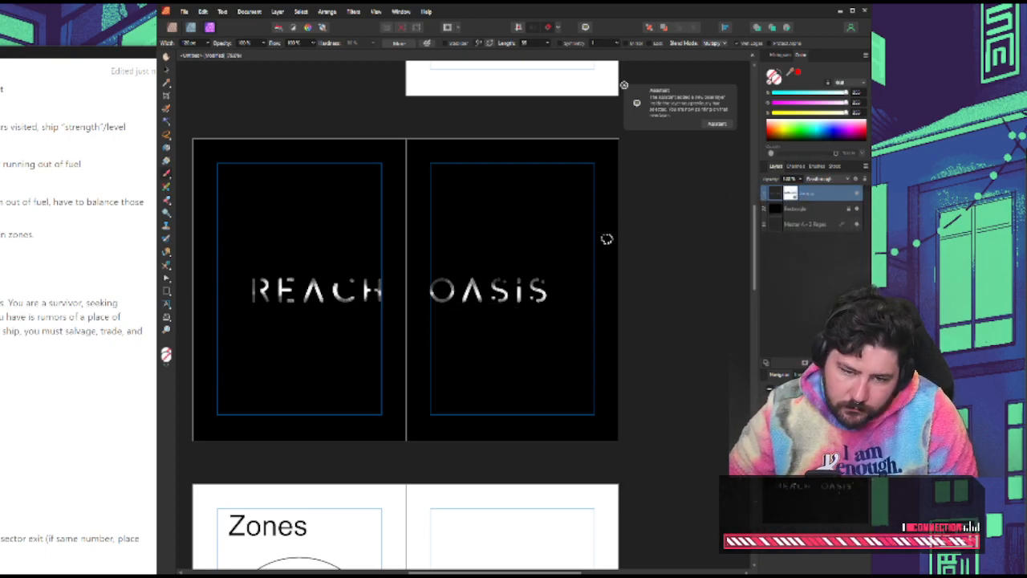
left_click(215, 110)
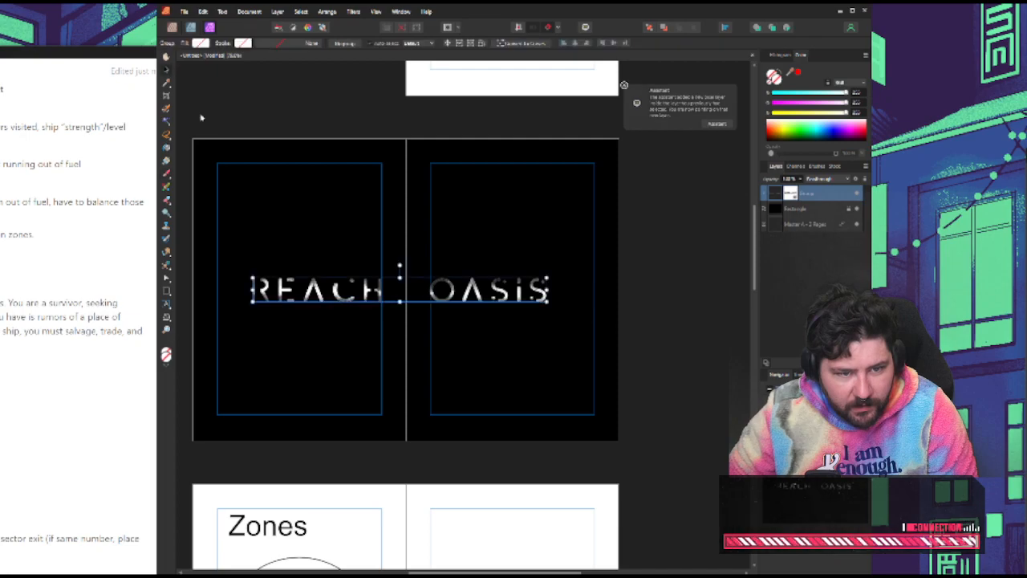
scroll(634, 250, "up", 1)
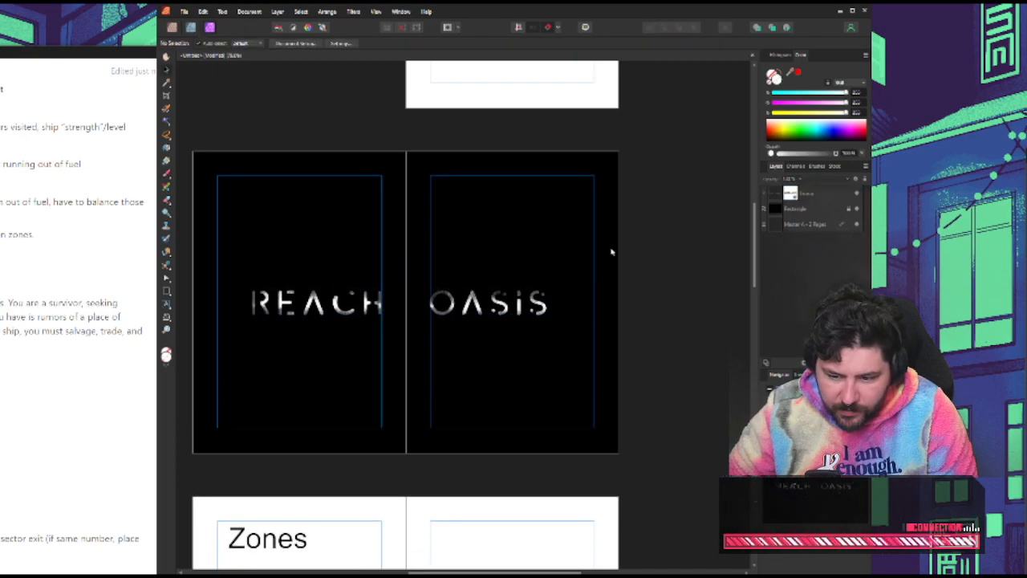
left_click(375, 303)
left_click(663, 298)
Copy the black background rectangle from the title spread onto the document's first page
scroll(634, 287, "up", 5)
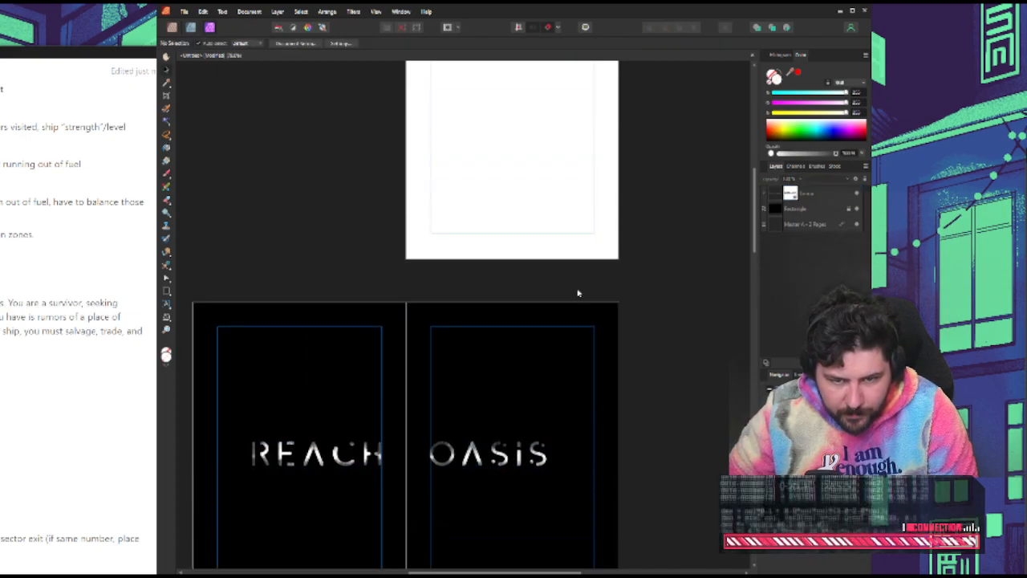
scroll(577, 293, "up", 2)
scroll(513, 329, "up", 3)
left_click(780, 207)
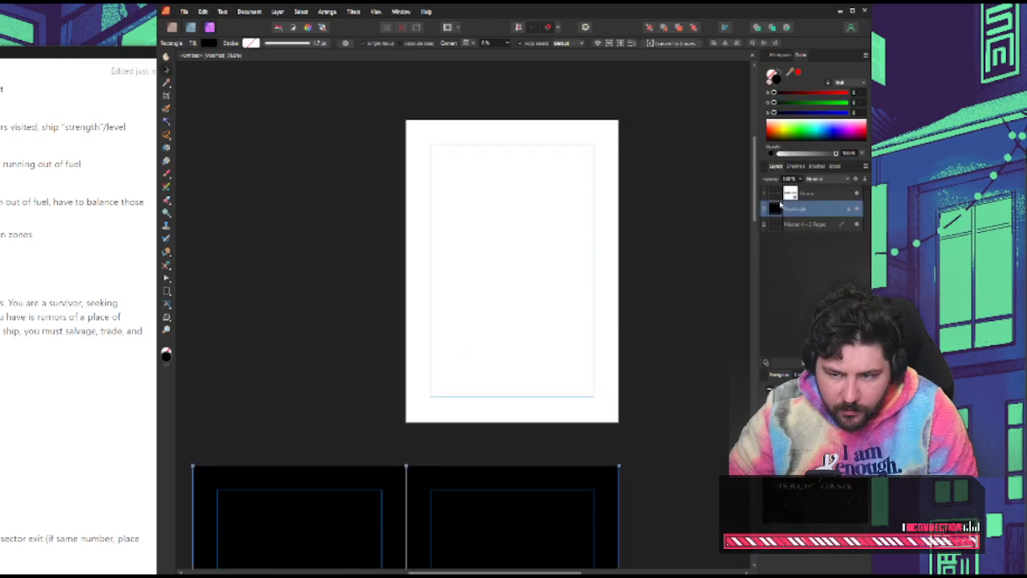
key("ctrl+v")
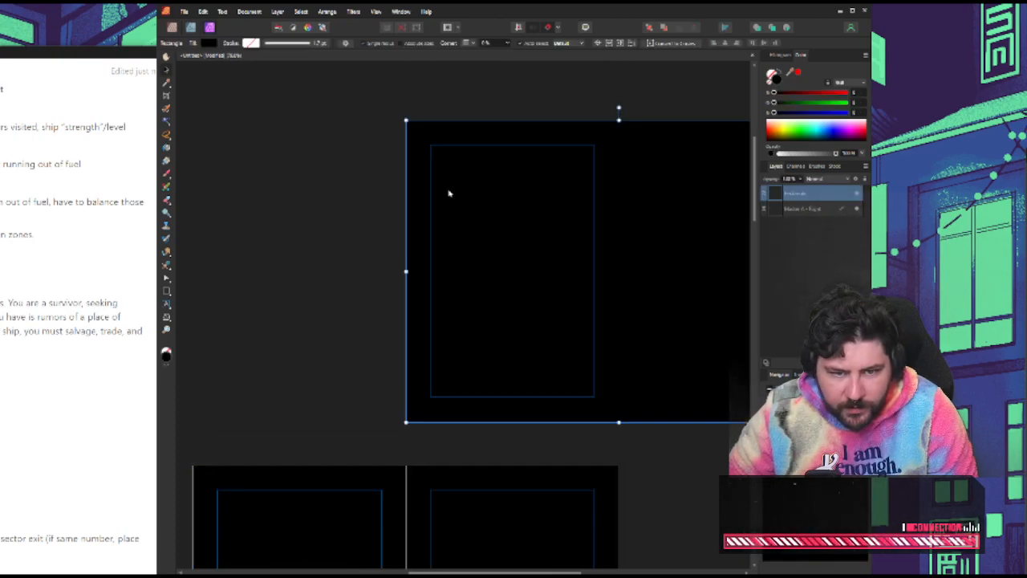
Narrow the pasted black rectangle to the width of the single first page, lock it, and deselect
scroll(584, 252, "right", 5)
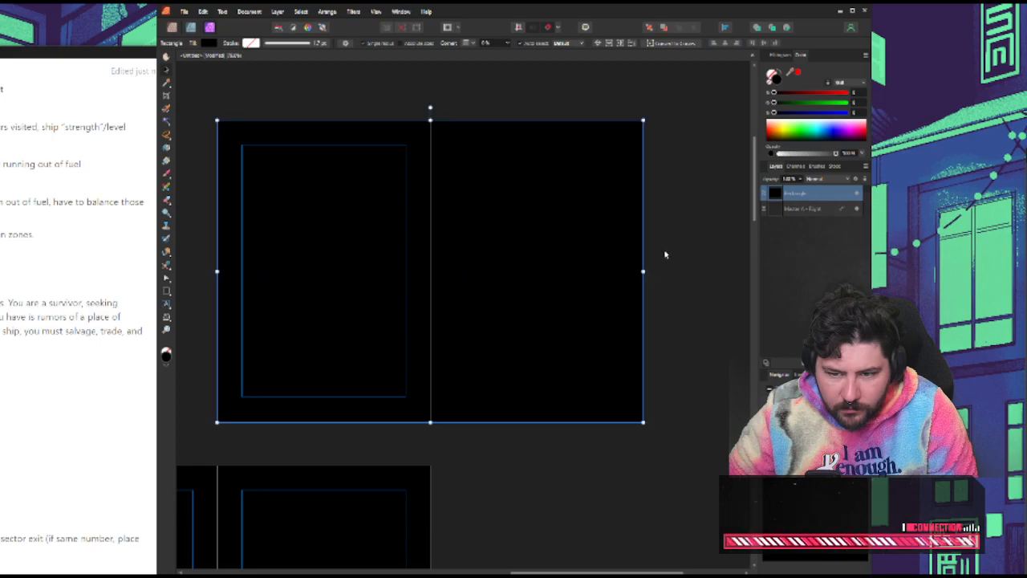
left_click_drag(642, 271, 430, 271)
scroll(362, 286, "left", 4)
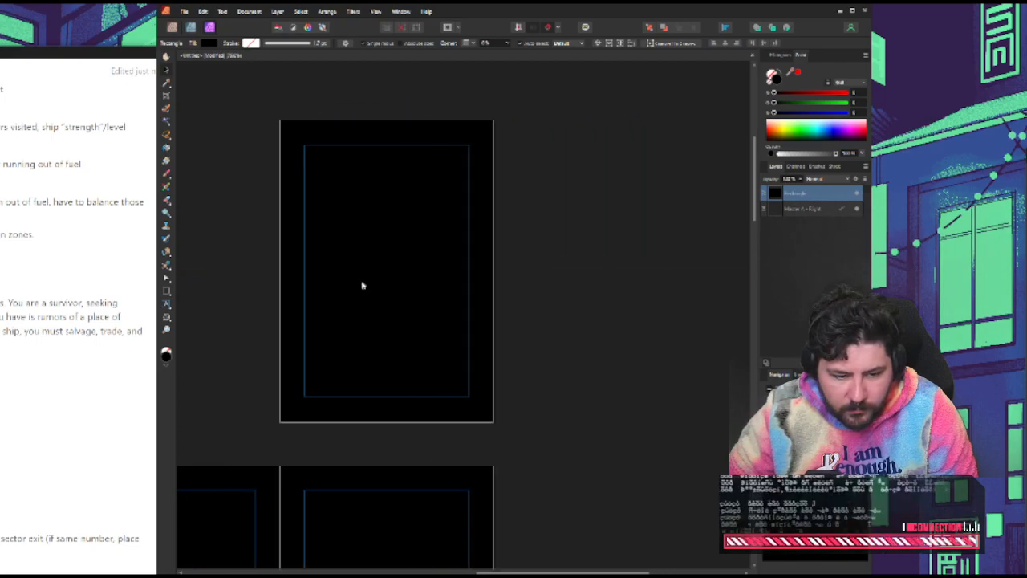
right_click(820, 199)
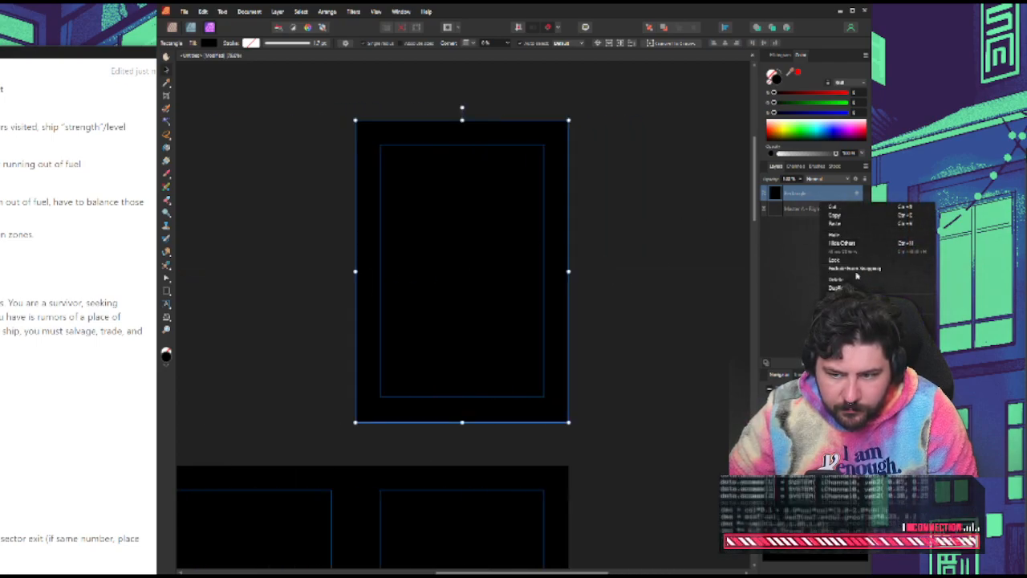
left_click(846, 262)
left_click(245, 217)
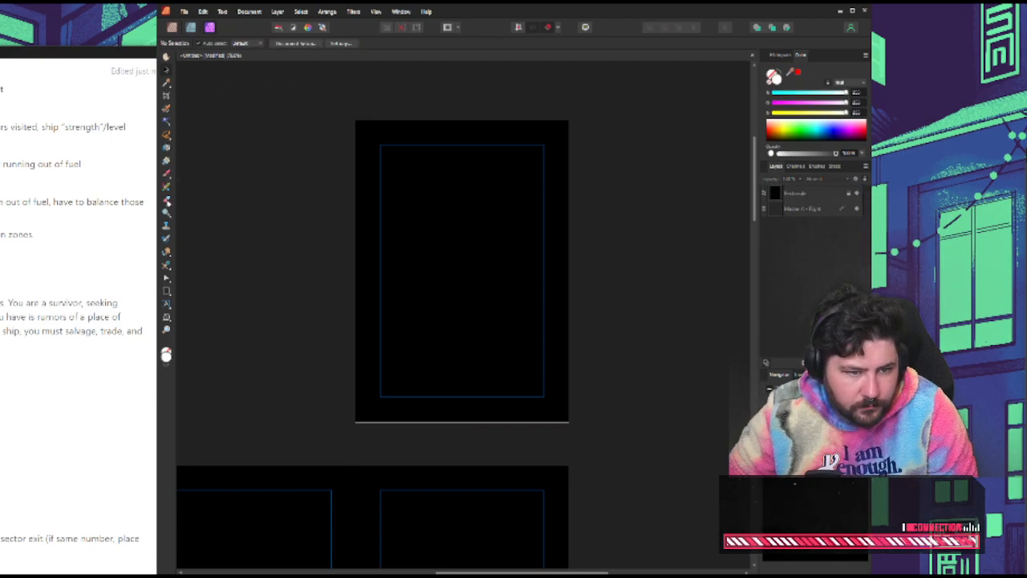
Switch to the Publisher persona and add large white "Oasis" text to the black first page
left_click(172, 27)
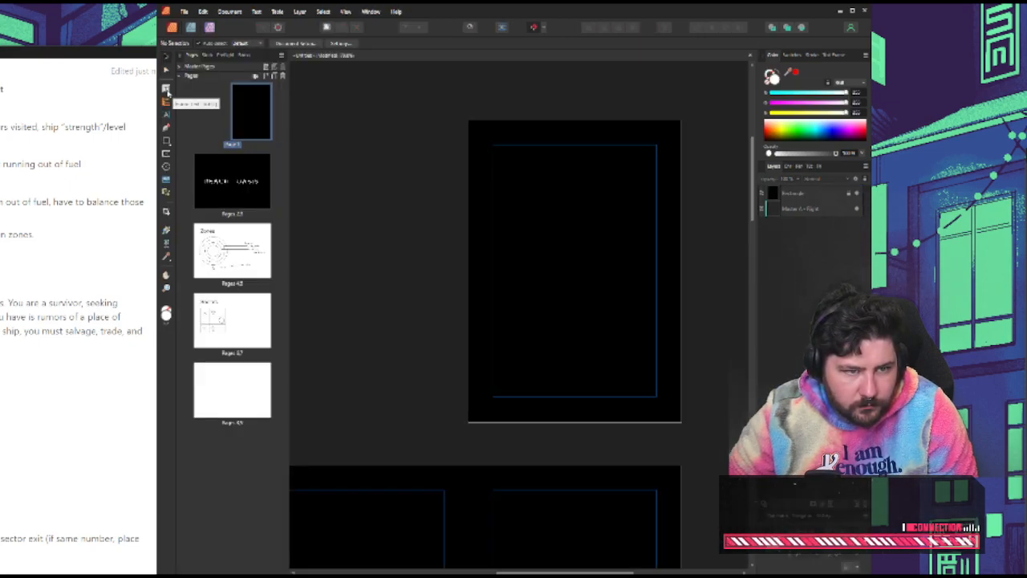
left_click(167, 90)
left_click_drag(500, 184, 527, 266)
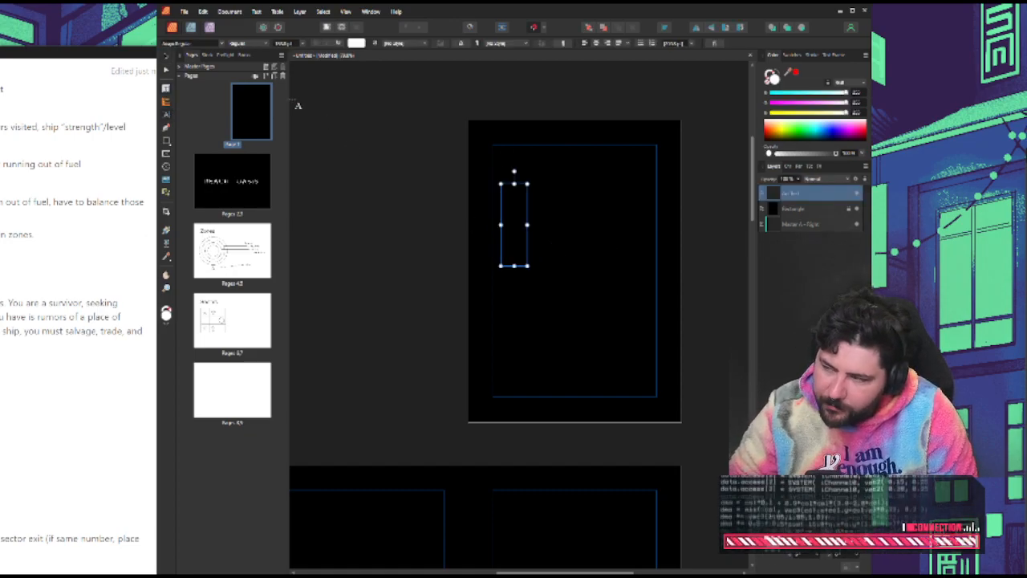
type("OAS")
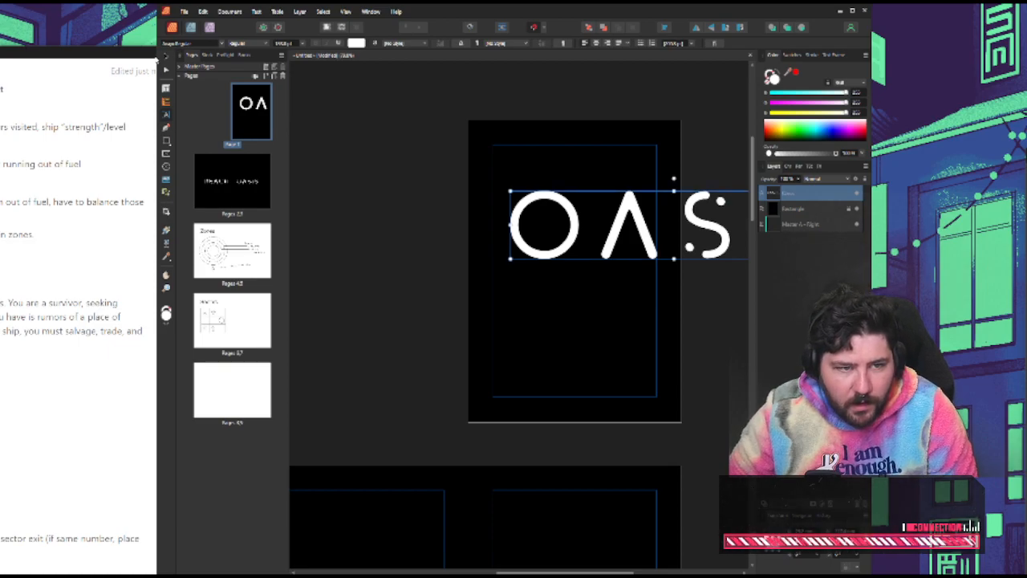
Scale down the "Oasis" text to fit inside the first page's margins, centre it on the page, and deselect
left_click(163, 60)
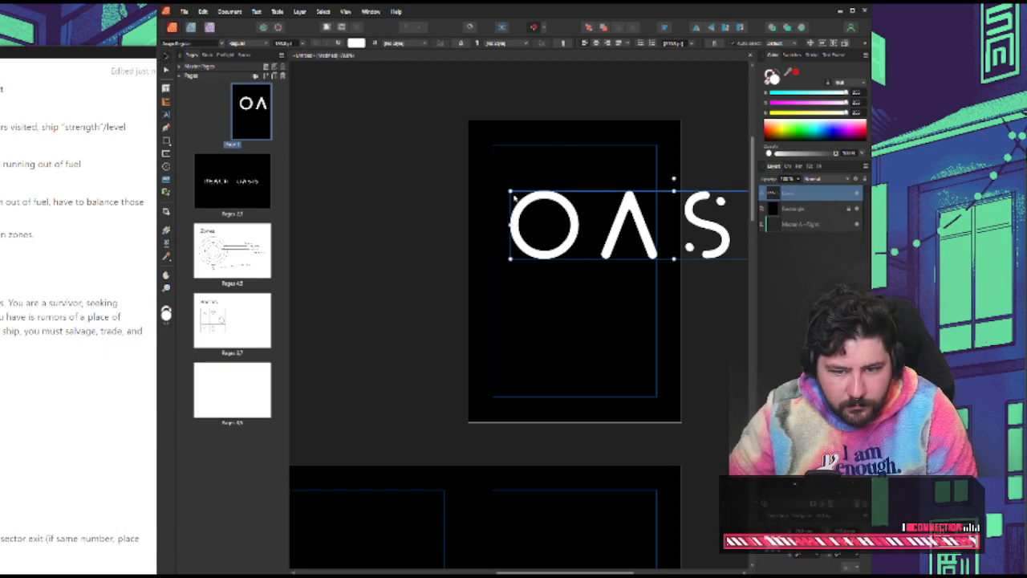
left_click_drag(511, 194, 525, 244)
left_click_drag(591, 268, 569, 279)
left_click(695, 301)
Add white "YOU MUST" text above "REACH" on the title spread
scroll(694, 301, "down", 1)
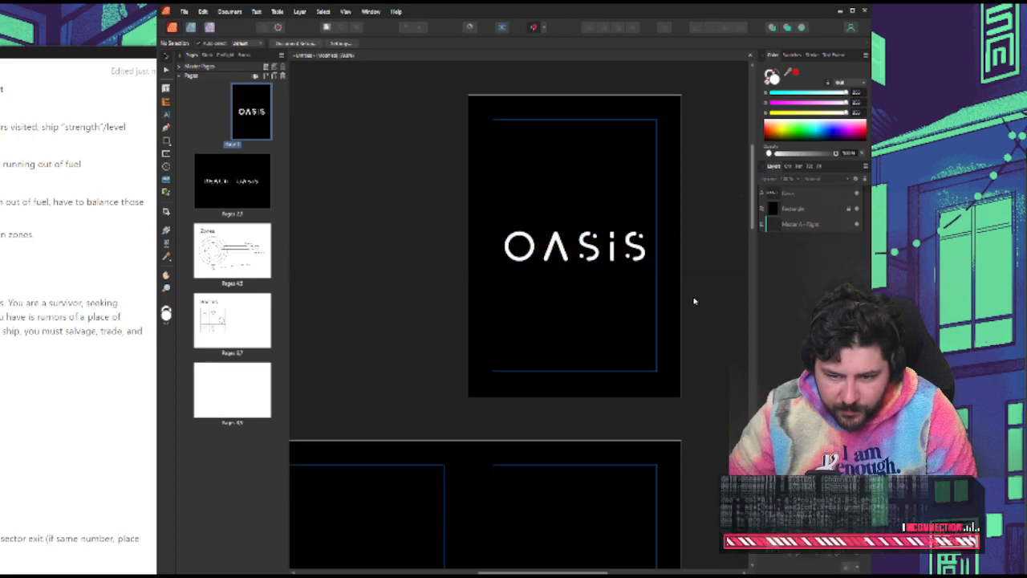
scroll(695, 301, "down", 4)
scroll(601, 337, "up", 2)
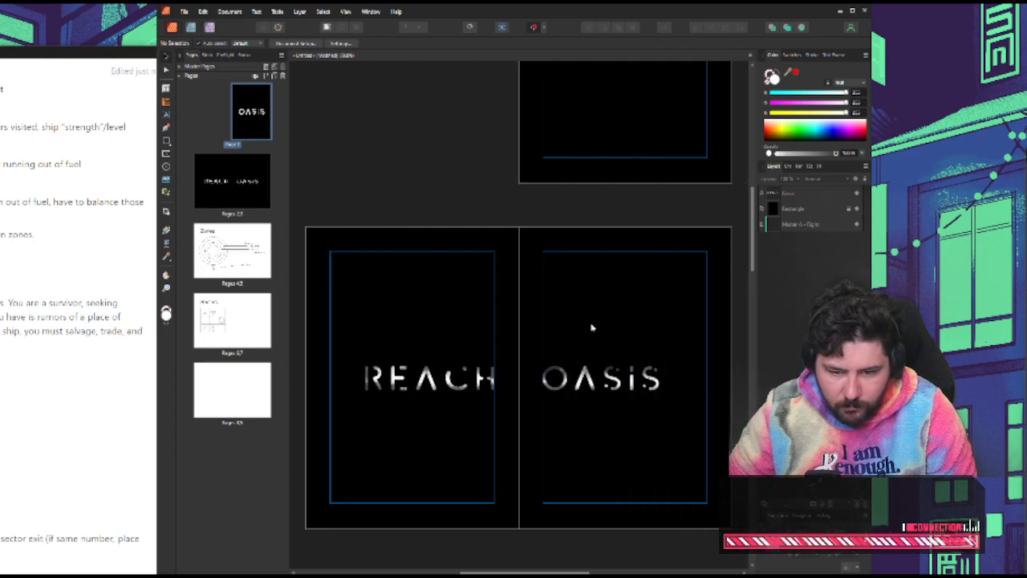
left_click_drag(591, 328, 603, 325)
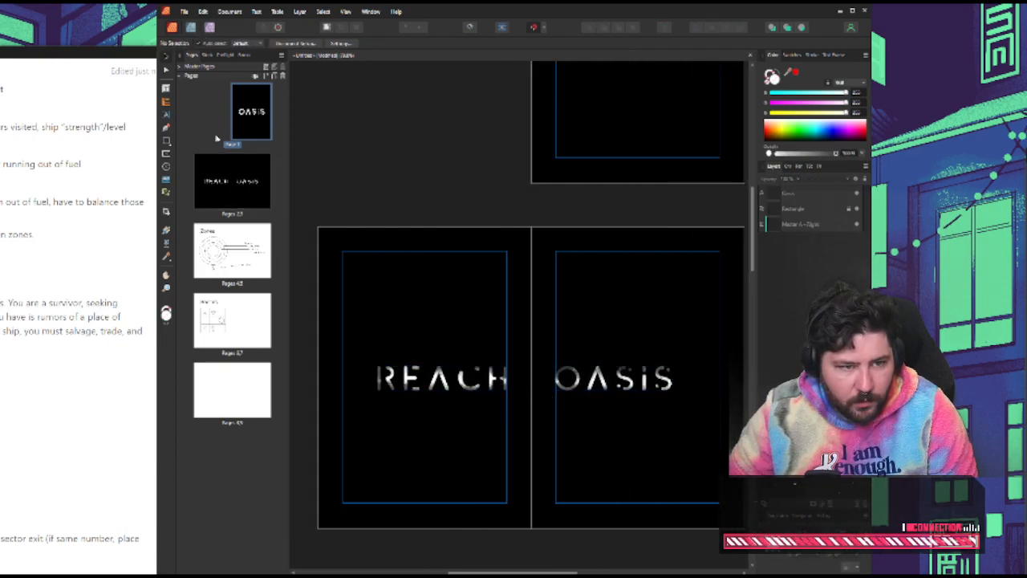
left_click(200, 185)
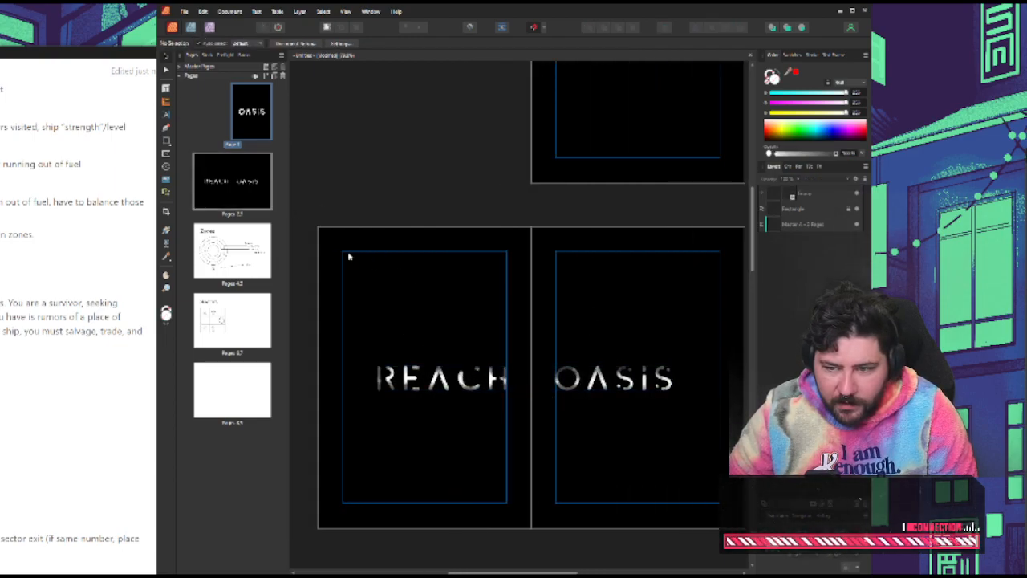
left_click(168, 115)
left_click(376, 339)
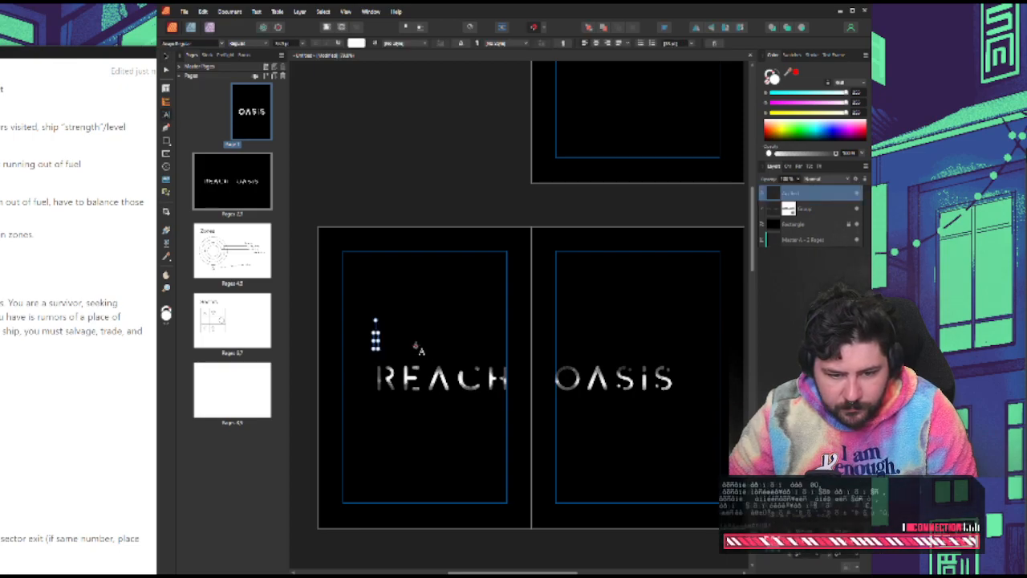
type("YOU HAVE")
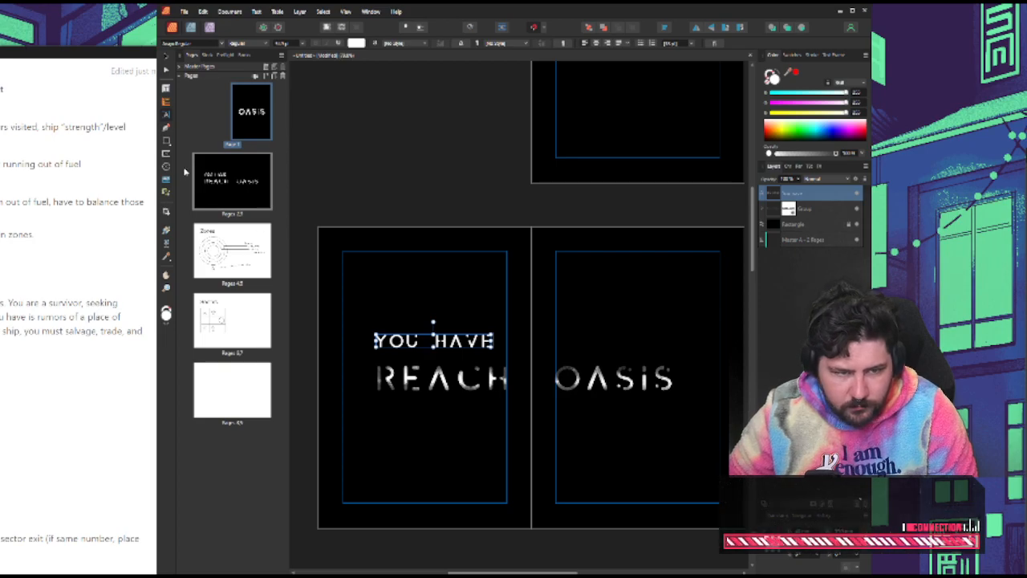
double_click(443, 341)
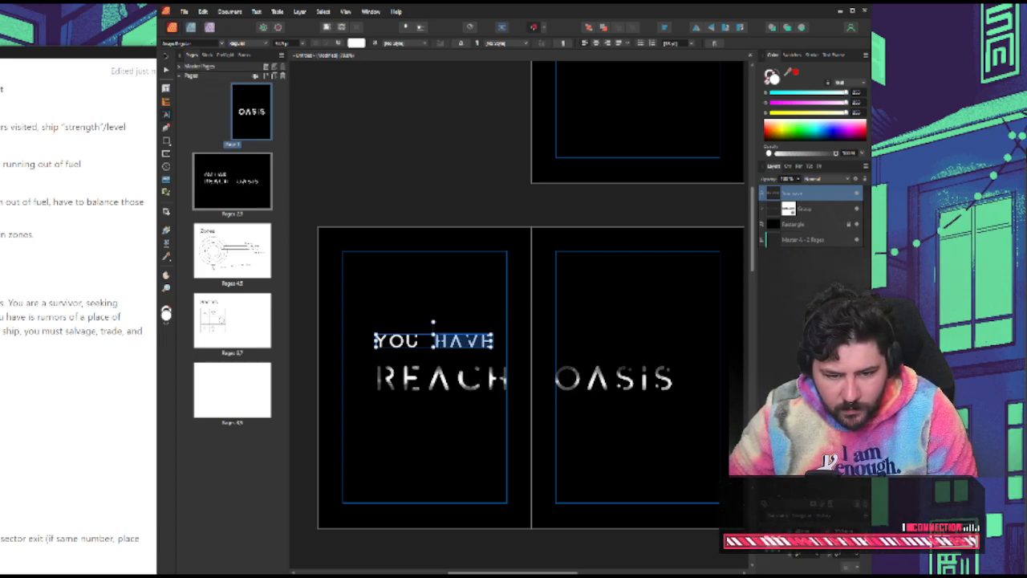
type("MUST")
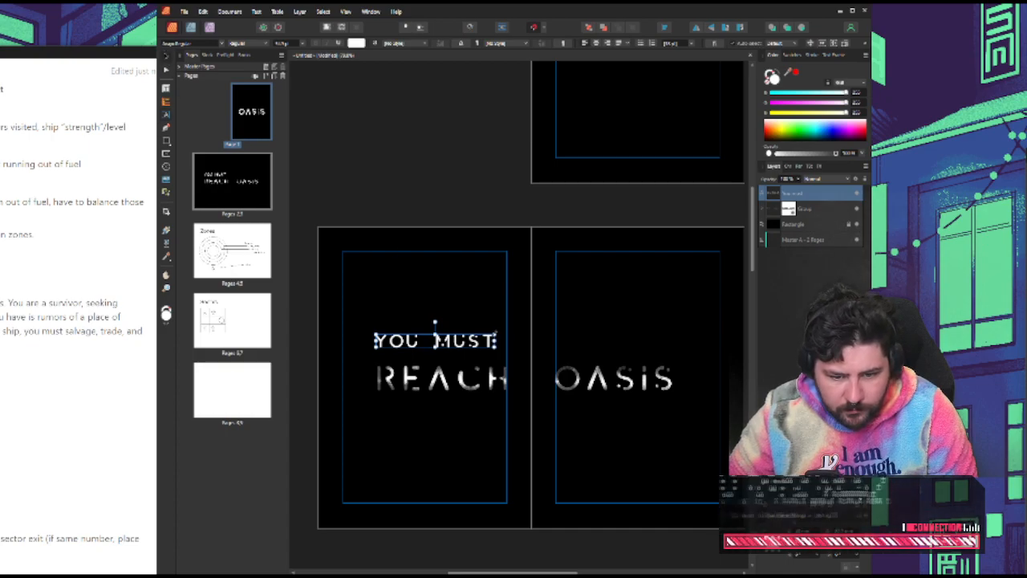
Shrink "YOU MUST" to sit just above "REACH", and place a copy below "OASIS" reading "TO SURVIVE"
left_click_drag(495, 333, 661, 400)
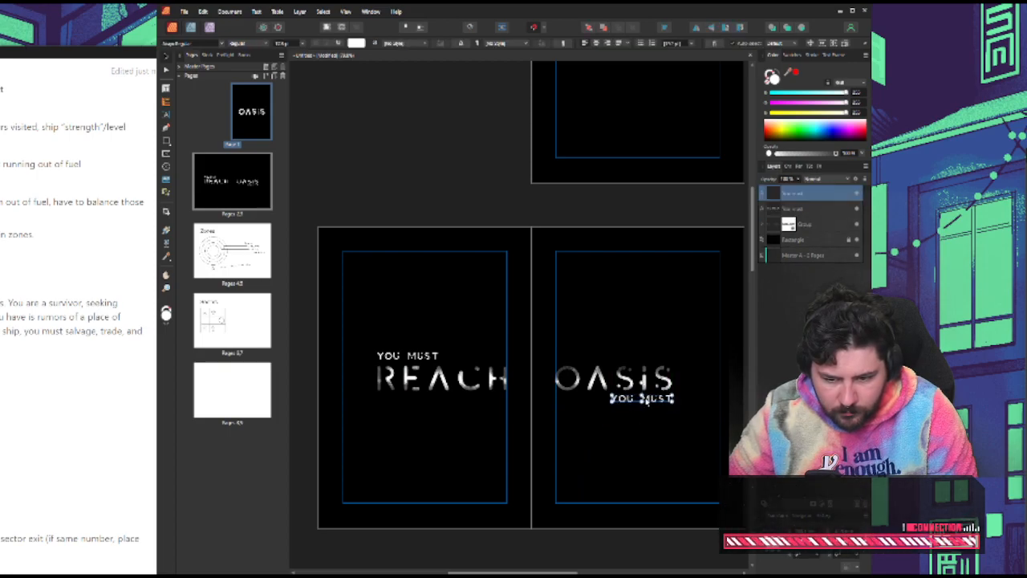
double_click(662, 400)
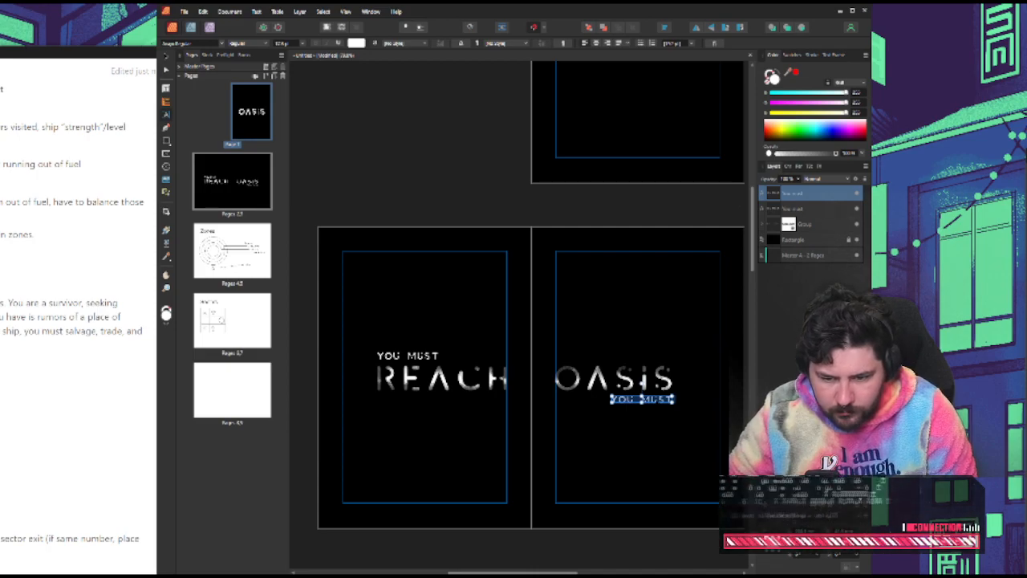
type("to")
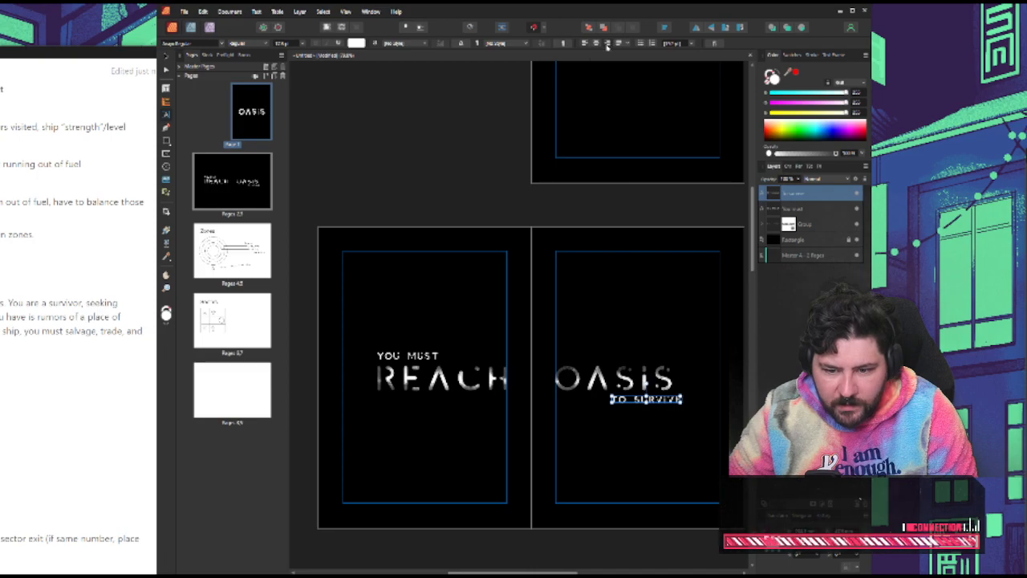
left_click(167, 58)
left_click(675, 417)
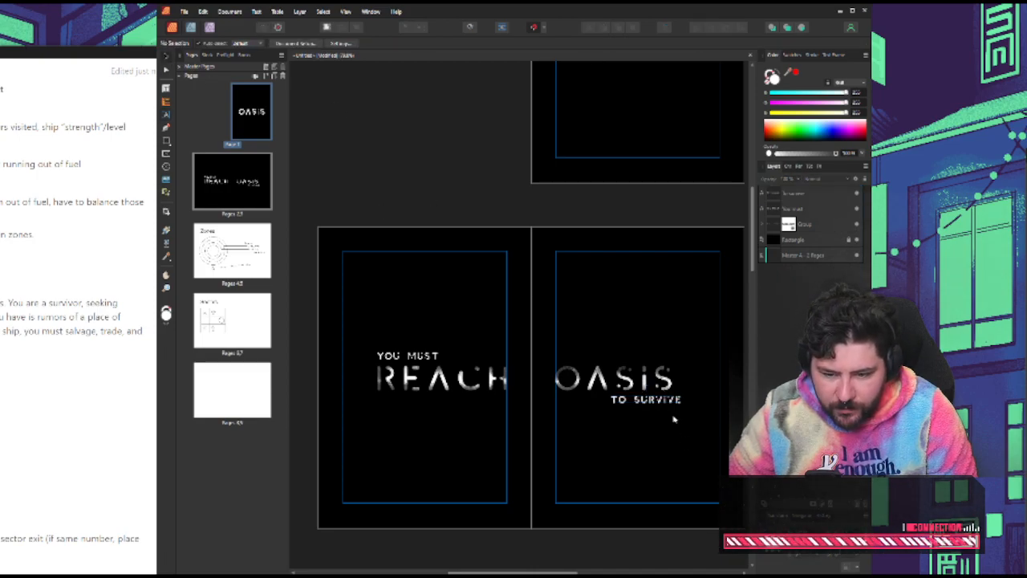
Align "TO SURVIVE" with the right end of "OASIS" and nudge both small lines slightly away from the title
left_click_drag(664, 401, 657, 402)
left_click(598, 285)
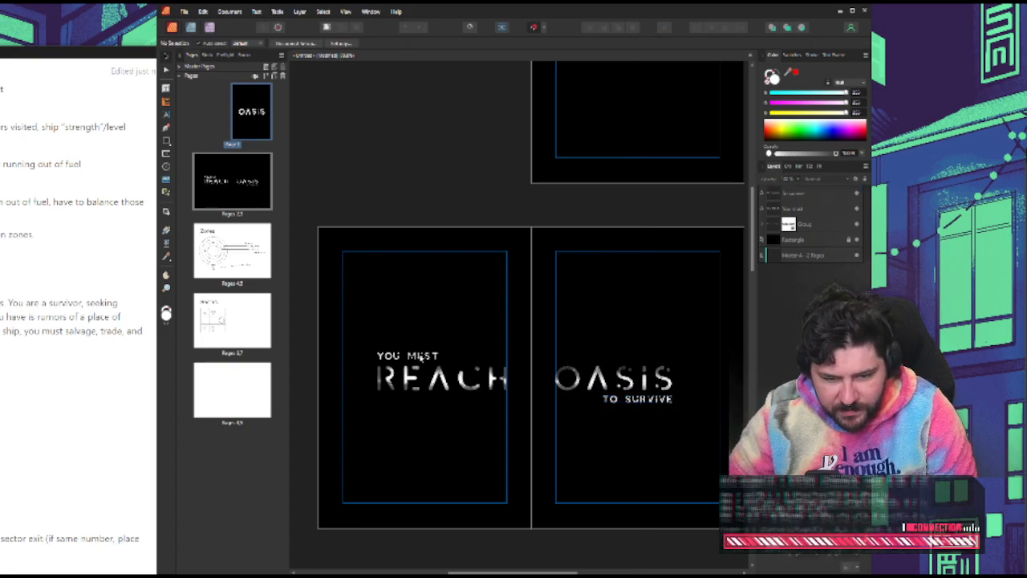
left_click(421, 359)
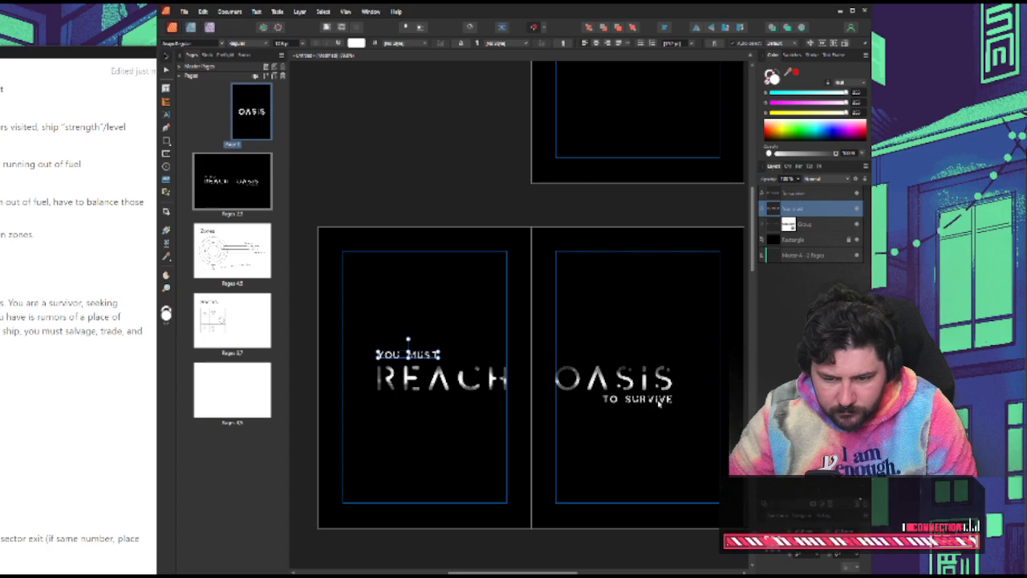
left_click_drag(660, 404, 659, 406)
left_click(562, 317)
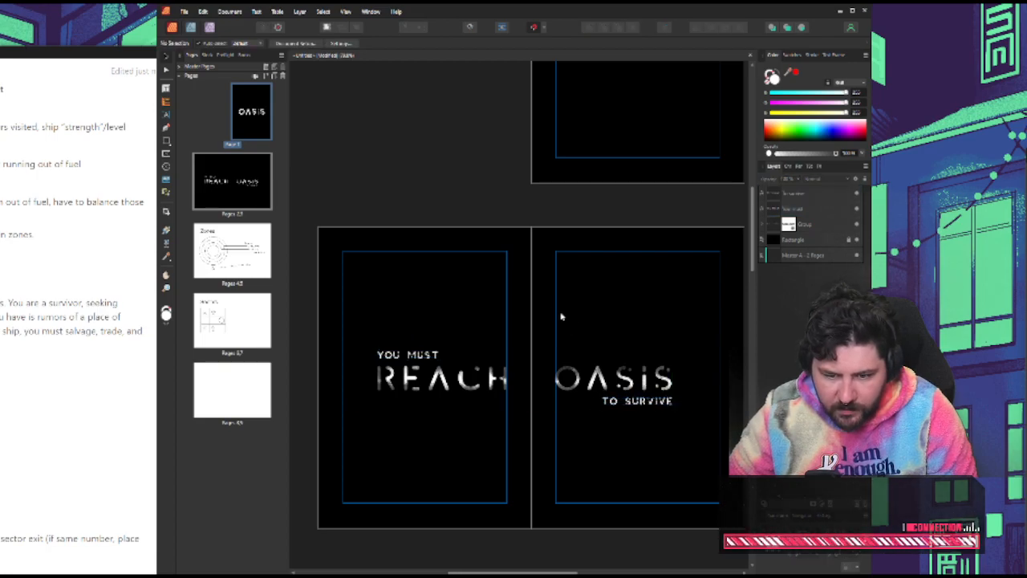
Add a blank two-page spread between the "OASIS" cover page and the title spread
scroll(554, 309, "up", 4)
scroll(570, 302, "down", 3)
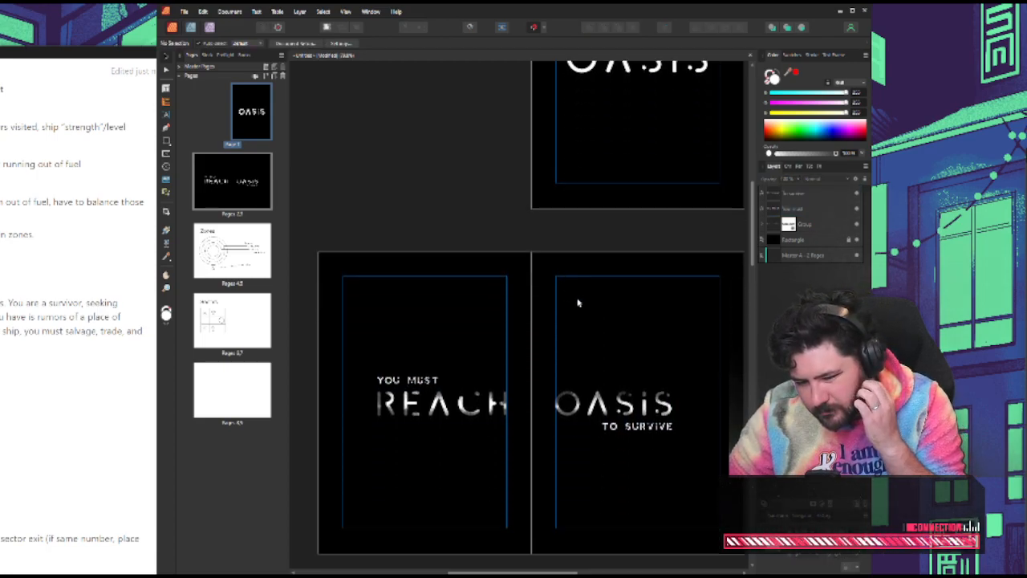
scroll(522, 372, "down", 5)
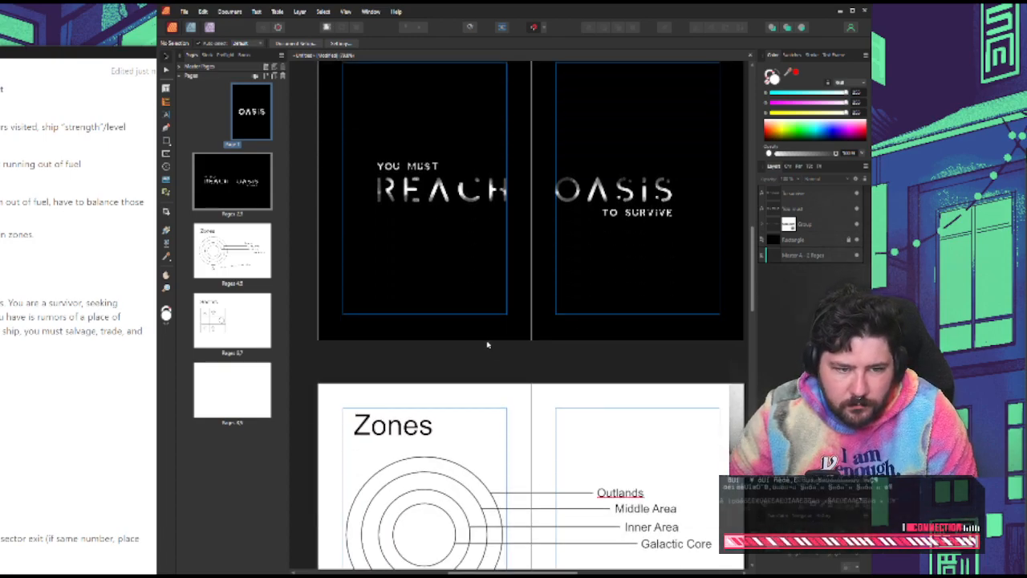
scroll(488, 342, "up", 3)
scroll(487, 343, "up", 3)
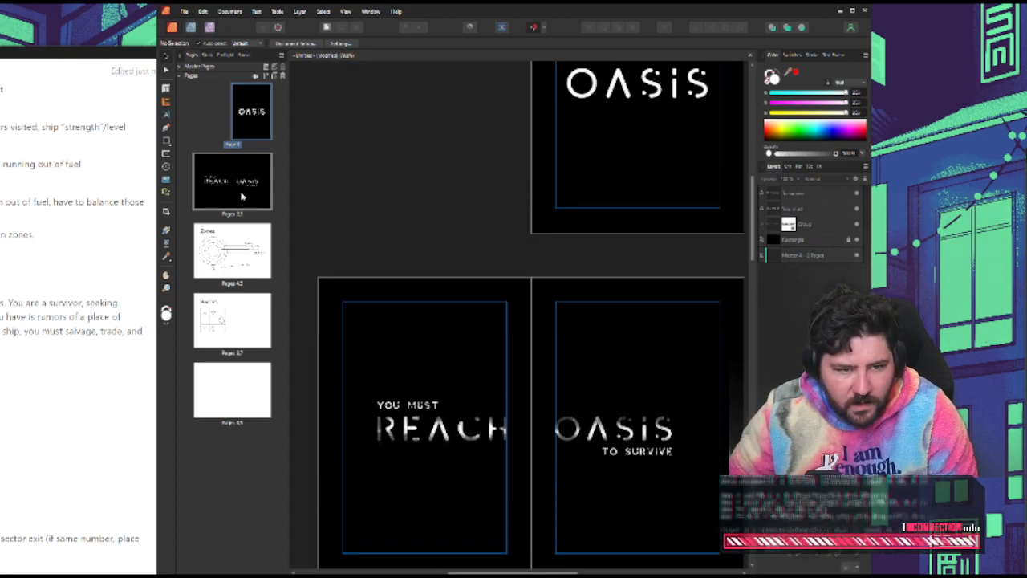
right_click(264, 128)
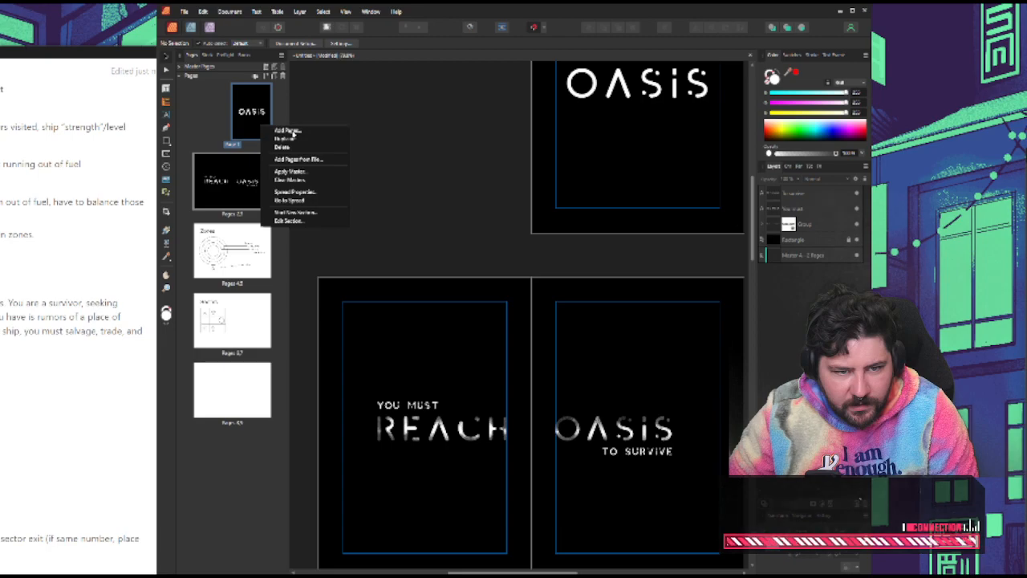
left_click(290, 131)
left_click(549, 323)
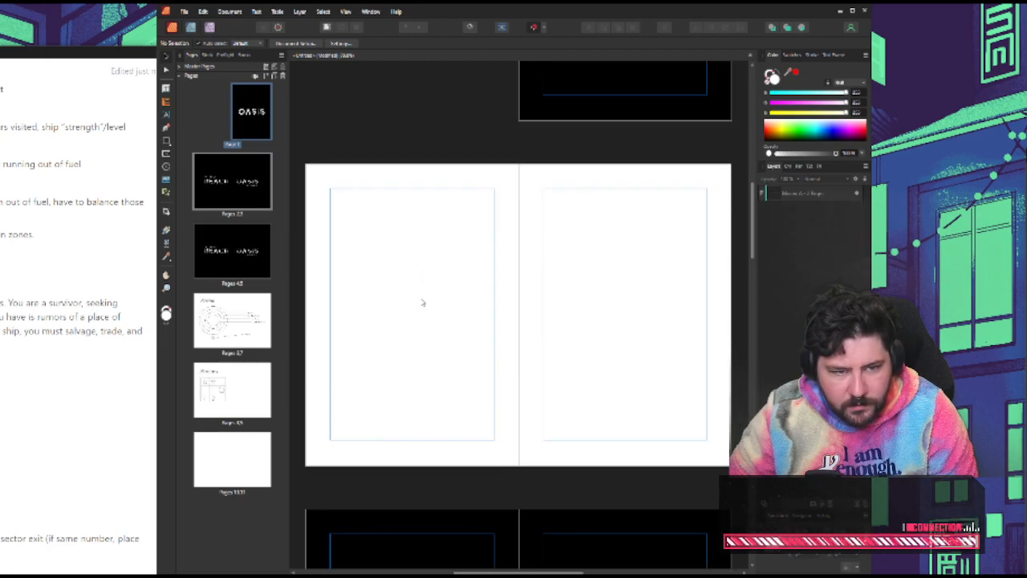
left_click(166, 89)
right_click(343, 142)
left_click(320, 121)
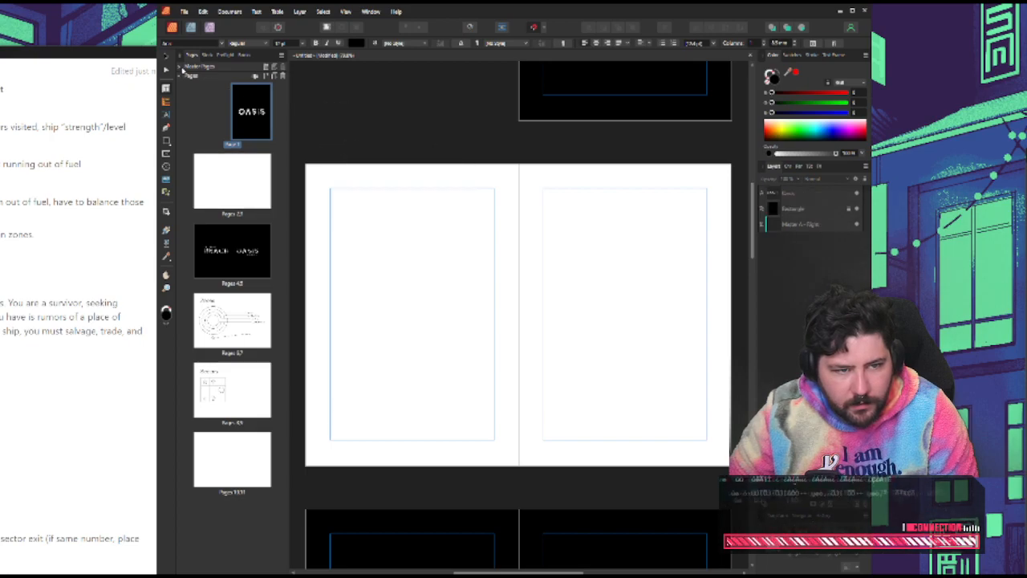
key("v")
left_click(367, 196)
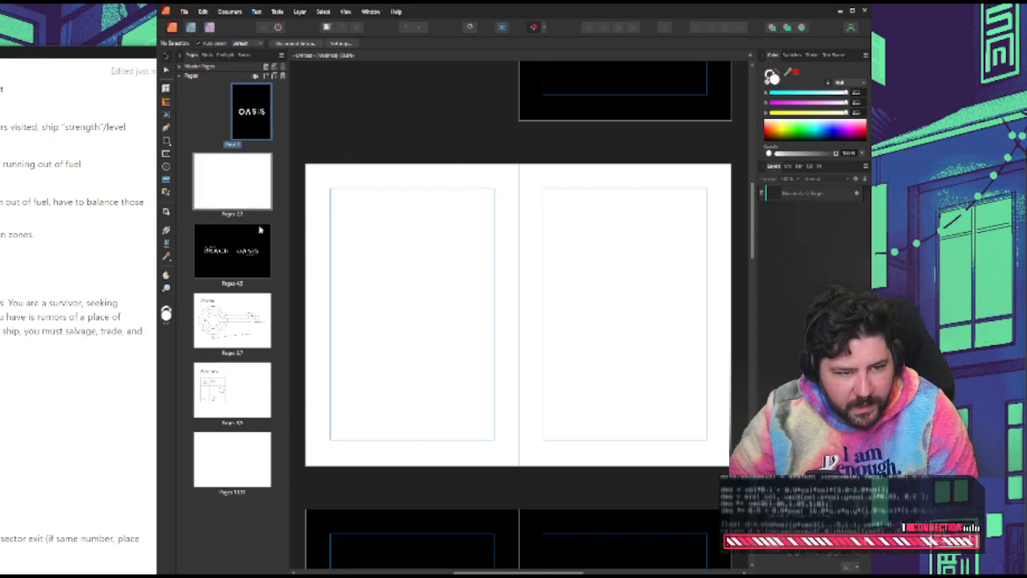
Draw a rectangle covering the whole blank spread, fill it with deep blue, and deselect
left_click(164, 147)
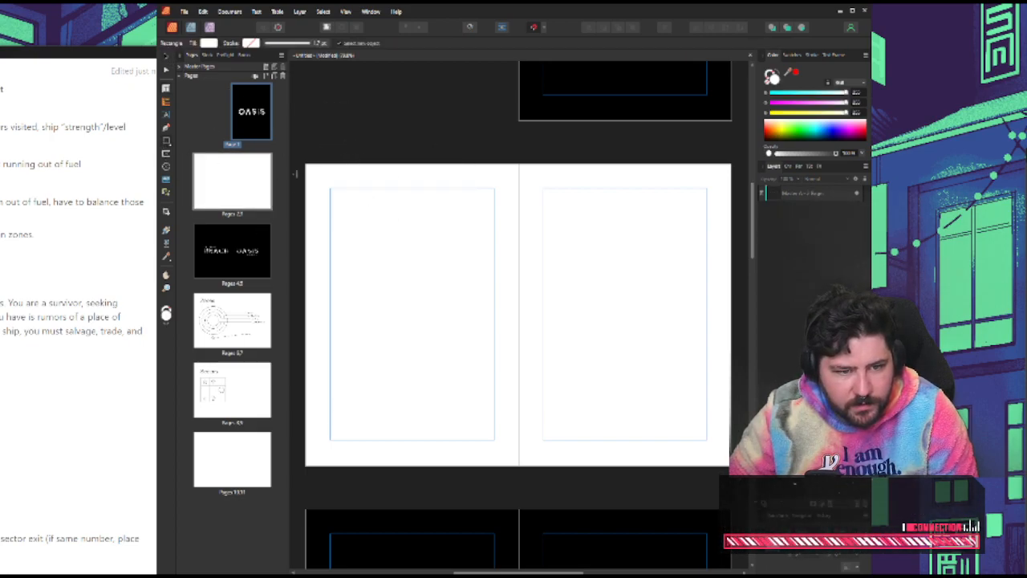
mouse_move(305, 164)
left_mouse_down()
mouse_move(539, 278)
mouse_move(731, 466)
left_mouse_up()
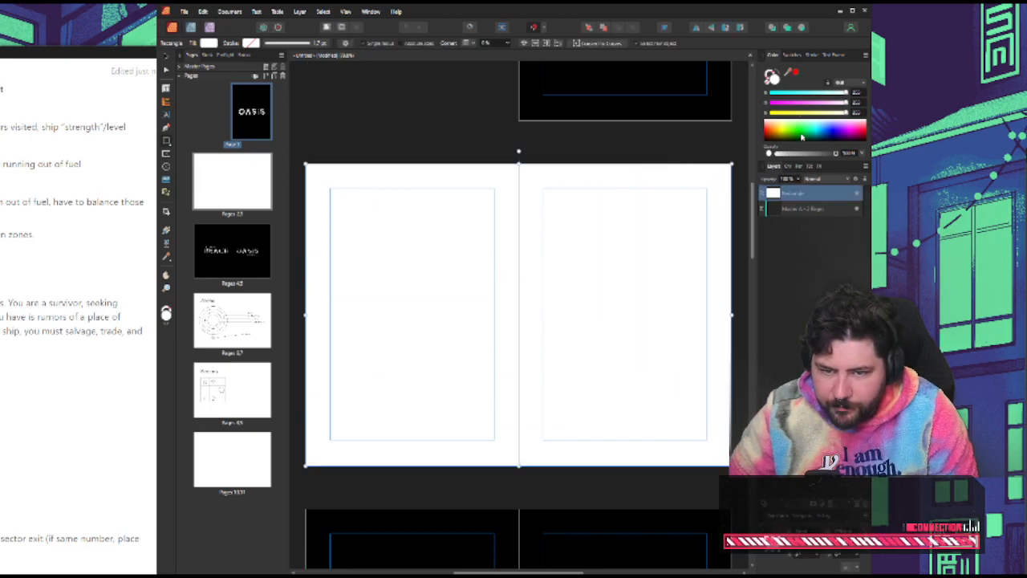
left_click_drag(801, 136, 866, 137)
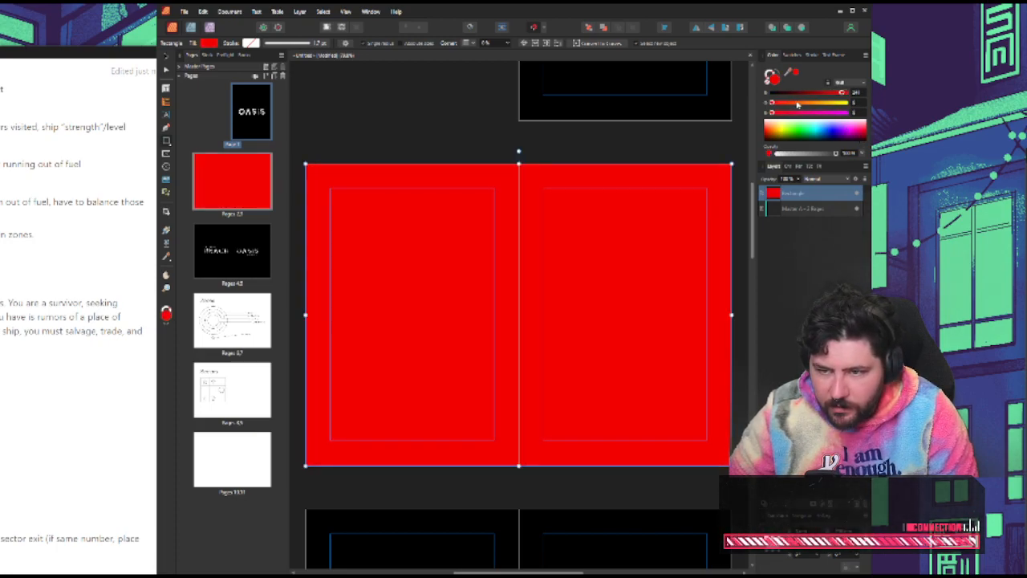
left_click_drag(797, 105, 835, 111)
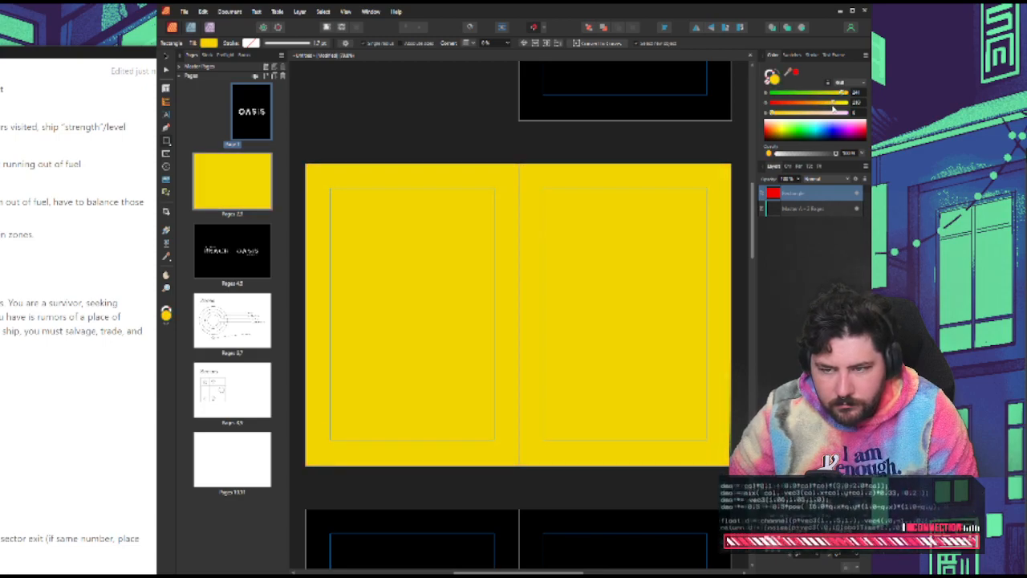
left_click_drag(767, 128, 832, 135)
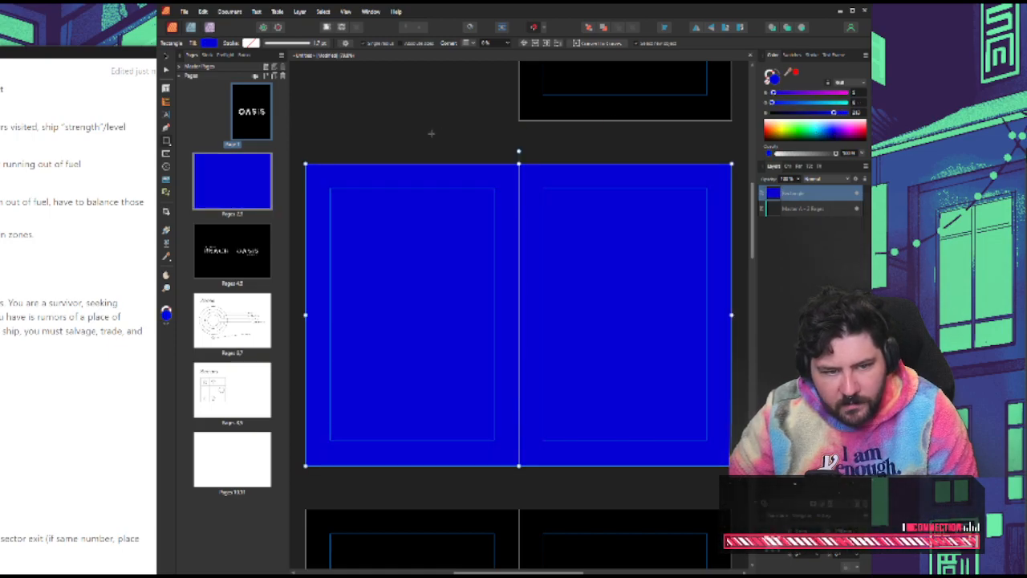
left_click(430, 134)
Draw a rectangle along the margins of the blue spread's left page, with no fill and a white stroke
left_click(163, 91)
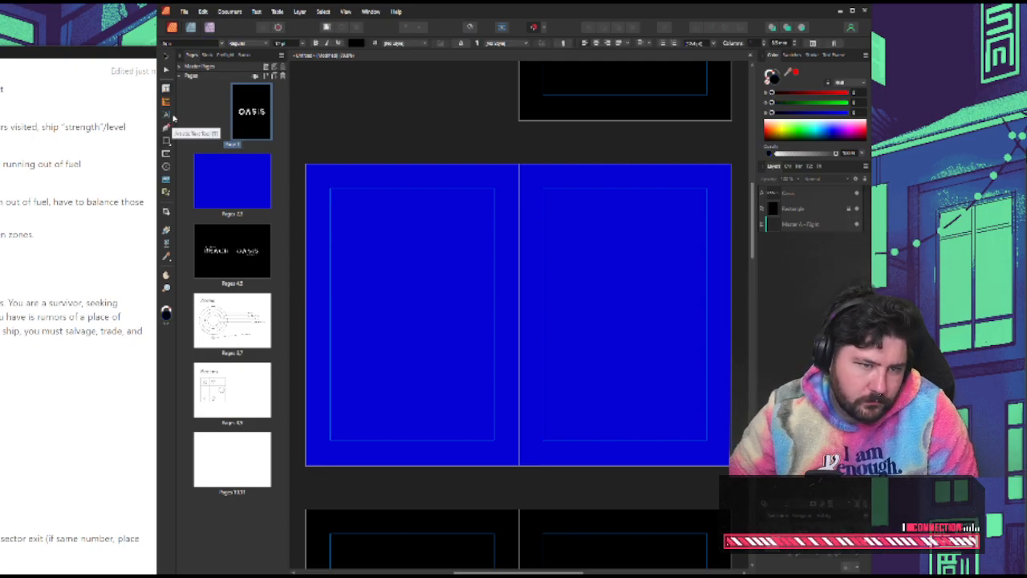
left_click(166, 142)
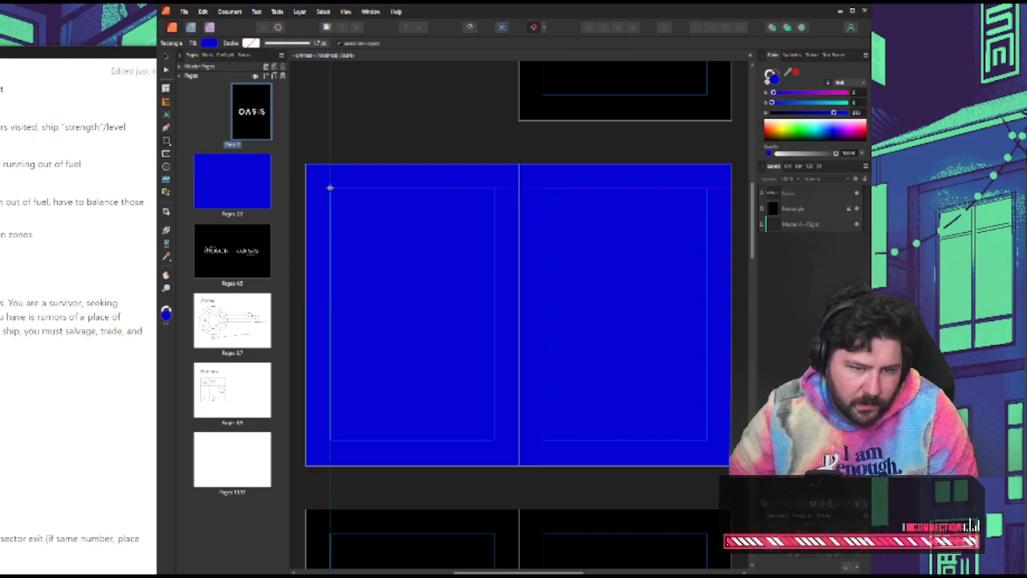
mouse_move(329, 188)
left_mouse_down()
mouse_move(426, 282)
mouse_move(501, 429)
mouse_move(494, 440)
left_mouse_up()
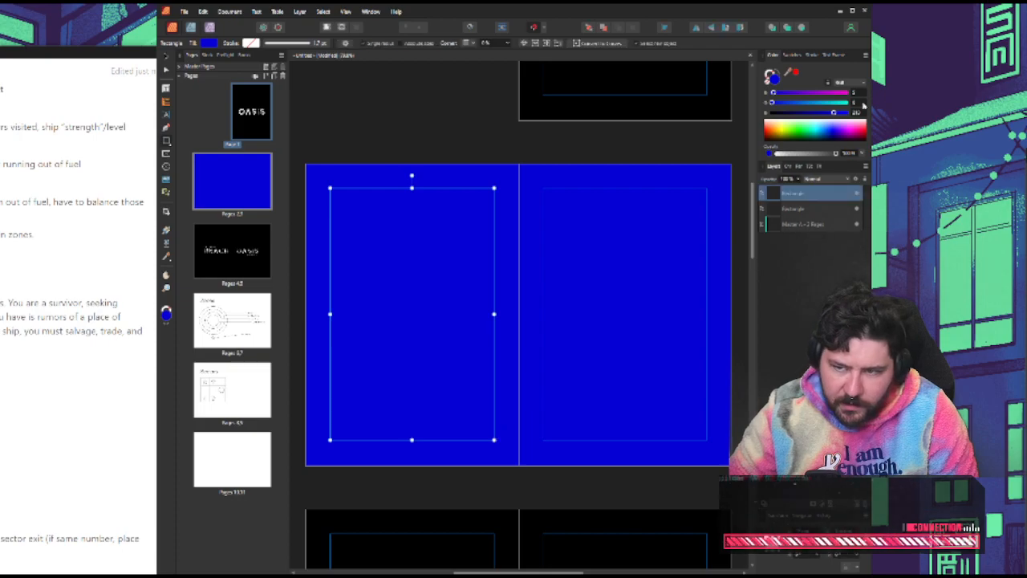
left_click(784, 118)
left_click(791, 77)
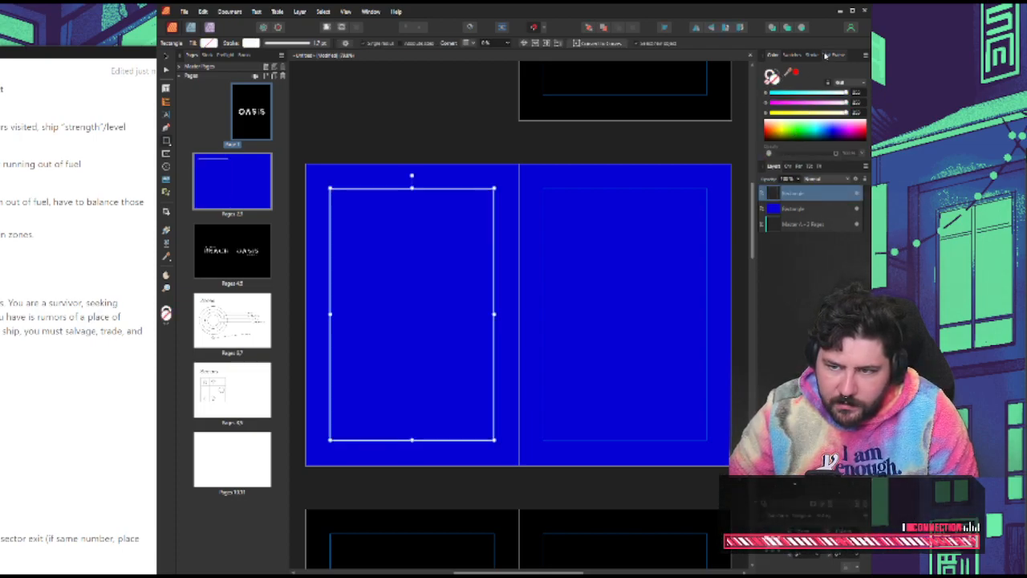
Thicken the white stroke of the margin rectangle slightly and clear the selection
left_click(814, 55)
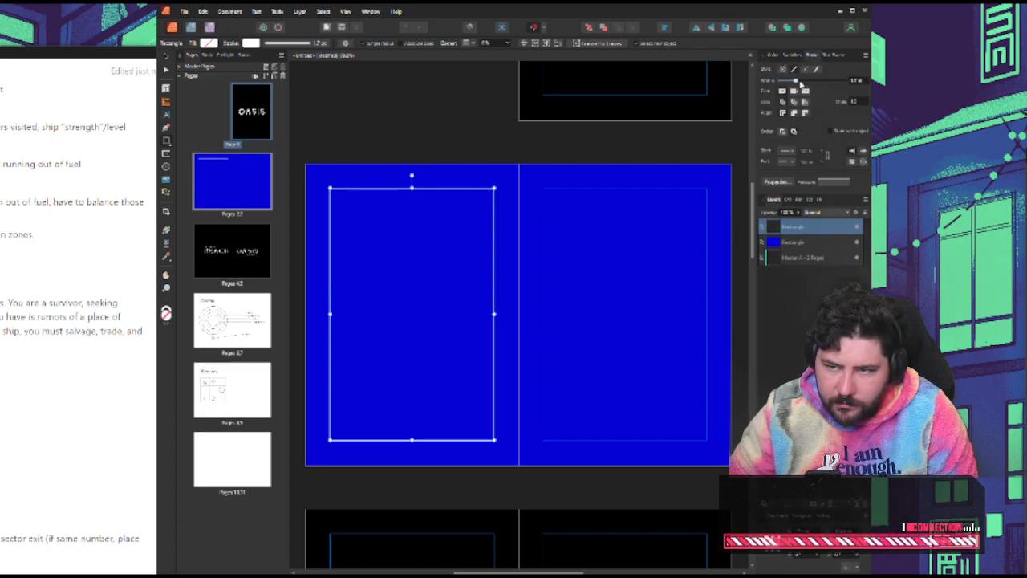
left_click_drag(798, 83, 799, 83)
left_click(326, 91)
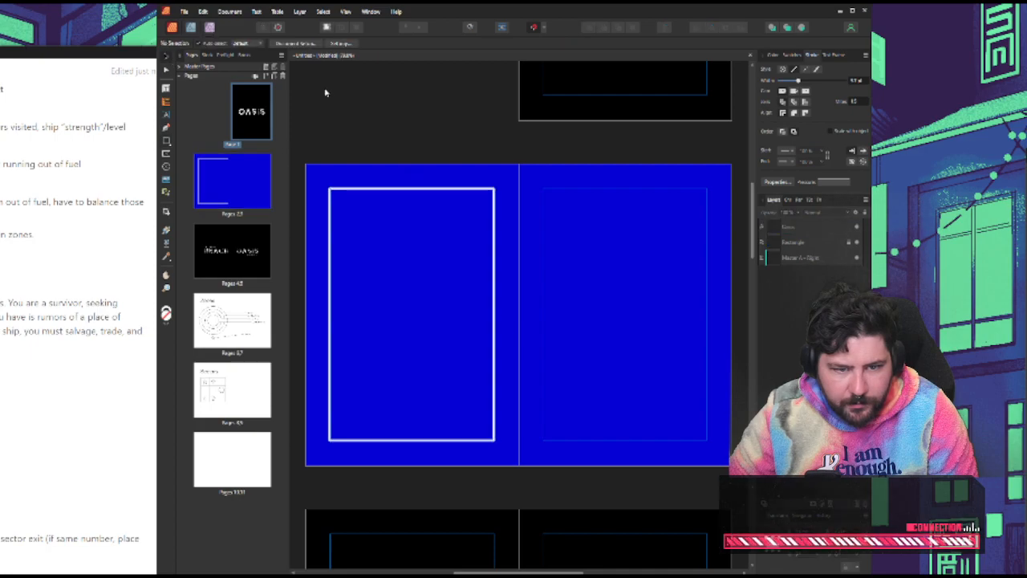
scroll(497, 265, "down", 4)
scroll(501, 262, "up", 5)
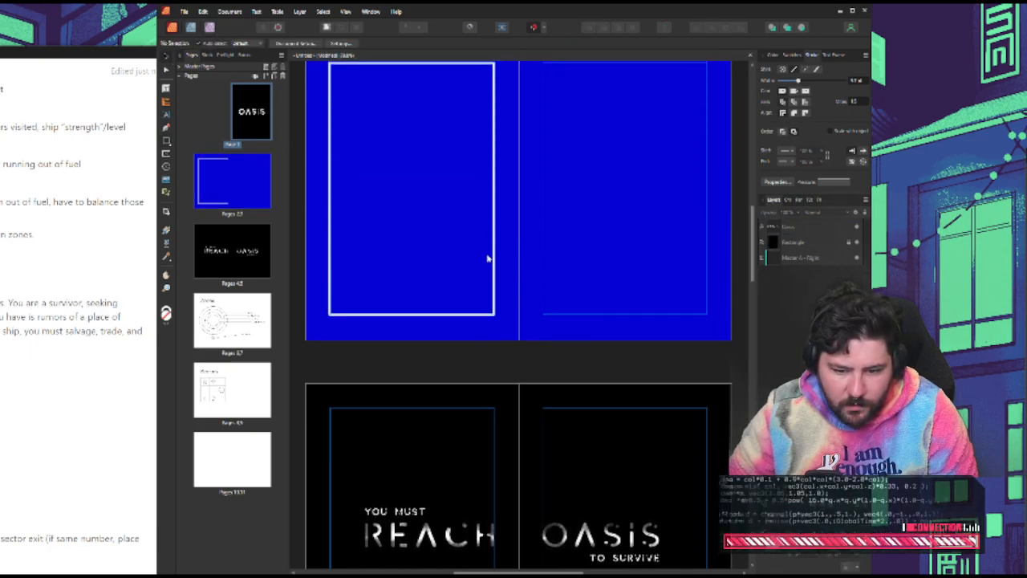
Delete the white-stroked margin rectangle from the left page of the blue spread
left_click(497, 262)
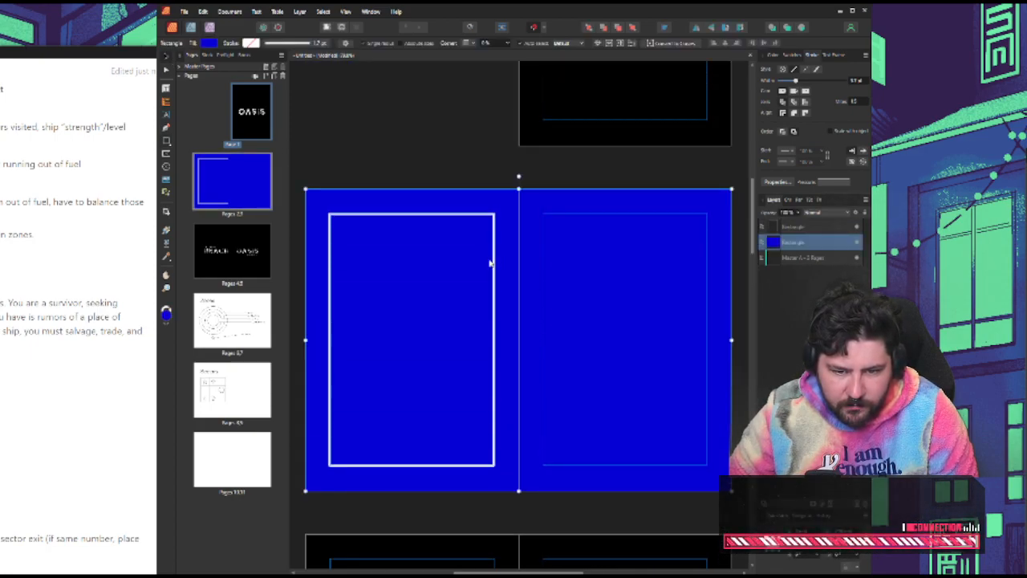
left_click(496, 263)
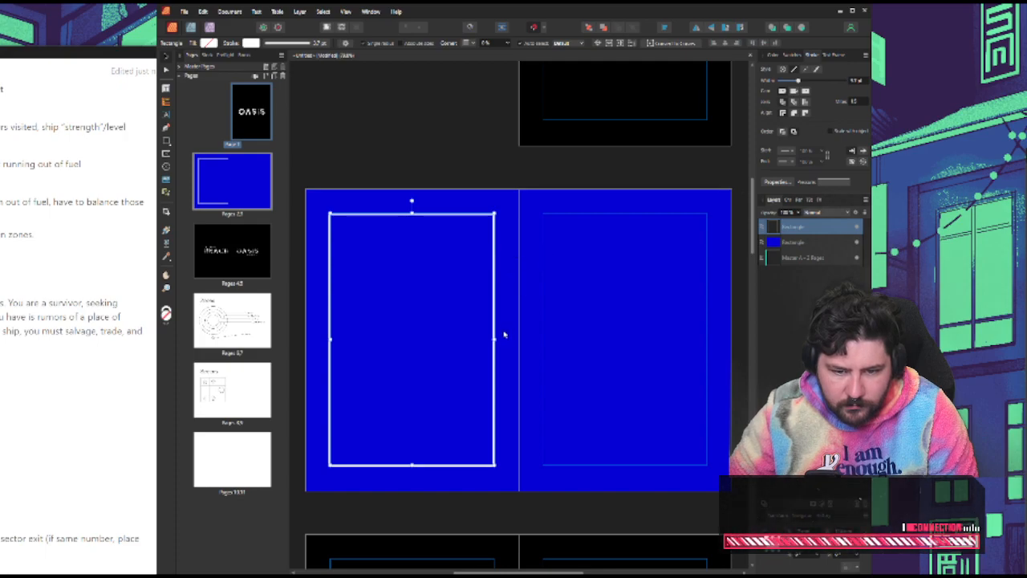
mouse_move(495, 338)
left_mouse_down()
mouse_move(708, 336)
mouse_move(496, 341)
left_mouse_up()
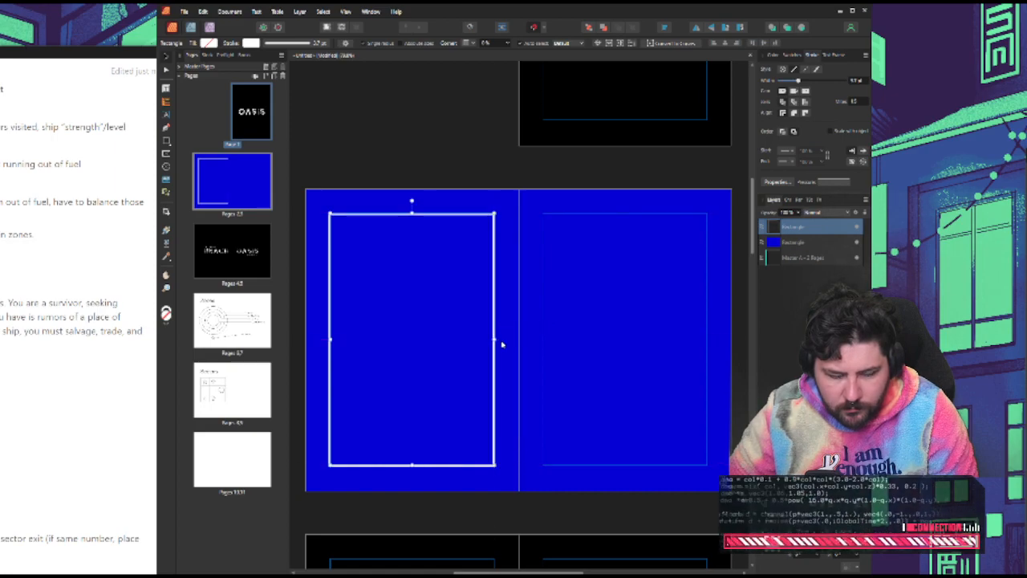
left_click(496, 236)
left_click(405, 133)
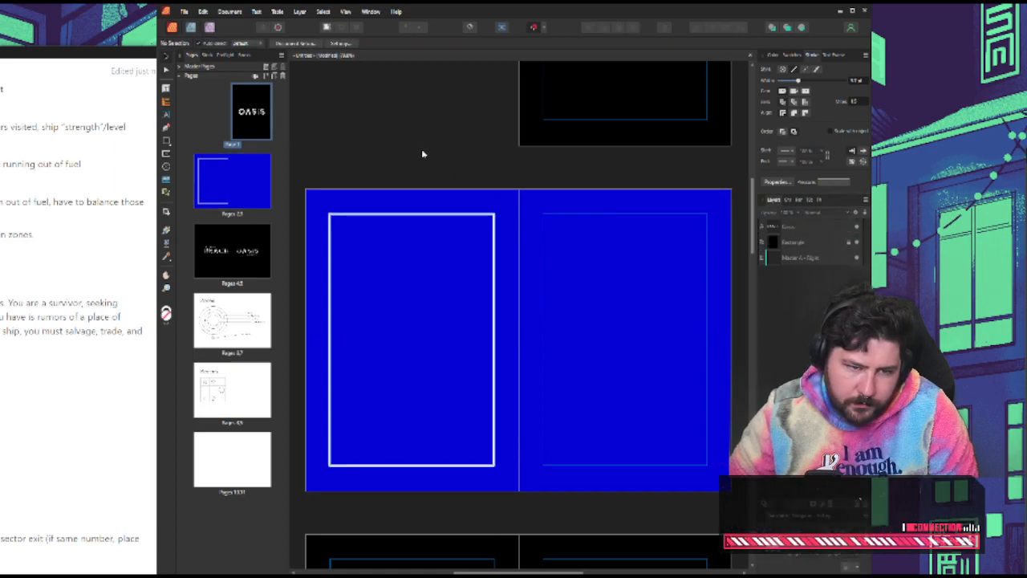
left_click(495, 240)
left_click(451, 215)
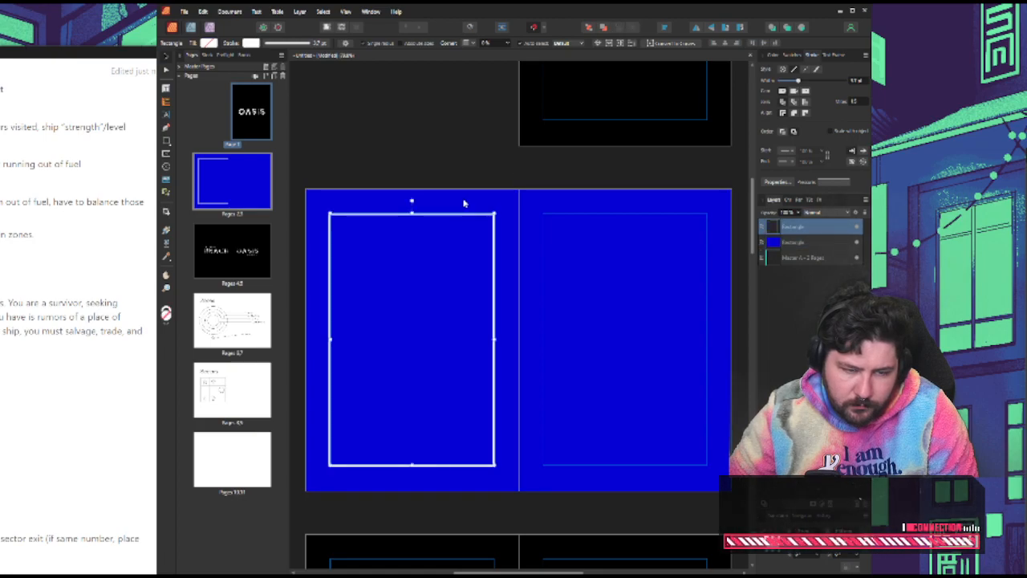
key("Delete")
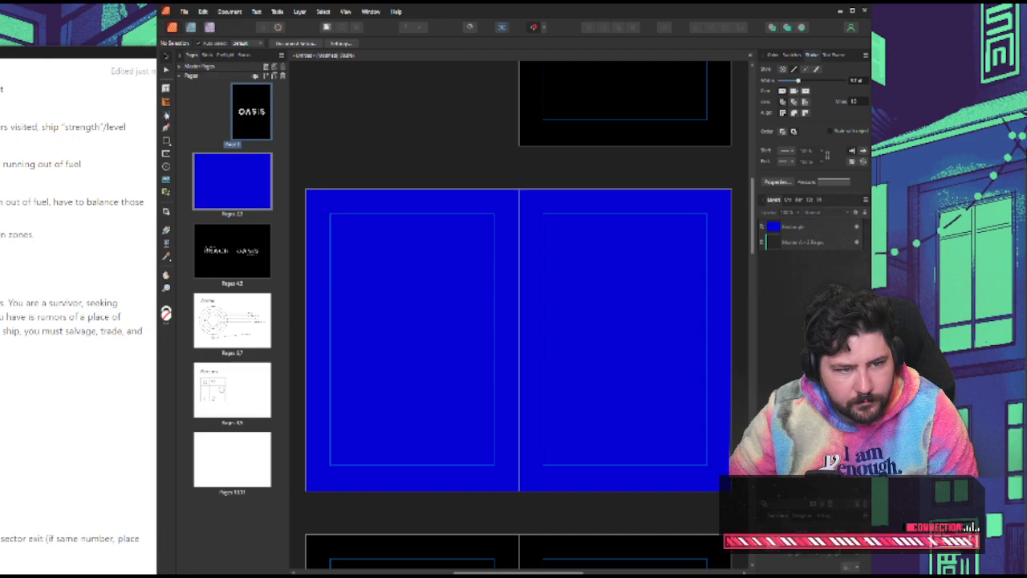
Add a white "Table of Contents" heading starting at the upper margin corner of the blue spread's left page
left_click(166, 115)
left_click_drag(329, 218, 443, 241)
type("TA")
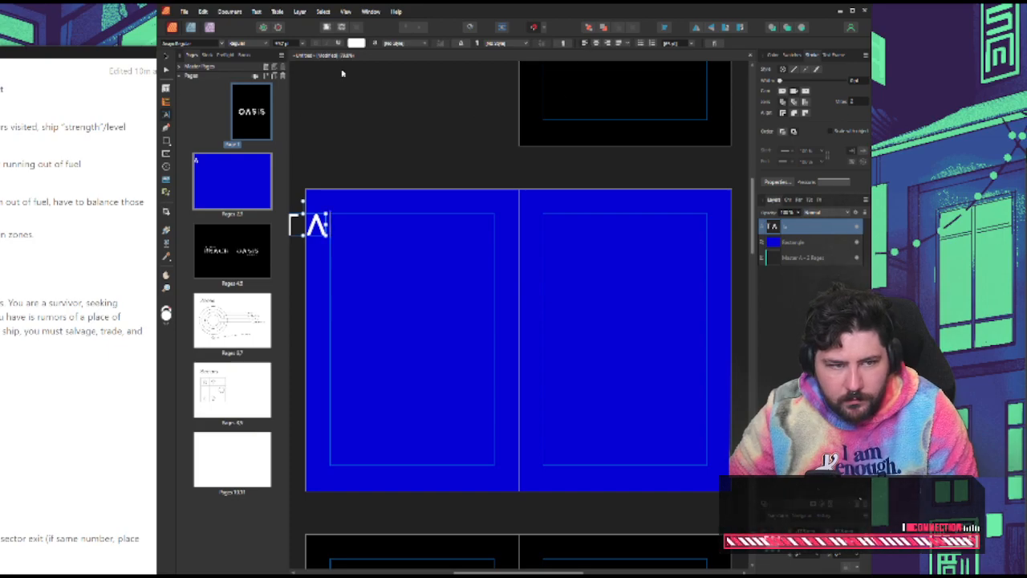
key("ctrl+a")
left_click(167, 57)
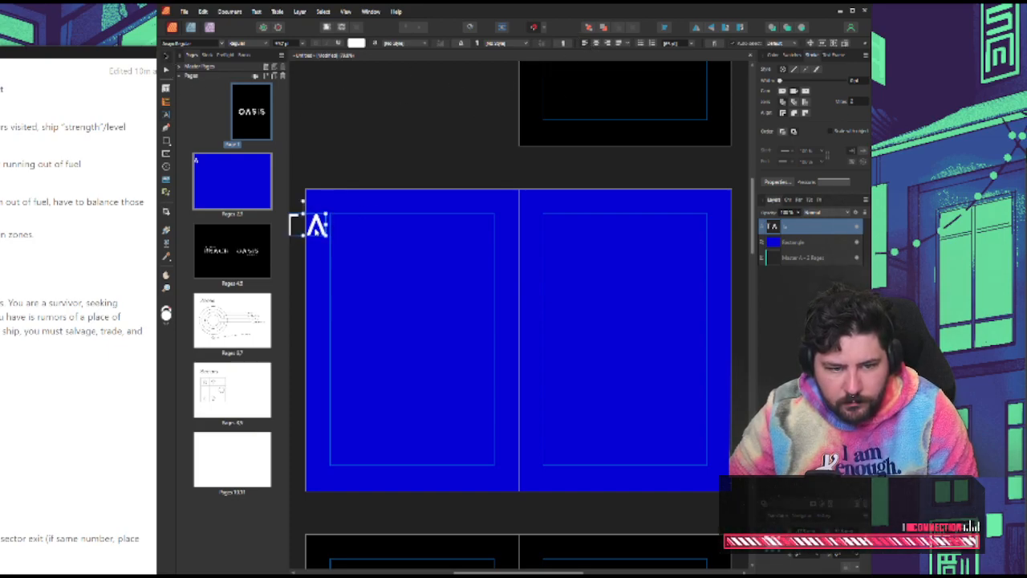
left_click_drag(316, 228, 369, 227)
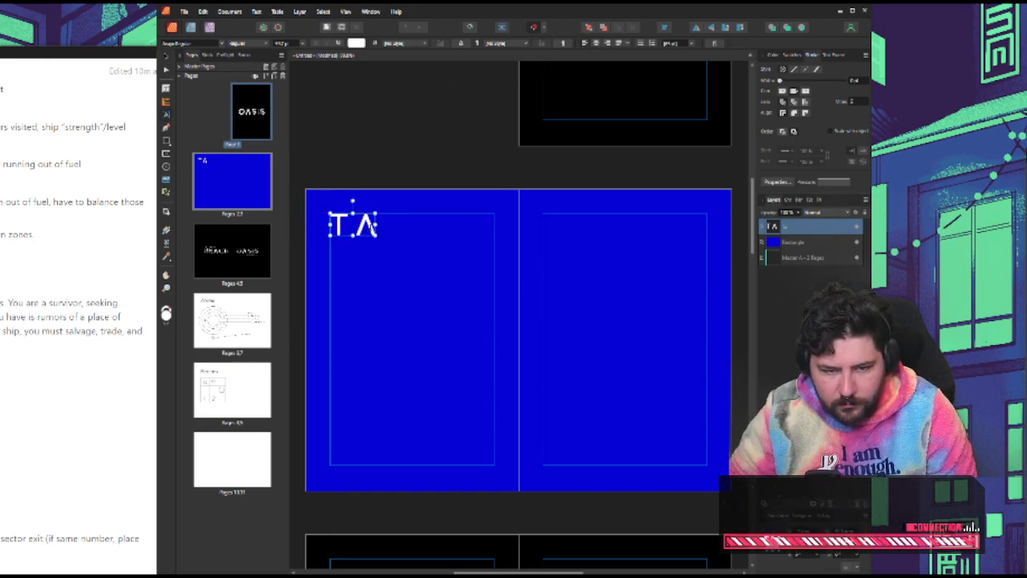
double_click(369, 227)
key("BackSpace")
key("BackSpace")
type("TABLE OF")
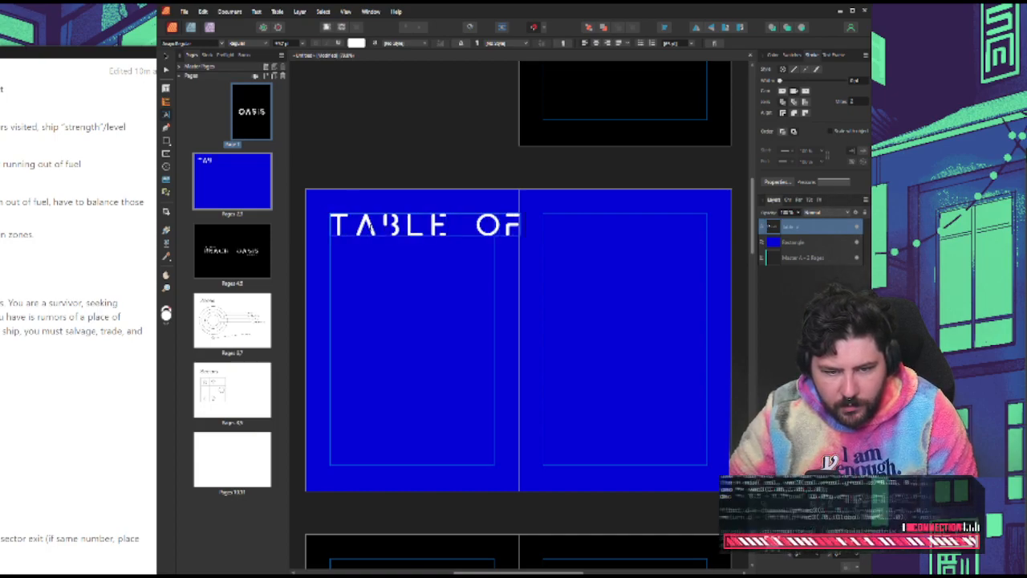
type(" CONTENTS")
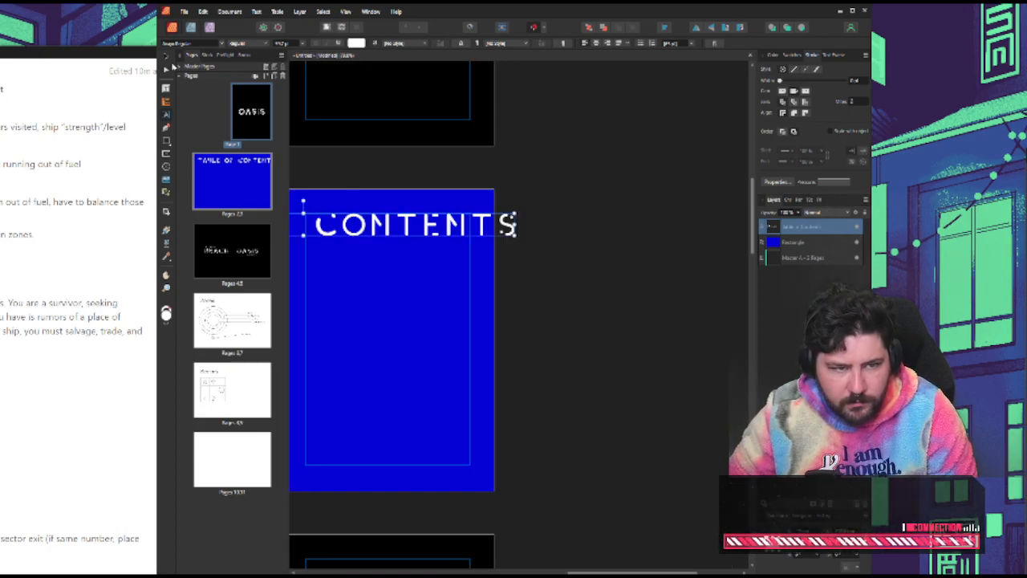
Scale the "Table of Contents" heading down proportionally so it fits between the left page's side margins
left_click(167, 58)
scroll(476, 197, "left", 5)
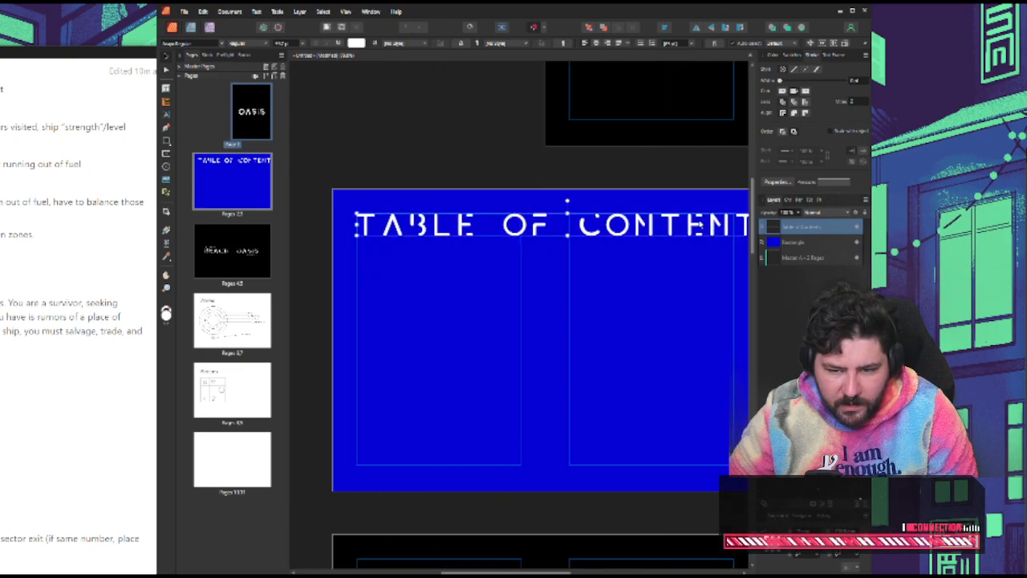
left_click_drag(356, 212, 479, 220)
left_click_drag(554, 232, 436, 230)
left_click_drag(658, 230, 471, 227)
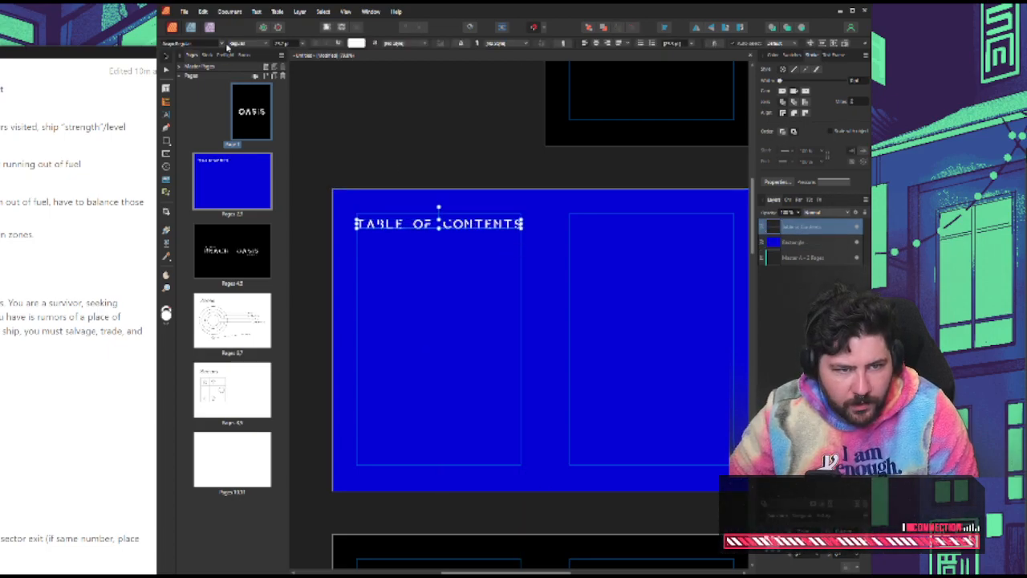
Change the heading's font to the blocky H74 Warning typeface and scale it to the left page's margin width
left_click(227, 45)
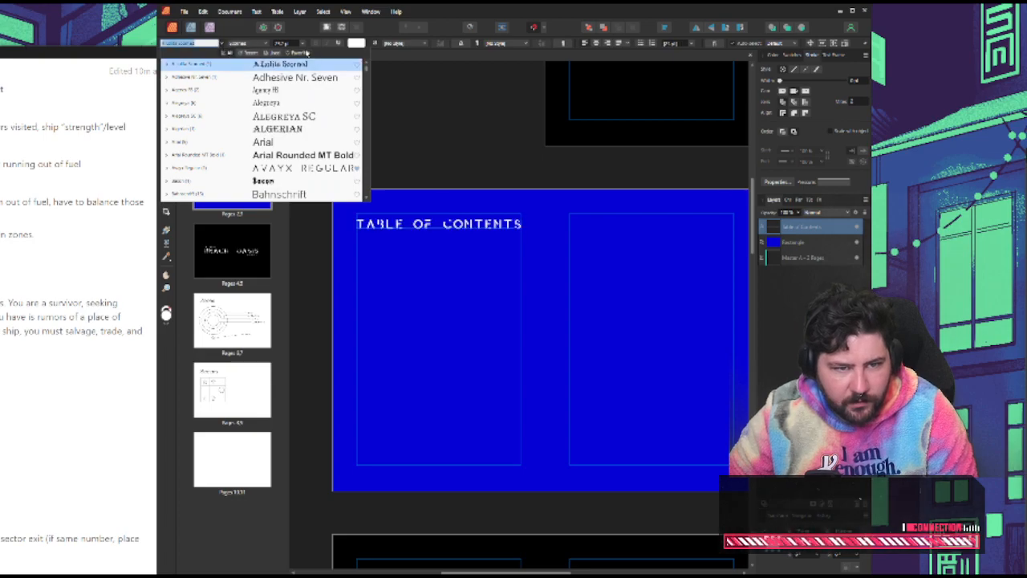
scroll(309, 121, "down", 5)
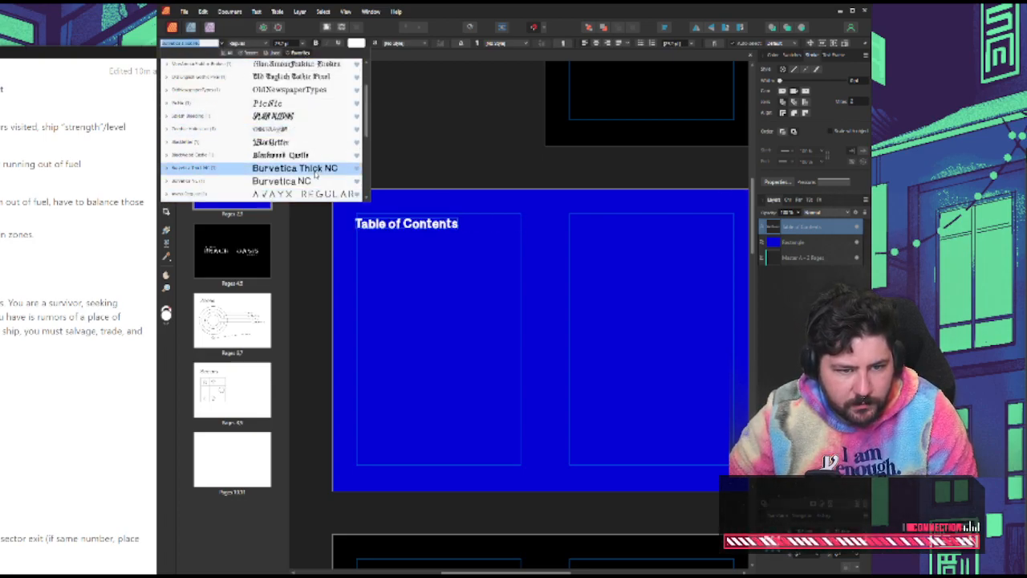
scroll(300, 141, "down", 1)
scroll(298, 130, "down", 1)
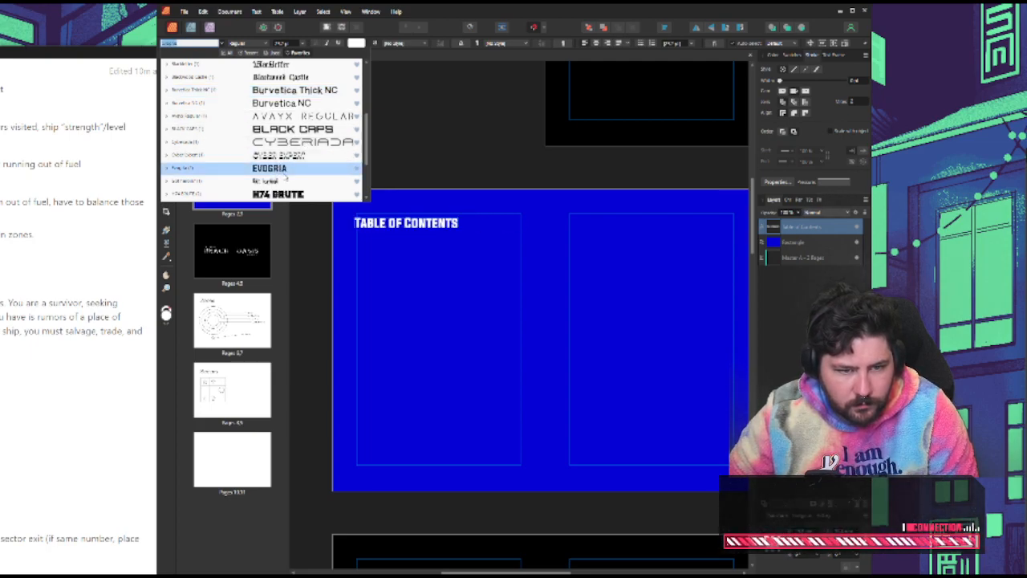
scroll(291, 170, "down", 1)
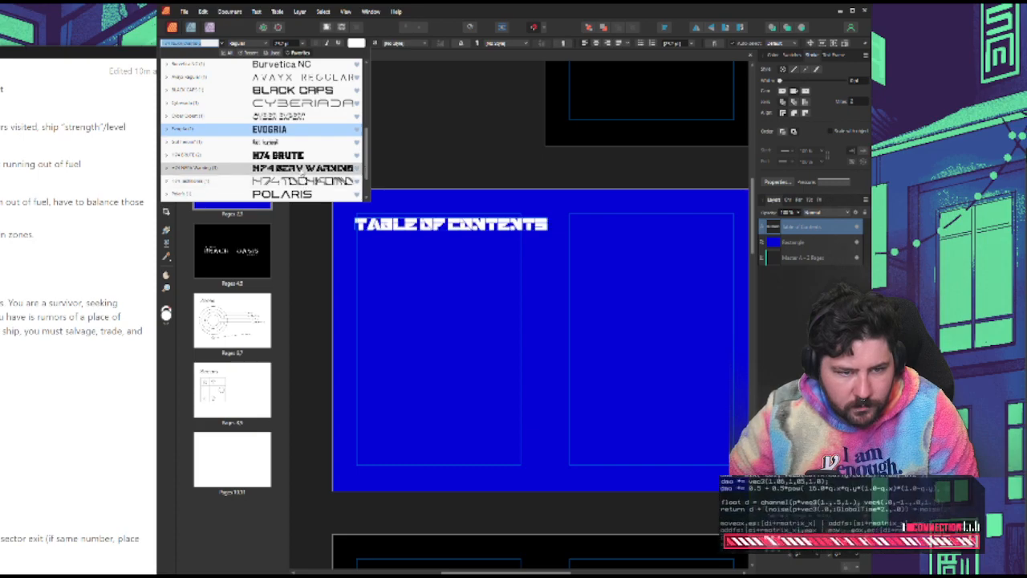
left_click(302, 172)
left_click(503, 244)
left_click(508, 229)
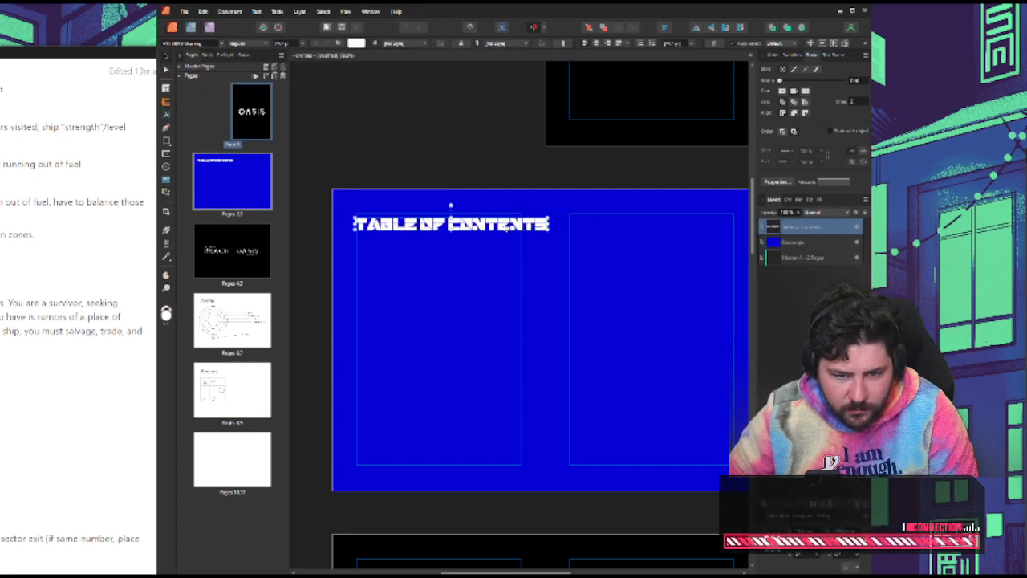
Try stretching the "Table of Contents" heading taller, and undo the stretch
double_click(439, 223)
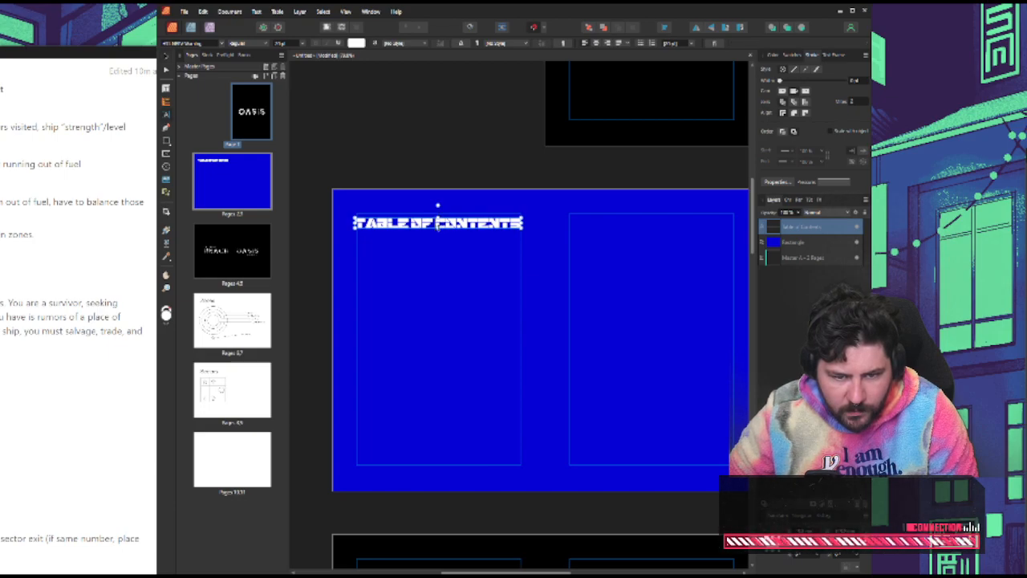
left_click_drag(438, 228, 438, 240)
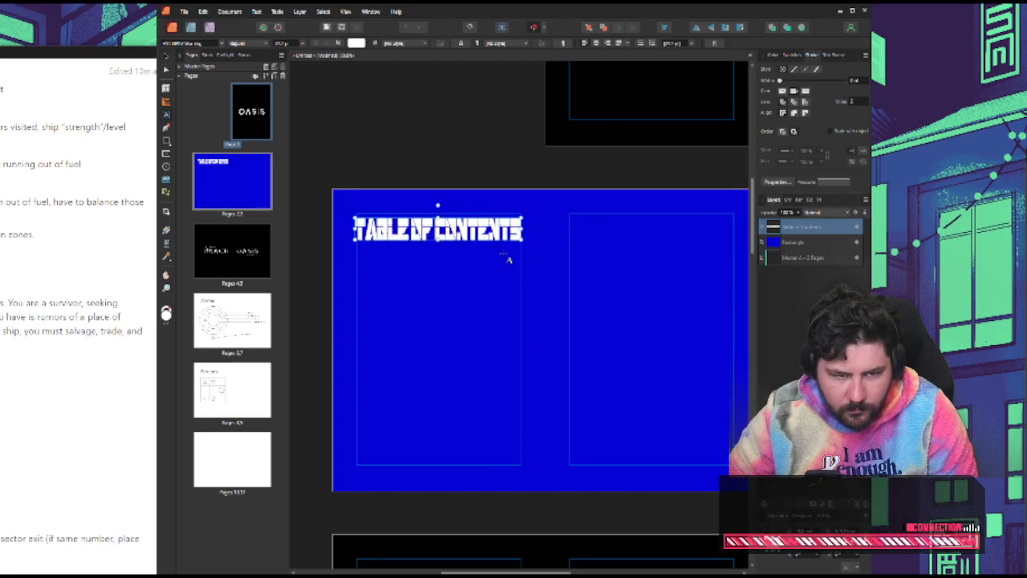
key("ctrl+z")
left_click(367, 95)
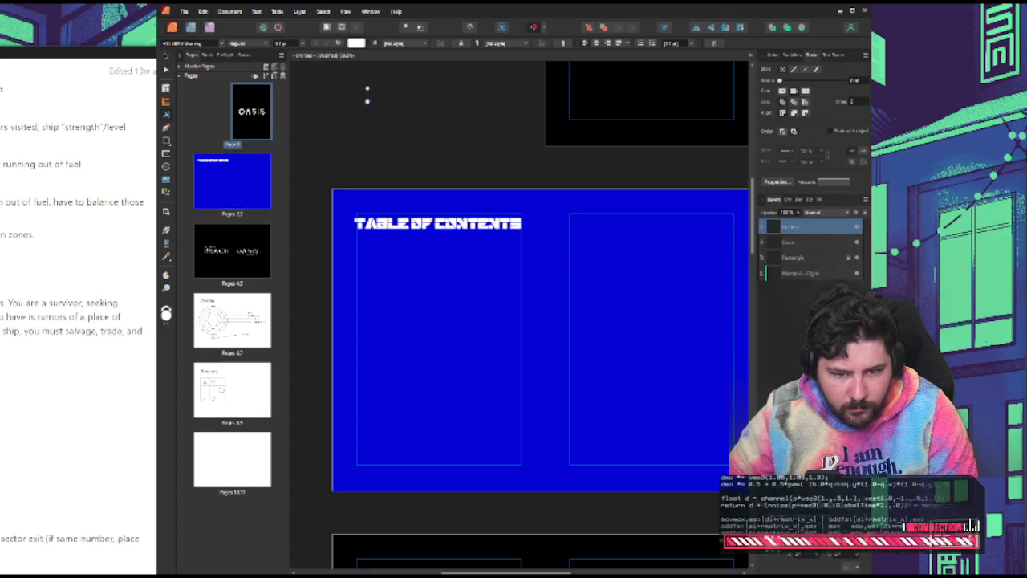
key("Escape")
Rotate the heading 90° counterclockwise so it reads upward, place it vertically centred along the left page's outer margin, and deselect it
left_click(468, 223)
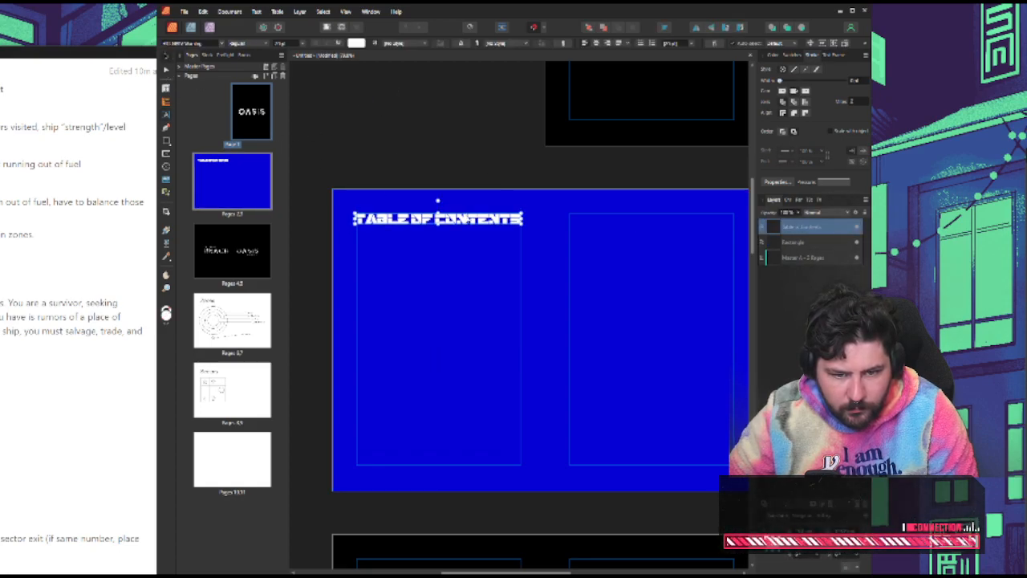
left_click(463, 194)
left_click(453, 178)
left_click(442, 223)
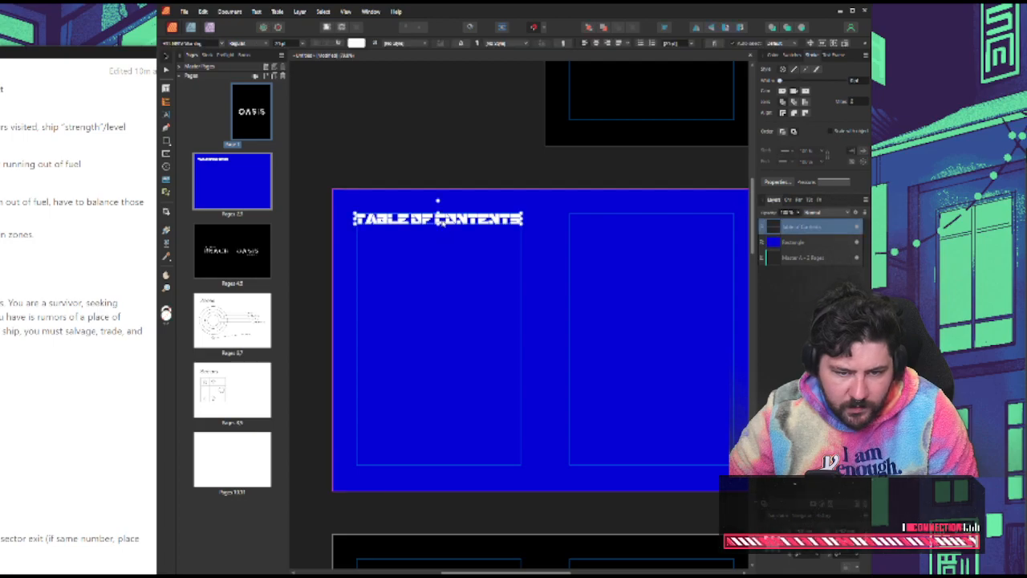
left_click_drag(436, 201, 343, 339)
left_click(415, 155)
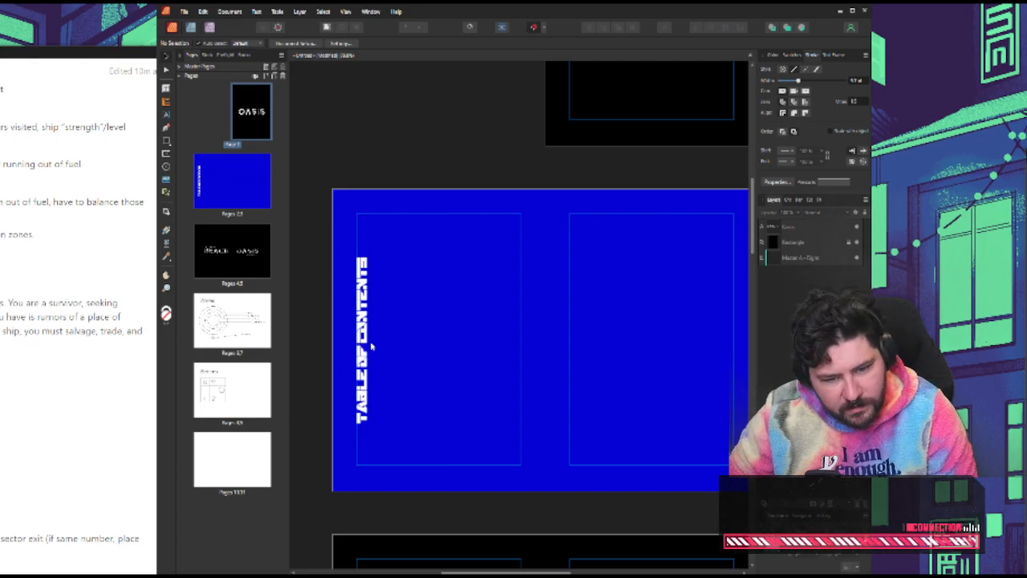
left_click(365, 362)
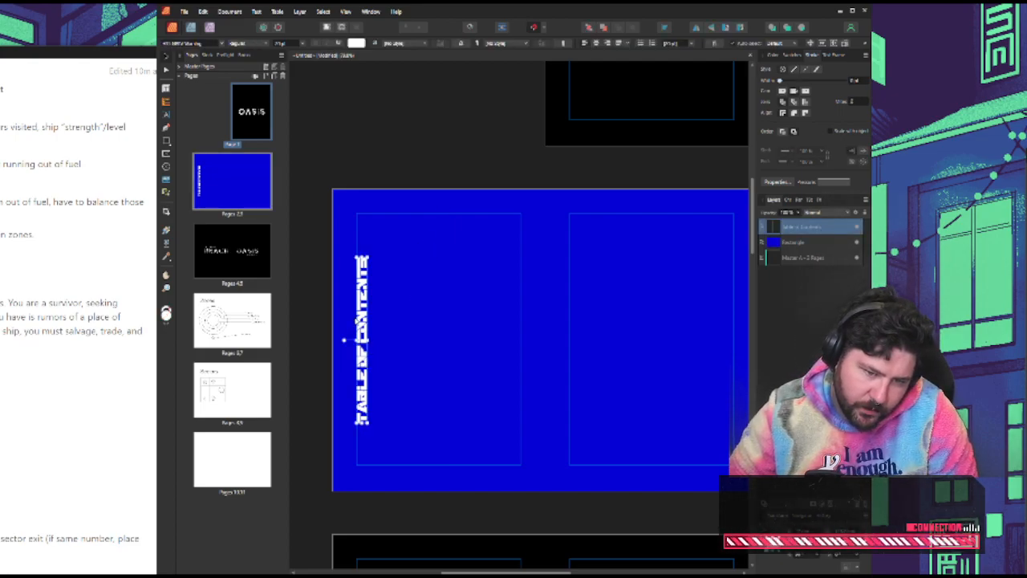
left_click(431, 137)
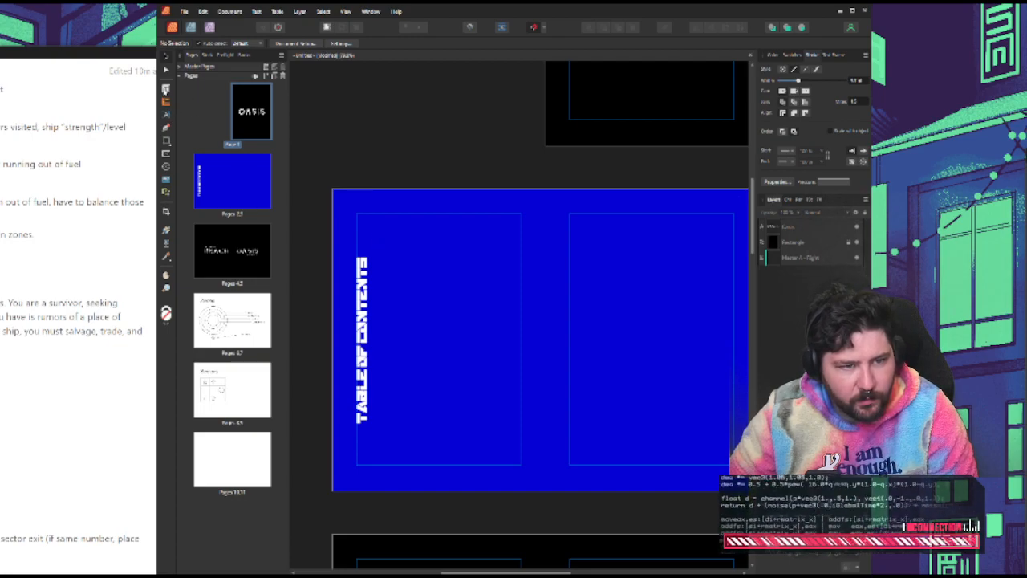
Start a new artistic text item near the top of the left page, beside the vertical heading, in the Space Frigate font
left_click(166, 102)
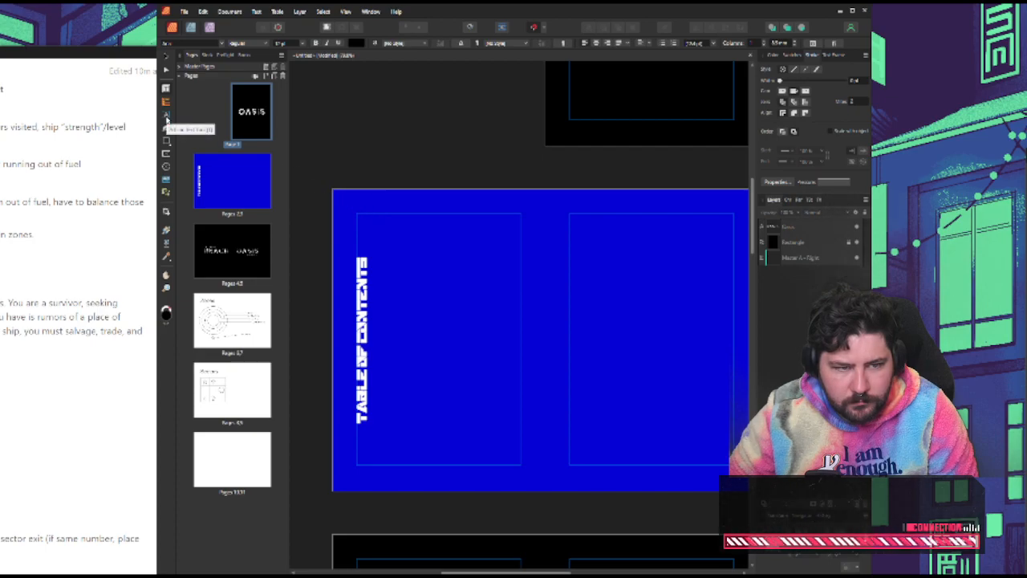
left_click(166, 117)
left_click(389, 222)
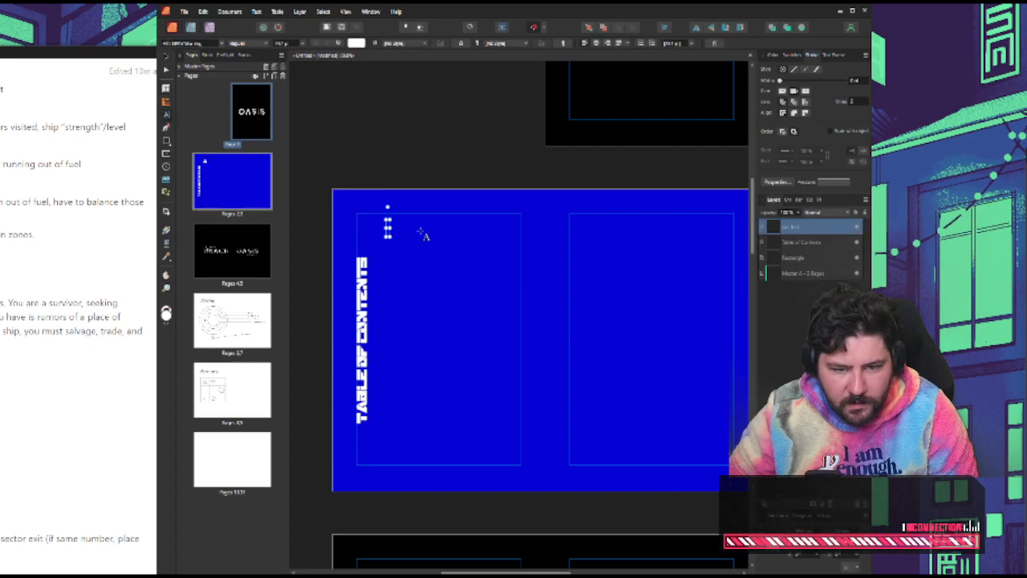
left_click(230, 44)
scroll(338, 161, "down", 3)
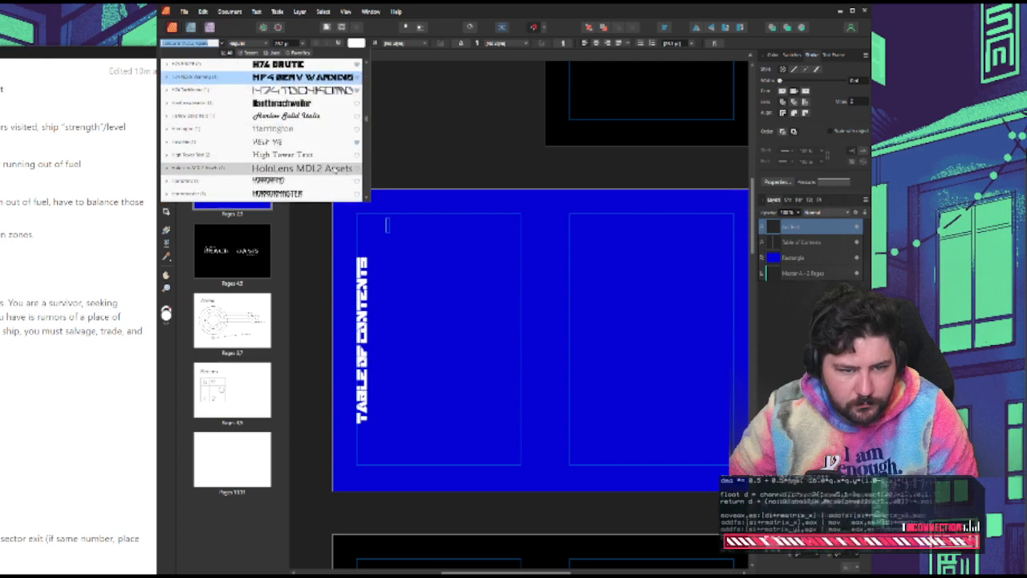
scroll(303, 141, "up", 1)
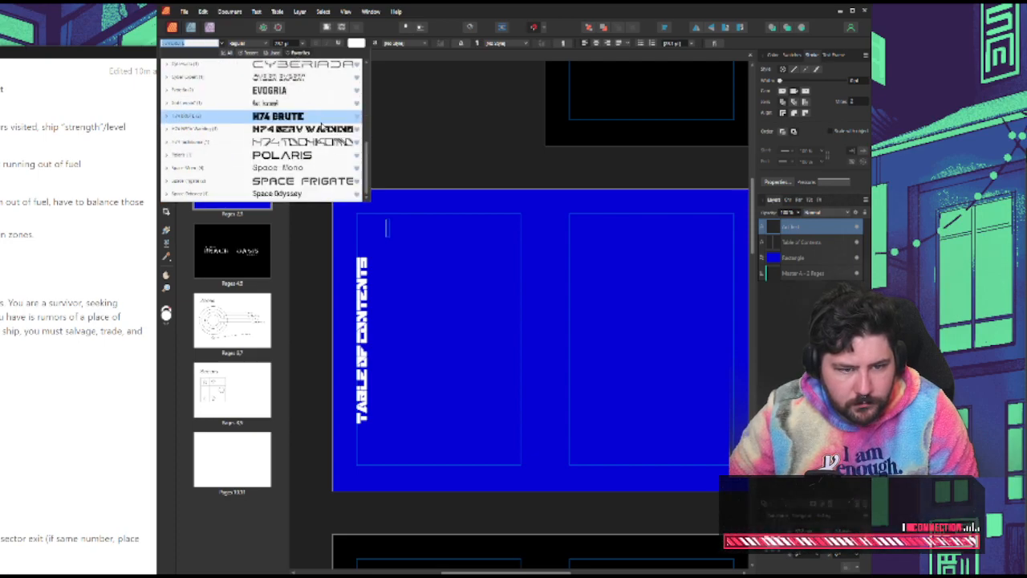
left_click(304, 183)
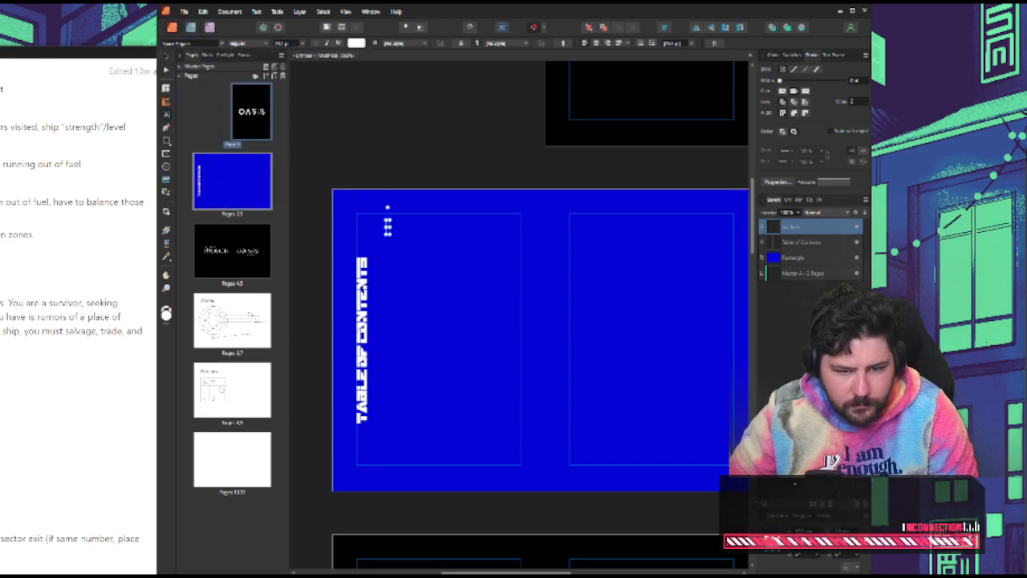
Enter the first contents entry as "01.", a tab and "THE RULES" in the new text item, and finish editing
type("01")
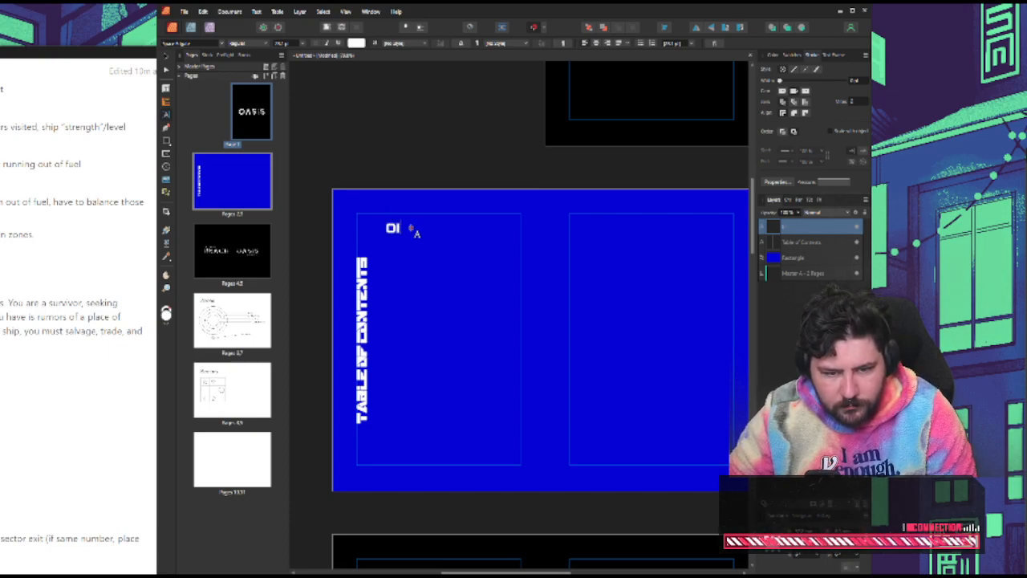
type(".")
key("Tab")
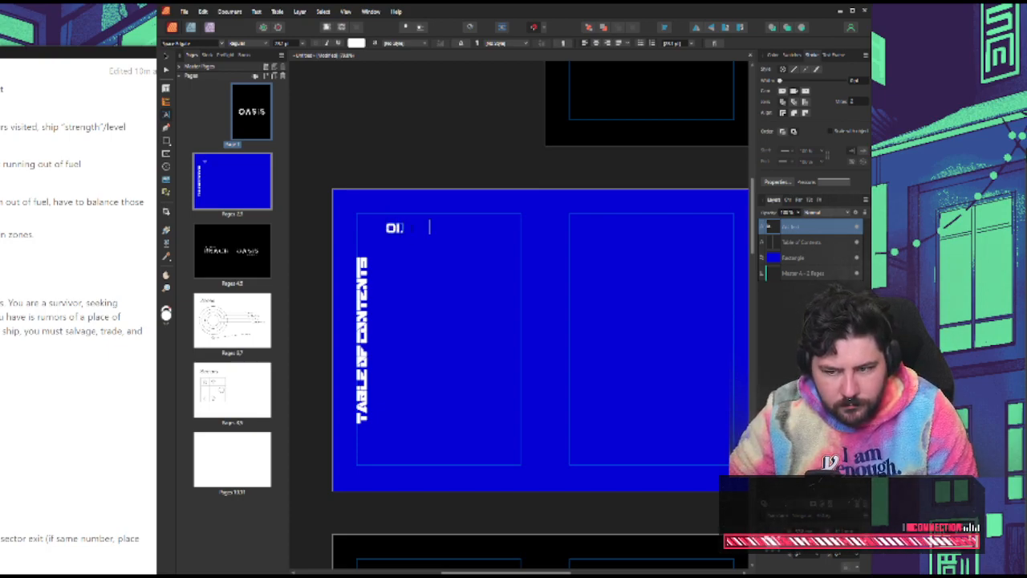
type("S")
key("BackSpace")
key("BackSpace")
key("BackSpace")
key("BackSpace")
key("BackSpace")
type("01.")
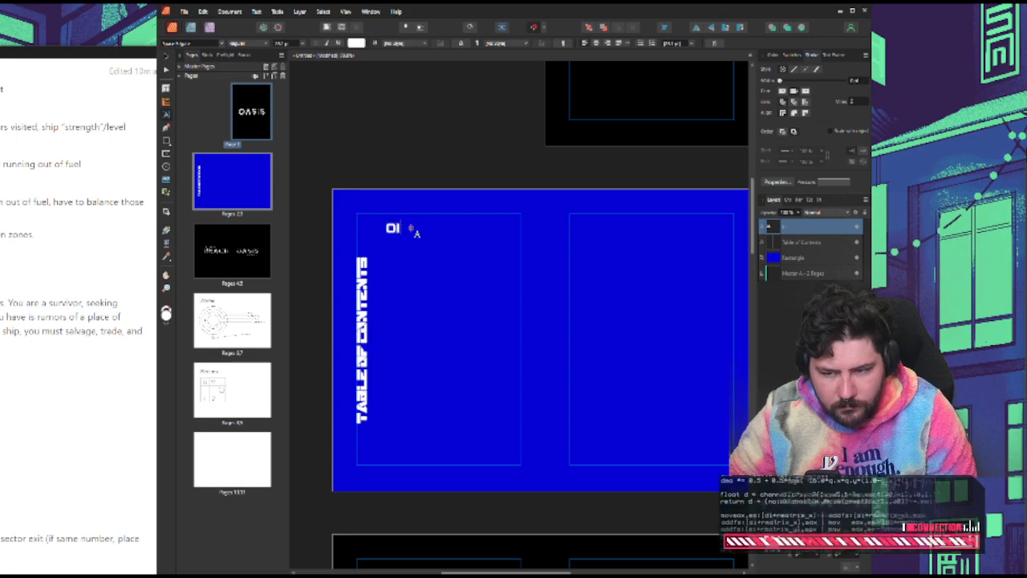
key("Tab")
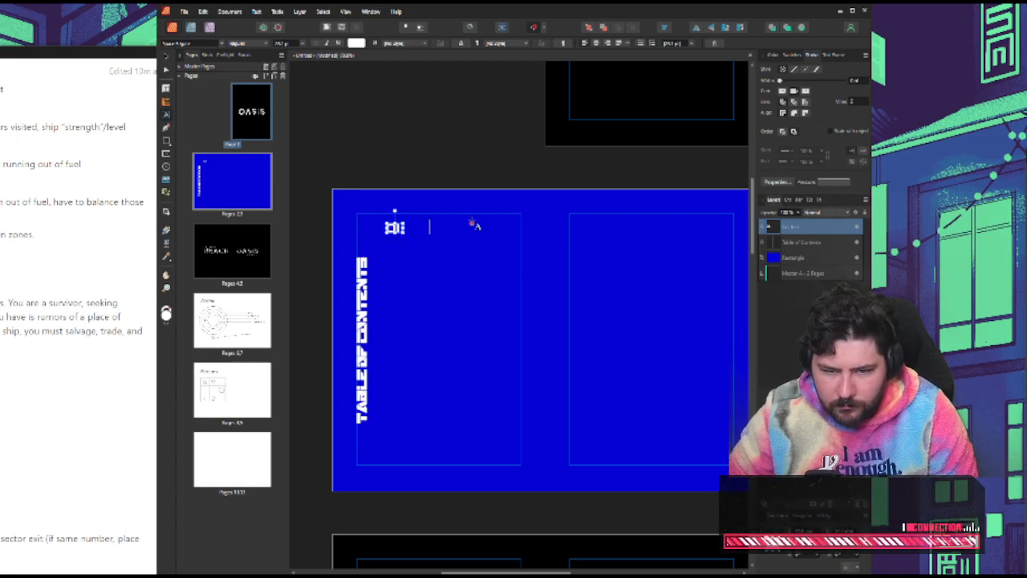
scroll(474, 222, "down", 1)
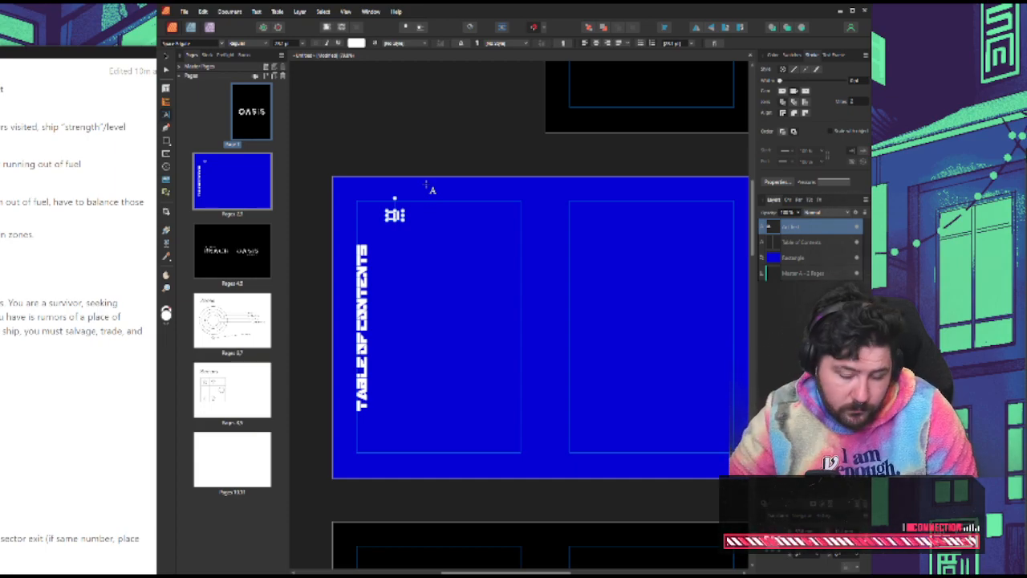
type("THE RULES")
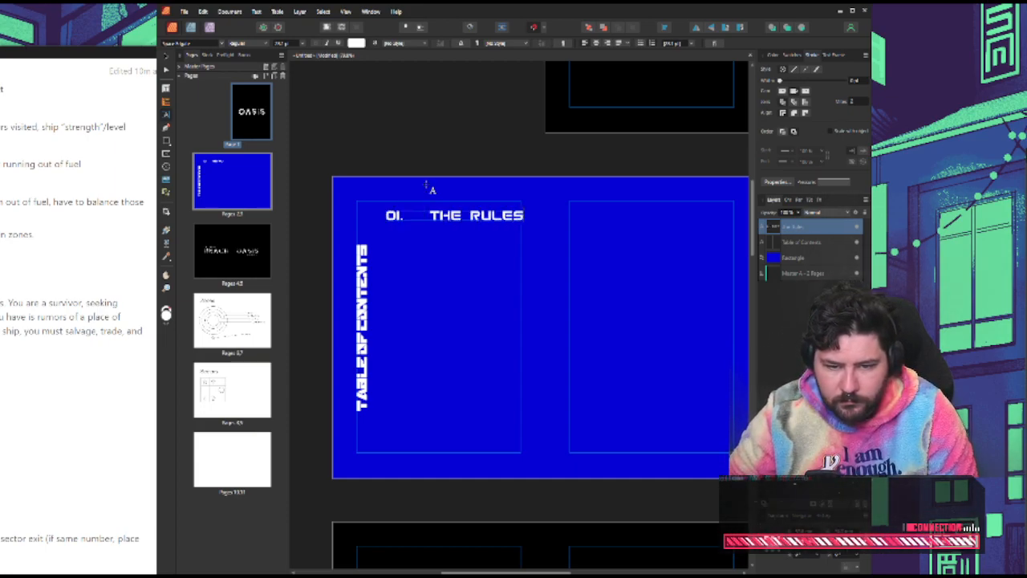
key("Escape")
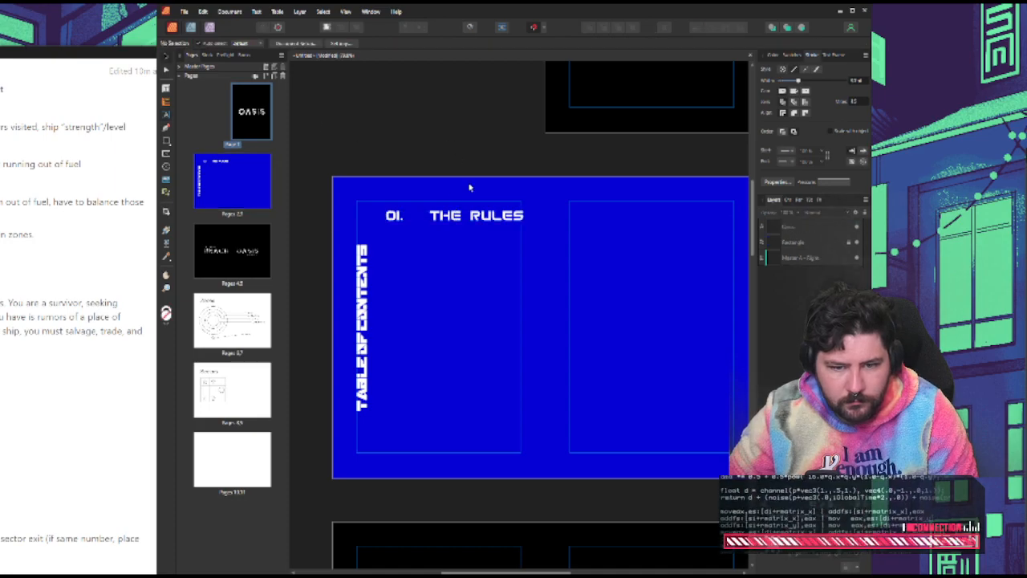
Replace the wide gap between "01." and "THE RULES" with a single space and move the entry slightly lower on the page
left_click(794, 200)
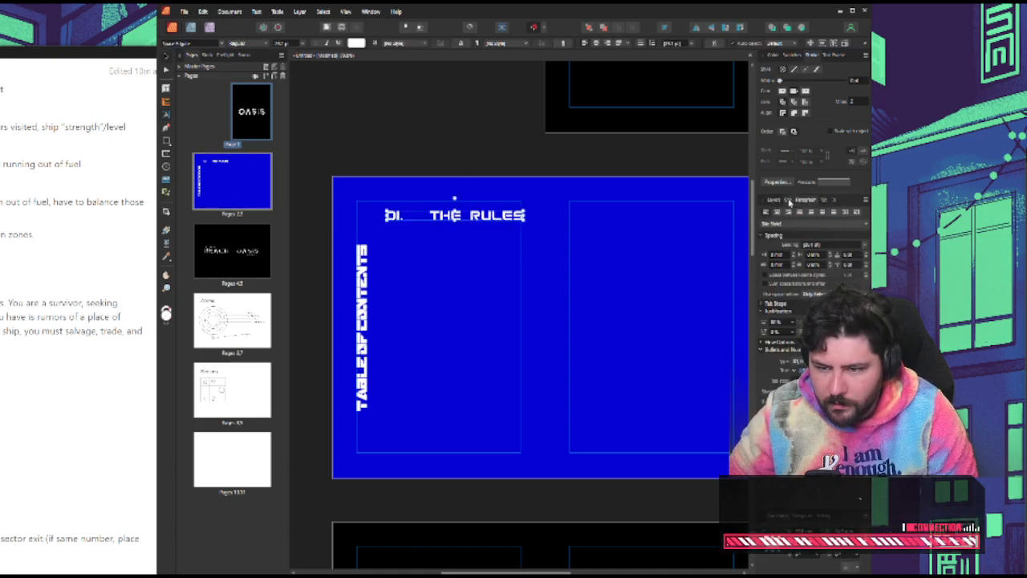
left_click(814, 201)
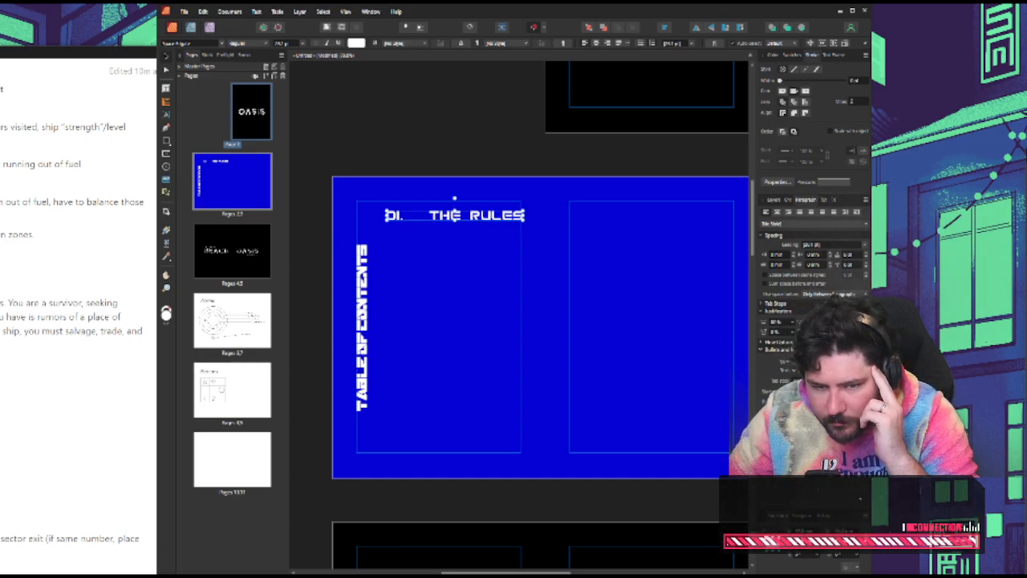
key("BackSpace")
key("BackSpace")
key("BackSpace")
key("BackSpace")
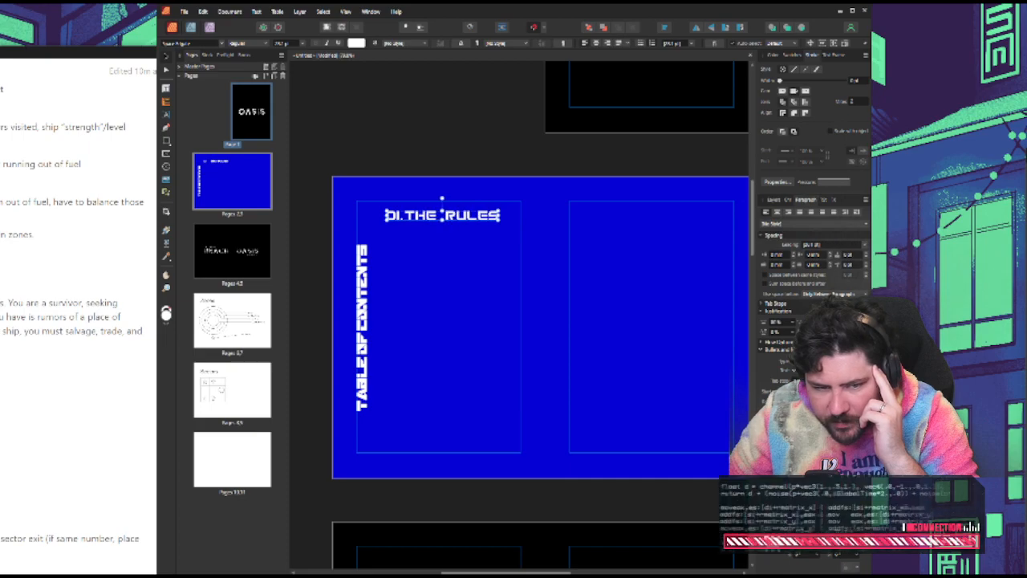
key("Tab")
key("BackSpace")
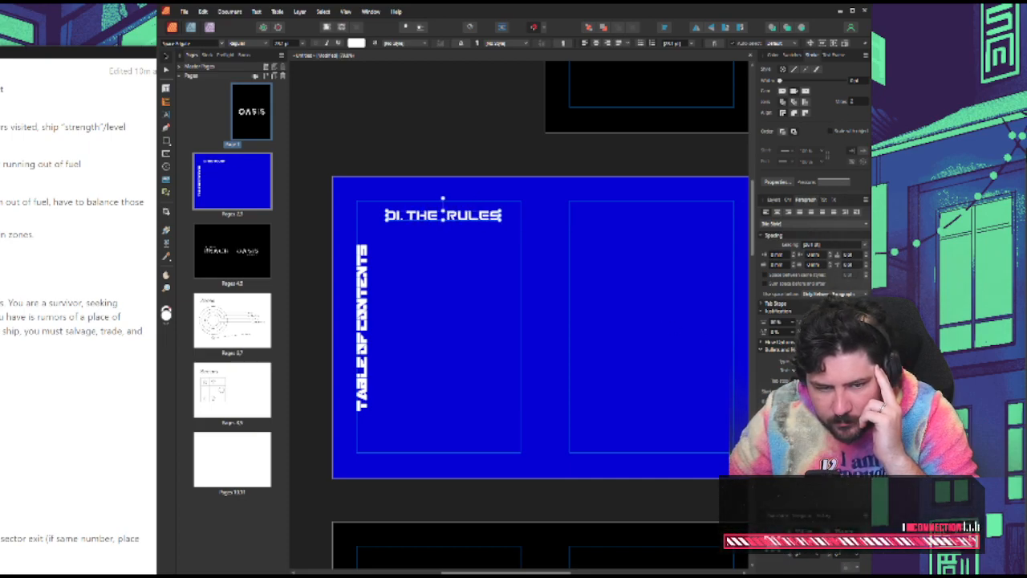
left_click(197, 121)
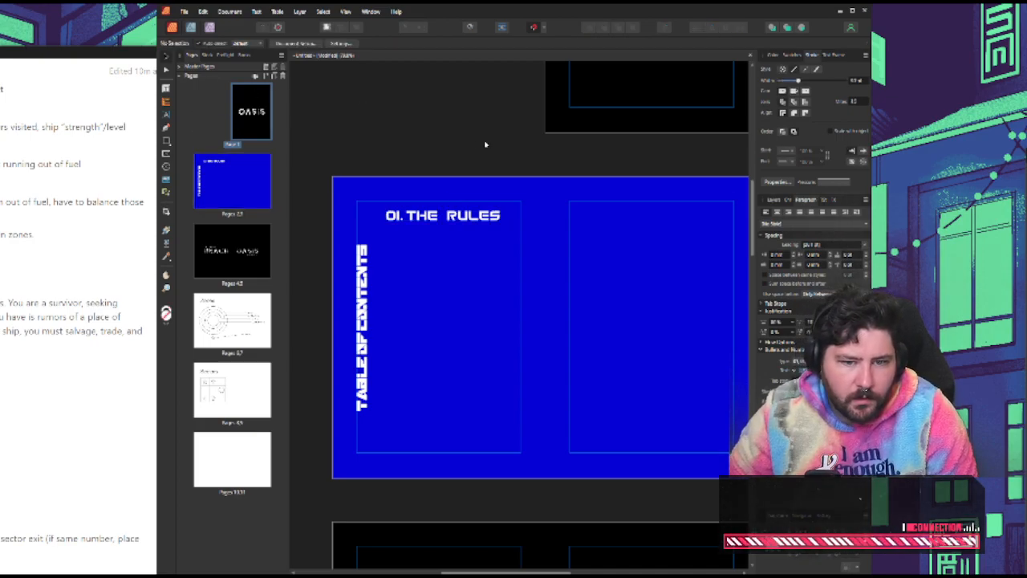
mouse_move(459, 218)
left_mouse_down()
mouse_move(448, 253)
mouse_move(451, 226)
mouse_move(460, 229)
left_mouse_up()
Change the vertical "Table of Contents" heading's font to Polaris
left_click(361, 258)
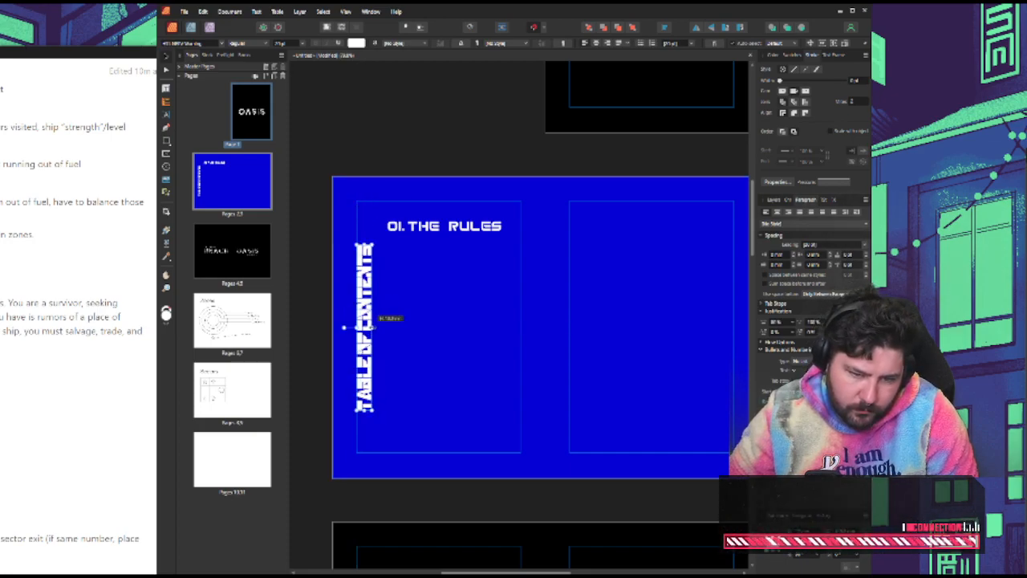
left_click(409, 337)
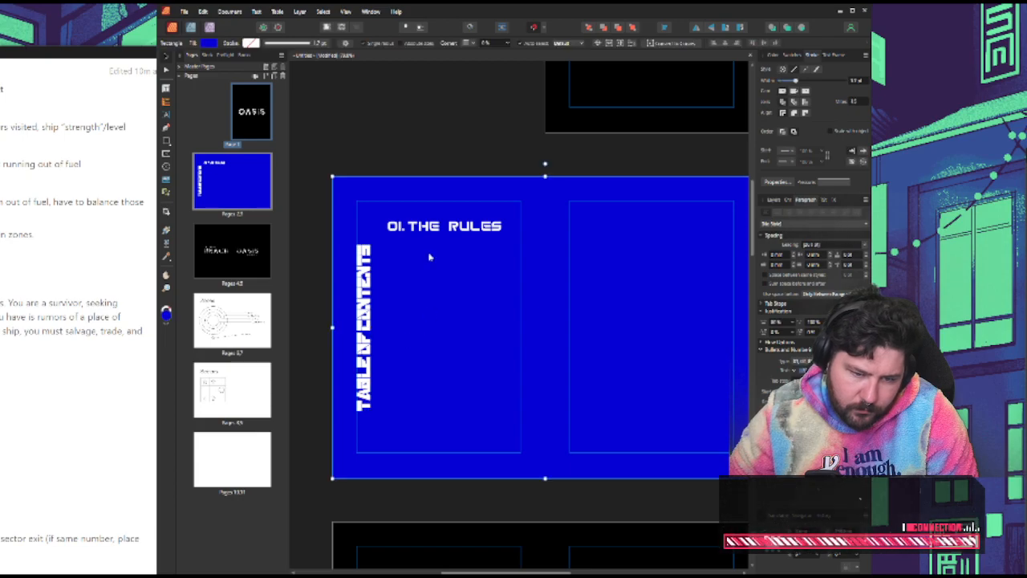
left_click_drag(365, 288, 364, 290)
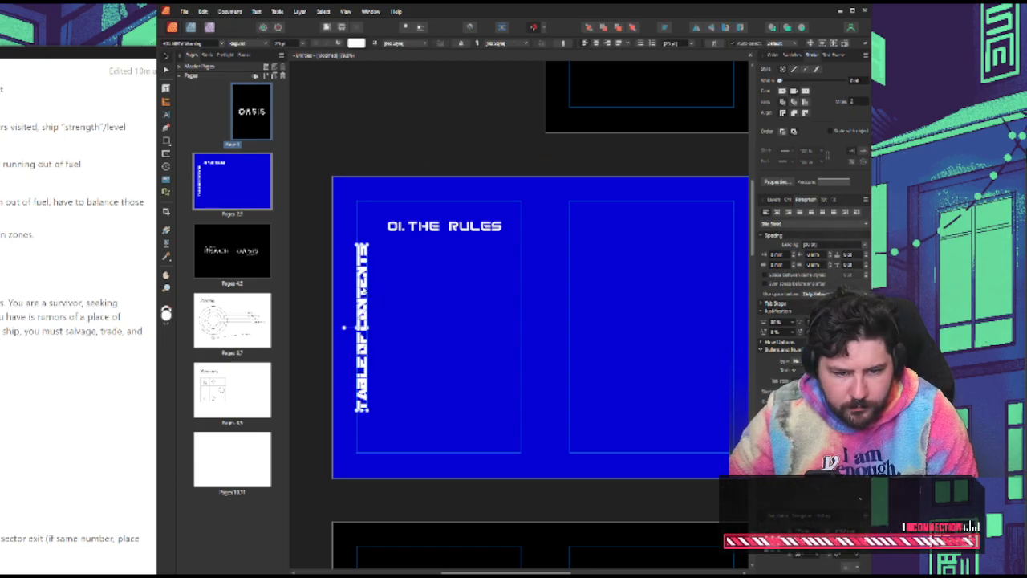
left_click(223, 43)
scroll(311, 119, "down", 2)
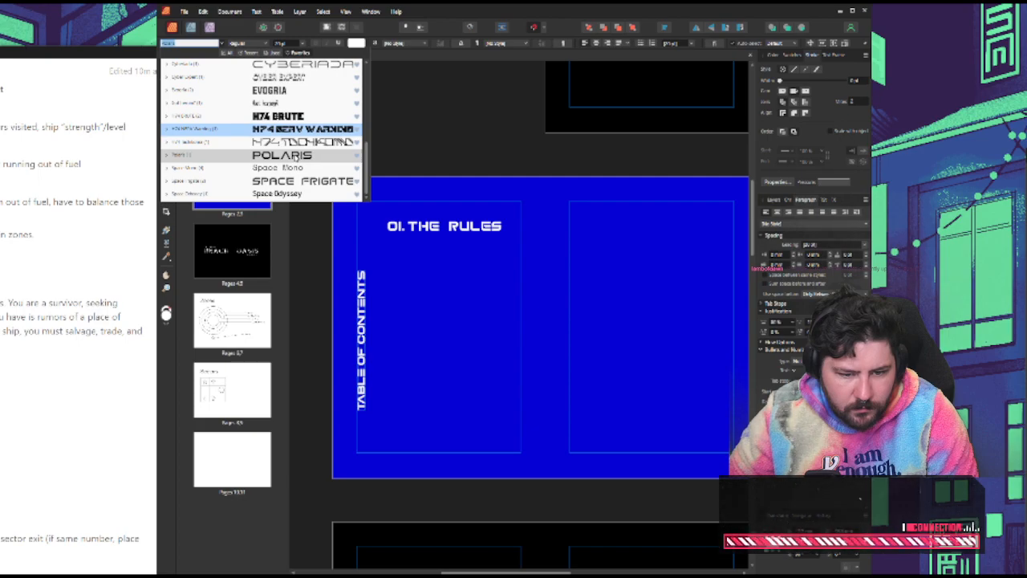
left_click(299, 156)
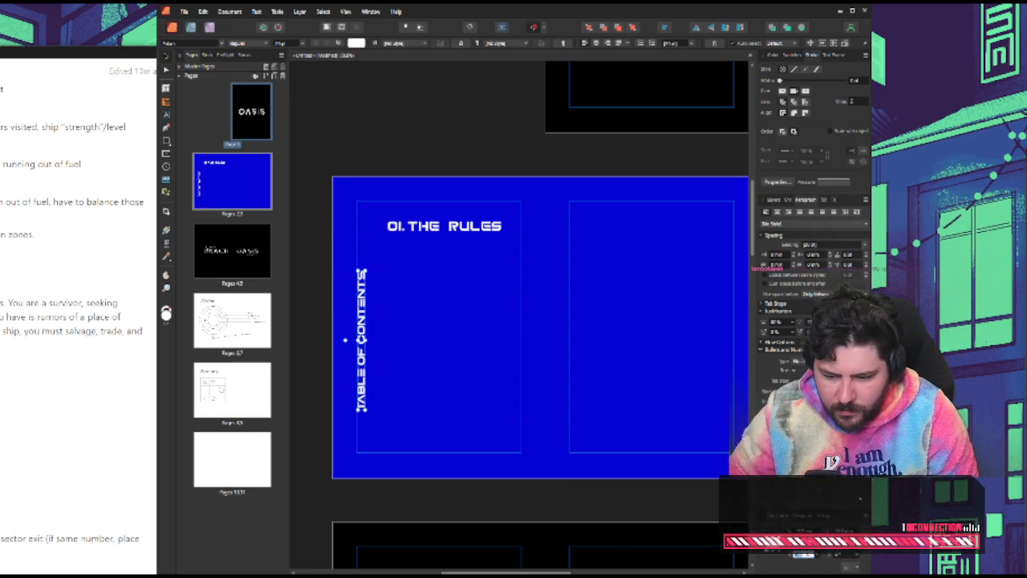
Set the heading's rotation to 0° and place it at the top of the left page's margin area, above the "01. THE RULES" entry
type("0")
key("Return")
left_click(530, 445)
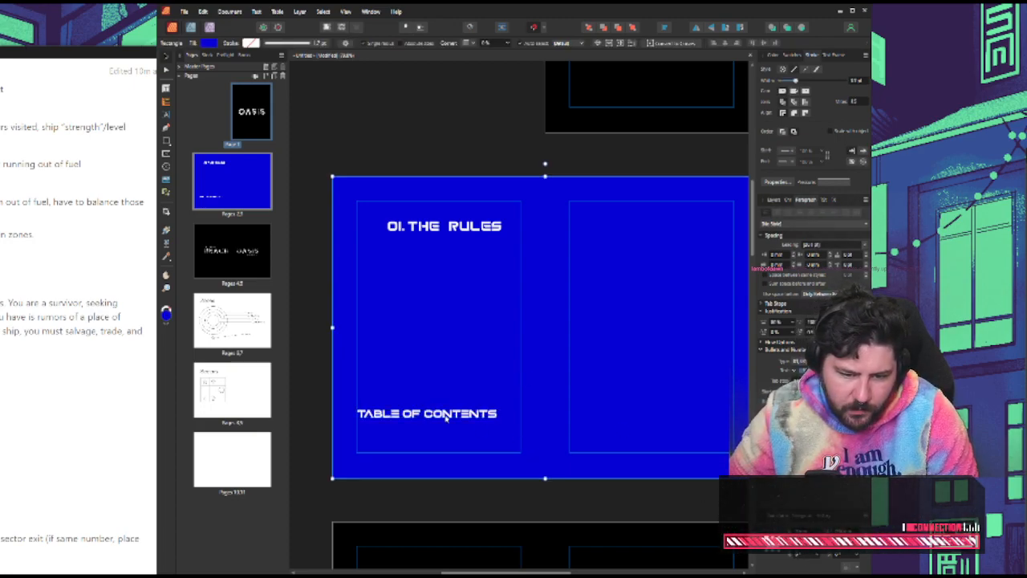
left_click_drag(425, 415, 421, 274)
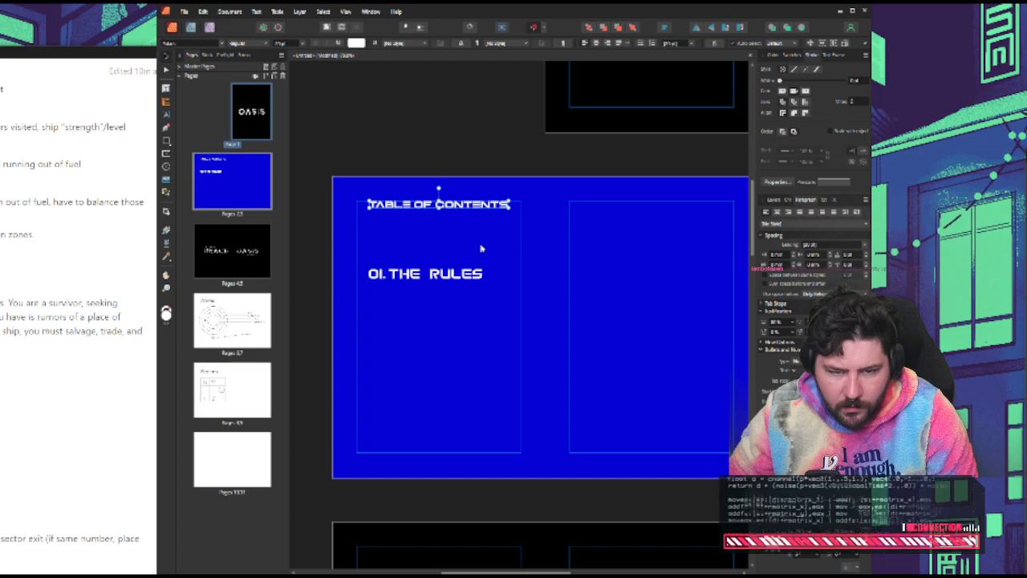
left_click_drag(457, 206, 456, 213)
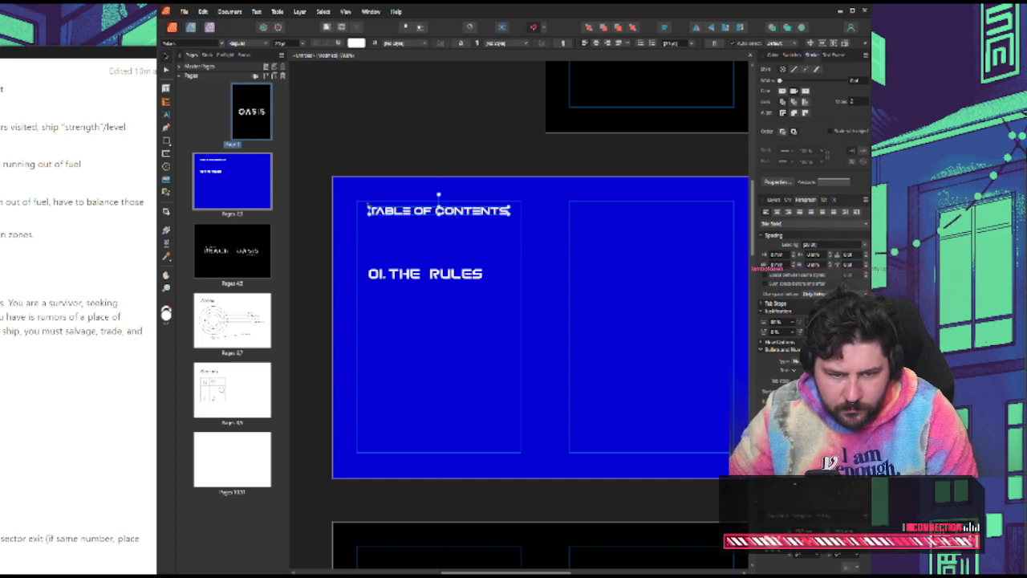
Widen the heading to span the left page's margin width, stretch it to about four times the letter height, and deselect it
left_click_drag(368, 210, 354, 210)
left_click_drag(511, 210, 523, 209)
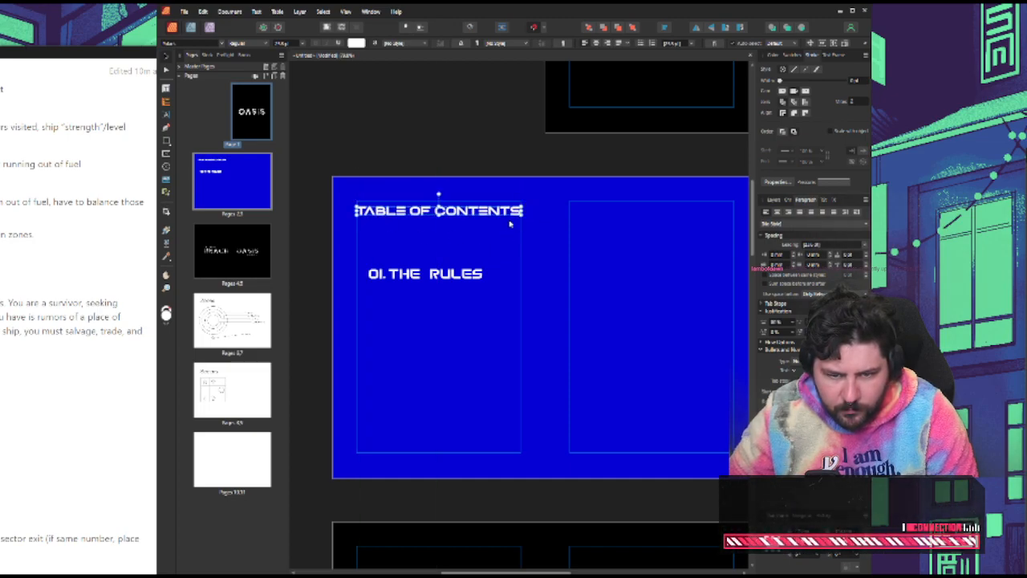
left_click_drag(447, 215, 439, 232)
left_click(434, 169)
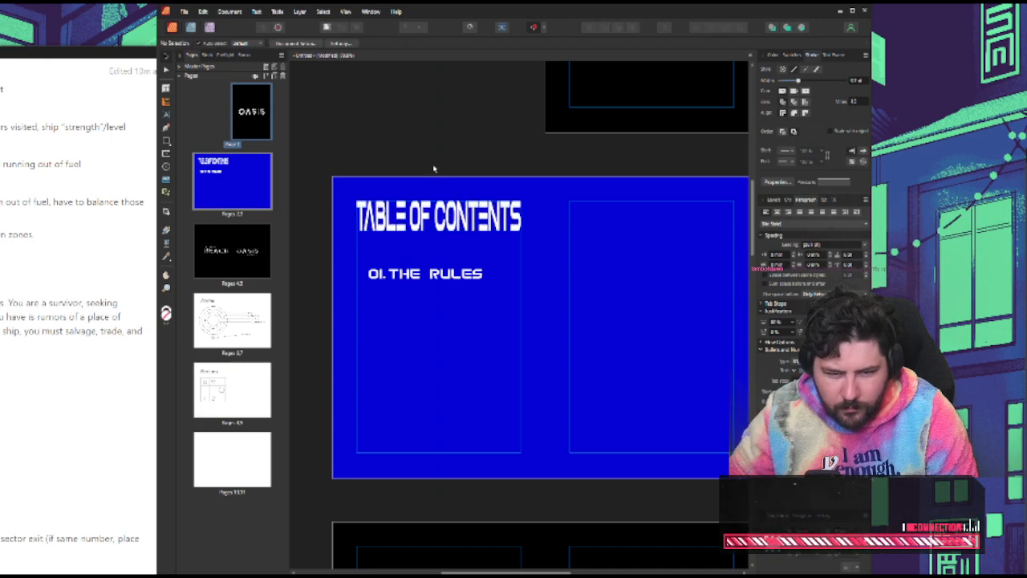
Shrink the "01. THE RULES" entry and place it just below the heading, aligned with the left page's outer margin
left_click_drag(438, 278, 399, 250)
left_click(412, 272)
left_click(443, 126)
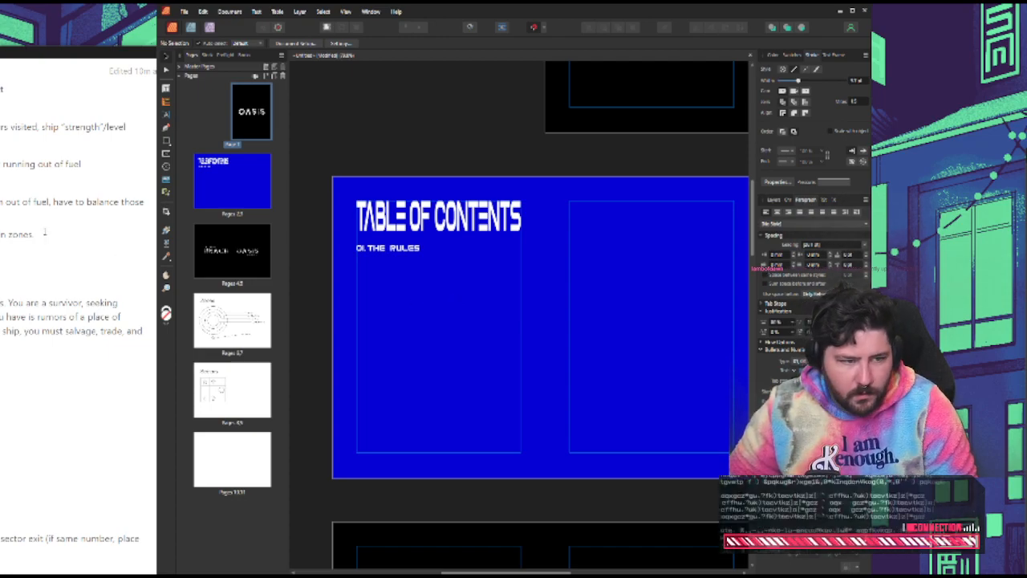
Switch to the Space Exploration Game notes and read through the game concept bullets from the beginning
key("alt+Tab")
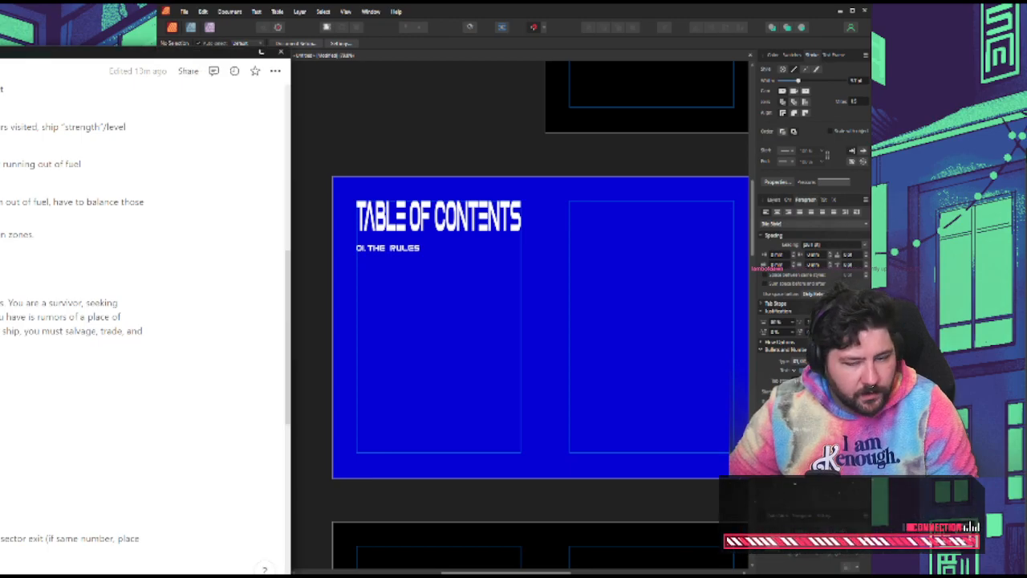
left_click_drag(0, 52, 350, 32)
scroll(407, 235, "up", 6)
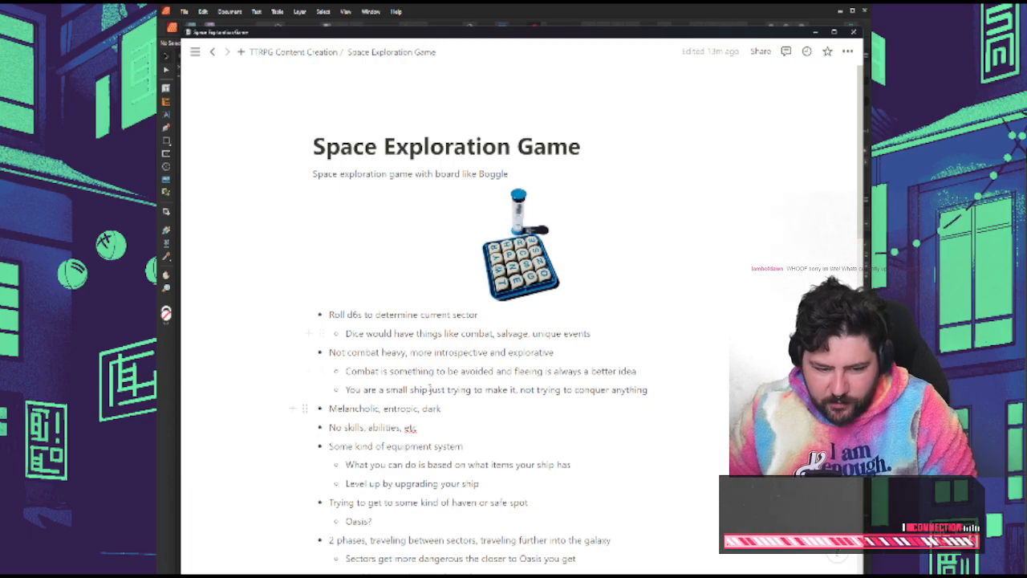
scroll(431, 389, "down", 4)
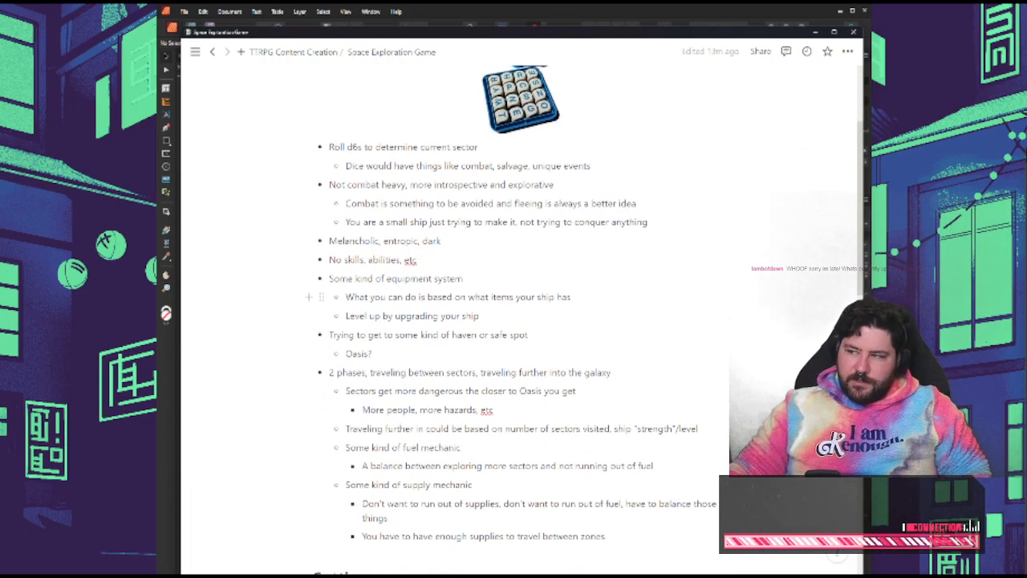
Set the notes aside, return to Affinity Publisher and review the layout from the cover through the Zones and Sectors spreads
left_click_drag(262, 34, 448, 33)
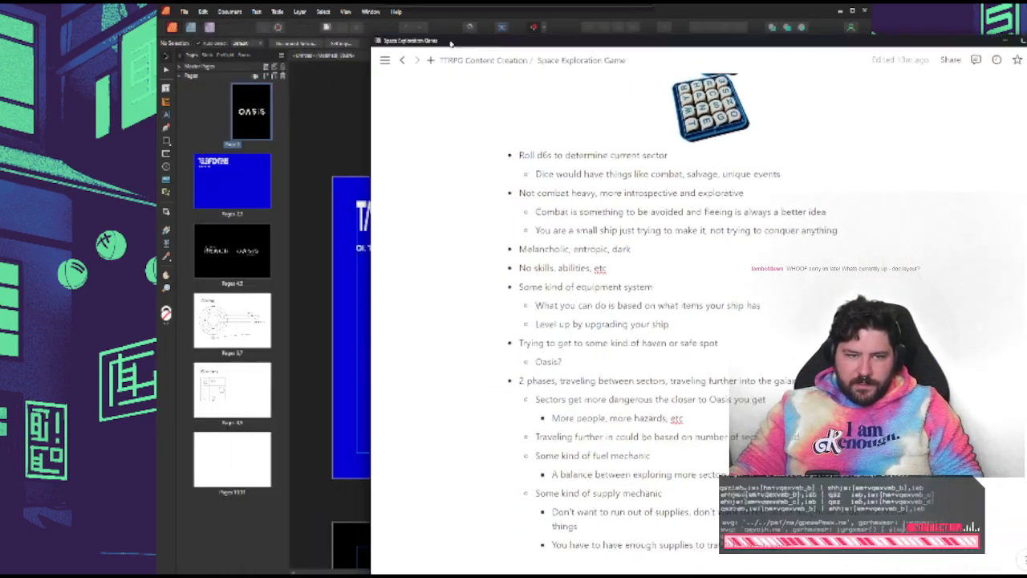
left_click(371, 281)
scroll(468, 244, "up", 5)
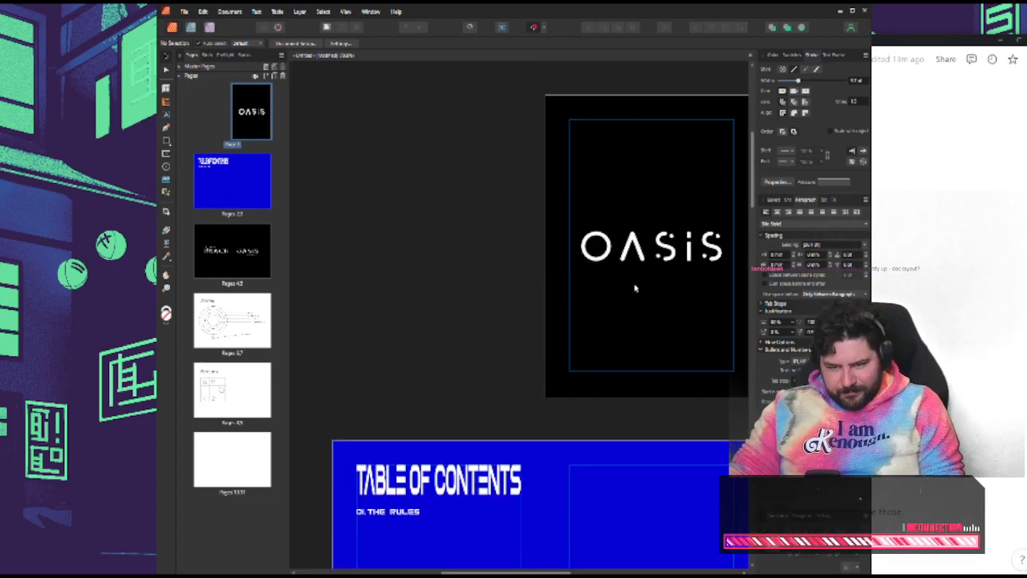
scroll(635, 287, "down", 6)
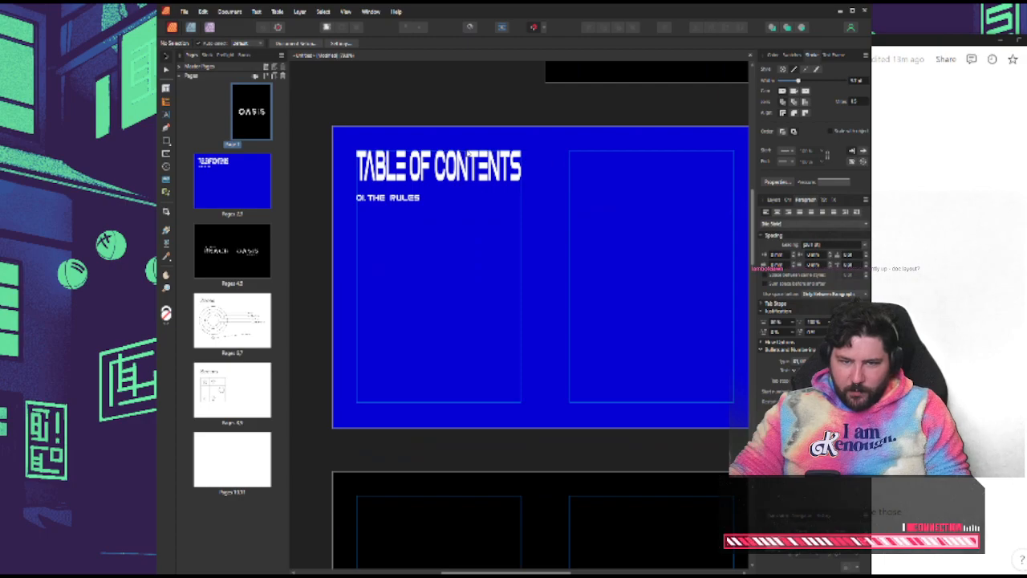
scroll(629, 259, "down", 6)
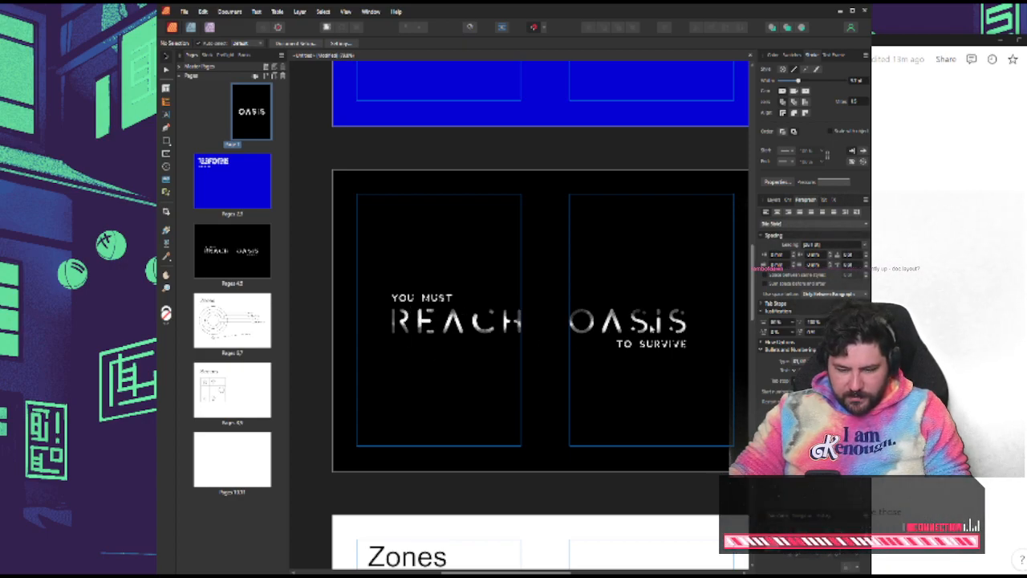
scroll(671, 329, "down", 6)
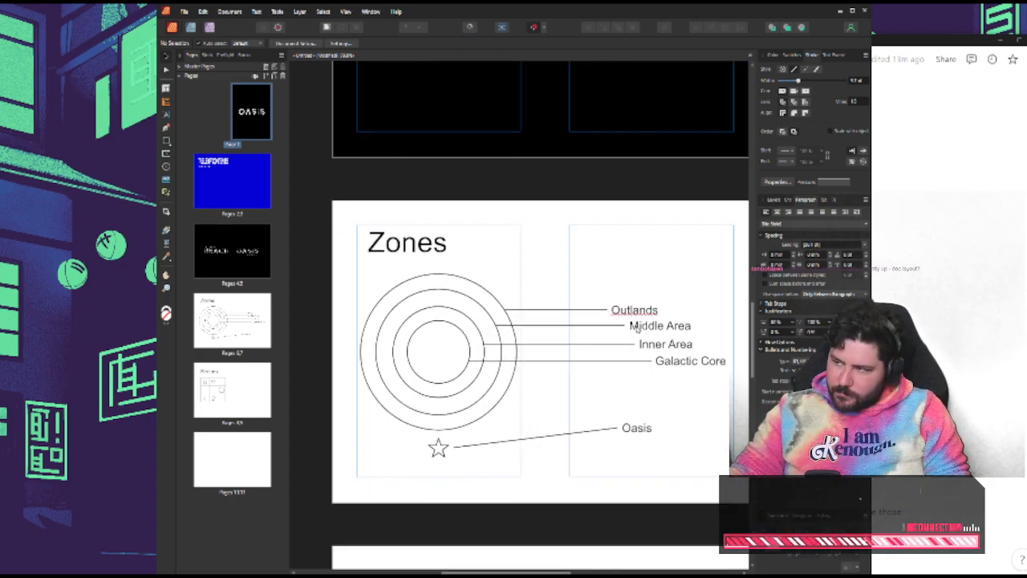
scroll(562, 333, "down", 5)
scroll(505, 370, "up", 2)
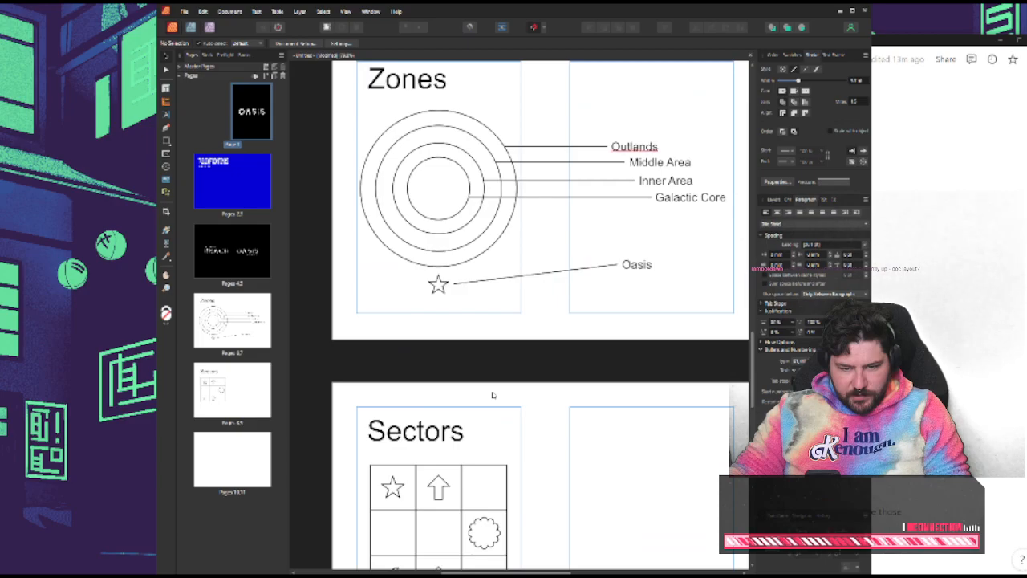
scroll(493, 394, "up", 4)
Switch back to the game notes and examine the "Melancholic, entropic, dark" bullet describing the game's tone
left_click(969, 260)
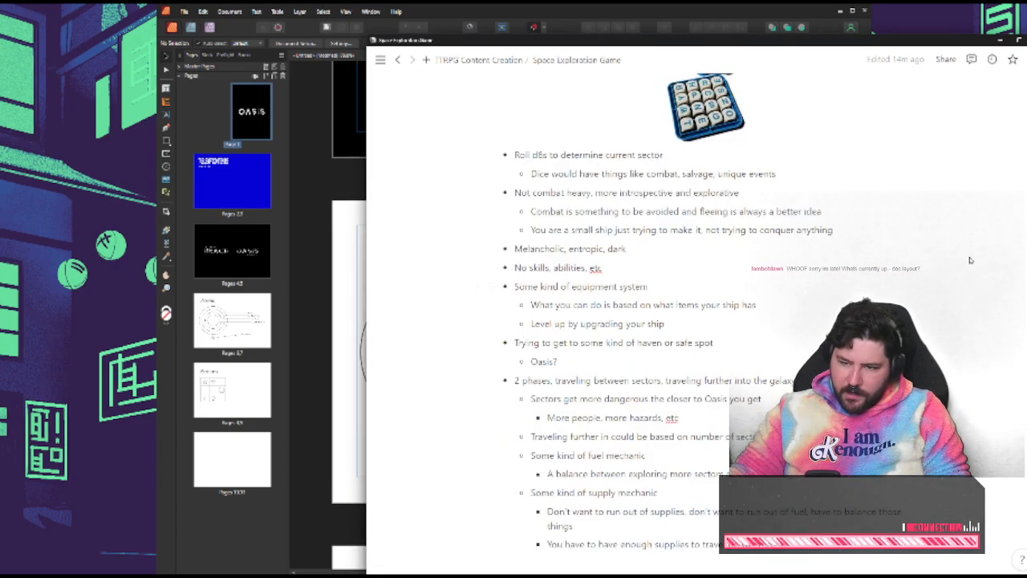
left_click_drag(659, 42, 516, 24)
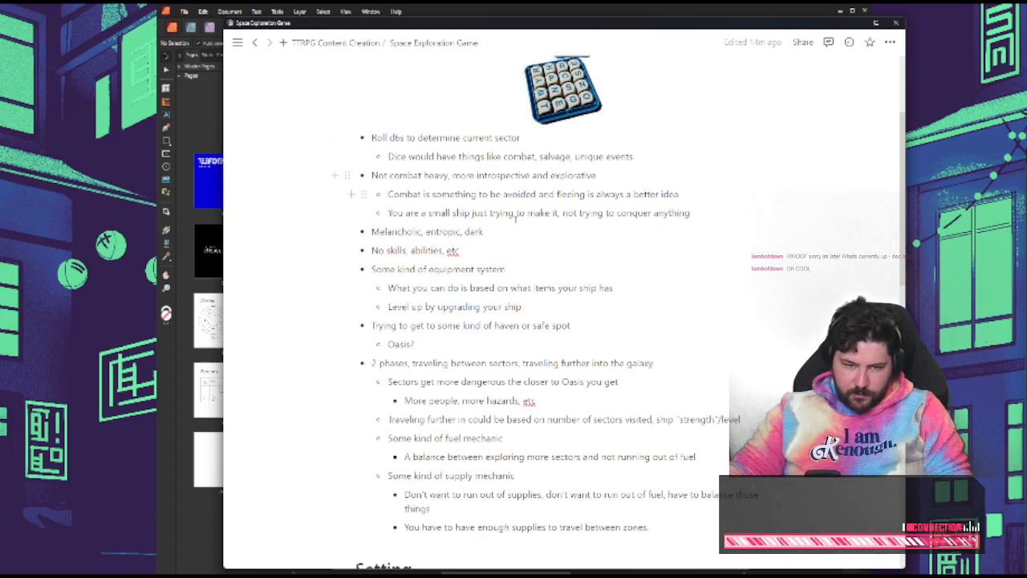
double_click(395, 232)
double_click(443, 231)
left_click(493, 231)
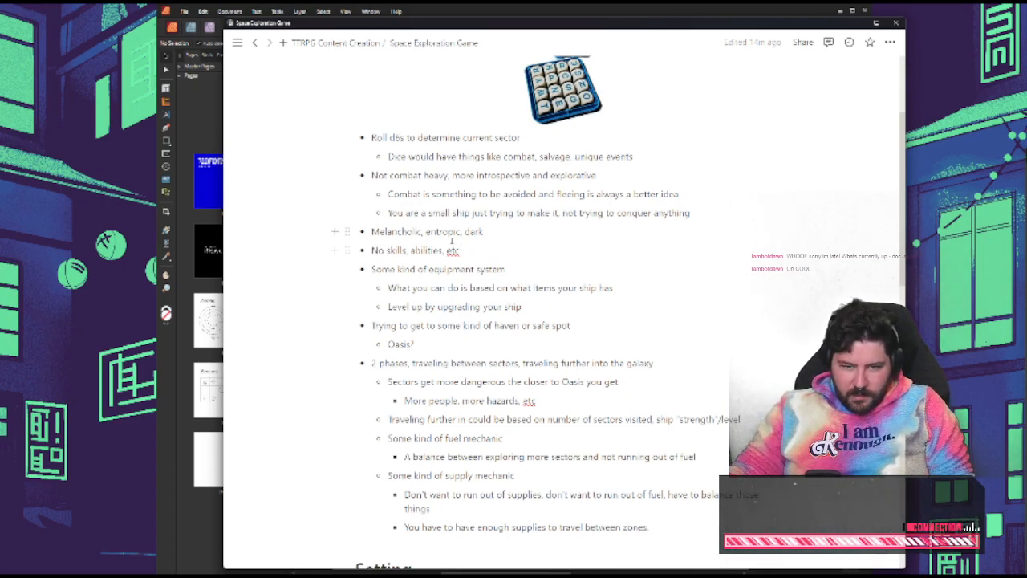
Read the game notes from the "No skills, abilities, etc" bullet through the equipment system, ship upgrade and Oasis haven bullets
double_click(444, 232)
left_click(460, 251)
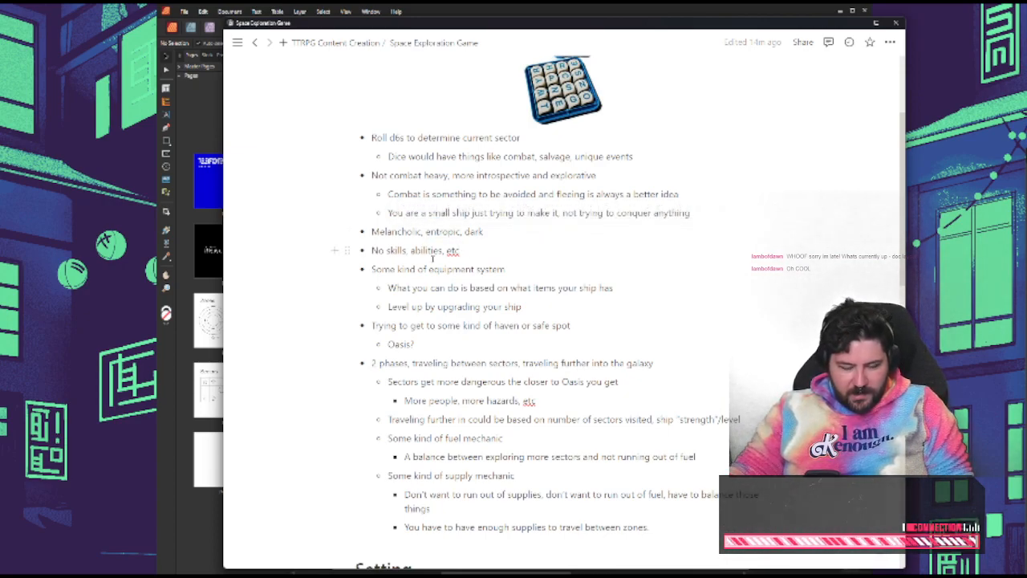
left_click_drag(370, 251, 480, 251)
double_click(391, 248)
left_click(472, 250)
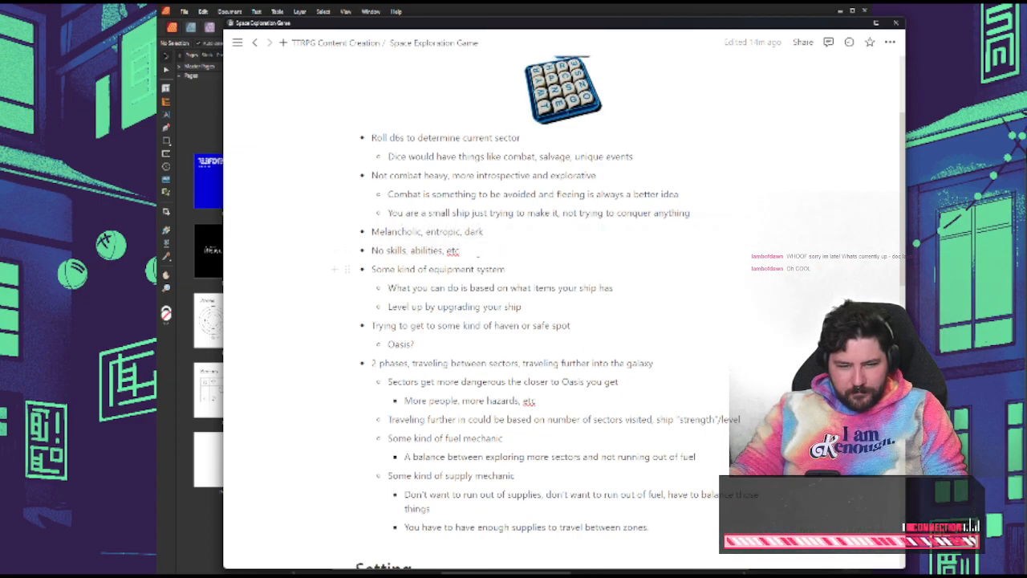
left_click_drag(375, 272, 447, 274)
left_click(529, 269)
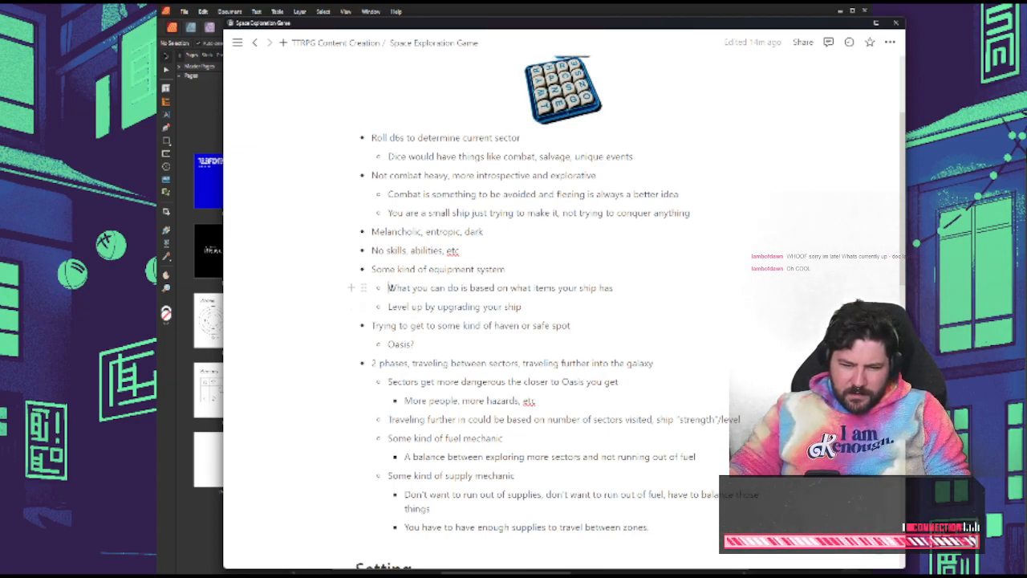
triple_click(390, 287)
double_click(460, 306)
double_click(429, 306)
double_click(403, 307)
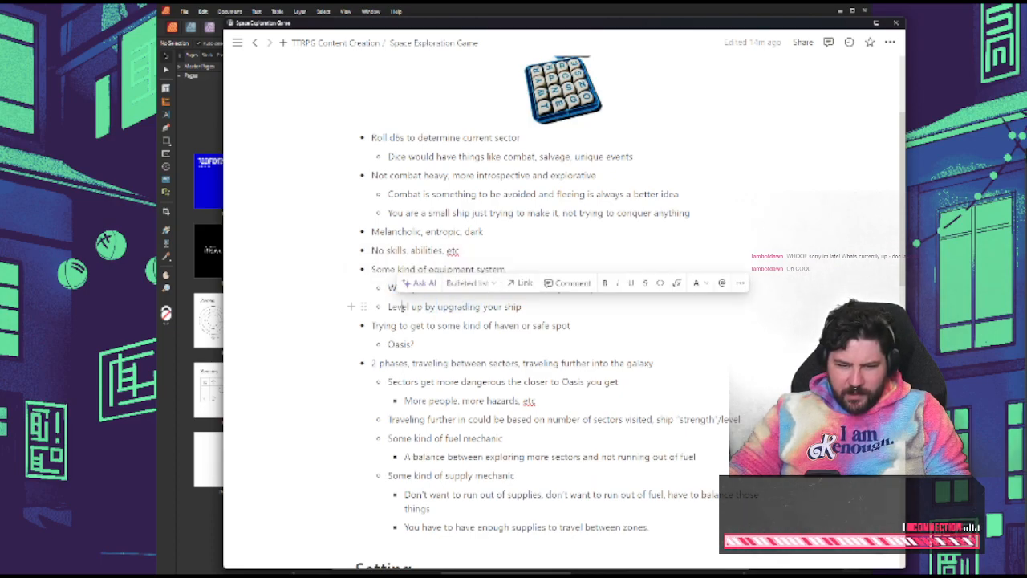
double_click(437, 307)
triple_click(471, 306)
left_click(535, 310)
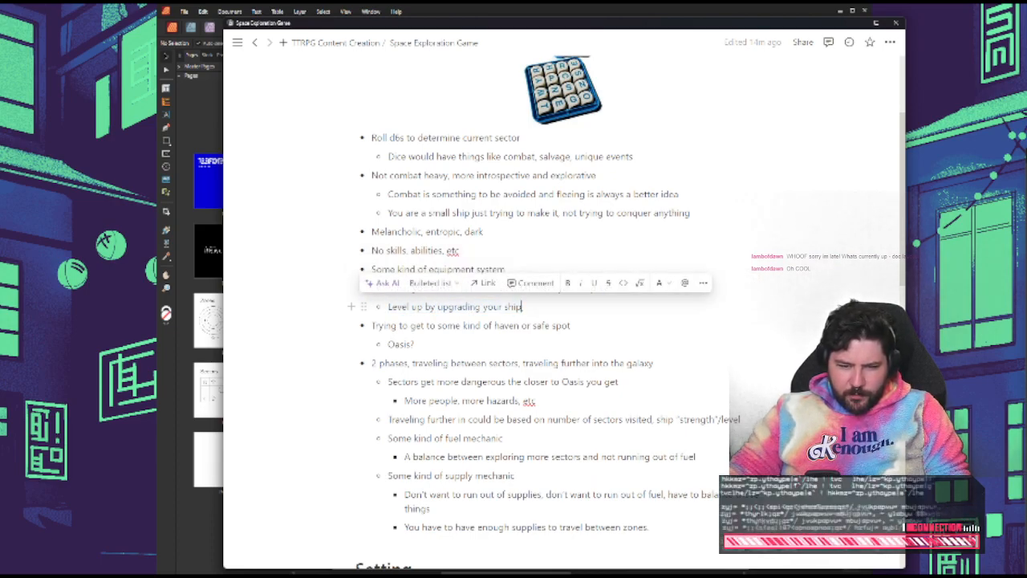
triple_click(409, 325)
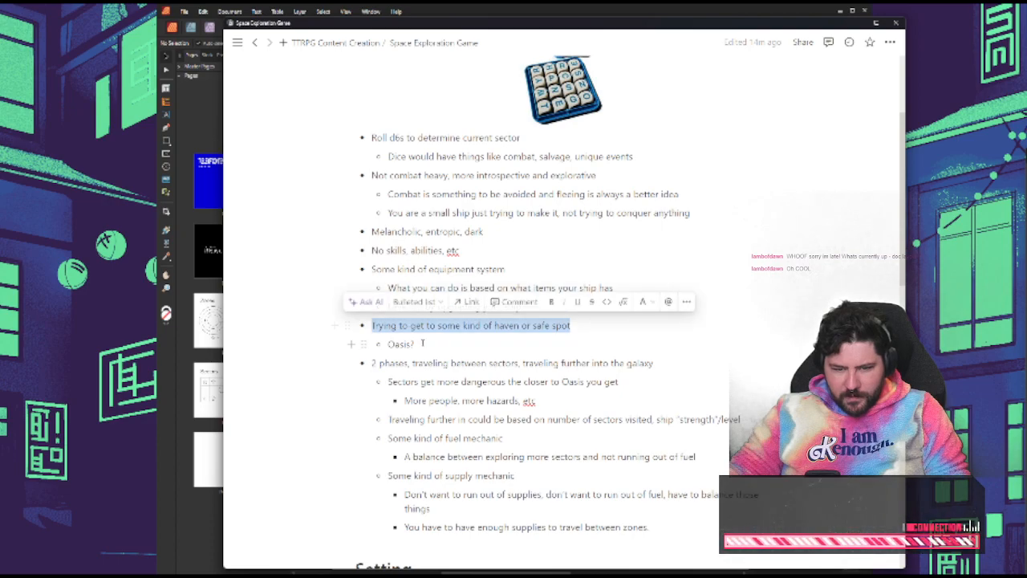
left_click(414, 344)
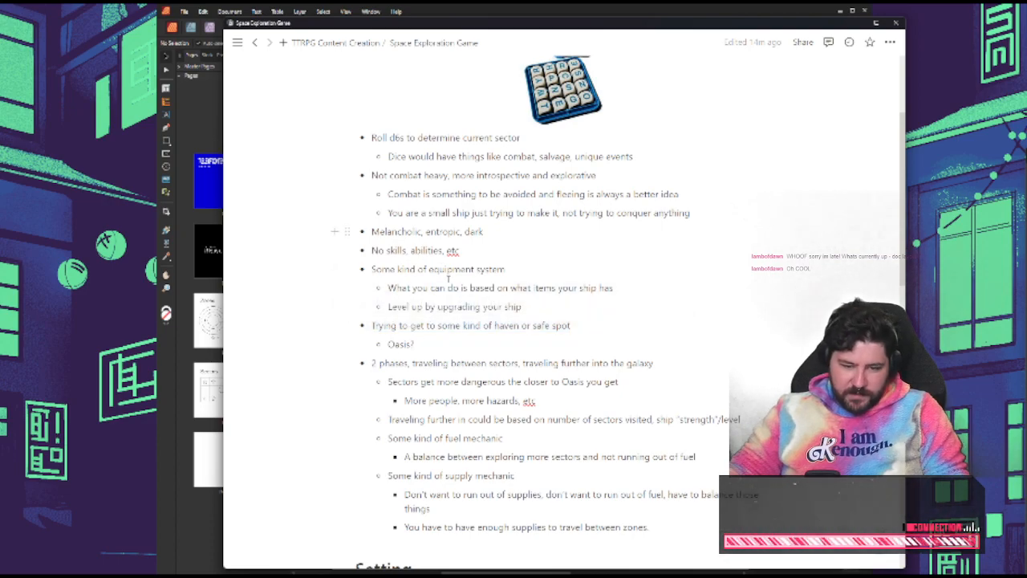
Move the notes window aside and reword the "2 phases" bullet to end with "traveling further out of the galaxy"
scroll(531, 319, "down", 3)
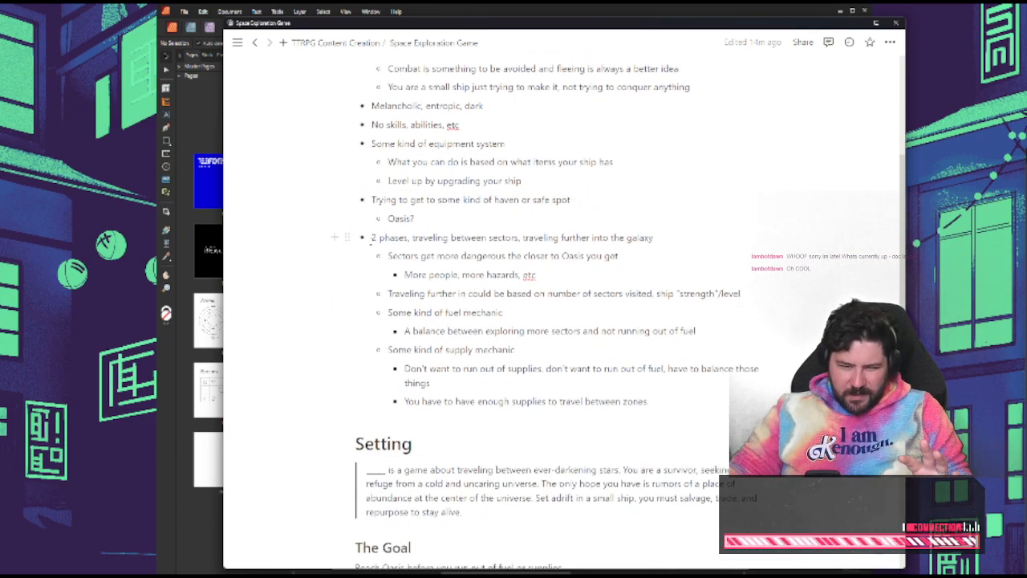
left_click_drag(347, 238, 671, 237)
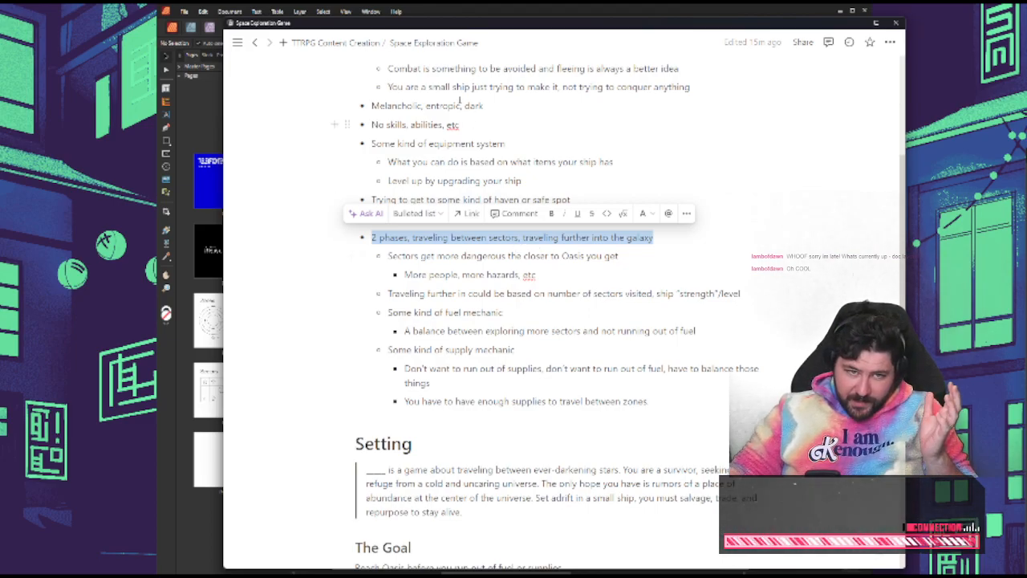
left_click_drag(425, 24, 193, 25)
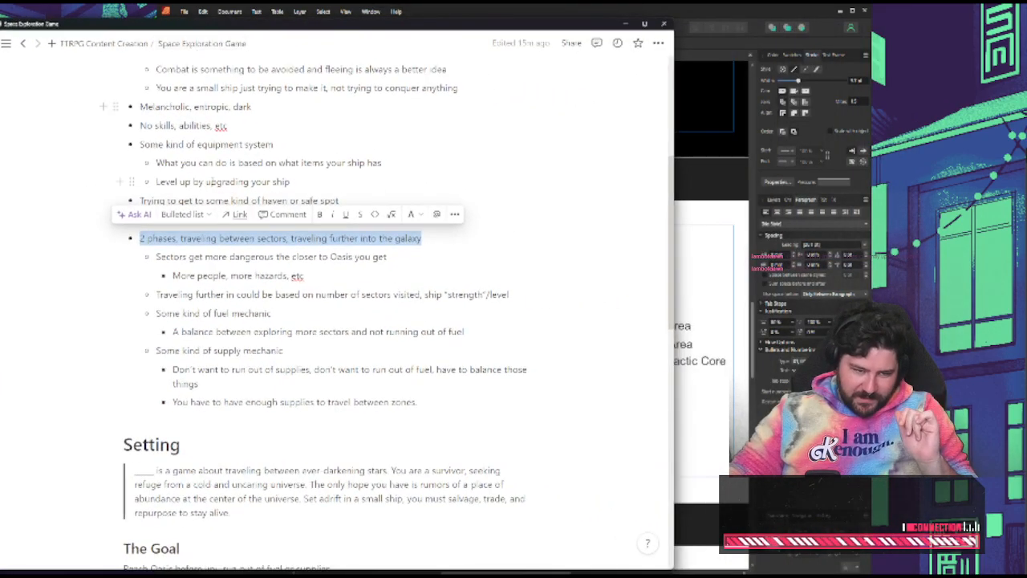
left_click(239, 256)
double_click(271, 238)
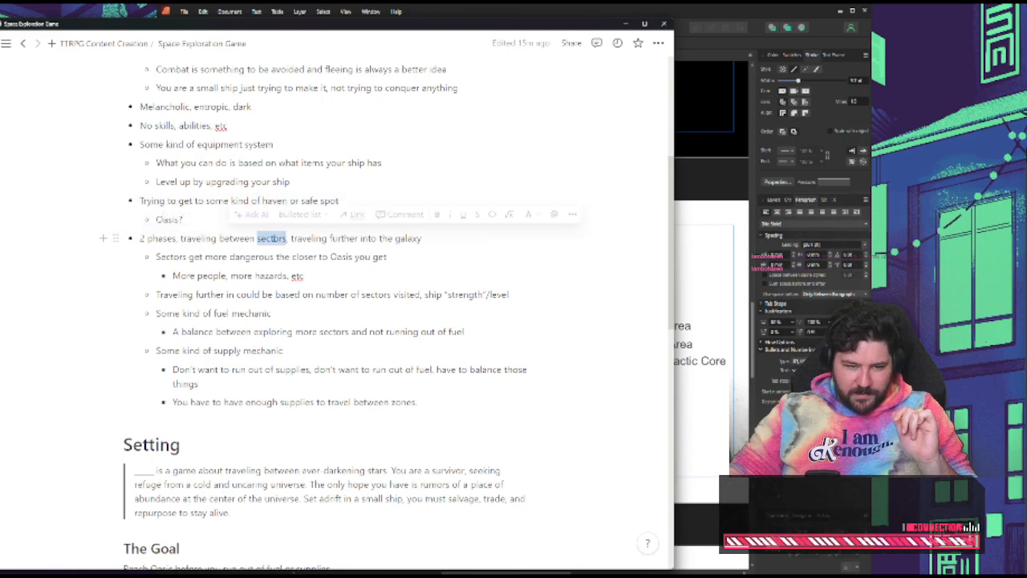
double_click(199, 239)
double_click(259, 238)
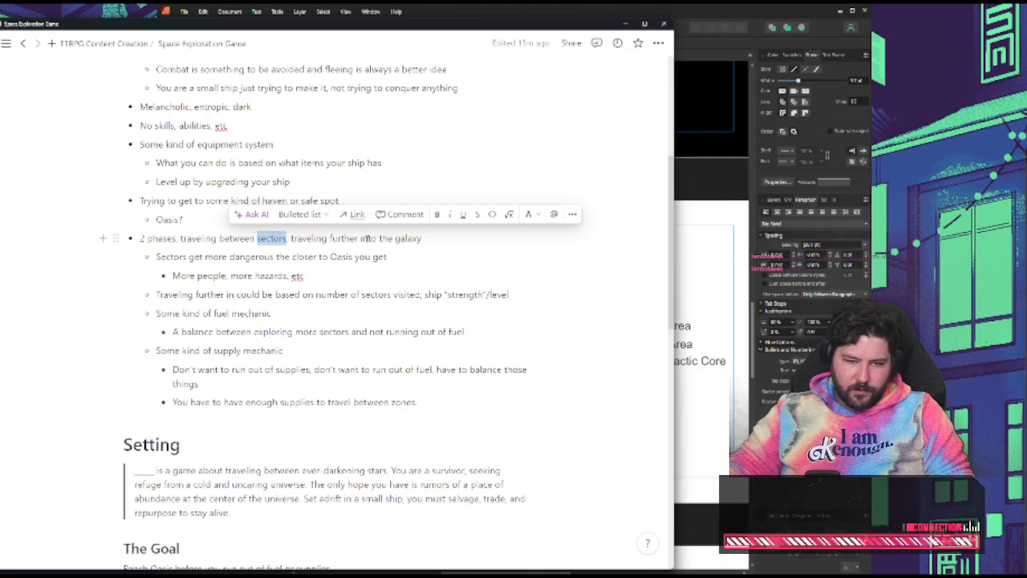
double_click(368, 238)
type("out of")
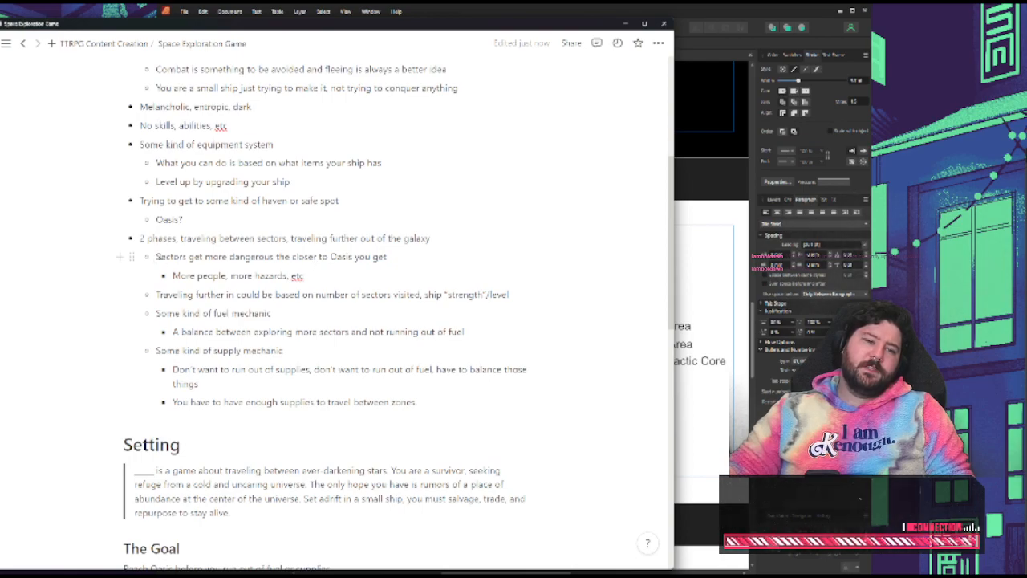
Reword the bullet beneath the sector danger note to "Less people, more lawlessness, more hazards, etc"
triple_click(389, 256)
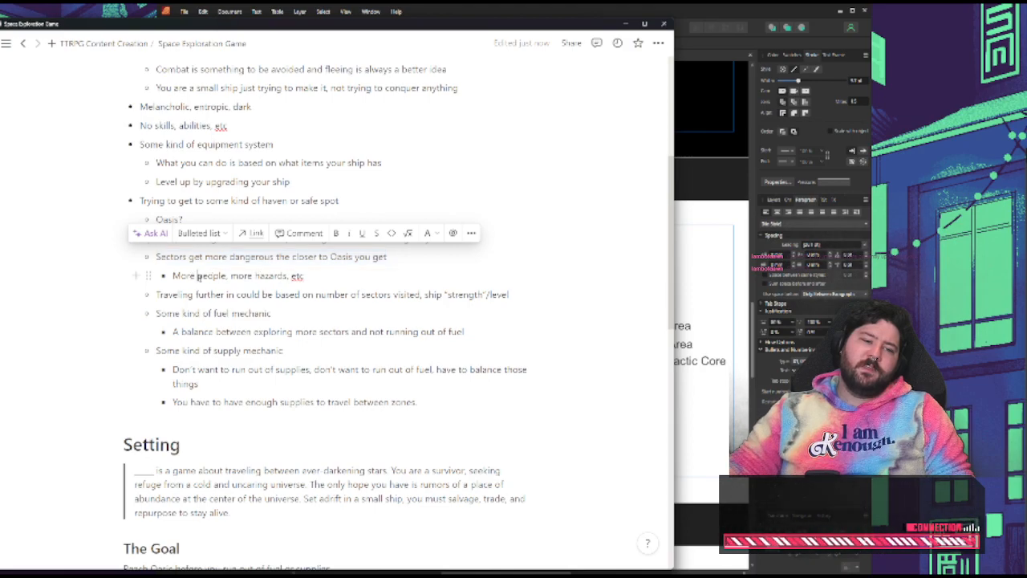
double_click(199, 276)
double_click(199, 276)
left_click(199, 276)
double_click(177, 275)
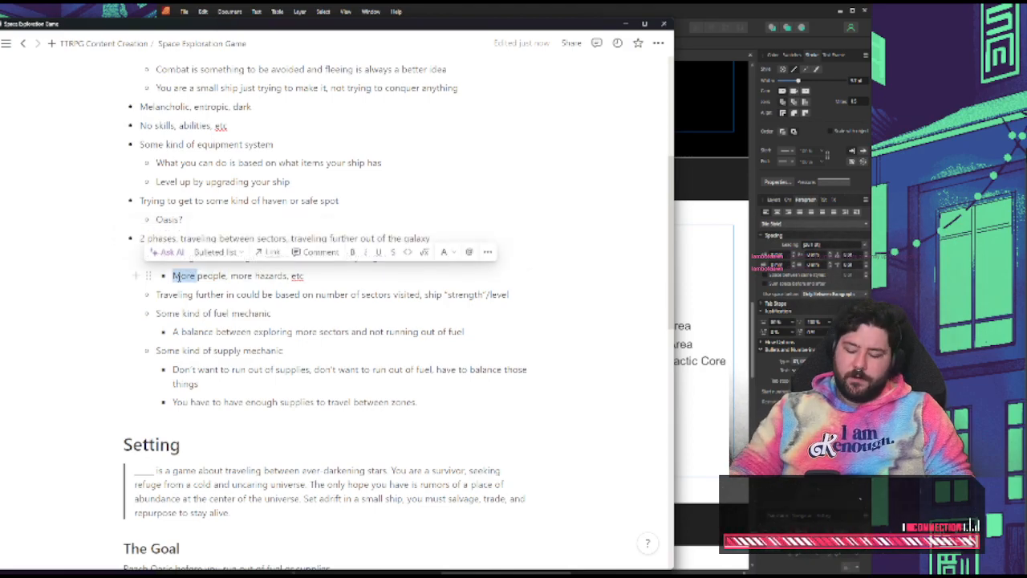
type("Less people")
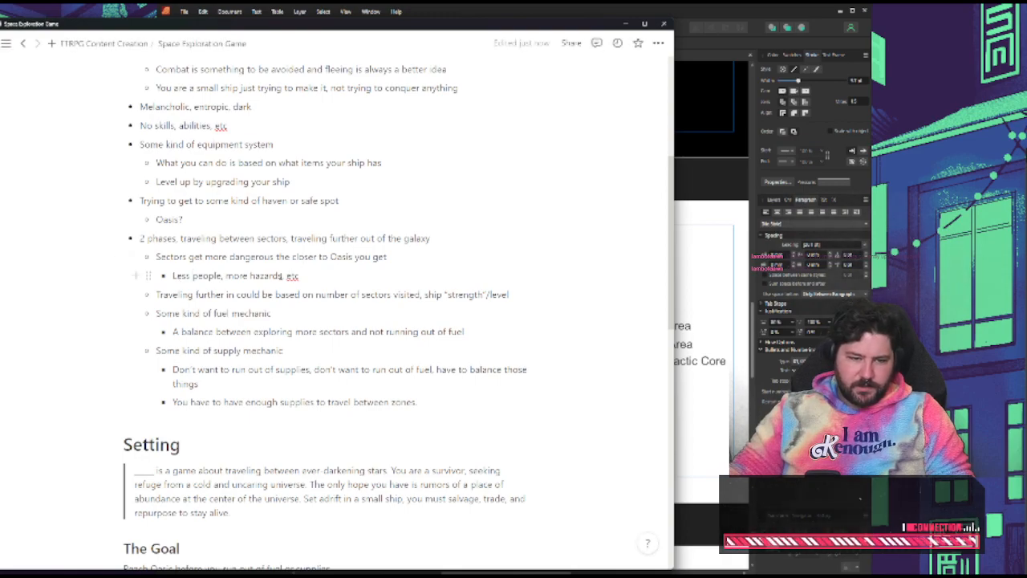
type("/law")
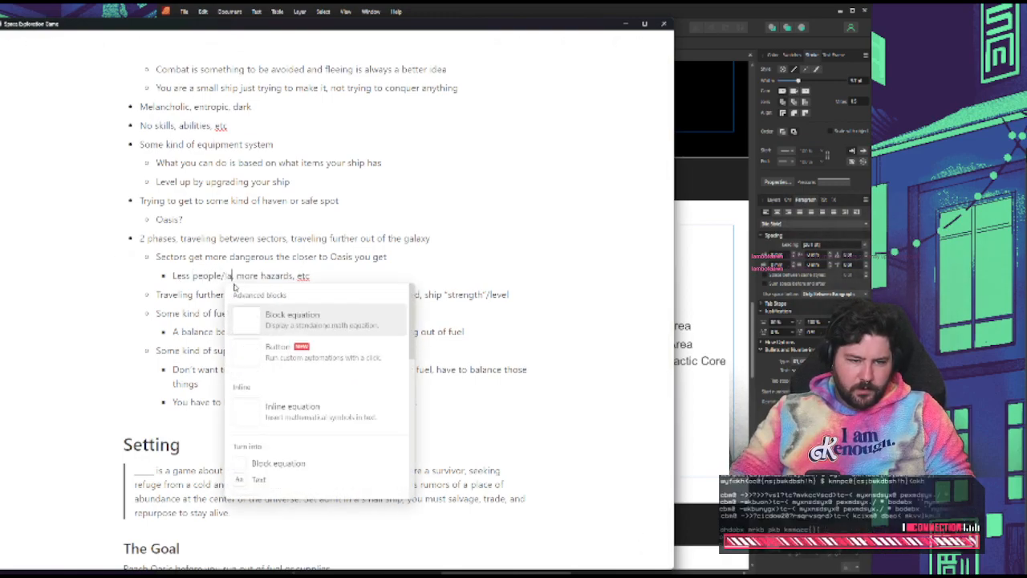
key("BackSpace")
key("BackSpace")
key("BackSpace")
key("BackSpace")
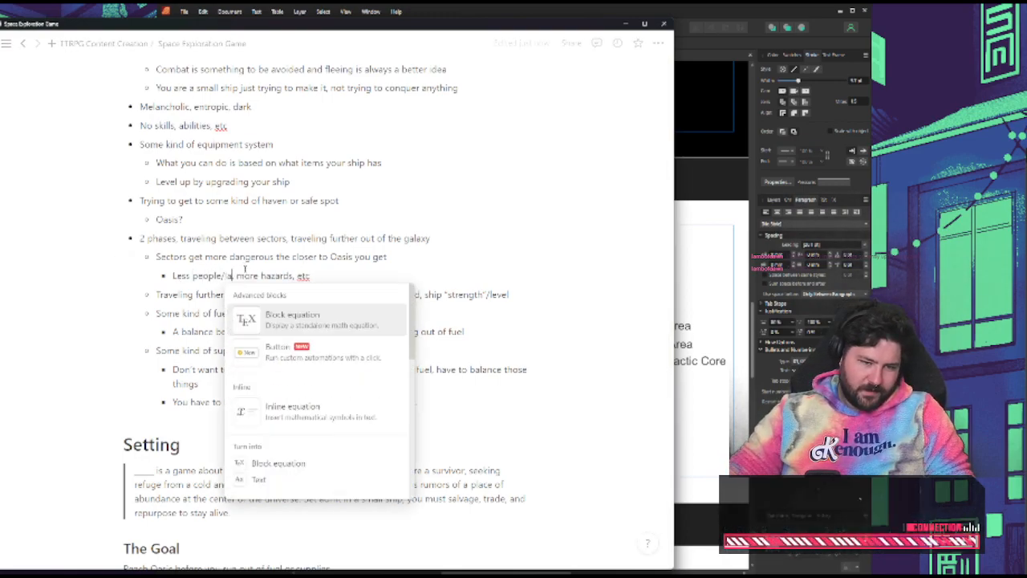
type(", lawlessness,")
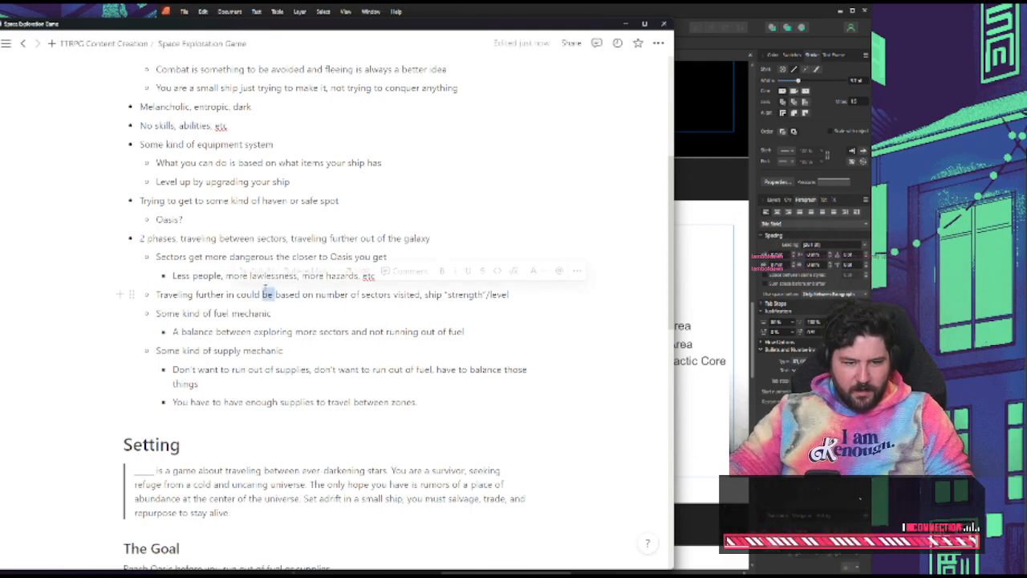
Change "in" to "out" in the bullet about traveling further based on the number of sectors visited
double_click(267, 295)
double_click(231, 295)
type("out")
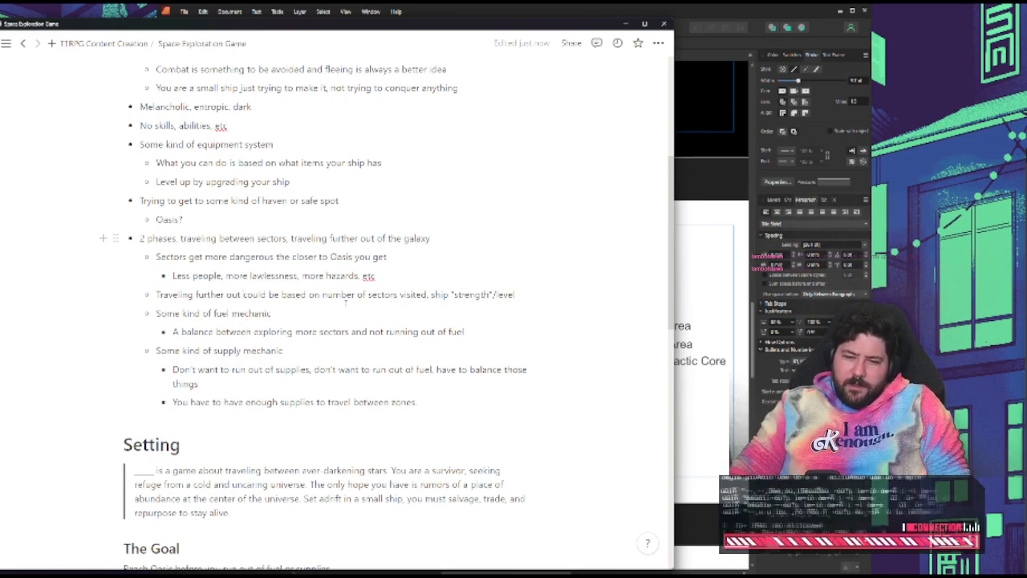
Switch to Affinity Publisher and examine the Zones diagram's ring labels and where Oasis lies relative to the rings
left_click(740, 300)
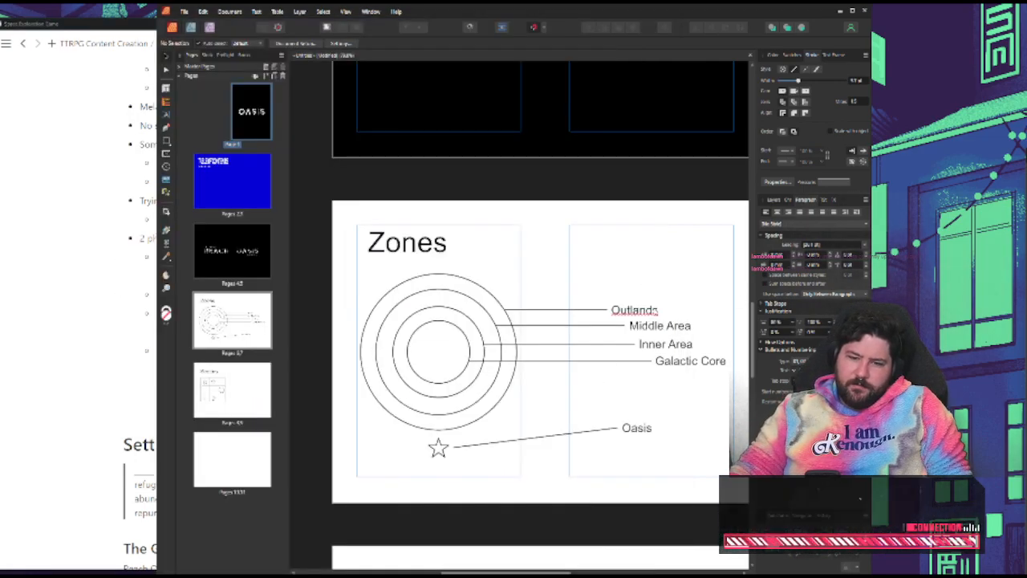
scroll(401, 373, "down", 2)
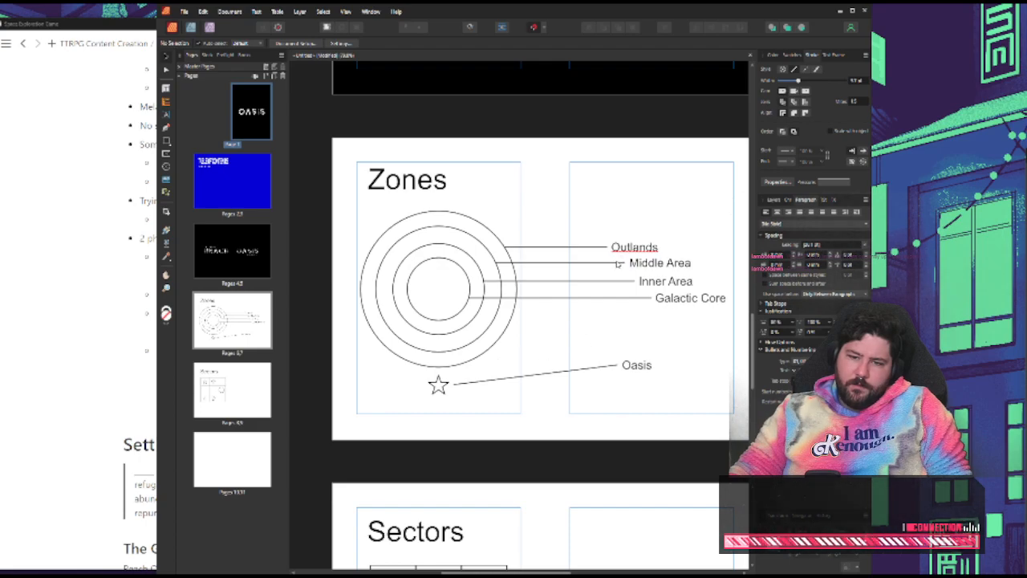
left_click(665, 266)
left_click(660, 284)
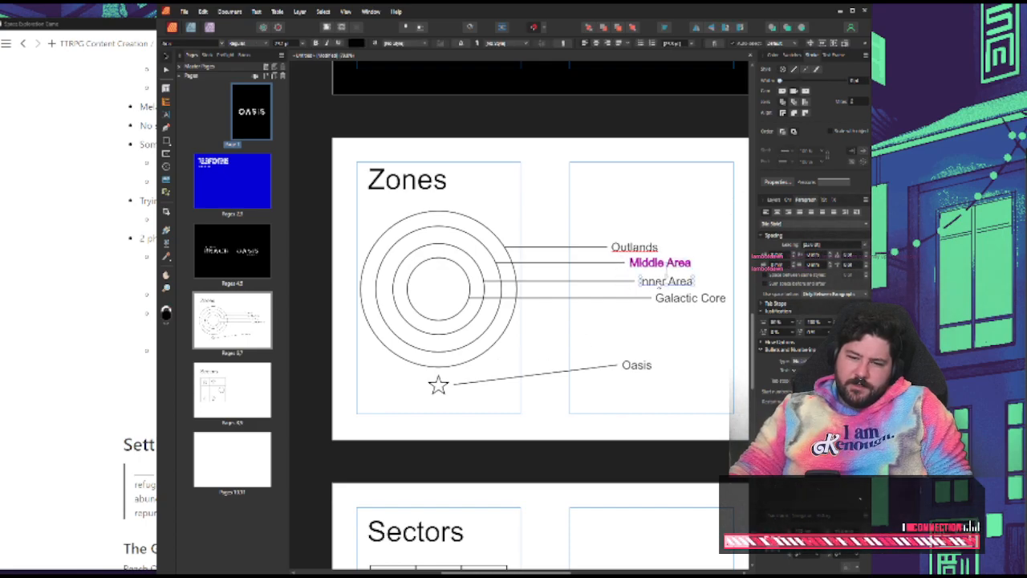
left_click(654, 250)
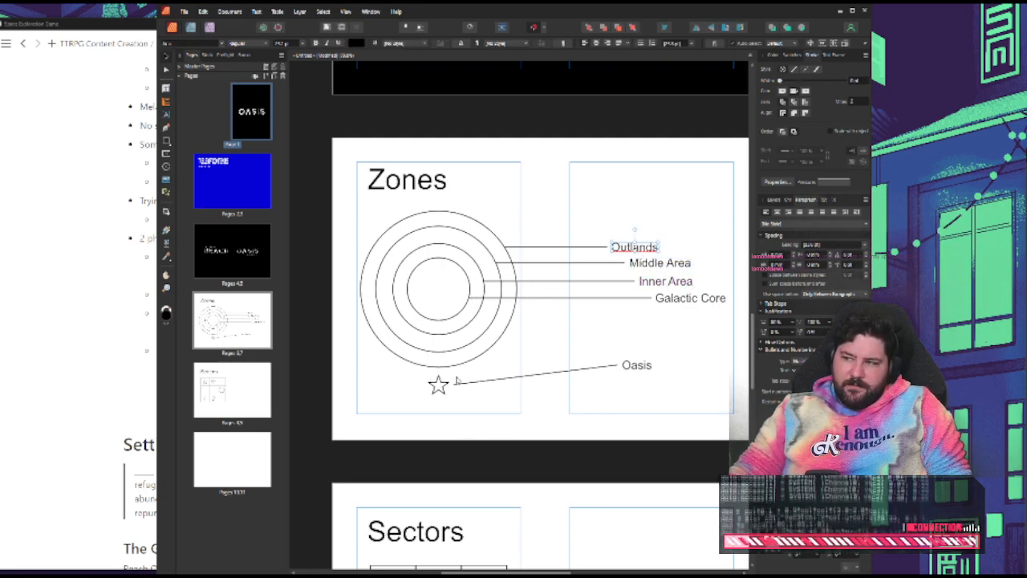
left_click(575, 416)
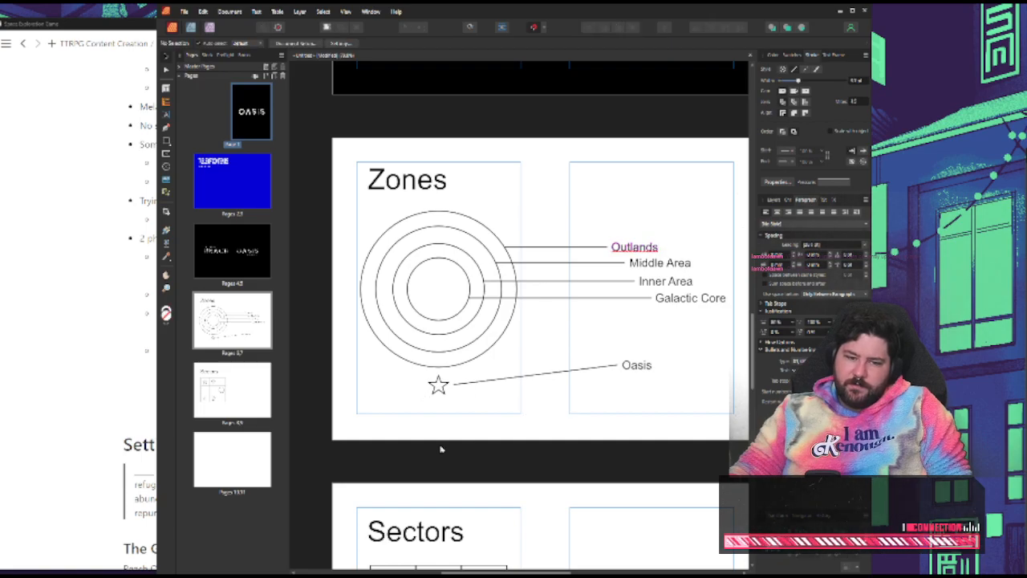
Return to the notes and add "You have to find the coordinates of Oasis by exploring" after the supply bullets, at the supply mechanic's level
left_click(132, 352)
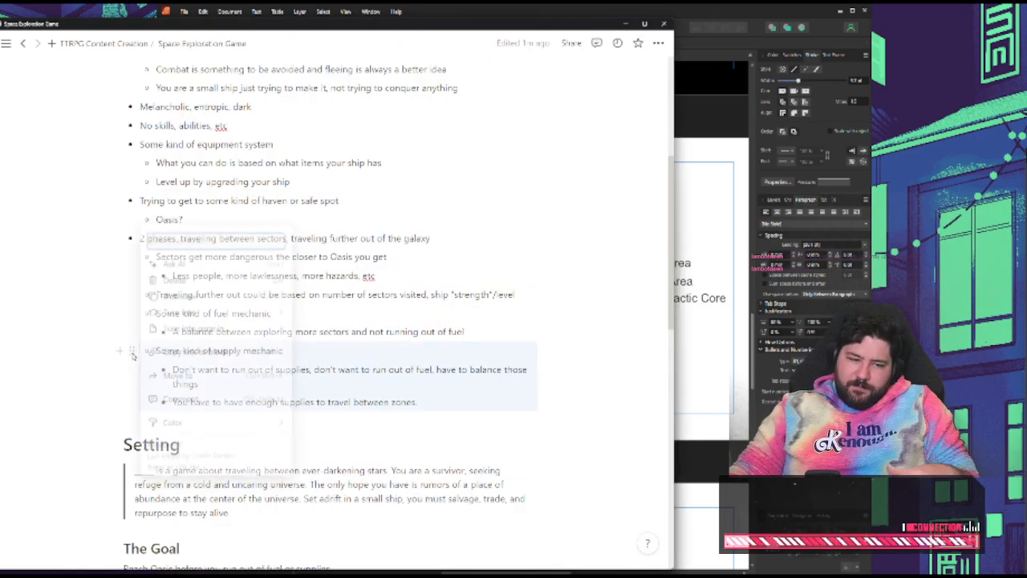
key("Escape")
left_click(440, 393)
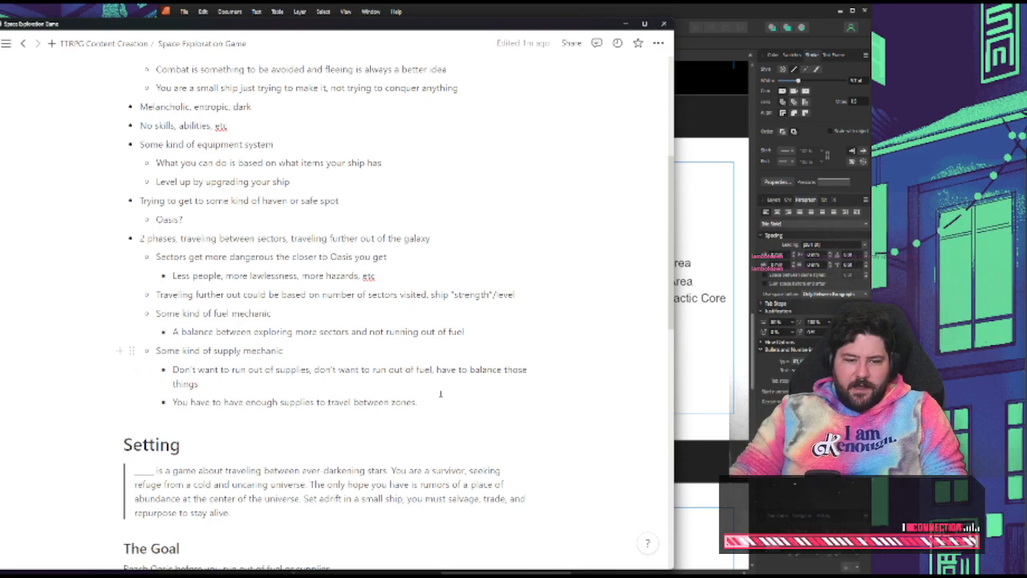
key("Return")
key("shift+Tab")
type("You have")
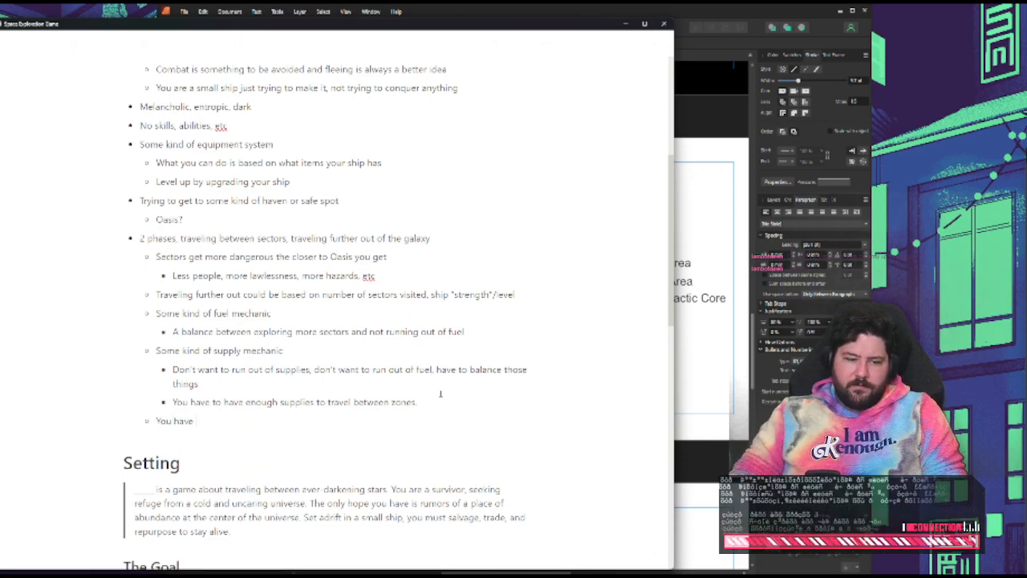
type(" to find the coori")
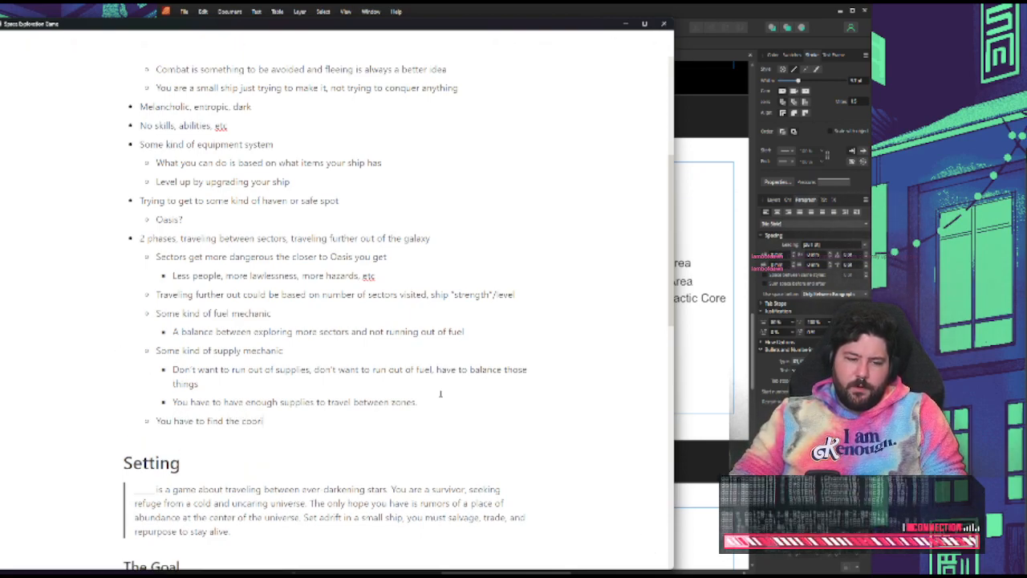
type("dinates of Oa")
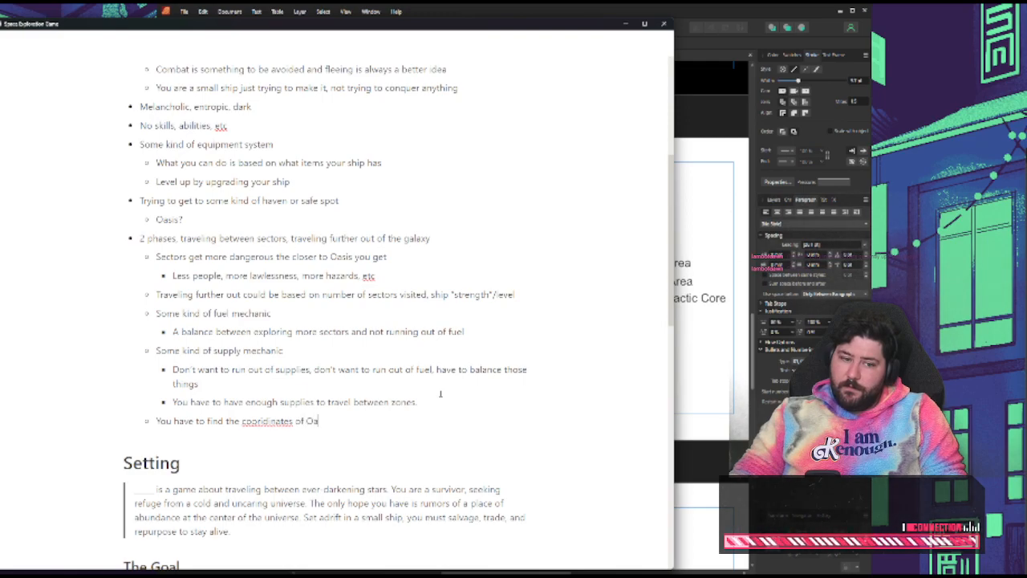
type("sis by exploring")
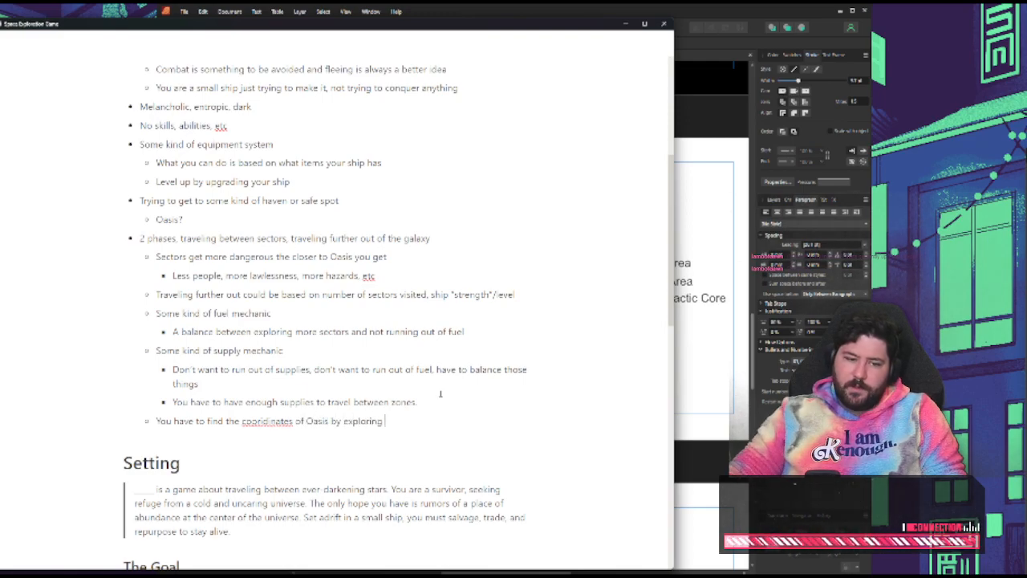
Try to correct the misspelled word in the new Oasis bullet with the spell-check suggestion "coordinates"
right_click(283, 420)
left_click(389, 398)
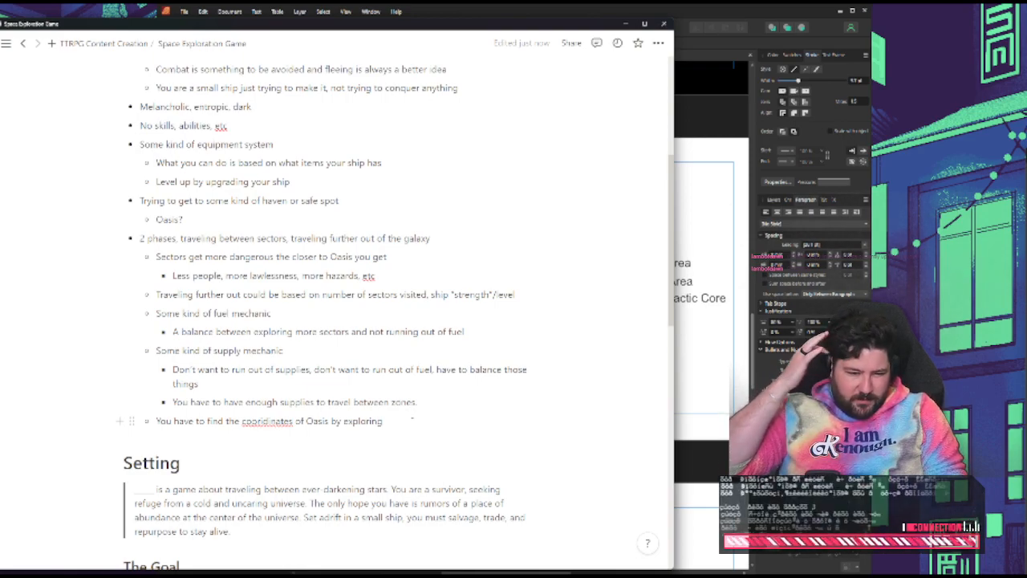
right_click(274, 417)
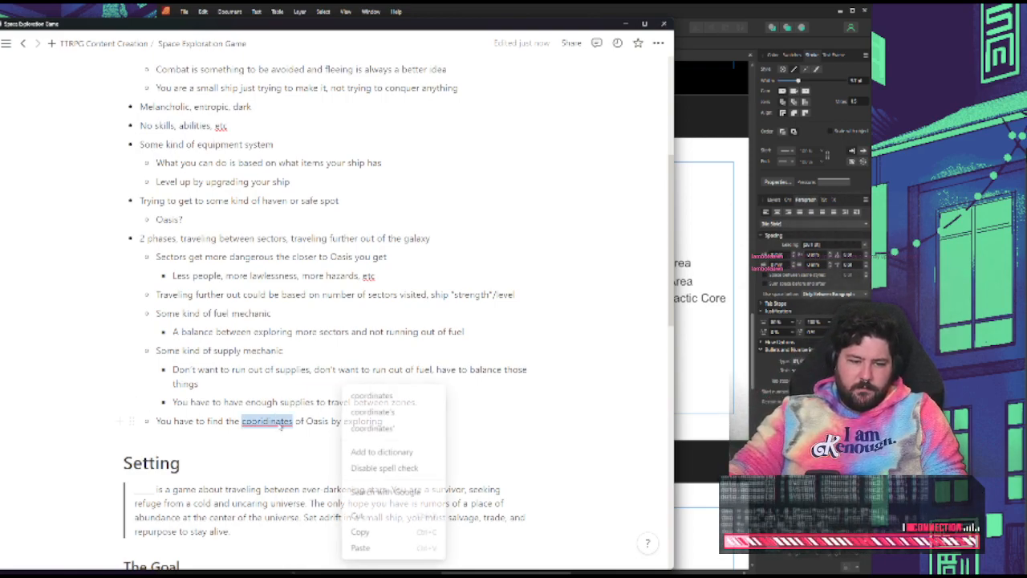
left_click(397, 399)
right_click(277, 422)
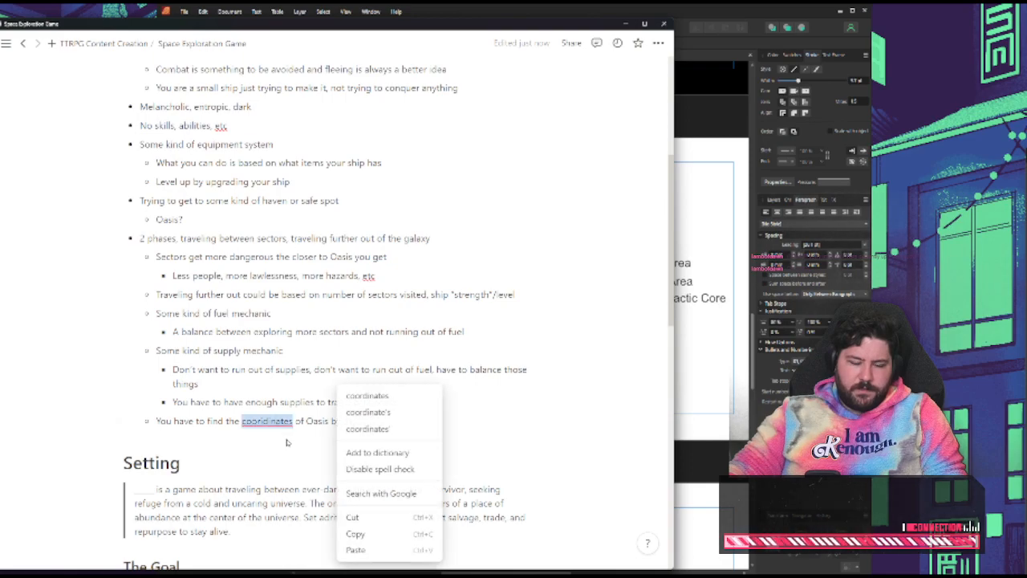
left_click(381, 426)
right_click(264, 425)
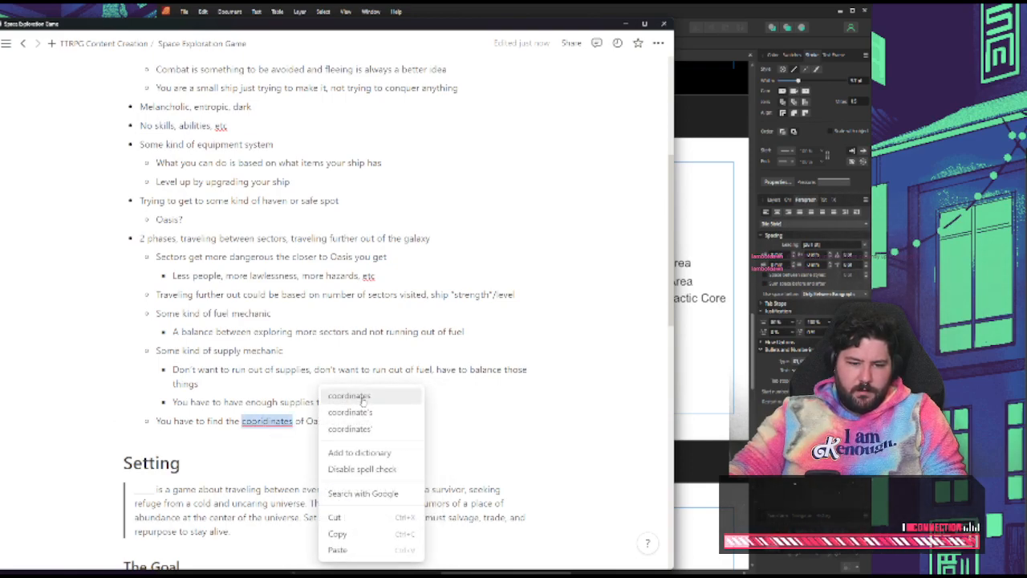
left_click(290, 420)
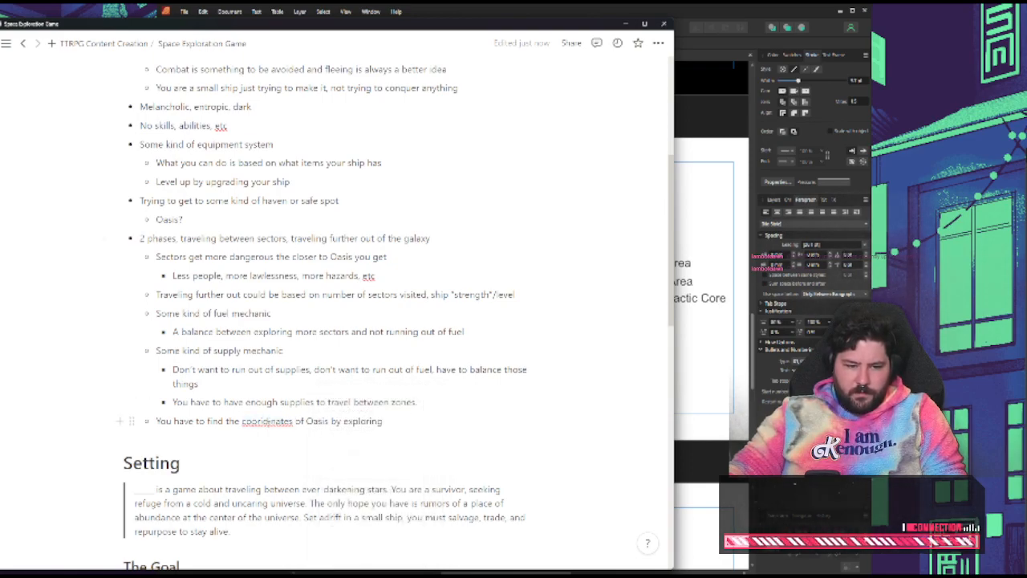
right_click(272, 425)
left_click(356, 396)
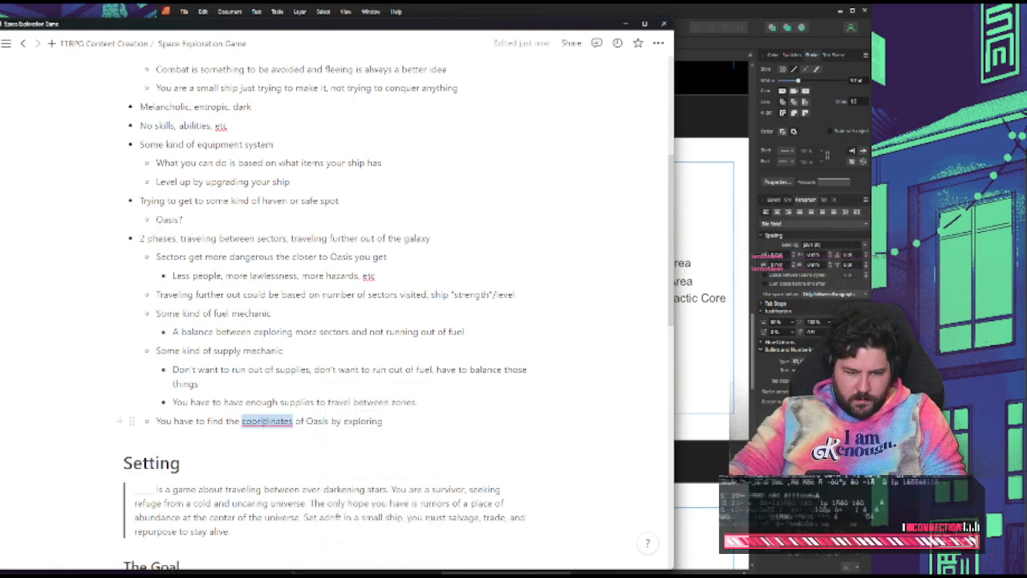
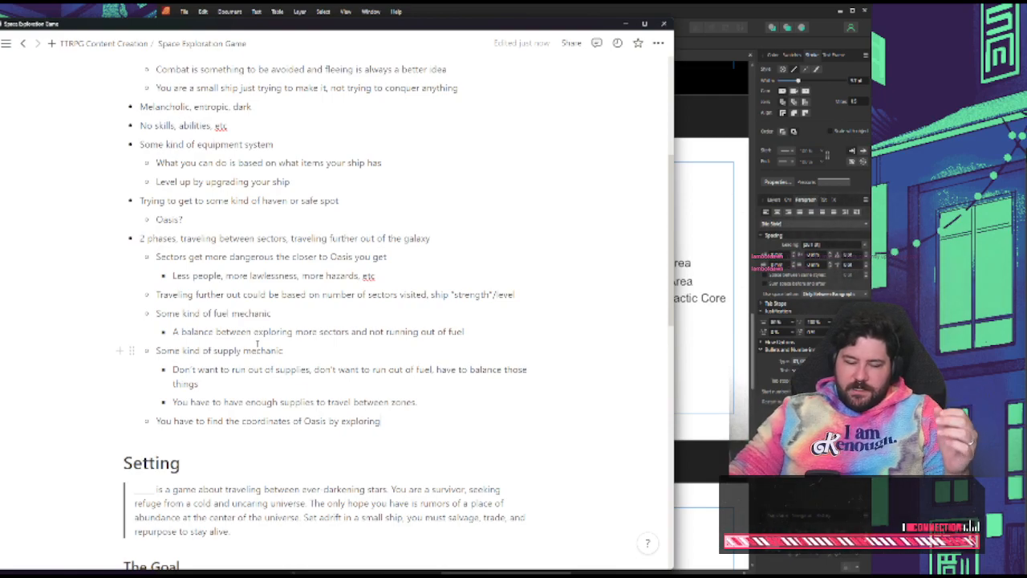
Review the supply mechanic and Oasis coordinates bullets, checking them against the Zones diagram in Affinity Publisher
double_click(228, 351)
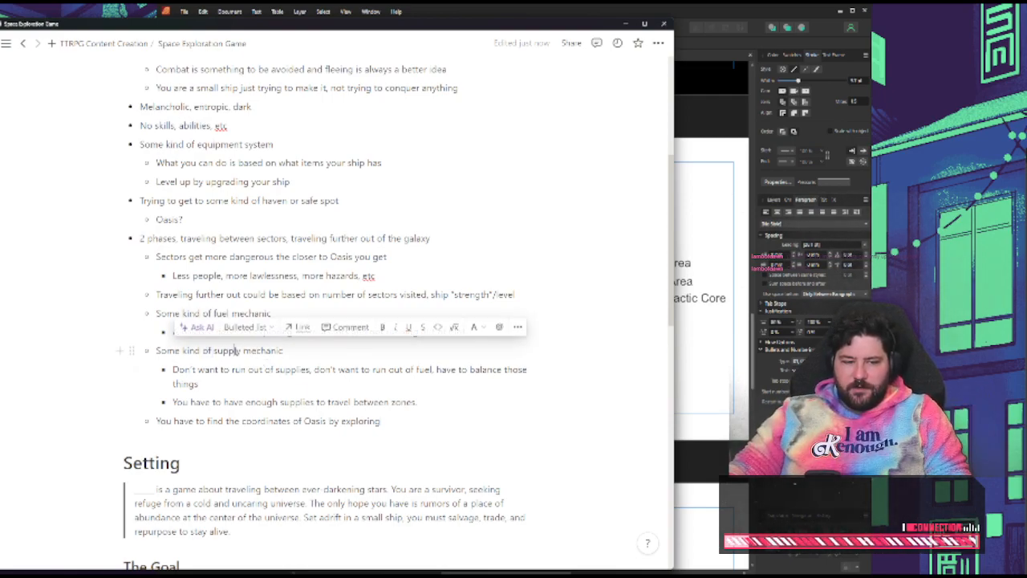
left_click(302, 376)
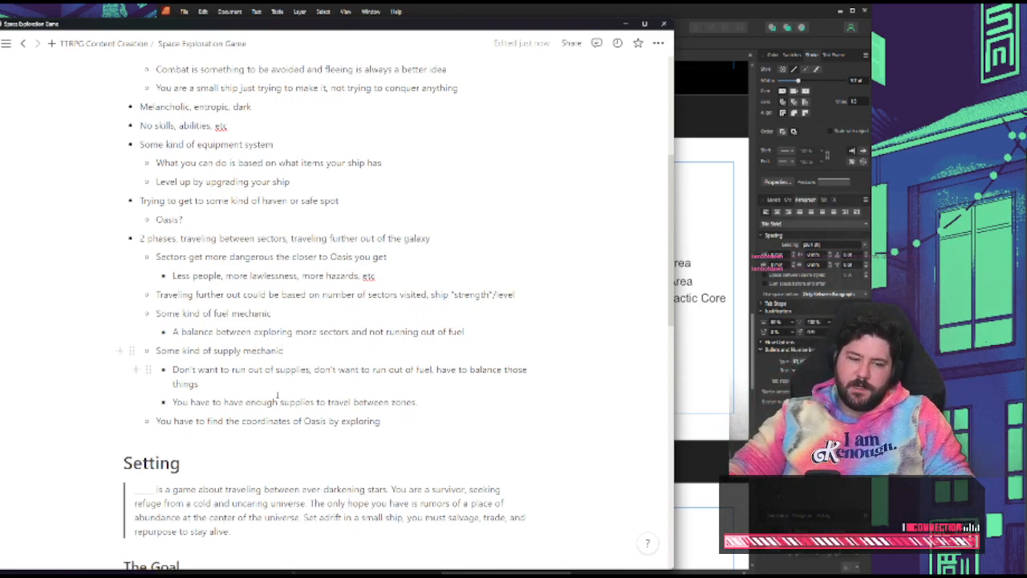
double_click(265, 421)
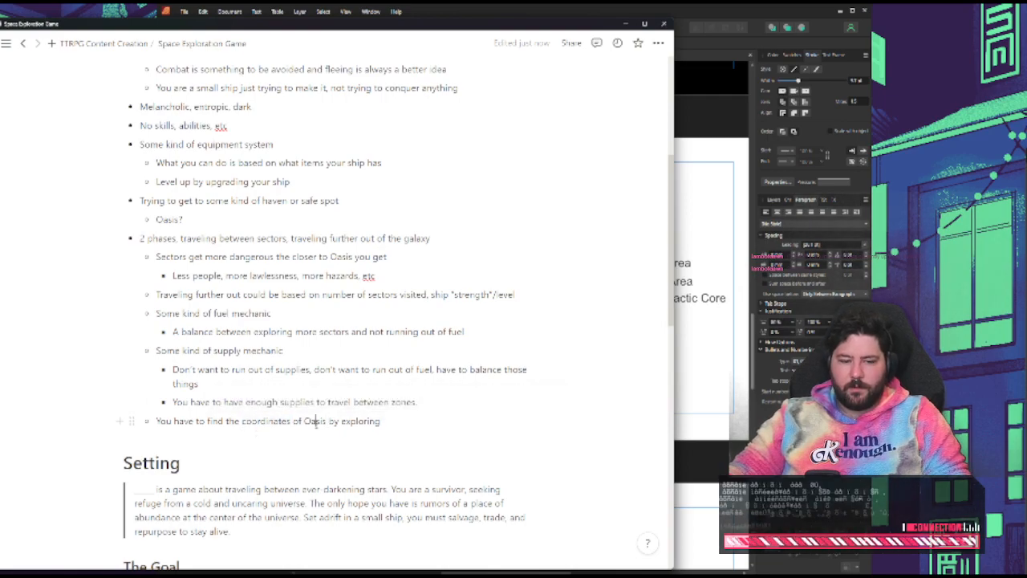
double_click(315, 421)
double_click(249, 421)
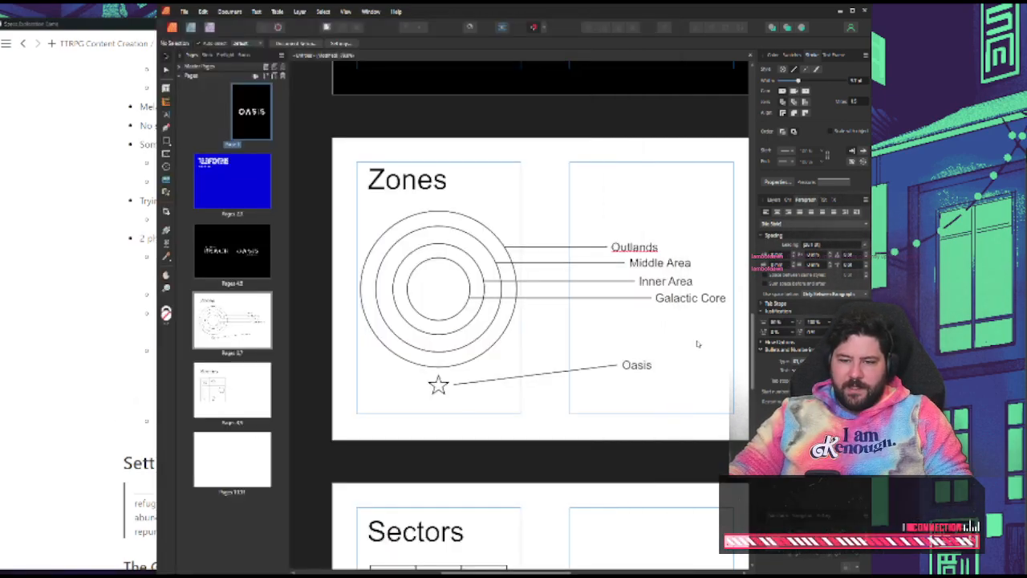
left_click(697, 344)
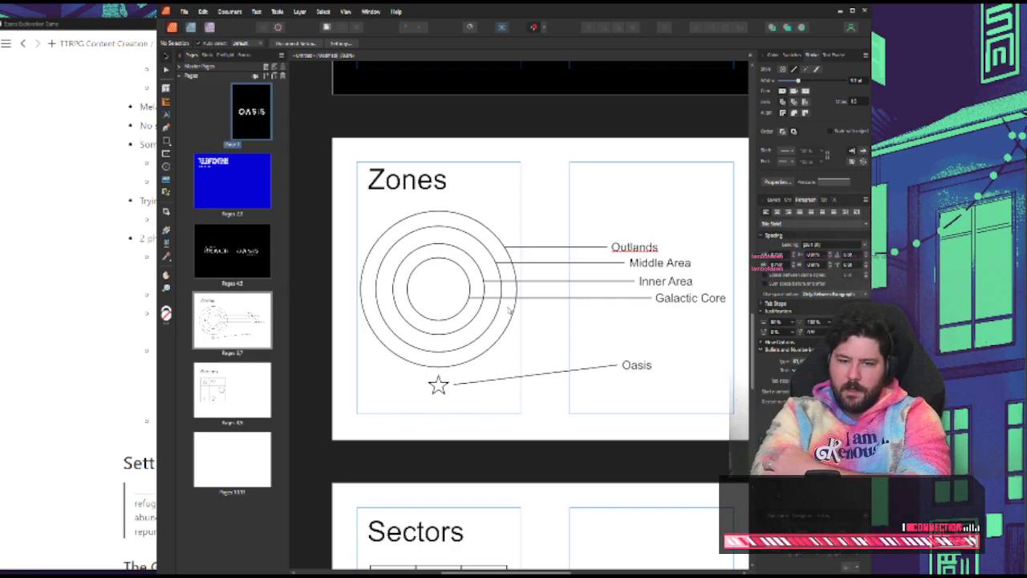
Return to the notes and append ", "defeat" a "boss" mechanic?" to the bullet about finding the coordinates of Oasis
left_click(112, 357)
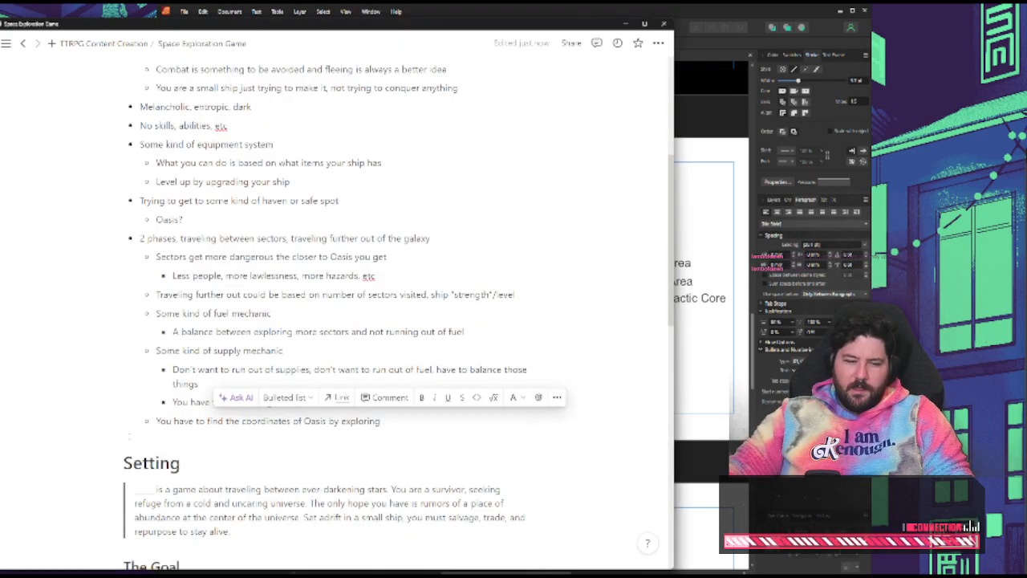
left_click(396, 426)
type(", boss mech")
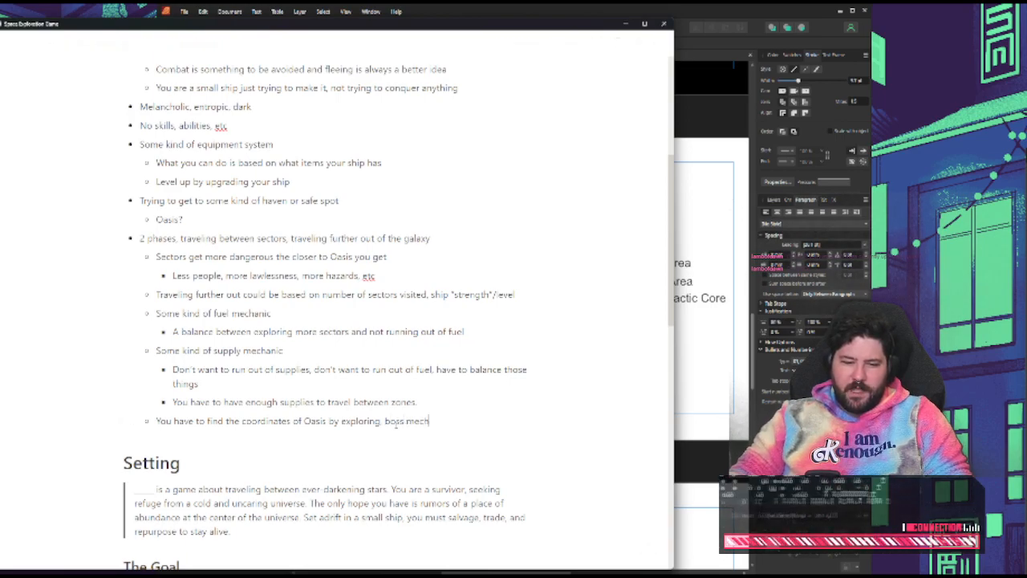
type("anic?")
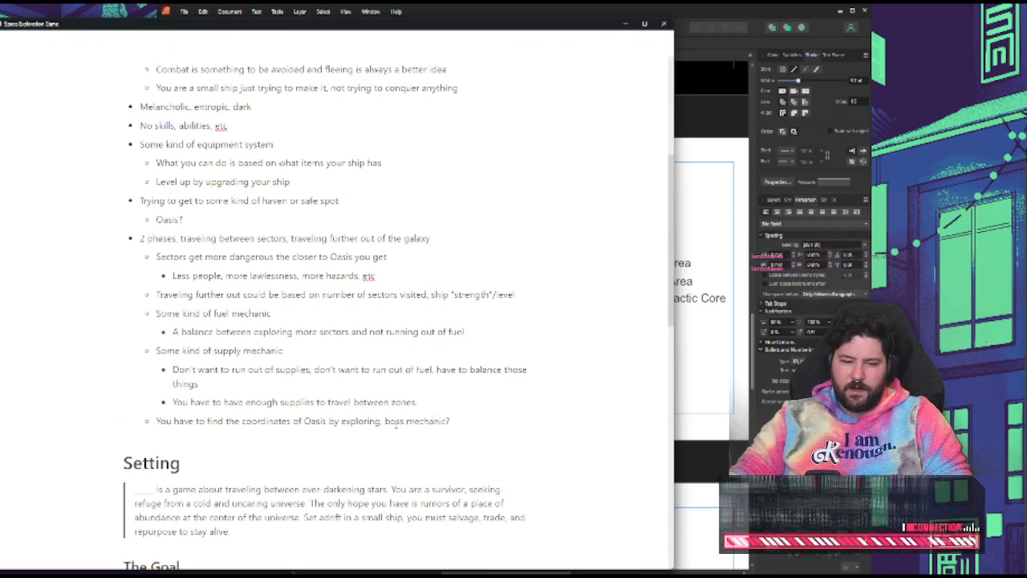
left_click(393, 423)
type("\"defeat\" ")
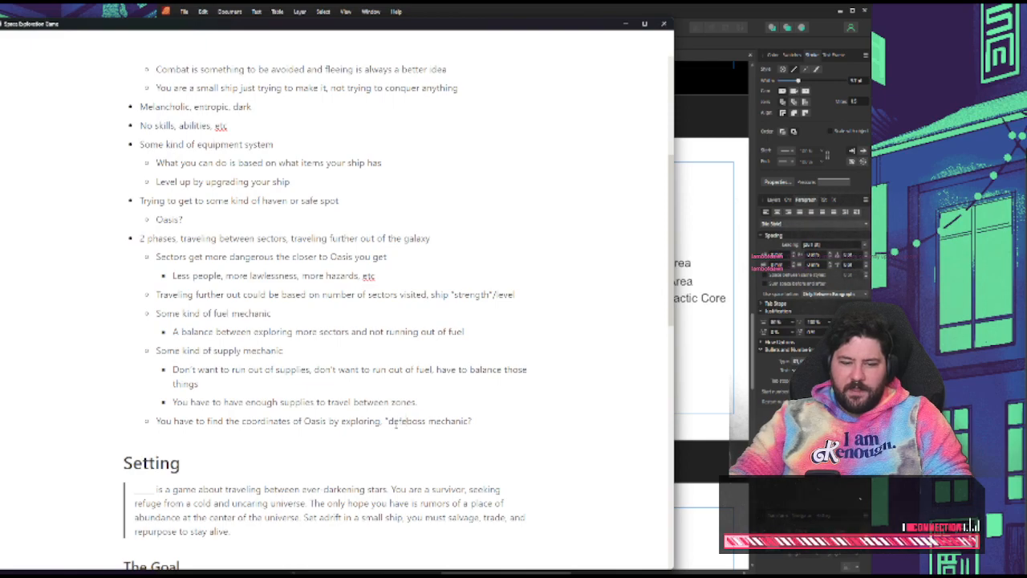
type("a ")
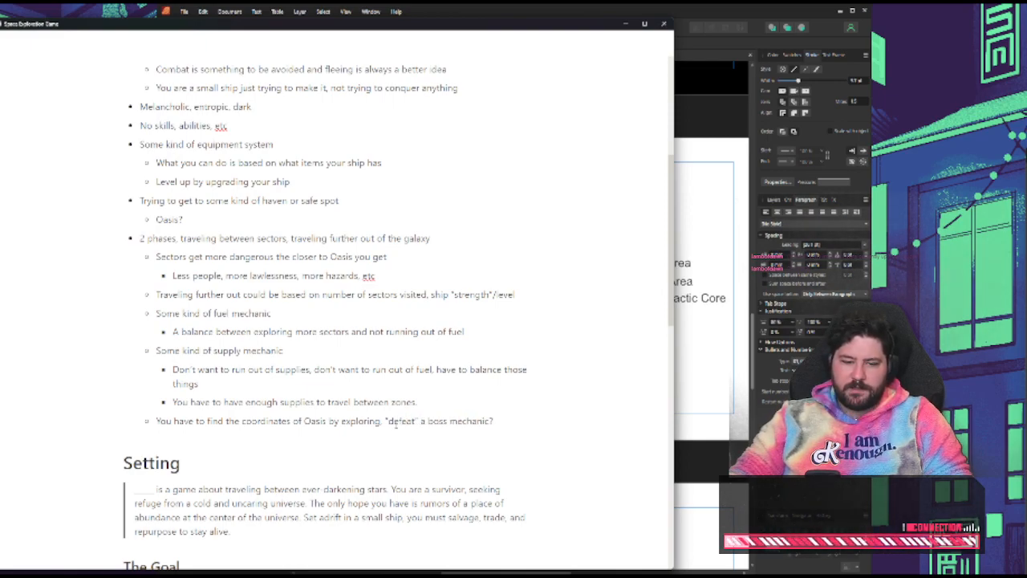
type("\"")
key("Right")
key("Right")
key("Right")
key("Right")
type("\"")
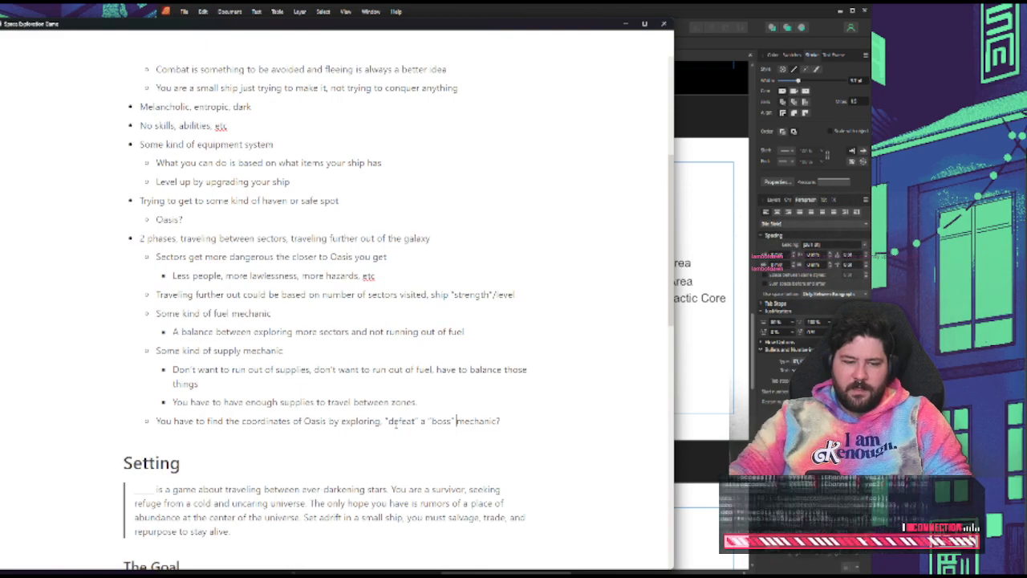
Add a nested bullet under the Oasis coordinates bullet reading "Get coordinates by finding a major haul, searching old wreckage, etc"
key("Return")
key("Tab")
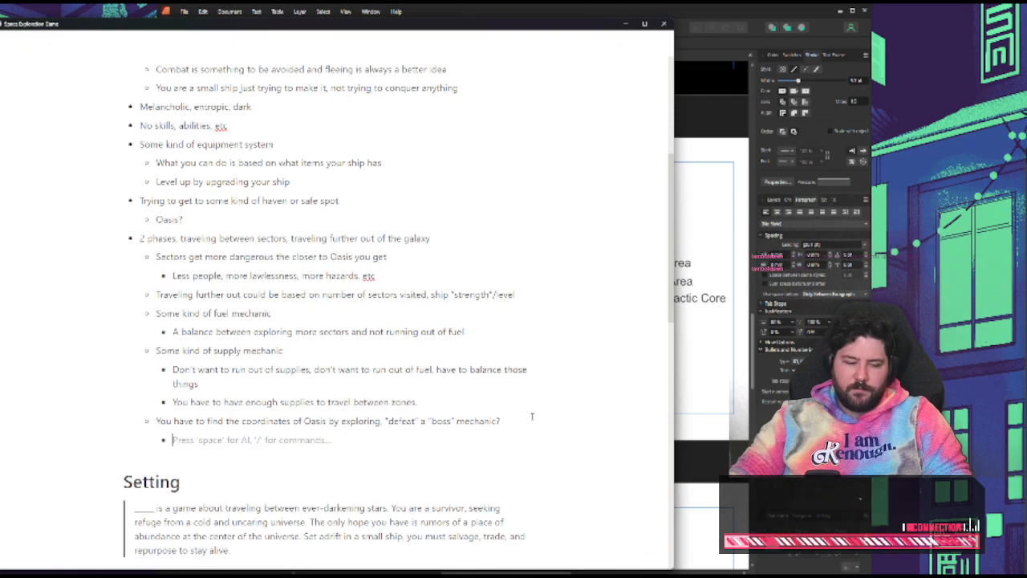
type("Get coordinates by")
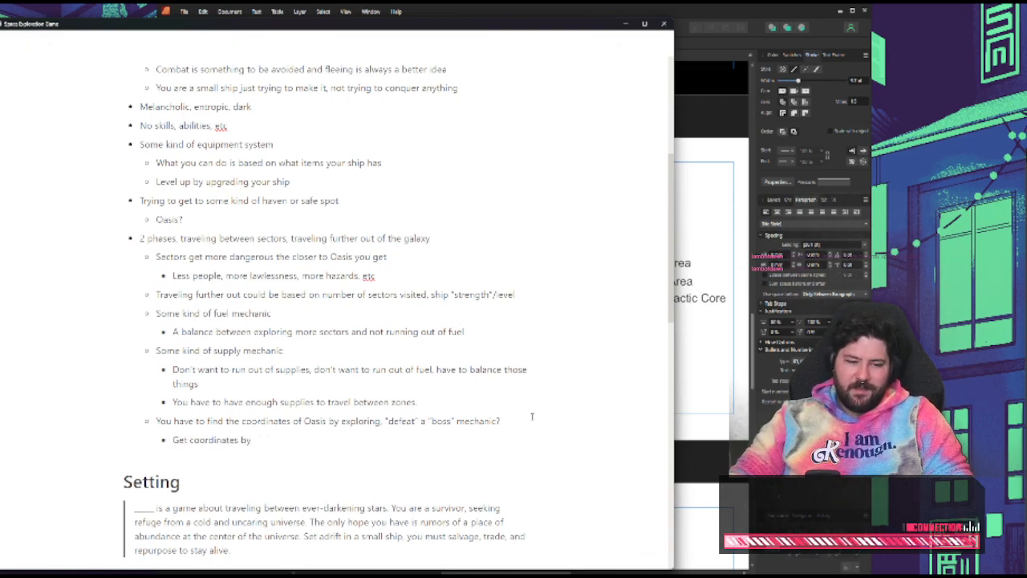
type(" finding a mjor")
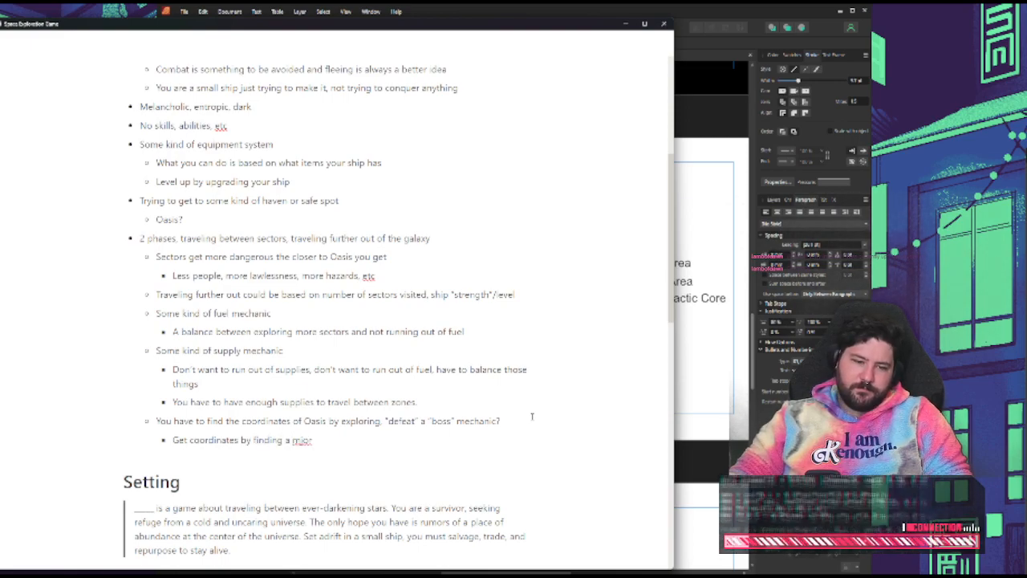
key("BackSpace")
key("BackSpace")
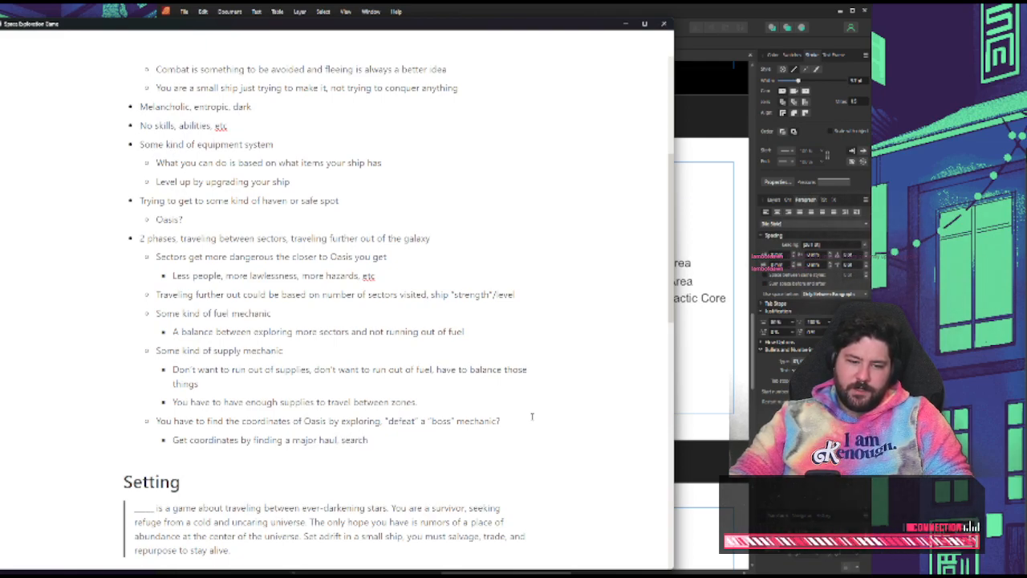
key("BackSpace")
type("wr")
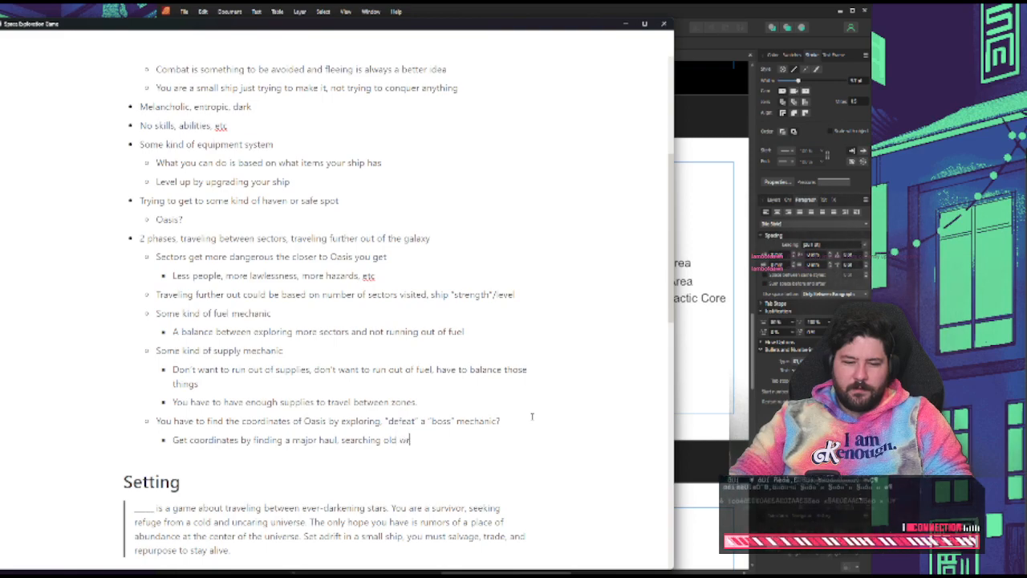
type("echage")
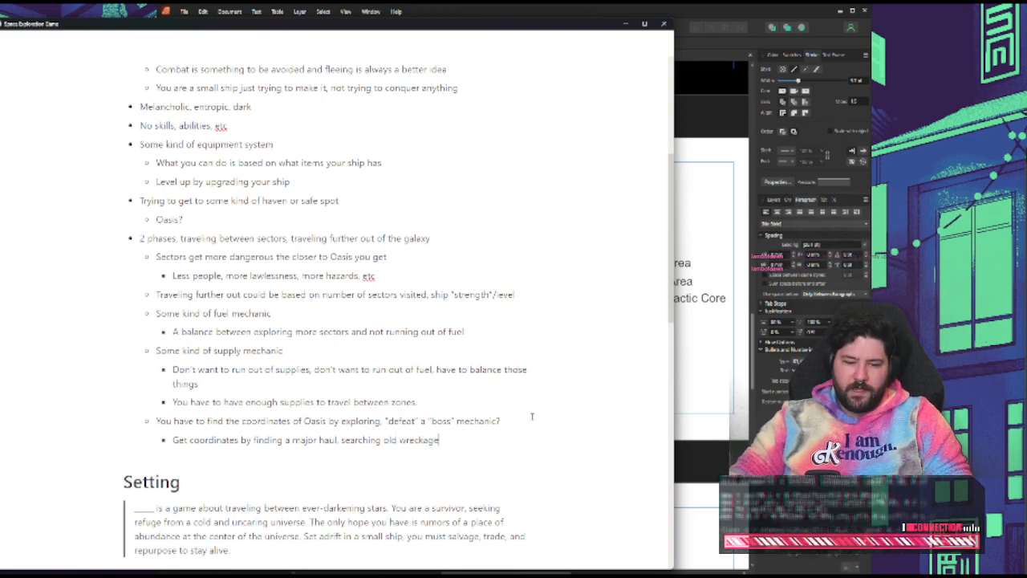
type(", etc")
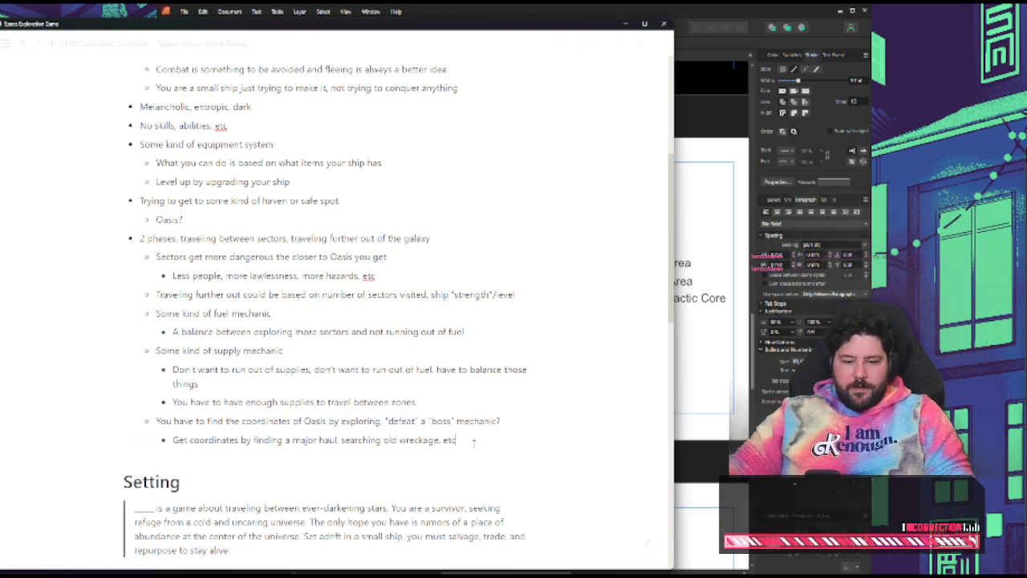
Replace the blank at the start of the Setting paragraph with "Oasis" and copy the whole paragraph
scroll(321, 361, "down", 5)
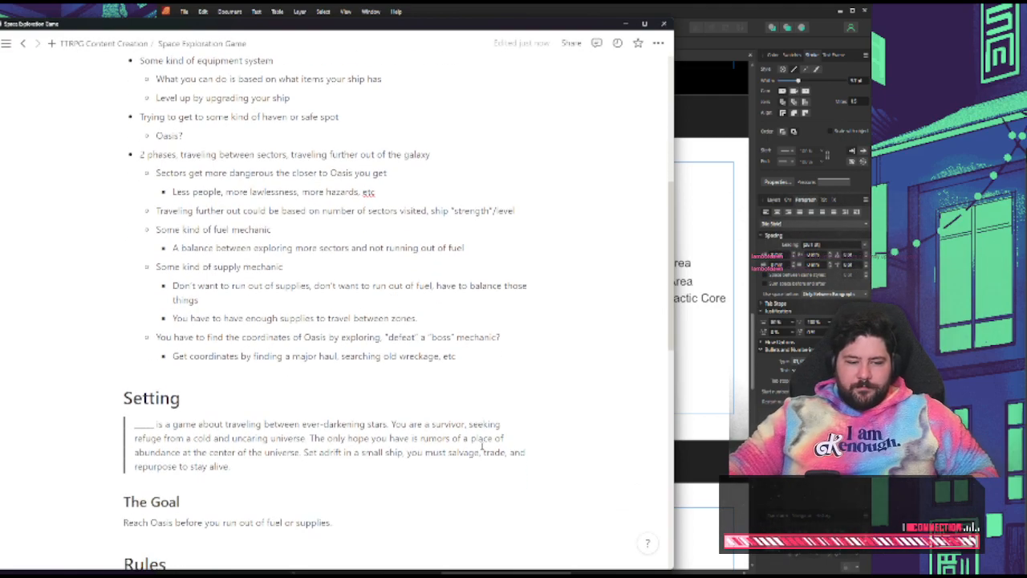
triple_click(163, 311)
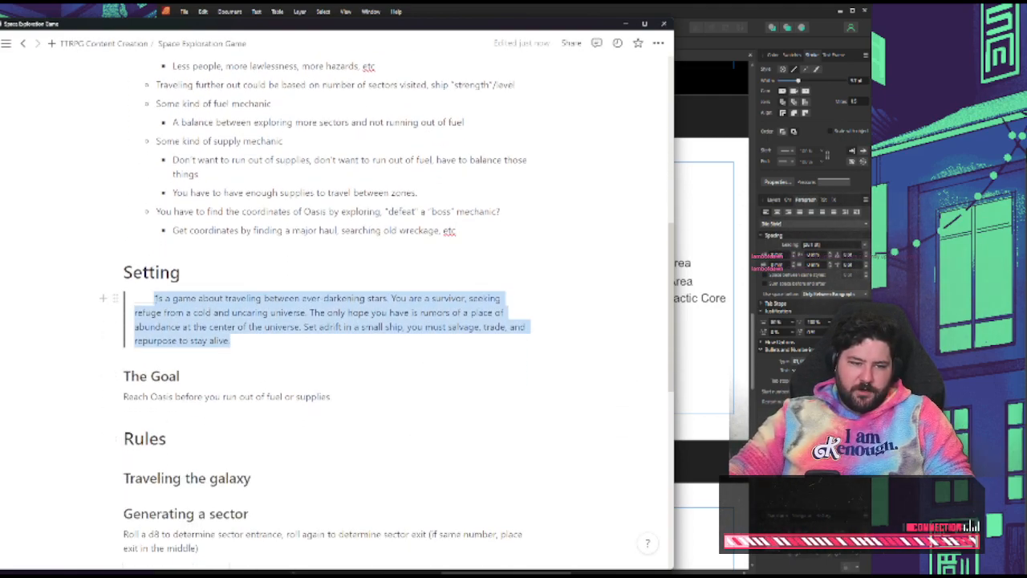
left_click(218, 327)
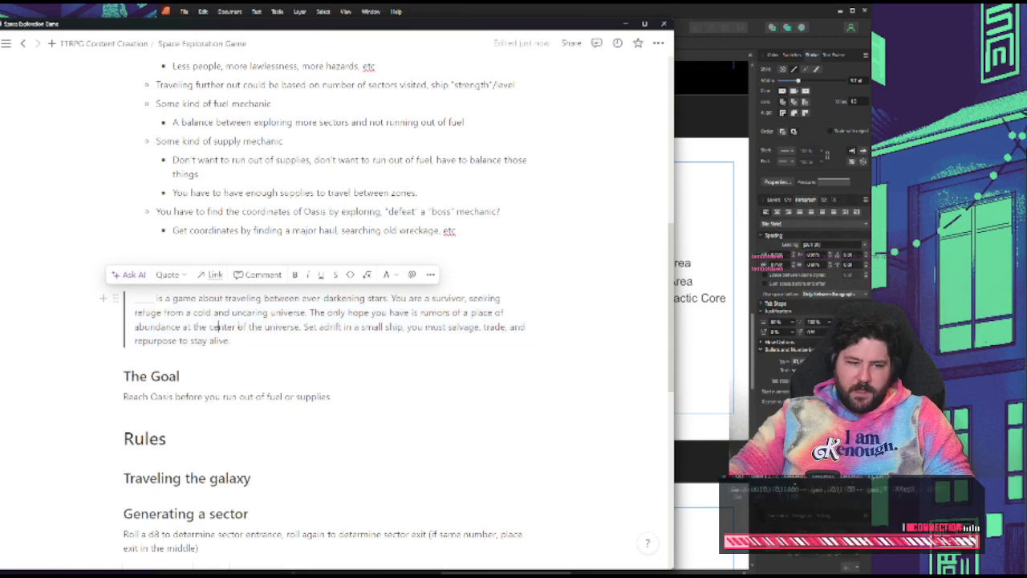
double_click(141, 302)
type("Oasis is")
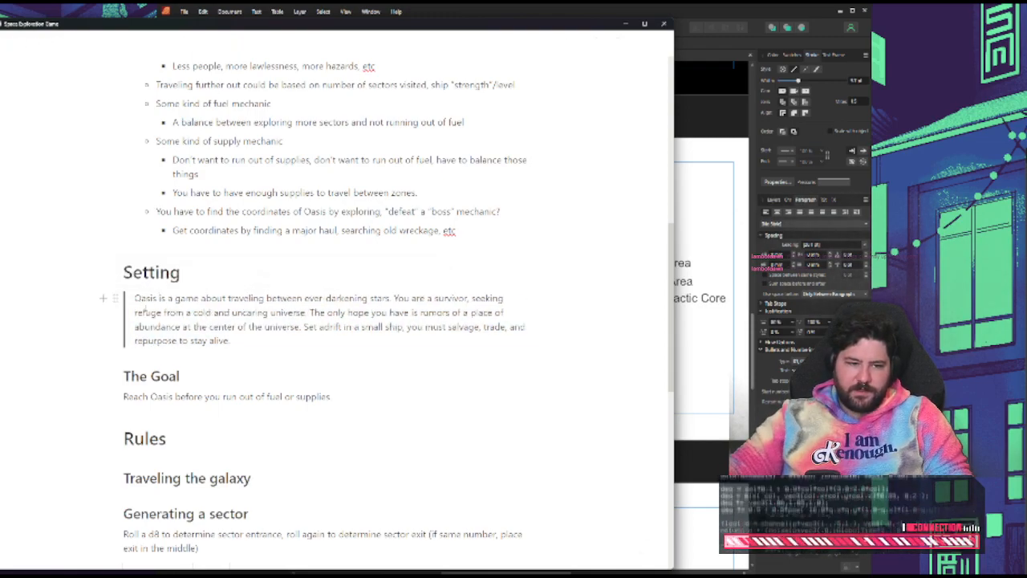
triple_click(138, 299)
Switch to Affinity Publisher and move the "Table of Contents" title and "01. The Rules" entry to the blue spread's right-hand page
left_click(695, 380)
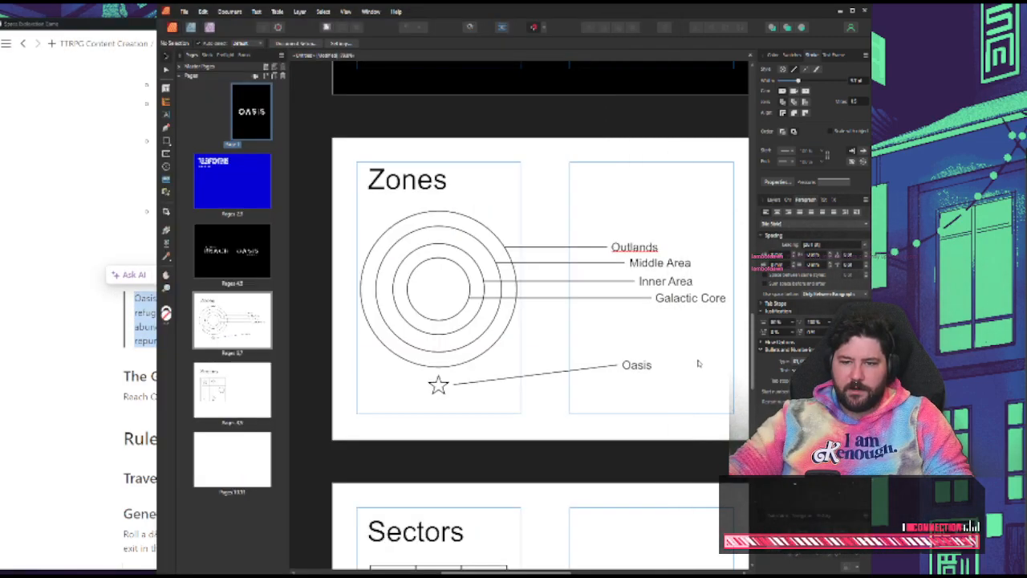
scroll(674, 353, "up", 8)
scroll(610, 374, "up", 6)
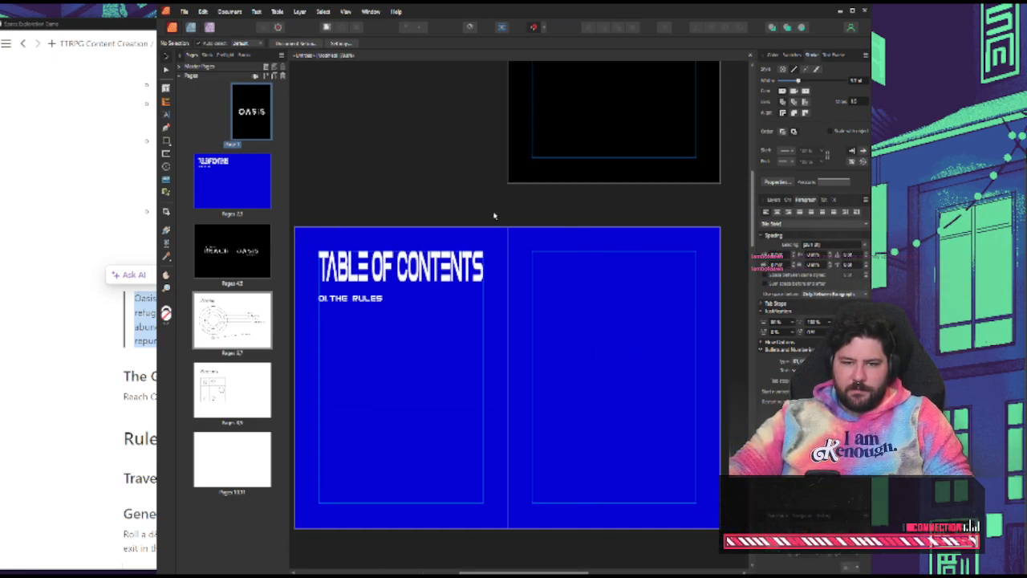
left_click(401, 267)
left_click_drag(401, 266, 614, 266)
left_click(399, 308)
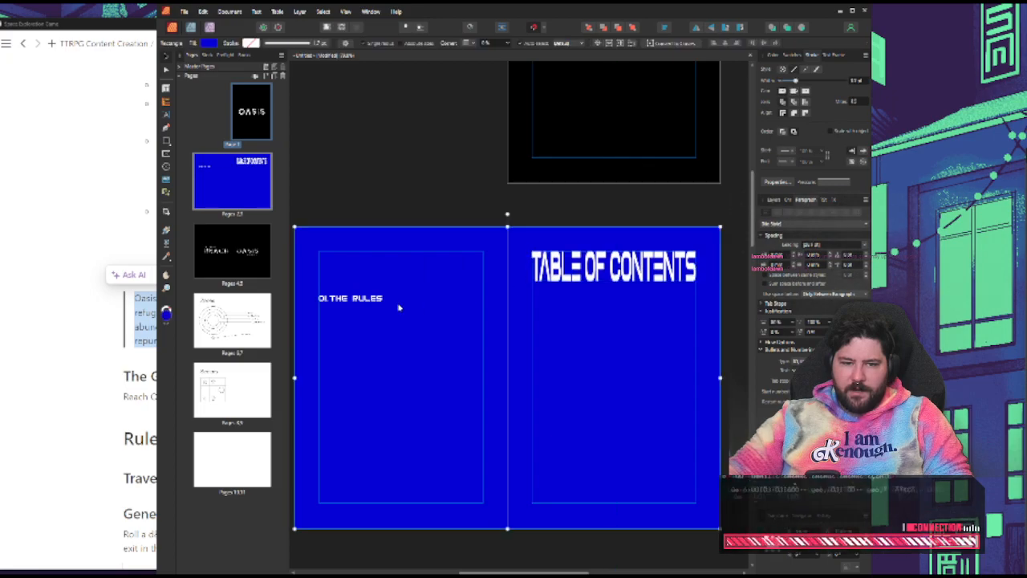
left_click(353, 298)
left_click_drag(353, 298, 564, 300)
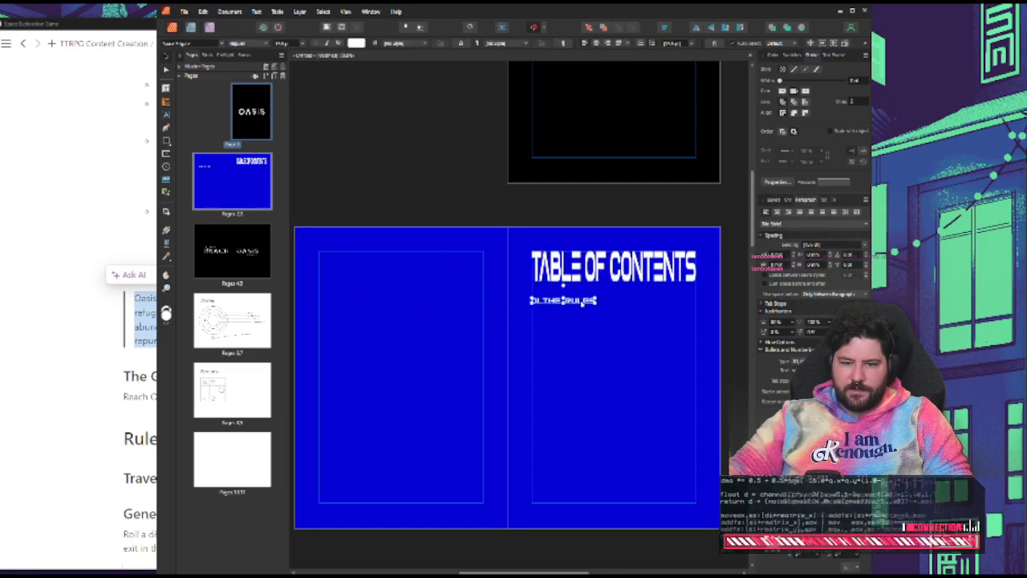
Lock the blue background rectangle on the table of contents spread
left_click(632, 343)
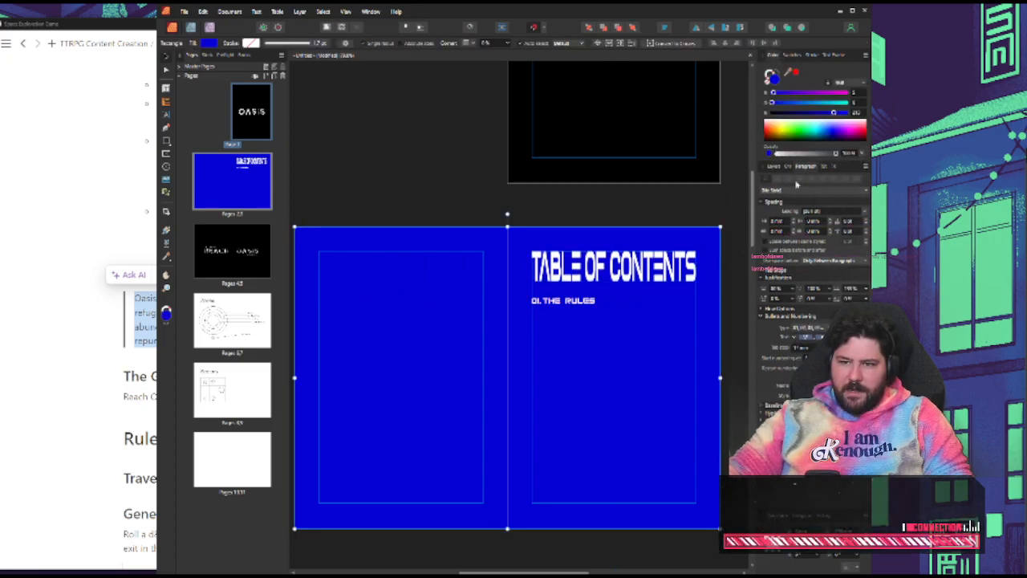
left_click(774, 166)
right_click(797, 226)
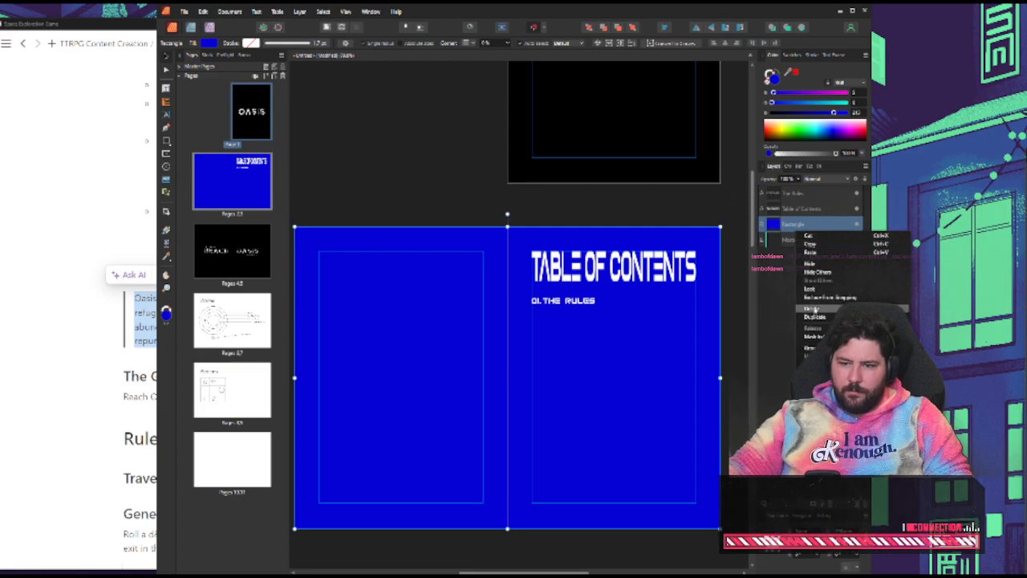
left_click(819, 291)
Paste the Setting paragraph onto the blue spread's left-hand page, narrowing its frame and fitting the height to the text
left_click(467, 211)
key("ctrl+v")
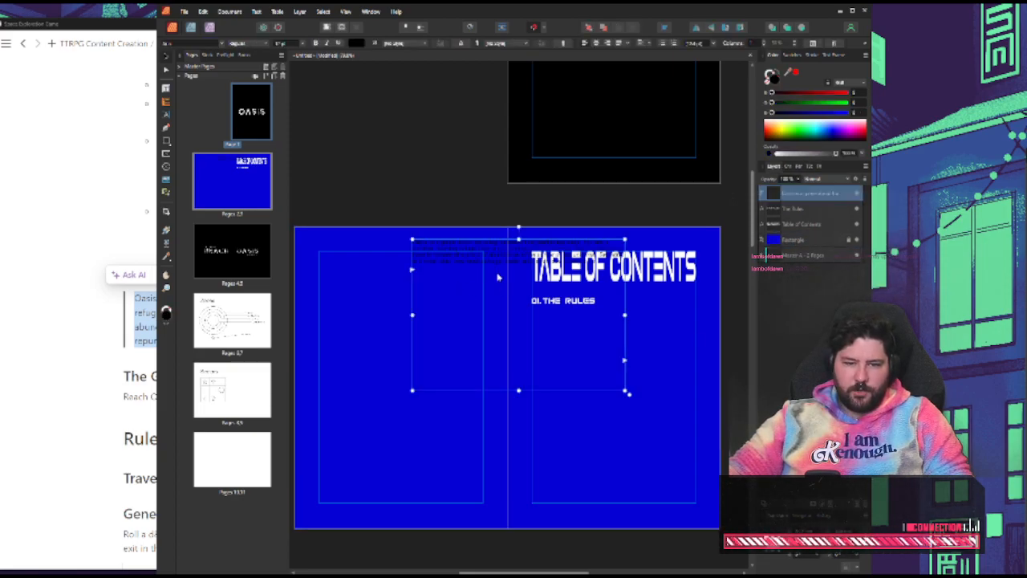
left_click_drag(485, 261, 389, 324)
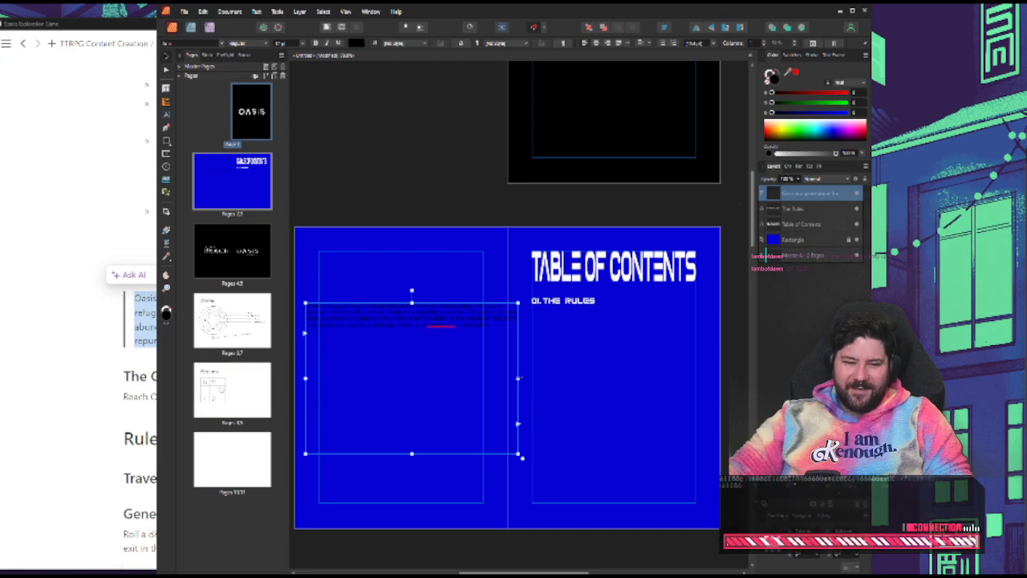
left_click_drag(519, 379, 435, 378)
double_click(371, 454)
left_click_drag(363, 330, 389, 350)
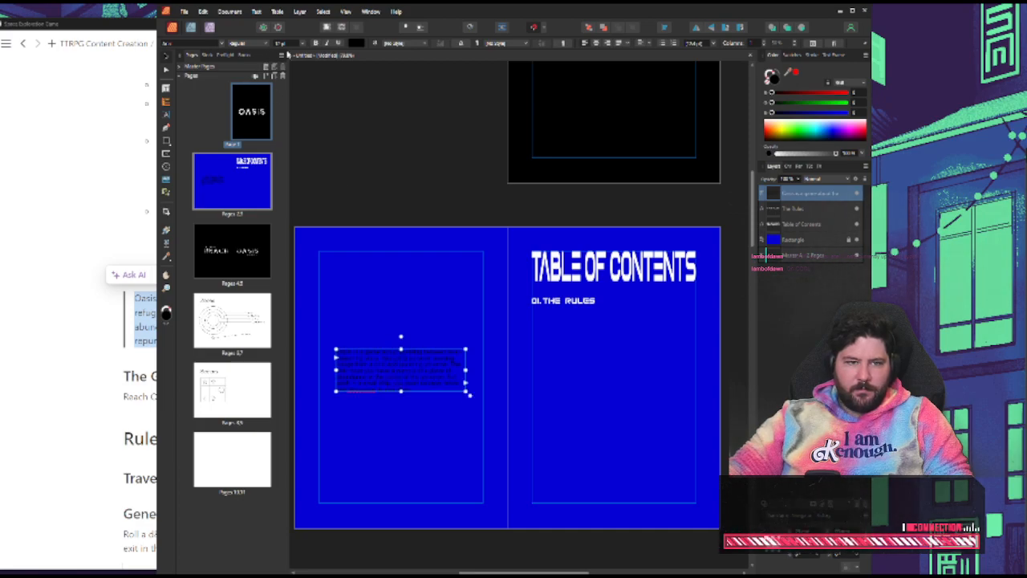
Make the Setting paragraph white with center-aligned text, and center its frame vertically within the left-hand page's margins
left_click(779, 121)
left_click(423, 195)
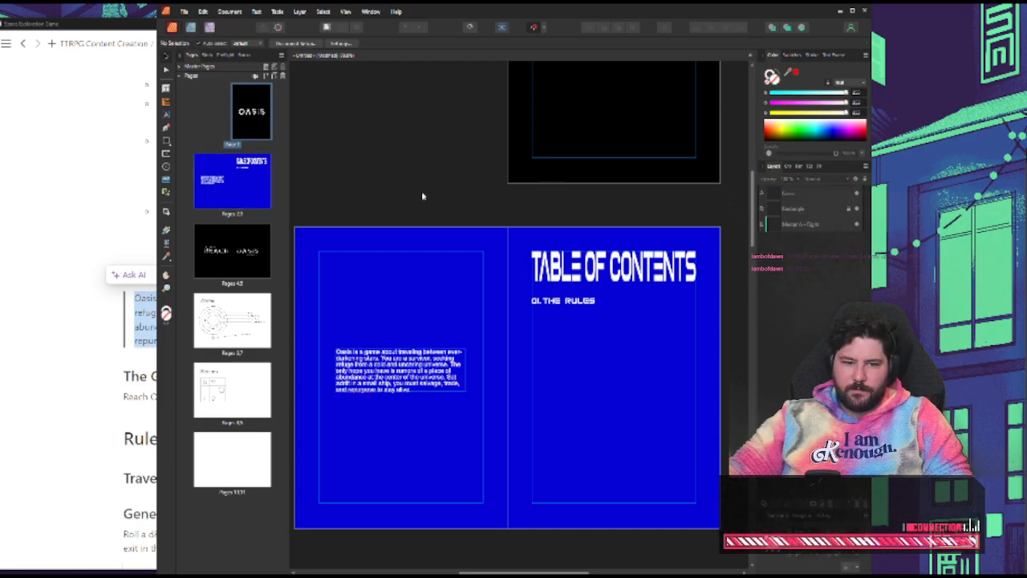
left_click(399, 378)
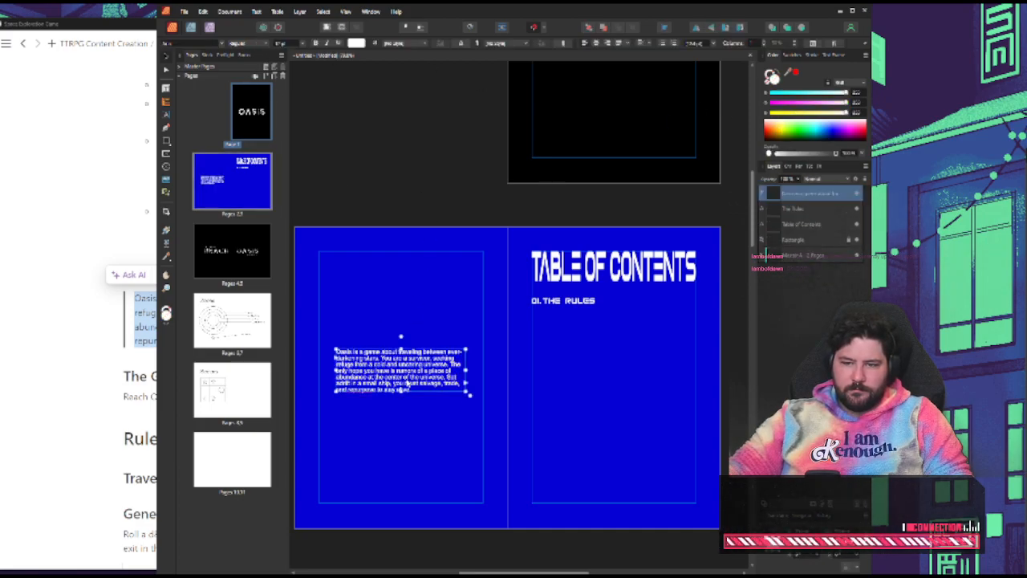
left_click(598, 44)
left_click(449, 174)
left_click_drag(424, 368, 424, 375)
left_click(417, 246)
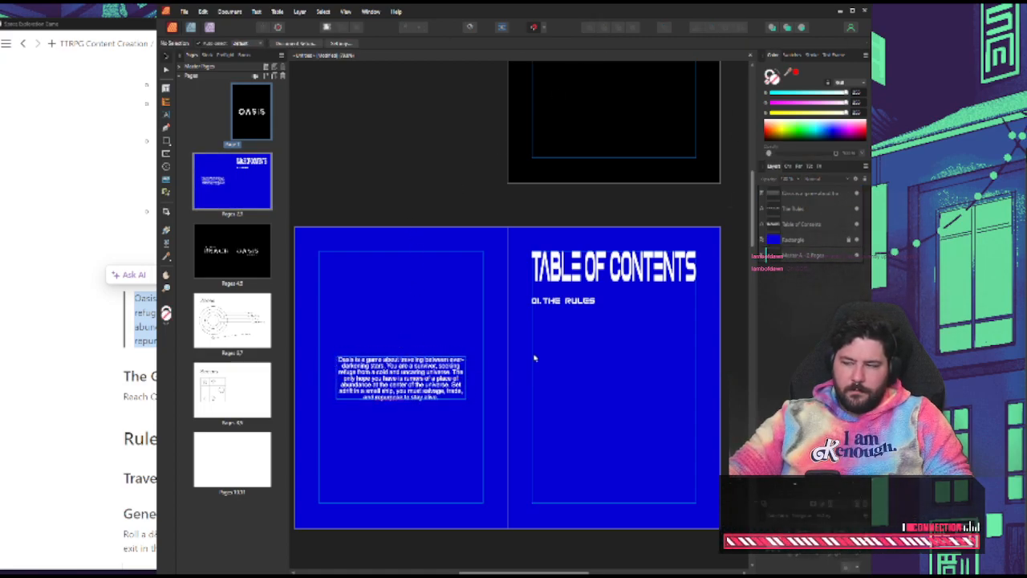
scroll(553, 359, "up", 5)
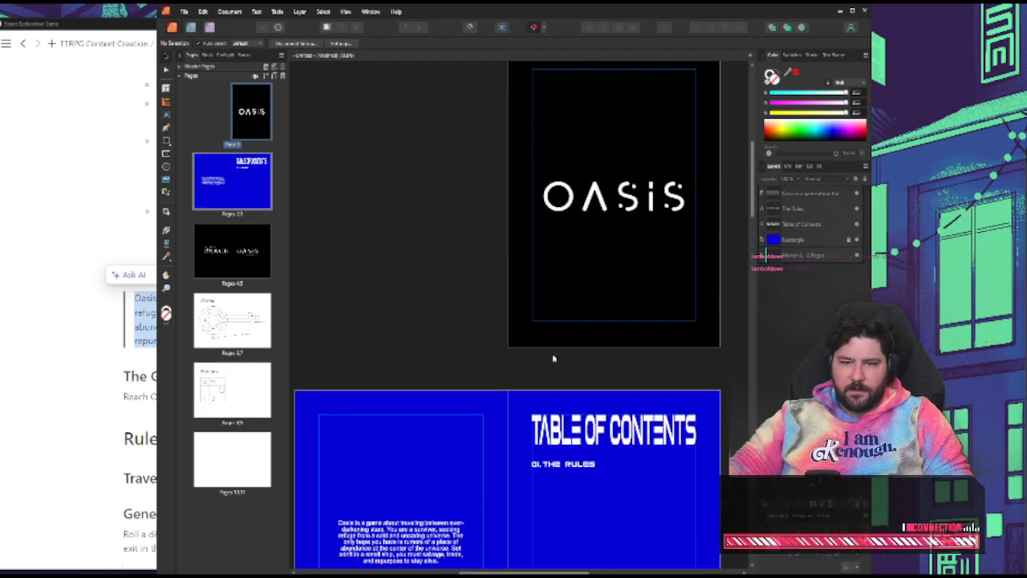
Review the rulebook spreads from the Oasis cover through the Zones and Sectors pages, ending at the table of contents spread
scroll(588, 341, "down", 1)
scroll(588, 341, "down", 1)
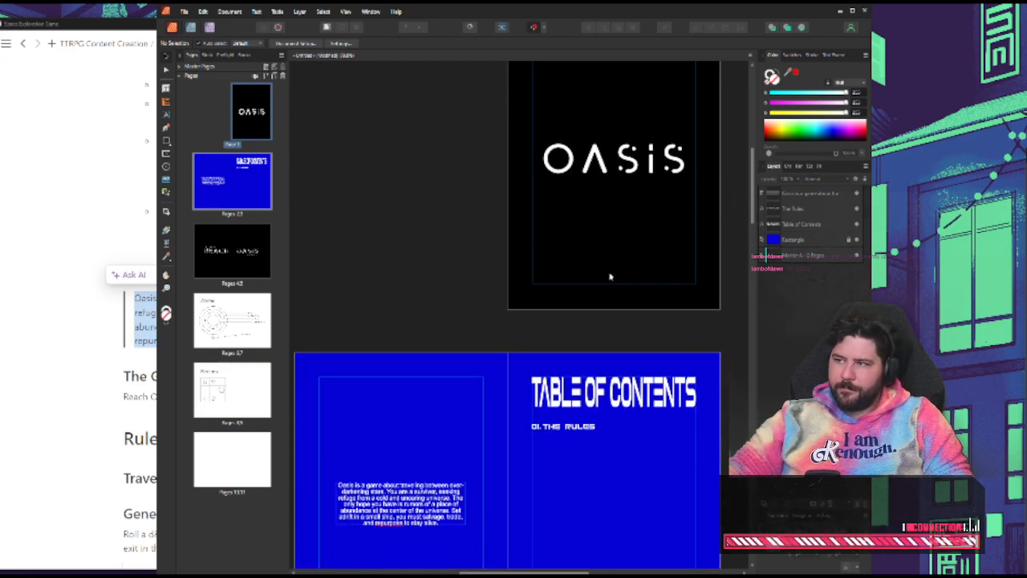
scroll(610, 276, "up", 1)
scroll(397, 255, "down", 1)
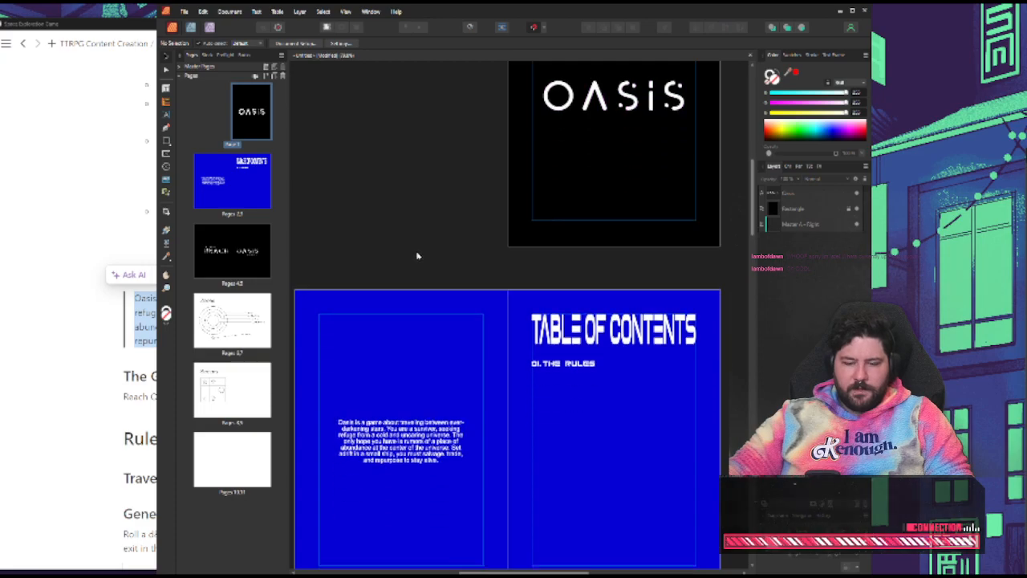
scroll(416, 255, "down", 6)
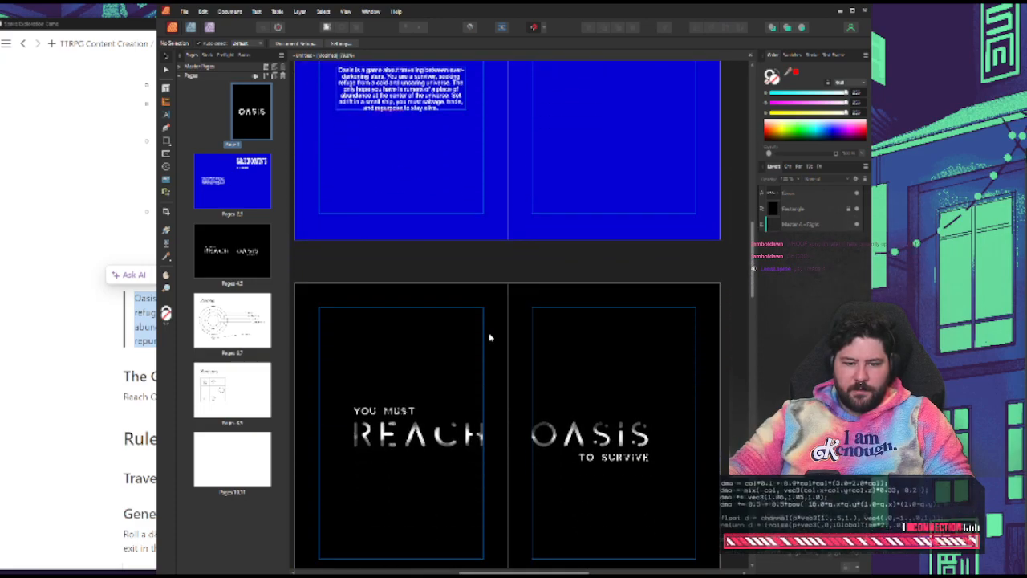
scroll(490, 337, "up", 1)
scroll(479, 498, "down", 2)
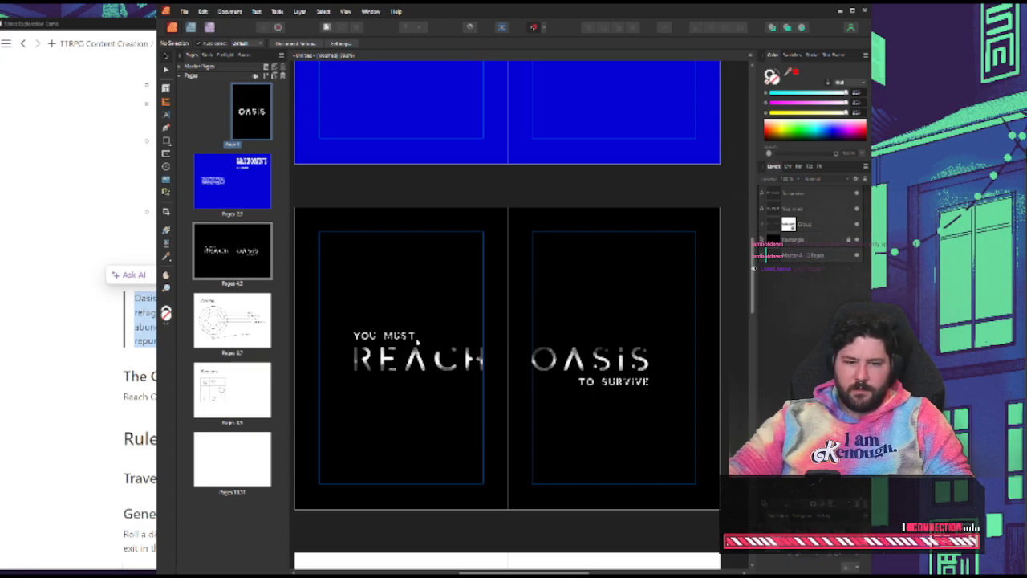
scroll(637, 360, "down", 6)
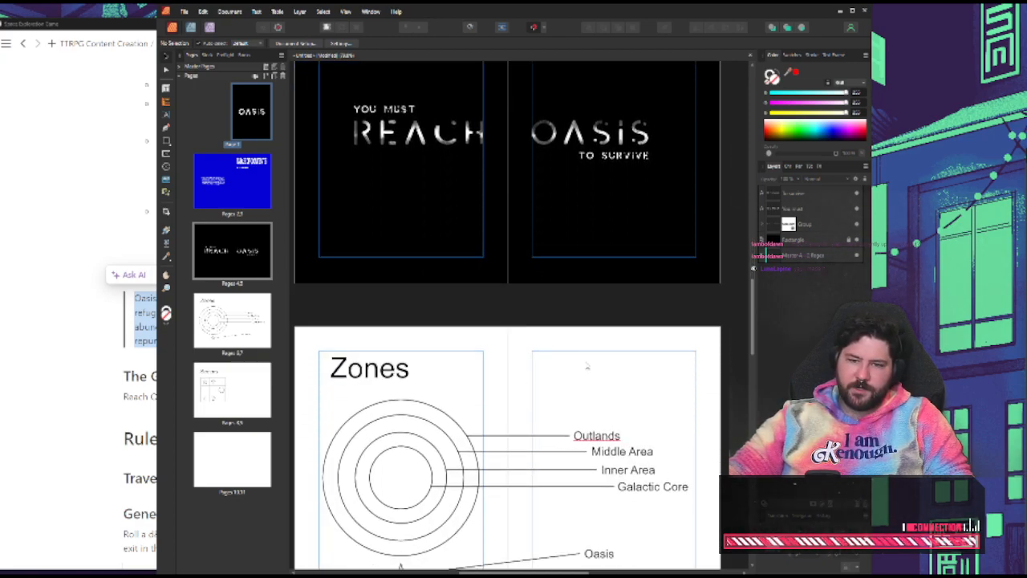
scroll(590, 359, "down", 1)
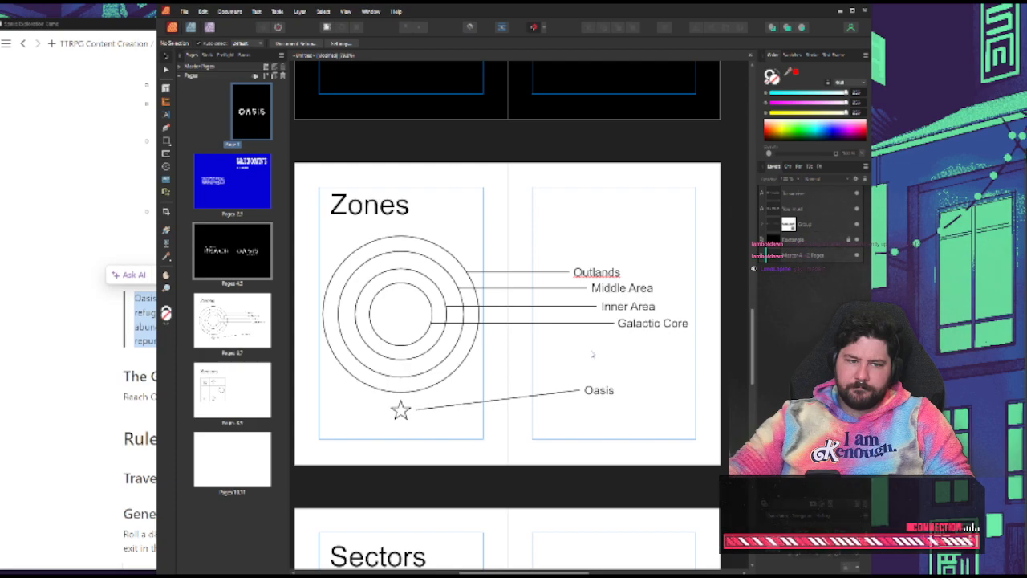
scroll(591, 353, "down", 1)
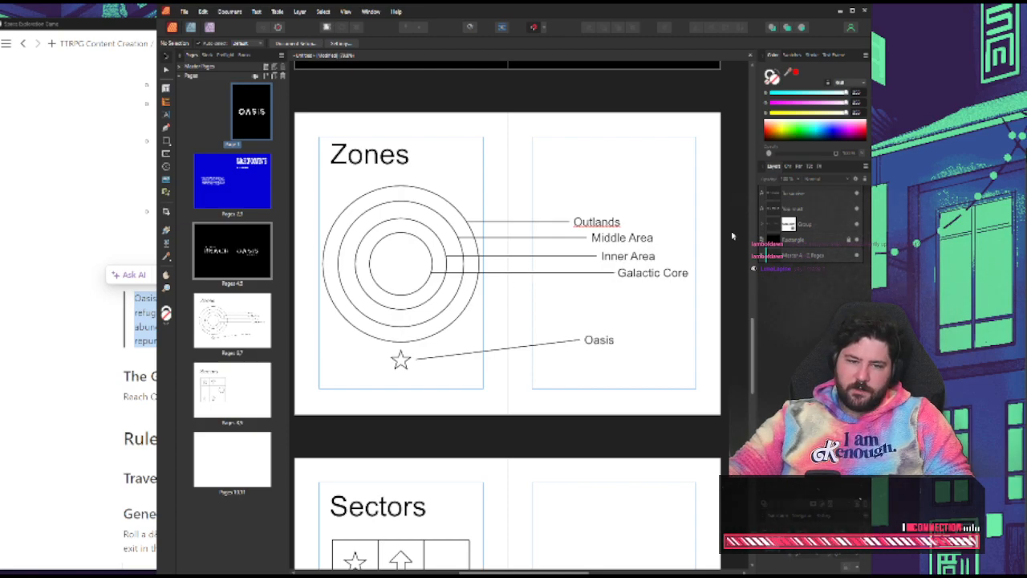
scroll(645, 226, "down", 1)
scroll(639, 215, "up", 1)
scroll(572, 283, "down", 2)
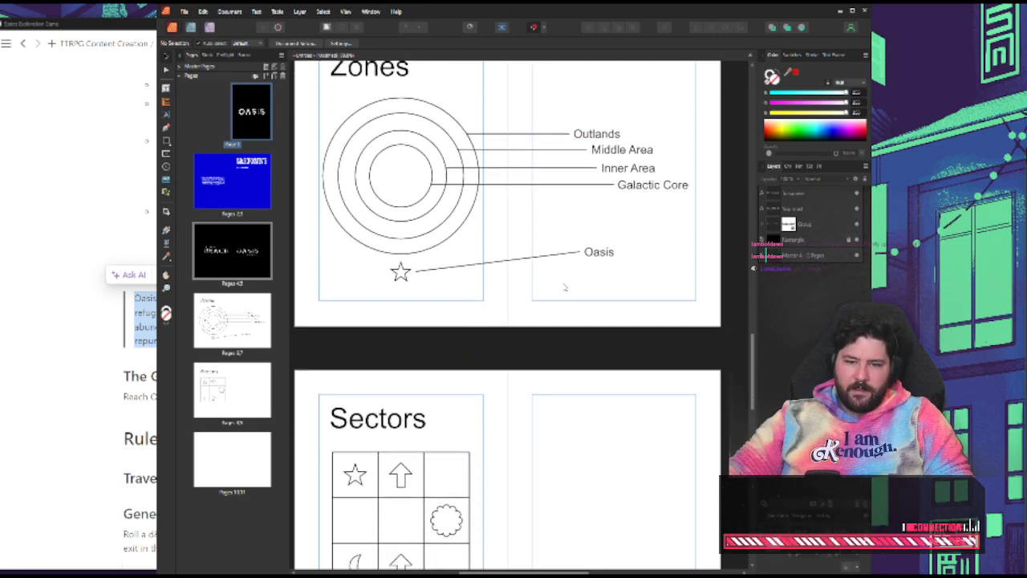
scroll(554, 273, "down", 2)
scroll(502, 415, "down", 4)
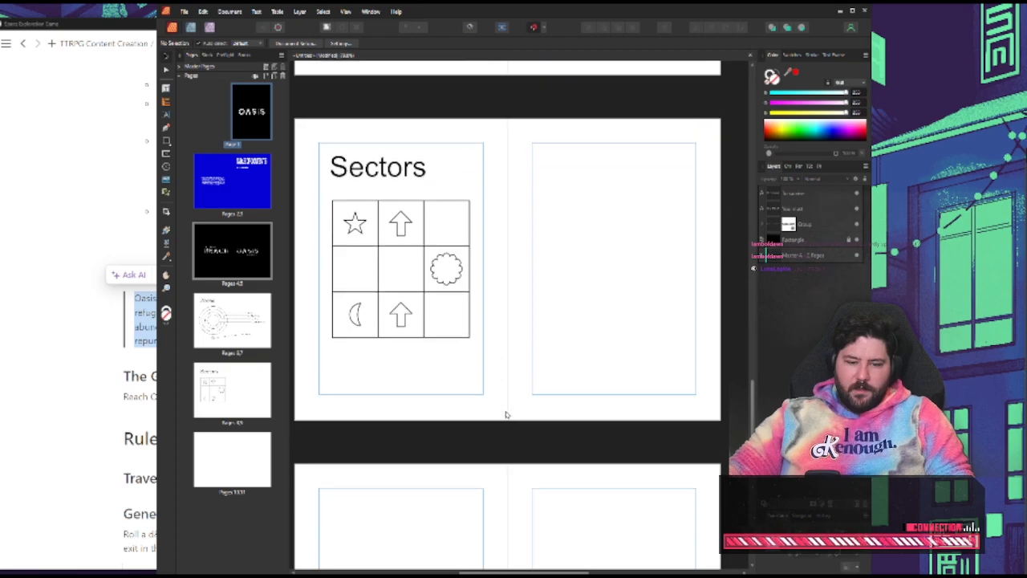
scroll(509, 415, "down", 2)
left_click_drag(753, 400, 759, 181)
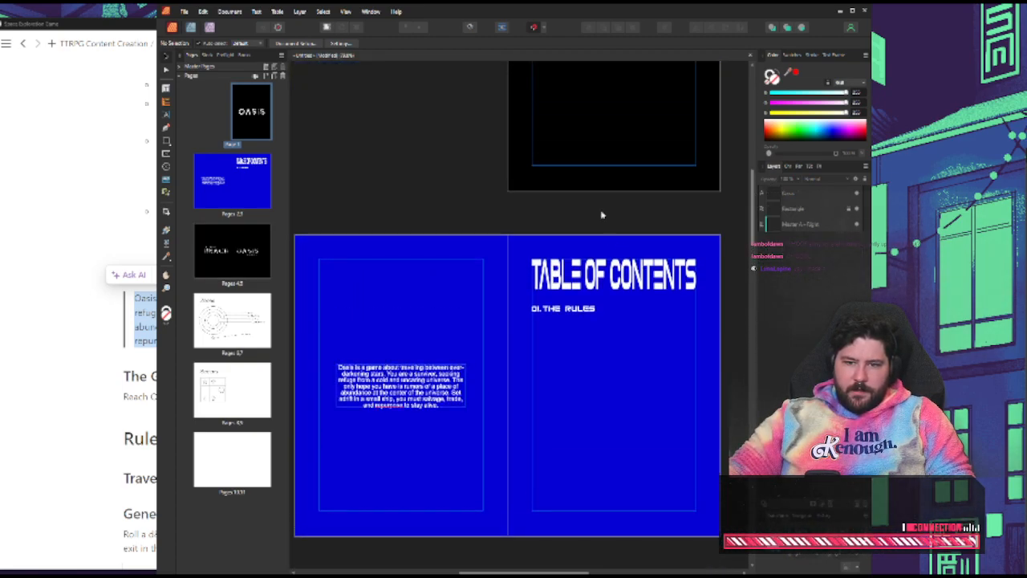
Set the Setting paragraph's font to Space Mono, chosen from the favorite fonts
left_click(562, 311)
left_click(451, 198)
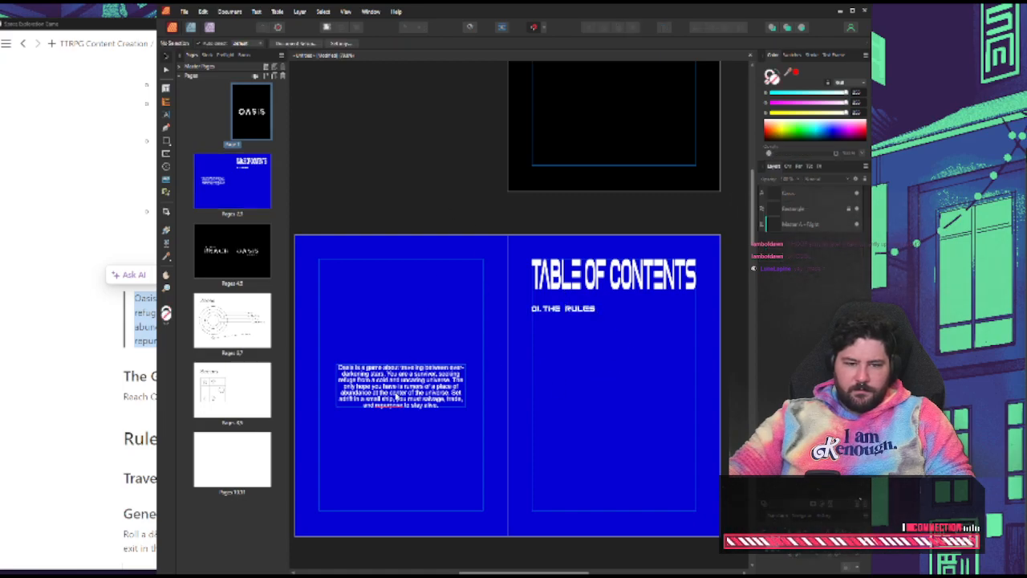
left_click(395, 395)
left_click(228, 43)
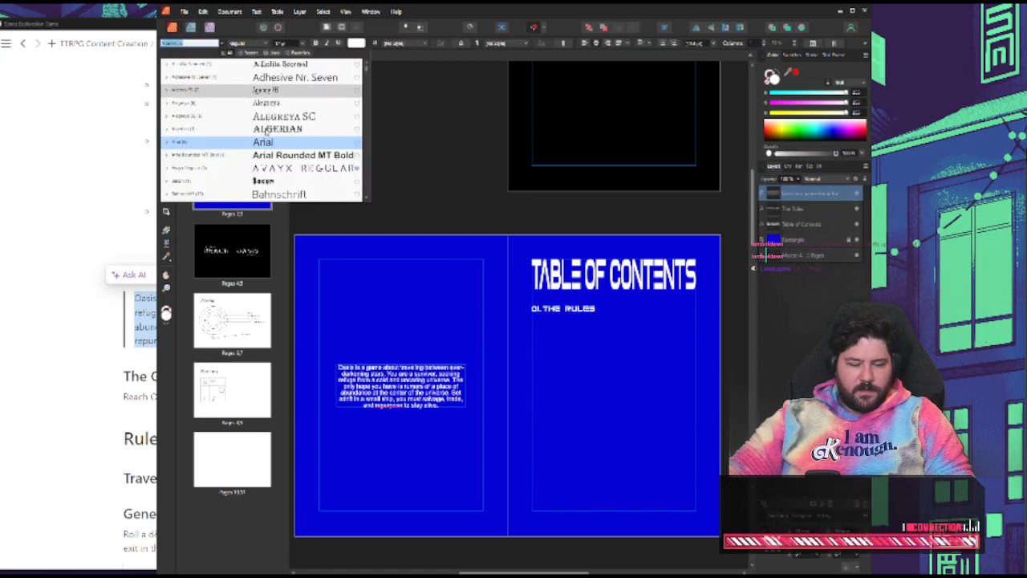
scroll(277, 128, "down", 2)
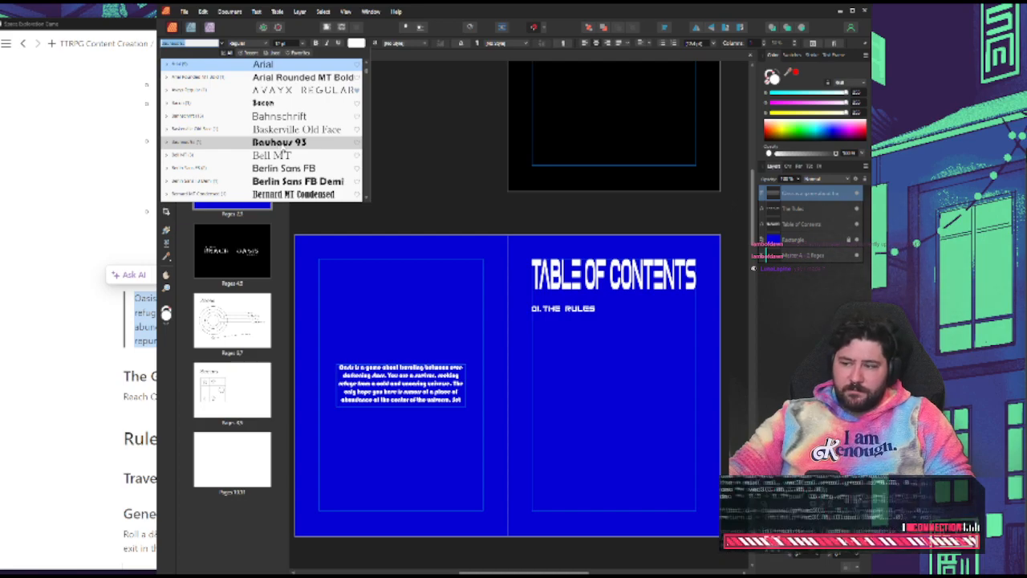
scroll(286, 148, "down", 1)
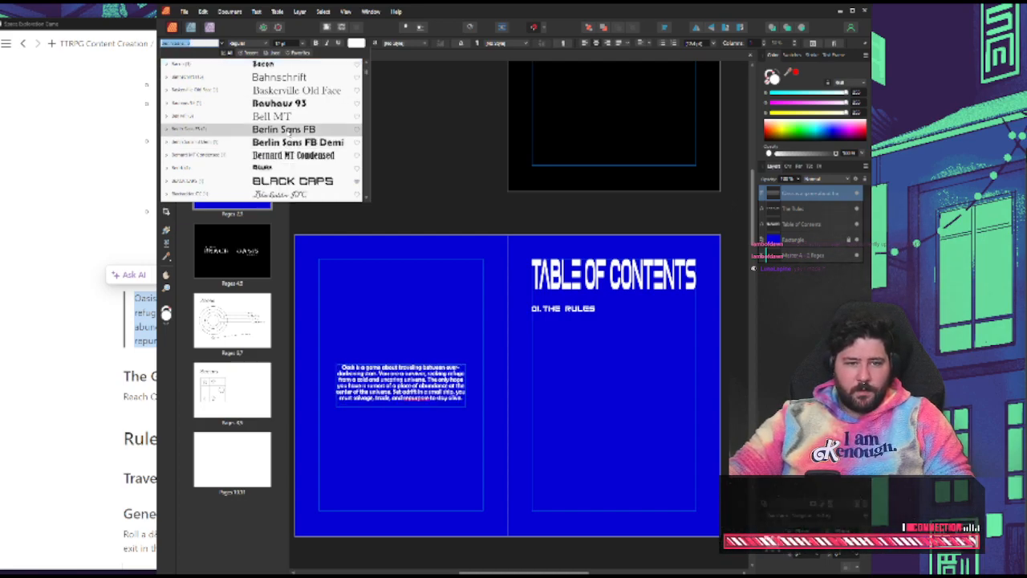
scroll(320, 180, "down", 2)
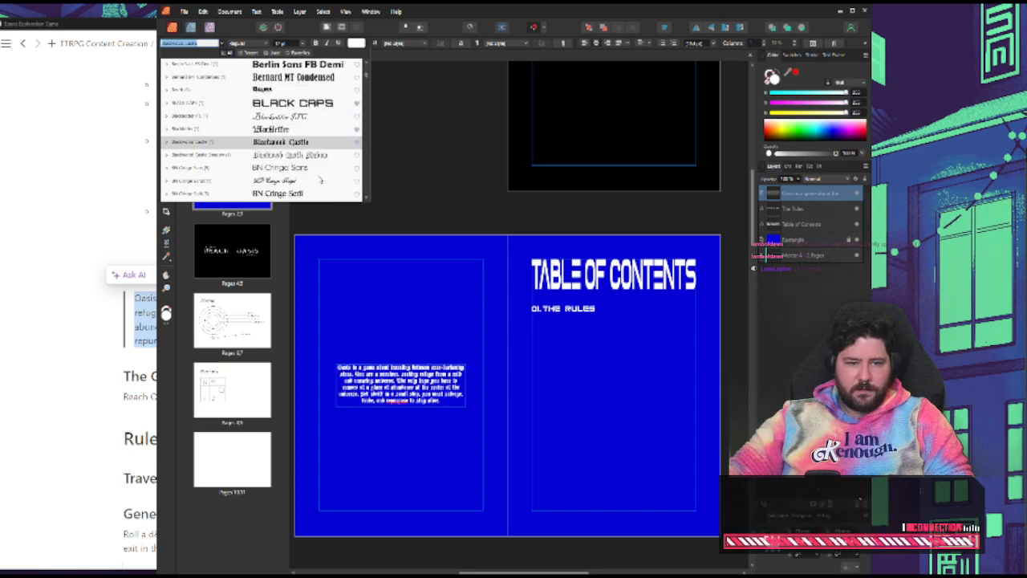
scroll(301, 149, "down", 3)
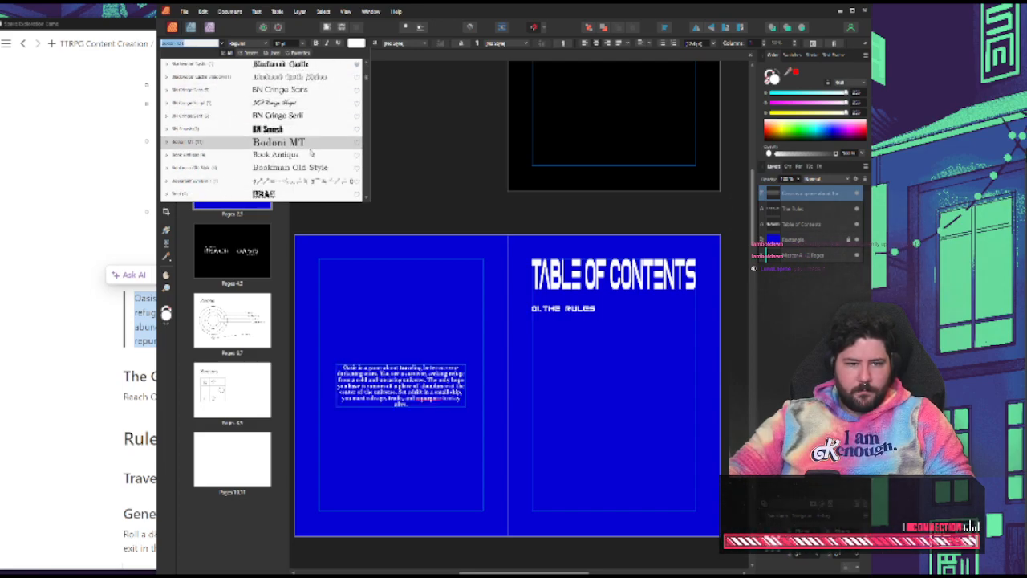
scroll(301, 158, "down", 2)
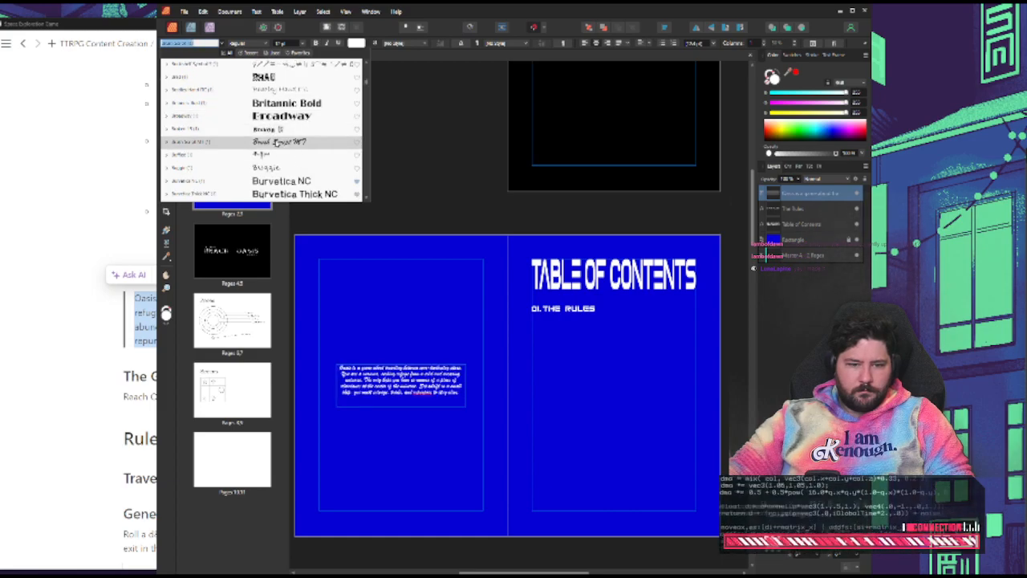
scroll(276, 167, "down", 1)
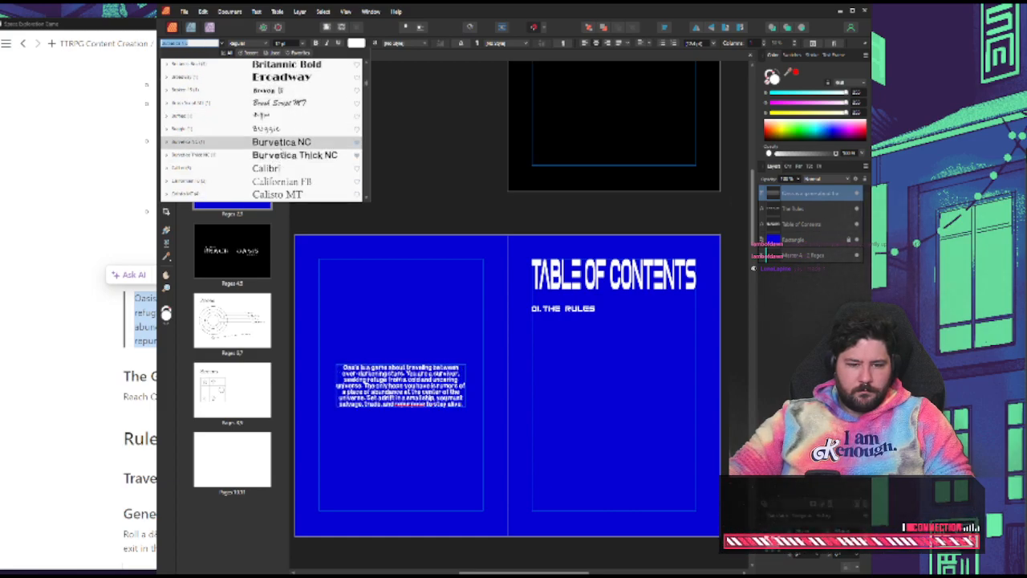
scroll(289, 145, "down", 6)
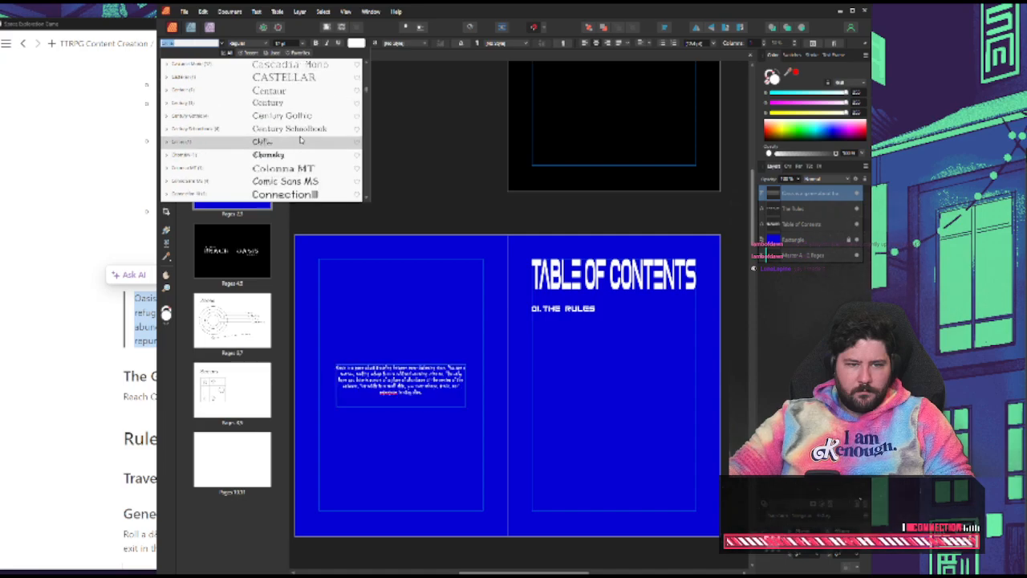
left_click(298, 53)
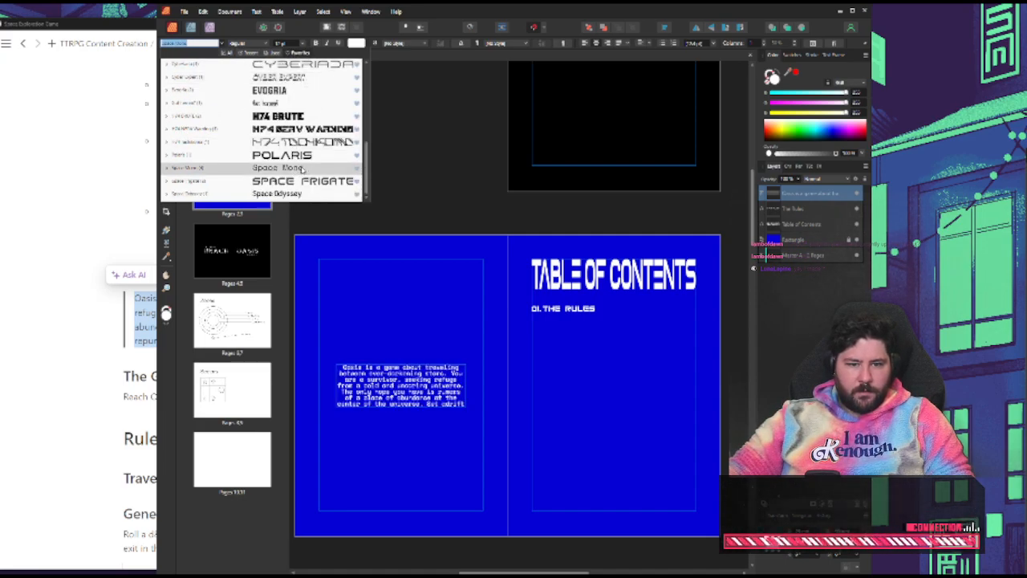
left_click(302, 169)
left_click(451, 259)
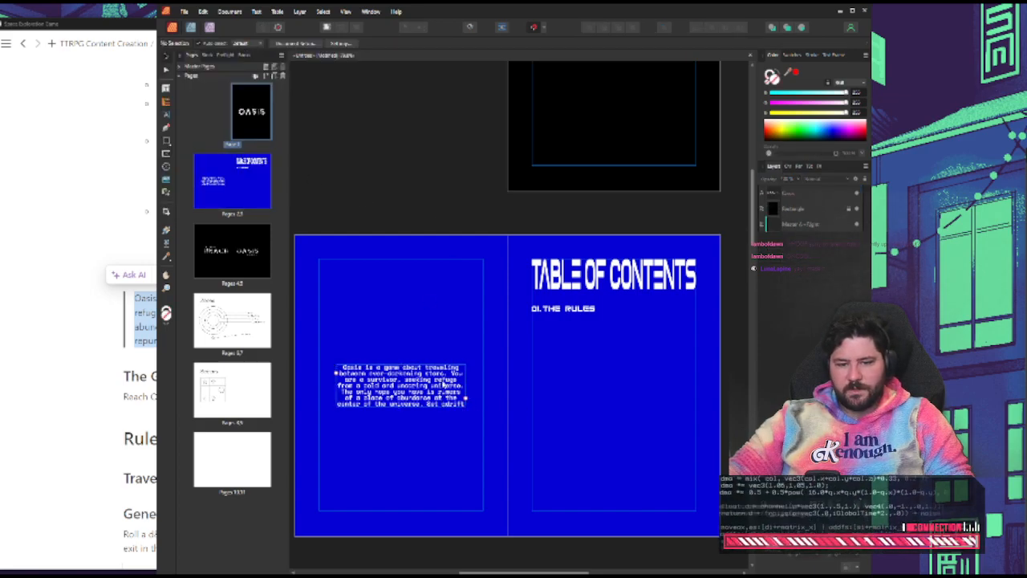
Extend the Setting paragraph's frame to fit all its text and center it vertically within the left-hand page's margins
left_click(441, 406)
left_click(473, 399)
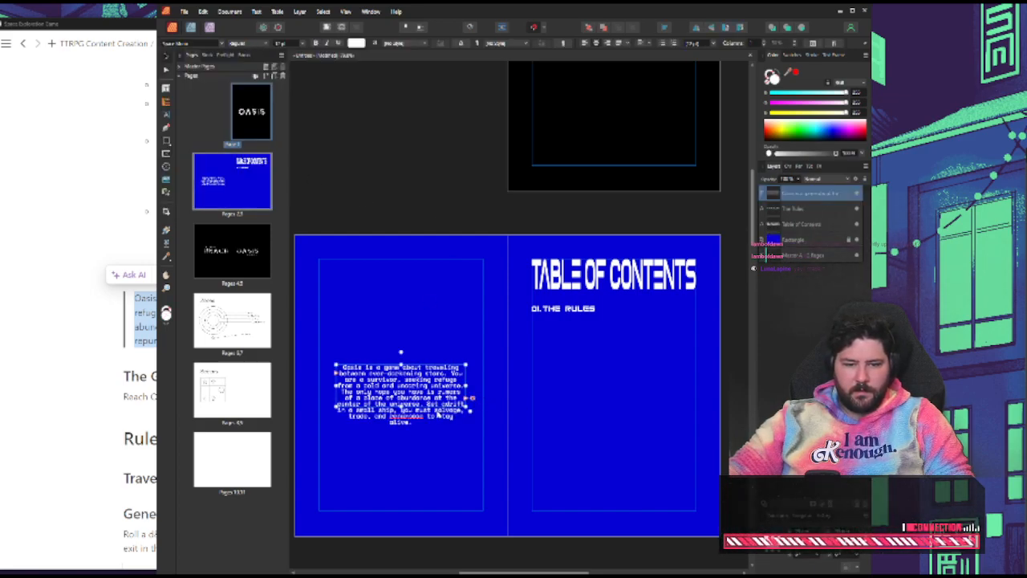
left_click_drag(469, 411, 470, 426)
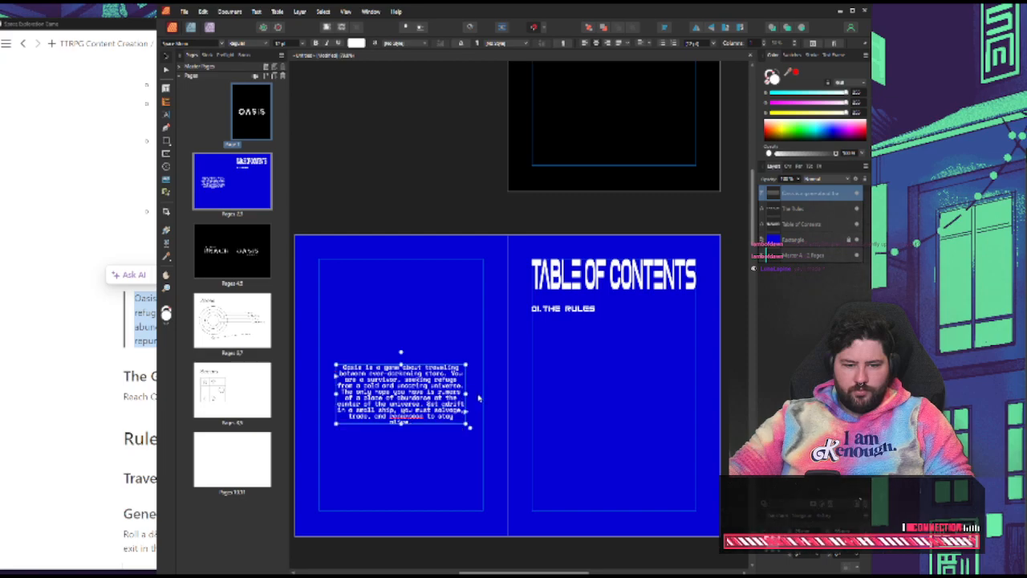
right_click(405, 417)
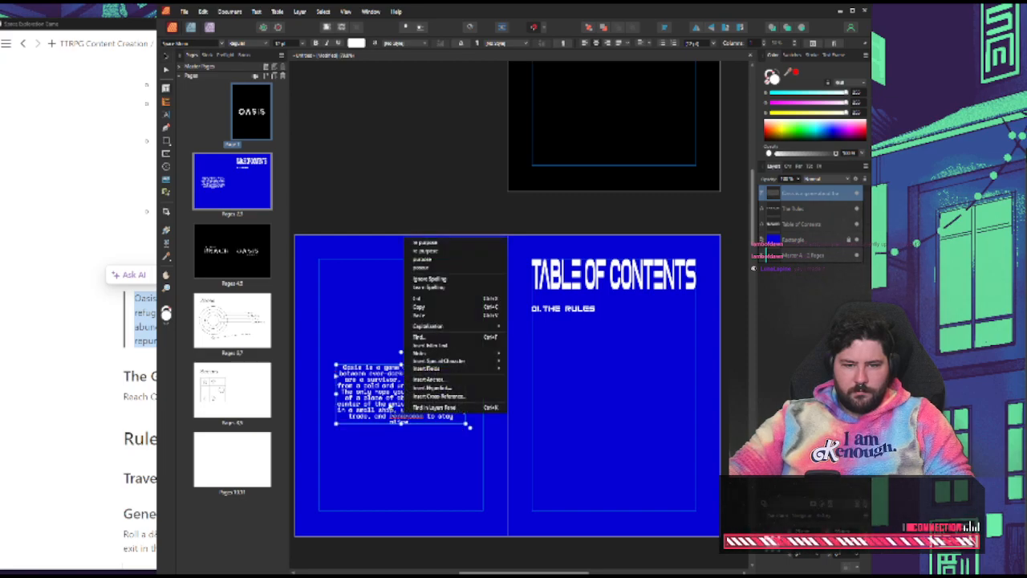
left_click(341, 220)
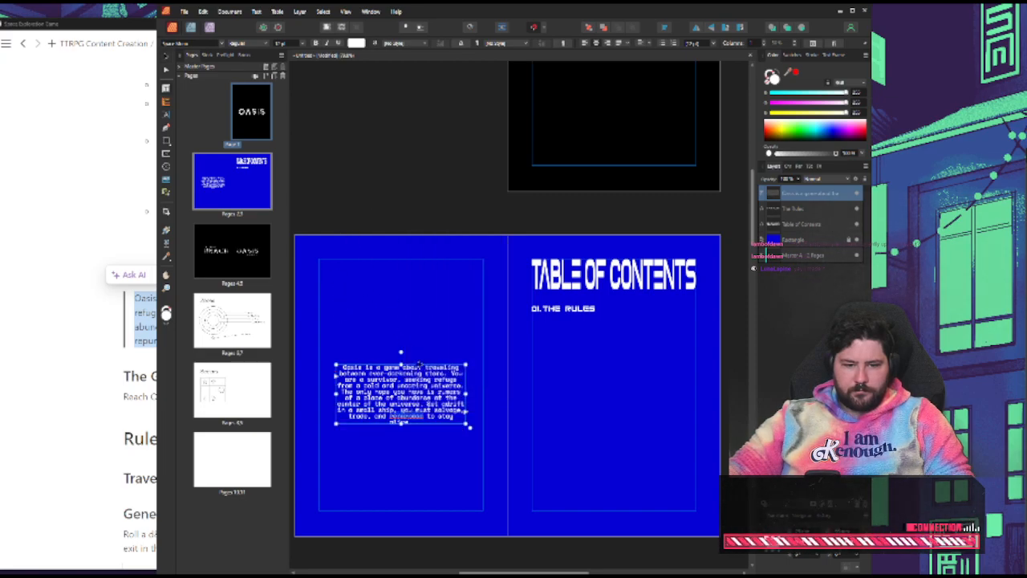
left_click(392, 252)
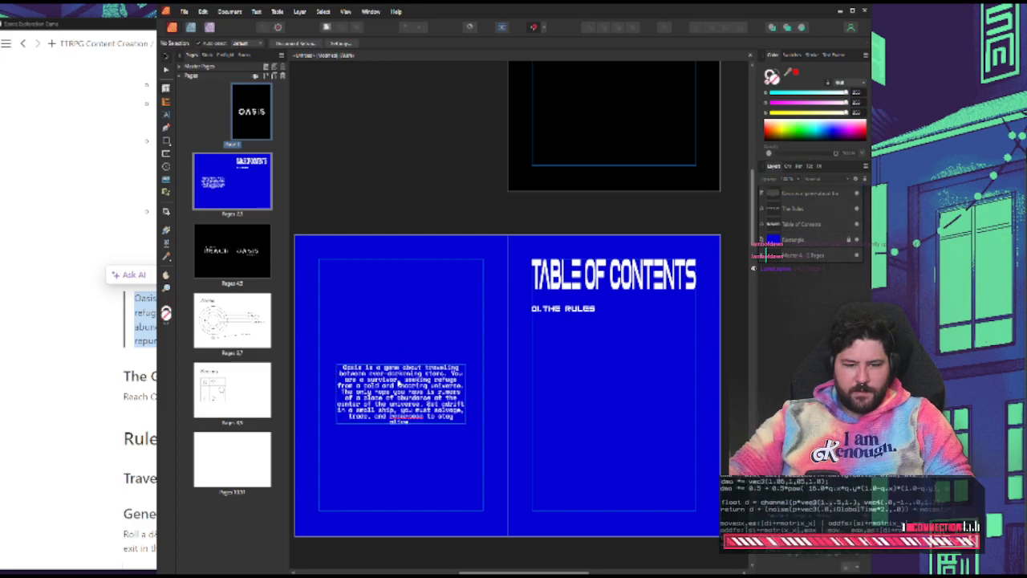
left_click_drag(399, 383, 399, 375)
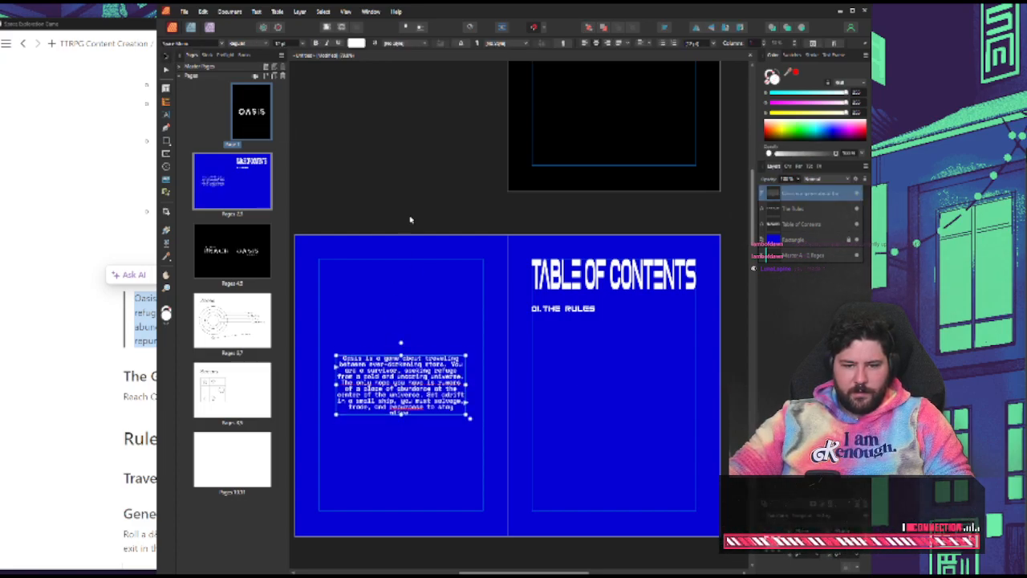
left_click(409, 219)
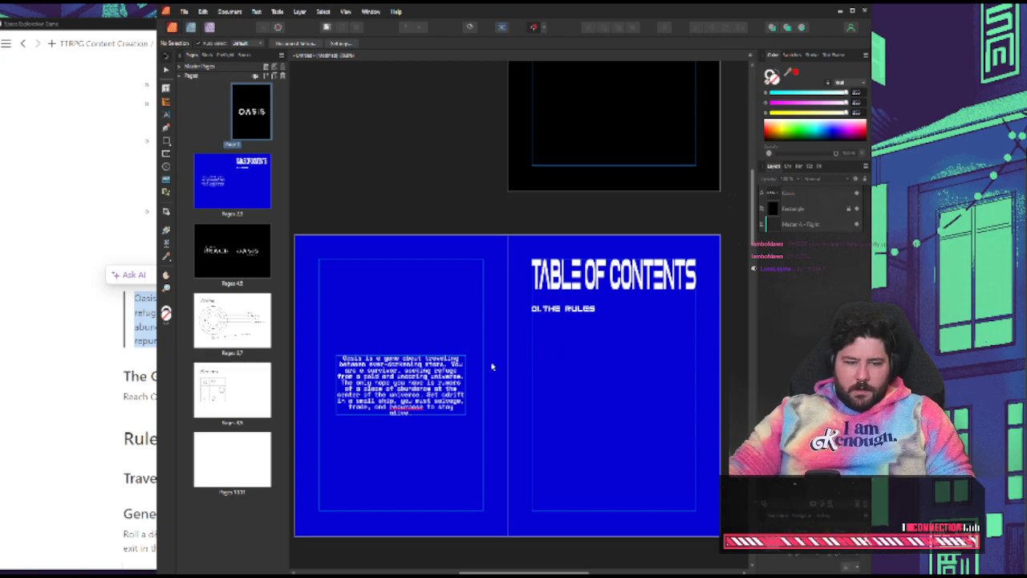
Switch to the Space Exploration Game notes in Notion and examine the d8 entrance and exit rule under "Generating a sector"
left_click(54, 397)
scroll(200, 409, "down", 3)
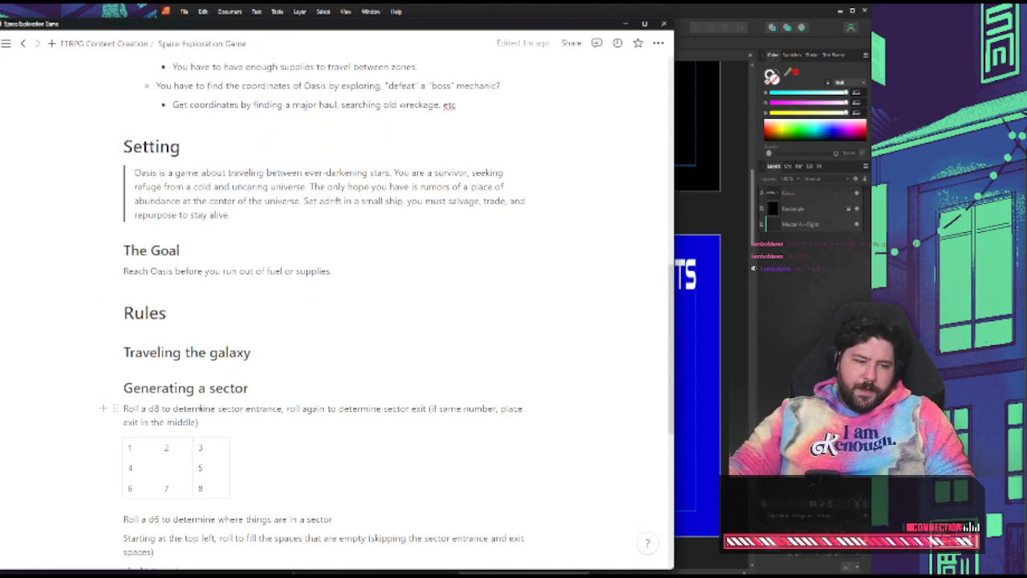
scroll(171, 288, "down", 4)
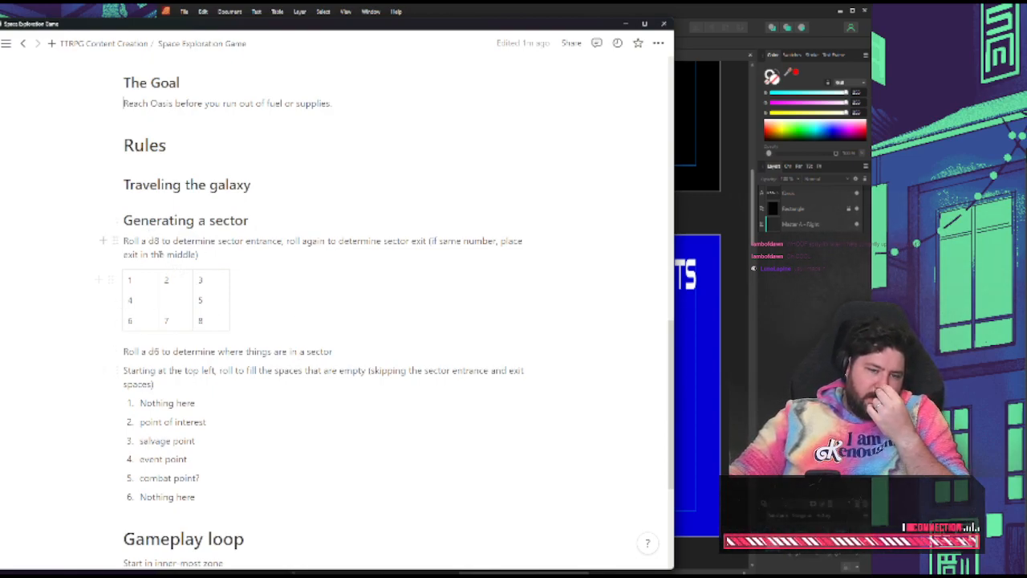
left_click_drag(124, 241, 194, 253)
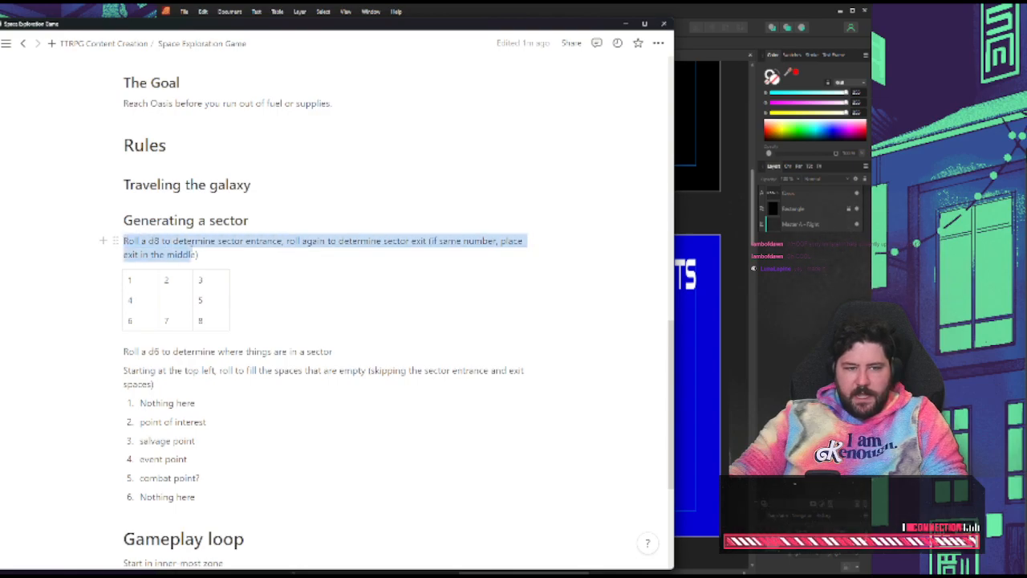
left_click(209, 255)
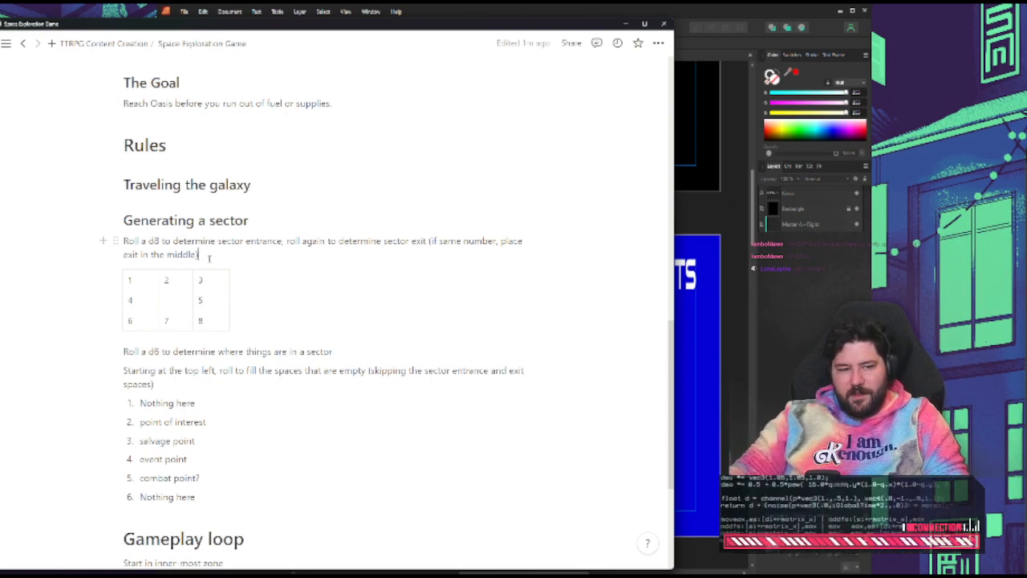
triple_click(209, 258)
left_click(247, 284)
scroll(222, 289, "down", 1)
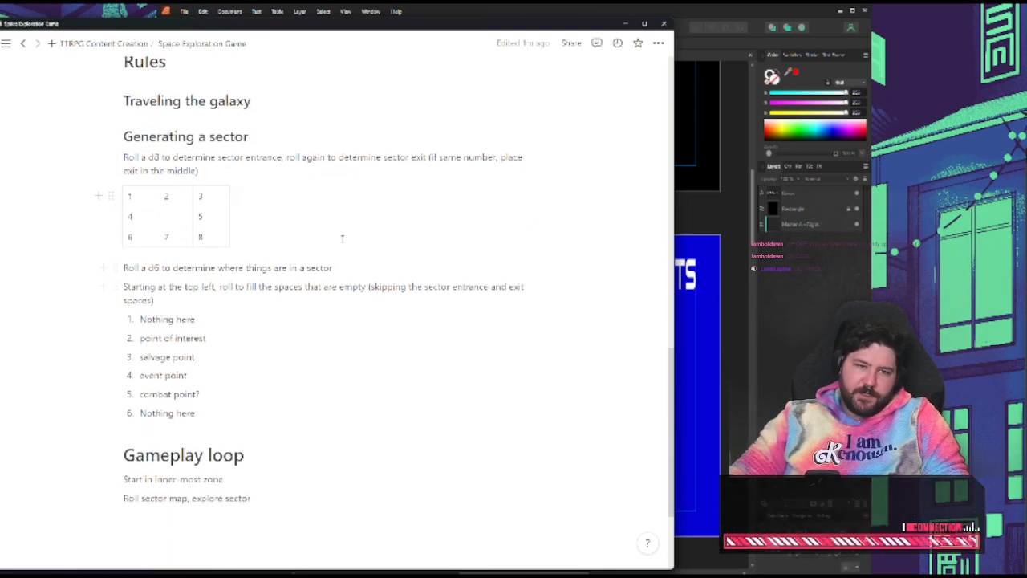
double_click(240, 158)
left_click(200, 171)
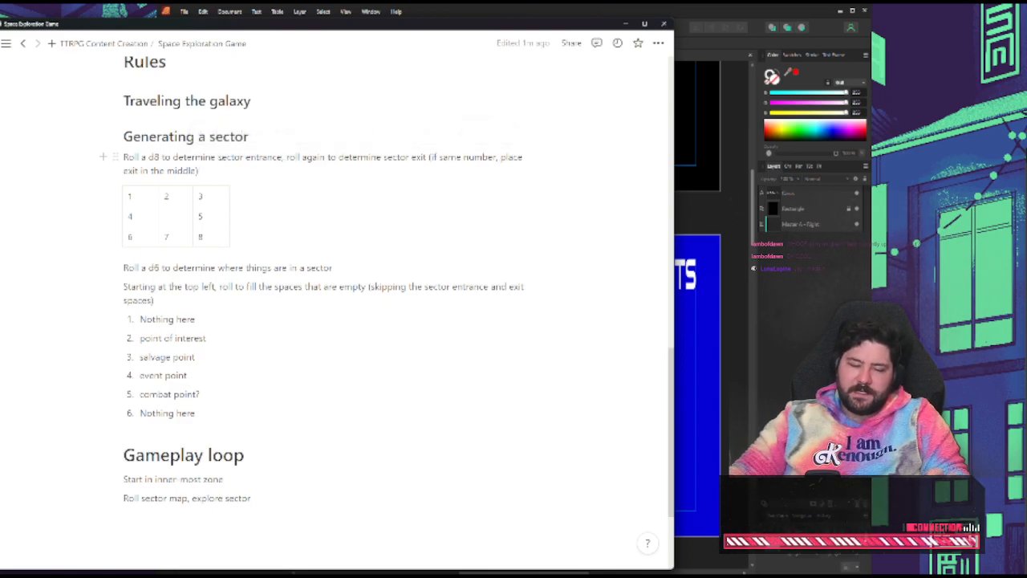
double_click(231, 157)
double_click(264, 157)
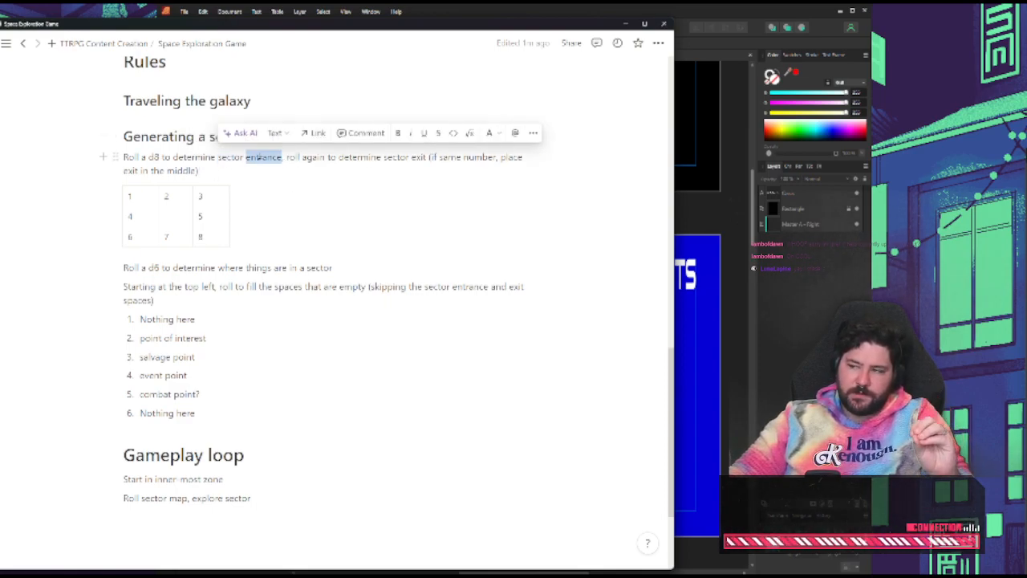
Examine the exit wording of the d8 rule and the d6 placement rules under "Generating a sector"
double_click(334, 159)
double_click(397, 159)
left_click(419, 159)
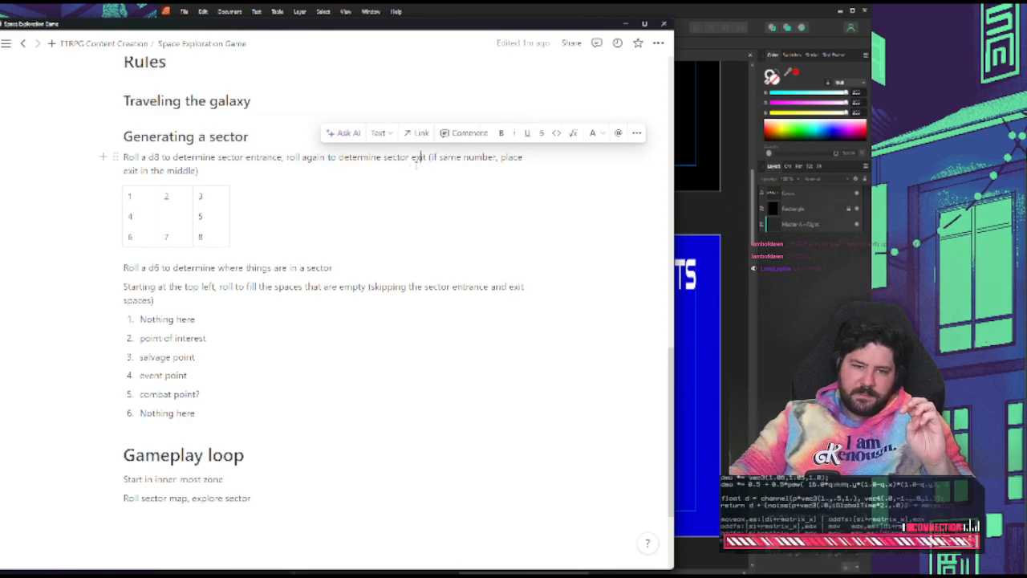
scroll(482, 265, "down", 1)
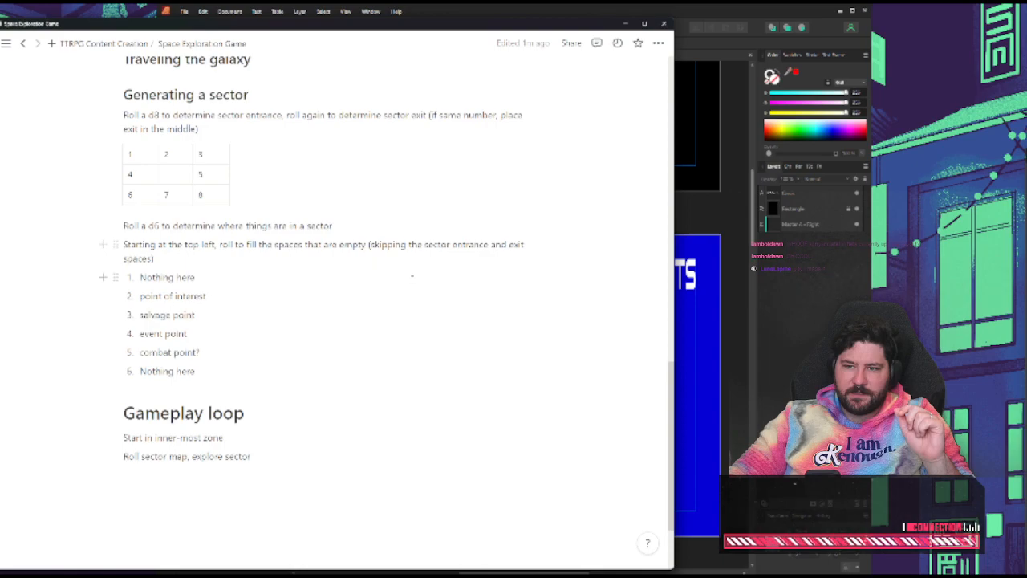
Switch to Affinity Publisher and examine the entrance and exit arrows in the Sectors page's example grid
left_click(700, 222)
scroll(722, 305, "down", 3)
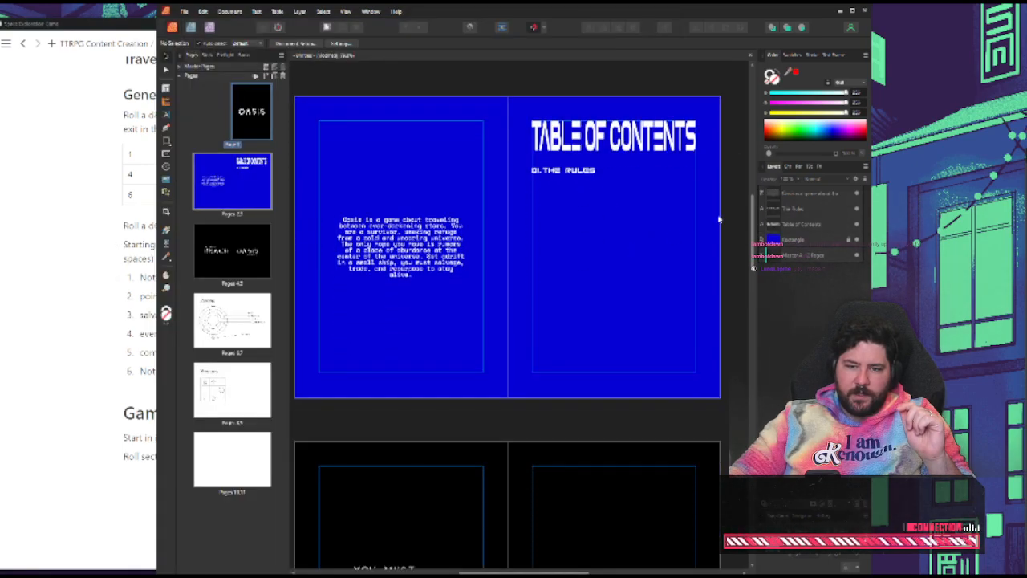
scroll(733, 320, "down", 5)
scroll(733, 320, "down", 5)
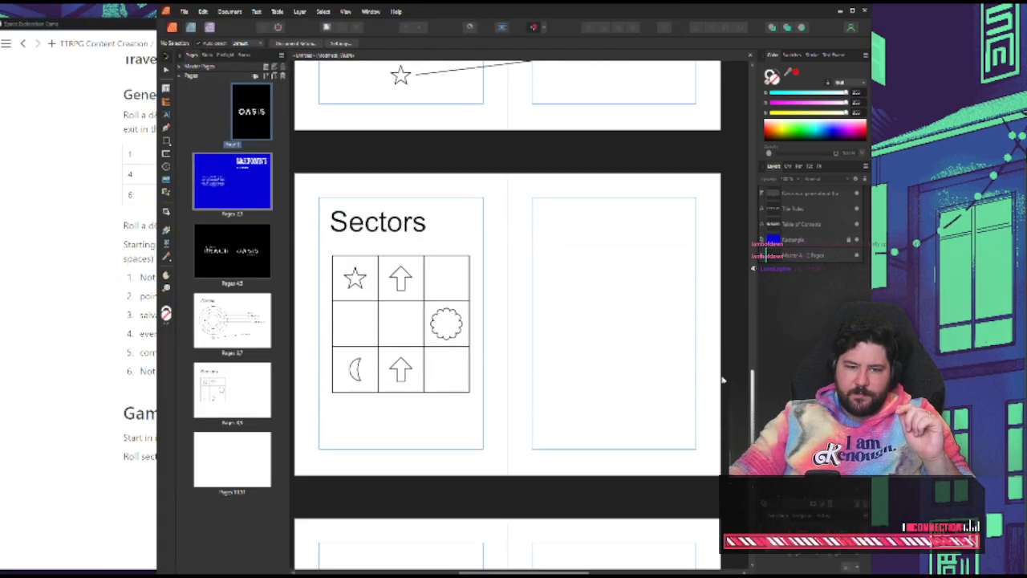
left_click(405, 281)
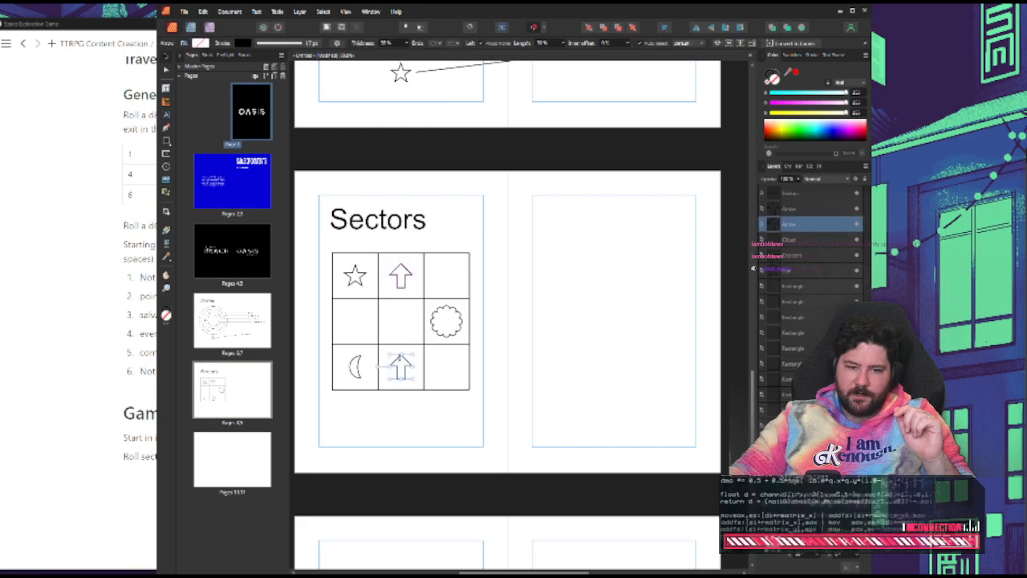
left_click(418, 388)
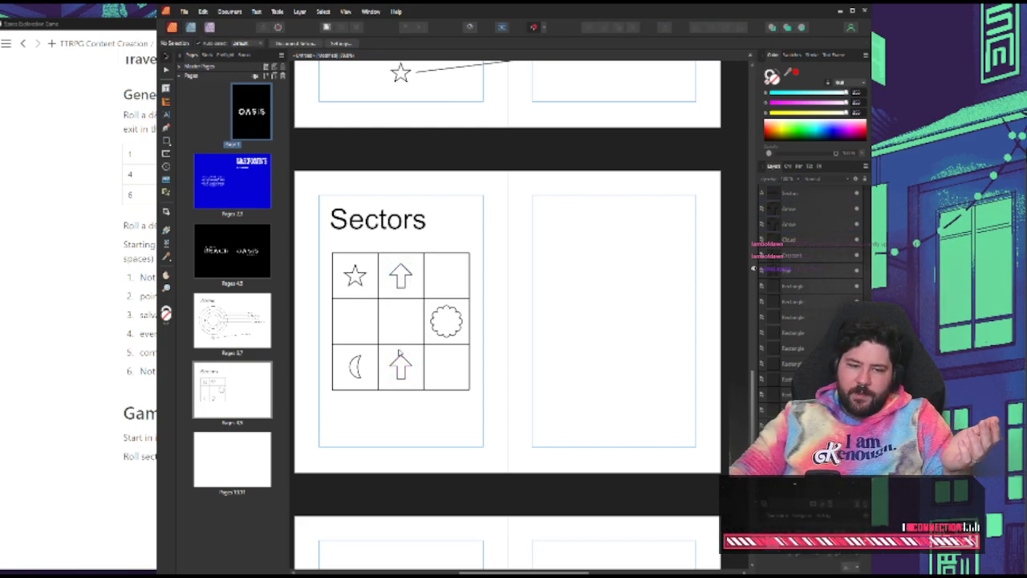
Move the upper arrow to the example grid's top-right cell and the star to its top-middle cell, keeping the cloud in the middle-right cell
left_click_drag(451, 319, 405, 320)
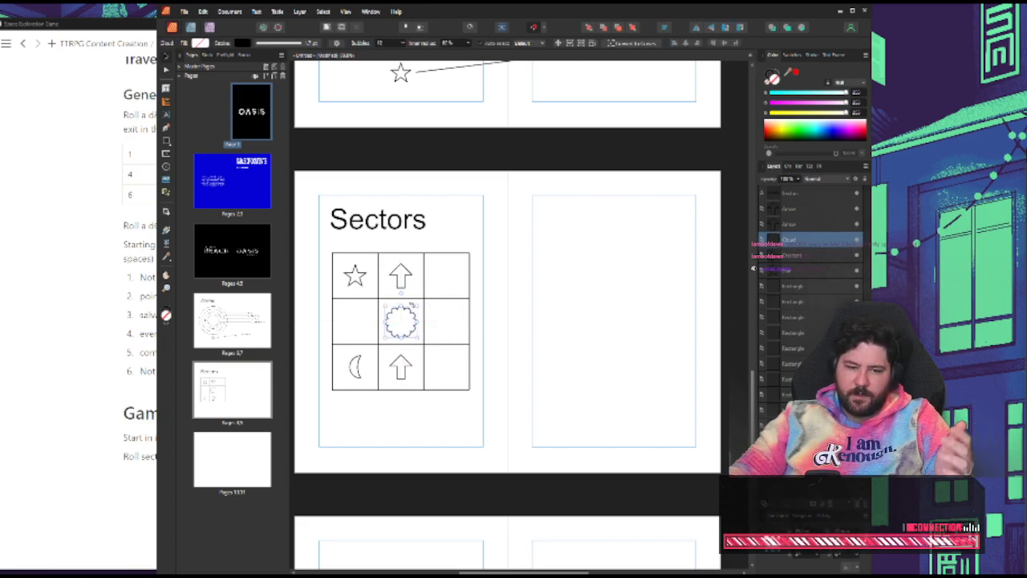
left_click_drag(415, 323, 461, 322)
left_click(493, 328)
left_click_drag(400, 279, 447, 275)
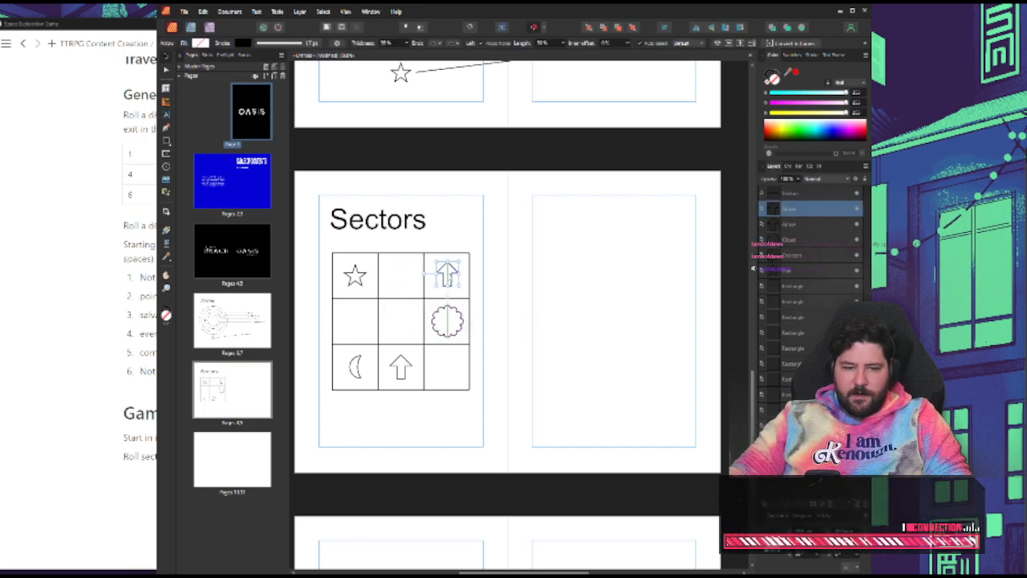
left_click_drag(355, 275, 400, 275)
left_click(462, 294)
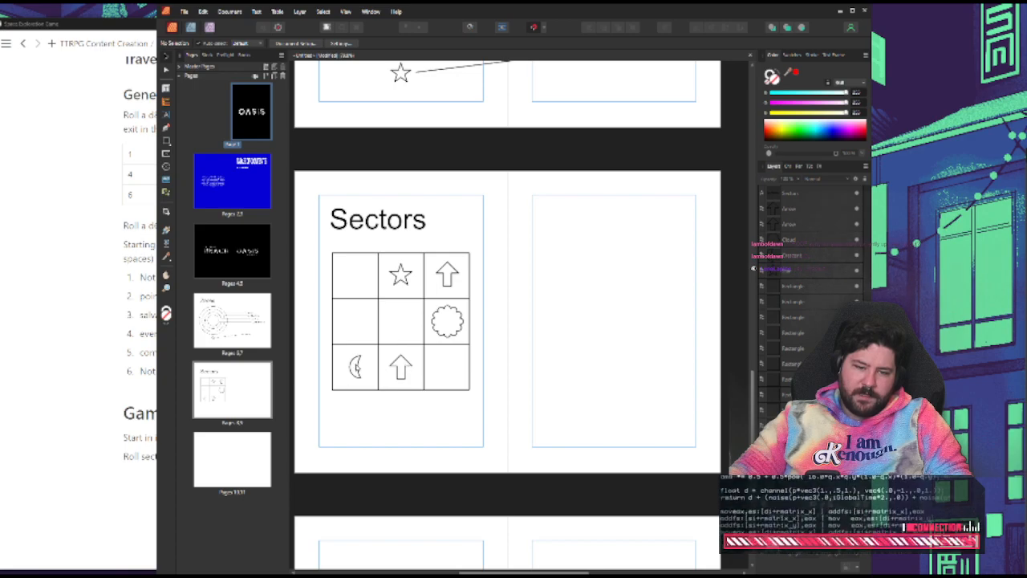
mouse_move(359, 367)
left_mouse_down()
mouse_move(401, 339)
mouse_move(399, 321)
mouse_move(359, 367)
left_mouse_up()
left_click(576, 334)
Switch to the Notion notes and examine the d6 list of sector contents, including both "Nothing here" entries
key("alt+Tab")
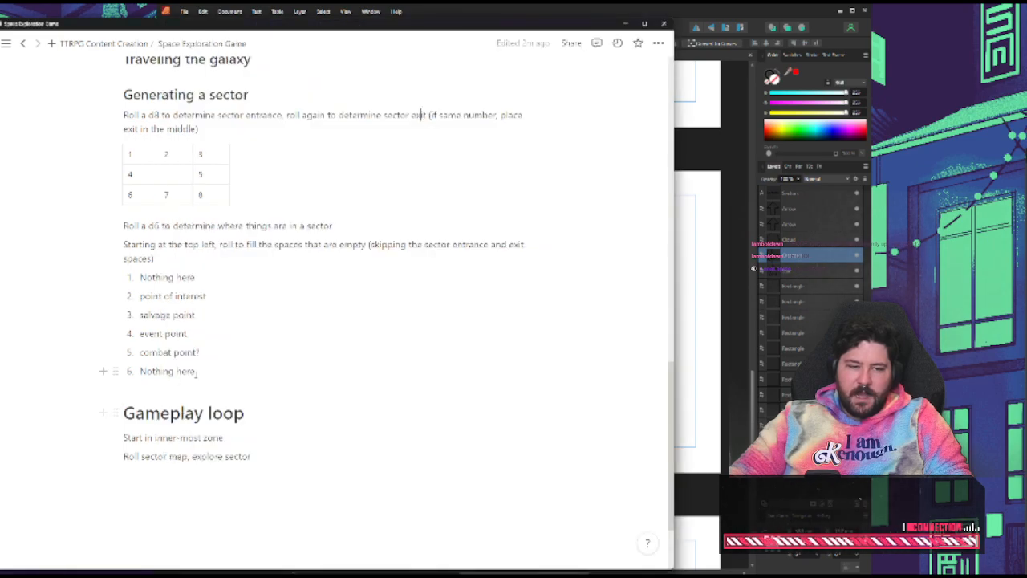
left_click_drag(196, 372, 136, 296)
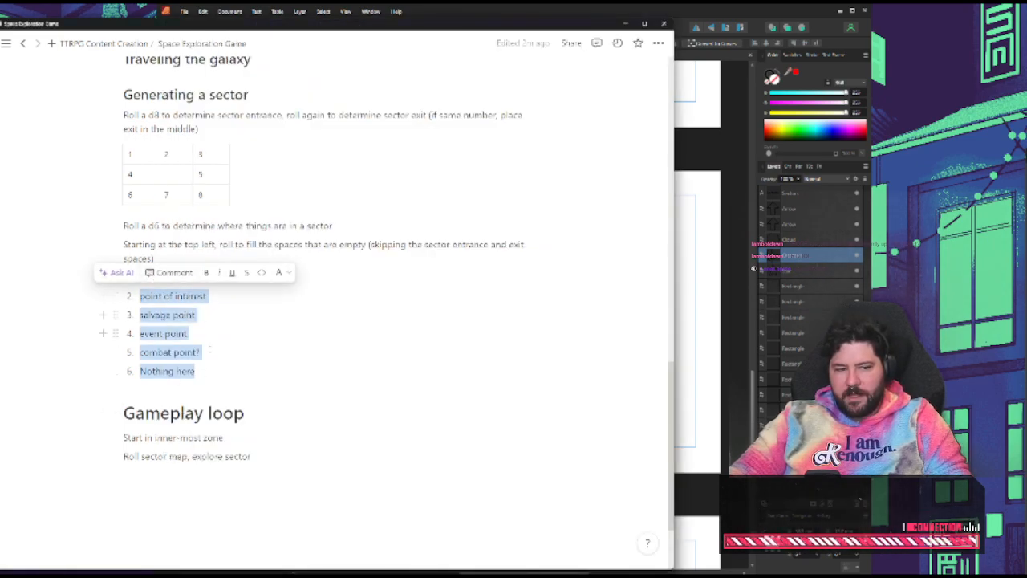
left_click_drag(201, 373, 141, 279)
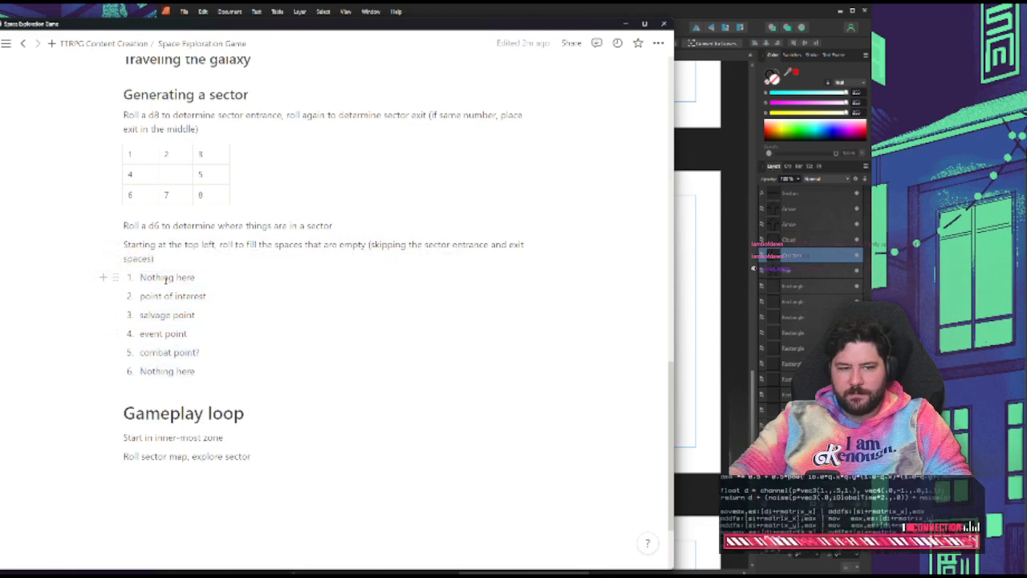
triple_click(166, 278)
left_click(155, 294)
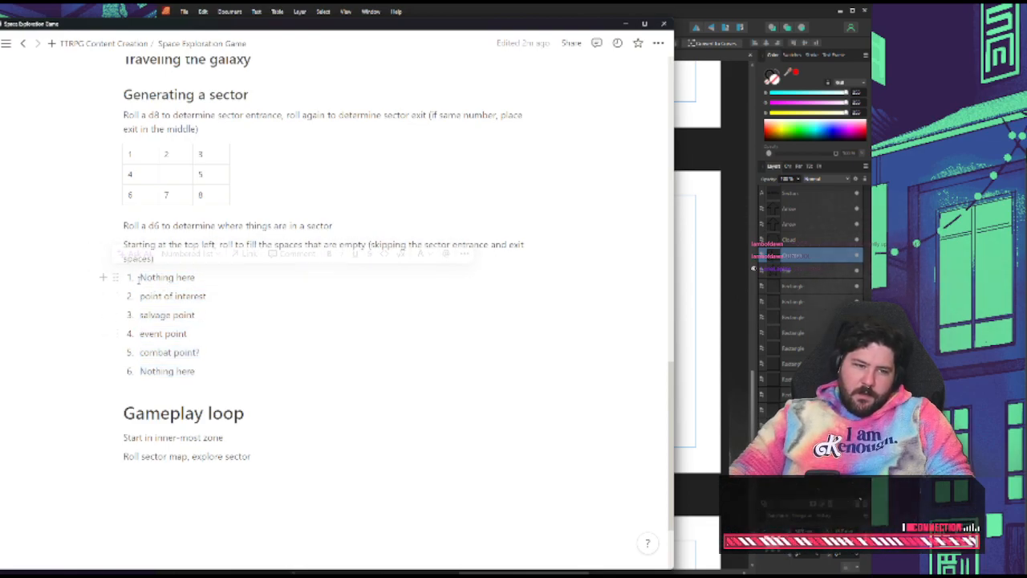
triple_click(174, 370)
left_click(216, 372)
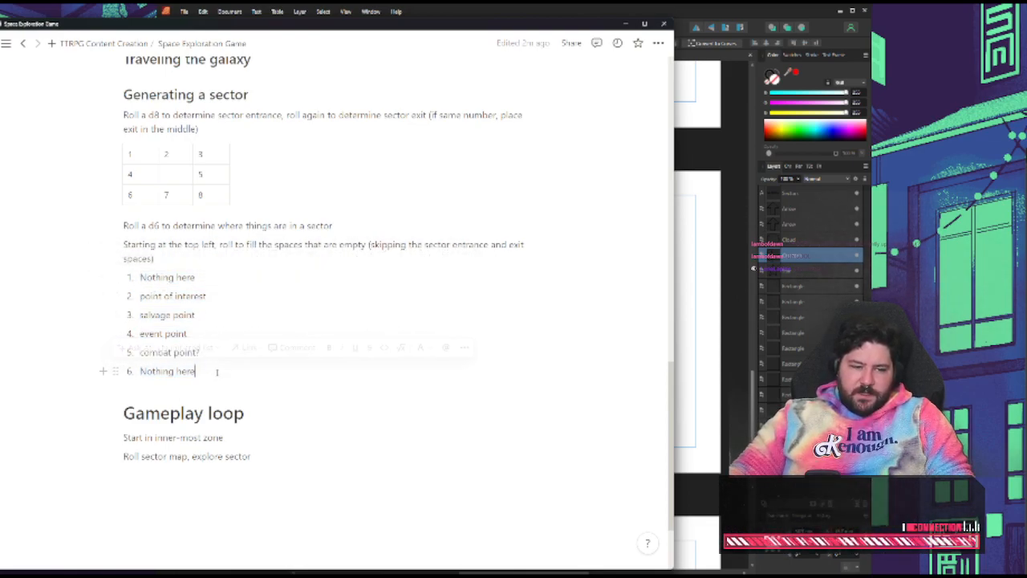
Return to the Sectors spread in Affinity Publisher and bring the Roll a Die browser window alongside it
left_click(751, 305)
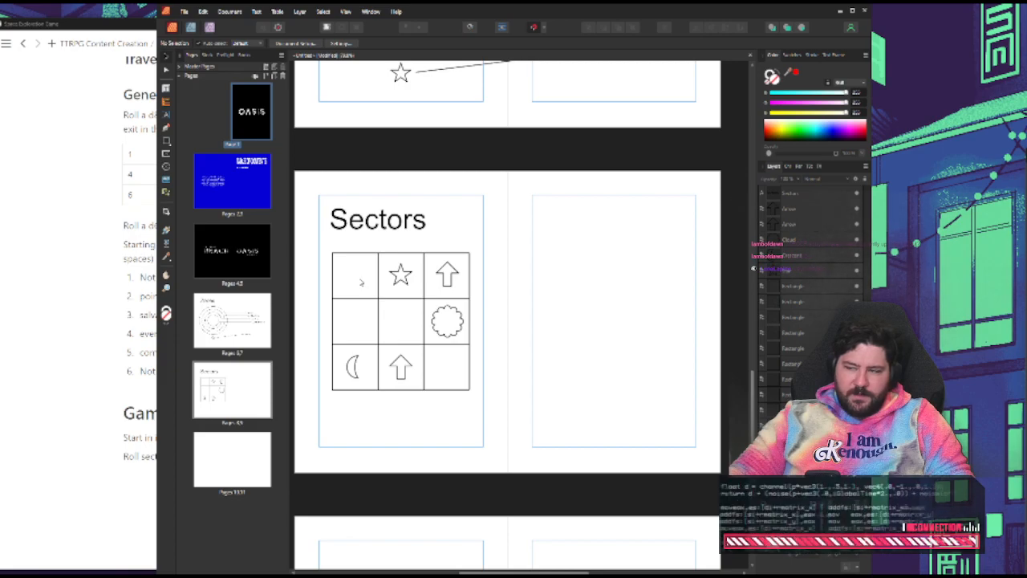
scroll(332, 470, "down", 4)
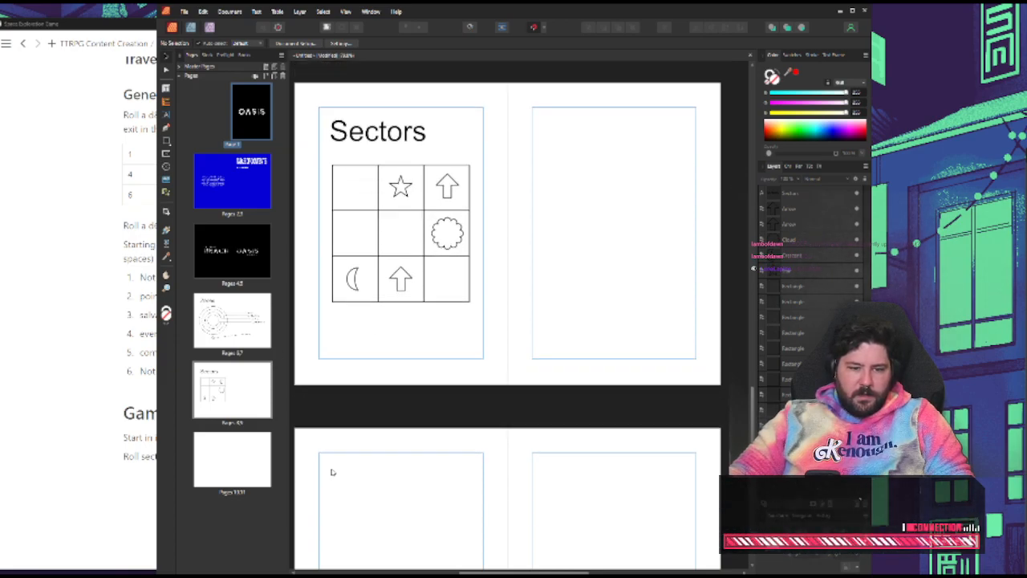
scroll(356, 438, "up", 3)
scroll(354, 437, "up", 1)
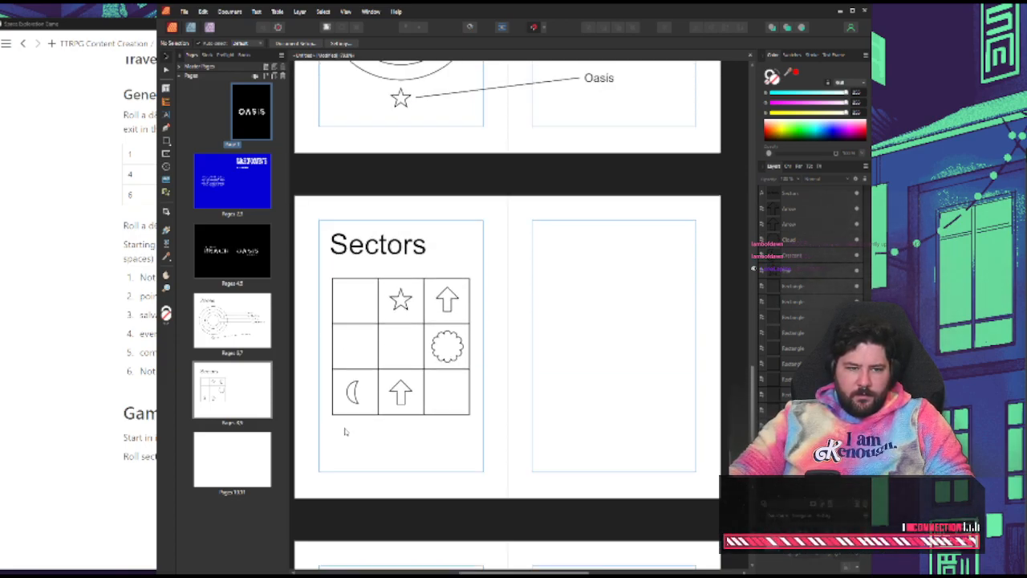
scroll(345, 432, "down", 1)
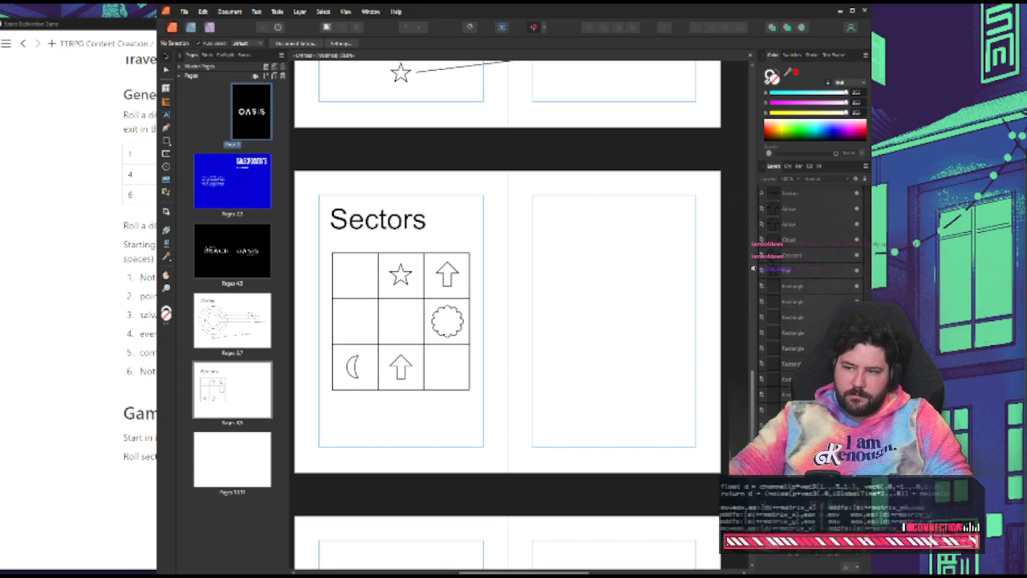
left_click_drag(1026, 173, 212, 79)
left_click(0, 197)
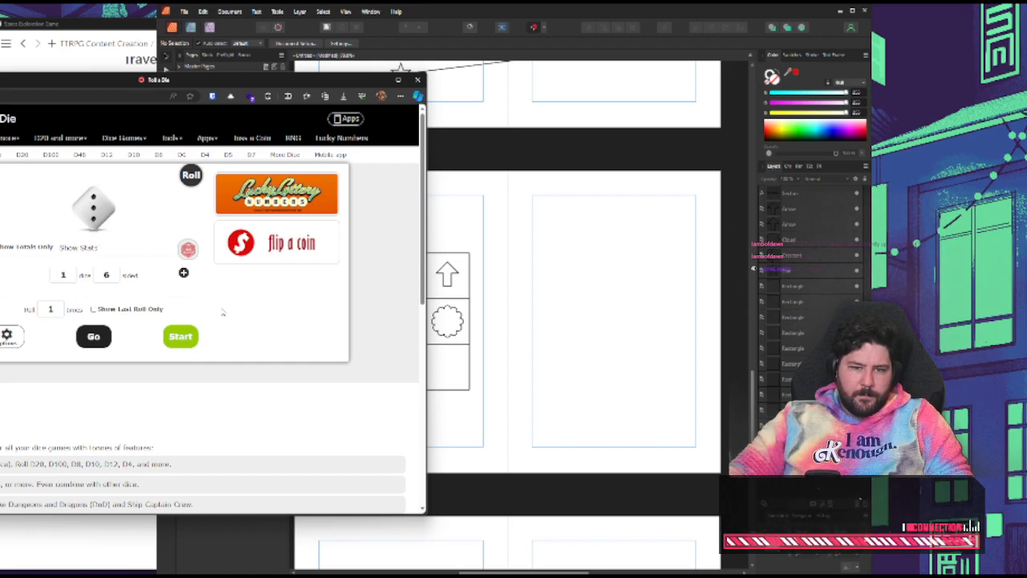
Duplicate all the rectangles of the Sectors grid onto the facing page, level with the original grid
left_click(458, 217)
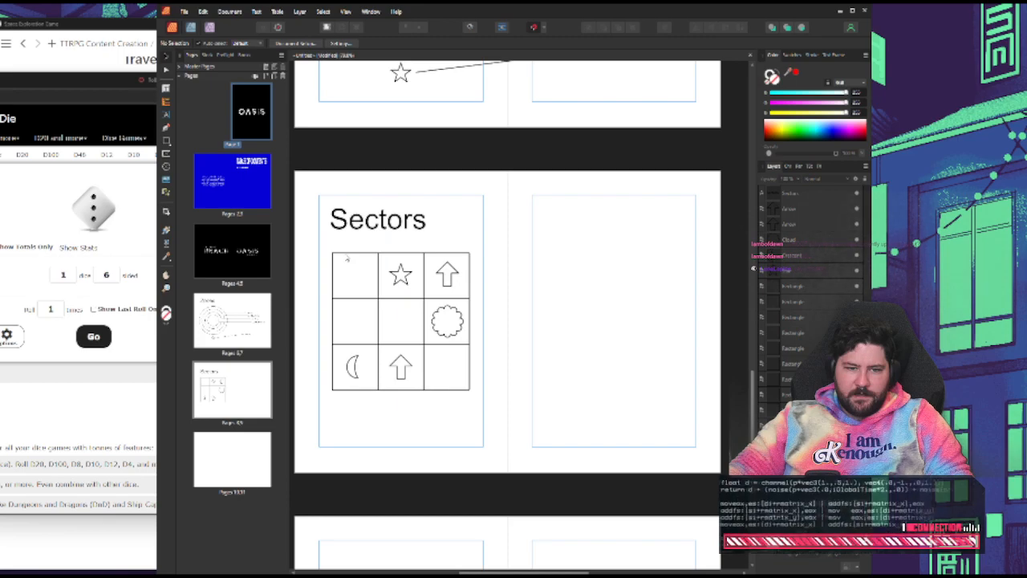
left_click(347, 258)
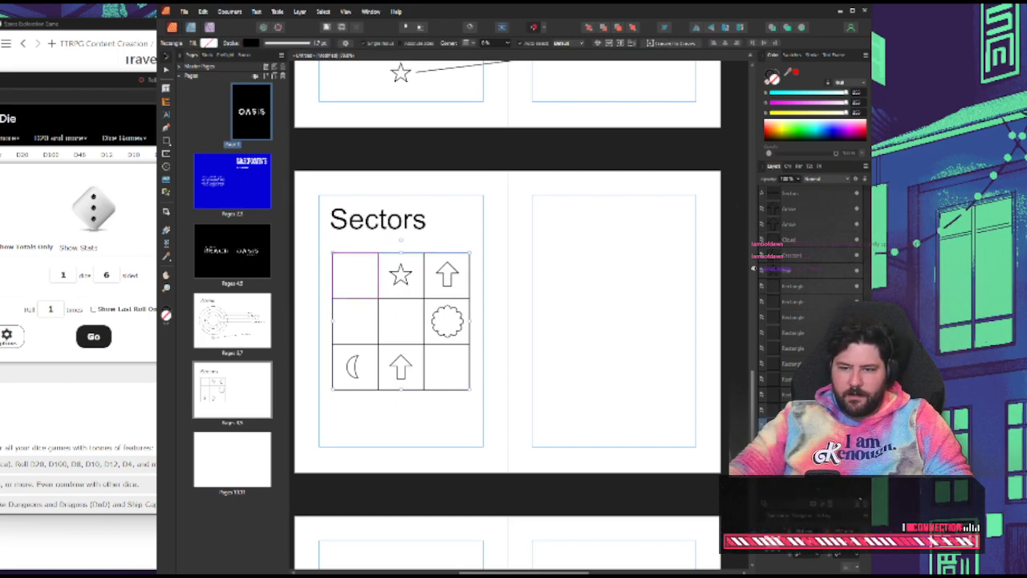
left_click(812, 287, "shift")
left_click(586, 320)
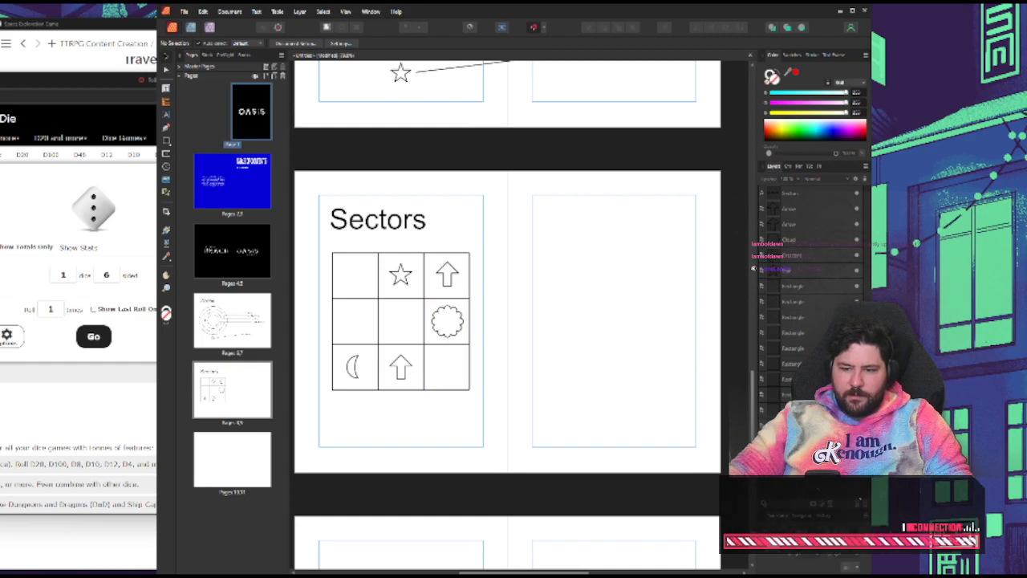
left_click(802, 424)
left_click(792, 288, "shift")
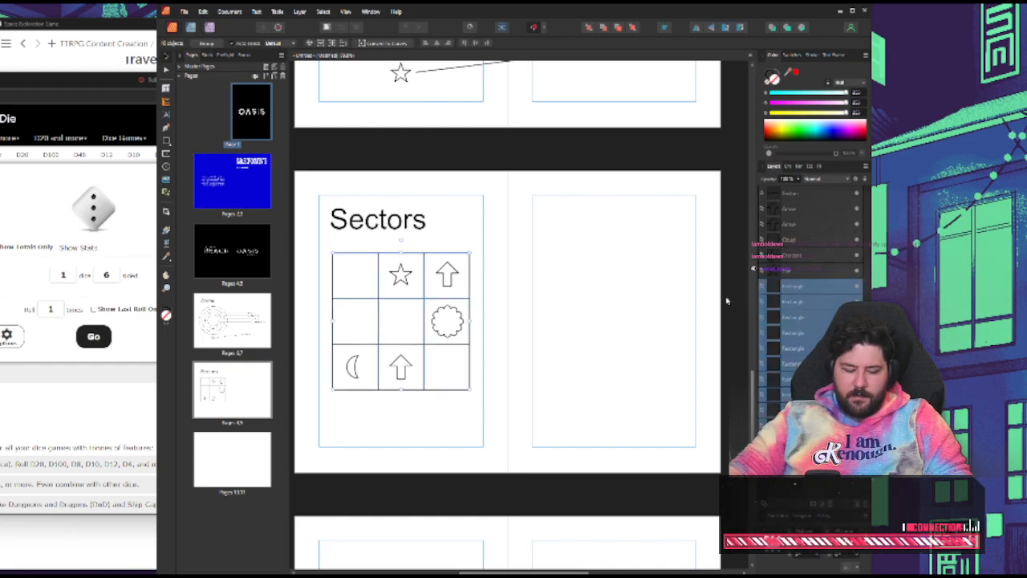
left_click_drag(454, 293, 658, 289)
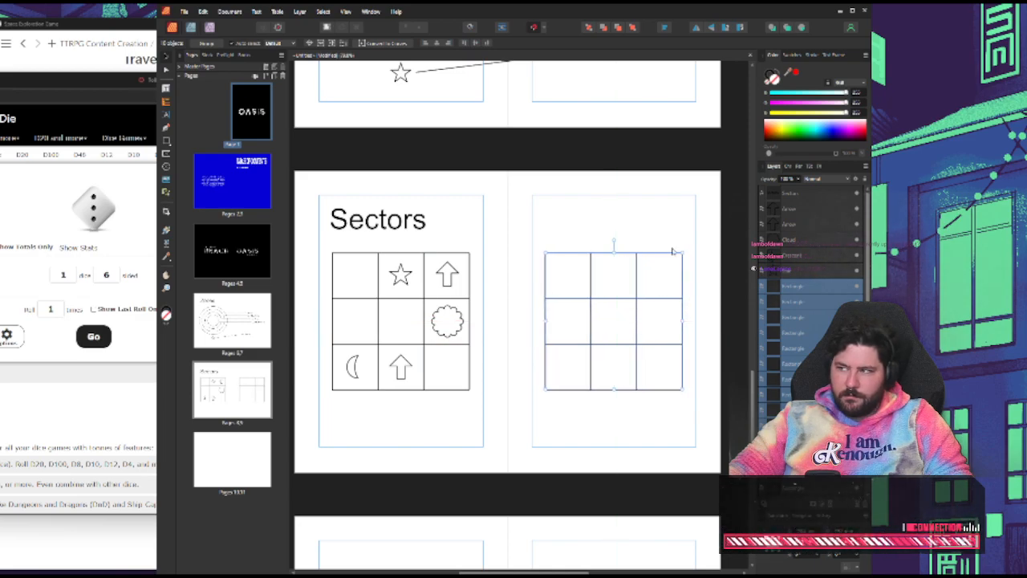
left_click(679, 195)
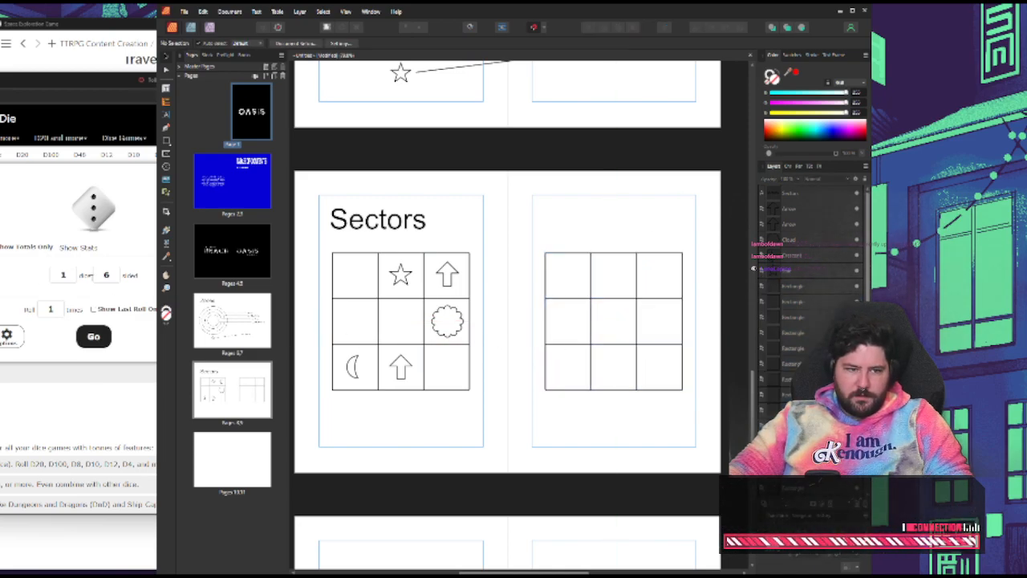
Switch to the Roll a Die page, set the die to 8 sides and roll it once
left_click(118, 276)
key("BackSpace")
type("8")
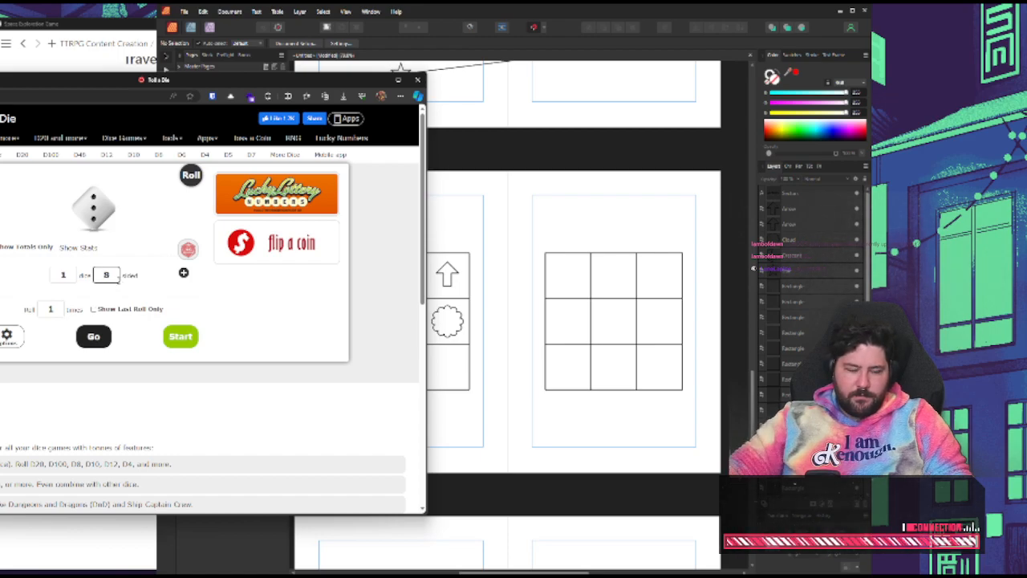
left_click(143, 401)
left_click(94, 338)
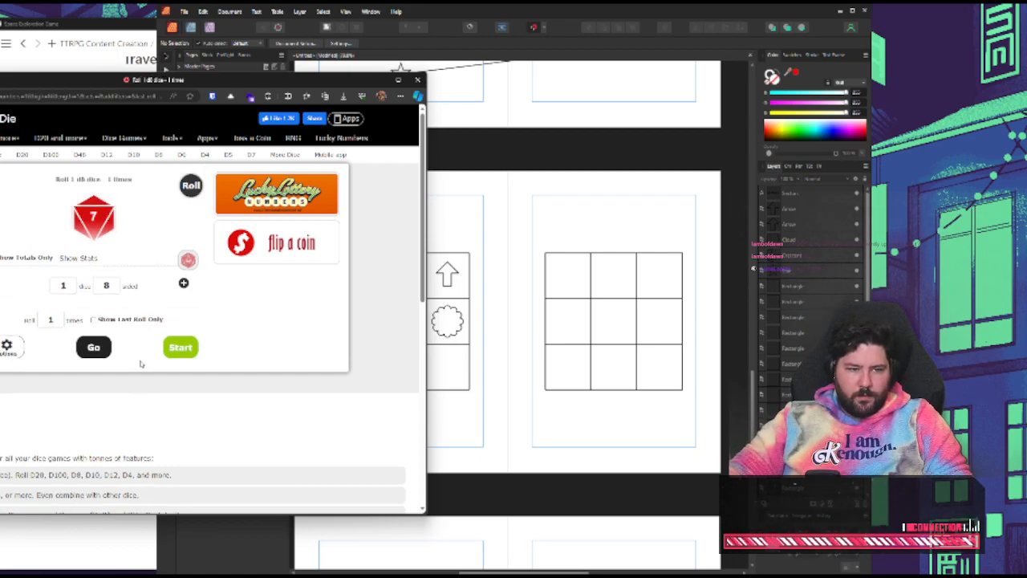
Copy the lower arrow of the example grid into the bottom-middle cell of the empty grid in Affinity Publisher
left_click(607, 234)
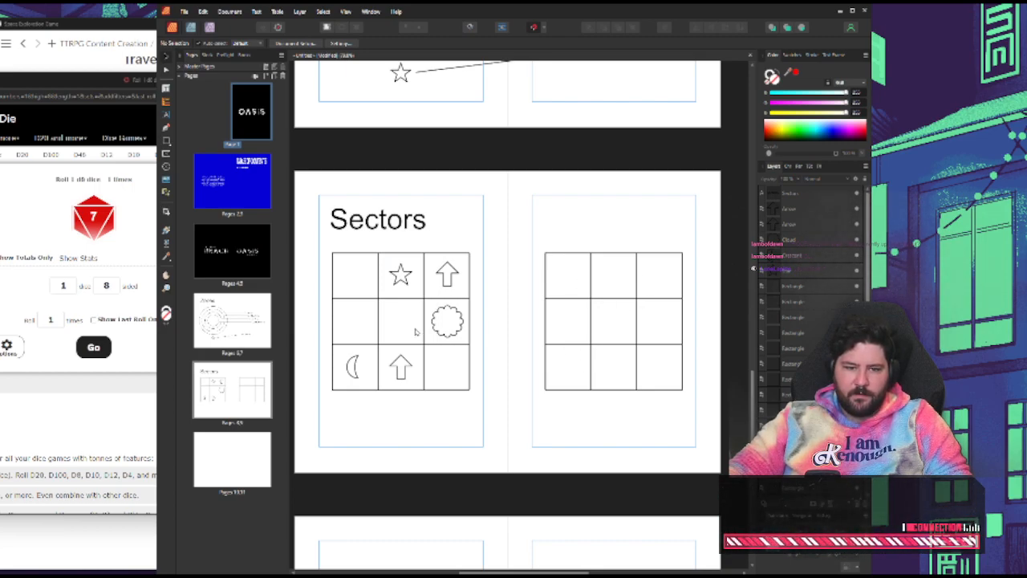
left_click(399, 367)
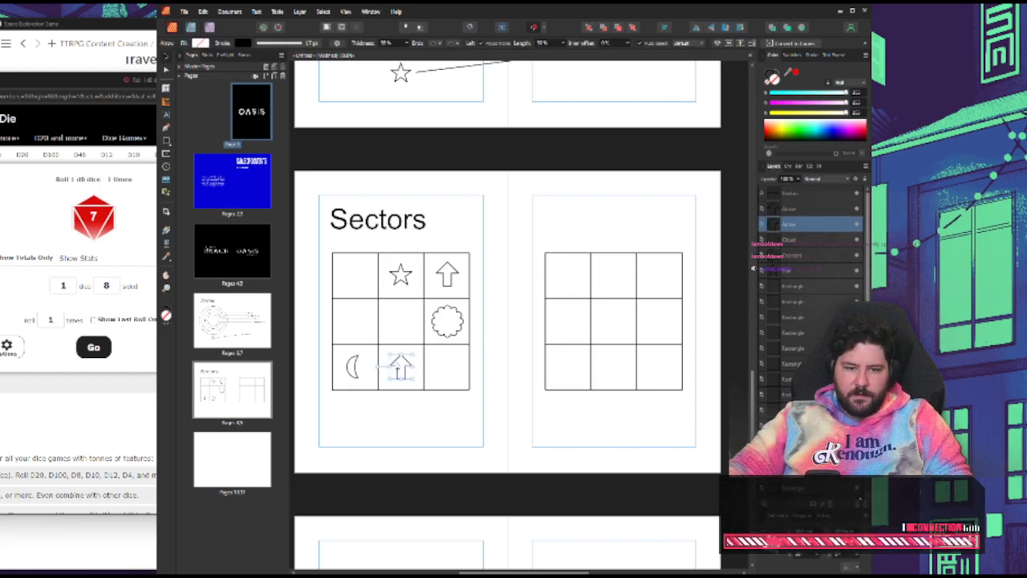
left_click(629, 364)
key("ctrl+v")
left_click_drag(405, 365, 619, 364)
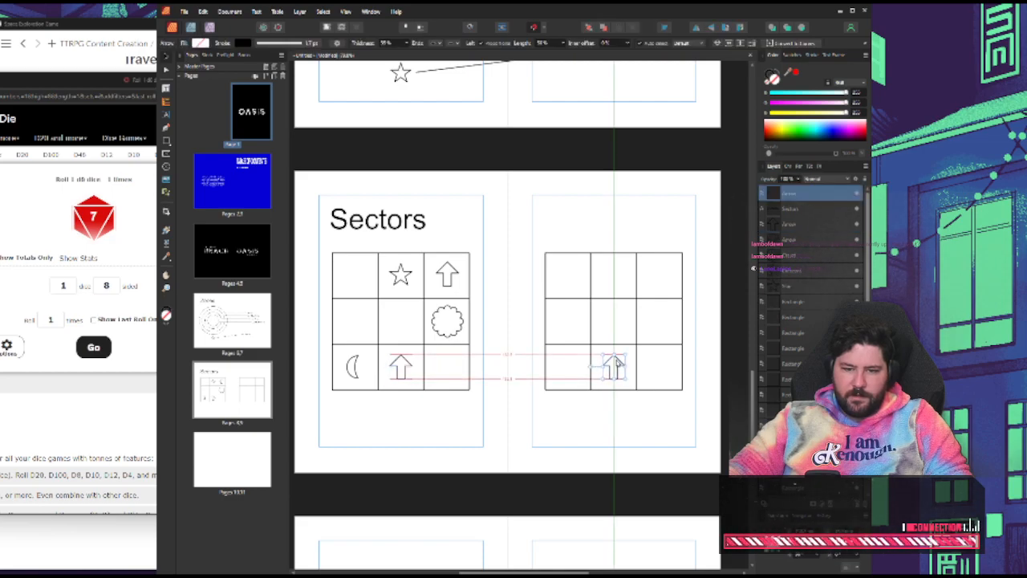
Roll the 8-sided die again and place a copy of the arrow in the new grid's top-middle cell
left_click(19, 297)
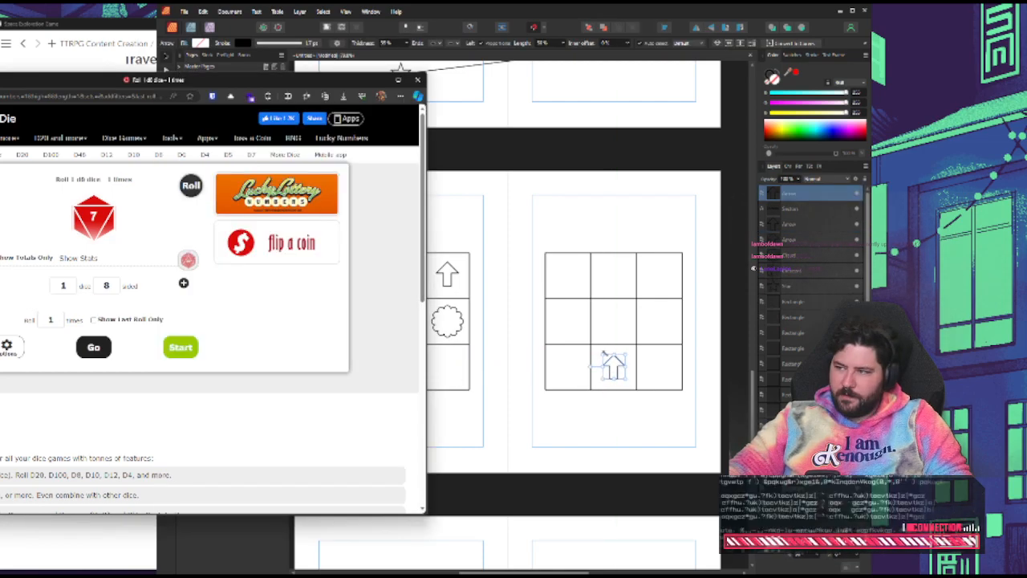
left_click(83, 348)
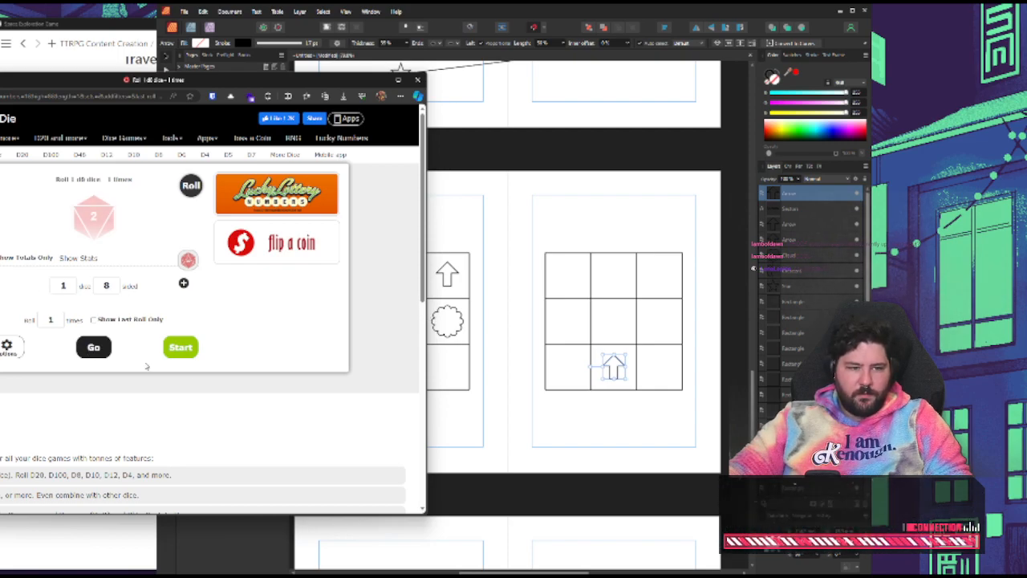
left_click(610, 227)
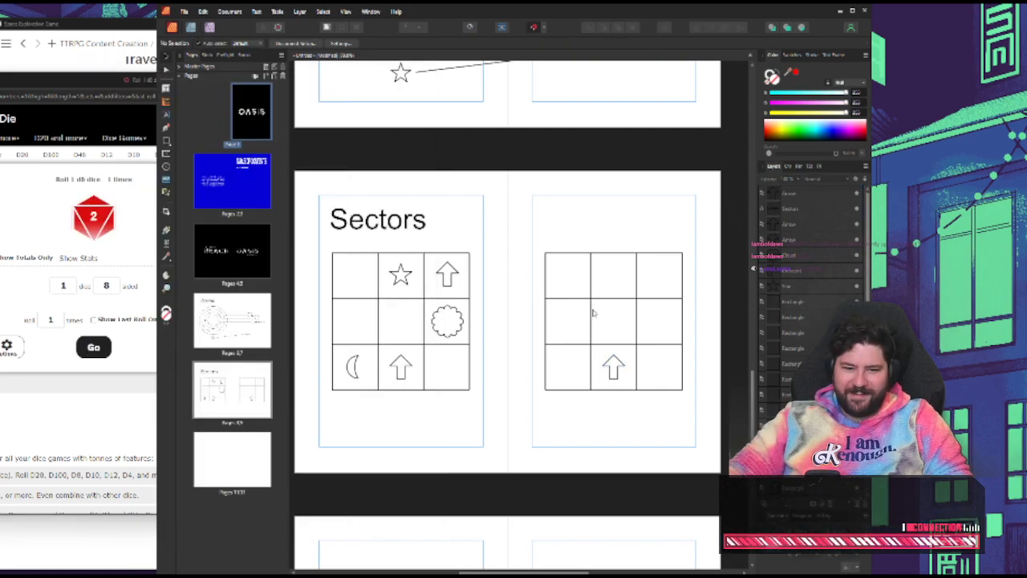
left_click_drag(615, 363, 613, 275)
left_click(603, 229)
Switch back to the Roll a Die page and set the die to 6 sides
left_click(13, 265)
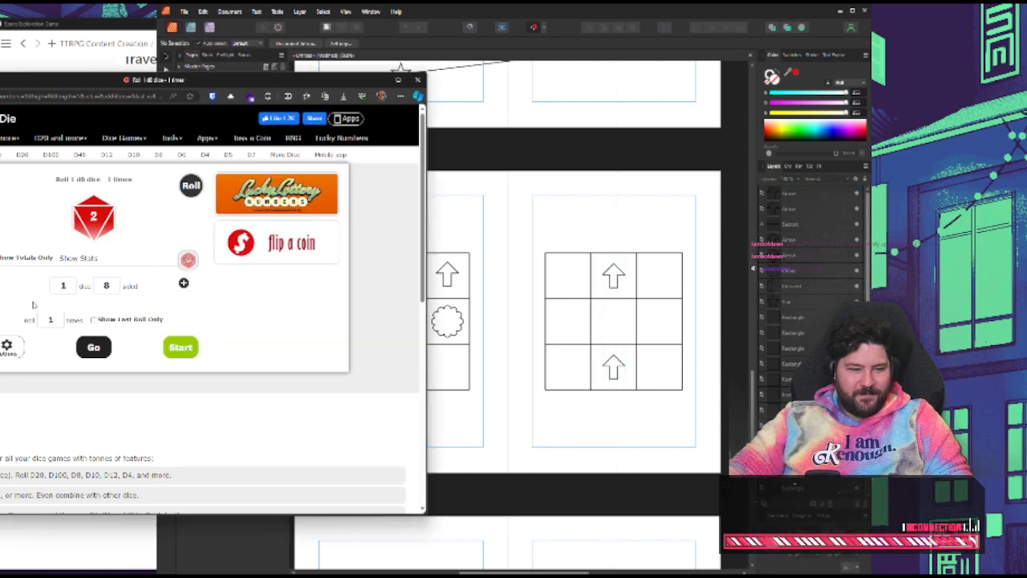
double_click(119, 287)
key("BackSpace")
type("6")
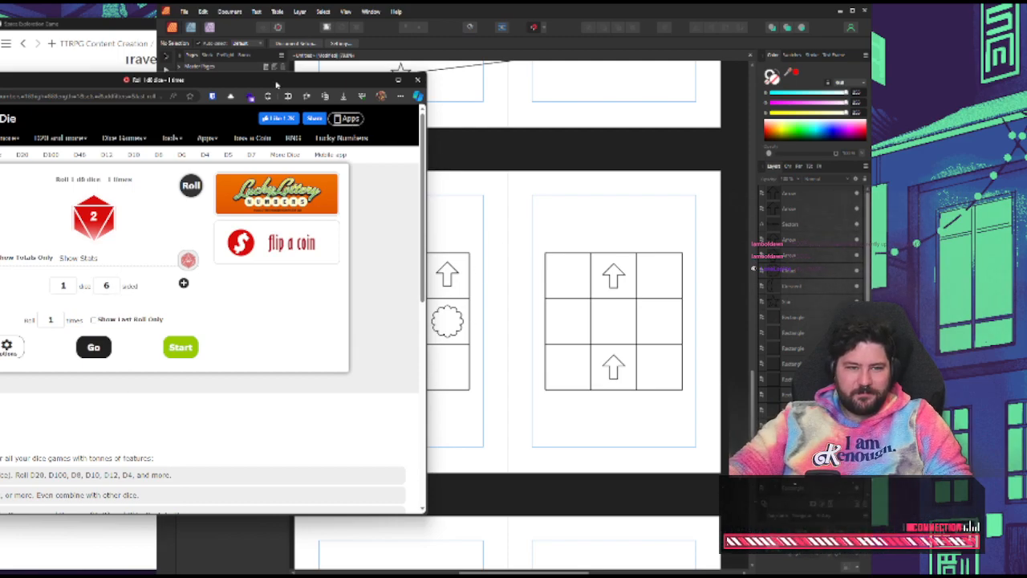
Rearrange the dice page and the Space Exploration Game notes around the layout, with the sector generation rules in view
left_click_drag(272, 81, 214, 104)
left_click(515, 183)
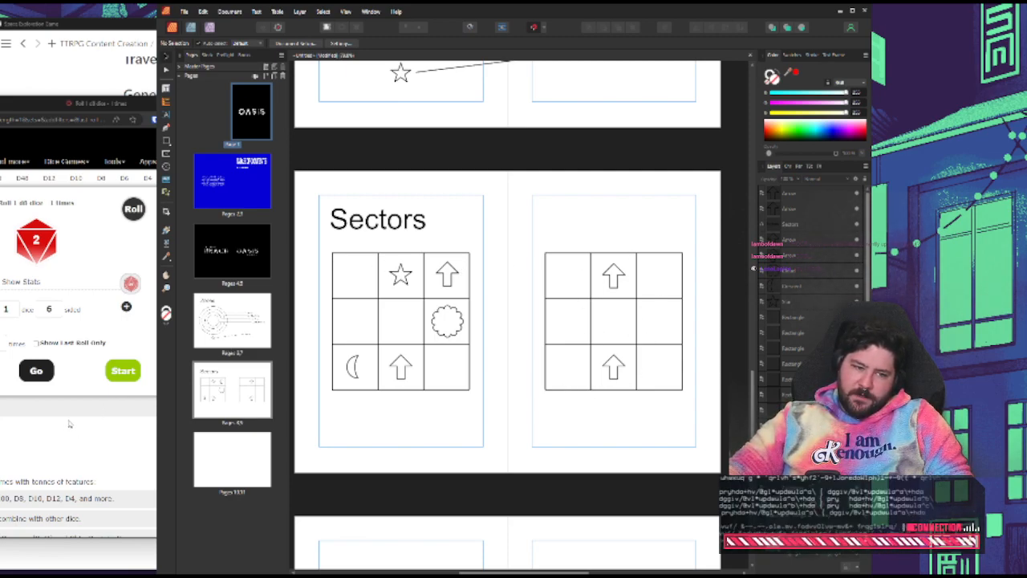
left_click(32, 70)
scroll(160, 144, "up", 1)
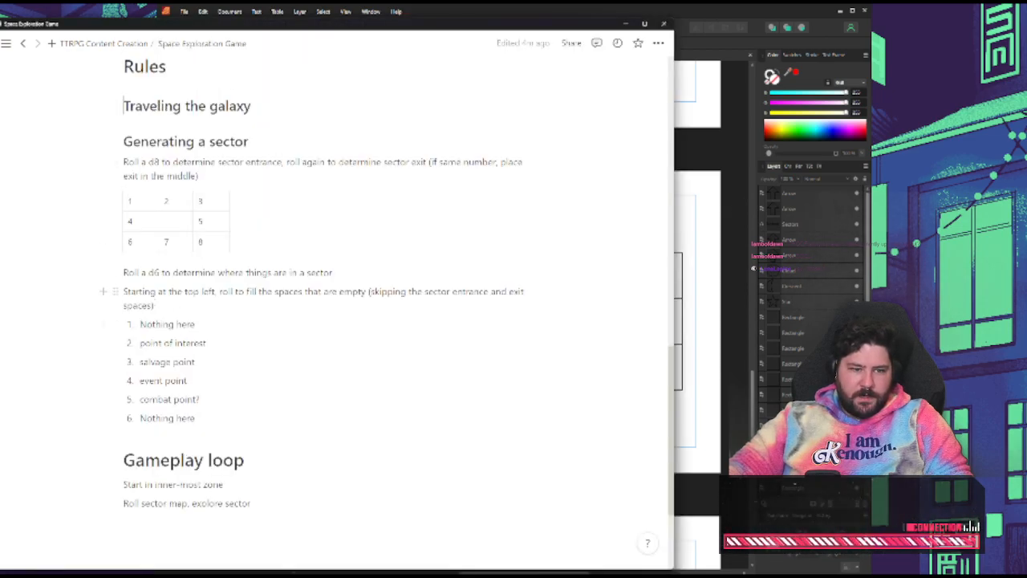
left_click_drag(99, 25, 755, 29)
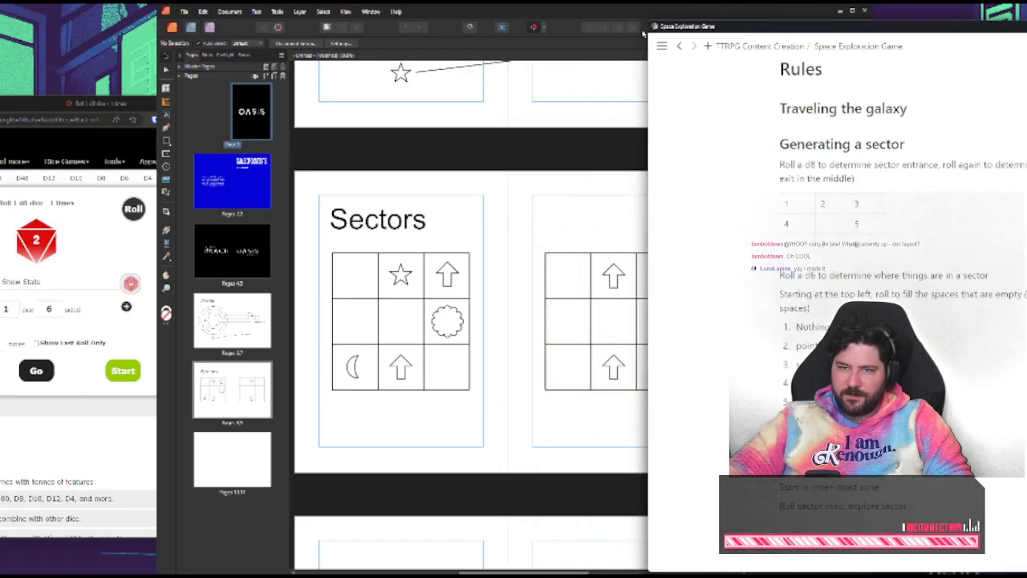
left_click_drag(720, 80, 898, 152)
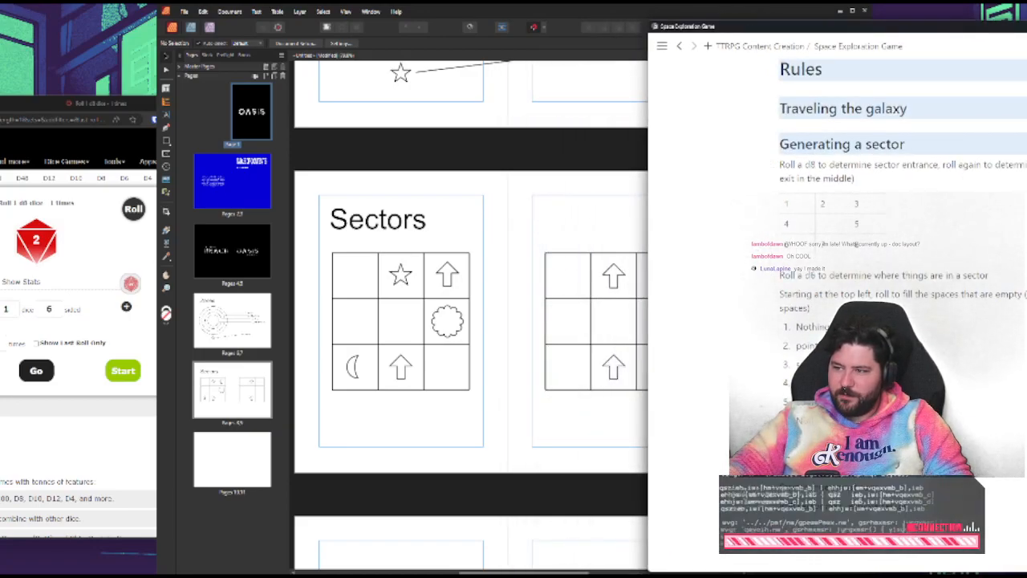
scroll(883, 88, "up", 2)
left_click_drag(862, 27, 899, 25)
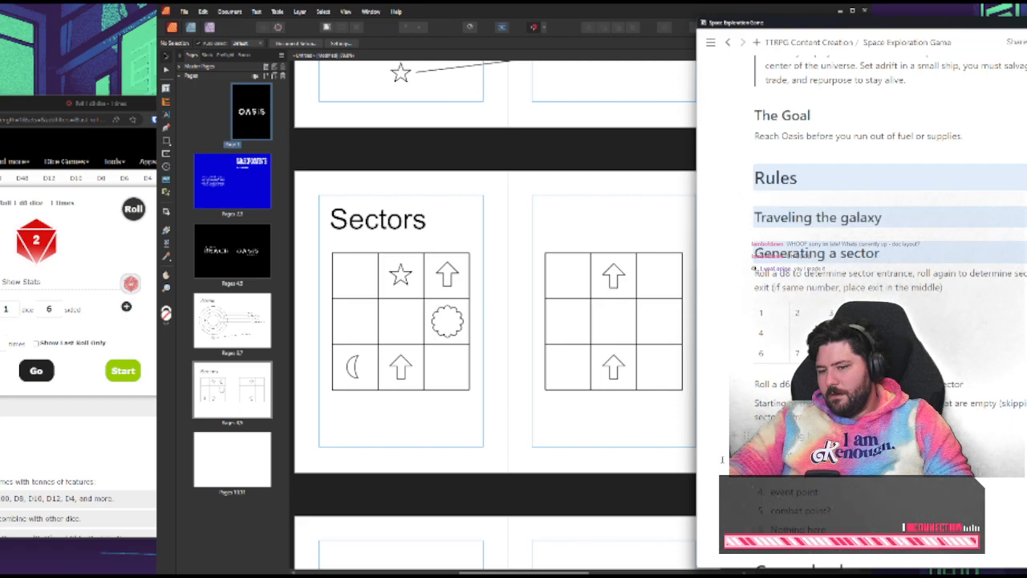
Switch to the Roll a Die page and roll the 6-sided die twice
left_click(94, 416)
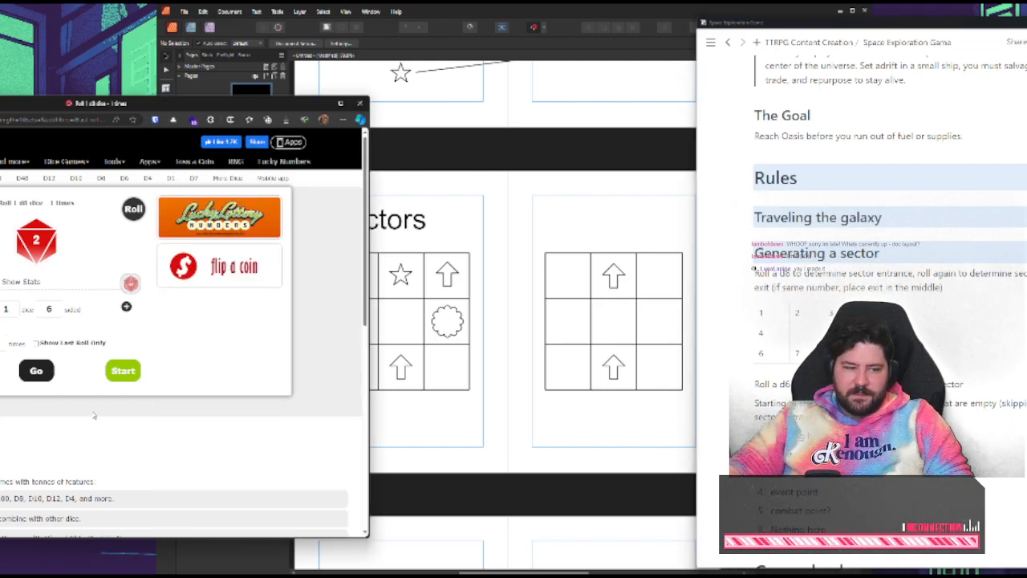
left_click(39, 380)
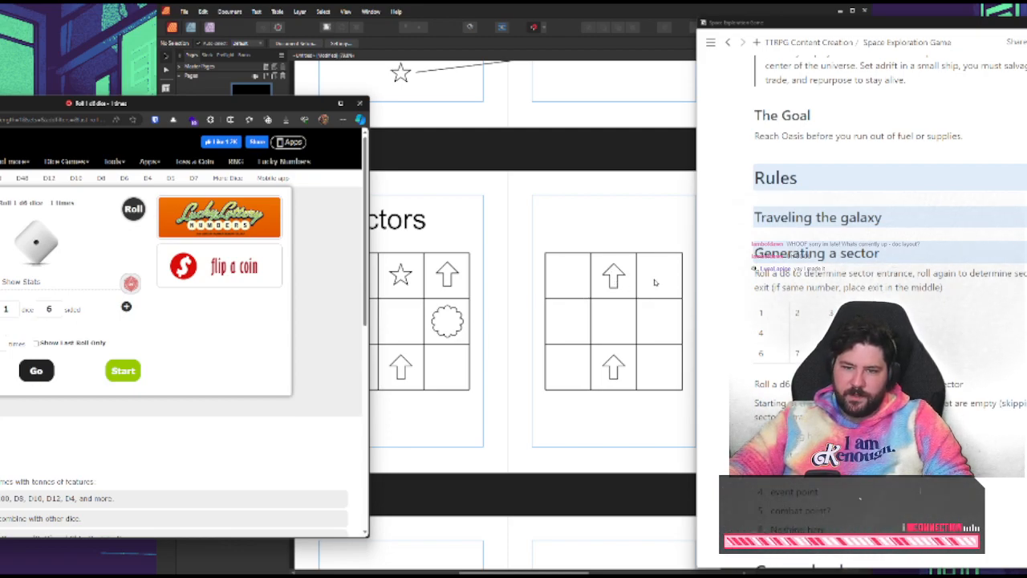
left_click(45, 370)
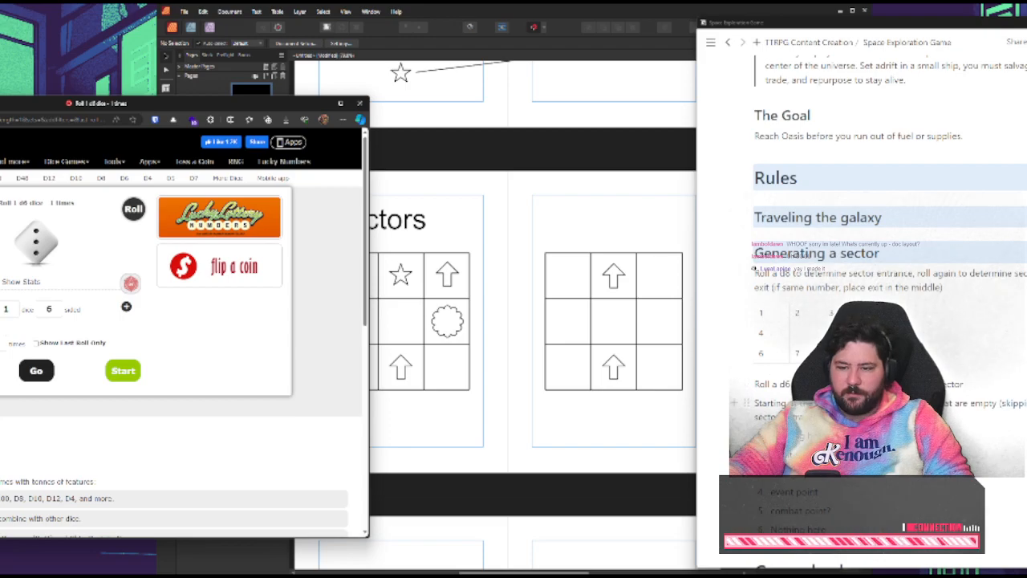
Switch to Affinity Publisher and add the text "Salvage" in the new grid's top-right cell, coloured black
left_click(678, 329)
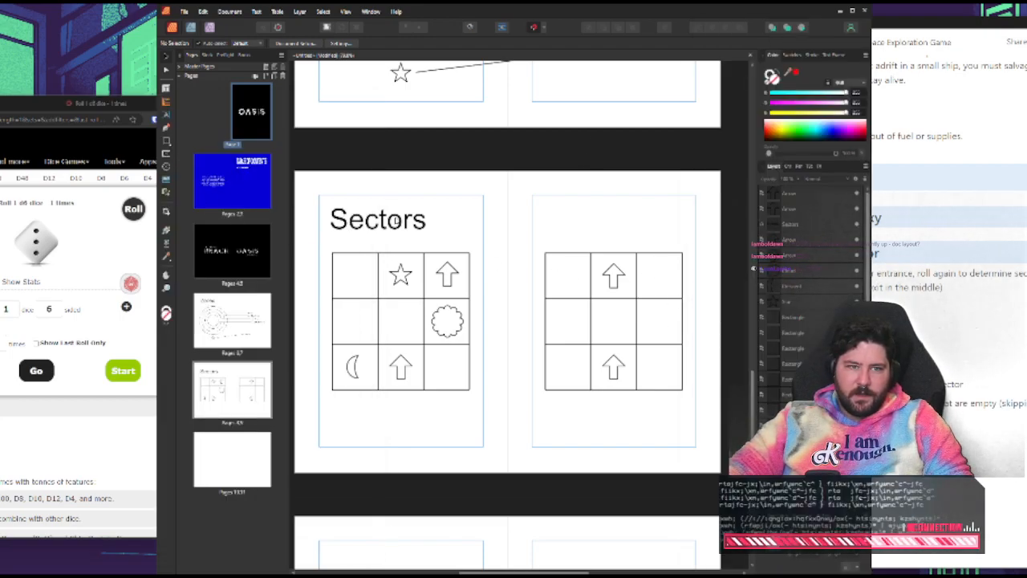
left_click(167, 102)
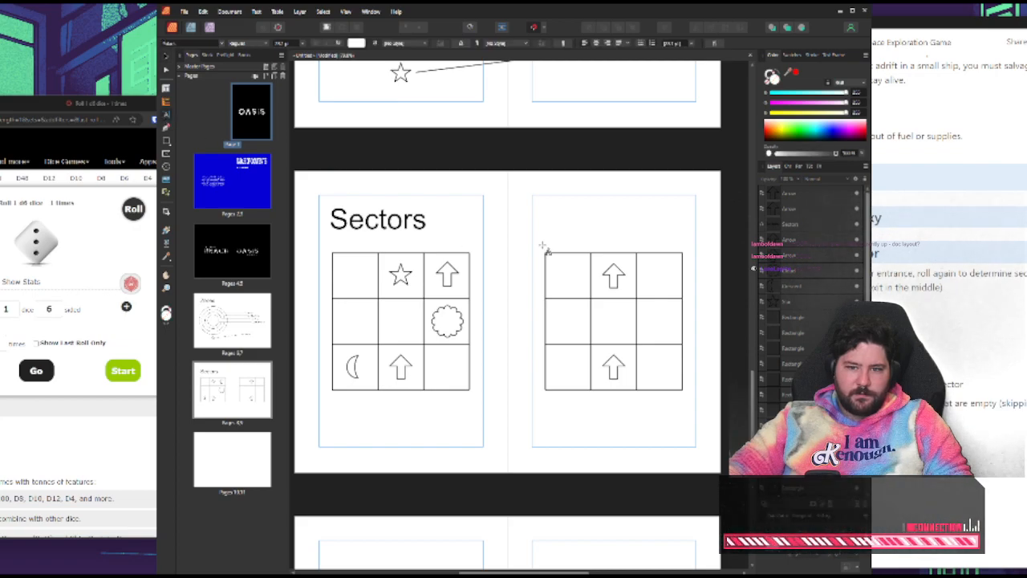
left_click_drag(652, 275, 665, 281)
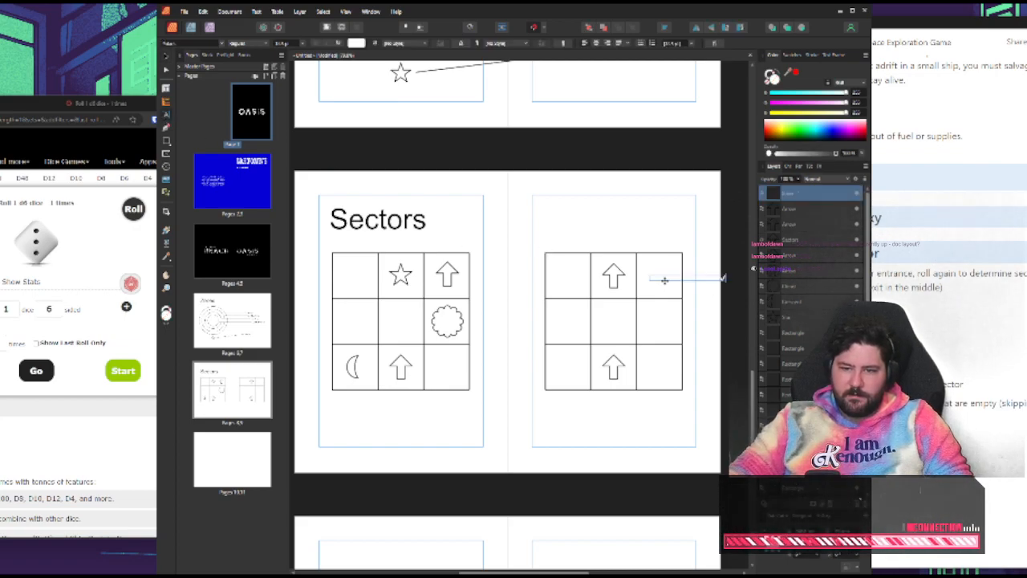
type("Salvage")
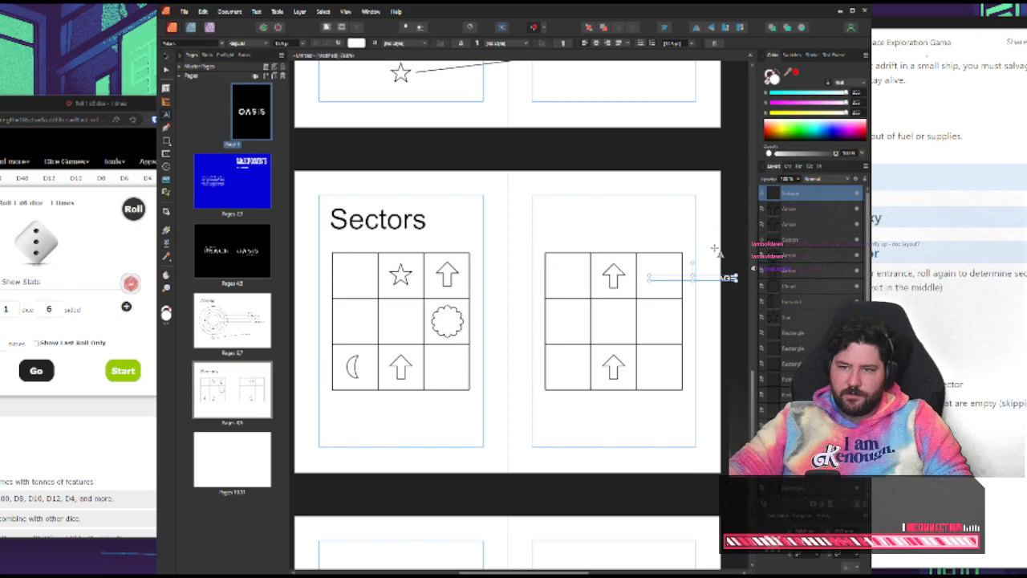
left_click_drag(790, 130, 776, 140)
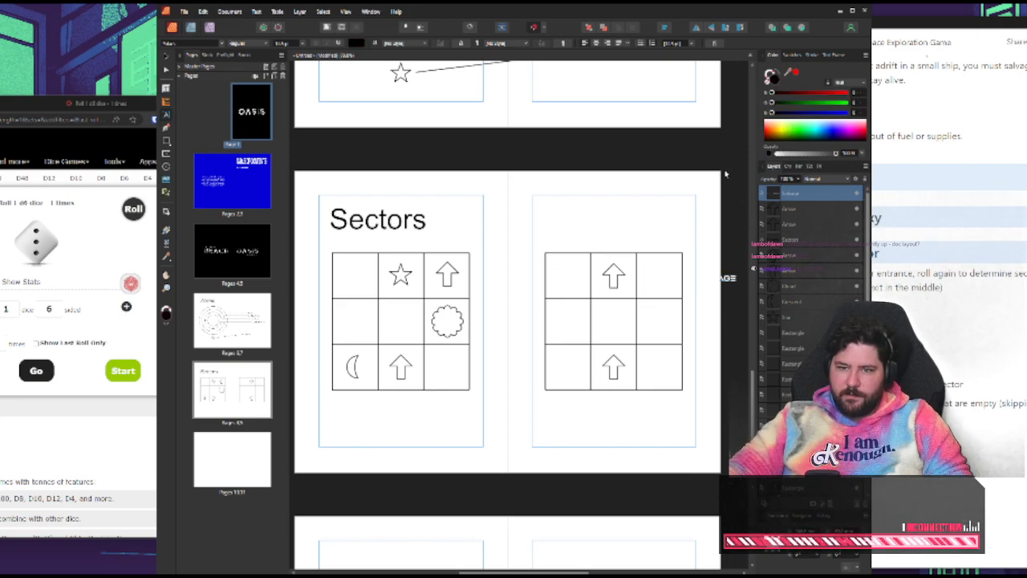
double_click(671, 276)
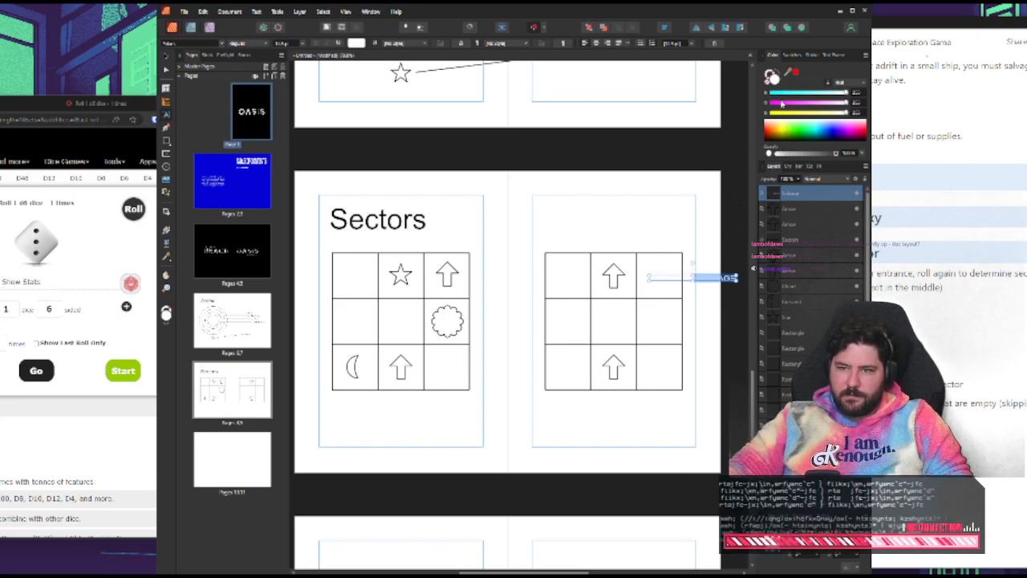
left_click(785, 137)
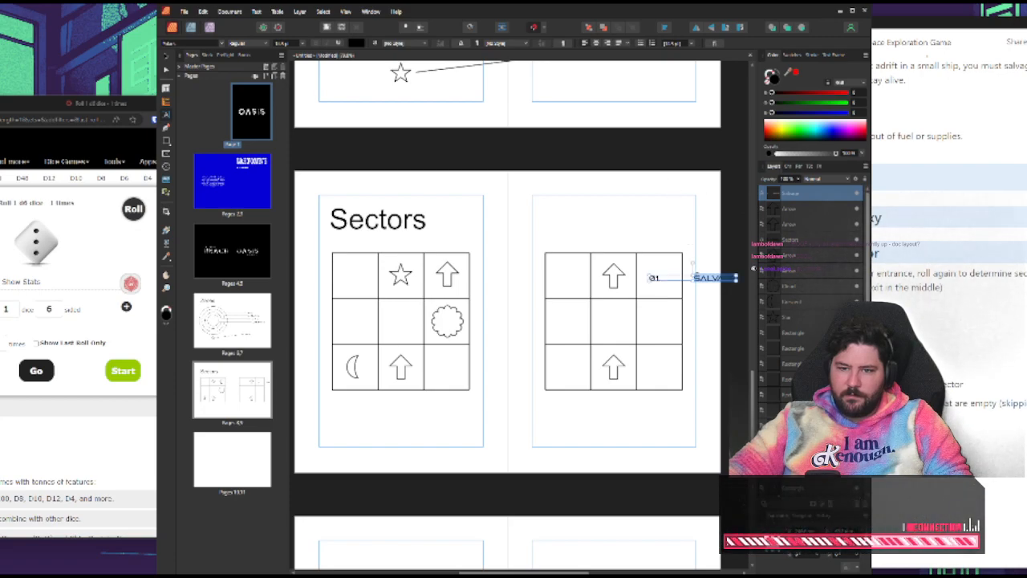
Remove the list number before the SALVAGE text and move the label into the top-right cell
left_click(696, 278)
key("BackSpace")
left_click(166, 57)
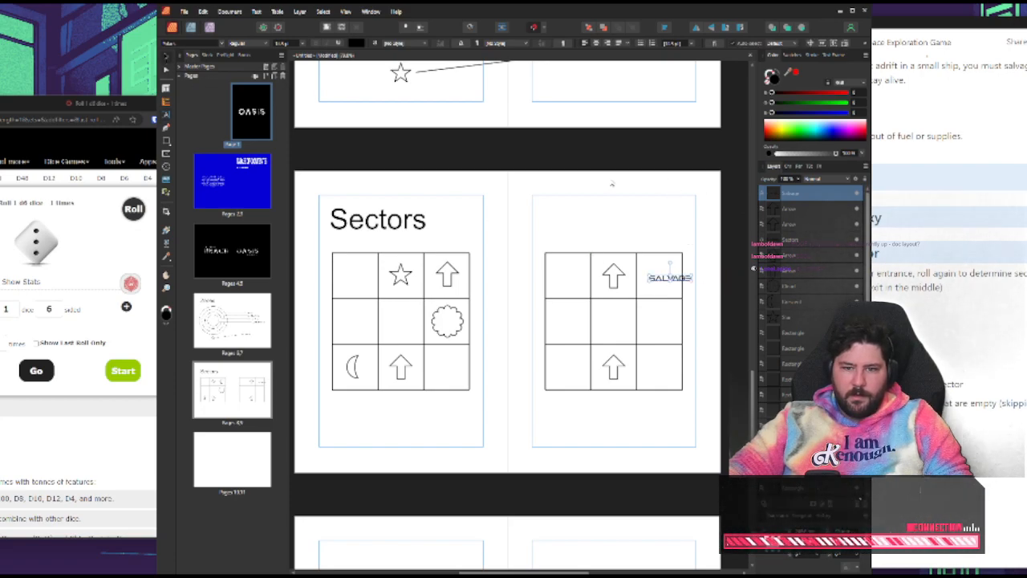
left_click_drag(671, 283, 663, 283)
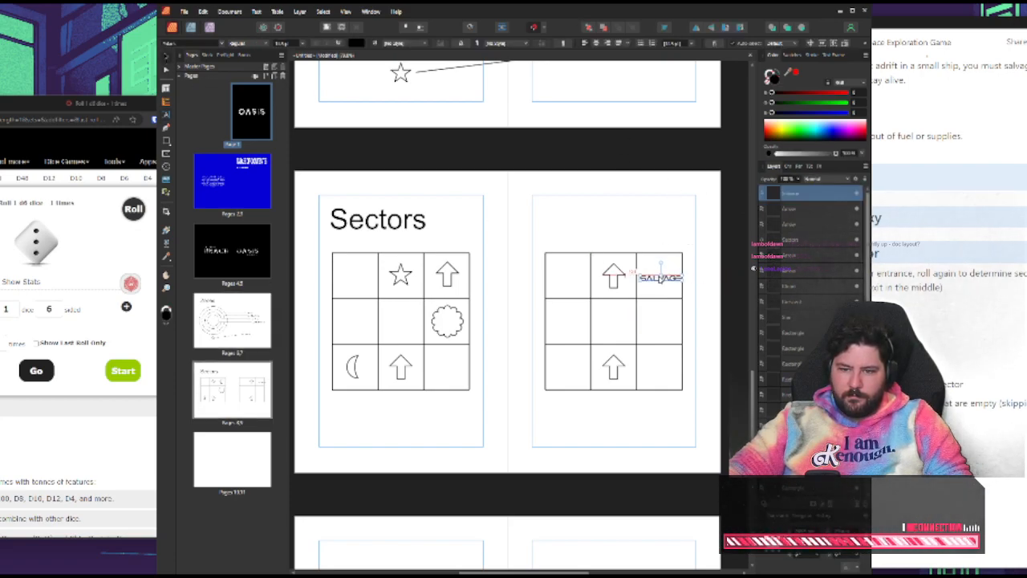
Return to the Roll a Die page and roll the 6-sided die two more times
left_click(105, 428)
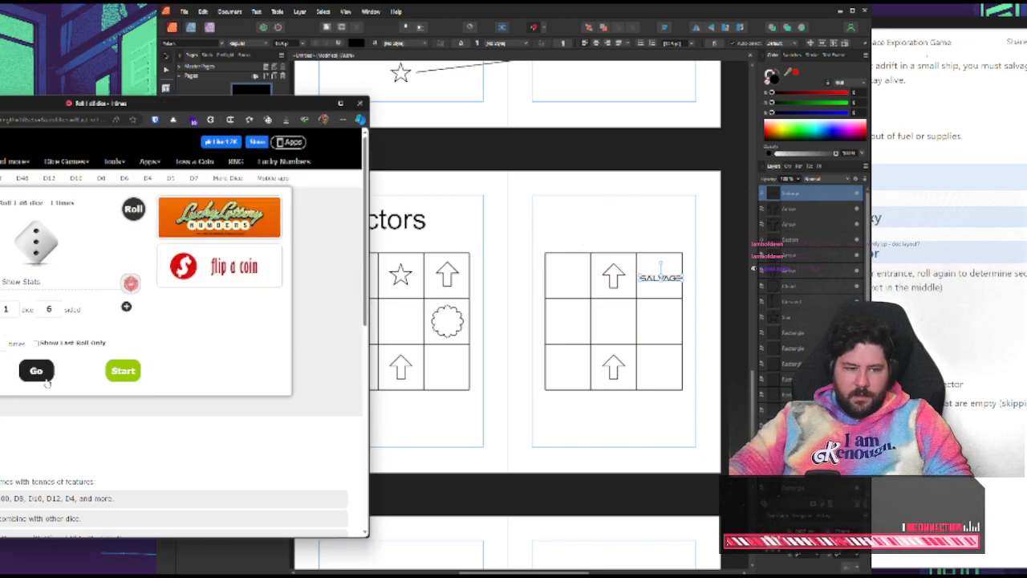
left_click(45, 378)
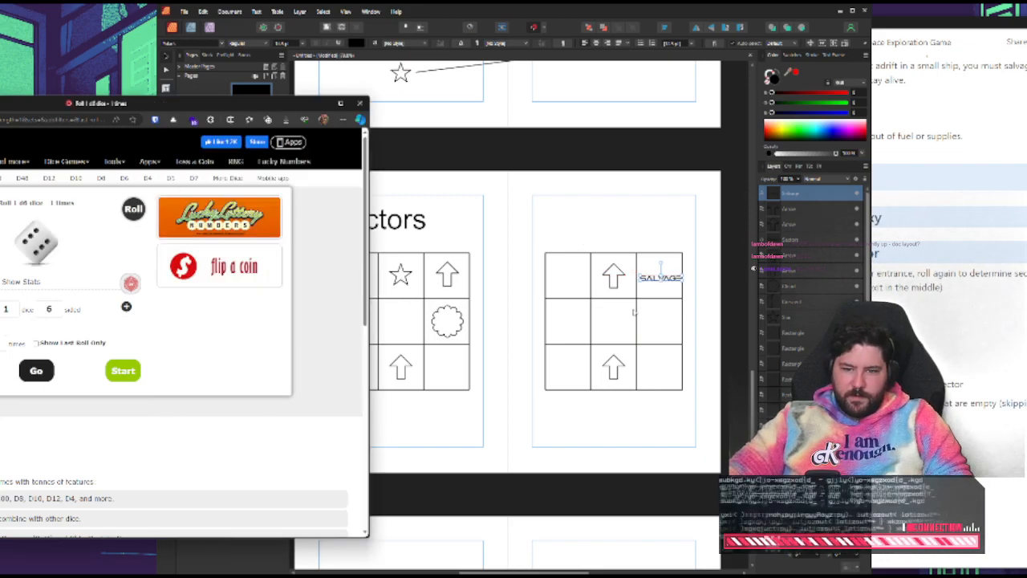
left_click(36, 370)
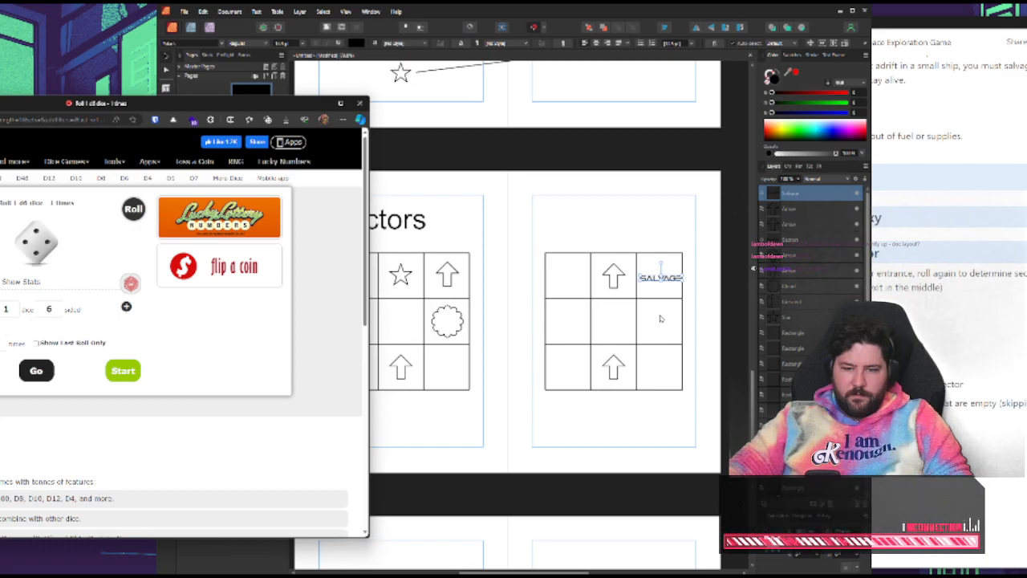
In Affinity Publisher, copy the SALVAGE label into the new grid's centre cell, change its text to "Event" and centre it there
left_click(932, 352)
left_click(666, 281)
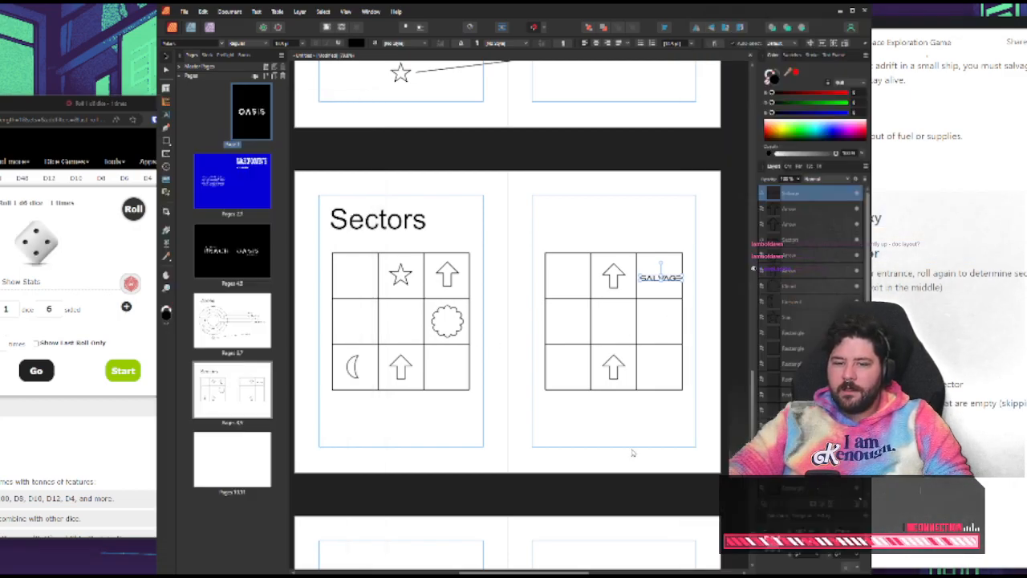
left_click_drag(661, 273, 614, 316)
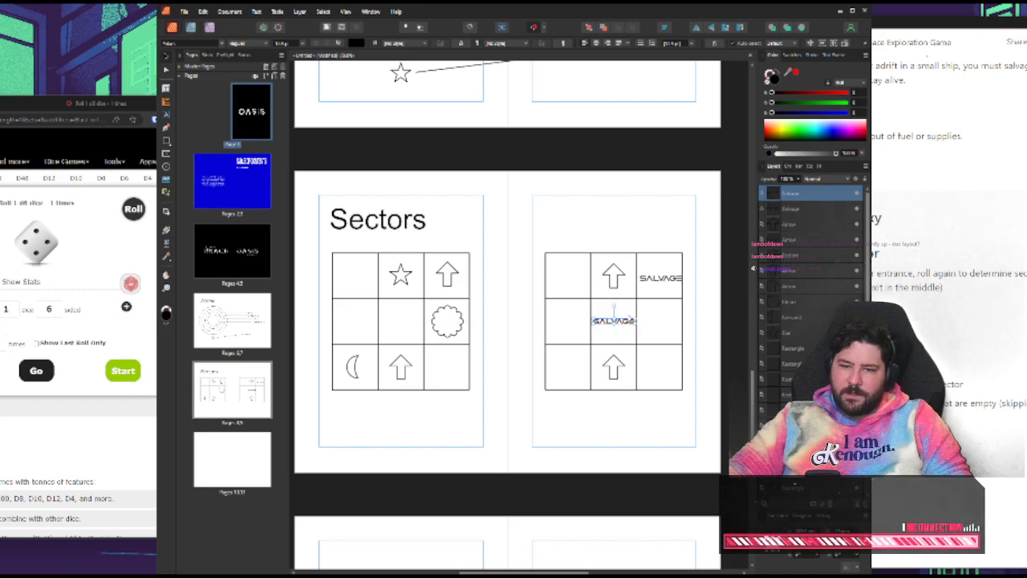
double_click(615, 319)
key("BackSpace")
type("Events")
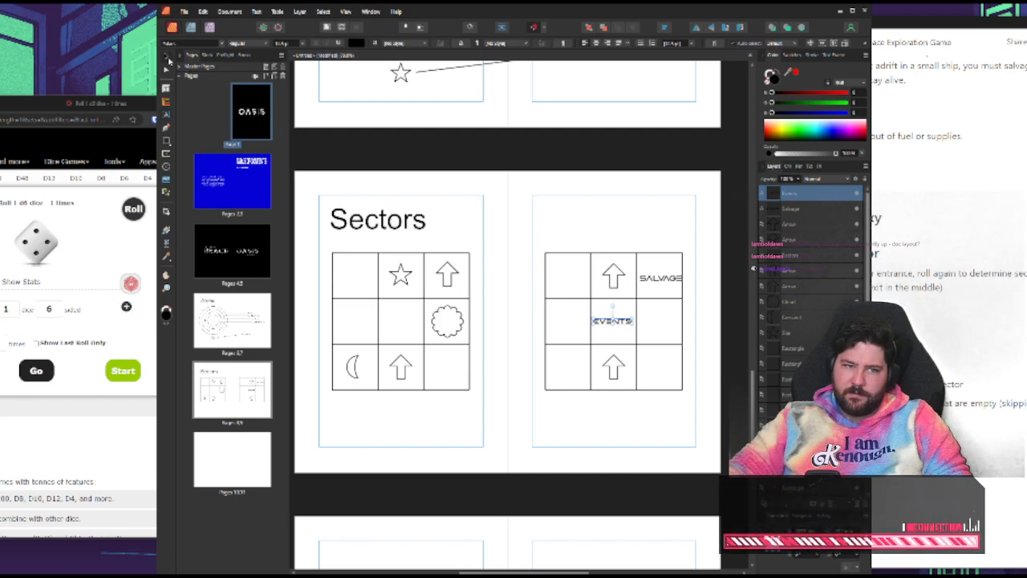
left_click(606, 217)
left_click(614, 321)
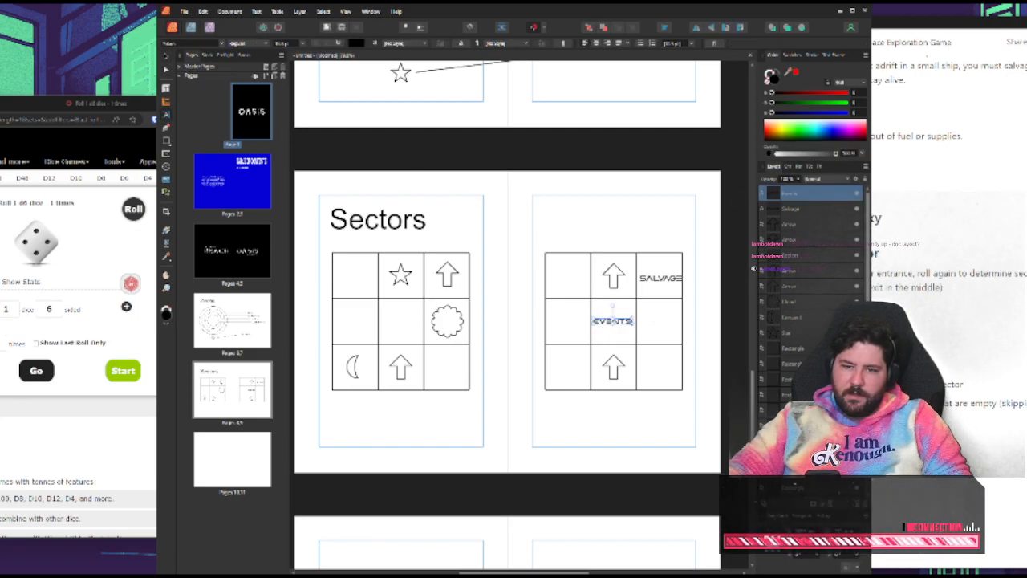
left_click(554, 173)
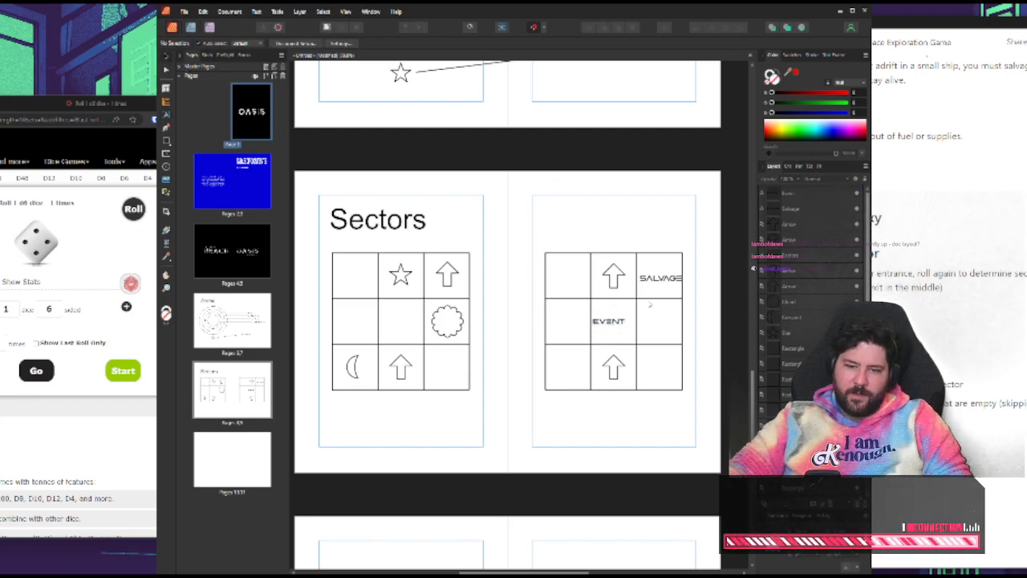
left_click_drag(615, 321, 619, 321)
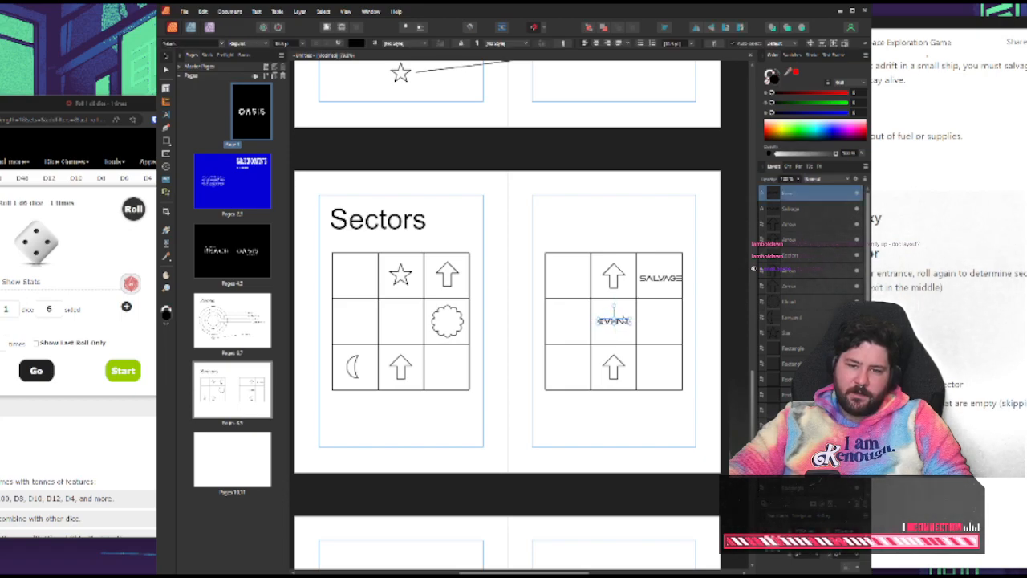
Align the SALVAGE label to the centre of the new grid's top-right cell
left_click(678, 281)
left_click_drag(674, 281, 653, 282)
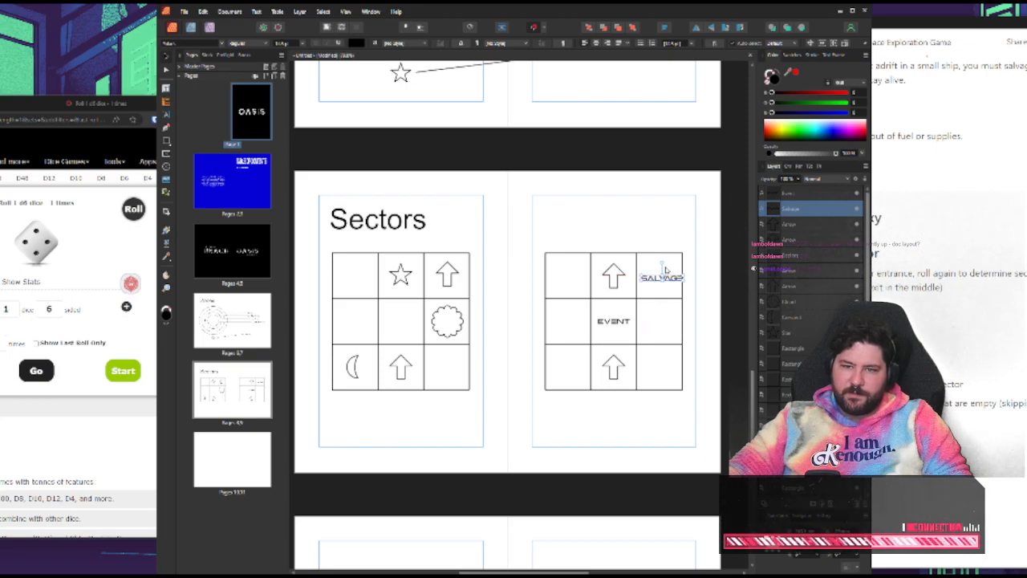
key("Escape")
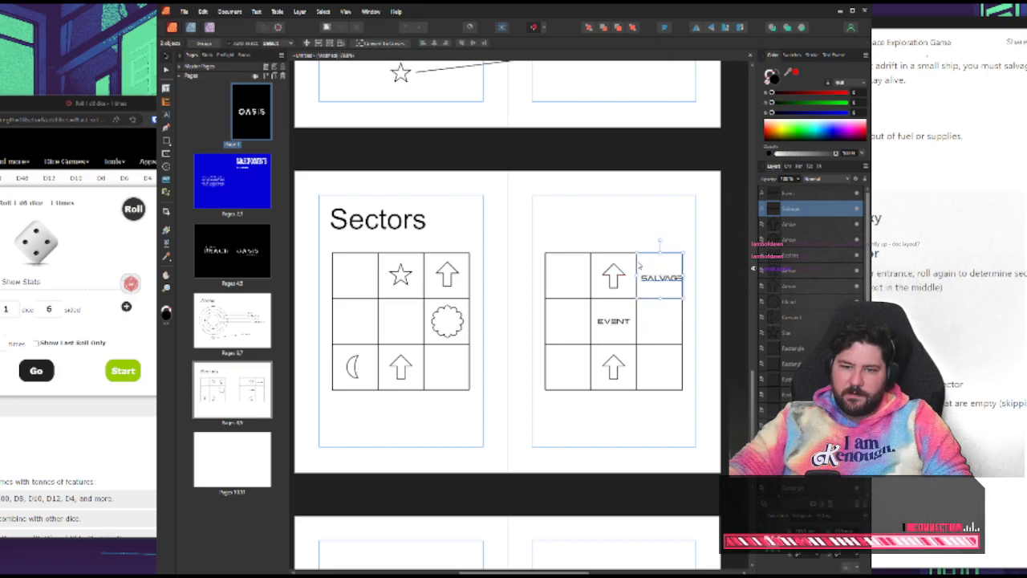
left_click(665, 27)
left_click(684, 98)
left_click(682, 134)
left_click(695, 155)
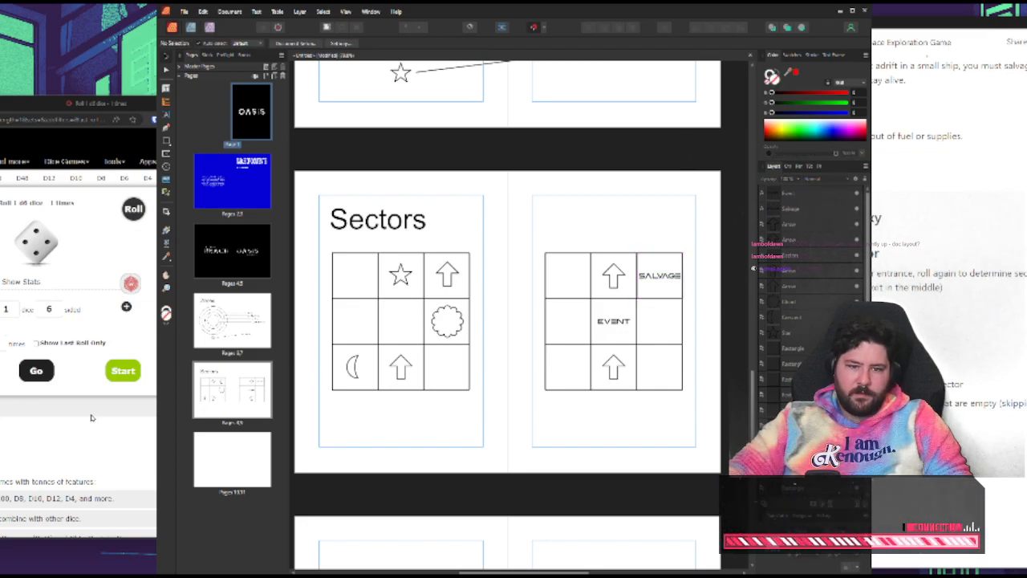
Roll the 6-sided die again and copy the EVENT label into the new grid's middle-right cell, changing its text to "COMBAT"
left_click(54, 370)
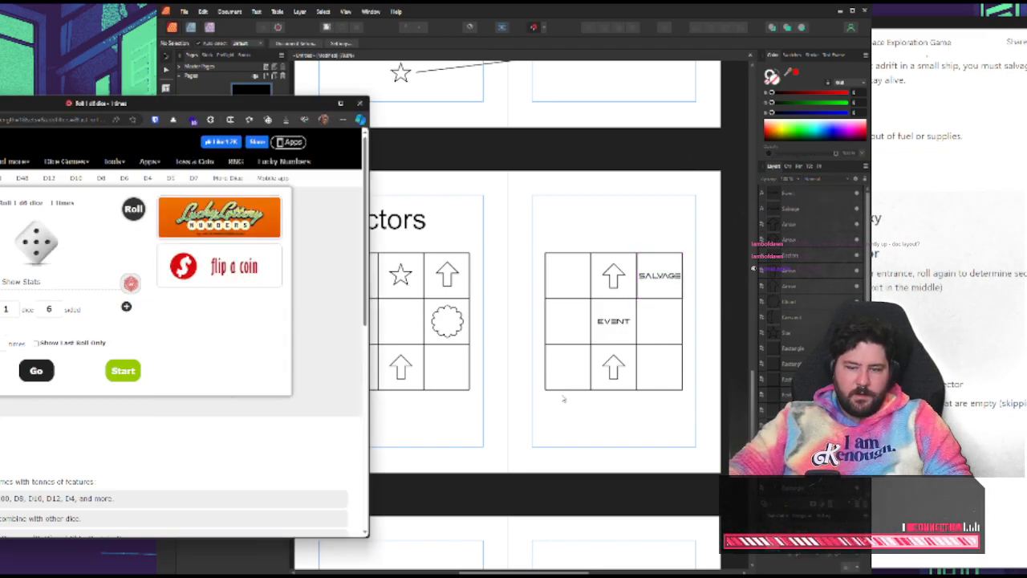
left_click(915, 401)
left_click(629, 416)
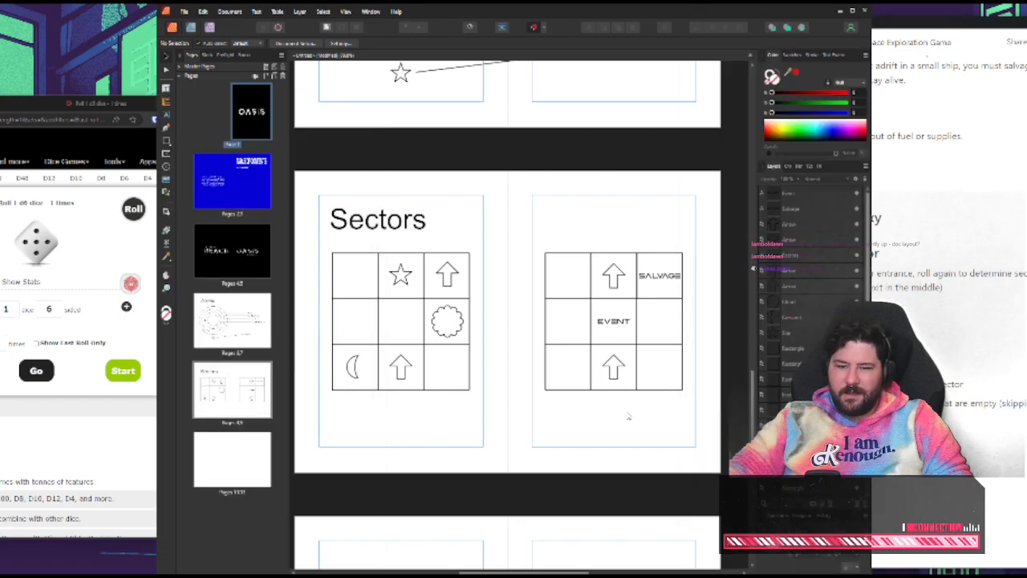
left_click_drag(616, 325, 663, 324)
double_click(658, 322)
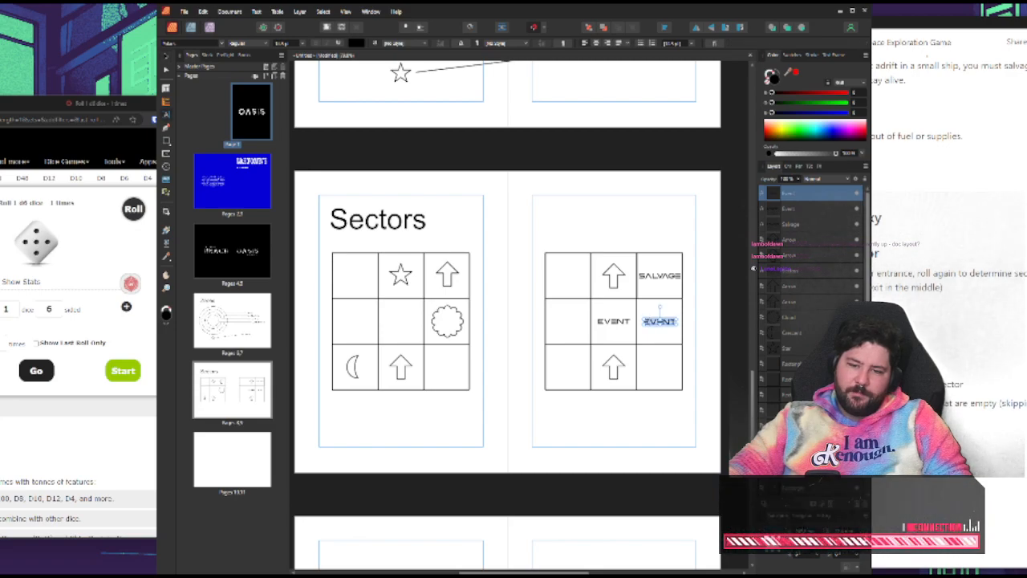
type("COMBAT")
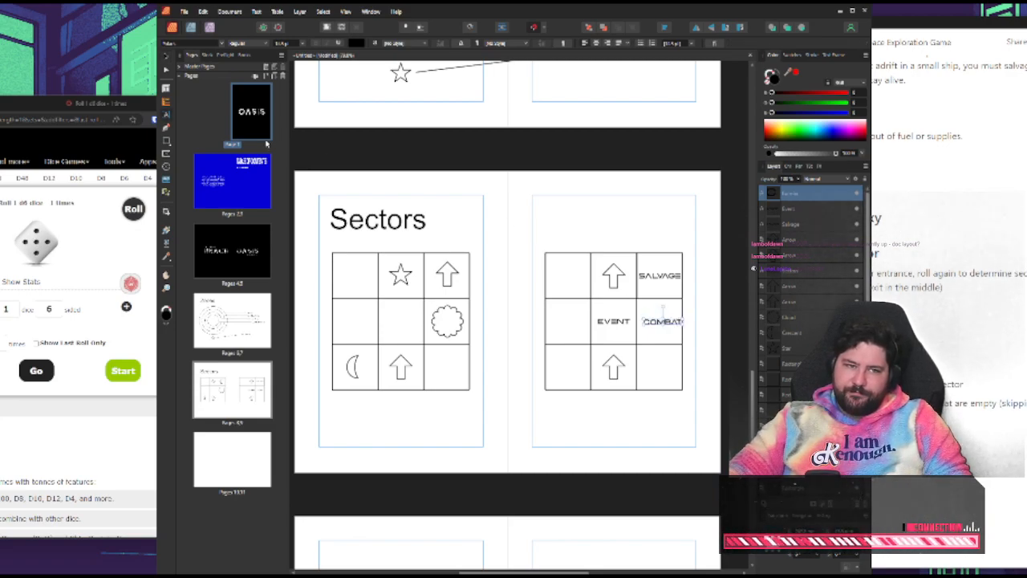
Align the COMBAT label horizontally and vertically to the centre of the second grid's middle-right cell
key("Escape")
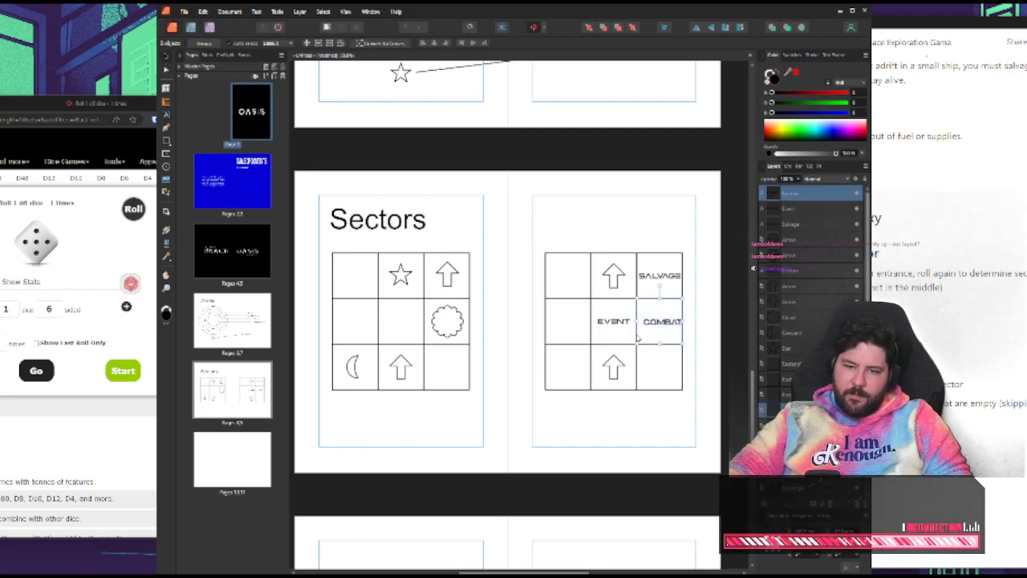
left_click(666, 29)
left_click(685, 55)
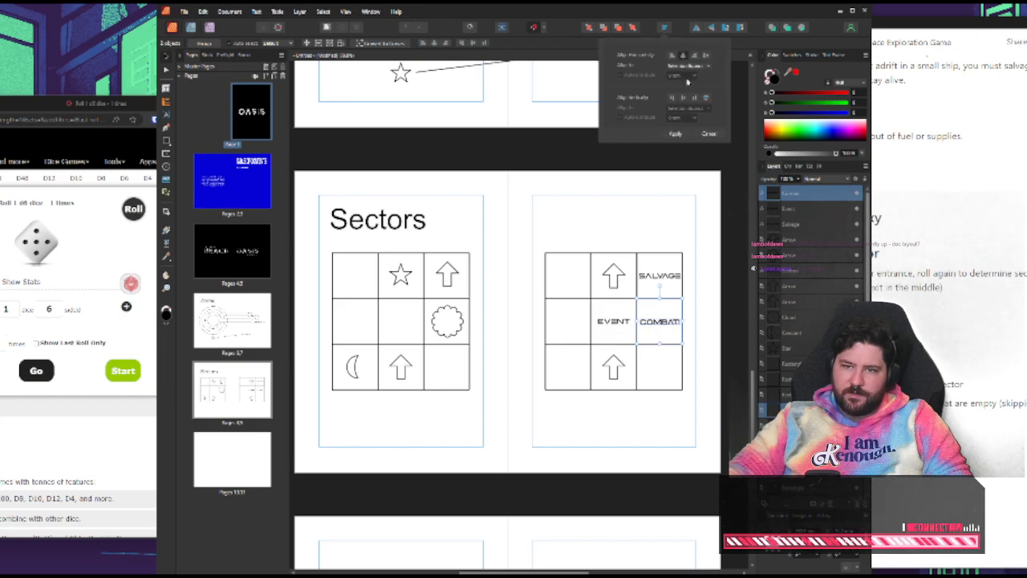
left_click(683, 97)
left_click(686, 135)
left_click(689, 161)
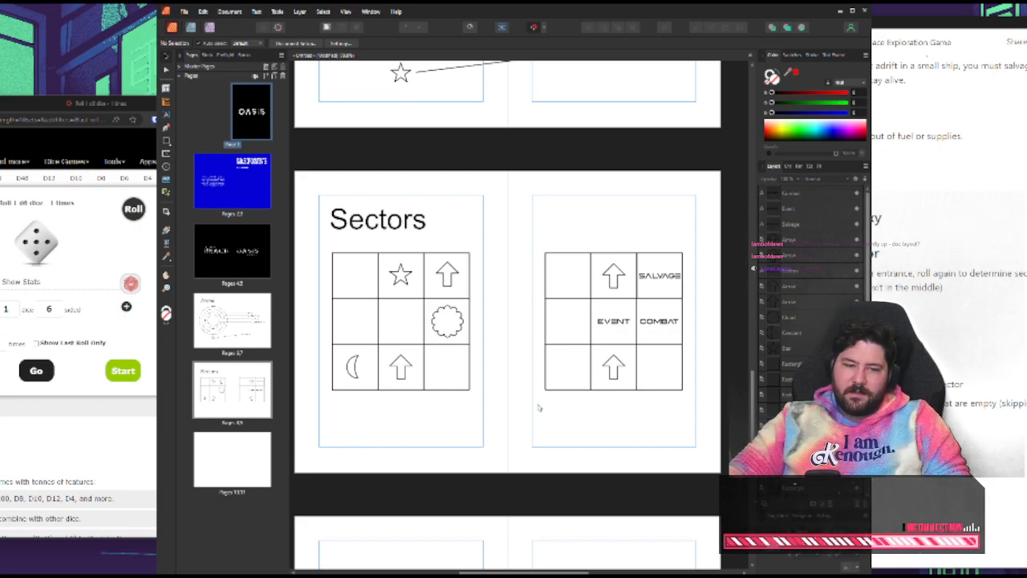
Review the design bullets in the Space Exploration Game notes about avoiding combat and being a small ship
left_click(944, 351)
scroll(945, 351, "down", 2)
scroll(945, 350, "up", 4)
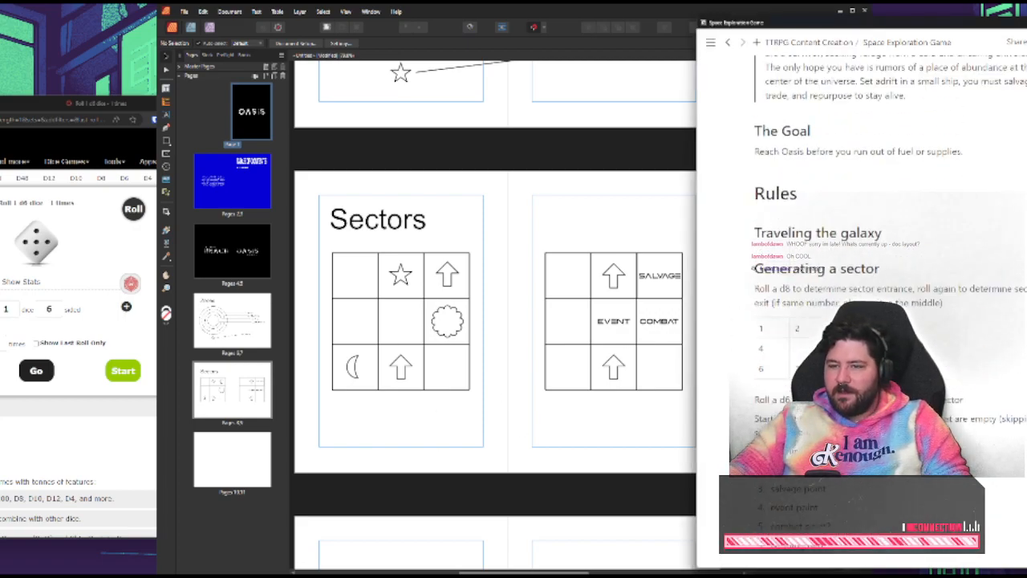
scroll(944, 350, "up", 10)
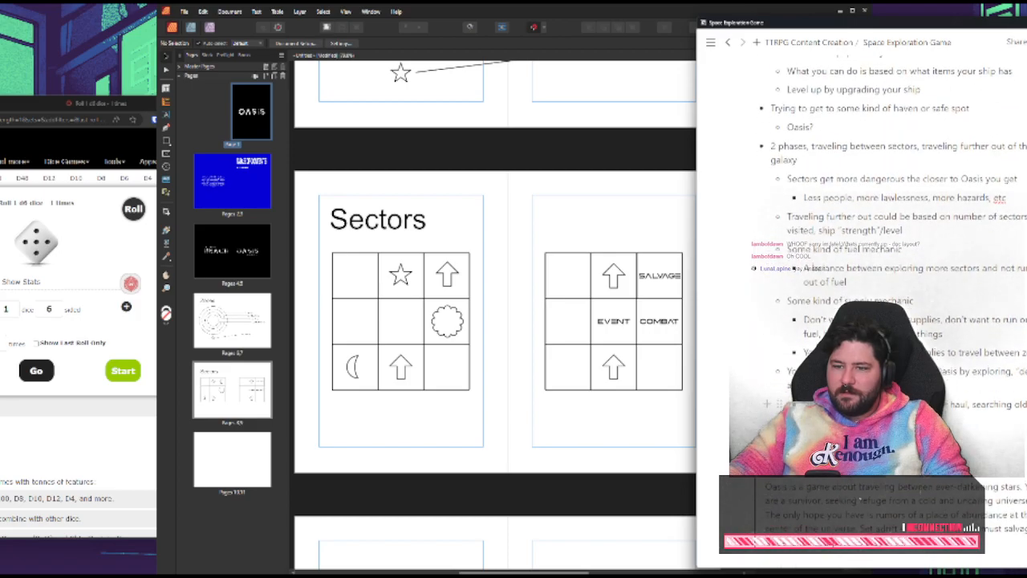
scroll(821, 231, "up", 5)
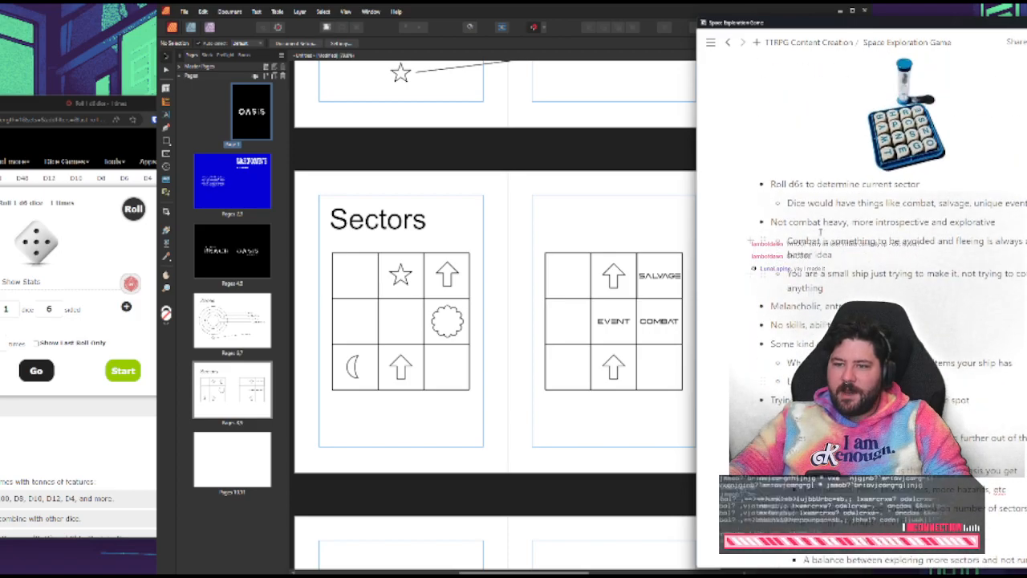
triple_click(799, 224)
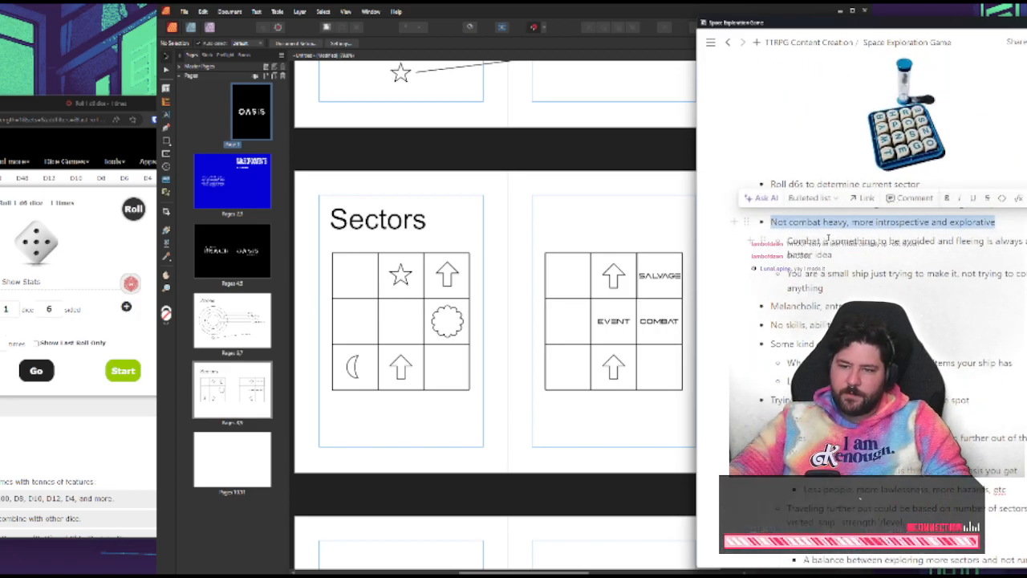
triple_click(822, 254)
left_click(823, 253)
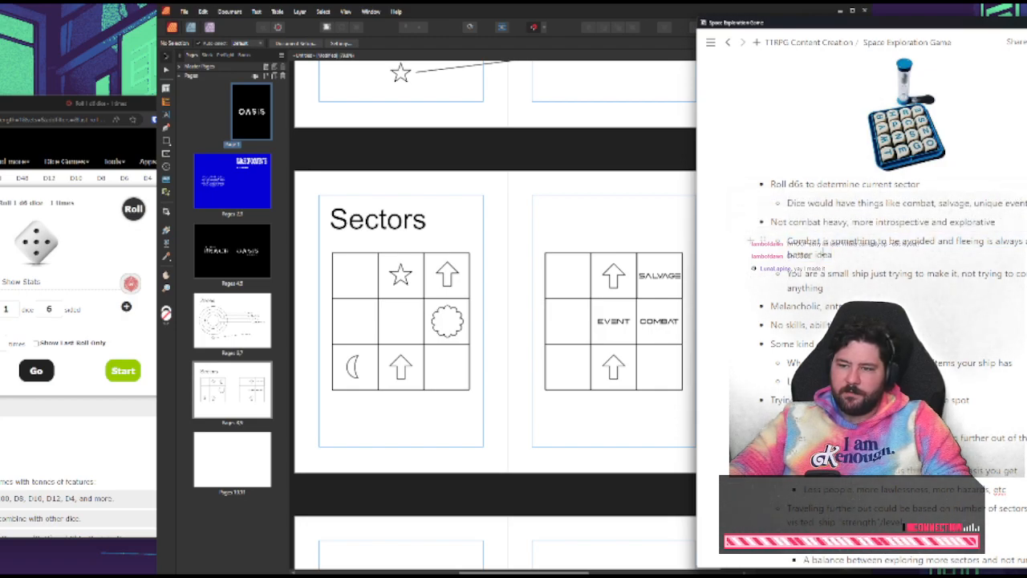
double_click(822, 254)
left_click(875, 276)
left_click_drag(830, 288, 781, 274)
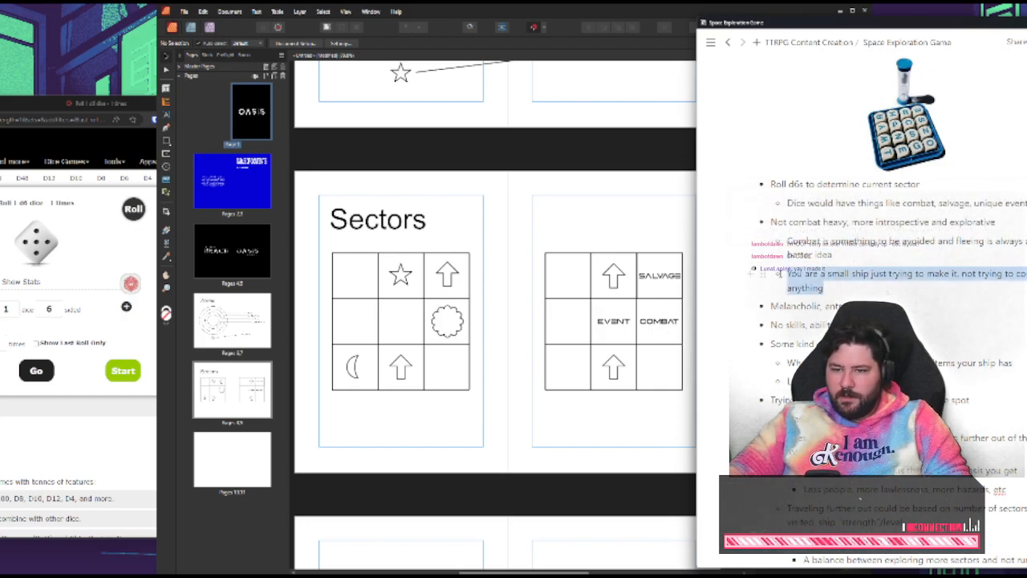
left_click(828, 286)
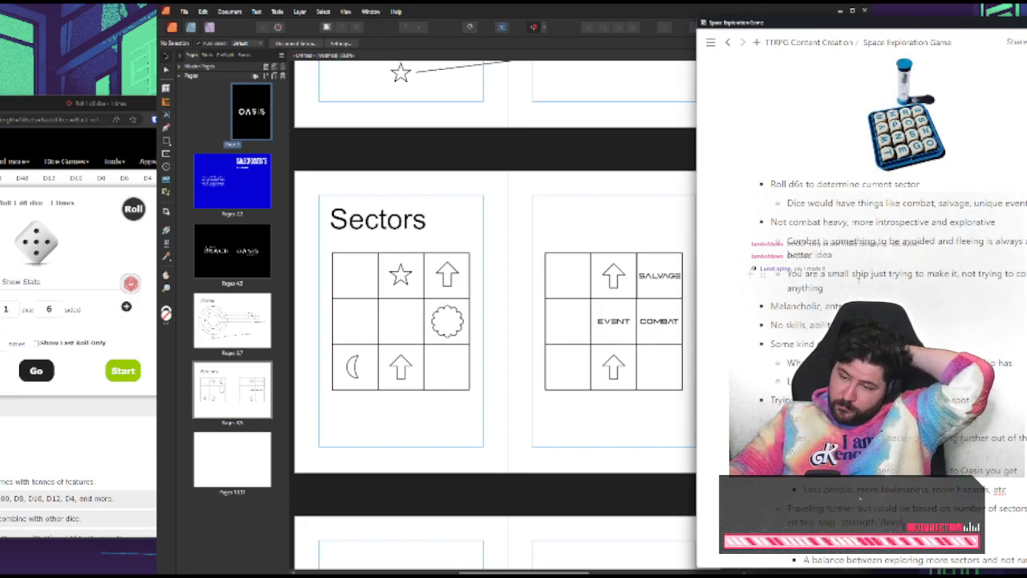
left_click(598, 231)
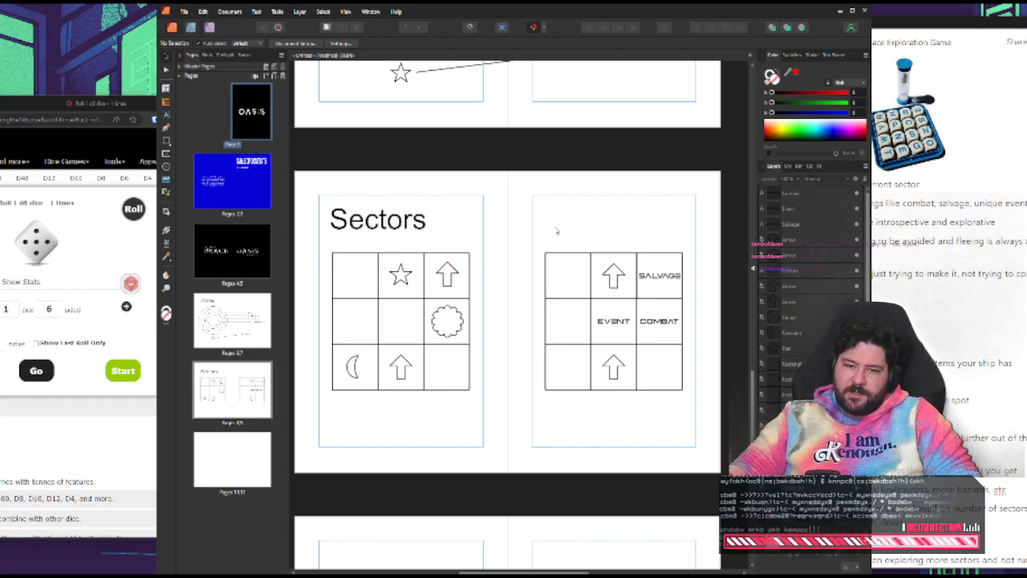
scroll(619, 268, "up", 2)
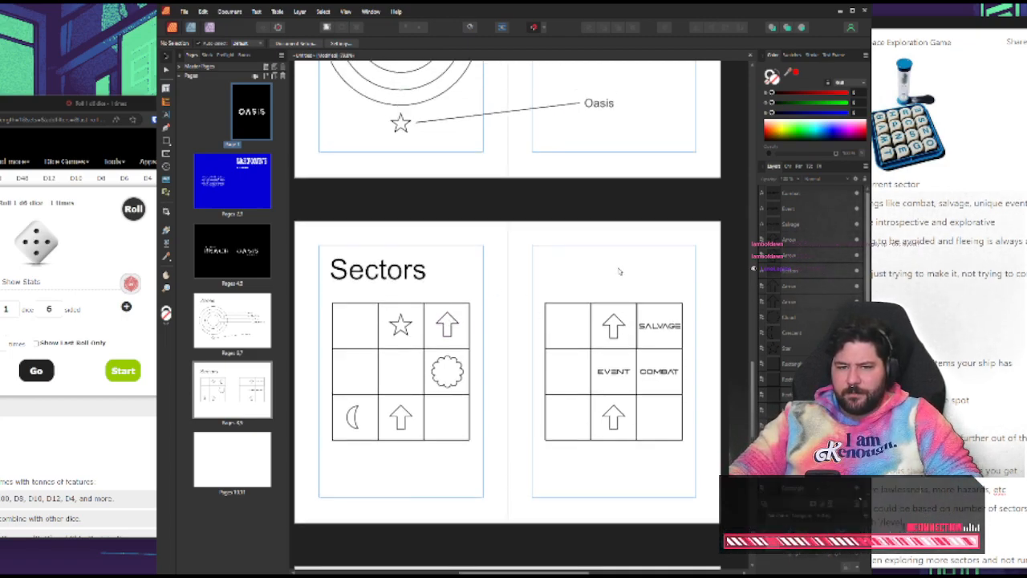
scroll(615, 265, "down", 1)
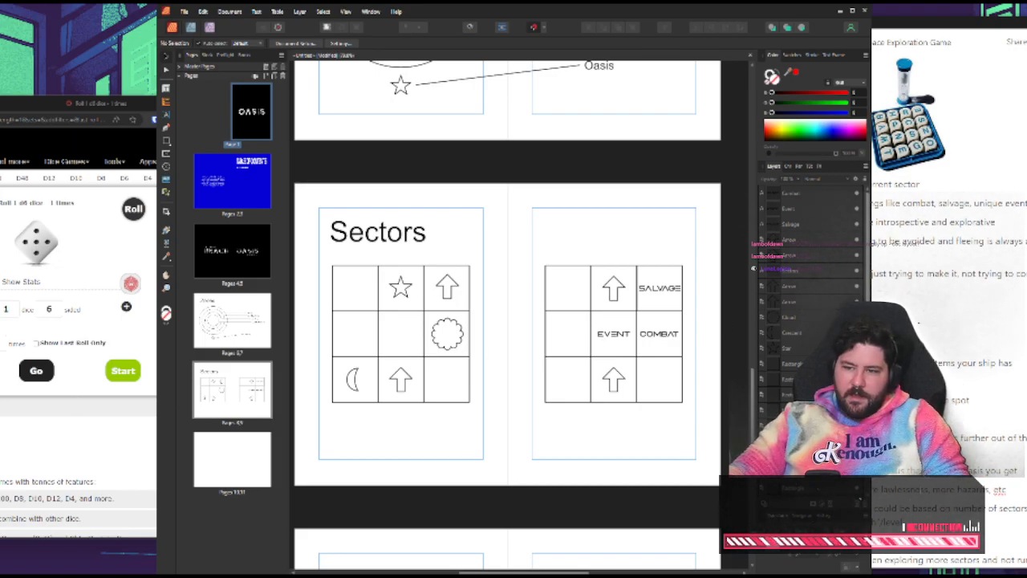
Bring the Space Exploration Game notes to the front, move their window over the page layout and widen it
left_click(919, 323)
left_click_drag(827, 24, 530, 37)
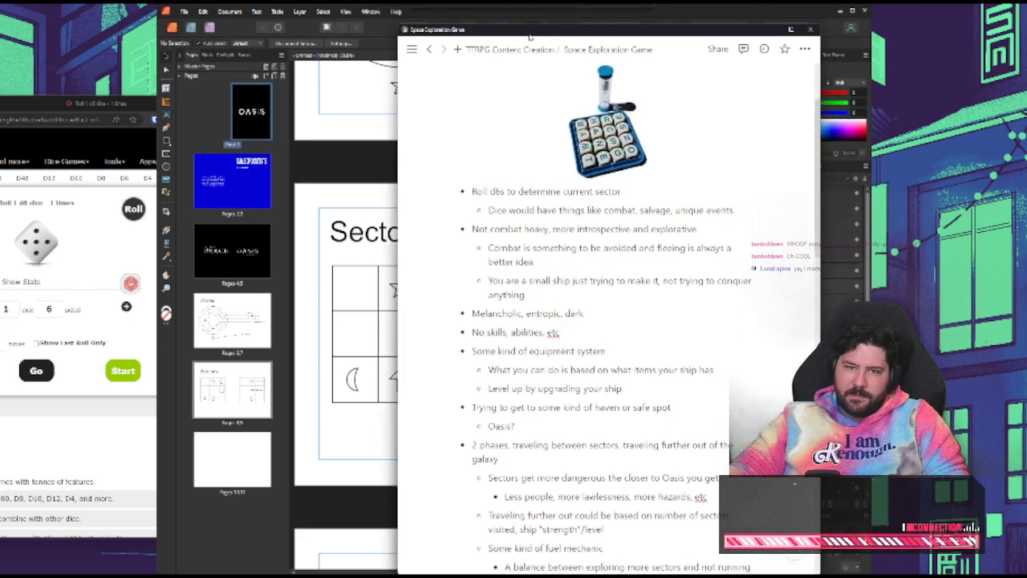
left_click_drag(399, 25, 210, 35)
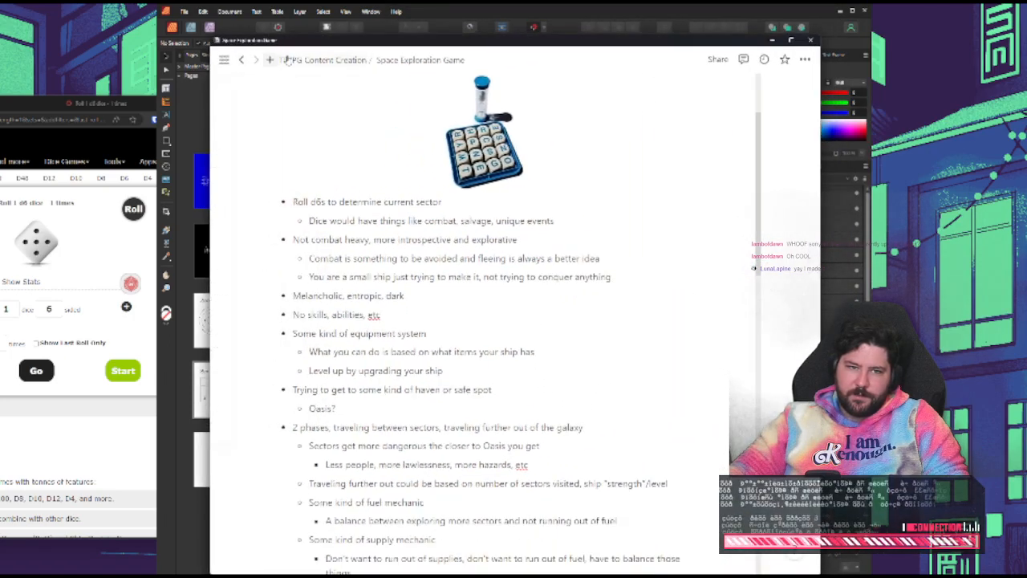
Open the Skip Combat page of the Scourge Borg book and read through its goals, initiative and round rules
left_click(287, 60)
left_click(337, 179)
left_click(349, 179)
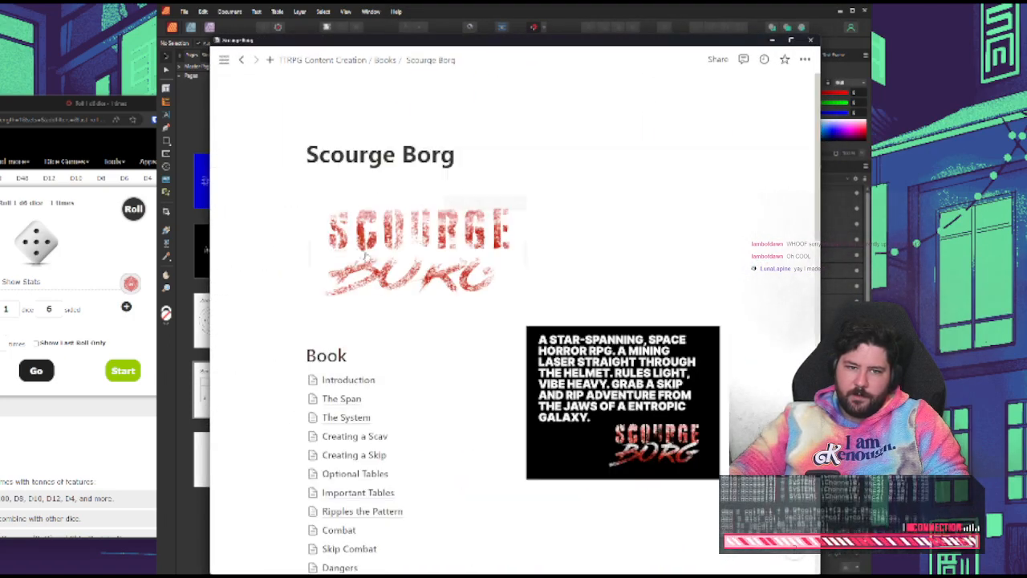
scroll(365, 255, "down", 5)
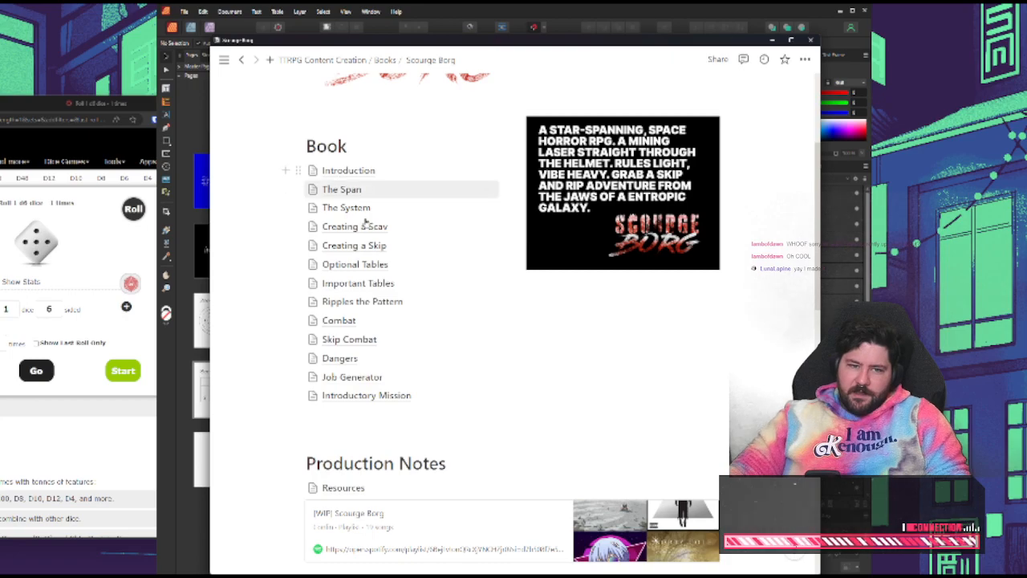
left_click(353, 340)
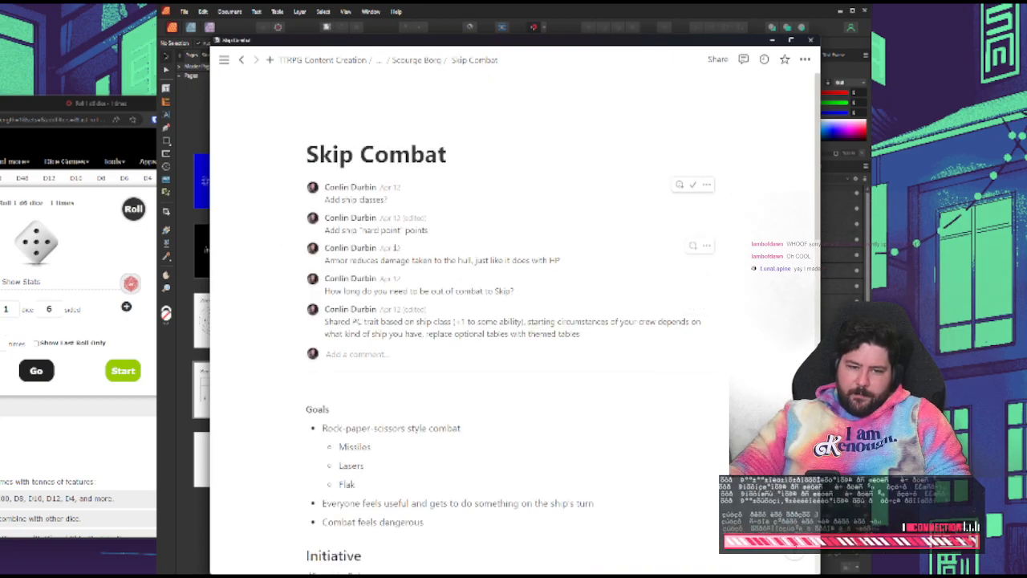
scroll(434, 325, "down", 5)
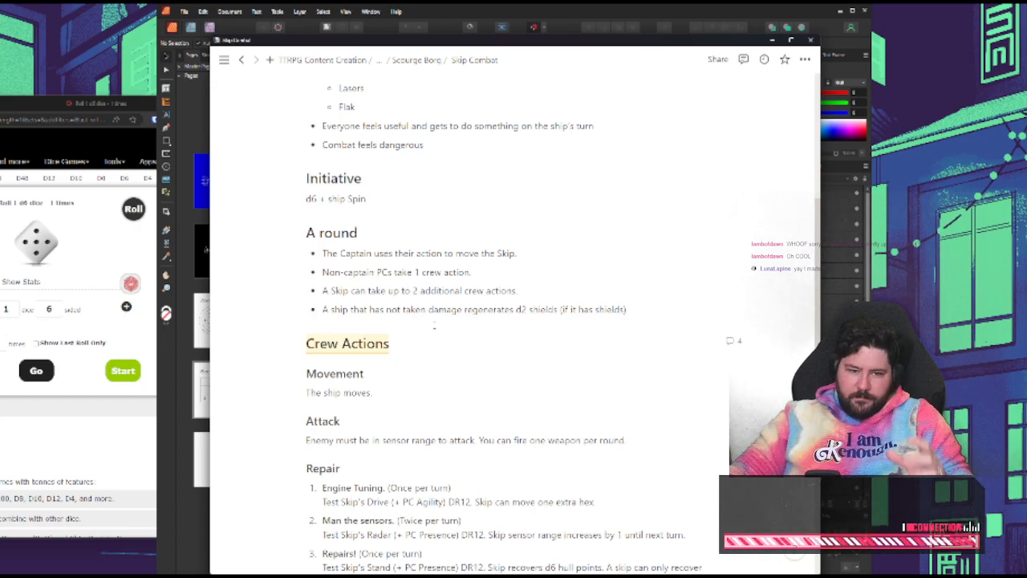
scroll(362, 389, "up", 4)
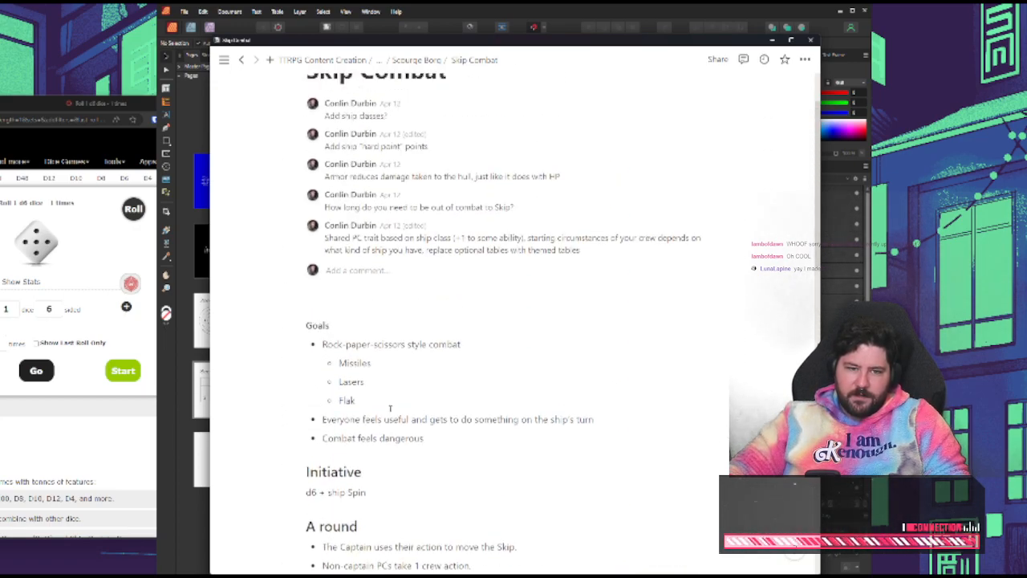
scroll(380, 349, "up", 1)
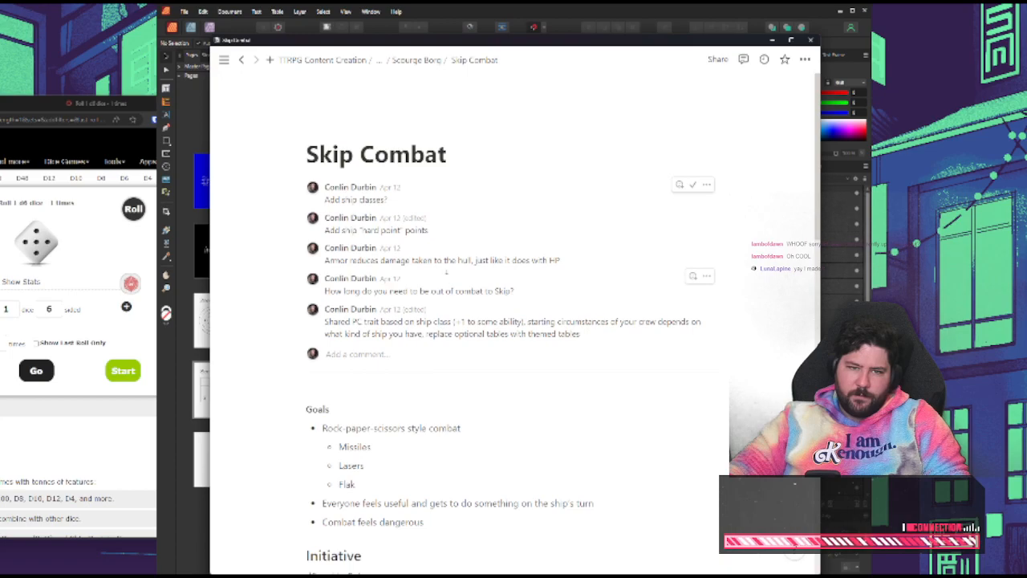
Return to the Space Exploration Game page and highlight its opening line about a board like Boggle
left_click(329, 59)
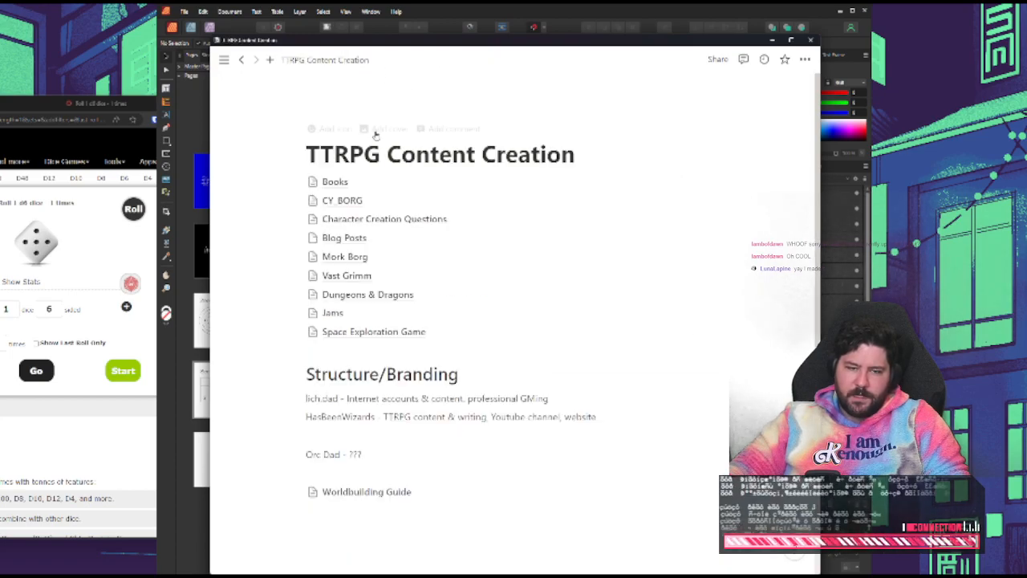
left_click(361, 331)
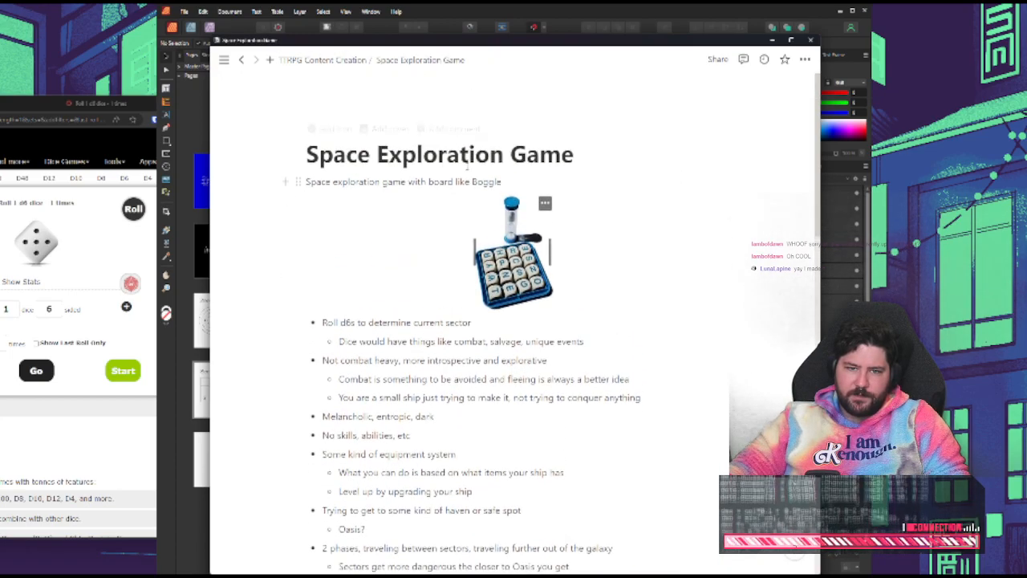
triple_click(440, 182)
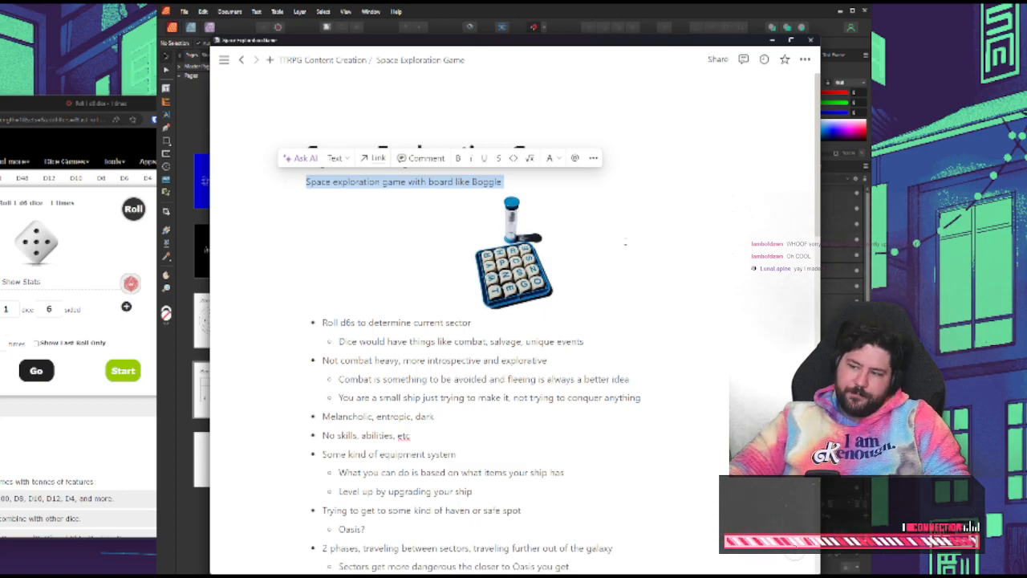
Open the Introduction page of the Scourge Borg book and read its opening lines
left_click(329, 59)
left_click(350, 181)
left_click(350, 183)
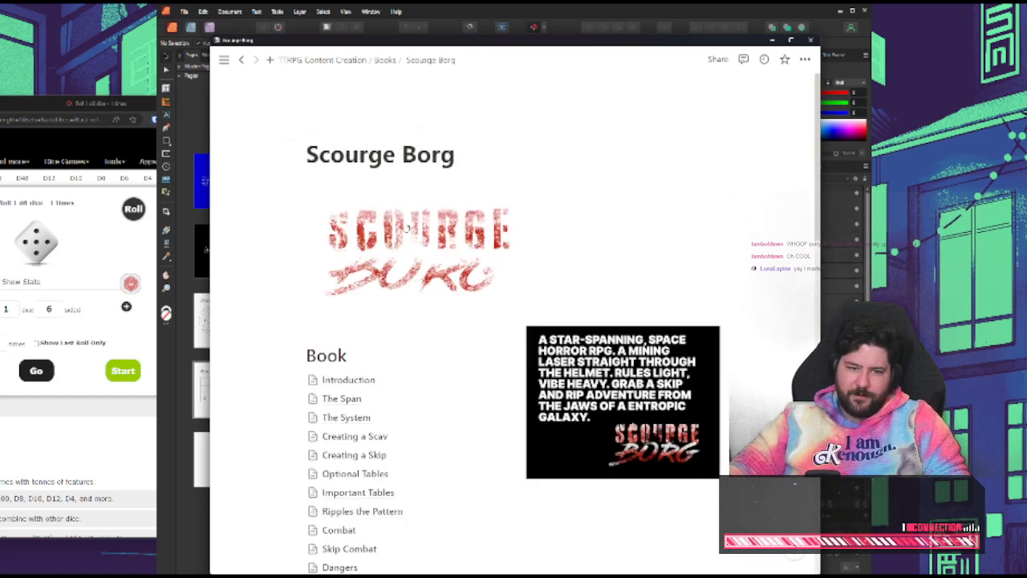
scroll(610, 296, "down", 3)
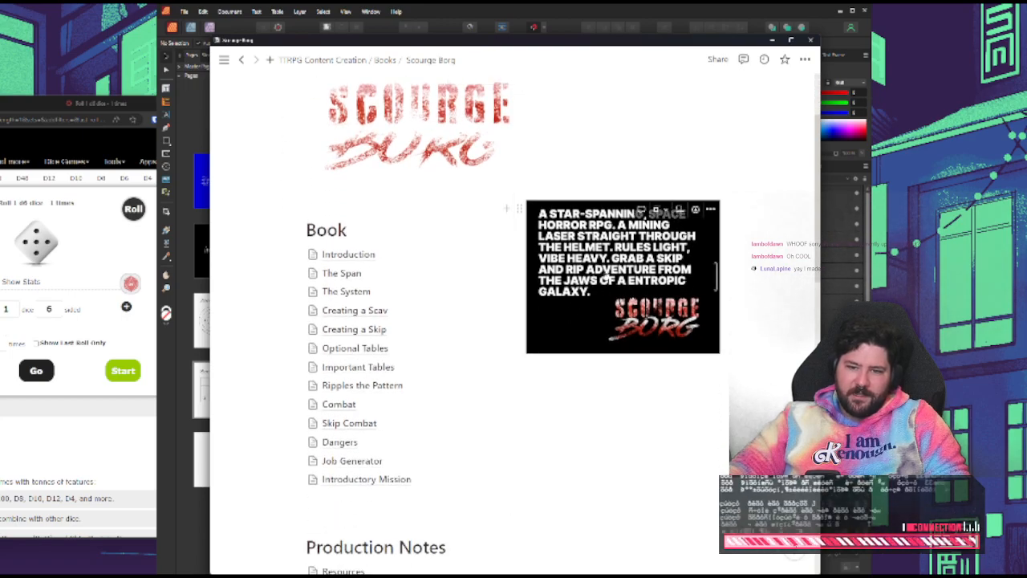
left_click(392, 256)
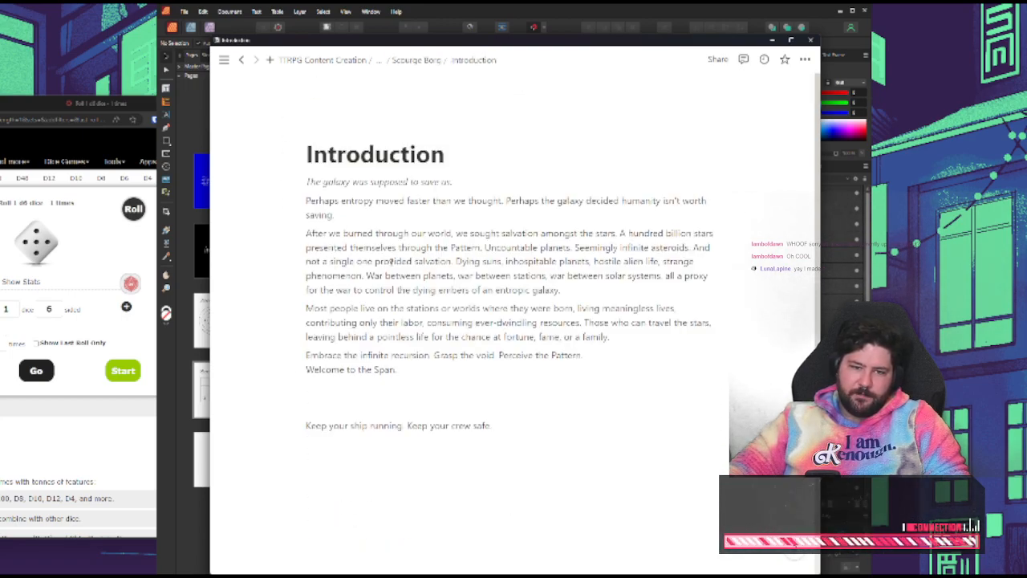
double_click(379, 201)
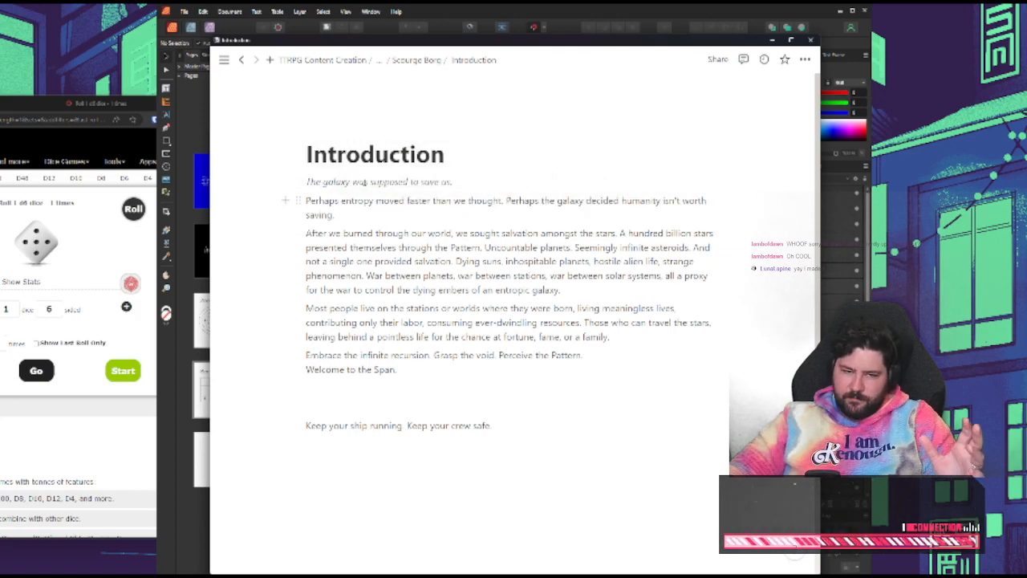
Go back to the Space Exploration Game page and look over its list of design ideas
left_click(348, 61)
left_click(401, 332)
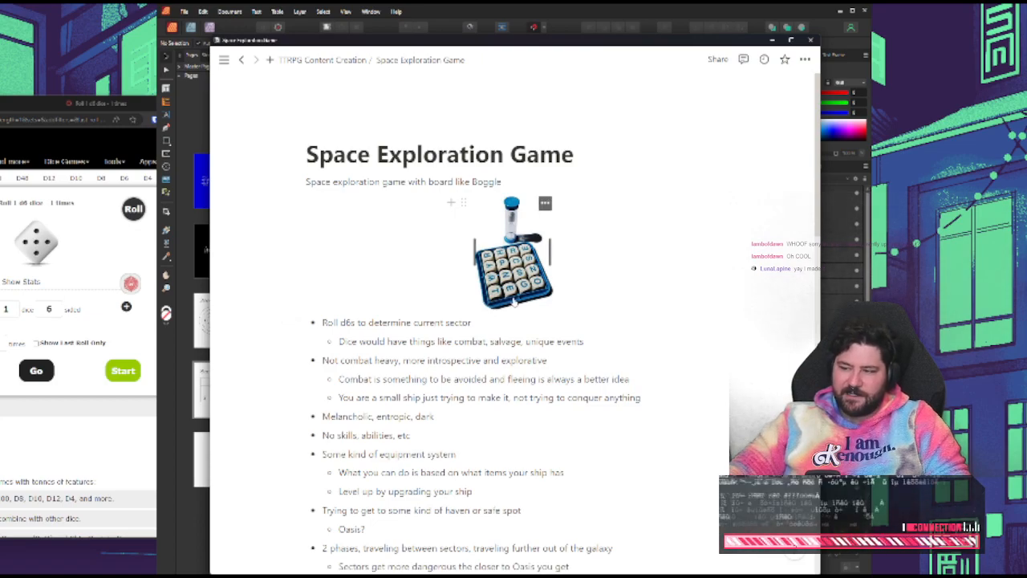
scroll(510, 316, "down", 4)
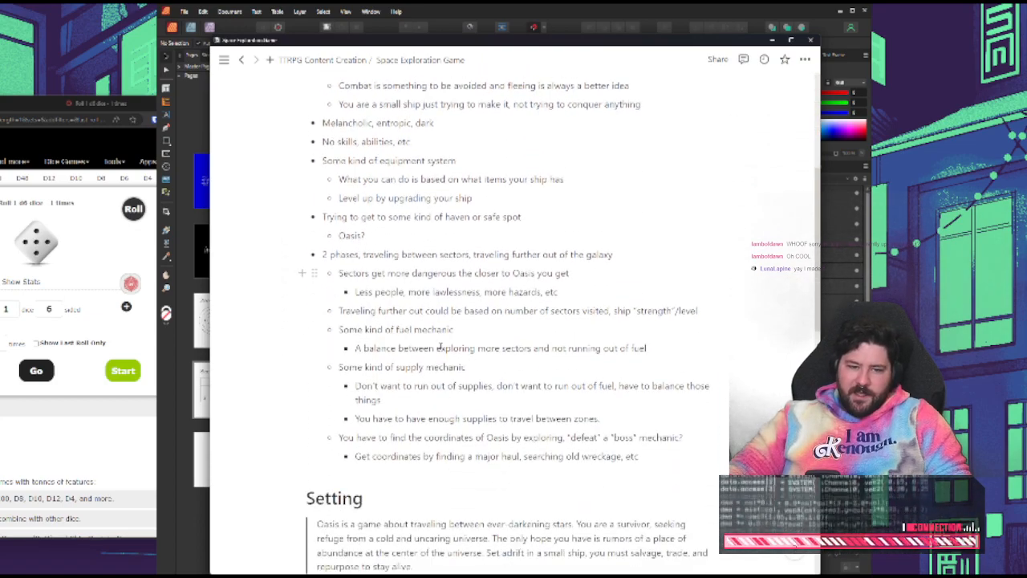
scroll(472, 298, "up", 3)
scroll(471, 299, "up", 1)
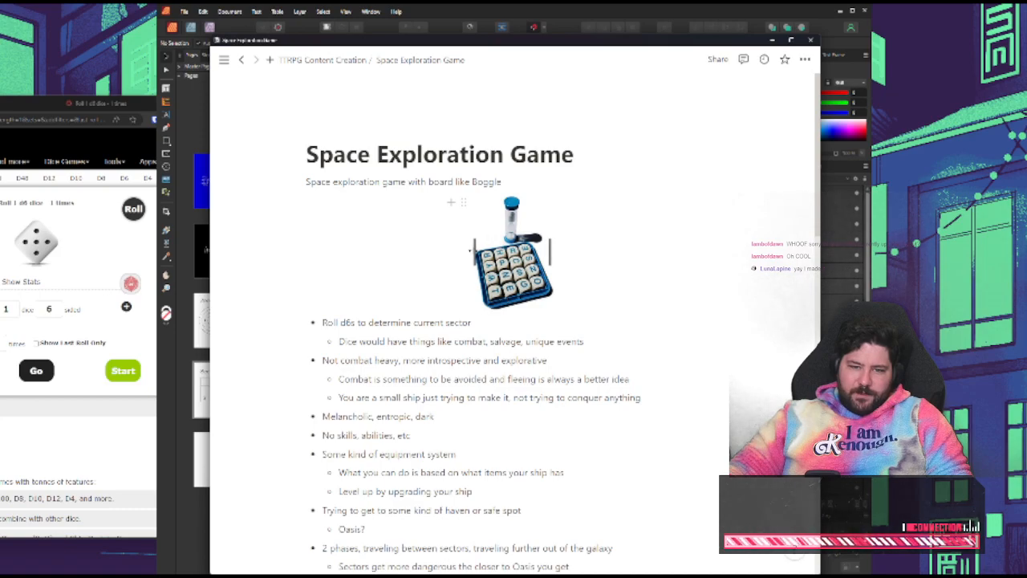
Resize the Boggle board picture on the Space Exploration Game page to be slightly smaller
left_click_drag(475, 251, 430, 251)
left_click_drag(431, 308, 480, 310)
scroll(546, 305, "down", 5)
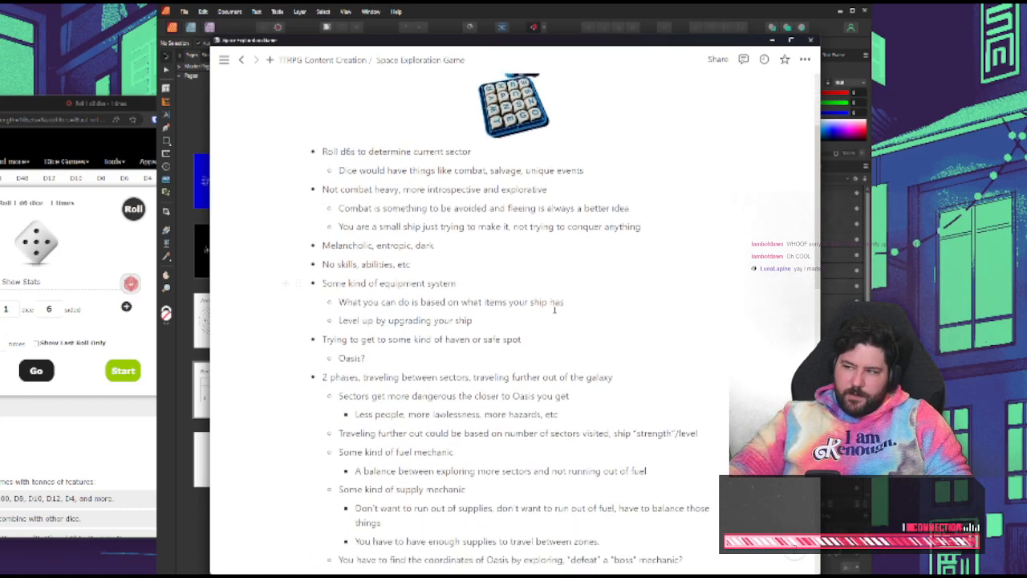
scroll(546, 307, "down", 1)
Switch to the dice roller, roll the 6-sided die again and return to the Space Exploration Game notes
left_click(197, 548)
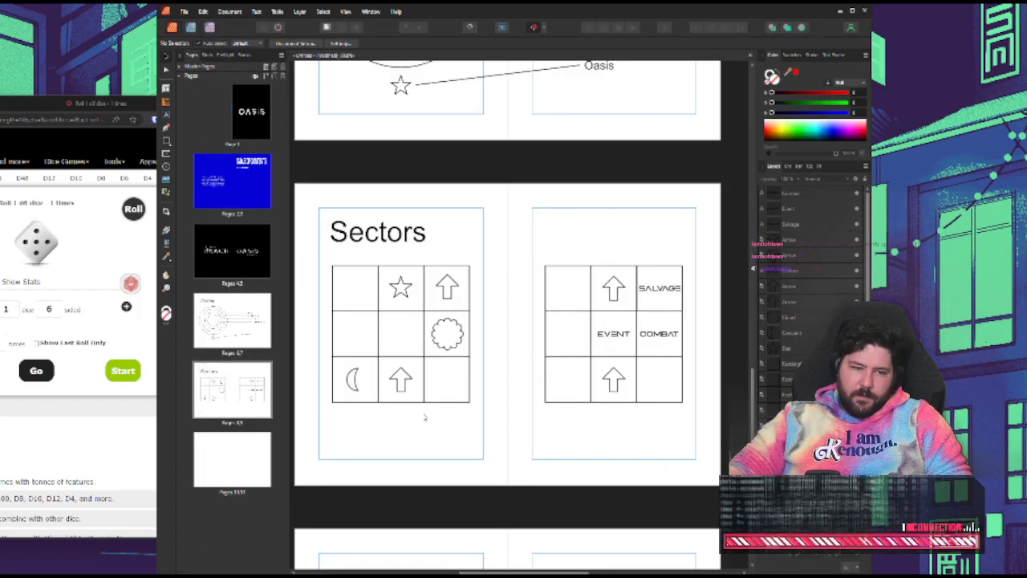
left_click(57, 440)
left_click(40, 374)
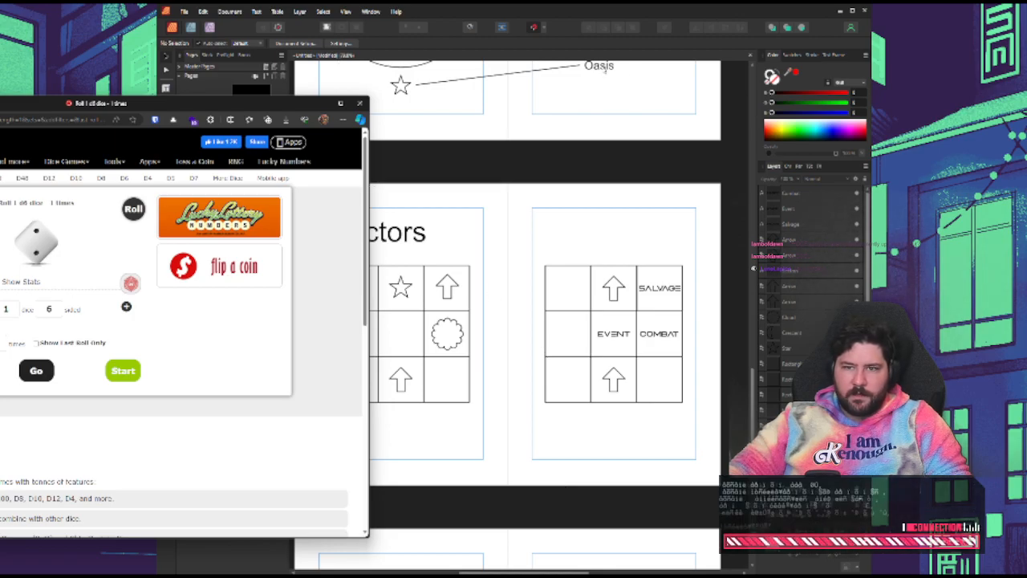
key("alt+Tab")
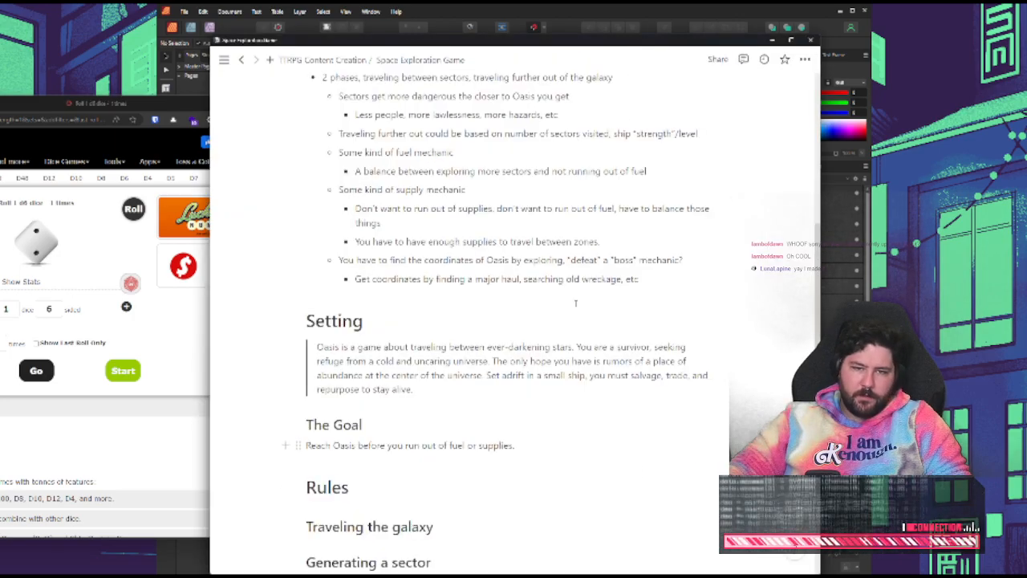
Move the Space Exploration Game notes aside to uncover the Sectors spread and read the Generating a sector rules
left_click_drag(301, 41, 760, 42)
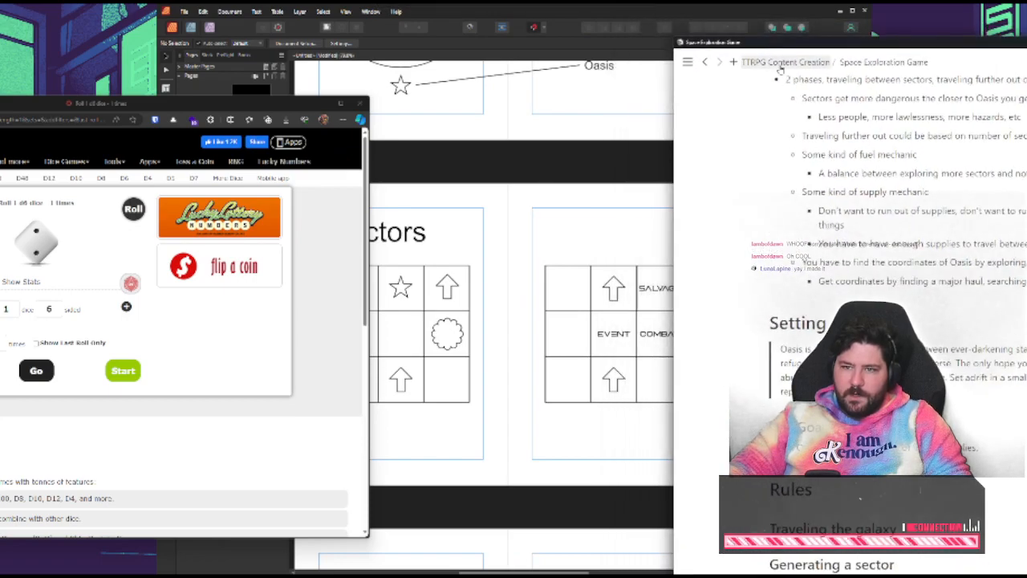
left_click(771, 62)
left_click(810, 334)
scroll(815, 334, "down", 10)
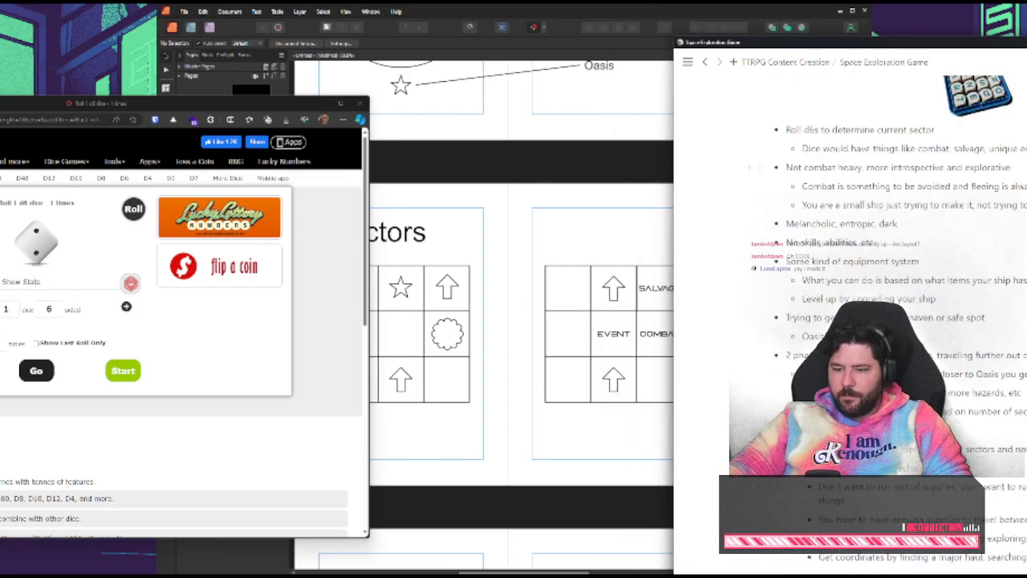
scroll(815, 334, "down", 4)
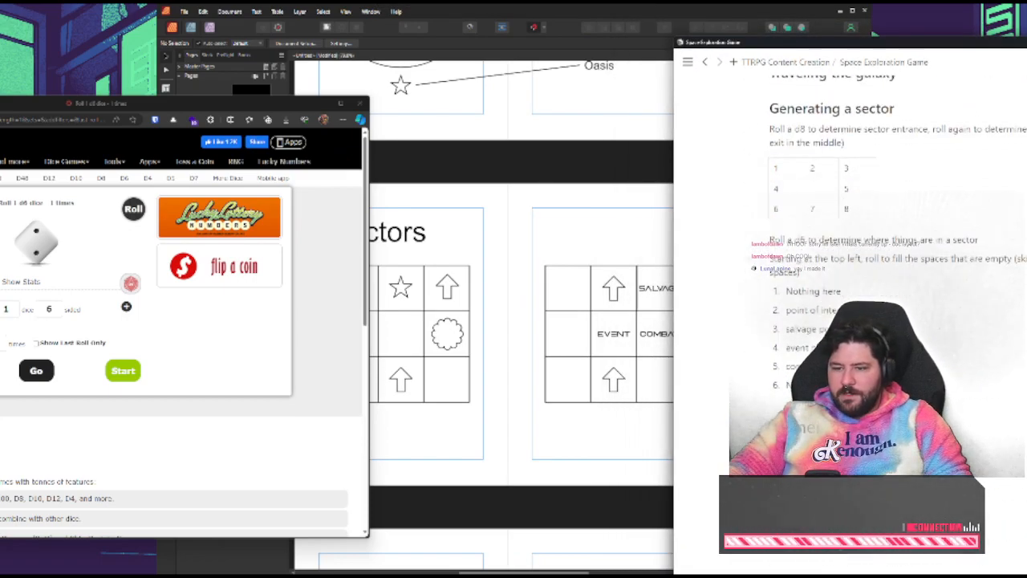
Copy the COMBAT label into the bottom-left cell of the right page's grid, change it to INTEREST and shrink it to fit
left_click(654, 387)
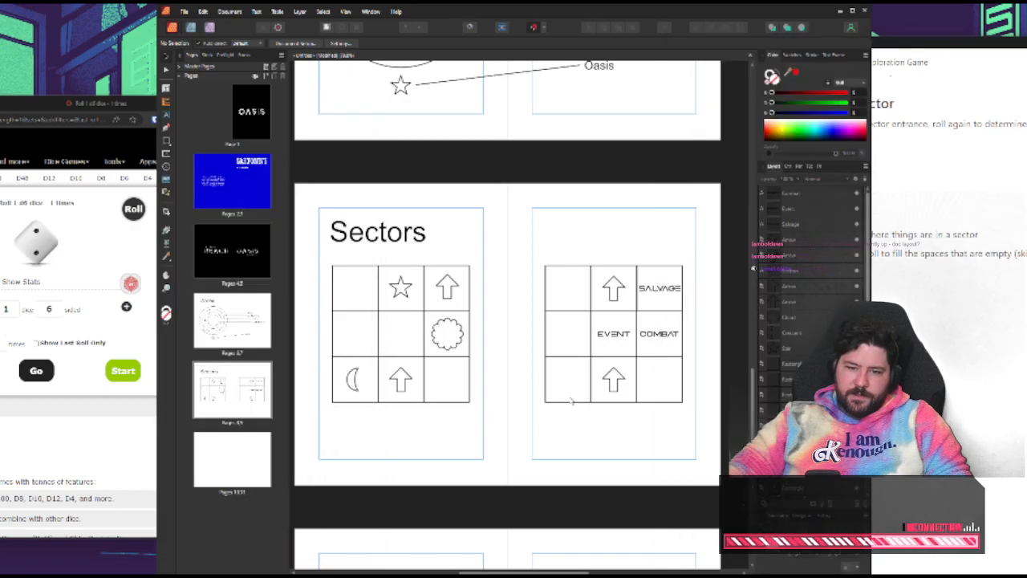
left_click(667, 335)
left_click_drag(673, 337, 576, 382)
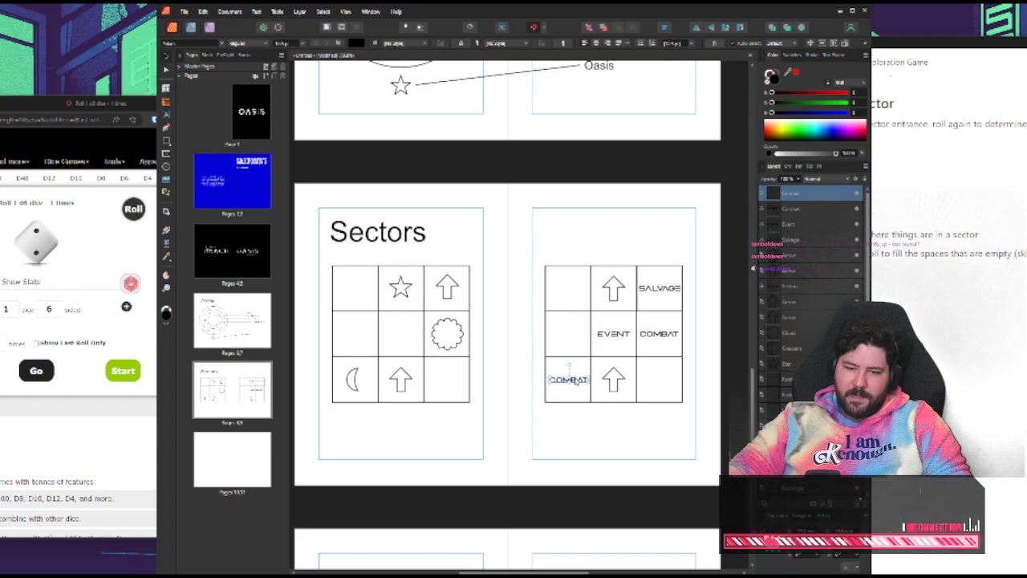
double_click(572, 380)
type("IN")
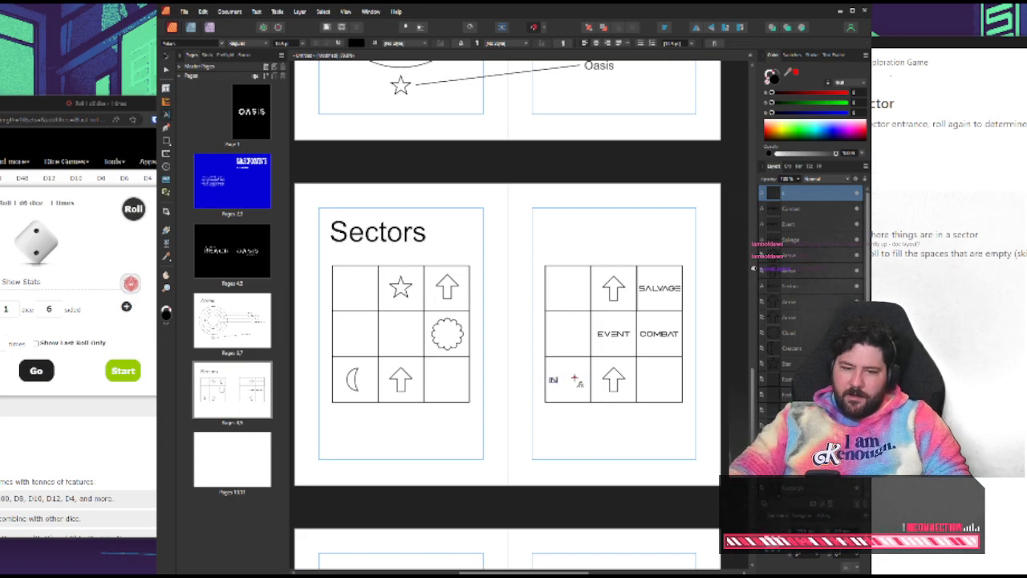
type("TERS")
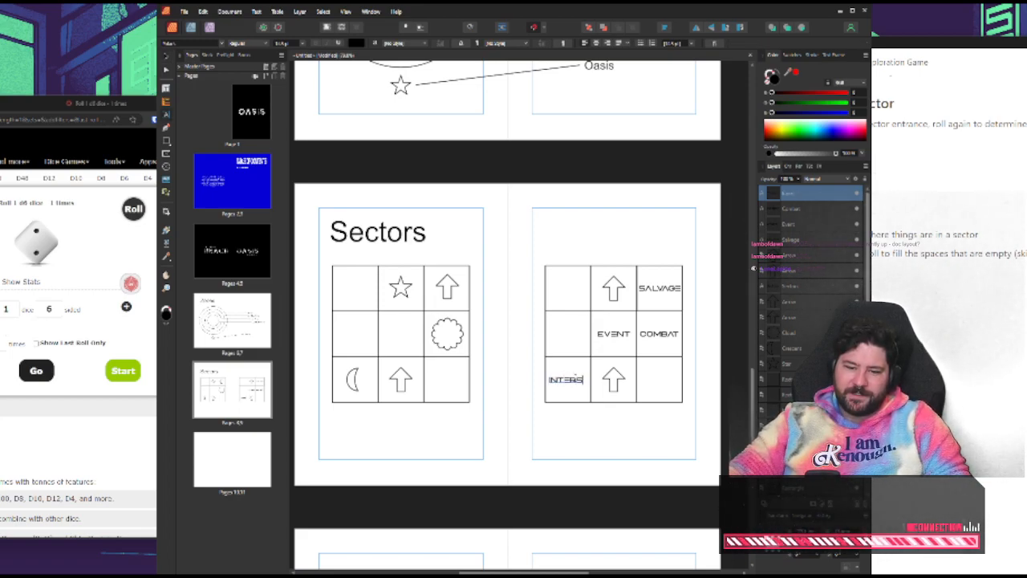
key("BackSpace")
type("EST")
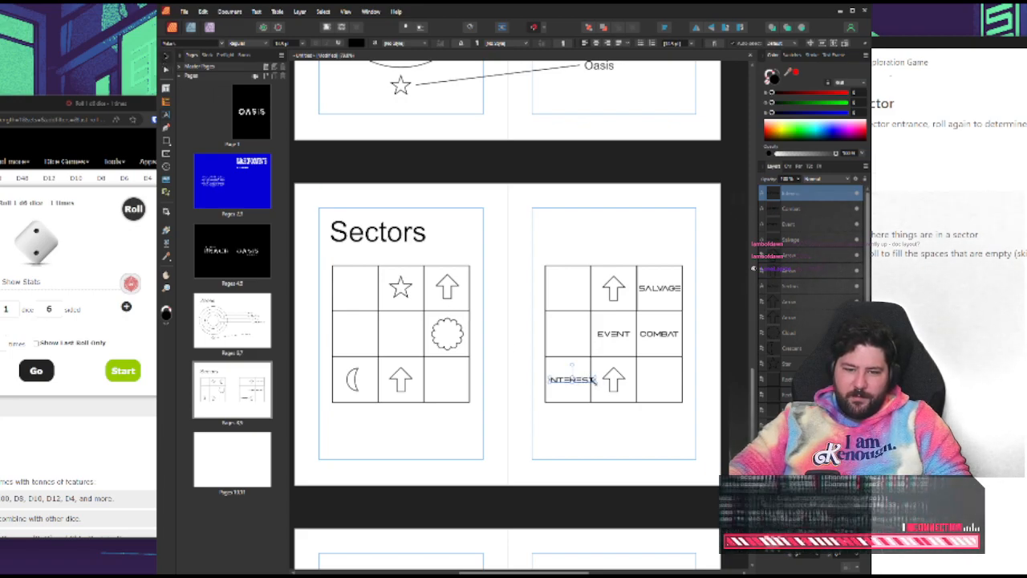
left_click_drag(594, 382, 588, 380)
left_click(598, 426)
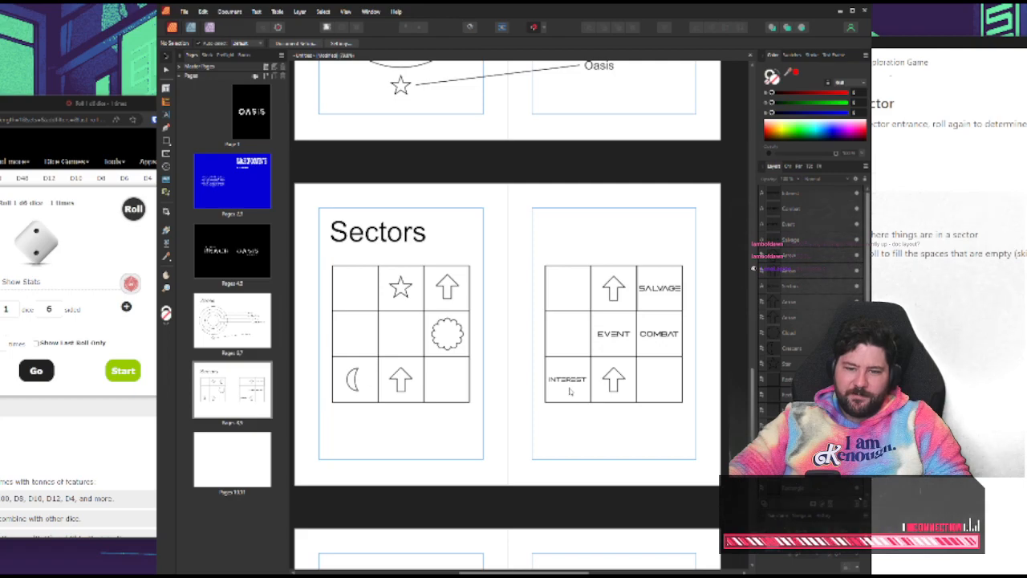
Check the d6 sector list in the notes, roll the 6-sided die once more and return to the Sectors spread
left_click(911, 419)
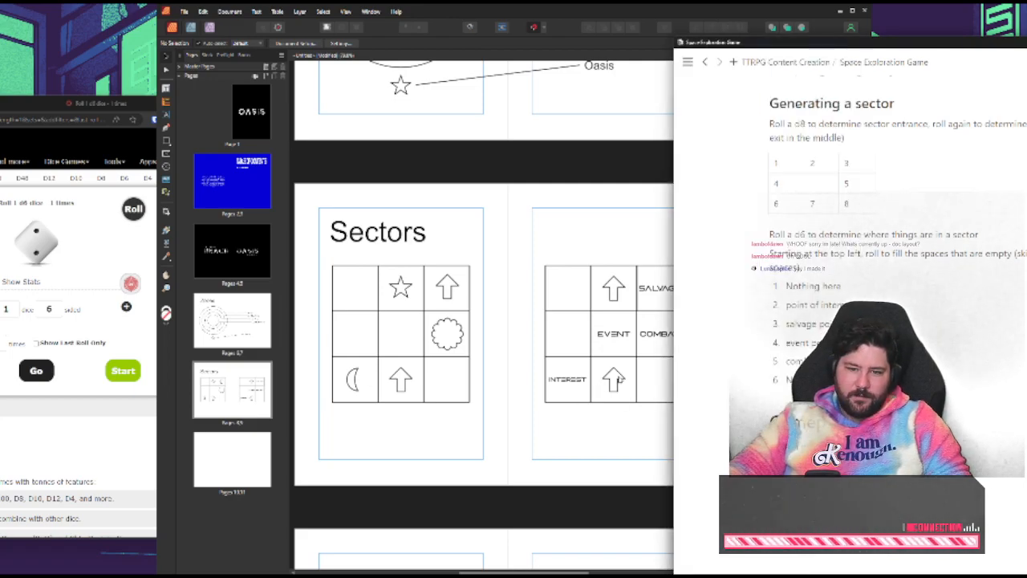
left_click(622, 455)
left_click(86, 351)
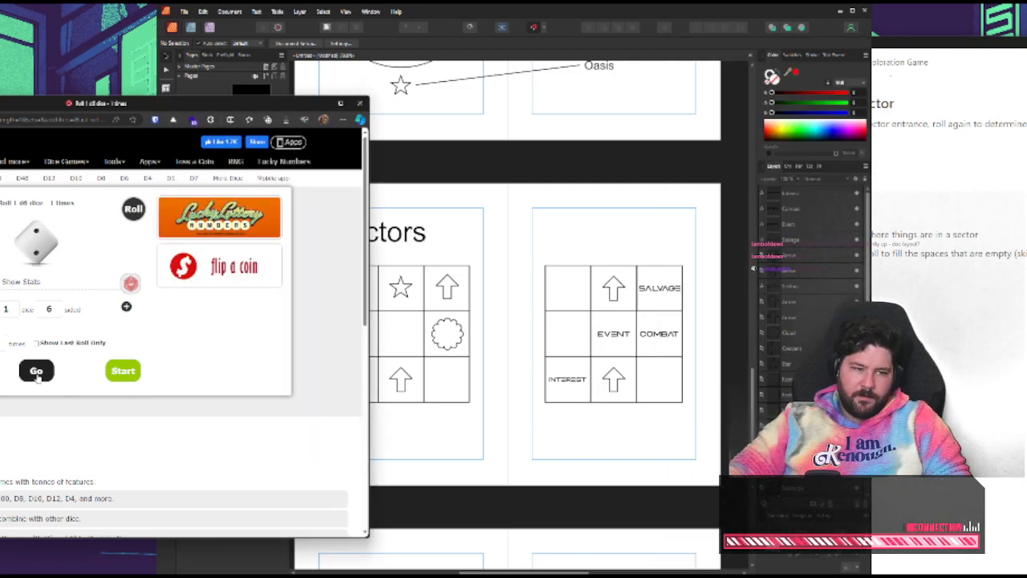
left_click(461, 423)
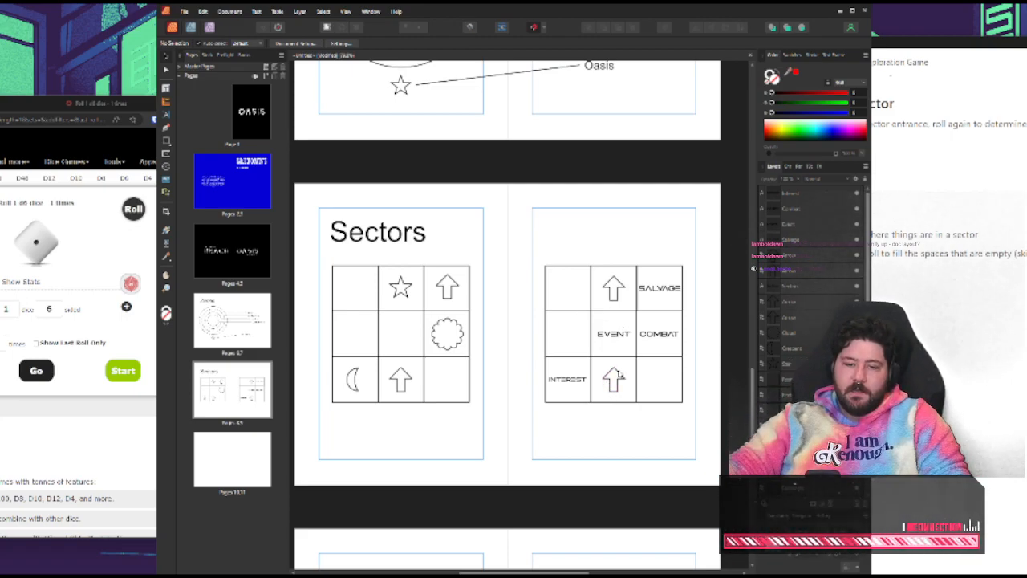
left_click(613, 385)
left_click(566, 379)
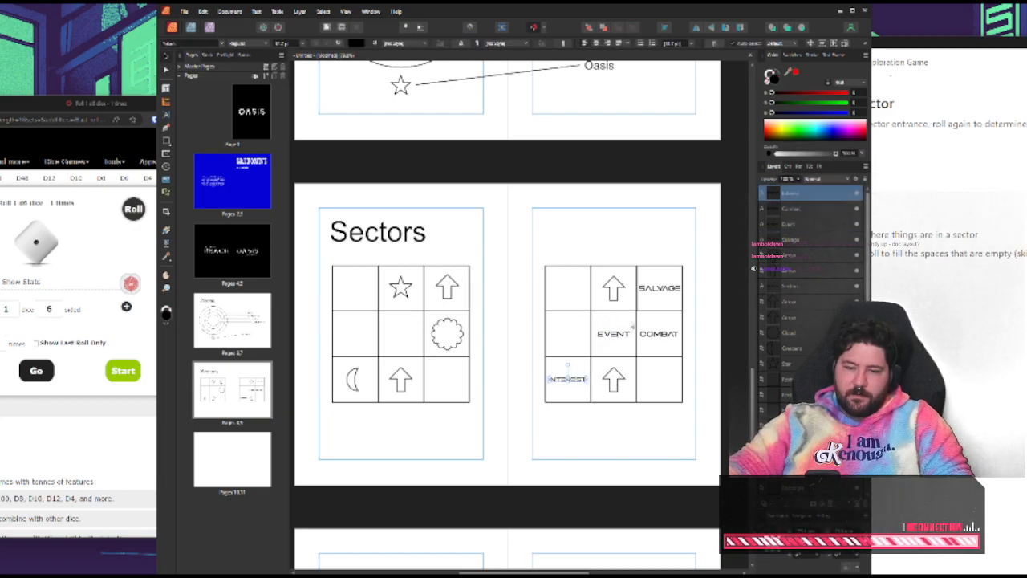
left_click(624, 345)
left_click(613, 376)
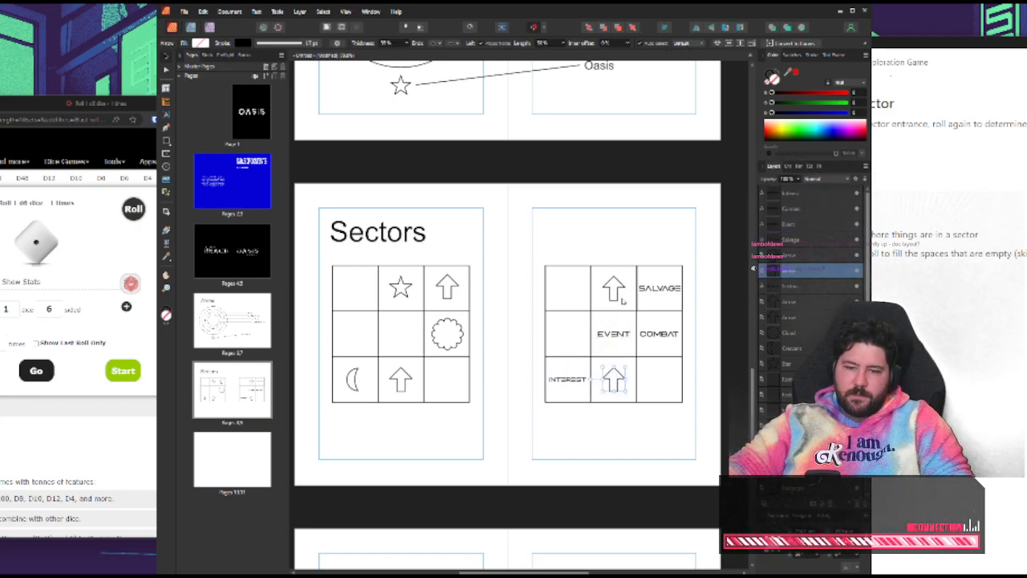
left_click(607, 246)
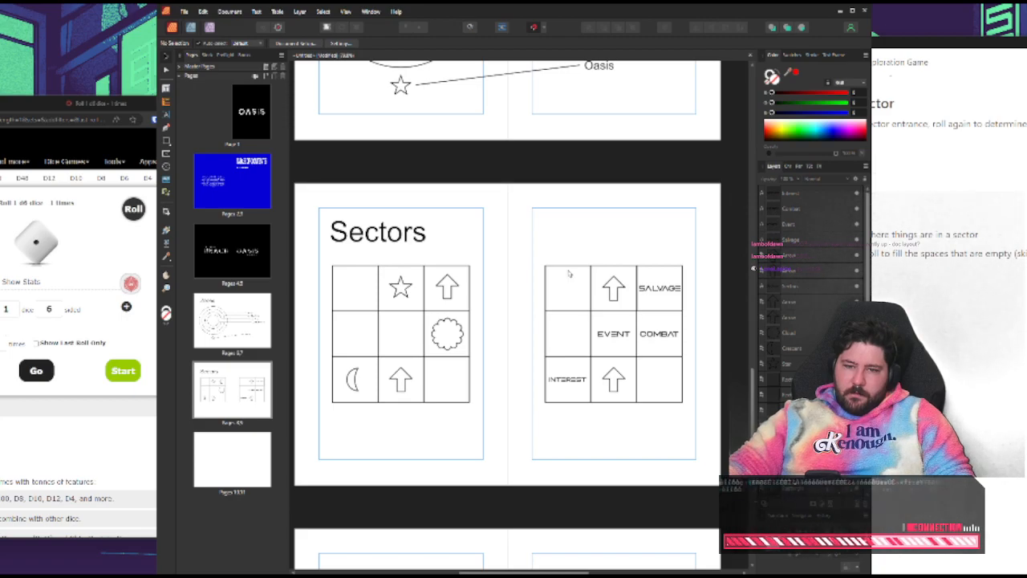
left_click_drag(536, 250, 687, 399)
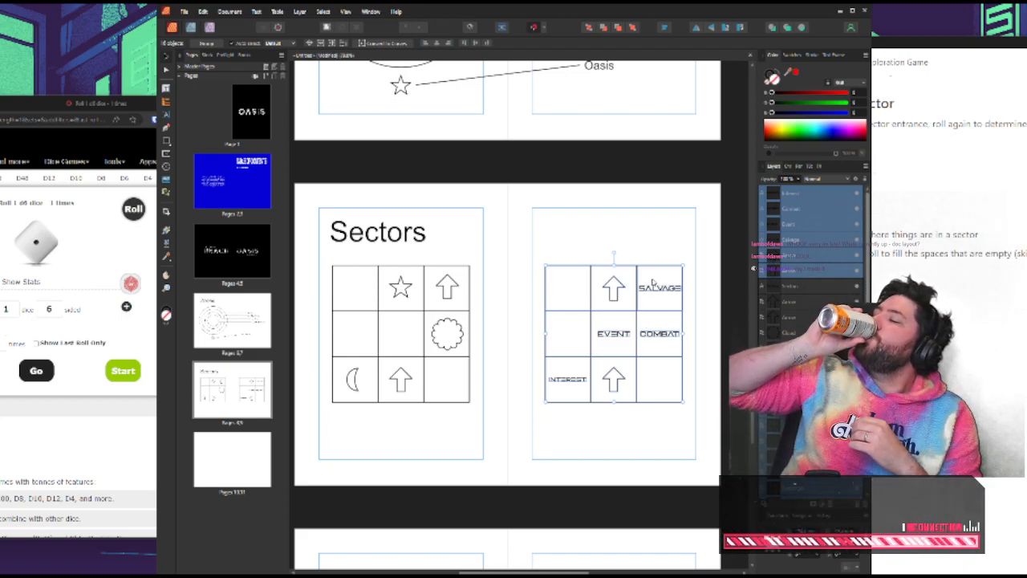
left_click(577, 241)
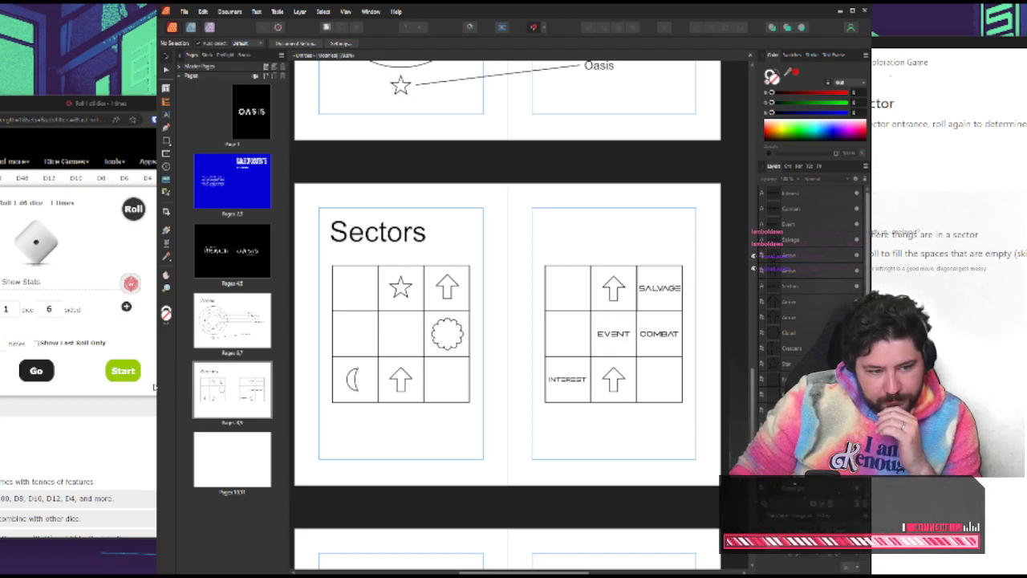
left_click(154, 388)
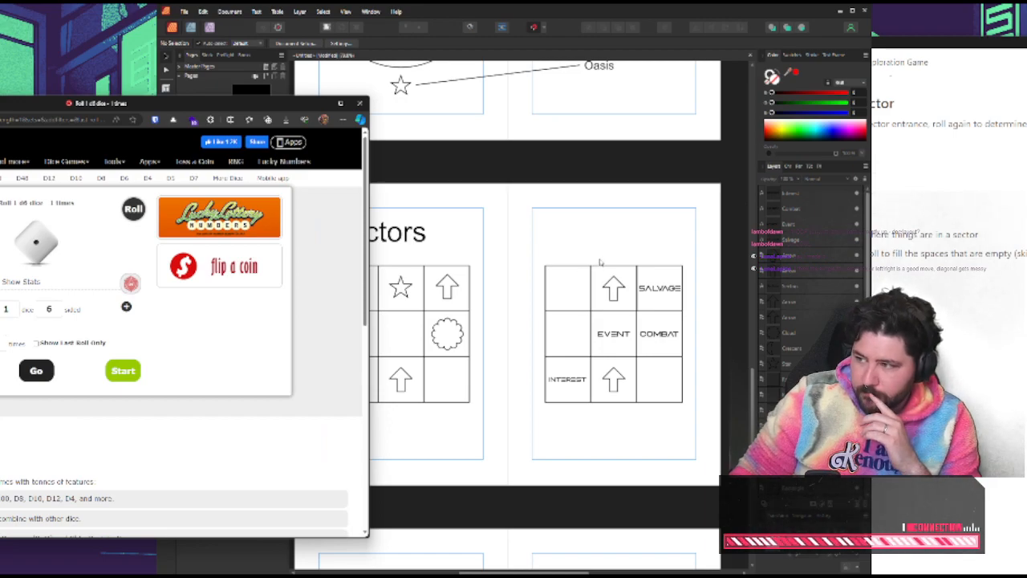
left_click(590, 222)
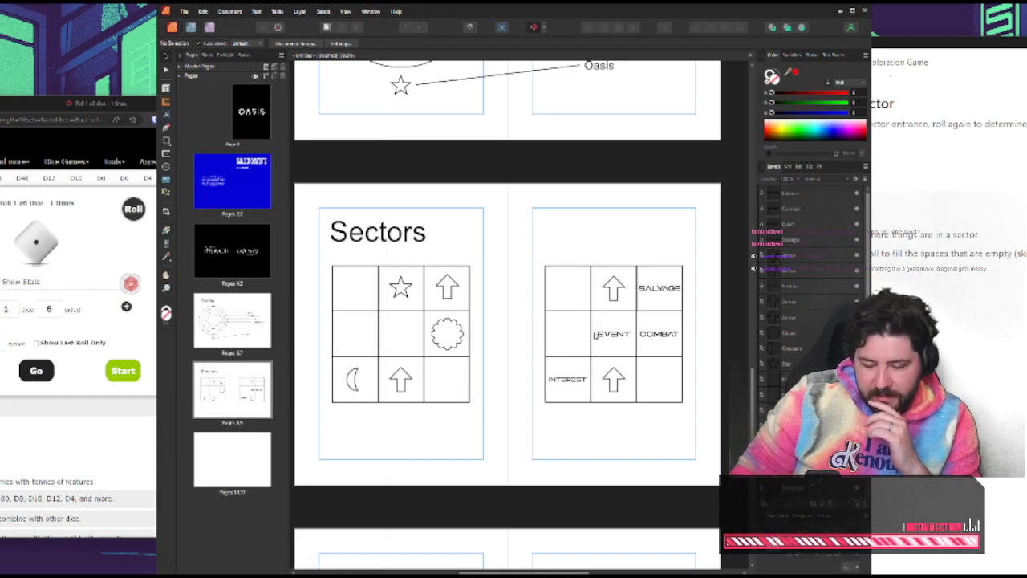
left_click(615, 377)
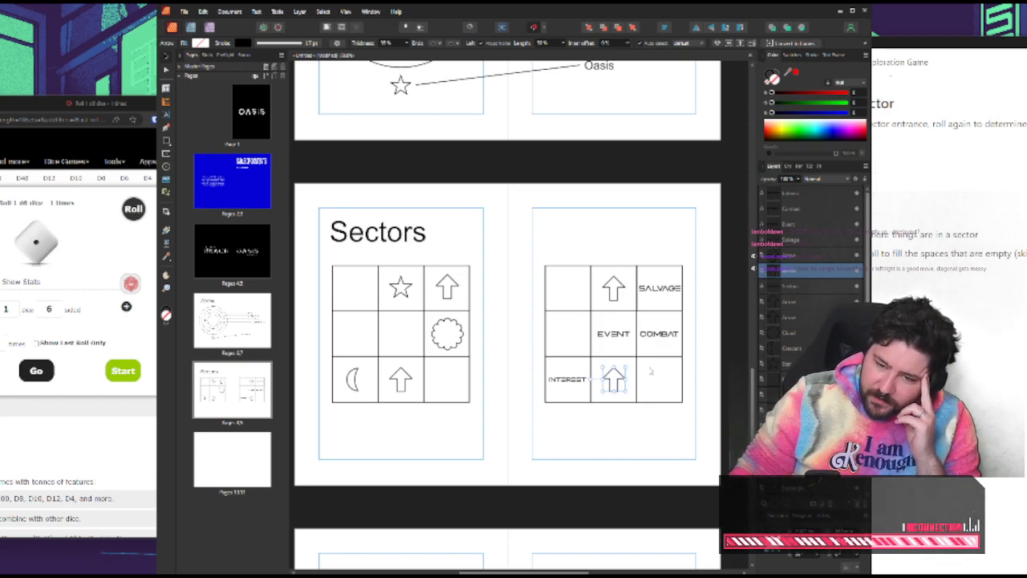
left_click(678, 231)
scroll(640, 230, "up", 2)
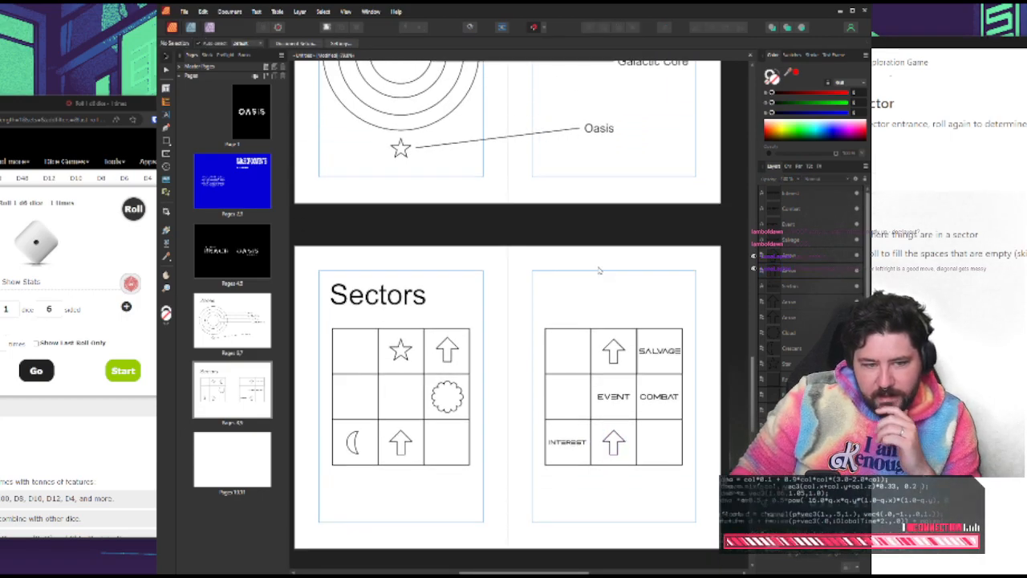
Bring the Space Exploration Game notes back into full view and go to the end of the d6 sector list
left_click(903, 364)
left_click_drag(887, 43, 525, 44)
scroll(526, 206, "up", 4)
scroll(561, 240, "down", 5)
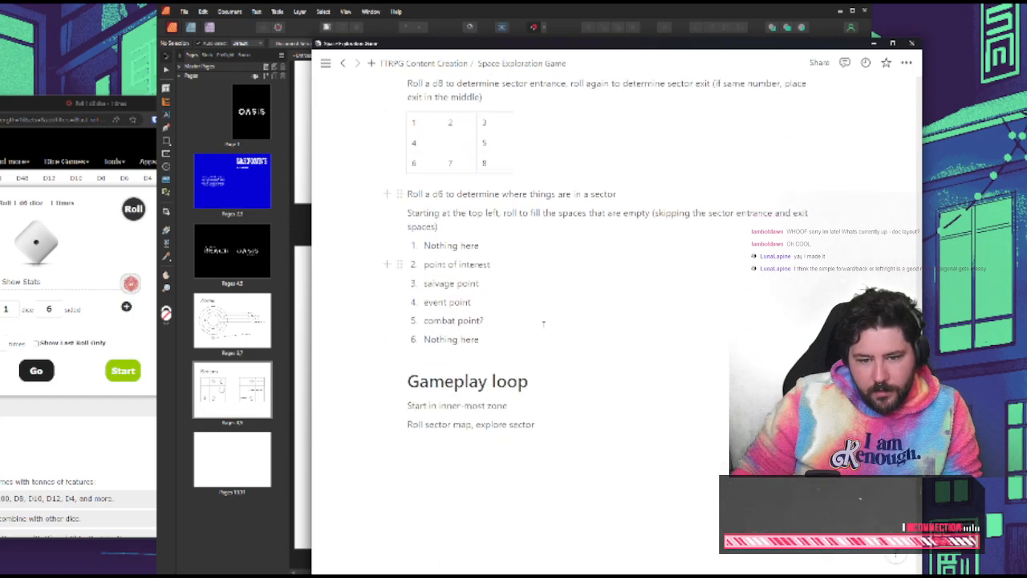
Add a heading "Traveling in a sector" below the d6 sector list, above Gameplay loop
key("Return")
key("Return")
type("4")
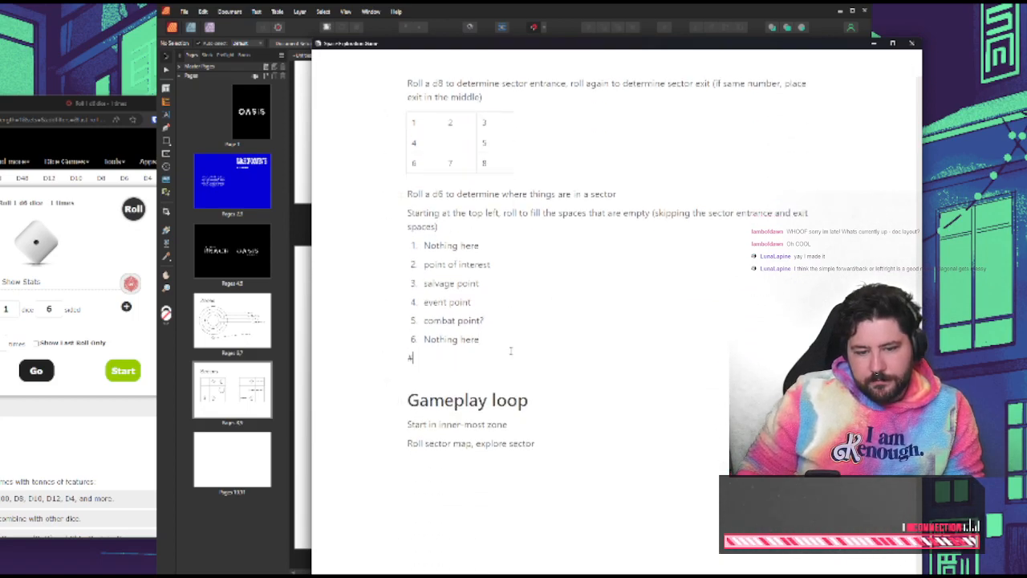
scroll(550, 355, "up", 1)
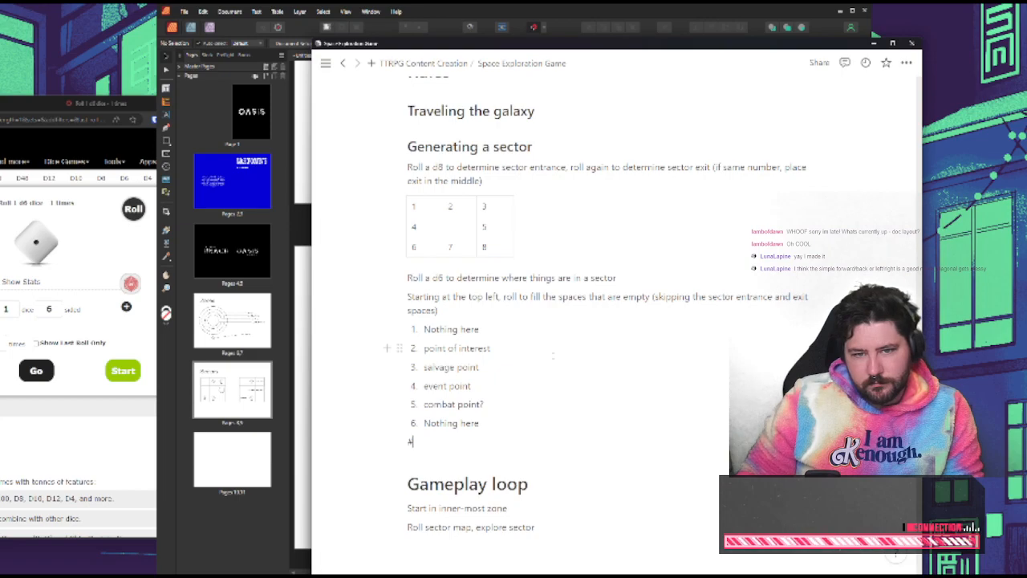
type("# Traveling in a se")
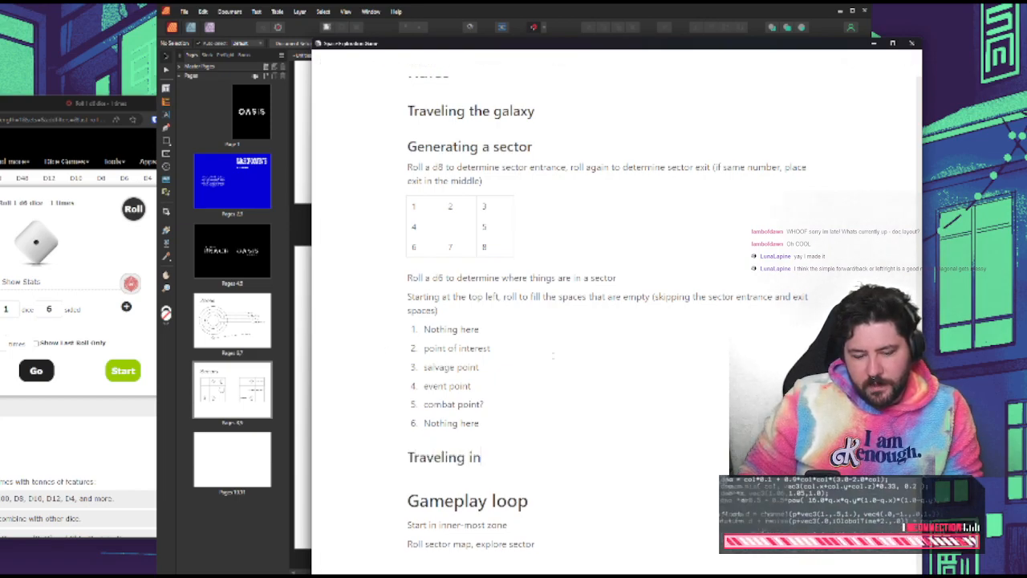
type("cotr")
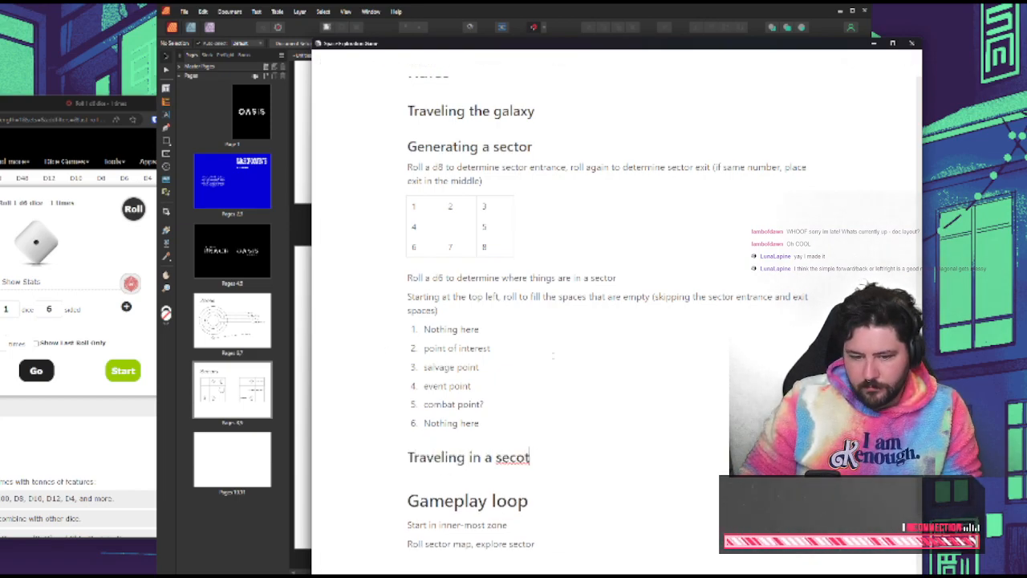
key("BackSpace")
key("BackSpace")
key("BackSpace")
type("tor")
Write two lines under the Traveling in a sector heading: "Move left/right/up/down" and "No diagonal movement"
key("Return")
type("Move")
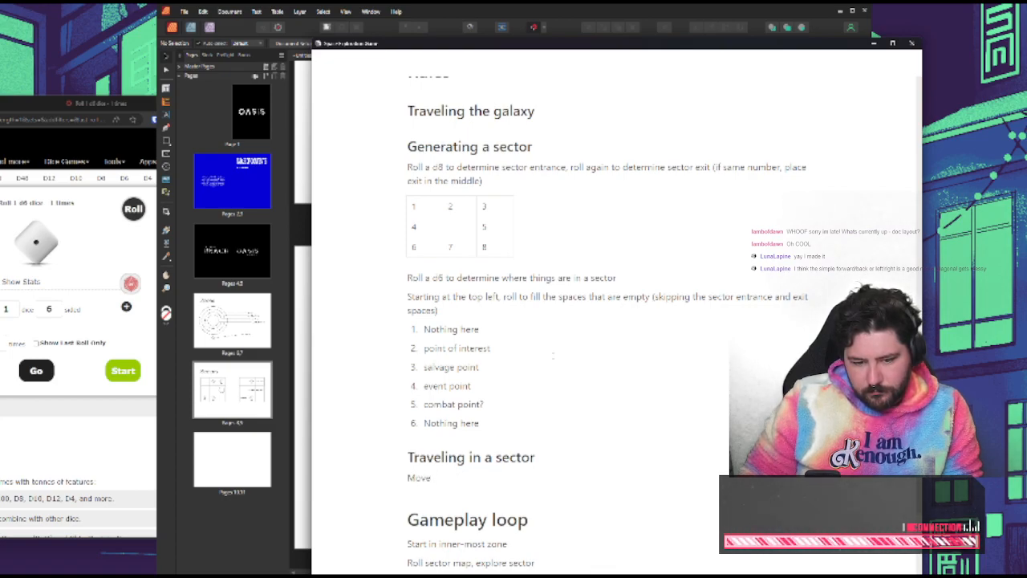
type(" left/right/u")
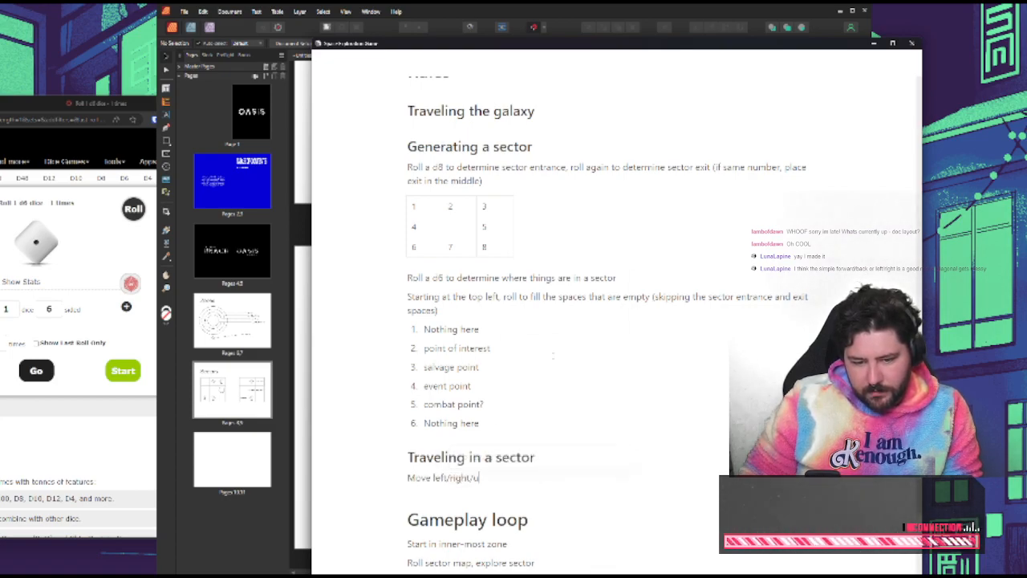
type("p/downo")
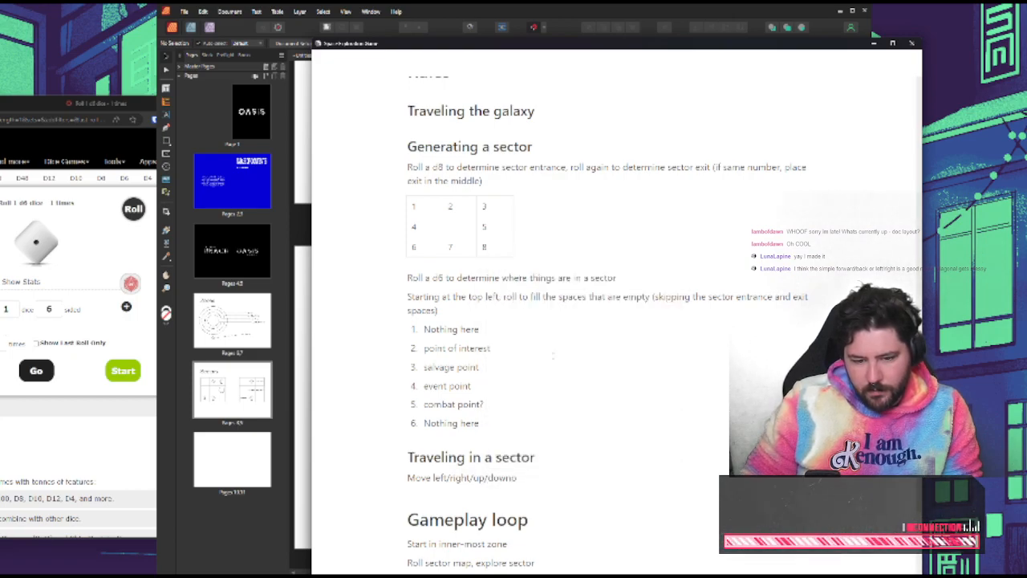
key("Return")
type("n")
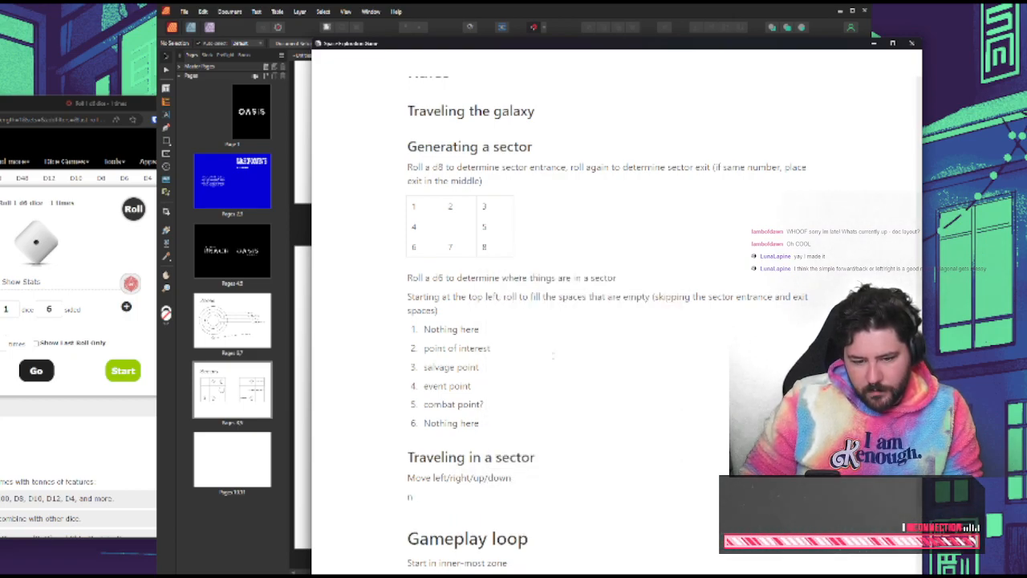
type("o diago")
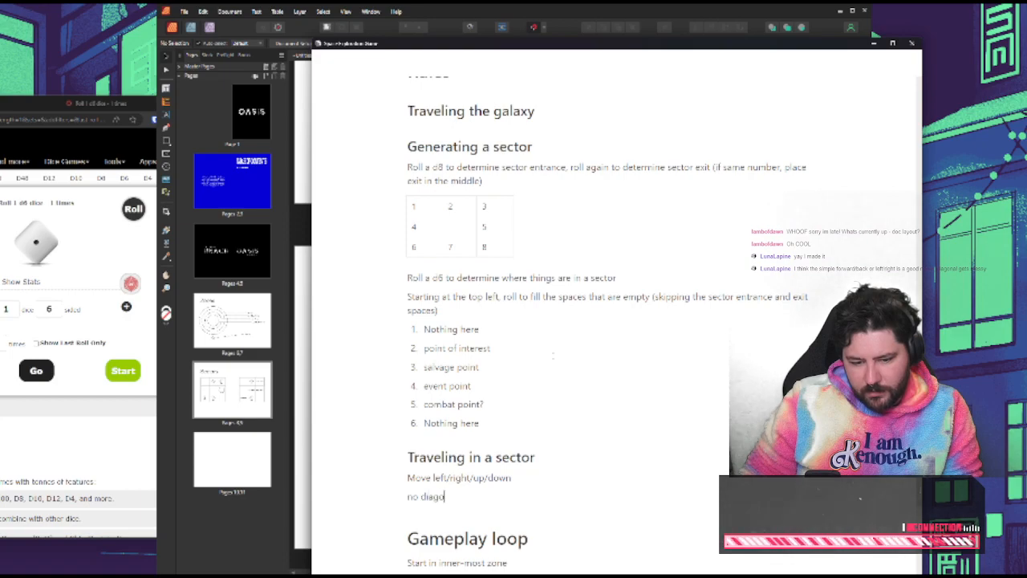
type("nal movement")
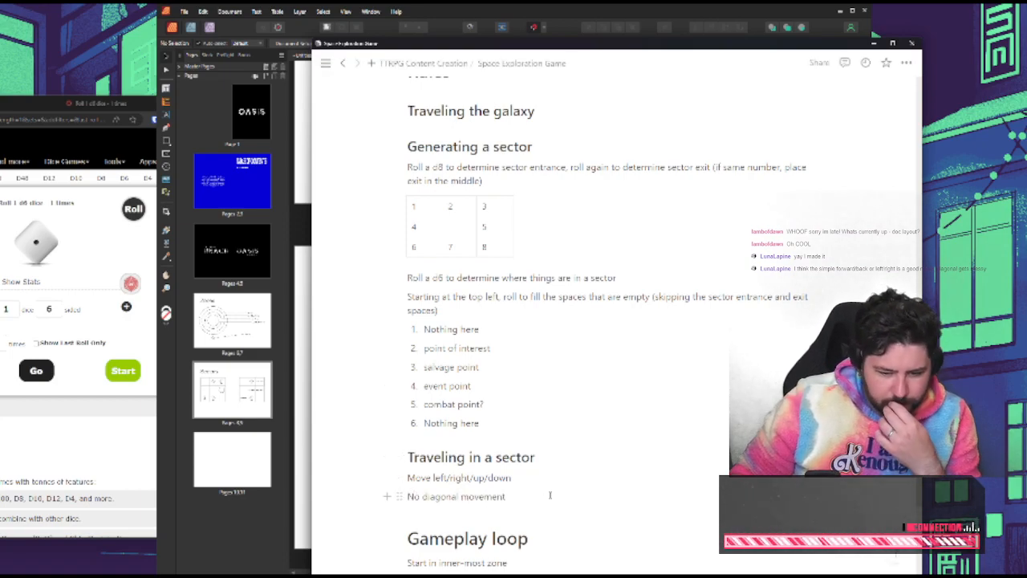
Return to the Sectors spread and move the EVENT label into the middle-left cell of the right page's grid
left_click(251, 540)
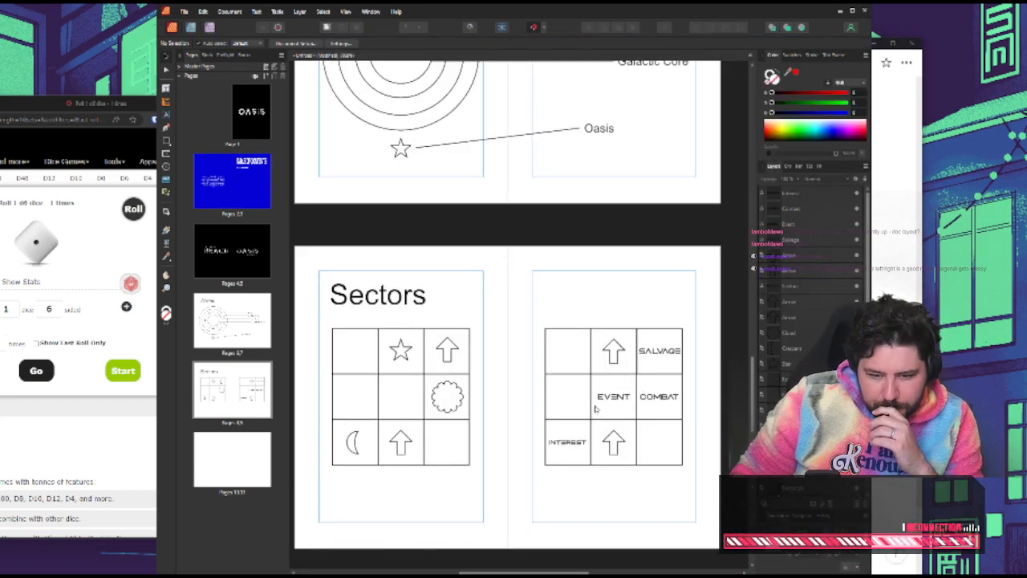
left_click(599, 403)
left_click_drag(610, 400, 565, 399)
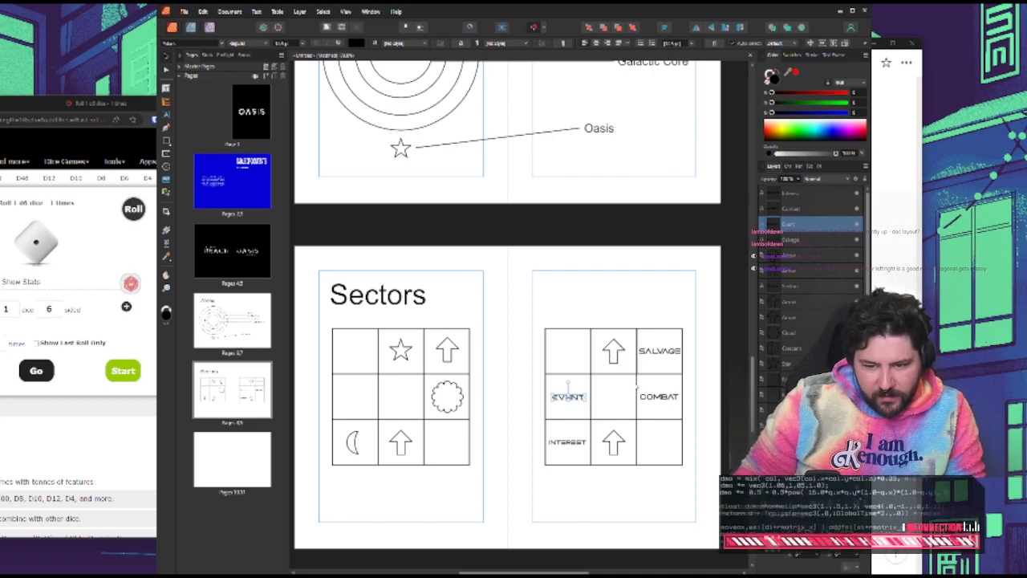
left_click(547, 487)
left_click(565, 402)
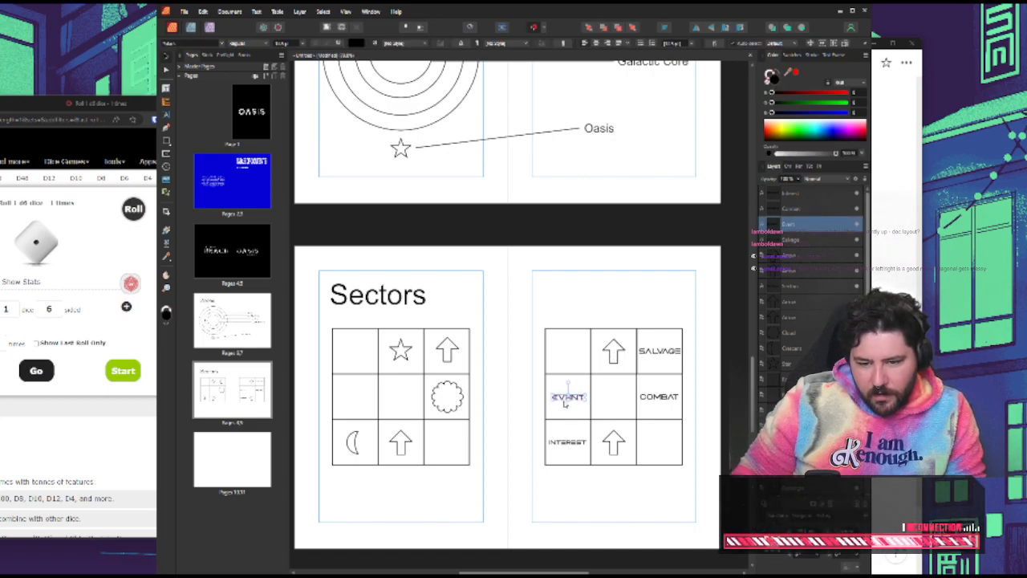
Move the EVENT label into the centre cell of the right page's grid and deselect it
left_click_drag(565, 404, 610, 404)
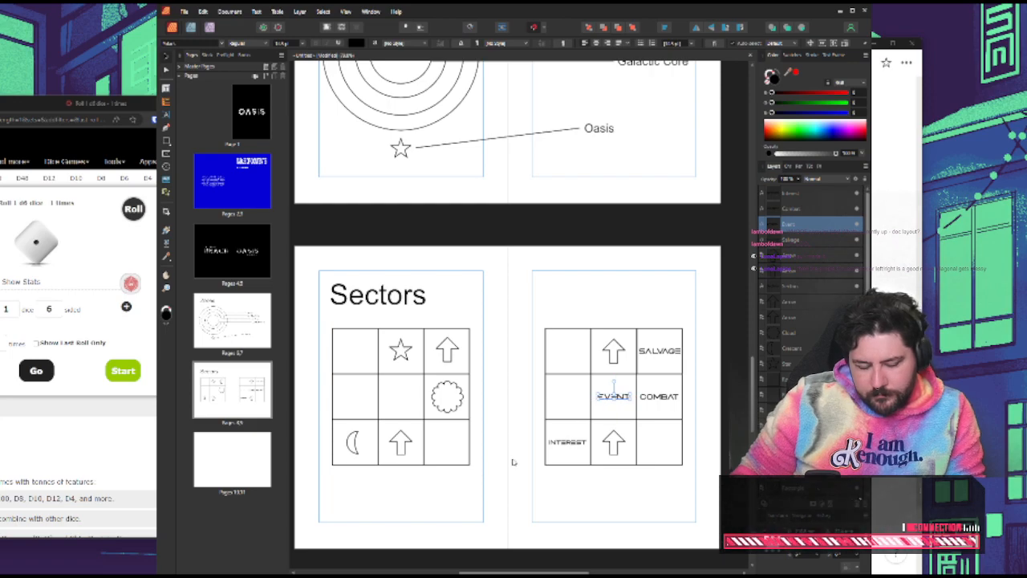
left_click(424, 490)
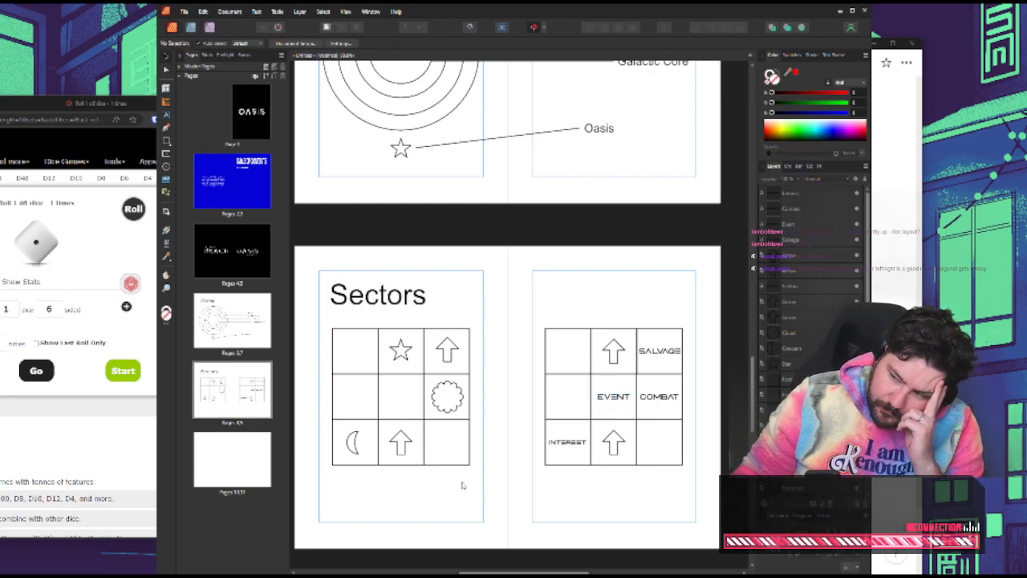
scroll(462, 485, "up", 5)
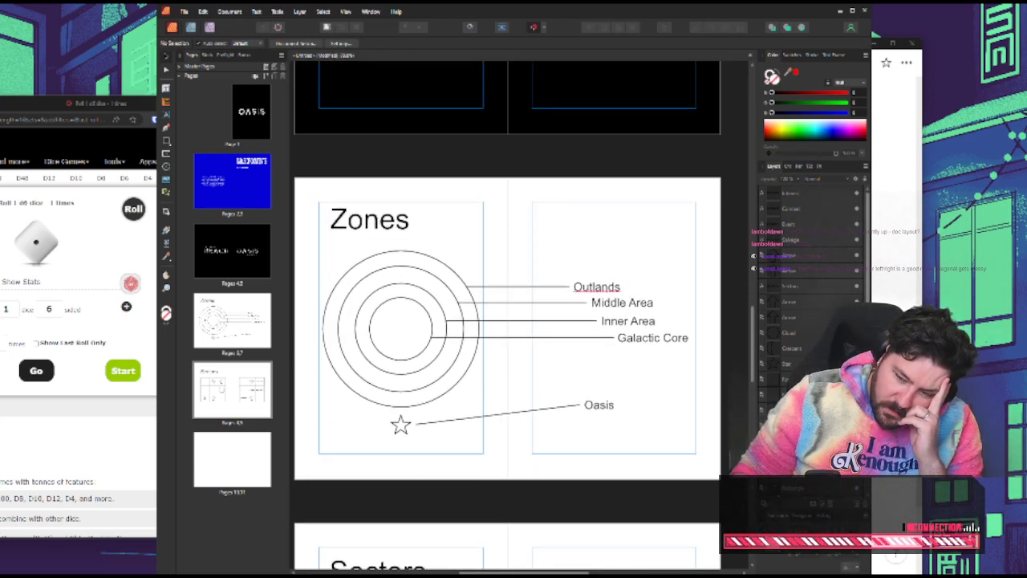
Switch to the Space Exploration Game notes and add a small "Points of Interest" heading below the d6 sector list
key("alt+Tab")
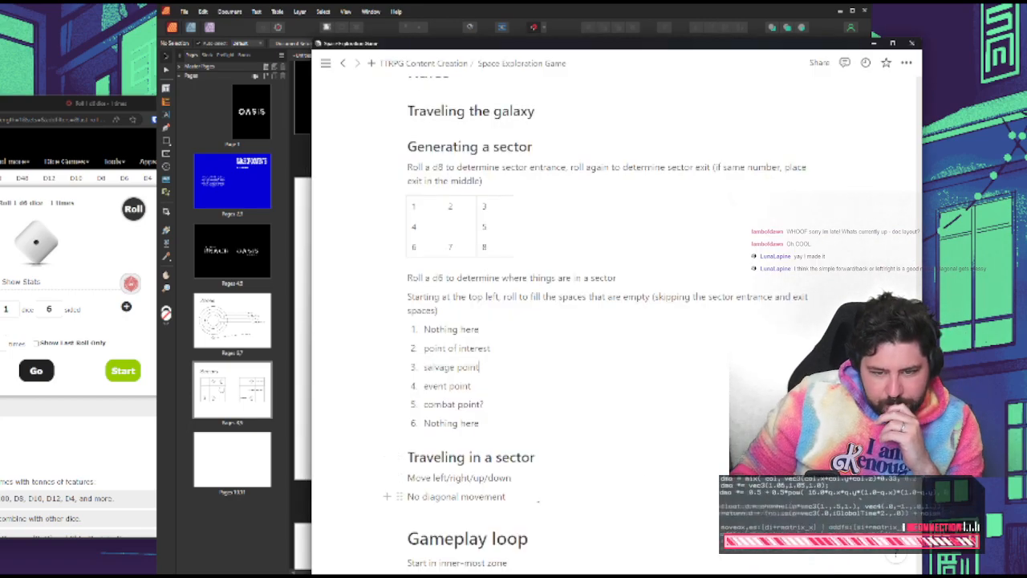
scroll(615, 463, "up", 2)
scroll(564, 485, "down", 3)
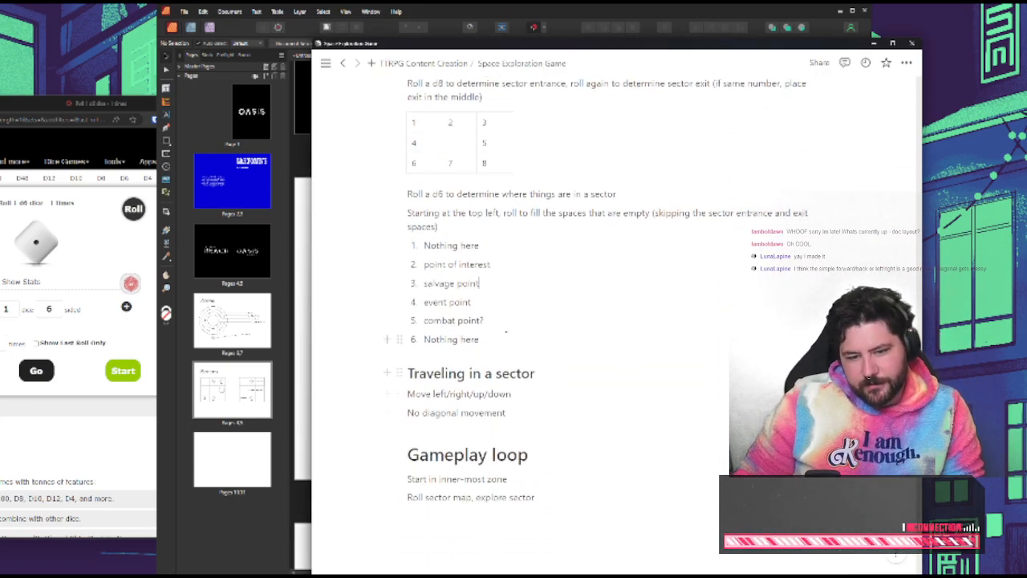
key("Return")
key("Return")
type("### ")
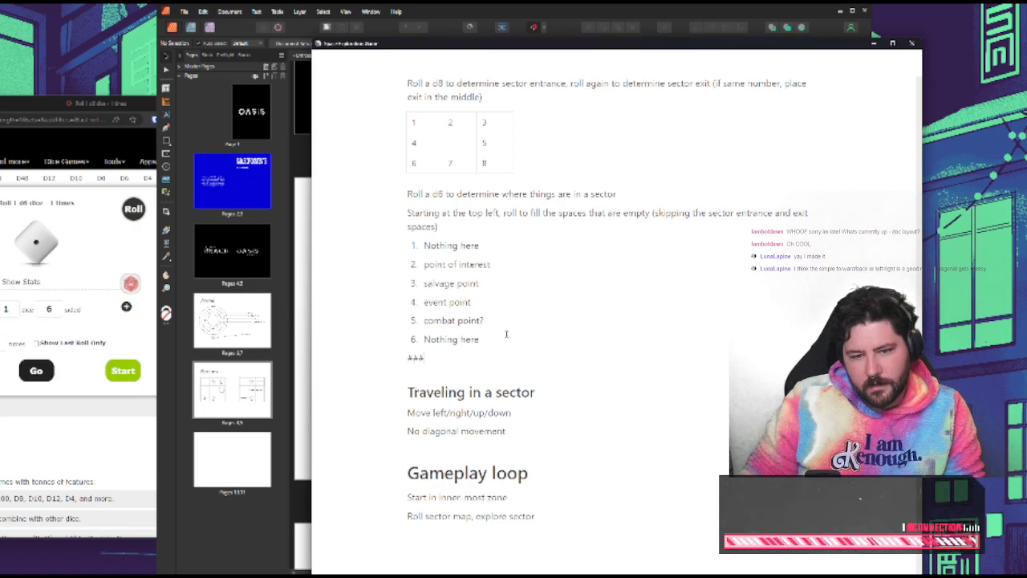
type("Points ")
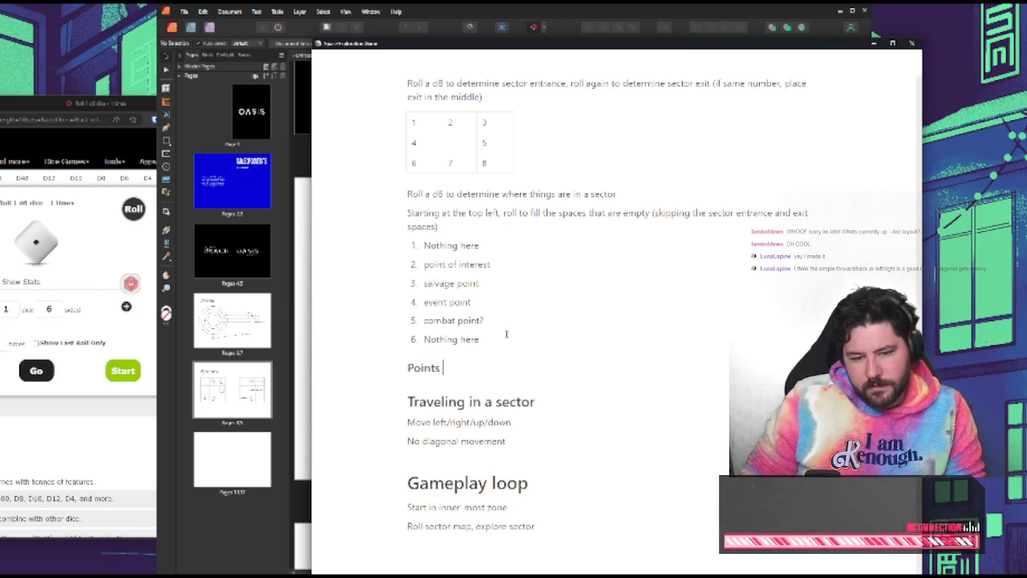
type("of INter")
key("ctrl+shift+Left")
type("Inter")
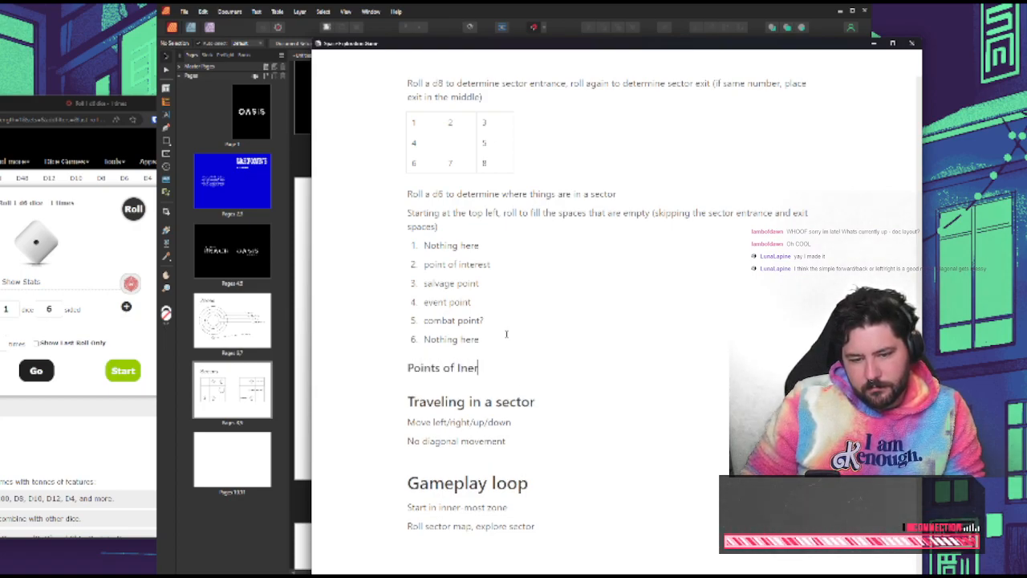
key("BackSpace")
key("BackSpace")
type("terest")
key("Return")
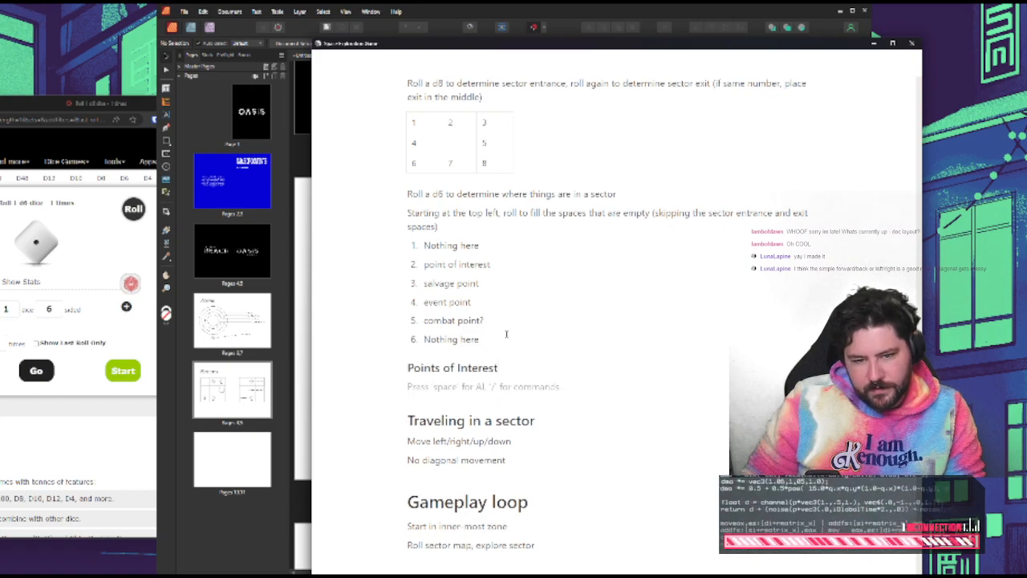
Add matching "Salvage", "Events" and "Combat?" headings under Points of Interest
type("### Salv")
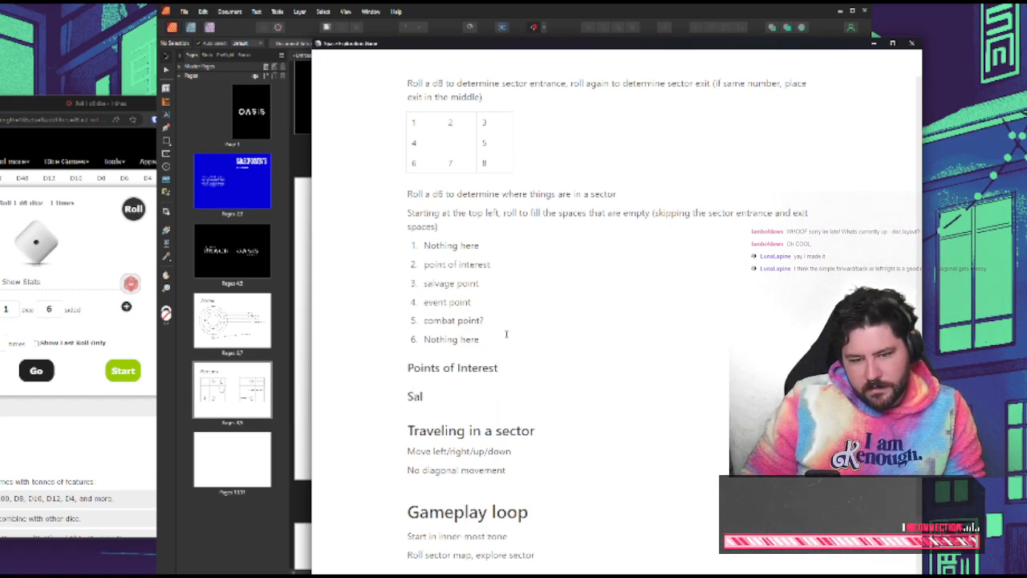
type("age")
key("Return")
type("### Events")
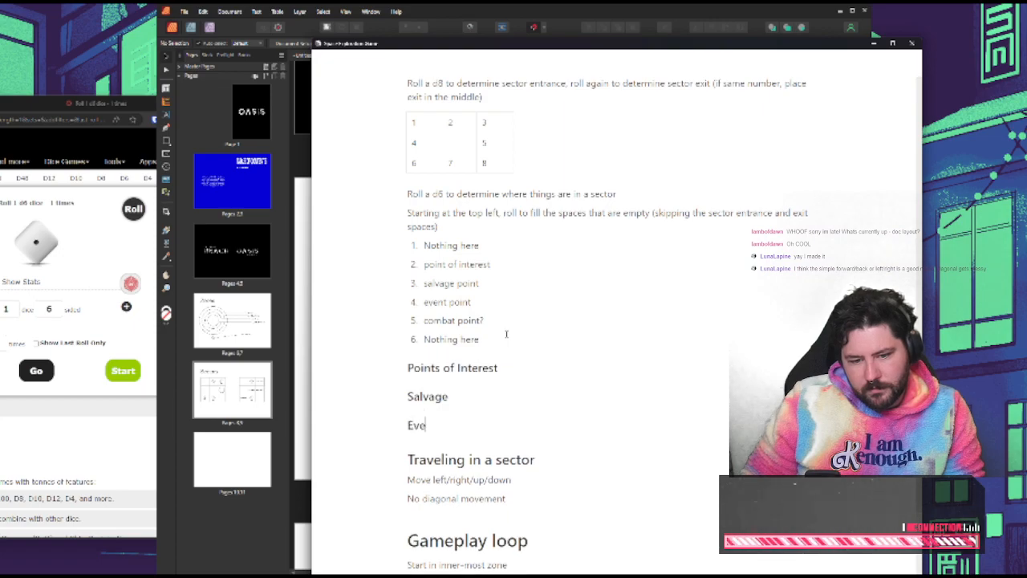
key("Return")
type("### Combat?")
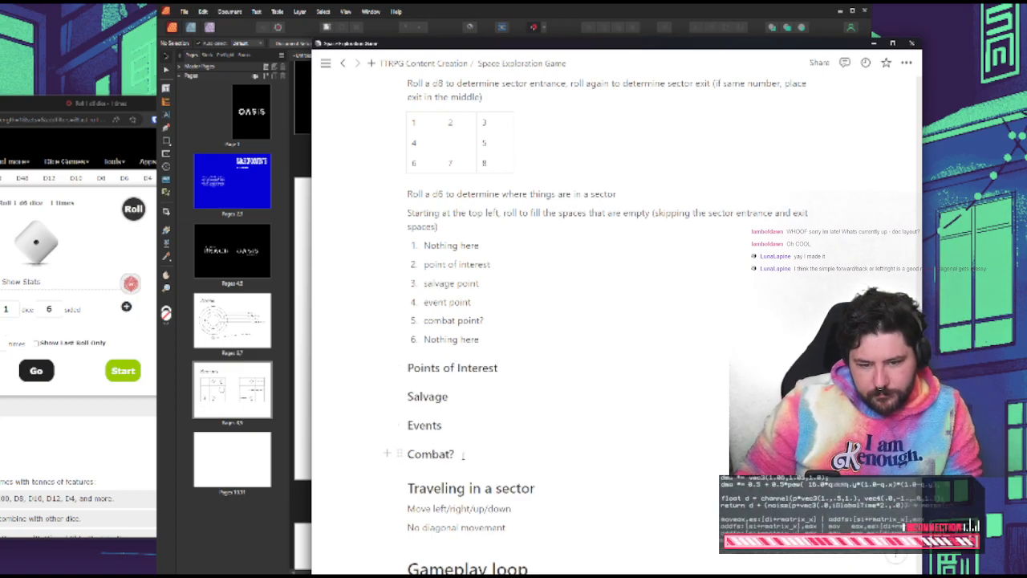
Place the four new headings in a column beside the d6 list and move the separated list items back under the first "Nothing here"
left_click_drag(463, 455, 807, 252)
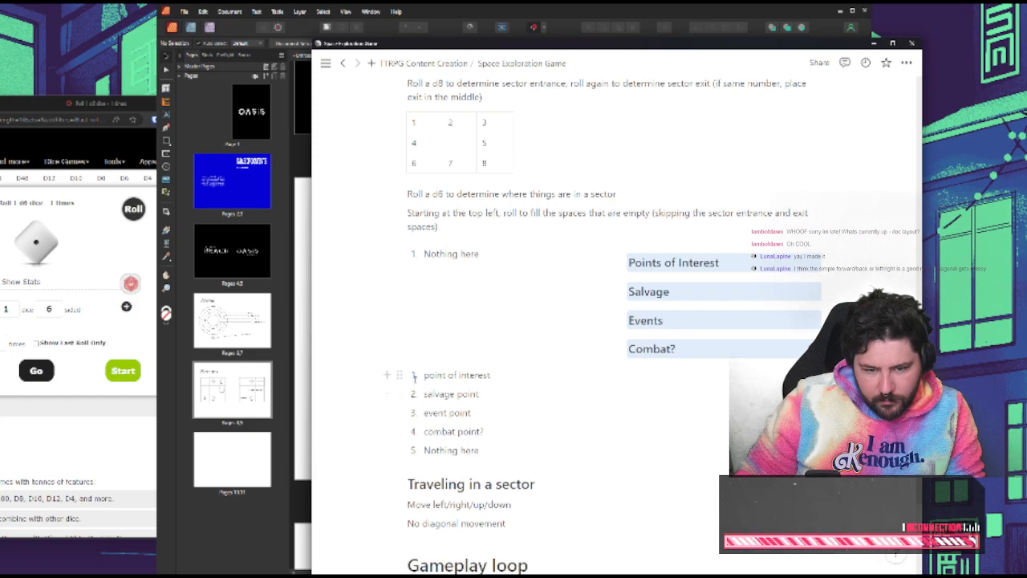
left_click(400, 375)
left_click(575, 390)
left_click(483, 450, "shift")
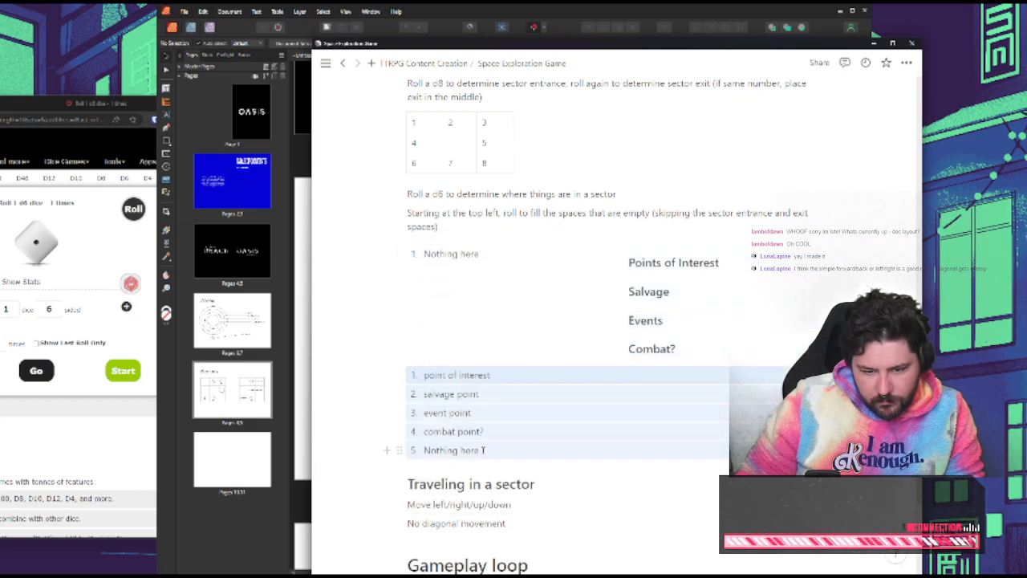
left_click_drag(400, 375, 434, 274)
Outdent the five nested items, from point of interest to the last Nothing here, to the main level of the numbered list
left_click(446, 274)
key("shift+Tab")
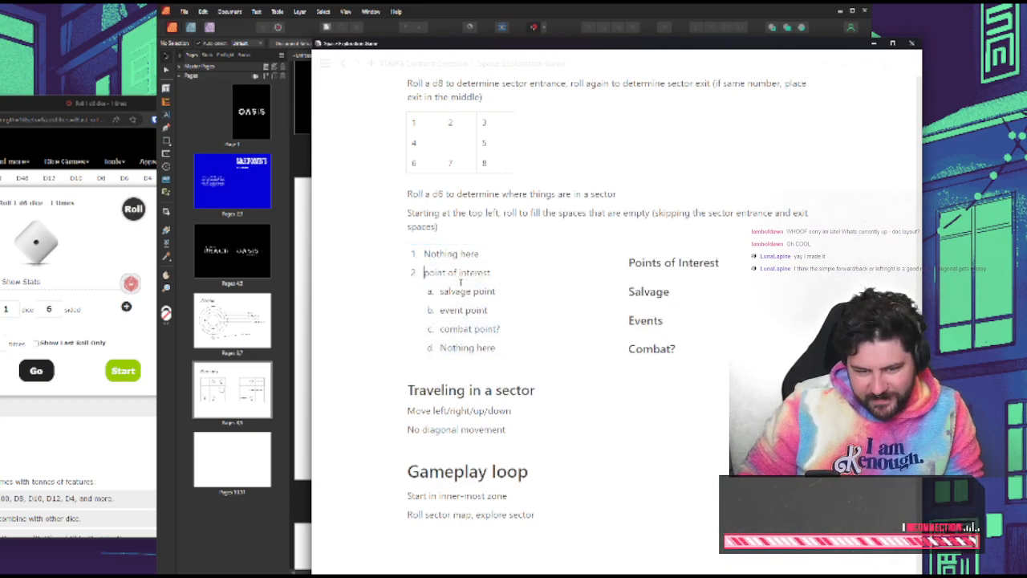
left_click(460, 290)
key("shift+Tab")
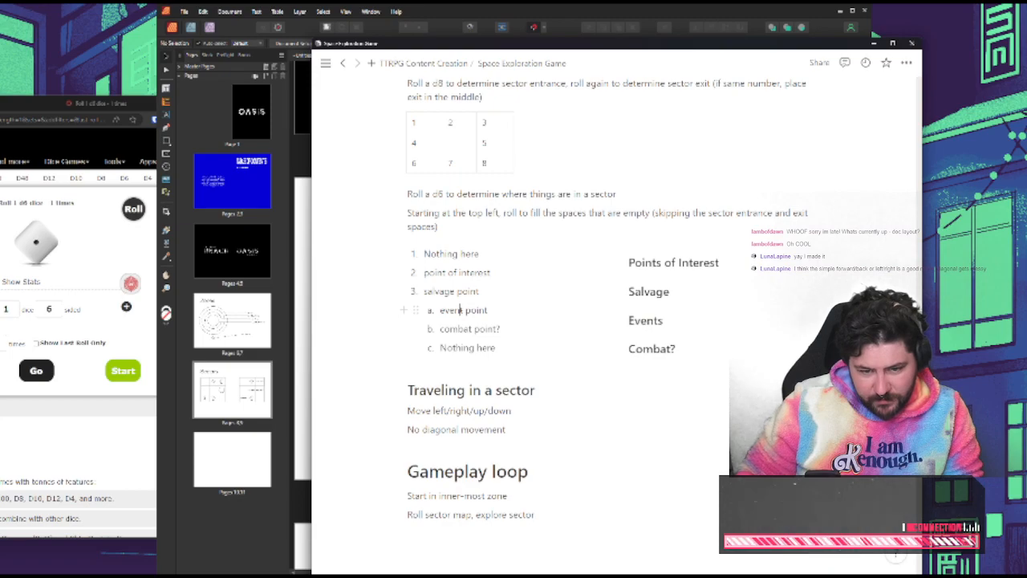
left_click(460, 309)
key("shift+Tab")
left_click(465, 328)
key("shift+Tab")
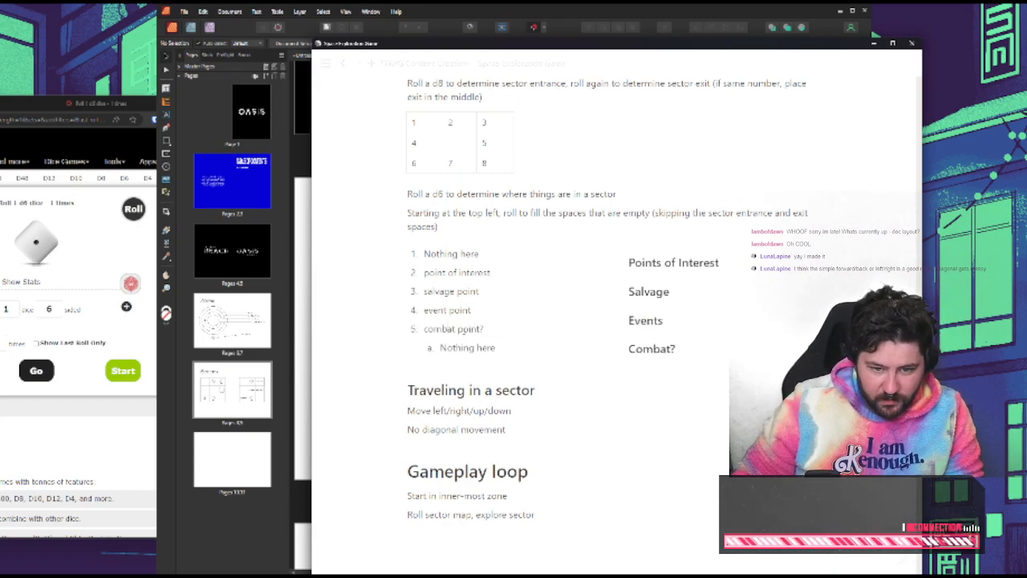
left_click(468, 348)
key("shift+Tab")
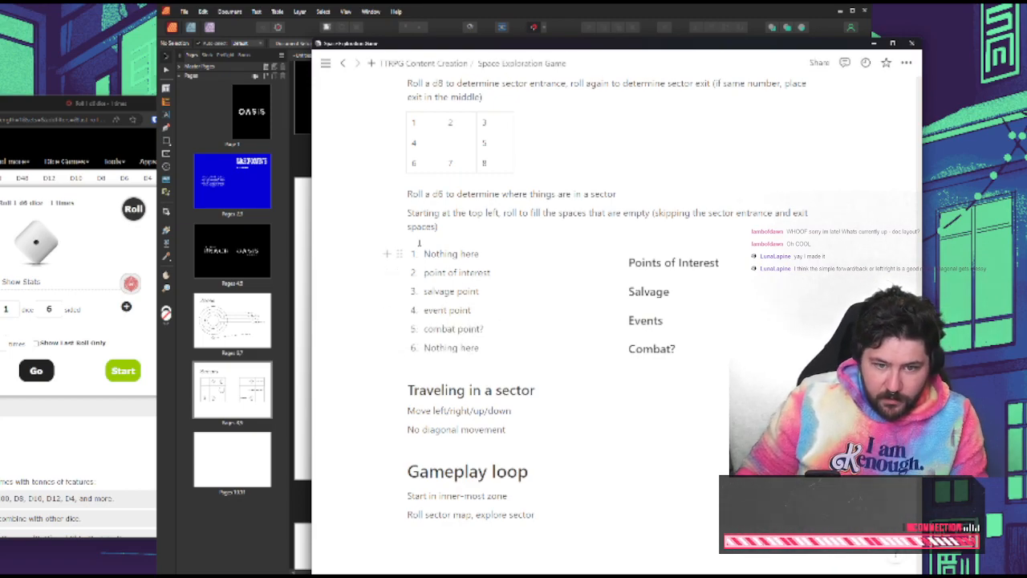
Insert a line reading "Sector Anamolies" above the two columns
left_click(418, 242)
key("Return")
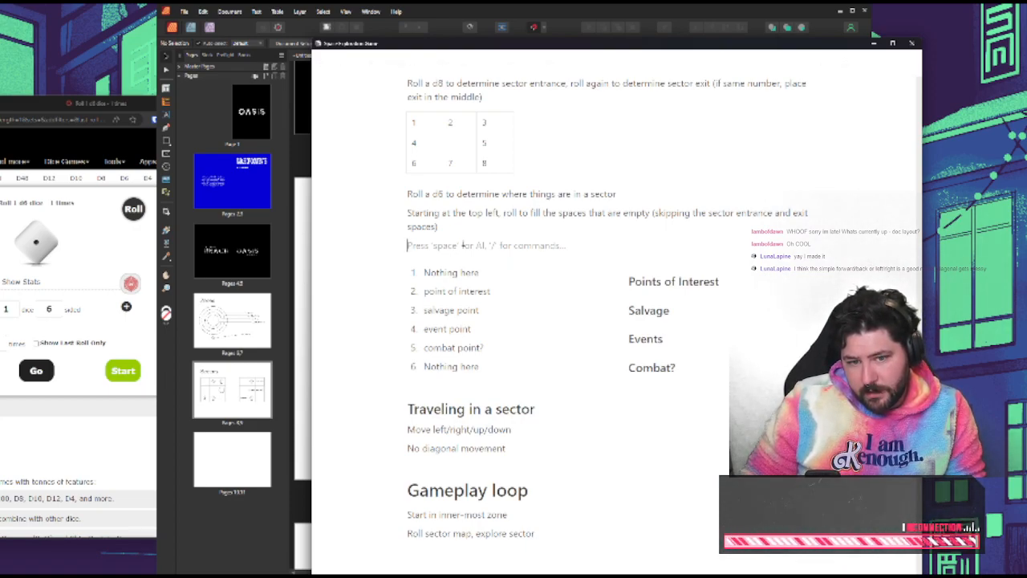
type("Sector")
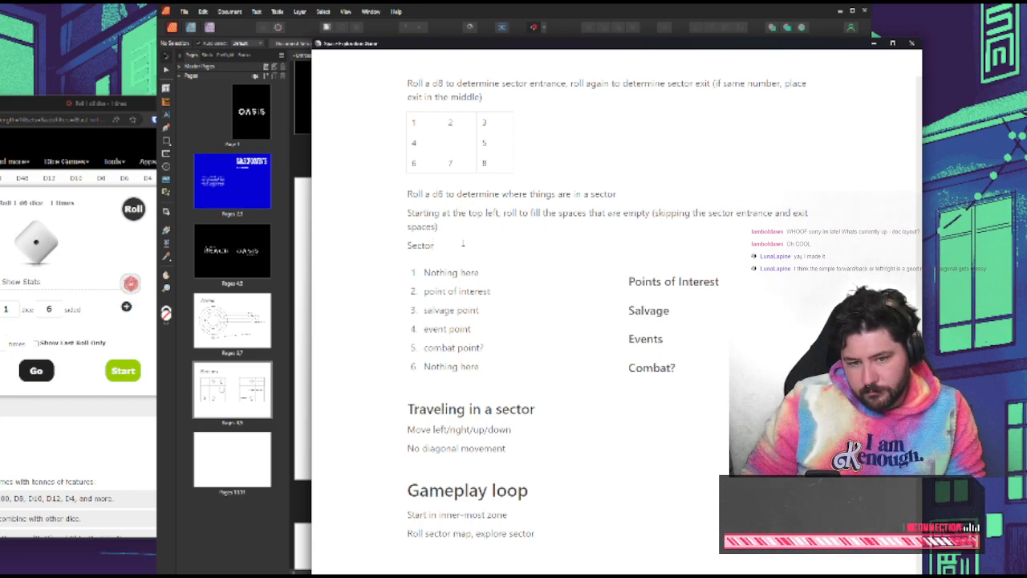
type("n")
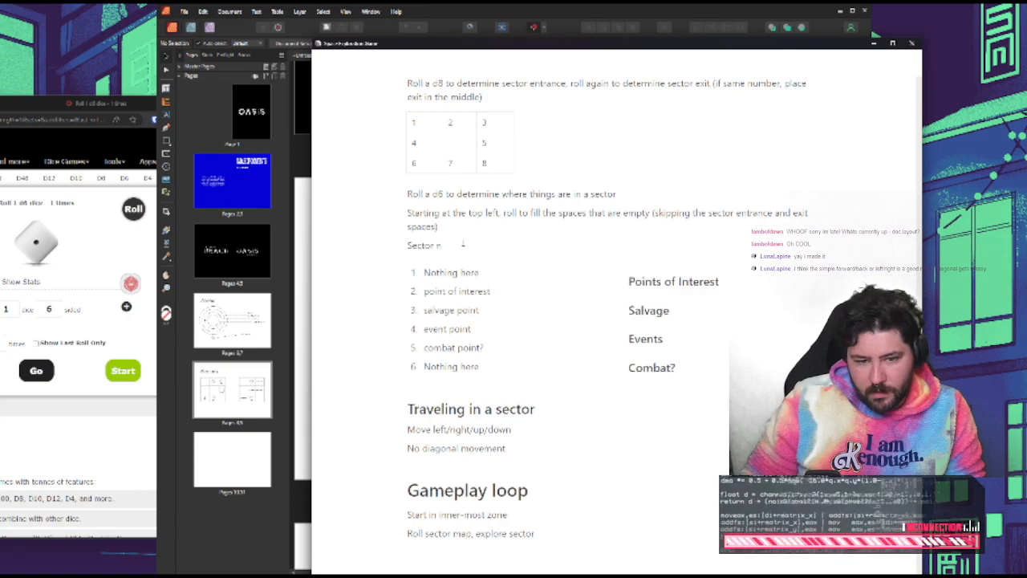
key("BackSpace")
type("Anamolies")
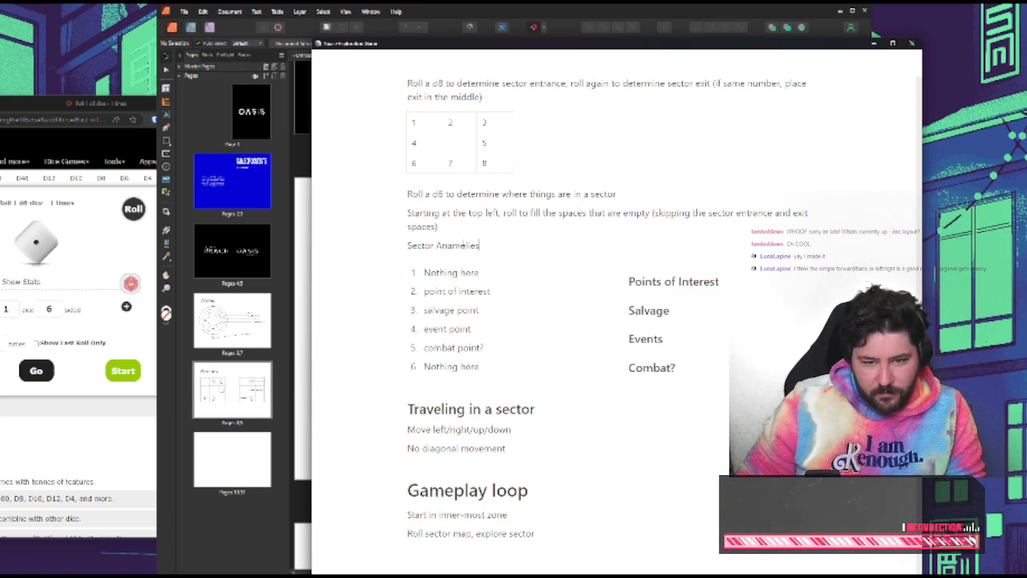
Move the Sector Anamolies line to the top of the numbered list's column and make it a level-three heading
left_click_drag(400, 246, 413, 267)
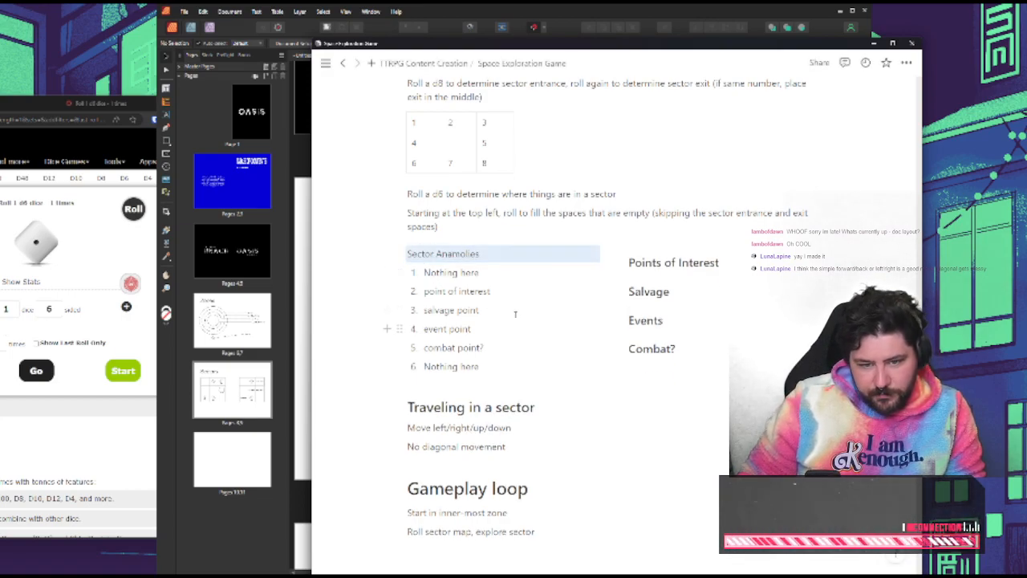
left_click(407, 253)
type("###")
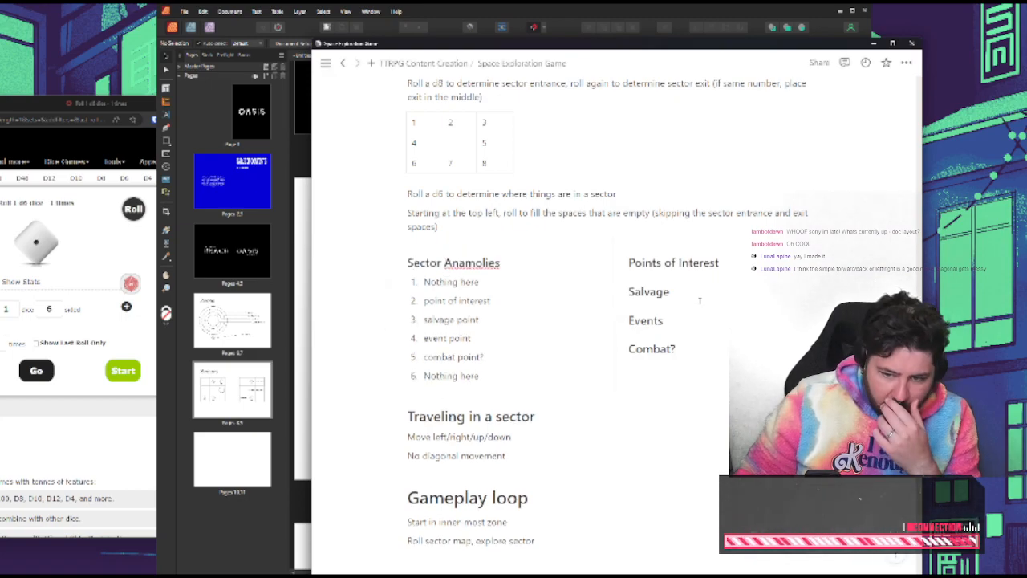
Write the line Interesting space "sites" to see under the Points of Interest heading
left_click(737, 270)
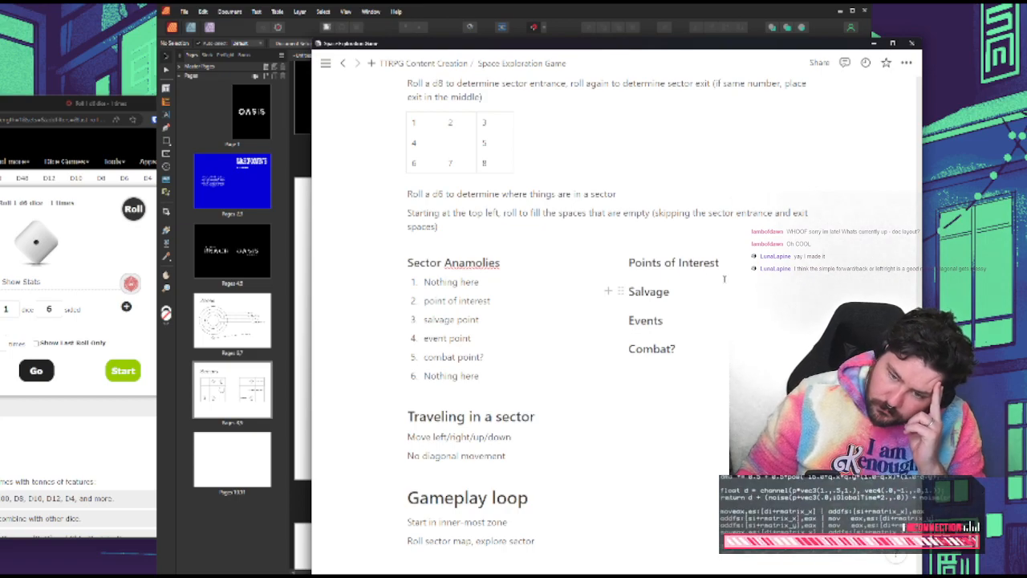
key("Return")
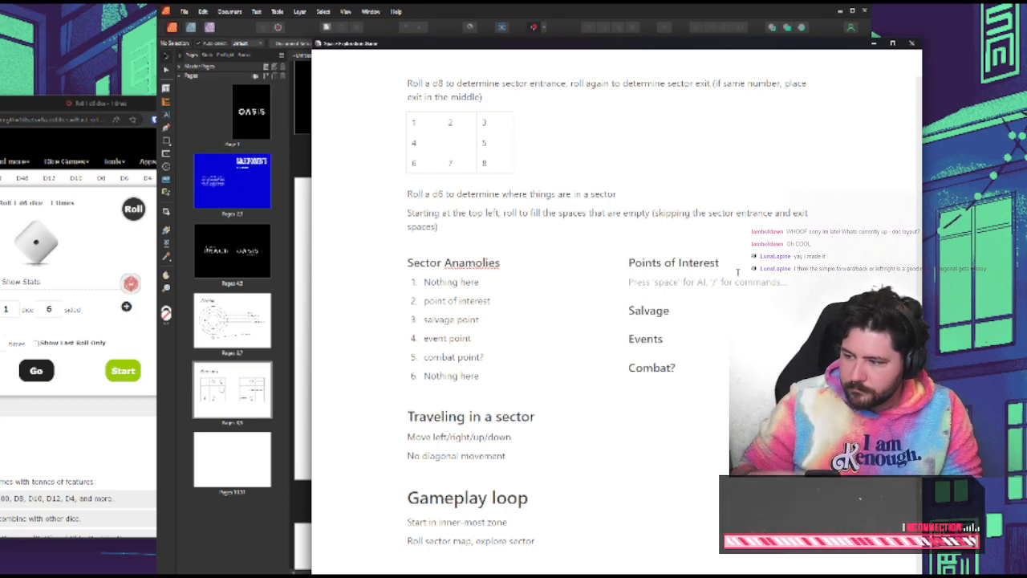
type("Inter")
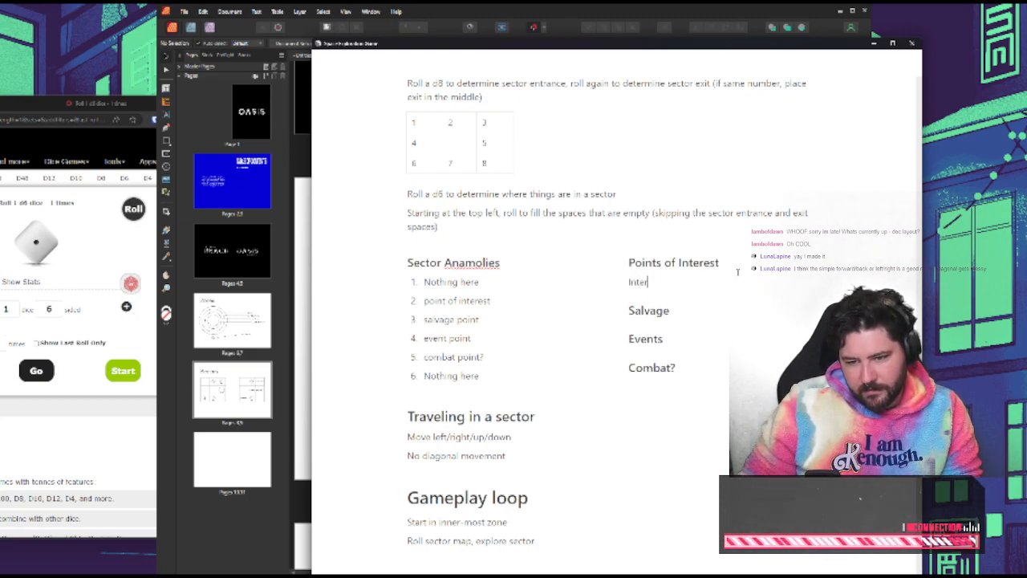
type("sesting space")
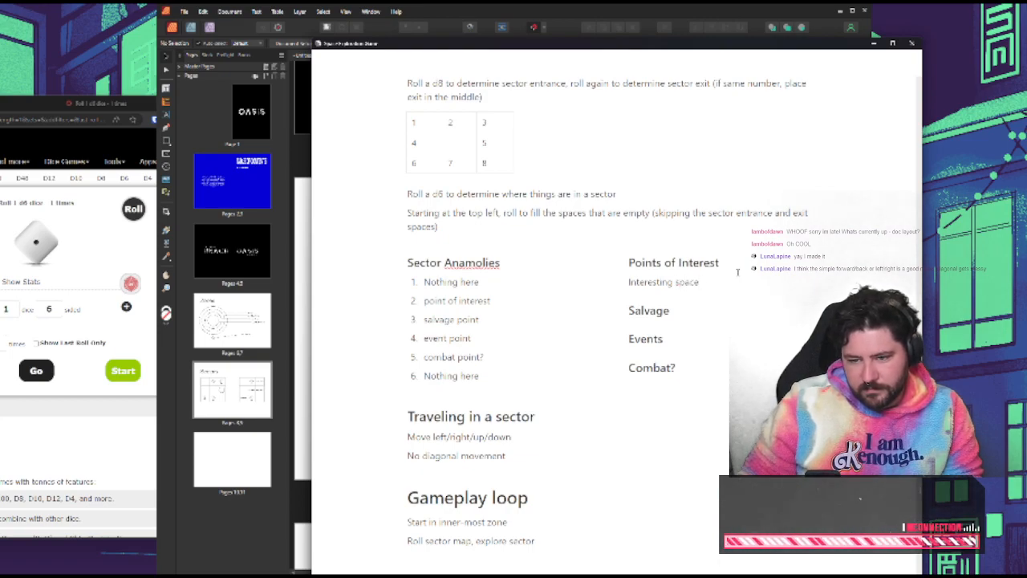
type(" \"sites\" to see")
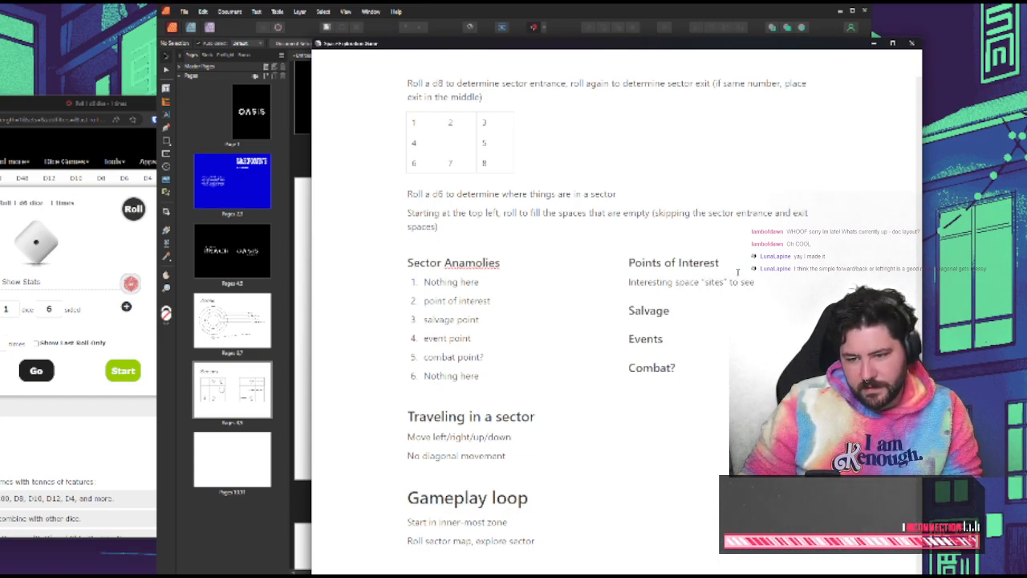
Replace the quoted word "sites" in the Points of Interest line with "sights"
key("Left")
key("Left")
key("Left")
key("Left")
key("Left")
key("Left")
key("Left")
key("BackSpace")
key("BackSpace")
key("BackSpace")
key("BackSpace")
key("BackSpace")
type("sights")
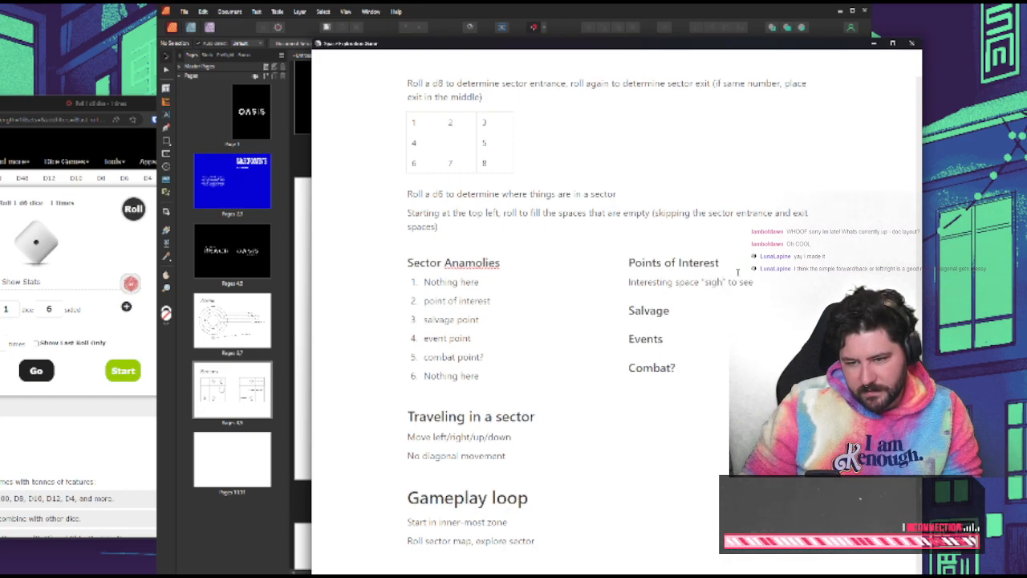
key("Right")
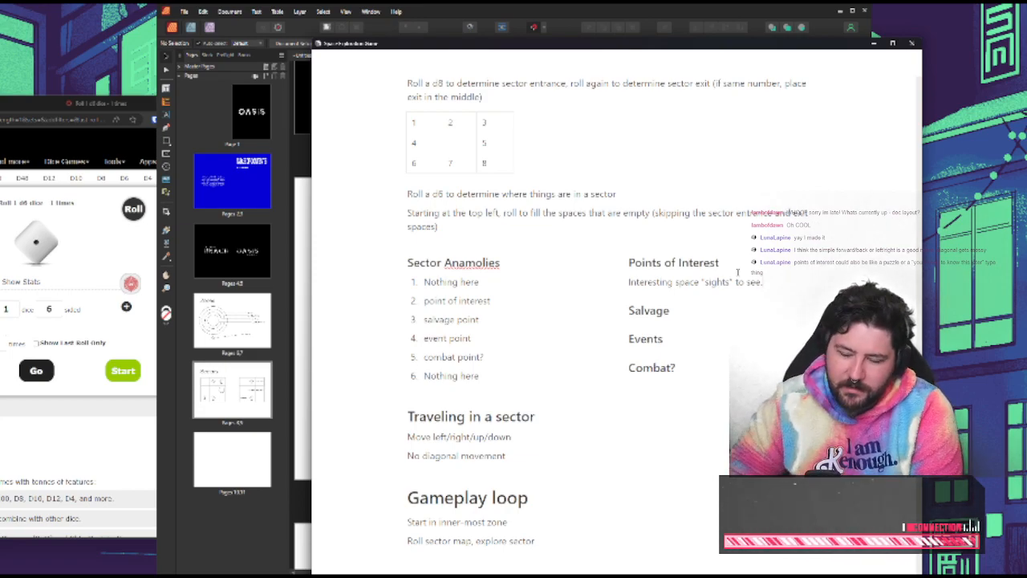
Extend the Points of Interest description with "Puzzle/info dump? Gain some information you might need later."
scroll(737, 272, "up", 5)
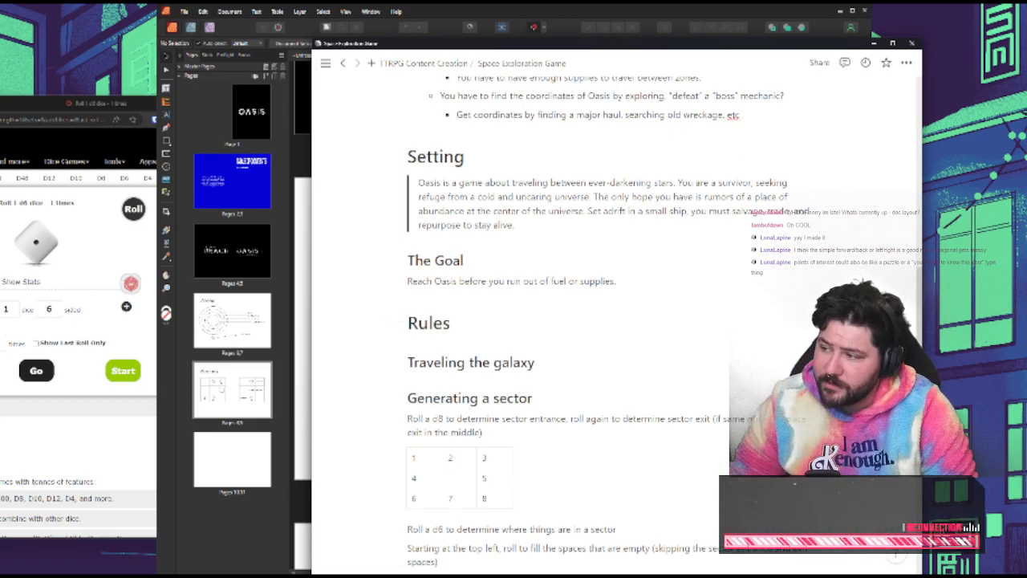
scroll(642, 386, "down", 3)
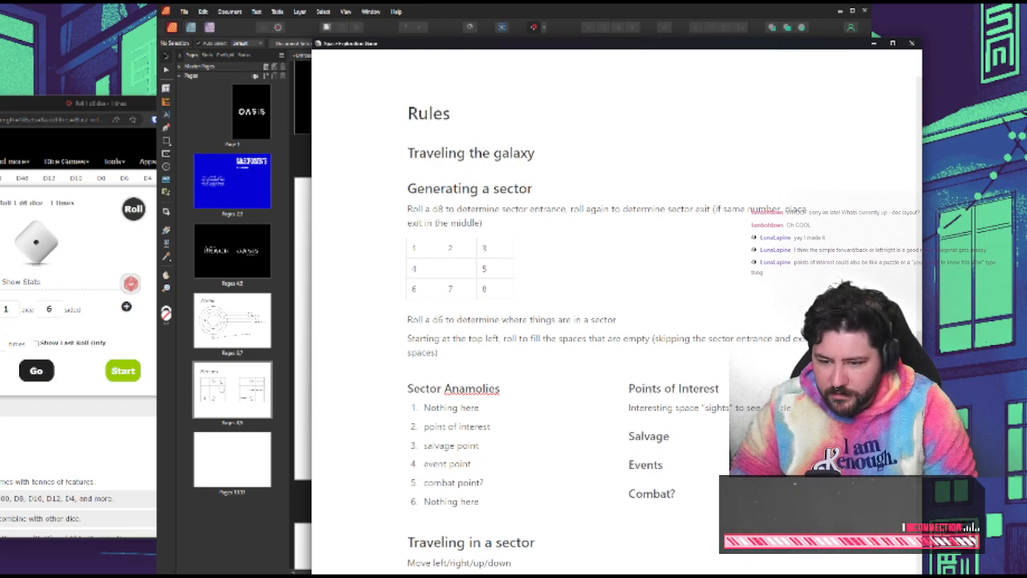
type("/")
left_click(827, 408)
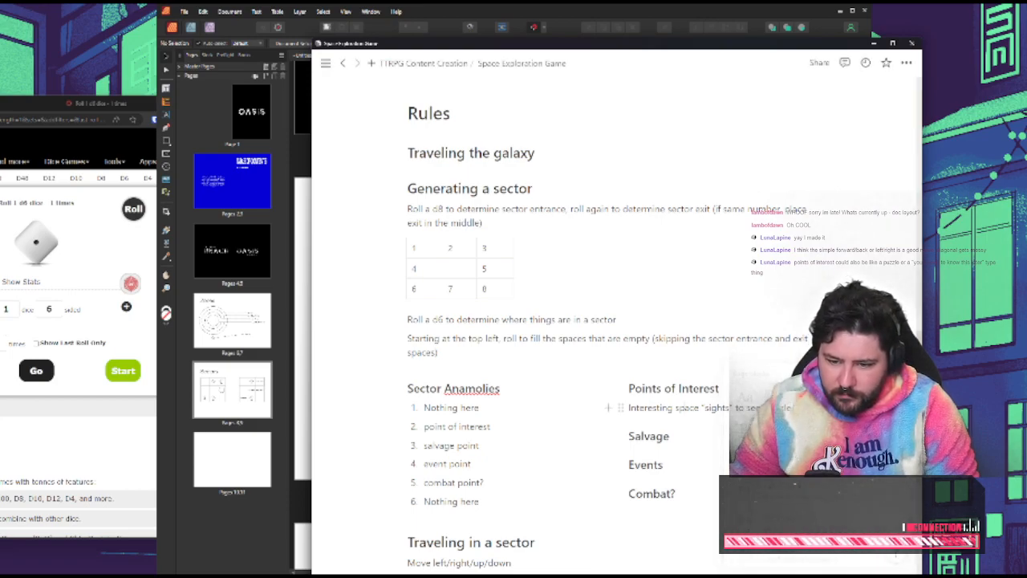
left_click(827, 408)
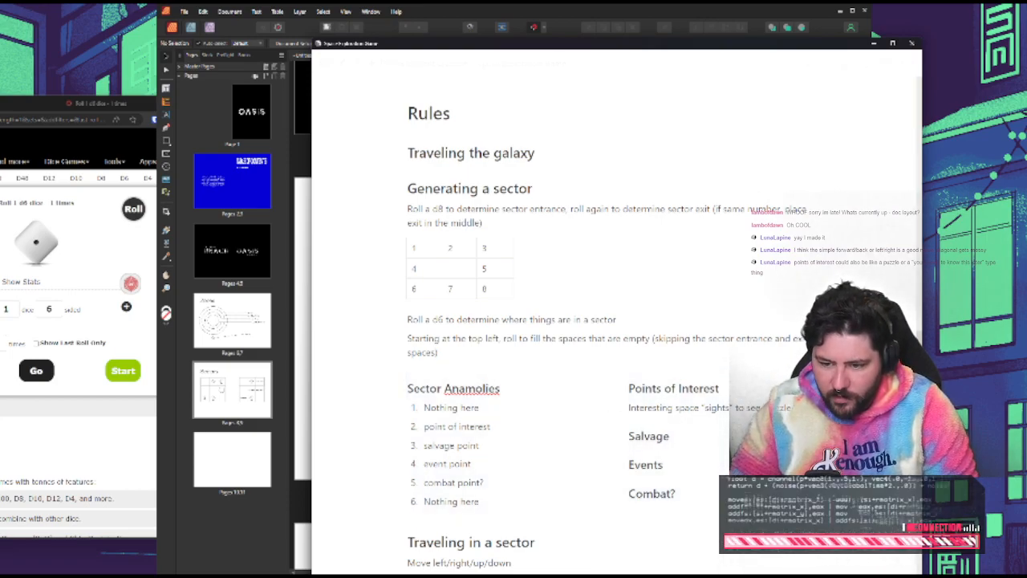
type("dump")
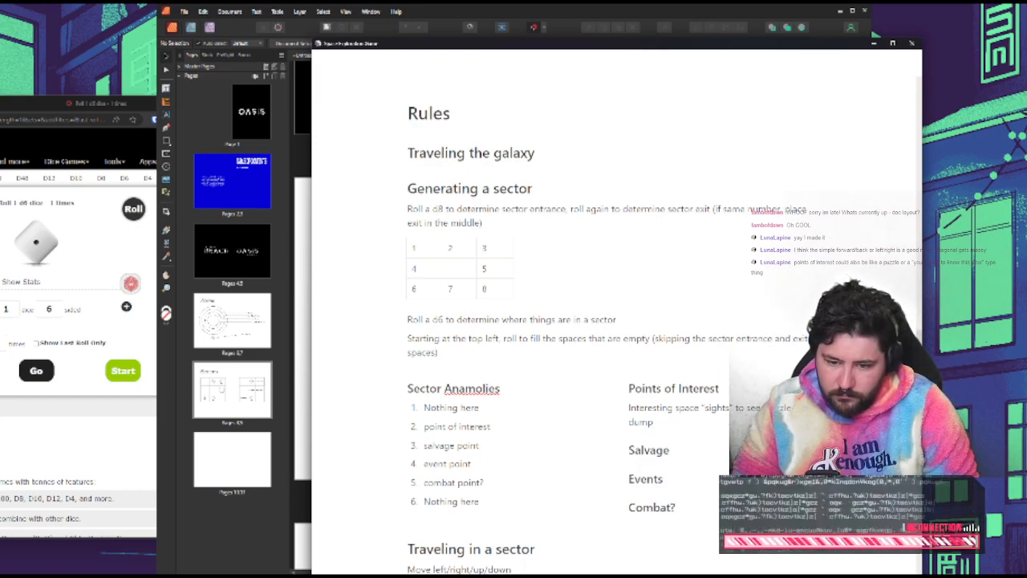
type("?")
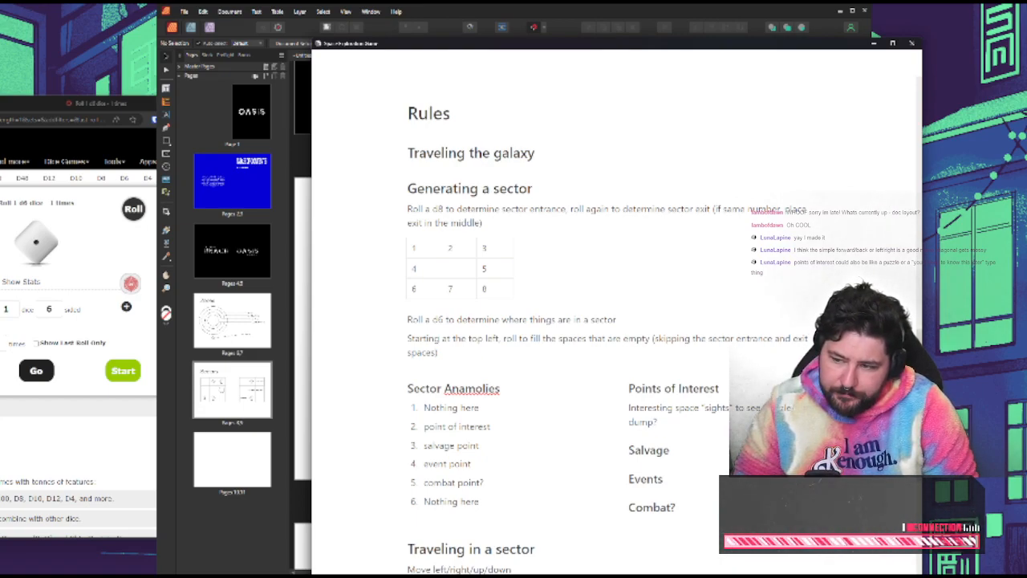
type(" Gain some")
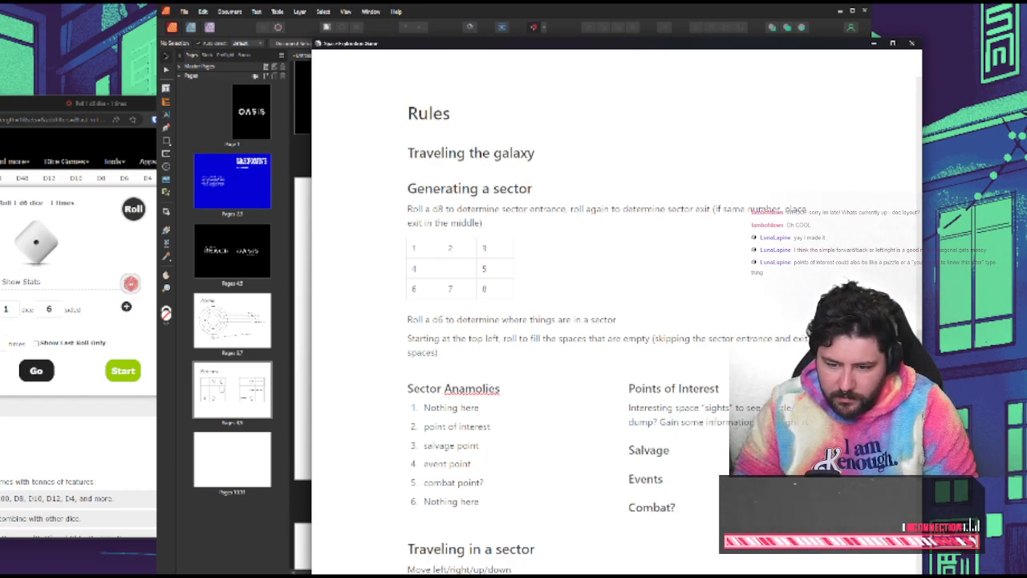
type(" inform need")
type(" later")
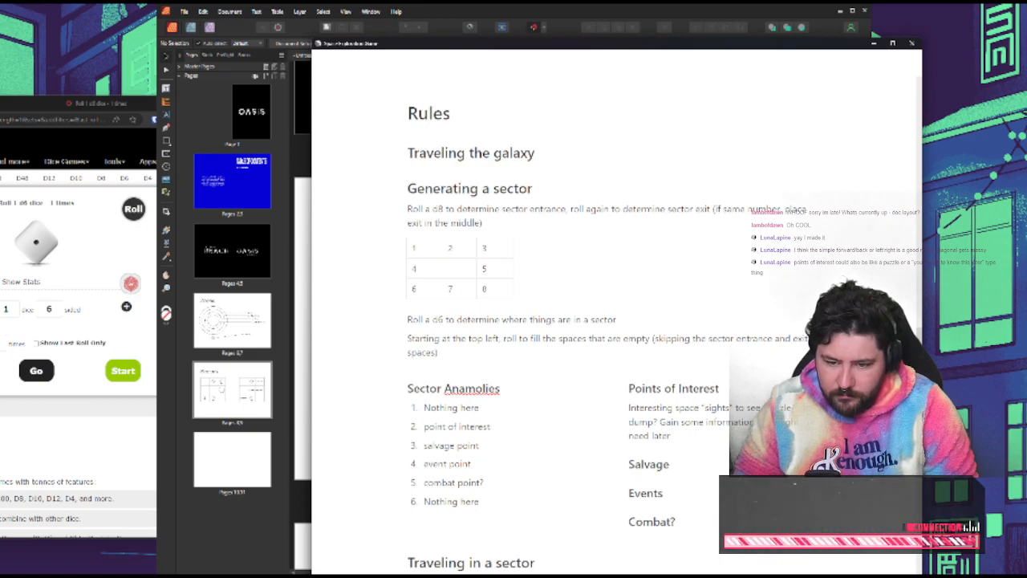
type(".")
scroll(618, 321, "up", 2)
scroll(618, 321, "down", 1)
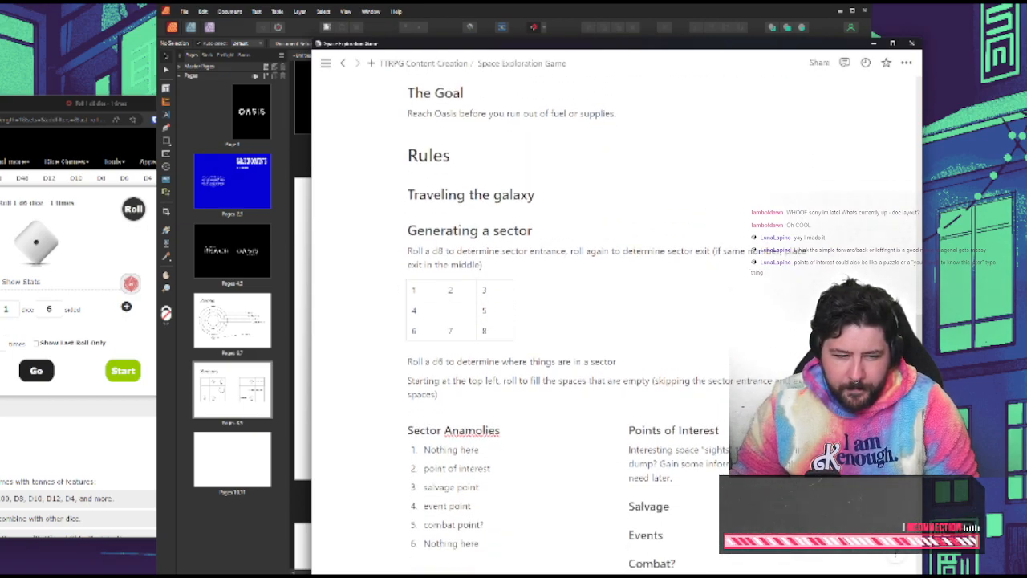
scroll(481, 441, "down", 2)
scroll(481, 442, "up", 1)
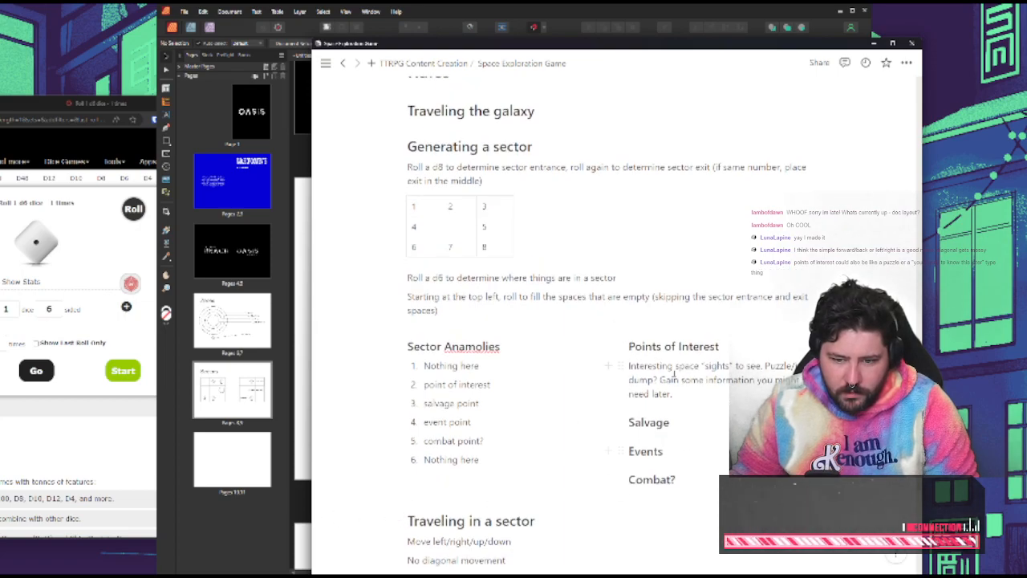
Switch to Affinity Publisher and add the title text "SHIP SHEET" near the upper margin of the blank last spread's first page
key("alt+Tab")
scroll(497, 501, "down", 5)
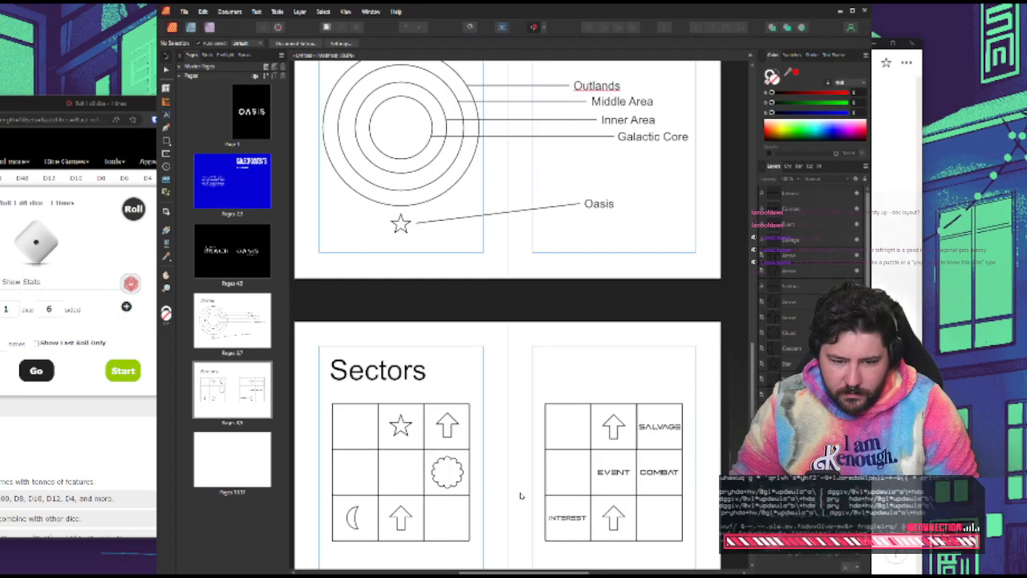
scroll(520, 493, "down", 8)
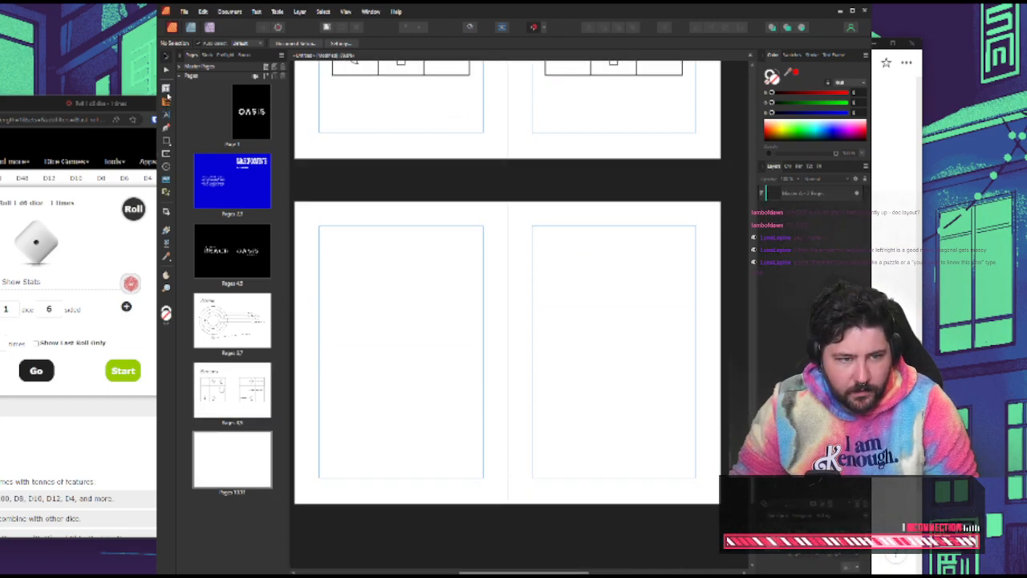
left_click(165, 118)
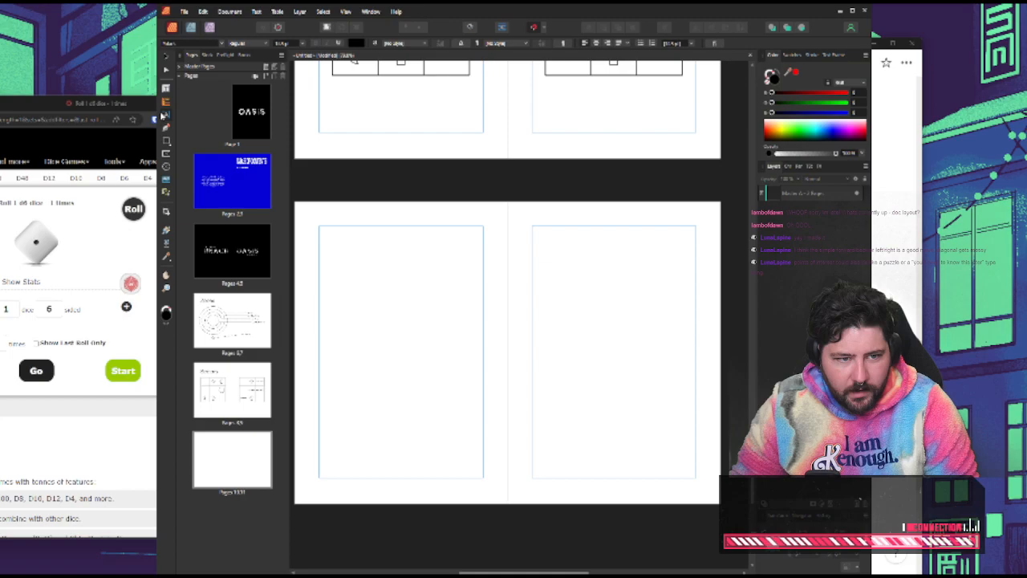
left_click(315, 239)
type("CHARA")
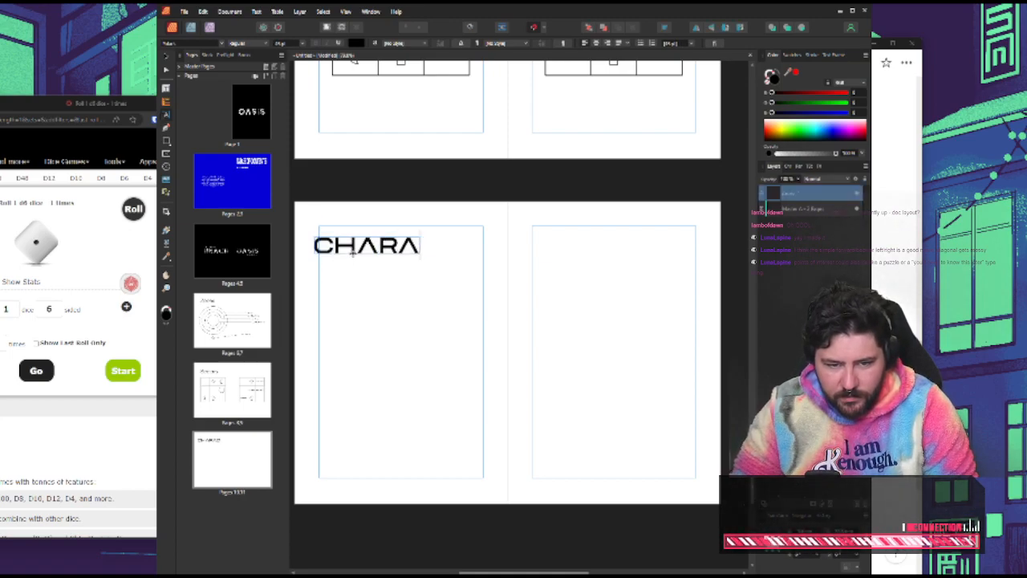
key("BackSpace")
key("BackSpace")
key("BackSpace")
key("BackSpace")
key("BackSpace")
type("SHIP ")
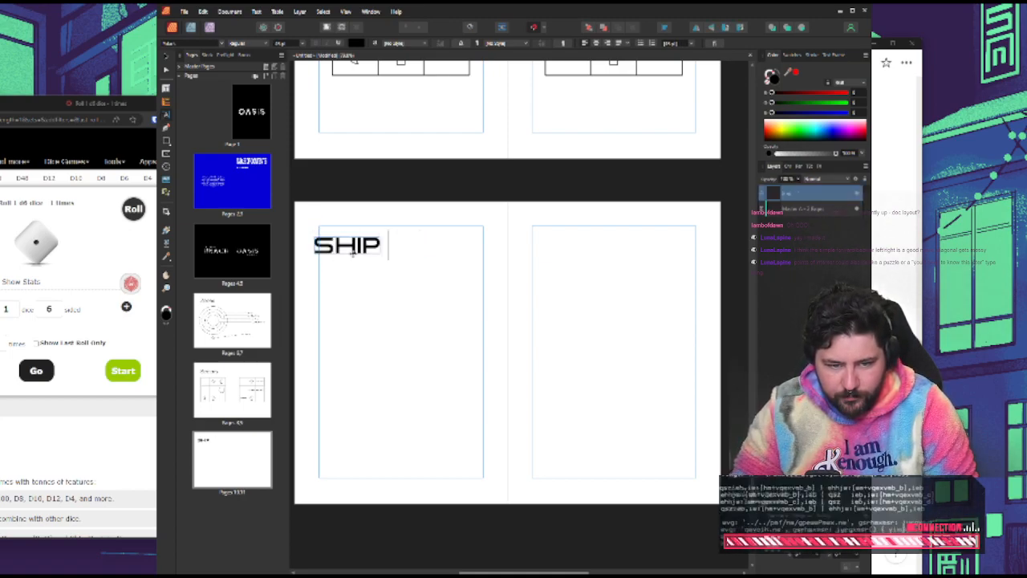
type("SHEET")
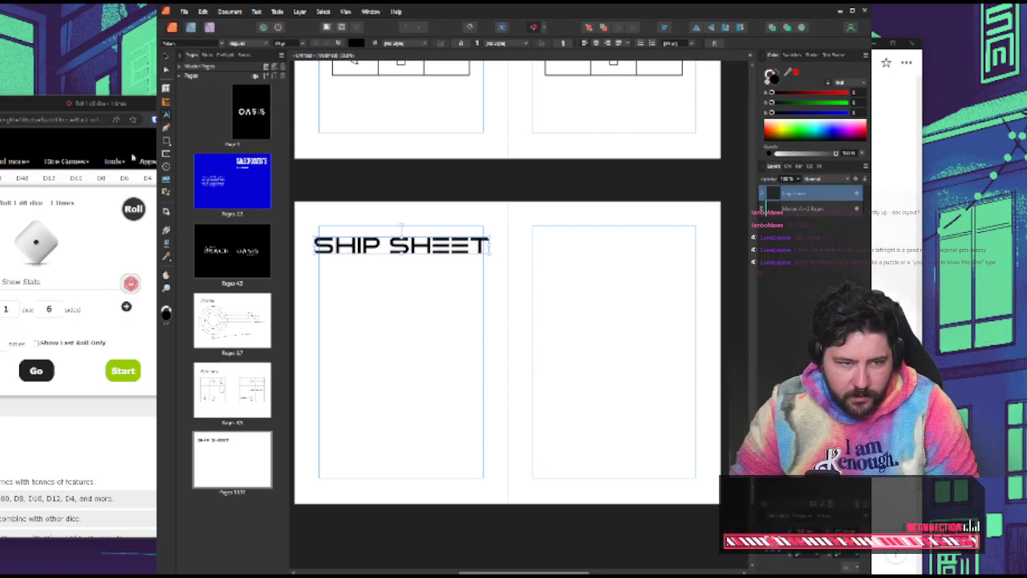
Align the SHIP SHEET title with the page's upper-left margin corner and scale it down to fit the margin width
left_click(166, 58)
left_click(352, 268)
mouse_move(335, 247)
left_mouse_down()
mouse_move(348, 248)
mouse_move(342, 238)
left_mouse_up()
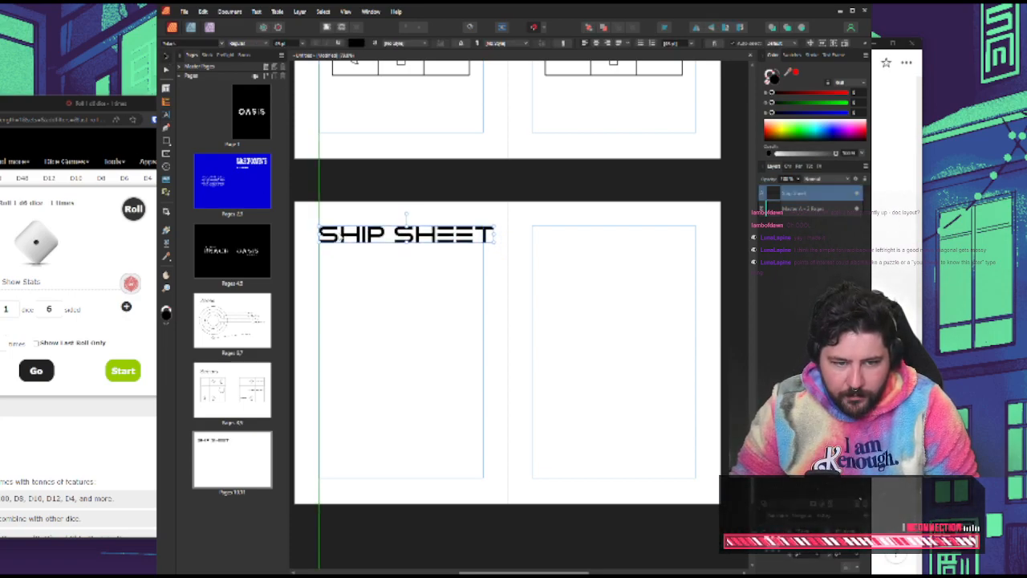
left_click_drag(493, 243, 483, 241)
left_click(438, 260)
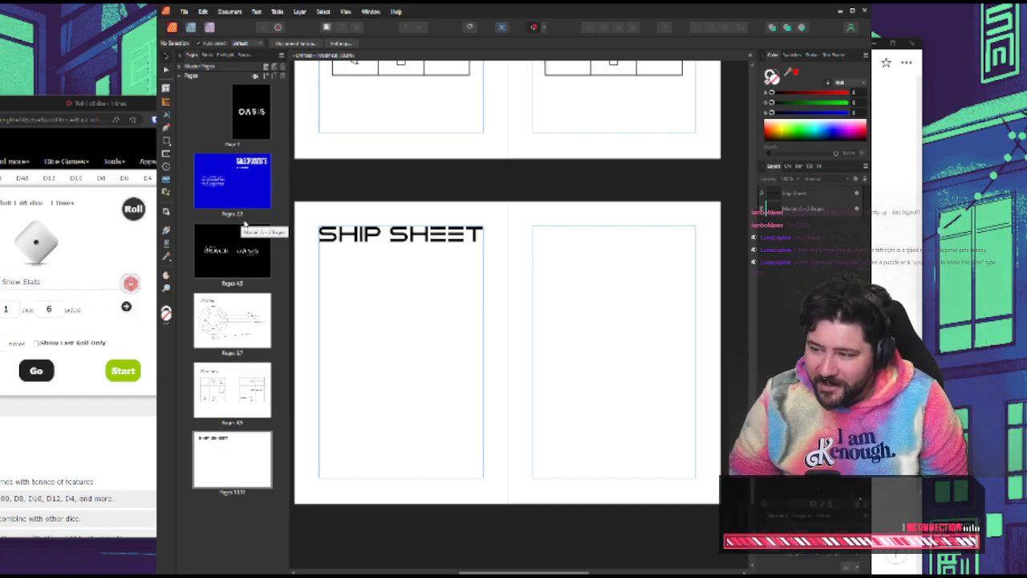
Review the sector generation and anomaly notes, including the Salvage, Events and Combat? headings, alongside the ship sheet spread
left_click(895, 353)
scroll(642, 345, "down", 6)
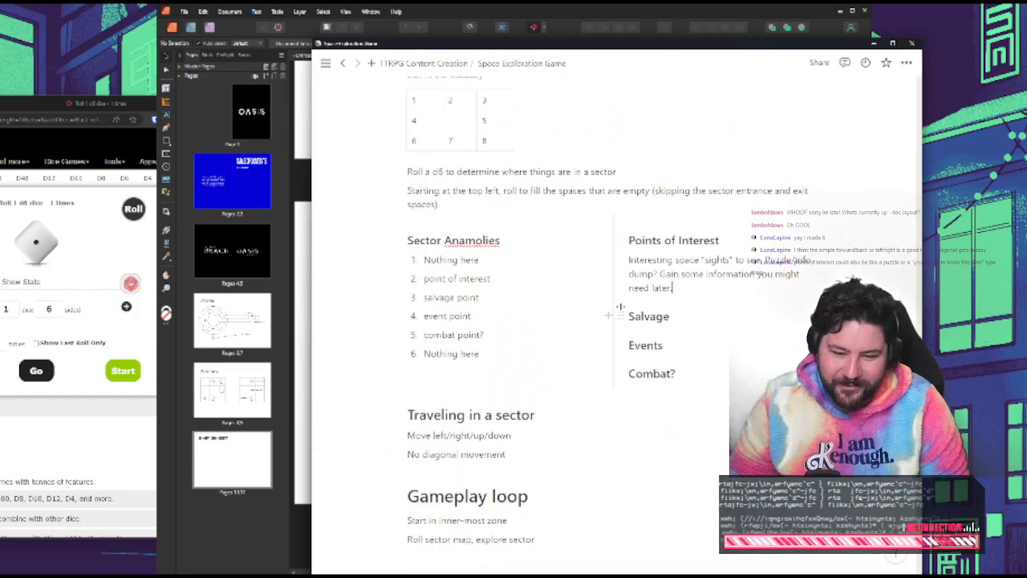
scroll(650, 352, "up", 8)
scroll(504, 351, "down", 4)
scroll(504, 351, "down", 2)
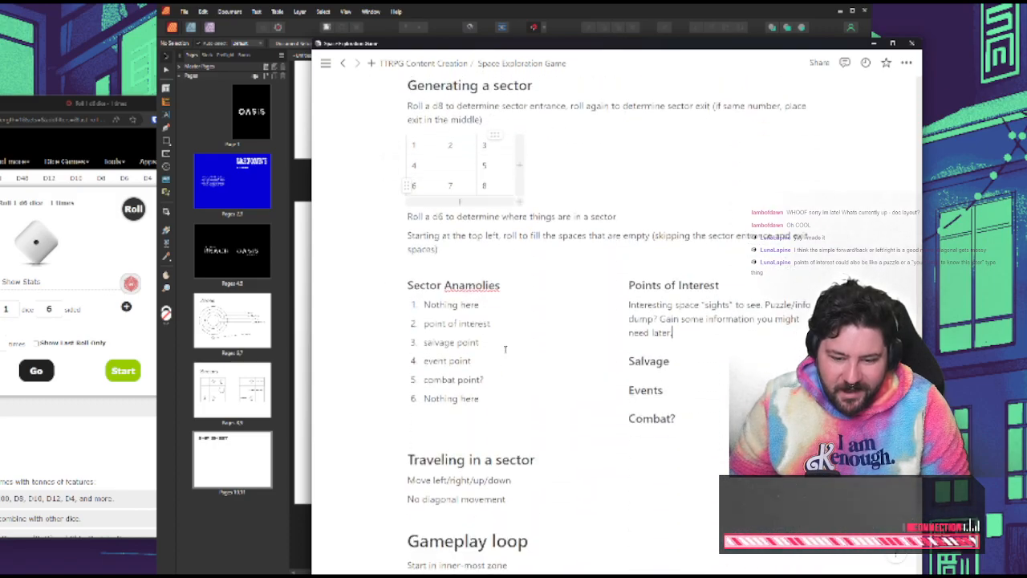
scroll(504, 351, "up", 7)
left_click(287, 479)
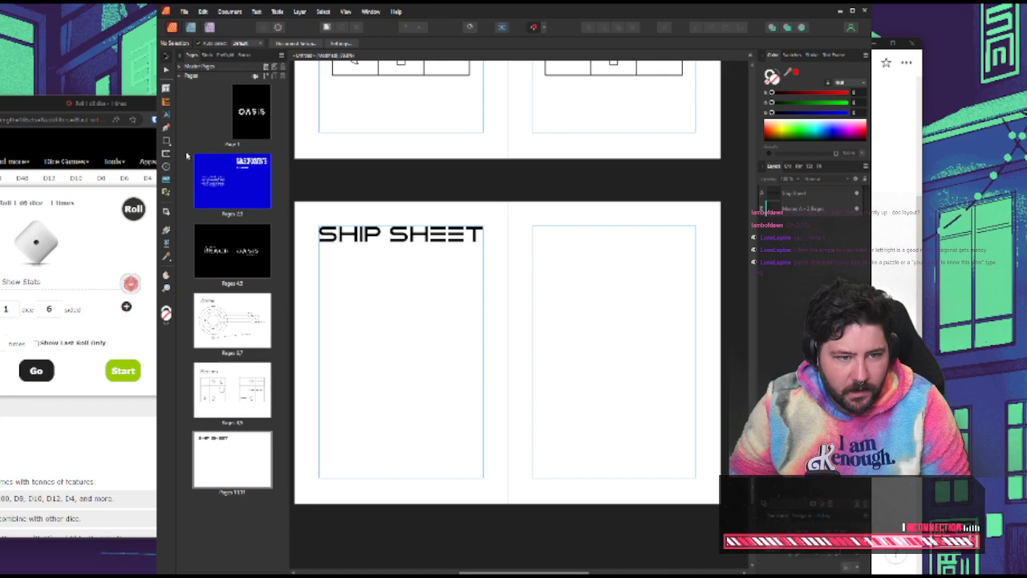
left_click(895, 350)
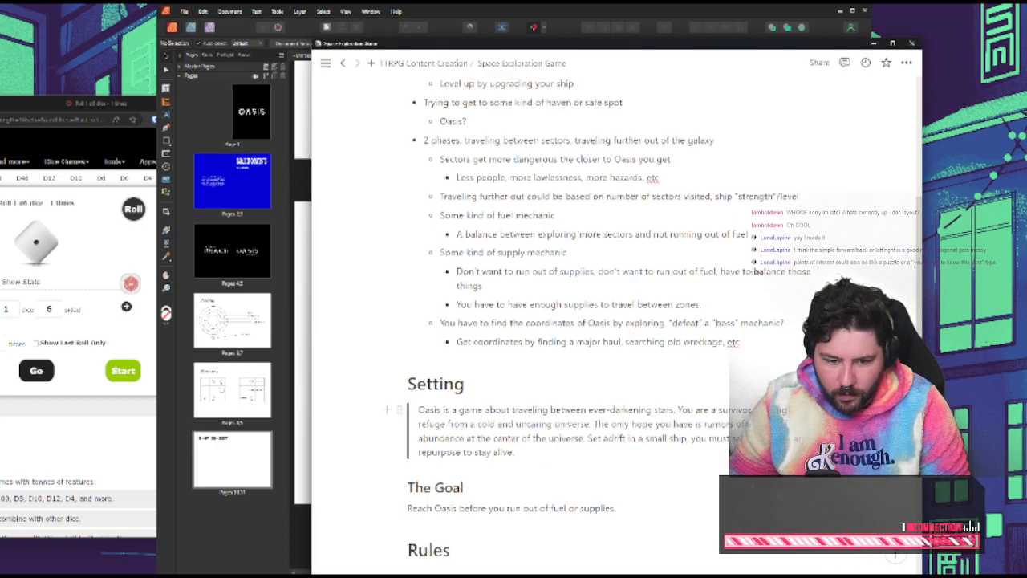
scroll(691, 401, "down", 10)
left_click_drag(640, 362, 682, 416)
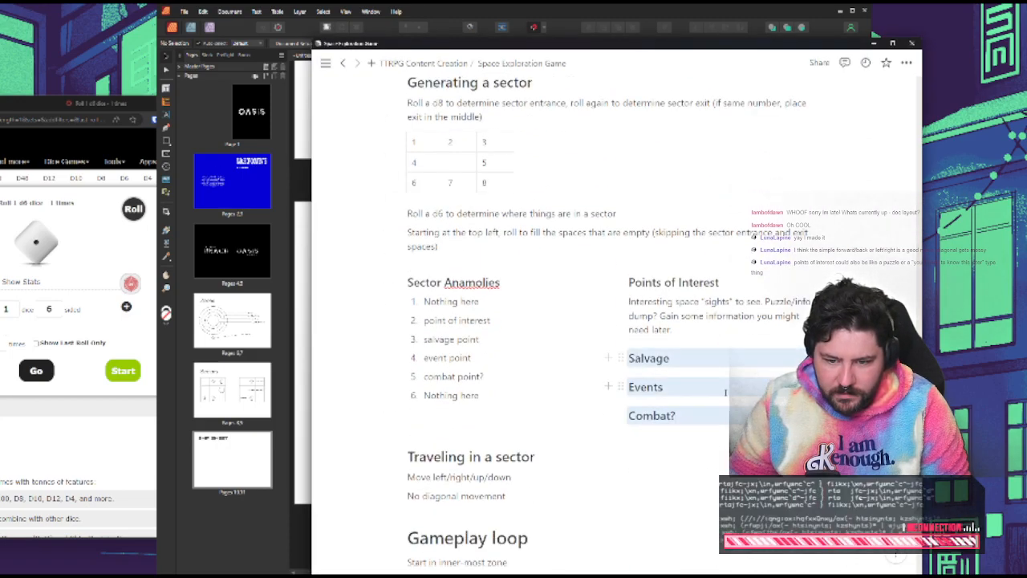
left_click(714, 366)
double_click(737, 361)
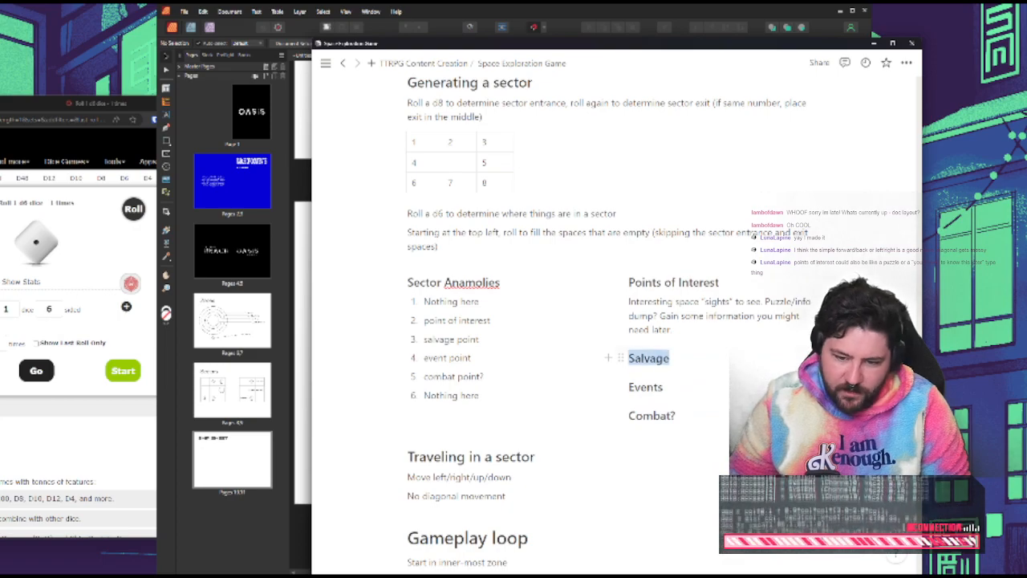
double_click(652, 415)
left_click(305, 486)
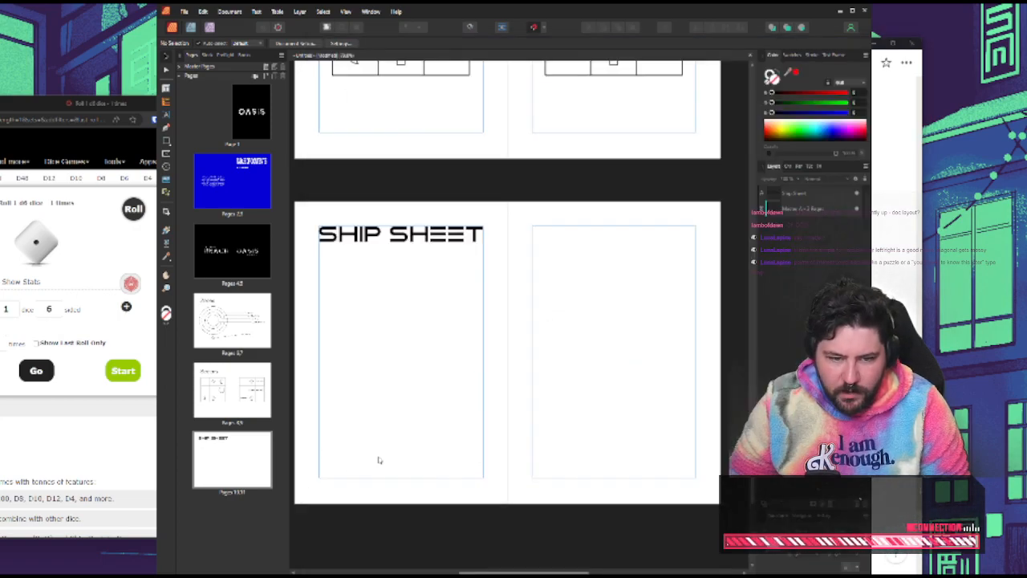
Return to the notes and write an example under the Events heading beginning "Ex. Something happens. Lose" and ending with "decrypter."
left_click(900, 416)
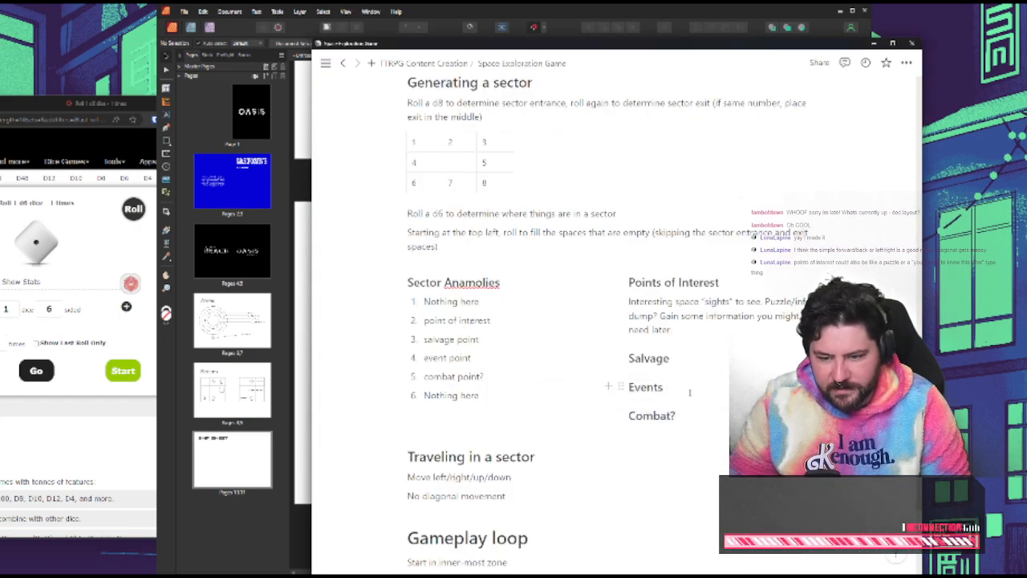
left_click(690, 392)
key("Return")
type("Lo")
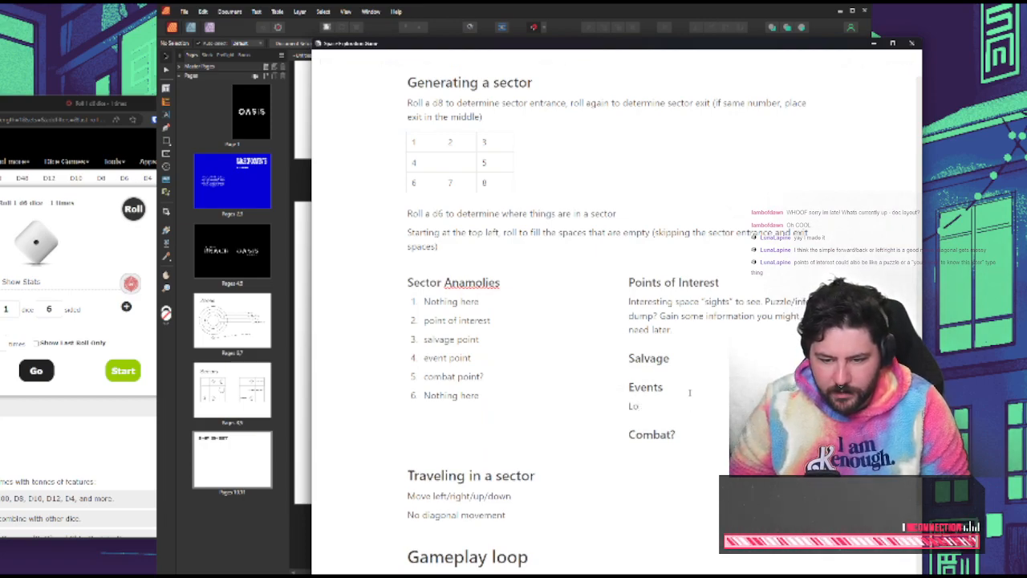
key("BackSpace")
key("BackSpace")
type("Ex")
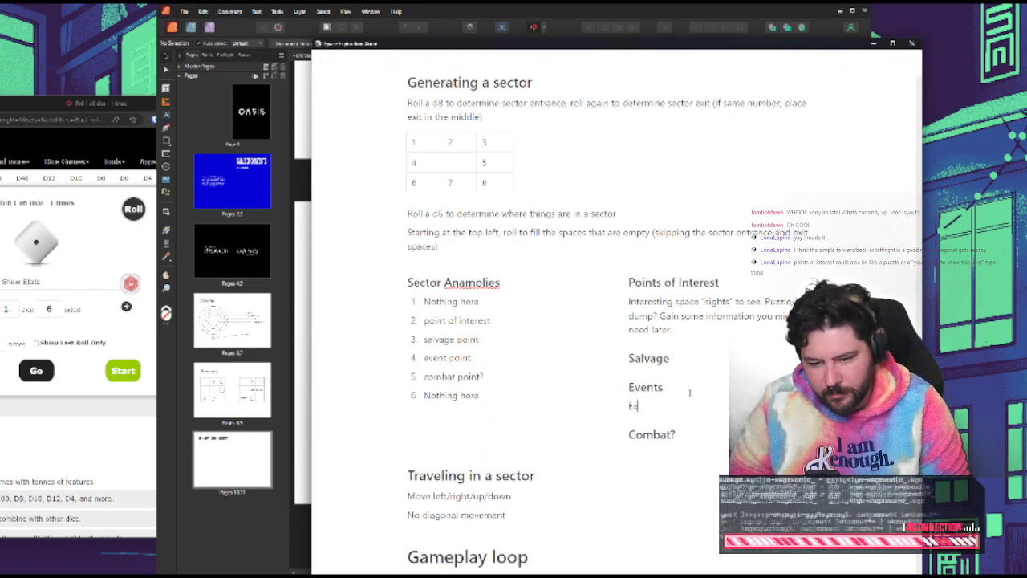
type(". Something happens. Lose")
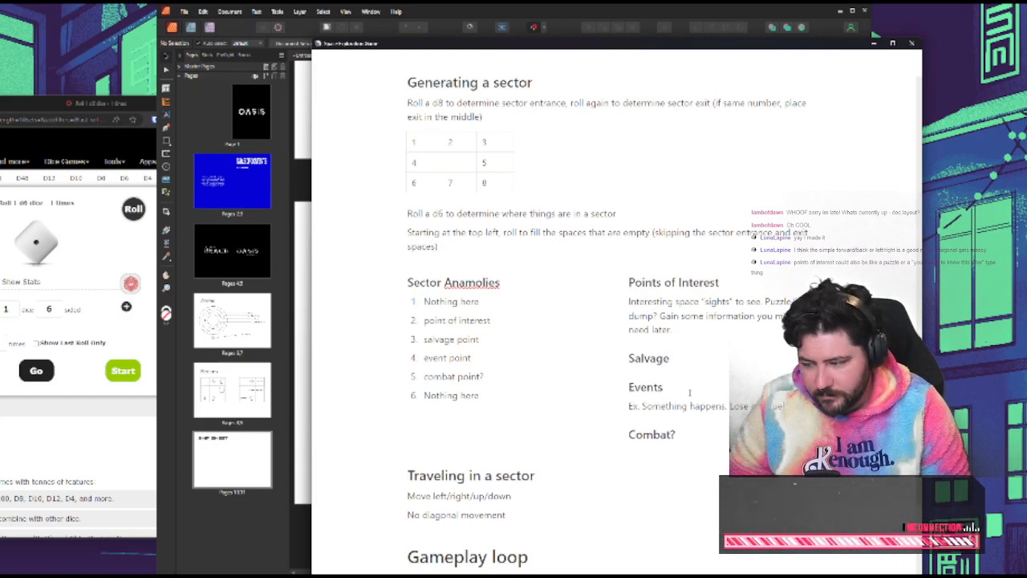
type("decrypter")
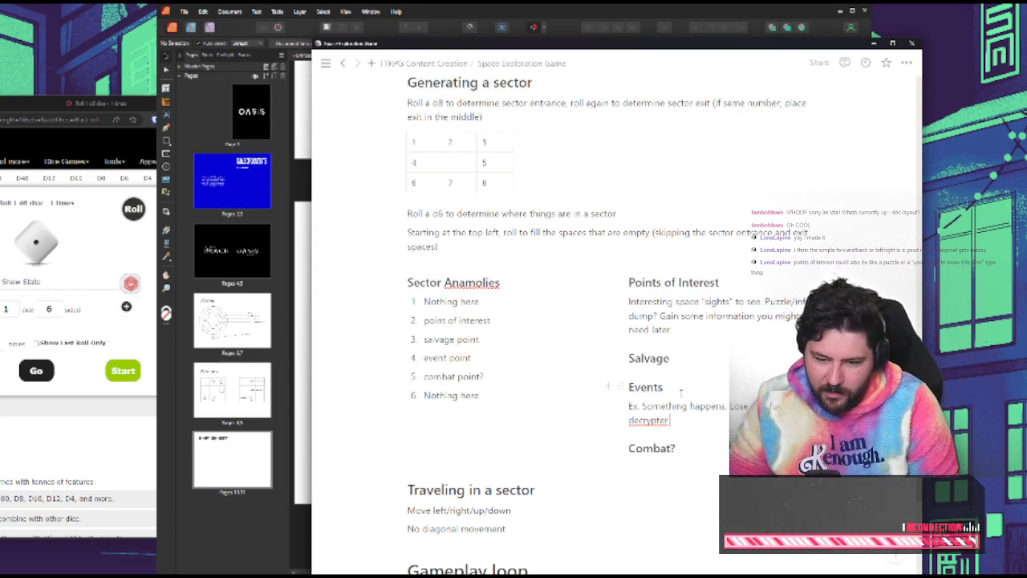
Examine the brainstorming notes about finding the coordinates of Oasis by exploring, after a brief look back at the ship sheet spread
left_click(224, 510)
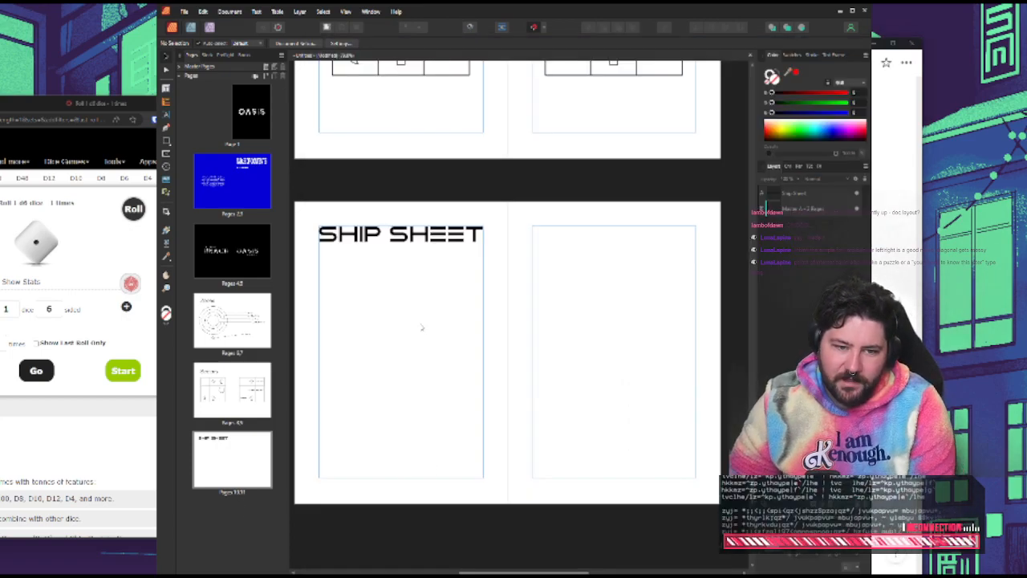
scroll(423, 321, "up", 1)
left_click(896, 345)
scroll(778, 360, "up", 5)
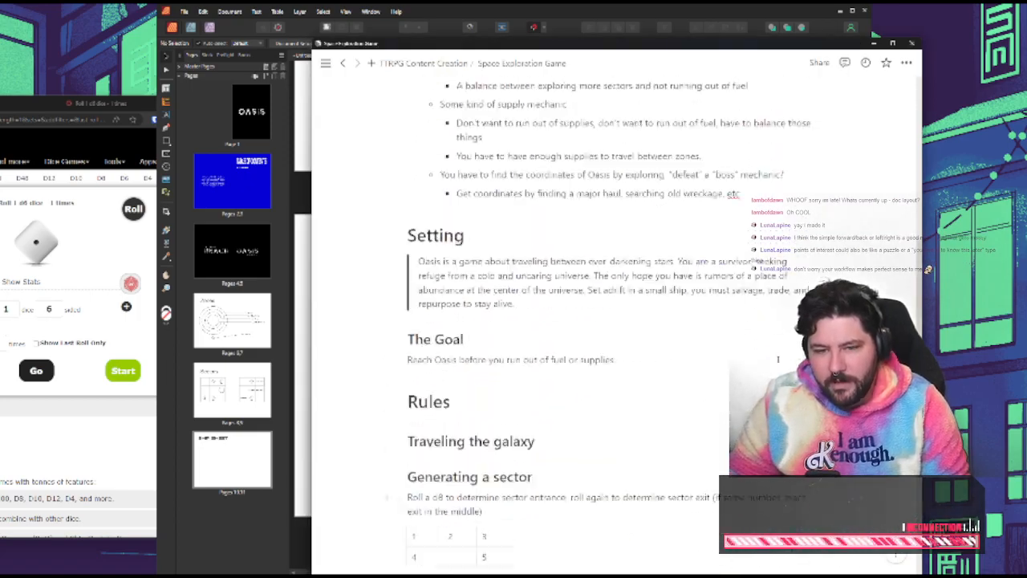
scroll(777, 359, "up", 5)
scroll(778, 359, "down", 3)
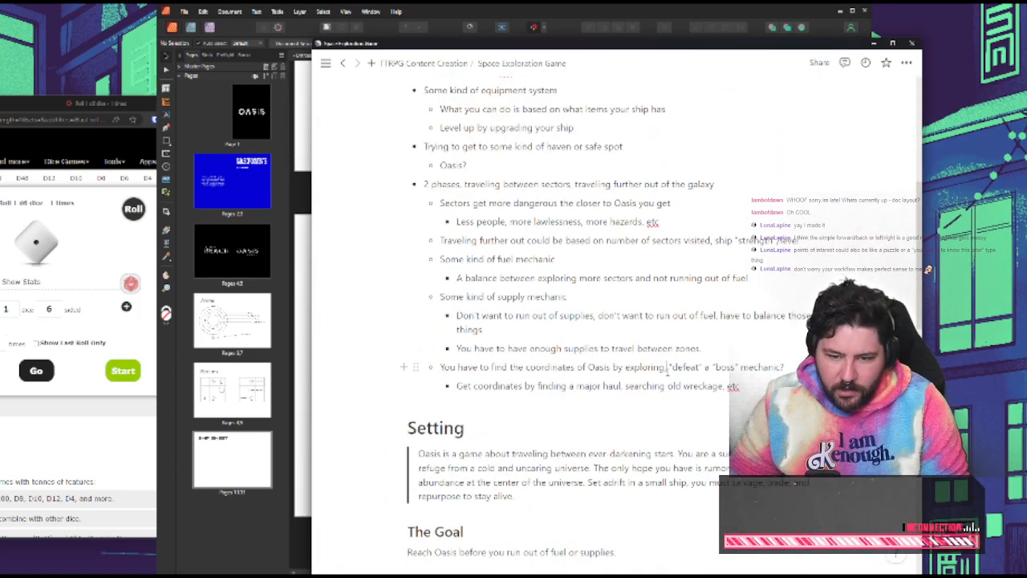
double_click(567, 368)
left_click(629, 370)
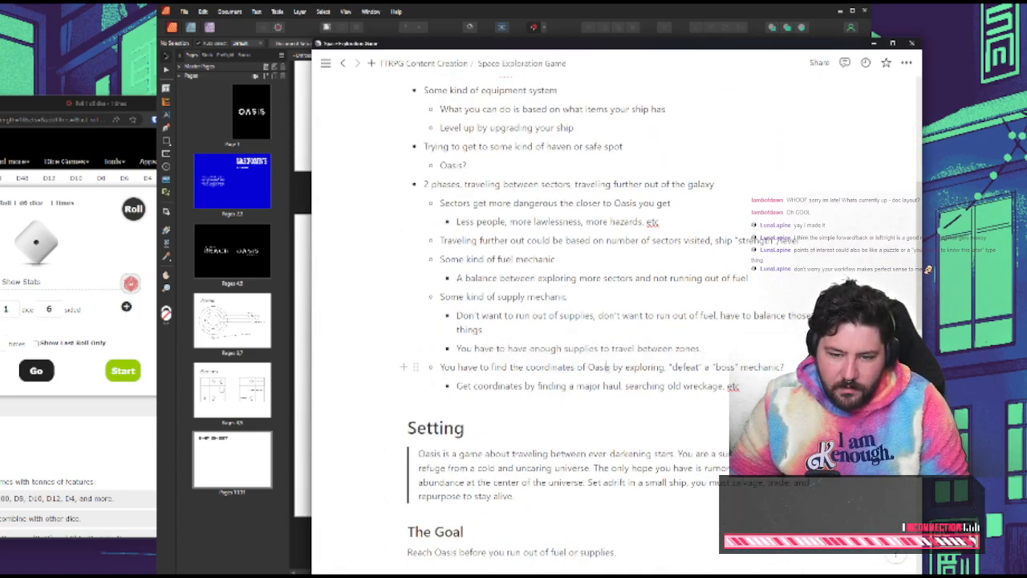
triple_click(601, 369)
double_click(551, 369)
double_click(603, 368)
left_click(544, 370)
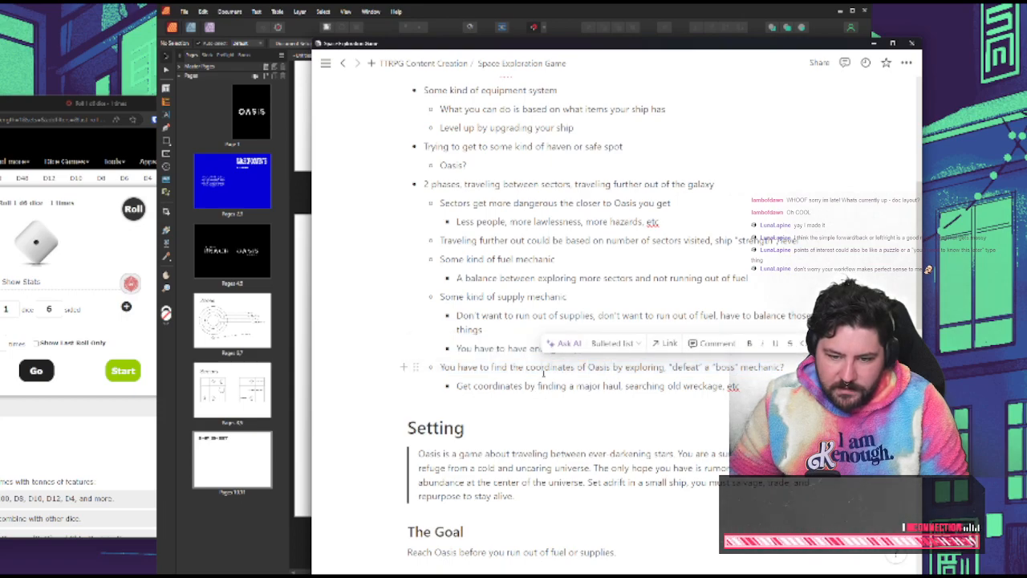
double_click(602, 370)
double_click(551, 370)
left_click(609, 367)
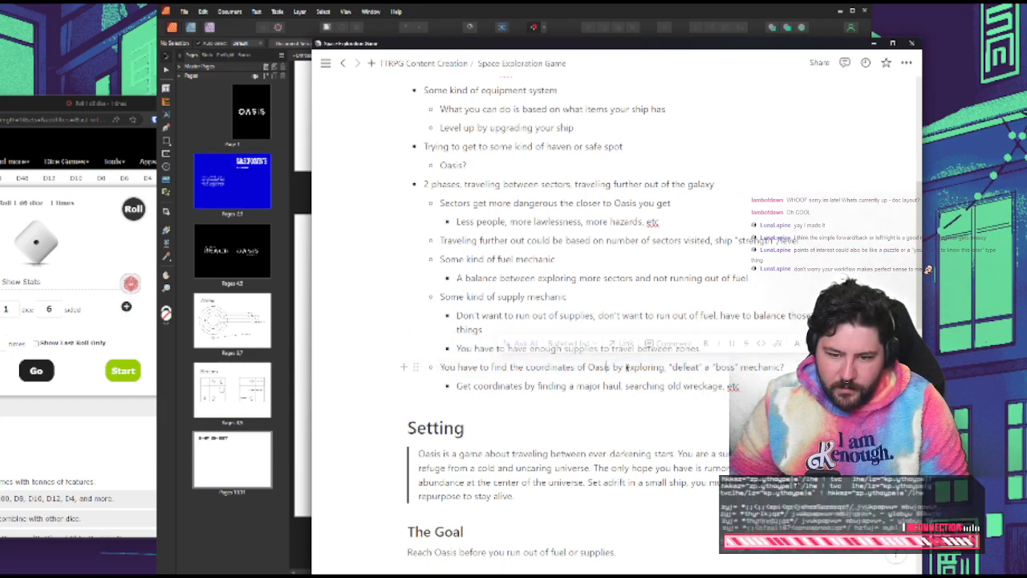
double_click(604, 369)
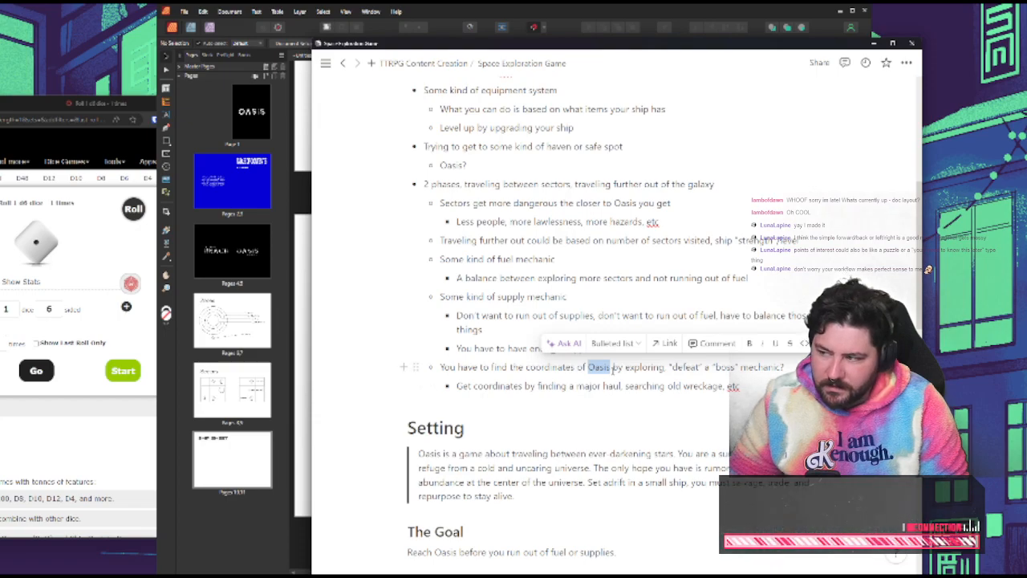
Add the sub-bullet "You have the coordinates, but need information to decipher them." after the one about getting coordinates, and shift the notes window aside
left_click(608, 386)
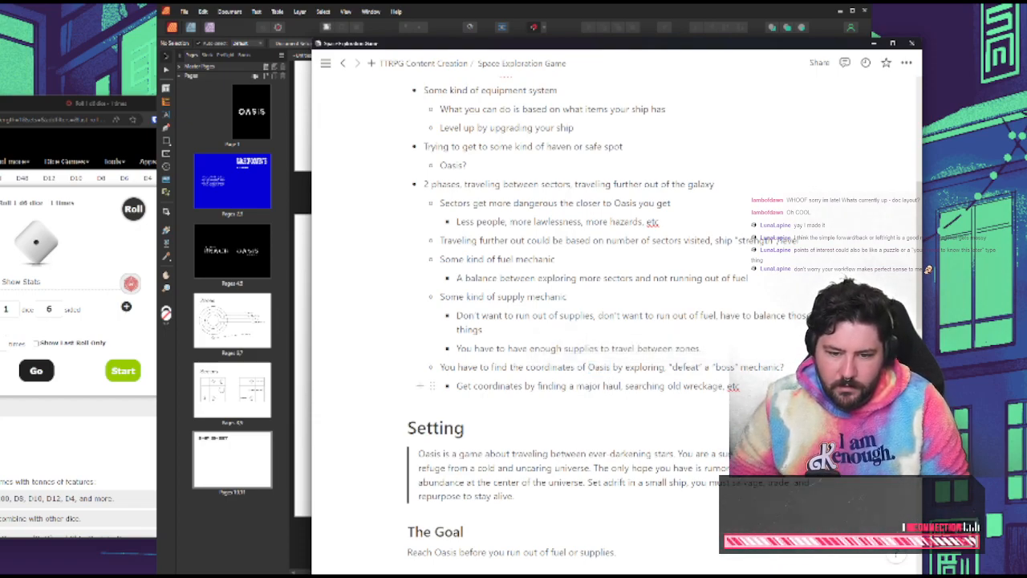
key("Return")
type("You have to find th")
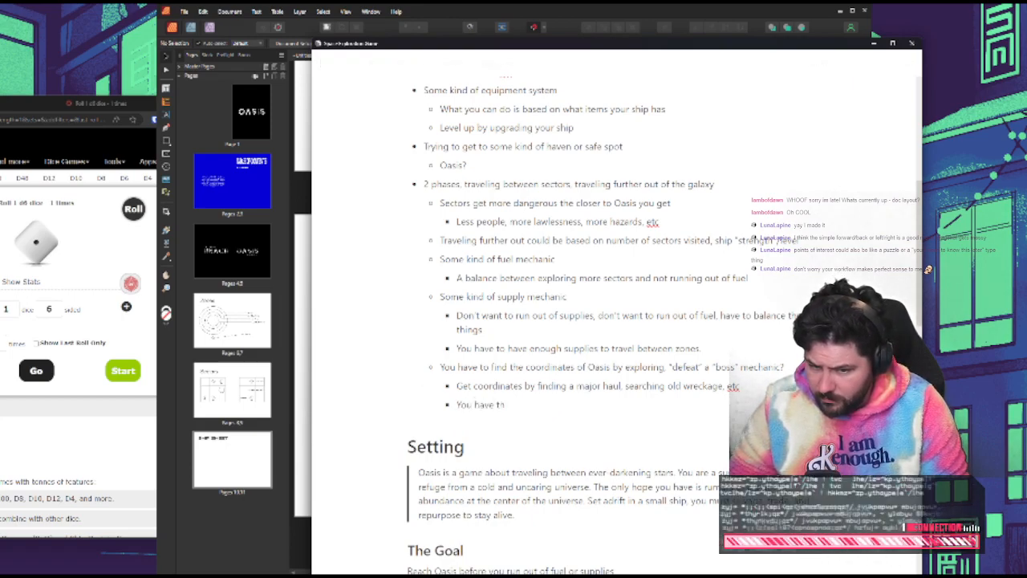
type("e coordina")
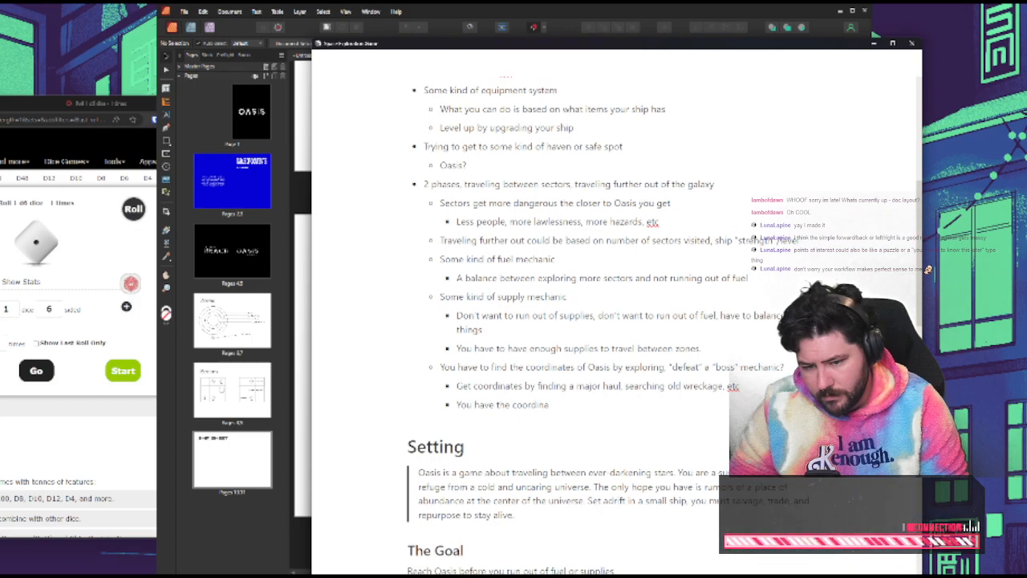
type("tes")
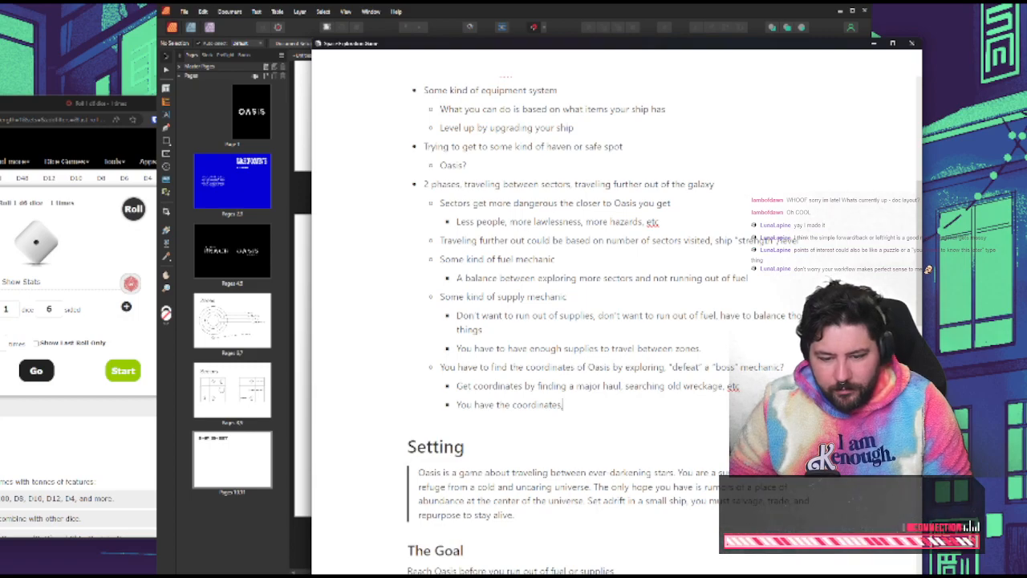
type(", but need information to ")
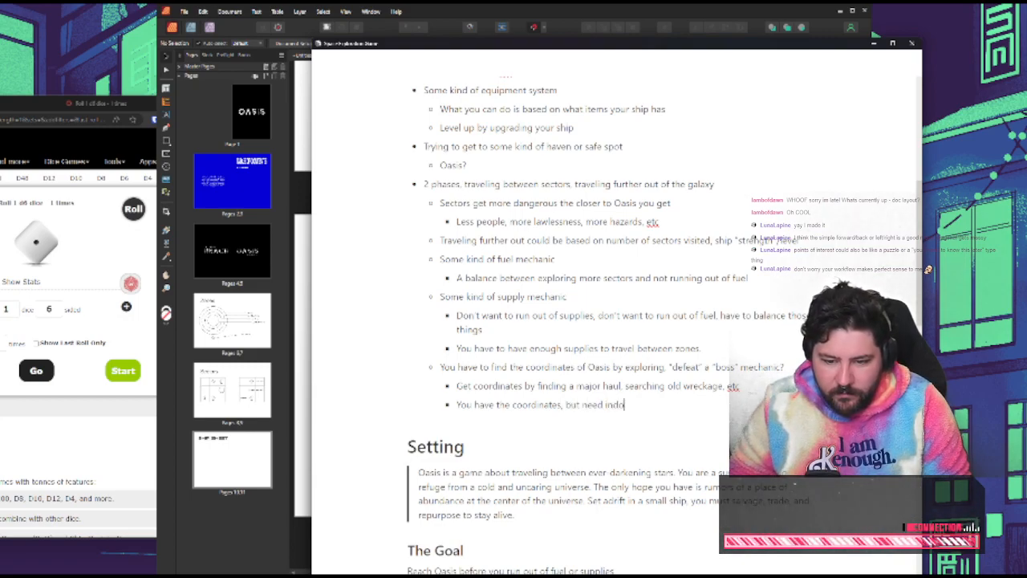
type("de")
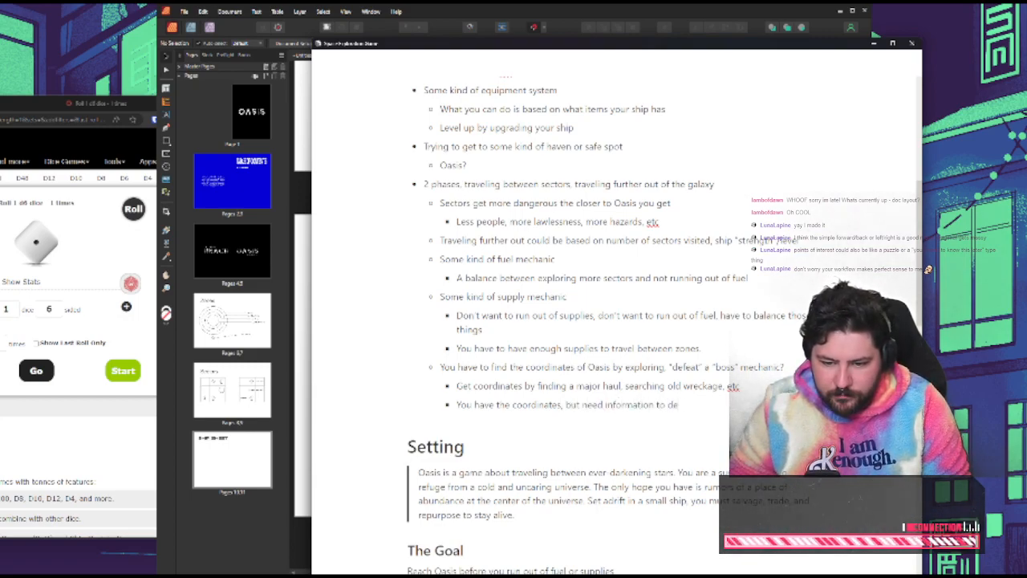
type("cypher them")
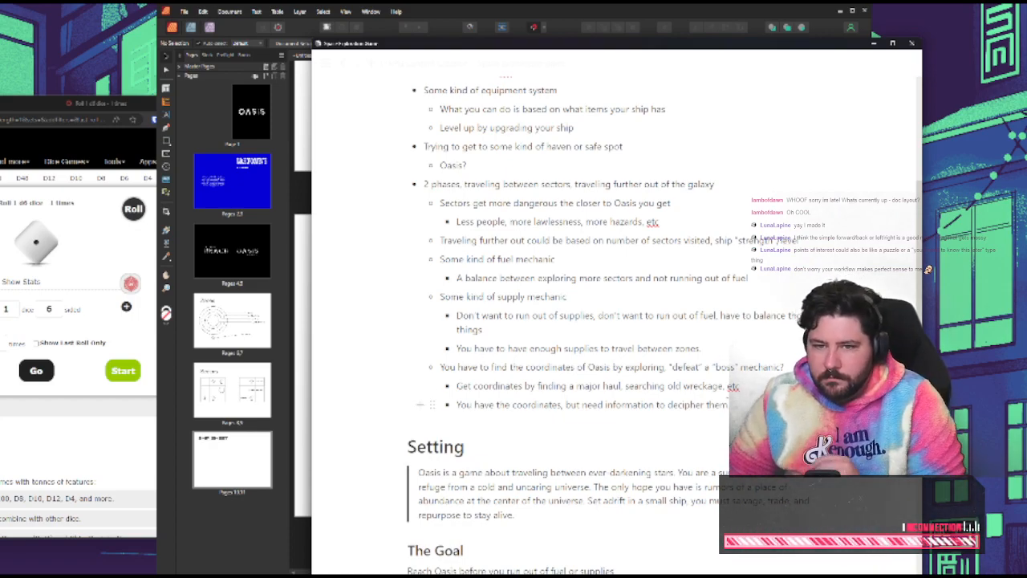
left_click_drag(555, 42, 470, 33)
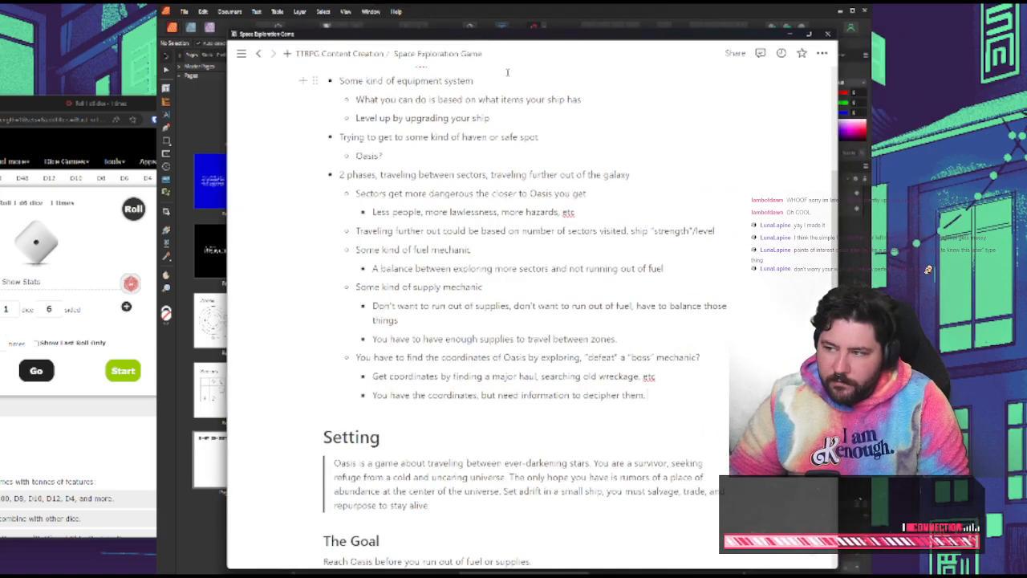
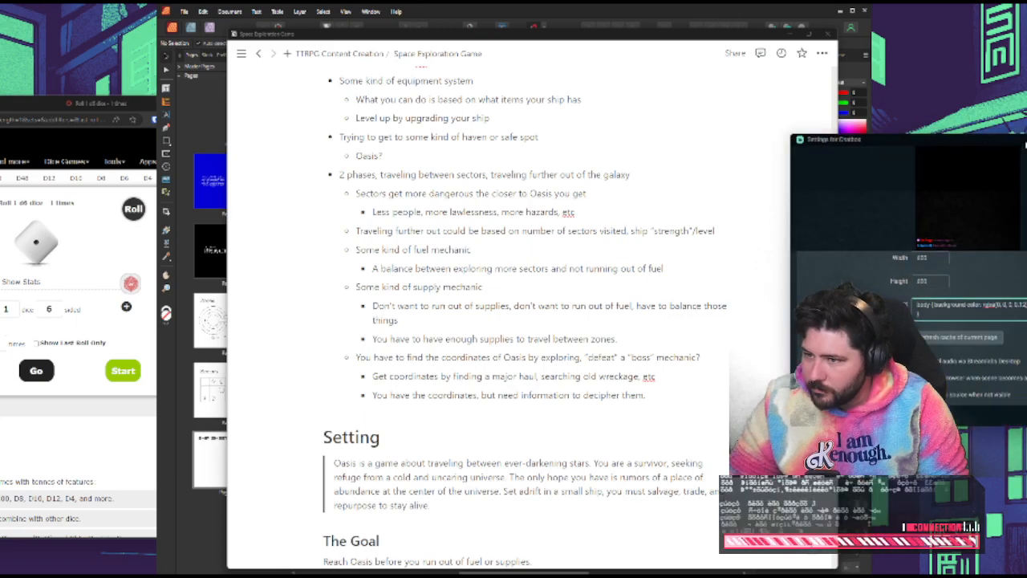
Set the body background opacity in the chatbox's custom CSS to 0.5 and close its settings
left_click_drag(1025, 145, 495, 128)
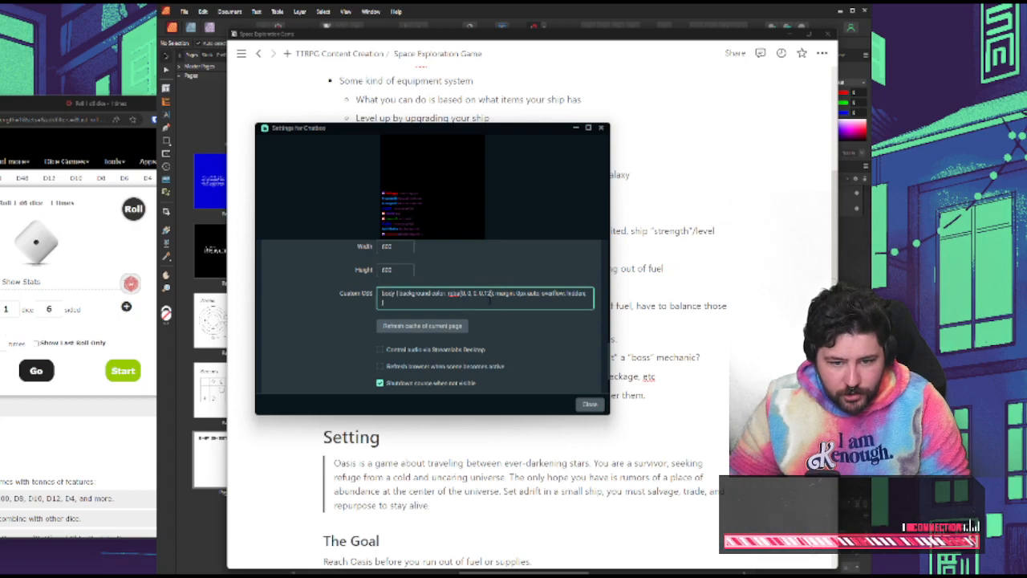
key("BackSpace")
key("BackSpace")
type("5")
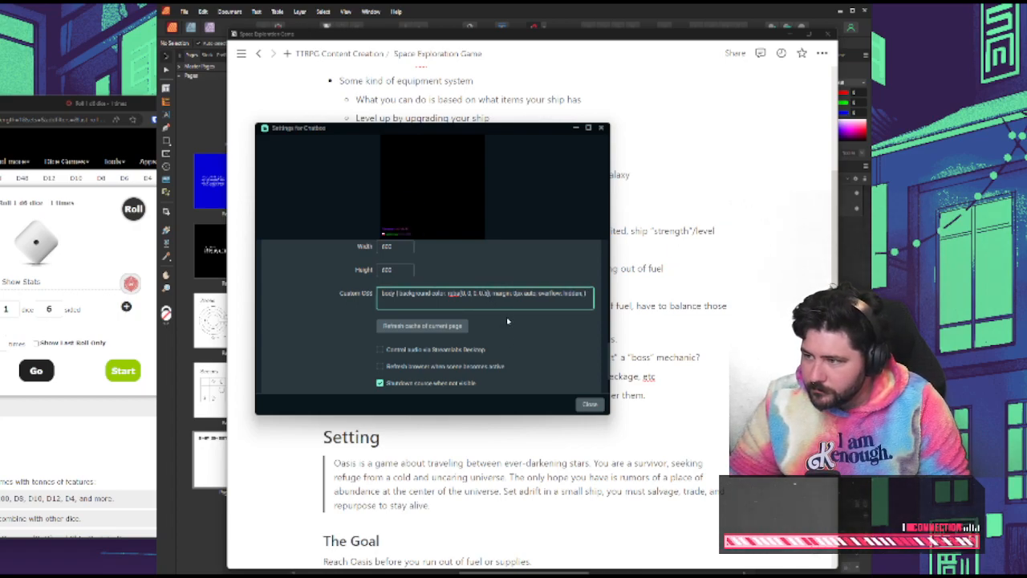
left_click(593, 404)
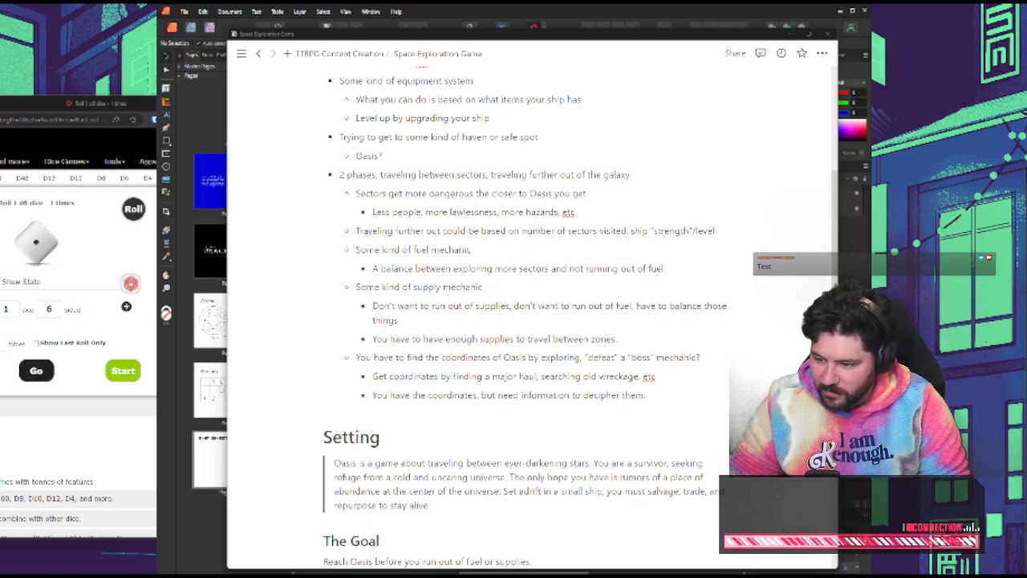
Bring the page layout window forward, reposition it, and go to the Ship Sheet spread after reviewing the Sectors spread and game notes
left_click(863, 221)
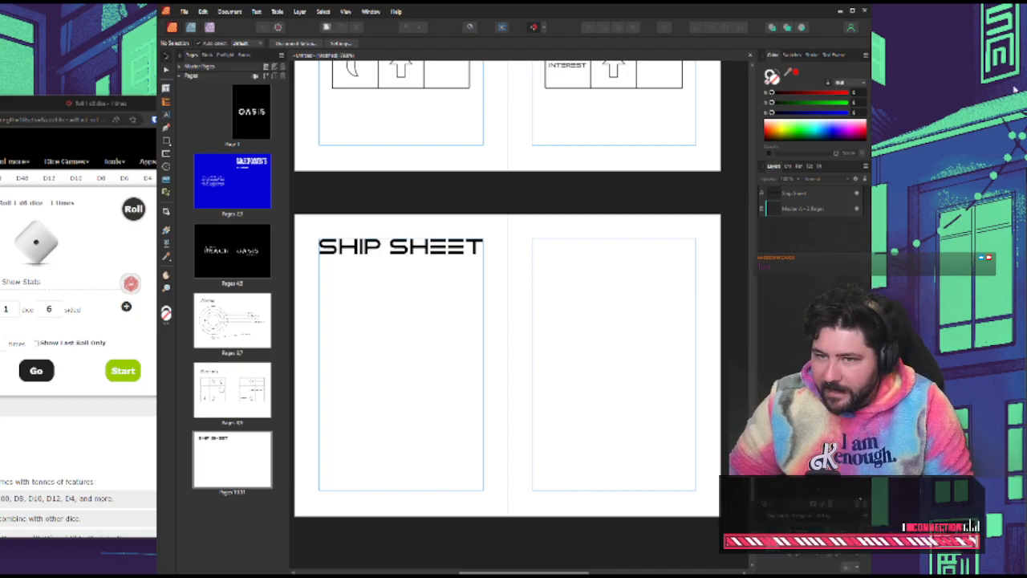
left_click_drag(694, 13, 542, 3)
left_click_drag(701, 15, 404, 45)
scroll(522, 292, "up", 1)
scroll(516, 296, "up", 5)
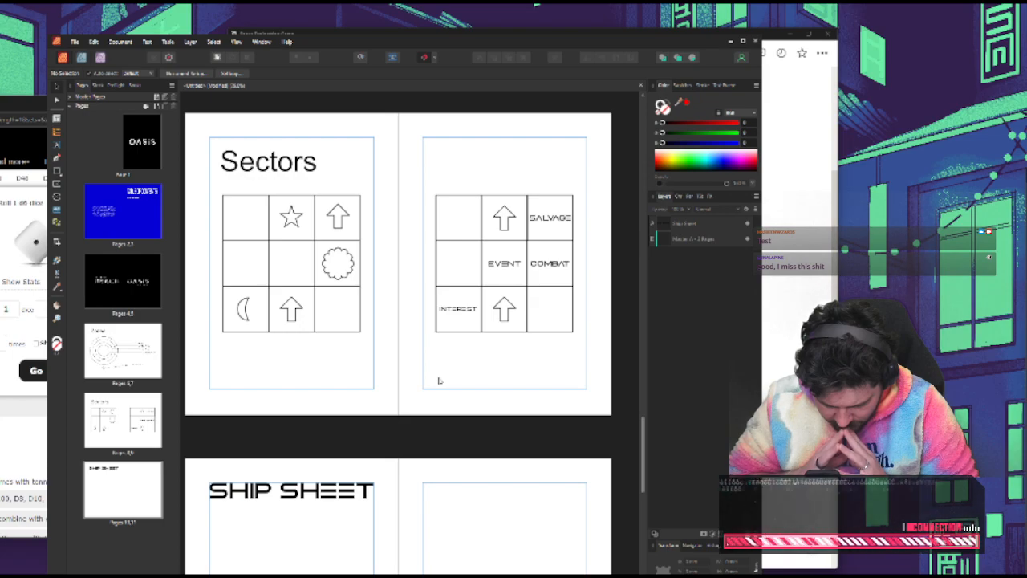
scroll(559, 311, "down", 5)
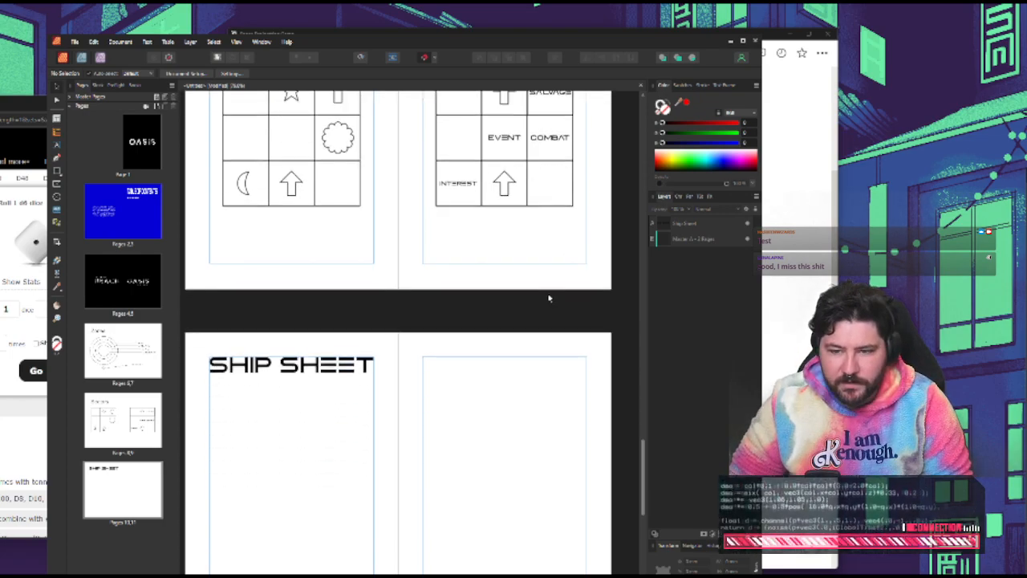
key("alt+Tab")
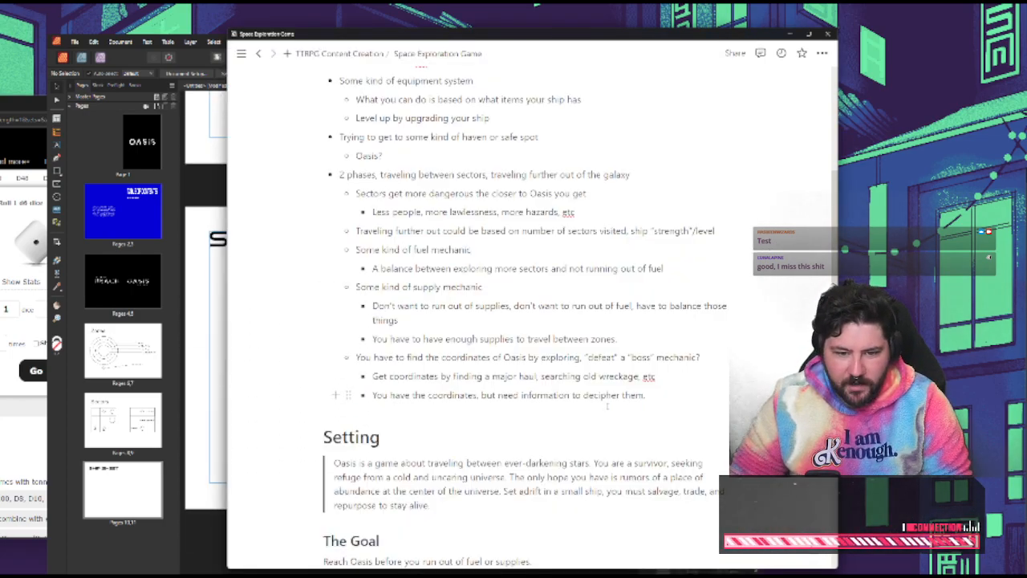
left_click(672, 395)
left_click(207, 395)
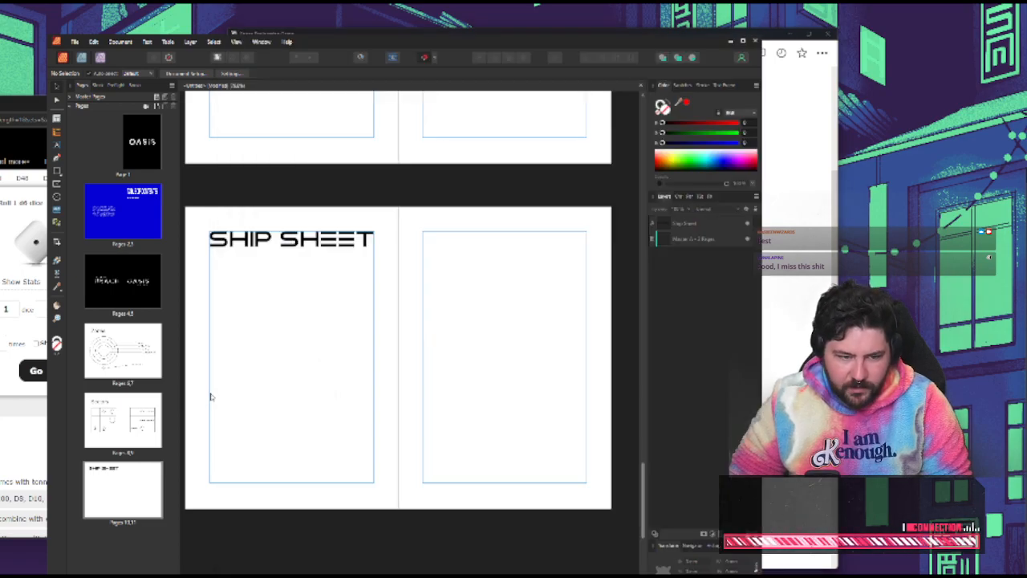
Draw a tall, narrow rectangle against the left margin below the SHIP SHEET title and give it a black stroke
key("m")
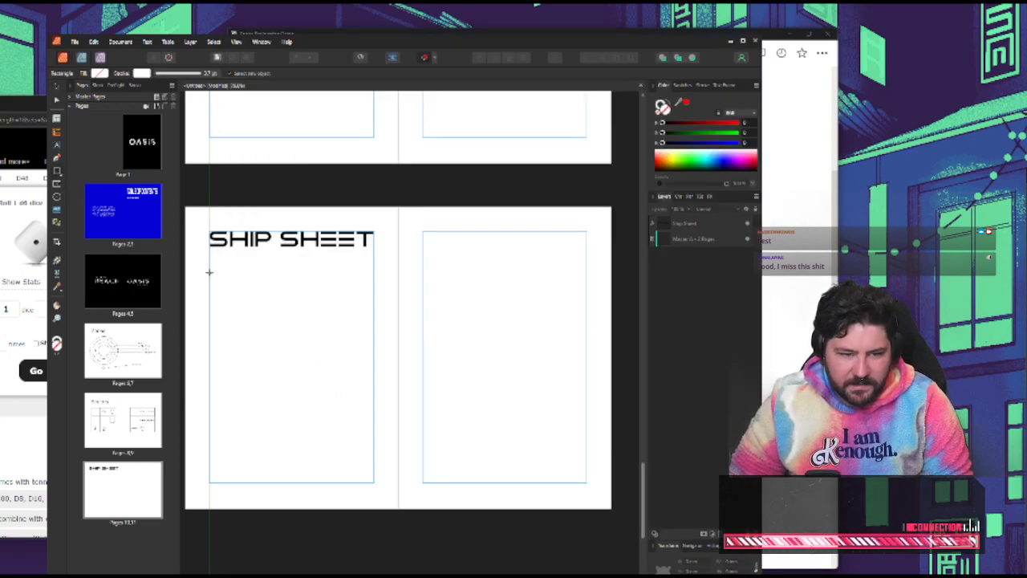
left_click_drag(210, 269, 234, 337)
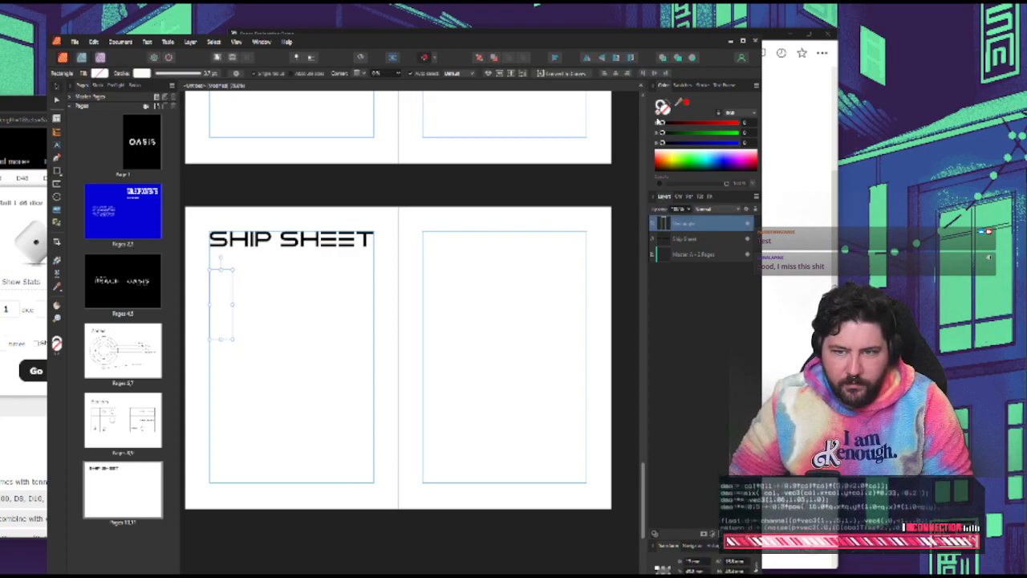
left_click(662, 107)
left_click(670, 171)
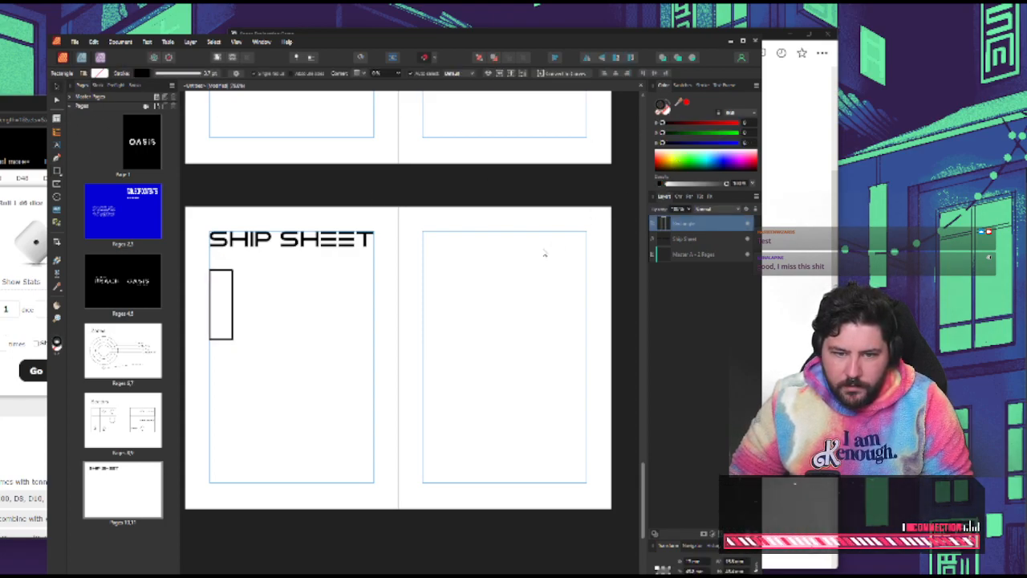
left_click(366, 317)
left_click(233, 303)
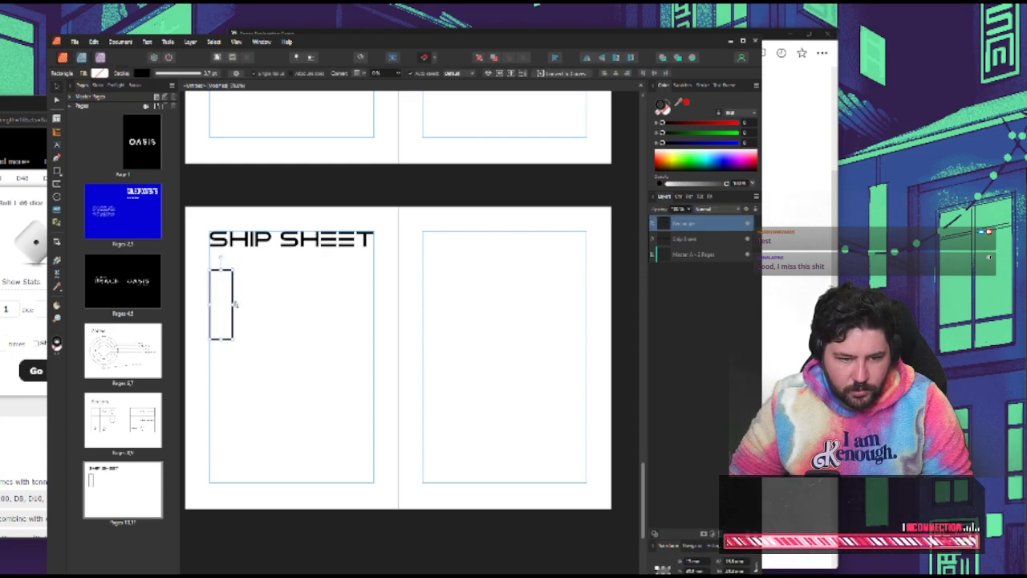
Try making a row of three tall rectangles by placing two copies beside the original
left_click_drag(219, 307, 270, 313)
left_click_drag(284, 310, 332, 305)
key("ctrl+z")
key("ctrl+z")
key("ctrl+d")
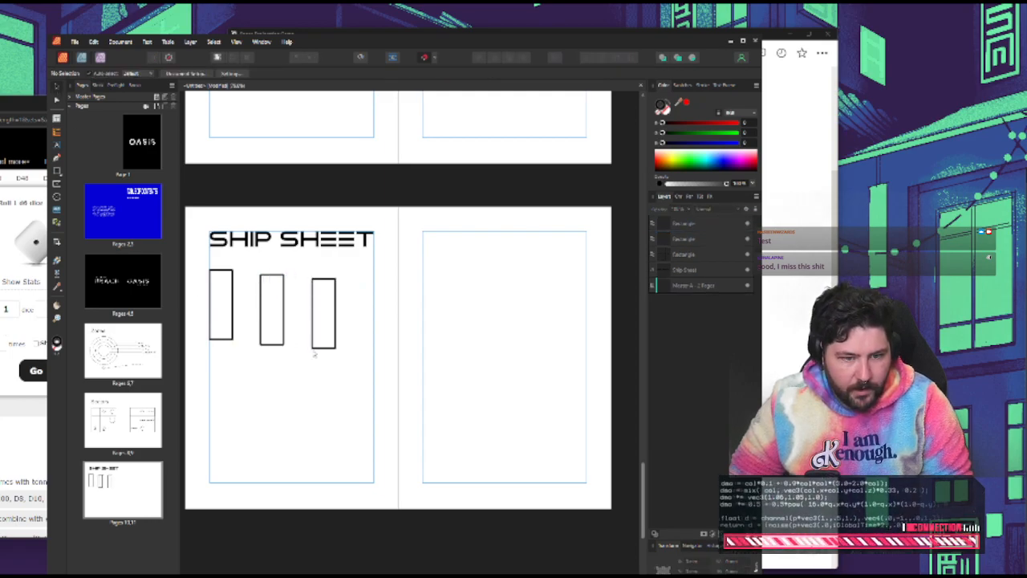
left_click(335, 295)
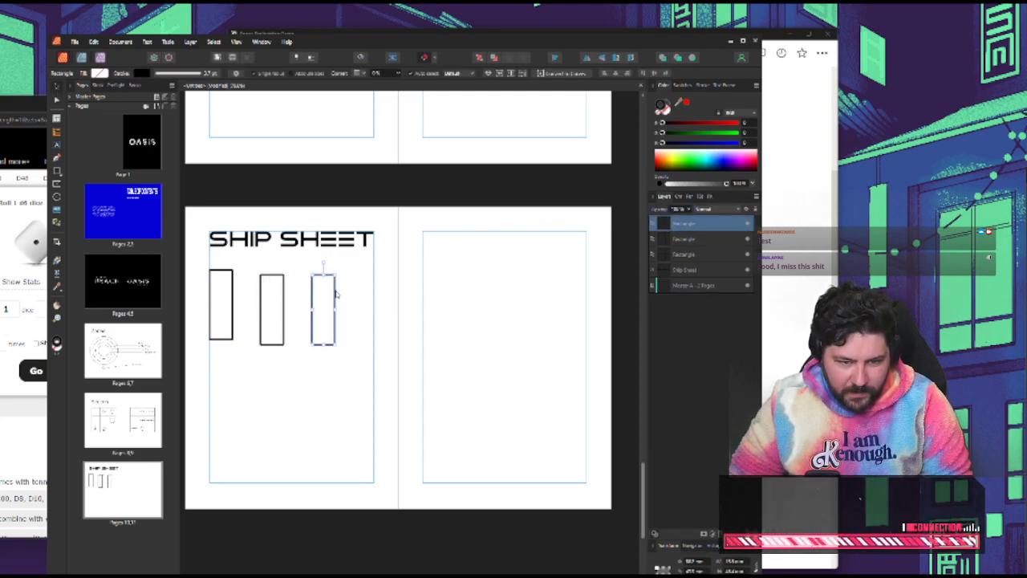
left_click(286, 303)
left_click(238, 293)
left_click(273, 298)
left_click(294, 296)
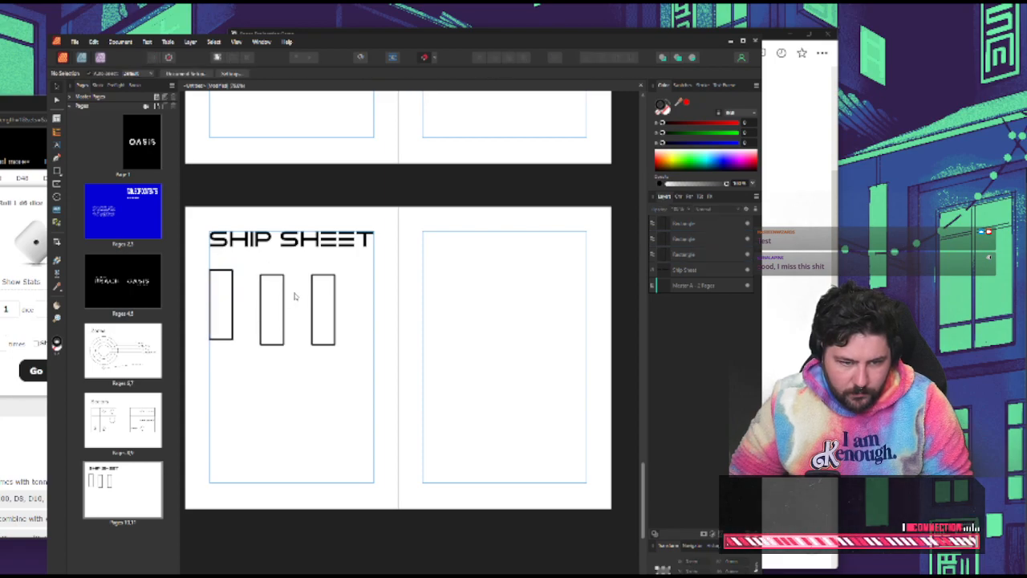
Delete the two copied rectangles, keeping the original at the left margin
left_click(278, 291)
key("Delete")
left_click(333, 286)
key("Delete")
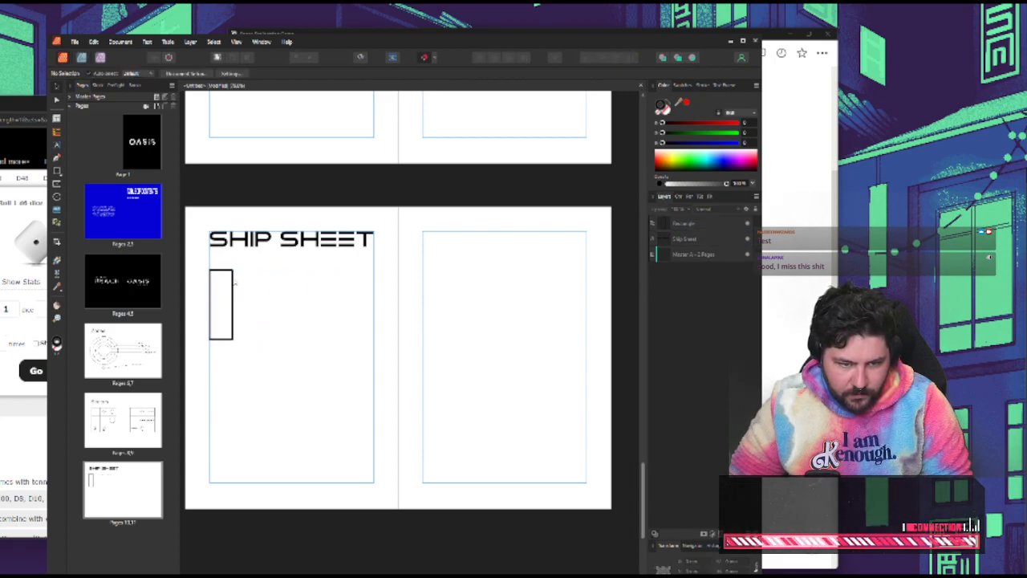
Shorten the rectangle from its top edge into a single cell and stack a duplicate directly above it
left_click(222, 271)
left_click_drag(221, 270, 221, 313)
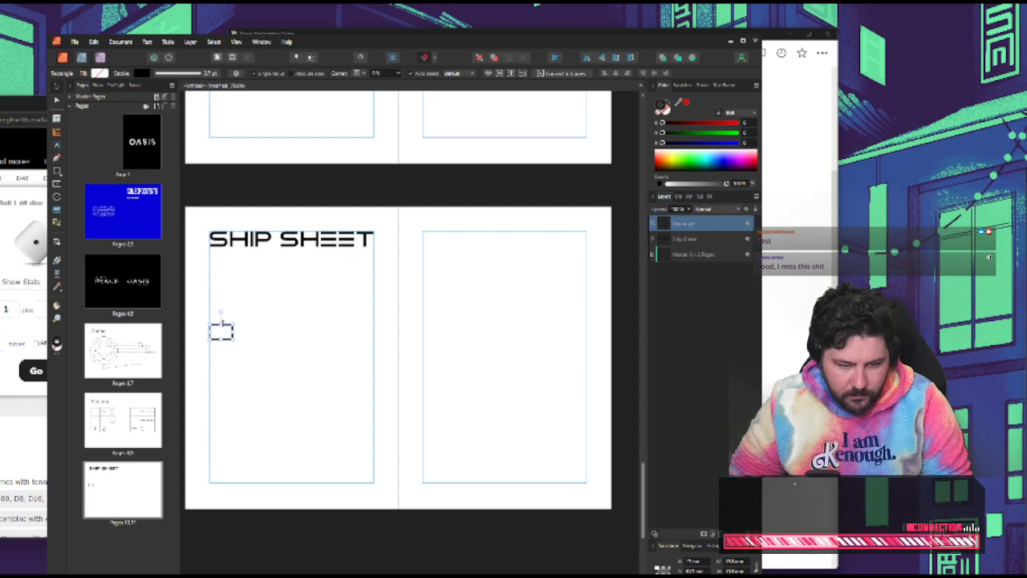
key("ctrl+j")
scroll(224, 330, "up", 4)
left_click_drag(269, 287, 268, 265)
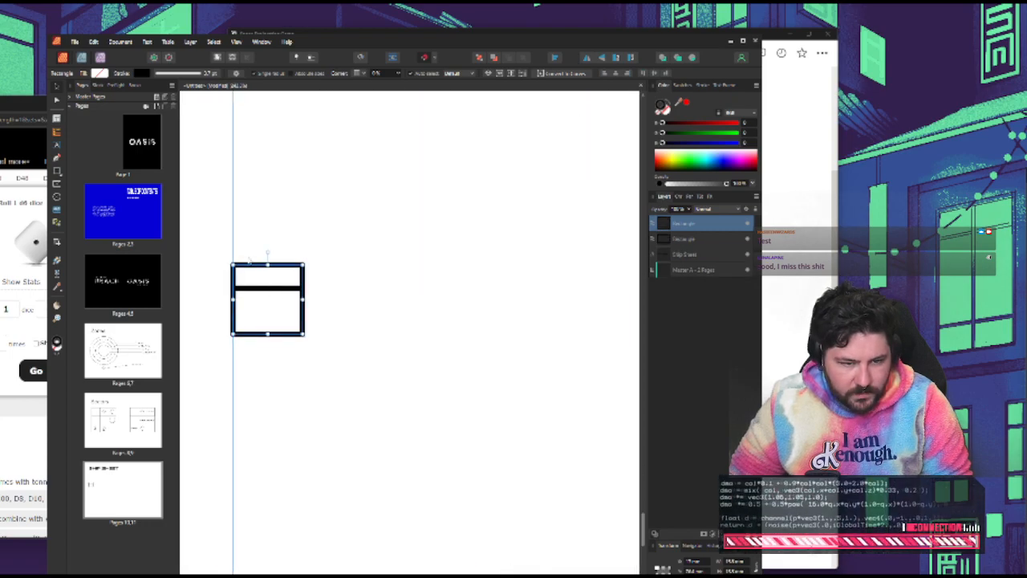
key("ctrl+z")
left_click(280, 261)
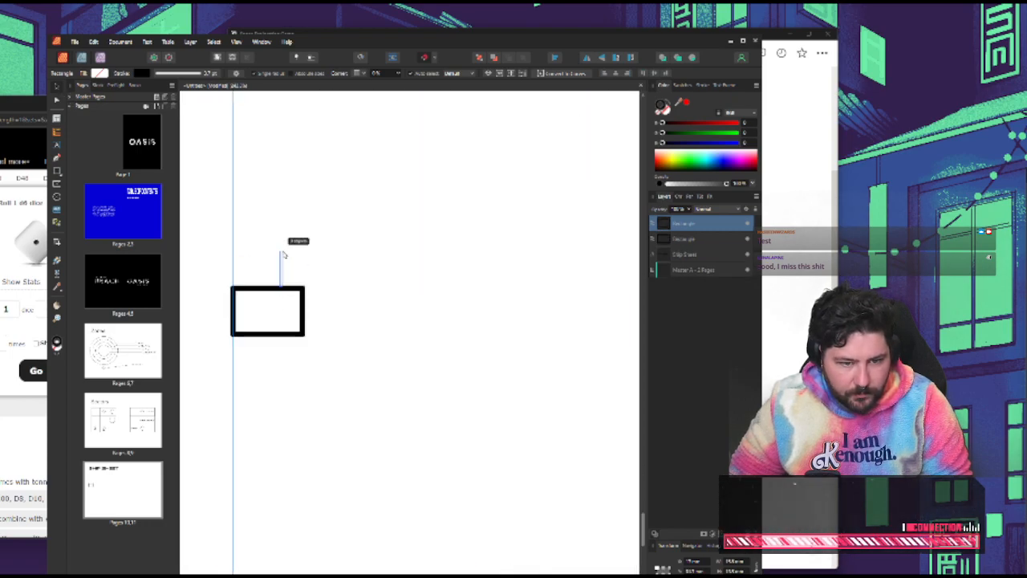
left_click(302, 301)
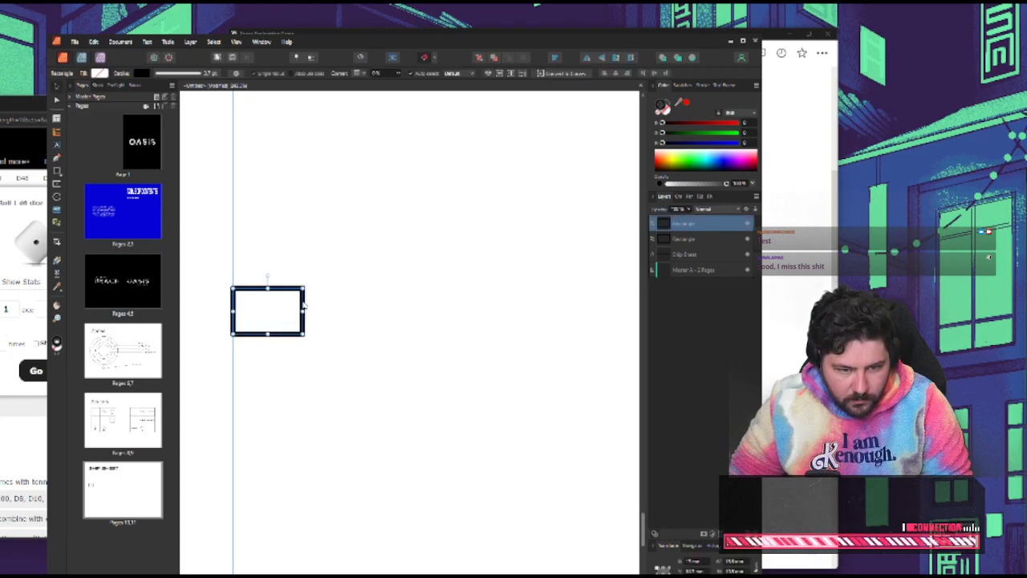
left_click_drag(305, 305, 329, 253)
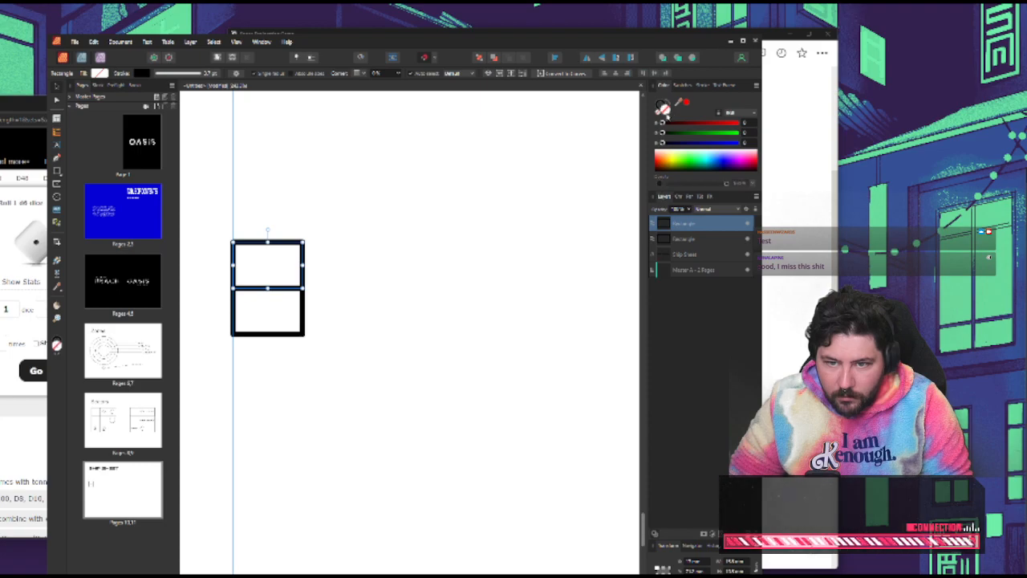
Fill both stacked cells with white
left_click(303, 306, "shift")
left_click_drag(684, 167, 600, 131)
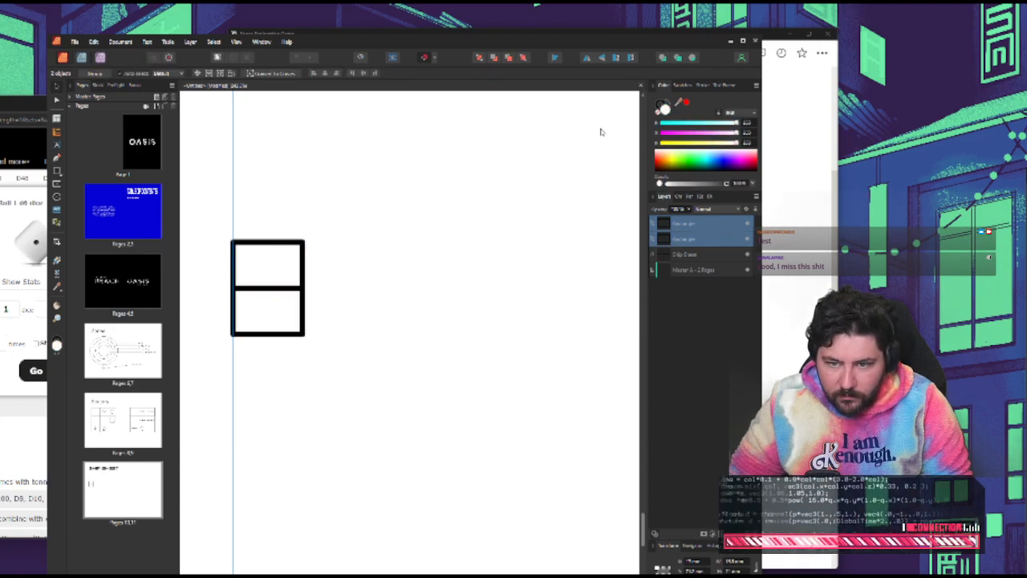
left_click(383, 280)
Duplicate the upper cell twice, stacking the copies upward to form a column of four cells
left_click(302, 264)
key("ctrl+j")
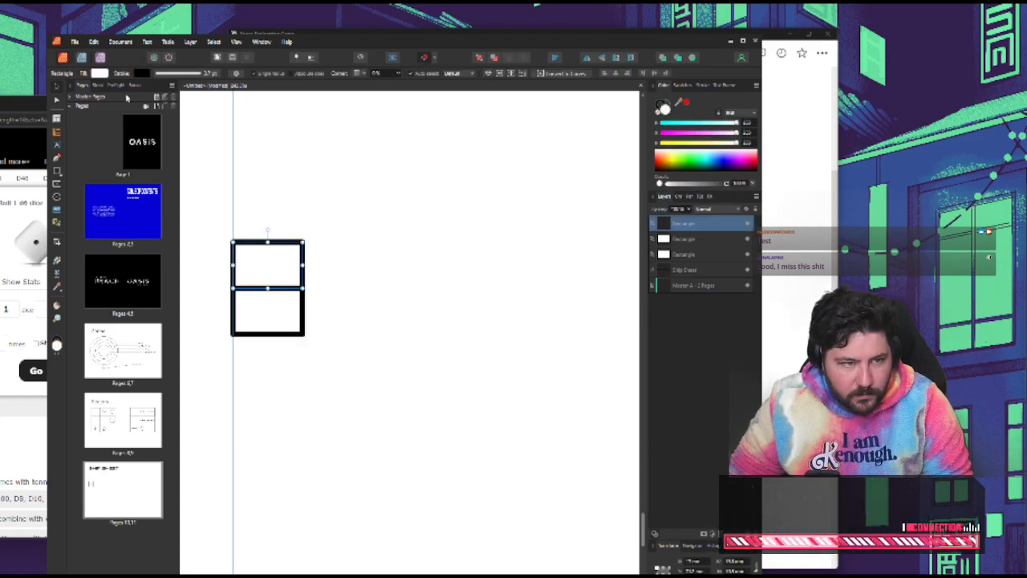
left_click_drag(284, 275, 271, 184)
key("ctrl+j")
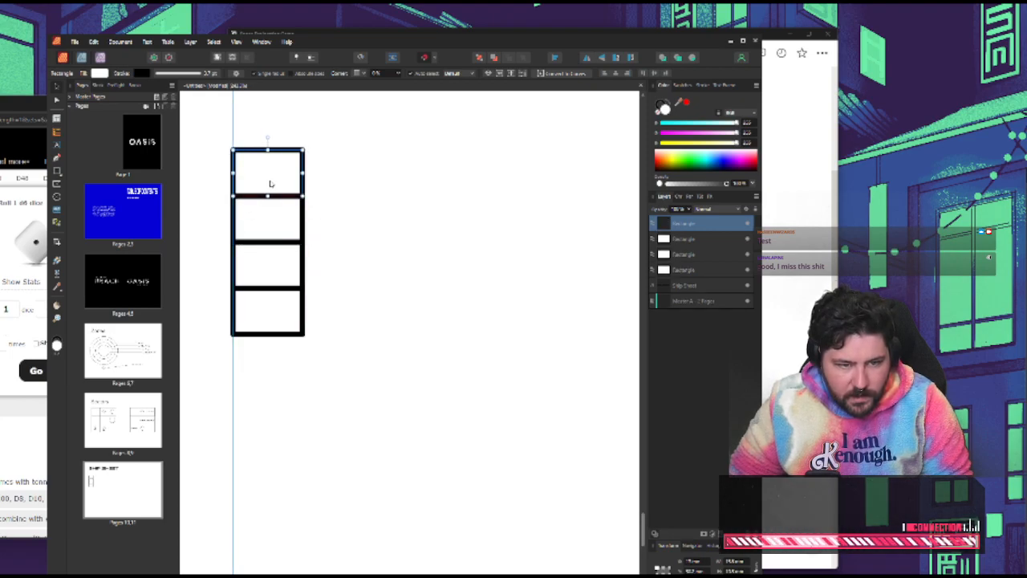
left_click(336, 219)
Group the four cells and duplicate the group twice to make a row of three columns
scroll(338, 218, "down", 3)
scroll(338, 270, "left", 2)
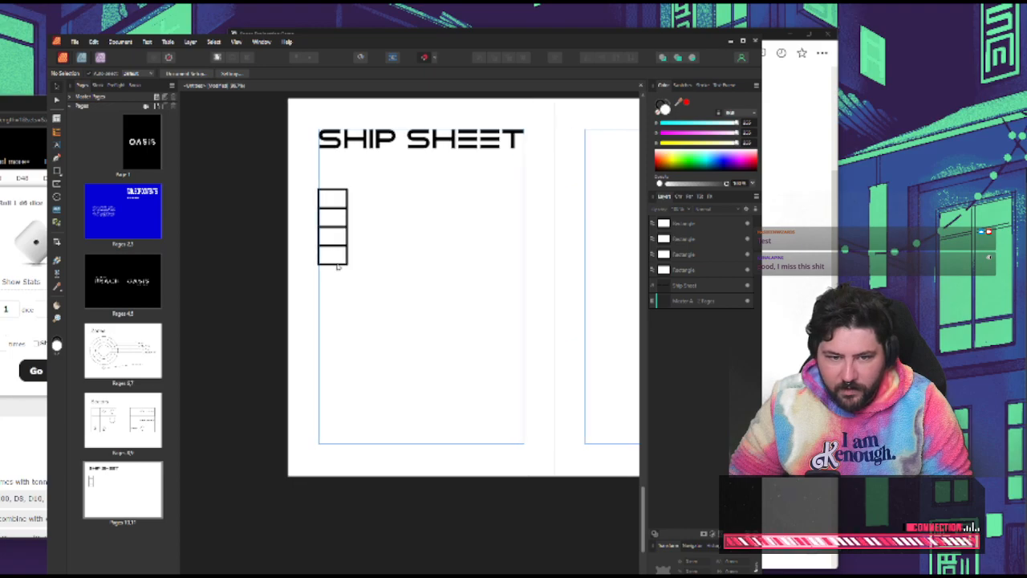
scroll(338, 273, "right", 5)
left_click_drag(329, 292, 237, 179)
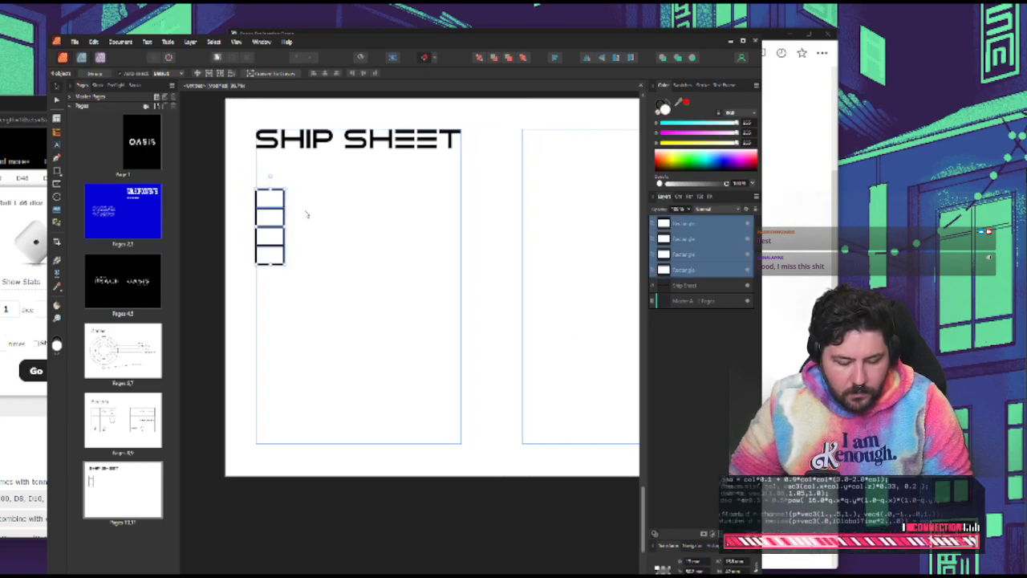
key("ctrl+g")
left_click_drag(275, 214, 378, 223)
key("ctrl+j")
key("ctrl+j")
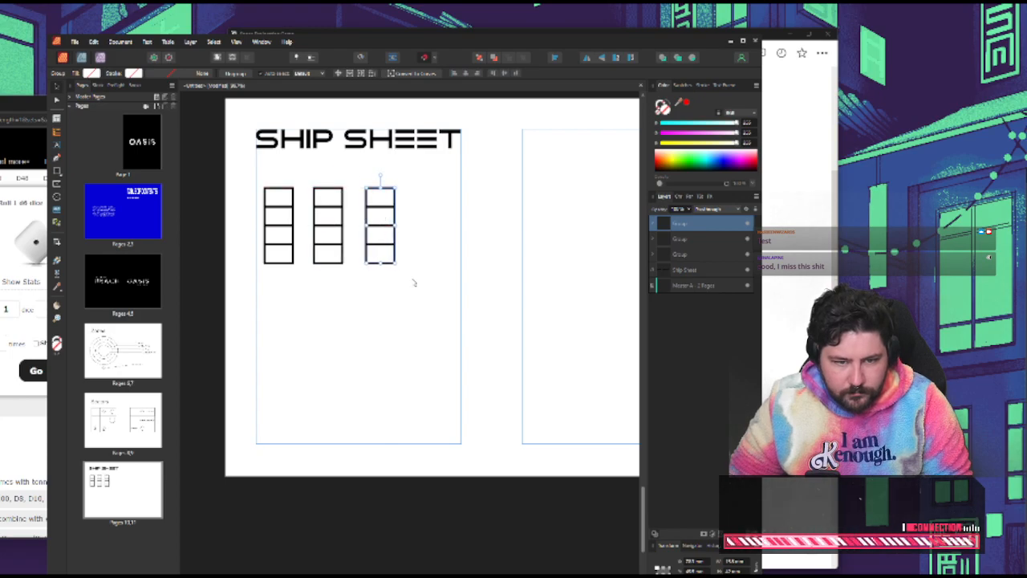
Move all three columns together so the row sits centred beneath the SHIP SHEET title
left_click_drag(417, 302, 238, 174)
left_click_drag(338, 225, 368, 224)
left_click(346, 299)
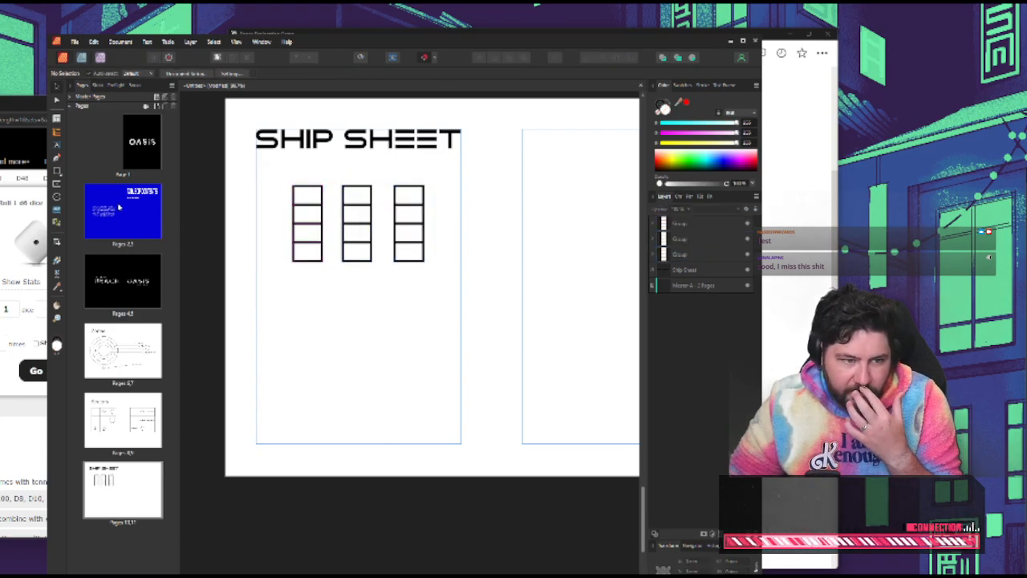
Add a FUEL text label beneath the first column and place copies of it under the other two columns
key("t")
left_click(283, 273)
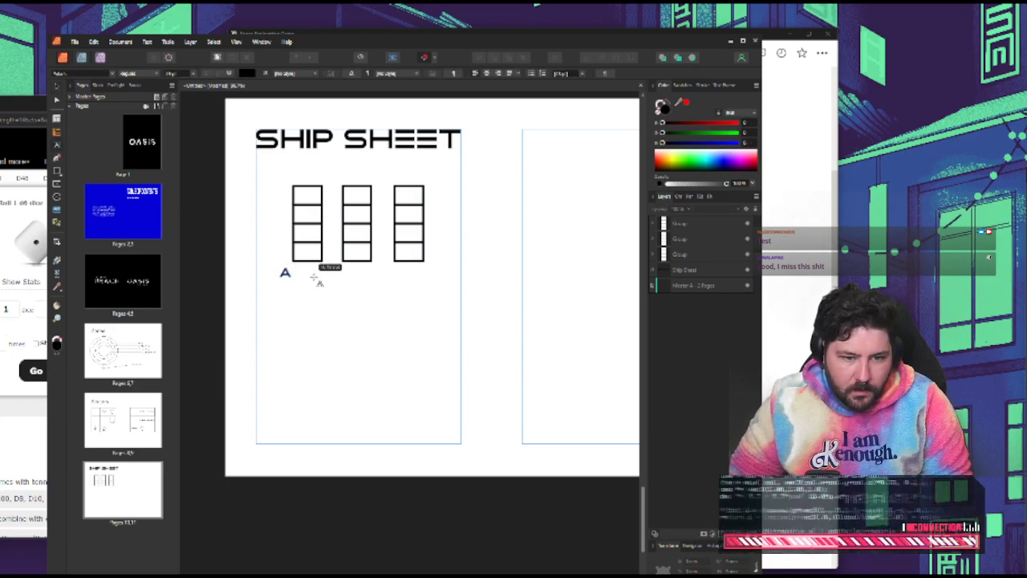
type("FUEL")
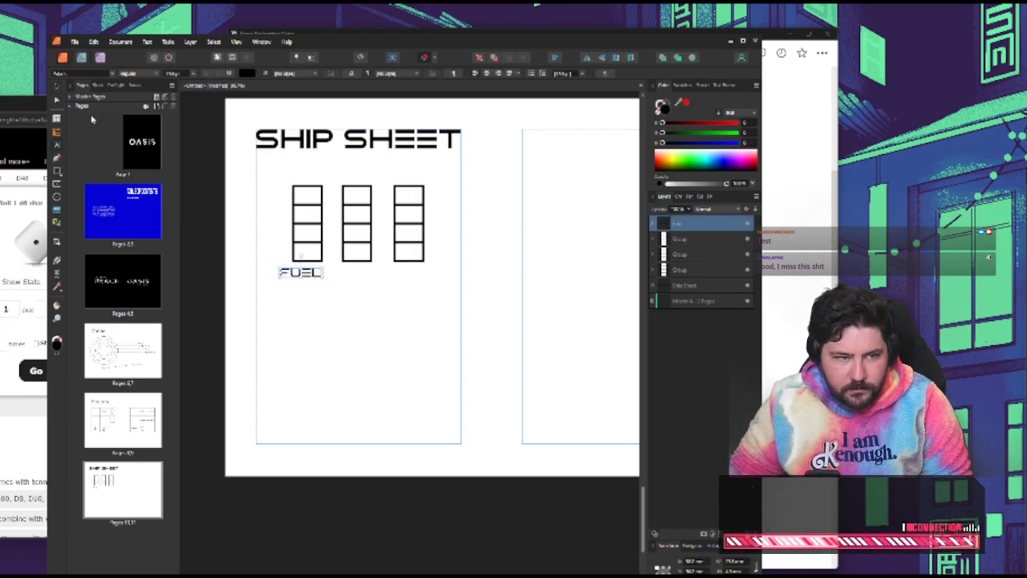
key("Escape")
left_click_drag(299, 273, 409, 275)
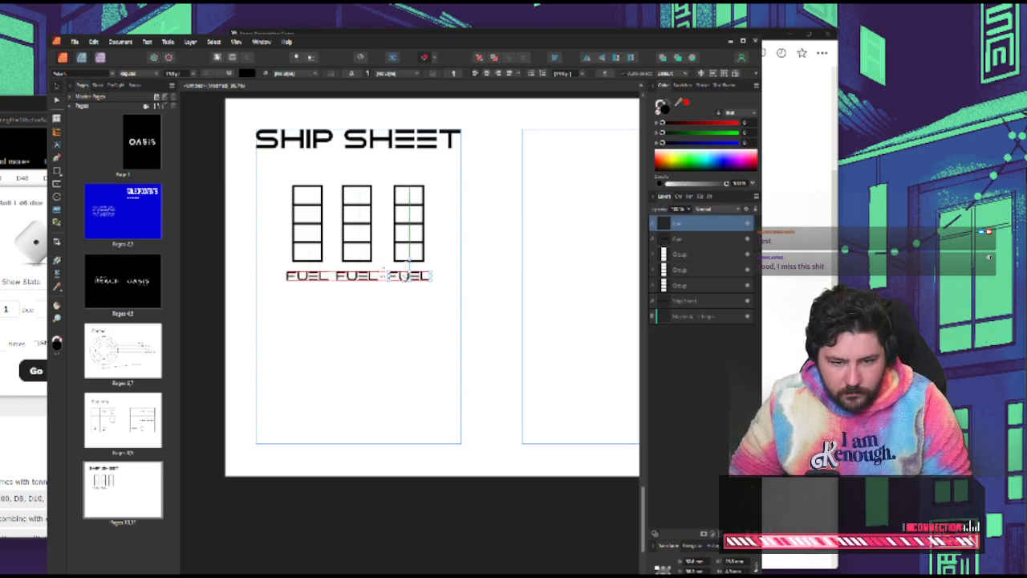
Change the label under the middle column to SUPPLIES
left_click(357, 275)
type("S")
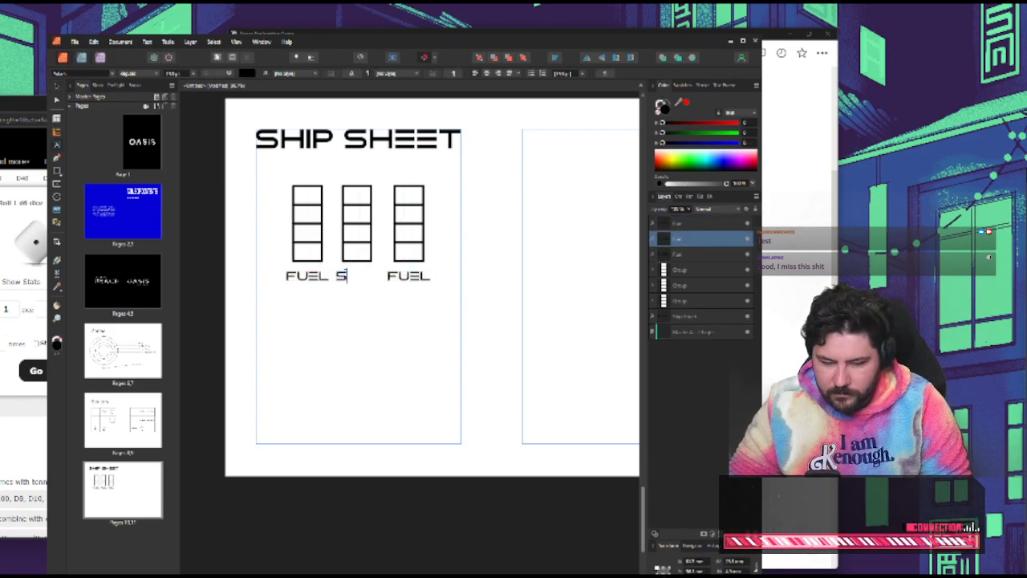
type("UPPLIES")
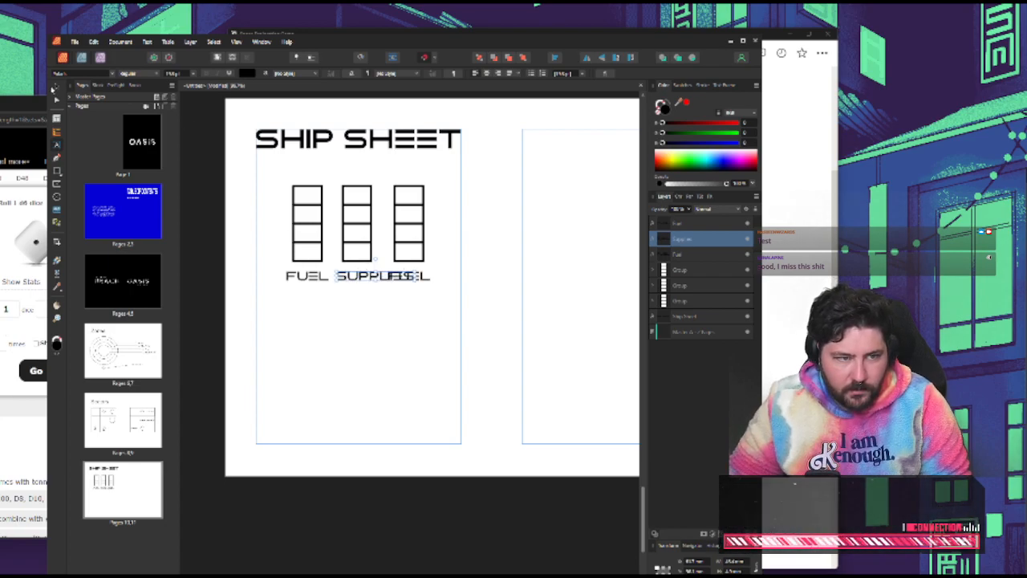
left_click(57, 86)
left_click(385, 325)
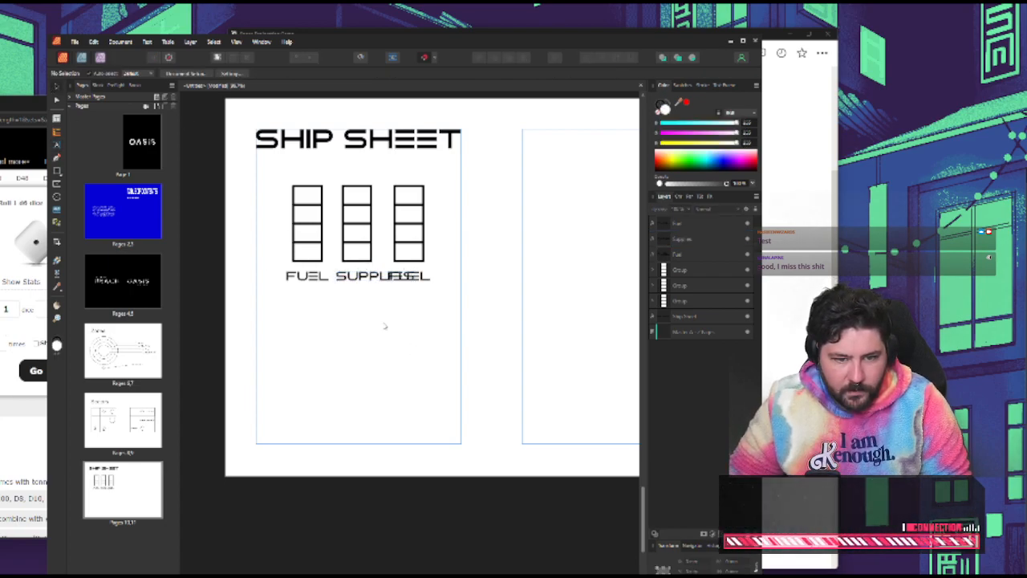
Move the third column and its label below the other two tracks and change that label to ENCRYPTION
left_click(413, 260)
left_click_drag(420, 278, 375, 396)
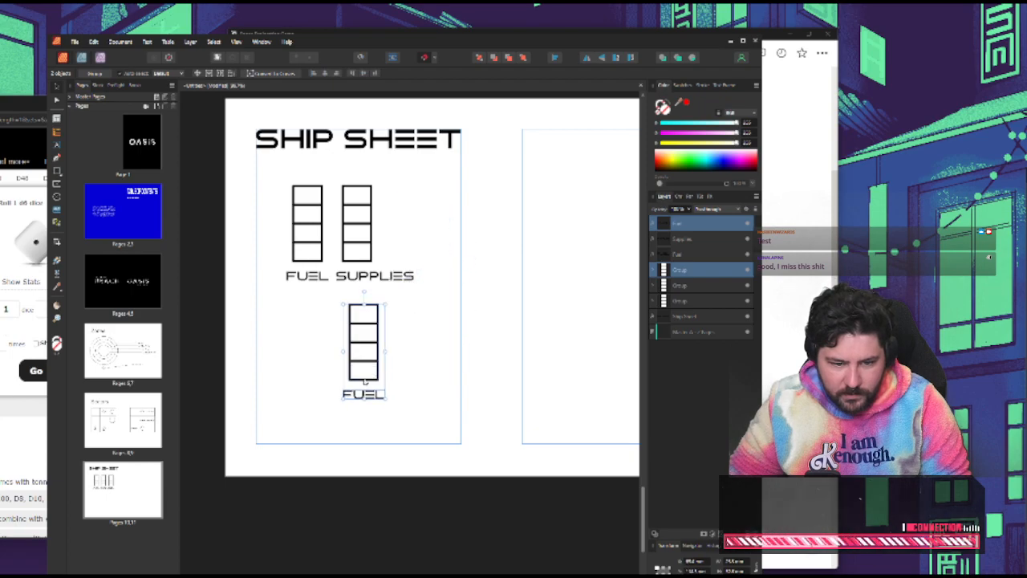
left_click(371, 397)
double_click(365, 394)
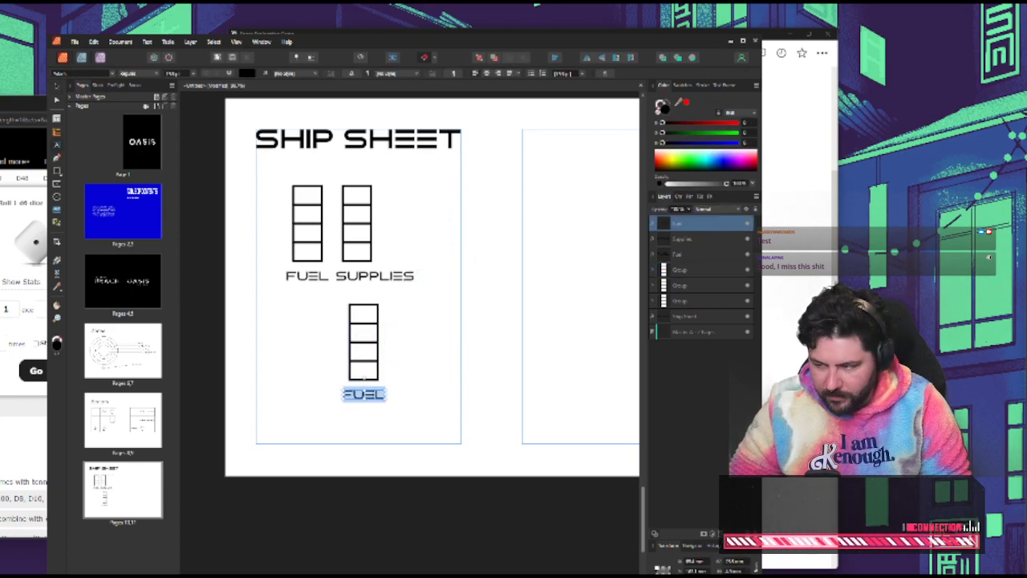
type("ENGRYPTION")
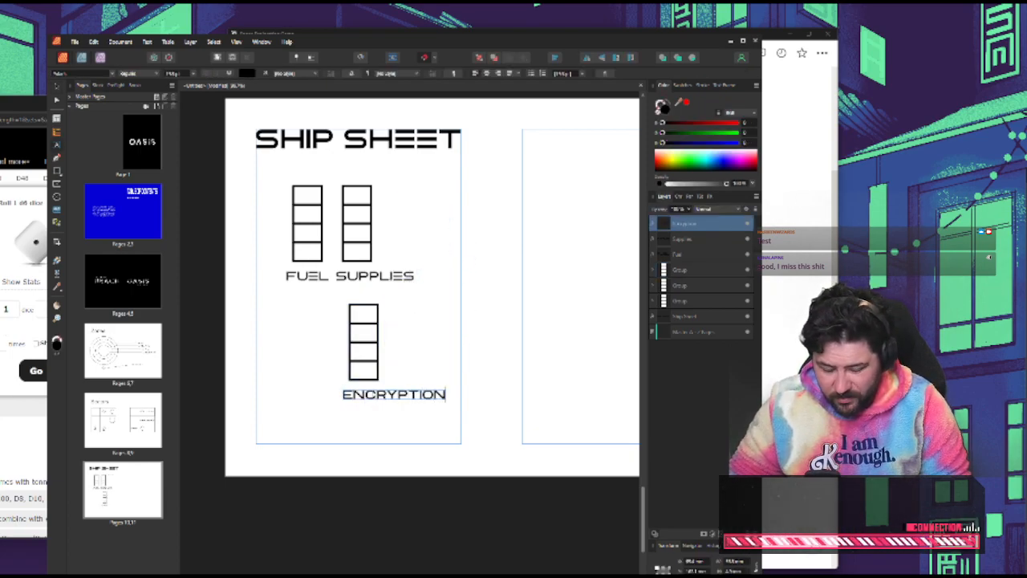
key("ctrl+a")
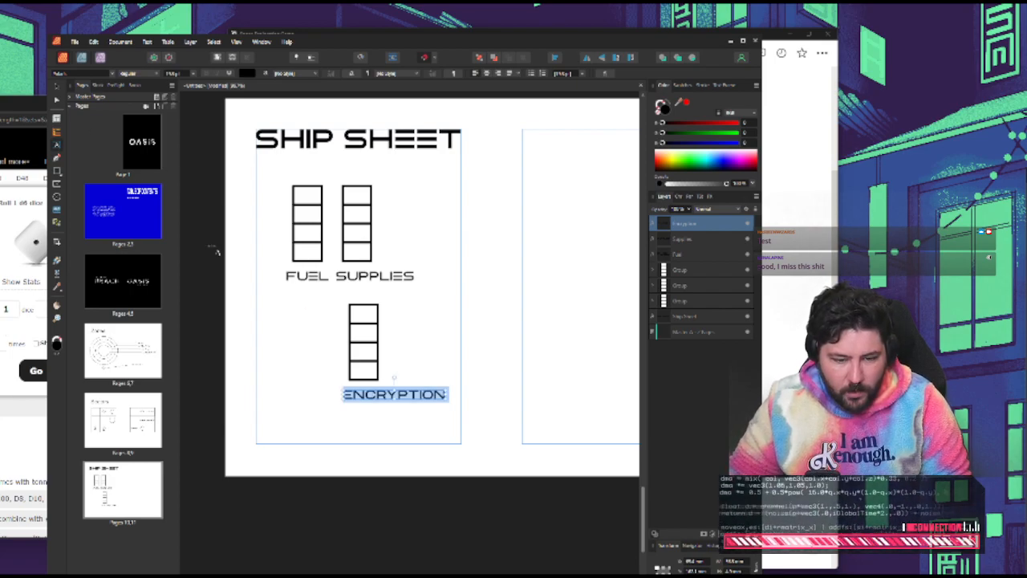
left_click(239, 288)
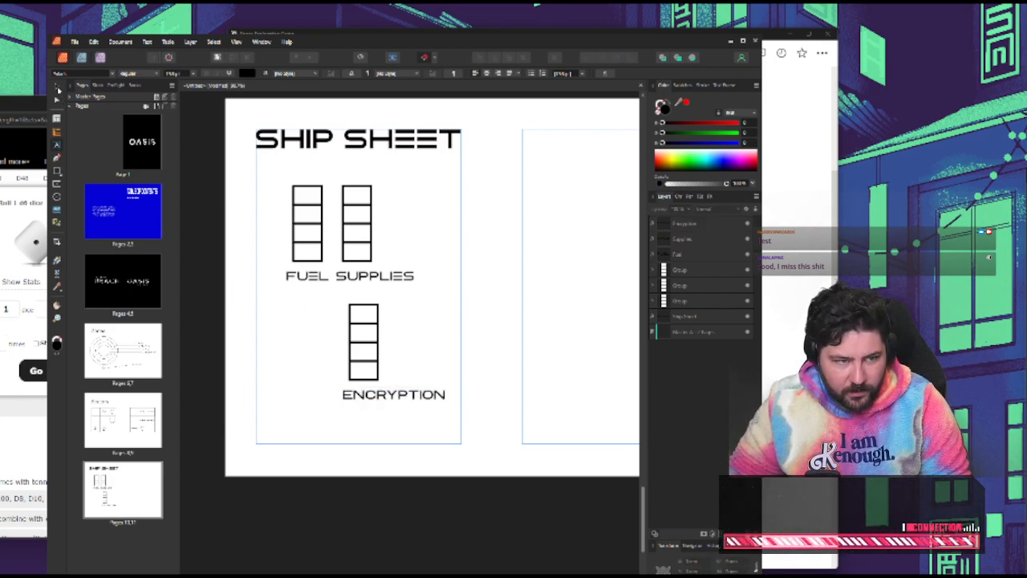
Centre the ENCRYPTION label beneath its column and shift the column and label slightly down the page
left_click(57, 86)
left_click_drag(407, 394, 369, 393)
left_click(429, 431)
left_click_drag(362, 361, 357, 381)
left_click(395, 345)
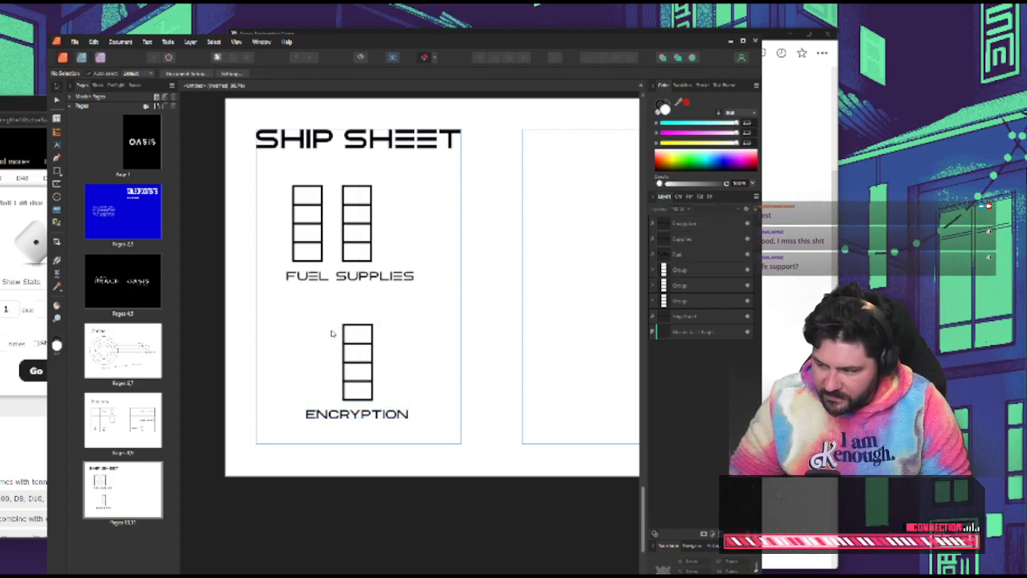
Move the SUPPLIES column farther away from the FUEL column and change its label to LIFE SUPPORT
left_click_drag(363, 247, 400, 247)
left_click(375, 276)
double_click(375, 276)
type("LIFE")
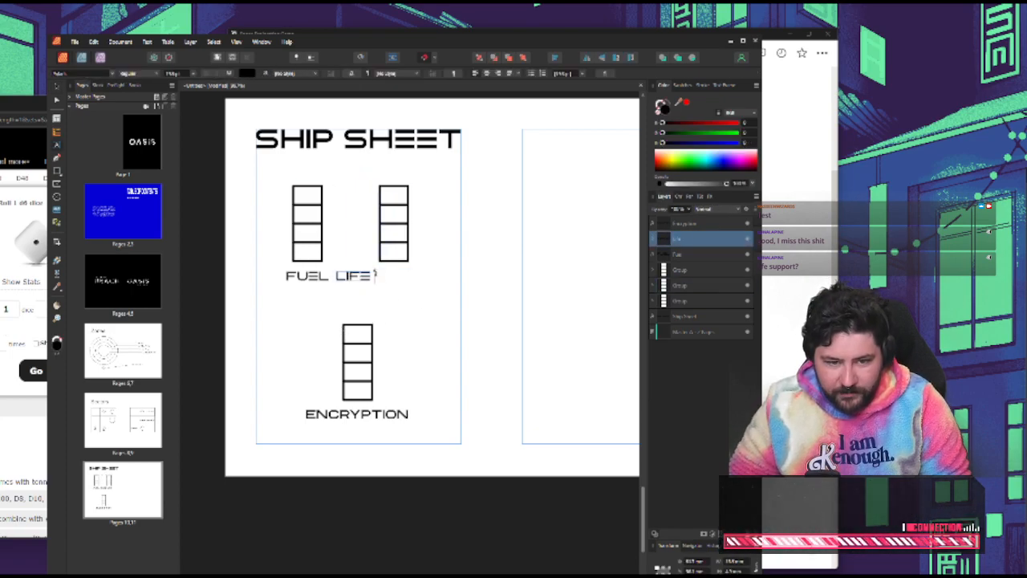
type(" SUPPORT")
key("Escape")
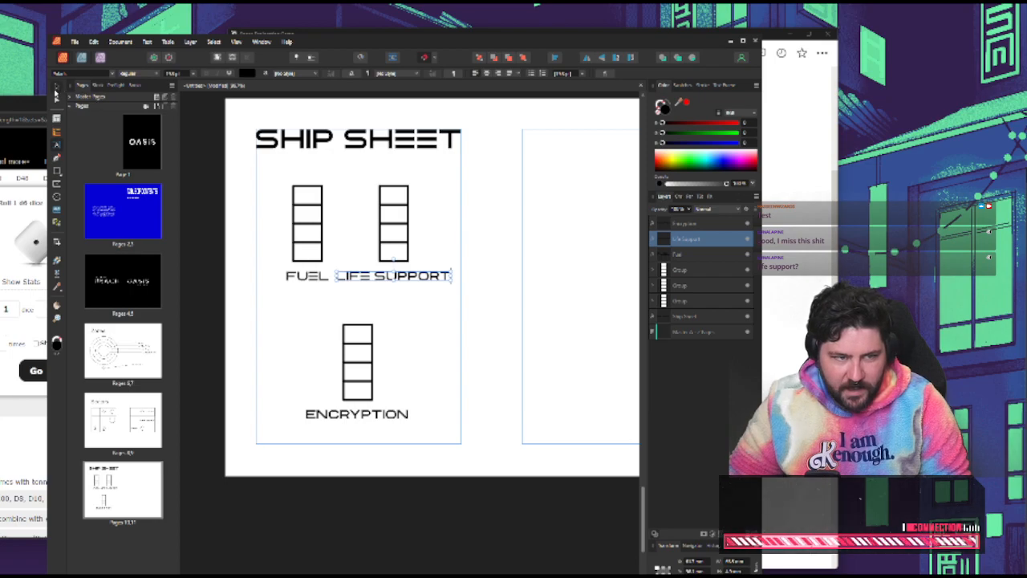
Shrink the LIFE SUPPORT label and centre it beneath its column
left_click(57, 88)
left_click(424, 301)
mouse_move(400, 277)
left_mouse_down()
mouse_move(428, 278)
mouse_move(401, 277)
left_mouse_up()
Set the font size of the FUEL and ENCRYPTION labels to 12 pt to match the LIFE SUPPORT label
left_click(323, 278)
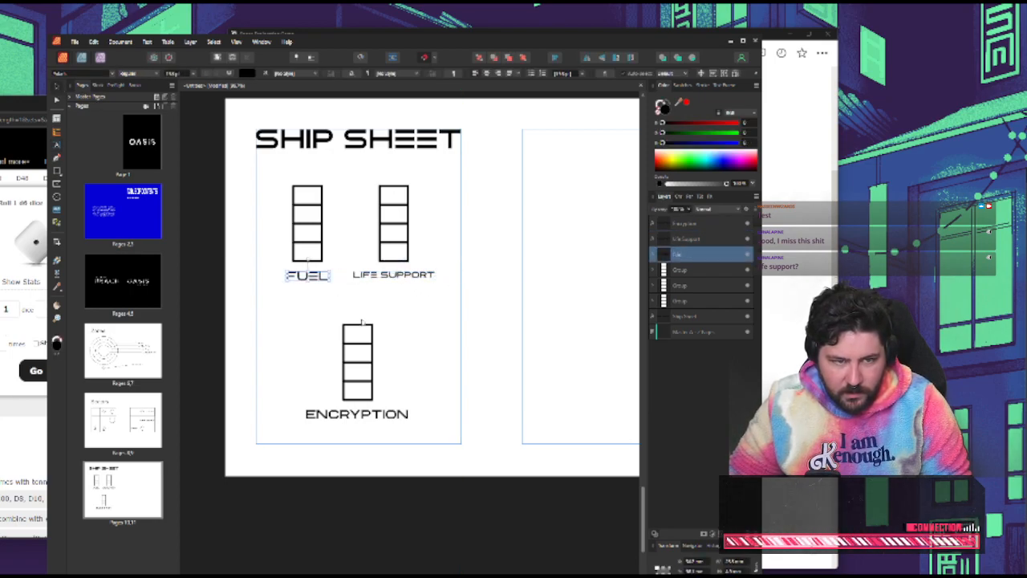
left_click(394, 275)
left_click(308, 275)
left_click(357, 361, "shift")
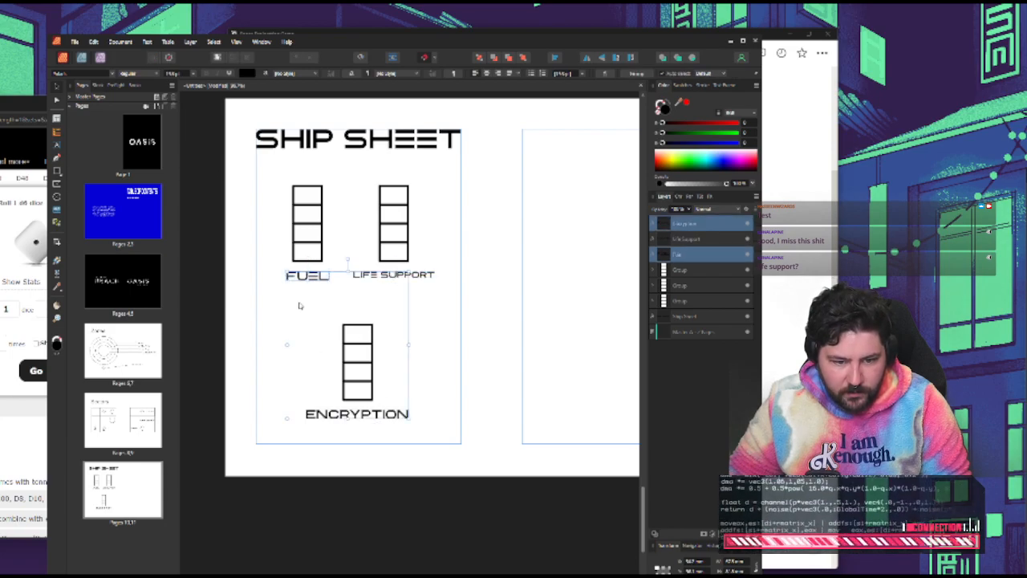
left_click(175, 74)
type("12")
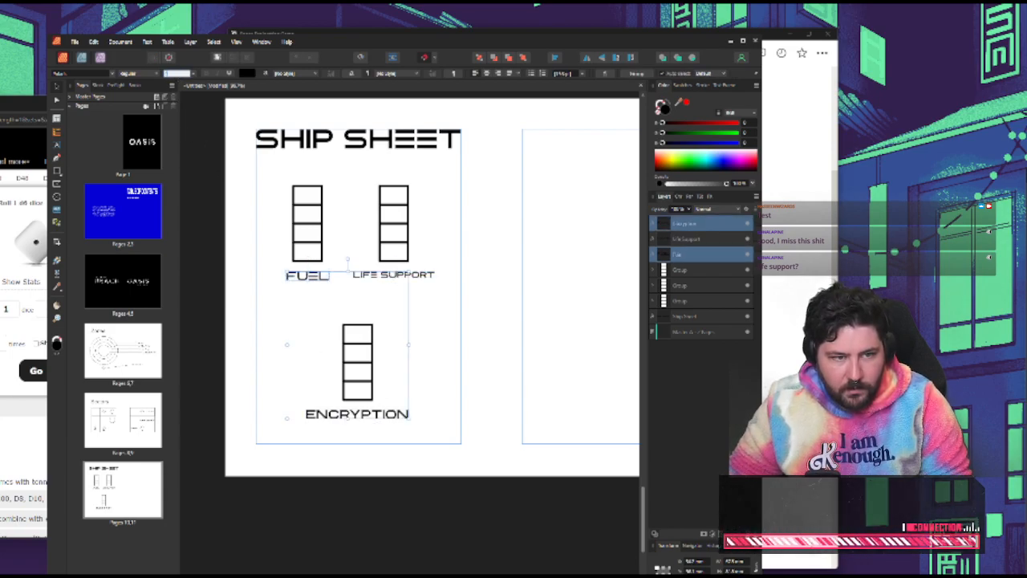
key("Return")
left_click(274, 310)
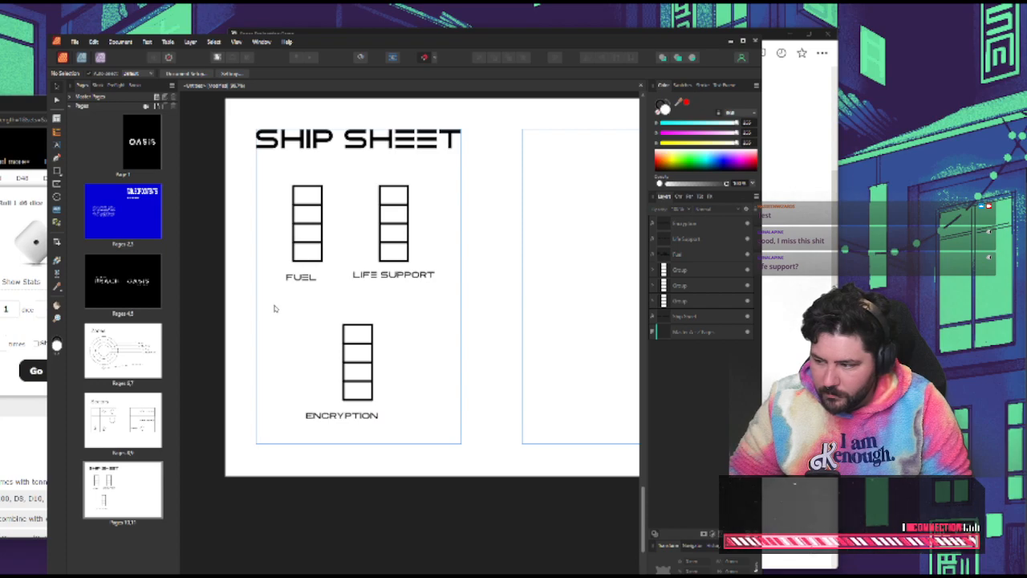
Re-centre the FUEL and ENCRYPTION labels beneath their columns
left_click_drag(295, 282, 302, 280)
left_click(463, 365)
left_click_drag(357, 414, 369, 411)
left_click(448, 365)
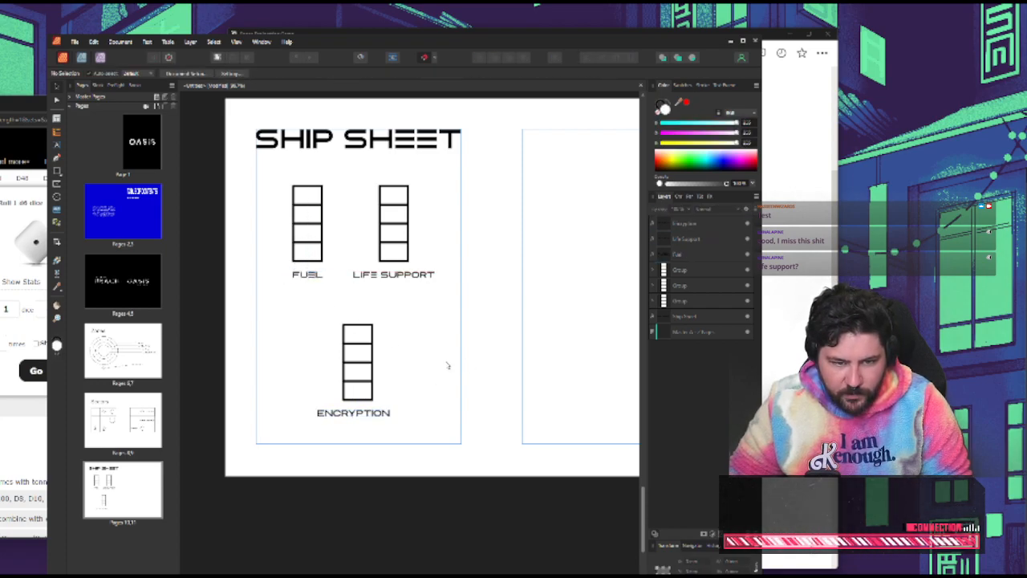
Ungroup the FUEL, LIFE SUPPORT and ENCRYPTION columns into separate rectangles
left_click(303, 197)
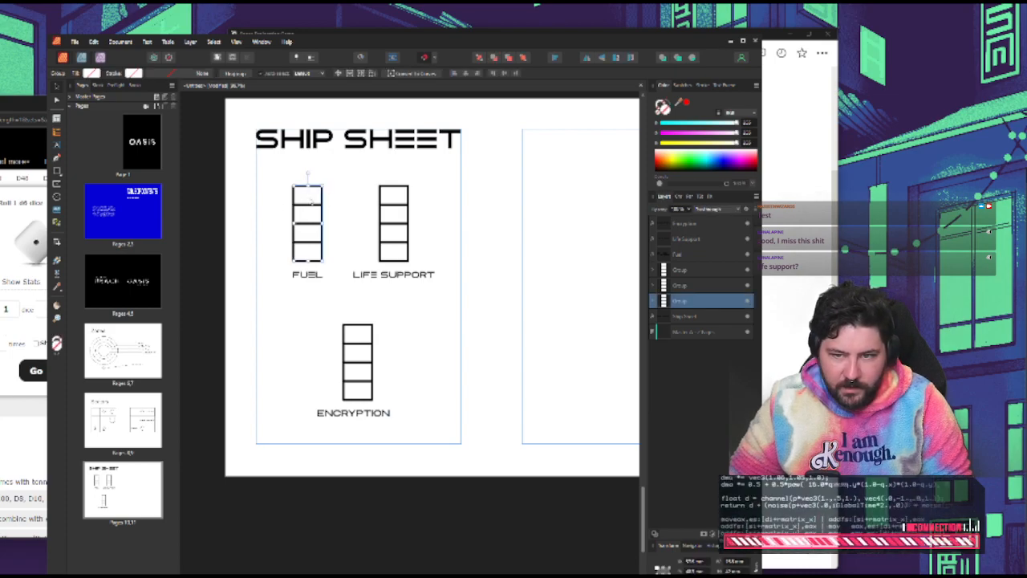
key("ctrl+shift+g")
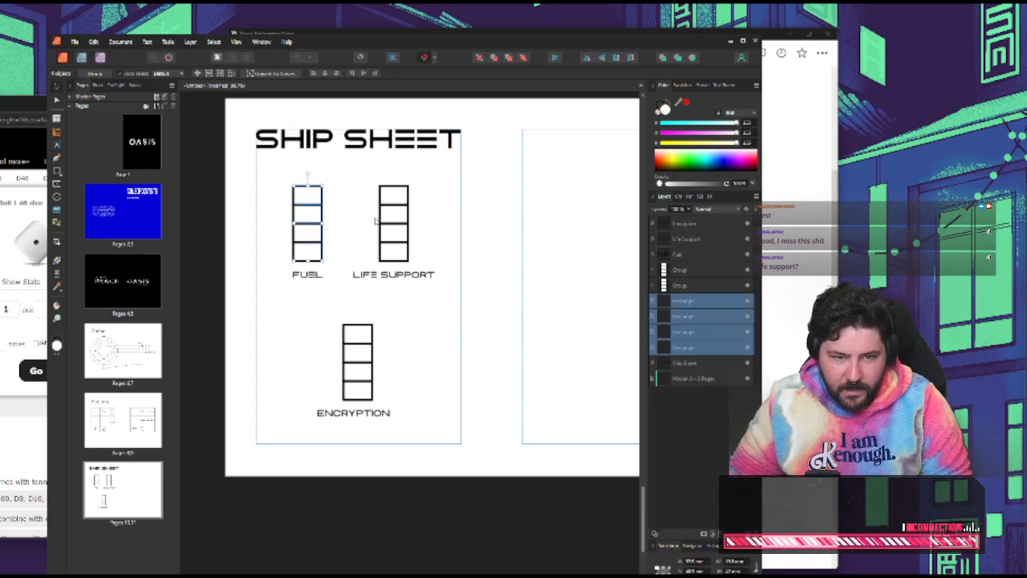
left_click(392, 201)
key("ctrl+shift+g")
left_click(359, 345)
key("ctrl+shift+g")
Fill the four FUEL cells bright green and apply the same sampled green to the four LIFE SUPPORT cells
left_click_drag(275, 173, 354, 269)
left_click_drag(690, 167, 684, 160)
left_click(516, 289)
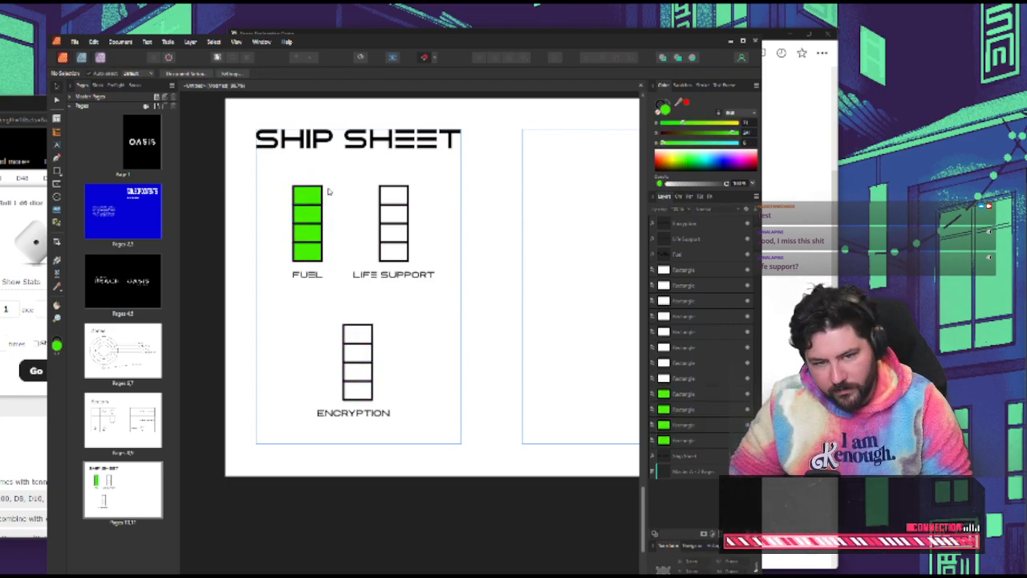
left_click_drag(360, 173, 461, 271)
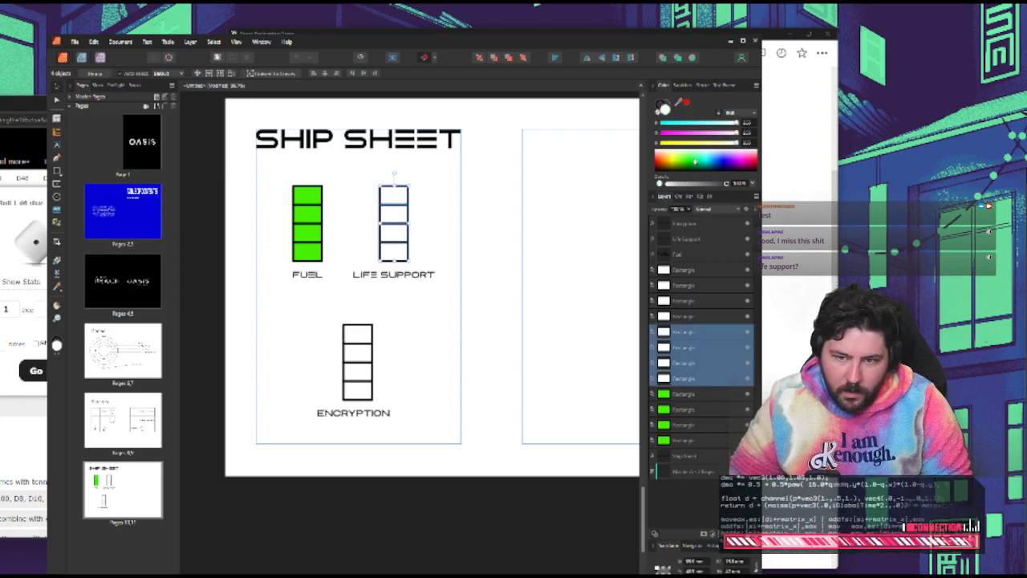
left_click_drag(679, 104, 314, 214)
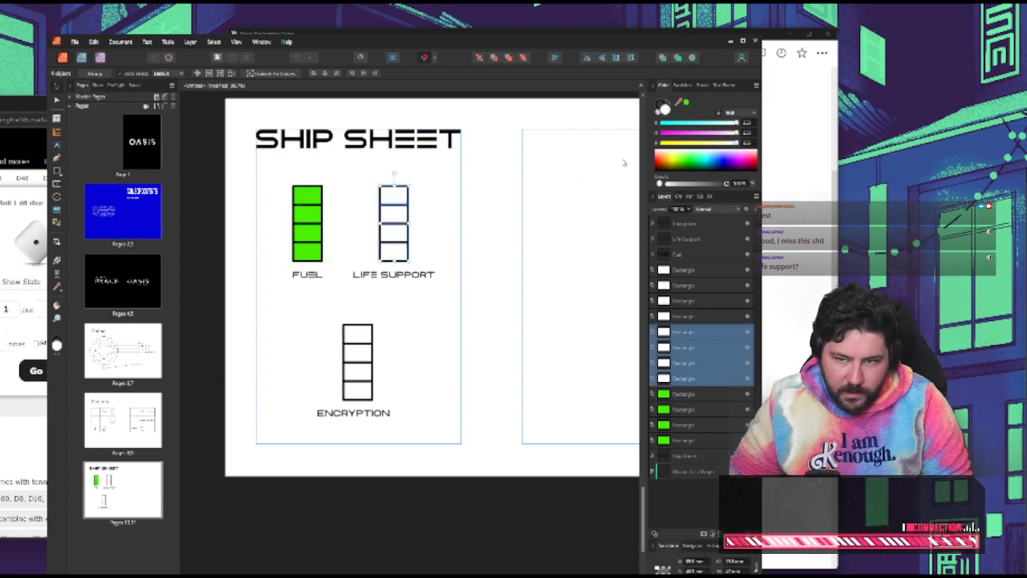
left_click(684, 105)
left_click(376, 189)
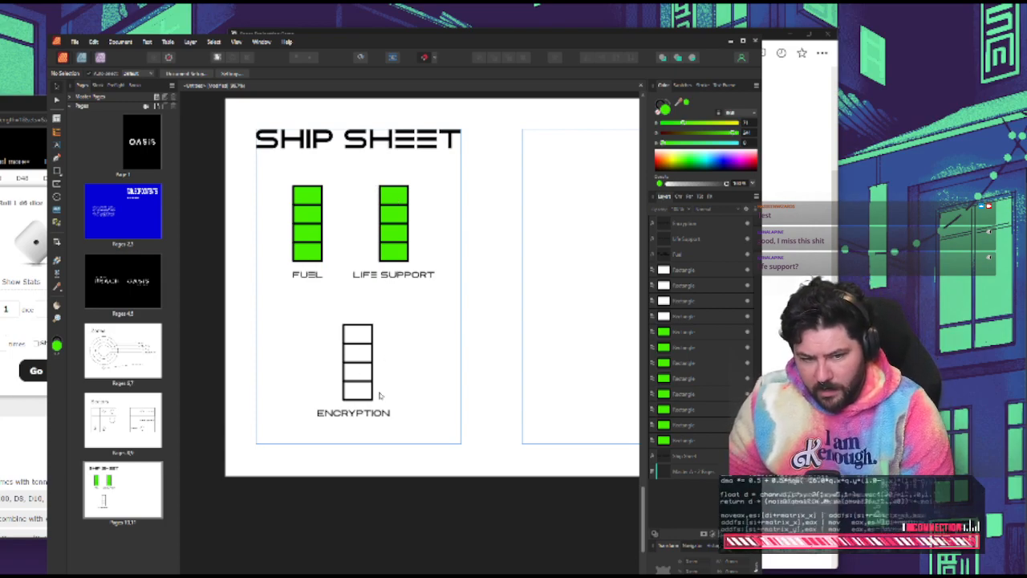
Change the ENCRYPTION label to DECRYPTION and centre it closer beneath its column
left_click_drag(327, 312, 394, 402)
left_click(413, 407)
left_click(367, 414)
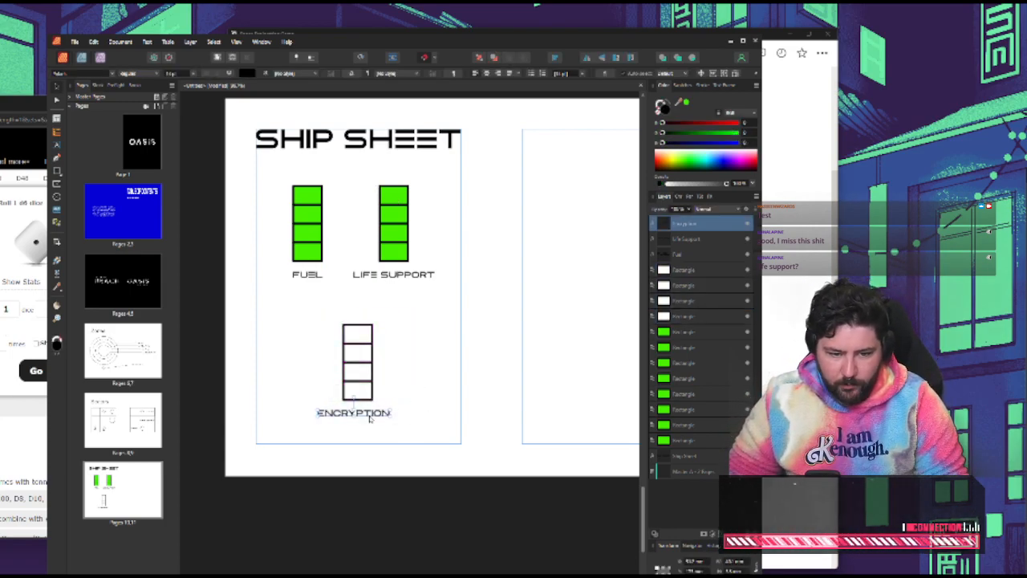
double_click(368, 413)
type("DEC")
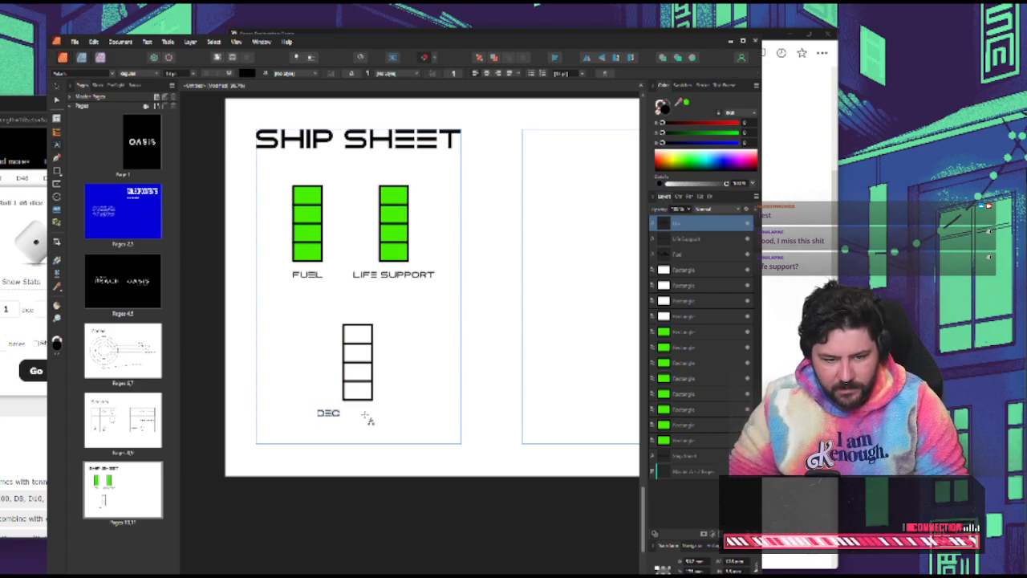
type("RYPTION")
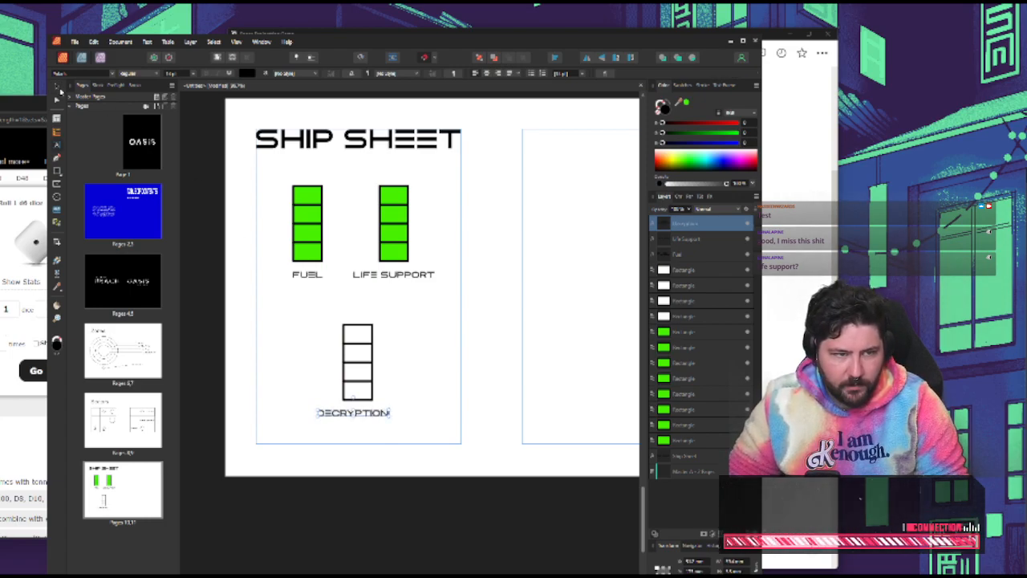
left_click(58, 86)
left_click(397, 410)
left_click_drag(373, 413, 378, 410)
left_click(441, 422)
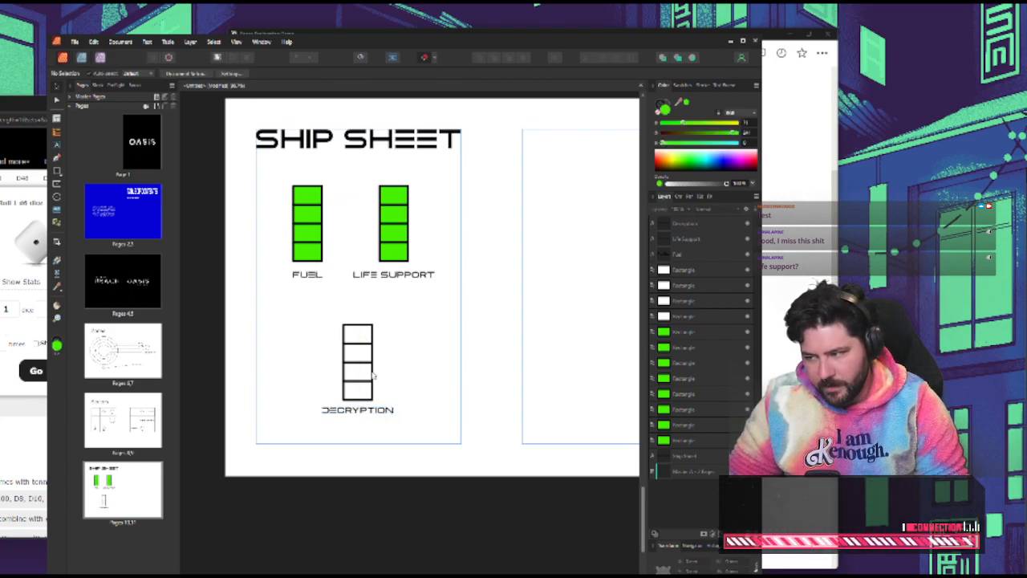
Switch to the Space Exploration Game notes and add a nested bullet under "Melancholic, entropic, dark" starting "Should feel brutal,"
left_click(308, 274)
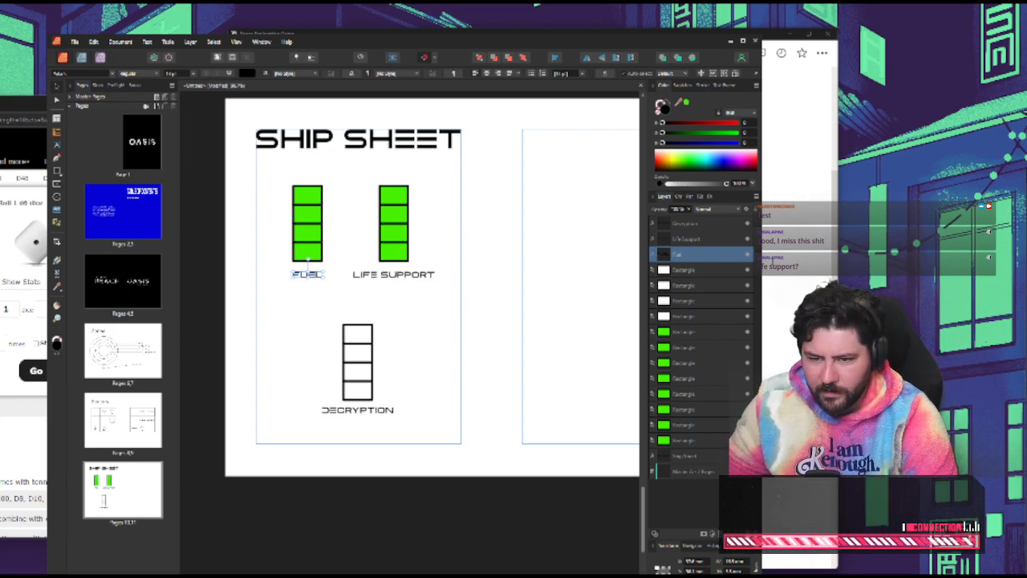
key("alt+Tab")
scroll(665, 418, "up", 3)
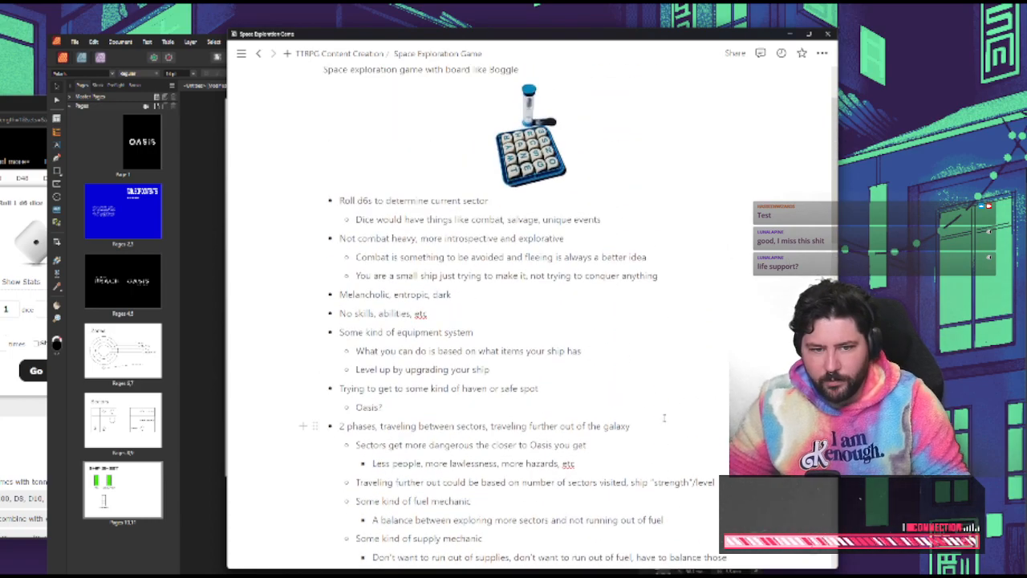
left_click(469, 297)
key("Return")
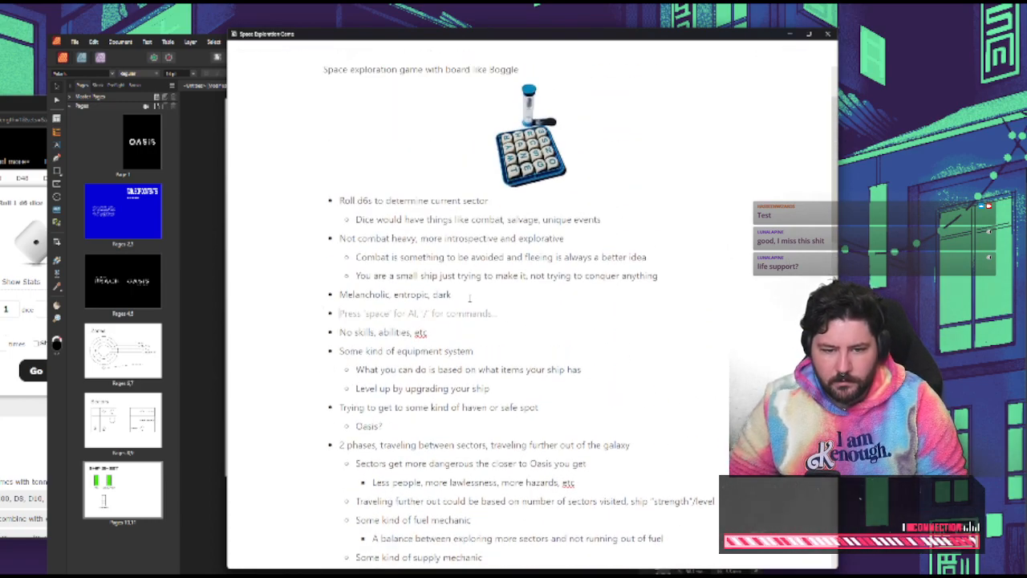
key("Tab")
type("Should feel")
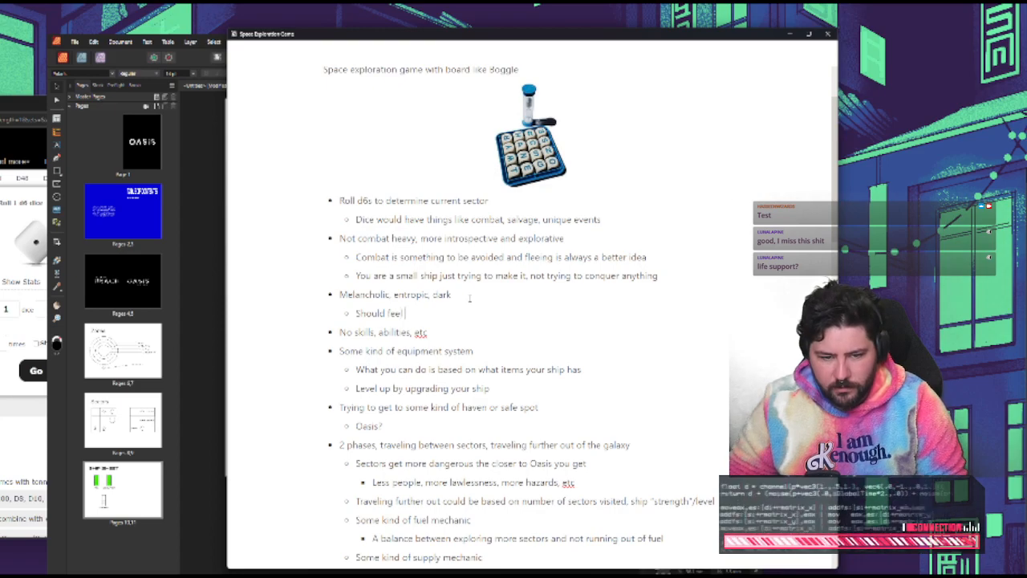
type(" brutal")
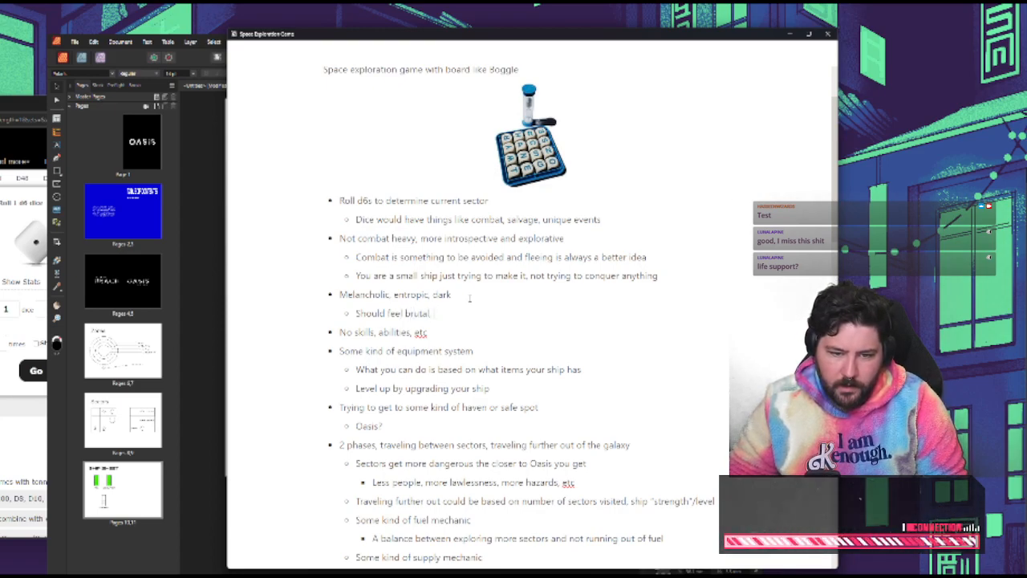
type(" - you should be")
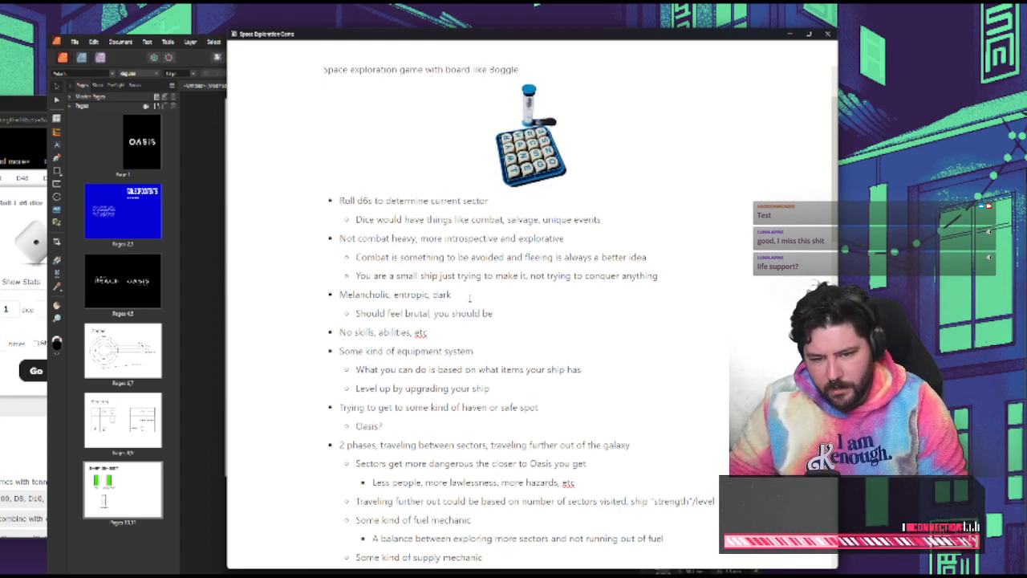
type(" constantly a")
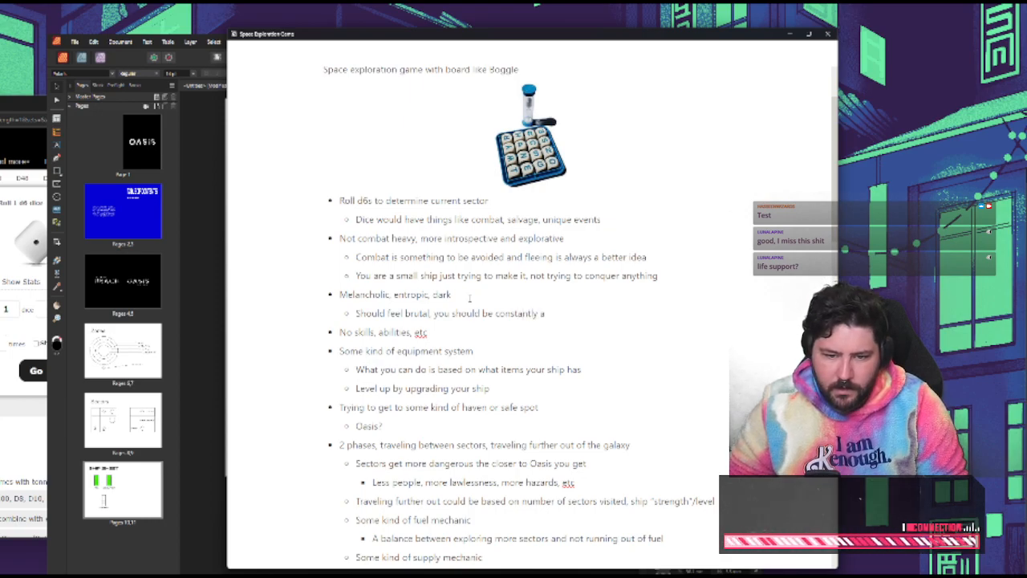
type("t risk")
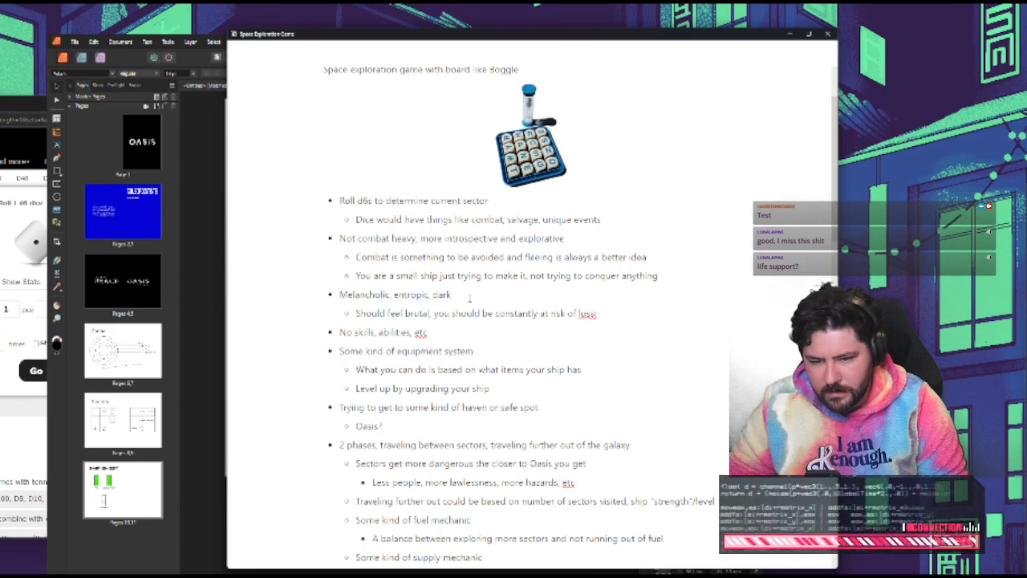
type(" of los")
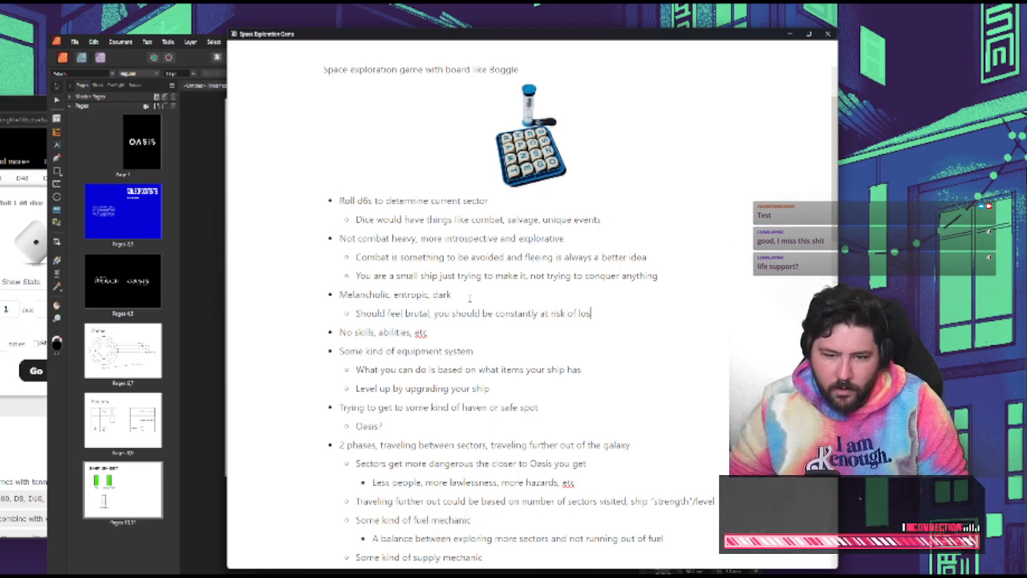
Complete the new bullet with "you should be constantly at risk of running out of fuel and life support"
key("BackSpace")
key("BackSpace")
key("BackSpace")
type("running out of f")
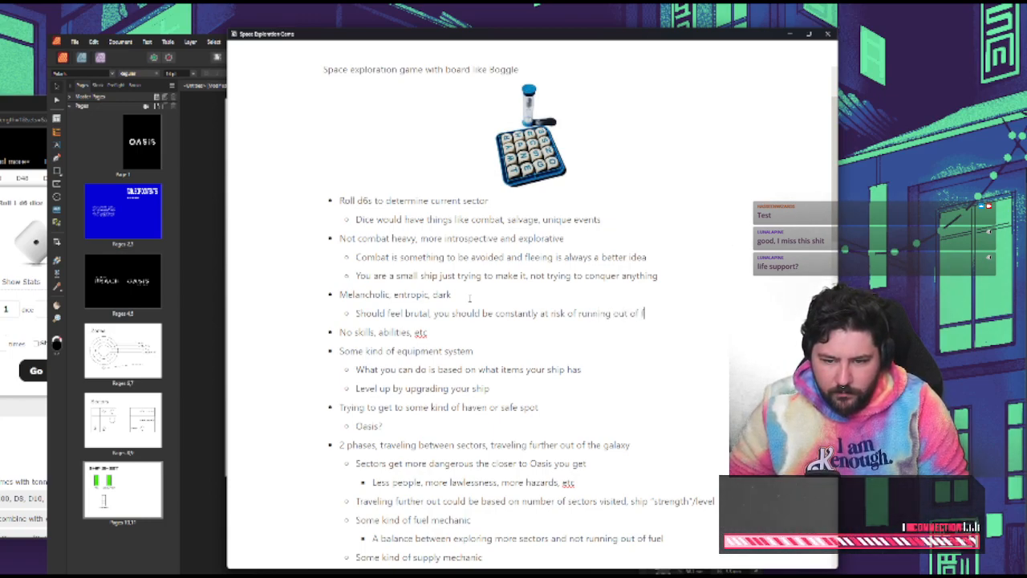
type("uel and life")
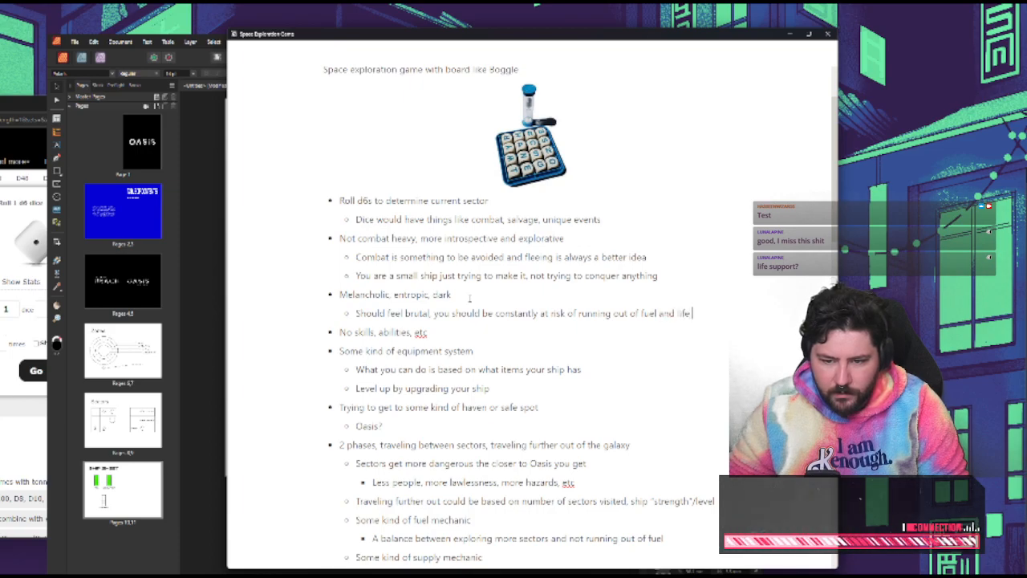
type(" support,")
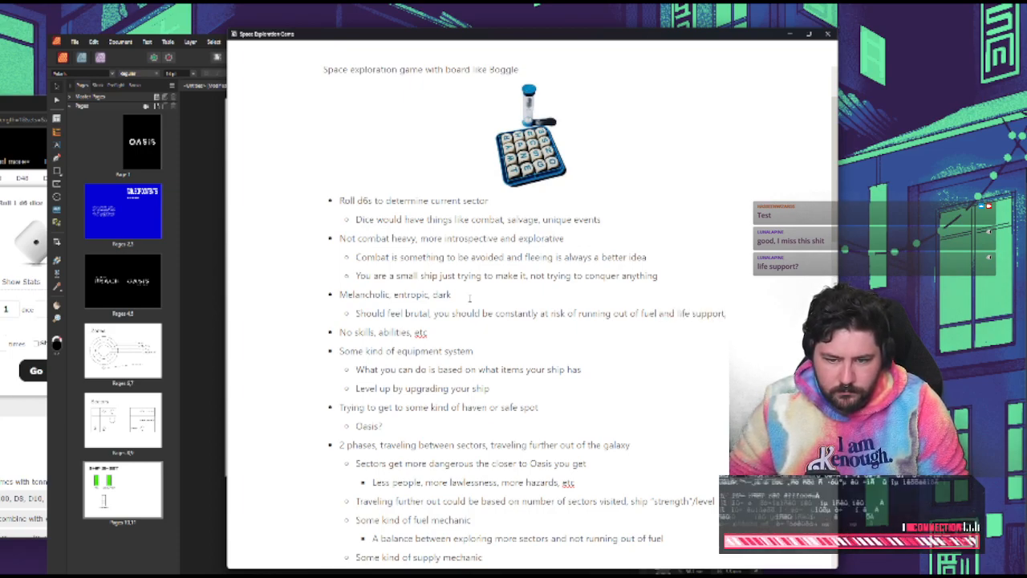
Add a second nested bullet under "Melancholic, entropic, dark" reading "Hard decisions"
key("Return")
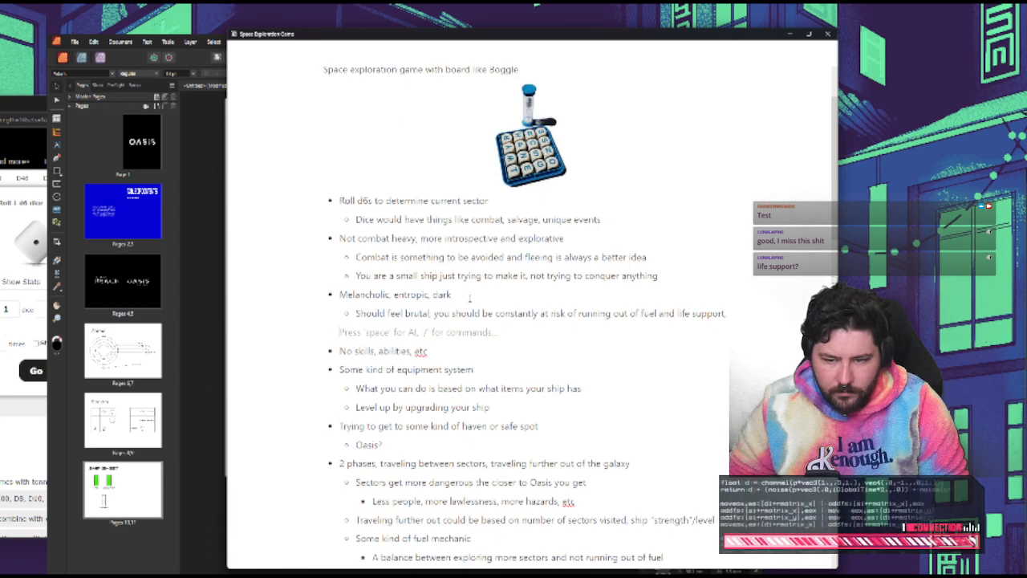
key("BackSpace")
key("BackSpace")
key("Return")
type("Hard d")
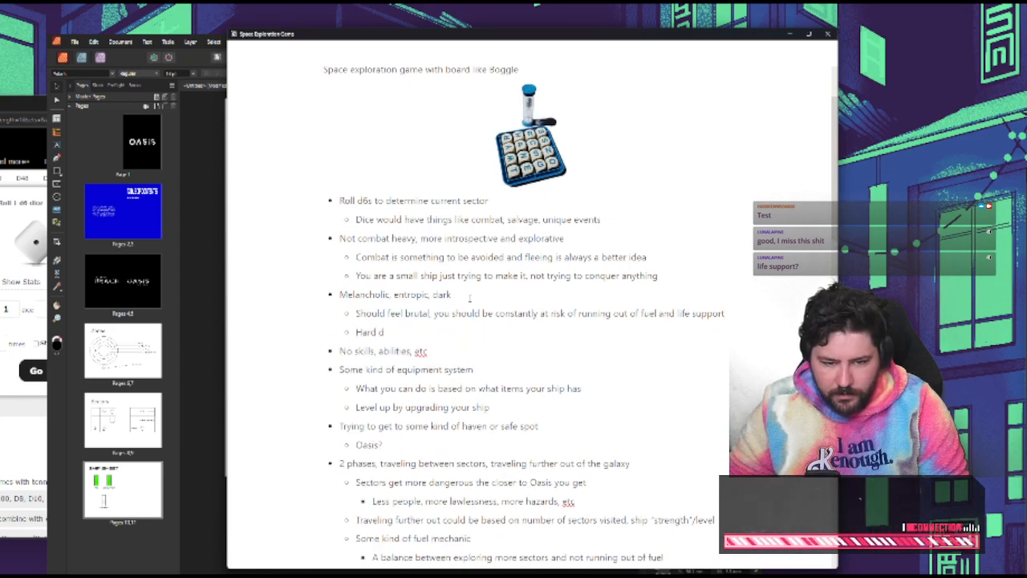
type("ecisions")
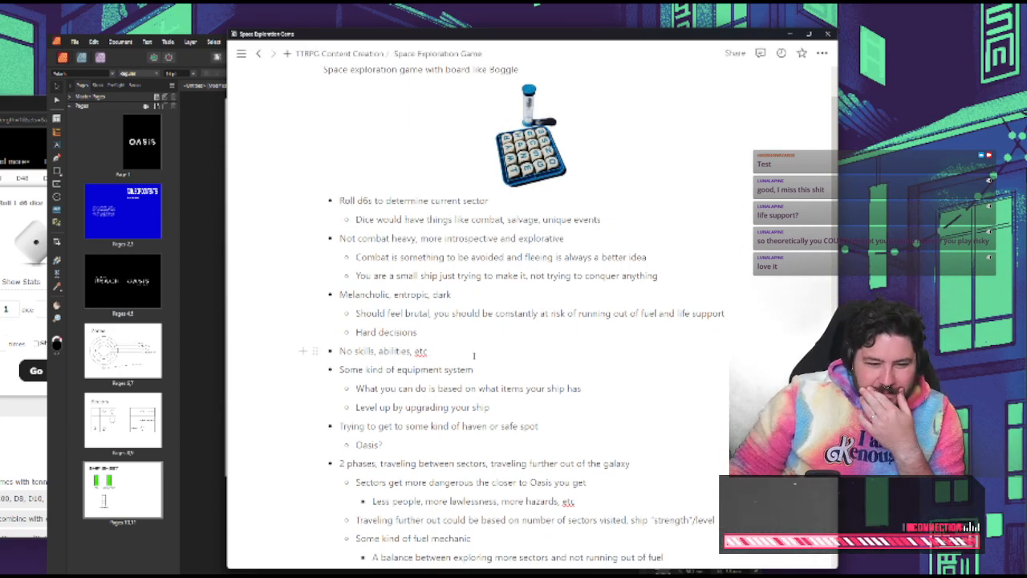
Review the remaining notes on the fuel, supply and coordinates mechanics and the setting, goal and sector generation rules
scroll(441, 367, "down", 3)
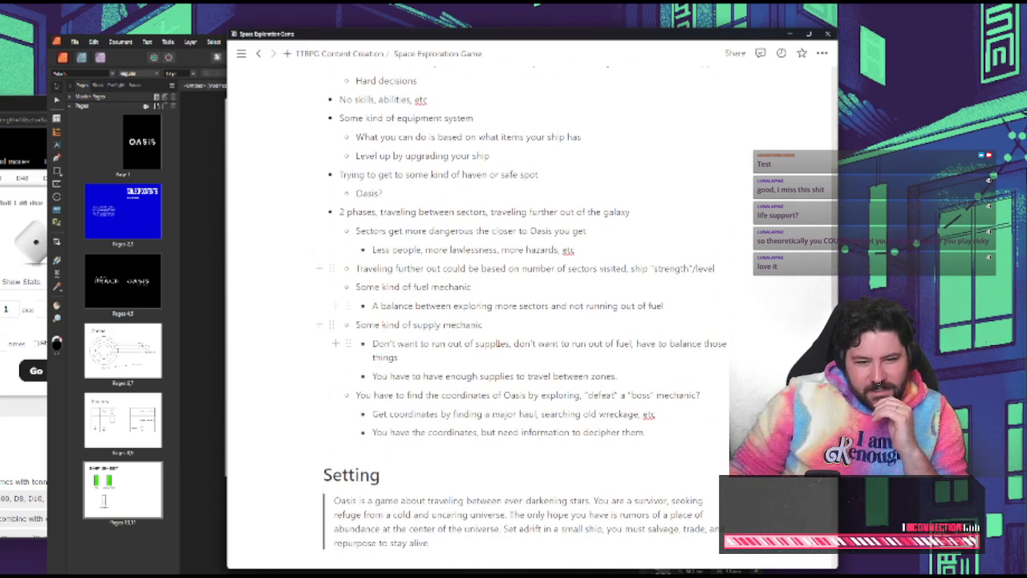
double_click(476, 306)
left_click(518, 319)
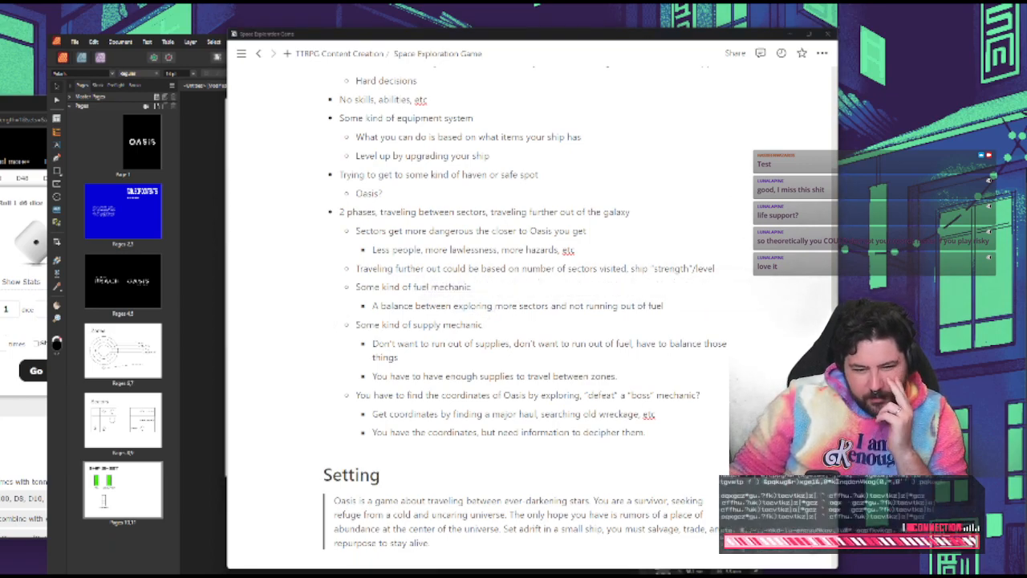
left_click(697, 343)
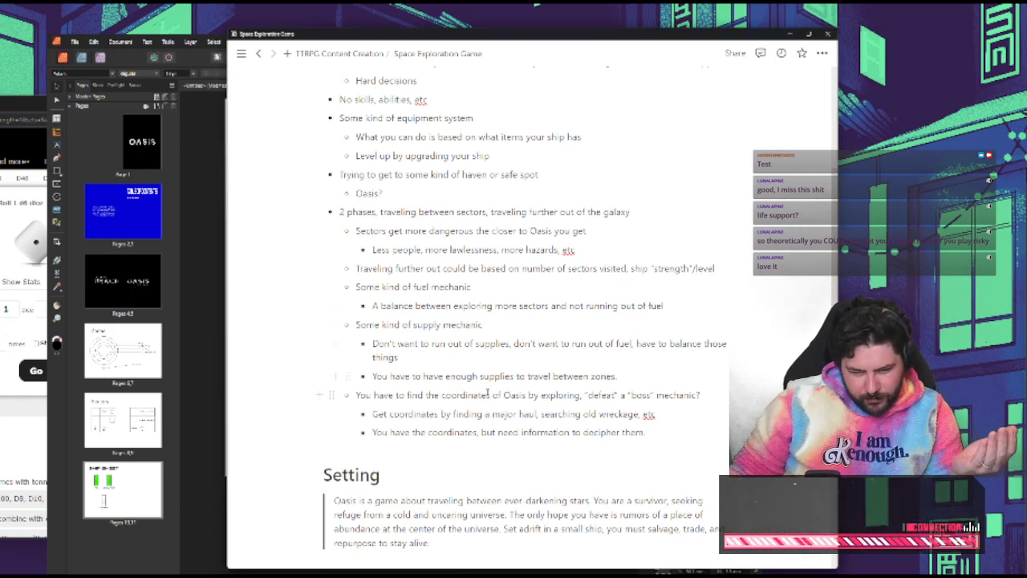
scroll(514, 361, "down", 5)
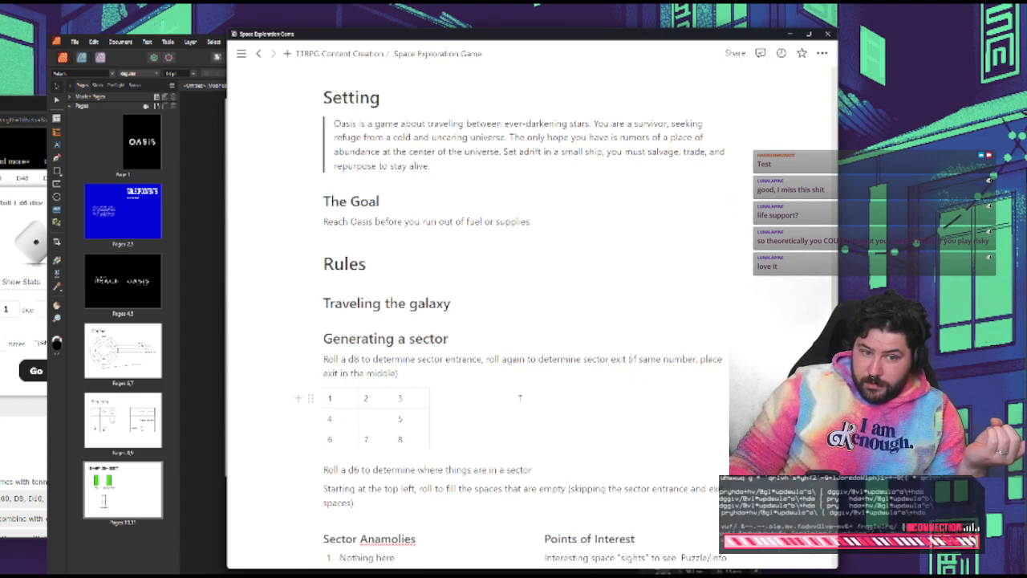
scroll(520, 397, "up", 1)
scroll(526, 397, "down", 2)
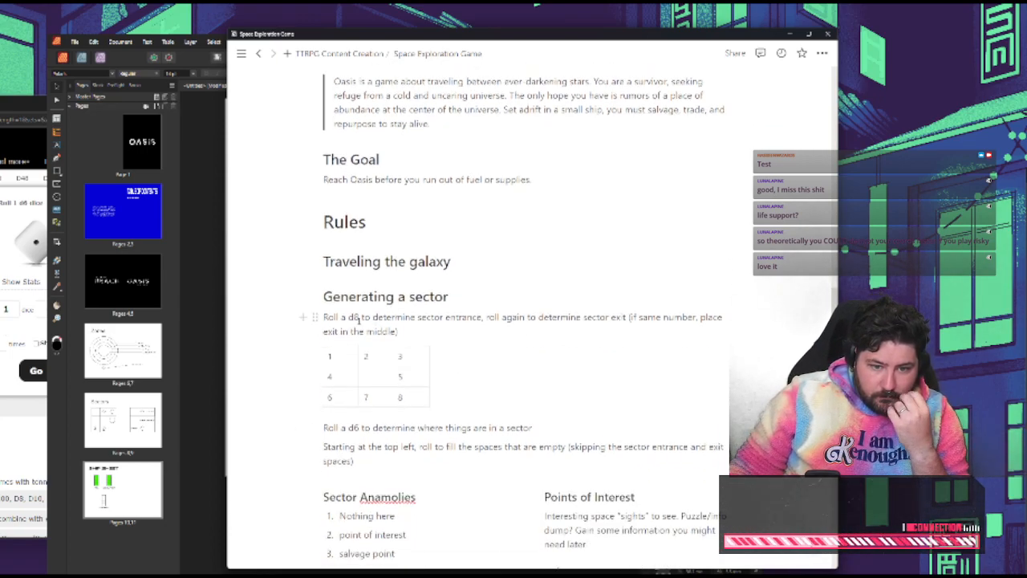
Switch to the ship sheet in Affinity Publisher and add a text "Spend" beneath LIFE SUPPORT in the Space Mono font
left_click(217, 336)
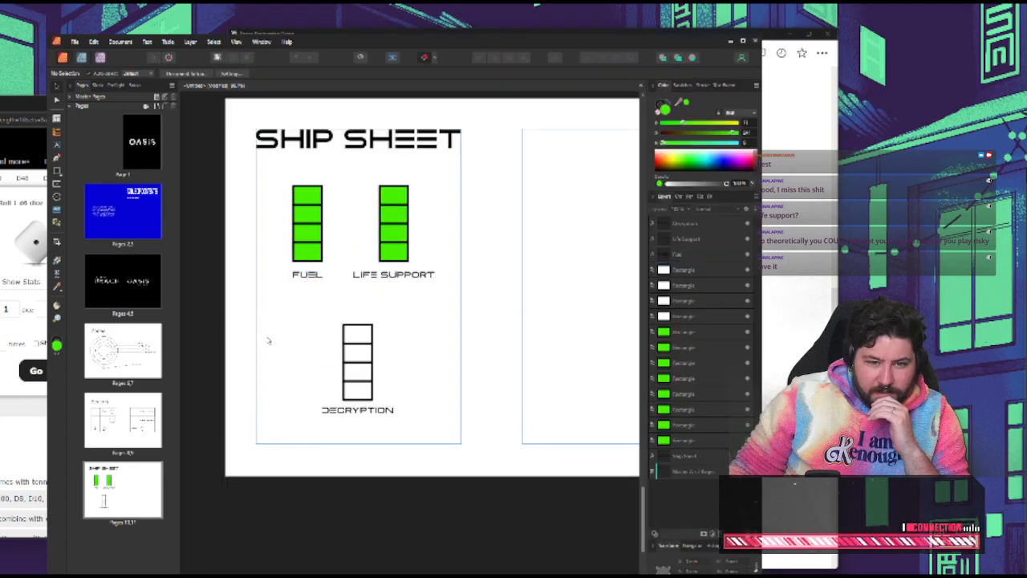
scroll(420, 347, "up", 1)
scroll(418, 347, "up", 1)
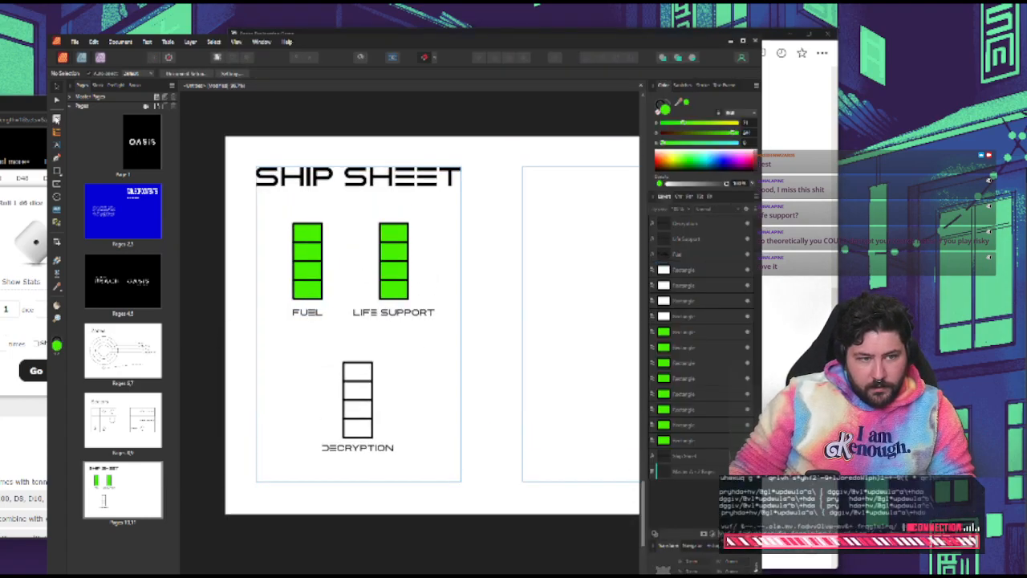
left_click(56, 148)
left_click_drag(356, 325, 393, 330)
type("SPEND")
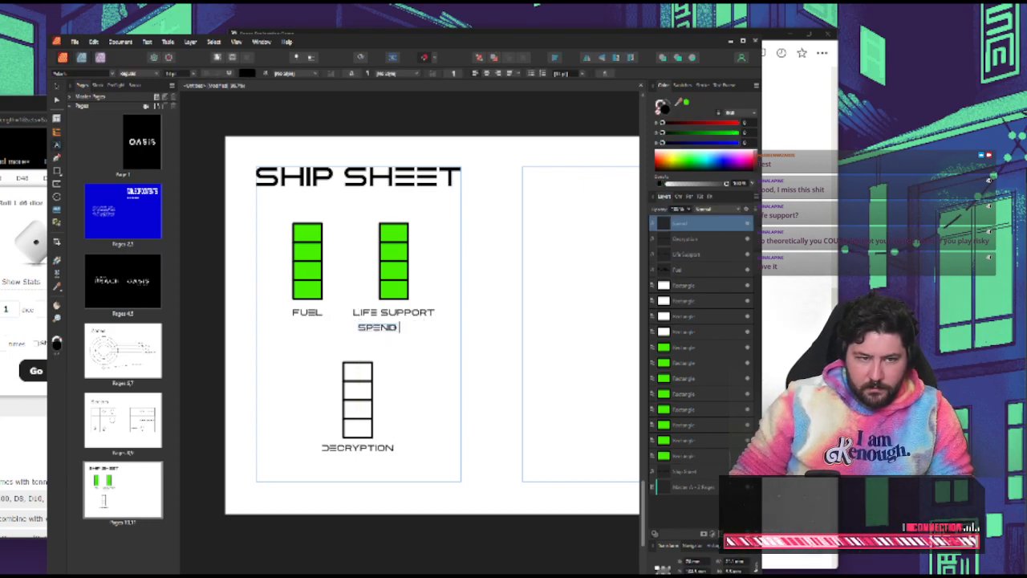
key("ctrl+a")
left_click(113, 73)
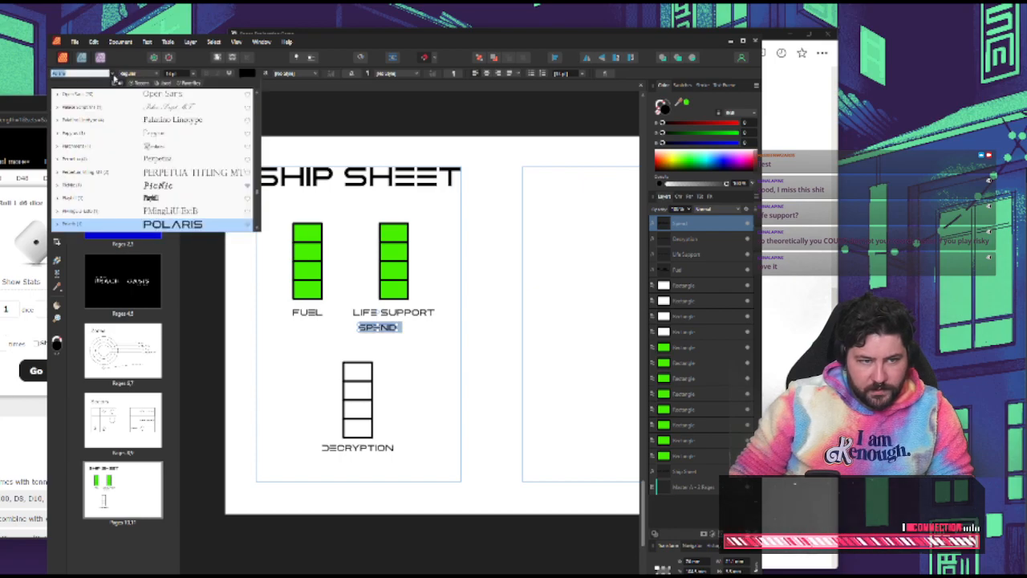
scroll(178, 102, "down", 1)
left_click(169, 197)
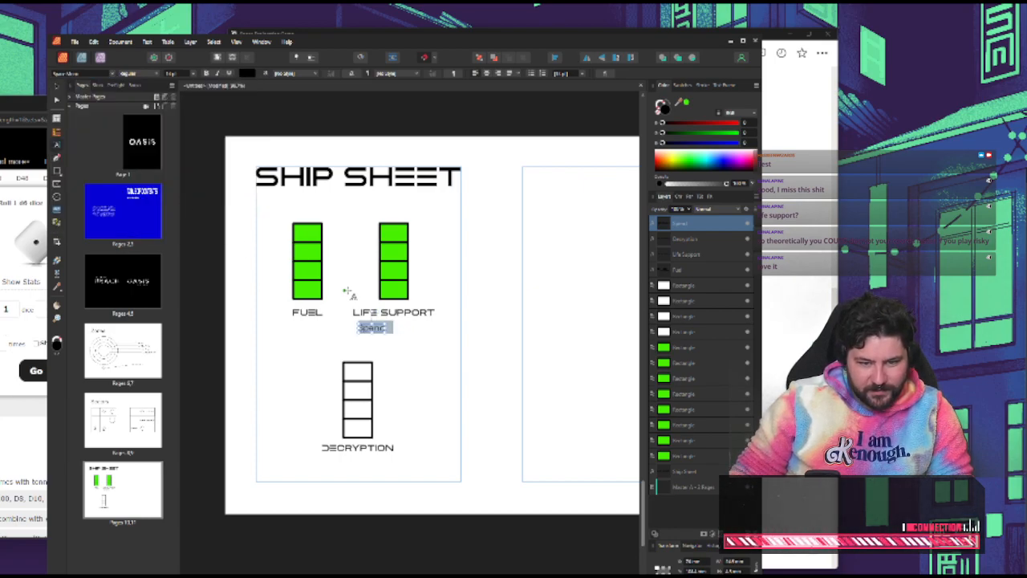
Complete the caption beneath LIFE SUPPORT so it reads "Spend 1 LS to explore a sector"
type("1 to")
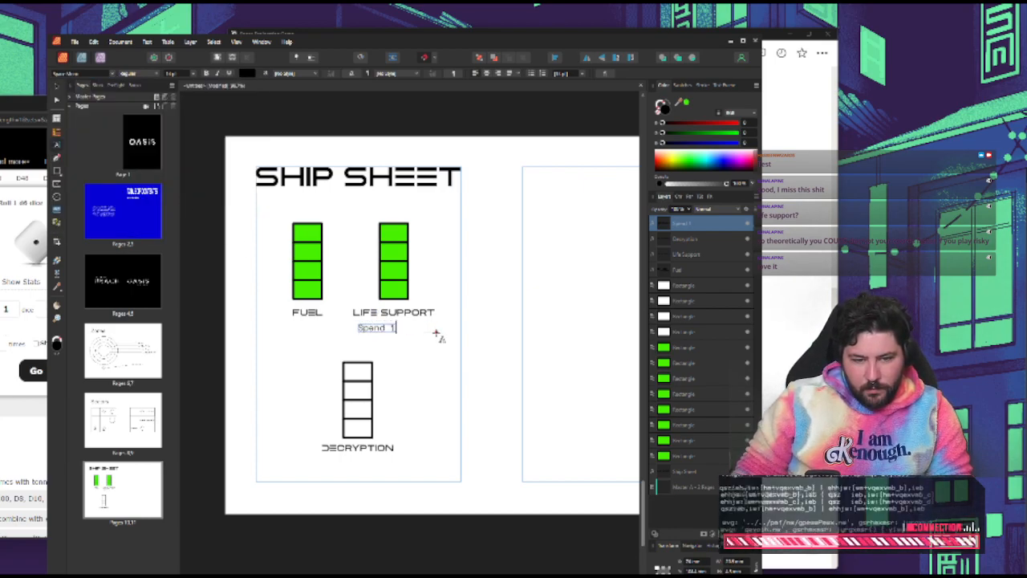
key("BackSpace")
key("BackSpace")
type("LS to ")
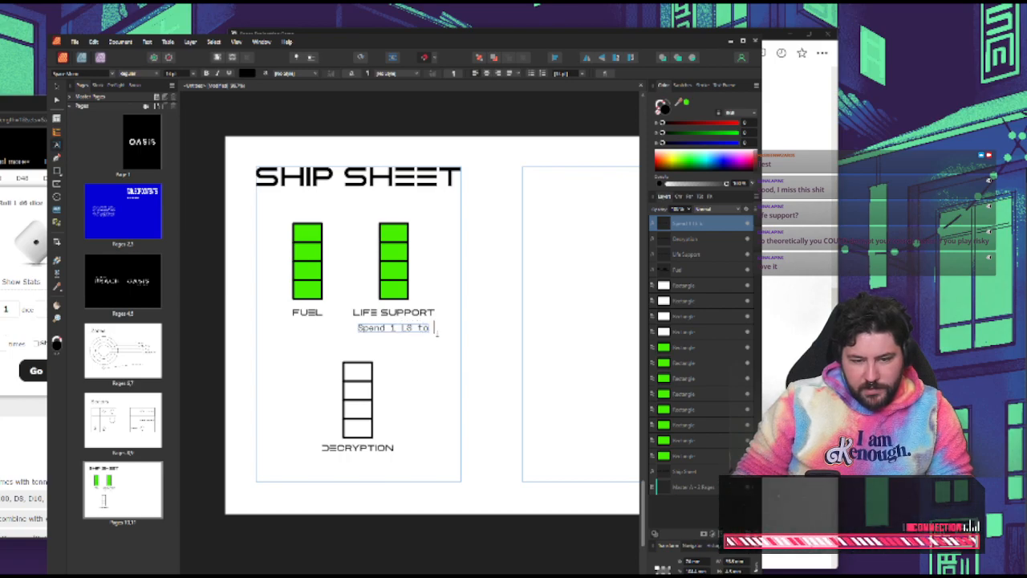
type("expl")
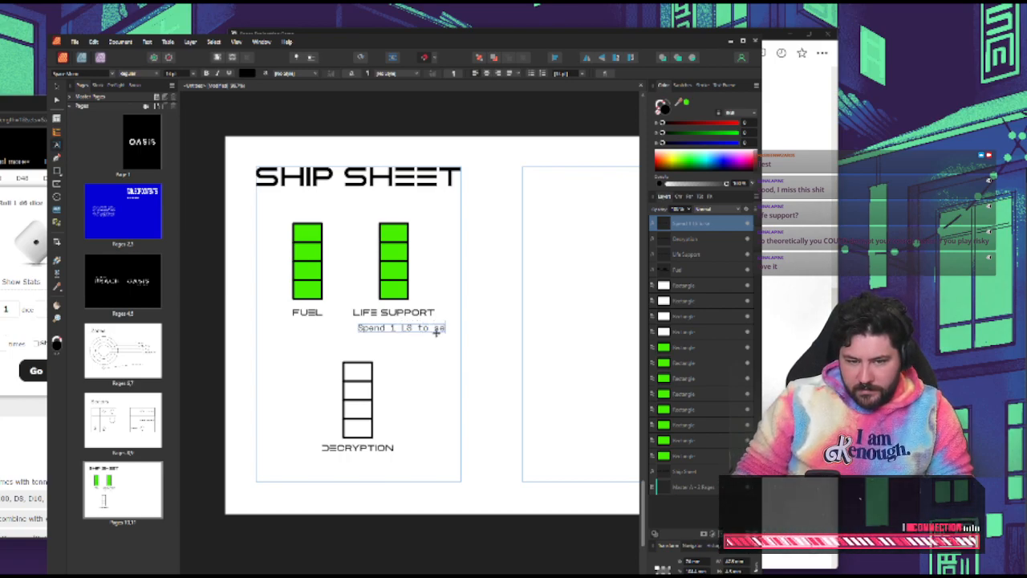
key("BackSpace")
key("BackSpace")
key("BackSpace")
type("explore ")
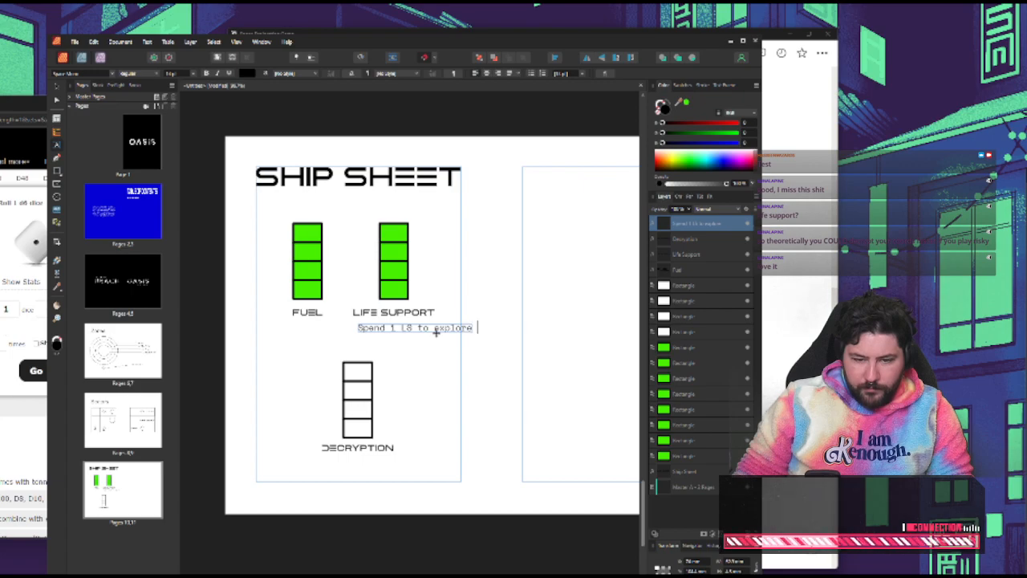
type("a sector")
key("BackSpace")
key("BackSpace")
key("BackSpace")
type("to")
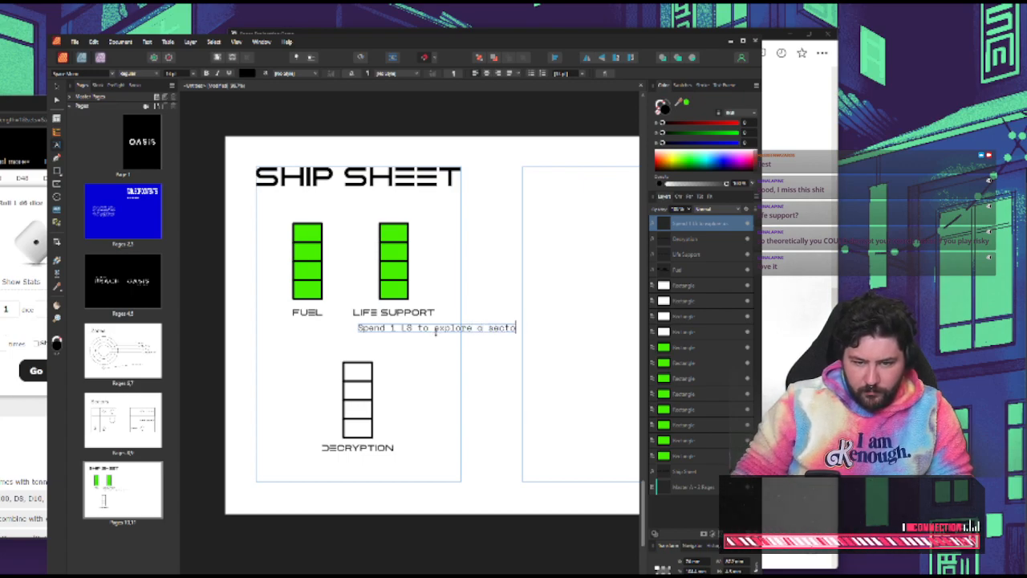
type("r")
key("Escape")
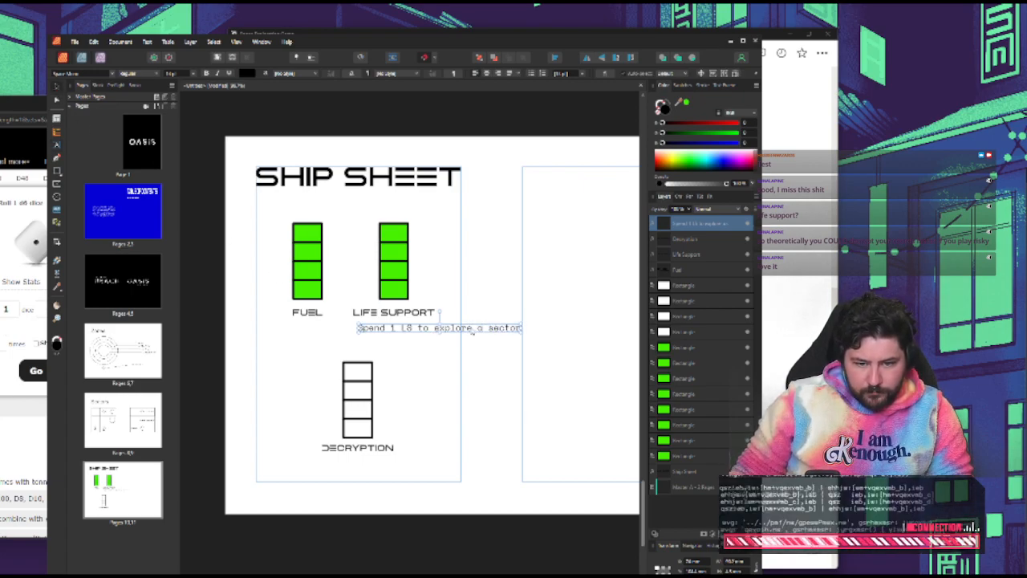
Shrink the caption to fit beneath LIFE SUPPORT and place a copy under FUEL with "LS" replaced by "fuel"
left_click_drag(471, 332, 330, 322)
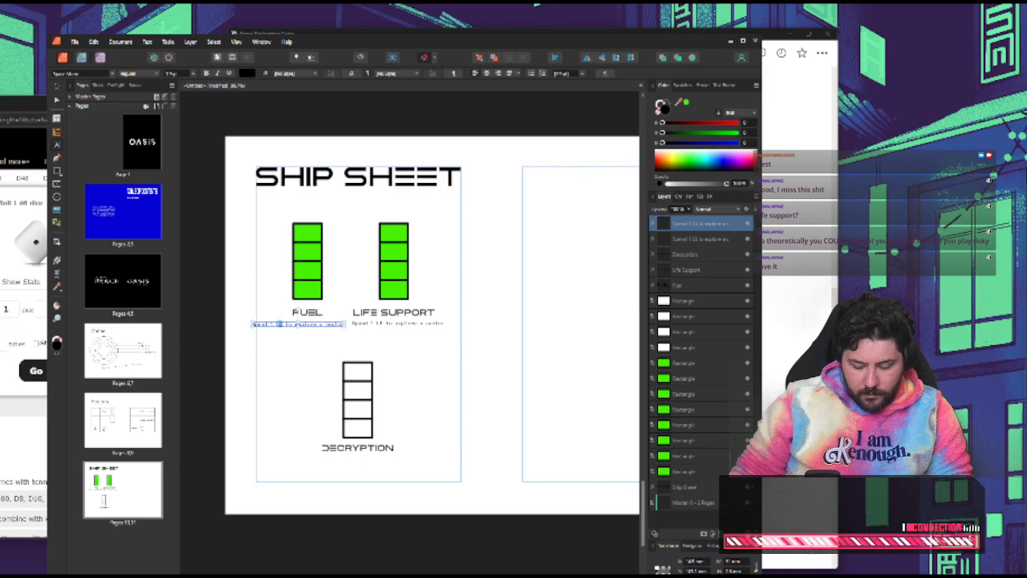
type("Fuel")
key("BackSpace")
key("BackSpace")
key("BackSpace")
key("BackSpace")
type("fu")
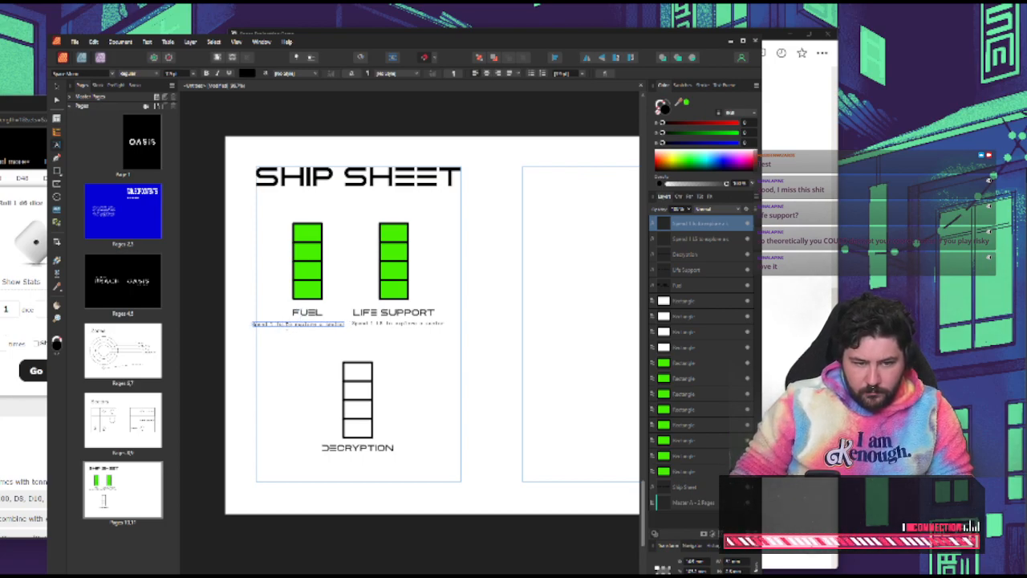
type("el")
Replace the ending of the FUEL caption so it reads "Spend 1 fuel to move to a new zone", with "zone" on a second line
double_click(335, 323)
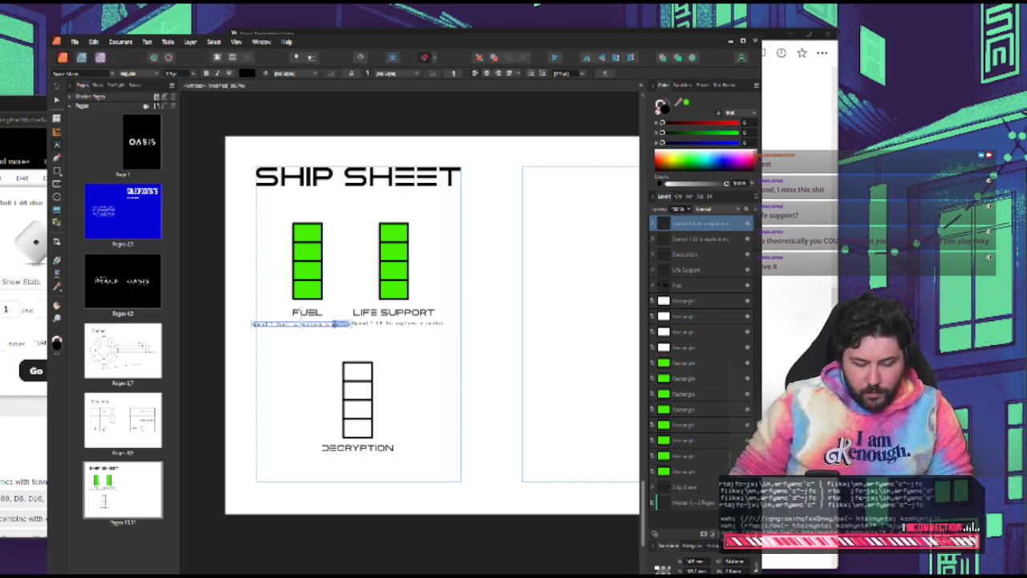
key("BackSpace")
key("BackSpace")
key("BackSpace")
key("BackSpace")
key("BackSpace")
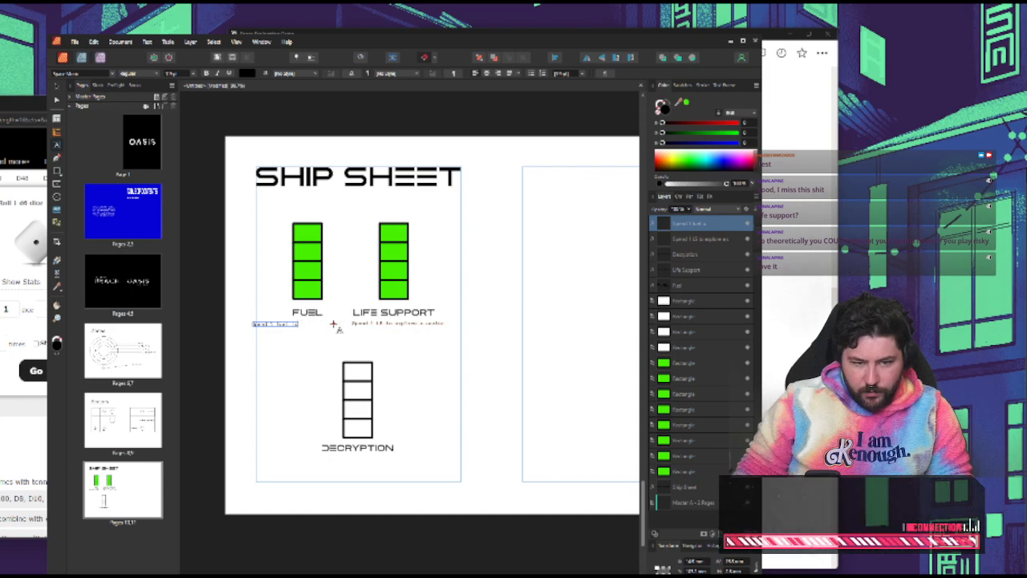
type("move to ")
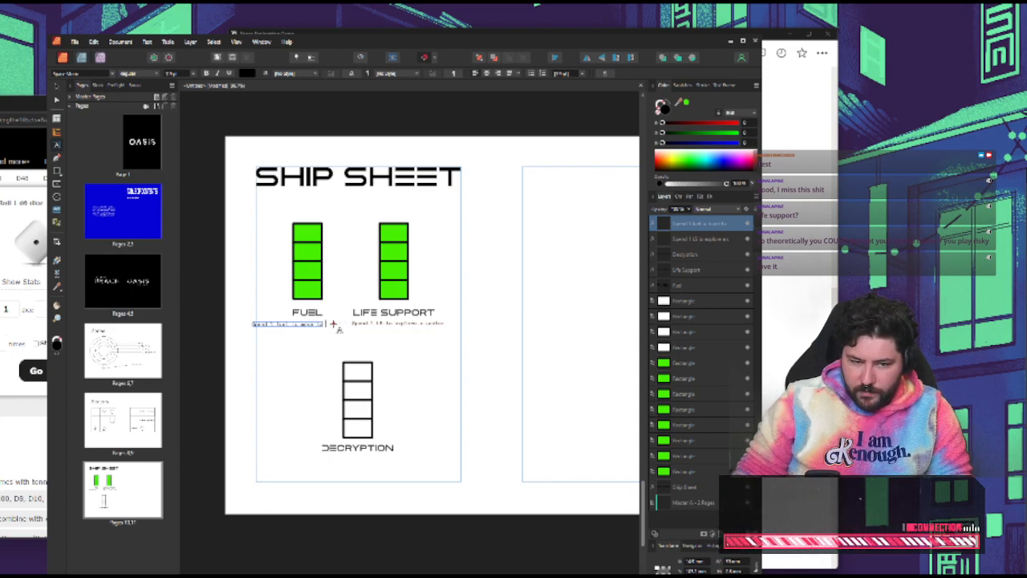
type("anot")
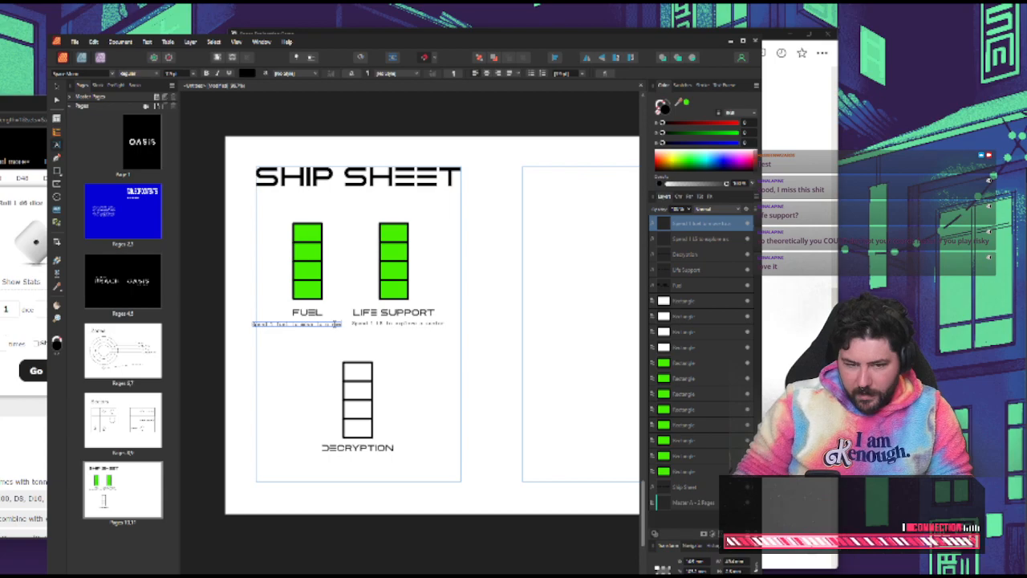
key("Return")
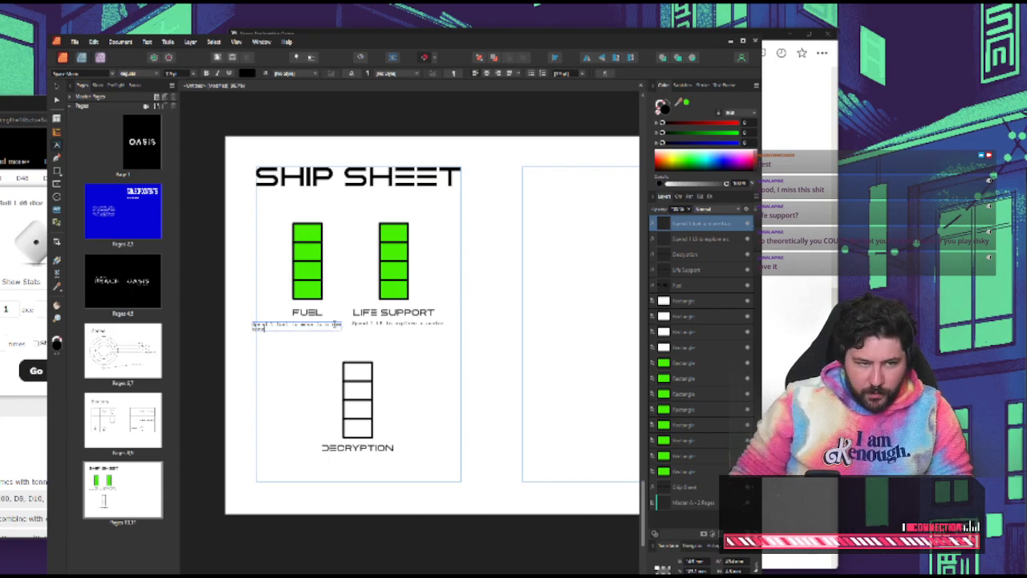
Look over the Zones and Sectors spreads and return to the ship sheet
scroll(272, 210, "up", 4)
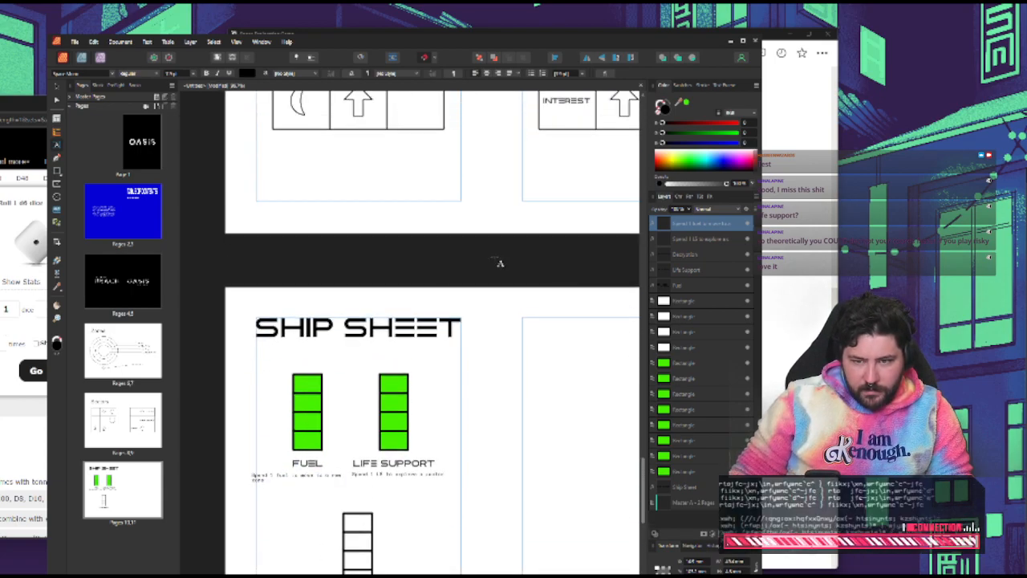
scroll(297, 280, "up", 2)
left_click(123, 351)
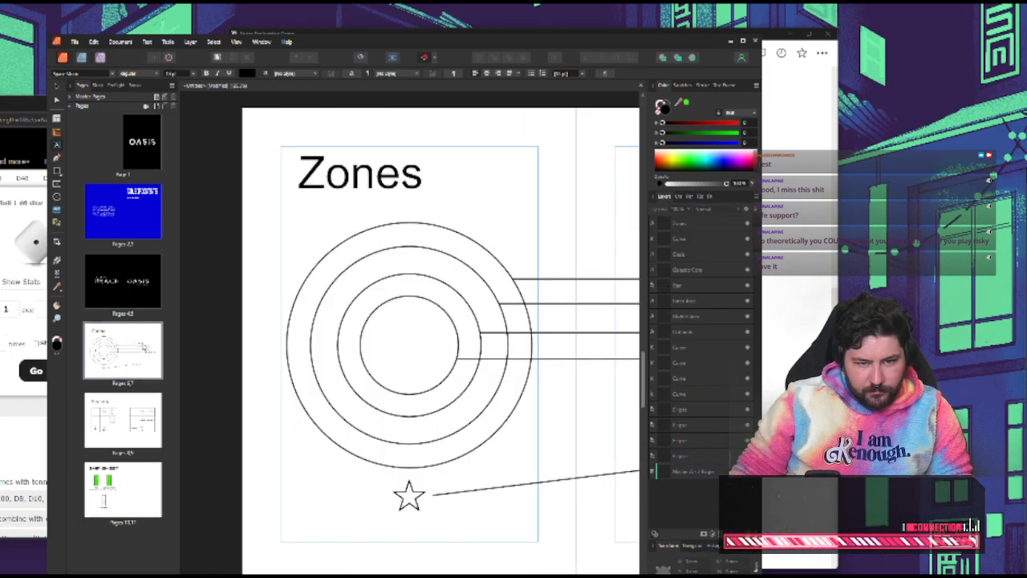
scroll(383, 300, "down", 2, "ctrl")
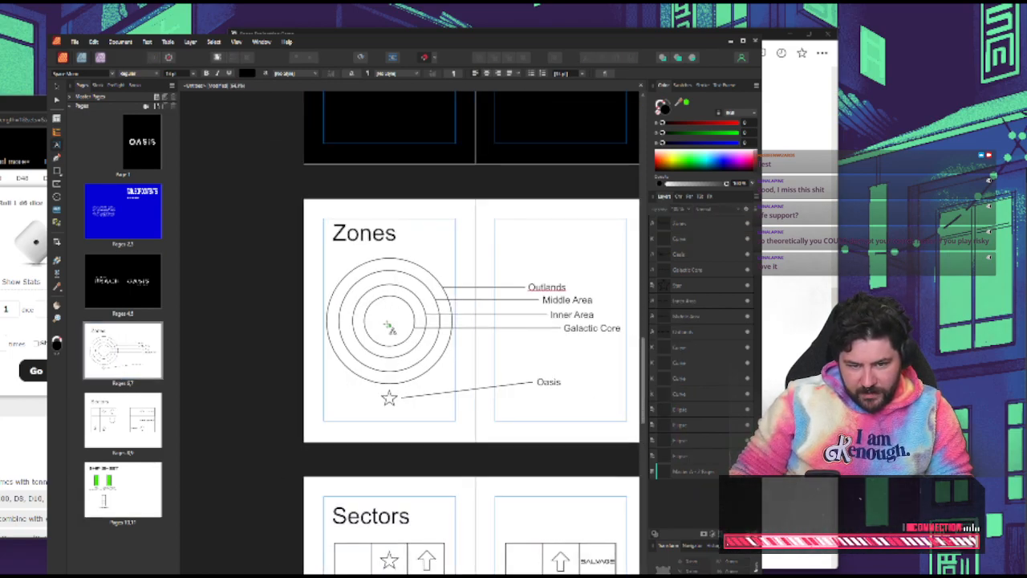
scroll(314, 396, "down", 1)
double_click(127, 418)
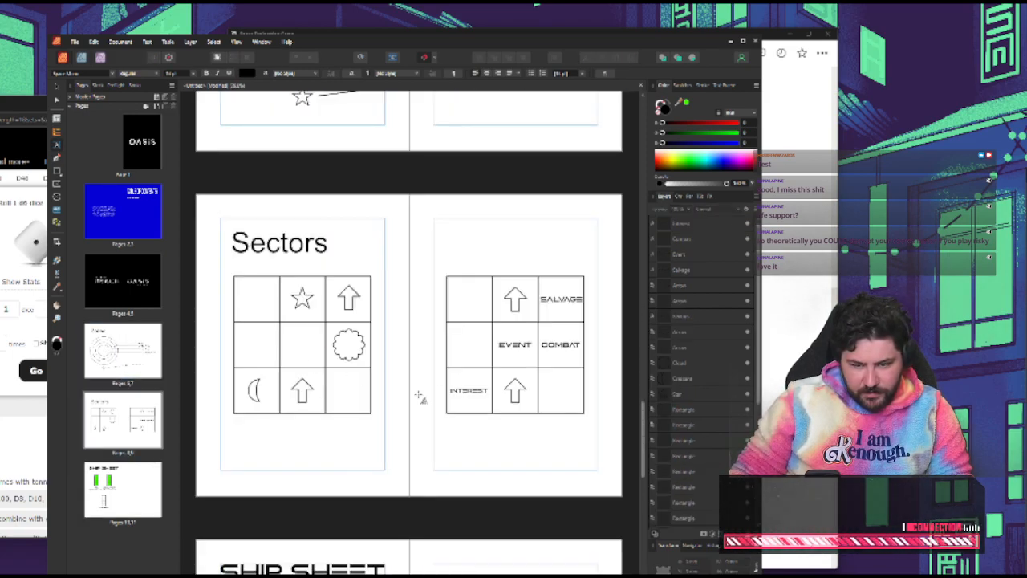
double_click(123, 489)
scroll(321, 467, "down", 1)
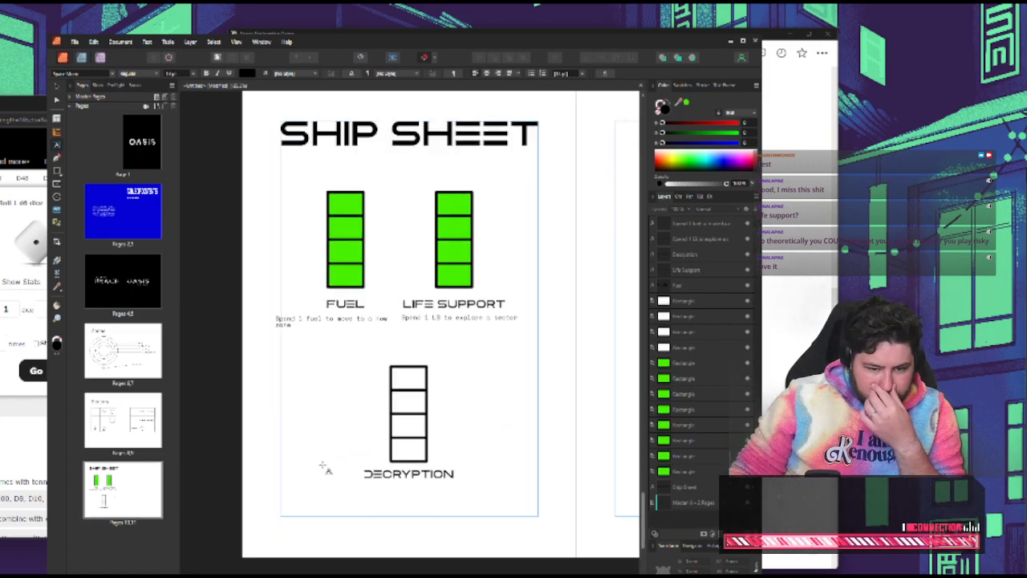
Place a copy of the LIFE SUPPORT caption beneath the DECRYPTION label and open its text for editing
left_click(429, 319)
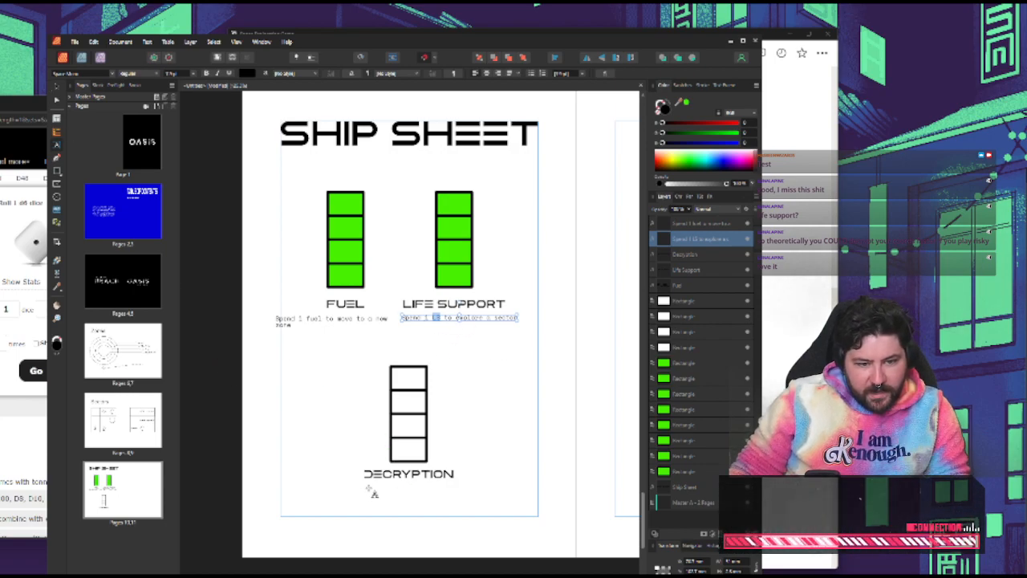
left_click(499, 349)
left_click(460, 318)
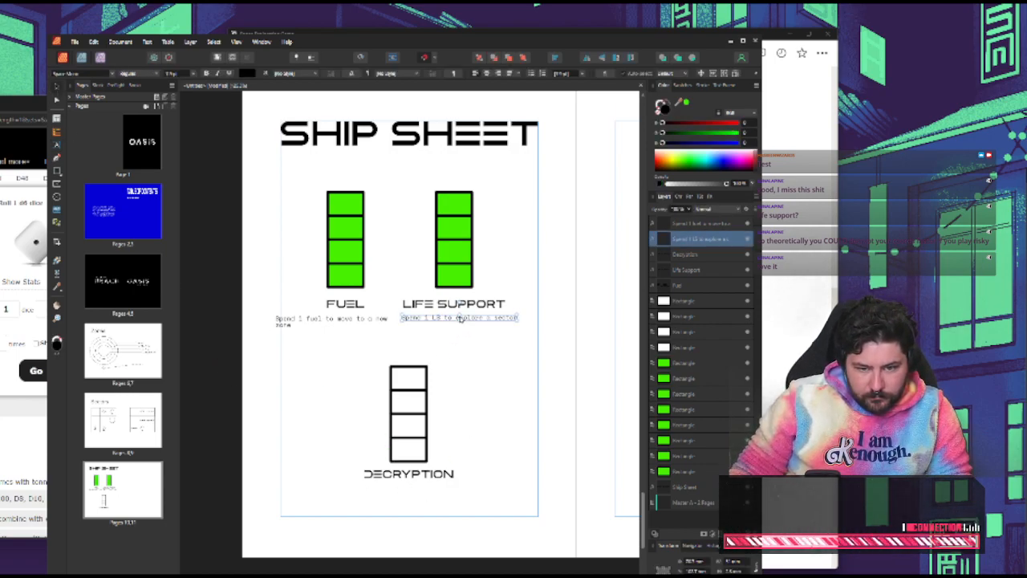
left_click_drag(459, 317, 410, 488)
double_click(404, 488)
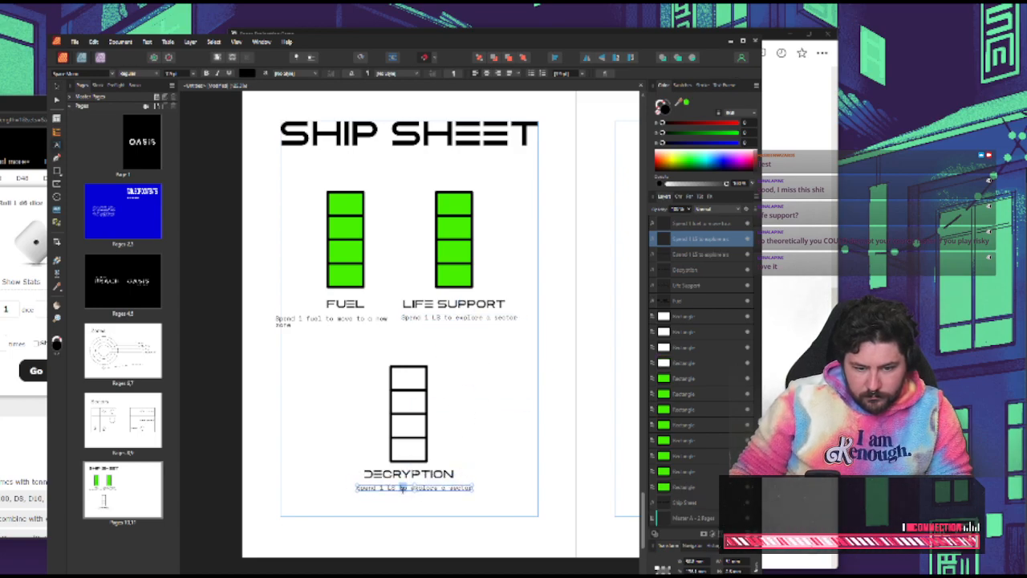
Replace the copied caption's text with "Need 4 decryption to find Oasis"
key("ctrl+a")
type("Need")
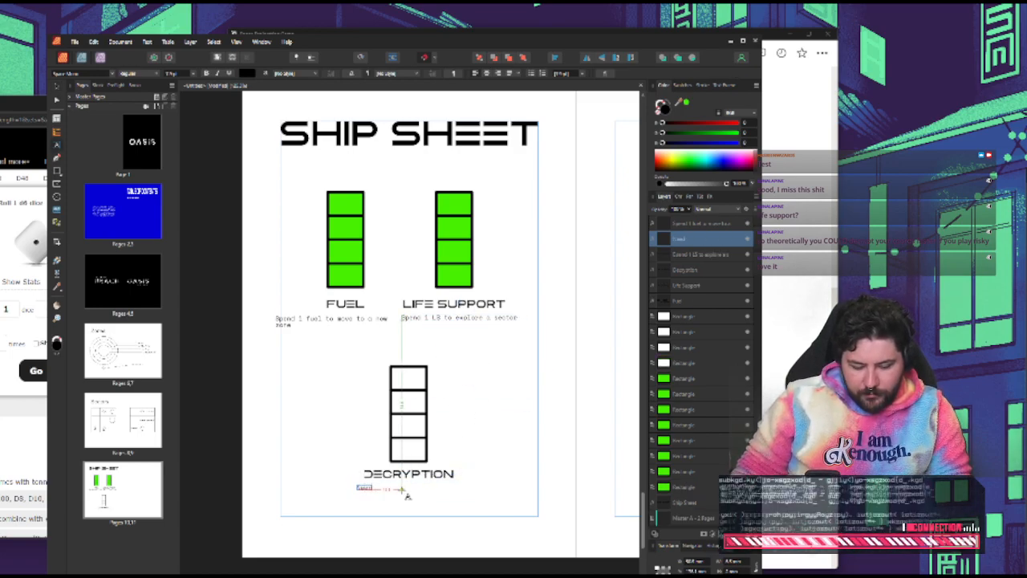
type(" 1")
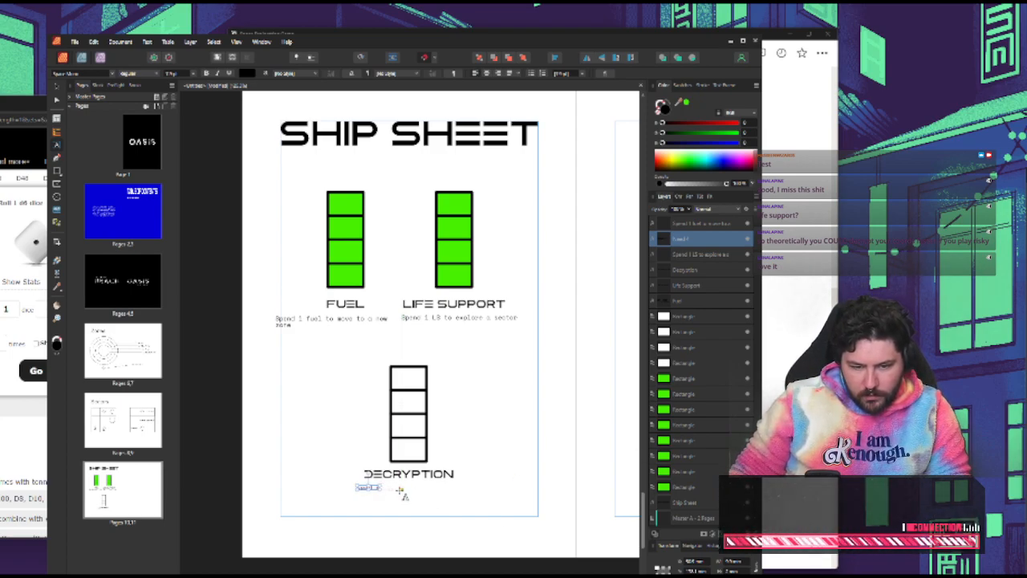
type(" decry")
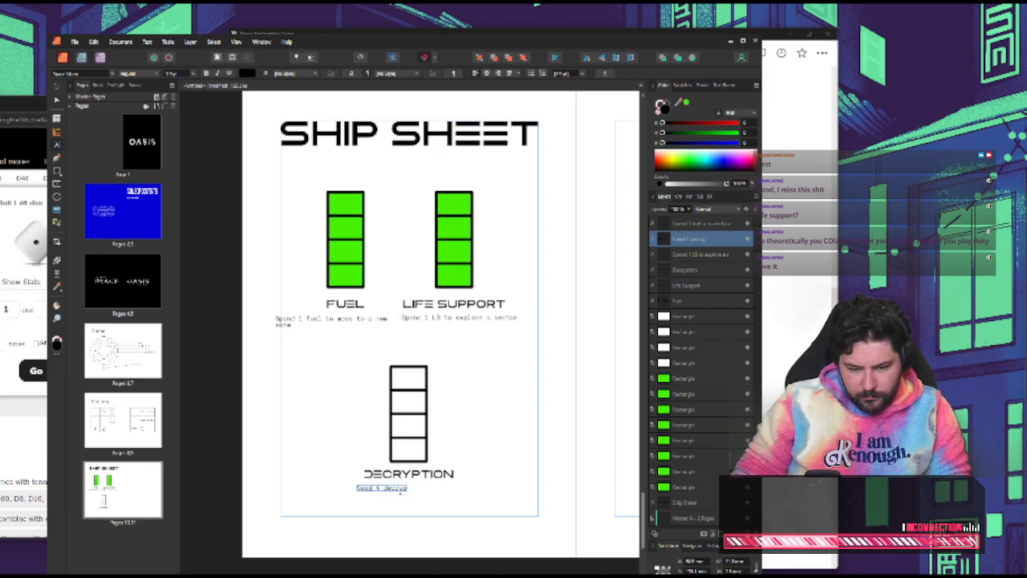
type("ption to find")
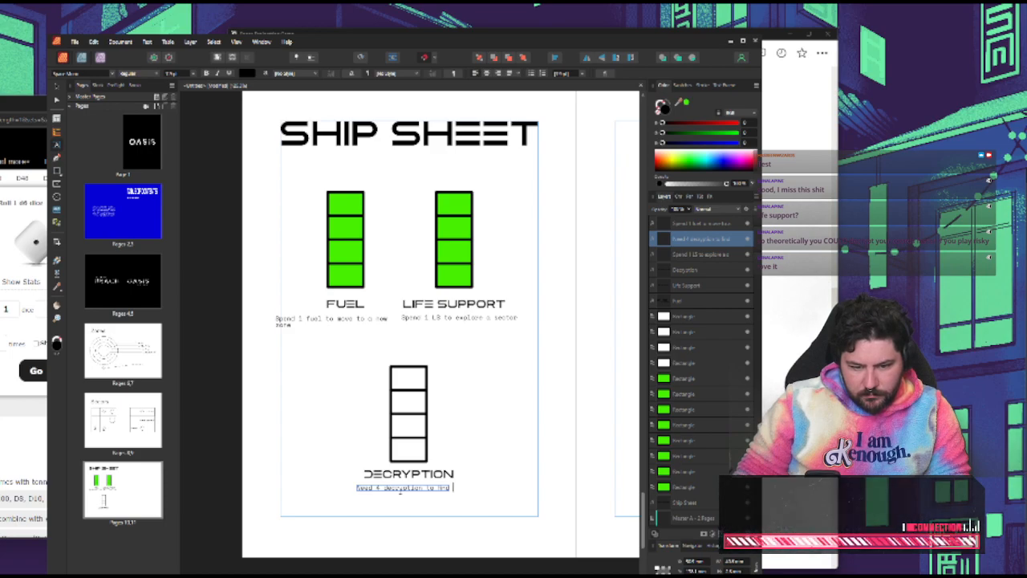
type(" Oasis")
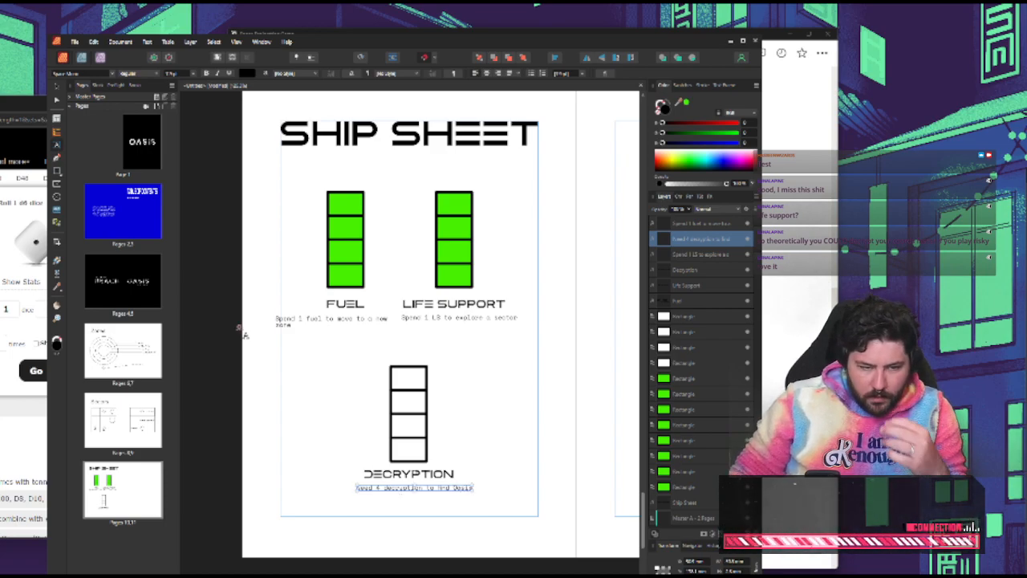
Nudge the new caption slightly left to centre it beneath DECRYPTION and deselect it
left_click(56, 88)
left_click(462, 422)
left_click_drag(456, 488, 450, 488)
left_click(482, 486)
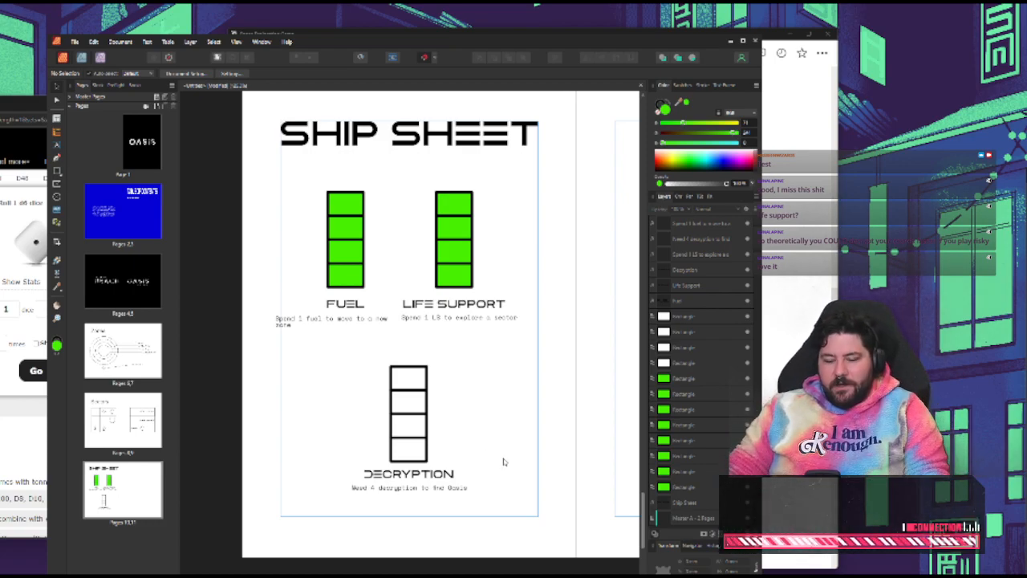
Draw a rectangle about 114 mm wide across the upper margins of the blank page facing the ship sheet and remove its fill
scroll(449, 416, "down", 3)
scroll(491, 397, "left", 1)
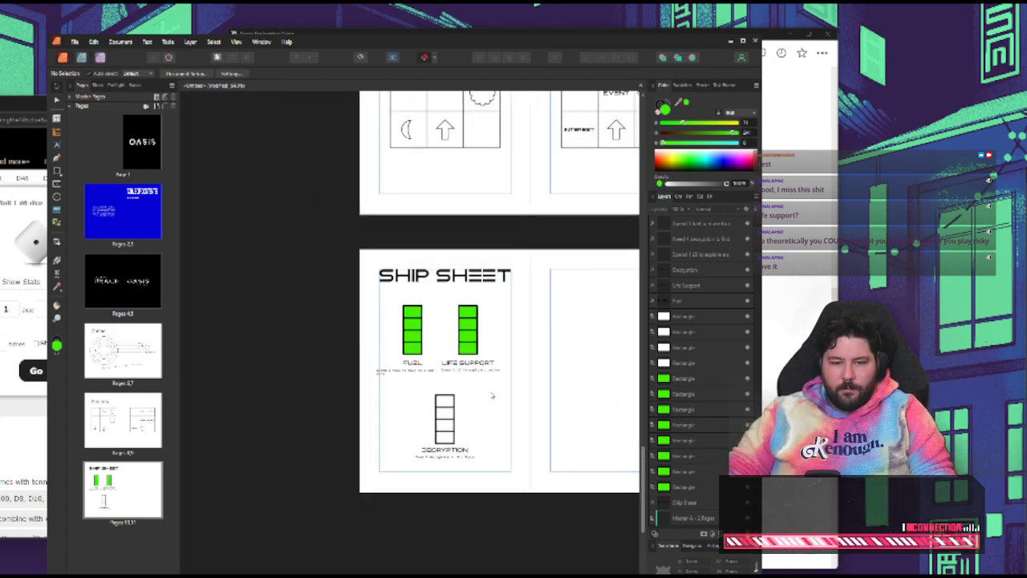
scroll(485, 389, "right", 5)
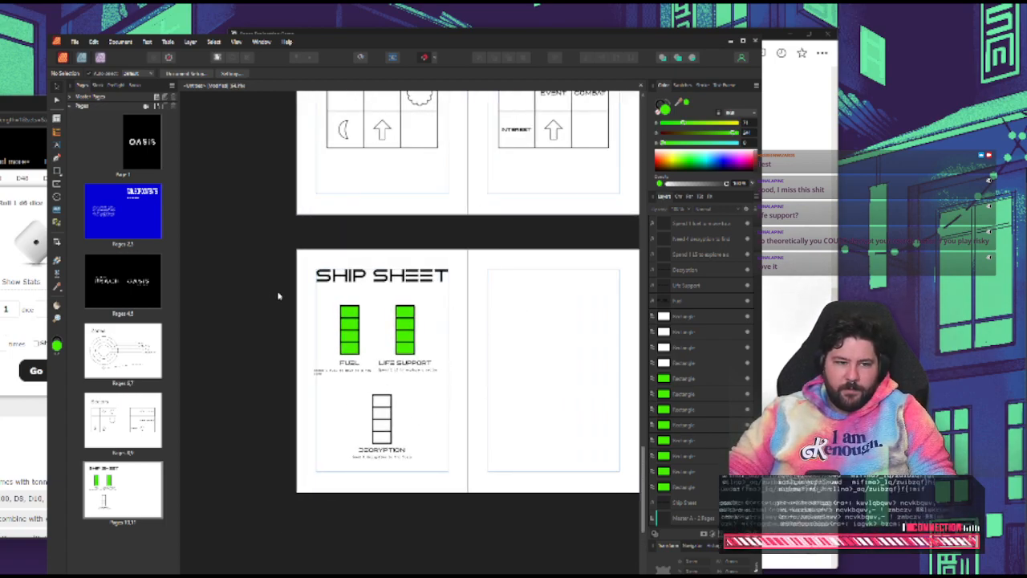
left_click(58, 187)
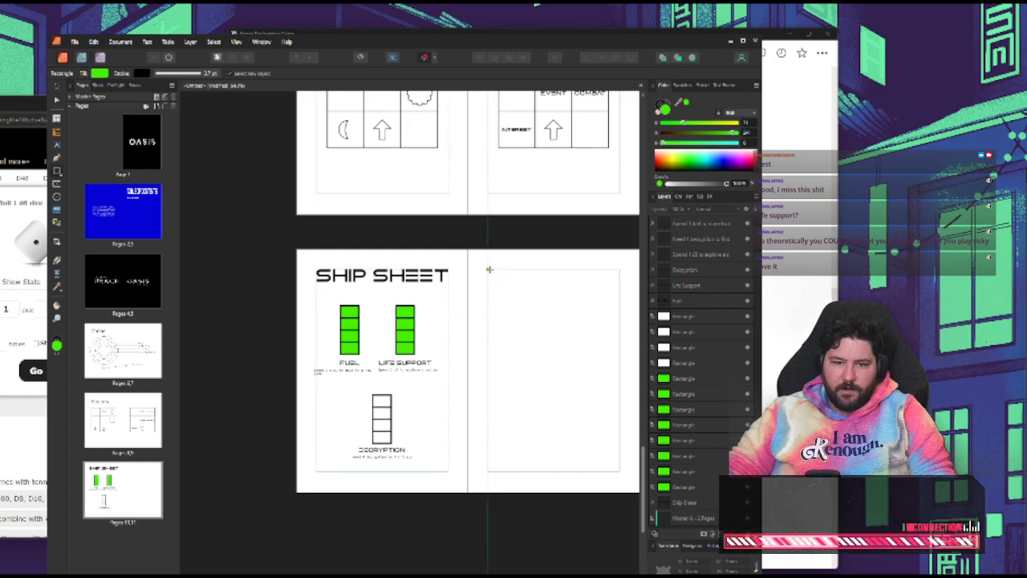
left_click_drag(487, 270, 619, 329)
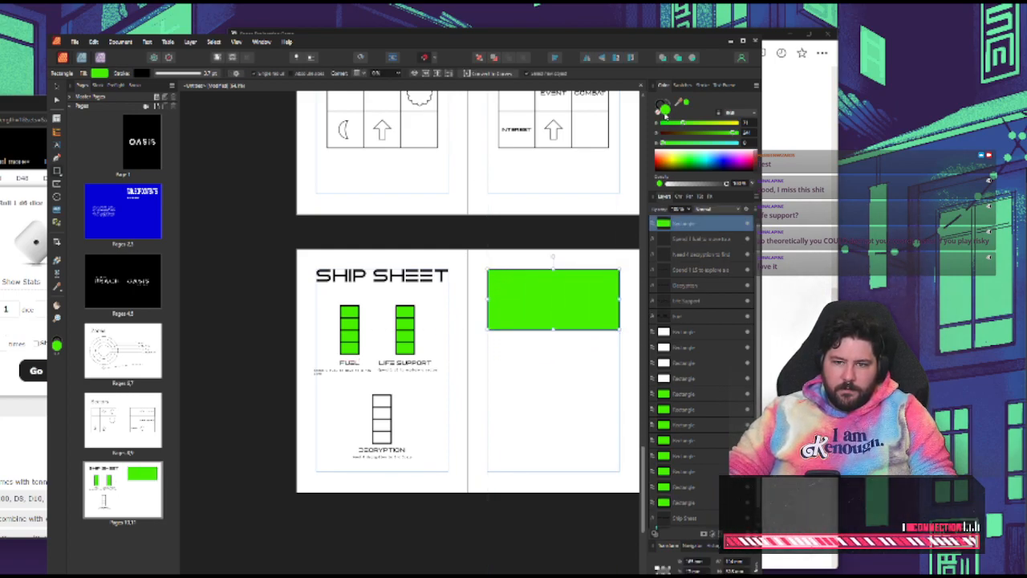
left_click(659, 116)
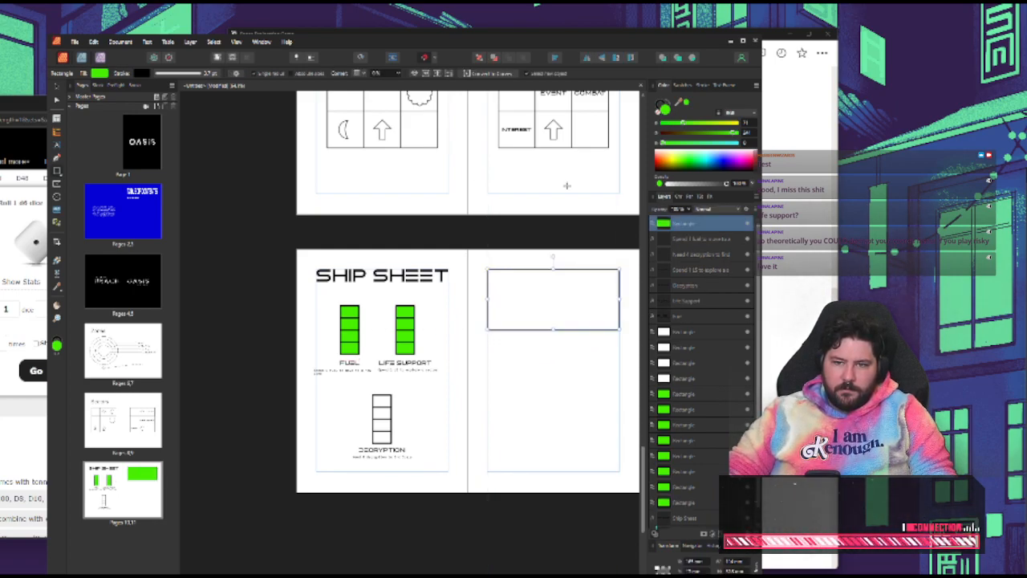
Copy the outlined rectangle to the lower part of the page and shift the original slightly down
left_click(524, 343)
left_click_drag(521, 331, 519, 441)
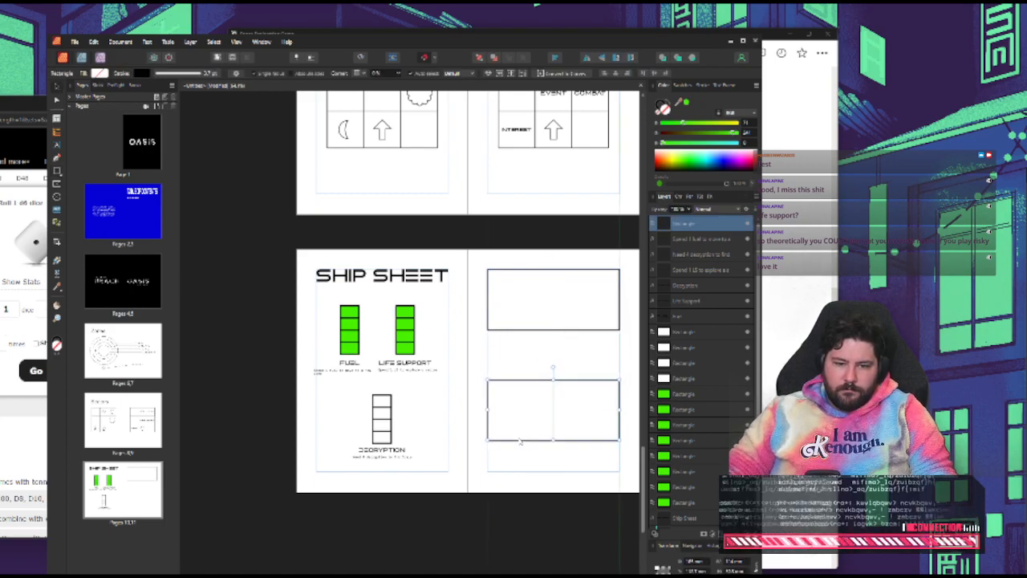
left_click(559, 330)
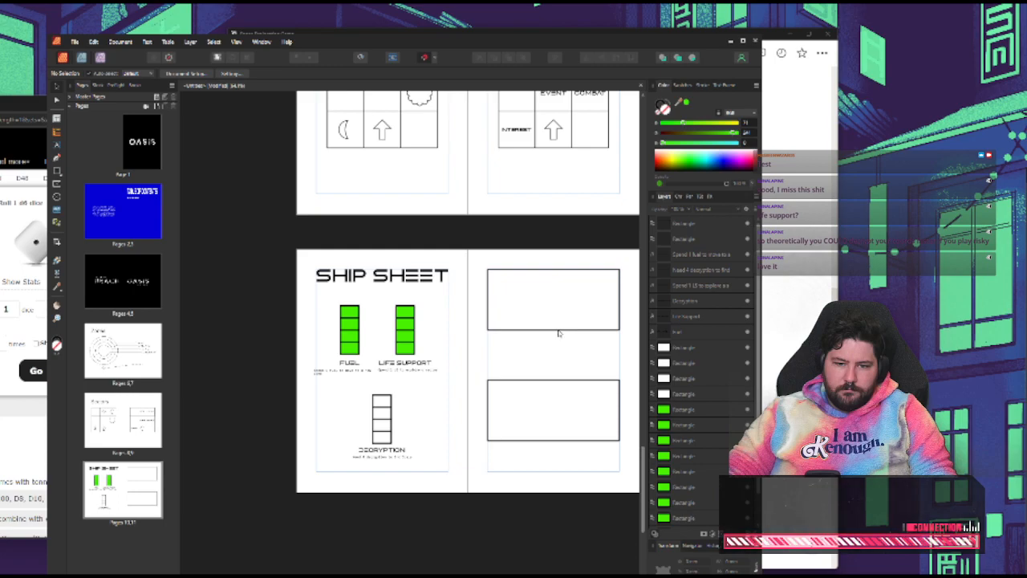
left_click_drag(559, 333, 560, 348)
left_click(542, 376)
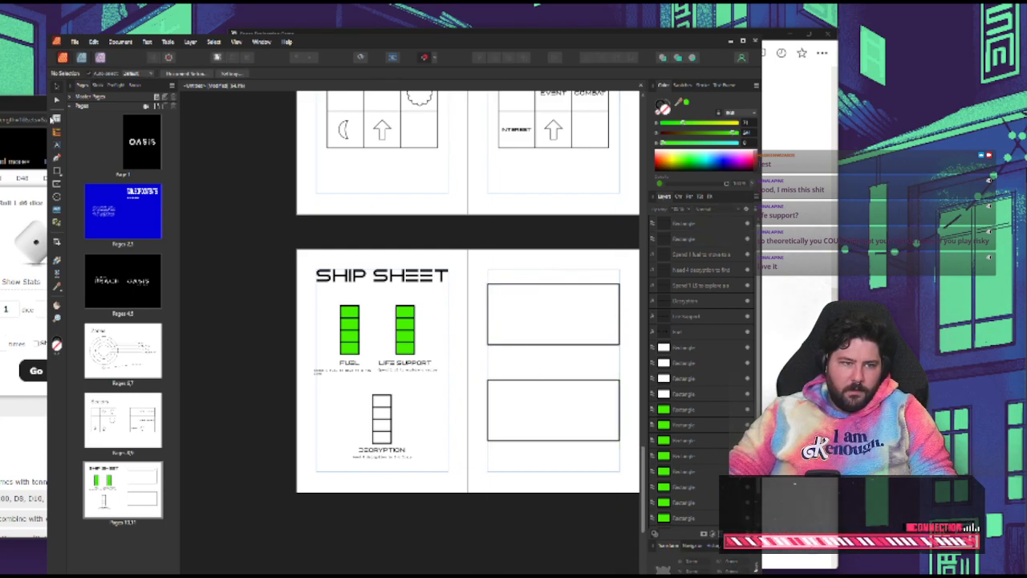
Add the text "Equipment 1" inside the upper box
left_click(57, 148)
left_click(523, 315)
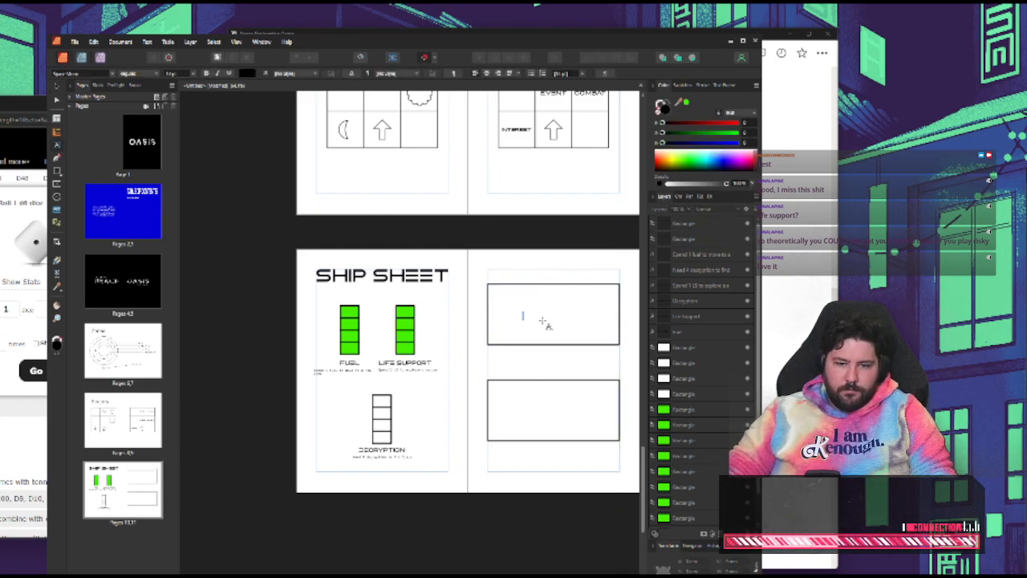
type("Equipment")
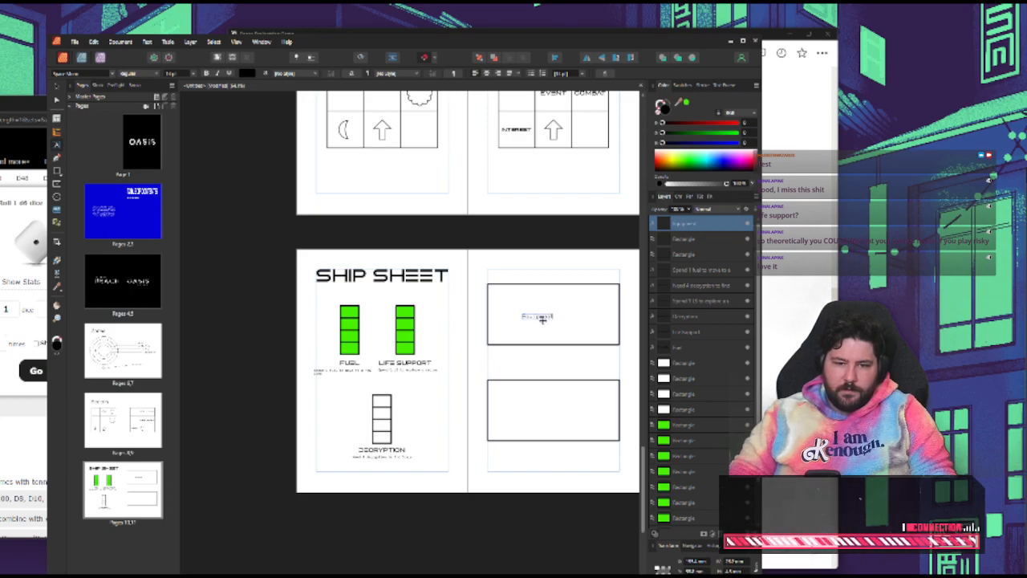
type(" 1")
key("Escape")
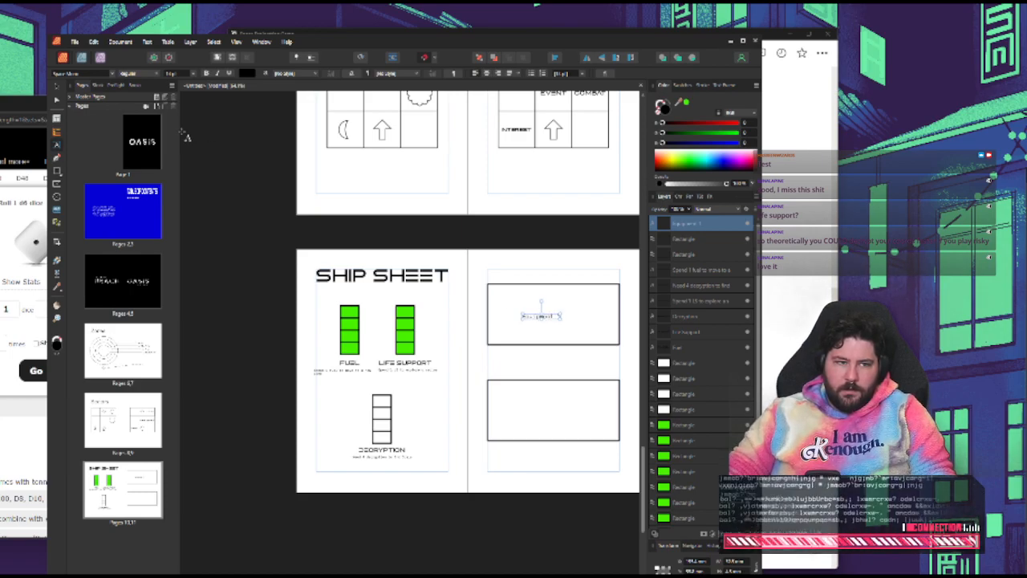
Copy the "Equipment 1" label into the lower box and change it to "Equipment 2"
left_click(59, 86)
left_click(621, 287)
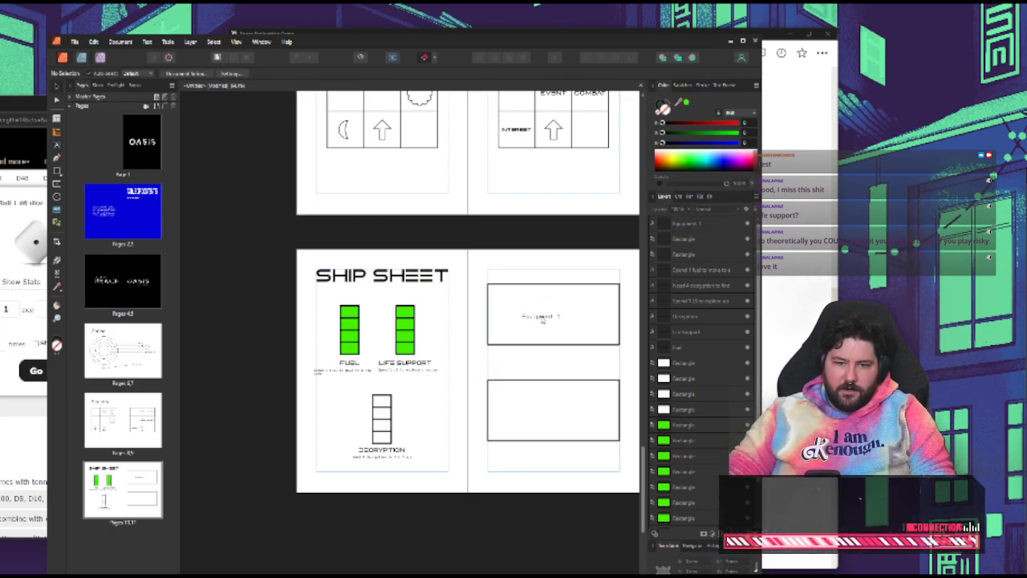
left_click(544, 317)
left_click_drag(534, 317, 553, 401)
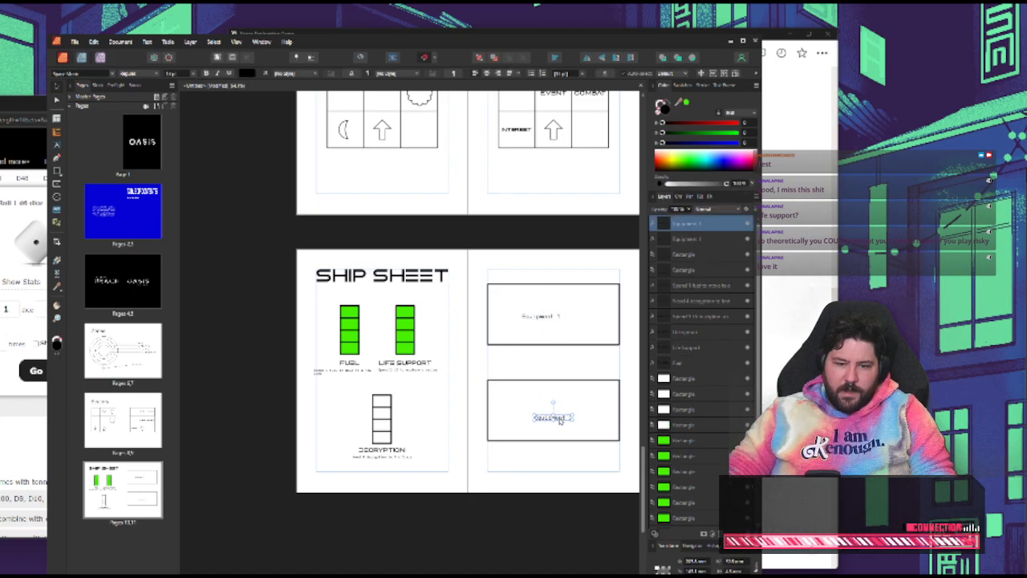
double_click(561, 421)
key("Escape")
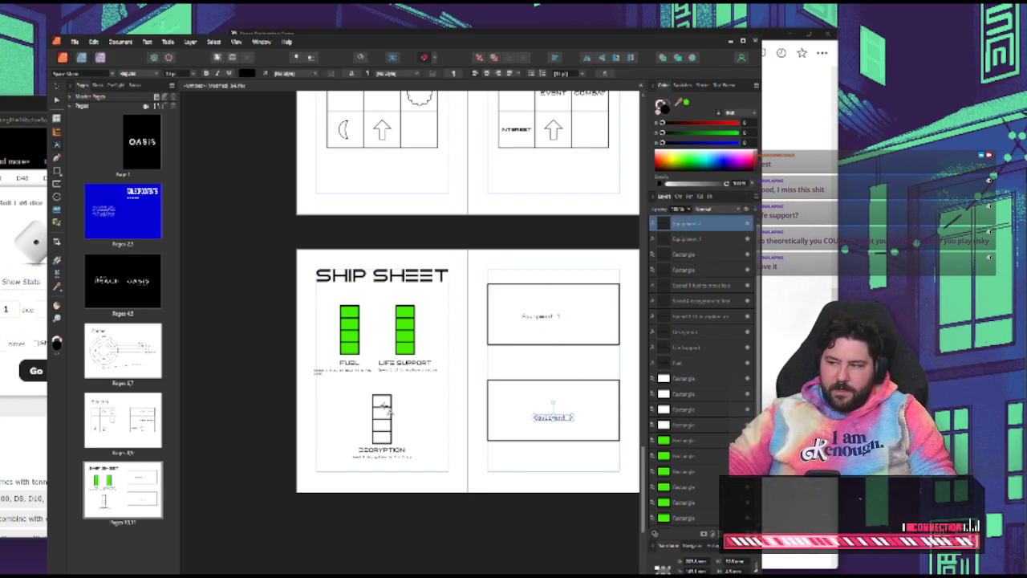
Centre the "Equipment 2" label horizontally and vertically in the lower box
left_click(54, 89)
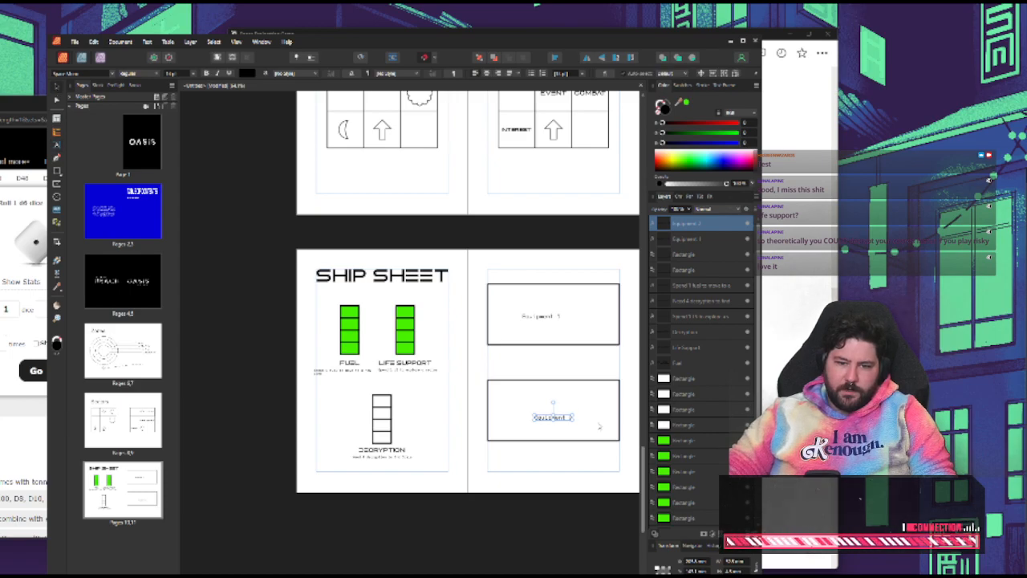
left_click(583, 386, "shift")
left_click(555, 57)
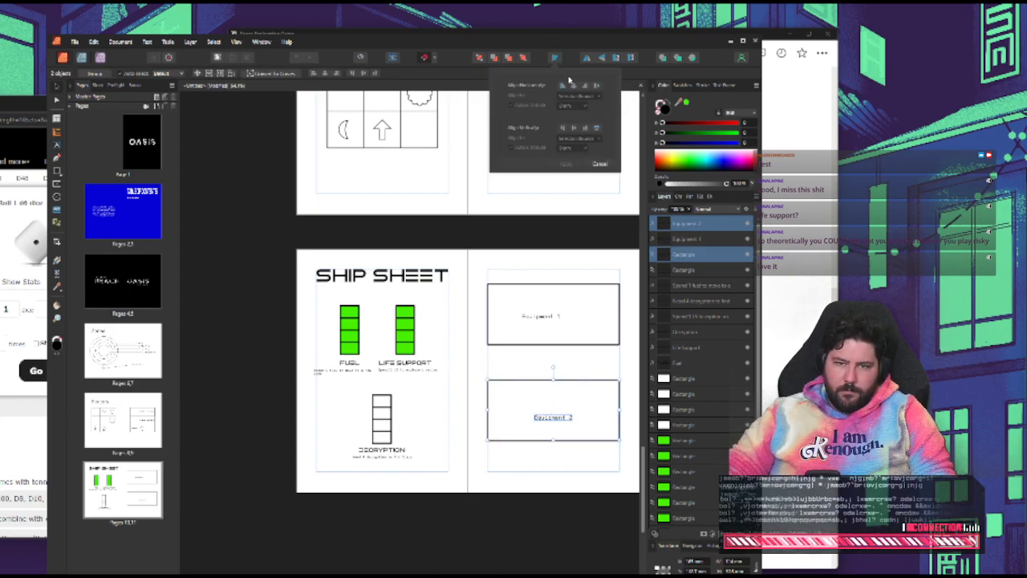
left_click(573, 84)
left_click(573, 128)
left_click(570, 166)
Centre the "Equipment 1" label horizontally and vertically in the upper box
left_click(542, 316)
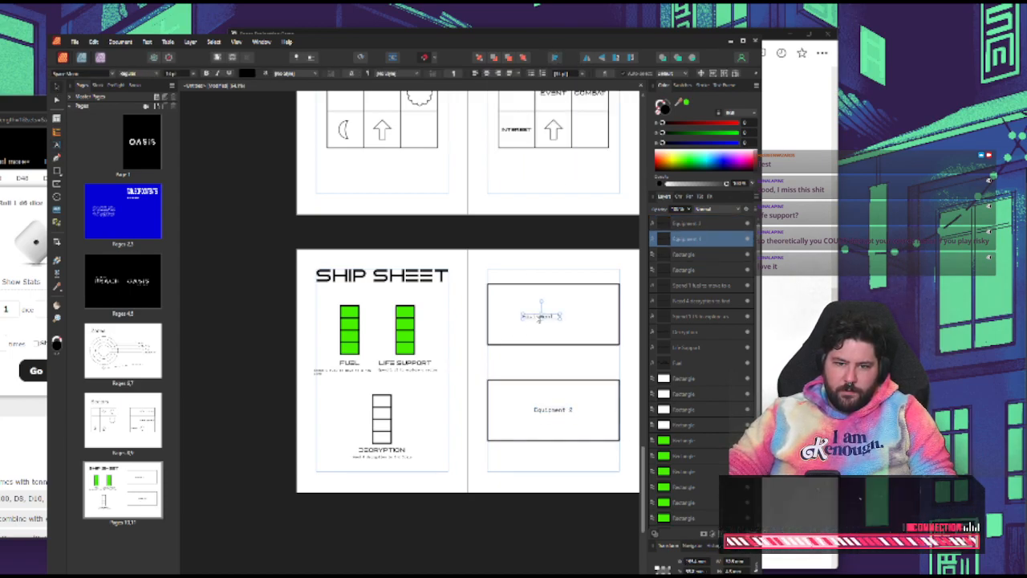
left_click(541, 287, "shift")
left_click(554, 57)
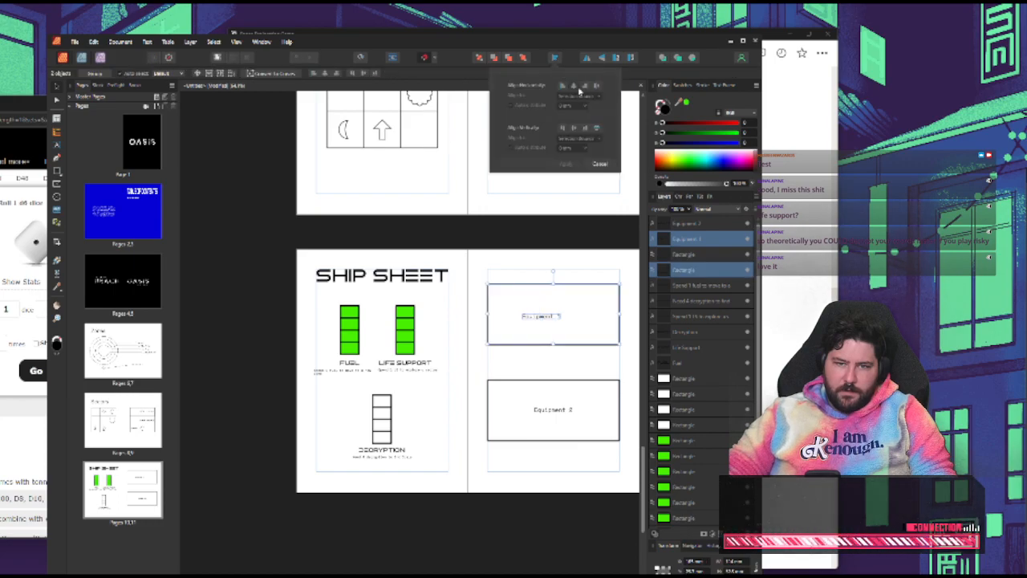
left_click(574, 85)
left_click(573, 128)
left_click(565, 164)
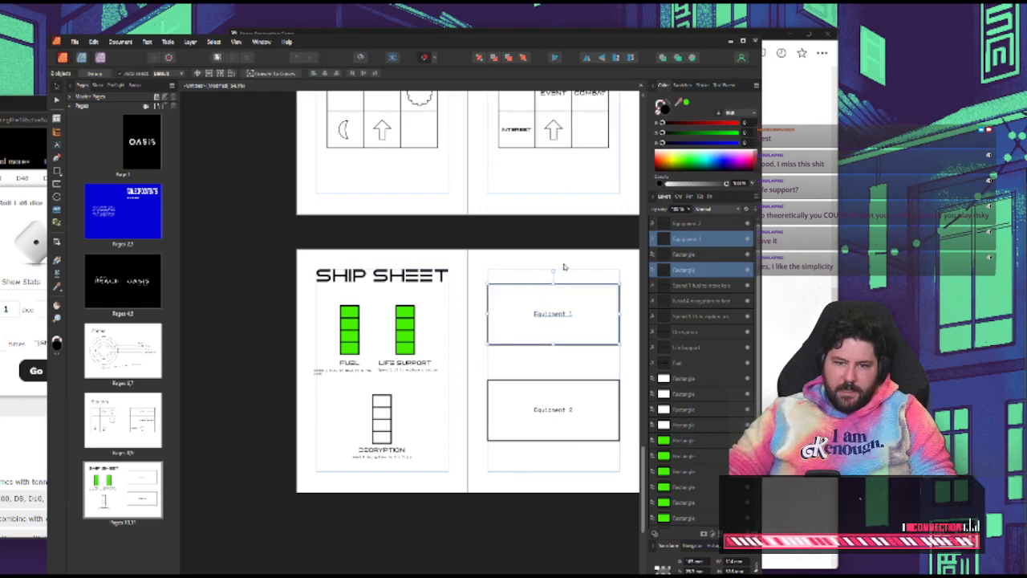
left_click(566, 268)
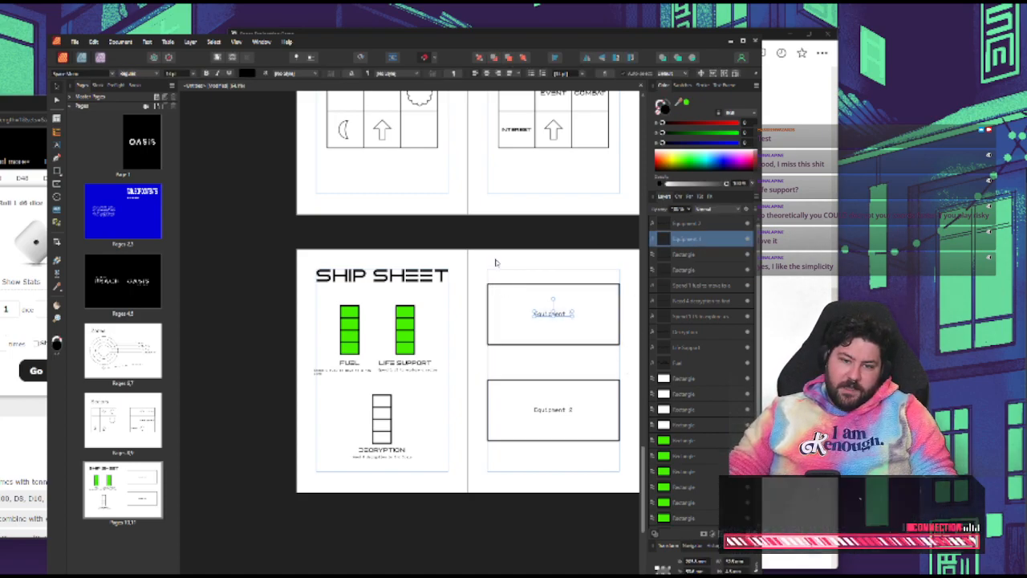
left_click_drag(472, 270, 597, 350)
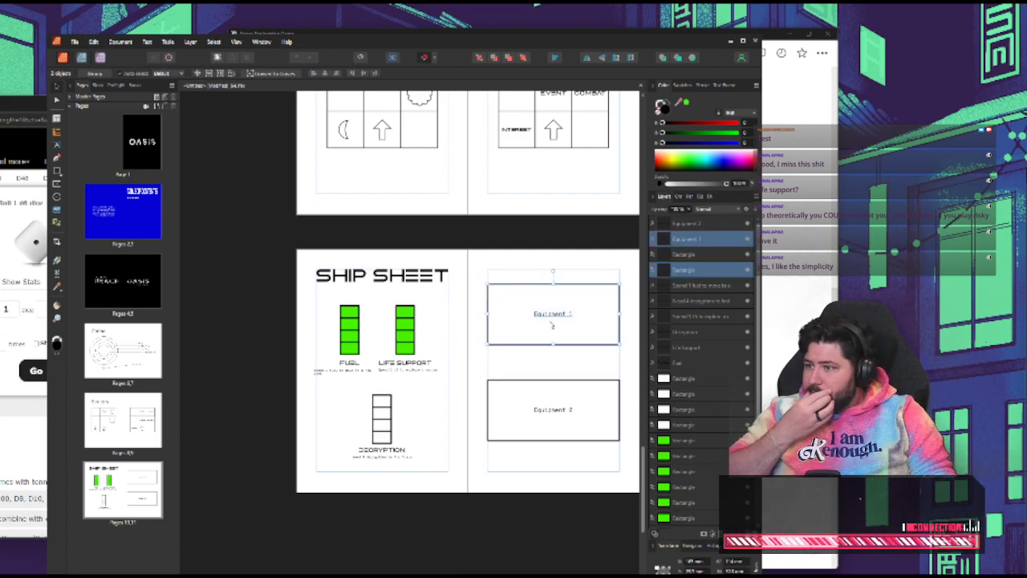
left_click(510, 241)
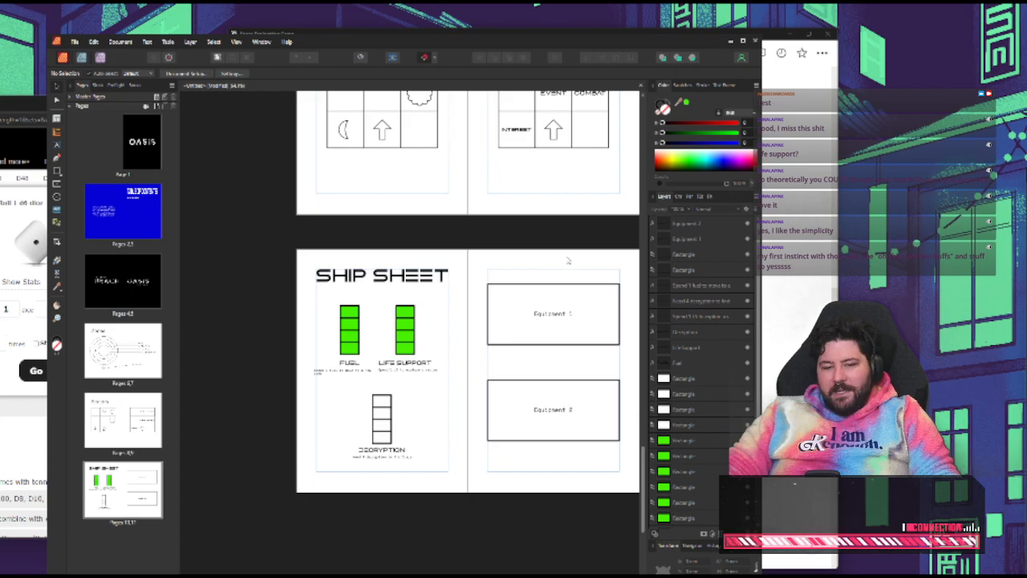
Switch to the Space Exploration Game notes, review the goal and sector generation rules, and return to the ship sheet layout
left_click(809, 241)
scroll(507, 354, "up", 3)
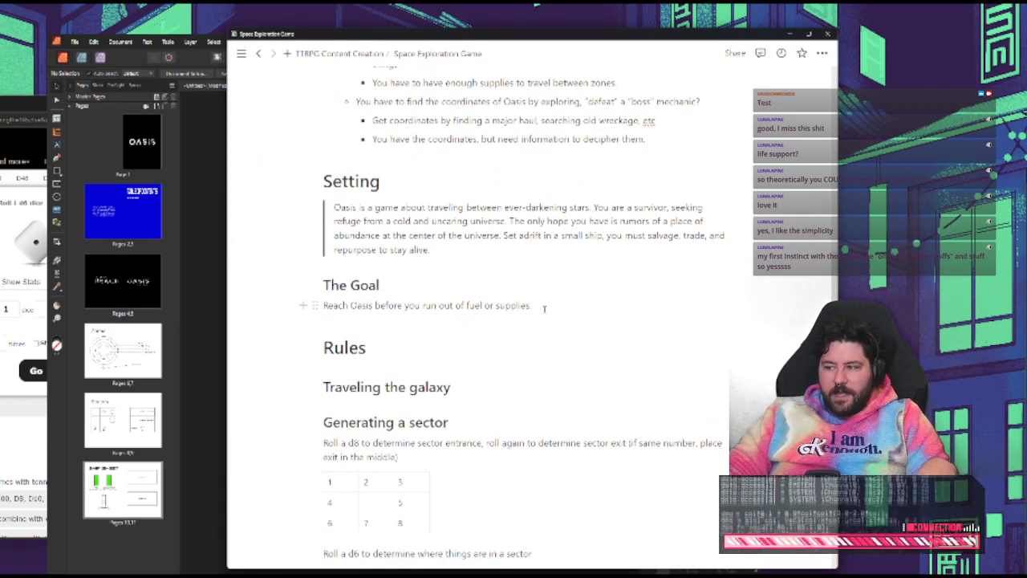
scroll(543, 305, "down", 1)
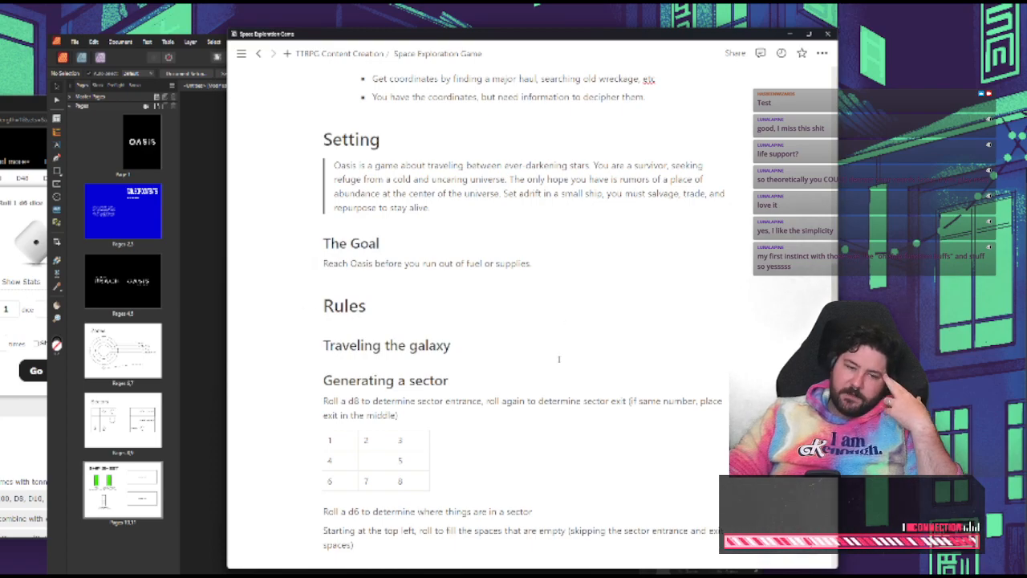
scroll(559, 359, "down", 4)
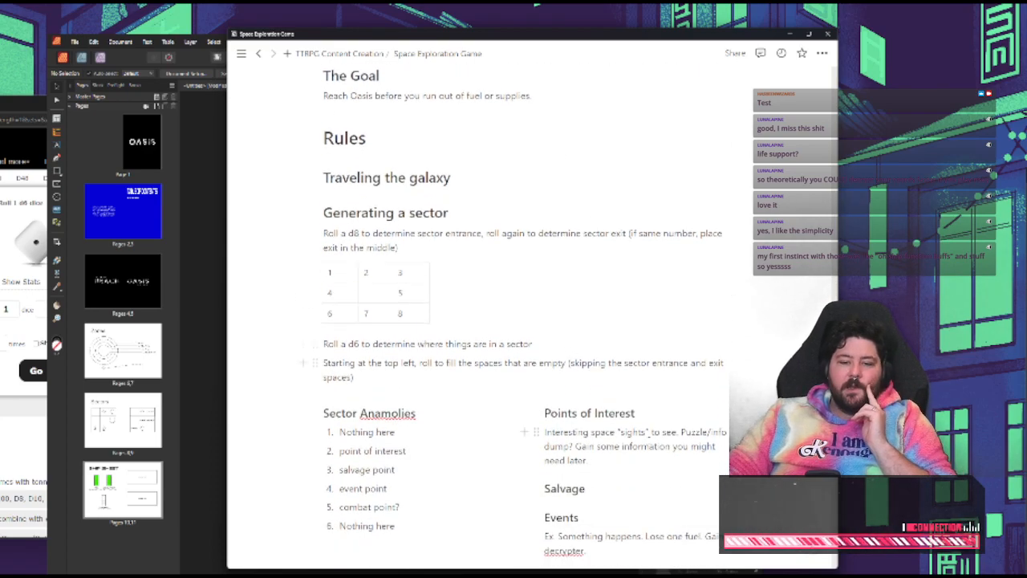
left_click(200, 415)
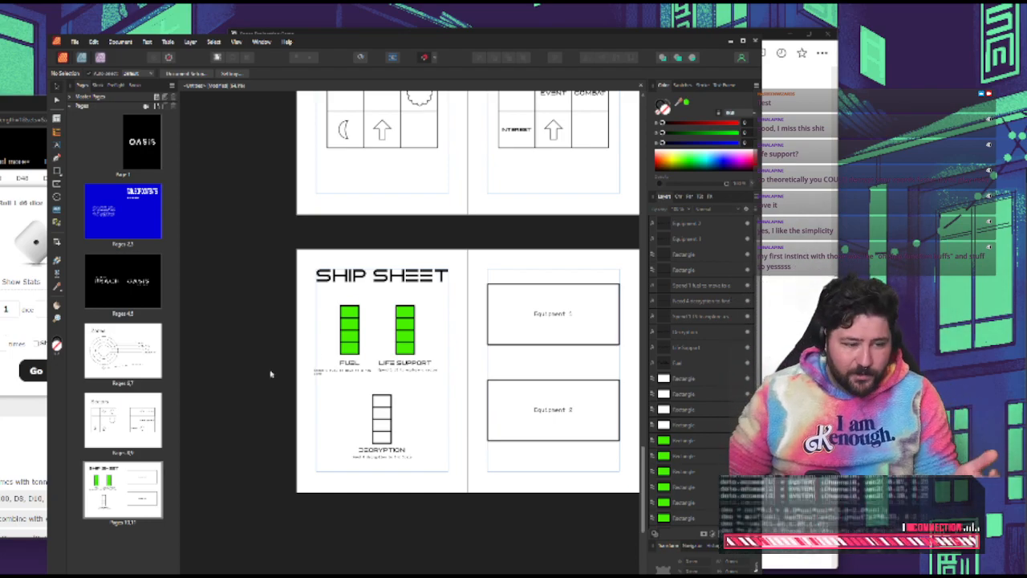
Switch to the web browser and open the HasBeenWizards profile at wuz.itch.io in a new tab
left_click(31, 430)
left_click_drag(6, 111, 152, 116)
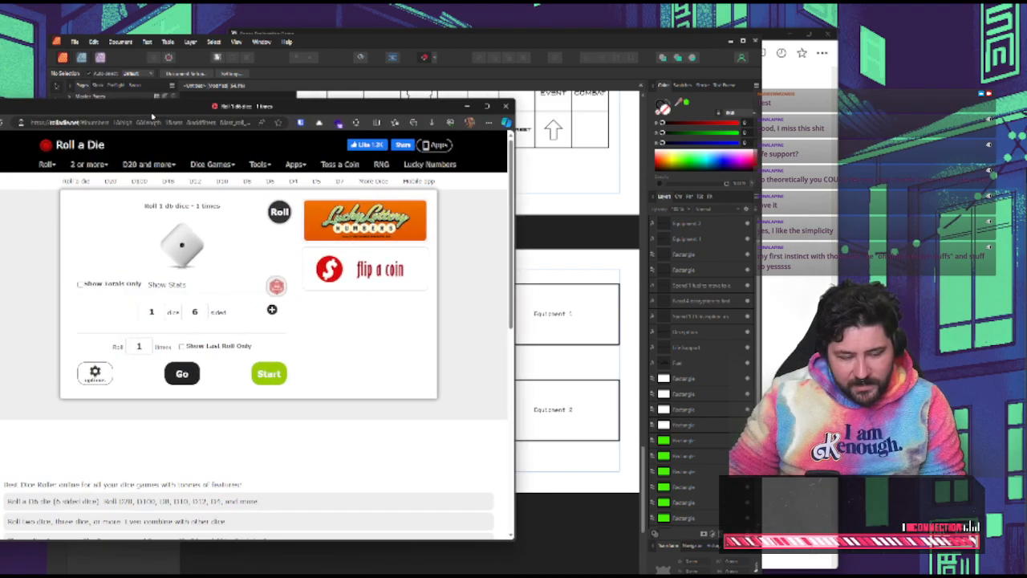
key("ctrl+t")
type("wzs.itch.io")
key("Return")
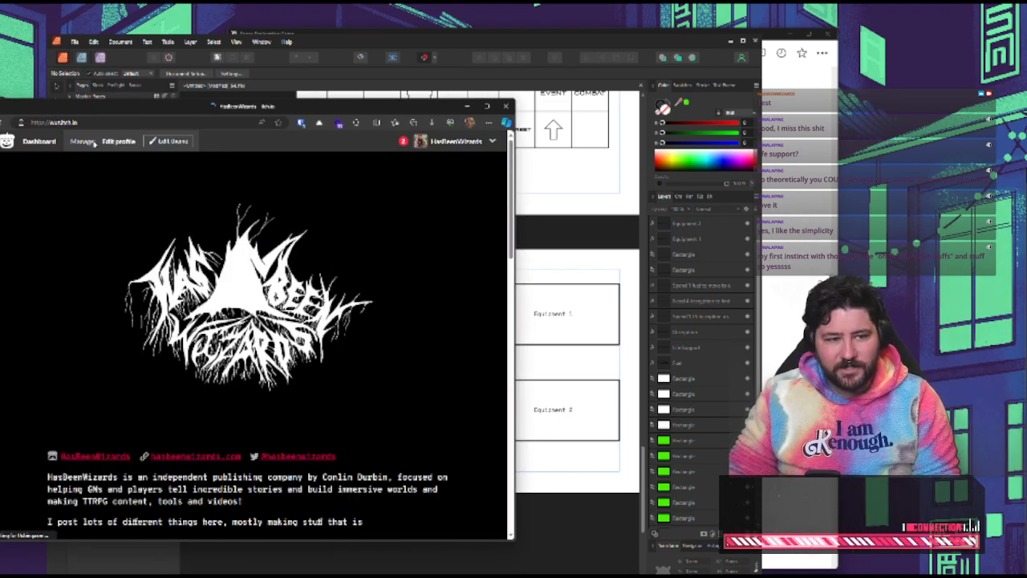
left_click(93, 123)
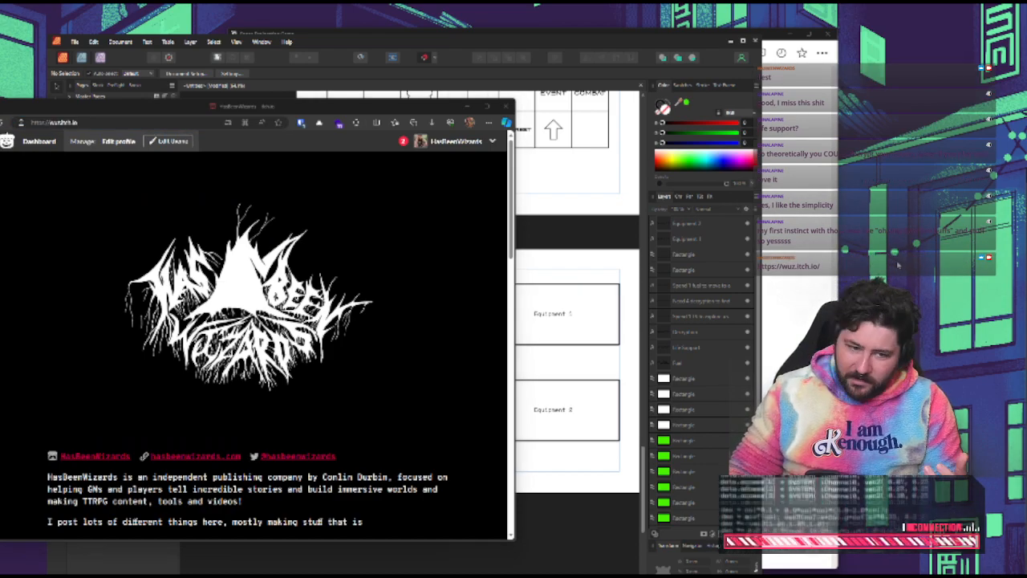
Open the Scourge Borg game page from the profile, read through its description, and return to the profile
scroll(327, 418, "down", 6)
scroll(327, 418, "down", 1)
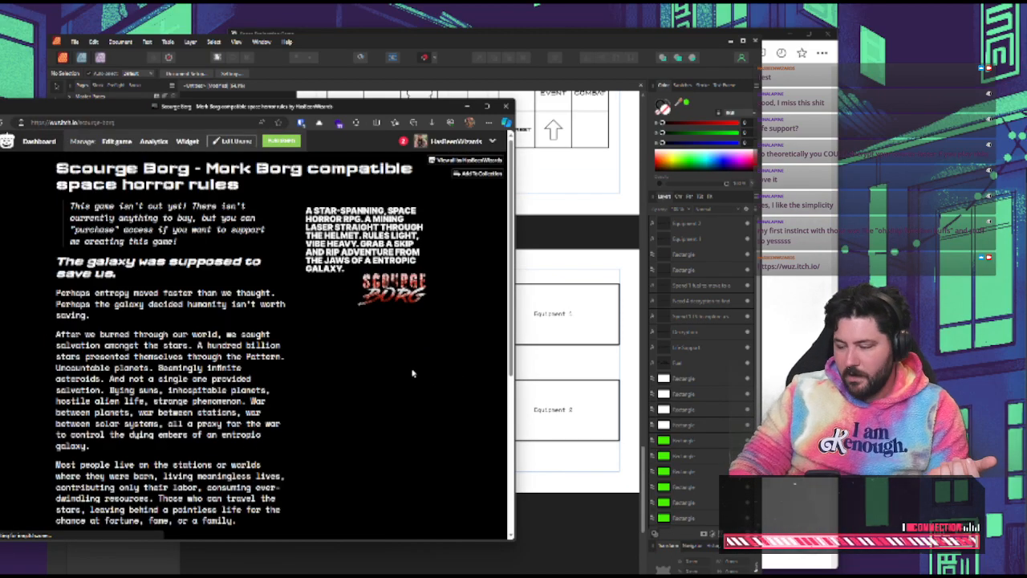
scroll(290, 402, "down", 3)
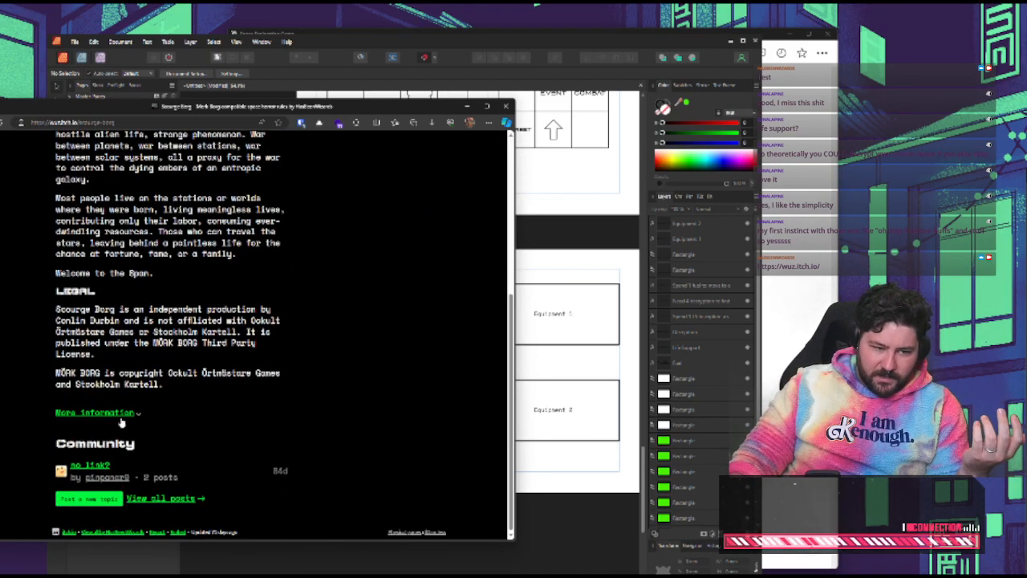
scroll(165, 499, "up", 3)
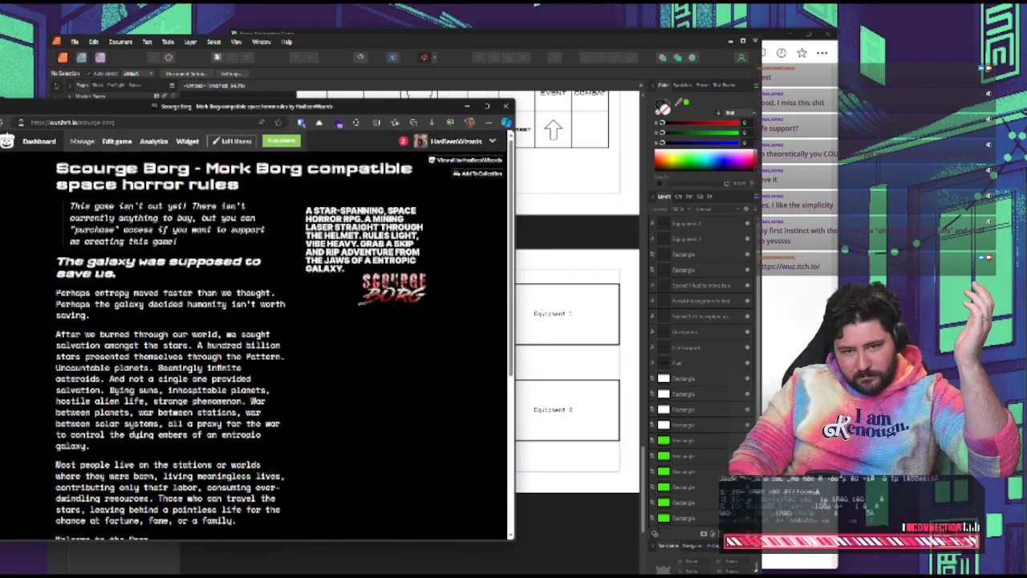
scroll(216, 447, "down", 1)
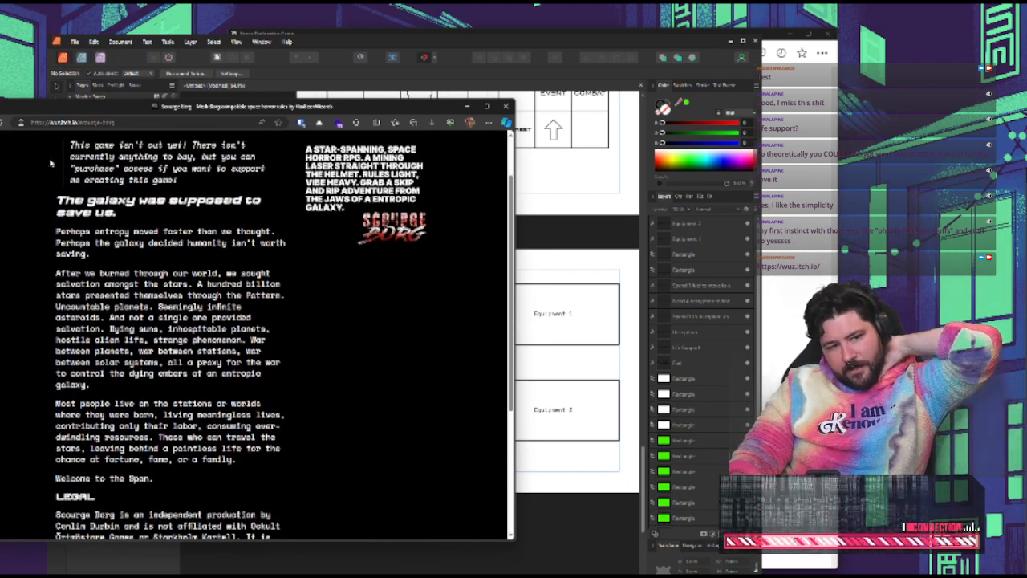
left_click(0, 123)
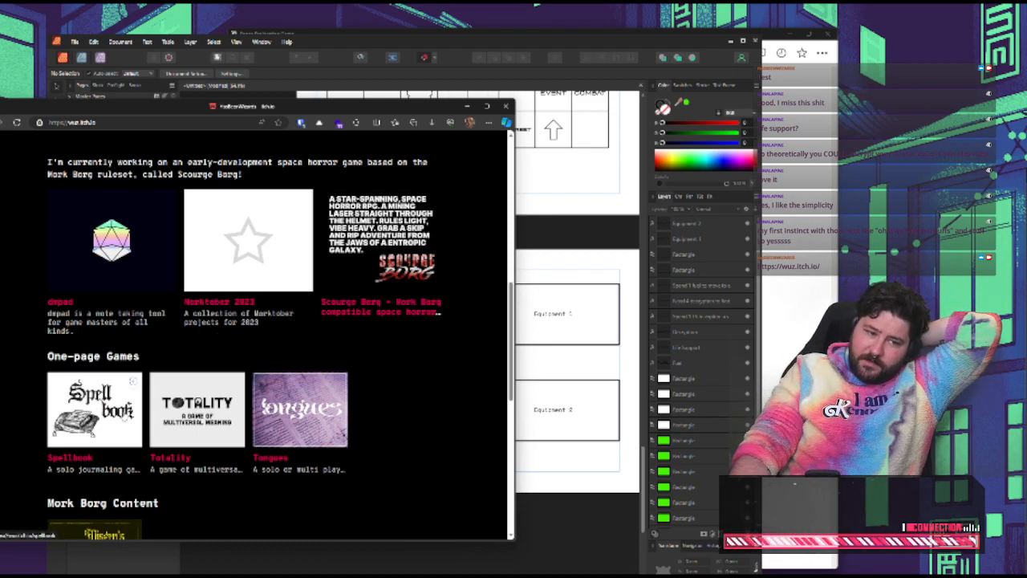
Open the Spellbook game page and examine its description, purchase options and comments
left_click(133, 382)
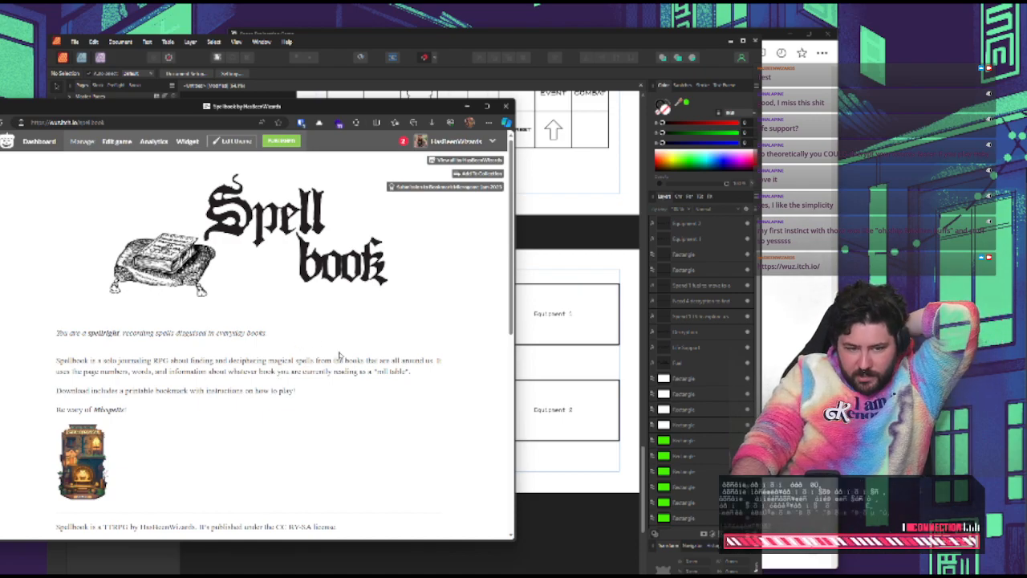
scroll(341, 354, "down", 5)
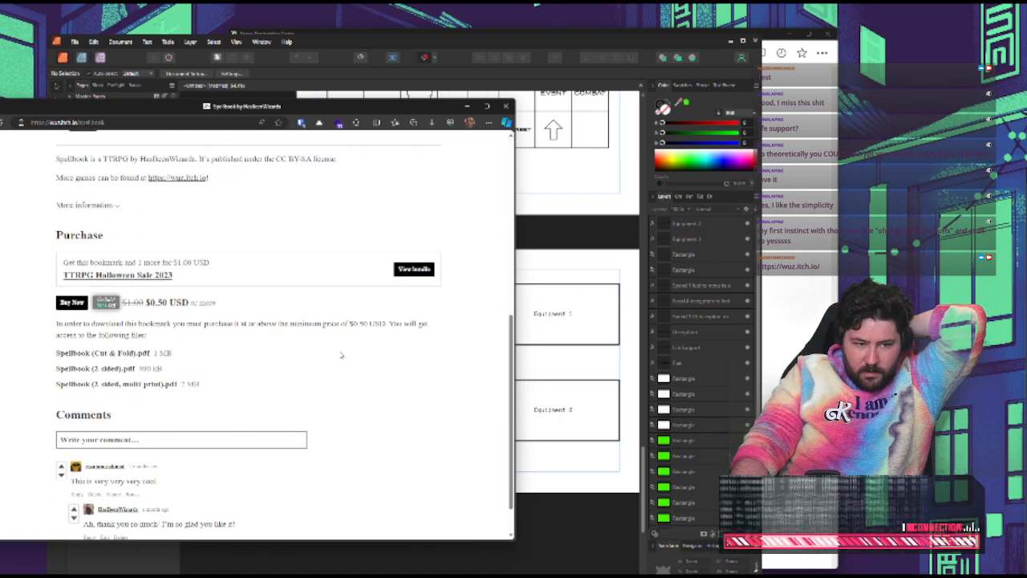
scroll(341, 355, "down", 1)
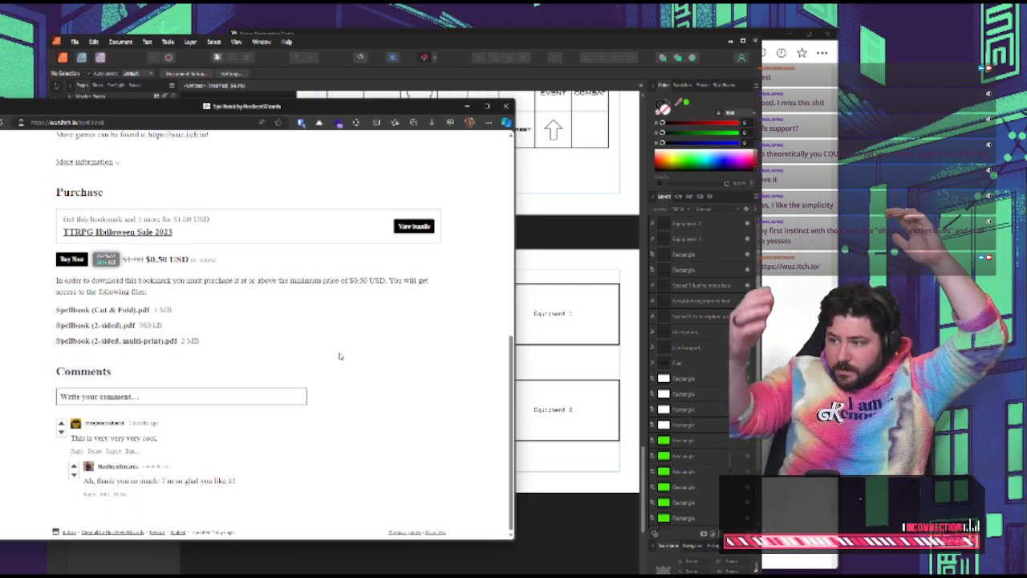
scroll(340, 357, "up", 3)
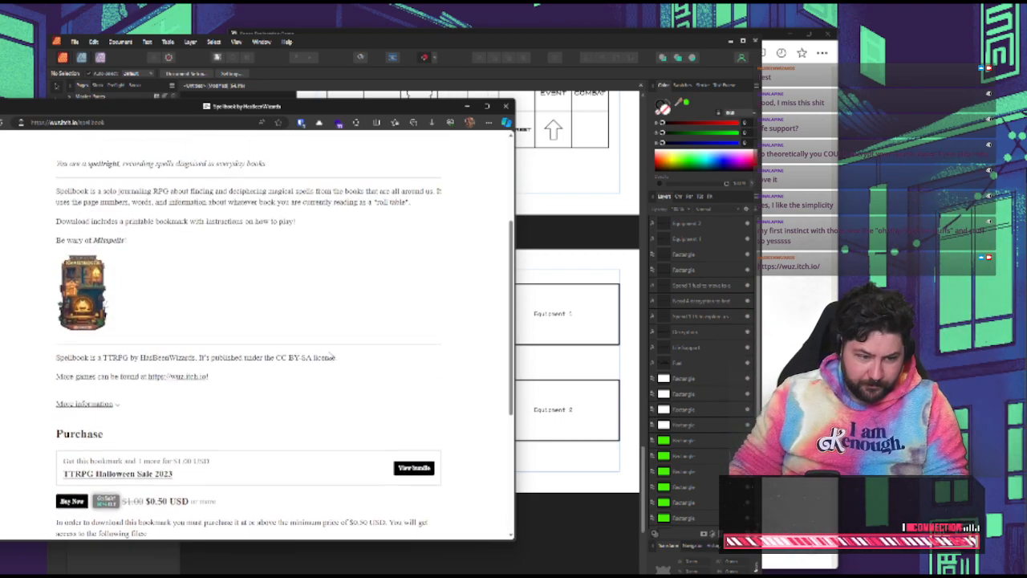
Open the TTRPG Halloween Sale 2023 page, go to the Tongues game from it, and examine its description and preview images
left_click(129, 478)
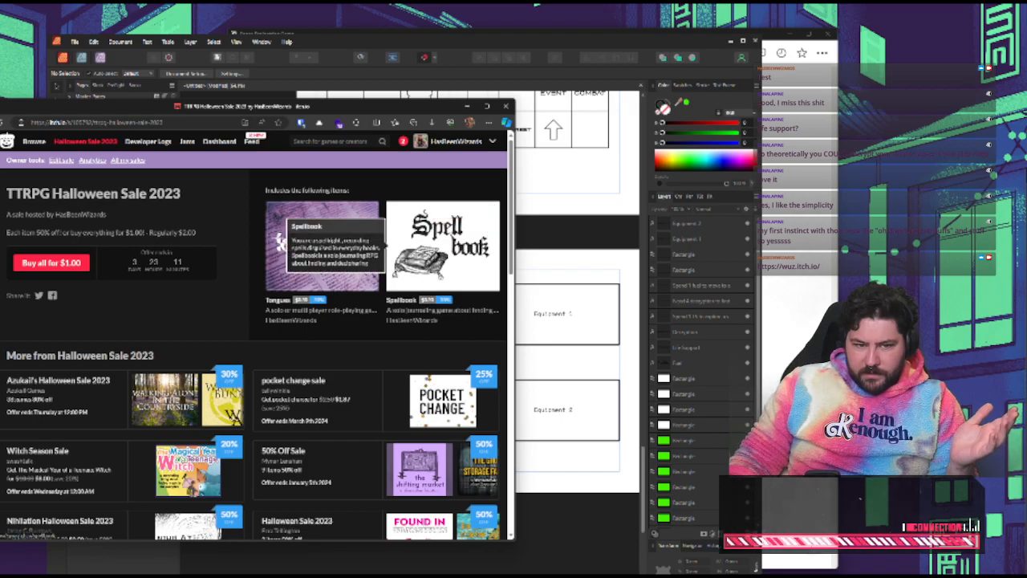
left_click(272, 220)
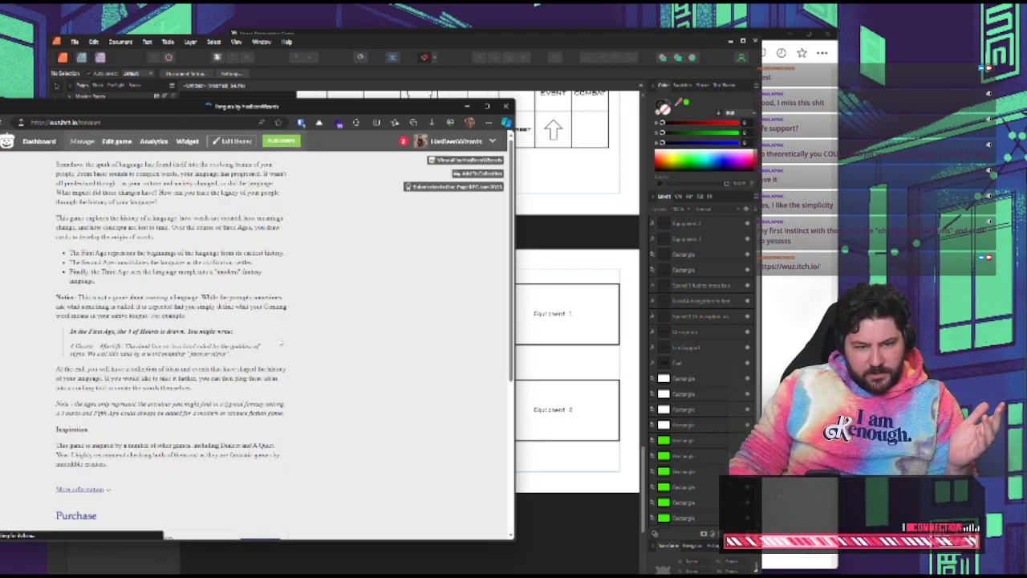
scroll(297, 349, "down", 3)
scroll(297, 348, "up", 10)
scroll(438, 267, "down", 5)
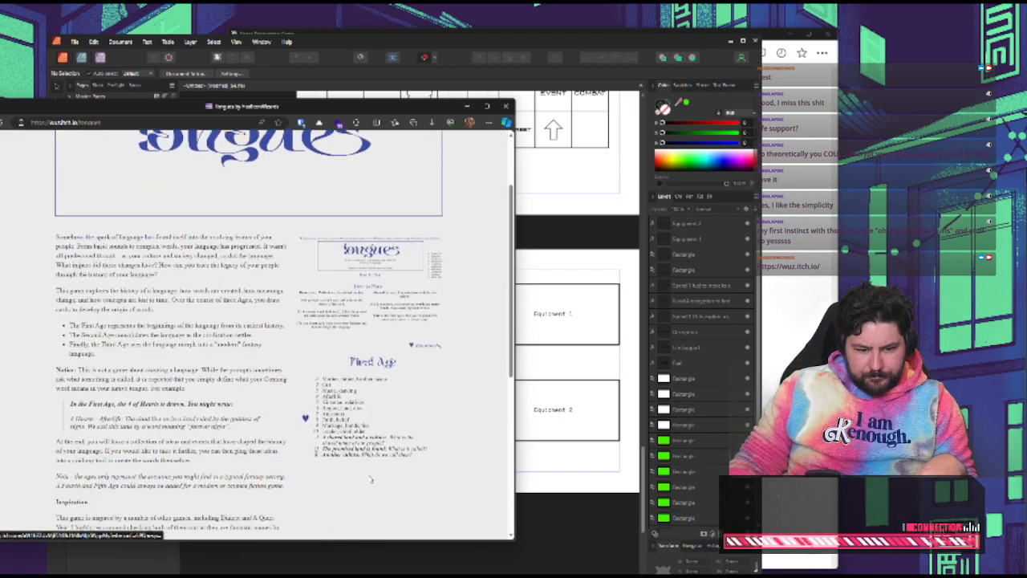
left_click(438, 268)
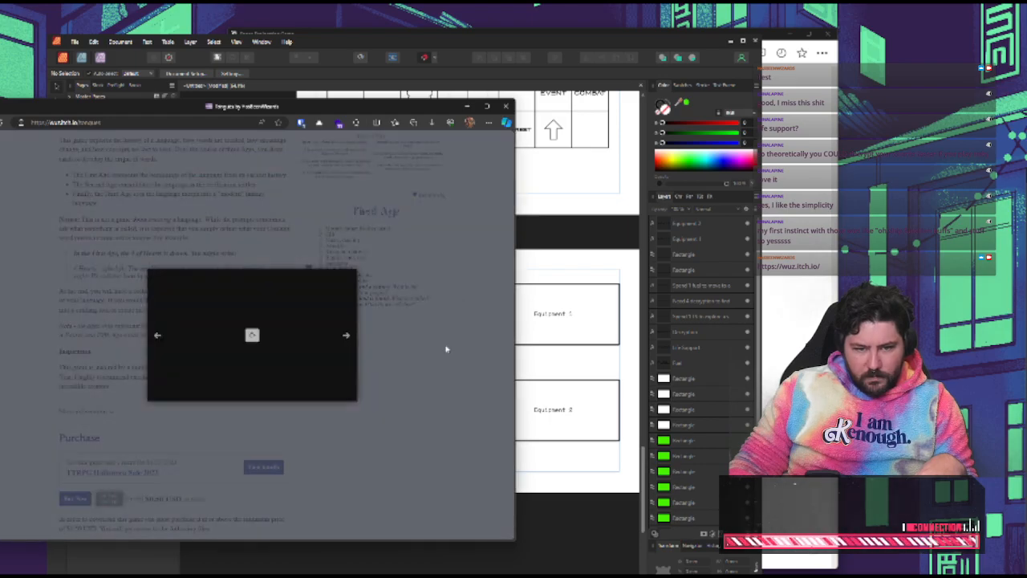
left_click(434, 406)
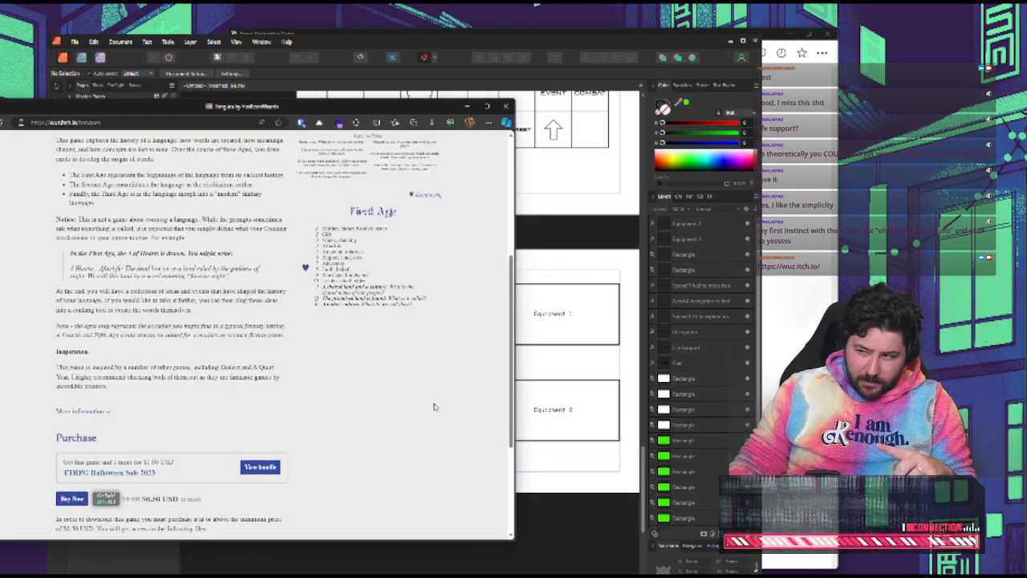
scroll(434, 356, "up", 3)
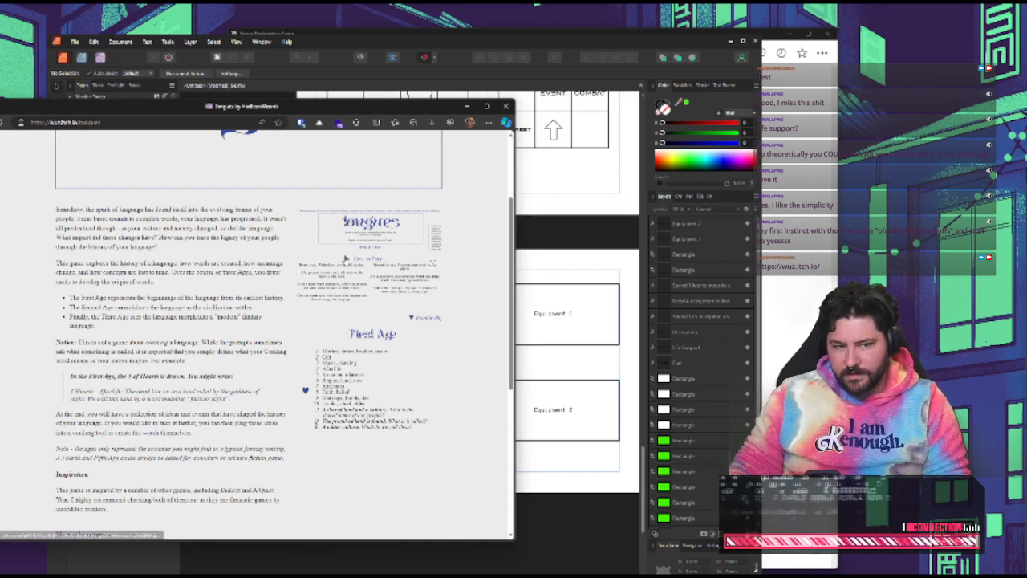
scroll(264, 329, "up", 1)
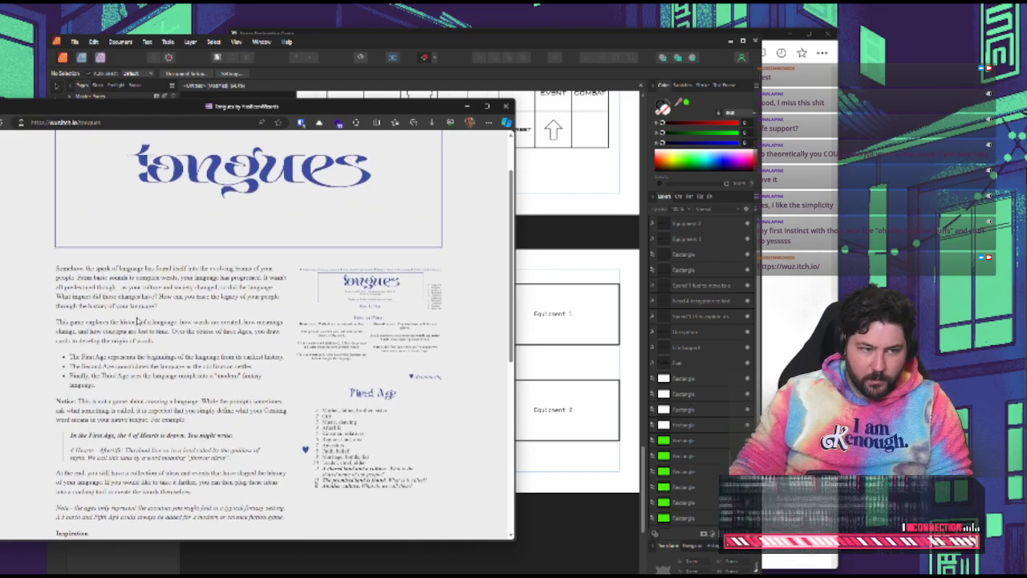
Go back to the TTRPG Halloween Sale 2023 page, glance over the other sales, and return to the HasBeenWizards profile
key("alt+Left")
scroll(128, 318, "down", 3)
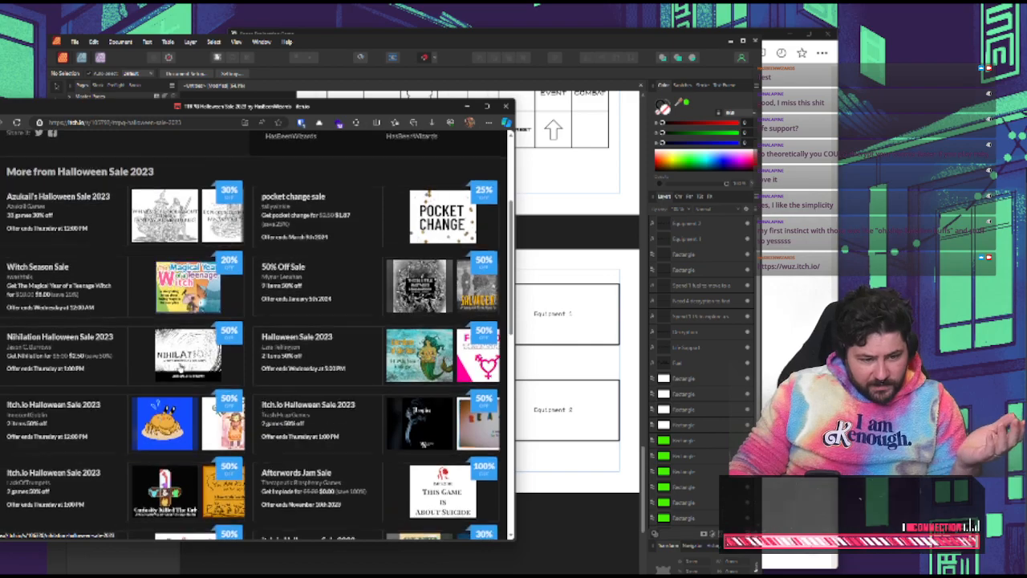
scroll(127, 317, "up", 3)
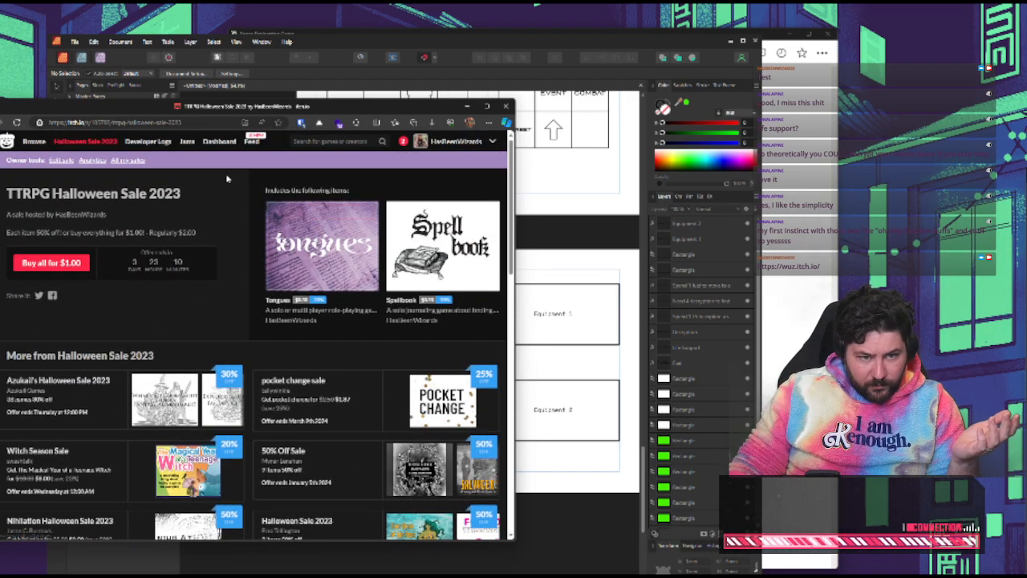
key("alt+Left")
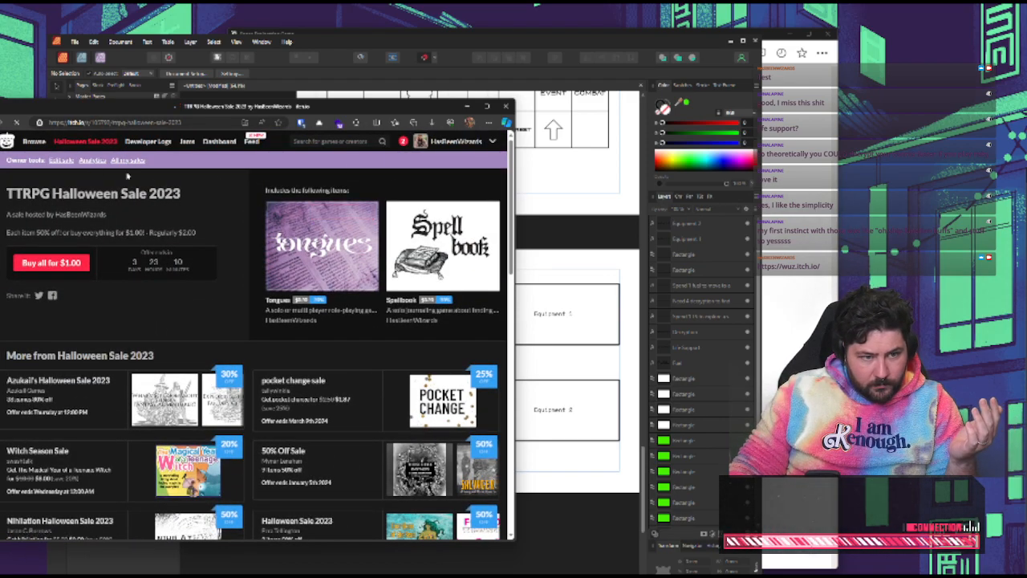
key("alt+Left")
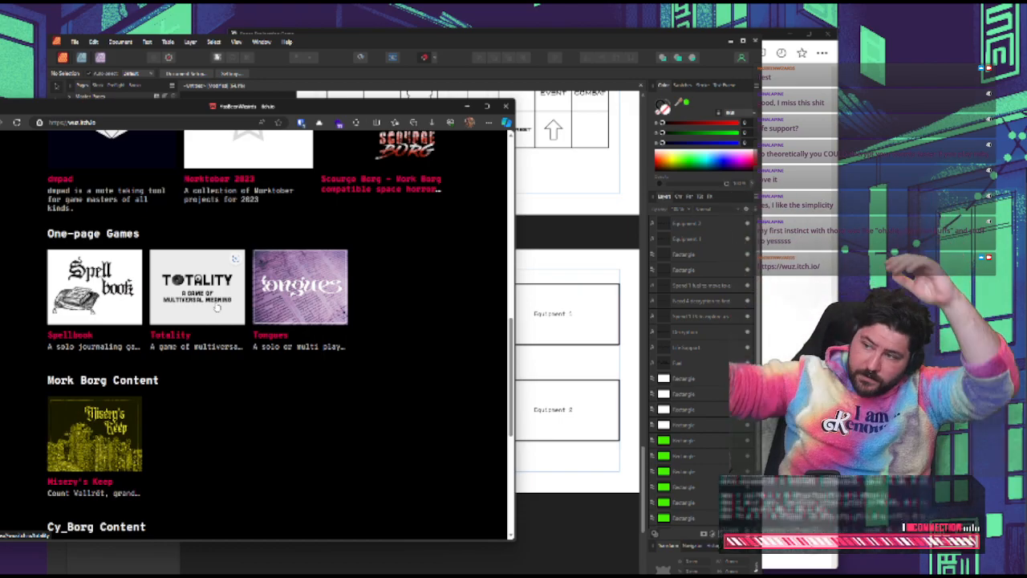
Look through the one-page games, Mork Borg, Cy_Borg and D&D content listed on the HasBeenWizards profile
scroll(265, 361, "down", 4)
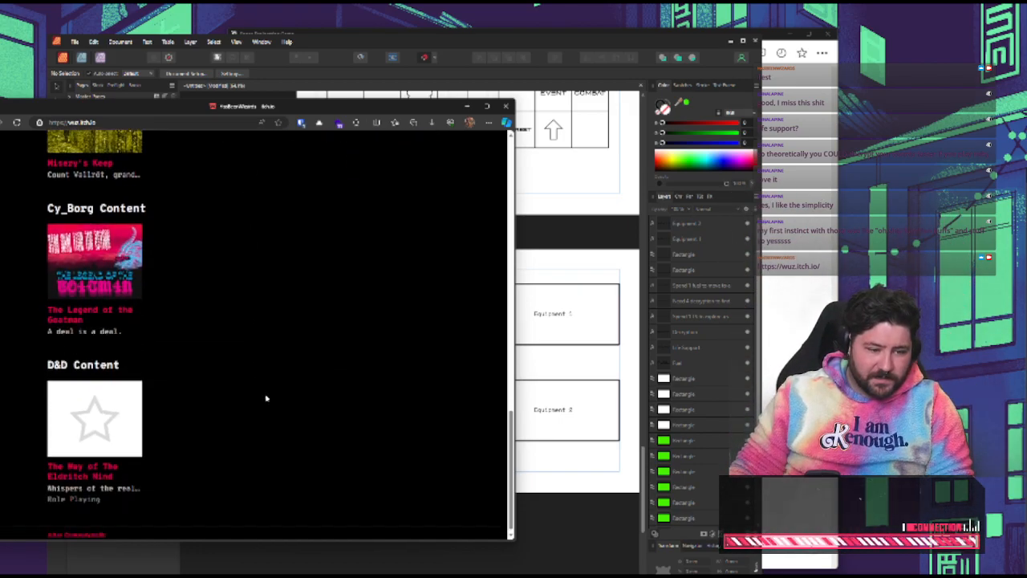
scroll(268, 399, "up", 2)
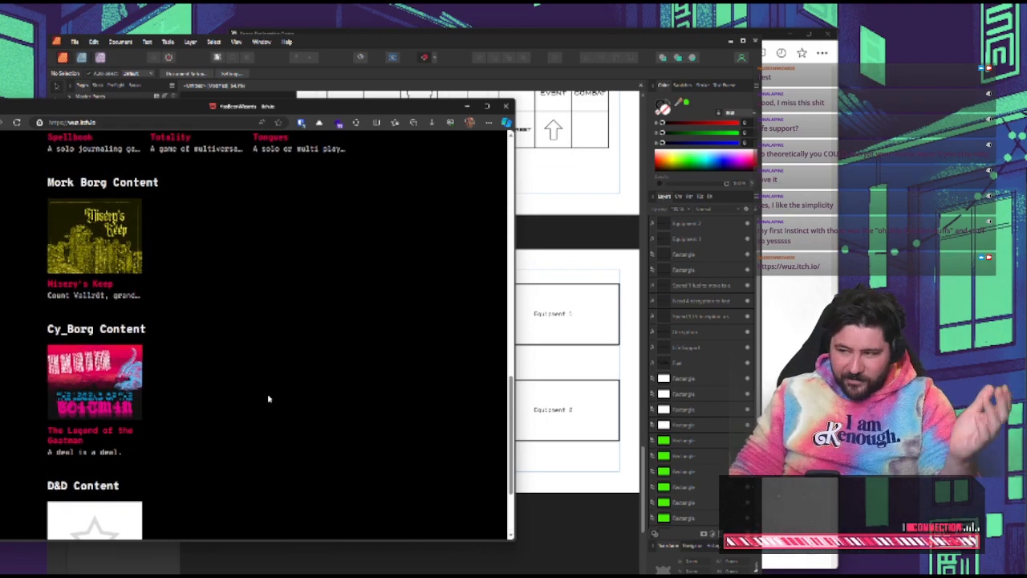
scroll(269, 399, "up", 3)
scroll(269, 397, "down", 2)
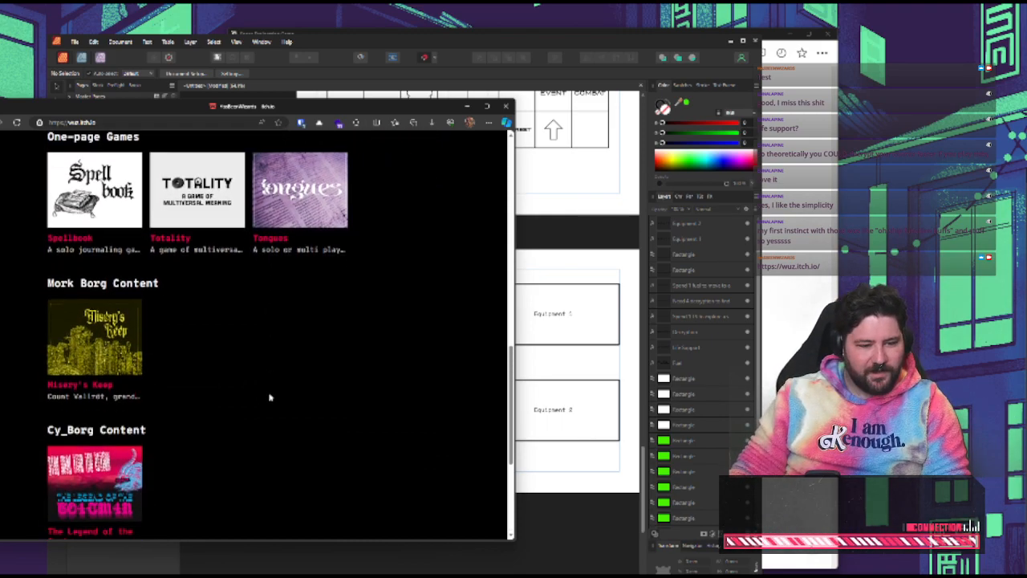
scroll(273, 397, "down", 2)
scroll(283, 395, "up", 8)
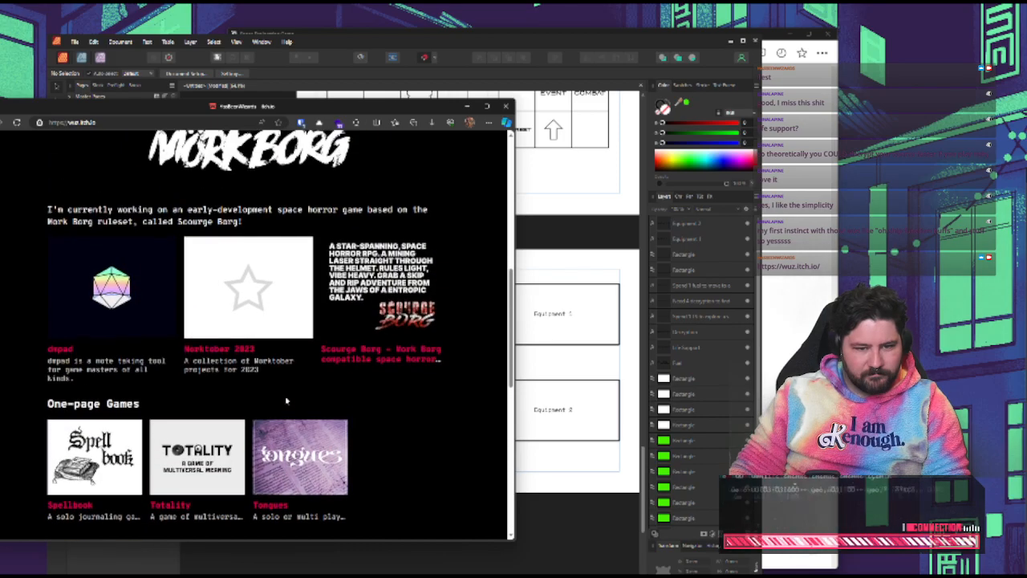
scroll(321, 413, "up", 6)
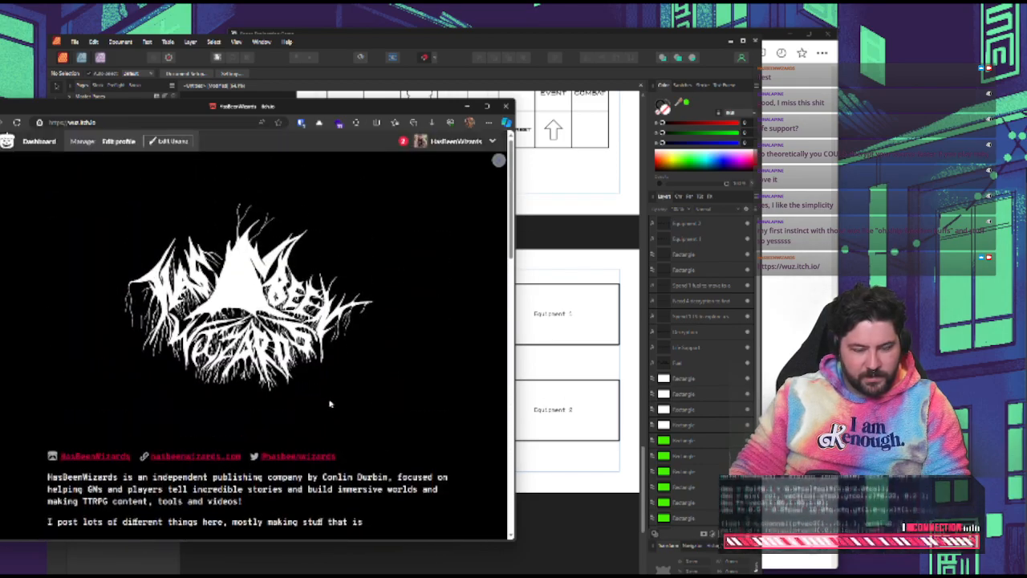
scroll(404, 383, "down", 4)
scroll(446, 351, "down", 2)
Switch back to Affinity Publisher, start saving the document, and create a new folder named Oasis inside the Games folder
left_click(567, 232)
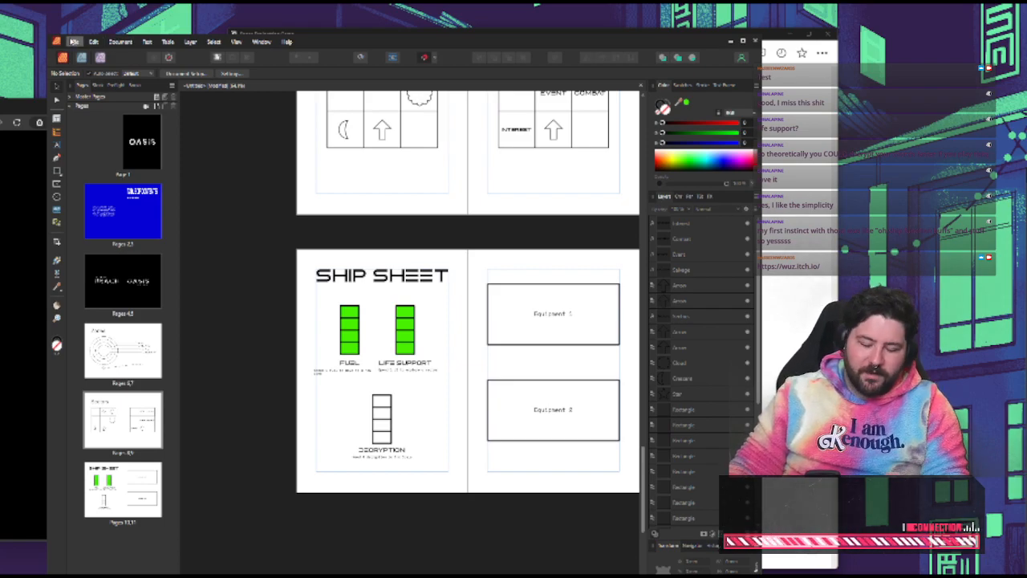
left_click(74, 42)
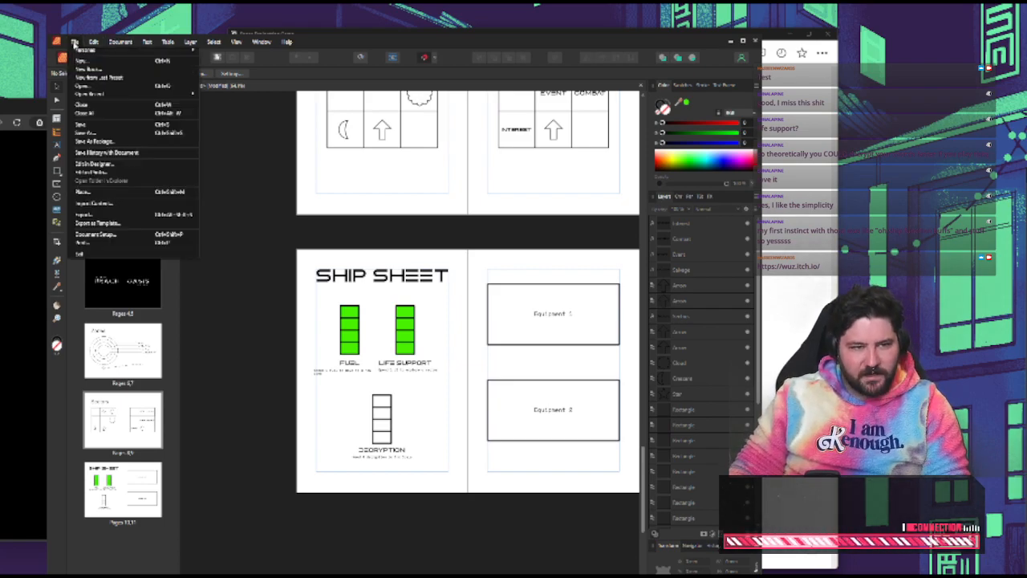
left_click(256, 169)
key("ctrl+s")
left_click(170, 58)
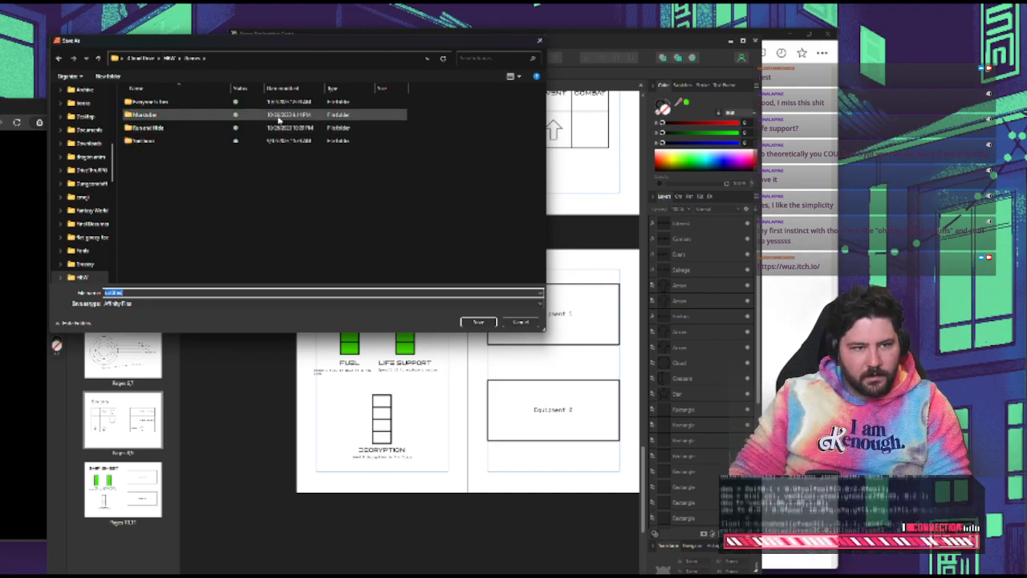
left_click(114, 76)
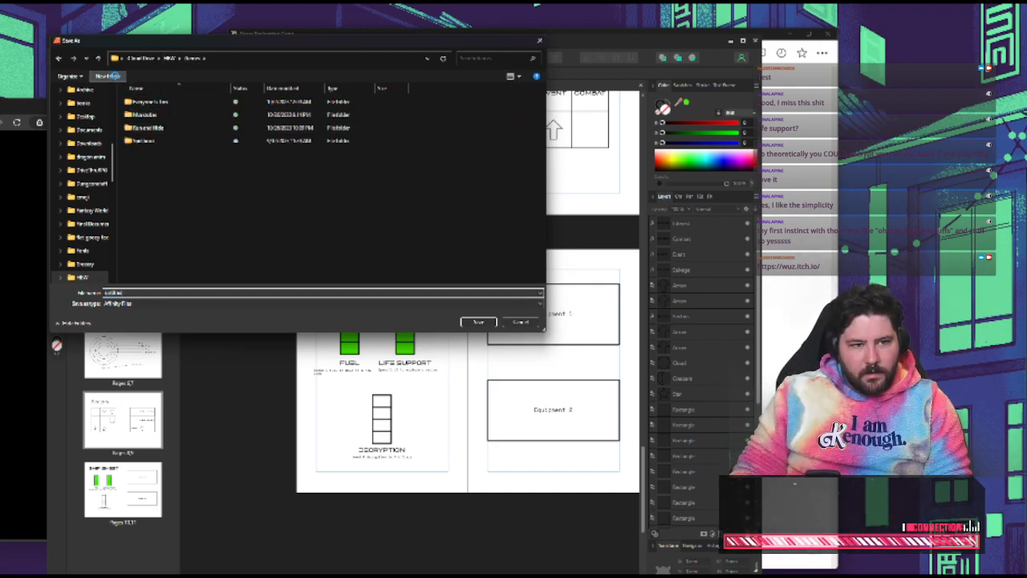
type("Oasis")
key("Return")
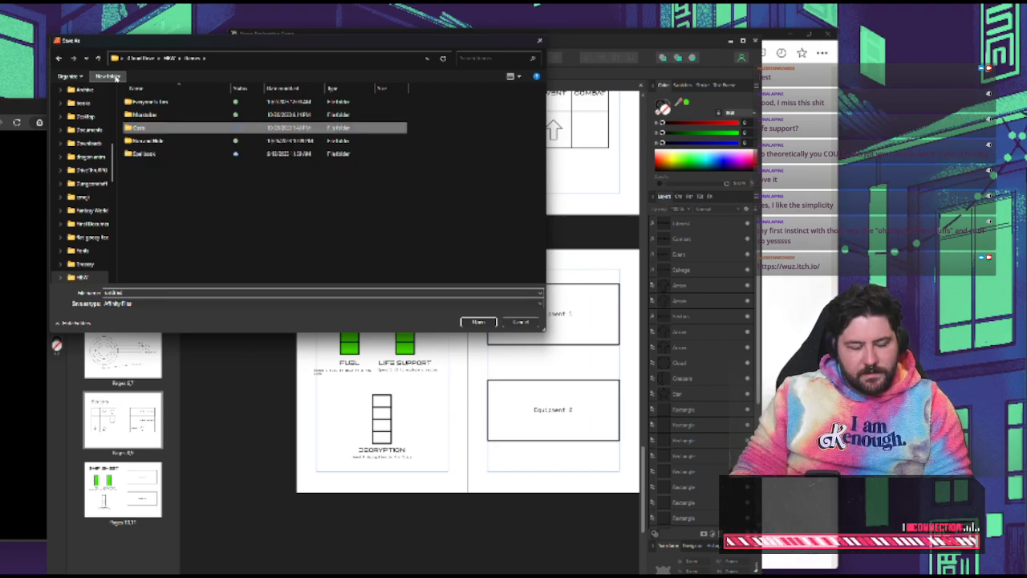
Save the document in the new Oasis folder under the file name Oasis
key("Return")
left_click(119, 293)
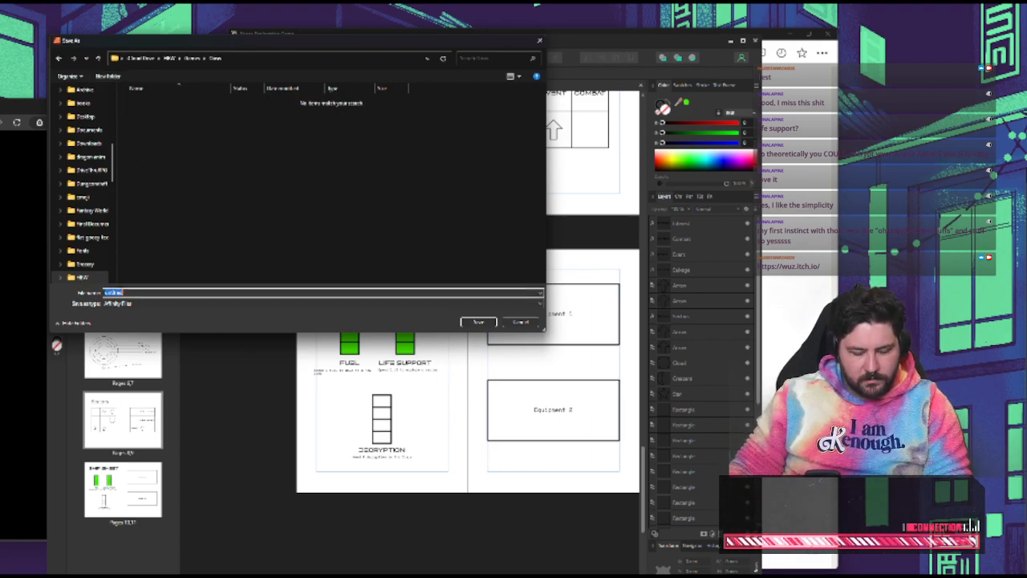
type("Oasis")
left_click(478, 322)
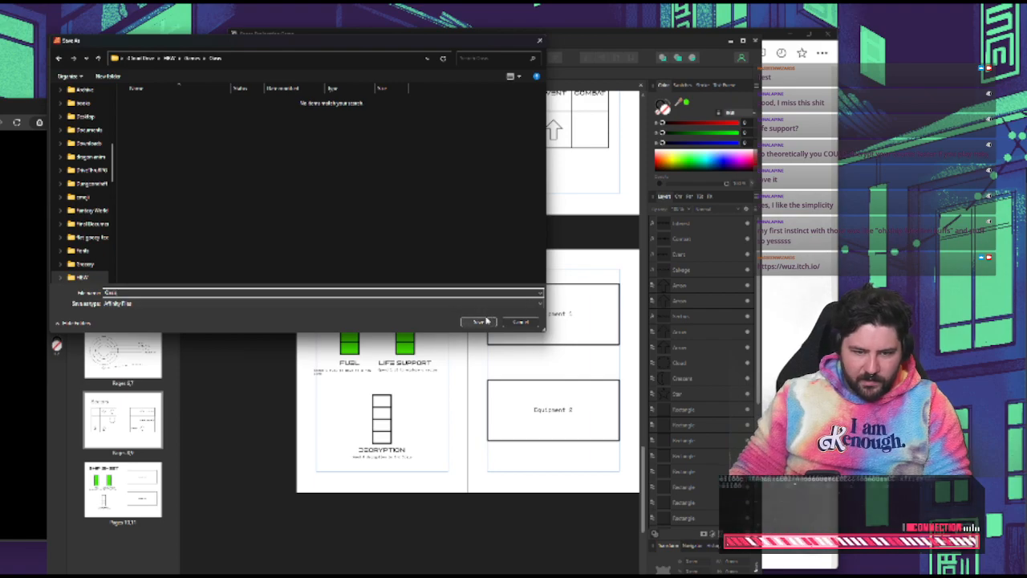
Open the recently used Run & Hide document
left_click(74, 42)
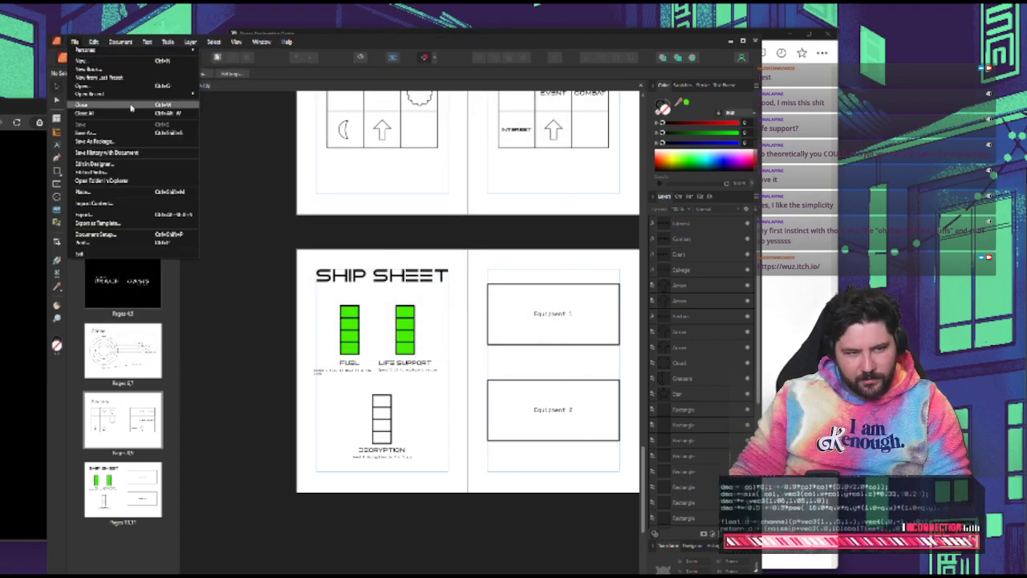
mouse_move(122, 96)
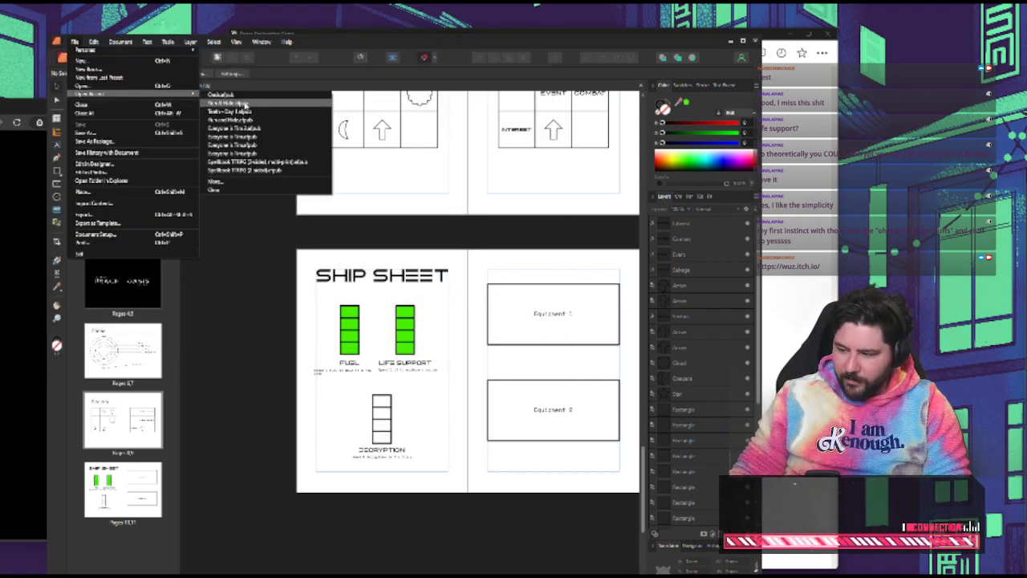
left_click(245, 104)
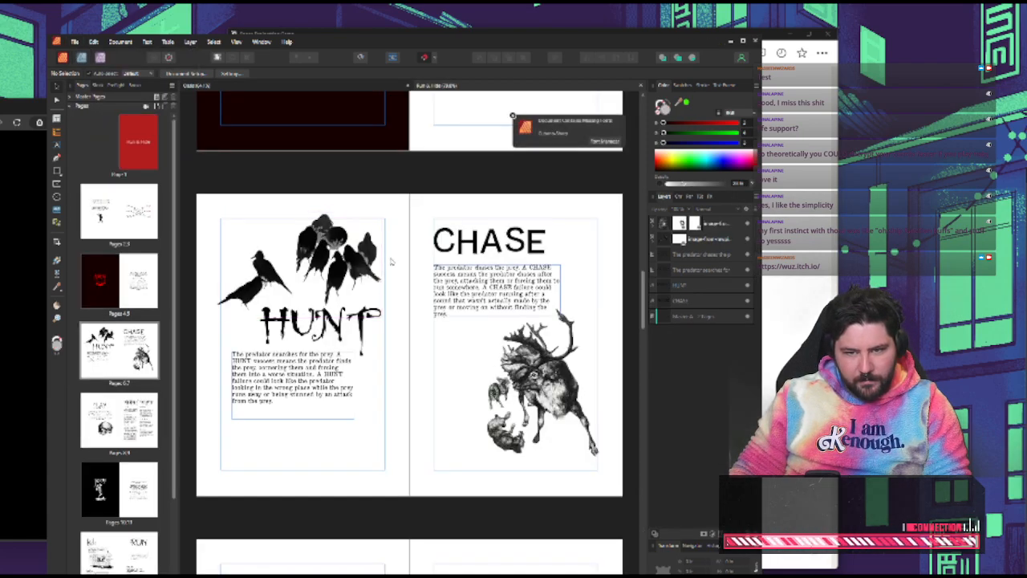
Examine the Run & Hide cover page, including its title text and red background rectangle
scroll(391, 261, "up", 6)
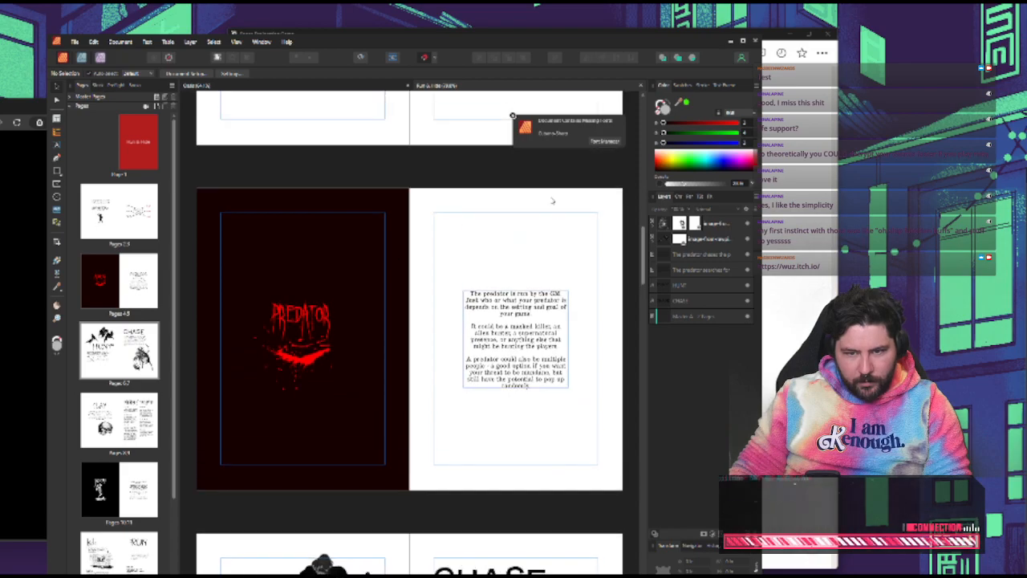
left_click_drag(640, 253, 646, 159)
left_click(545, 291)
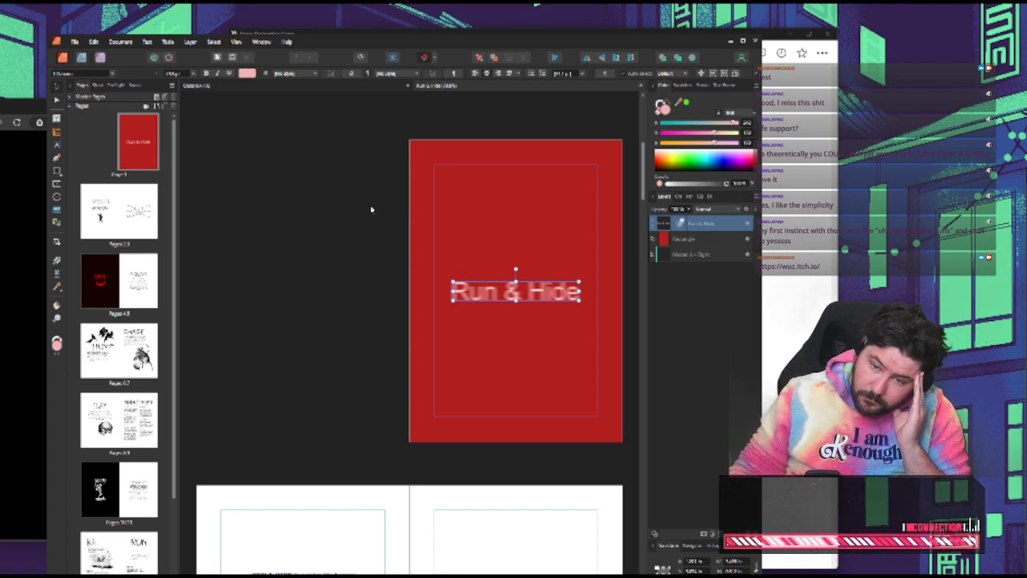
scroll(594, 199, "down", 1)
left_click(442, 235)
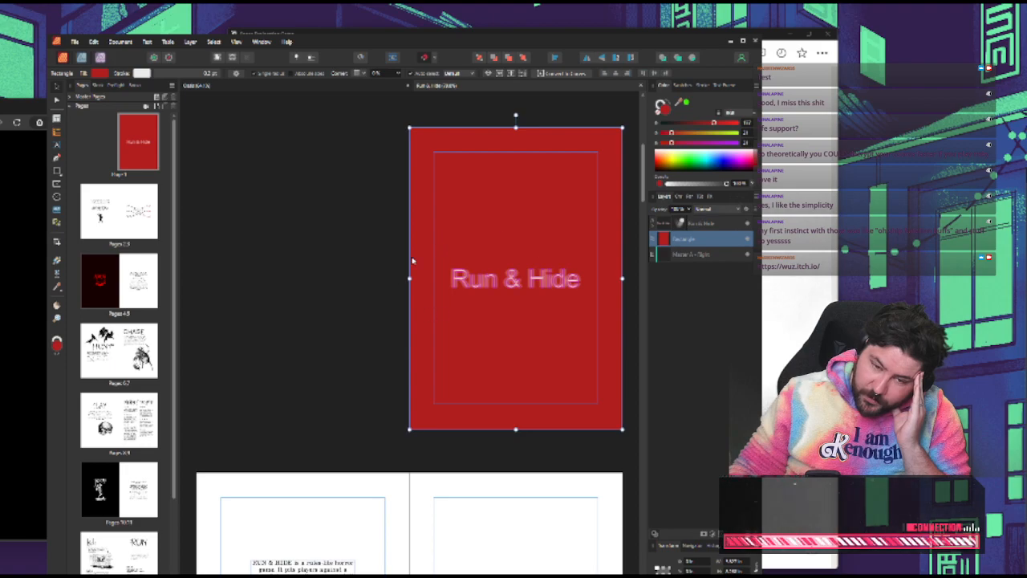
left_click(347, 235)
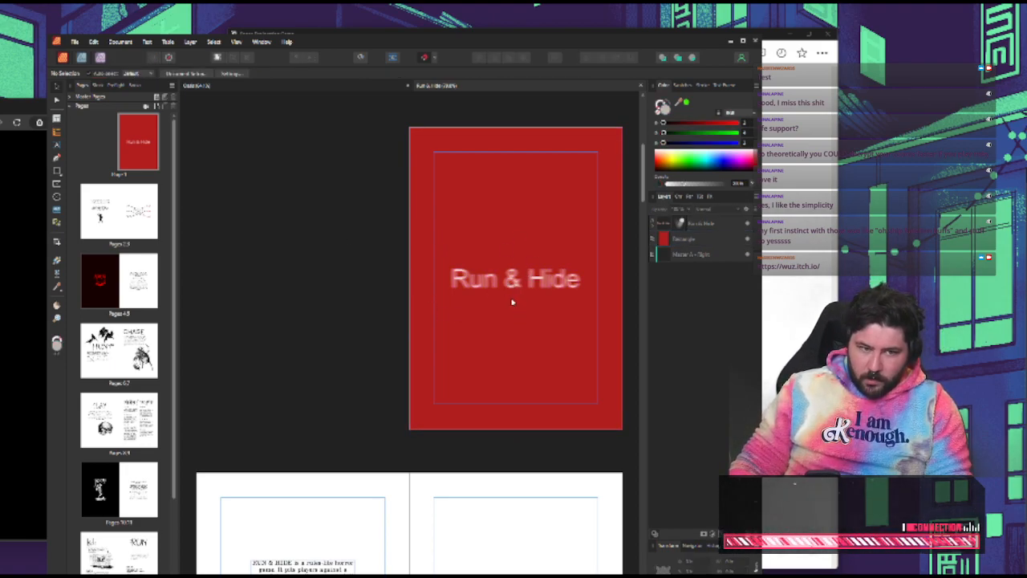
scroll(520, 297, "down", 2)
scroll(522, 296, "up", 2)
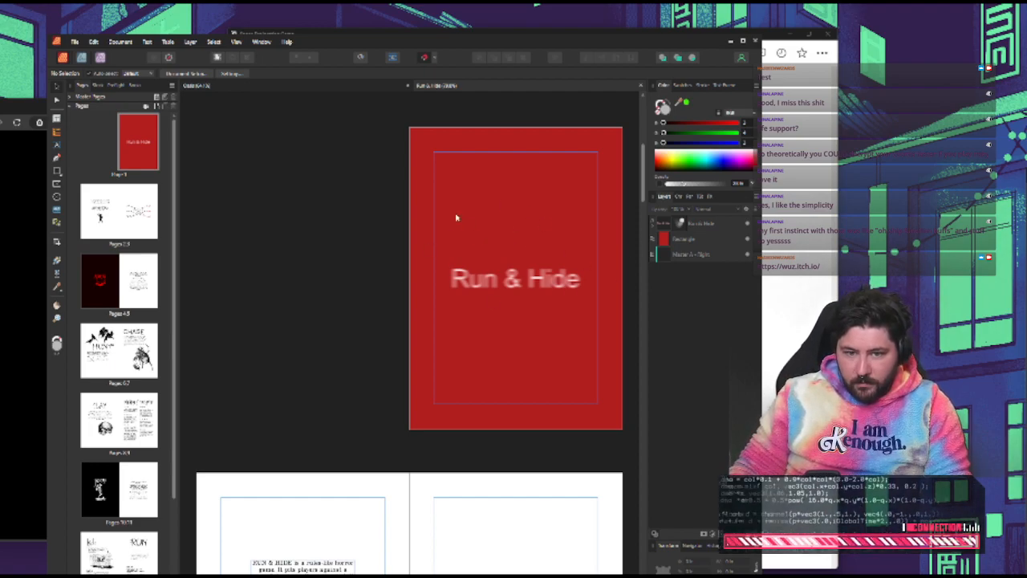
Look through the Run & Hide spreads, from the introduction and action diagram through the Predator, Hunt, Chase, Slay and Prey pages
scroll(581, 247, "down", 10)
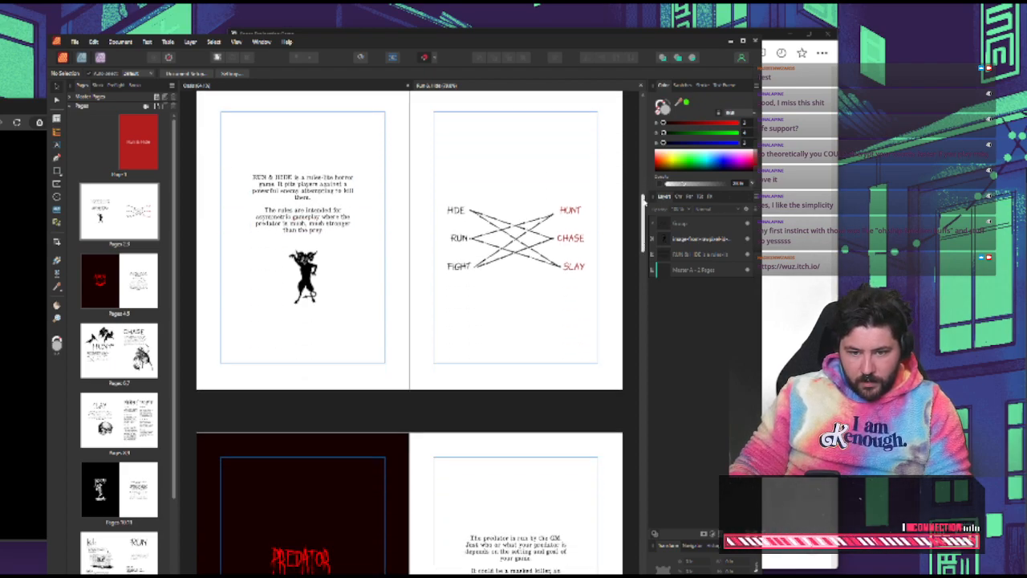
scroll(500, 297, "down", 5)
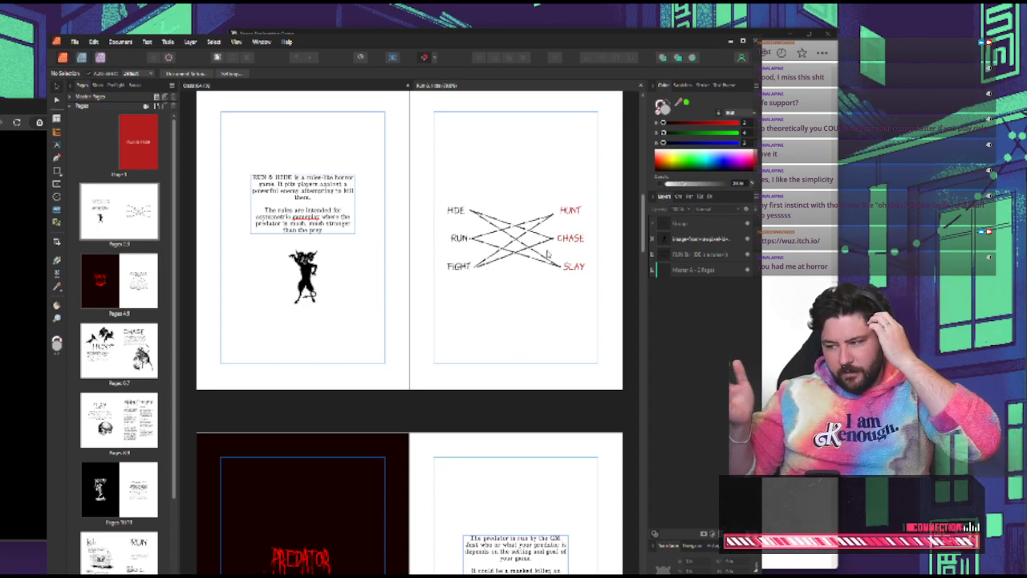
scroll(553, 274, "down", 1)
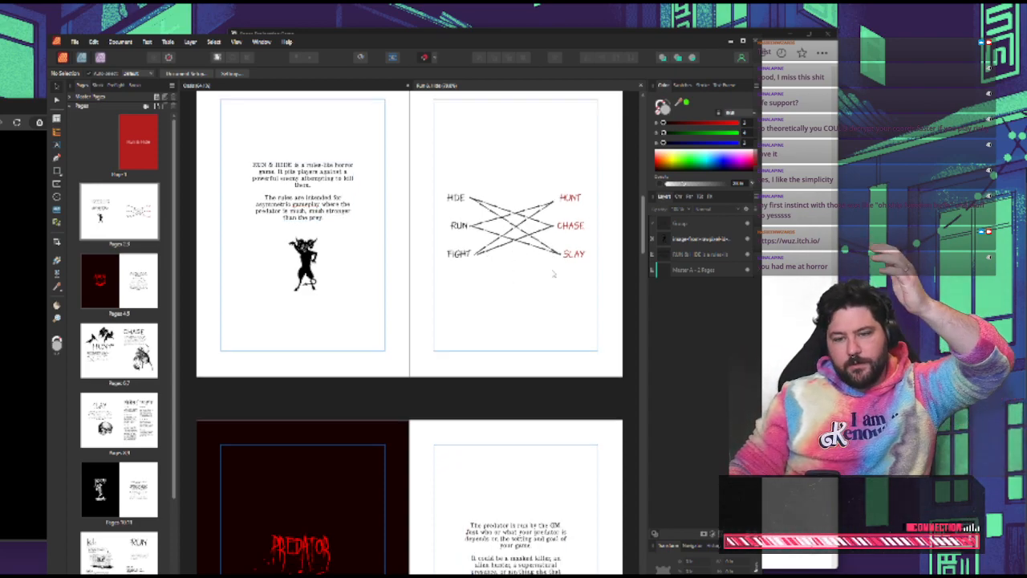
scroll(561, 278, "down", 3)
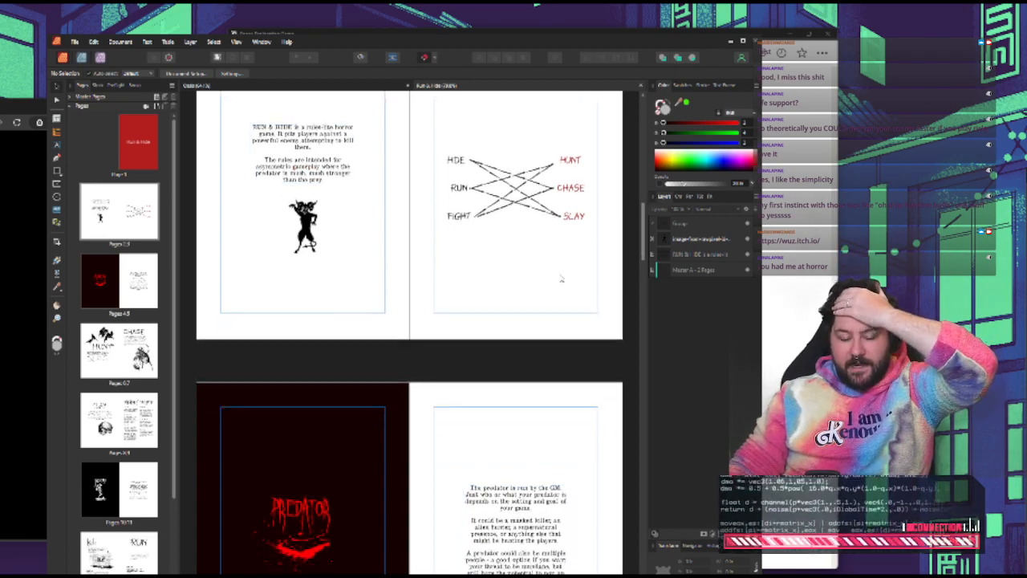
scroll(562, 279, "down", 10)
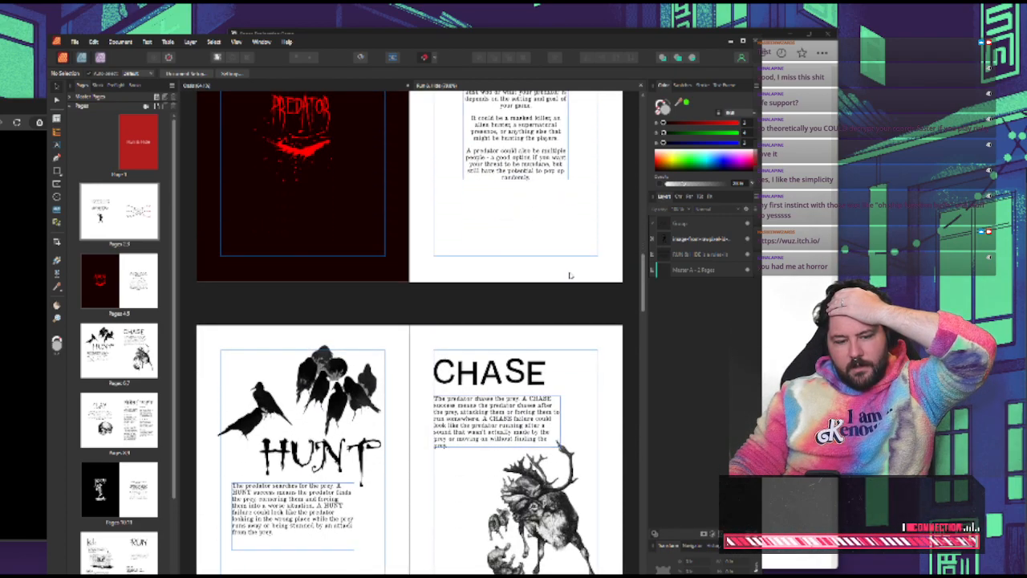
scroll(570, 275, "down", 8)
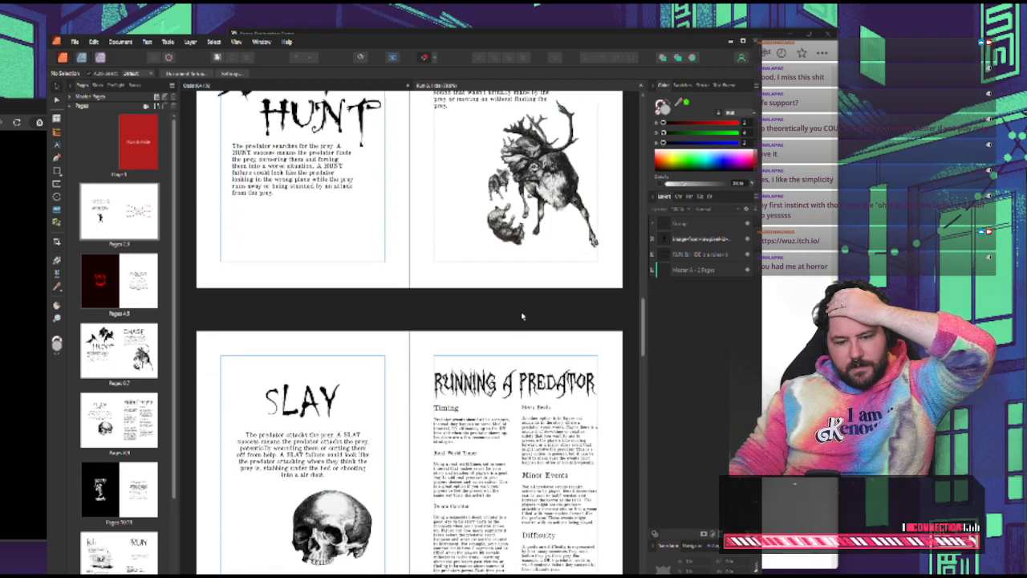
scroll(522, 316, "down", 4)
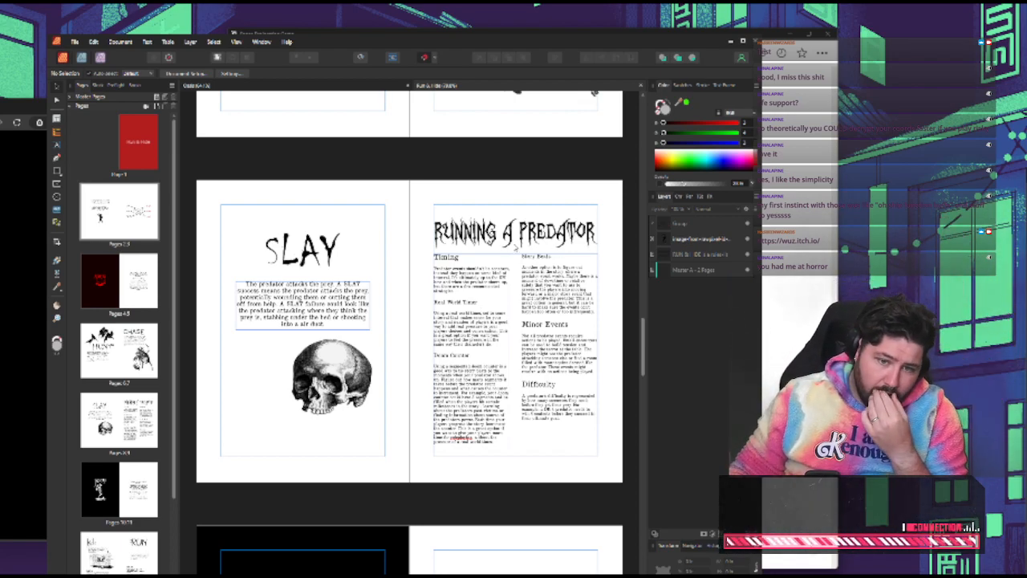
scroll(518, 250, "down", 3)
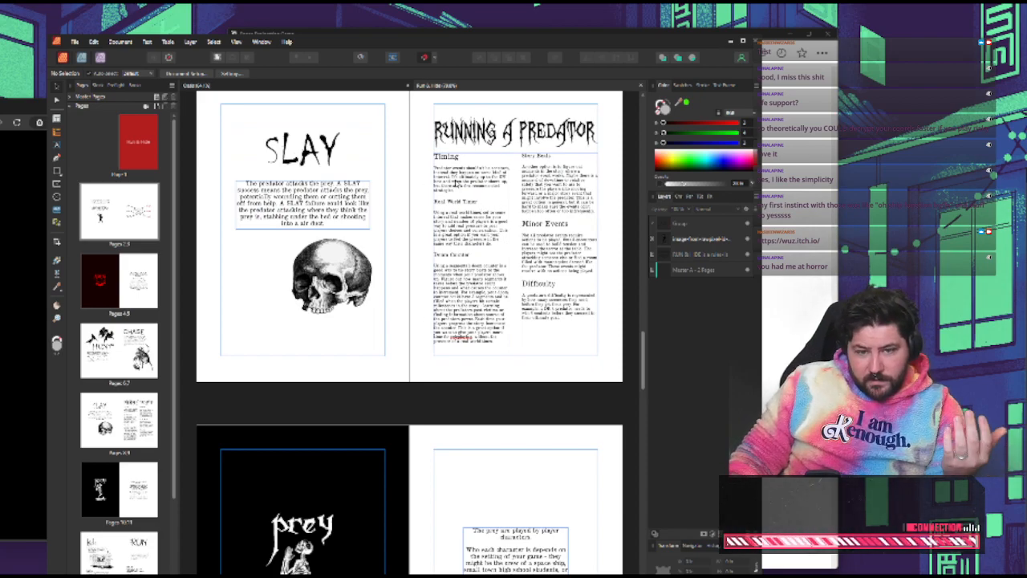
scroll(528, 177, "down", 10)
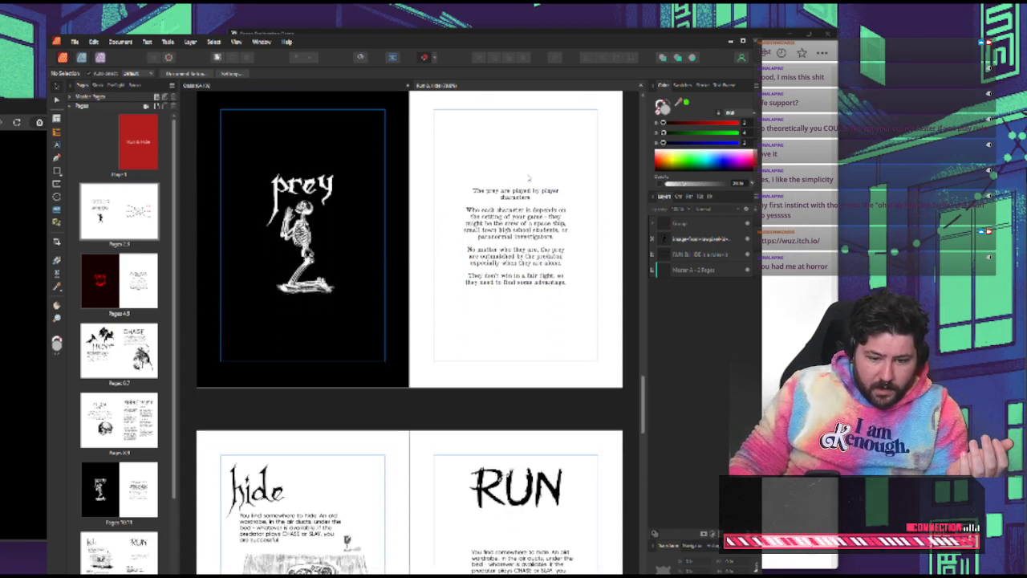
scroll(546, 185, "down", 3)
left_click_drag(643, 409, 645, 333)
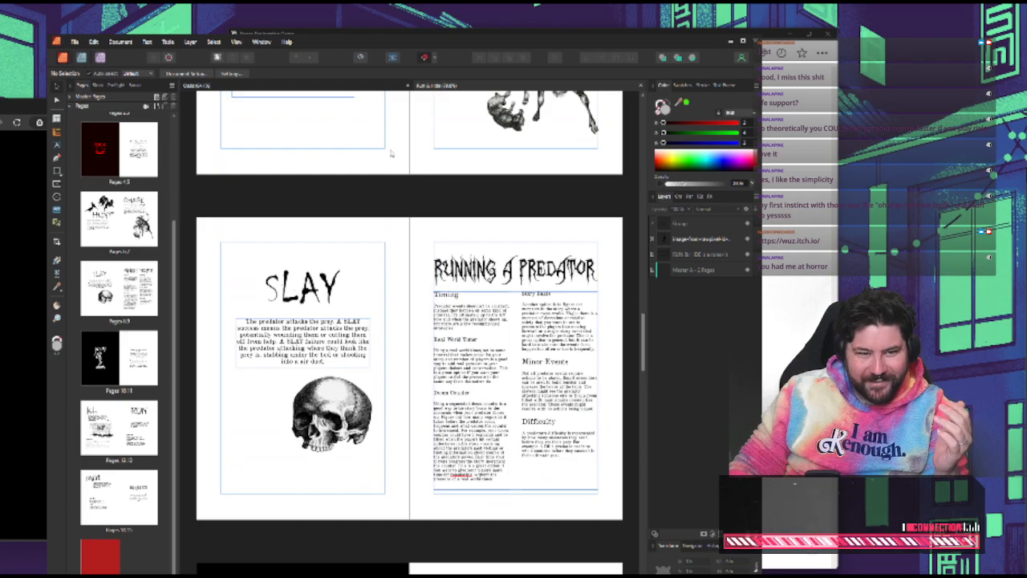
Close the Run & Hide document and look over the Sectors and Ship Sheet spreads in the Oasis document
left_click(642, 85)
scroll(502, 256, "up", 1)
scroll(502, 257, "up", 1)
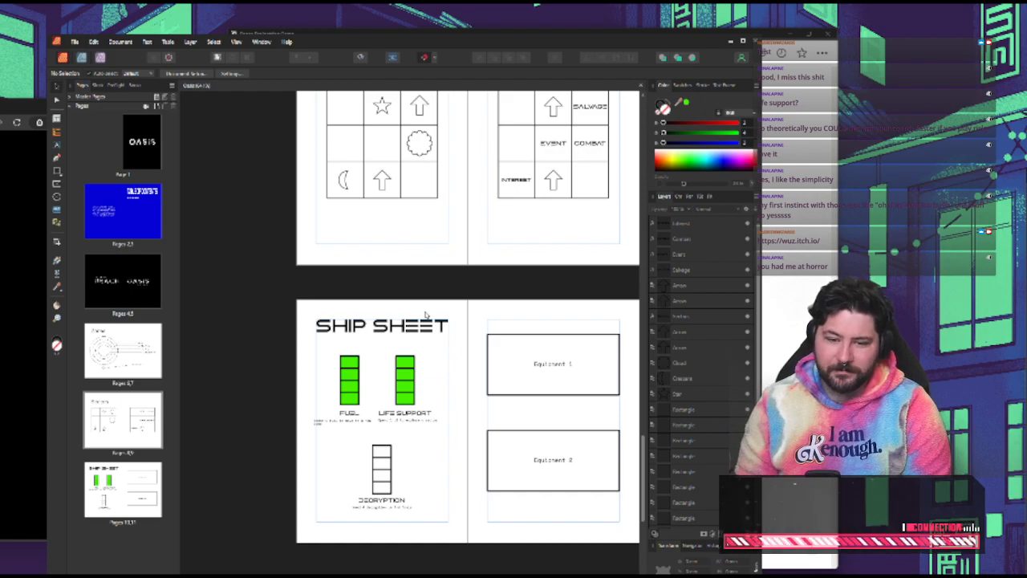
scroll(426, 314, "up", 4)
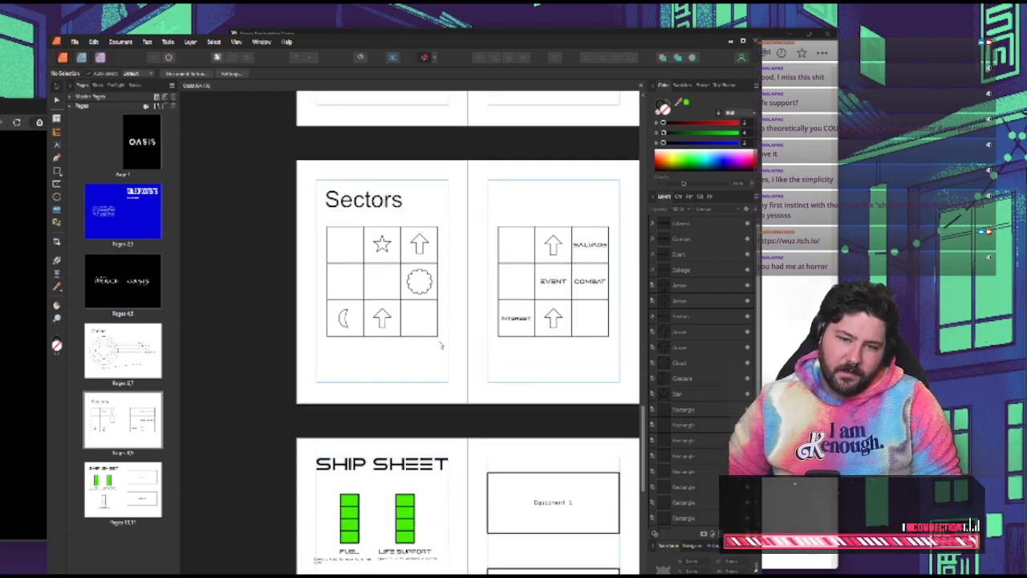
scroll(491, 371, "down", 2)
scroll(493, 381, "down", 1)
scroll(488, 390, "right", 1)
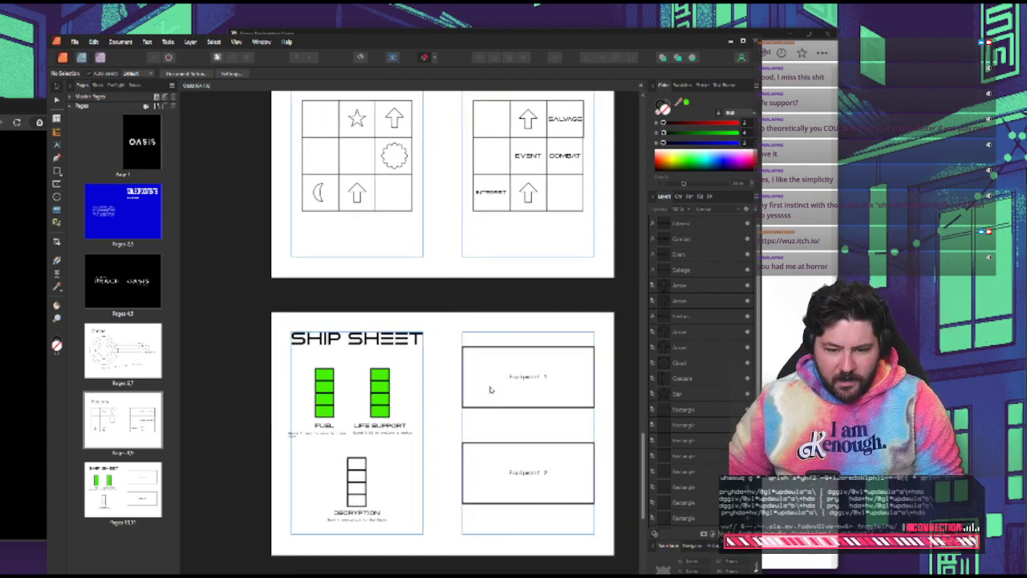
Inspect the fuel track on the Ship Sheet and compare the sheet with the Sectors grids above it
left_click(320, 391)
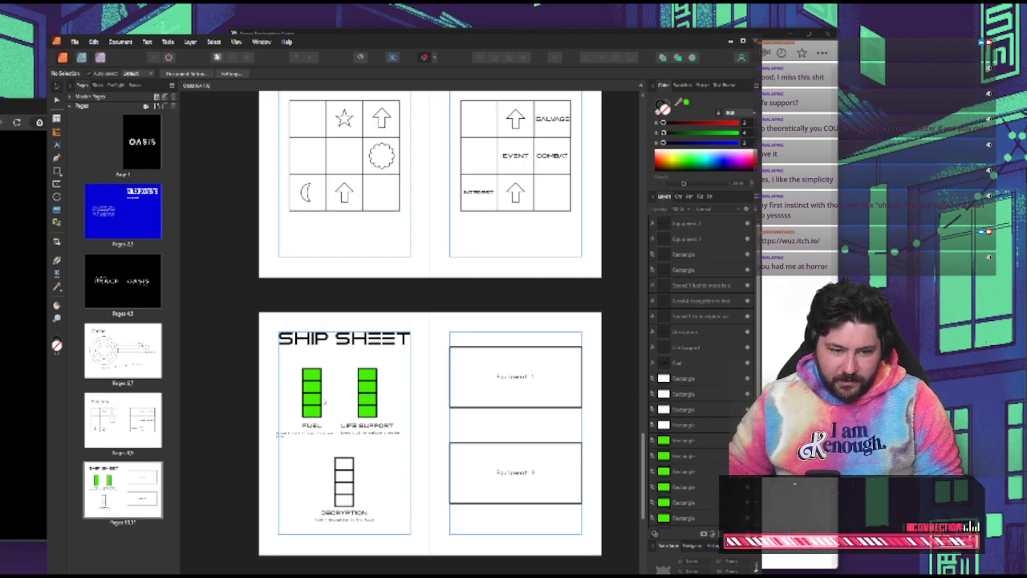
left_click(309, 402)
left_click(265, 390)
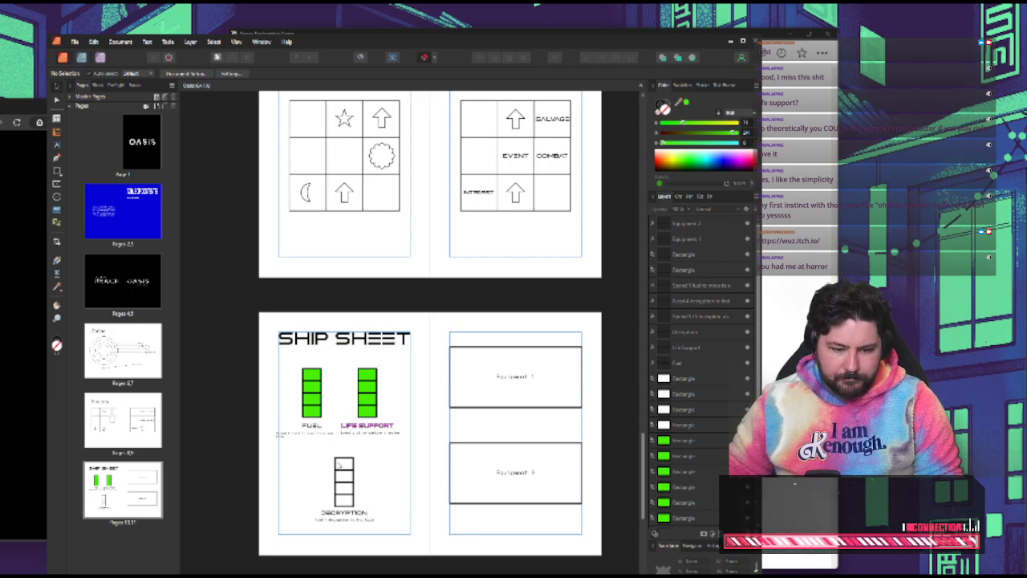
scroll(316, 458, "up", 3)
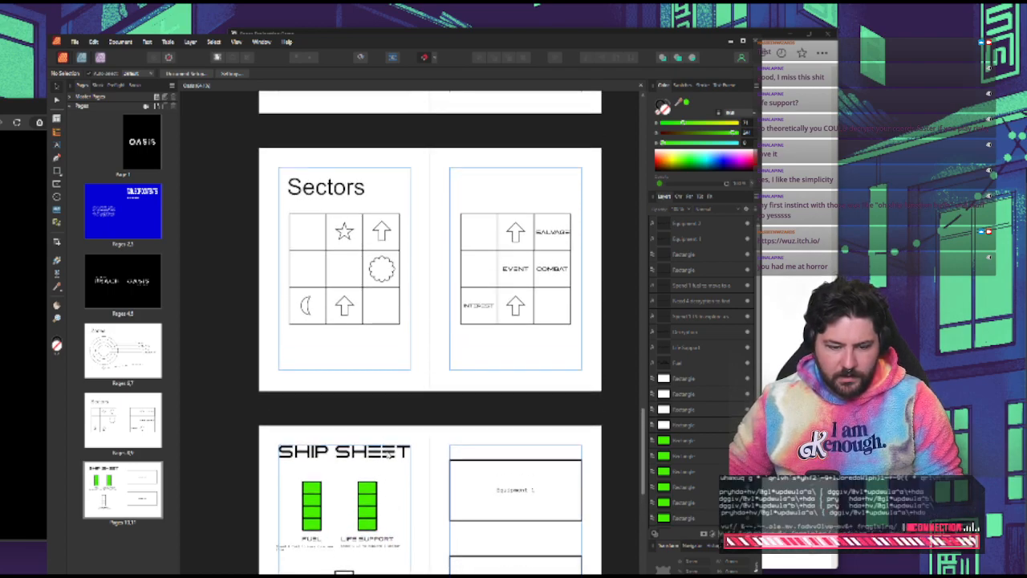
scroll(403, 450, "down", 1)
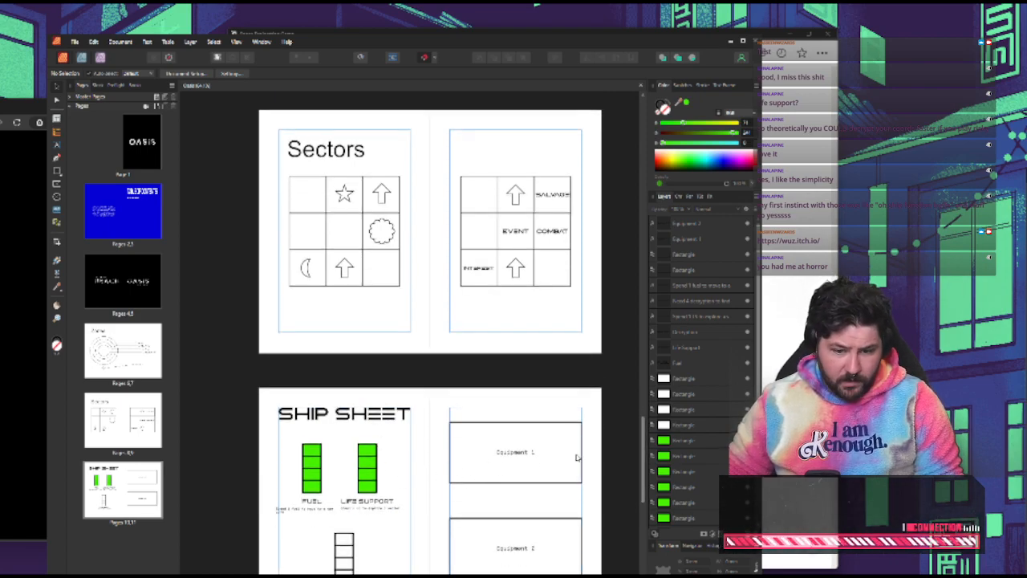
scroll(647, 434, "up", 1)
left_click_drag(647, 430, 633, 457)
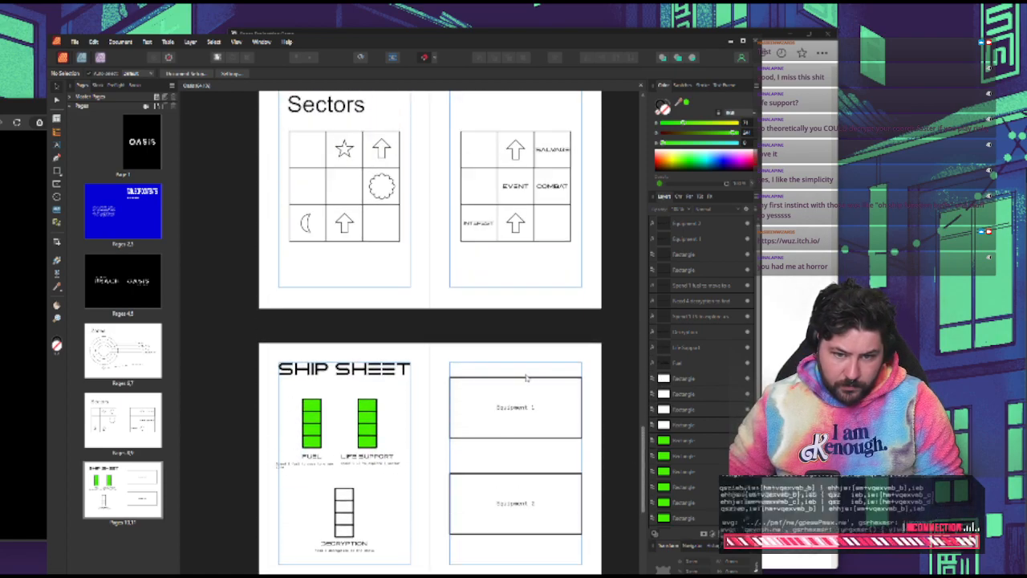
Review the Zones diagram and the Sectors grids, and return to the Ship Sheet spread
scroll(510, 374, "up", 3)
left_click_drag(642, 438, 642, 329)
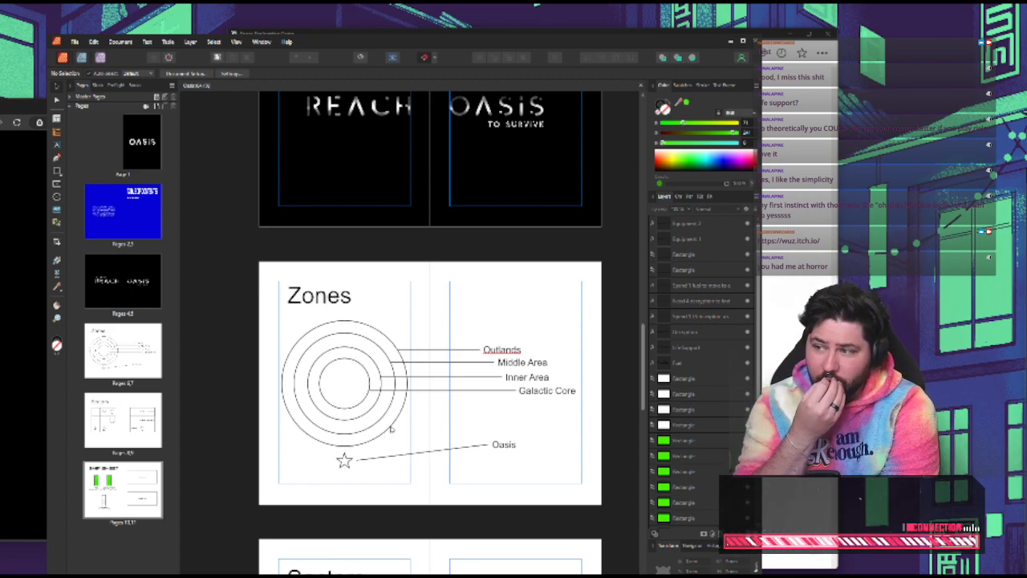
left_click_drag(644, 354, 651, 441)
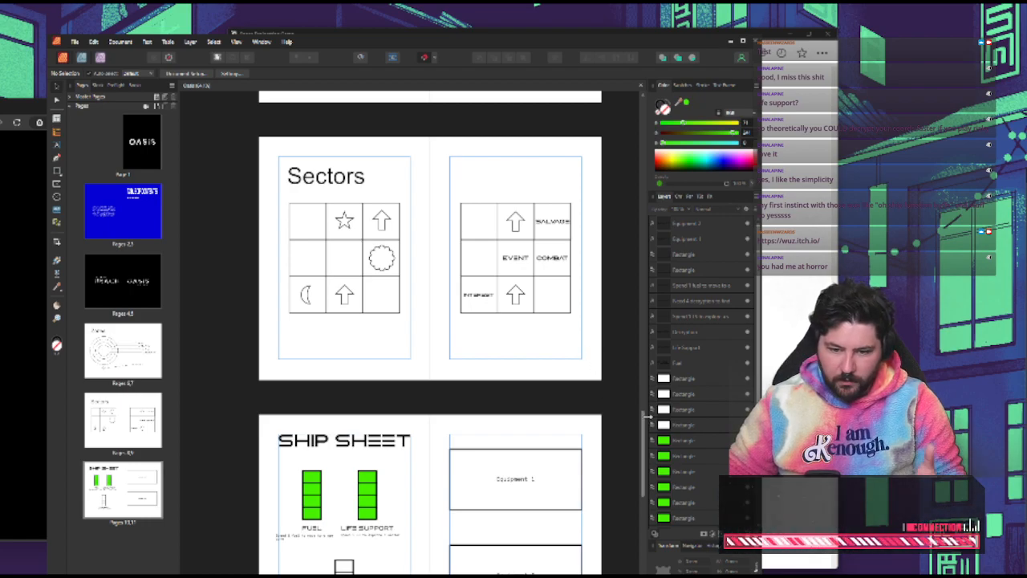
left_click_drag(643, 420, 642, 404)
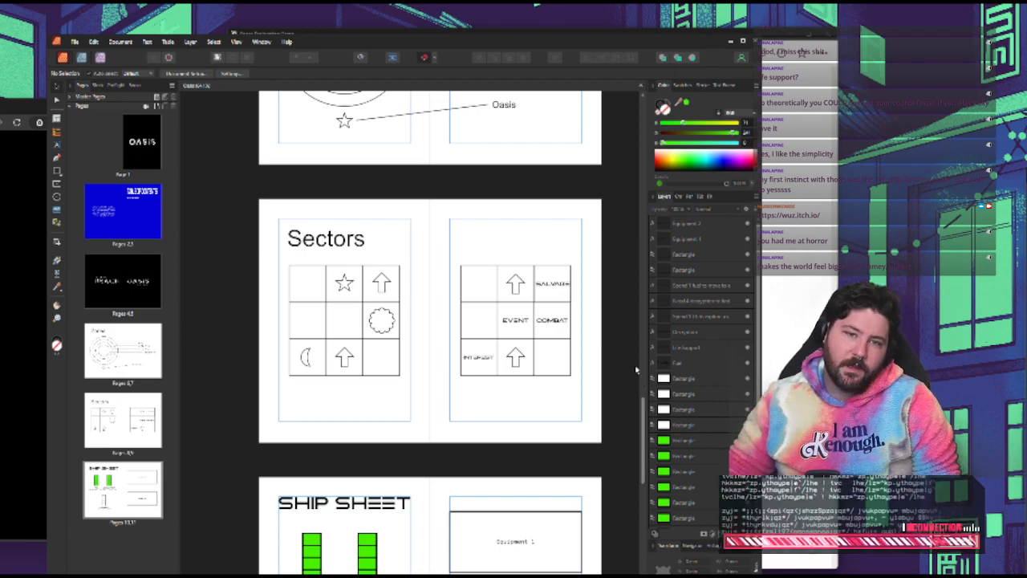
scroll(562, 453, "down", 5)
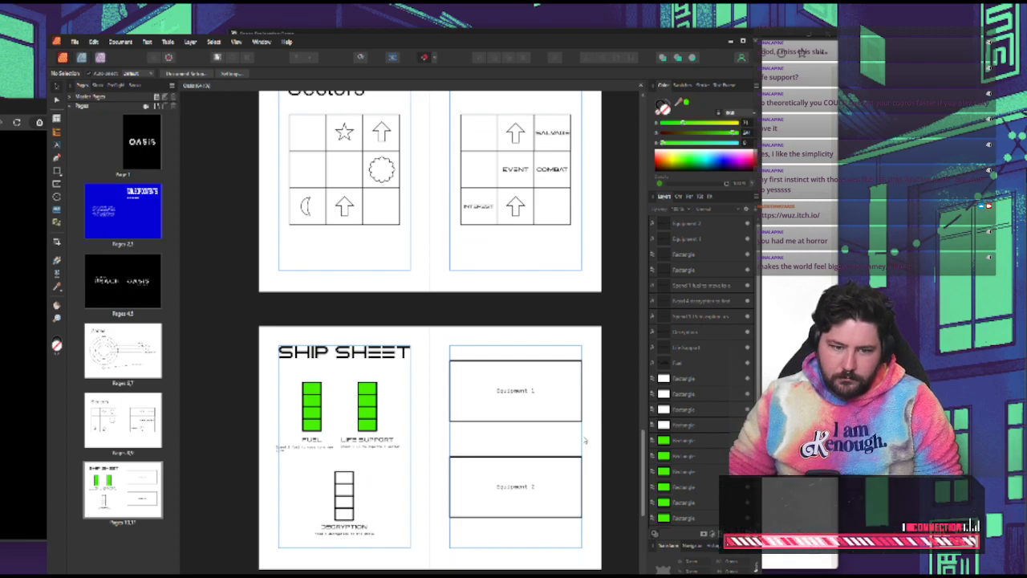
scroll(583, 440, "down", 1)
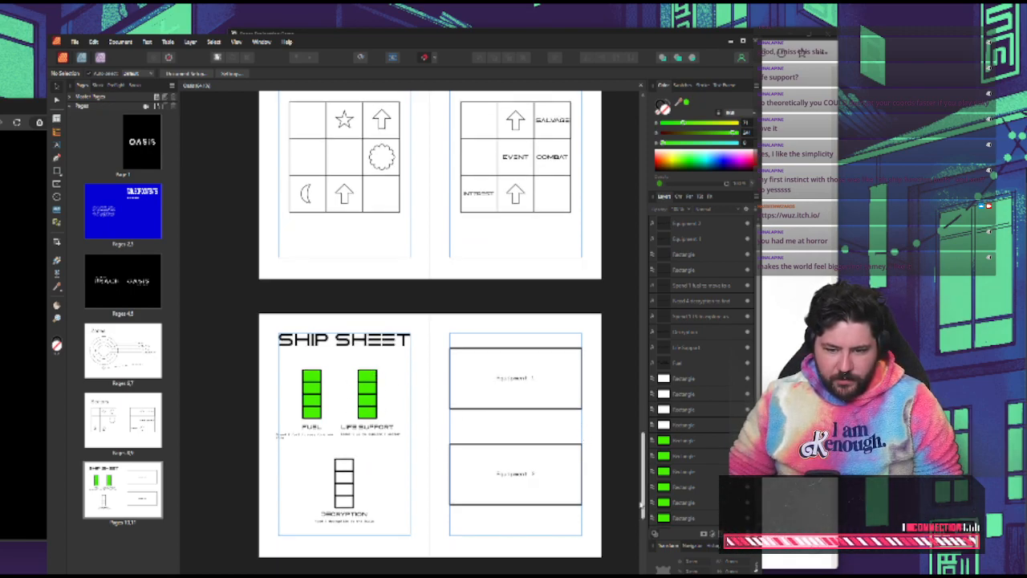
Switch to the Space Exploration Game notes and reword the end of the Events example to "Gain a decryption point."
left_click(791, 413)
scroll(672, 420, "down", 1)
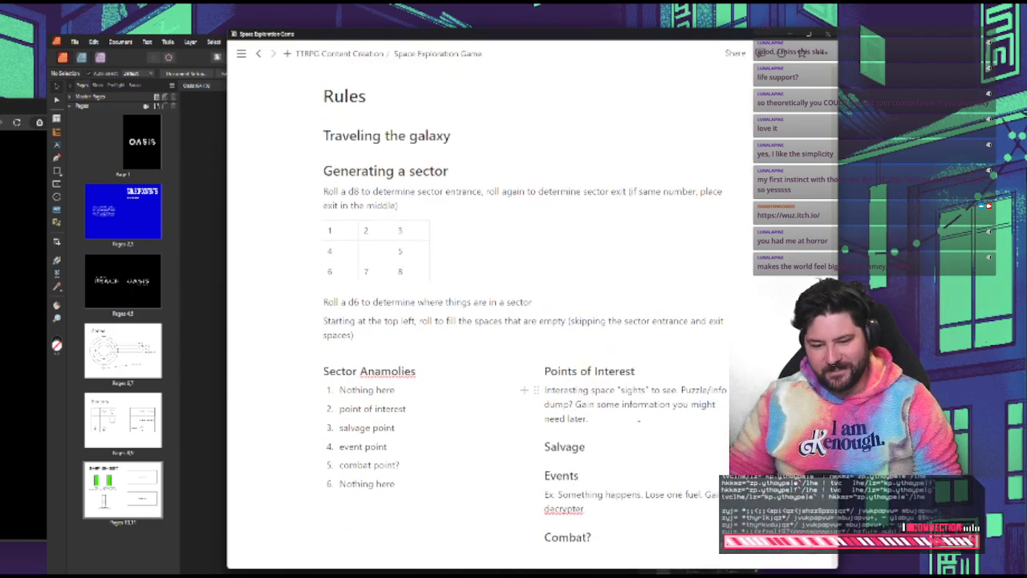
scroll(638, 419, "down", 1)
double_click(567, 467)
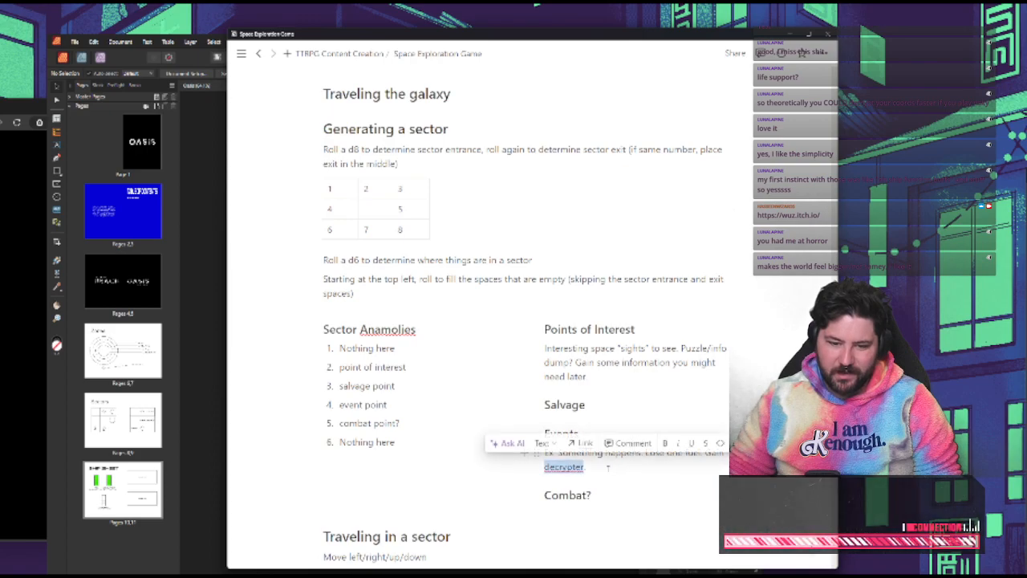
left_click_drag(604, 468, 705, 453)
key("BackSpace")
type("G")
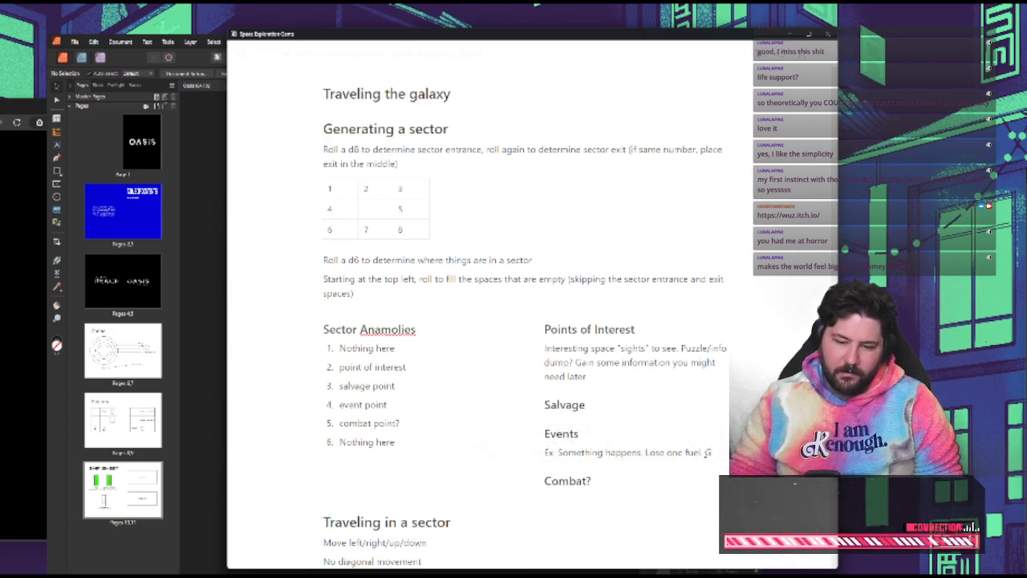
type("ain a decr")
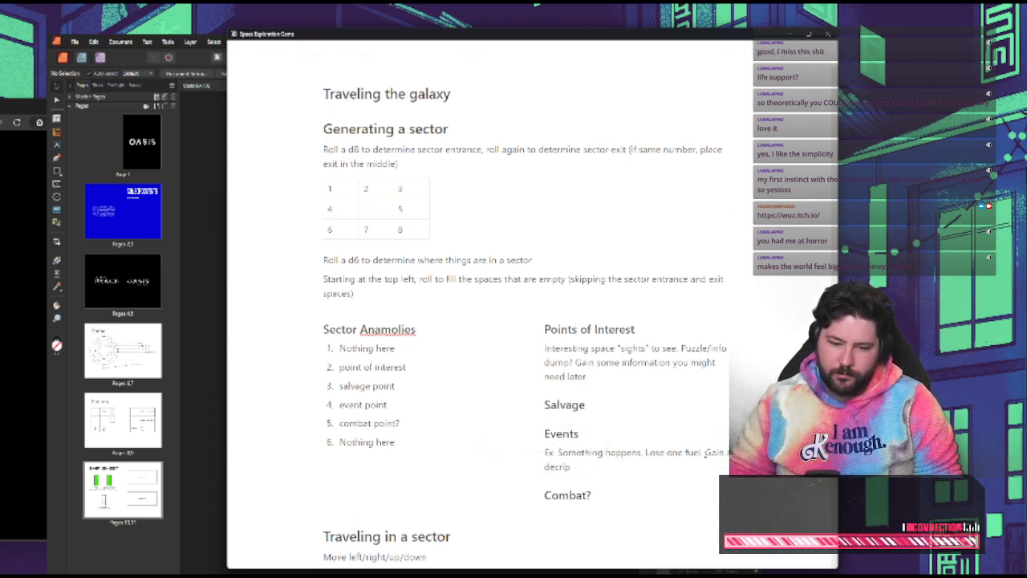
type("y")
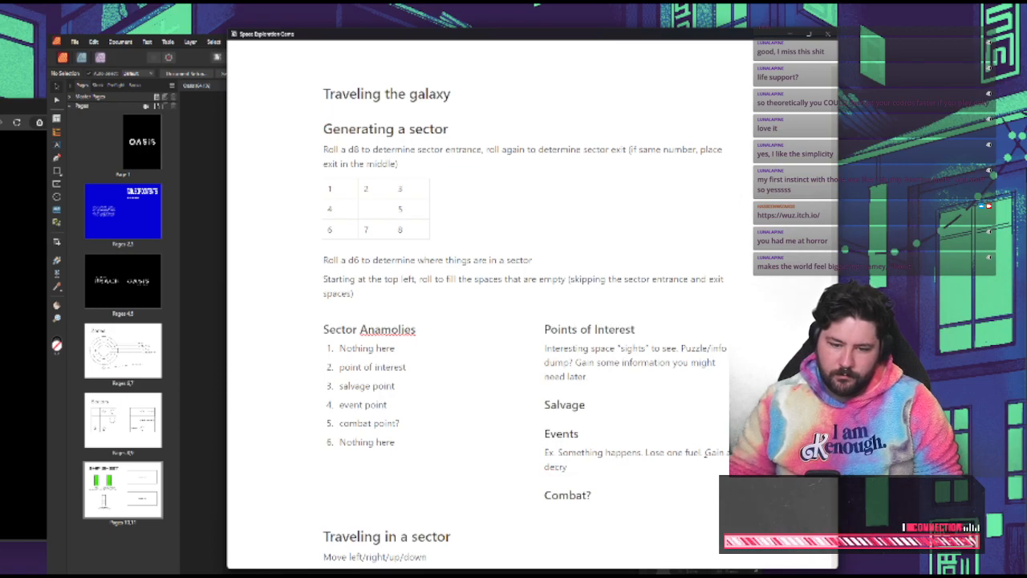
type("ption point.")
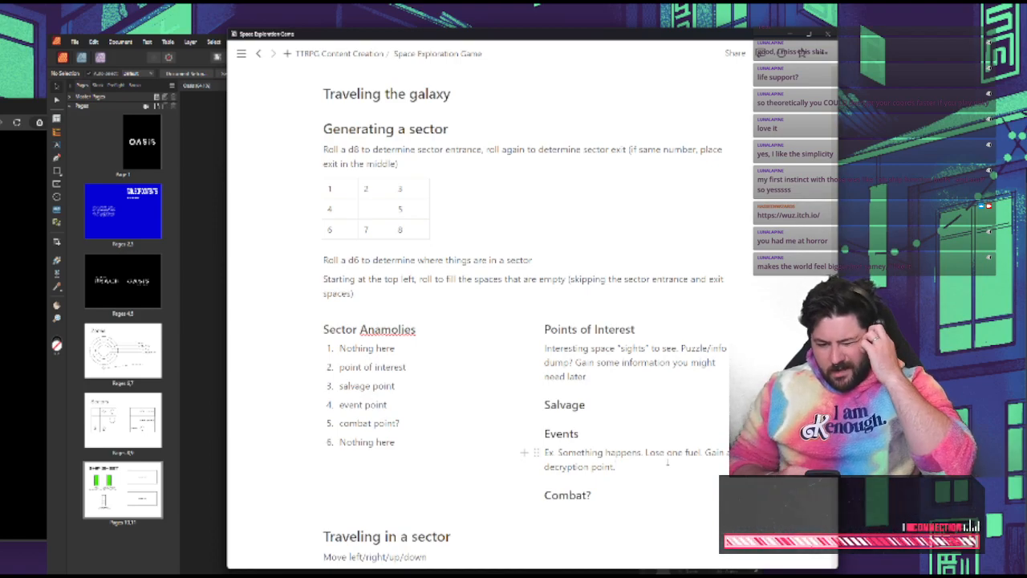
Add a line below the Salvage heading reading "Get 1 life support. Get 1 fuel"
left_click(602, 399)
key("Return")
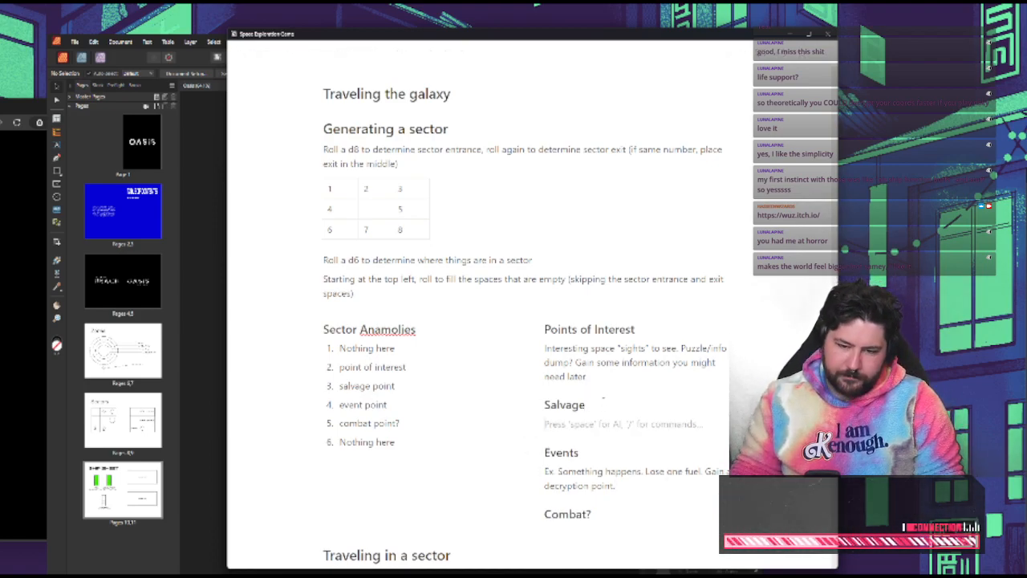
type("Get 1")
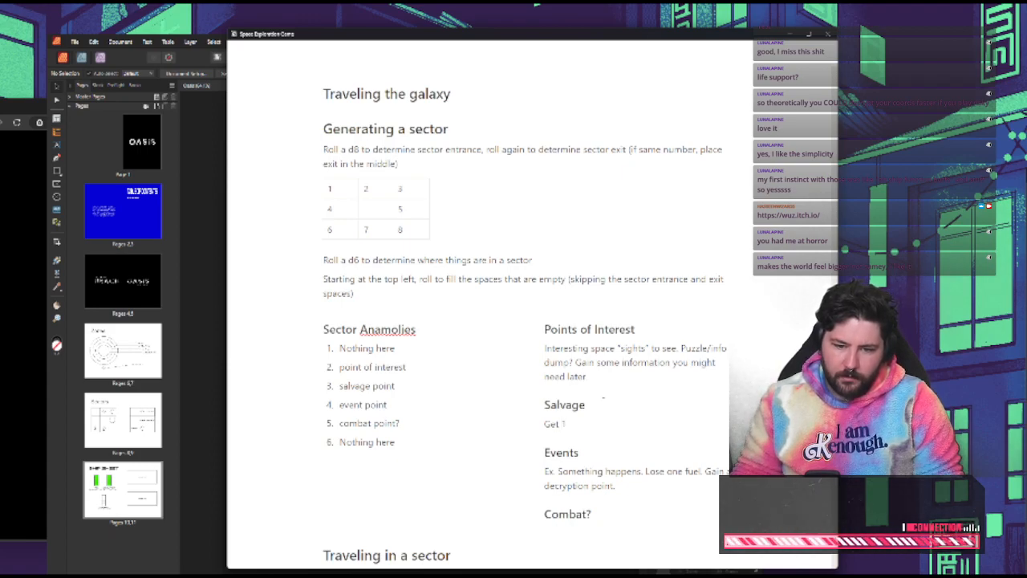
type(" life support.")
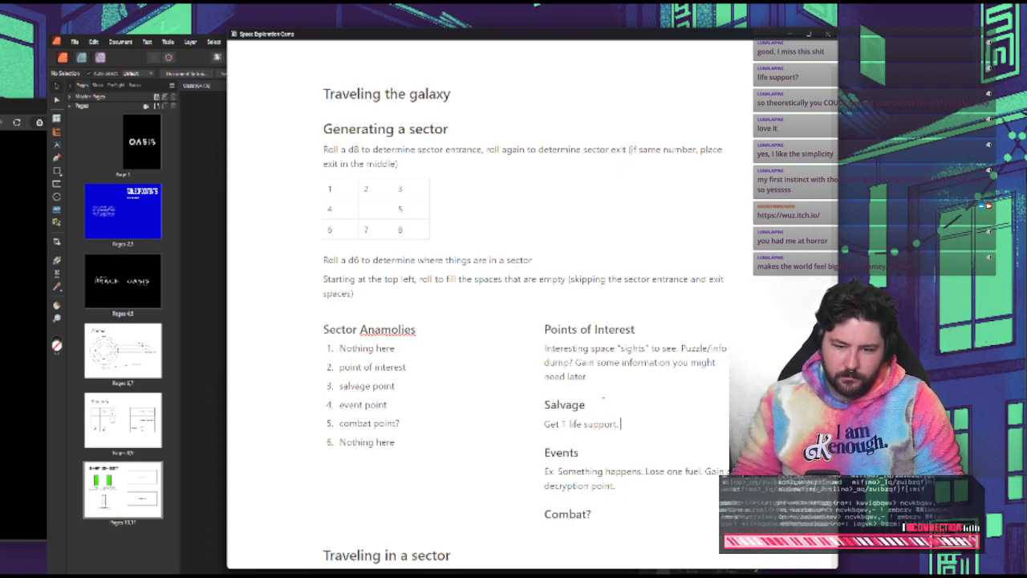
type(" Get 1 fuel")
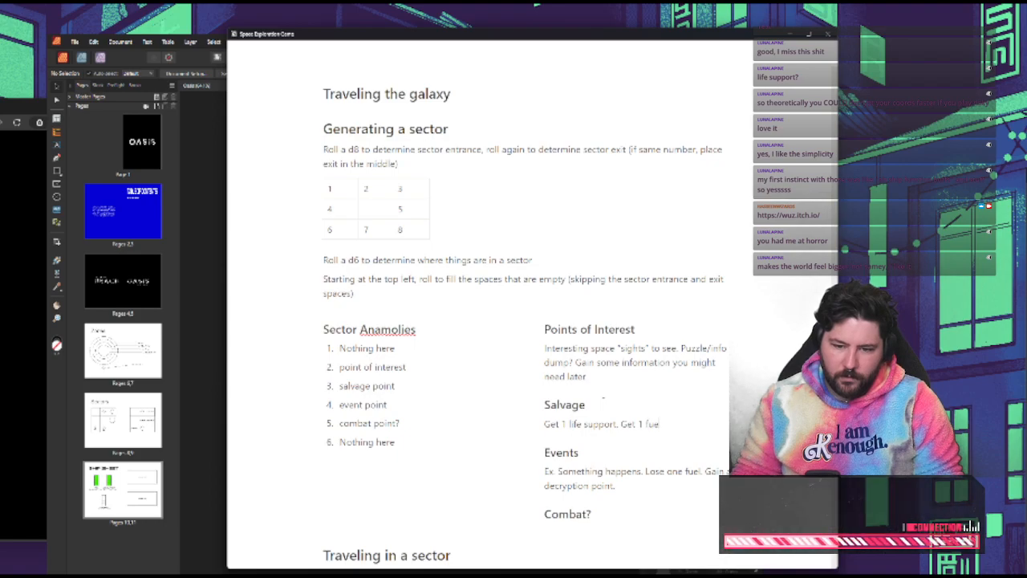
Split the Salvage line into a two-item numbered list, "Get 1 life support." and "Get 1 fuel."
key("Left")
key("Left")
key("Left")
key("Left")
key("Left")
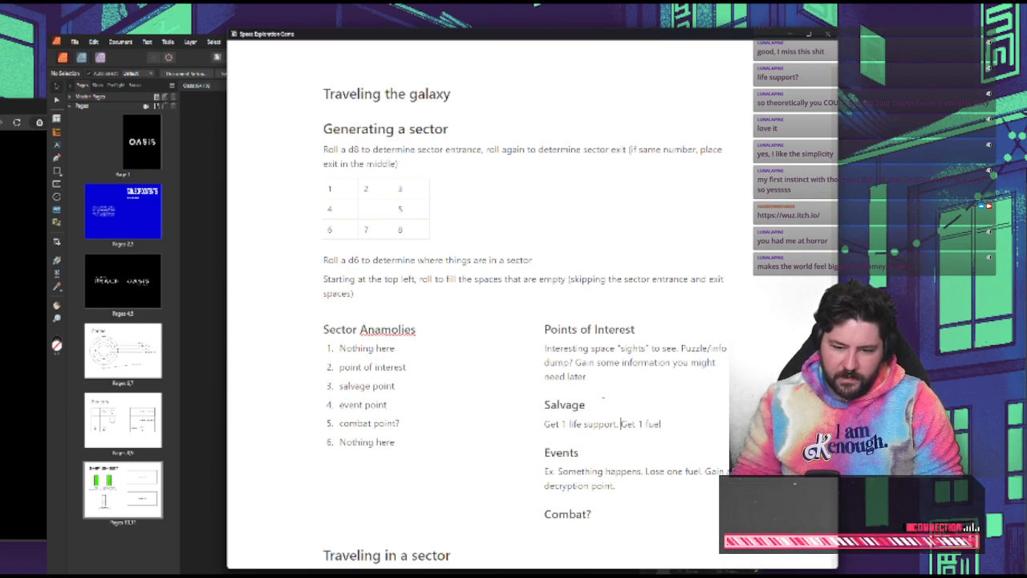
key("Return")
type("1. ")
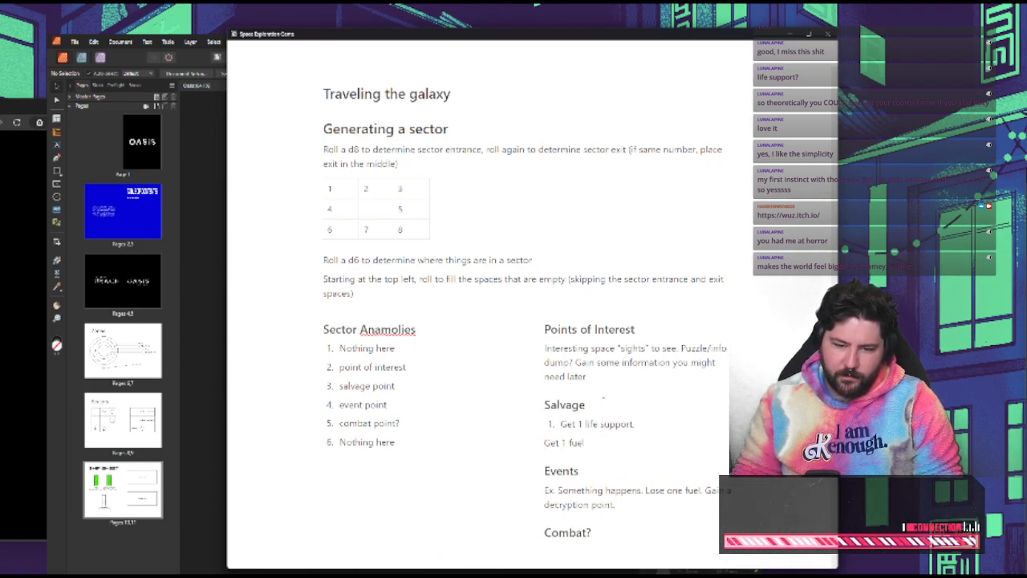
type("2. ")
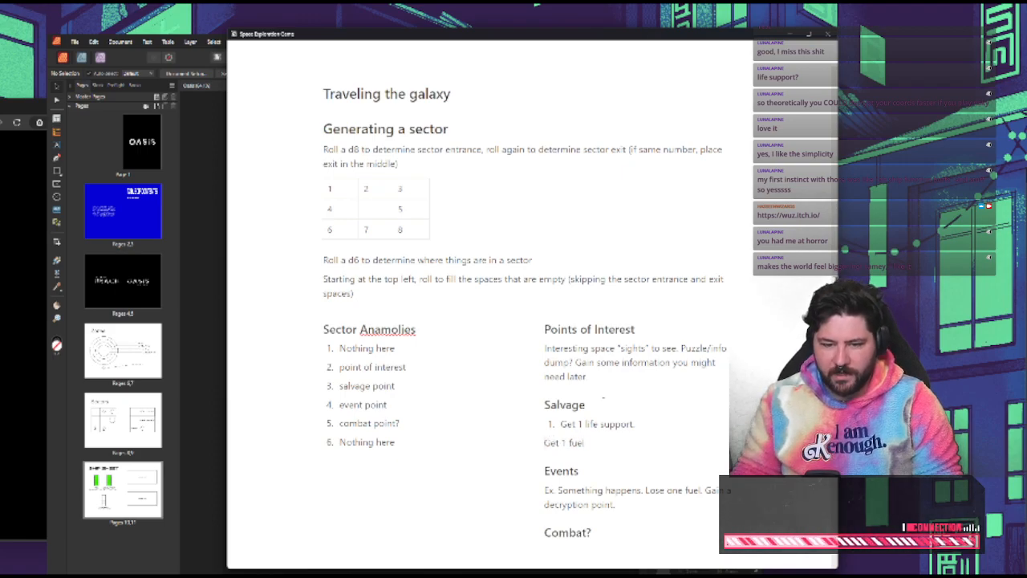
type(".")
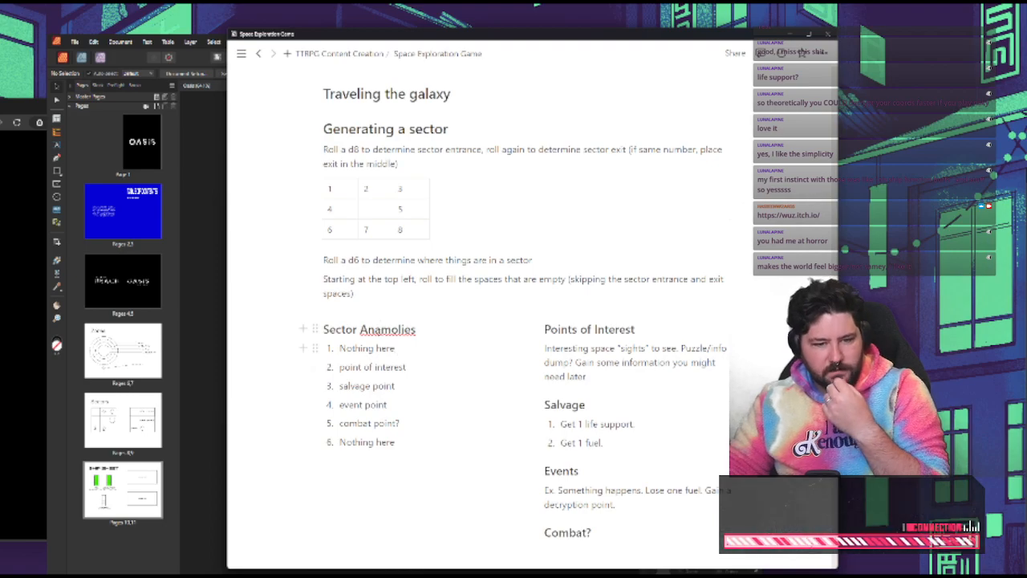
Correct the misspelled word in the sector list heading so it reads "Sector Anomalies"
right_click(381, 329)
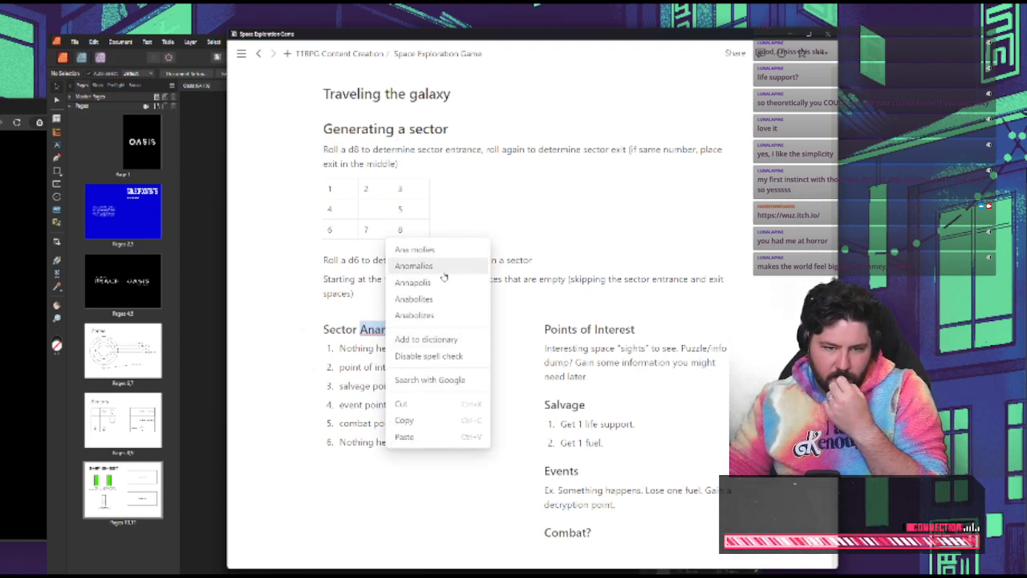
left_click(382, 332)
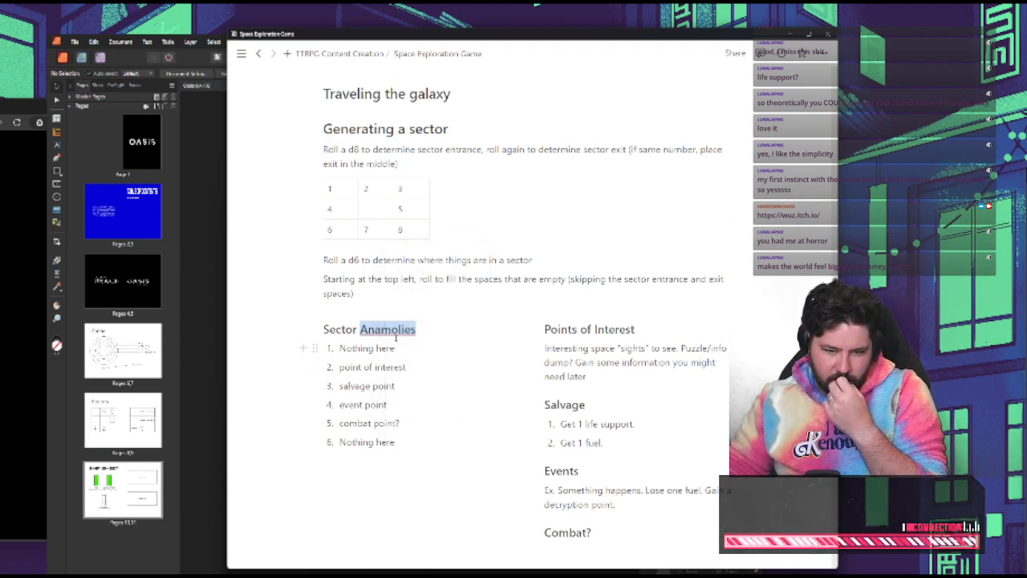
left_click(399, 331)
type("a")
key("Left")
key("BackSpace")
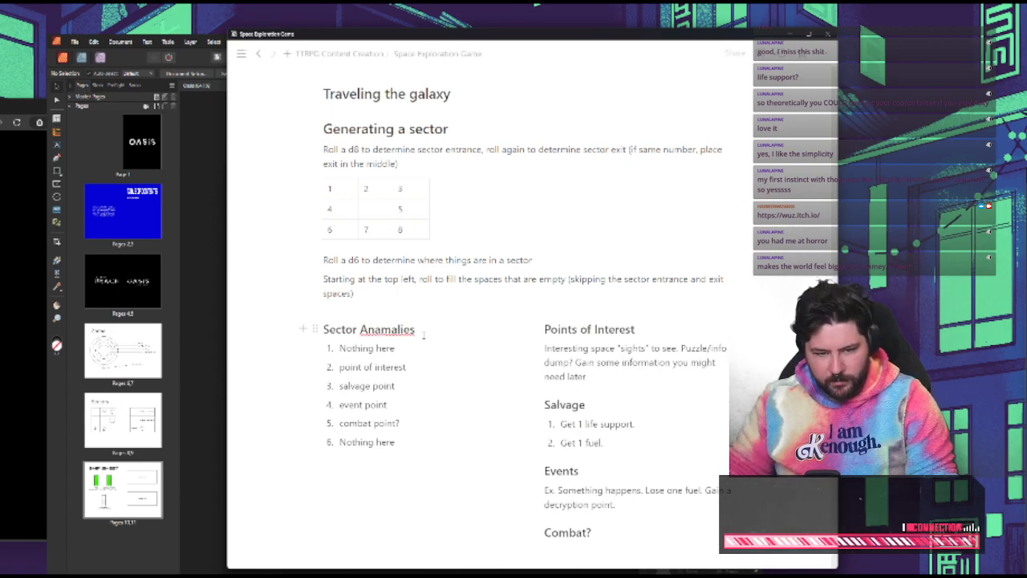
left_click(379, 330)
key("BackSpace")
type("o")
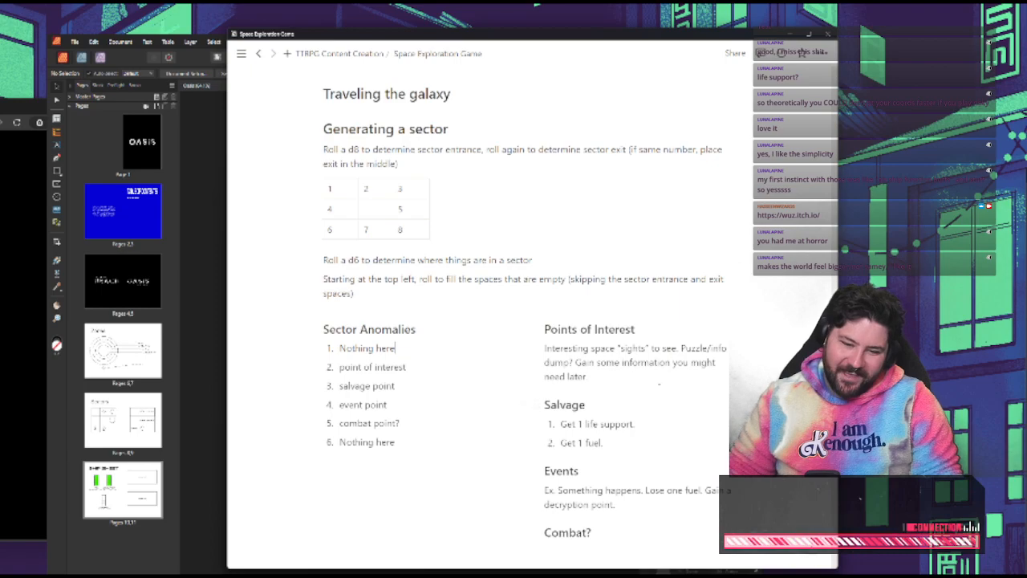
Reread the Setting and The Goal text, the sector generation rules, and the Sector Anomalies and Points of Interest notes
scroll(679, 374, "up", 5)
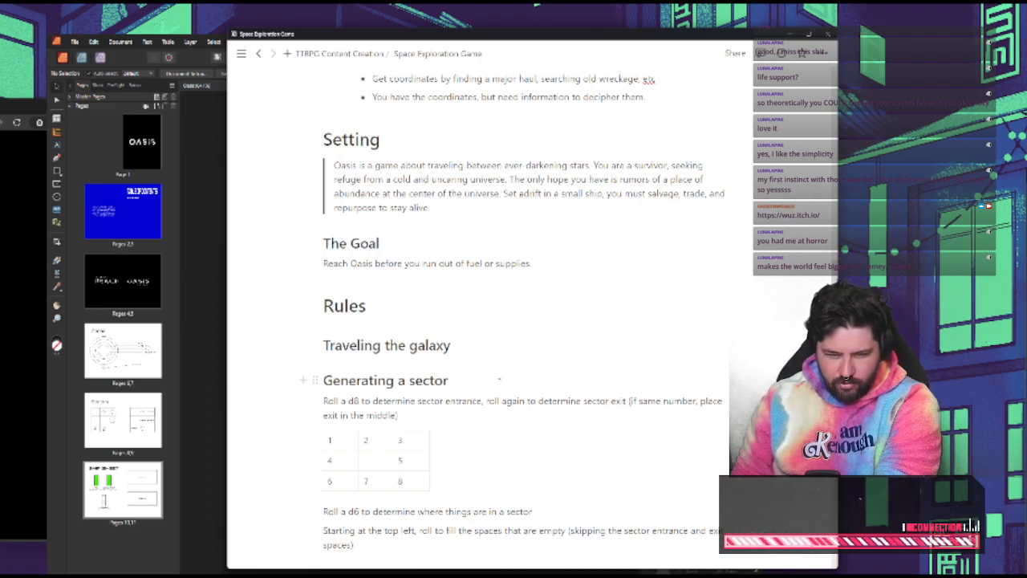
double_click(403, 263)
left_click(492, 301)
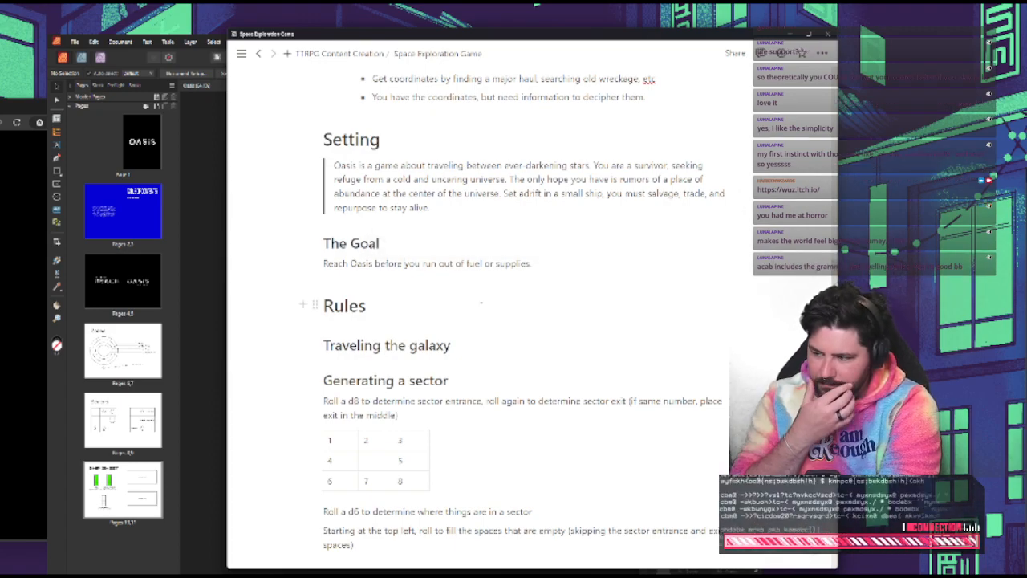
scroll(545, 337, "down", 5)
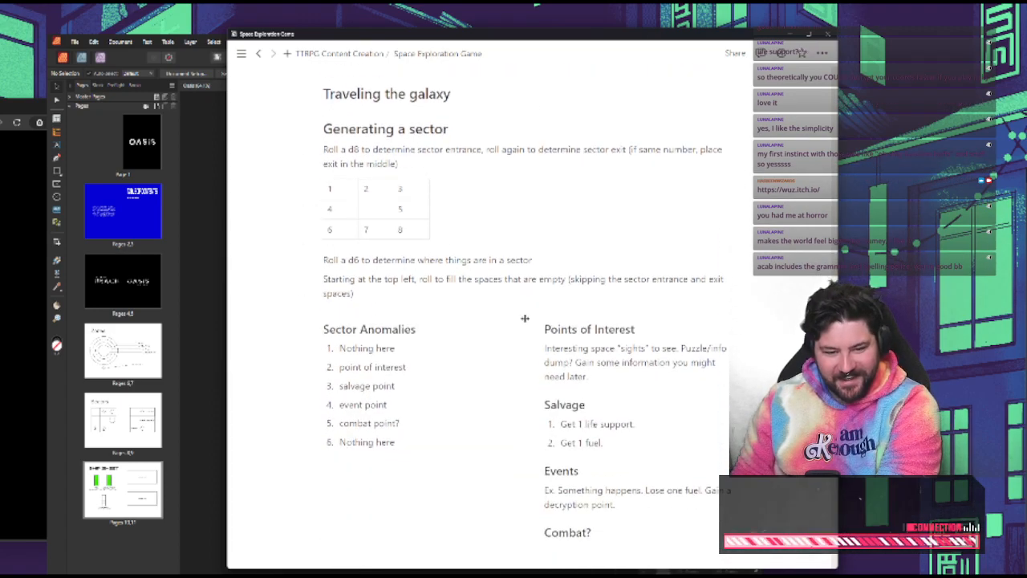
double_click(395, 246)
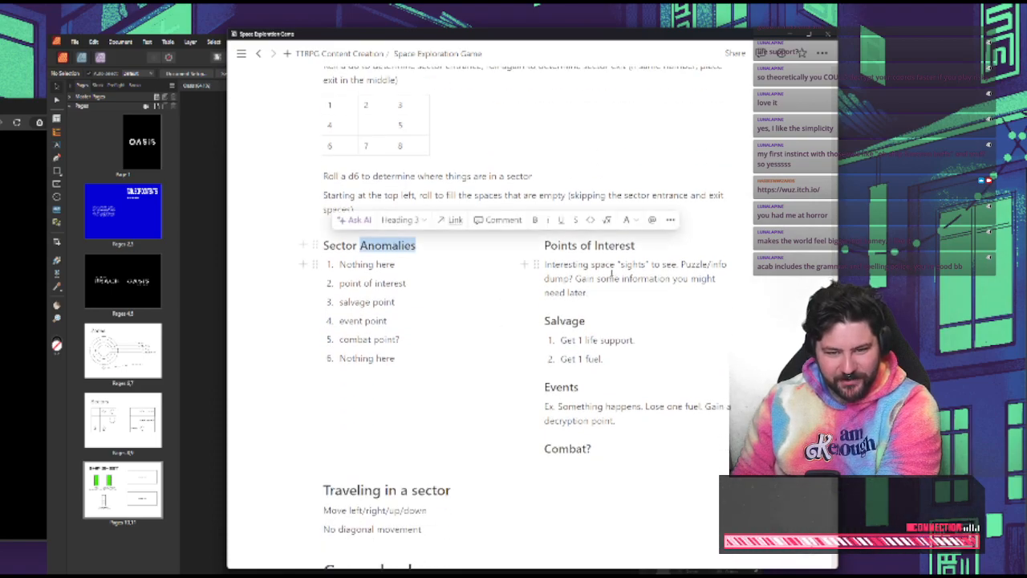
double_click(641, 279)
left_click(633, 294)
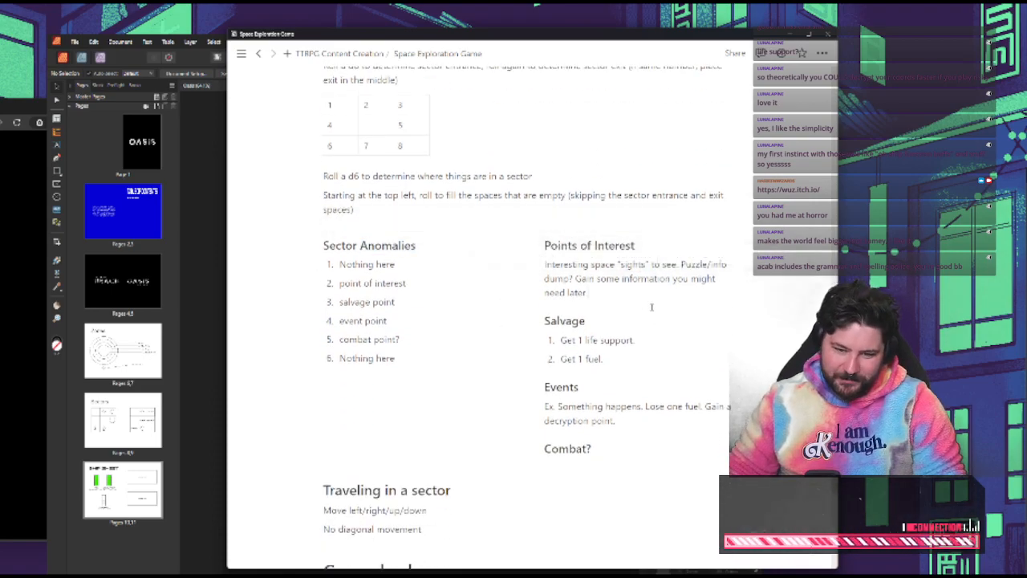
double_click(382, 244)
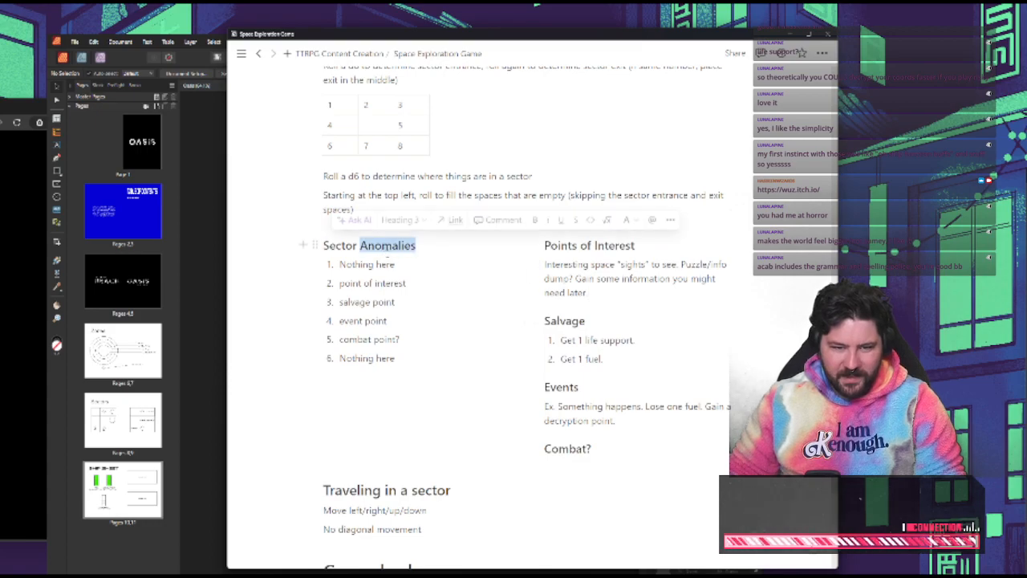
left_click(406, 283)
double_click(392, 282)
left_click(403, 300)
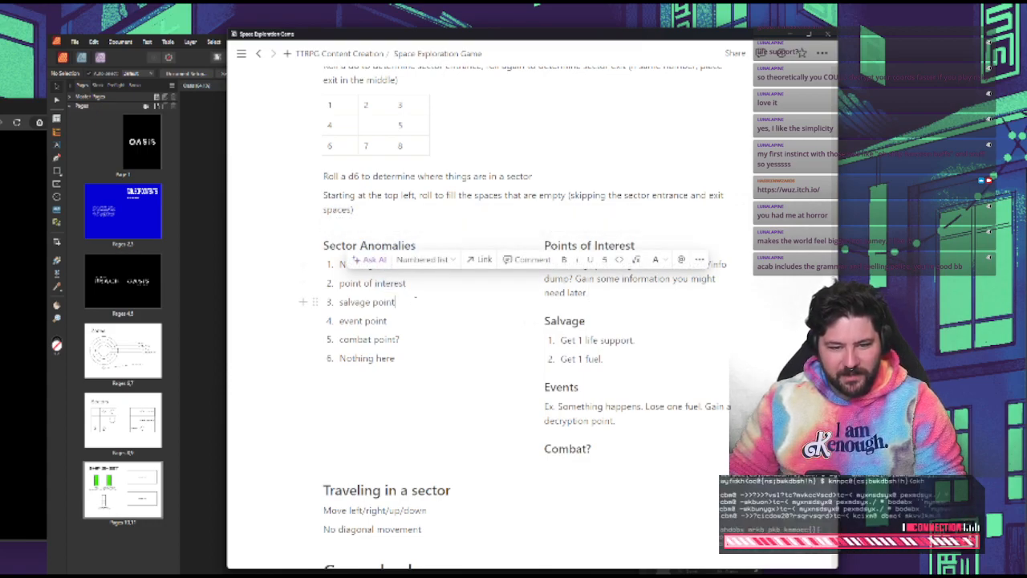
Capitalize the first letters of the Point of interest, Salvage point, Event point and Combat point? entries under Sector Anomalies
left_click(344, 284)
key("BackSpace")
type("P")
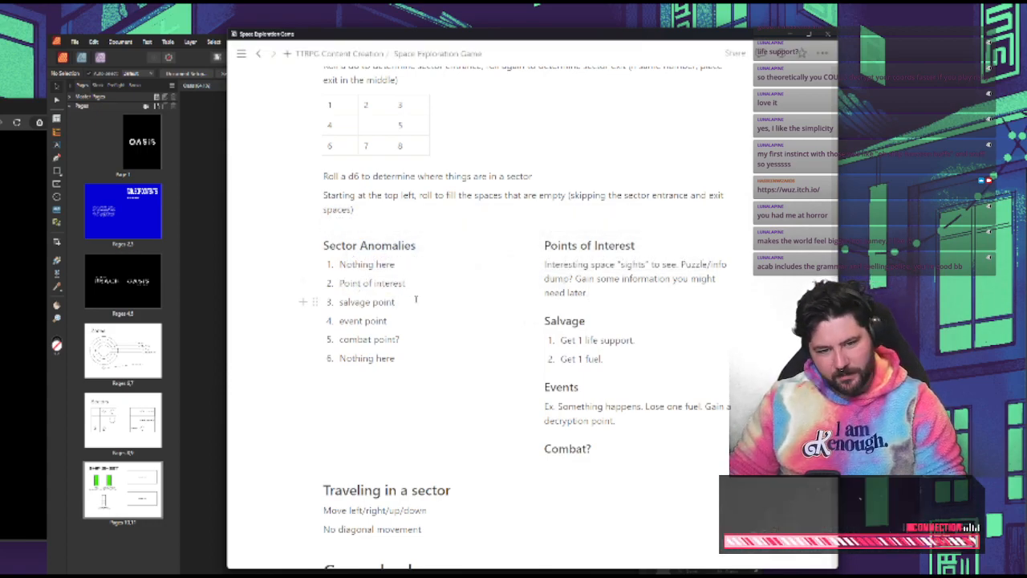
left_click(343, 302)
key("BackSpace")
type("S")
left_click(343, 321)
key("BackSpace")
type("E")
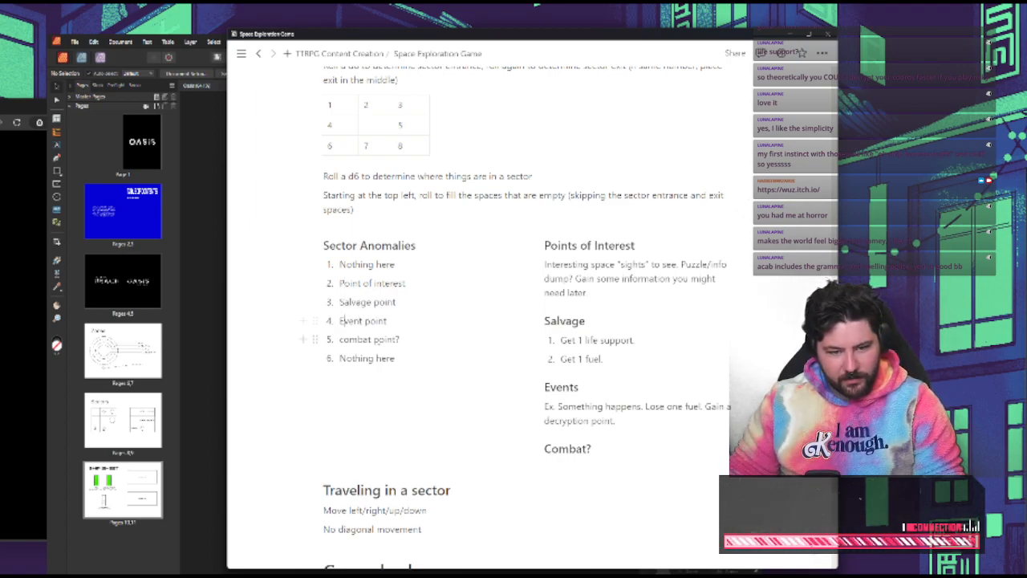
left_click(345, 339)
key("BackSpace")
type("C")
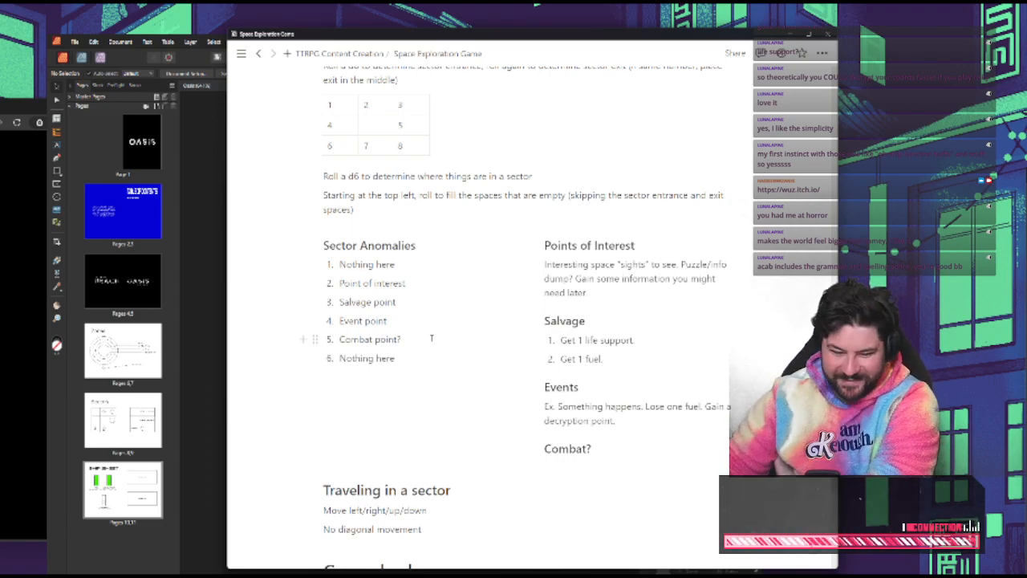
Insert the line "Get something you need." between the Salvage heading and its numbered list
left_click(601, 322)
key("Return")
type("Get somet")
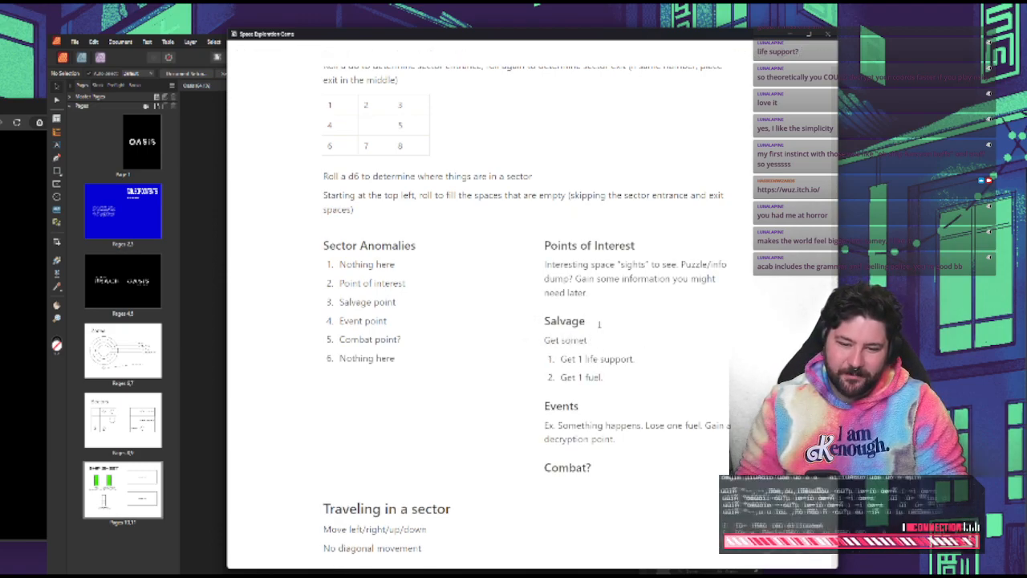
type("hing you need.")
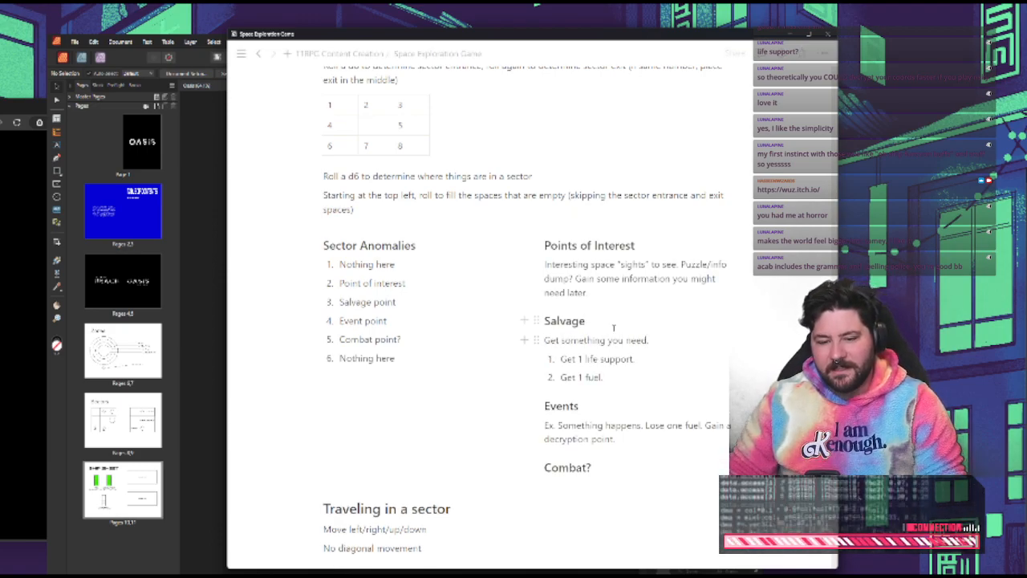
Switch to the Oasis layout, inspect the Salvage and Combat cells of the Sectors grid, and return to the rules notes
left_click(225, 448)
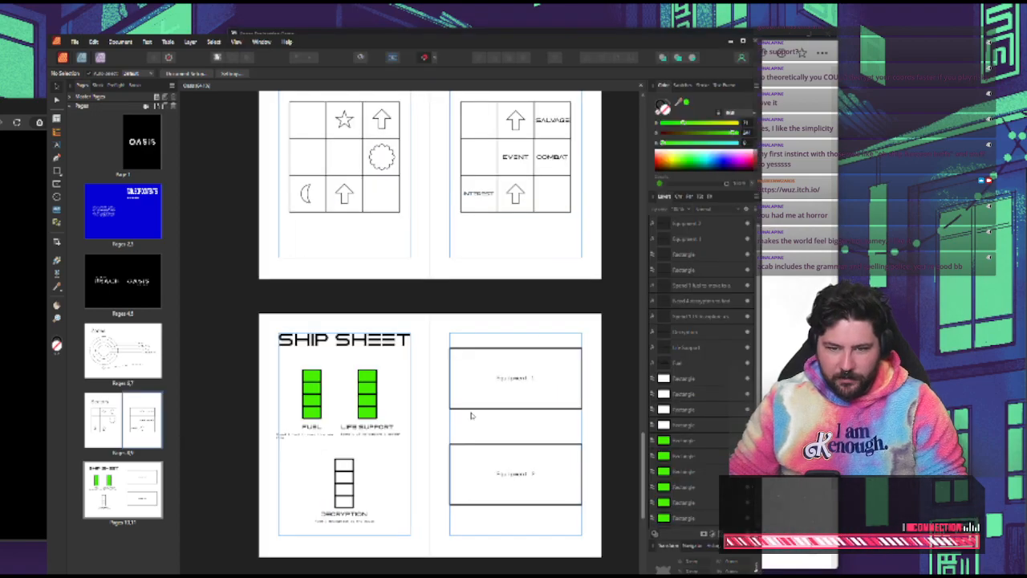
scroll(472, 415, "up", 3)
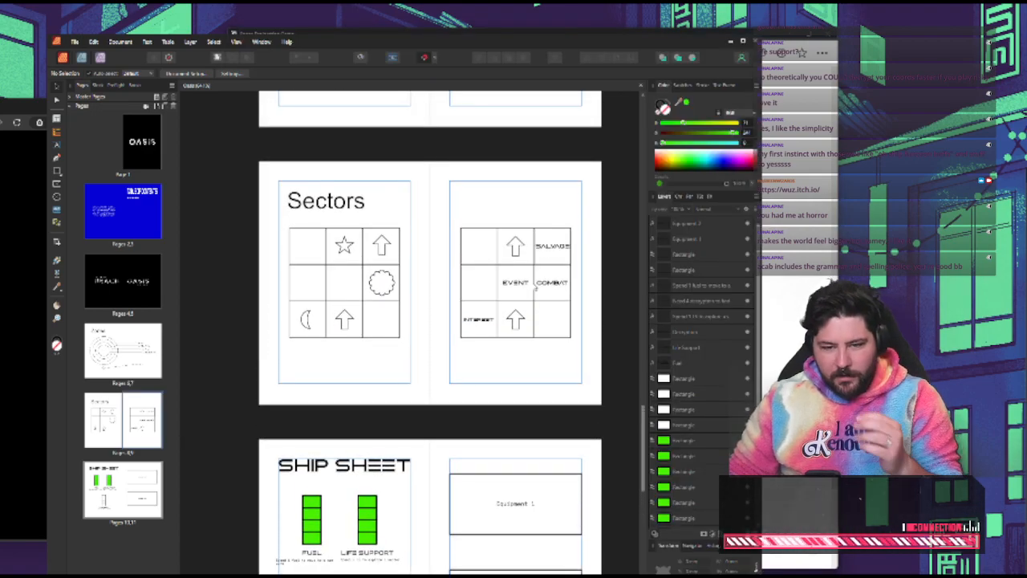
left_click(552, 251)
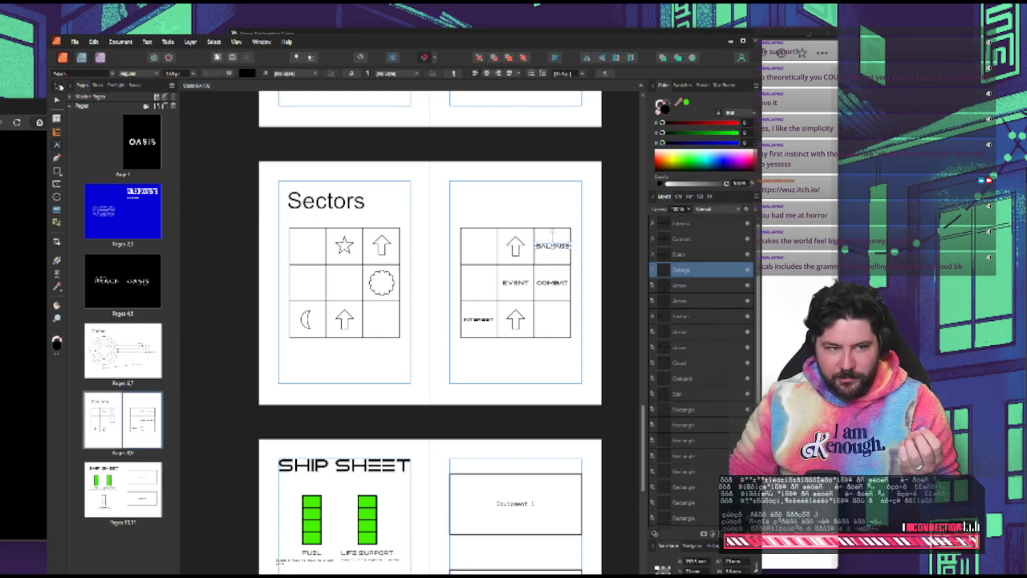
left_click(58, 86)
left_click(547, 285)
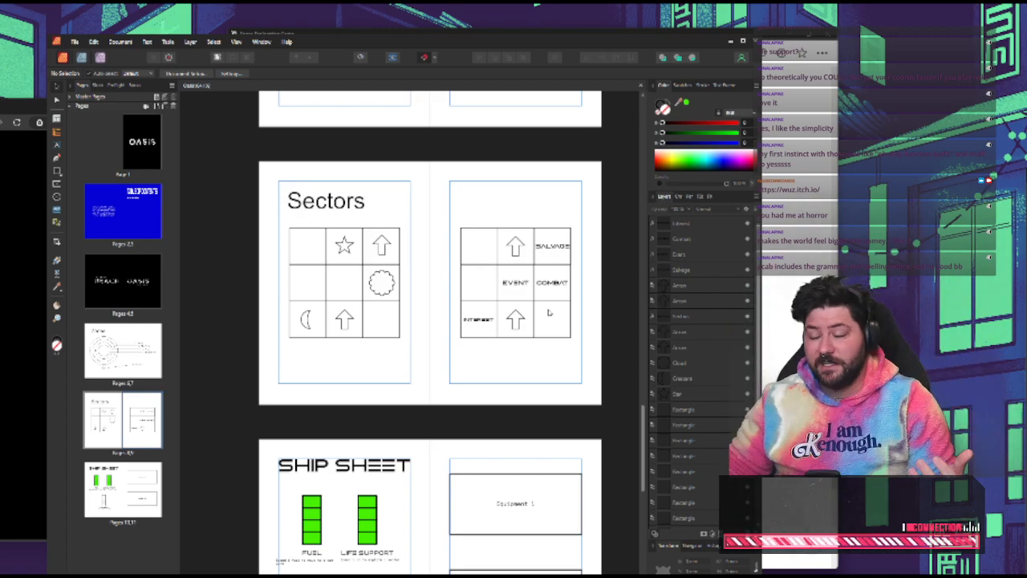
left_click(788, 324)
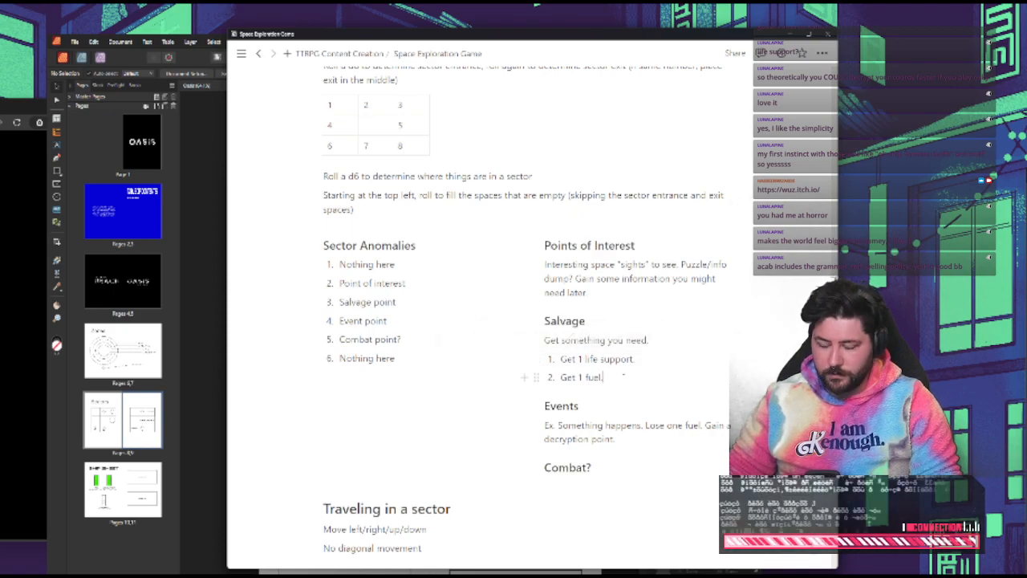
Check the Salvage notes against the Sectors spread in the Oasis layout, and examine the Zones diagram
left_click(190, 440)
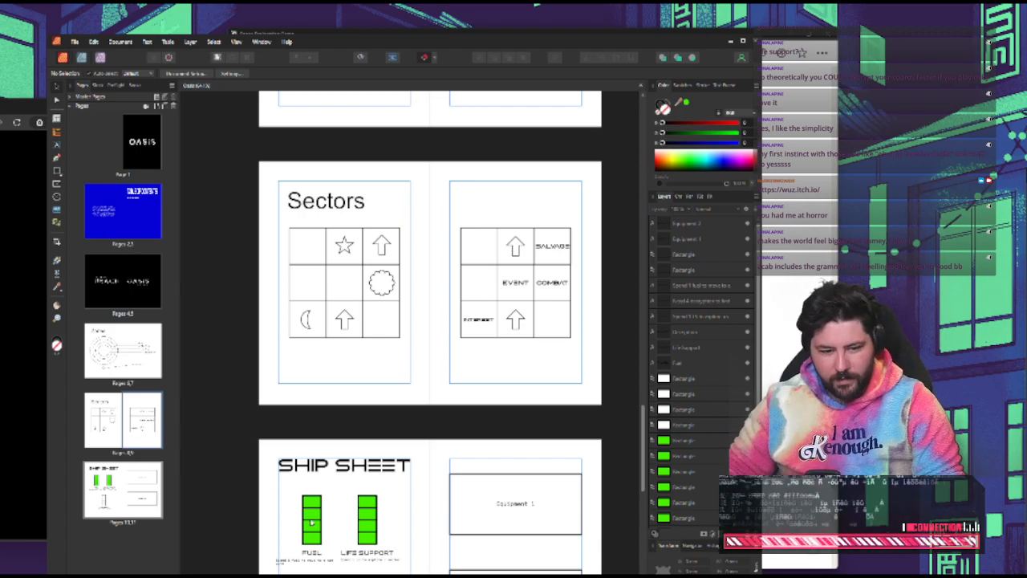
key("alt+Tab")
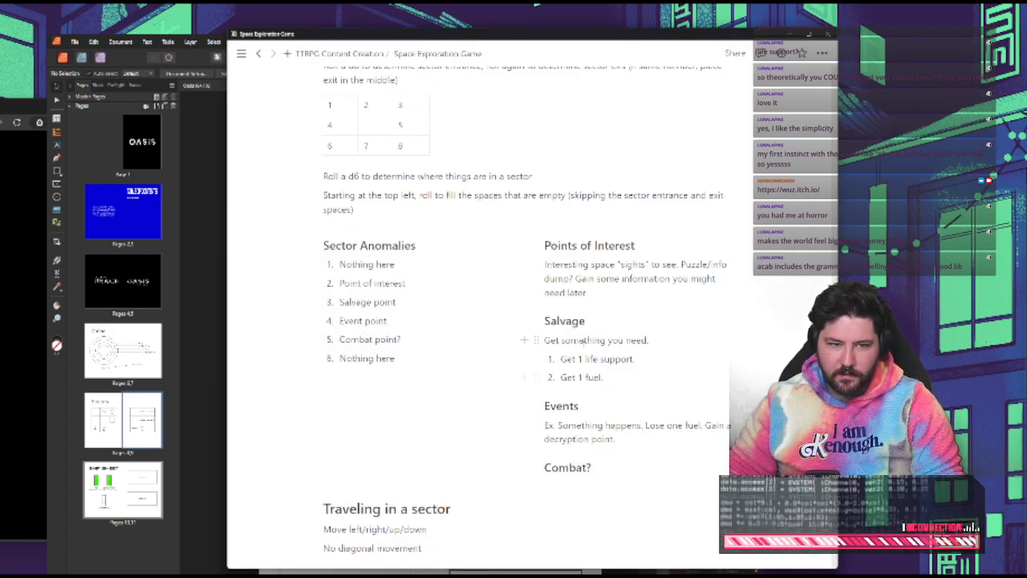
key("alt+Tab")
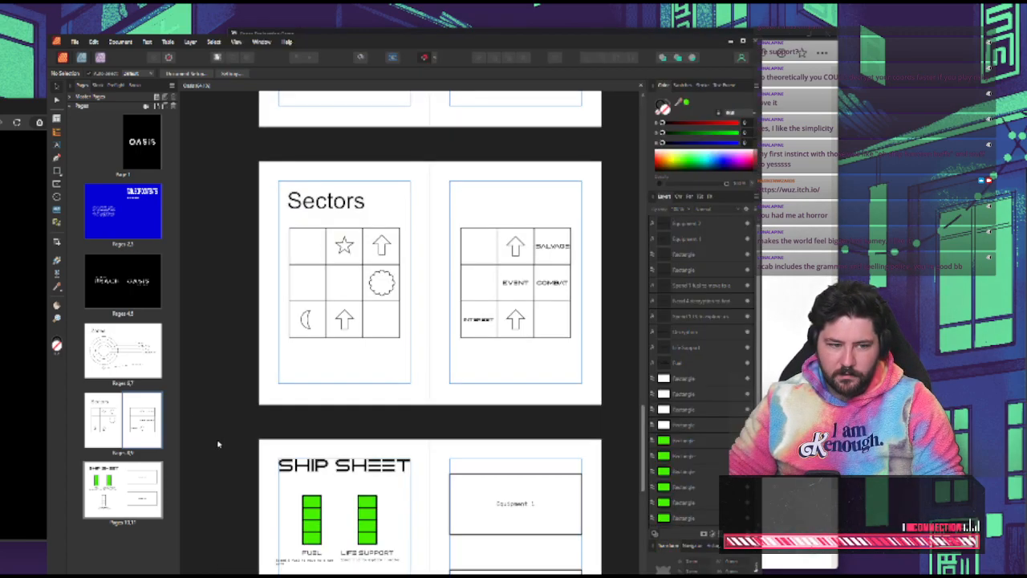
left_click(112, 351)
scroll(459, 362, "down", 2)
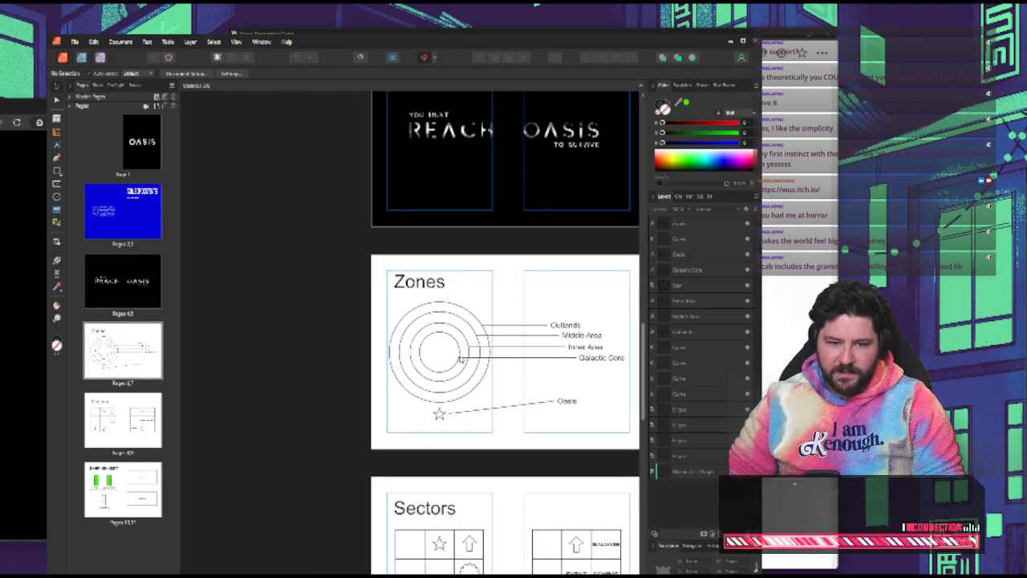
scroll(460, 360, "up", 3)
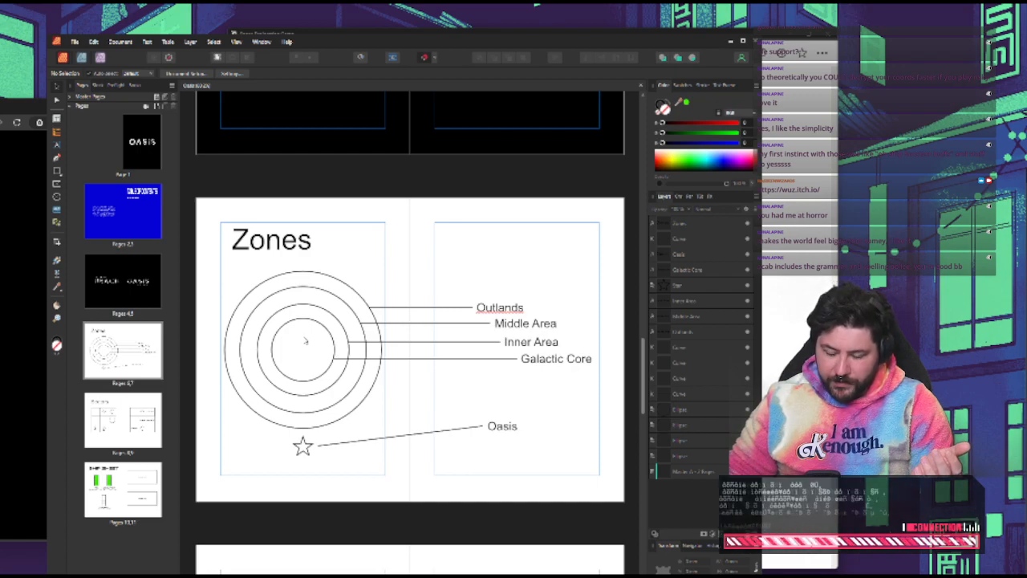
Return to the Space Exploration Game notes and reread the Salvage and Events entries
left_click(789, 357)
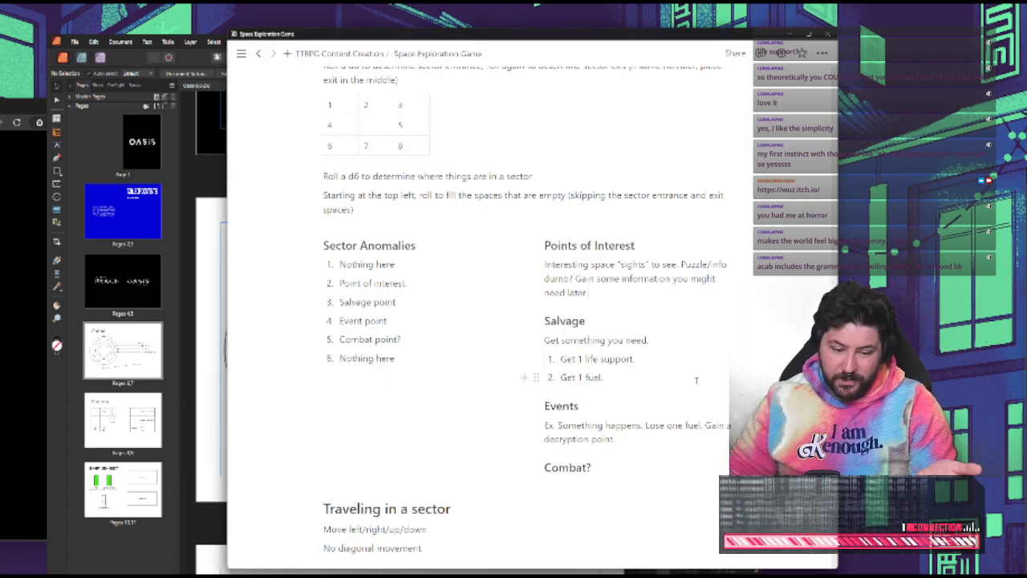
scroll(696, 380, "down", 1)
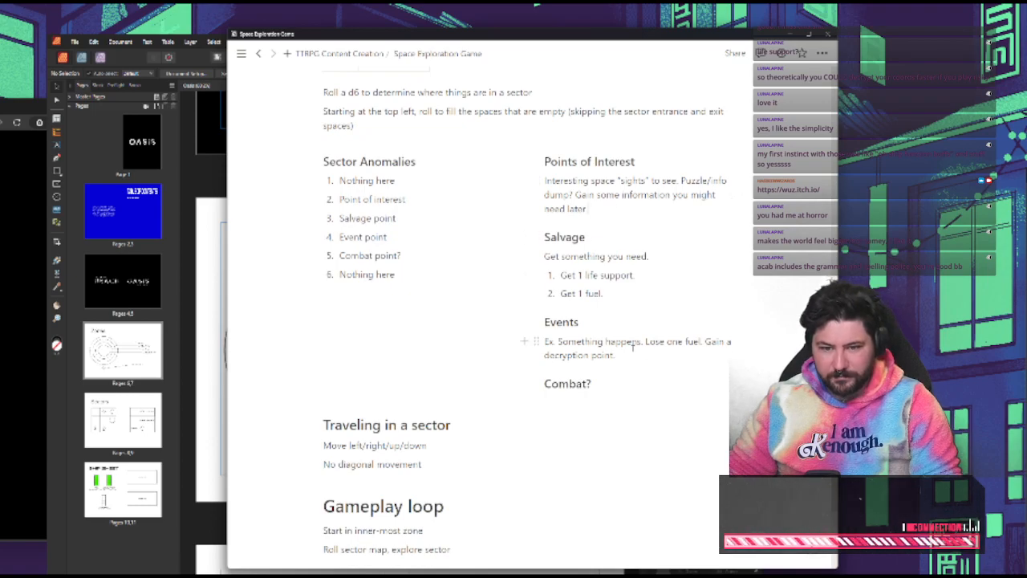
double_click(624, 342)
left_click(629, 309)
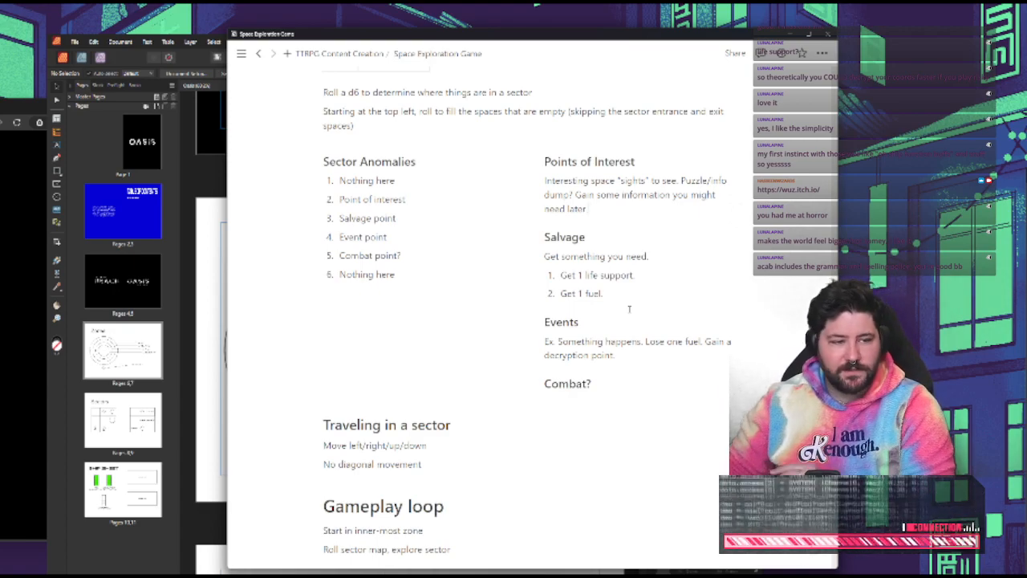
Switch back to the Oasis layout and review the Zones, Sectors and Ship Sheet spreads
left_click(205, 186)
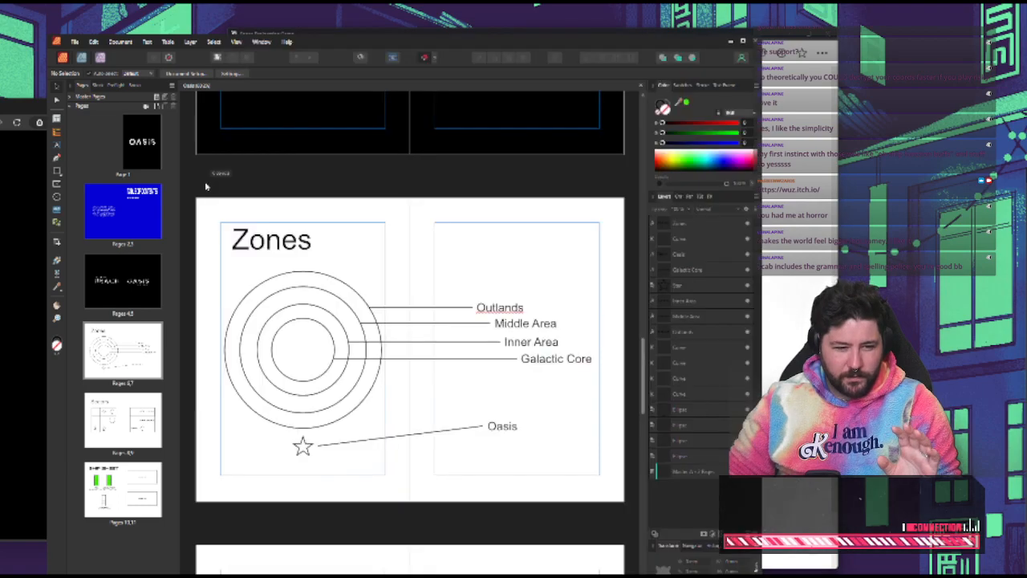
scroll(369, 240, "down", 2)
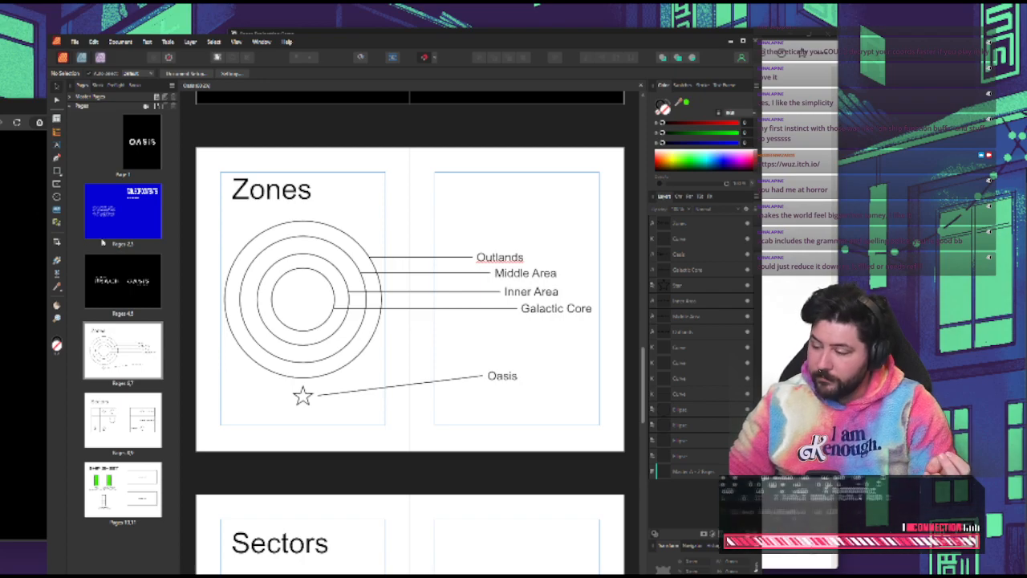
scroll(417, 425, "down", 10)
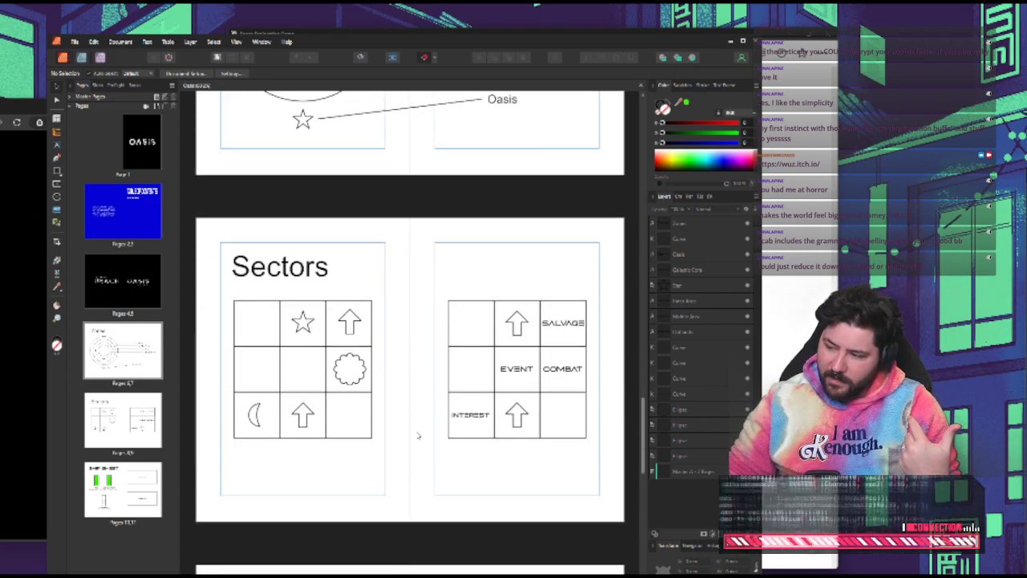
scroll(416, 434, "down", 7)
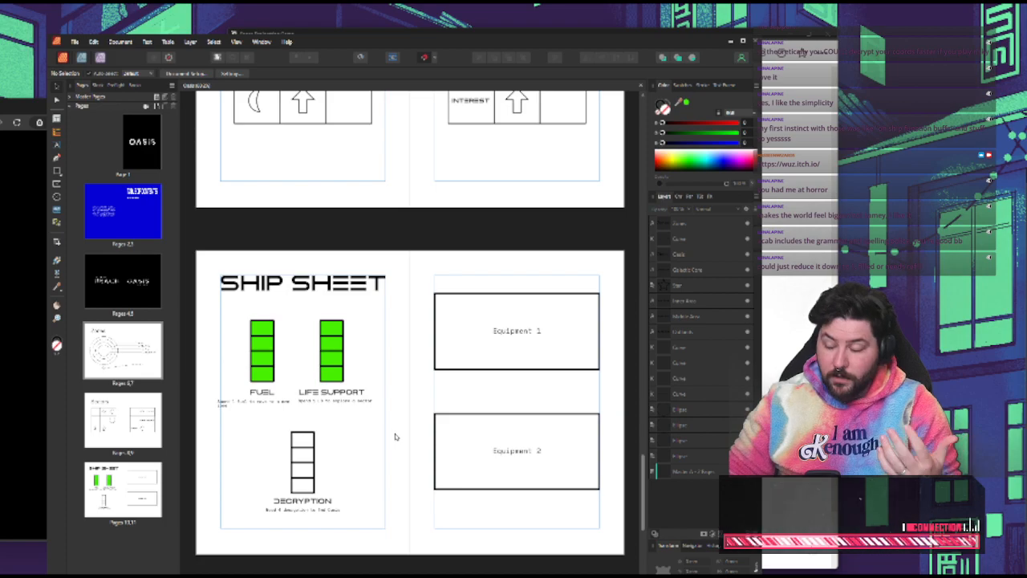
Replace the segmented Fuel gauge on the Ship Sheet with one solid green bar by deleting the upper segments and stretching the lowest
left_click(260, 350)
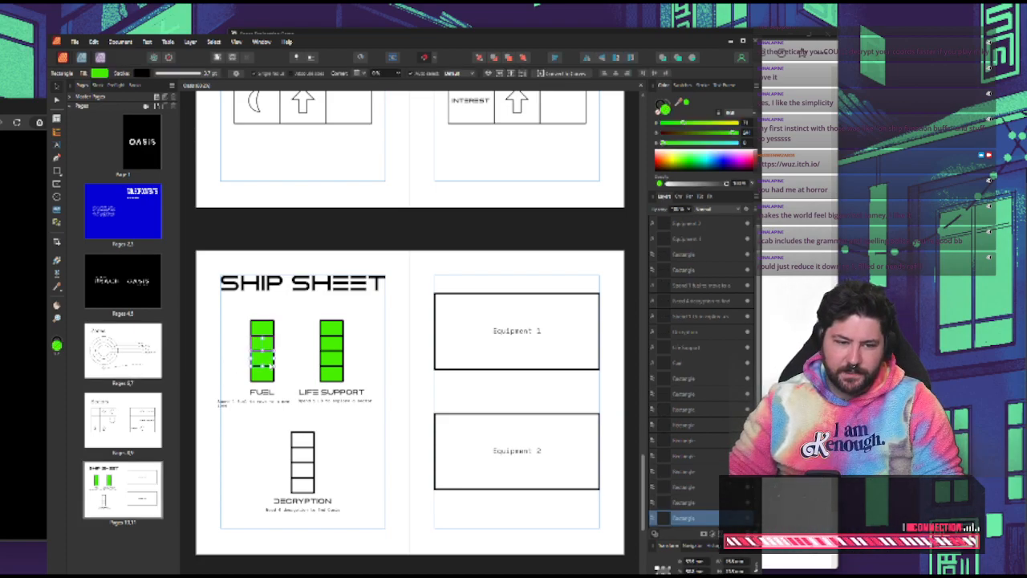
left_click(261, 329, "shift")
key("Delete")
left_click(265, 374)
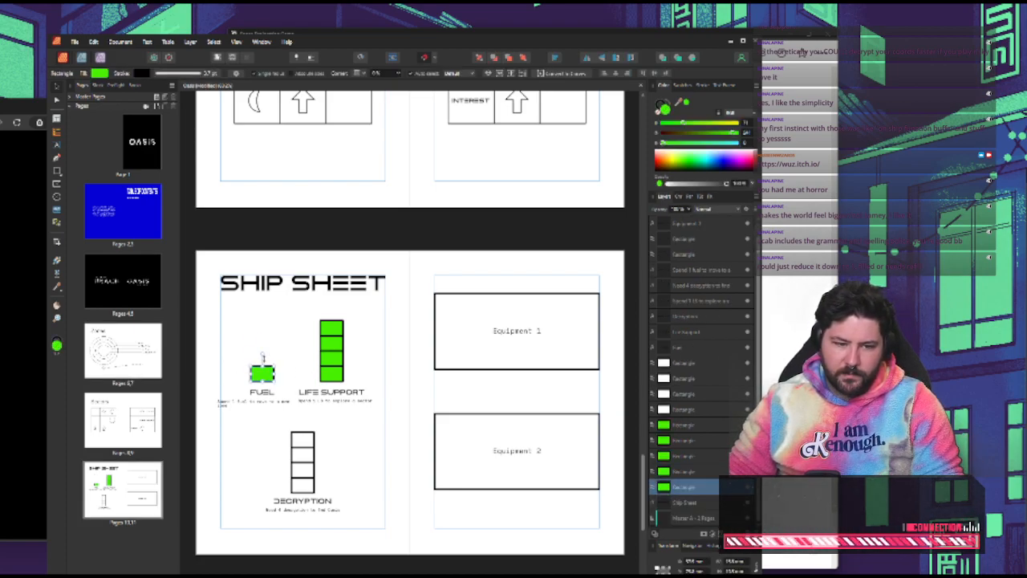
left_click_drag(263, 366, 265, 316)
left_click(299, 316)
Check the small fuel-spending caption beneath the Fuel gauge on the Ship Sheet
left_click(255, 403)
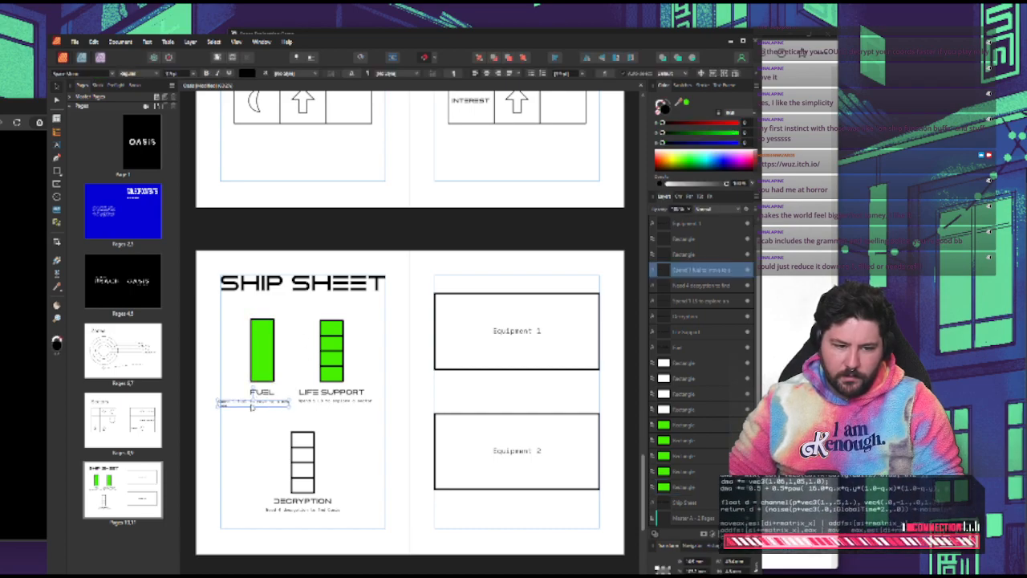
left_click(232, 308)
left_click(240, 402)
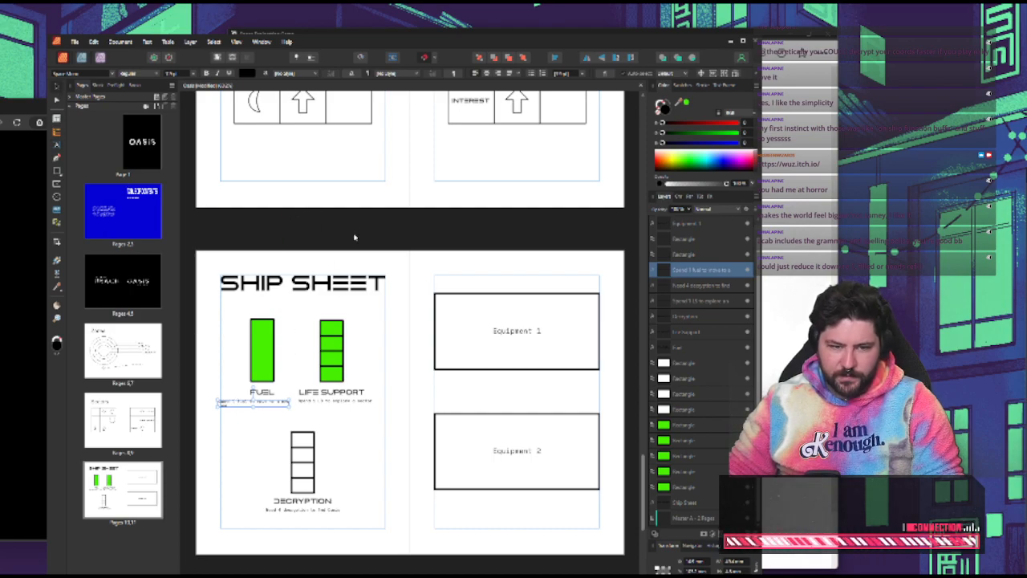
left_click(363, 344)
Compare the Sector Anomalies and Salvage rules in the notes with the Salvage, Event, Combat and Interest cells of the Sectors grid
key("alt+Tab")
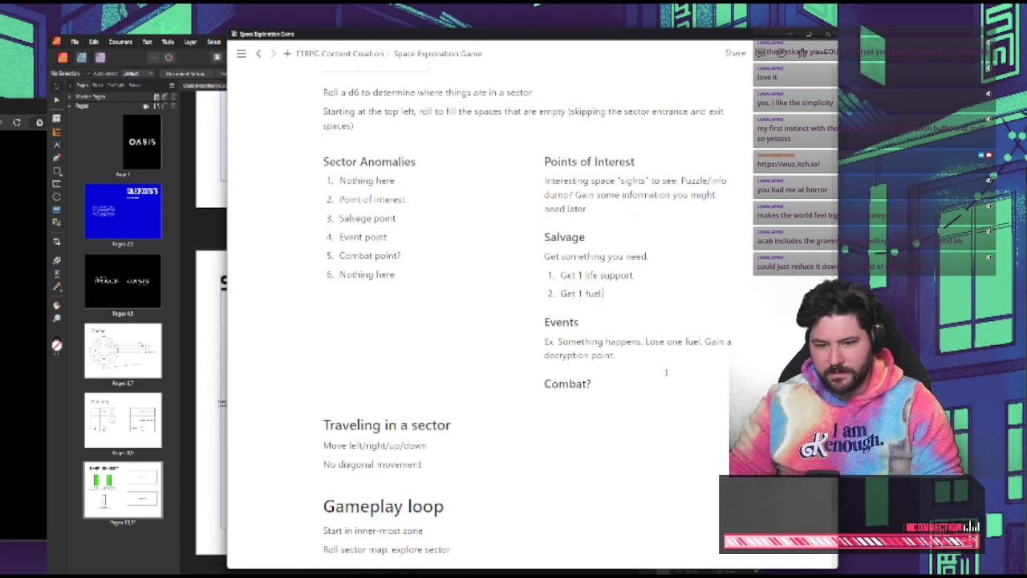
key("alt+Tab")
scroll(559, 365, "up", 5)
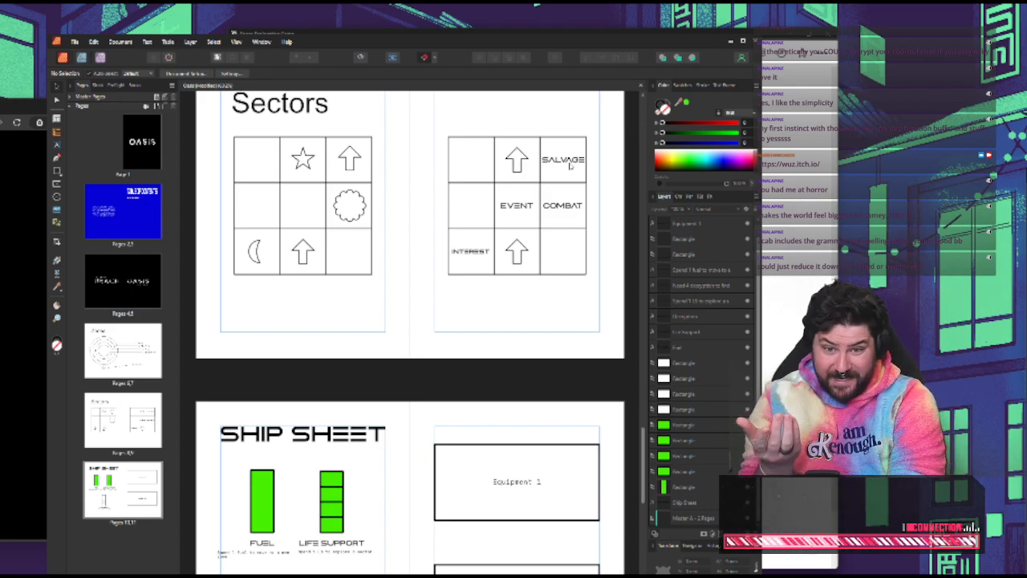
key("alt+Tab")
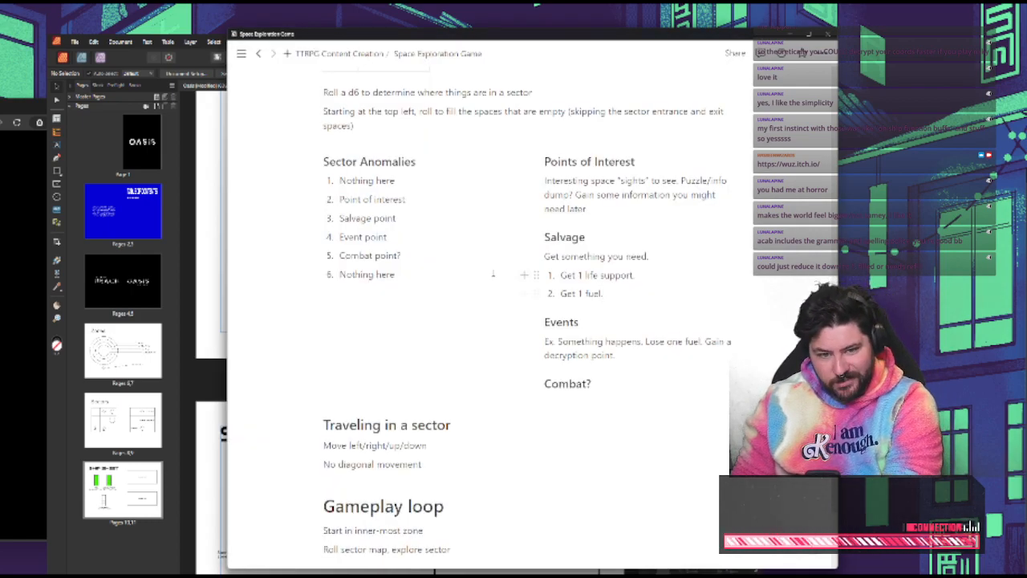
scroll(472, 274, "up", 1)
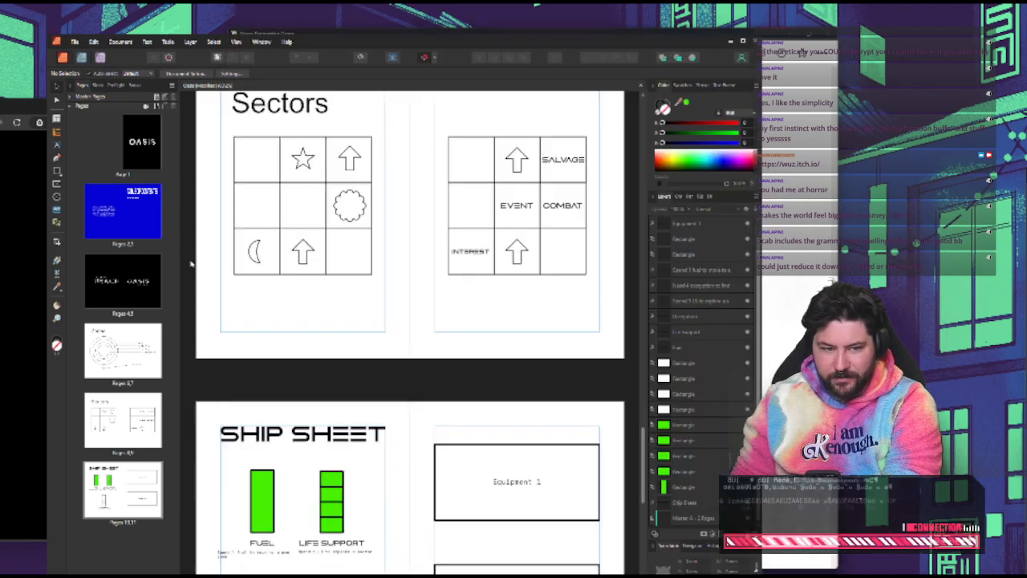
key("alt+Tab")
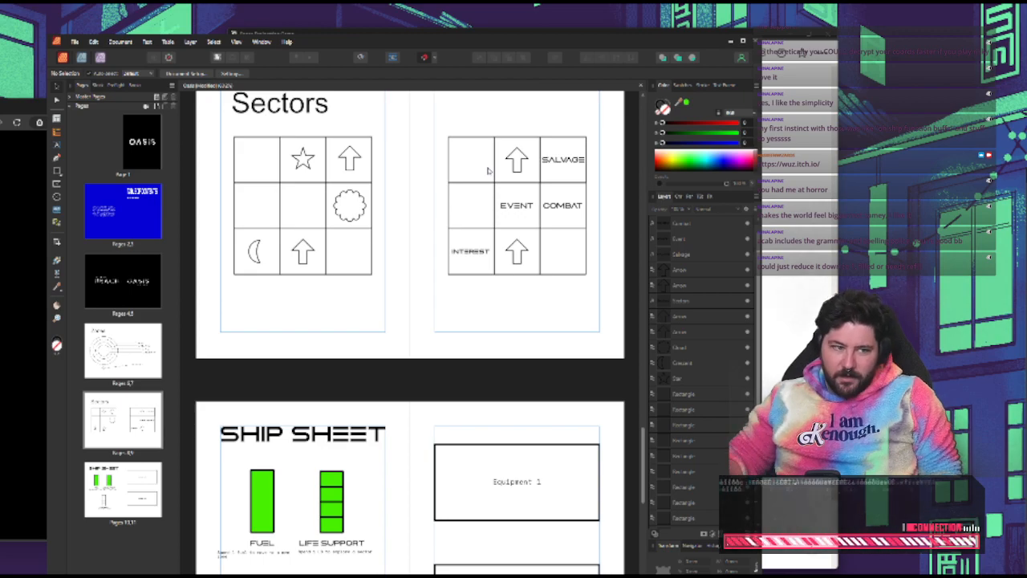
Switch to the browser, open the RUNE game page on itch.io and read its exploration and combat descriptions
left_click(33, 207)
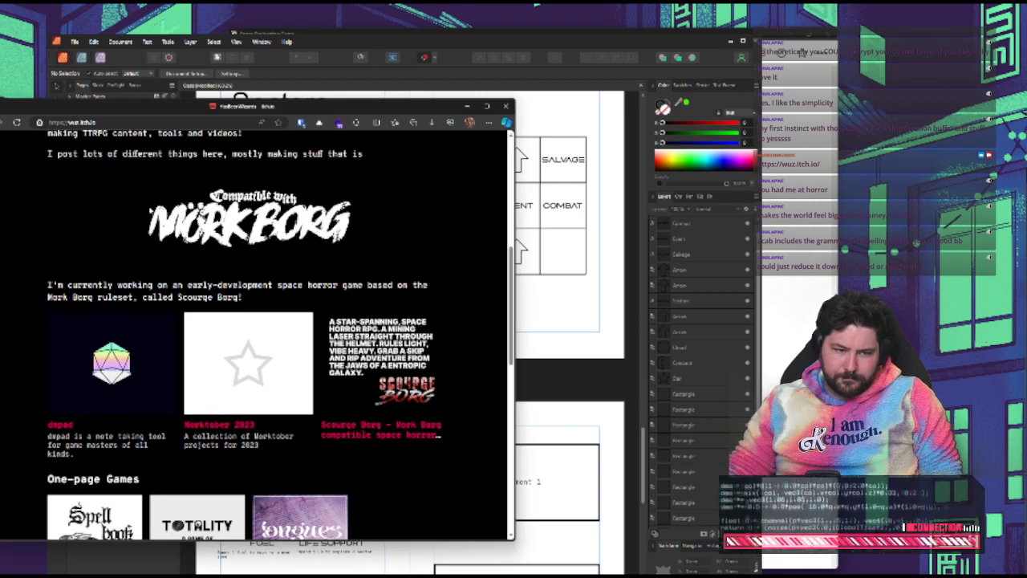
left_click(16, 173)
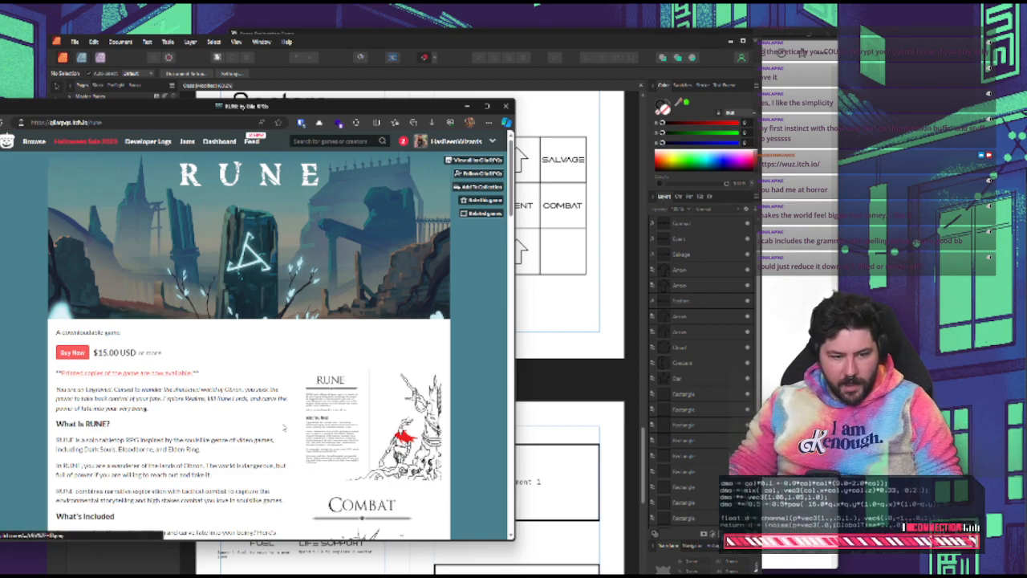
scroll(273, 429, "down", 5)
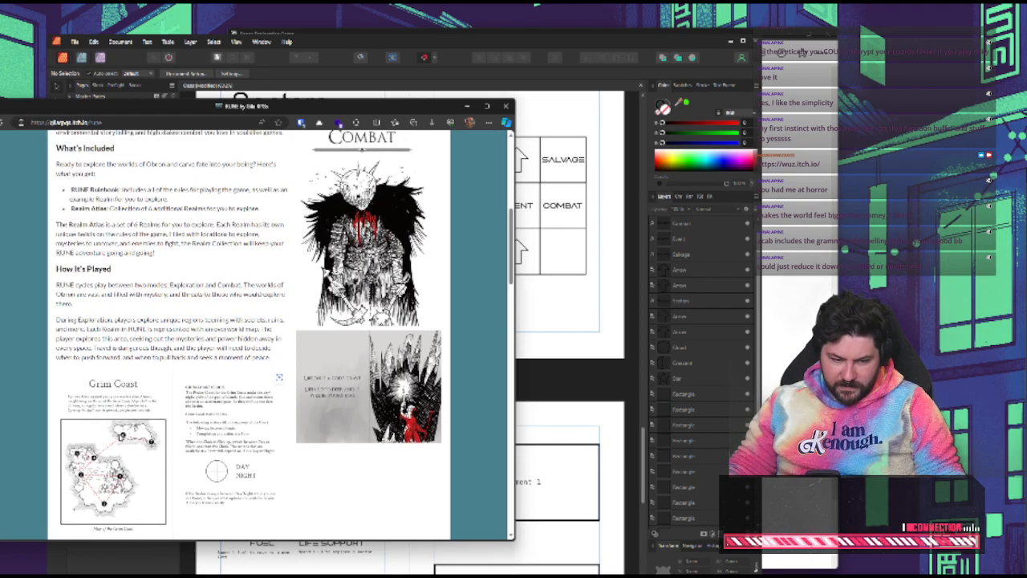
scroll(120, 438, "down", 6)
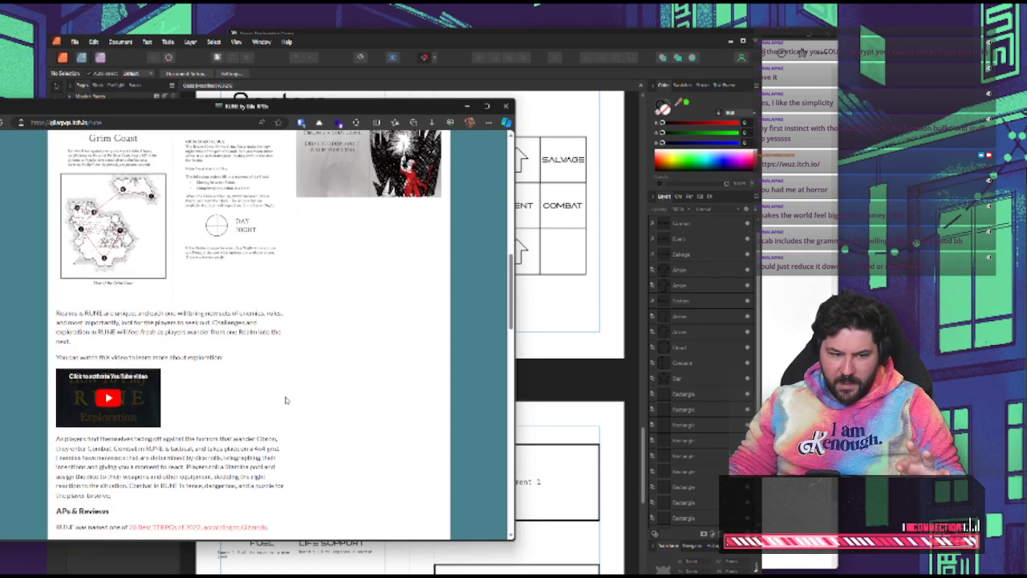
scroll(287, 400, "down", 8)
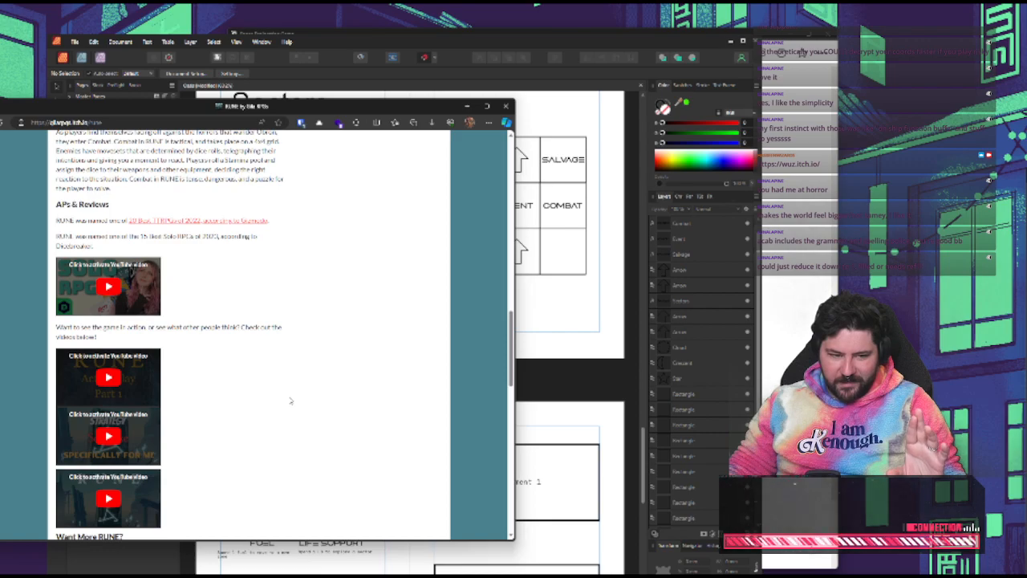
scroll(291, 400, "up", 8)
Compare the Oasis Sectors grids with RUNE's How It's Played text and Grim Coast map
left_click(540, 191)
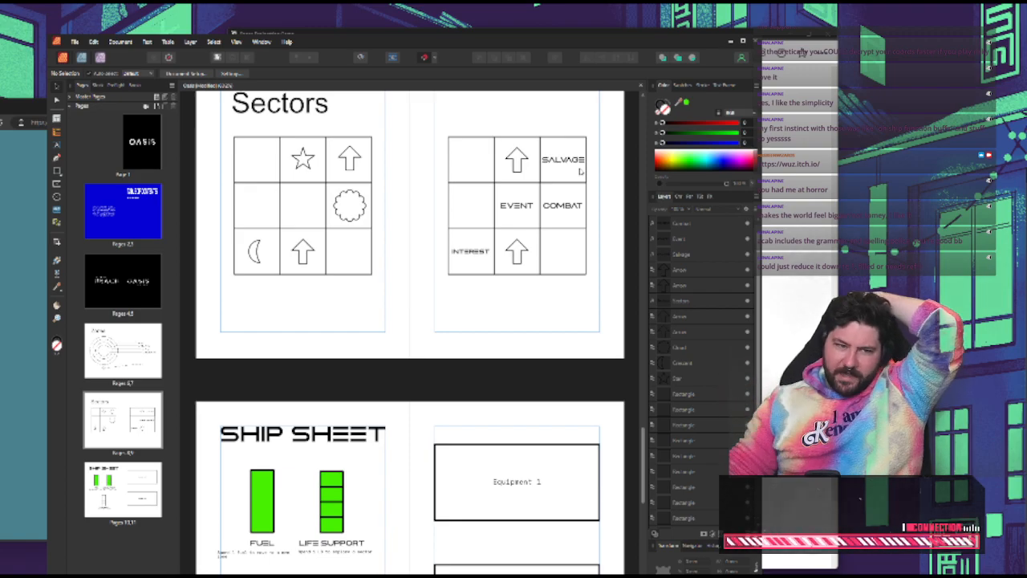
left_click(27, 318)
scroll(228, 335, "up", 5)
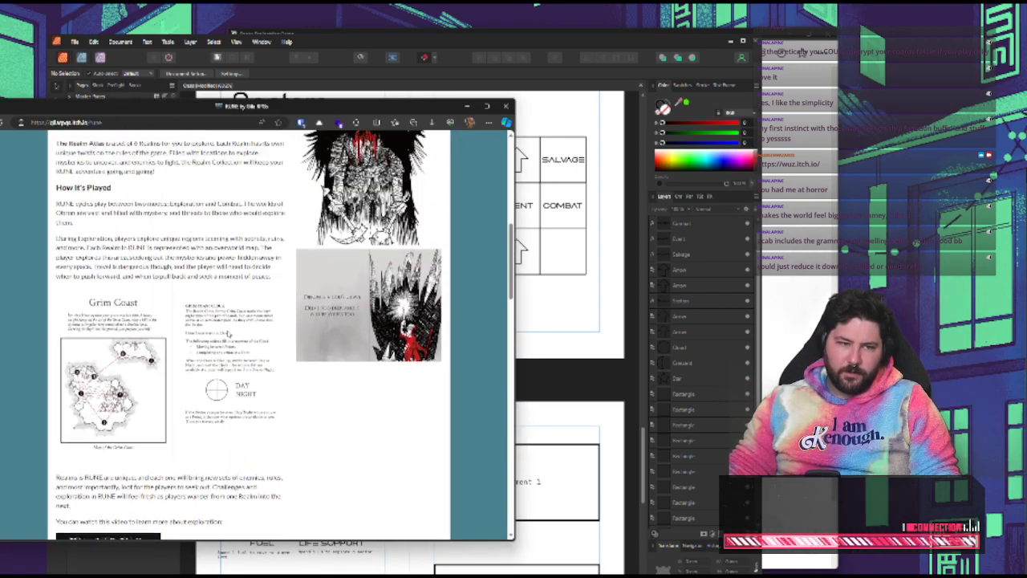
scroll(228, 334, "up", 2)
scroll(228, 334, "down", 2)
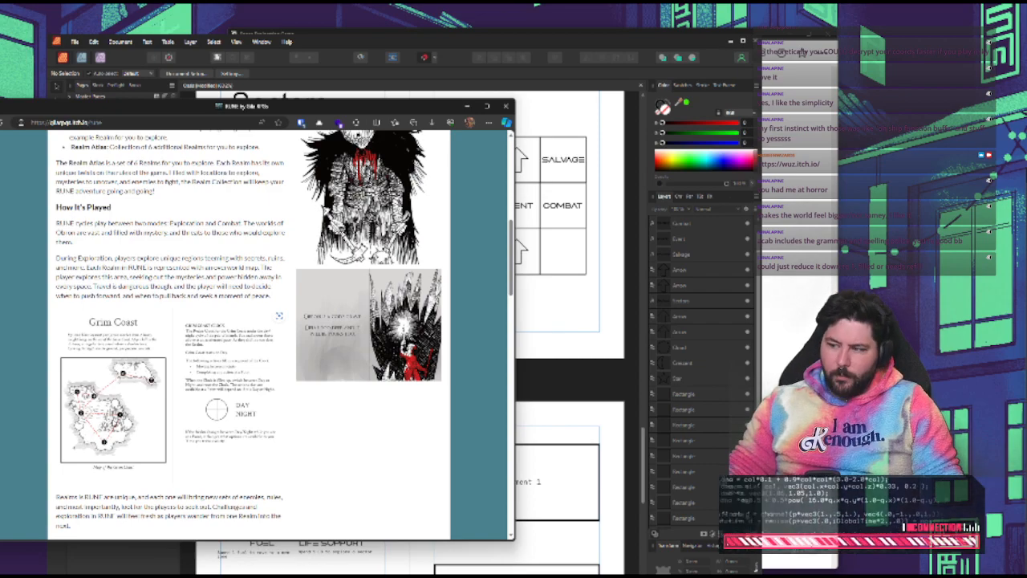
left_click(551, 328)
scroll(542, 258, "up", 3)
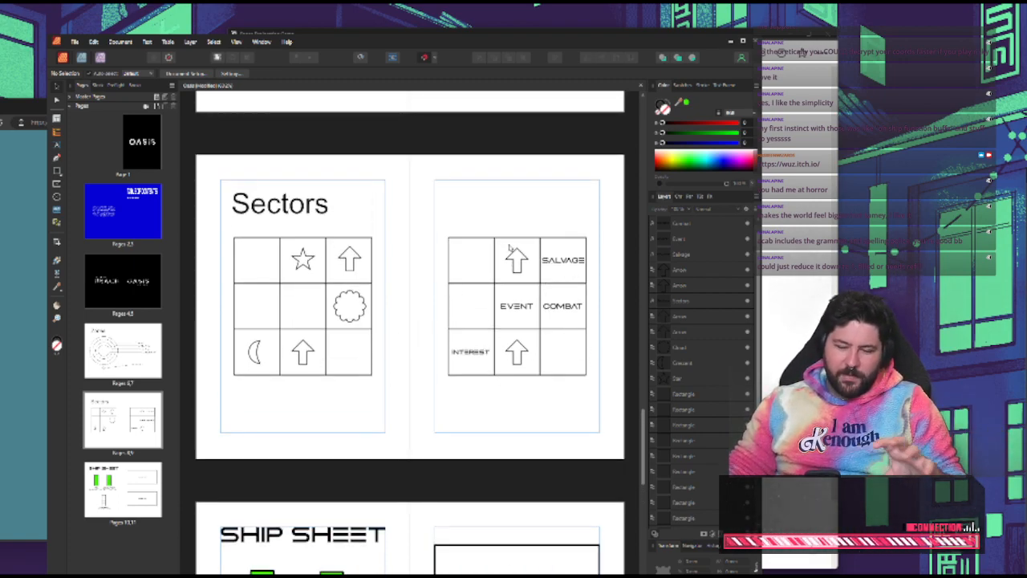
key("alt+Tab")
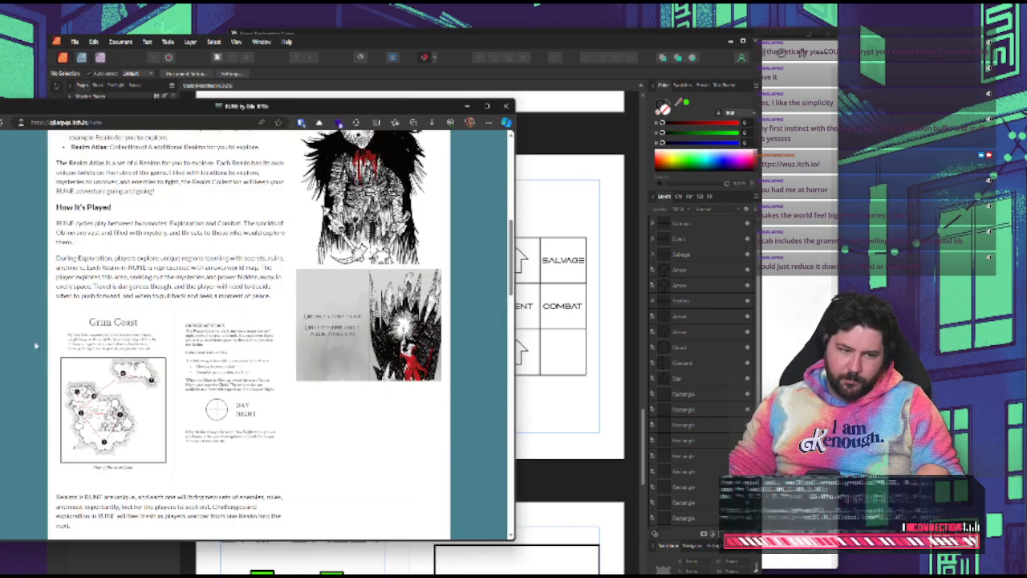
Follow Gila RPGs from the RUNE page on itch.io and return to the Sectors spread in the Oasis layout
scroll(176, 348, "up", 3)
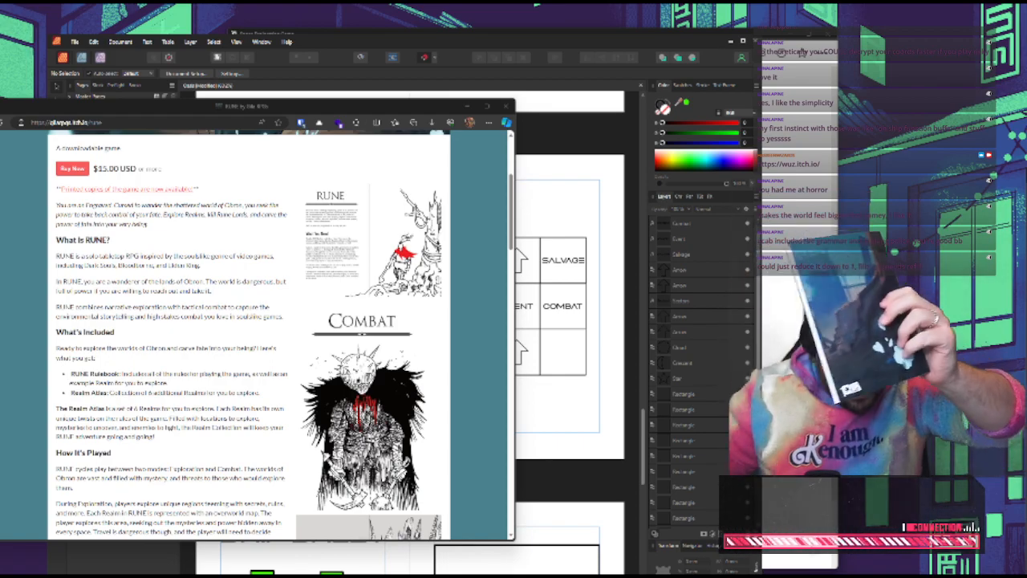
scroll(253, 329, "up", 3)
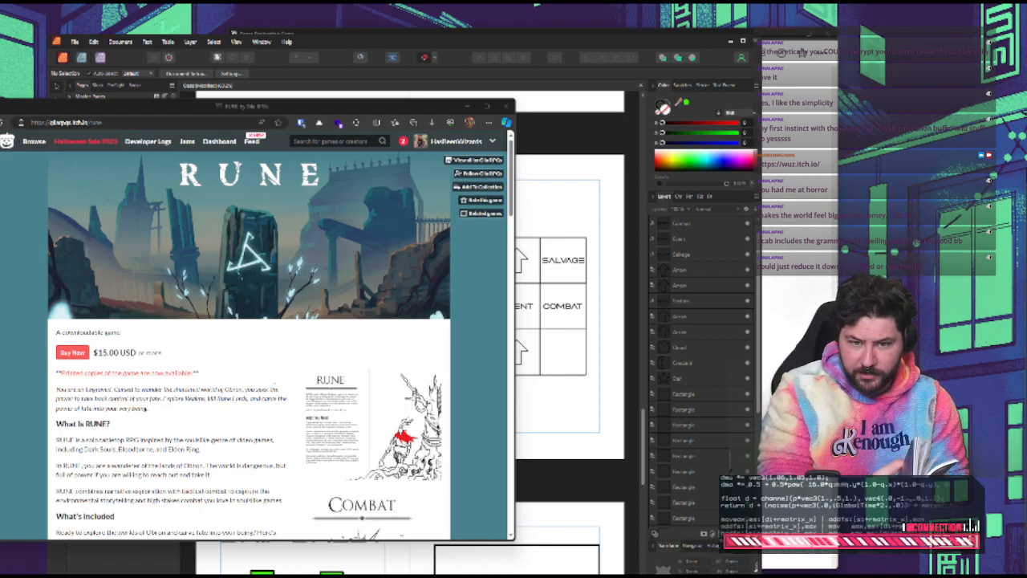
left_click(483, 178)
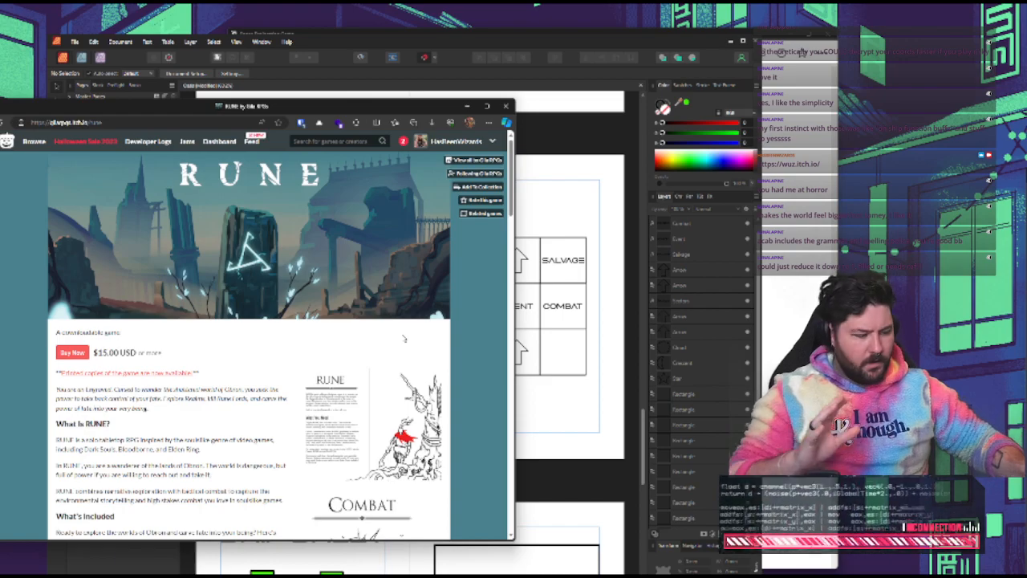
left_click(546, 218)
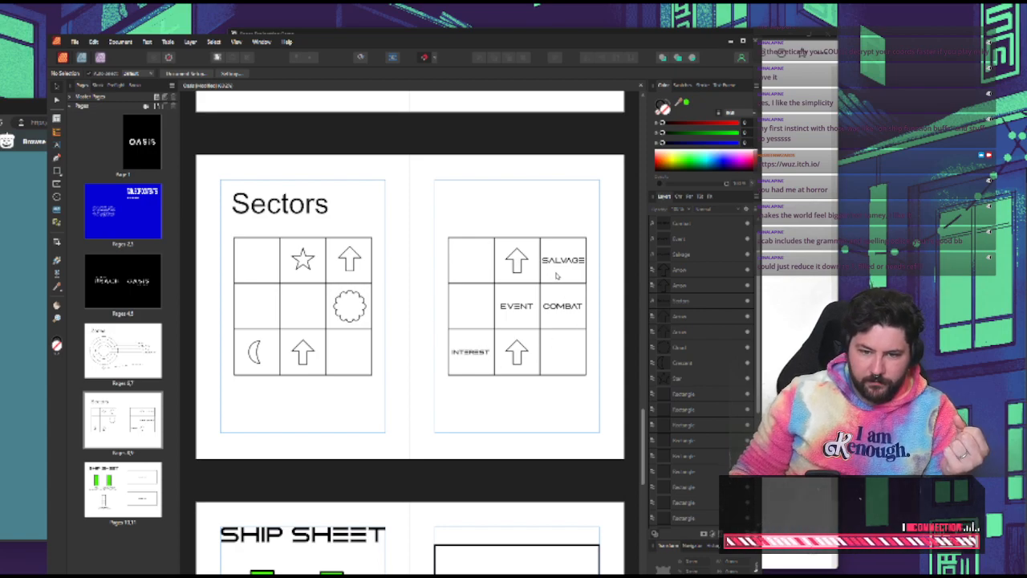
Switch the browser away from the RUNE page and inspect the Salvage, Event and Combat cells on the Sectors spread up close
left_click(15, 275)
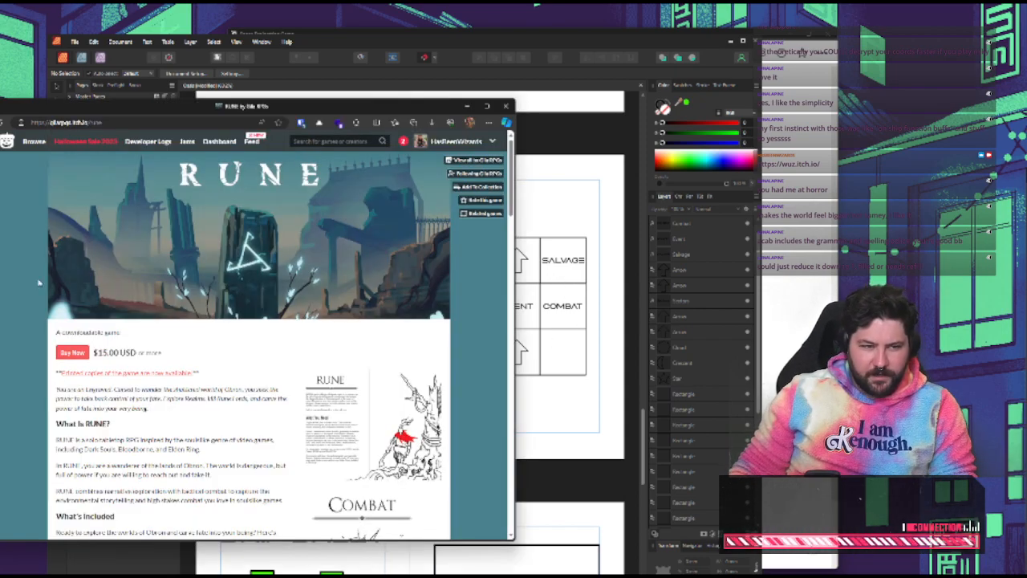
key("ctrl+Tab")
left_click(586, 181)
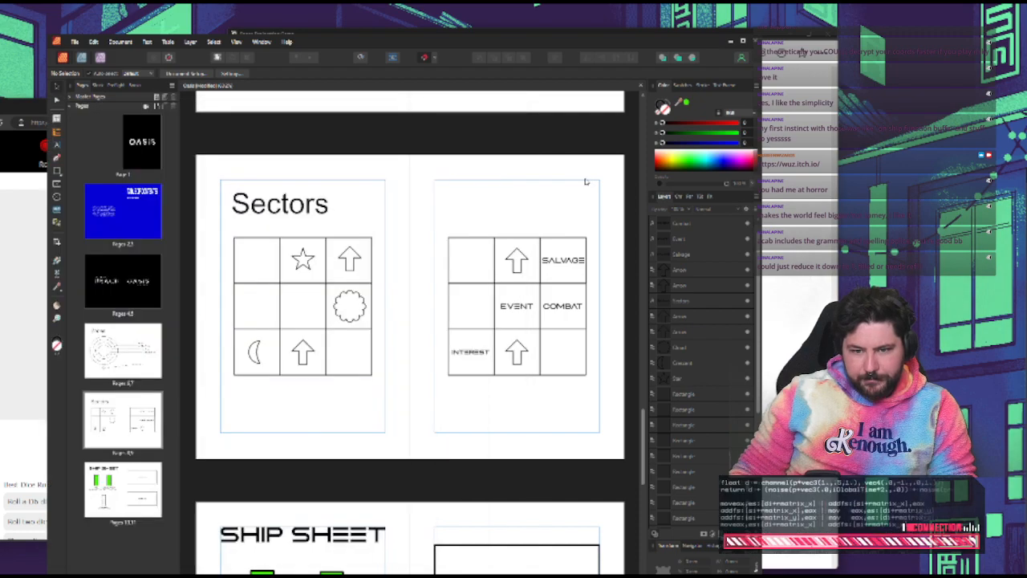
scroll(563, 271, "up", 5)
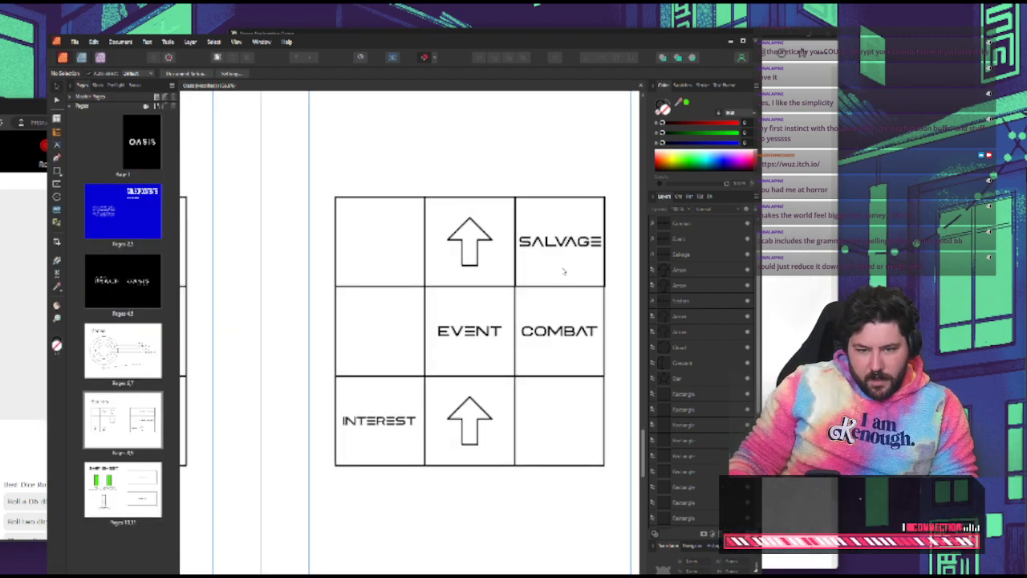
left_click(628, 268)
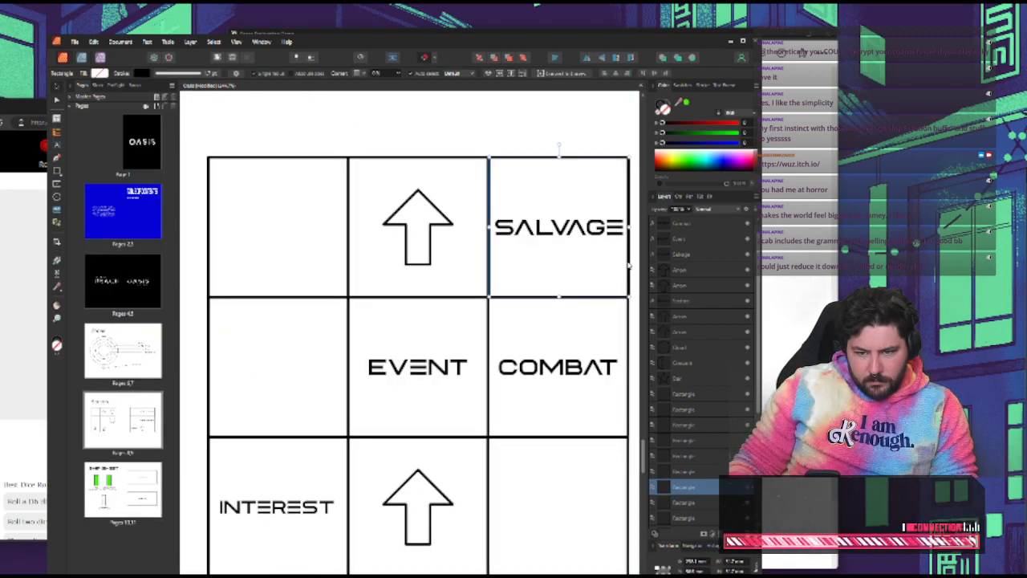
left_click(510, 147)
scroll(478, 202, "down", 6)
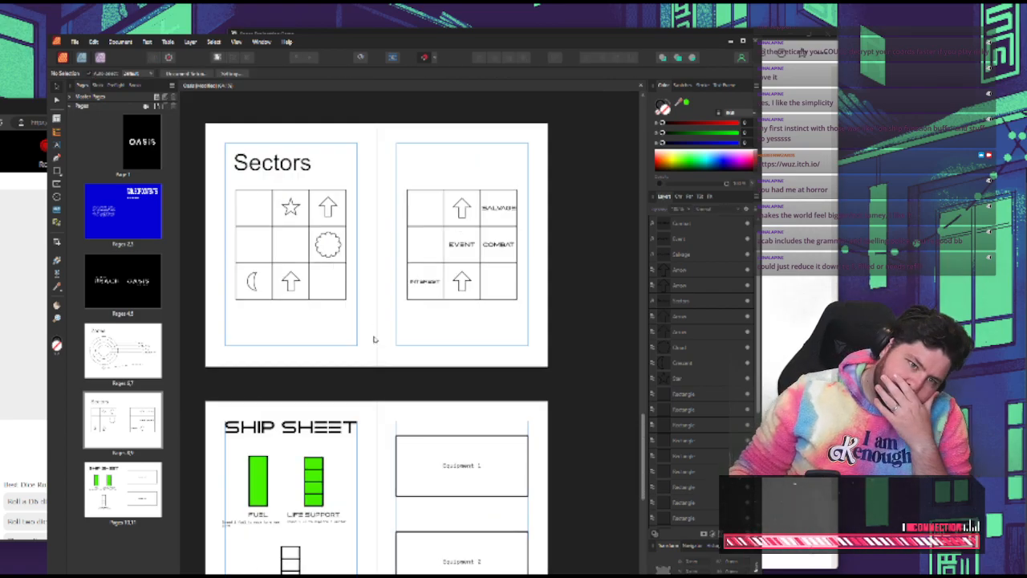
Review the Ship Sheet spread against the Sector Anomalies, Salvage and Events rules in the Space Exploration Game notes
scroll(373, 344, "down", 2)
scroll(373, 343, "down", 2)
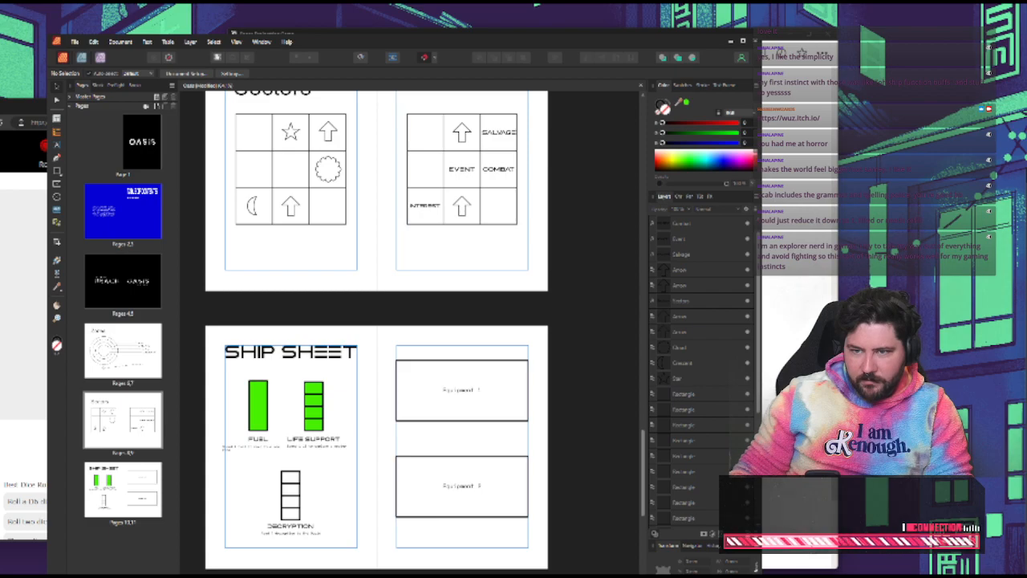
key("alt+Tab")
scroll(792, 312, "up", 1)
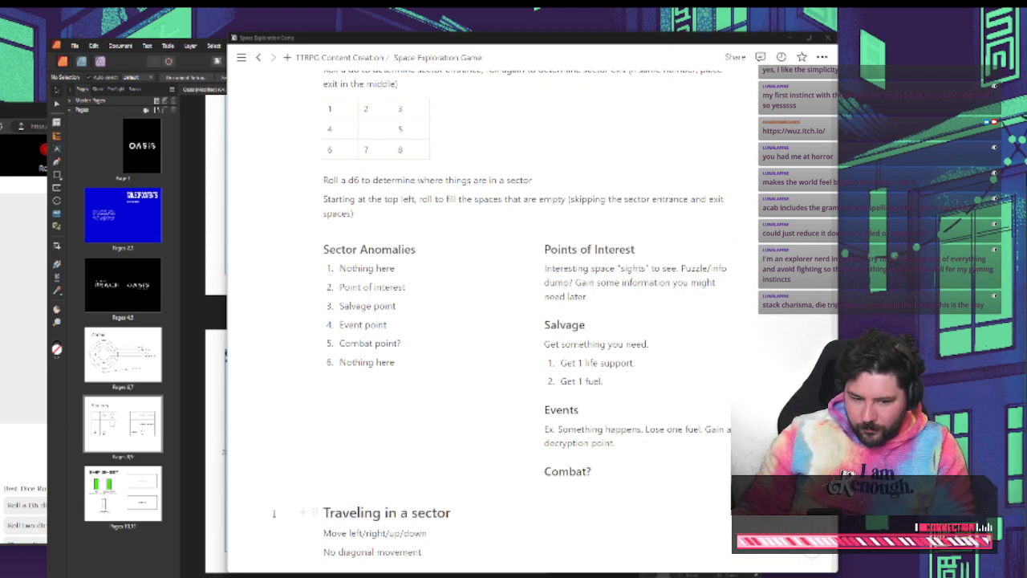
left_click(128, 571)
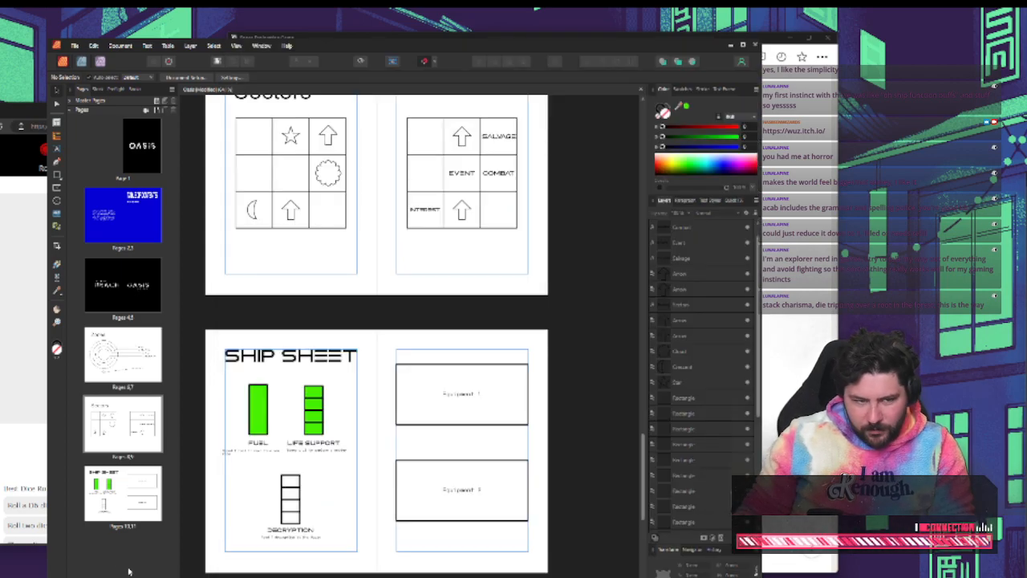
Search the web for "outer worlds" in a new browser tab and close that tab after viewing the results
left_click(16, 443)
key("ctrl+t")
type("outer worl")
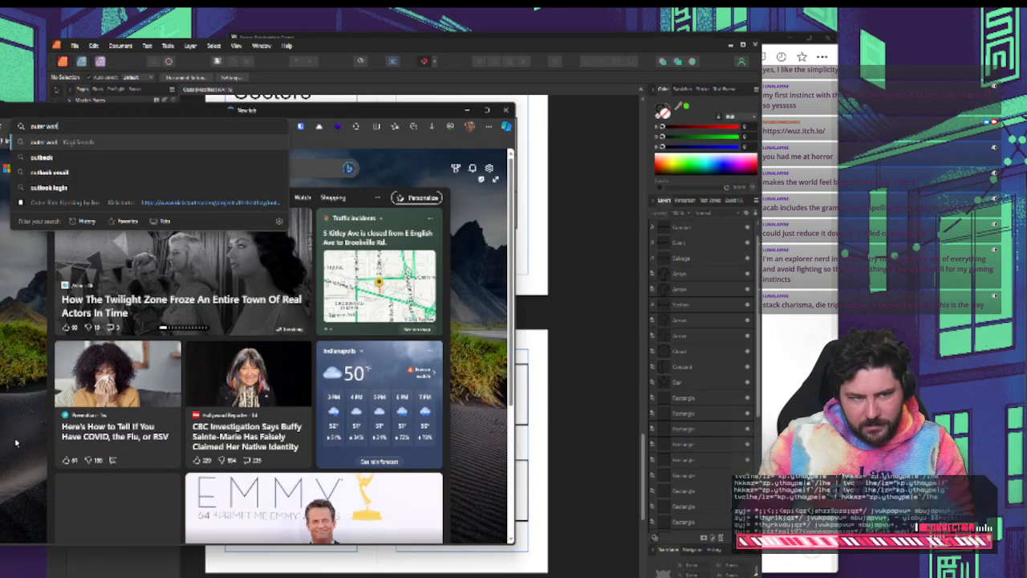
type("ds")
key("Return")
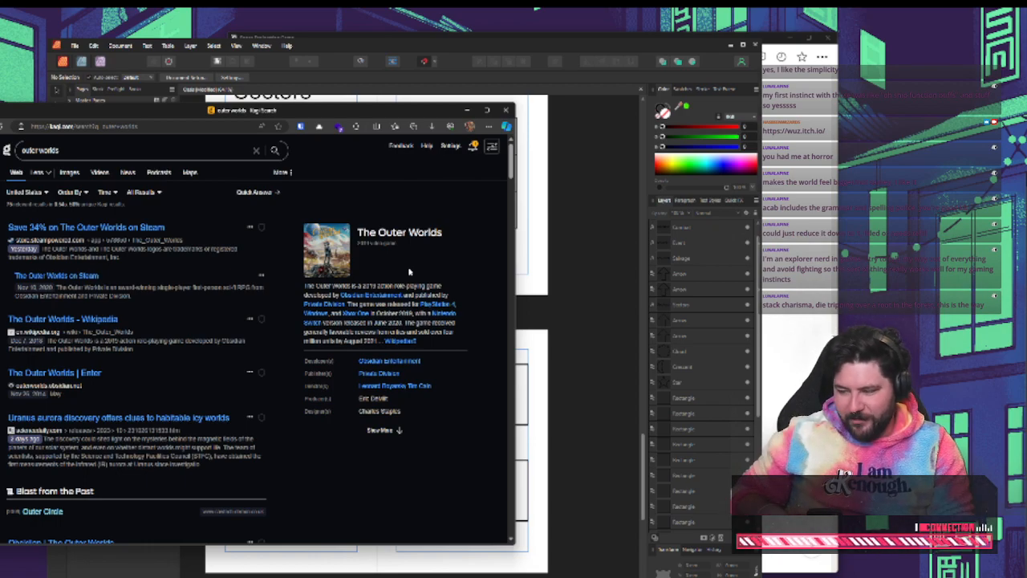
key("ctrl+w")
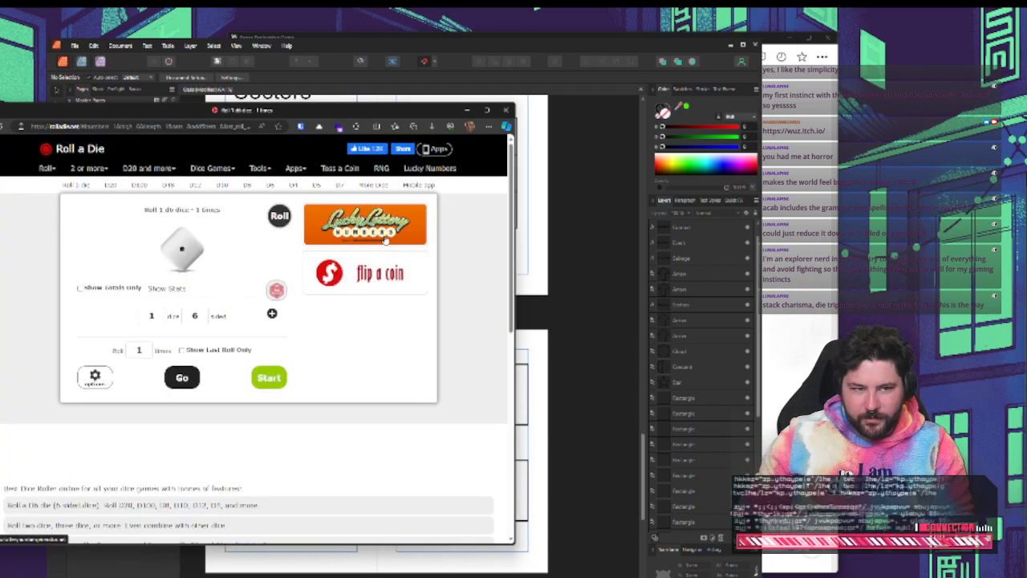
Return from the browser to the Oasis layout and bring up the sector rules in the Space Exploration Game notes
left_click(490, 45)
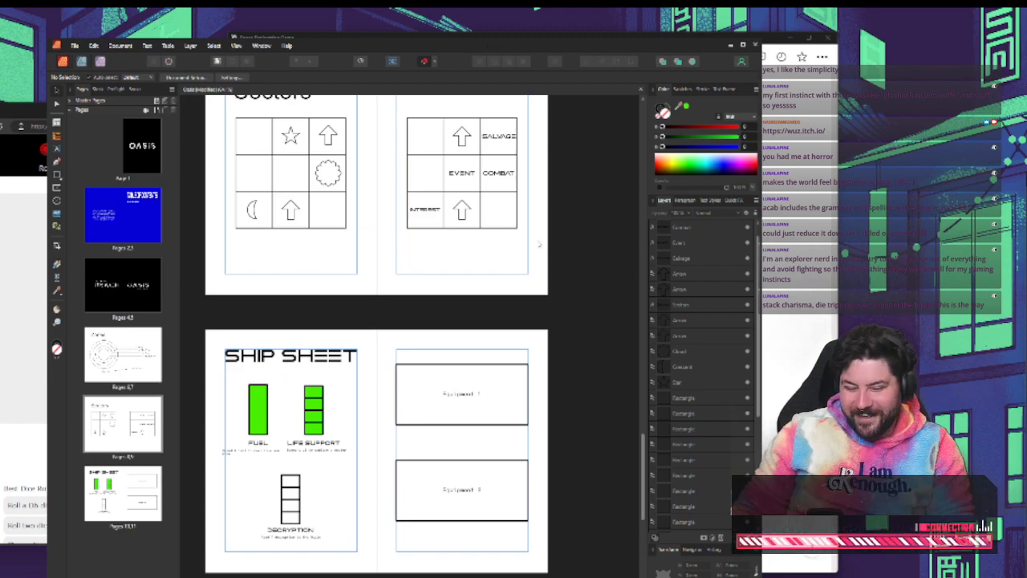
scroll(537, 217, "up", 2)
key("alt+Tab")
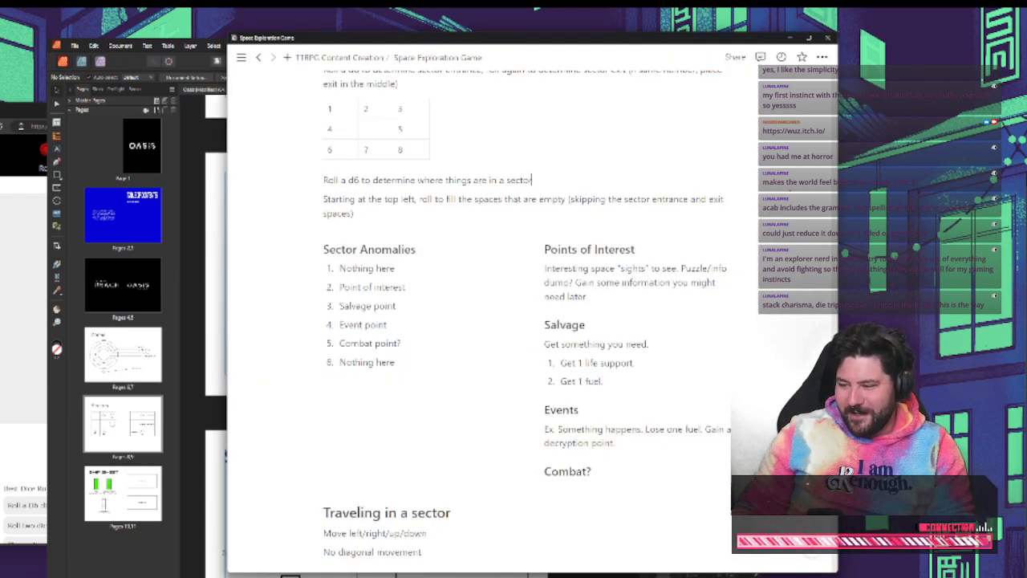
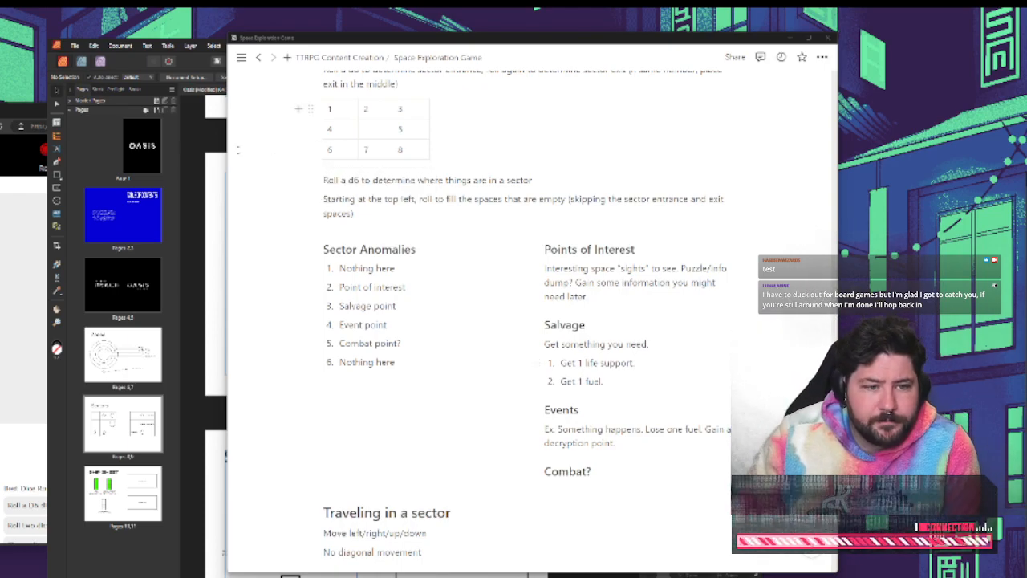
Look through the Oasis layout from the Sectors spread back through Zones and the Table of Contents to the cover
left_click(198, 144)
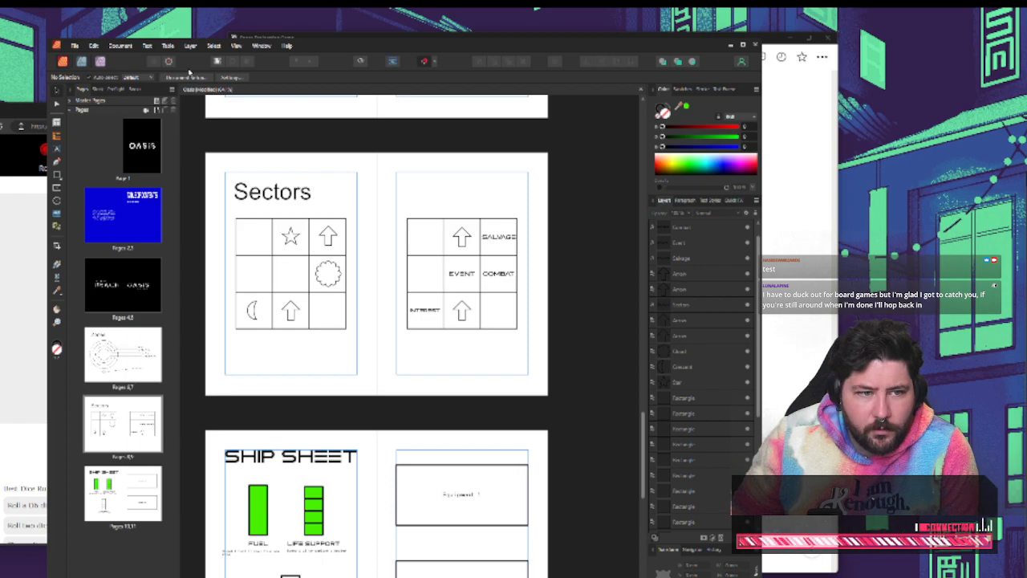
scroll(570, 157, "up", 4)
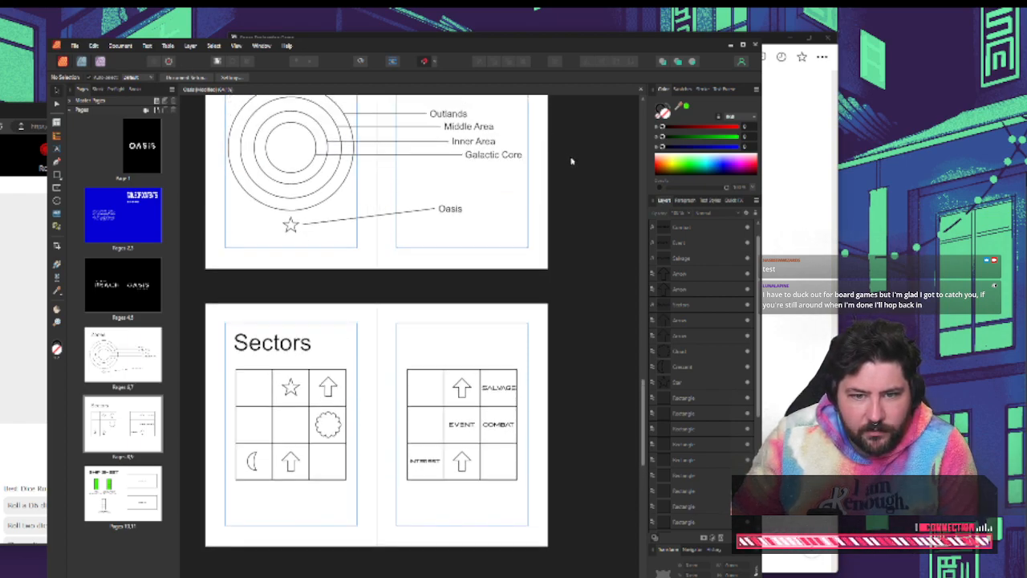
scroll(571, 161, "up", 5)
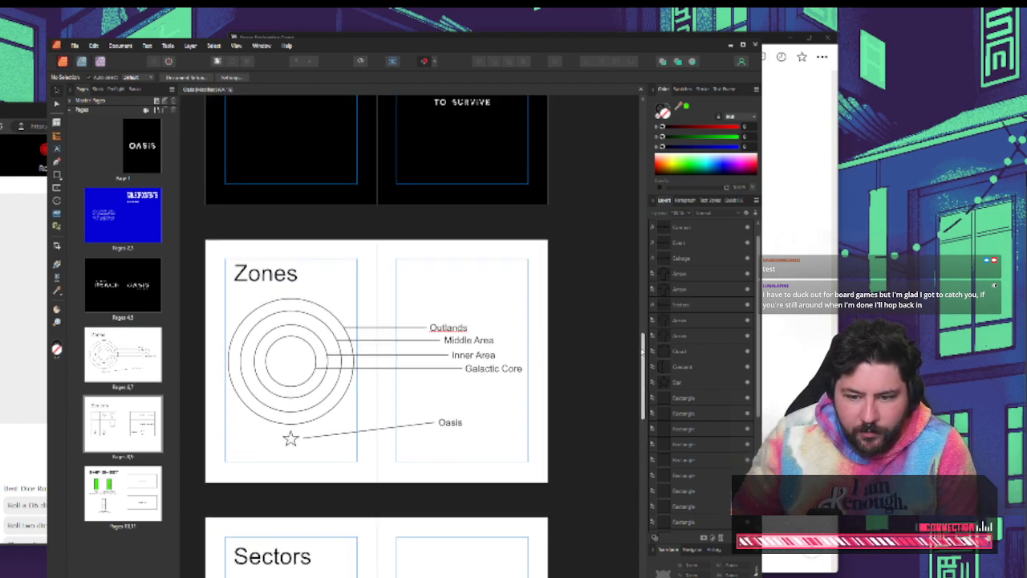
left_click_drag(642, 350, 643, 281)
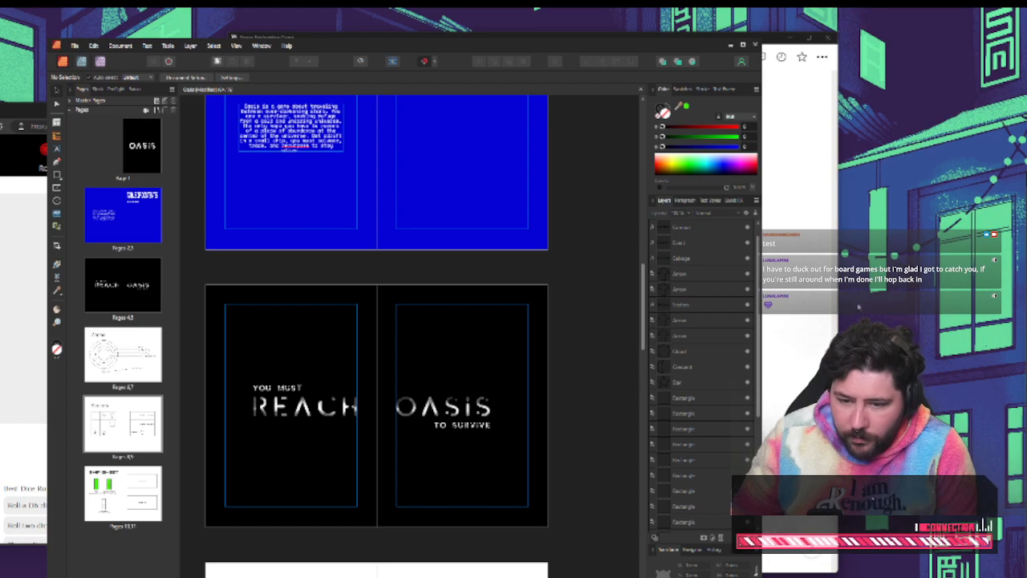
left_click(585, 337)
left_click_drag(643, 302, 641, 251)
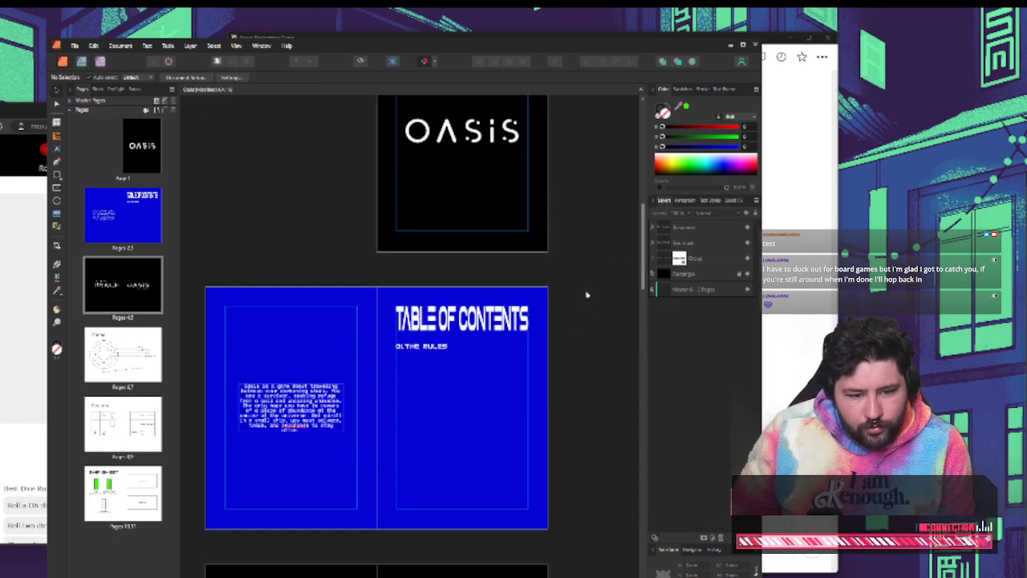
left_click(450, 381)
scroll(449, 380, "up", 3)
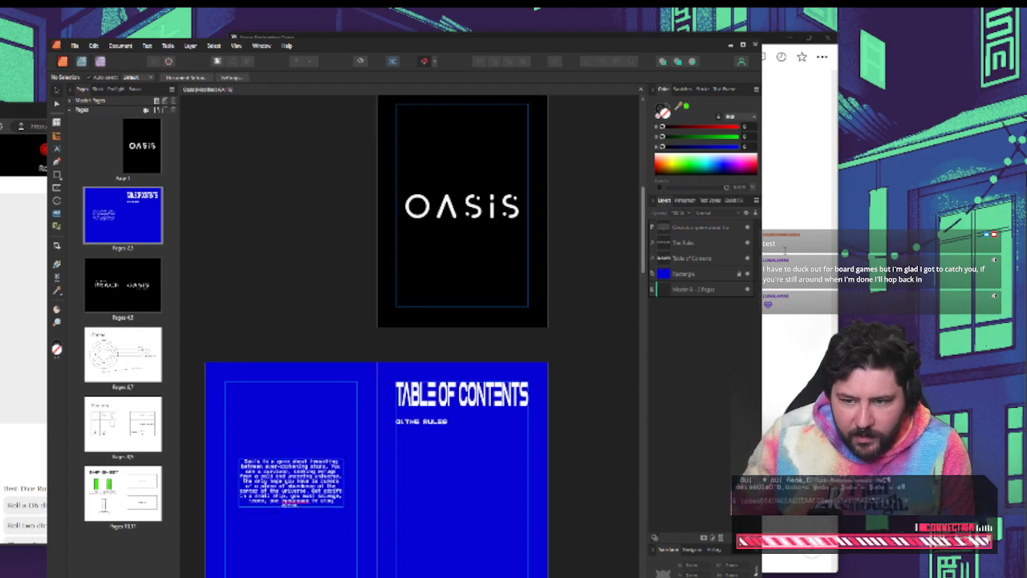
Check the Setting, Goal and sector generation rules in the Space Exploration Game notes and return to the Oasis layout
left_click(785, 251)
scroll(573, 344, "down", 3)
scroll(573, 344, "up", 5)
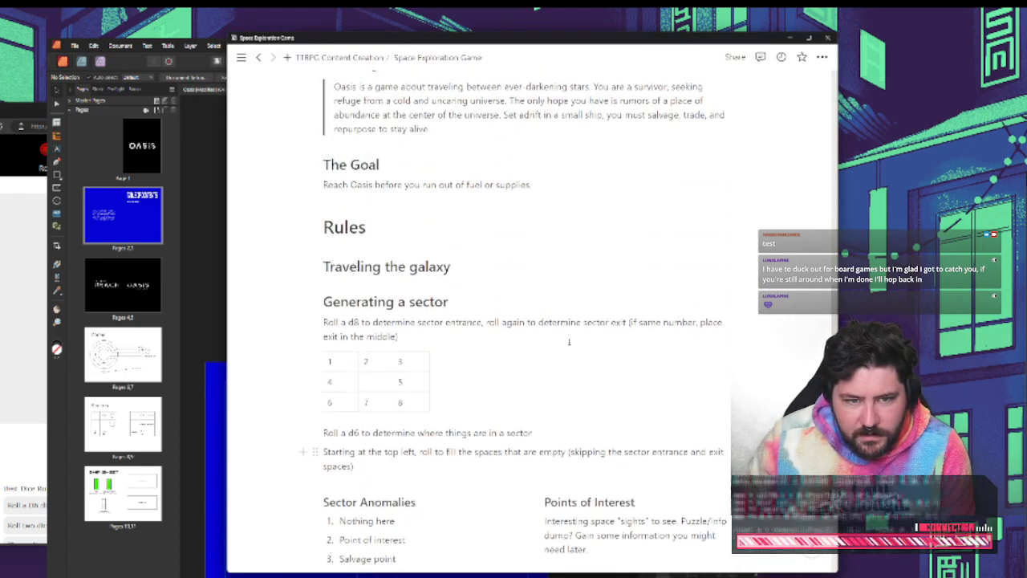
scroll(569, 342, "up", 4)
left_click(189, 221)
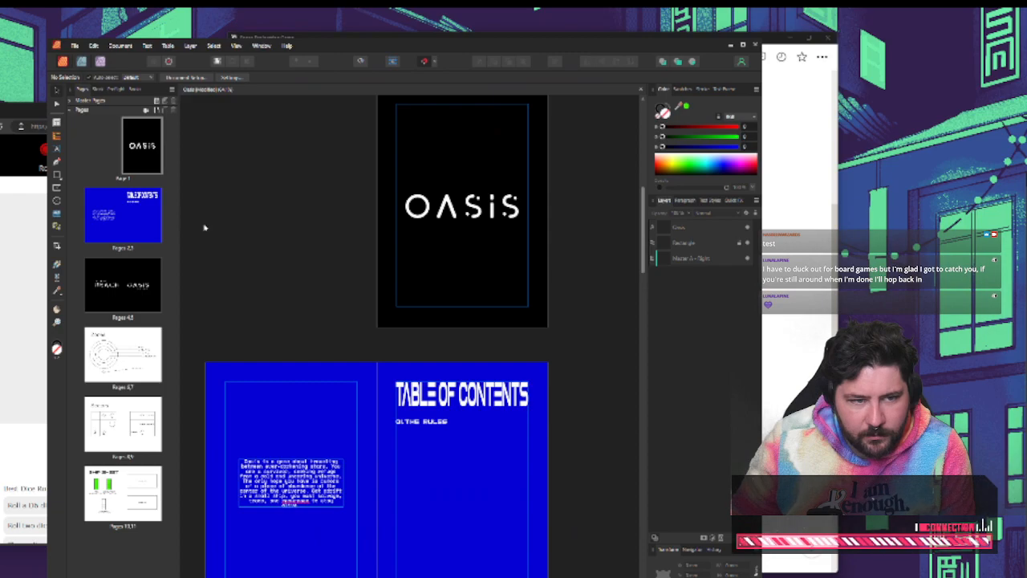
Open the recent Run & Hide document and examine its missing fonts in the Font Manager
left_click(75, 46)
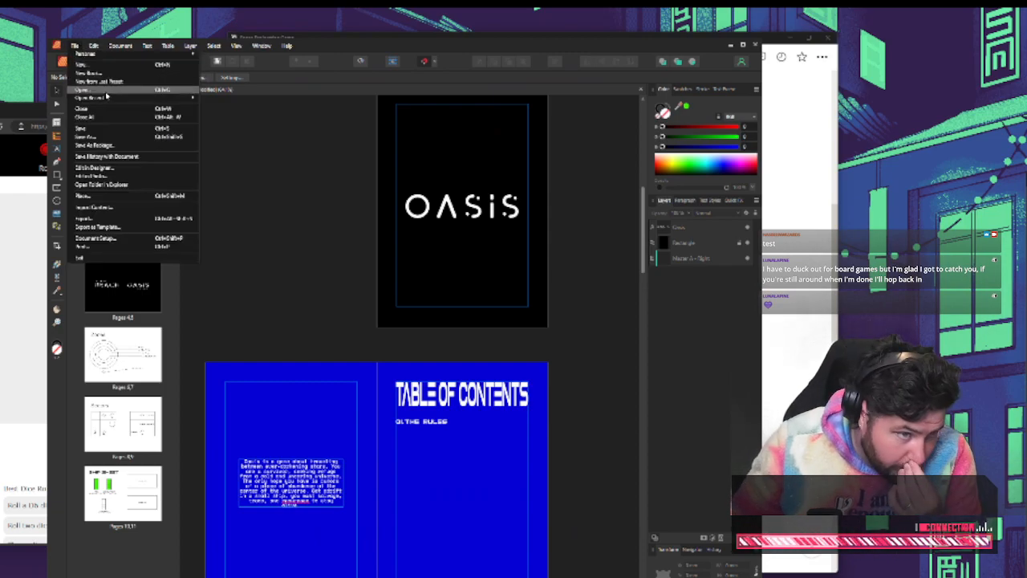
mouse_move(107, 97)
left_click(246, 102)
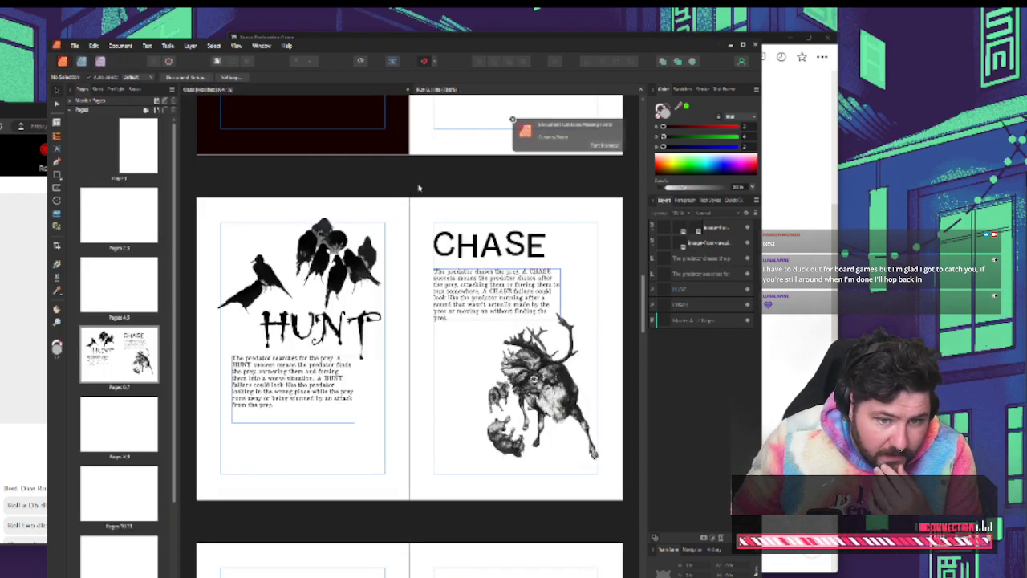
scroll(418, 187, "up", 2)
left_click(607, 146)
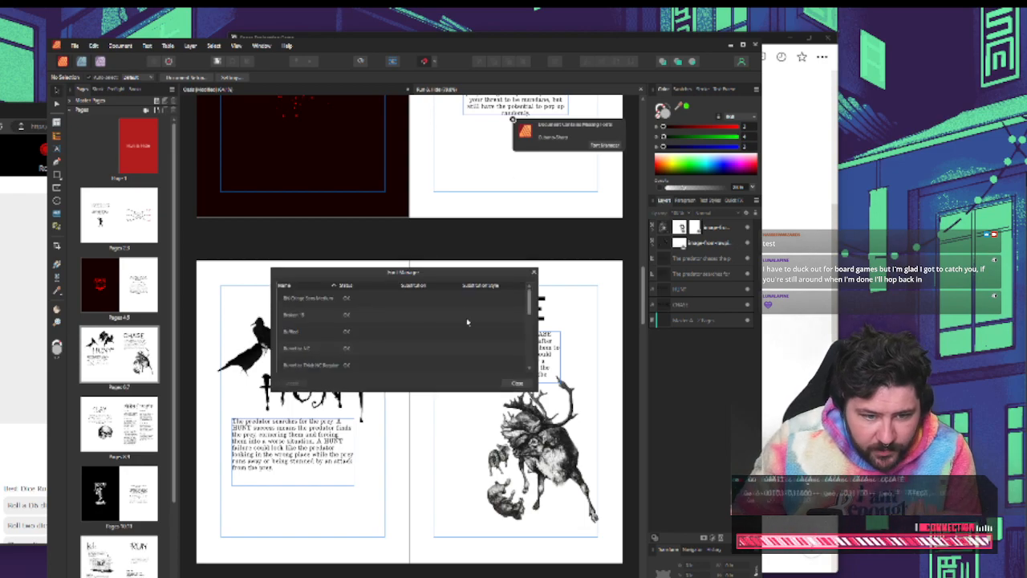
left_click(517, 383)
scroll(272, 221, "up", 2)
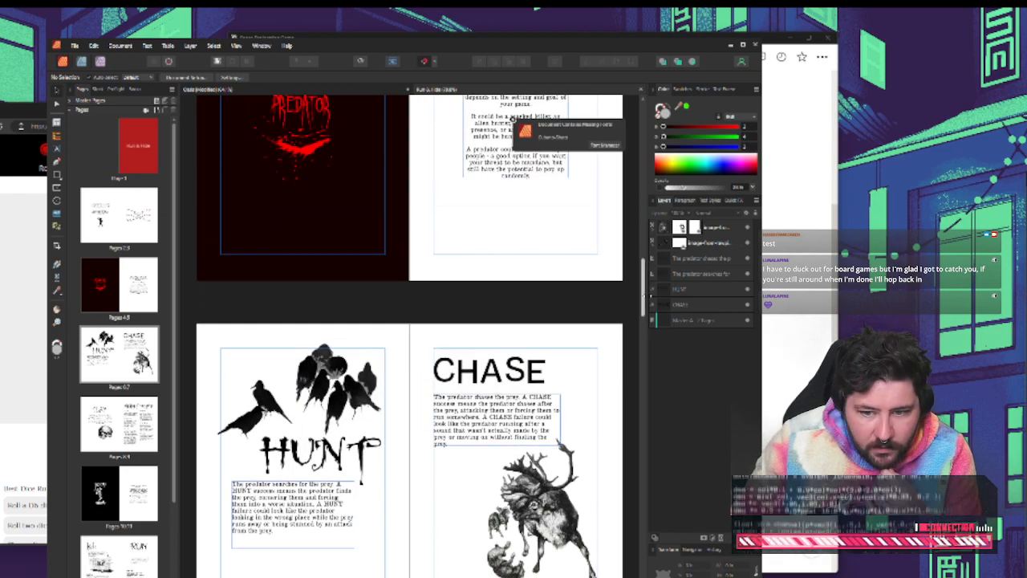
Select the Run & Hide cover title and choose BN Cringe Sans for it from the recent fonts
left_click_drag(643, 289, 639, 188)
left_click(539, 224)
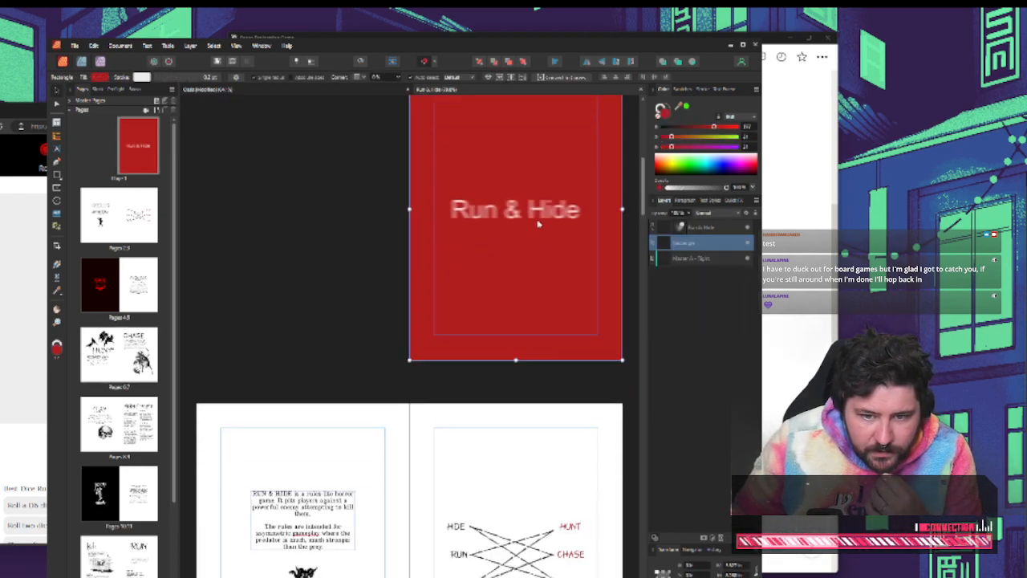
left_click(538, 212)
left_click(113, 77)
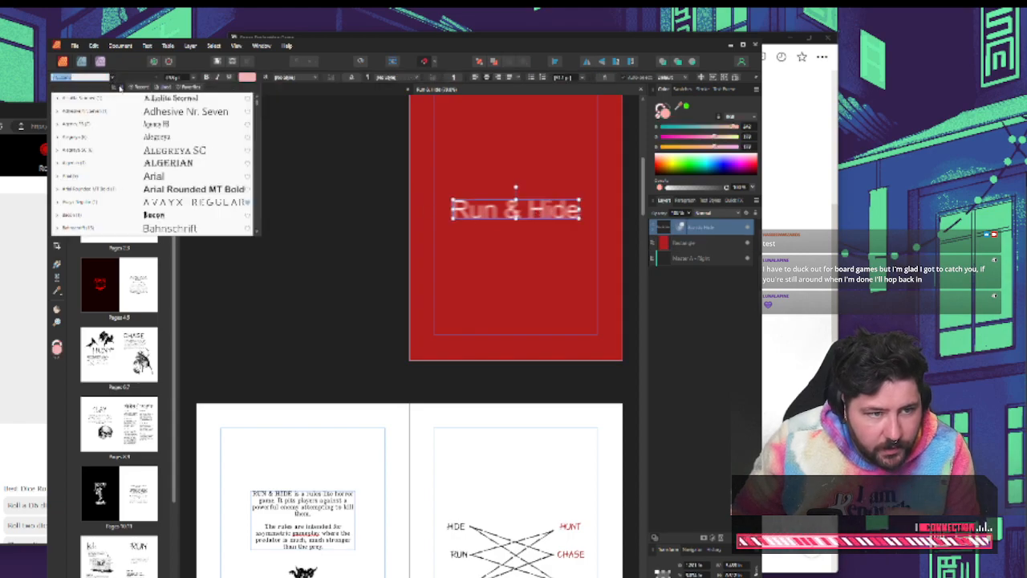
type("code")
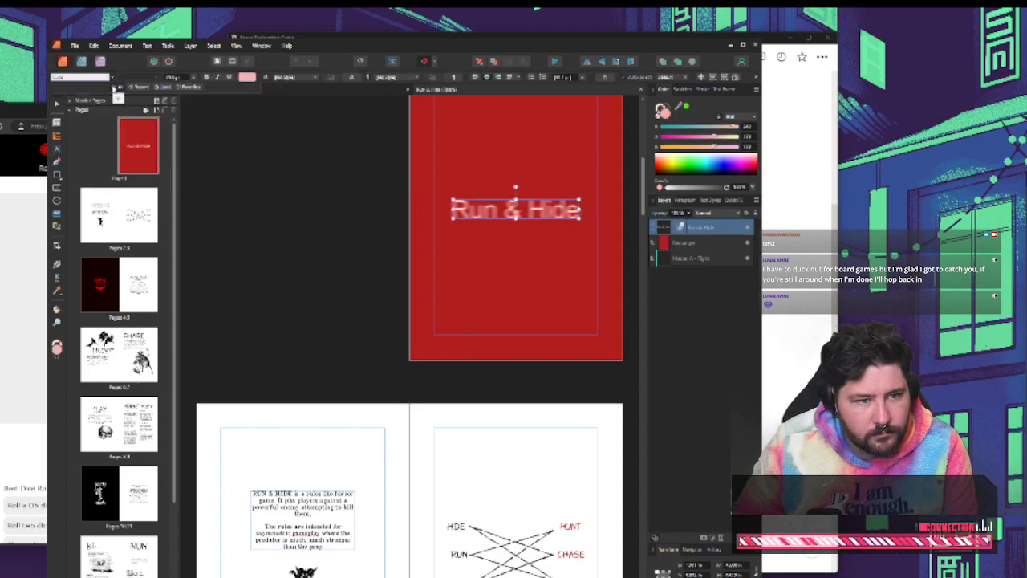
left_click(147, 86)
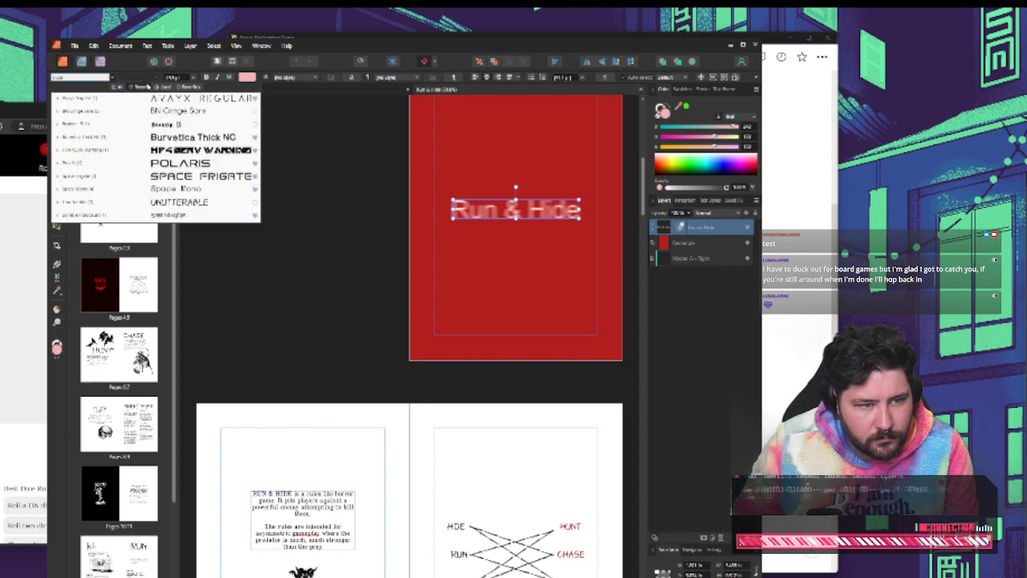
left_click(165, 112)
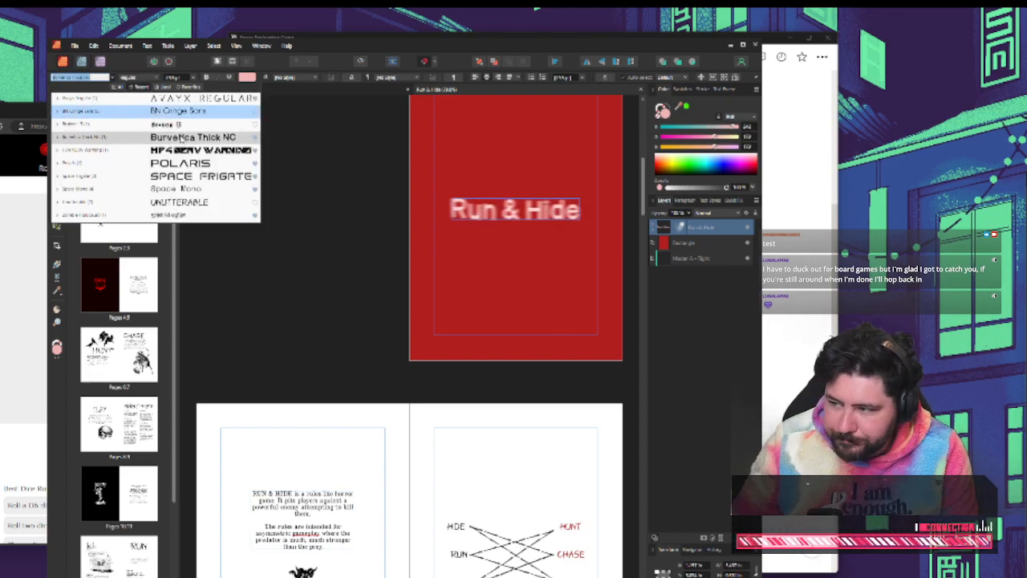
left_click(297, 304)
Look through the Run & Hide spreads after the cover for layout reference and switch to the Space Exploration Game notes
scroll(299, 321, "down", 2)
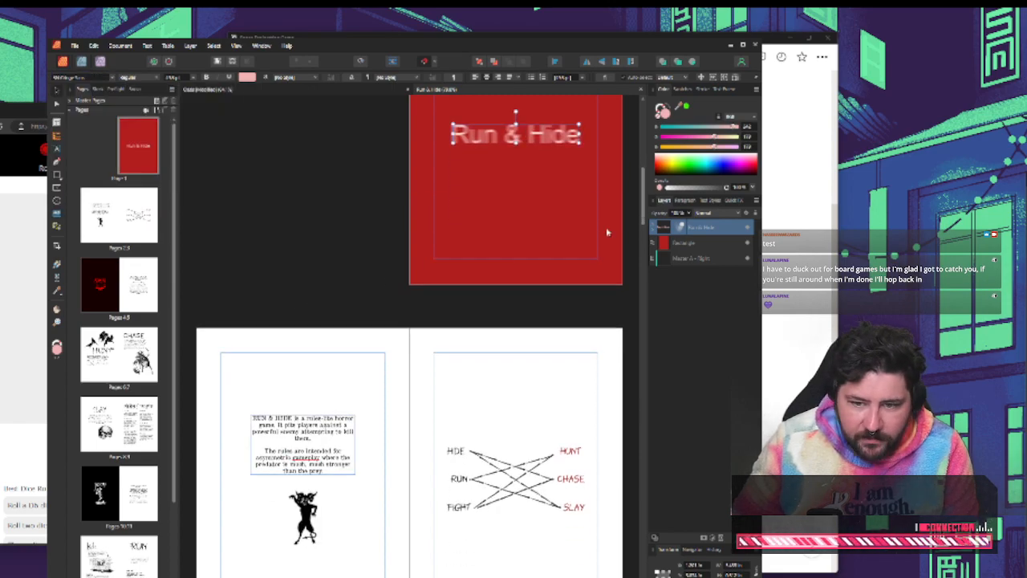
left_click_drag(644, 199, 637, 347)
key("alt+Tab")
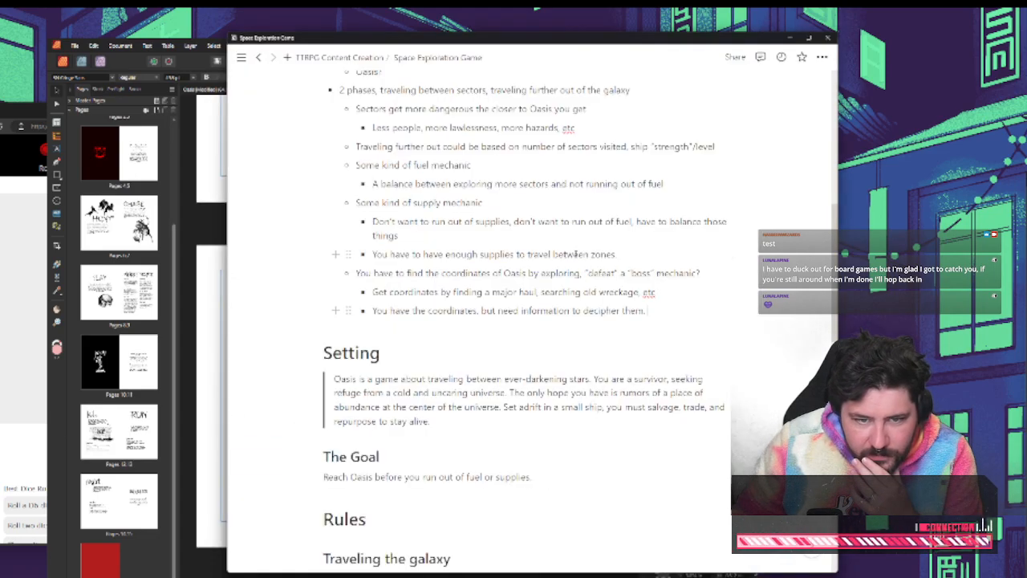
Review the Space Exploration Game notes from the page title and concept bullets down to the Sector Anomalies and Salvage rules
scroll(578, 253, "up", 5)
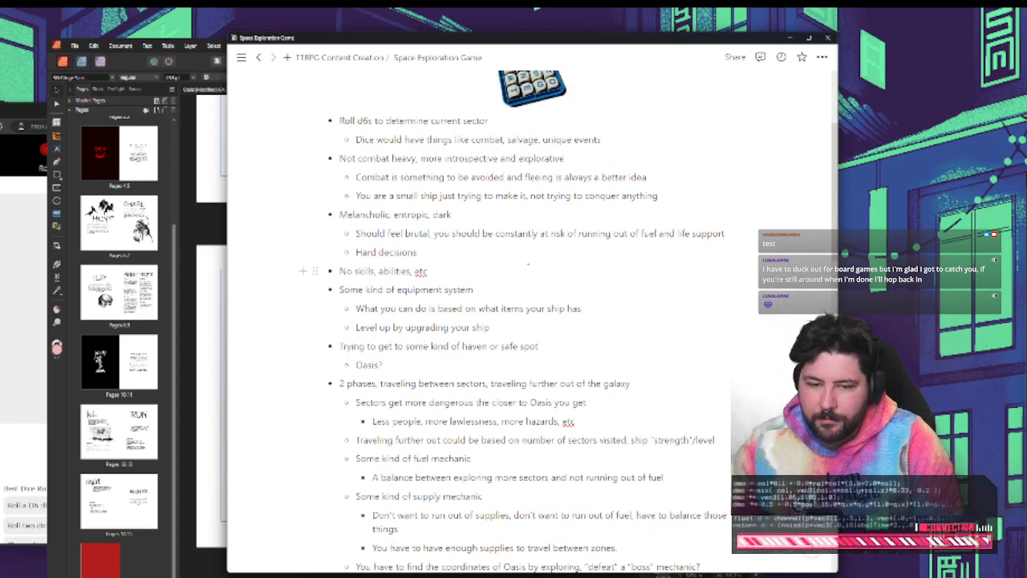
scroll(494, 235, "up", 3)
double_click(569, 154)
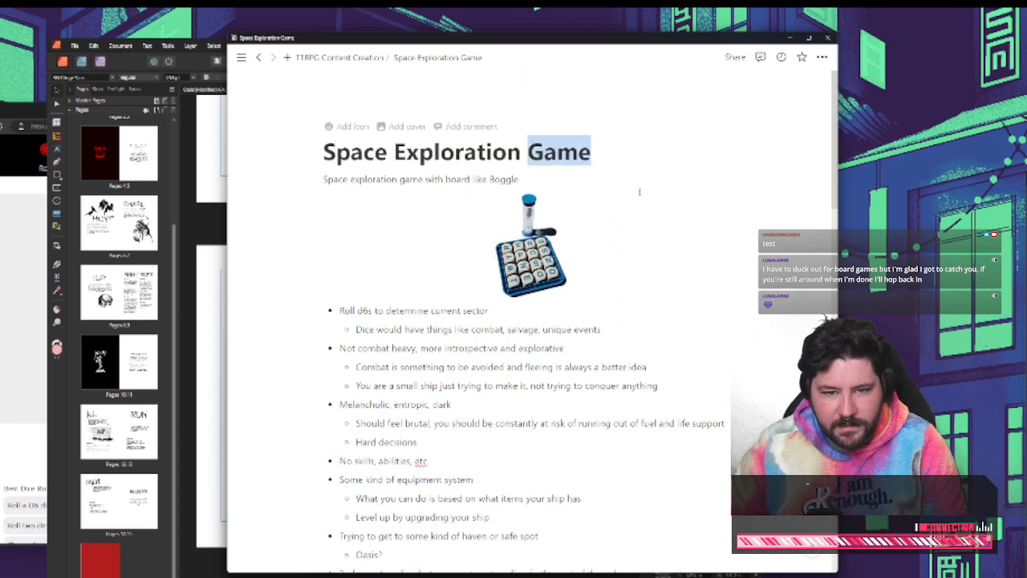
left_click(640, 192)
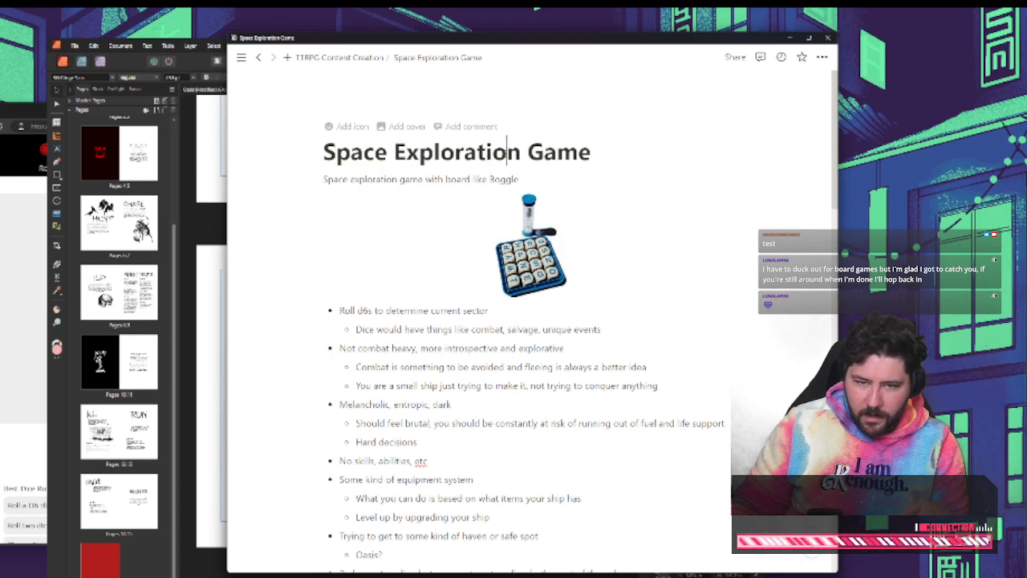
key("ctrl+a")
left_click(590, 159)
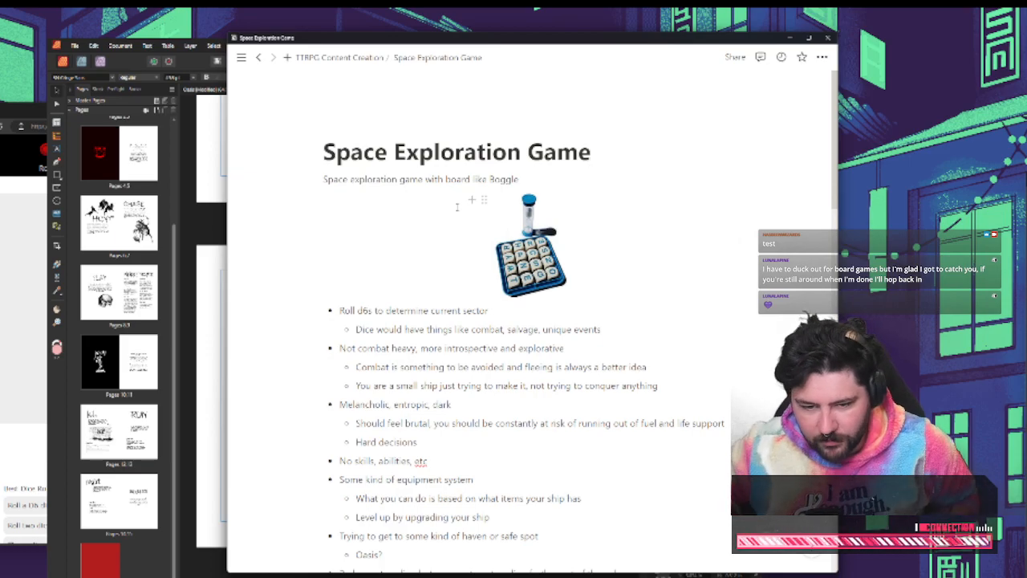
scroll(428, 212, "down", 6)
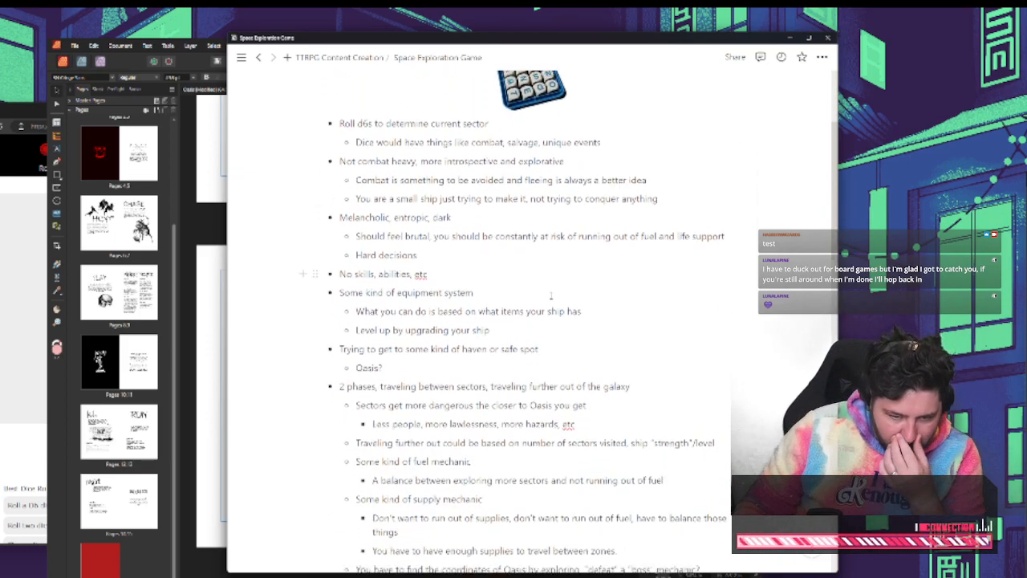
scroll(527, 283, "down", 8)
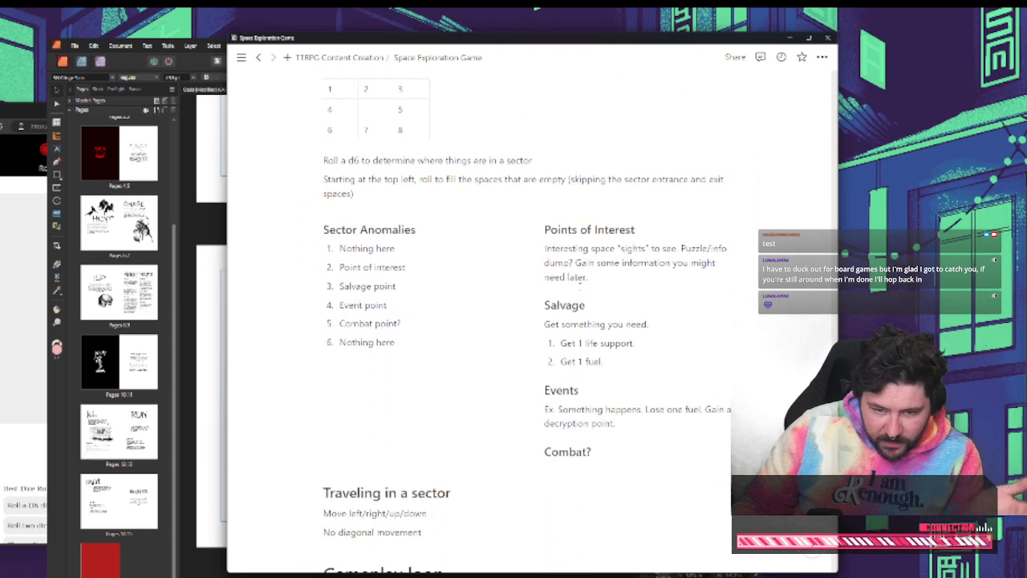
Switch to the Oasis document and review its cover, Table of Contents and Reach Oasis spreads
left_click(204, 312)
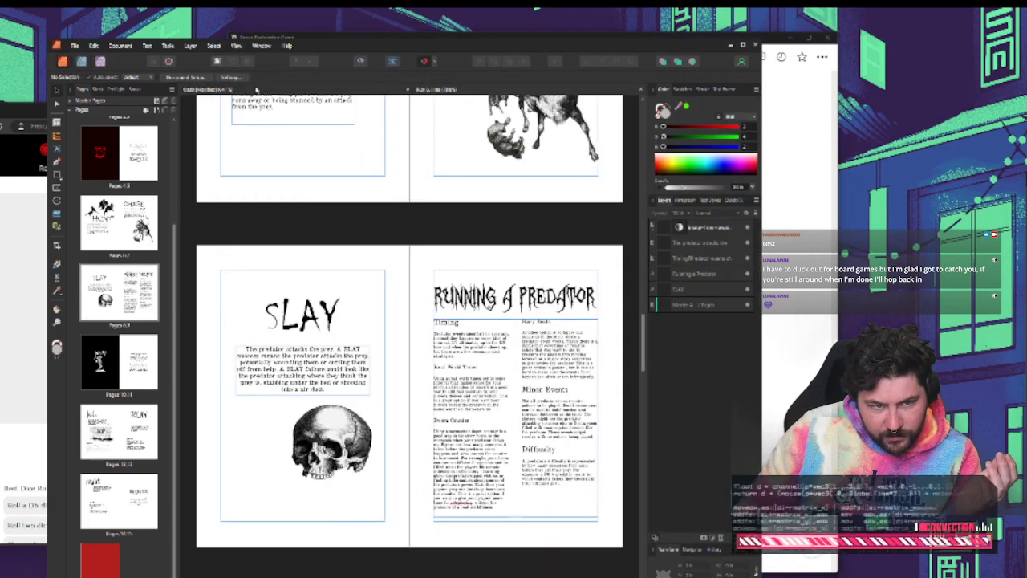
left_click(257, 90)
scroll(316, 226, "up", 2)
scroll(305, 232, "left", 1)
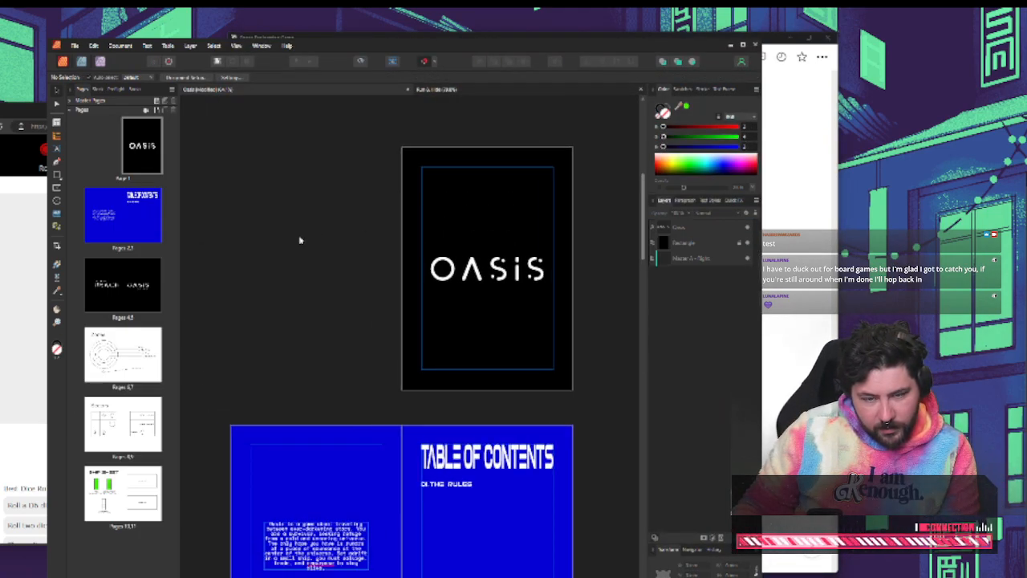
scroll(290, 232, "down", 2)
left_click_drag(643, 204, 642, 250)
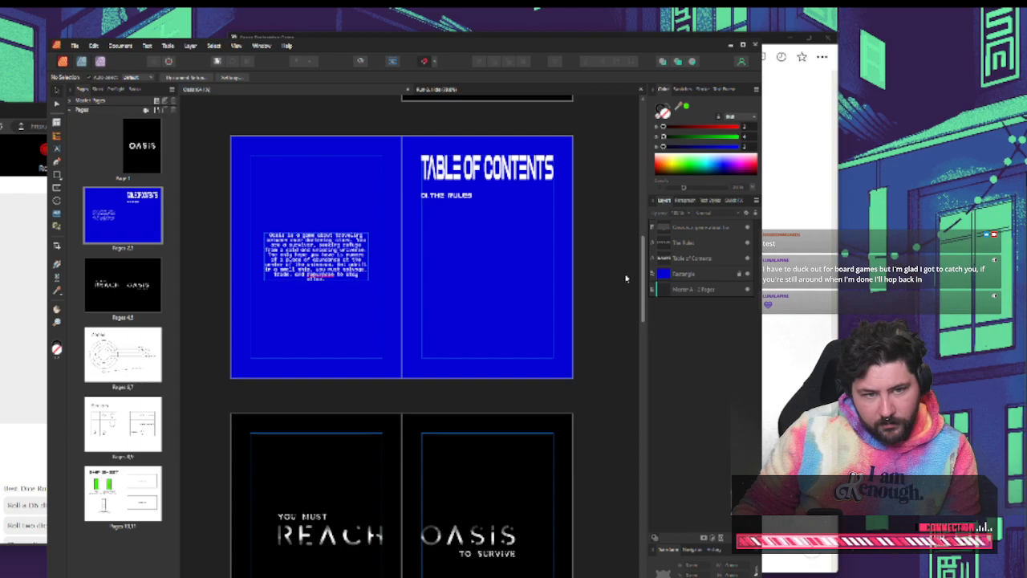
Bring the Run & Hide document to the front and close it
left_click(519, 92)
scroll(562, 252, "up", 1)
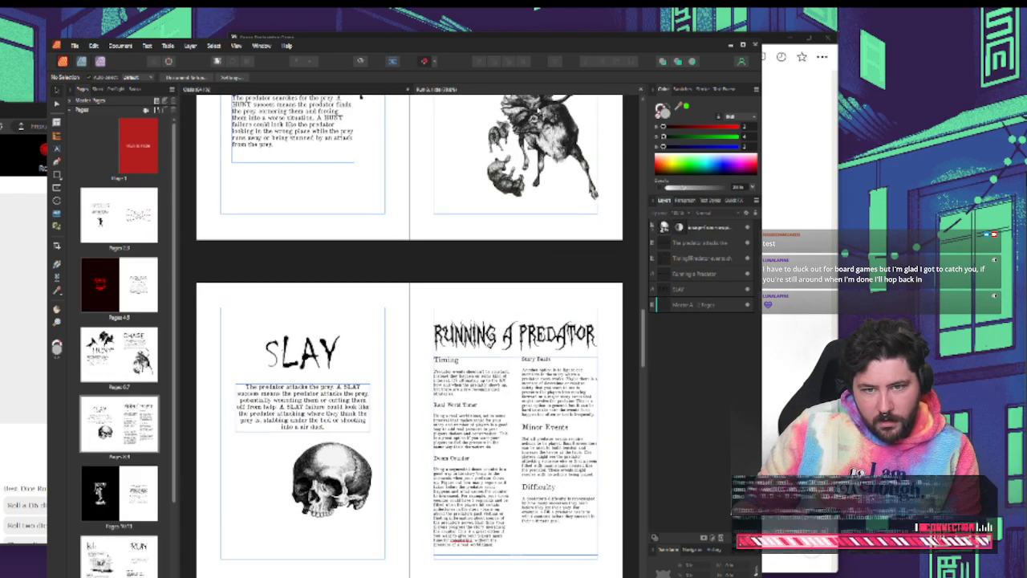
left_click(639, 91)
Reread the Setting, The Goal and Generating a sector sections in the Space Exploration Game notes
left_click(818, 177)
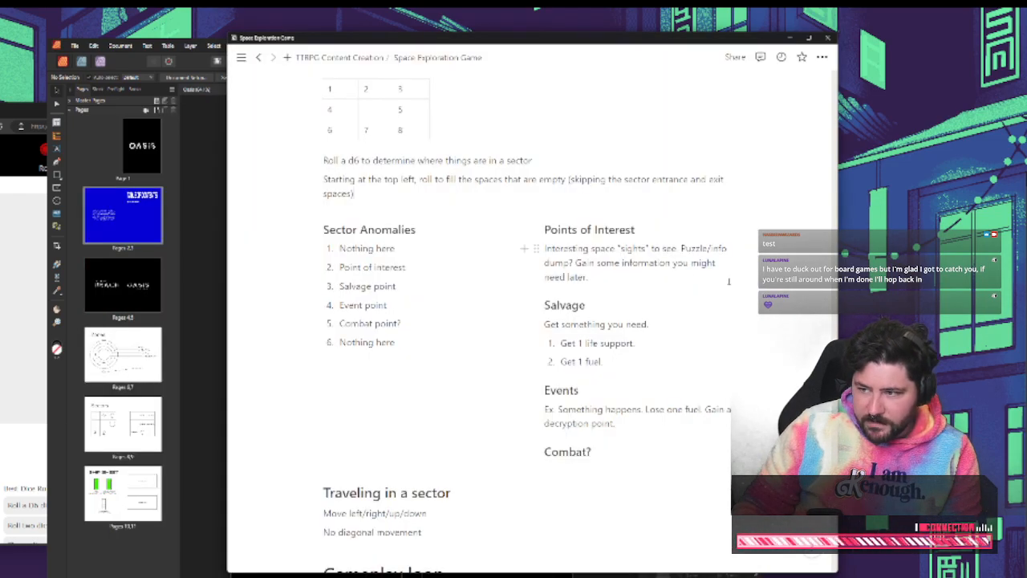
scroll(656, 265, "up", 3)
scroll(594, 285, "up", 7)
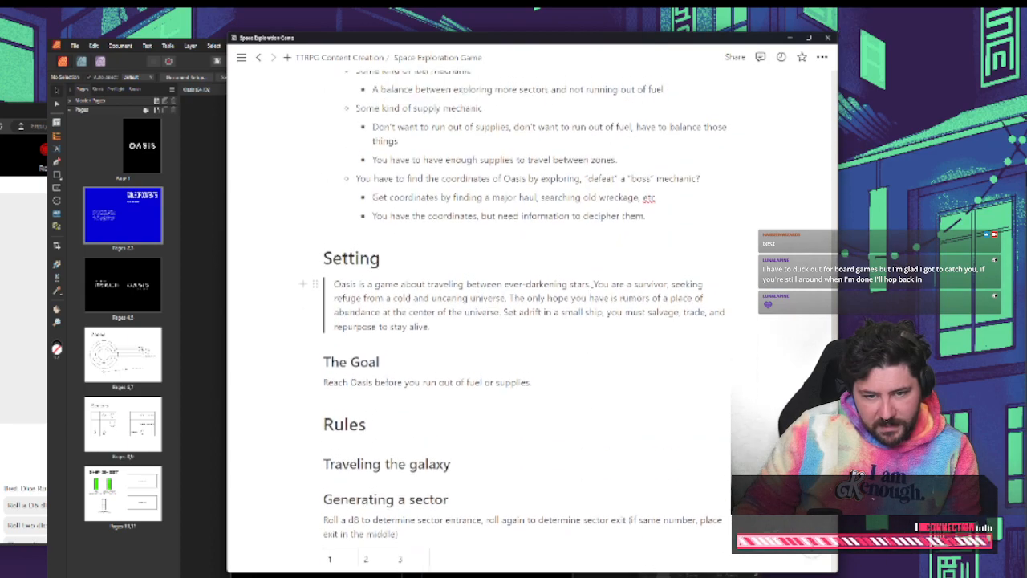
scroll(610, 291, "down", 5)
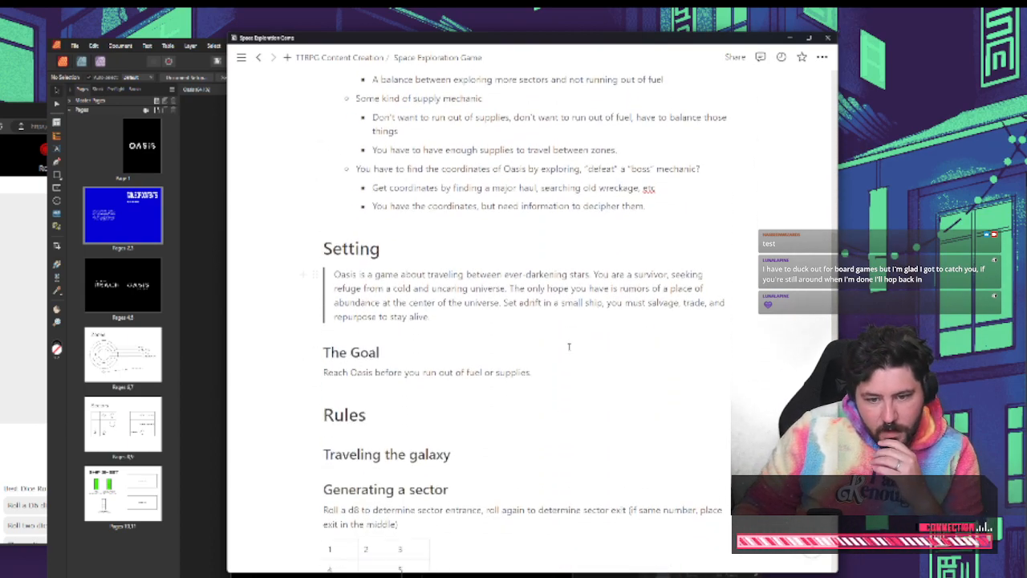
scroll(575, 296, "down", 1)
left_click(430, 308)
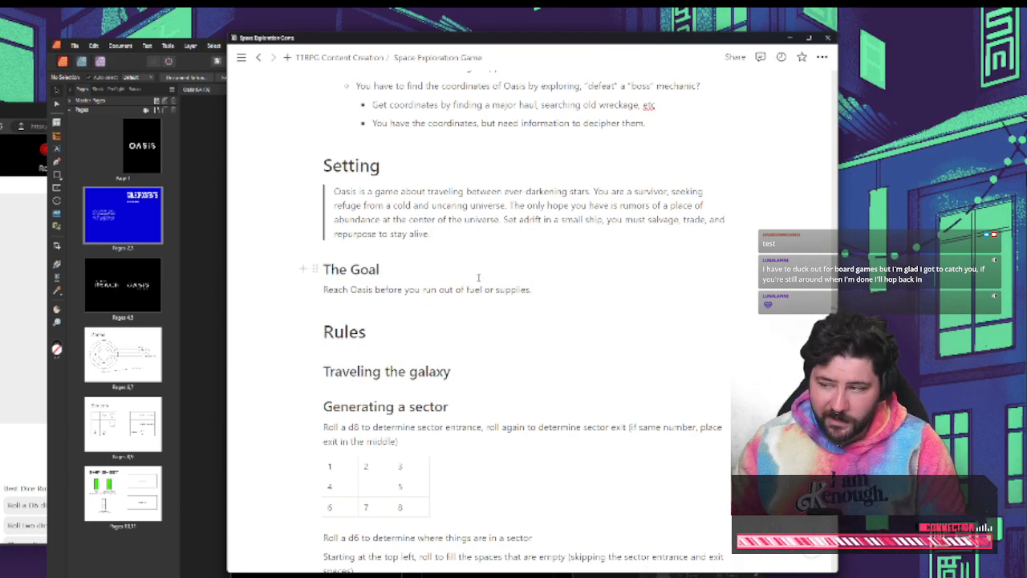
Switch to the web browser, bring up the HasBeenWizards itch.io page and share its address in the stream chat
left_click(16, 214)
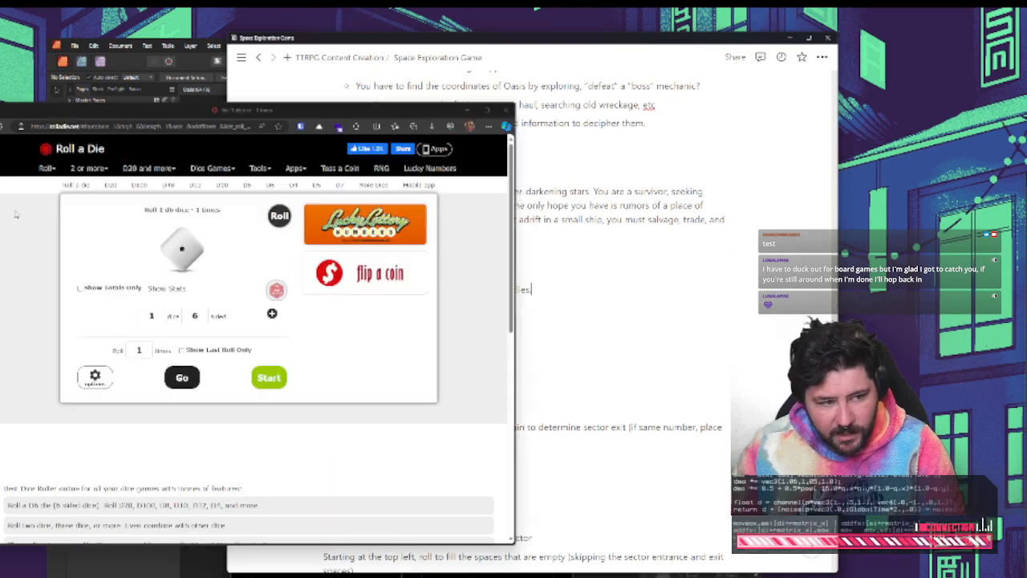
left_click(2, 209)
left_click(135, 127)
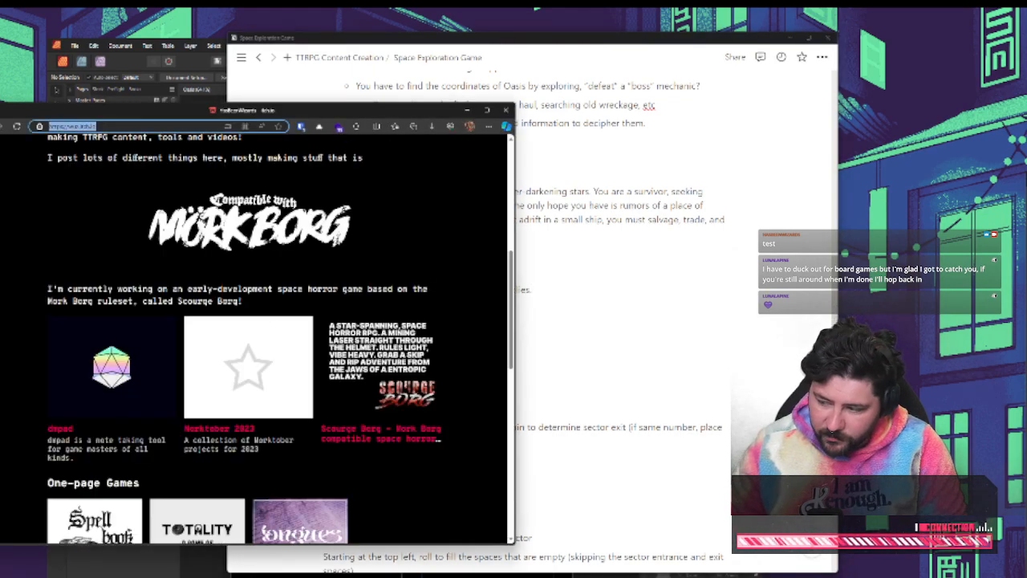
key("alt+Tab")
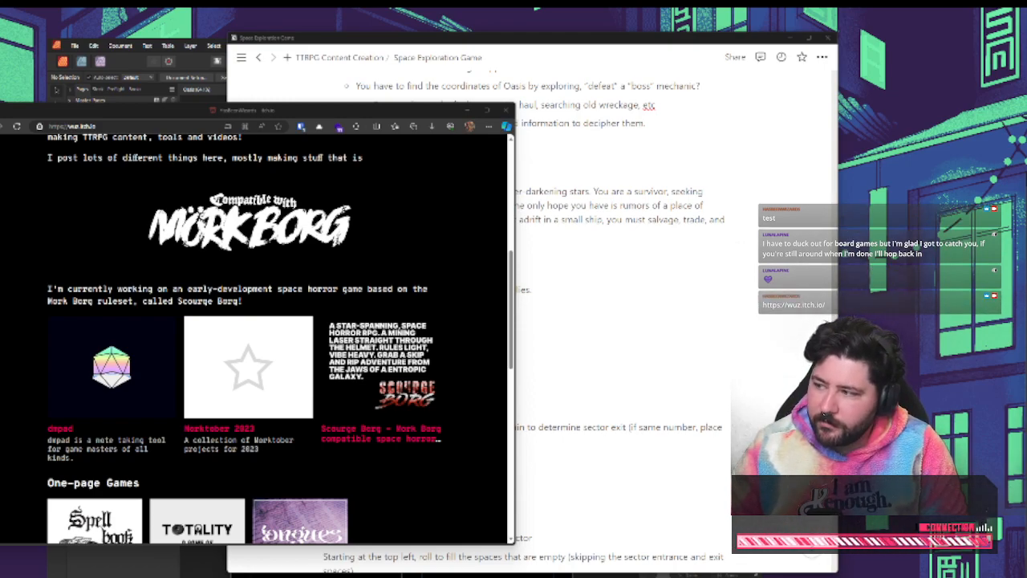
Open the Misery's Keep page under Mork Borg Content, review its description and view the Kitchen spread preview image enlarged
left_click(480, 284)
scroll(480, 299, "down", 4)
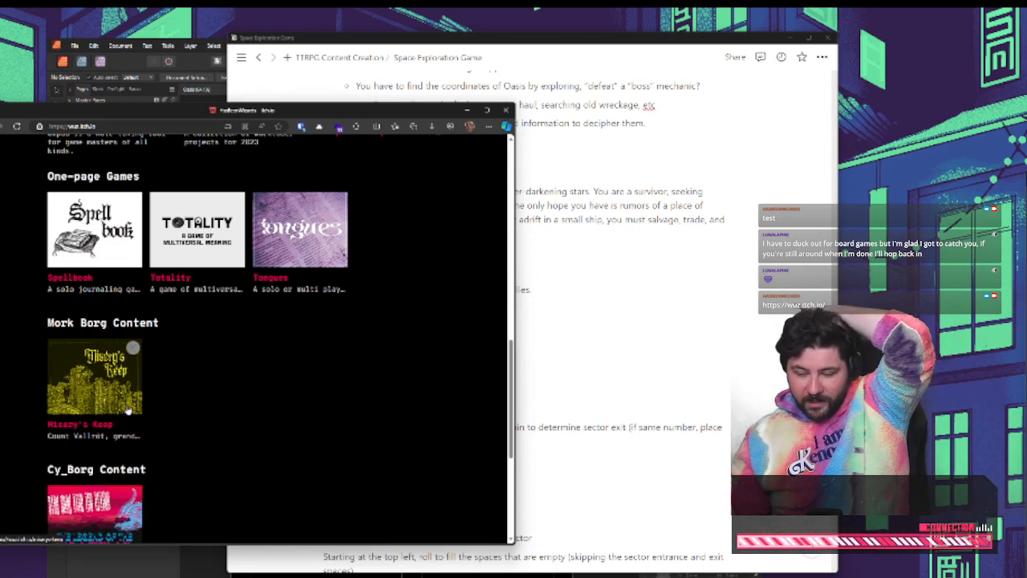
left_click(76, 387)
scroll(211, 343, "down", 1)
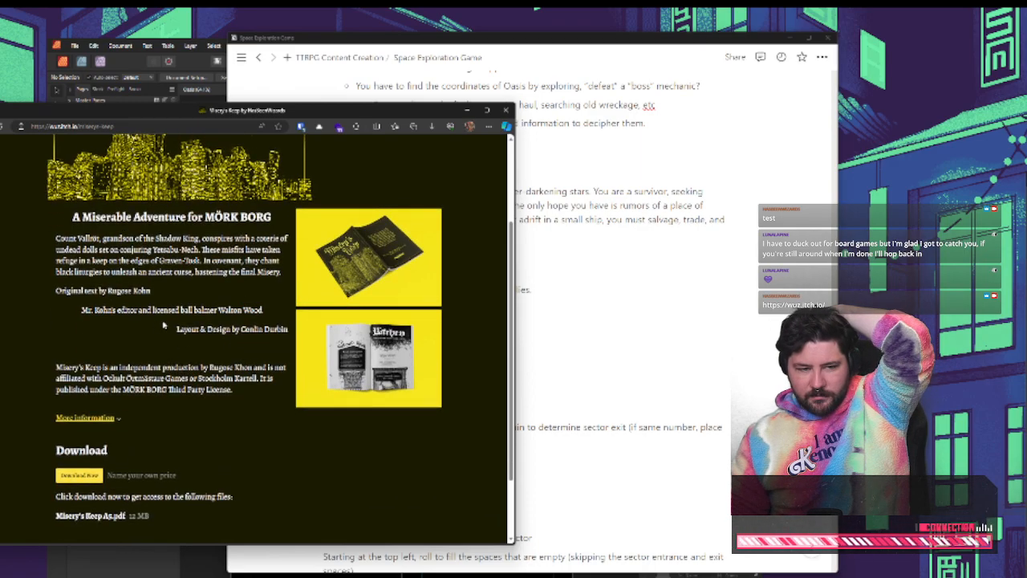
scroll(241, 309, "up", 2)
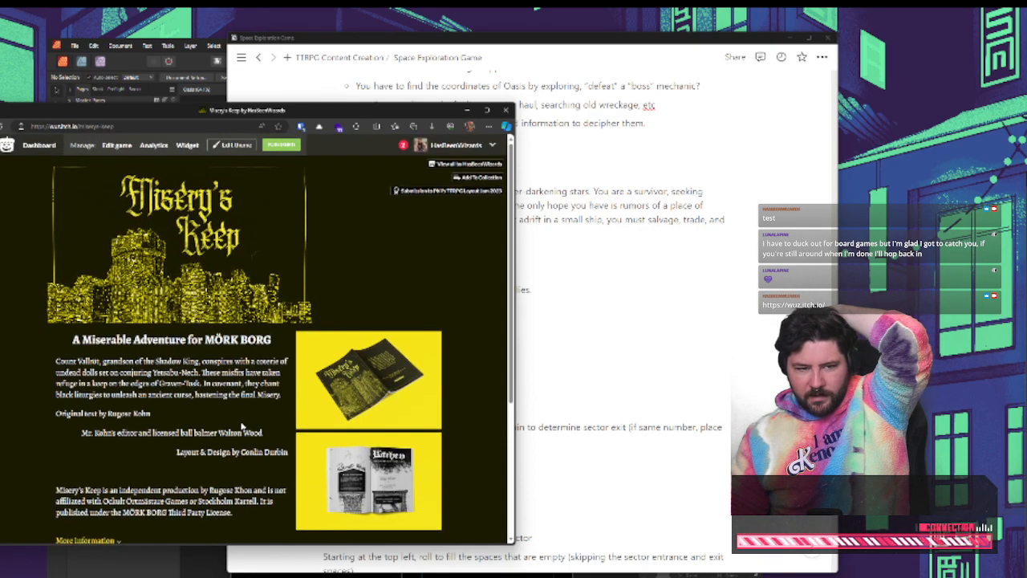
left_click(302, 356)
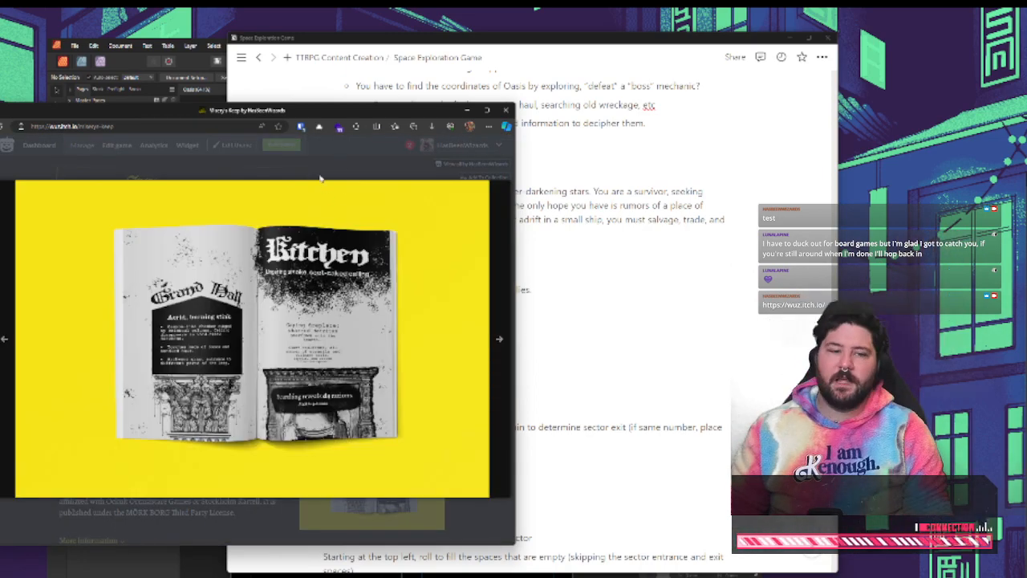
left_click(320, 177)
Return to the HasBeenWizards page and look through its featured projects, One-page Games, Mork Borg, Cy_Borg and D&D content
key("alt+Left")
scroll(243, 305, "down", 2)
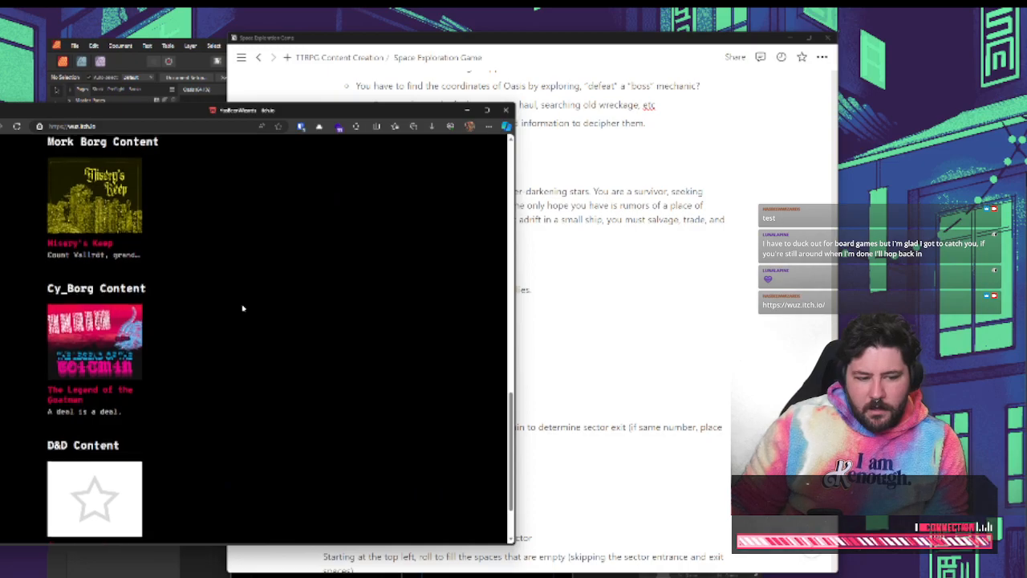
scroll(219, 350, "down", 1)
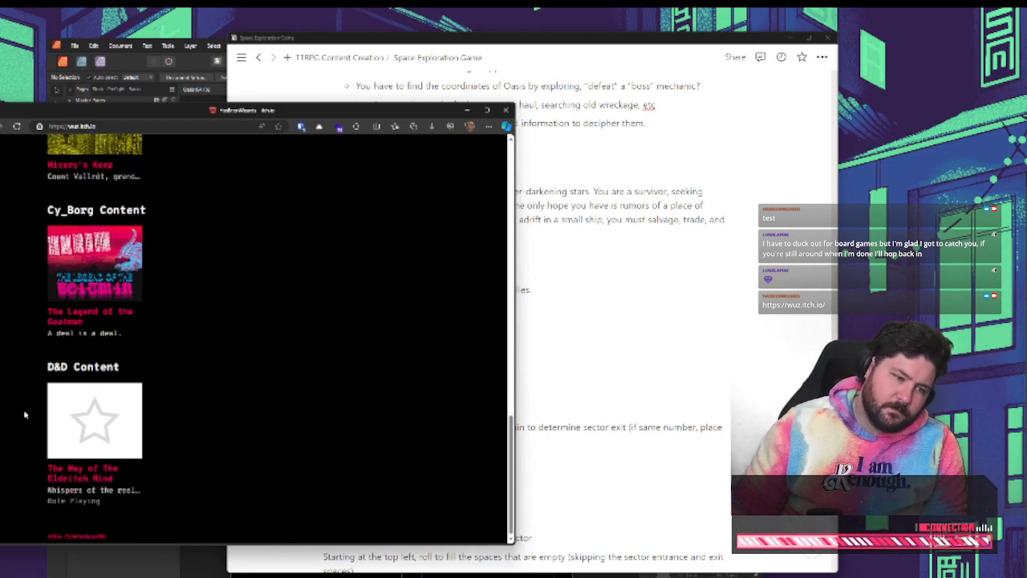
scroll(176, 390, "up", 5)
scroll(196, 430, "down", 1)
scroll(201, 441, "down", 5)
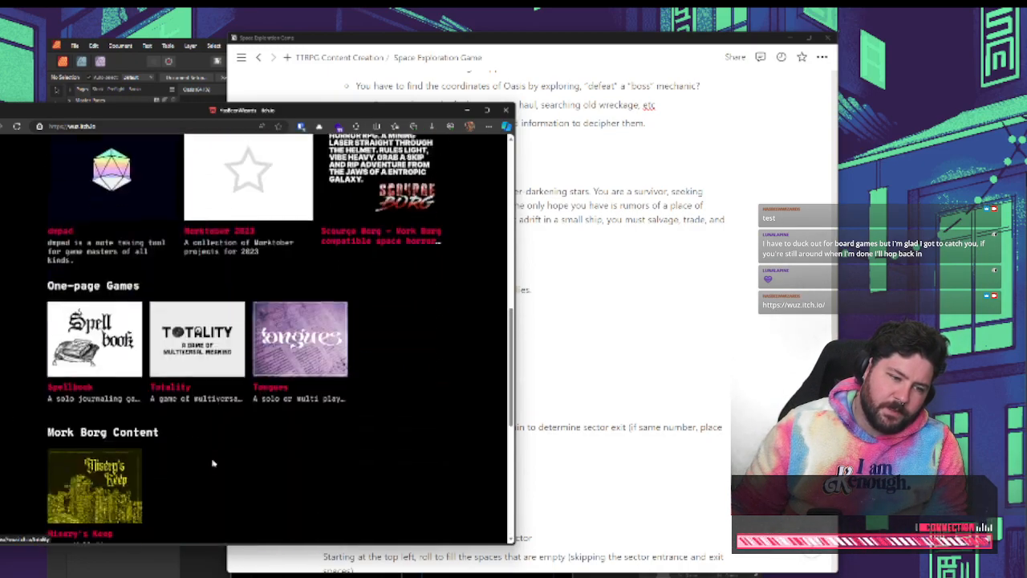
scroll(228, 460, "up", 3)
scroll(236, 462, "up", 2)
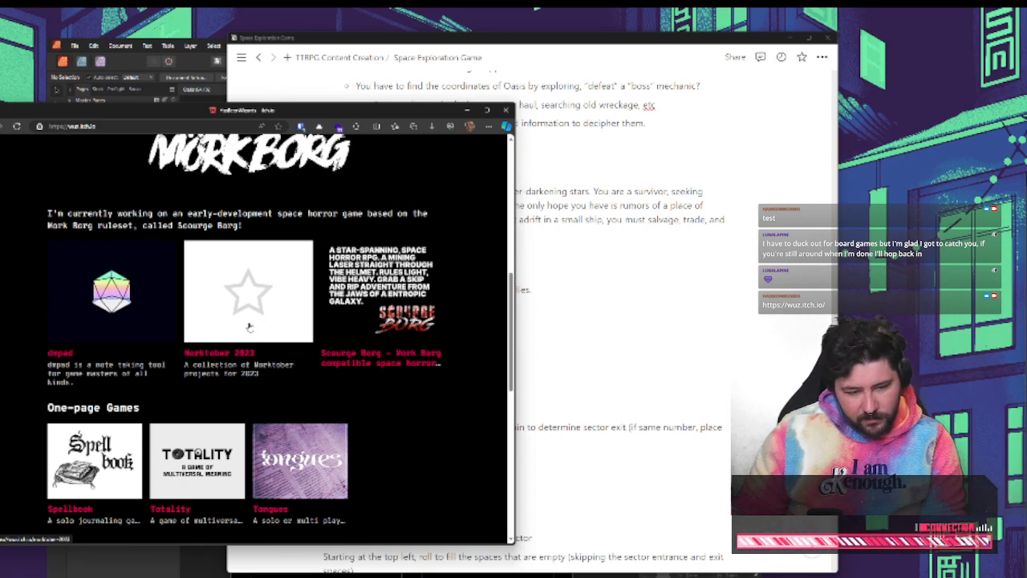
Open the Scourge Borg page, shift the browser window off the Space Exploration Game notes and read through the game's description
left_click(383, 363)
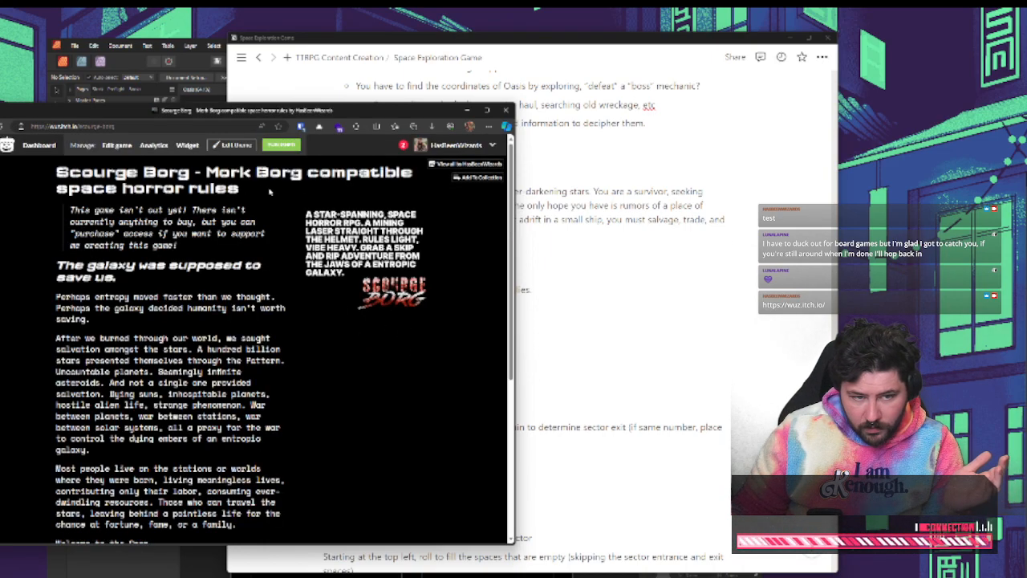
left_click_drag(353, 115, 203, 118)
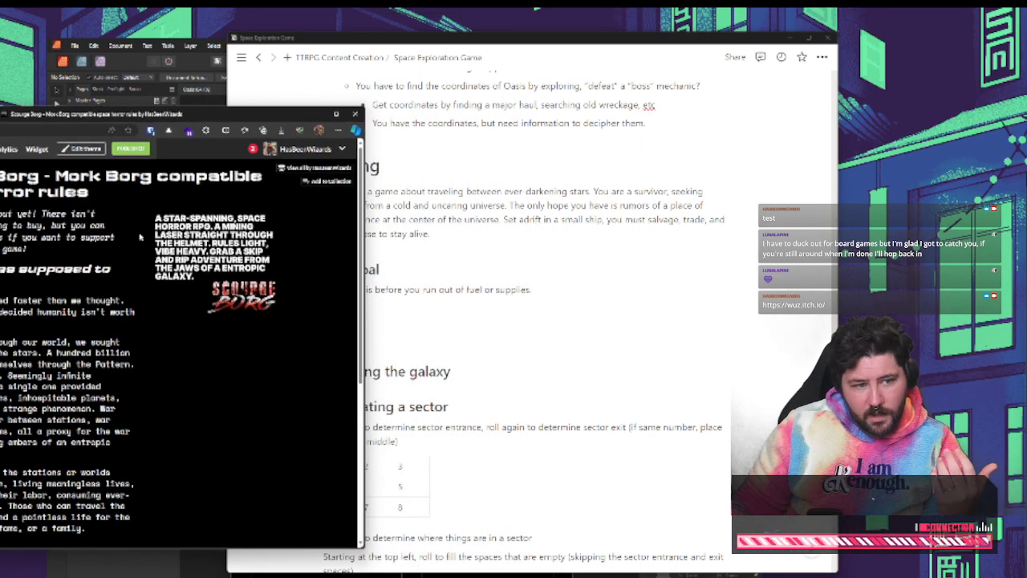
left_click_drag(37, 251, 1, 214)
left_click(30, 256)
left_click_drag(32, 250, 1, 214)
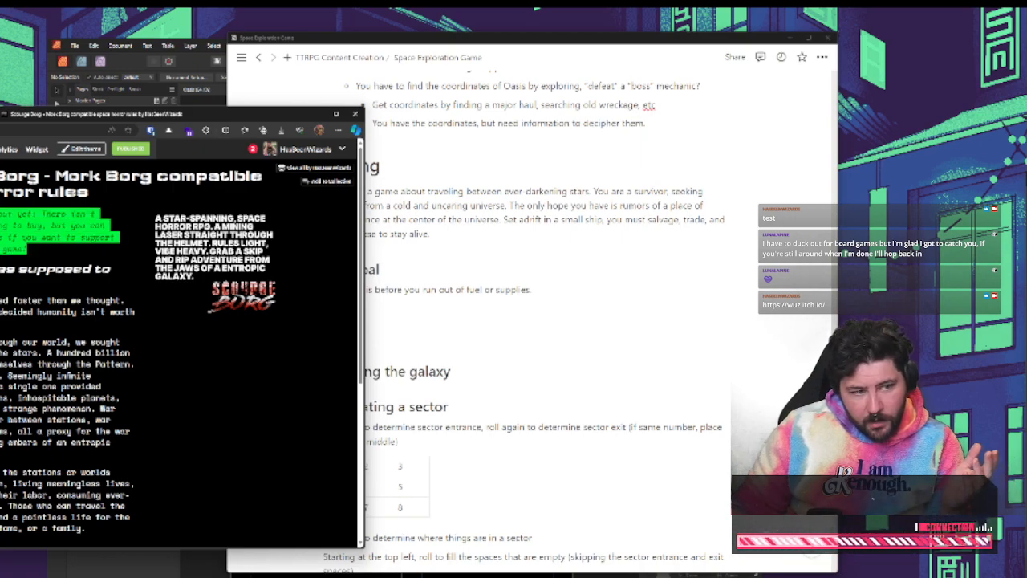
left_click(41, 251)
scroll(47, 248, "down", 5)
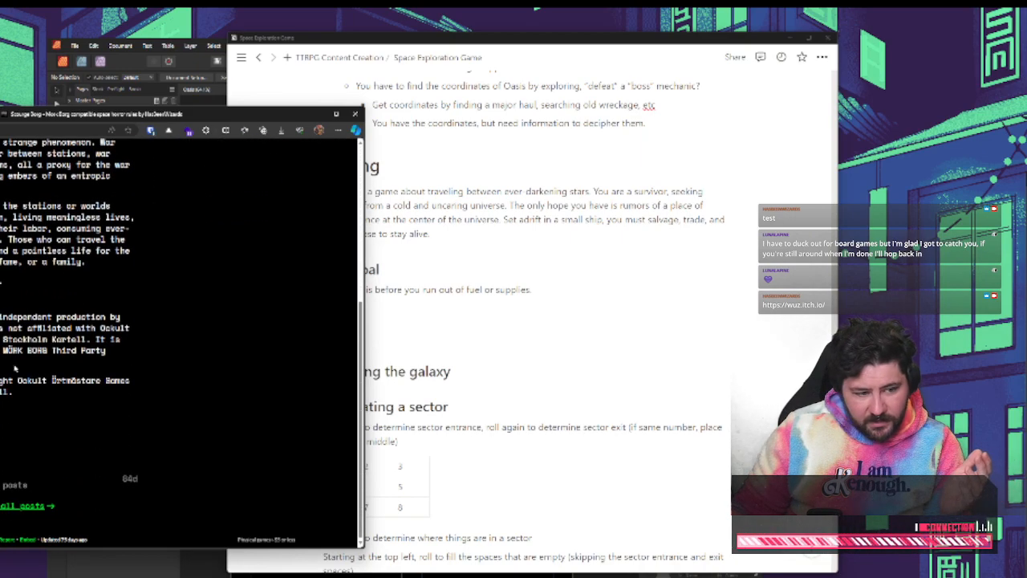
scroll(181, 343, "up", 5)
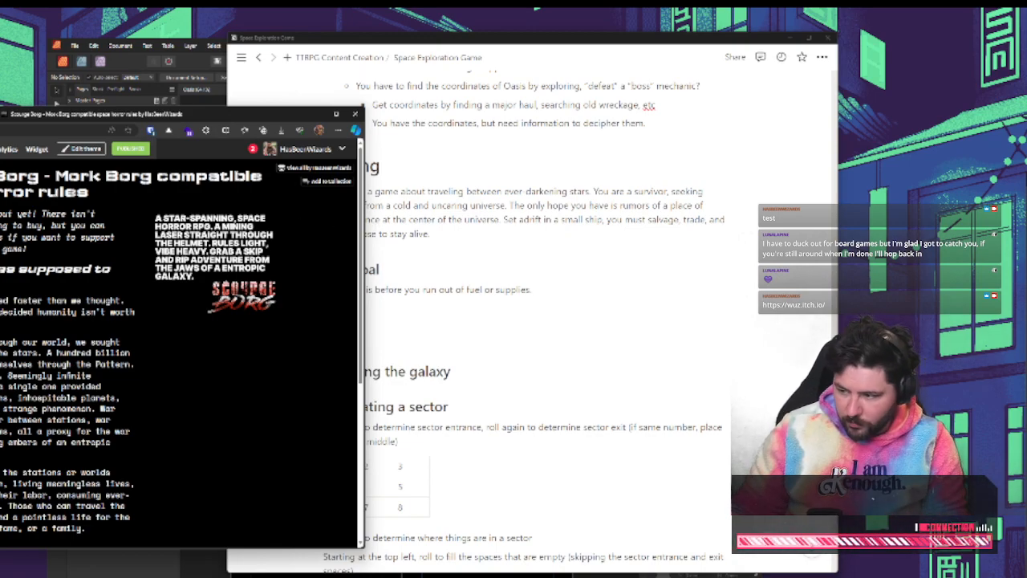
left_click(331, 372)
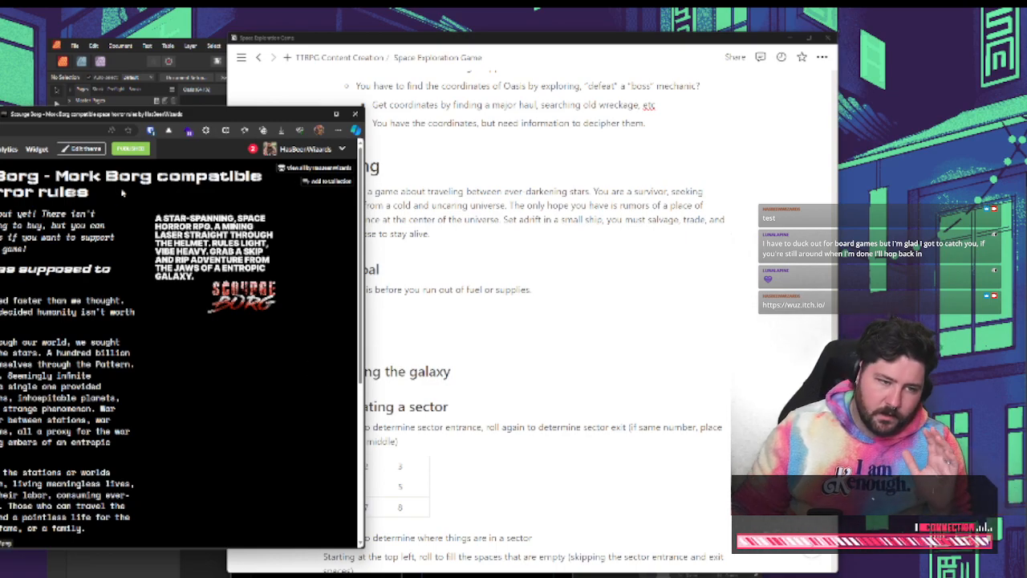
double_click(218, 182)
triple_click(220, 182)
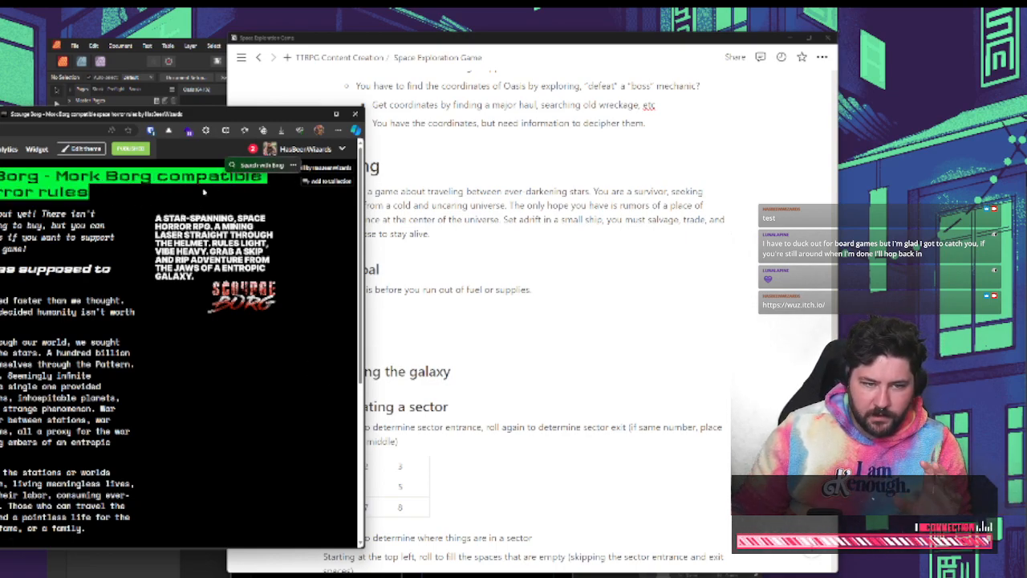
left_click(198, 192)
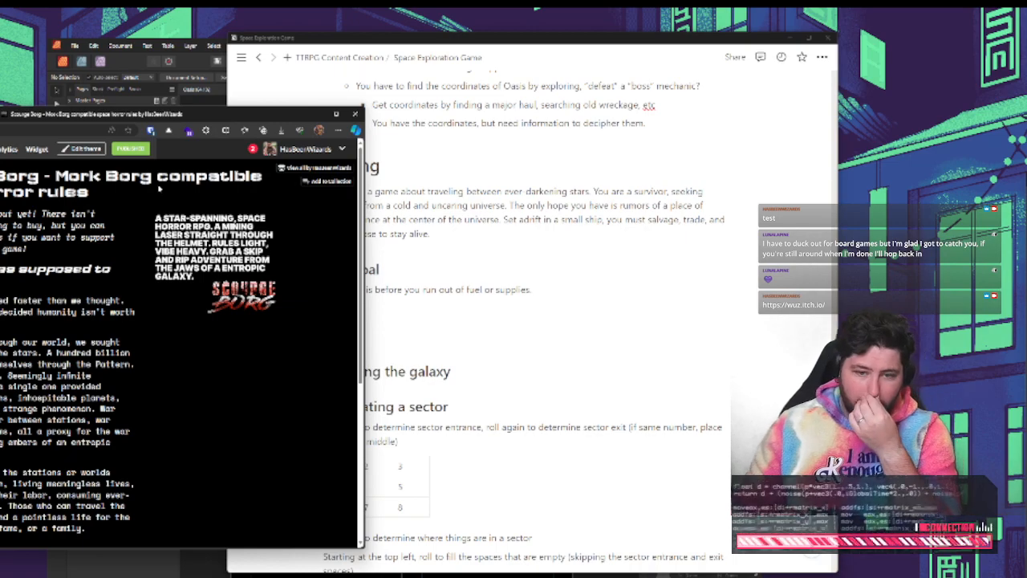